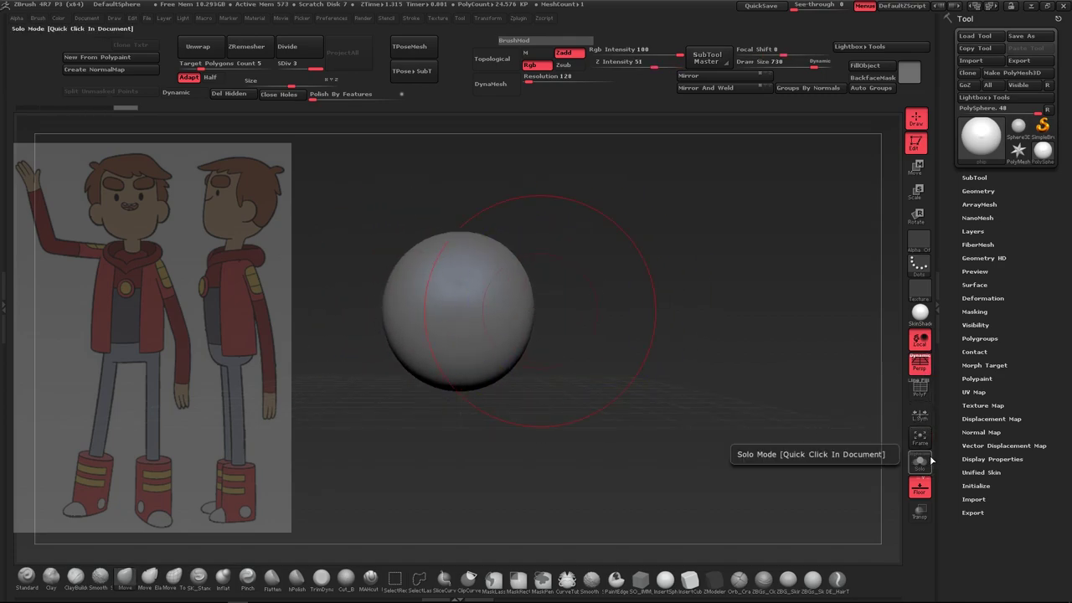
# Make the brush softer and smaller, undo the last deformation, and choose the flatten brush
pyautogui.moveTo(771, 55)
pyautogui.mouseDown()
pyautogui.moveTo(753, 55)
pyautogui.moveTo(800, 67)
pyautogui.mouseUp()
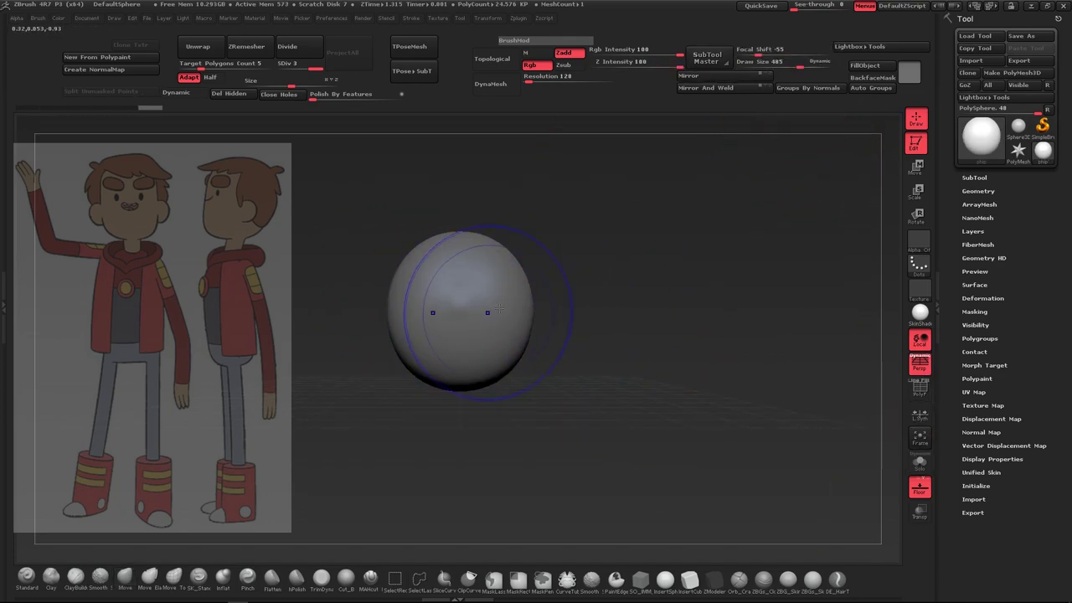
pyautogui.hotkey('ctrl', 'z')
pyautogui.click(272, 578)
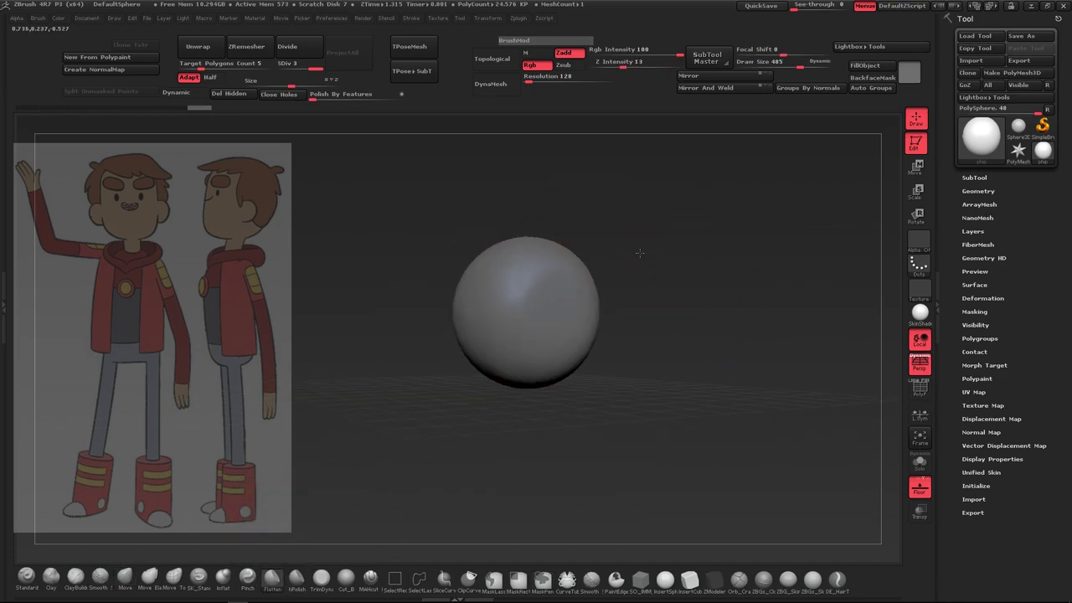
# Pull the sphere into a taller, boxy blob with the Move brush and place it over the side-view head
pyautogui.press('b')
pyautogui.press('m')
pyautogui.press('v')
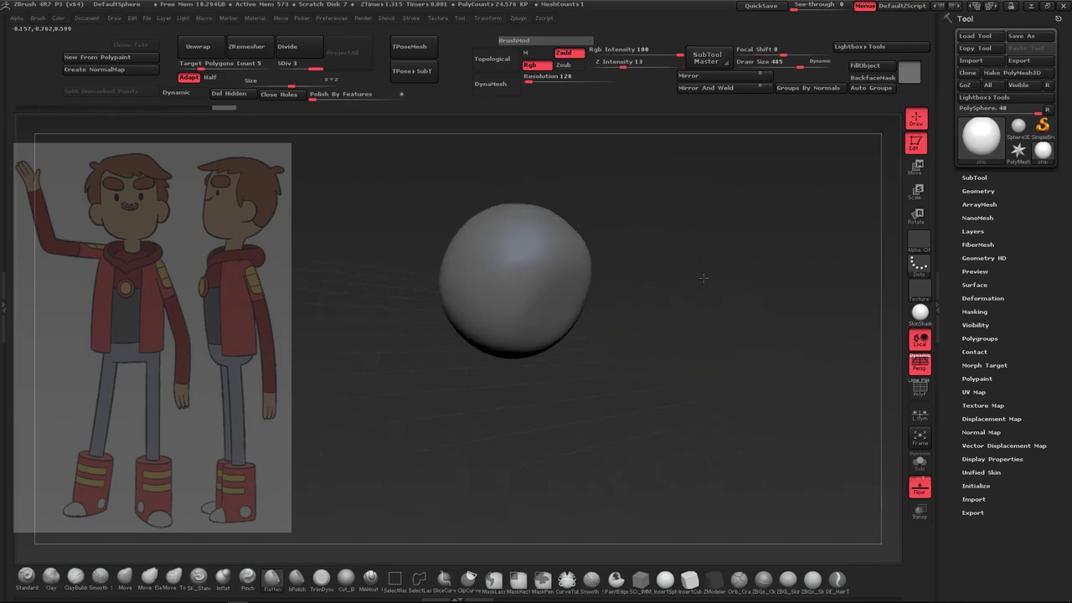
pyautogui.moveTo(568, 217); pyautogui.dragTo(536, 216)
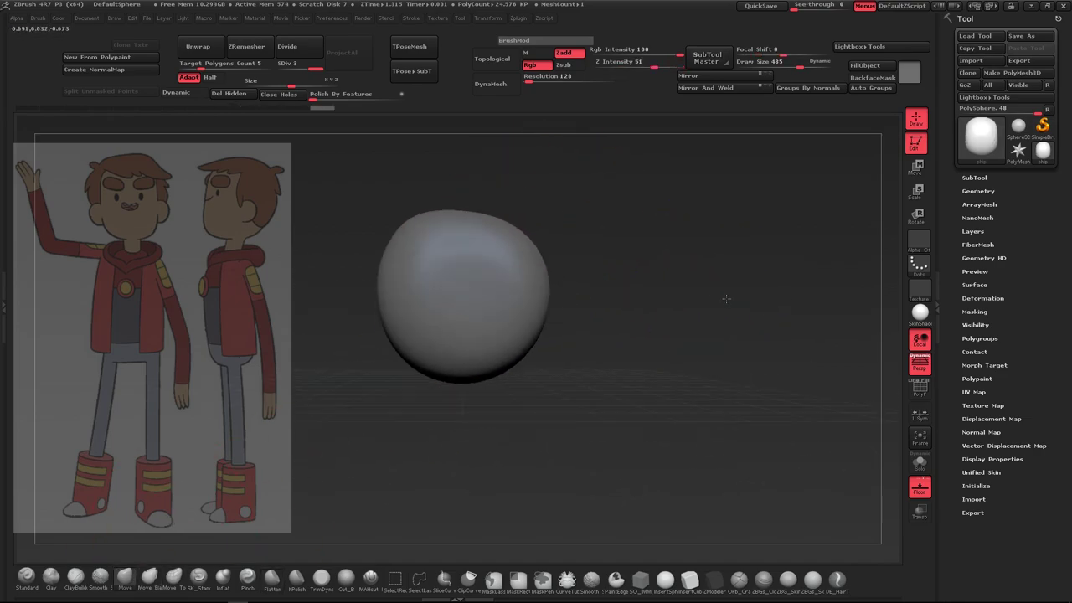
pyautogui.moveTo(435, 276); pyautogui.dragTo(397, 298)
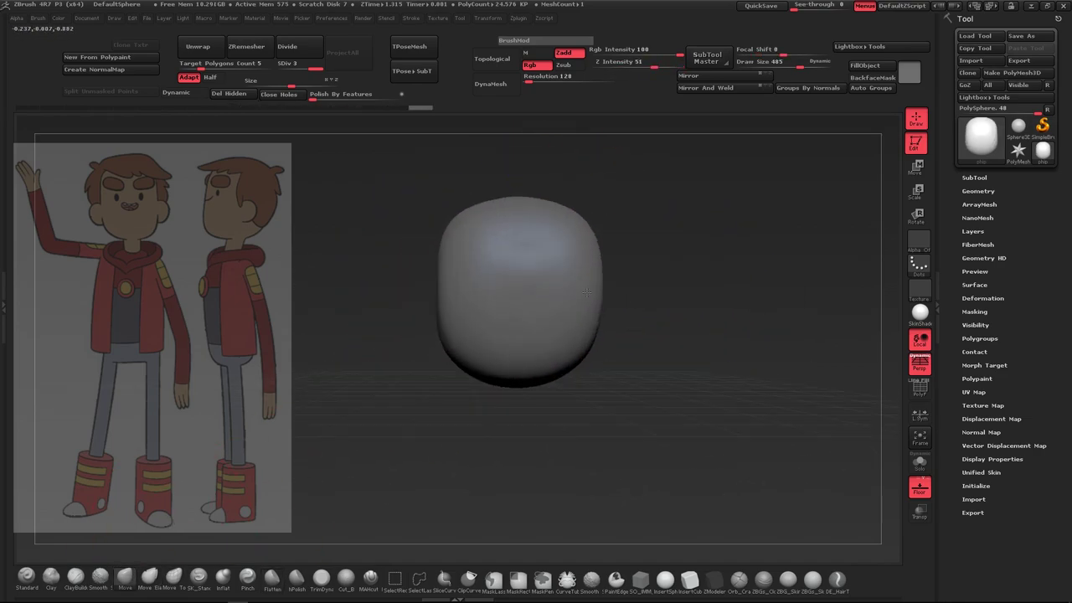
pyautogui.moveTo(421, 238)
pyautogui.keyDown('alt'); pyautogui.mouseDown()
pyautogui.moveTo(538, 342)
pyautogui.moveTo(376, 240)
pyautogui.mouseUp(); pyautogui.keyUp('alt')
# Turn off Persp and Floor, recentre the blob larger on the canvas, and reduce Draw Size
pyautogui.click(919, 362)
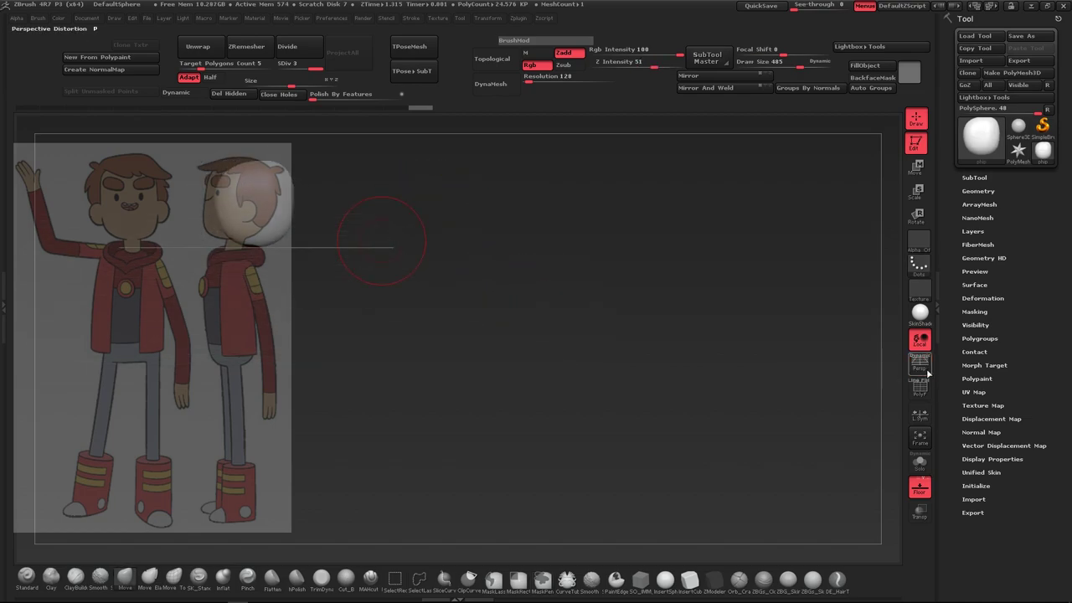
pyautogui.click(919, 487)
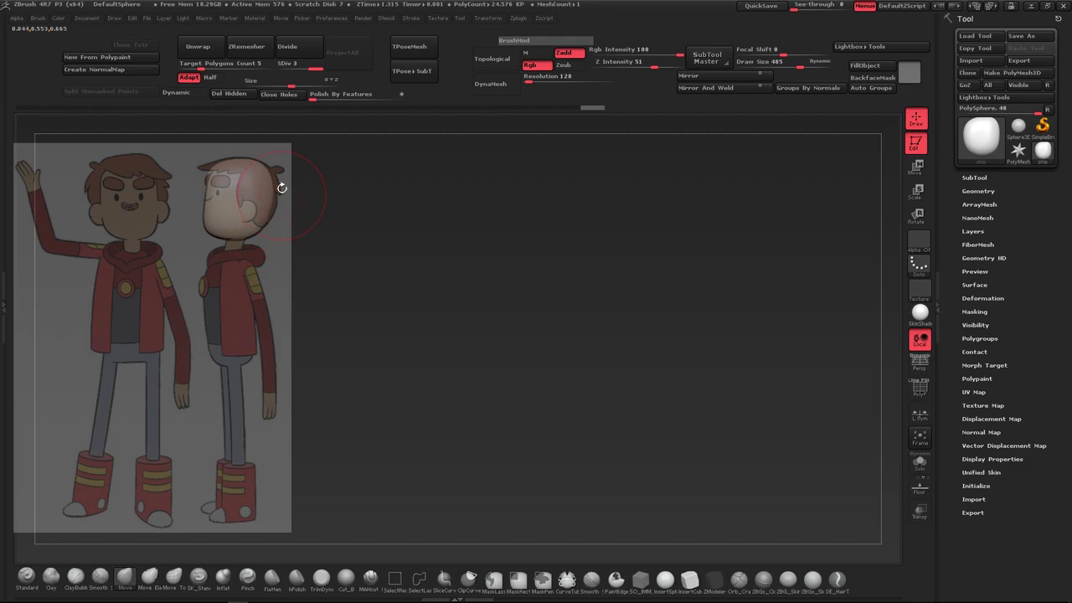
pyautogui.moveTo(276, 202)
pyautogui.mouseDown()
pyautogui.moveTo(318, 215)
pyautogui.moveTo(184, 204)
pyautogui.moveTo(227, 214)
pyautogui.mouseUp()
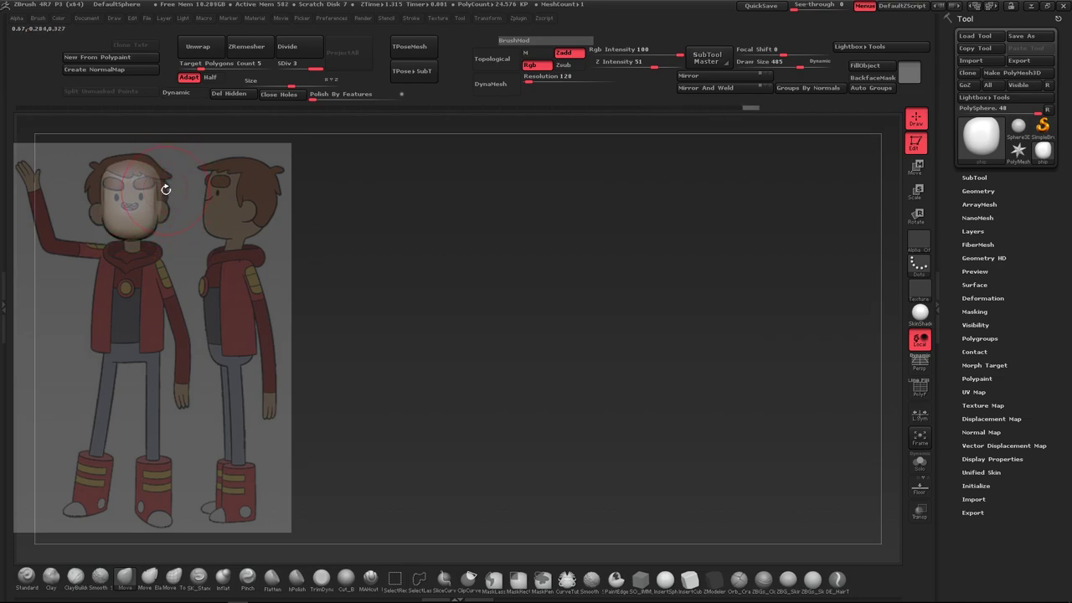
pyautogui.moveTo(166, 189)
pyautogui.mouseDown()
pyautogui.moveTo(180, 215)
pyautogui.moveTo(503, 311)
pyautogui.mouseUp()
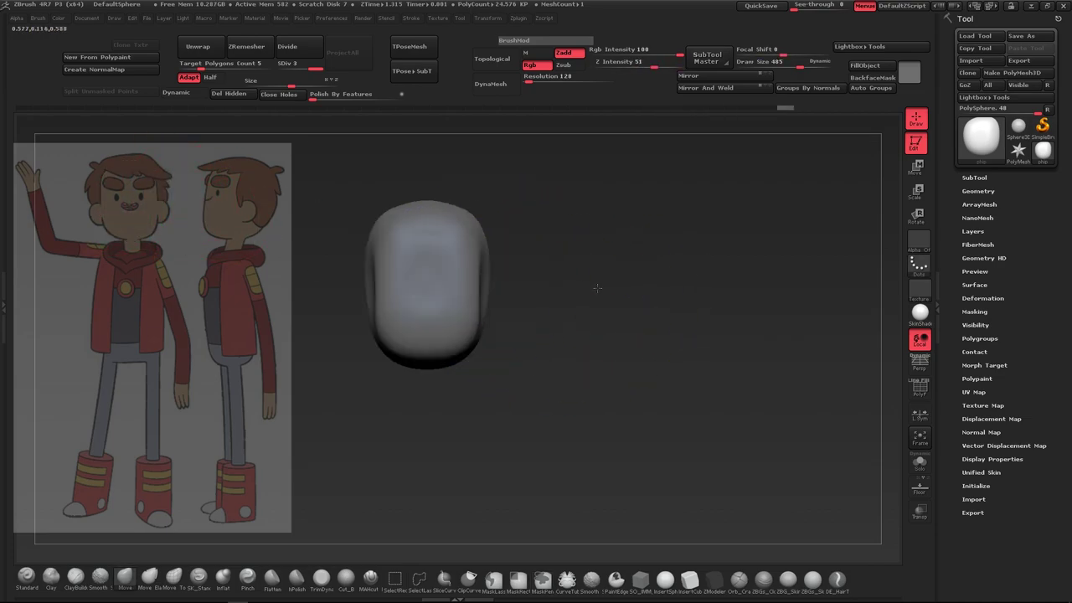
pyautogui.moveTo(797, 64); pyautogui.dragTo(790, 65)
# Push the head wider and lumpier with the Move brush, checking front and side views
pyautogui.press('b')
pyautogui.press('m')
pyautogui.press('v')
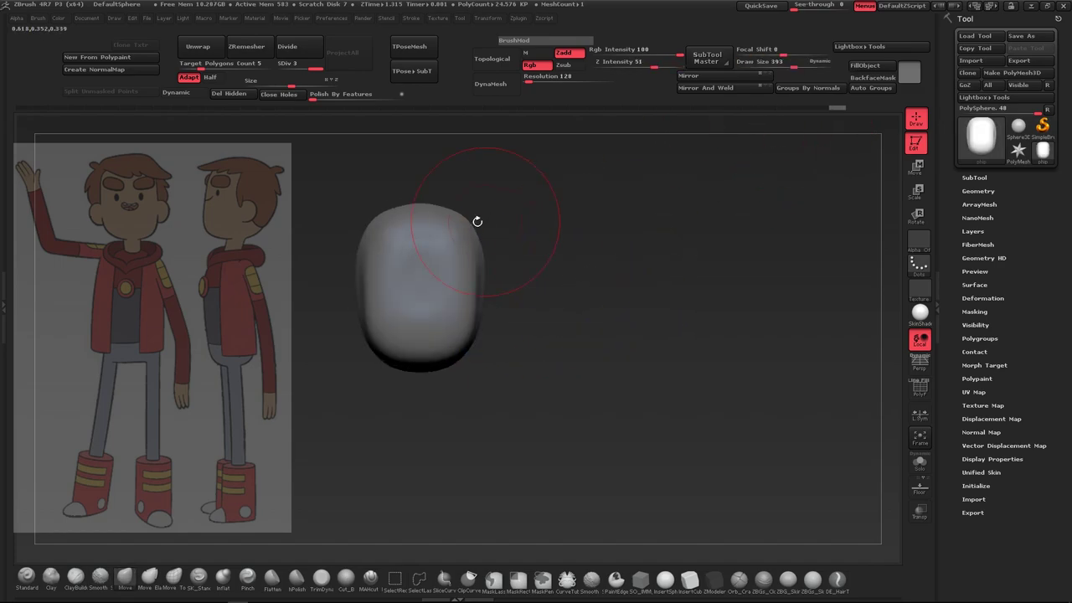
pyautogui.moveTo(478, 220); pyautogui.dragTo(520, 277)
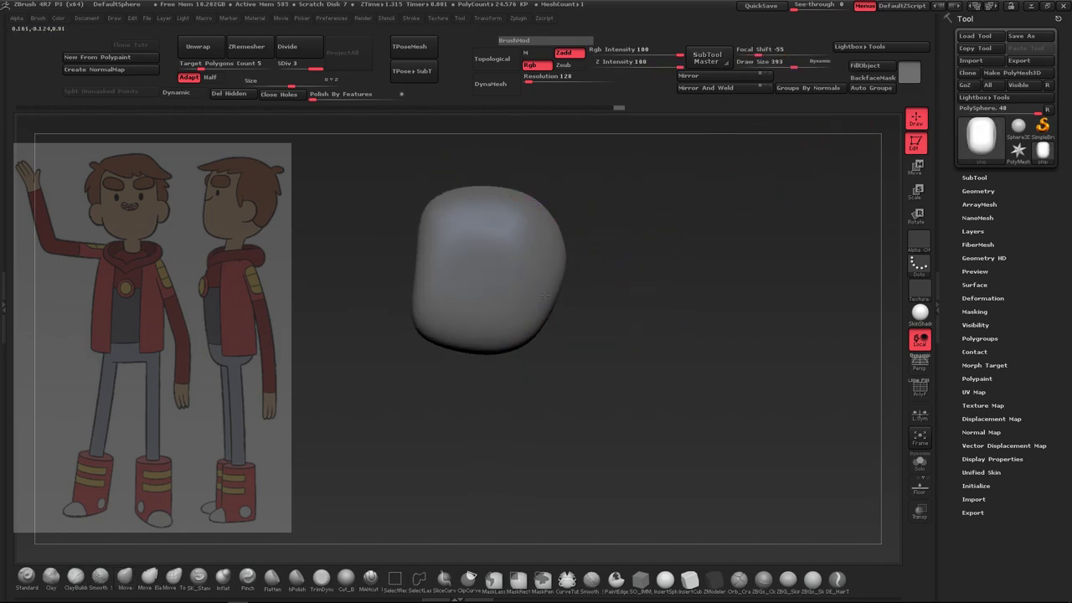
pyautogui.moveTo(589, 276)
pyautogui.keyDown('alt'); pyautogui.mouseDown()
pyautogui.moveTo(531, 376)
pyautogui.moveTo(522, 366)
pyautogui.moveTo(656, 352)
pyautogui.moveTo(619, 276)
pyautogui.mouseUp(); pyautogui.keyUp('alt')
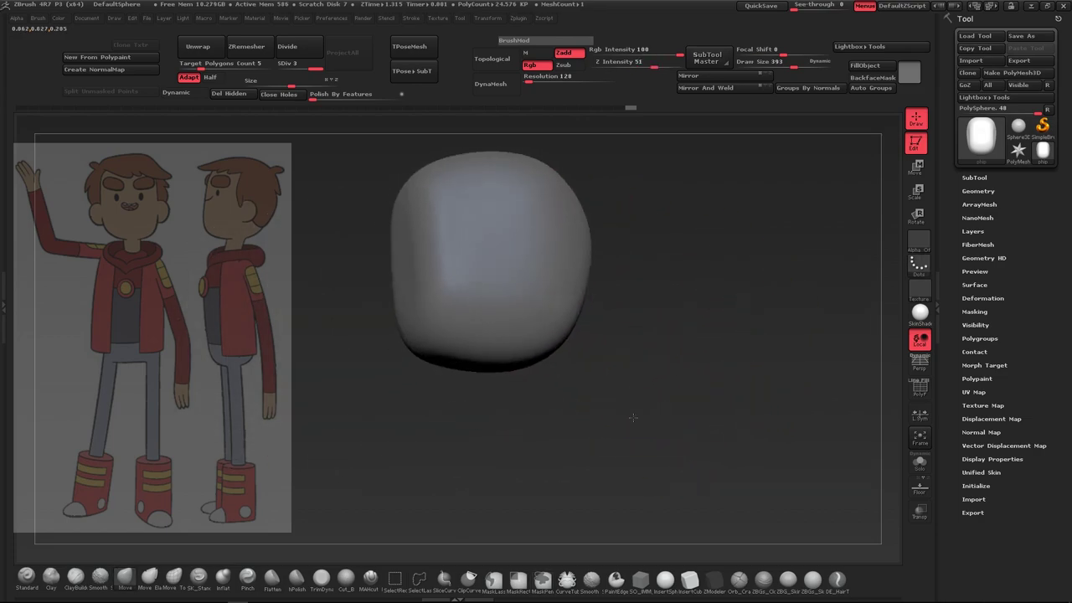
pyautogui.moveTo(787, 62); pyautogui.dragTo(766, 61)
pyautogui.moveTo(446, 279); pyautogui.dragTo(406, 309)
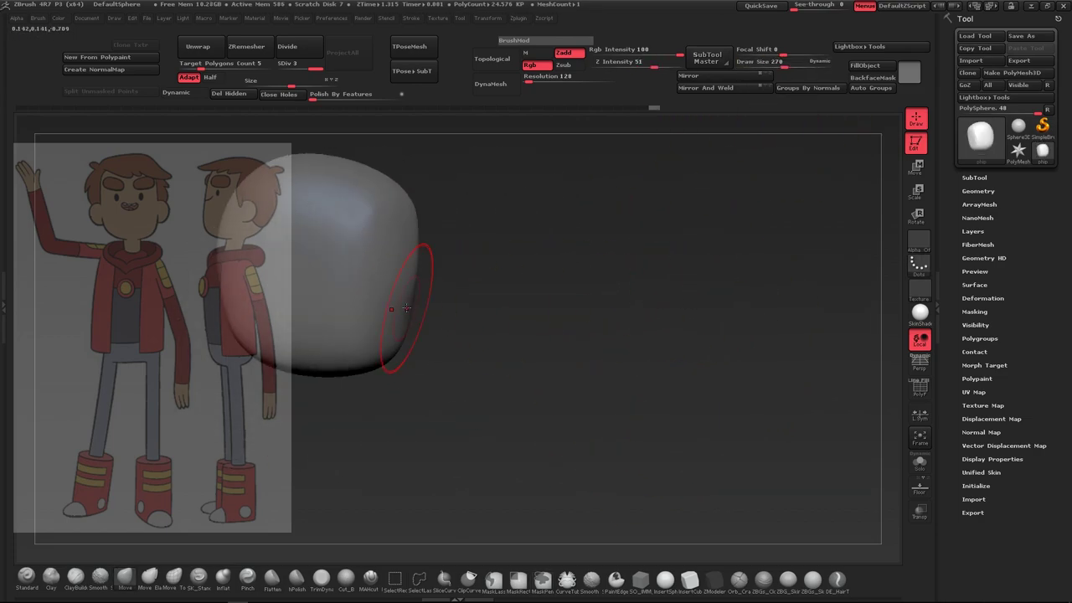
pyautogui.moveTo(398, 350)
pyautogui.keyDown('shift'); pyautogui.mouseDown()
pyautogui.moveTo(469, 360)
pyautogui.moveTo(617, 343)
pyautogui.moveTo(629, 275)
pyautogui.mouseUp(); pyautogui.keyUp('shift')
# Select a brush from the I-filtered list and start DynaMesh on the head
pyautogui.press('b')
pyautogui.press('i')
pyautogui.press('m')
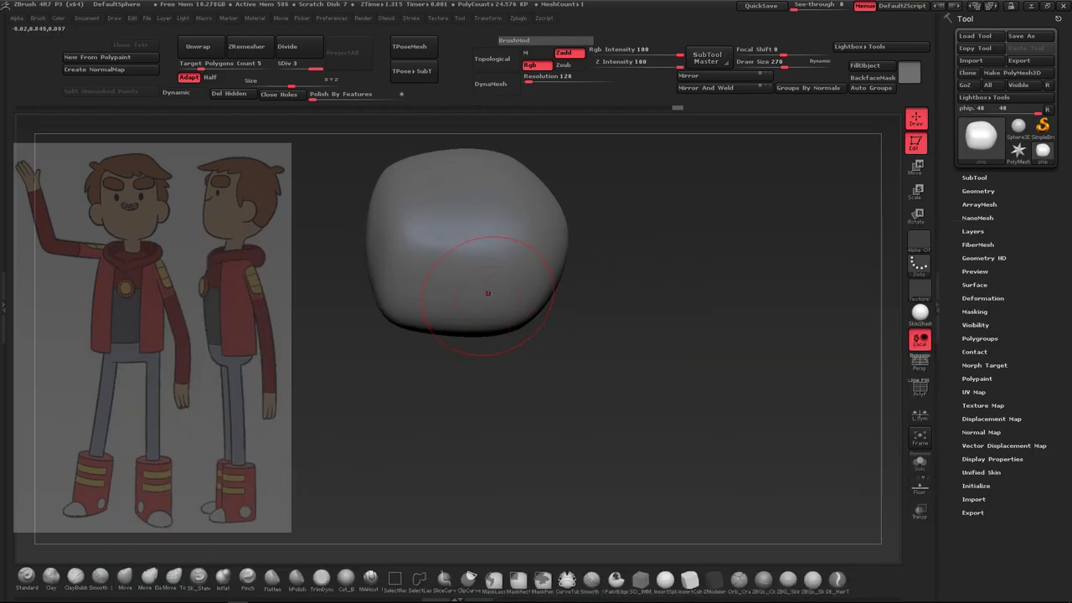
pyautogui.click(512, 288)
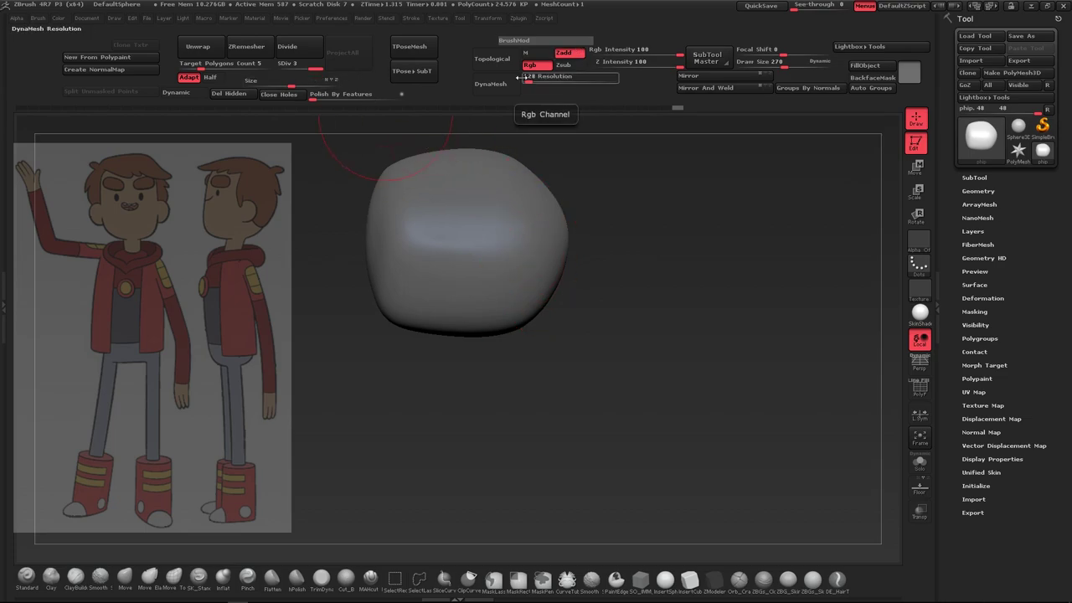
# Freeze subdivision levels and remesh the head with DynaMesh at resolution 296
pyautogui.click(490, 84)
pyautogui.click(426, 107)
pyautogui.hotkey('ctrl', 'shift', 'z')
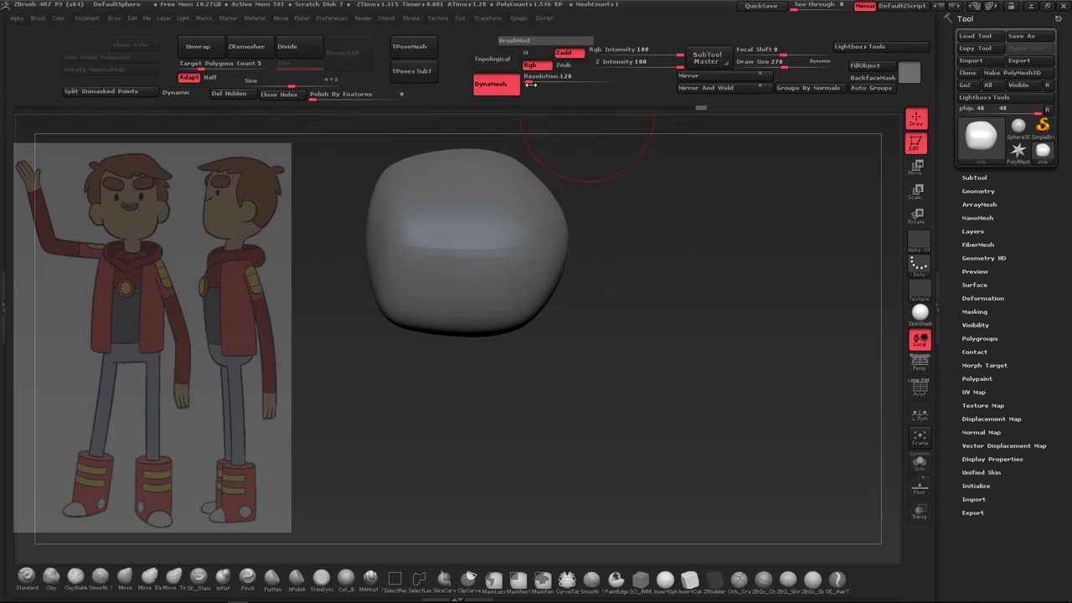
pyautogui.moveTo(503, 226); pyautogui.dragTo(416, 295)
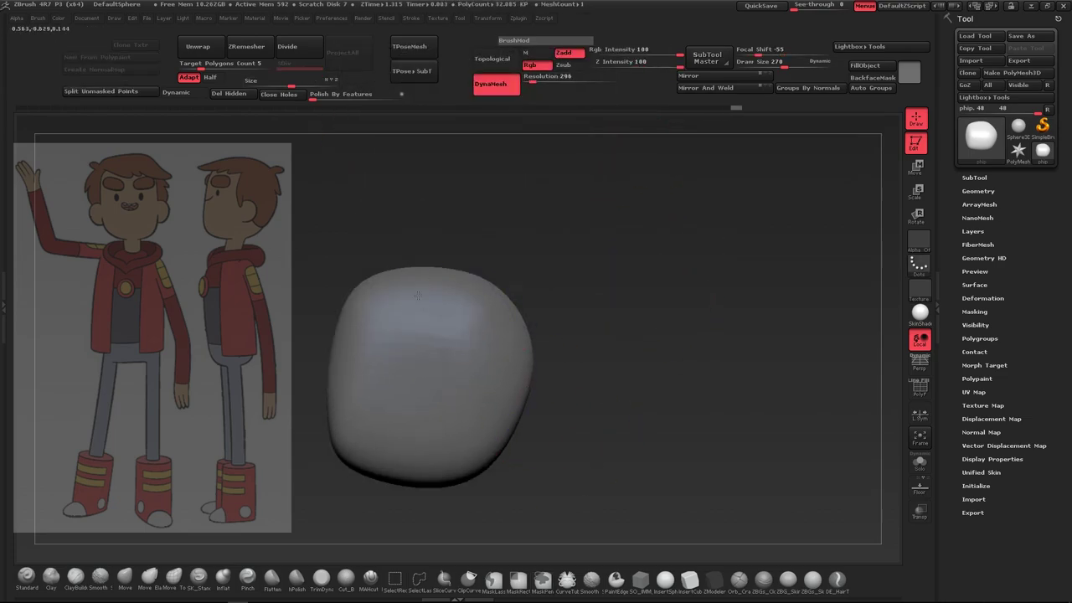
pyautogui.moveTo(657, 320)
pyautogui.mouseDown()
pyautogui.moveTo(629, 354)
pyautogui.moveTo(527, 371)
pyautogui.moveTo(627, 335)
pyautogui.moveTo(539, 270)
pyautogui.mouseUp()
# Widen the remeshed head with the Move brush
pyautogui.click(124, 578)
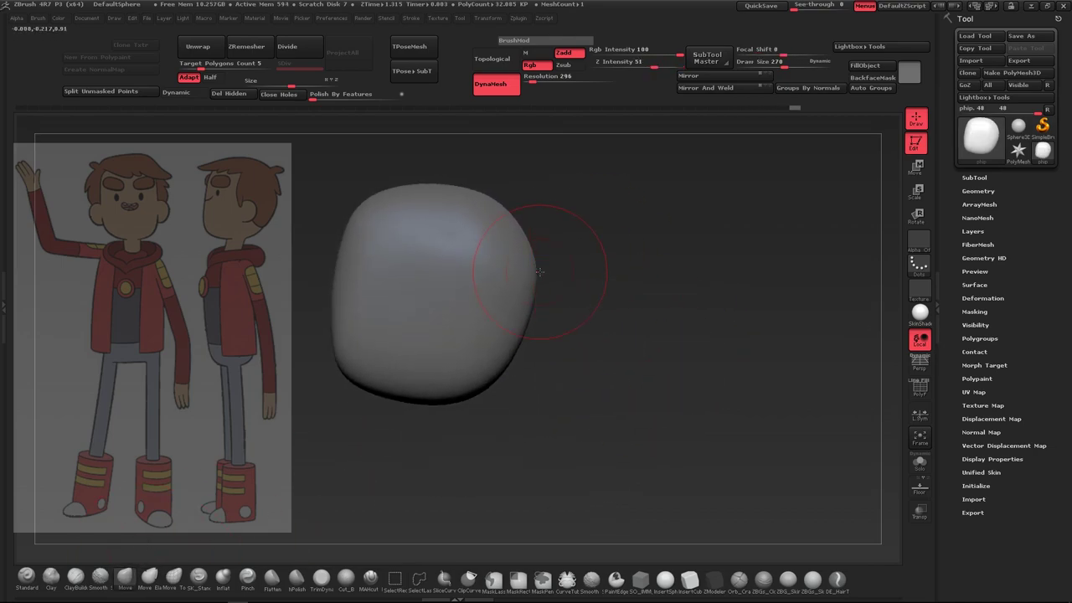
pyautogui.moveTo(568, 367); pyautogui.dragTo(588, 343)
pyautogui.press('b')
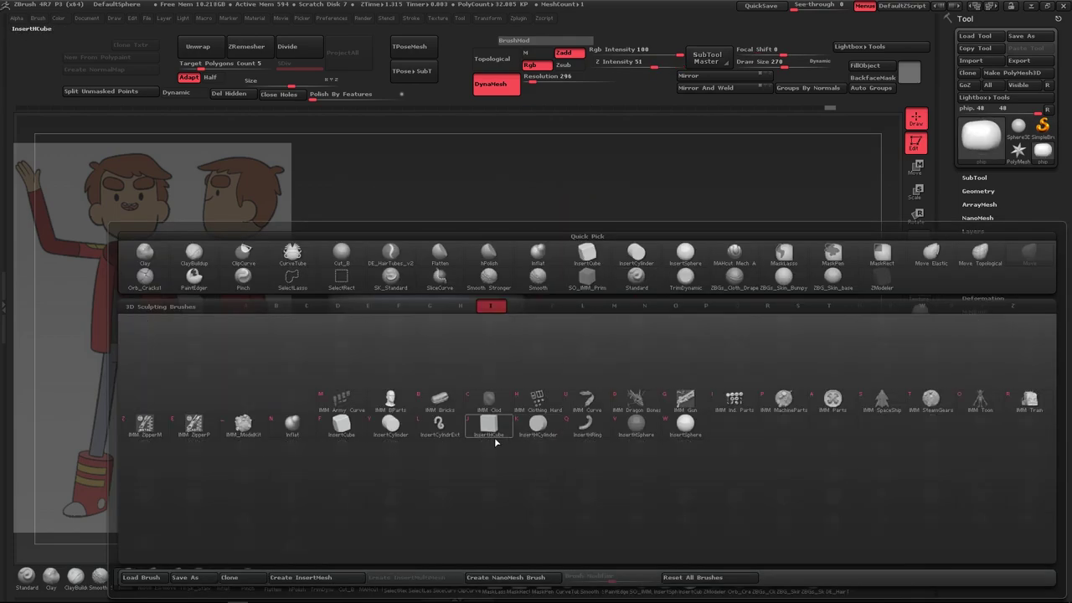
# Insert a cylinder neck under the head and turn off see-through display
pyautogui.click(495, 440)
pyautogui.moveTo(495, 325); pyautogui.dragTo(502, 332)
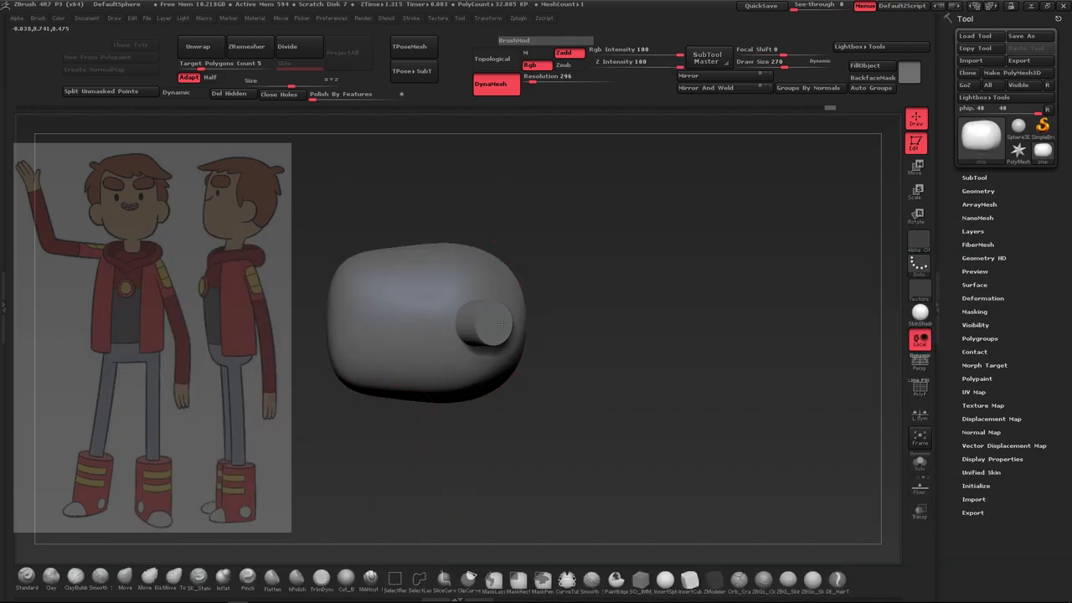
pyautogui.moveTo(611, 419); pyautogui.dragTo(627, 390)
pyautogui.press('r')
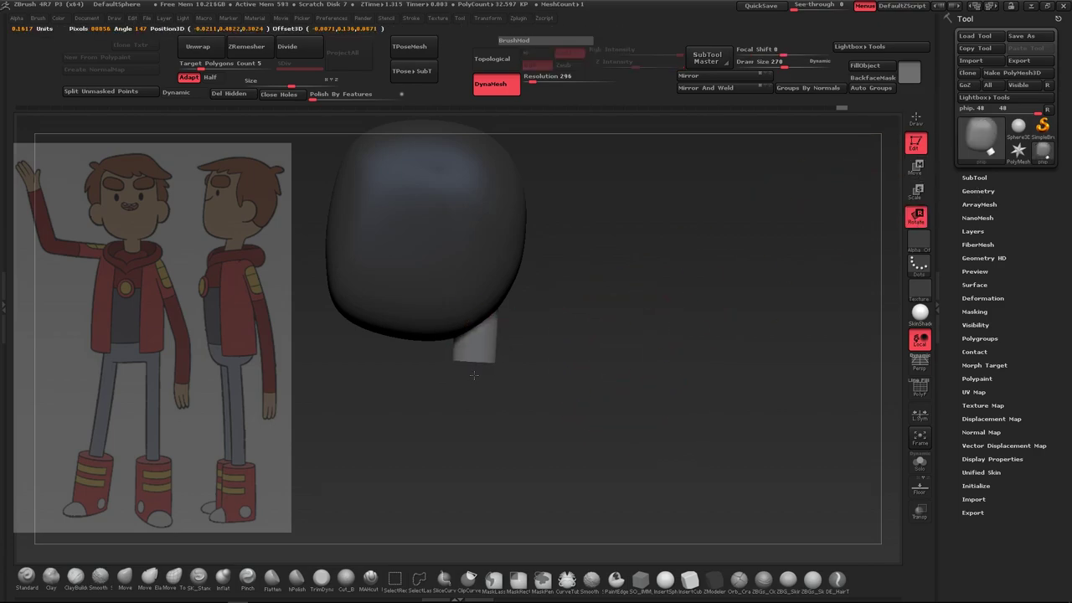
pyautogui.click(921, 513)
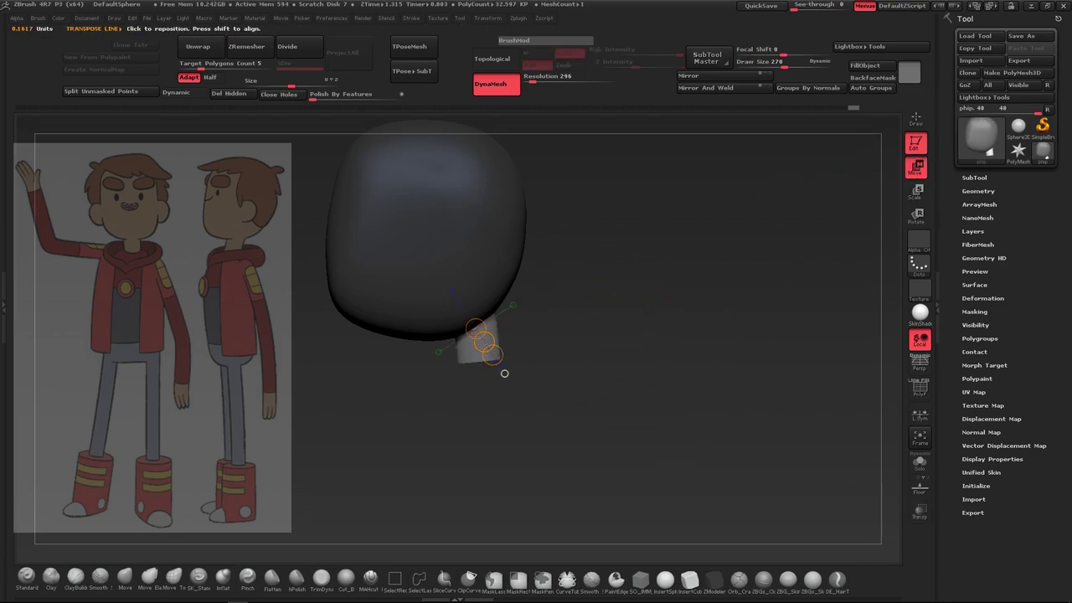
# Rotate the head with a transpose line to line up with the reference
pyautogui.moveTo(478, 251)
pyautogui.mouseDown()
pyautogui.moveTo(488, 422)
pyautogui.moveTo(431, 266)
pyautogui.mouseUp()
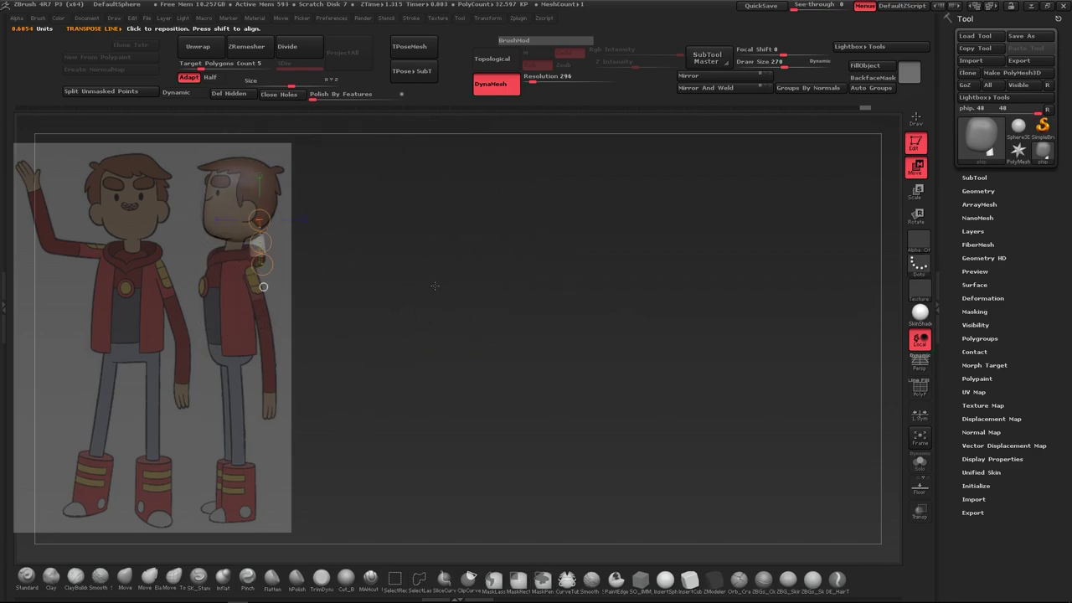
pyautogui.click(318, 201)
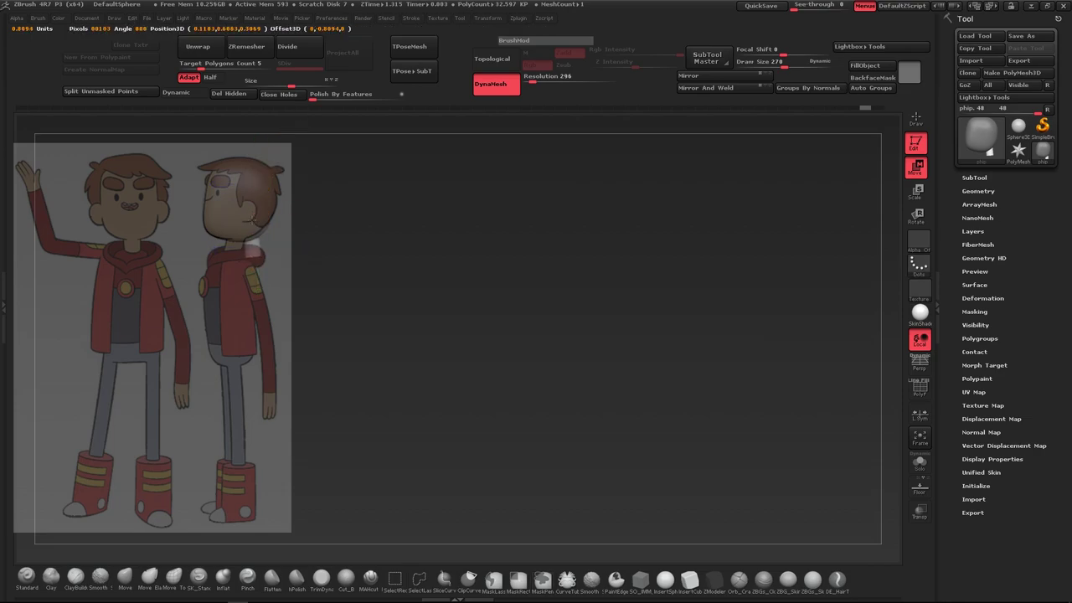
pyautogui.moveTo(258, 247); pyautogui.dragTo(257, 190)
pyautogui.press('r')
pyautogui.moveTo(238, 227); pyautogui.dragTo(242, 260)
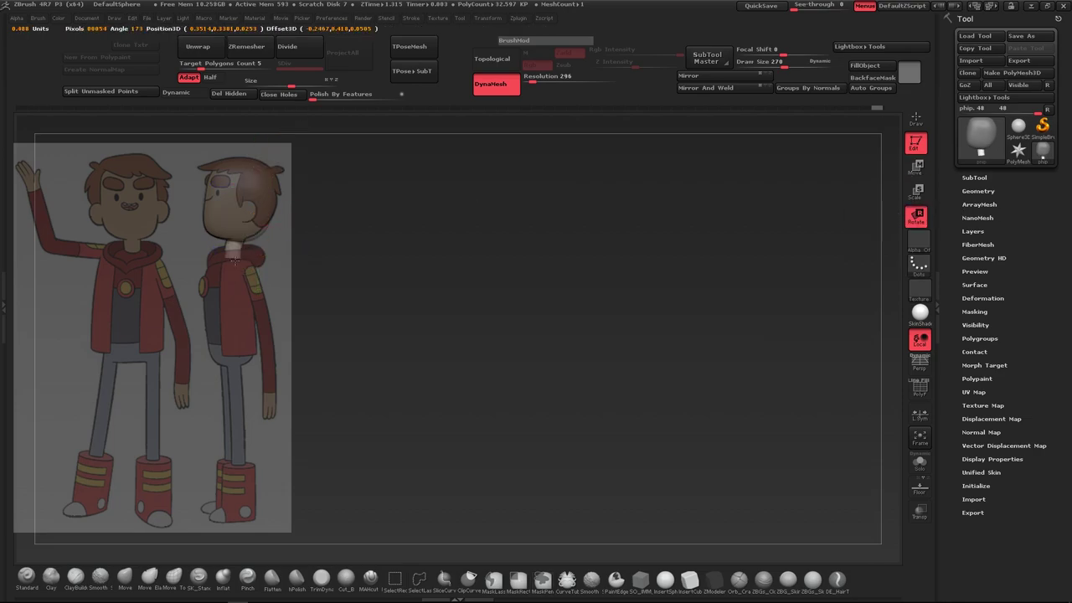
# Enlarge the brush and bulge the head forward with a Draw stroke
pyautogui.press('q')
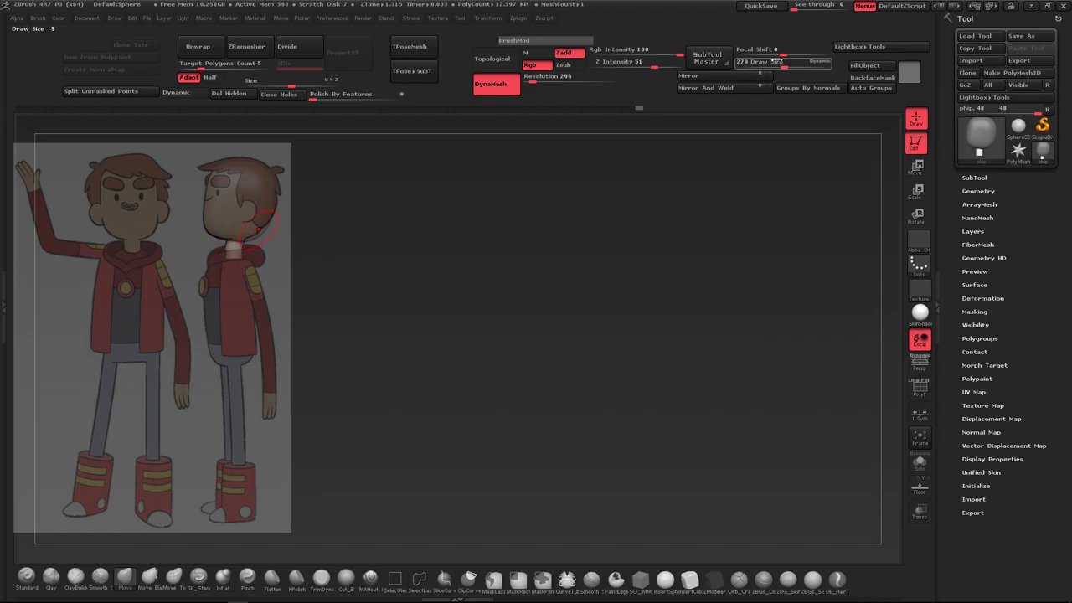
pyautogui.moveTo(777, 61); pyautogui.dragTo(782, 61)
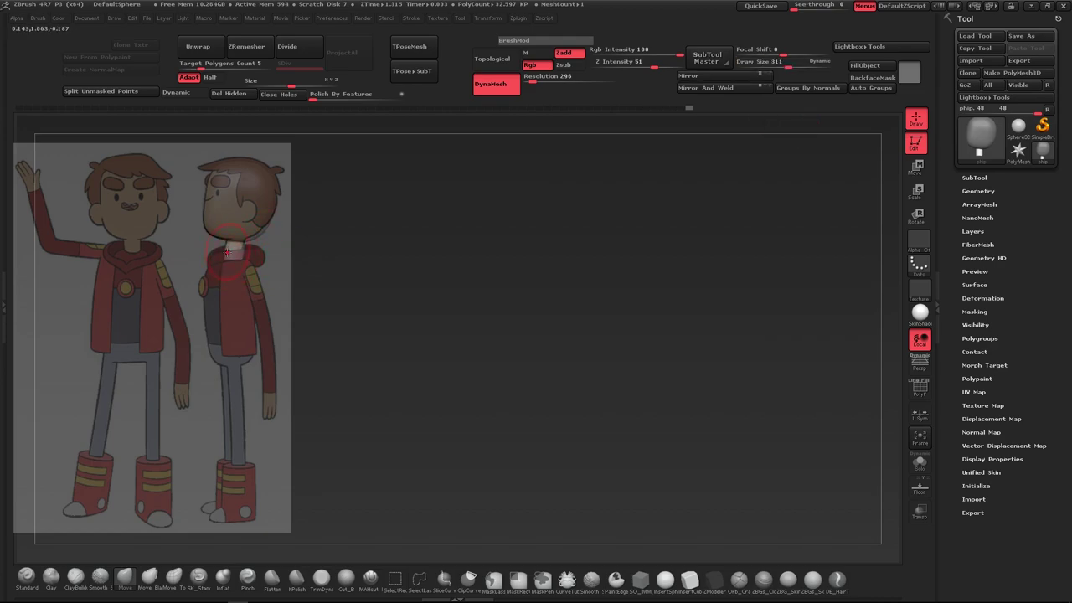
pyautogui.moveTo(261, 236); pyautogui.dragTo(275, 232)
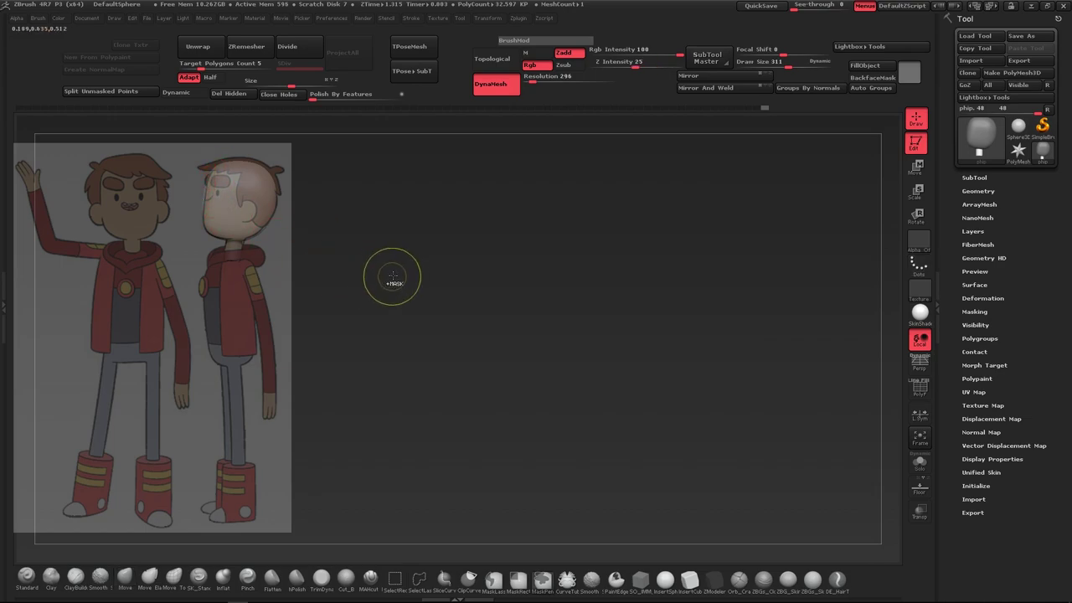
pyautogui.moveTo(390, 279)
pyautogui.mouseDown()
pyautogui.moveTo(512, 301)
pyautogui.moveTo(279, 223)
pyautogui.moveTo(644, 358)
pyautogui.mouseUp()
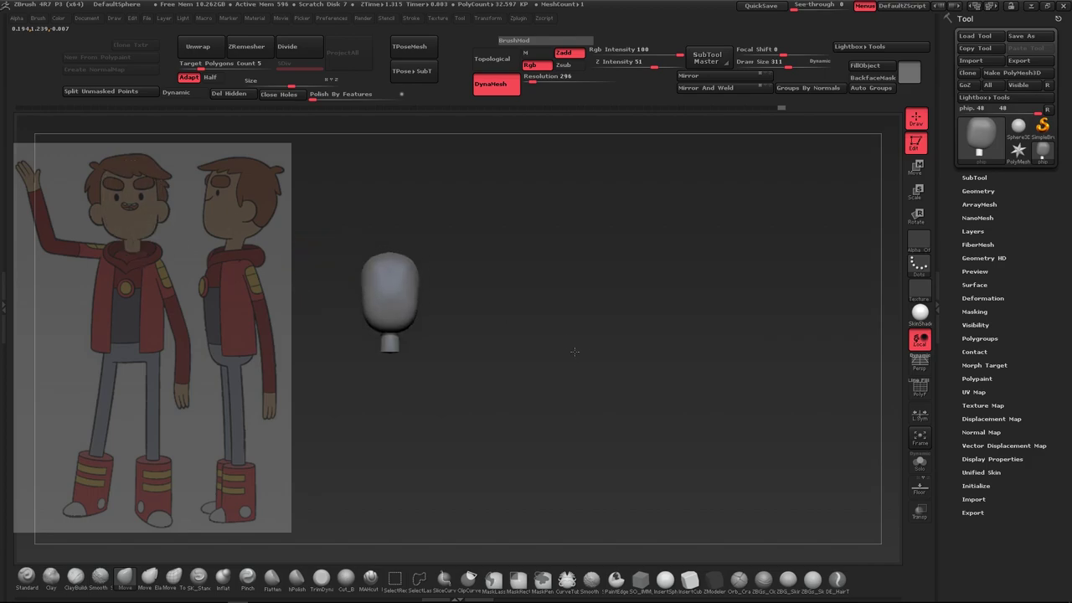
# Choose a new brush and draw a move transpose line across the right ear cylinder
pyautogui.press('b')
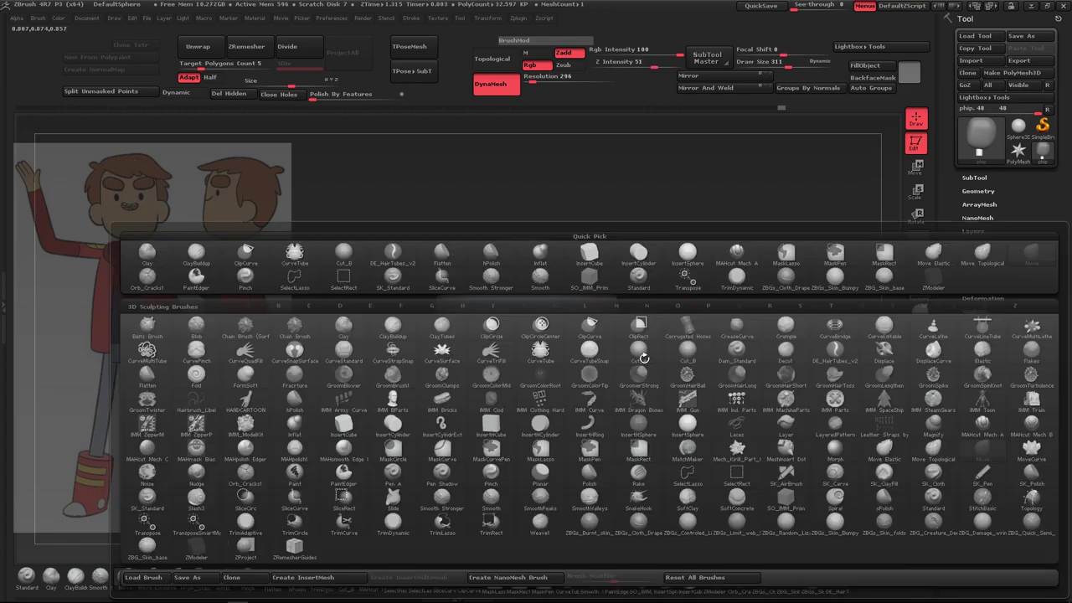
pyautogui.press('s')
pyautogui.press('t')
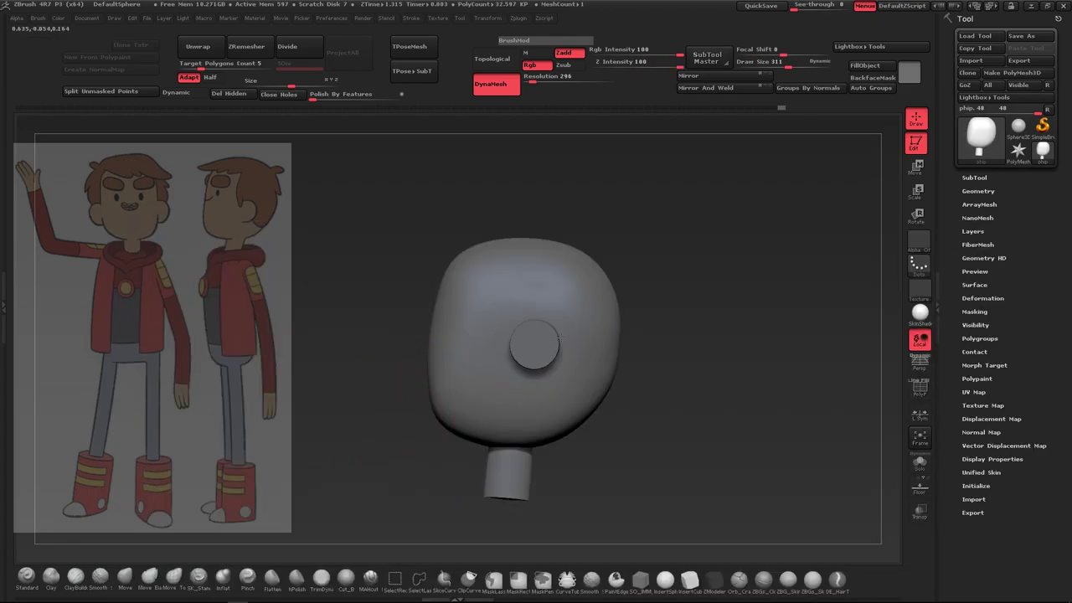
pyautogui.keyDown('shift'); pyautogui.moveTo(687, 338); pyautogui.dragTo(804, 339); pyautogui.keyUp('shift')
pyautogui.press('w')
pyautogui.moveTo(534, 343); pyautogui.dragTo(642, 342)
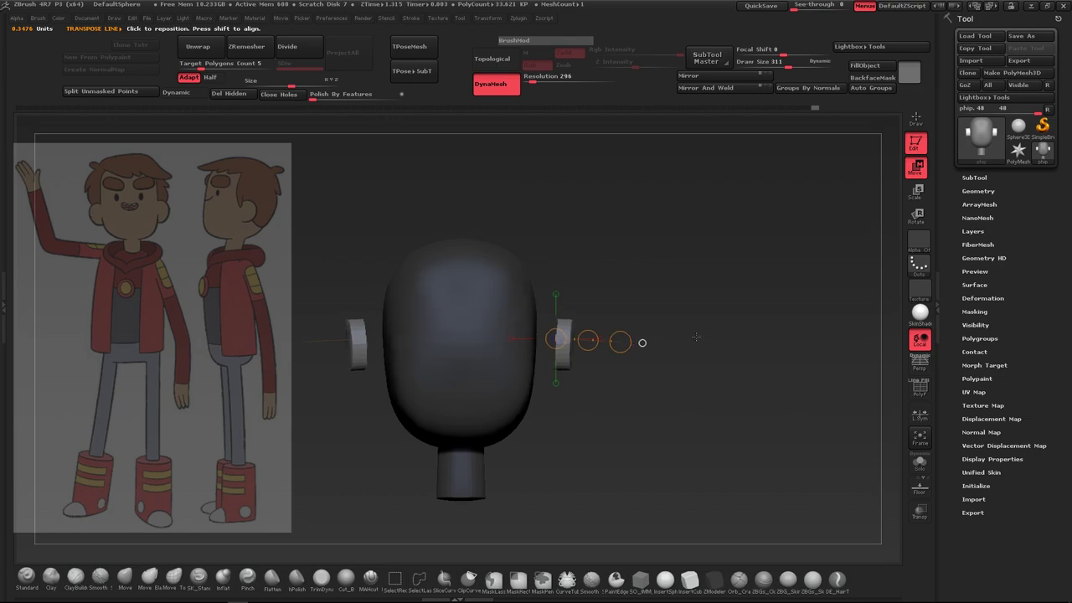
# Reposition and rotate the ear cylinder using Move and Rotate transpose
pyautogui.hotkey('ctrl', 'z')
pyautogui.hotkey('ctrl', 'shift', 'z')
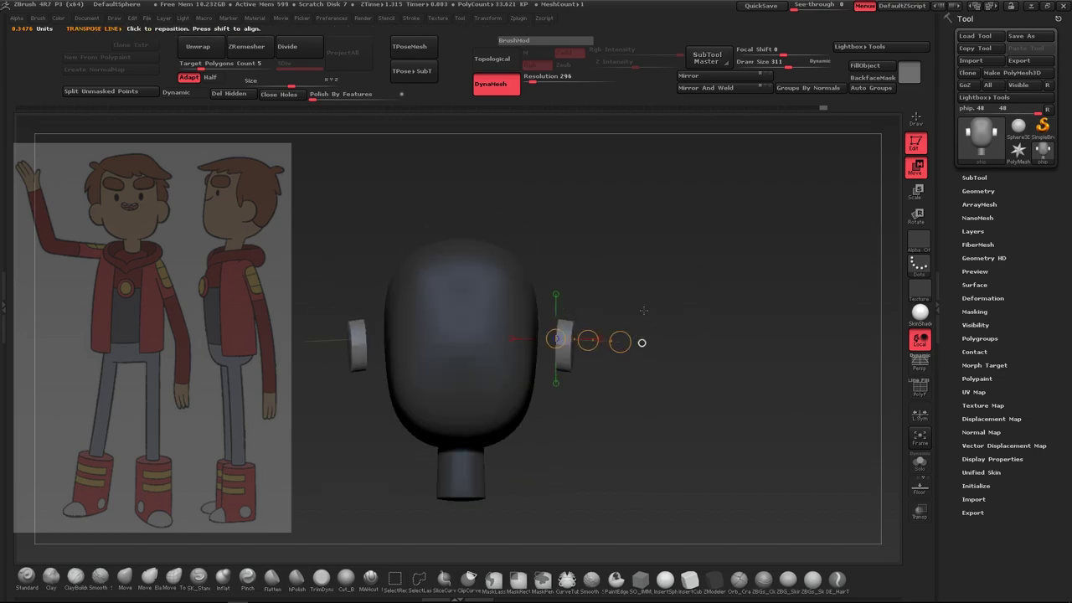
pyautogui.hotkey('ctrl', 'z')
pyautogui.hotkey('ctrl', 'shift', 'z')
pyautogui.click(915, 165)
pyautogui.moveTo(754, 301); pyautogui.dragTo(645, 303)
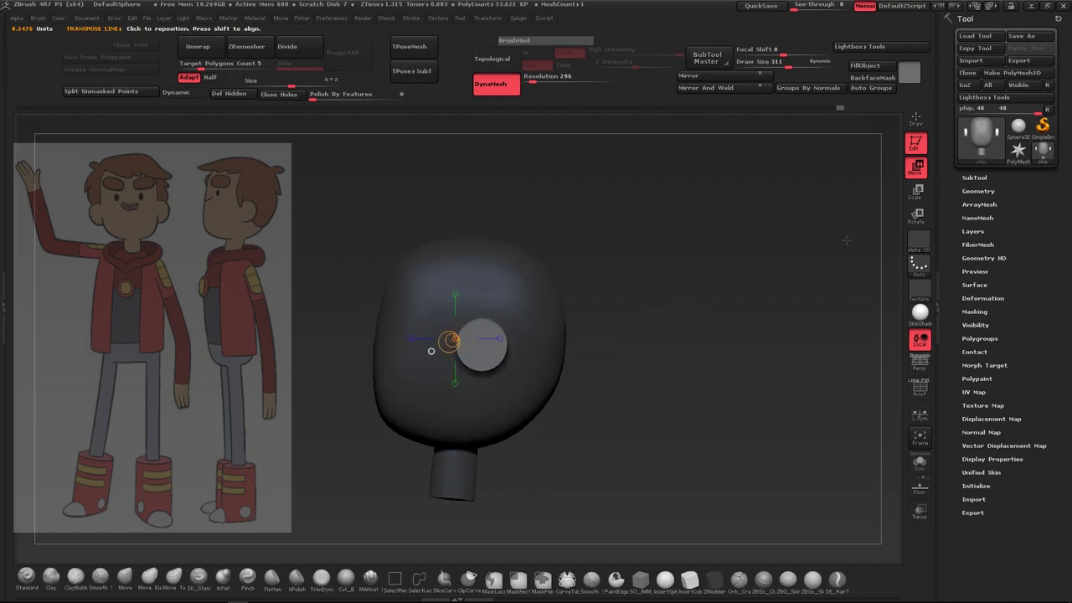
pyautogui.press('r')
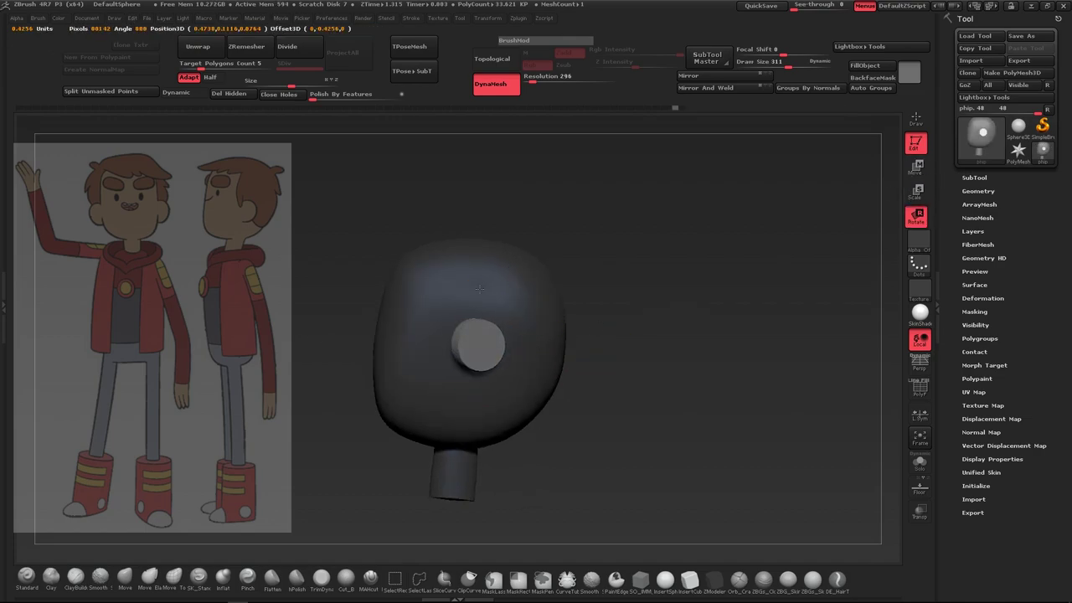
pyautogui.moveTo(636, 335)
pyautogui.mouseDown()
pyautogui.moveTo(453, 338)
pyautogui.moveTo(586, 251)
pyautogui.moveTo(385, 228)
pyautogui.mouseUp()
pyautogui.press('w')
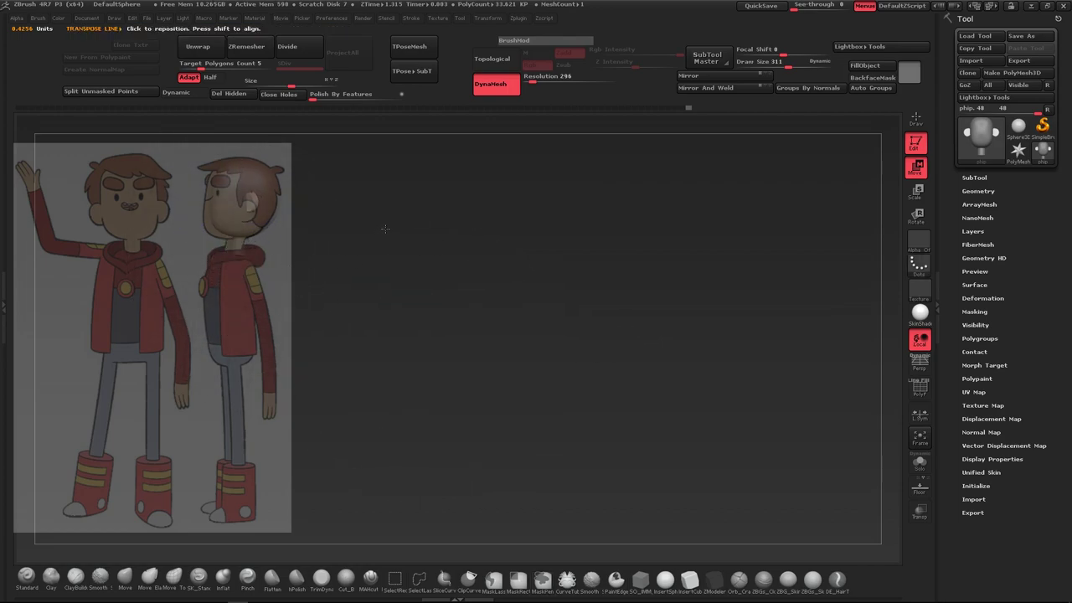
# Scale the head down to match the reference character's head size
pyautogui.moveTo(250, 205); pyautogui.dragTo(302, 174)
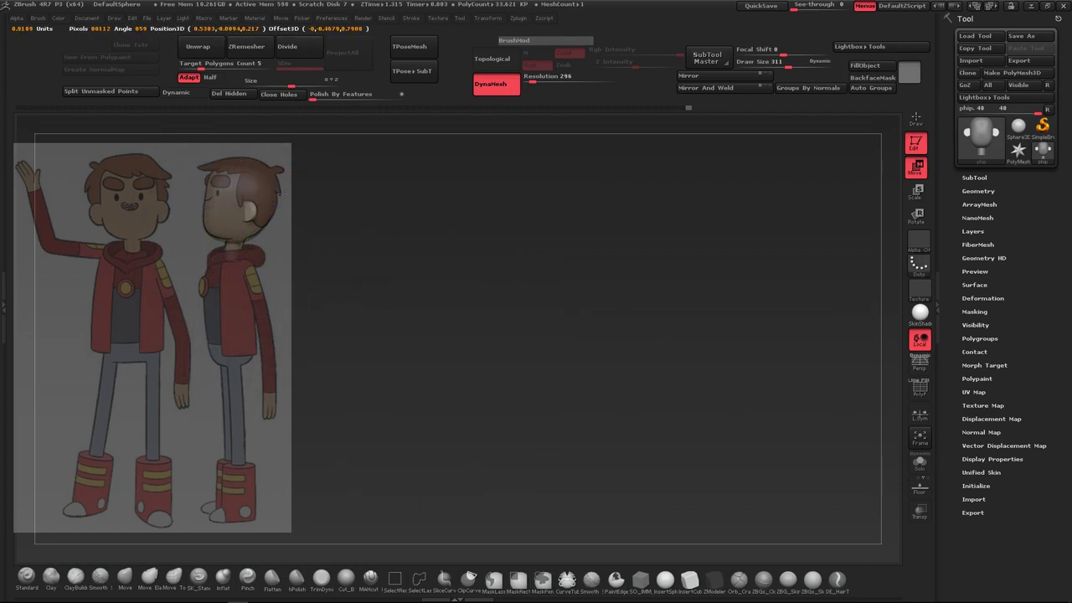
pyautogui.click(918, 192)
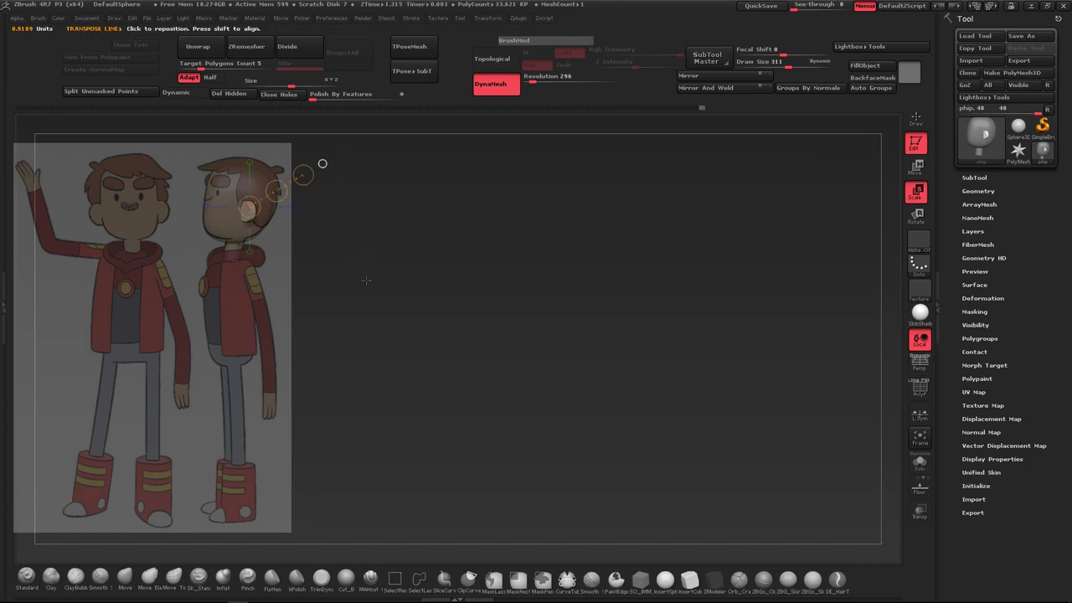
pyautogui.moveTo(332, 163); pyautogui.dragTo(520, 351)
pyautogui.press('q')
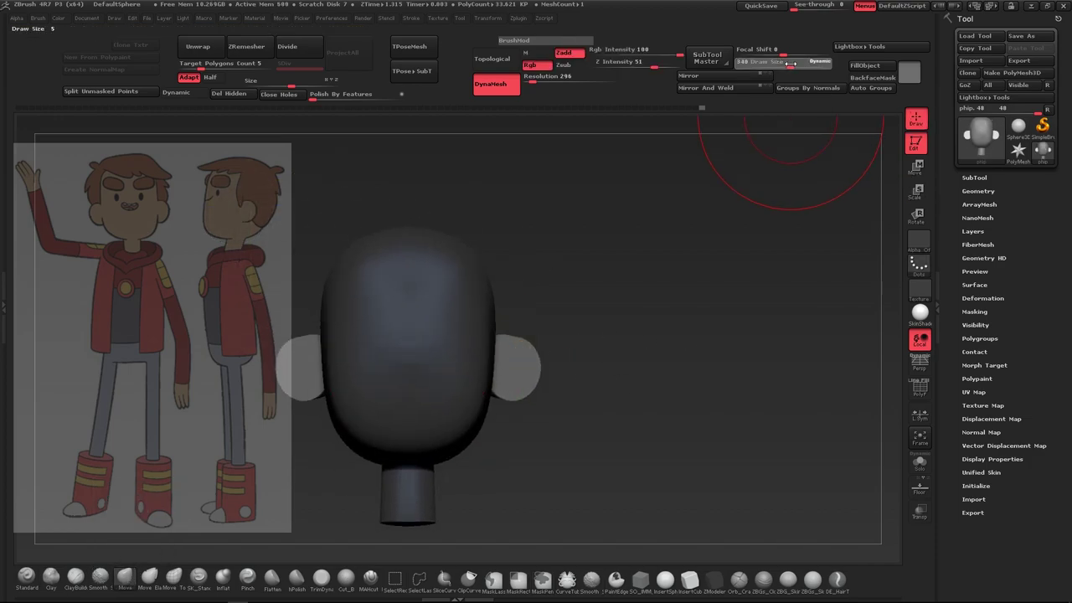
pyautogui.moveTo(572, 376)
pyautogui.keyDown('alt'); pyautogui.mouseDown()
pyautogui.moveTo(293, 224)
pyautogui.moveTo(334, 279)
pyautogui.mouseUp(); pyautogui.keyUp('alt')
# Select the Move brush, enlarge it, and recentre the head facing forward
pyautogui.press('b')
pyautogui.press('m')
pyautogui.press('v')
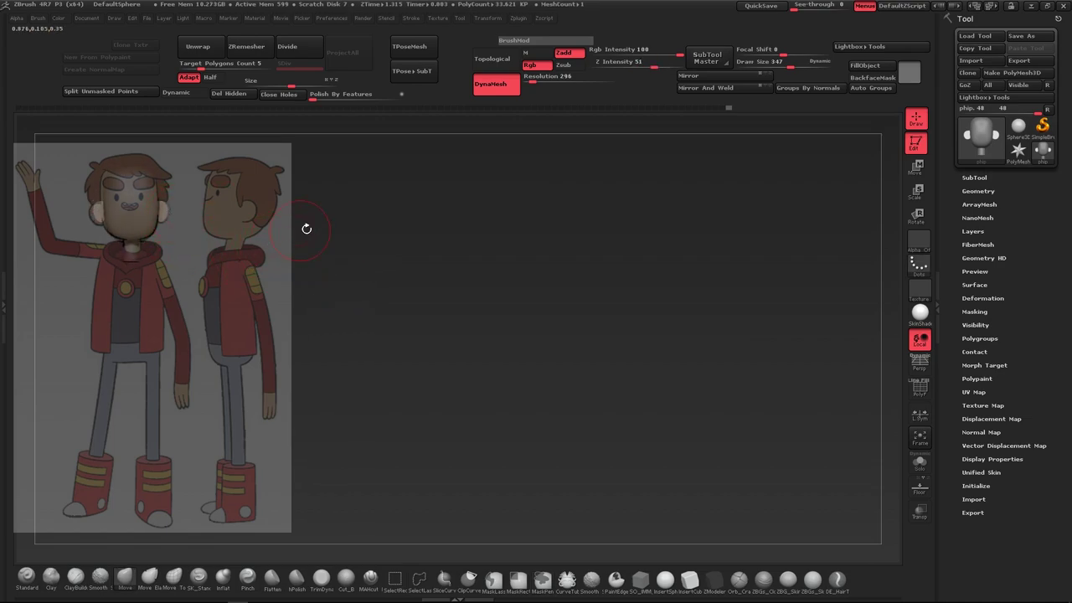
pyautogui.moveTo(306, 236)
pyautogui.keyDown('alt'); pyautogui.mouseDown()
pyautogui.moveTo(550, 311)
pyautogui.moveTo(586, 351)
pyautogui.moveTo(779, 142)
pyautogui.mouseUp(); pyautogui.keyUp('alt')
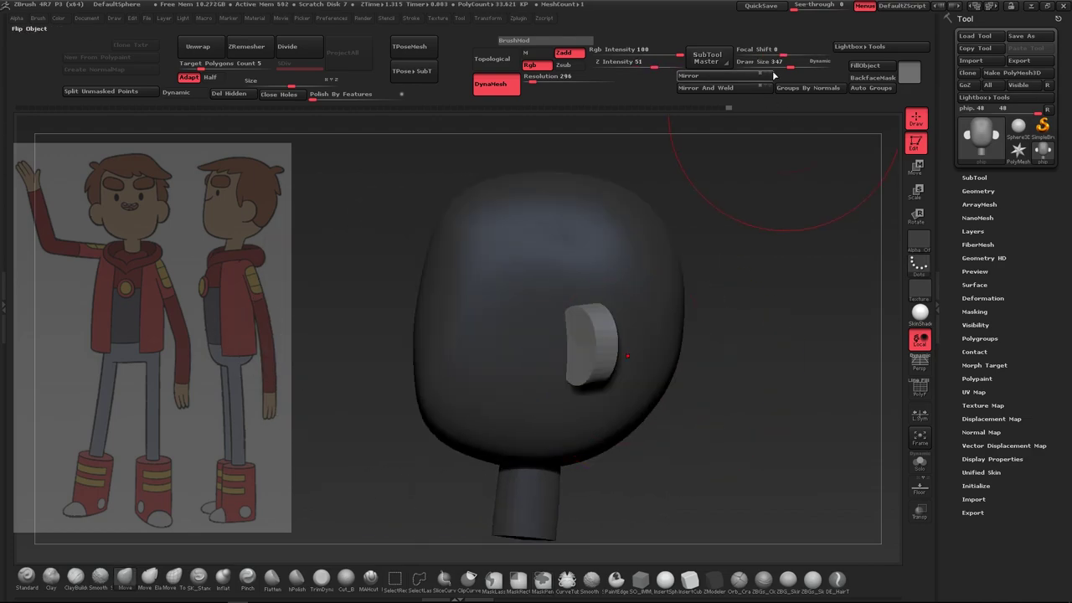
pyautogui.moveTo(783, 67); pyautogui.dragTo(767, 66)
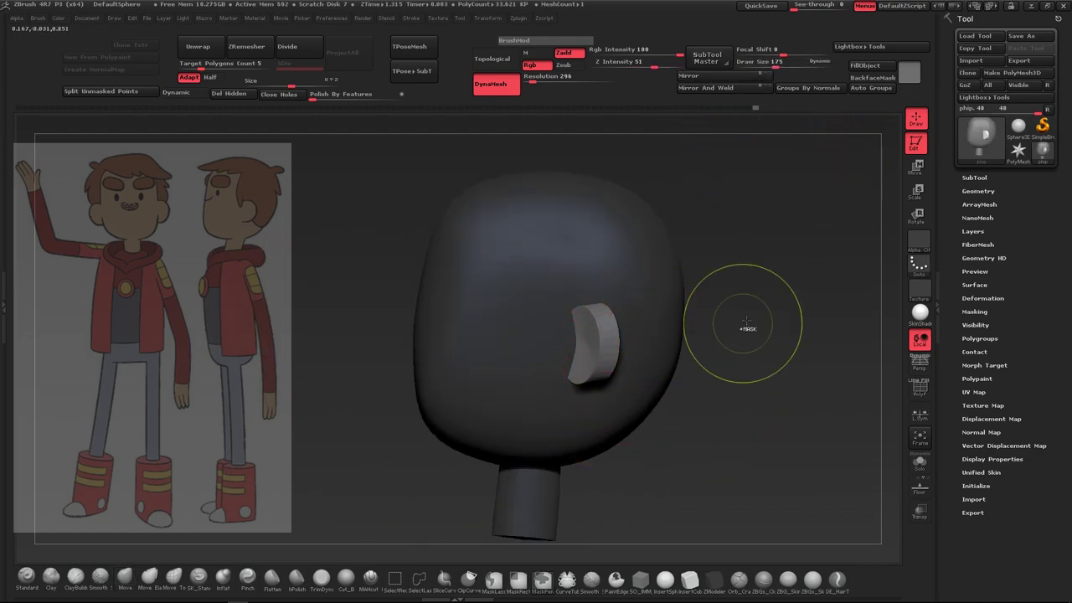
pyautogui.keyDown('alt'); pyautogui.click(586, 322); pyautogui.keyUp('alt')
pyautogui.keyDown('shift'); pyautogui.moveTo(746, 362); pyautogui.dragTo(687, 333); pyautogui.keyUp('shift')
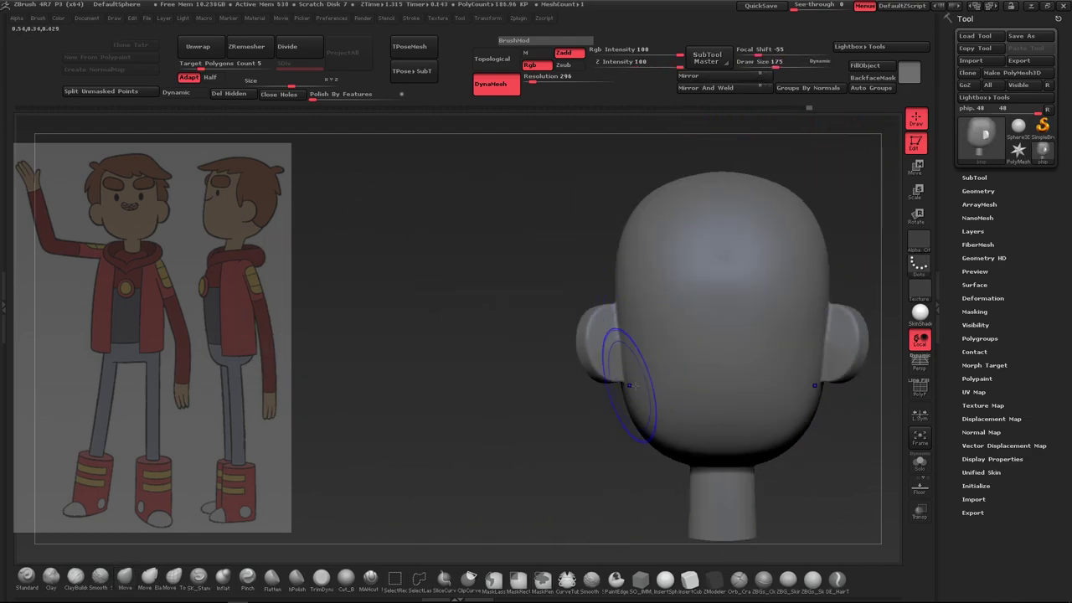
# Insert spheres into both ears with InsertSphere and enlarge them
pyautogui.press('b')
pyautogui.press('i')
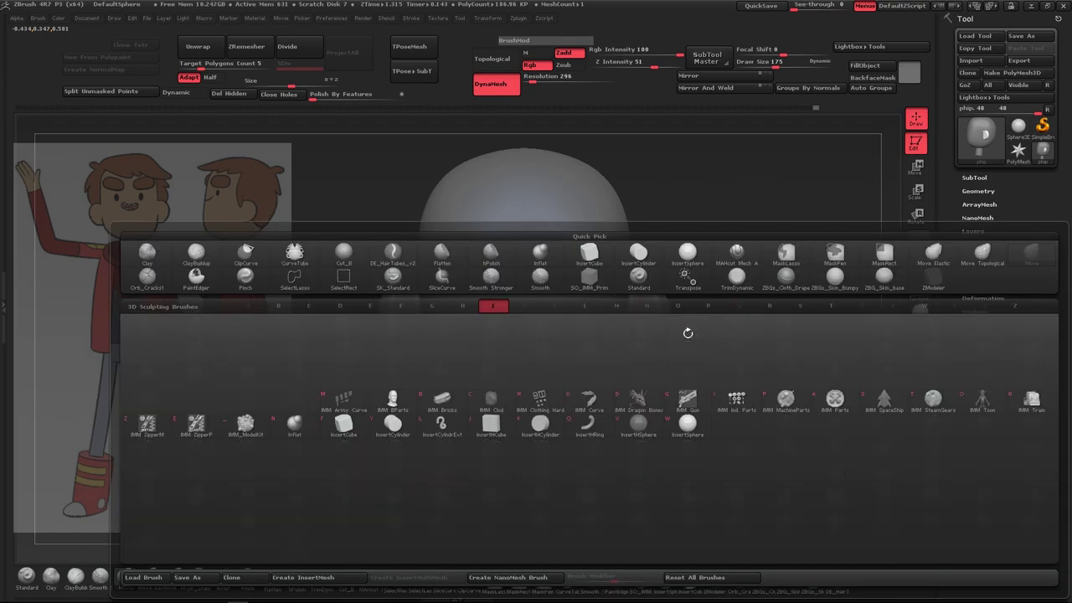
pyautogui.press('s')
pyautogui.moveTo(639, 318); pyautogui.dragTo(634, 312)
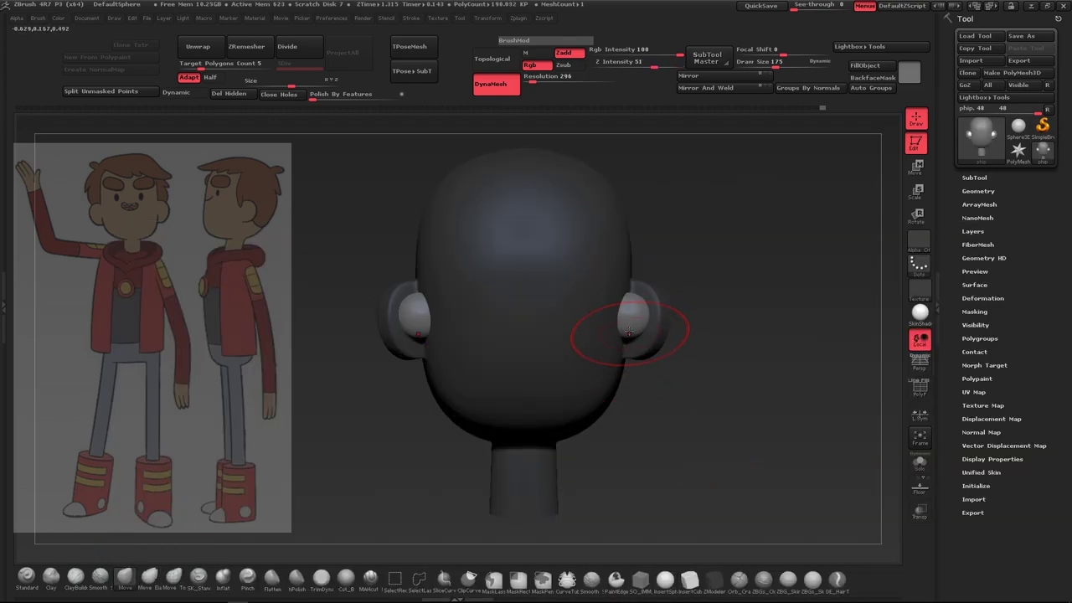
pyautogui.keyDown('alt'); pyautogui.moveTo(743, 338); pyautogui.dragTo(653, 338); pyautogui.keyUp('alt')
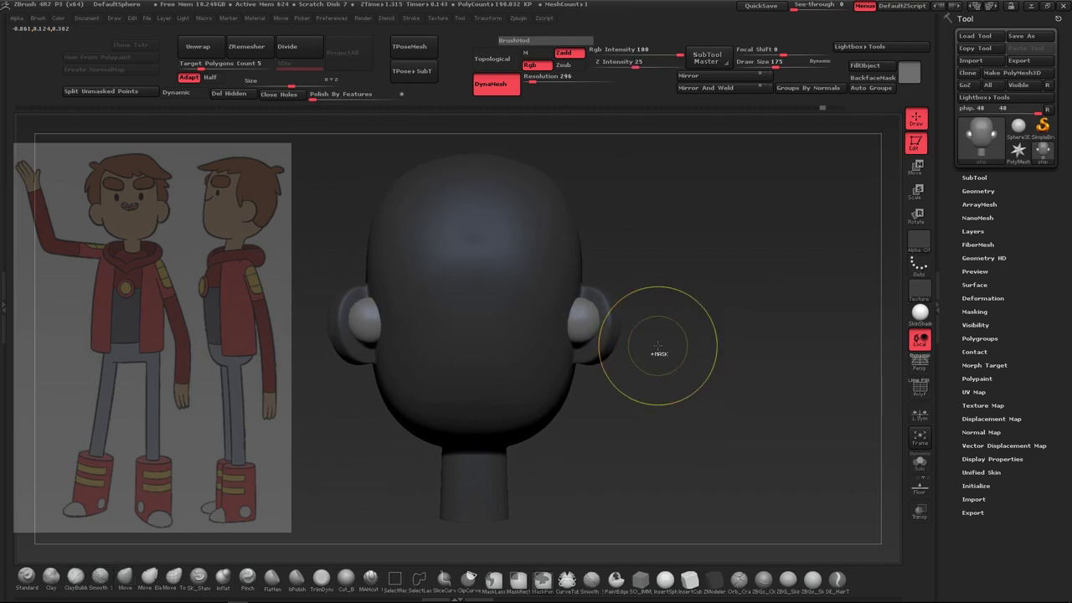
# Clear the head's mask and orbit to inspect the ears from side and above
pyautogui.keyDown('ctrl'); pyautogui.click(658, 339); pyautogui.keyUp('ctrl')
pyautogui.moveTo(658, 339)
pyautogui.mouseDown()
pyautogui.moveTo(718, 354)
pyautogui.moveTo(465, 416)
pyautogui.mouseUp()
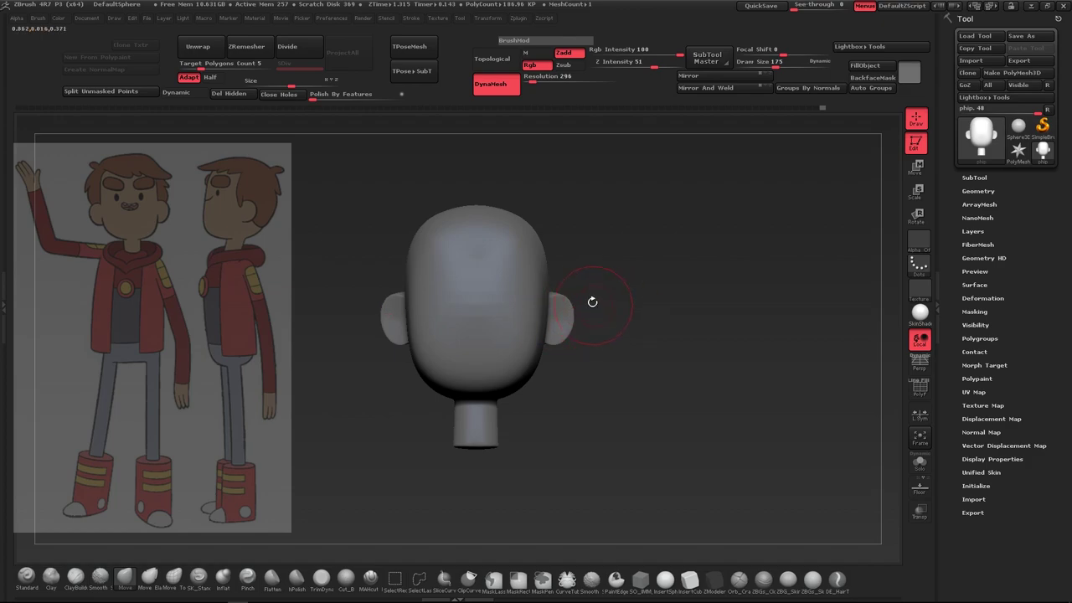
pyautogui.moveTo(592, 302)
pyautogui.mouseDown()
pyautogui.moveTo(650, 367)
pyautogui.moveTo(720, 314)
pyautogui.mouseUp()
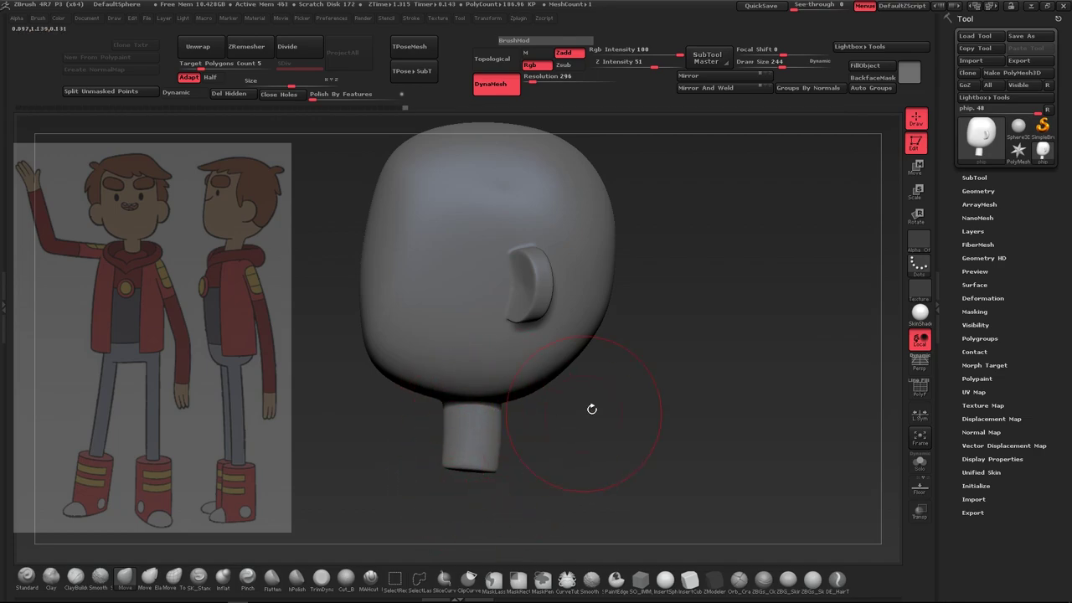
pyautogui.keyDown('shift'); pyautogui.moveTo(591, 409); pyautogui.dragTo(611, 449); pyautogui.keyUp('shift')
pyautogui.keyDown('alt'); pyautogui.moveTo(634, 366); pyautogui.dragTo(719, 319); pyautogui.keyUp('alt')
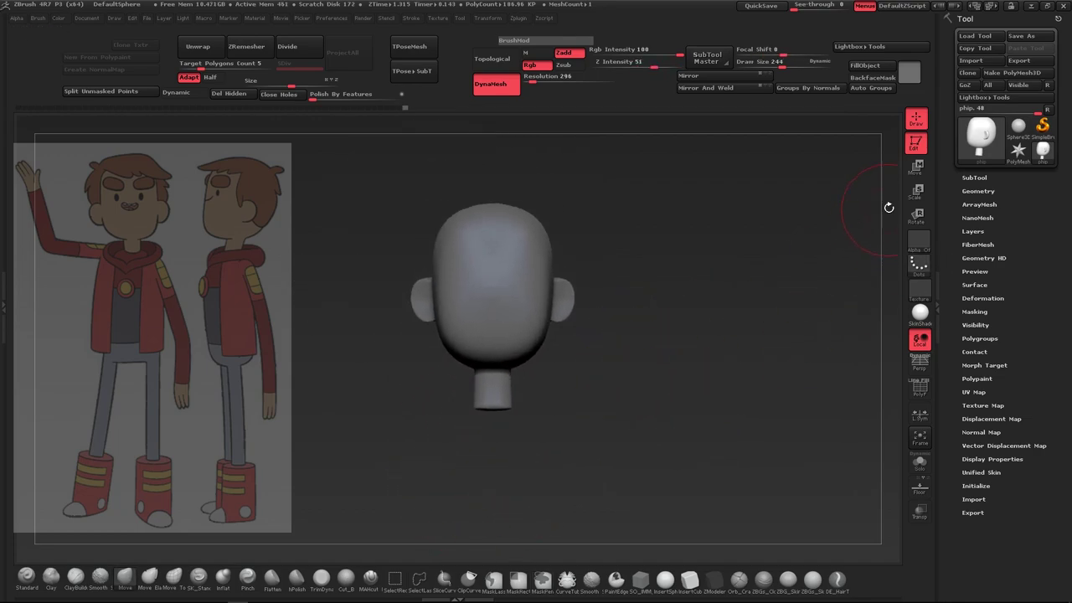
pyautogui.moveTo(521, 251)
pyautogui.keyDown('shift'); pyautogui.mouseDown()
pyautogui.moveTo(522, 386)
pyautogui.moveTo(535, 435)
pyautogui.mouseUp(); pyautogui.keyUp('shift')
# Stretch the body sphere into an oval with a Move transpose line
pyautogui.moveTo(636, 393); pyautogui.dragTo(673, 351)
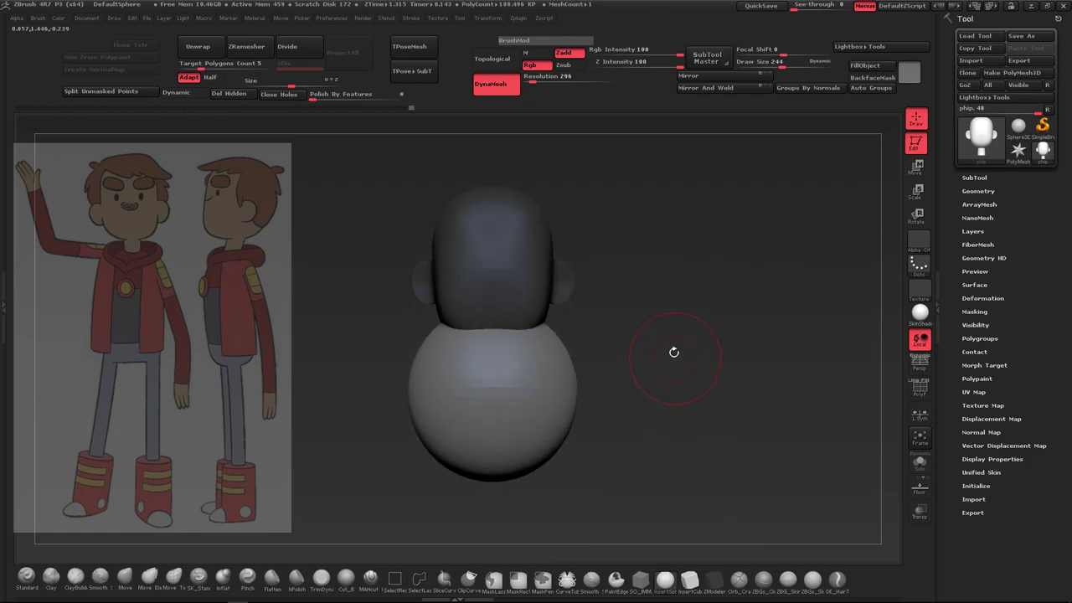
pyautogui.press('w')
pyautogui.moveTo(527, 302)
pyautogui.keyDown('shift'); pyautogui.mouseDown()
pyautogui.moveTo(536, 360)
pyautogui.moveTo(664, 341)
pyautogui.mouseUp(); pyautogui.keyUp('shift')
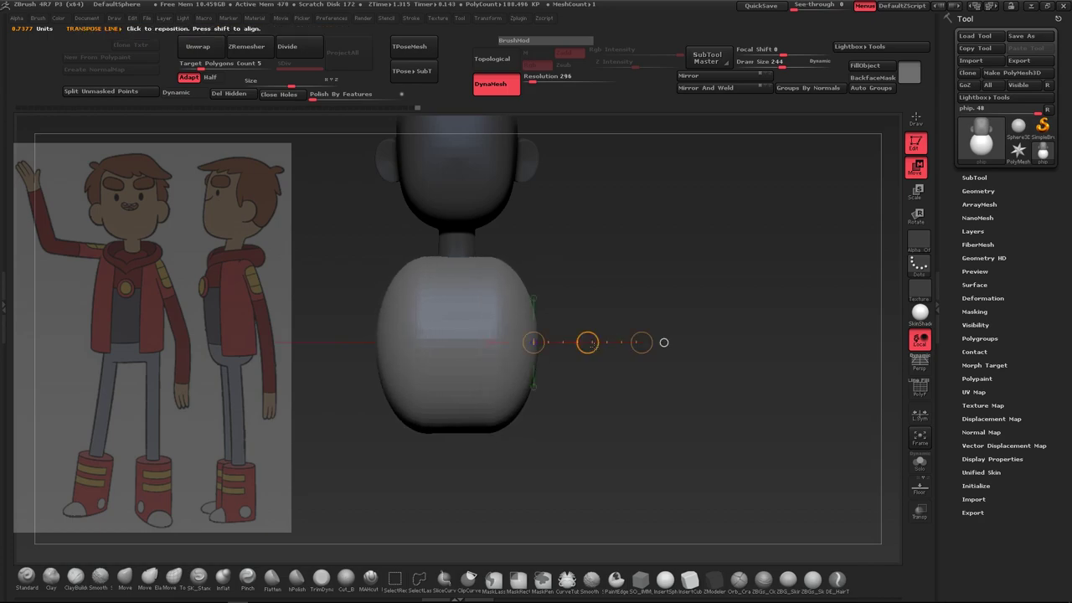
pyautogui.moveTo(459, 332)
pyautogui.mouseDown()
pyautogui.moveTo(459, 354)
pyautogui.moveTo(608, 332)
pyautogui.moveTo(530, 344)
pyautogui.moveTo(564, 335)
pyautogui.moveTo(702, 336)
pyautogui.moveTo(653, 336)
pyautogui.mouseUp()
pyautogui.press('q')
pyautogui.press('w')
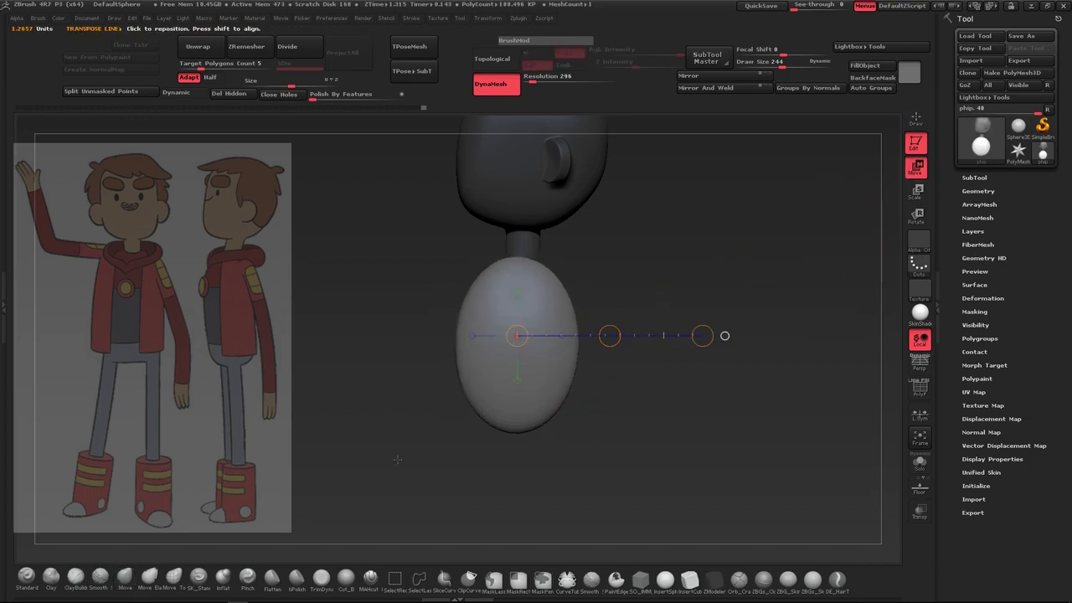
# Smooth the body's lower bulge with the Move brush and compare against the side reference
pyautogui.click(124, 578)
pyautogui.moveTo(562, 357); pyautogui.dragTo(483, 419)
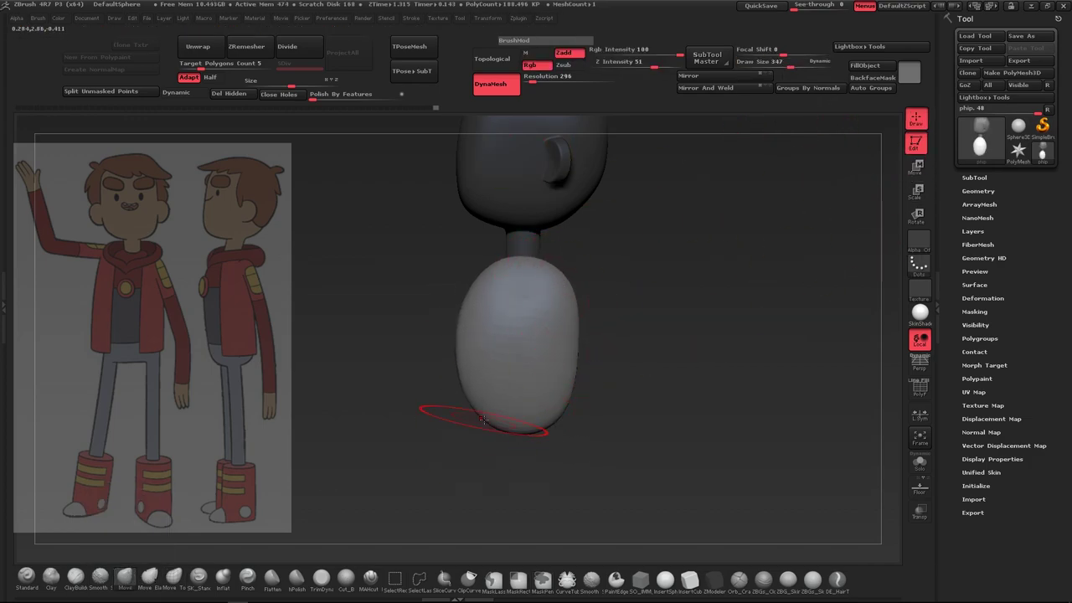
pyautogui.keyDown('alt'); pyautogui.moveTo(689, 311); pyautogui.dragTo(386, 299); pyautogui.keyUp('alt')
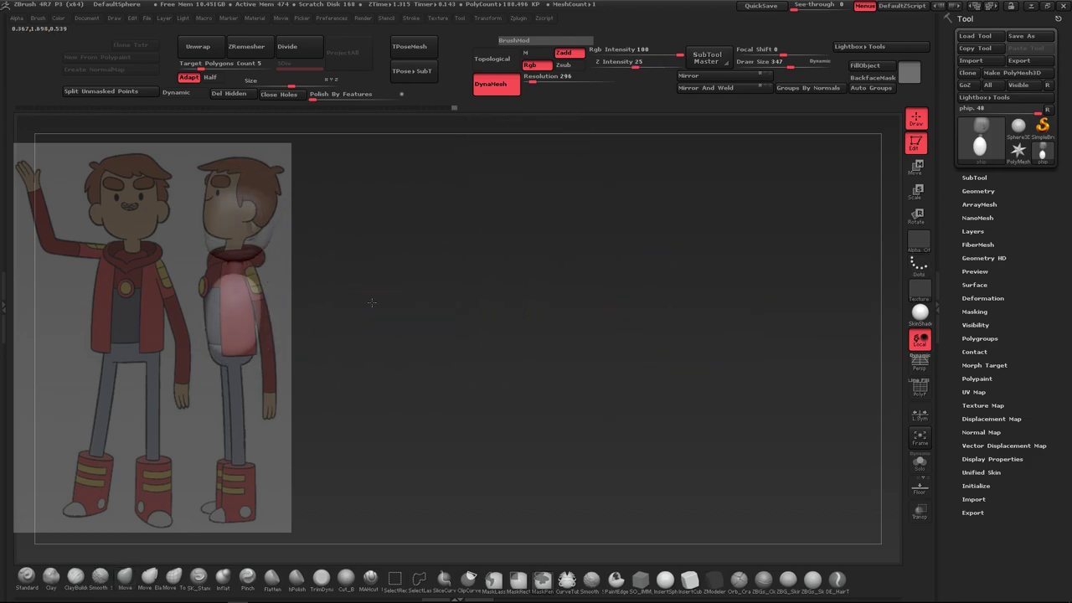
pyautogui.press('b')
pyautogui.press('m')
pyautogui.press('v')
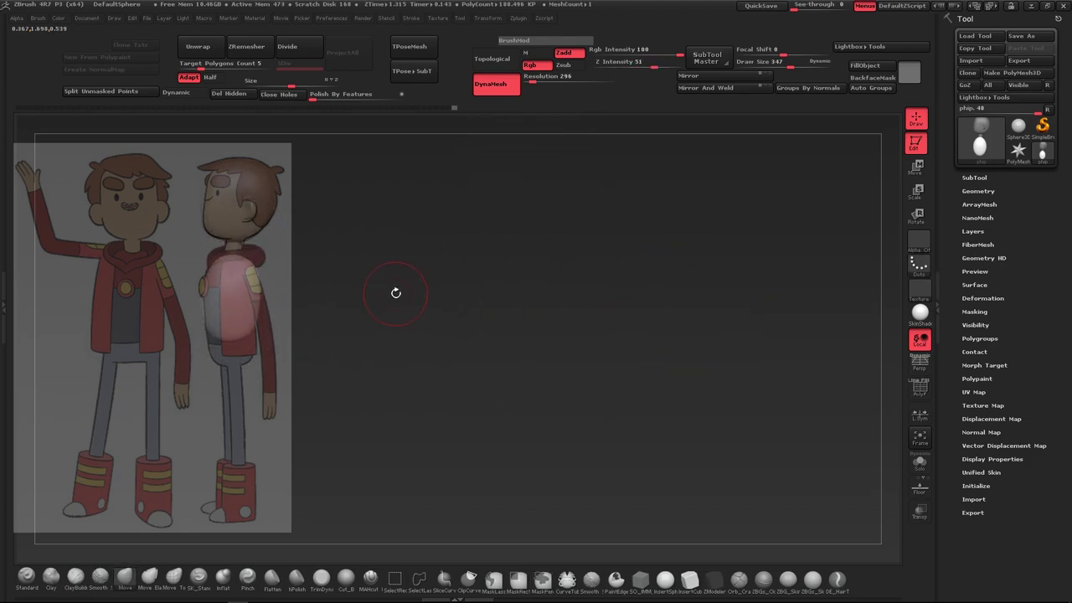
# Stretch the torso along a transpose line to the reference character's height
pyautogui.click(915, 165)
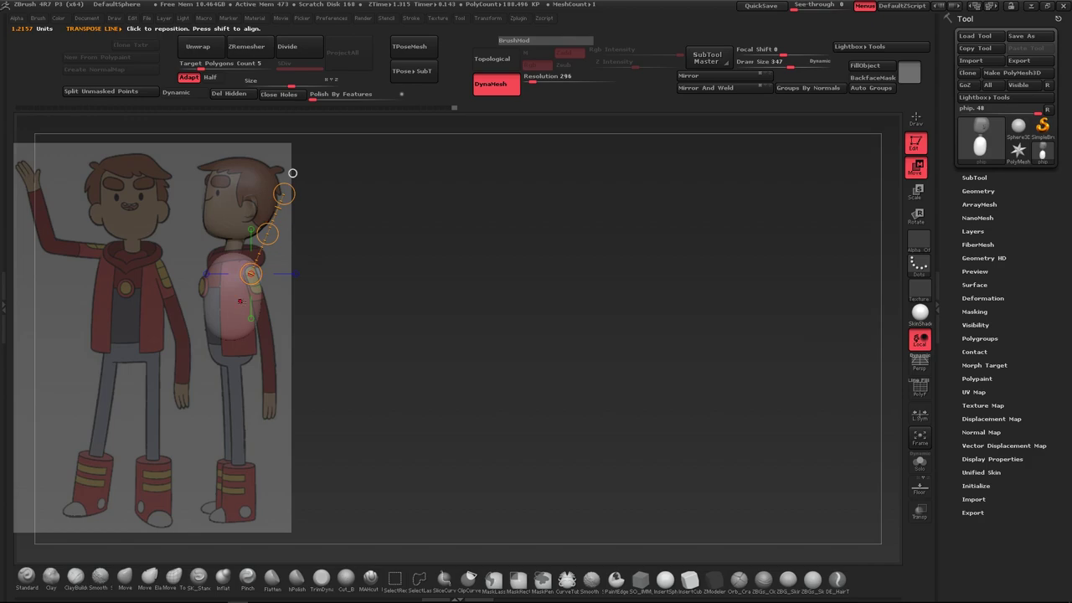
pyautogui.moveTo(423, 253)
pyautogui.mouseDown()
pyautogui.moveTo(316, 255)
pyautogui.moveTo(365, 252)
pyautogui.mouseUp()
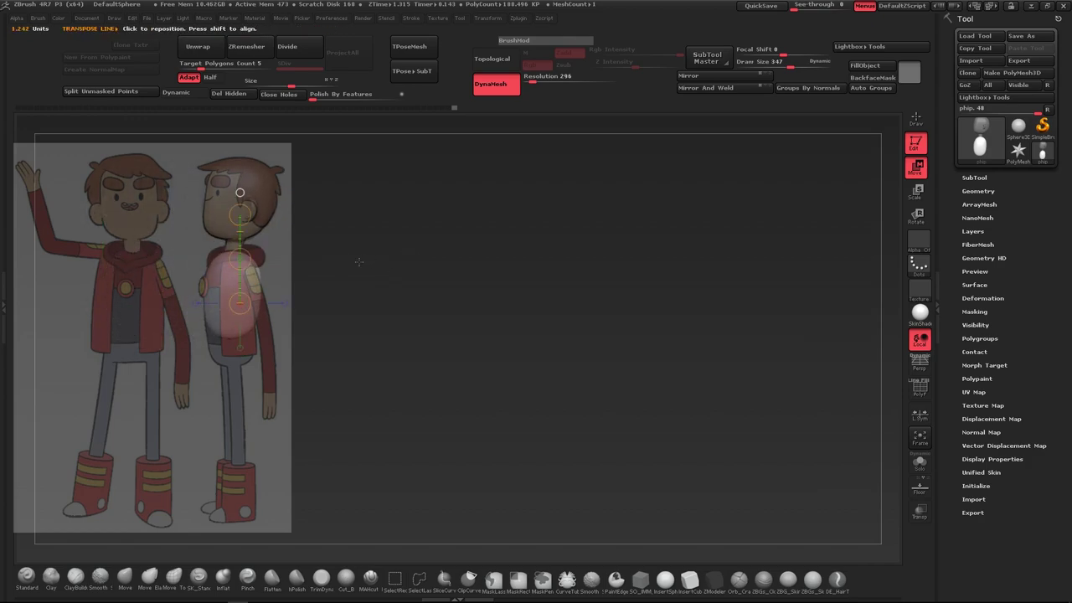
pyautogui.moveTo(231, 249); pyautogui.dragTo(230, 360)
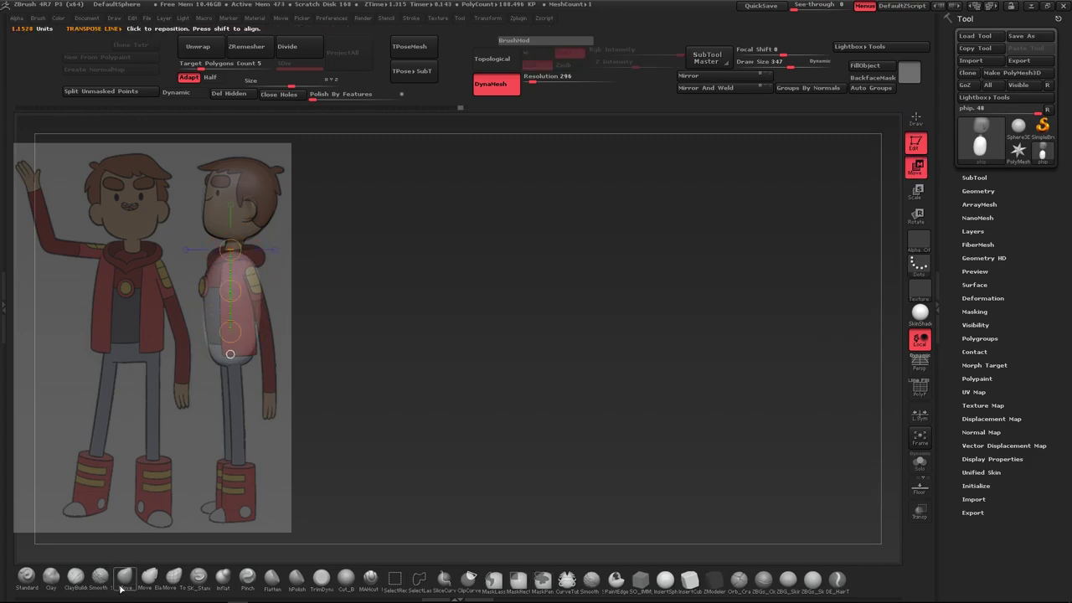
pyautogui.press('q')
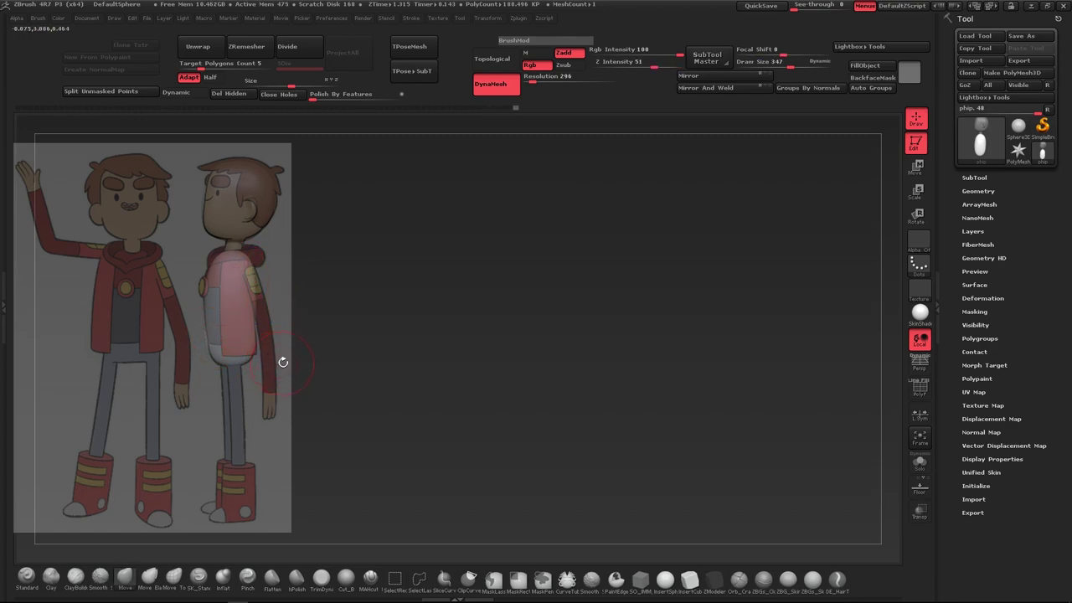
# Mask the head and neck, adjust DynaMesh resolution, then clear the mask
pyautogui.moveTo(283, 362); pyautogui.dragTo(149, 367)
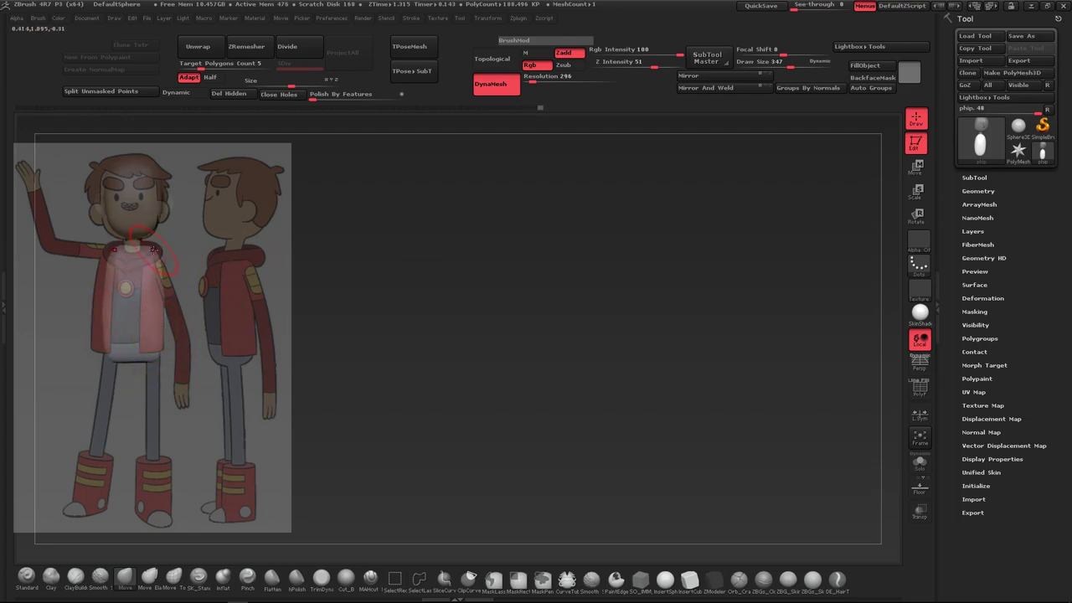
pyautogui.moveTo(122, 356)
pyautogui.keyDown('alt'); pyautogui.mouseDown()
pyautogui.moveTo(531, 323)
pyautogui.moveTo(478, 358)
pyautogui.mouseUp(); pyautogui.keyUp('alt')
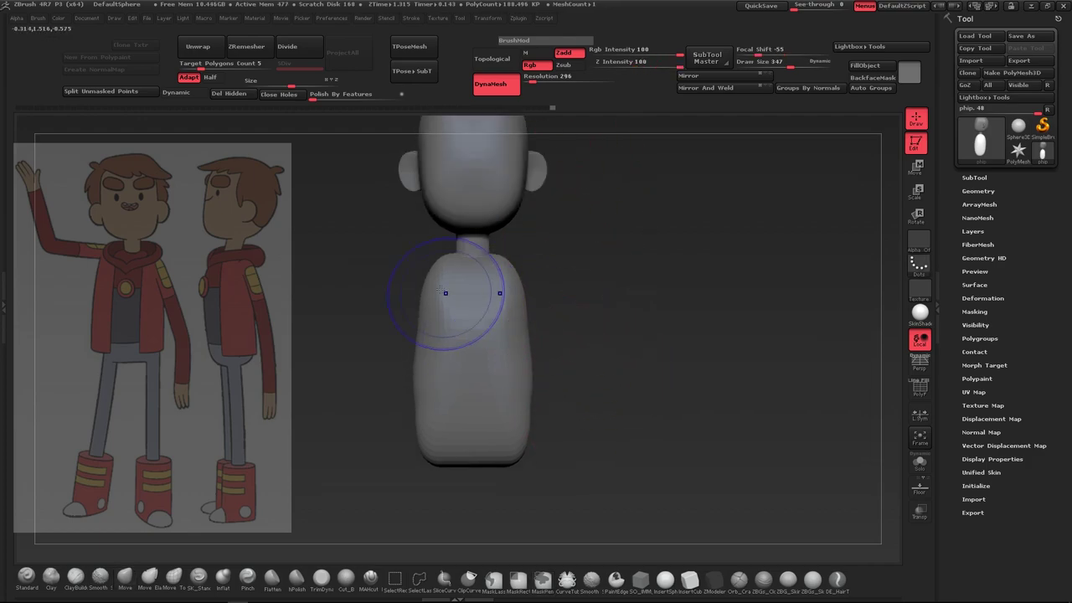
pyautogui.moveTo(532, 81); pyautogui.dragTo(559, 81)
pyautogui.keyDown('ctrl'); pyautogui.moveTo(553, 126); pyautogui.dragTo(570, 163); pyautogui.keyUp('ctrl')
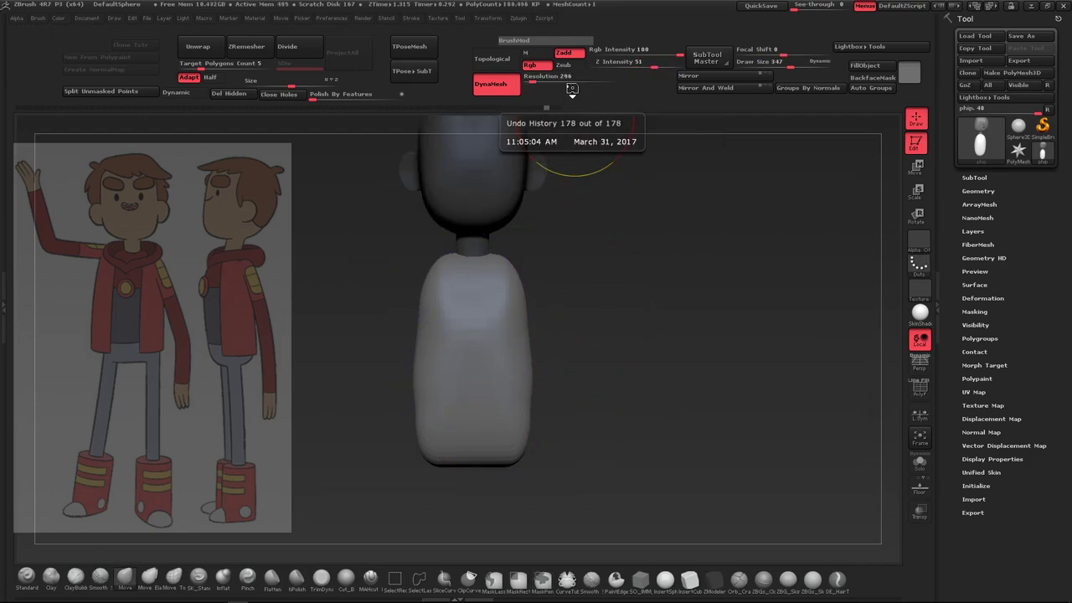
pyautogui.keyDown('ctrl'); pyautogui.moveTo(598, 311); pyautogui.dragTo(643, 365); pyautogui.keyUp('ctrl')
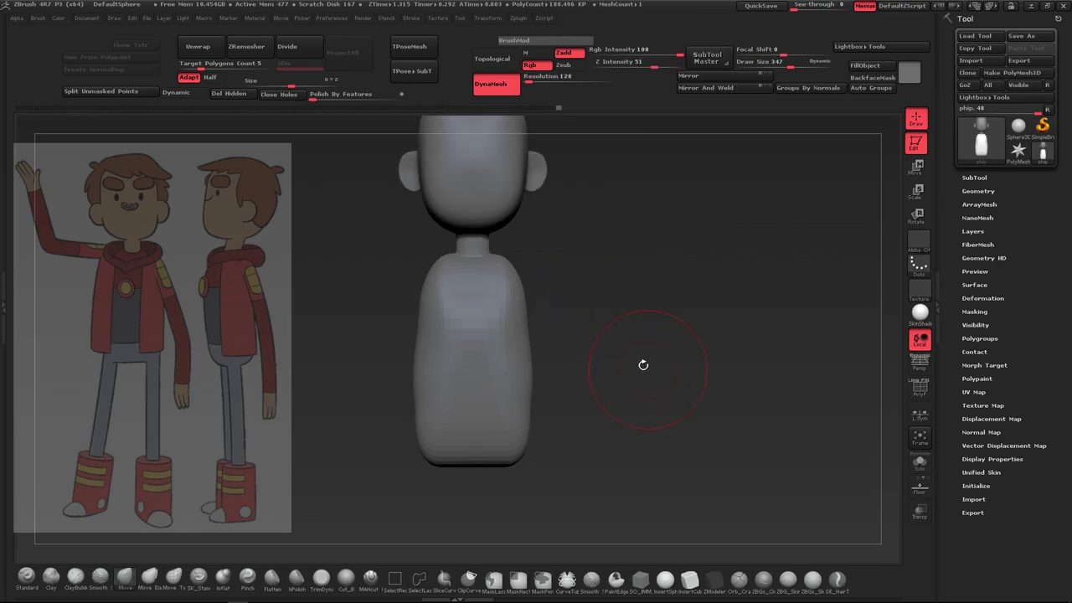
# Mask and clear a patch on the body's side, then straighten the front view
pyautogui.moveTo(467, 311); pyautogui.dragTo(450, 324, button='right')
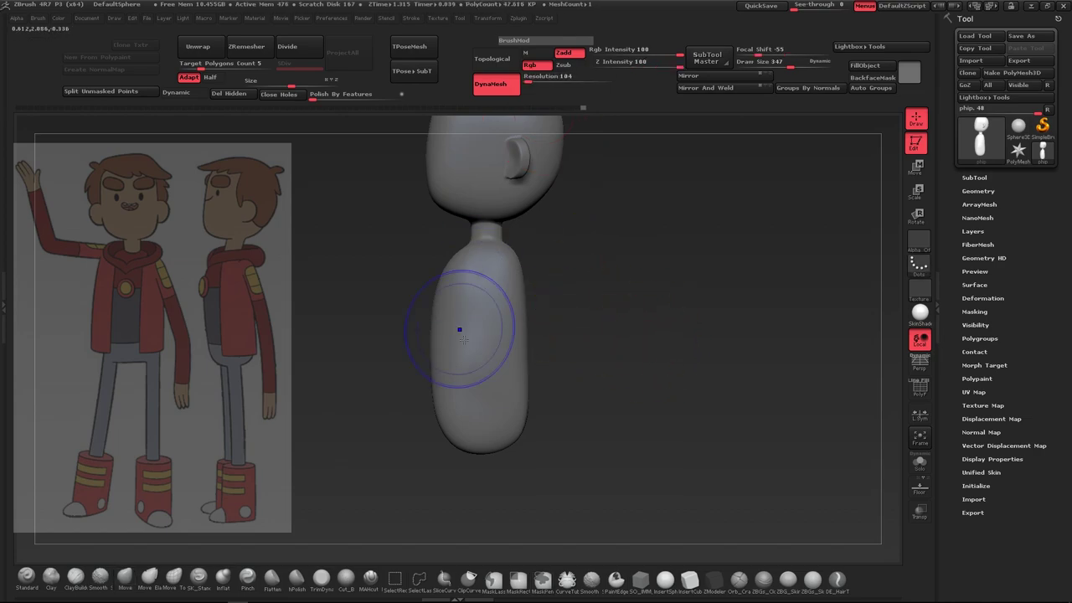
pyautogui.keyDown('ctrl'); pyautogui.moveTo(486, 281); pyautogui.dragTo(528, 335); pyautogui.keyUp('ctrl')
pyautogui.press('w')
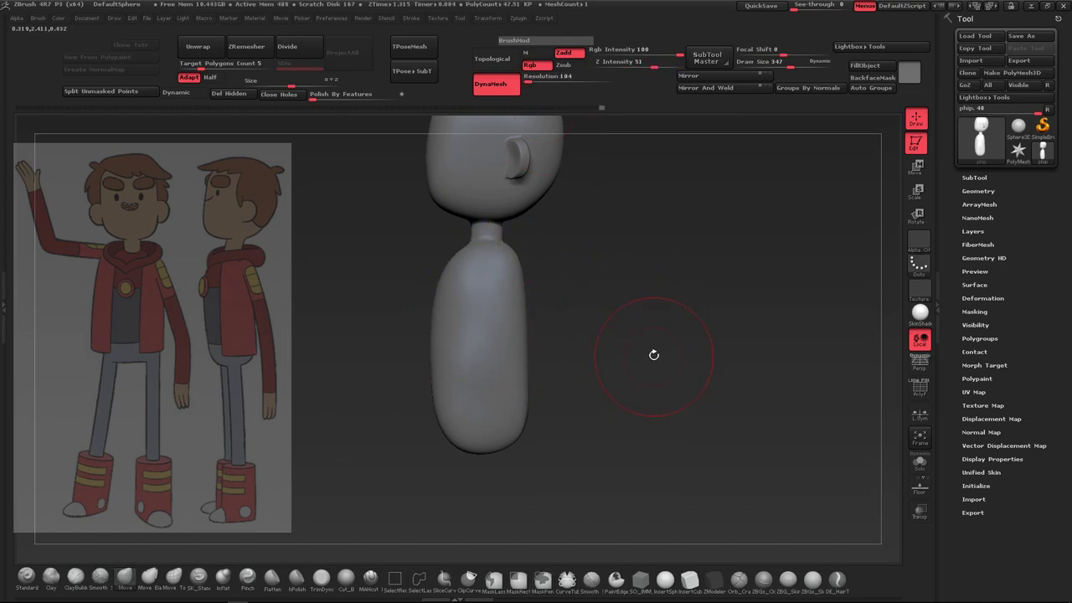
pyautogui.keyDown('shift'); pyautogui.moveTo(653, 355); pyautogui.dragTo(547, 291); pyautogui.keyUp('shift')
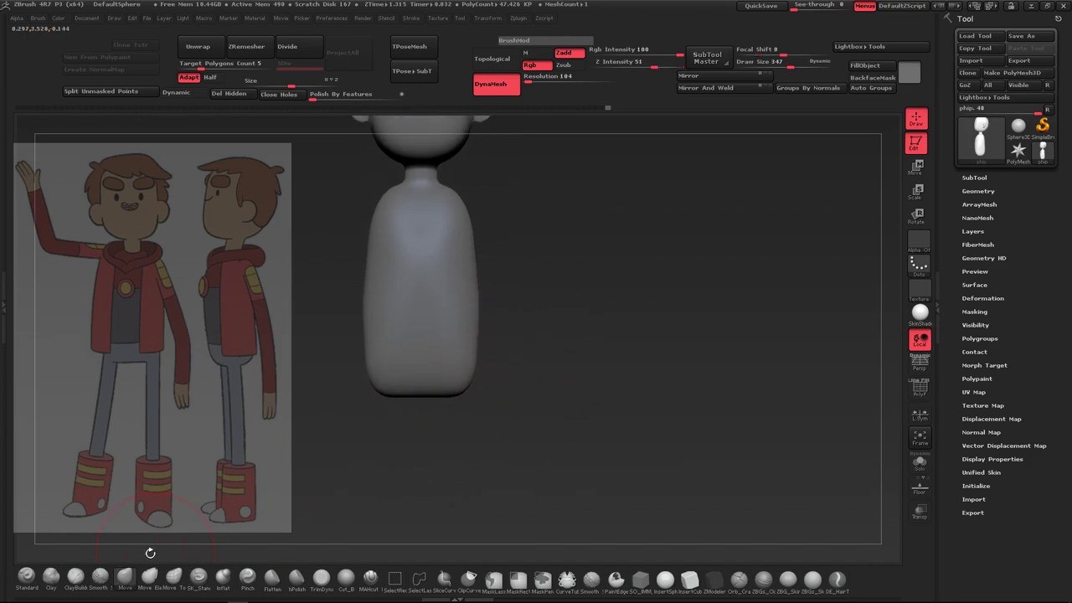
pyautogui.keyDown('alt'); pyautogui.moveTo(548, 375); pyautogui.dragTo(515, 225); pyautogui.keyUp('alt')
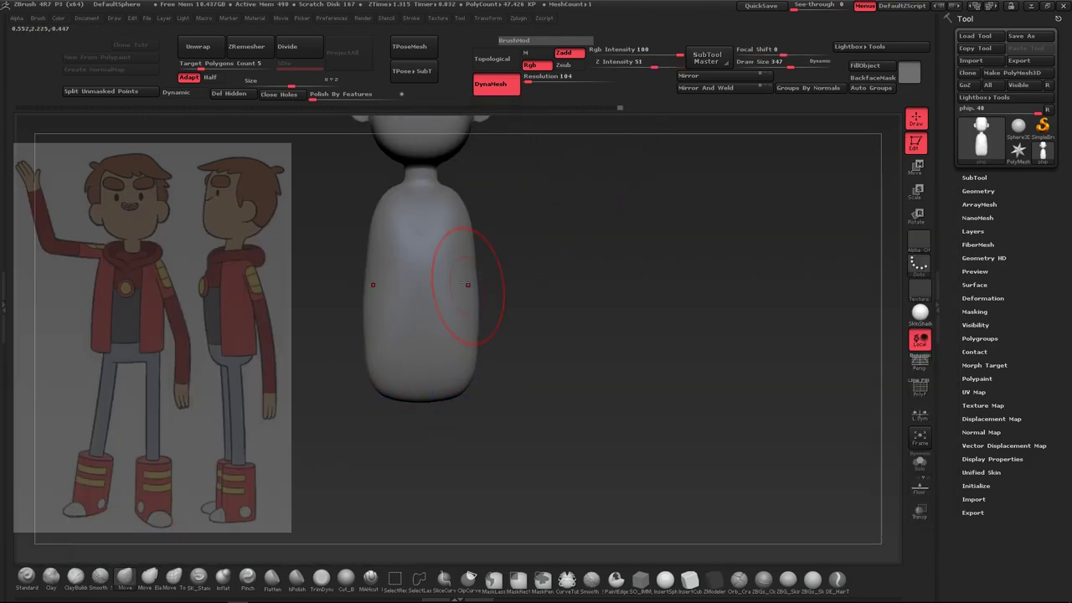
pyautogui.moveTo(578, 234); pyautogui.dragTo(502, 318)
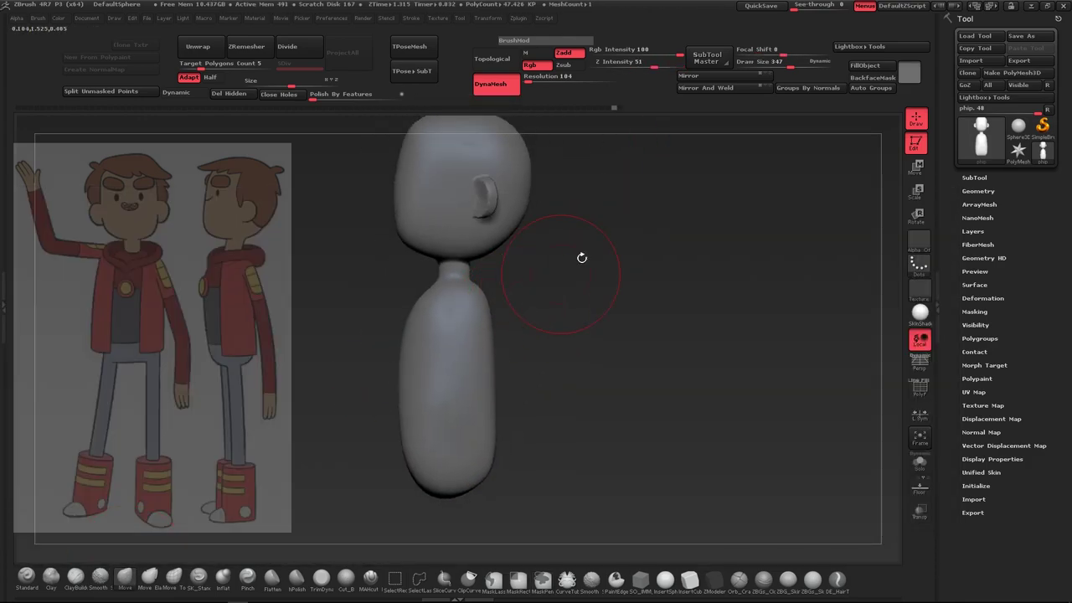
pyautogui.keyDown('shift'); pyautogui.moveTo(581, 256); pyautogui.dragTo(584, 287); pyautogui.keyUp('shift')
# Lower Draw Size to 214 and view the torso from below
pyautogui.moveTo(790, 66); pyautogui.dragTo(777, 66)
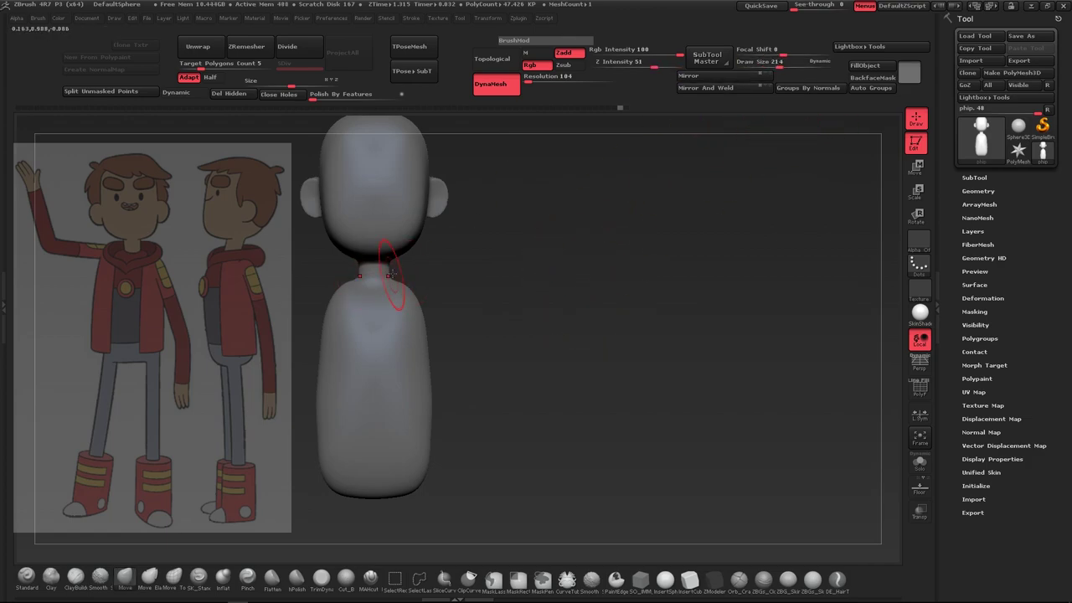
pyautogui.moveTo(390, 273)
pyautogui.keyDown('ctrl'); pyautogui.mouseDown()
pyautogui.moveTo(359, 323)
pyautogui.moveTo(574, 268)
pyautogui.moveTo(535, 293)
pyautogui.moveTo(617, 312)
pyautogui.moveTo(698, 291)
pyautogui.moveTo(491, 354)
pyautogui.moveTo(489, 370)
pyautogui.moveTo(483, 356)
pyautogui.mouseUp(); pyautogui.keyUp('ctrl')
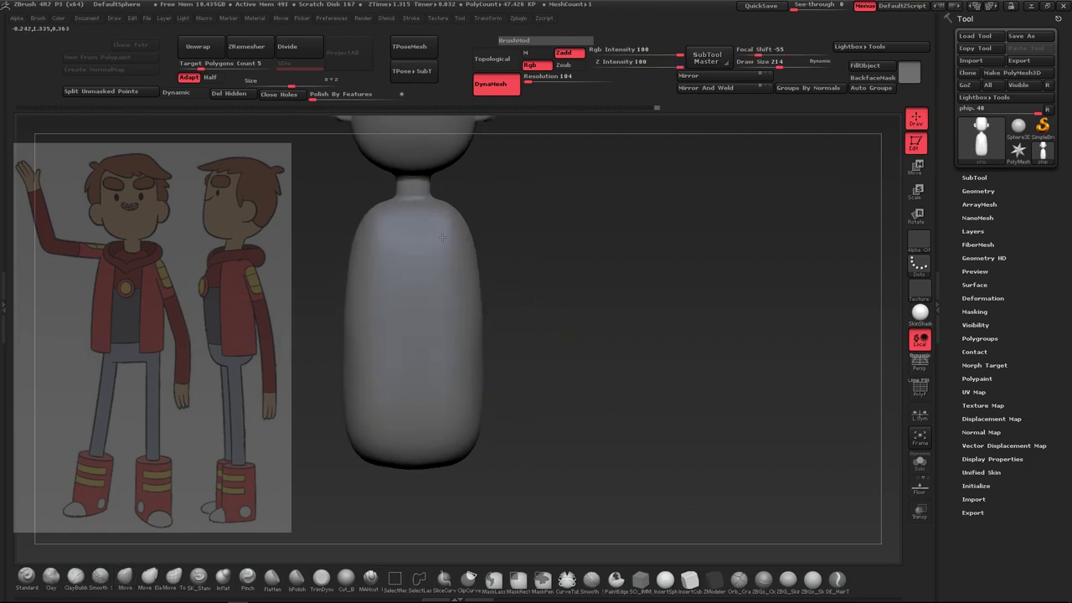
pyautogui.moveTo(441, 238)
pyautogui.mouseDown()
pyautogui.moveTo(541, 267)
pyautogui.moveTo(629, 366)
pyautogui.moveTo(531, 395)
pyautogui.moveTo(577, 390)
pyautogui.moveTo(562, 365)
pyautogui.moveTo(563, 309)
pyautogui.moveTo(737, 282)
pyautogui.moveTo(588, 359)
pyautogui.moveTo(588, 335)
pyautogui.moveTo(612, 367)
pyautogui.moveTo(677, 338)
pyautogui.mouseUp()
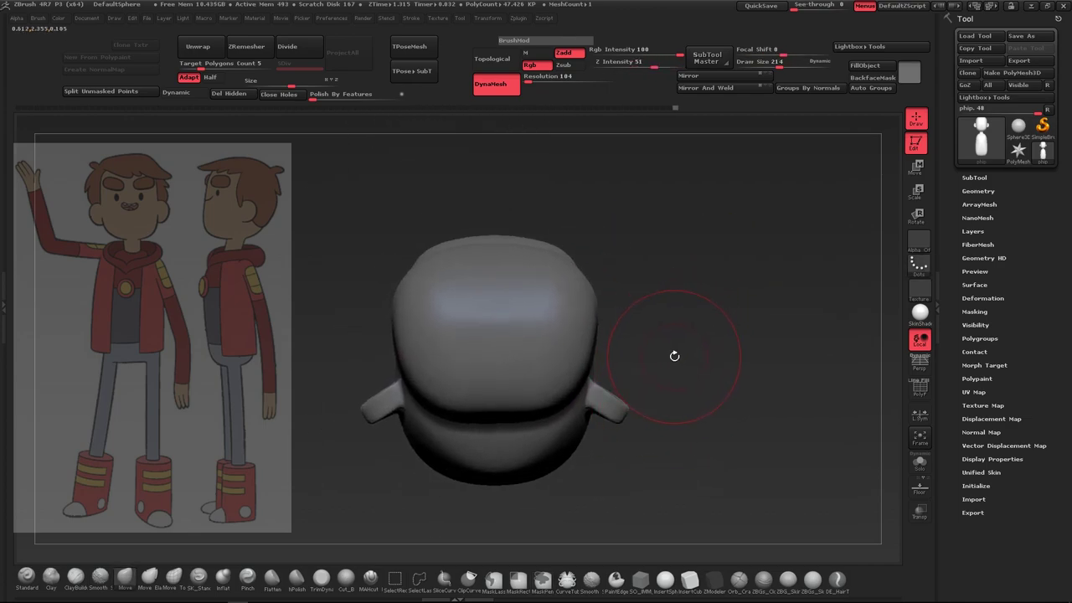
pyautogui.moveTo(610, 301)
pyautogui.mouseDown()
pyautogui.moveTo(702, 375)
pyautogui.moveTo(656, 350)
pyautogui.mouseUp()
# Insert and scale two mirrored cylinder legs under the body with InsertCylinder
pyautogui.press('b')
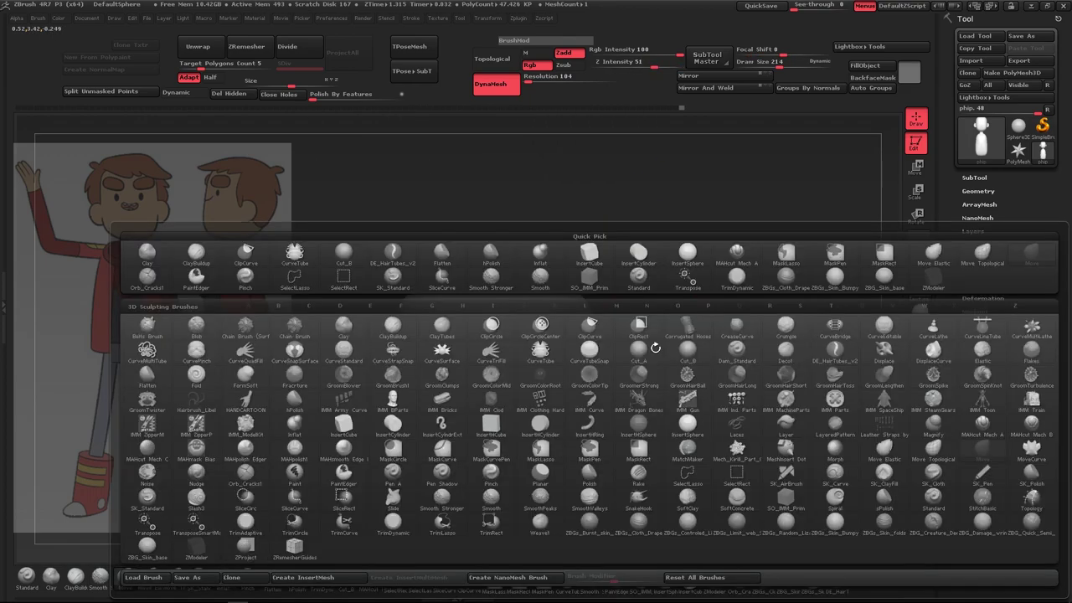
pyautogui.press('m')
pyautogui.press('v')
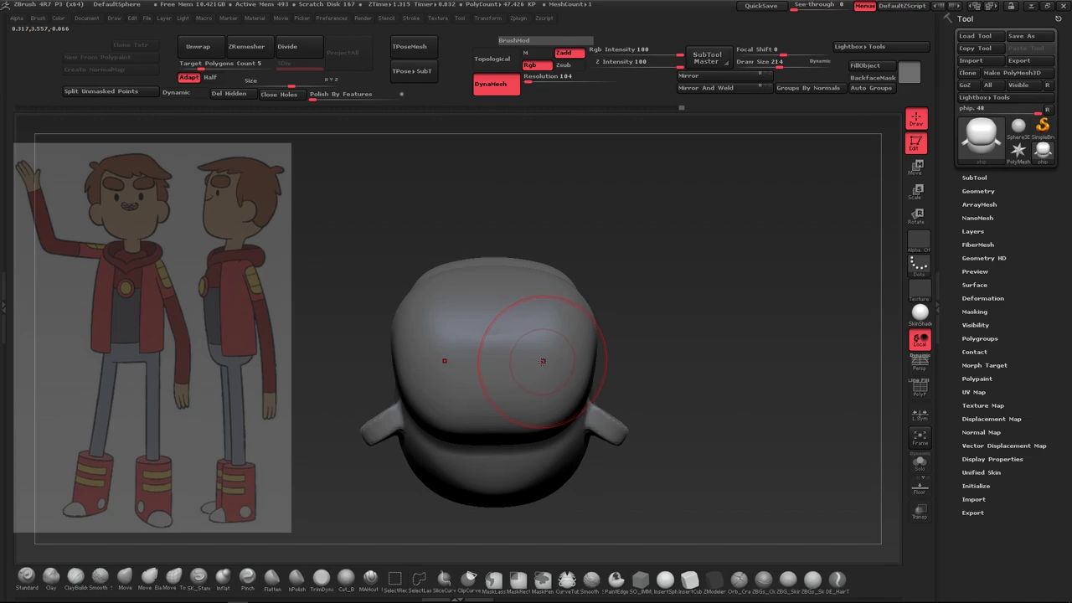
pyautogui.moveTo(543, 361); pyautogui.dragTo(553, 390)
pyautogui.moveTo(661, 368)
pyautogui.mouseDown()
pyautogui.moveTo(699, 417)
pyautogui.moveTo(694, 368)
pyautogui.mouseUp()
# Set a move axis down from the body bottom, trial-stretch the legs, and undo
pyautogui.click(918, 178)
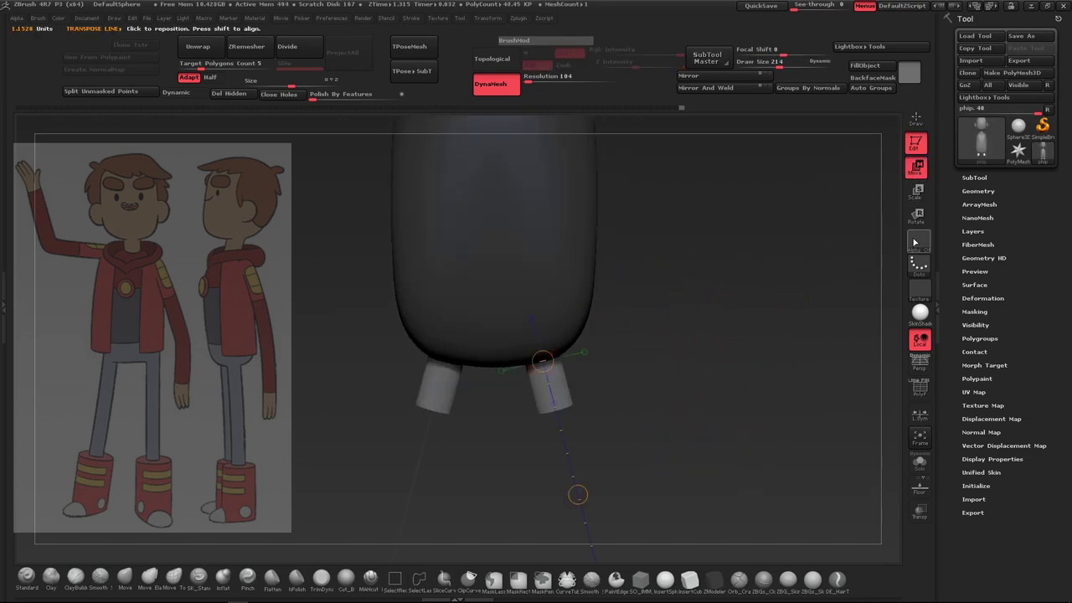
pyautogui.moveTo(541, 350)
pyautogui.mouseDown()
pyautogui.moveTo(552, 403)
pyautogui.moveTo(538, 416)
pyautogui.moveTo(641, 313)
pyautogui.mouseUp()
pyautogui.click(917, 171)
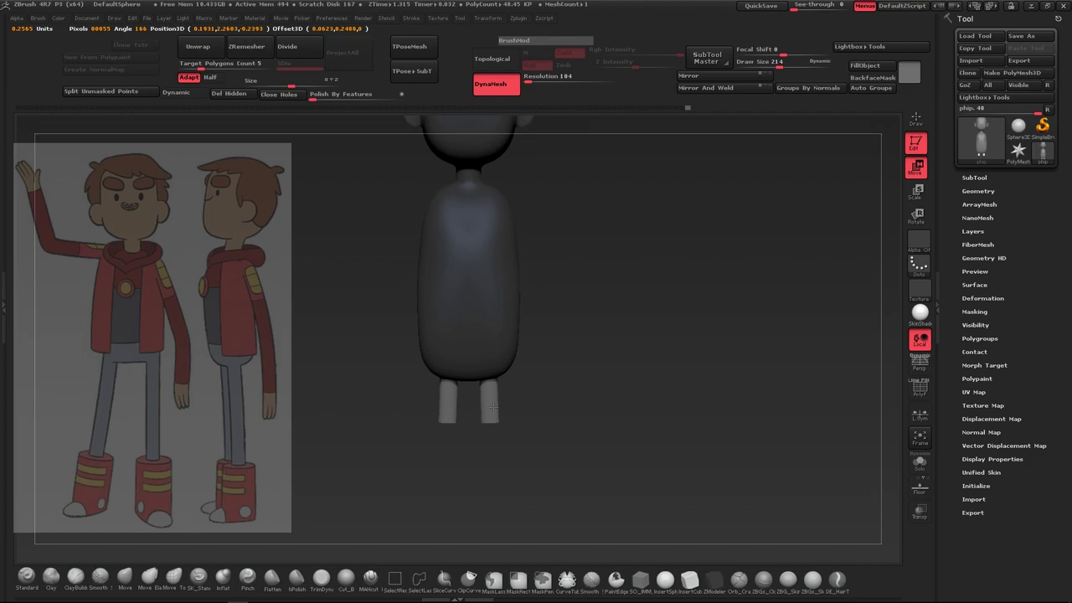
pyautogui.moveTo(488, 374)
pyautogui.mouseDown()
pyautogui.moveTo(513, 283)
pyautogui.moveTo(493, 442)
pyautogui.mouseUp()
pyautogui.moveTo(492, 395); pyautogui.dragTo(493, 486)
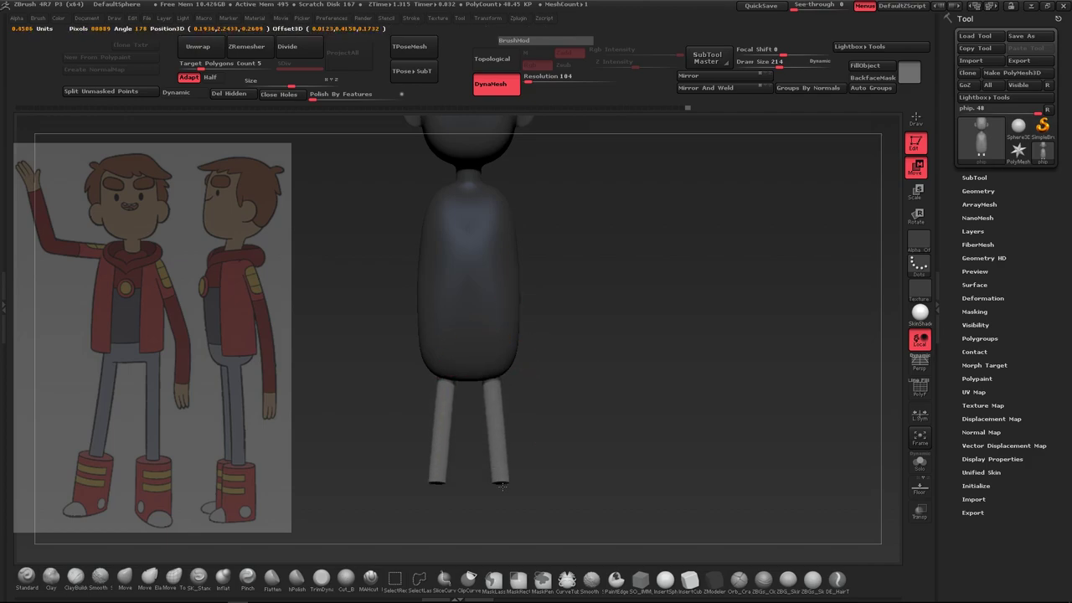
pyautogui.hotkey('ctrl', 'z')
# Lengthen the legs to match the reference legs
pyautogui.scroll(3, 494, 419)
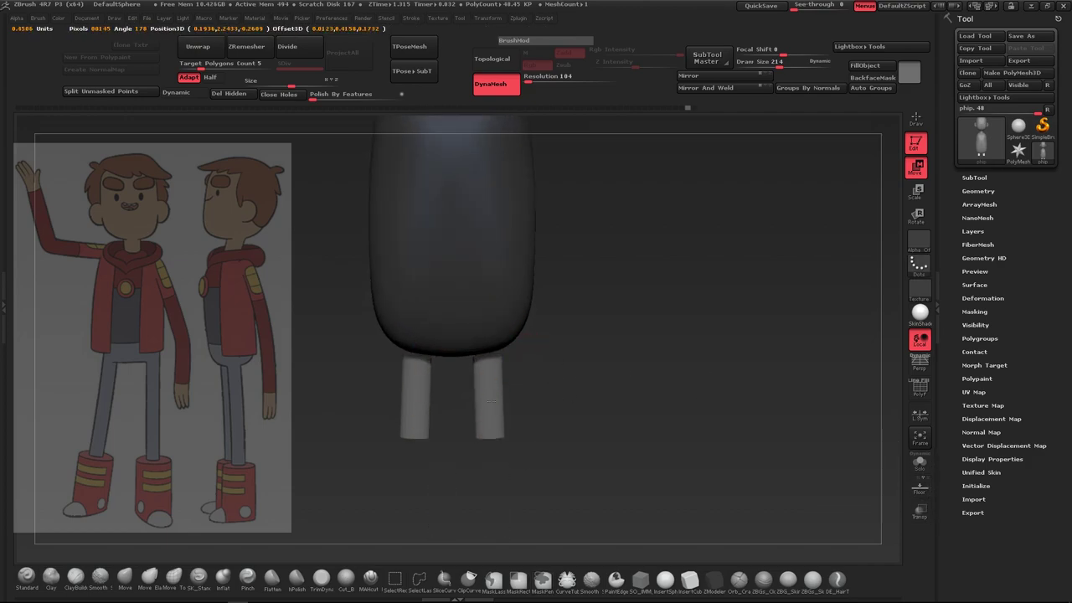
pyautogui.moveTo(495, 365); pyautogui.dragTo(494, 536)
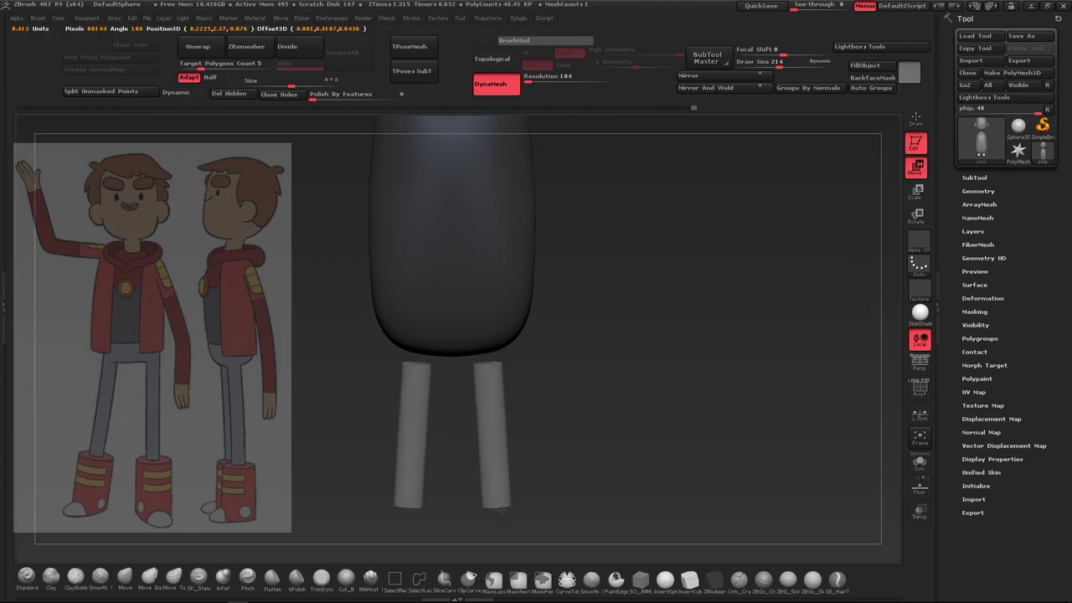
pyautogui.scroll(-3, 633, 357)
pyautogui.keyDown('alt'); pyautogui.moveTo(633, 357); pyautogui.dragTo(310, 318); pyautogui.keyUp('alt')
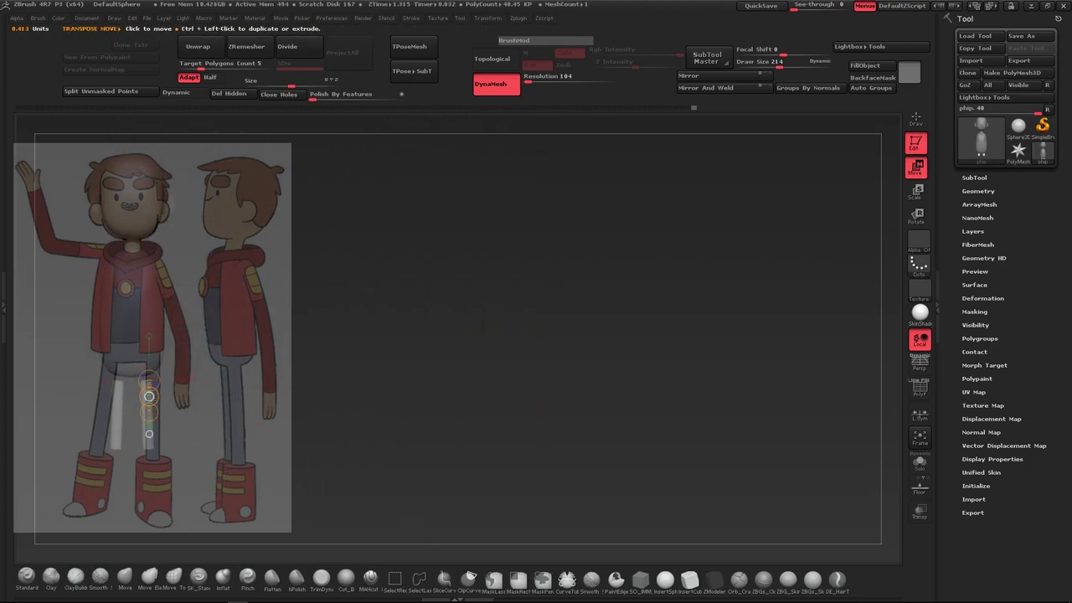
pyautogui.moveTo(148, 396); pyautogui.dragTo(152, 425)
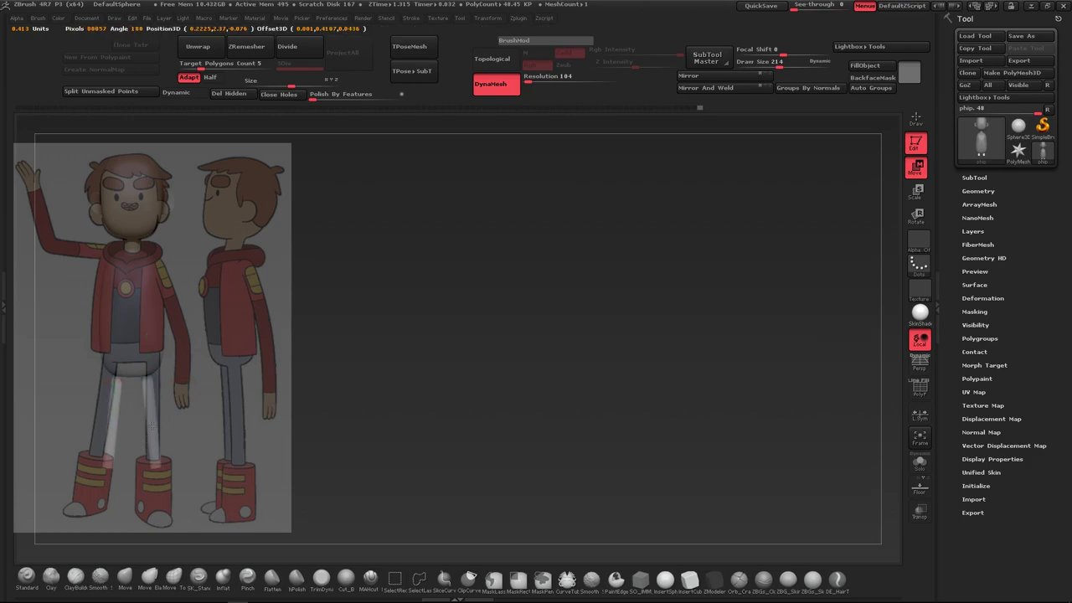
pyautogui.moveTo(149, 434); pyautogui.dragTo(185, 409)
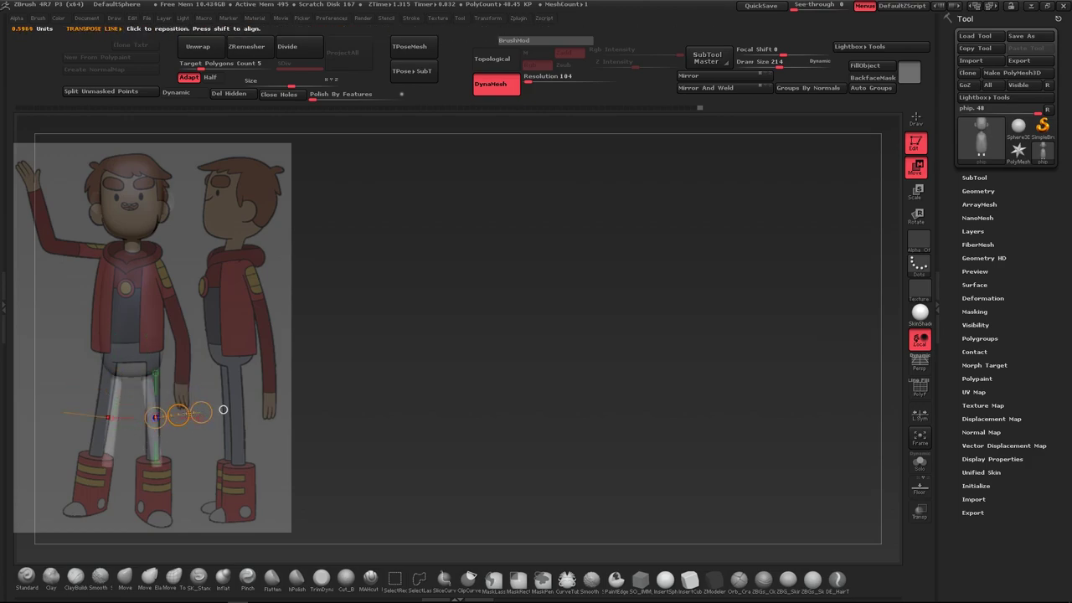
# Straighten the leg's angle with Rotate transpose and recentre the figure
pyautogui.press('r')
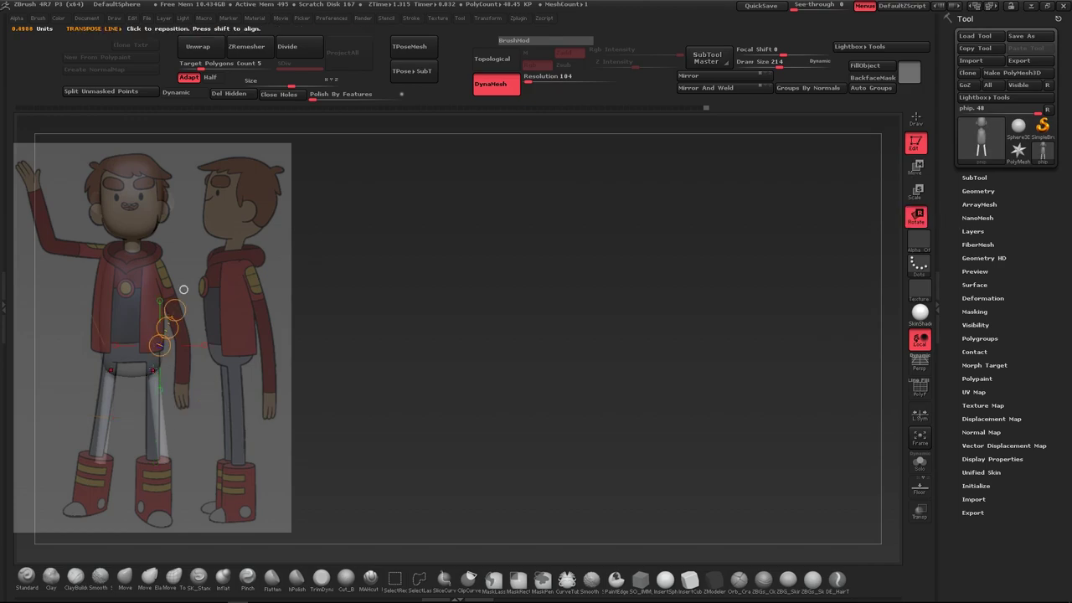
pyautogui.moveTo(184, 287); pyautogui.dragTo(154, 464)
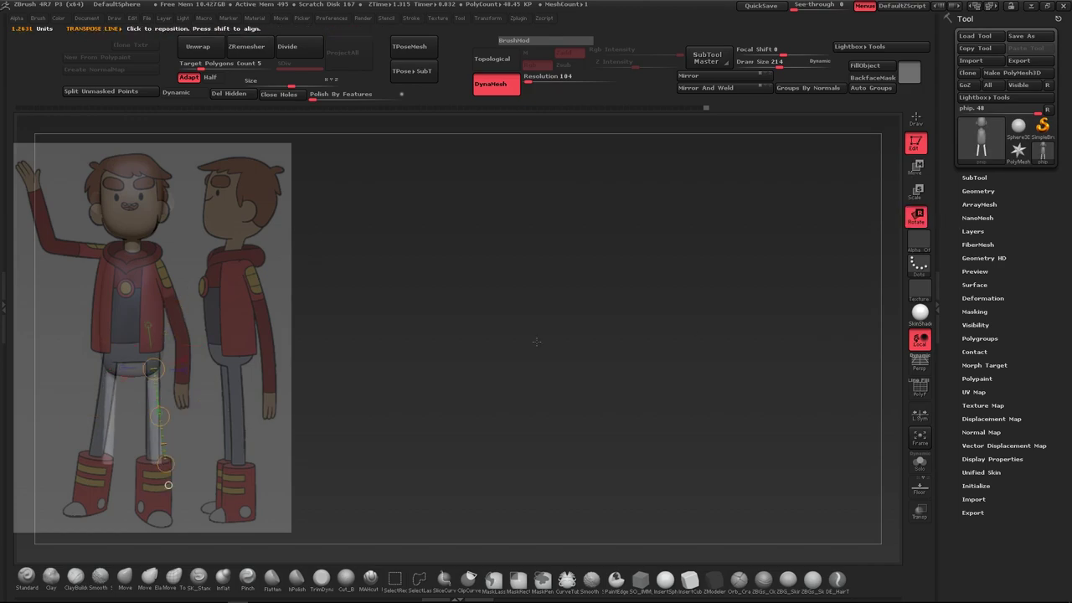
pyautogui.keyDown('alt'); pyautogui.moveTo(320, 365); pyautogui.dragTo(569, 368); pyautogui.keyUp('alt')
# Inflate the legs slightly with Tool > Deformation > Inflate
pyautogui.click(976, 186)
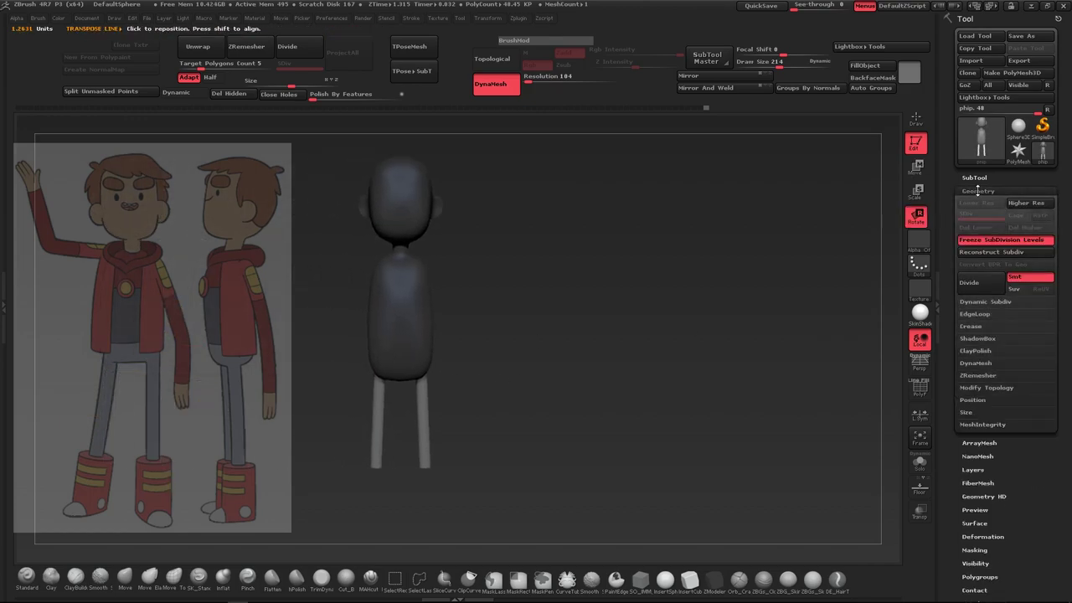
pyautogui.click(976, 186)
pyautogui.click(983, 297)
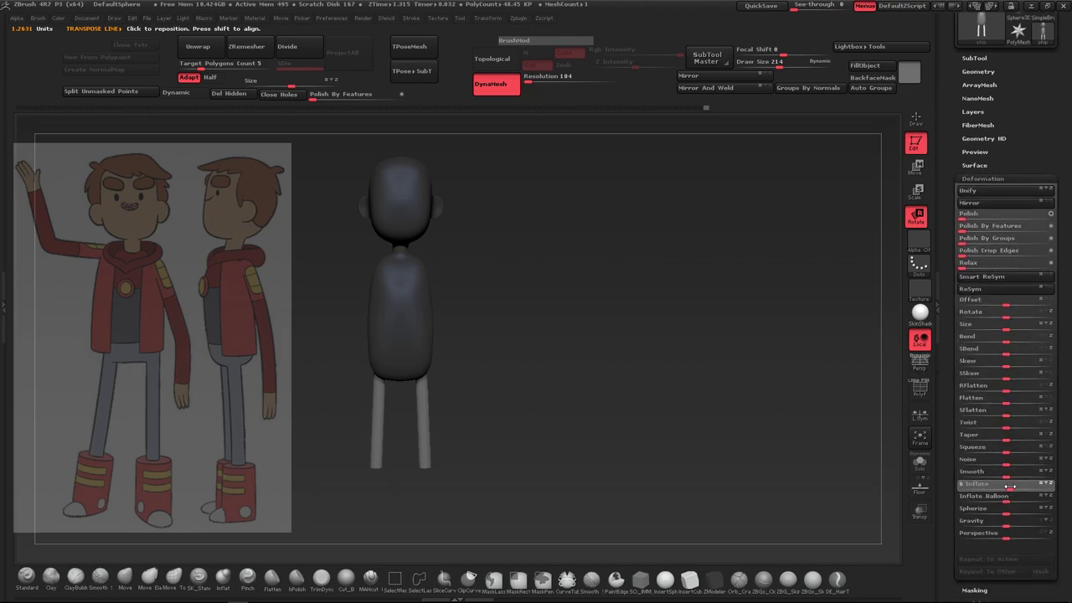
pyautogui.click(1008, 485)
# Move the figure so it lines up with the side-view reference image
pyautogui.keyDown('alt'); pyautogui.moveTo(765, 374); pyautogui.dragTo(495, 374); pyautogui.keyUp('alt')
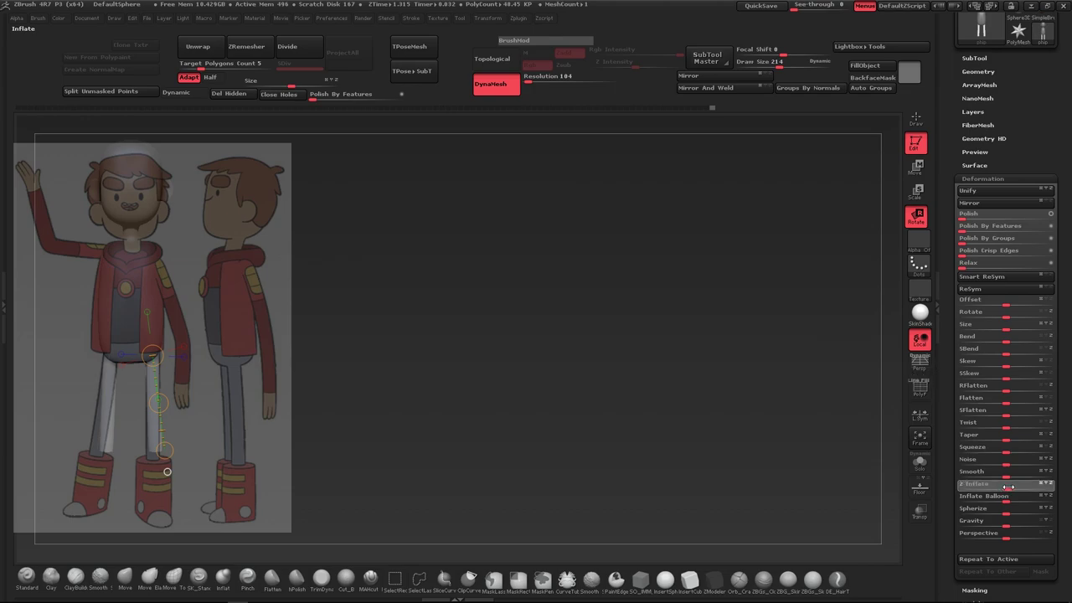
pyautogui.moveTo(457, 379)
pyautogui.keyDown('alt'); pyautogui.mouseDown()
pyautogui.moveTo(716, 380)
pyautogui.moveTo(457, 379)
pyautogui.mouseUp(); pyautogui.keyUp('alt')
pyautogui.press('w')
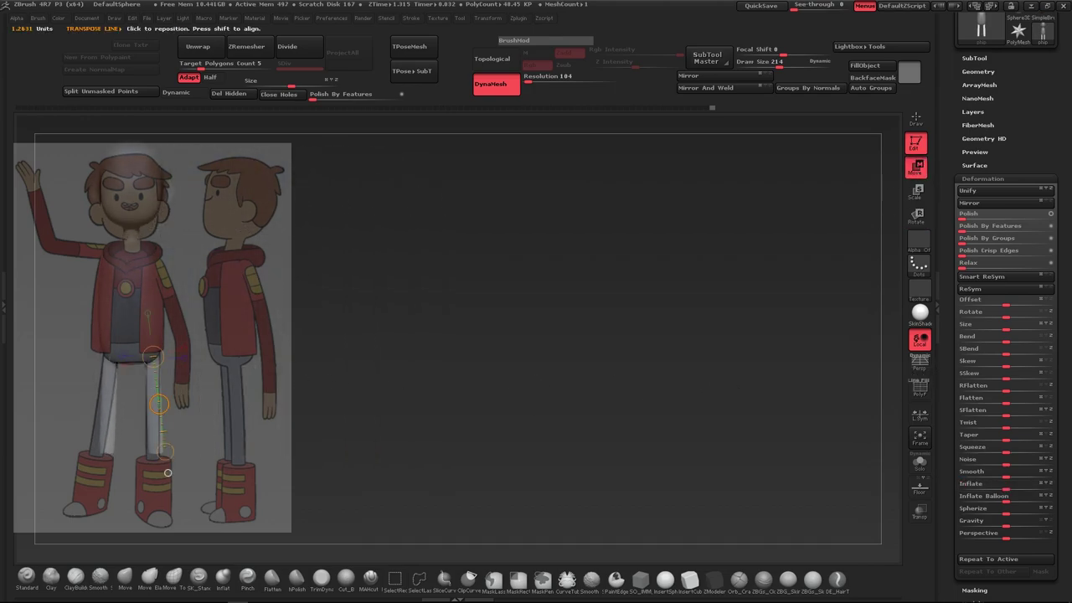
pyautogui.moveTo(165, 467); pyautogui.dragTo(159, 427)
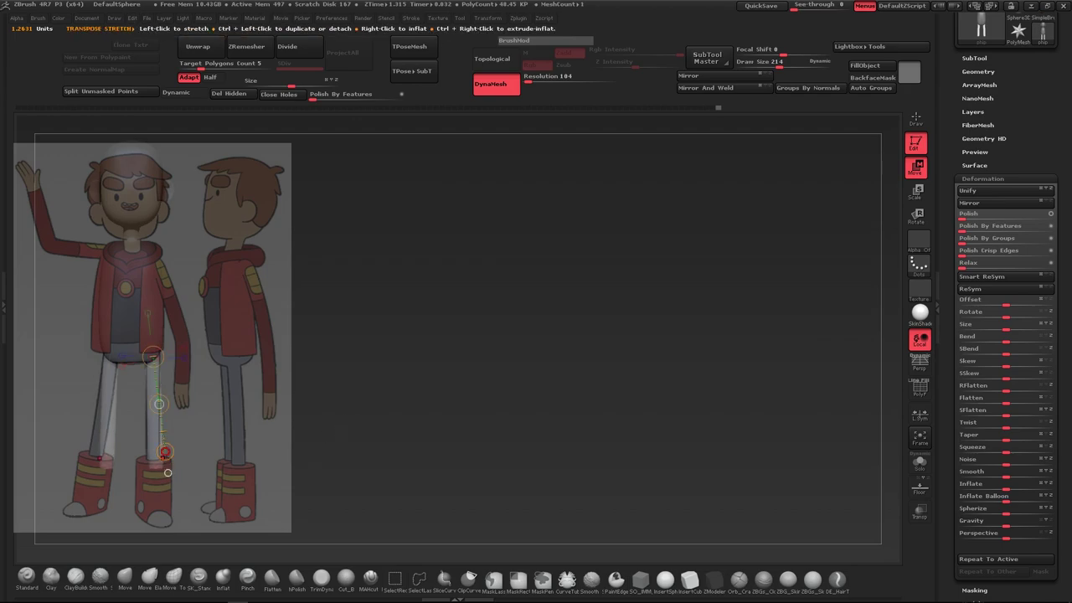
pyautogui.moveTo(341, 360)
pyautogui.keyDown('alt'); pyautogui.mouseDown()
pyautogui.moveTo(659, 358)
pyautogui.moveTo(299, 376)
pyautogui.moveTo(620, 368)
pyautogui.moveTo(393, 313)
pyautogui.mouseUp(); pyautogui.keyUp('alt')
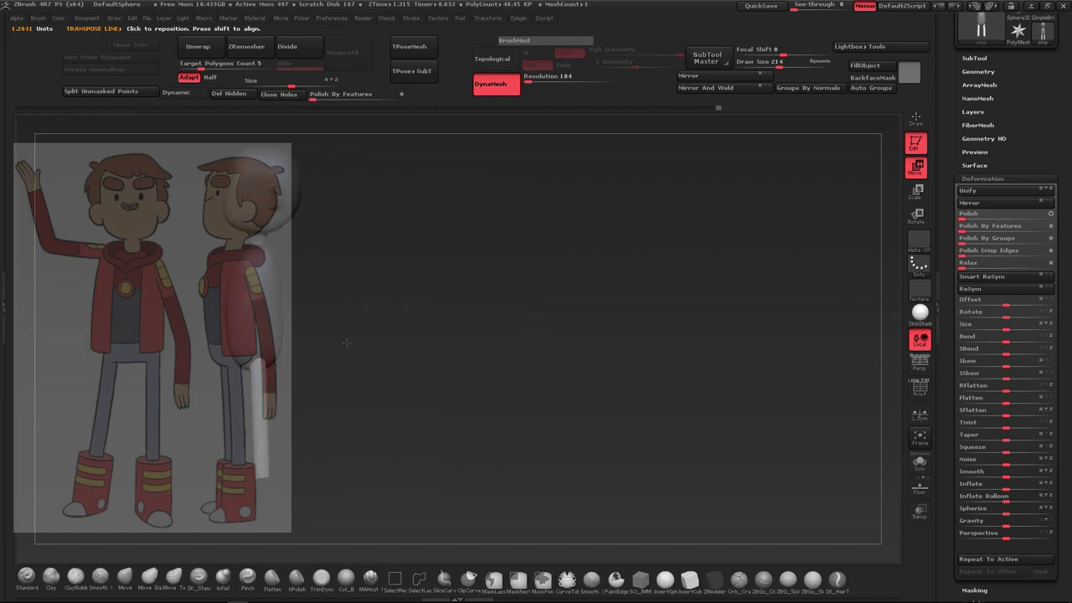
pyautogui.click(378, 335)
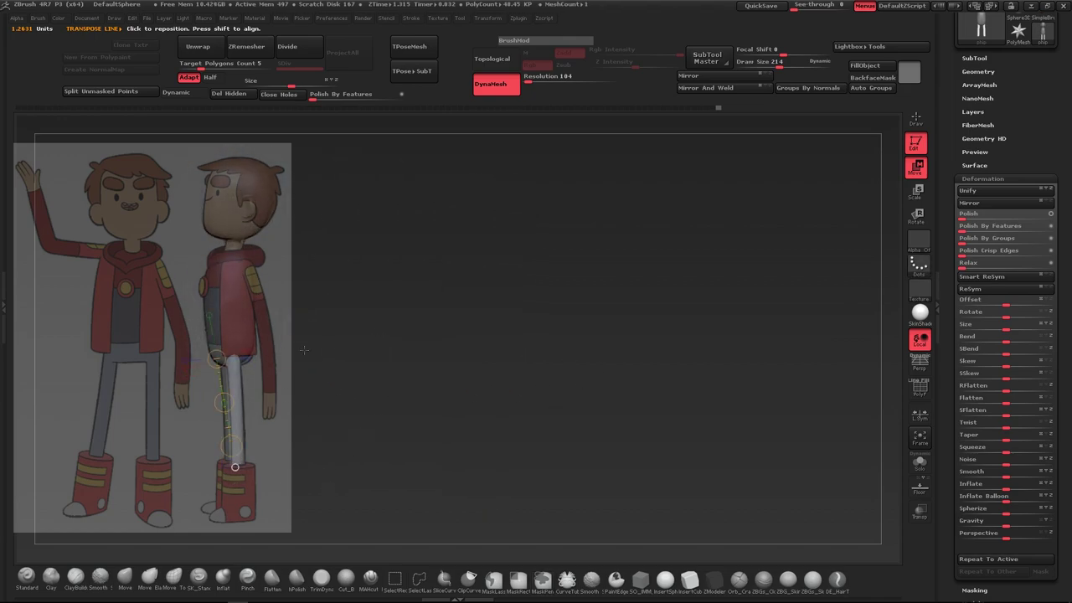
# Bring the figure back to a front view of the legs and save it to disk
pyautogui.moveTo(303, 350)
pyautogui.keyDown('alt'); pyautogui.mouseDown()
pyautogui.moveTo(586, 337)
pyautogui.moveTo(627, 339)
pyautogui.moveTo(645, 356)
pyautogui.mouseUp(); pyautogui.keyUp('alt')
pyautogui.press('q')
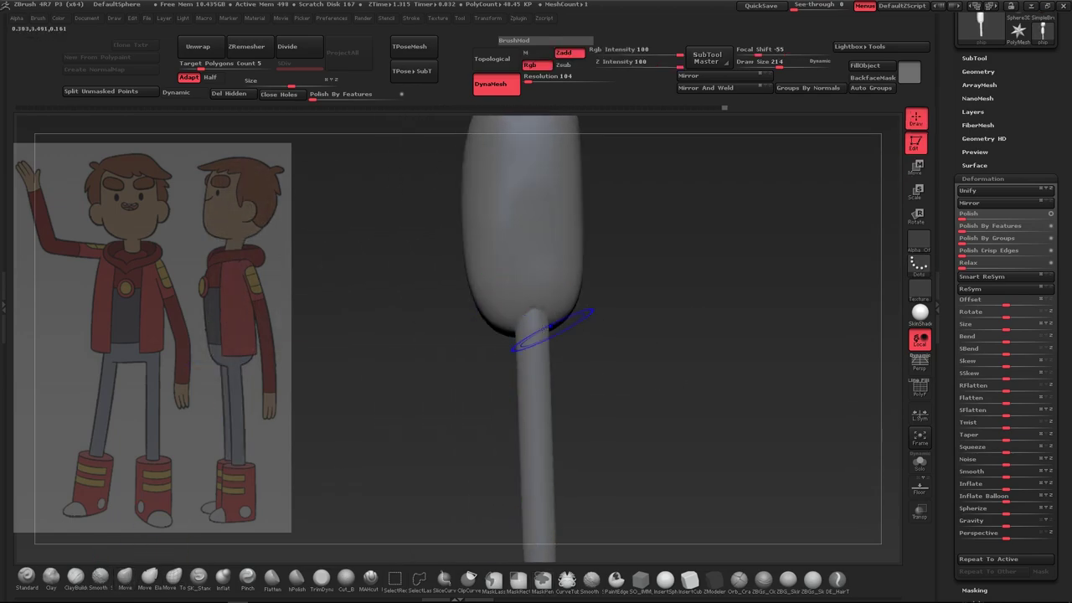
pyautogui.moveTo(599, 320)
pyautogui.mouseDown()
pyautogui.moveTo(503, 354)
pyautogui.moveTo(536, 335)
pyautogui.mouseUp()
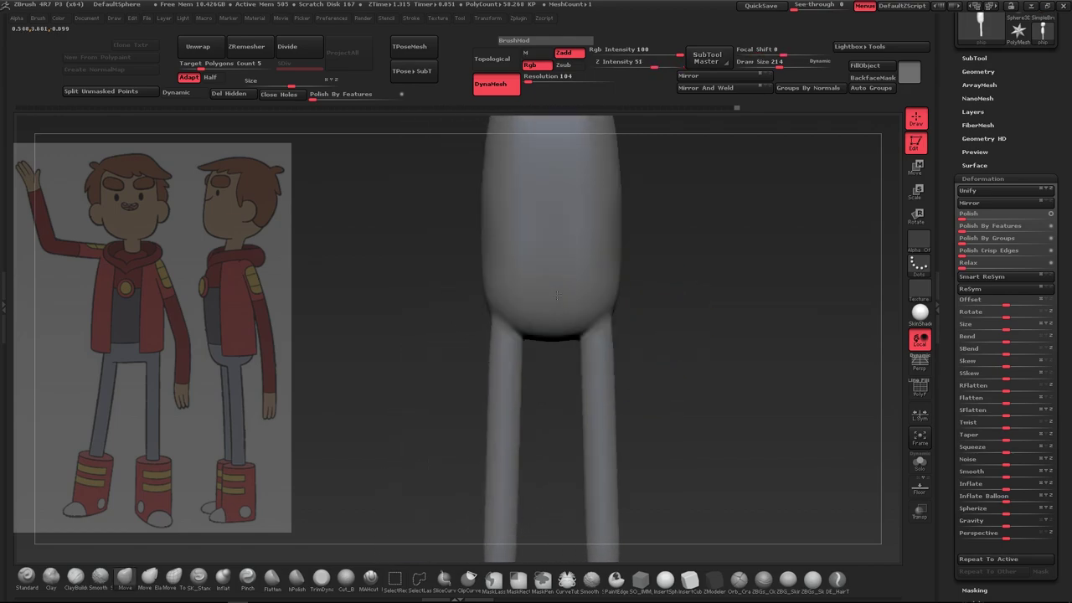
pyautogui.scroll(3, 1041, 34)
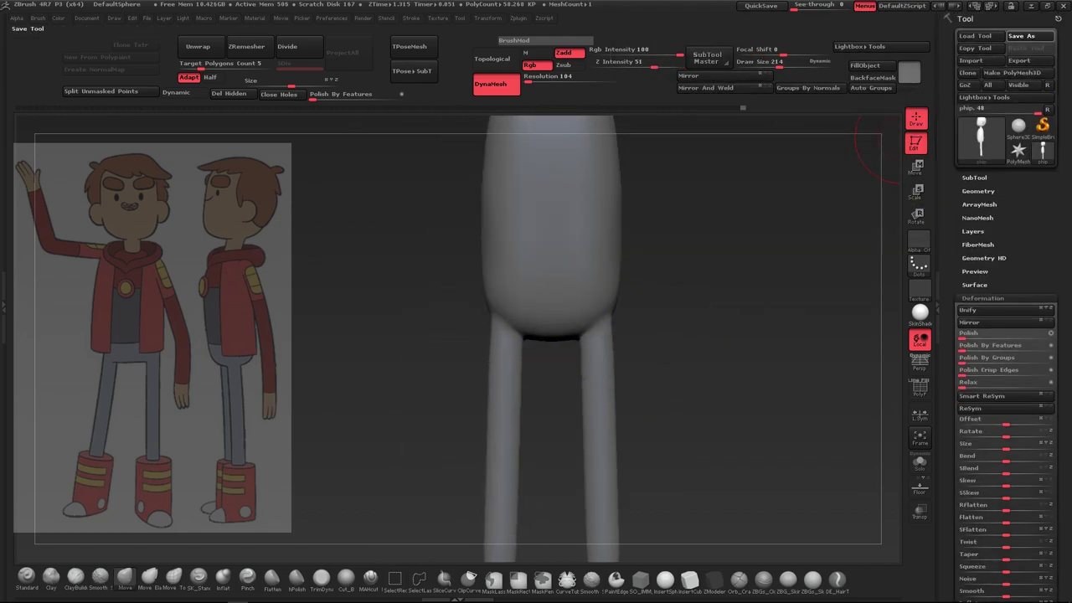
pyautogui.moveTo(813, 287)
pyautogui.mouseDown()
pyautogui.moveTo(522, 347)
pyautogui.moveTo(598, 352)
pyautogui.moveTo(579, 352)
pyautogui.moveTo(636, 381)
pyautogui.moveTo(668, 420)
pyautogui.mouseUp()
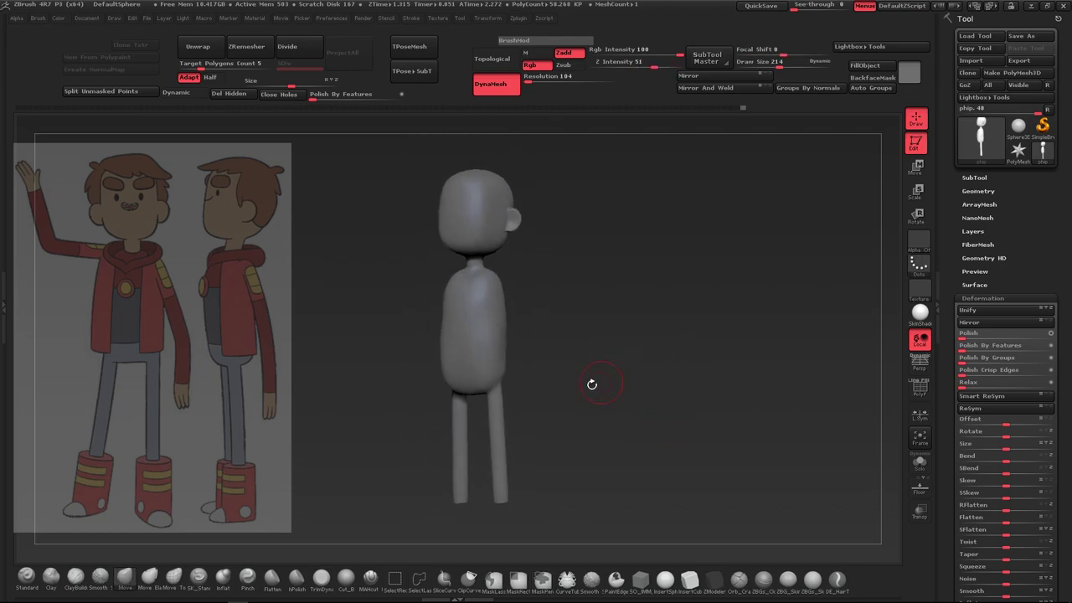
pyautogui.moveTo(591, 383)
pyautogui.mouseDown()
pyautogui.moveTo(626, 394)
pyautogui.moveTo(612, 354)
pyautogui.moveTo(552, 384)
pyautogui.moveTo(539, 409)
pyautogui.moveTo(595, 511)
pyautogui.moveTo(670, 422)
pyautogui.mouseUp()
# In front view, tilt the model with a Move/Rotate transpose line down the lower leg
pyautogui.press('b')
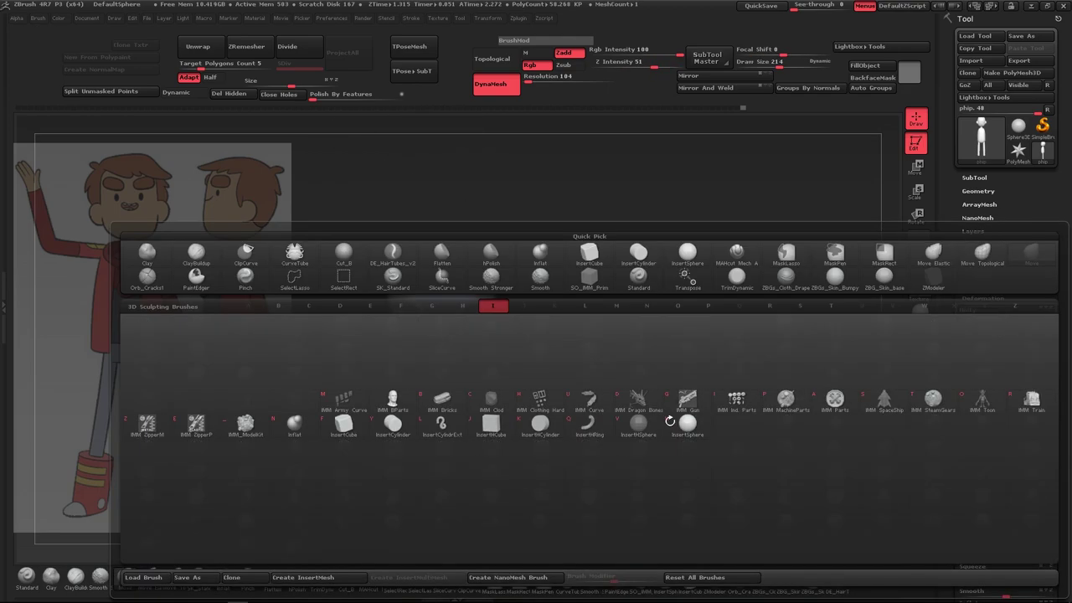
pyautogui.click(467, 429)
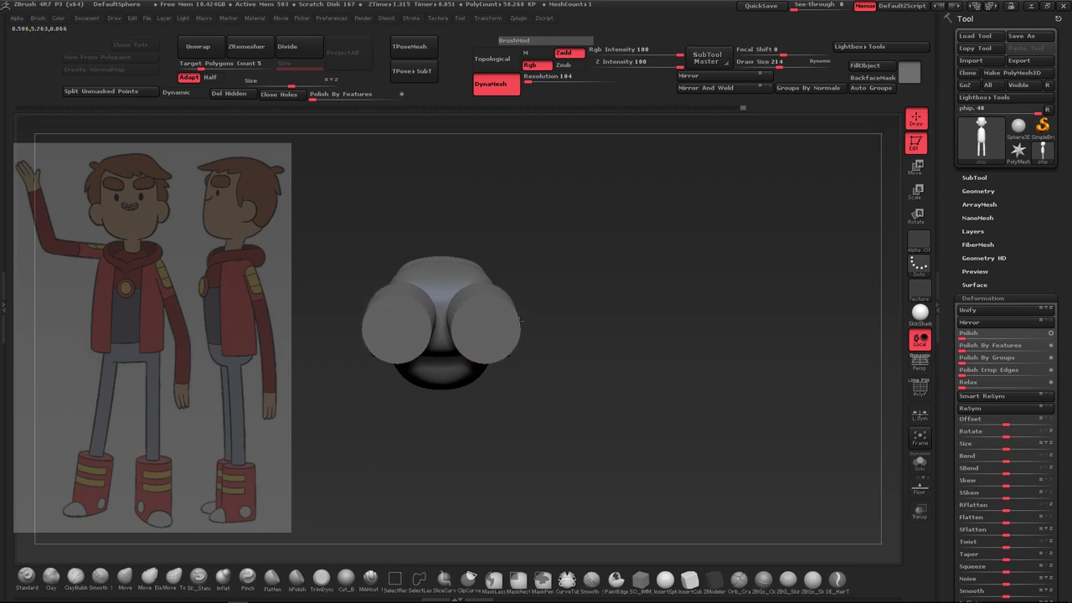
pyautogui.moveTo(590, 377)
pyautogui.mouseDown()
pyautogui.moveTo(612, 413)
pyautogui.moveTo(580, 439)
pyautogui.moveTo(352, 448)
pyautogui.moveTo(405, 446)
pyautogui.mouseUp()
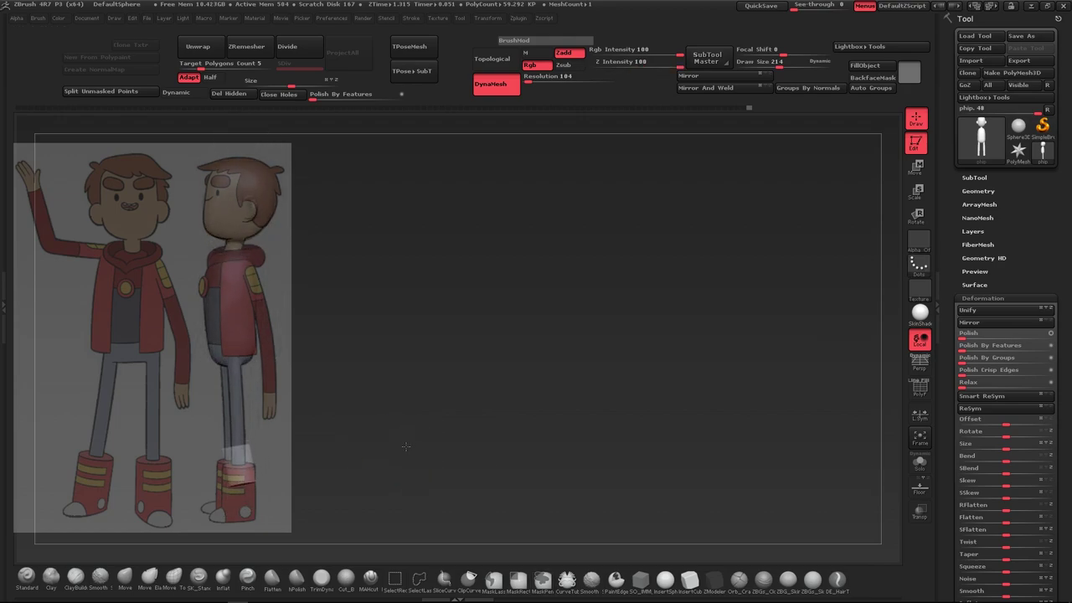
pyautogui.click(918, 167)
pyautogui.moveTo(241, 446); pyautogui.dragTo(248, 505)
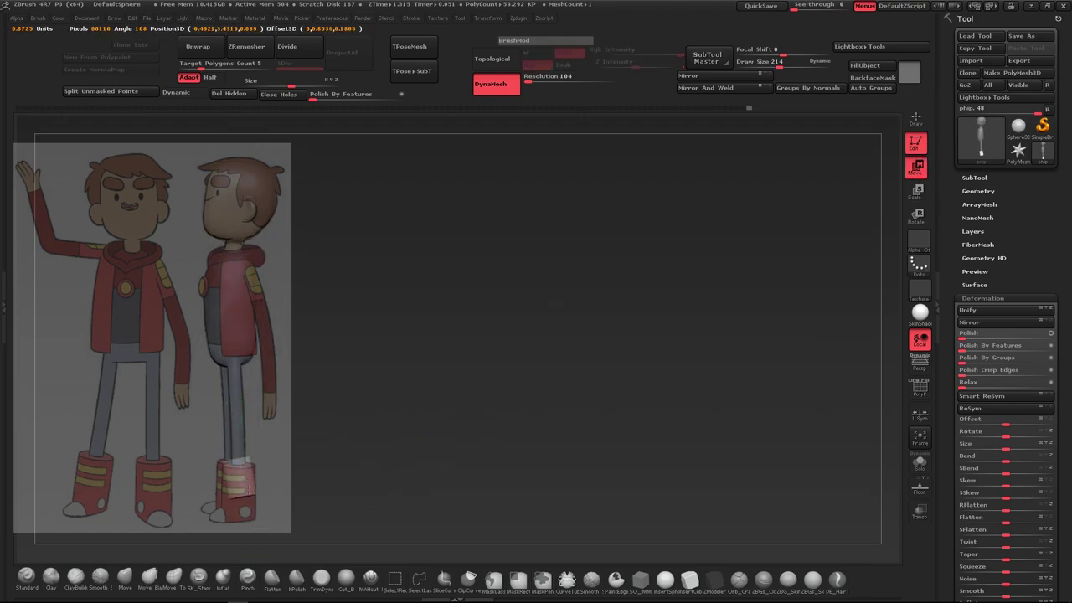
pyautogui.click(917, 215)
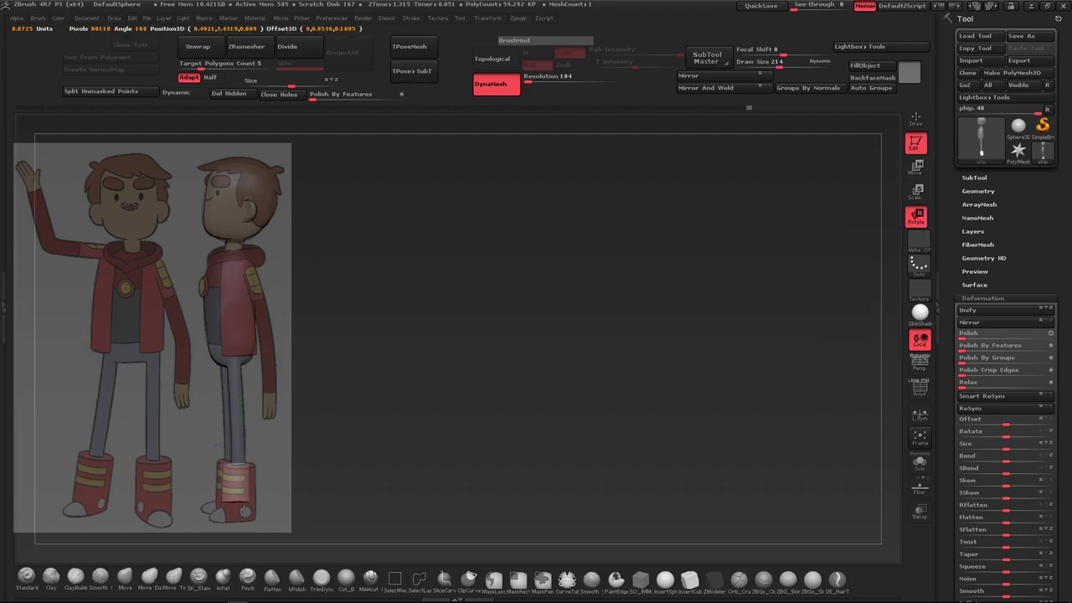
pyautogui.moveTo(244, 510); pyautogui.dragTo(232, 505)
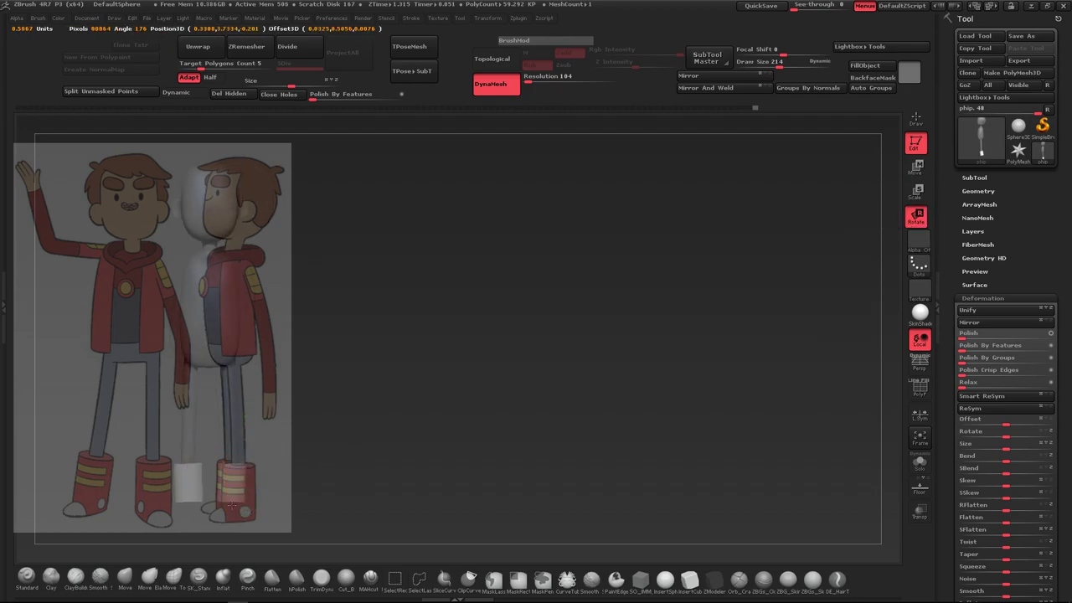
# Undo the trial tilt and redo back to the upright, centred dummy with leg cylinders
pyautogui.hotkey('ctrl', 'z')
pyautogui.hotkey('ctrl', 'z')
pyautogui.hotkey('ctrl', 'z')
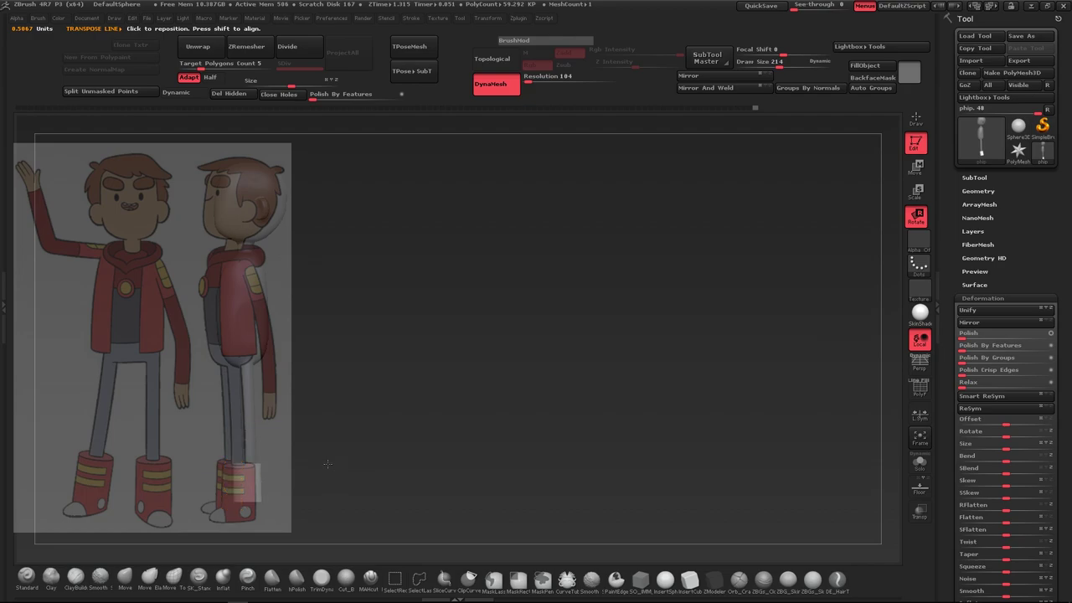
pyautogui.hotkey('ctrl', 'z')
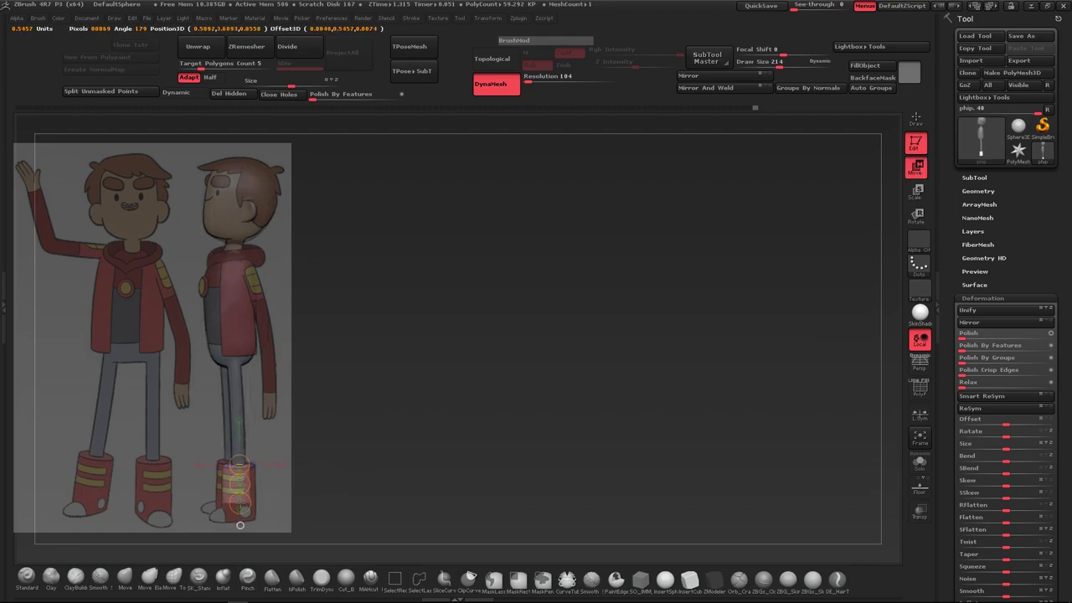
pyautogui.hotkey('ctrl', 'z')
pyautogui.scroll(-5, 1004, 351)
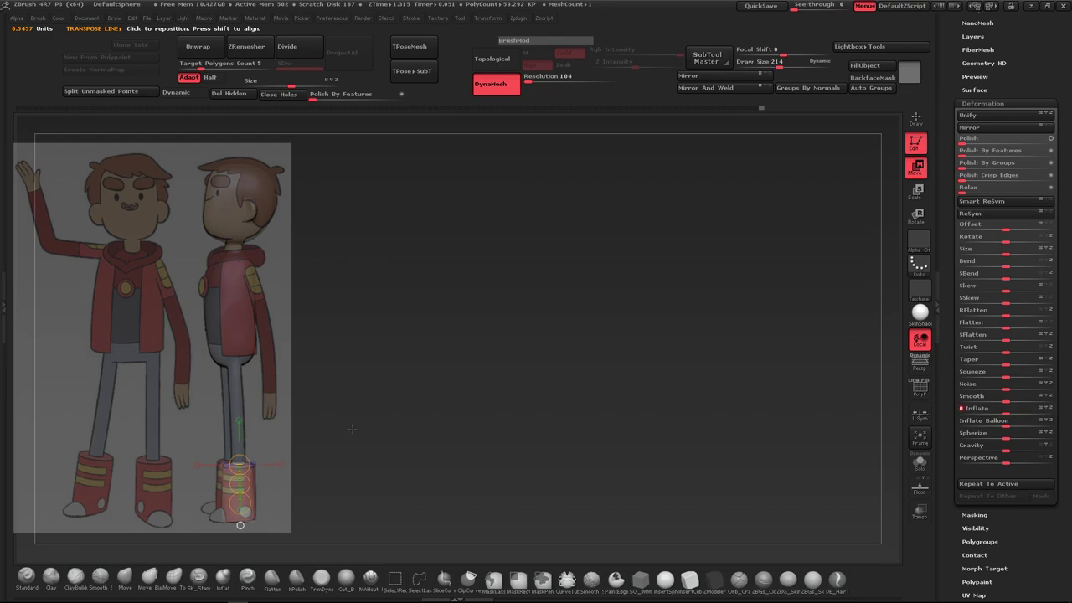
pyautogui.hotkey('ctrl', 'z')
pyautogui.hotkey('ctrl', 'z')
pyautogui.hotkey('ctrl', 'z')
pyautogui.hotkey('ctrl', 'z')
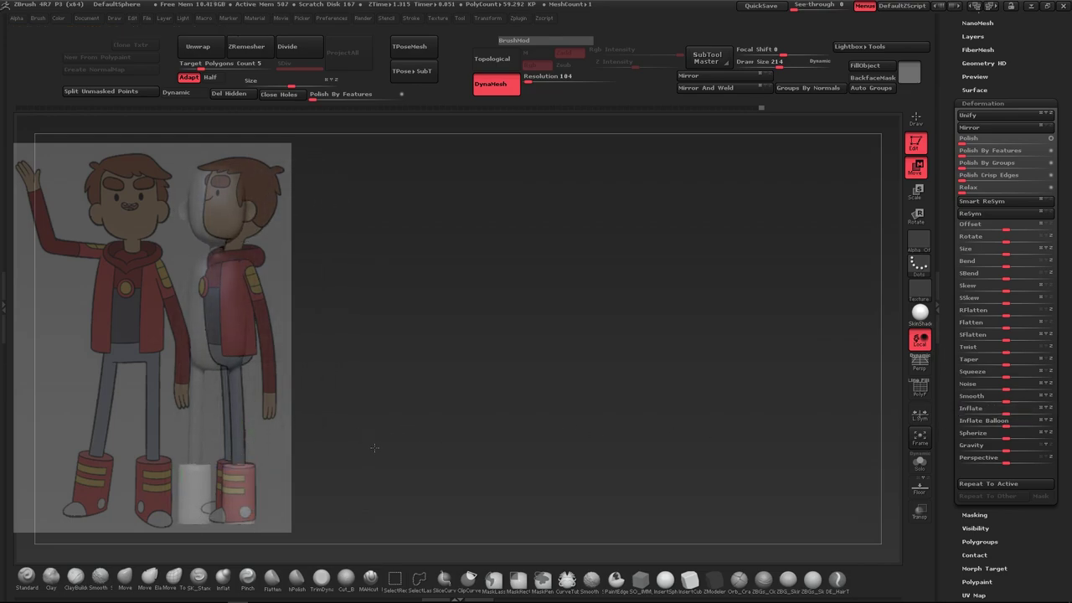
pyautogui.hotkey('ctrl', 'z')
pyautogui.hotkey('ctrl', 'z')
pyautogui.hotkey('ctrl', 'z')
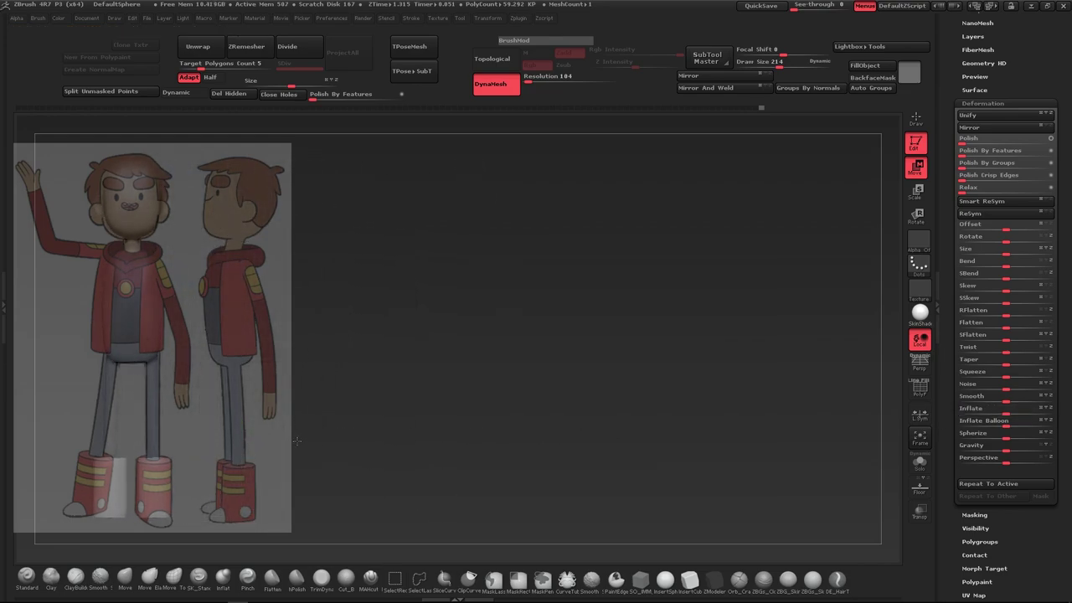
pyautogui.hotkey('ctrl', 'z')
pyautogui.hotkey('ctrl', 'z')
pyautogui.hotkey('ctrl', 'z')
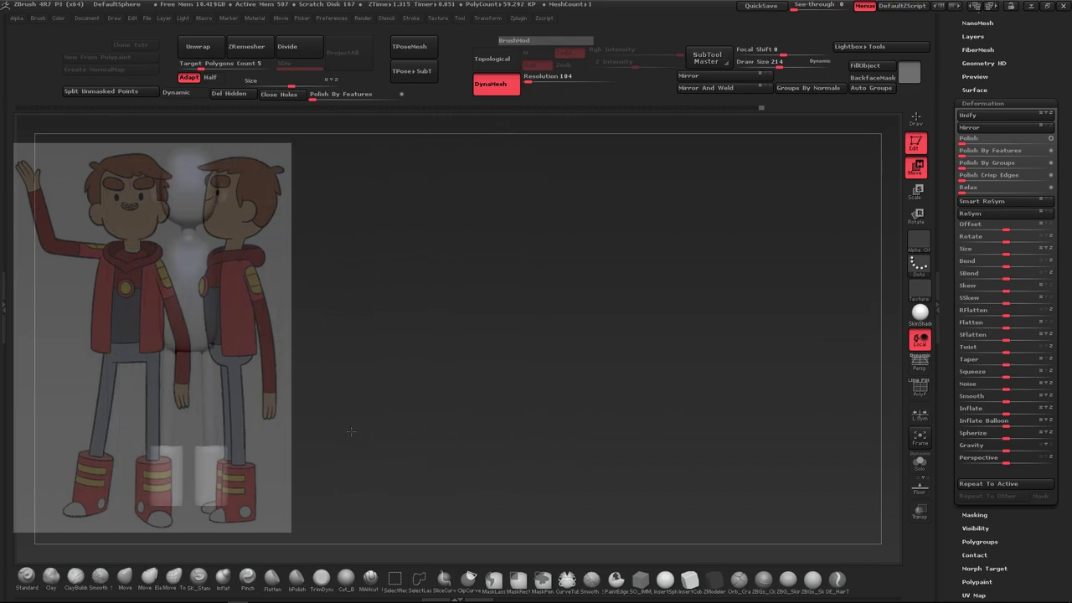
pyautogui.hotkey('ctrl', 'z')
pyautogui.hotkey('ctrl', 'z')
pyautogui.hotkey('ctrl', 'z')
pyautogui.hotkey('ctrl', 'z')
pyautogui.hotkey('ctrl', 'shift', 'z')
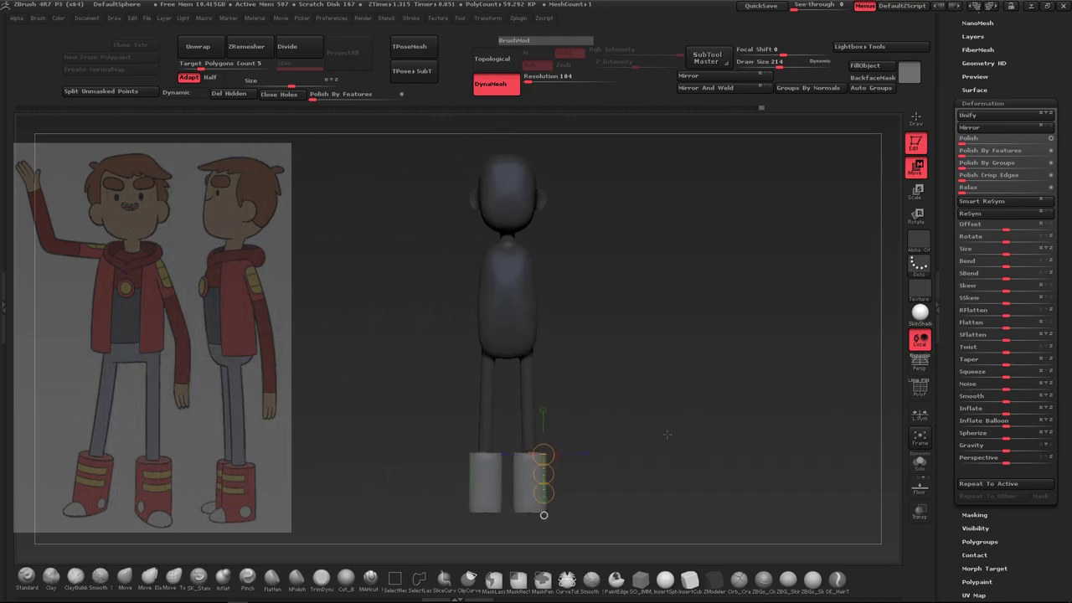
pyautogui.hotkey('ctrl', 'shift', 'z')
pyautogui.hotkey('ctrl', 'shift', 'z')
pyautogui.hotkey('ctrl', 'shift', 'z')
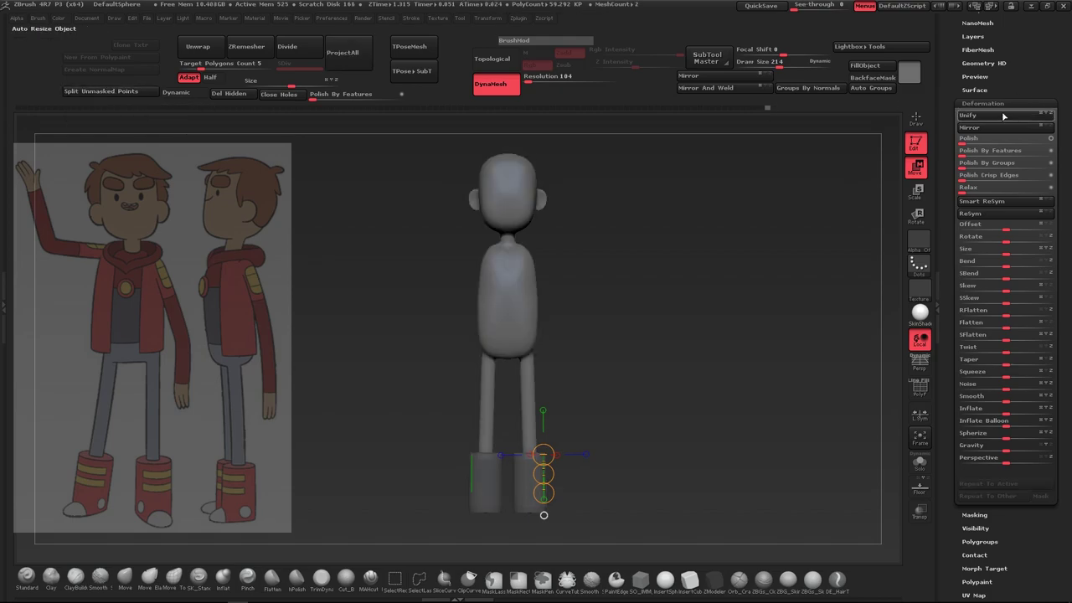
# Select SubTool 2 and step through undo history to the mirrored cylinder pair
pyautogui.hotkey('ctrl', 'shift', 'z')
pyautogui.hotkey('ctrl', 'shift', 'z')
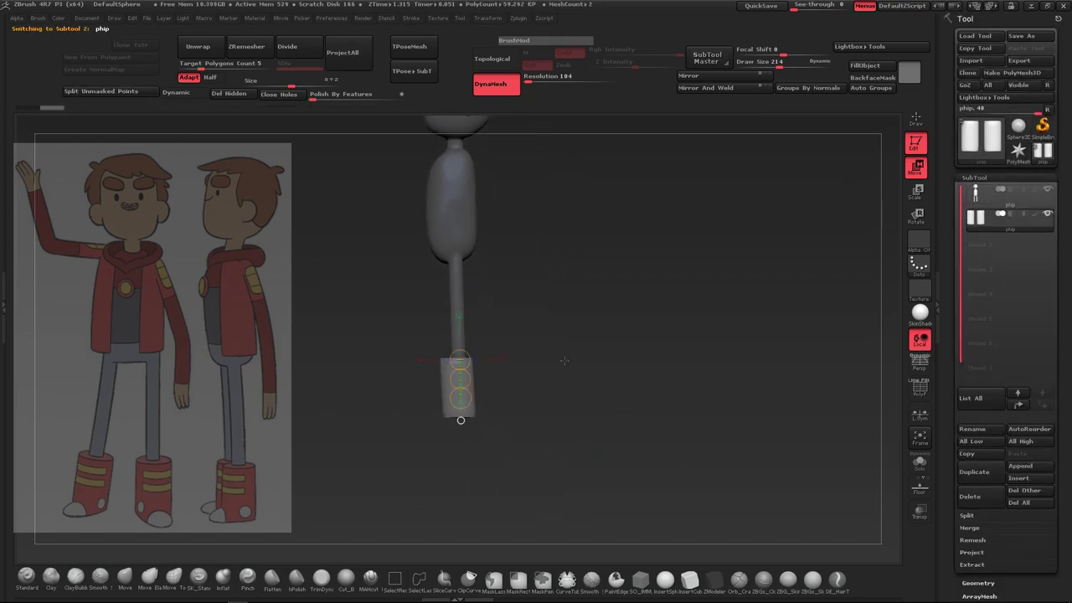
pyautogui.hotkey('ctrl', 'shift', 'z')
pyautogui.hotkey('ctrl', 'shift', 'z')
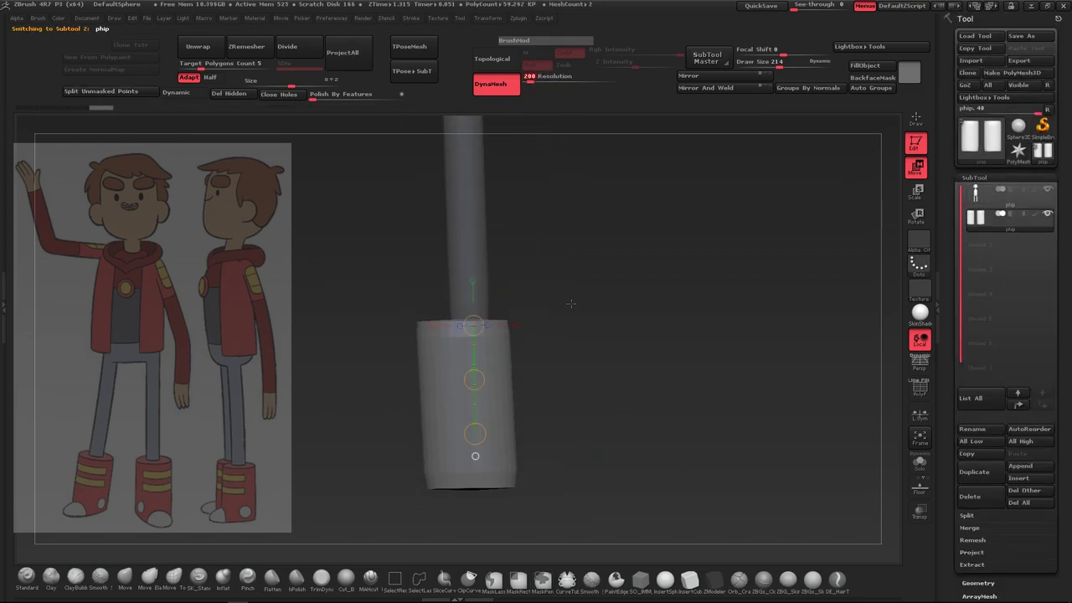
pyautogui.press('q')
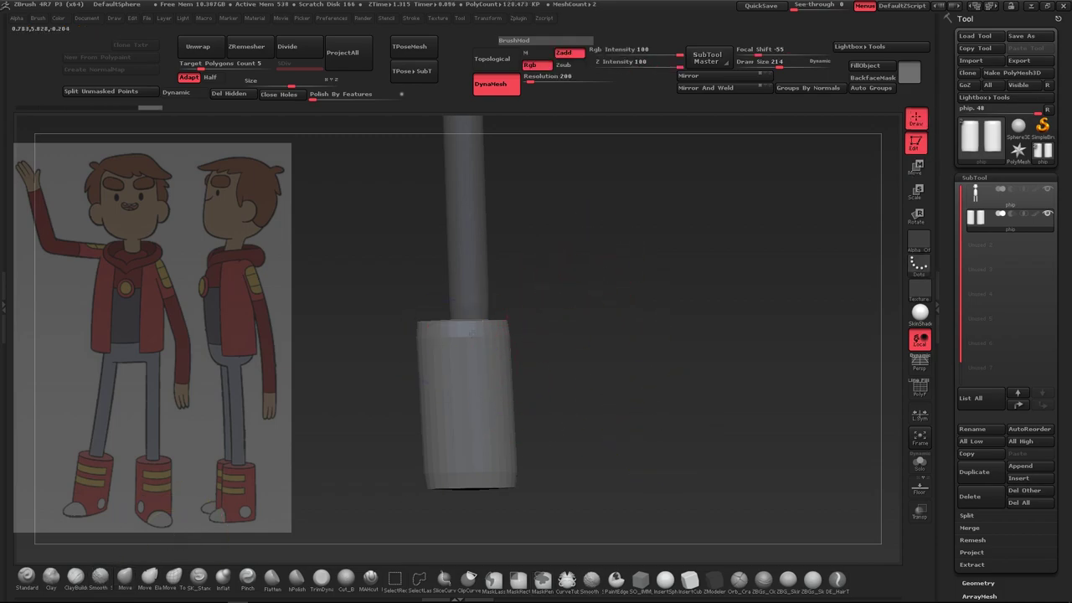
pyautogui.hotkey('ctrl', 'shift', 'z')
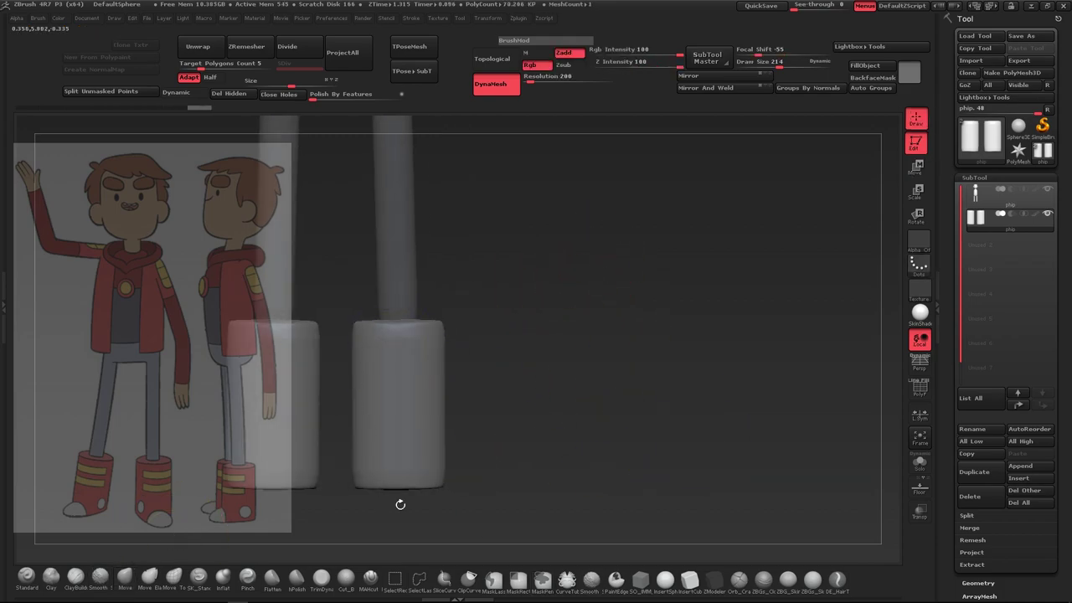
pyautogui.hotkey('ctrl', 'shift', 'z')
pyautogui.hotkey('ctrl', 'shift', 'z')
pyautogui.hotkey('ctrl', 'shift', 'z')
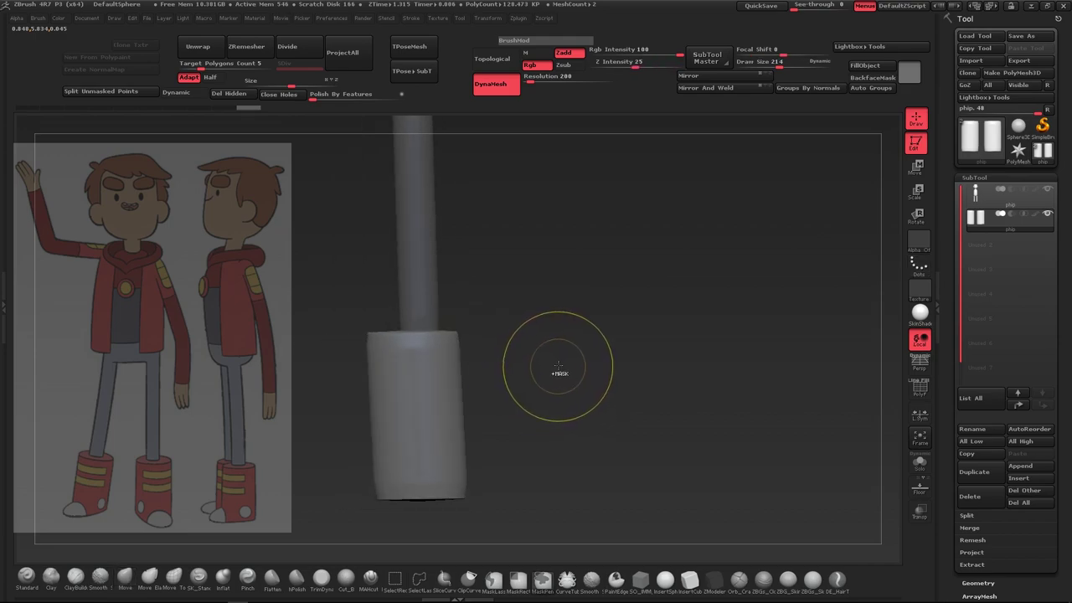
pyautogui.hotkey('ctrl', 'z')
pyautogui.hotkey('ctrl', 'shift', 'z')
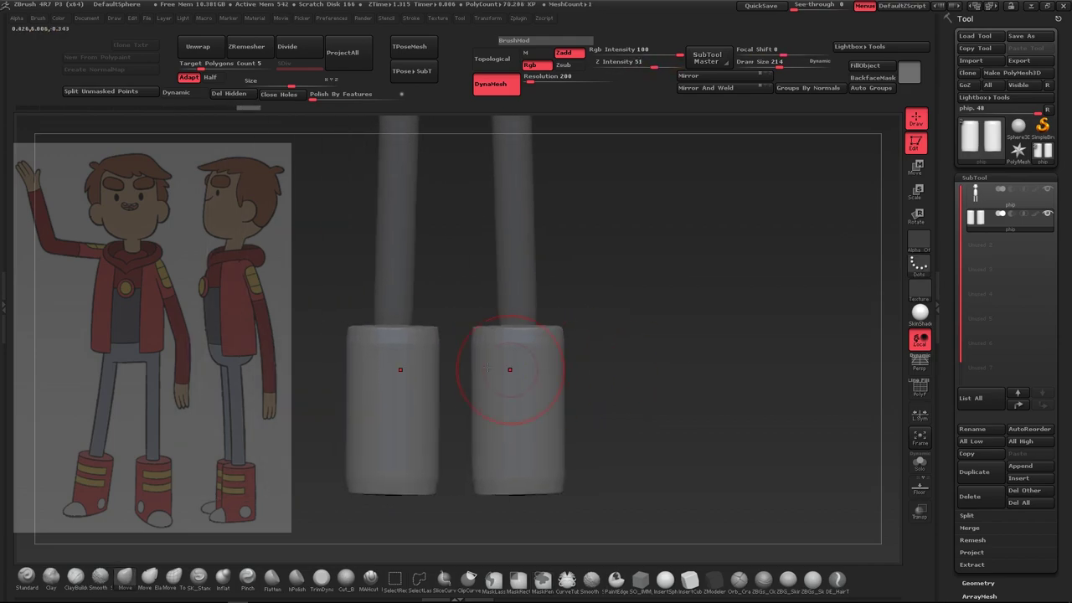
pyautogui.hotkey('ctrl', 'shift', 'z')
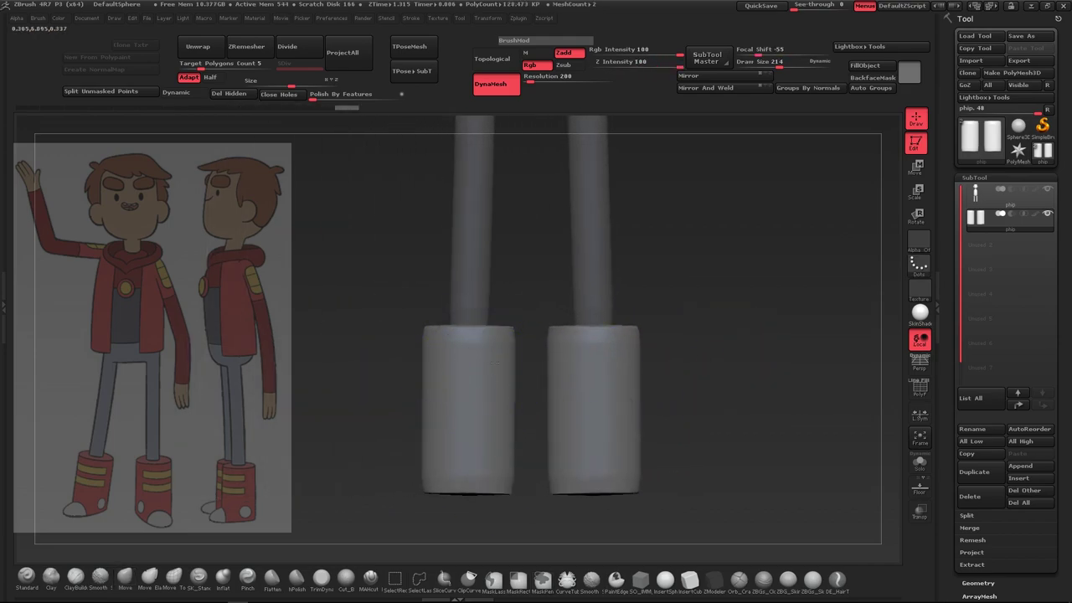
pyautogui.hotkey('ctrl', 'shift', 'z')
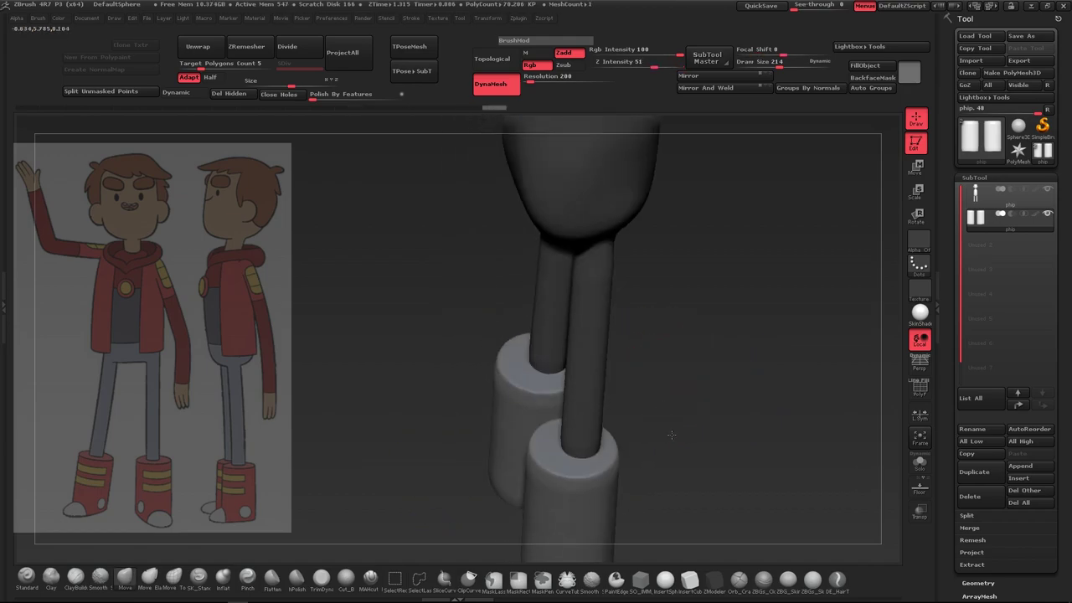
pyautogui.hotkey('ctrl', 'shift', 'z')
# Keep stepping through undo/redo until both leg cylinders are restored
pyautogui.hotkey('ctrl', 'shift', 'z')
pyautogui.hotkey('ctrl', 'shift', 'z')
pyautogui.hotkey('ctrl', 'shift', 'z')
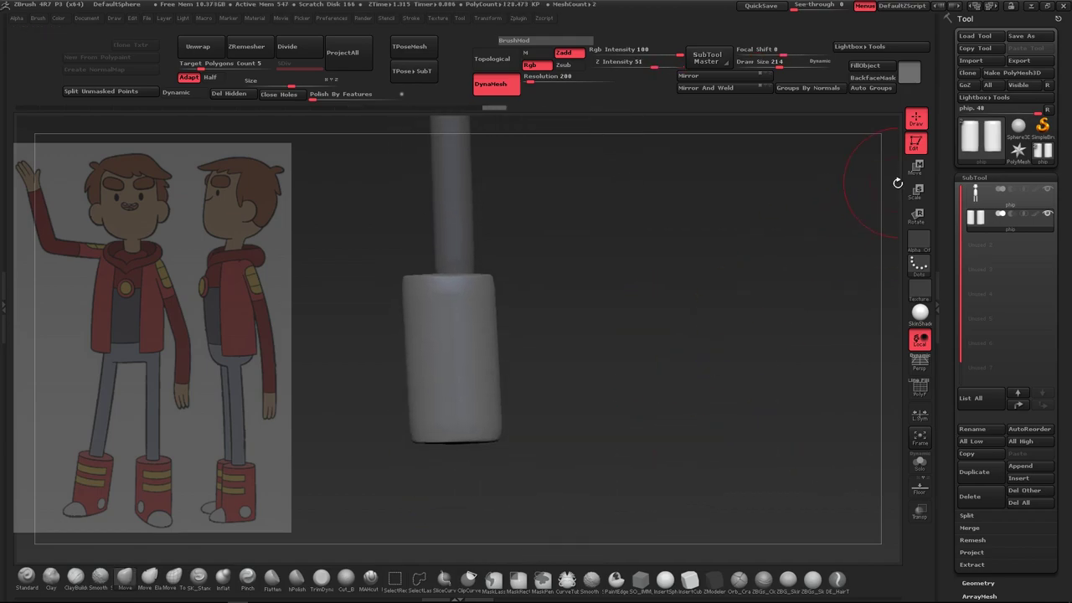
pyautogui.click(921, 166)
pyautogui.hotkey('ctrl', 'shift', 'z')
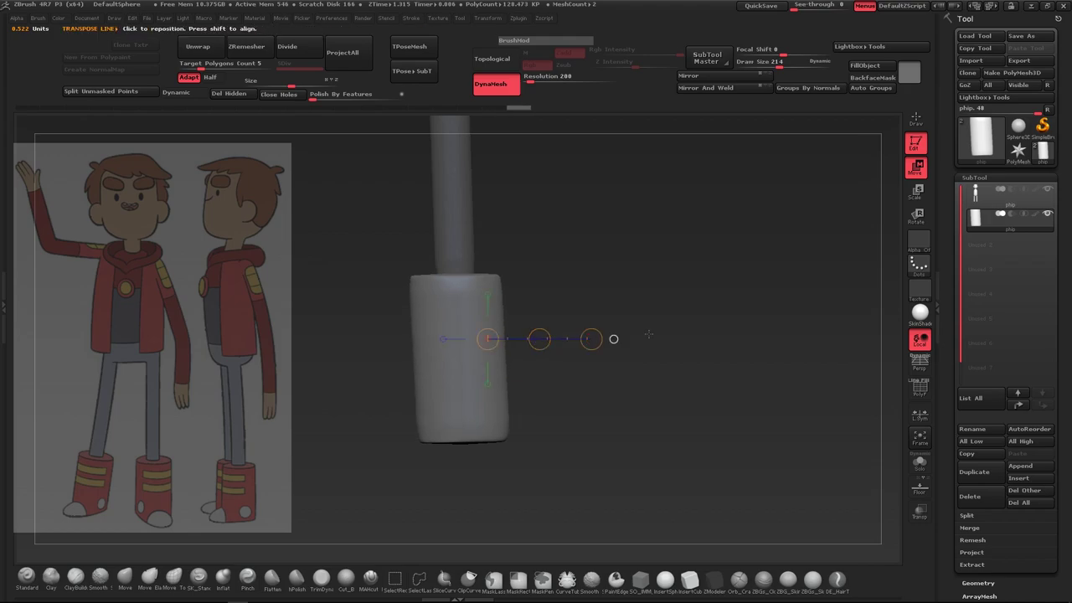
pyautogui.press('r')
pyautogui.hotkey('ctrl', 'shift', 'z')
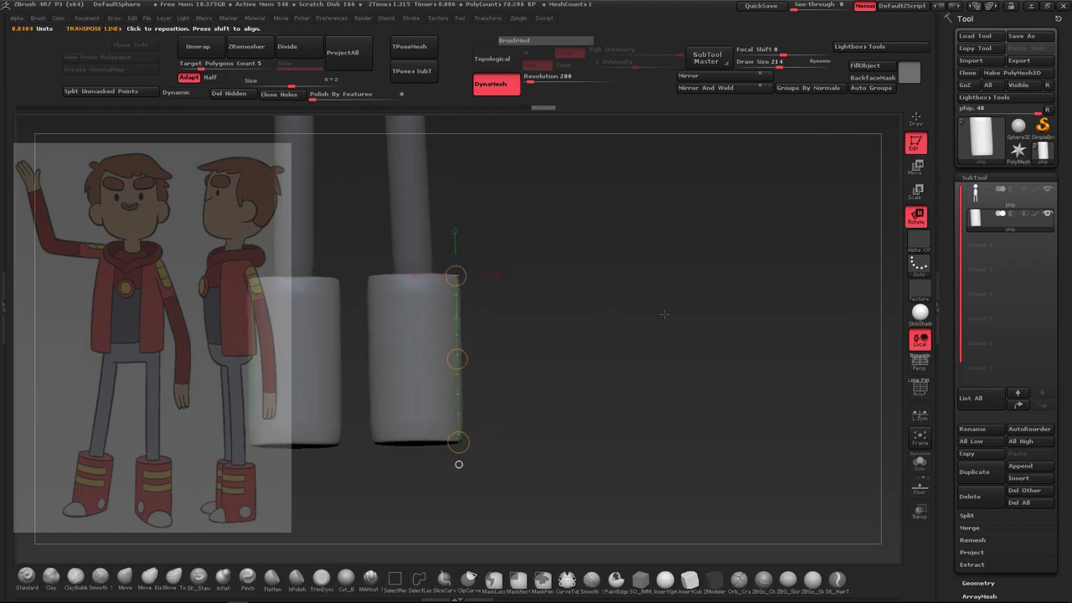
pyautogui.hotkey('ctrl', 'shift', 'z')
pyautogui.press('q')
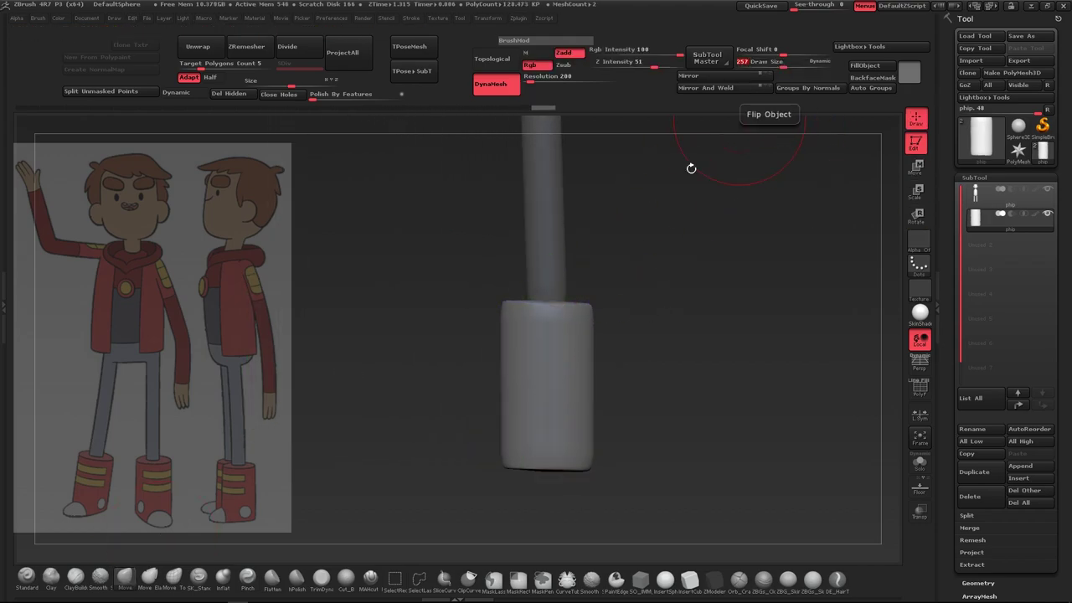
pyautogui.hotkey('ctrl', 'shift', 'z')
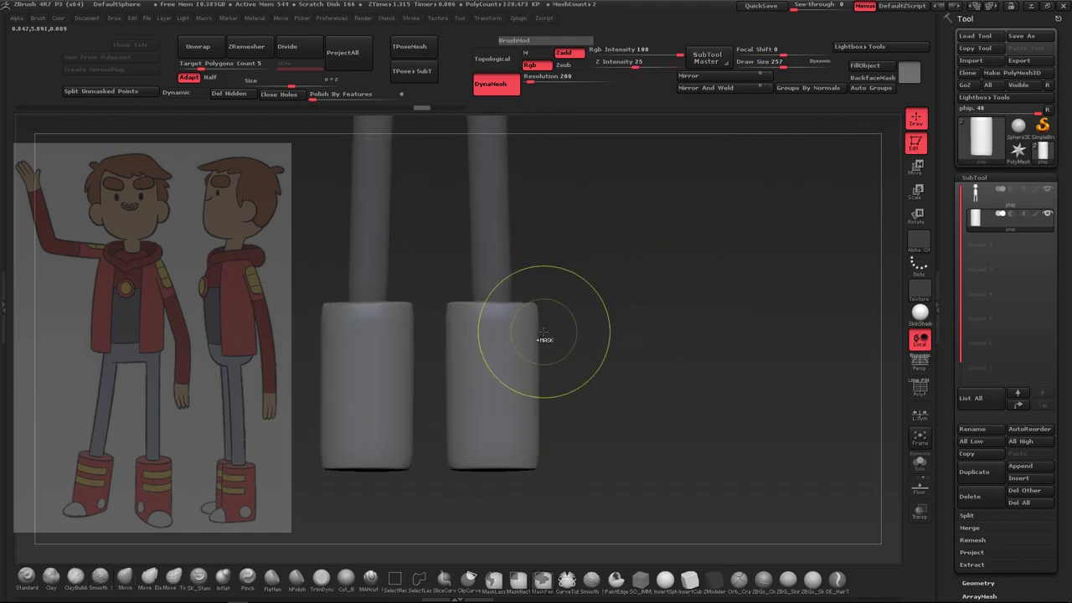
# Set Draw Size to 417 and insert a sphere at each cylinder's bottom with X symmetry
pyautogui.hotkey('ctrl', 'shift', 'z')
pyautogui.click(775, 62)
pyautogui.hotkey('ctrl', 'shift', 'z')
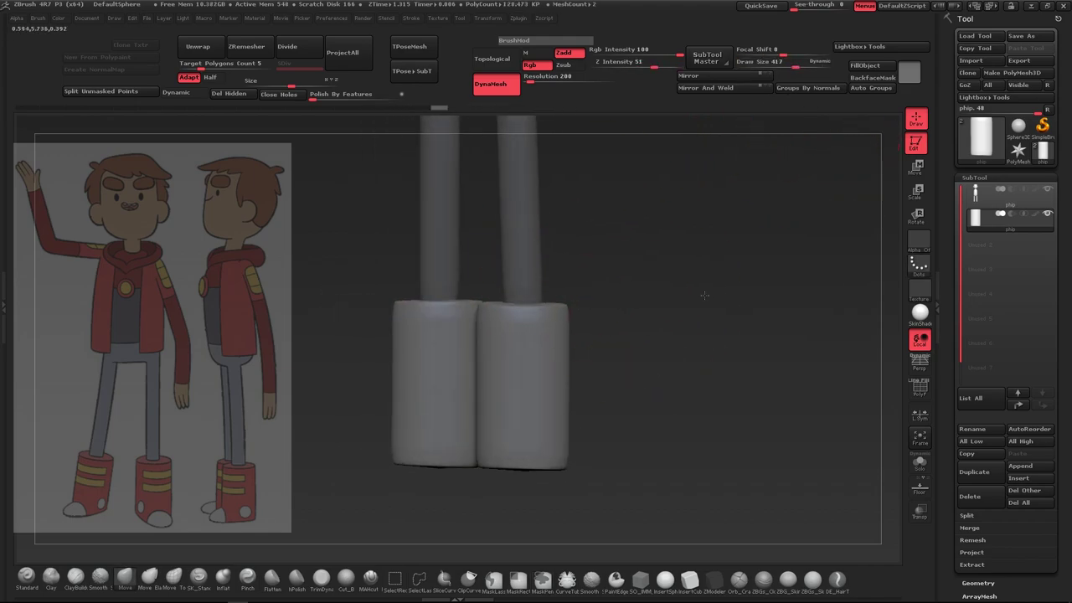
pyautogui.hotkey('ctrl', 'shift', 'z')
pyautogui.hotkey('ctrl', 'shift', 'z')
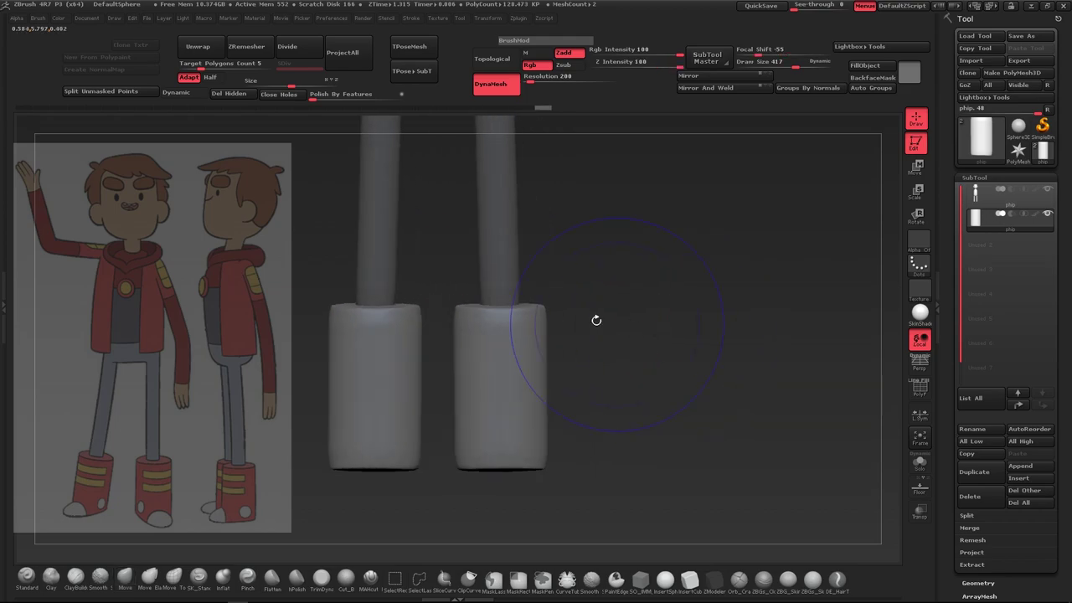
pyautogui.hotkey('ctrl', 'shift', 'z')
pyautogui.hotkey('ctrl', 'shift', 'z')
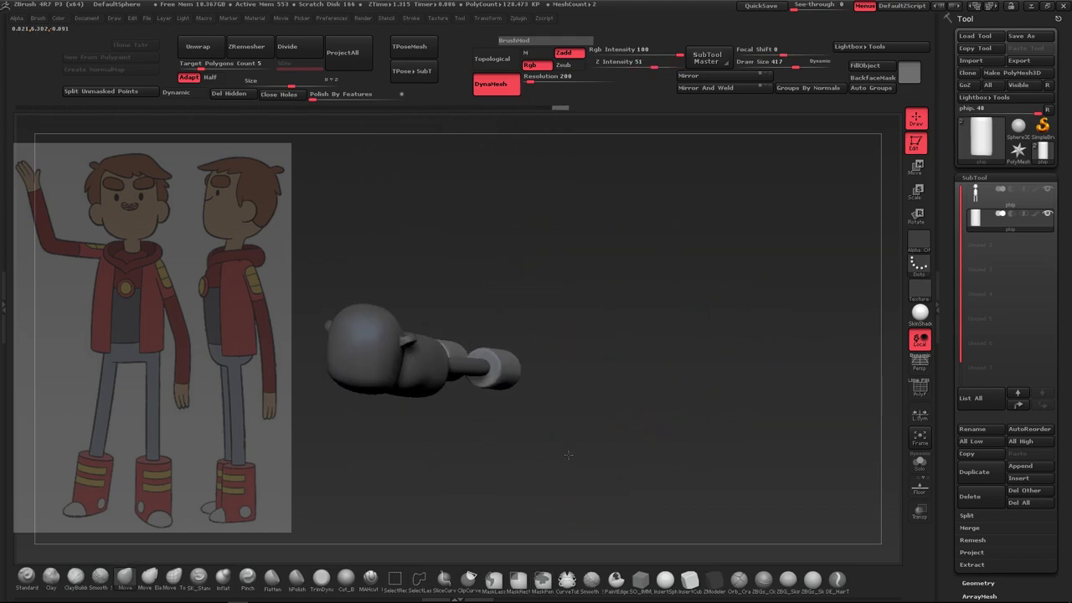
pyautogui.hotkey('ctrl', 'shift', 'z')
pyautogui.hotkey('ctrl', 'shift', 'z')
pyautogui.hotkey('ctrl', 'shift', 'z')
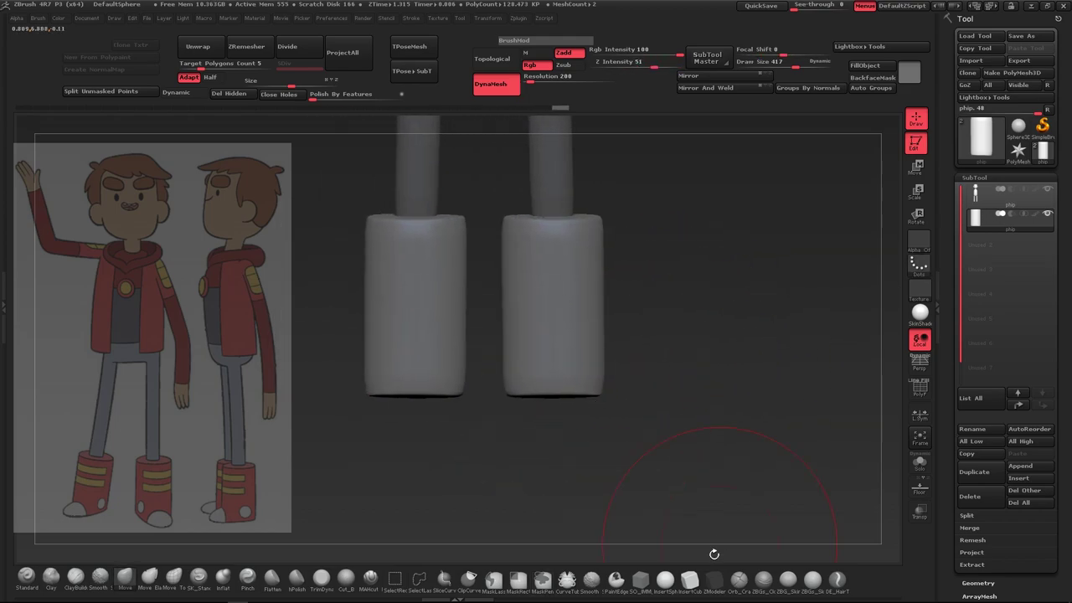
pyautogui.moveTo(536, 393)
pyautogui.mouseDown()
pyautogui.moveTo(607, 384)
pyautogui.moveTo(649, 450)
pyautogui.moveTo(732, 363)
pyautogui.mouseUp()
# Squash the foot sphere into a flatter foot shape with Move
pyautogui.press('w')
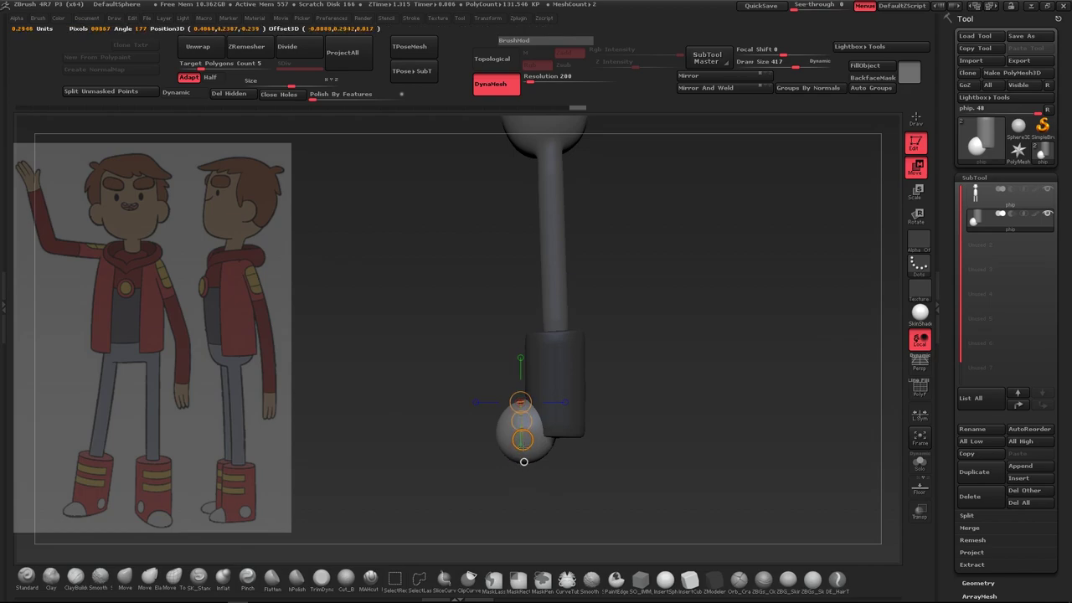
pyautogui.moveTo(522, 439); pyautogui.dragTo(522, 419)
pyautogui.moveTo(620, 402)
pyautogui.mouseDown()
pyautogui.moveTo(565, 422)
pyautogui.moveTo(503, 402)
pyautogui.moveTo(467, 371)
pyautogui.moveTo(469, 438)
pyautogui.moveTo(472, 376)
pyautogui.moveTo(575, 459)
pyautogui.mouseUp()
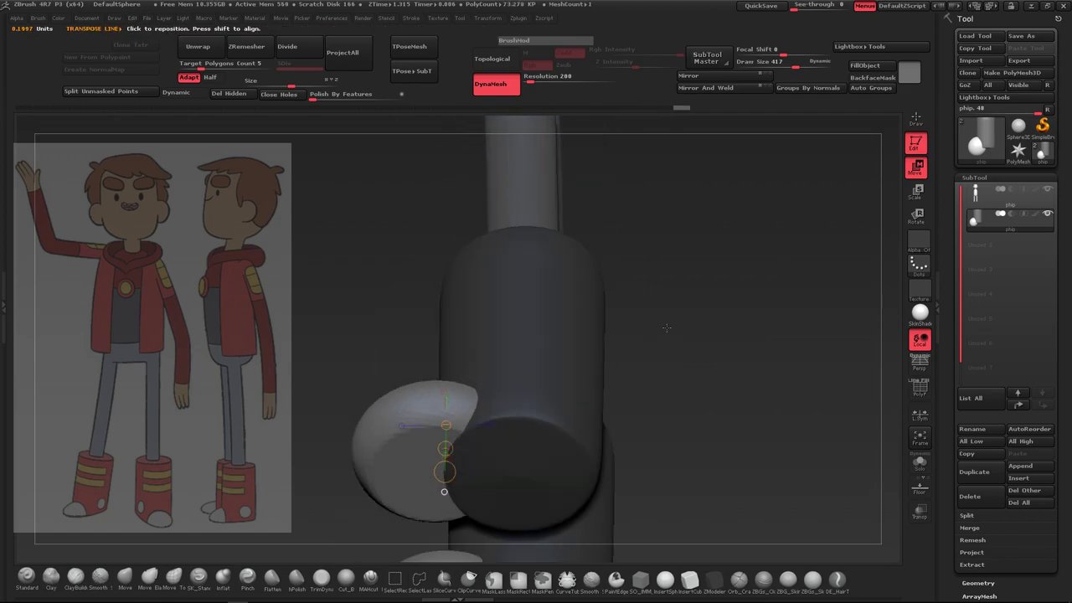
pyautogui.moveTo(536, 379)
pyautogui.mouseDown()
pyautogui.moveTo(689, 368)
pyautogui.moveTo(707, 194)
pyautogui.mouseUp()
# Enlarge the brush slightly and push the foot blob's edge into a rounder shoe shape
pyautogui.moveTo(776, 65); pyautogui.dragTo(774, 82)
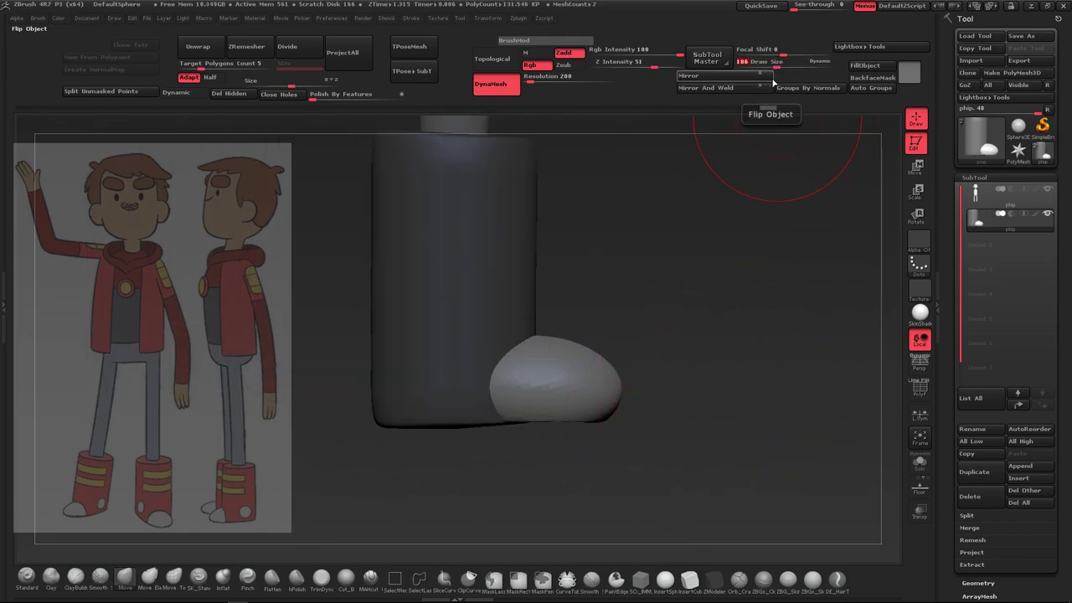
pyautogui.press('w')
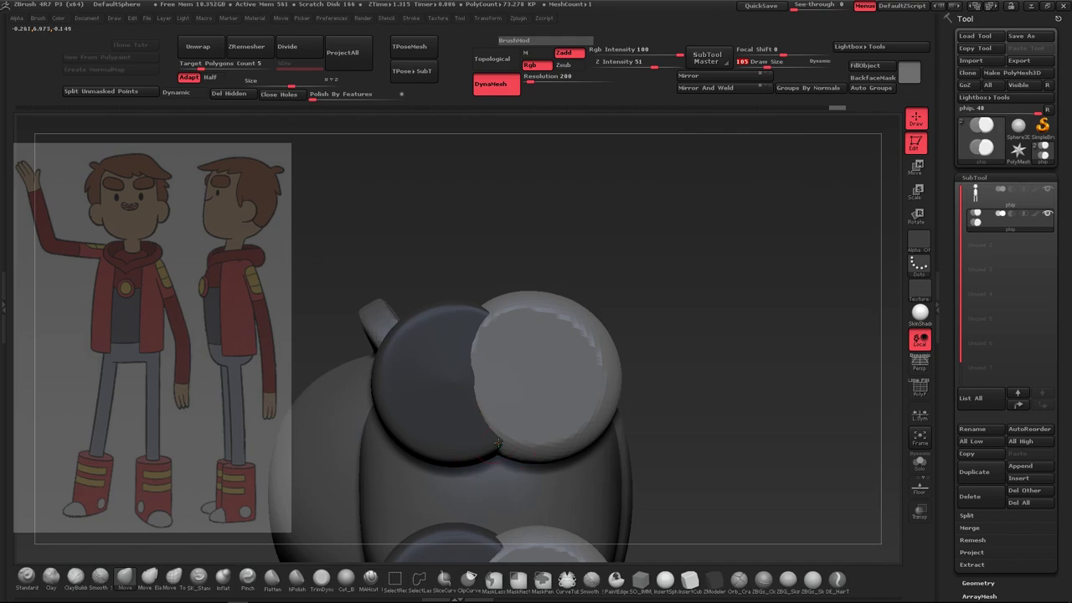
pyautogui.moveTo(497, 442); pyautogui.dragTo(494, 450)
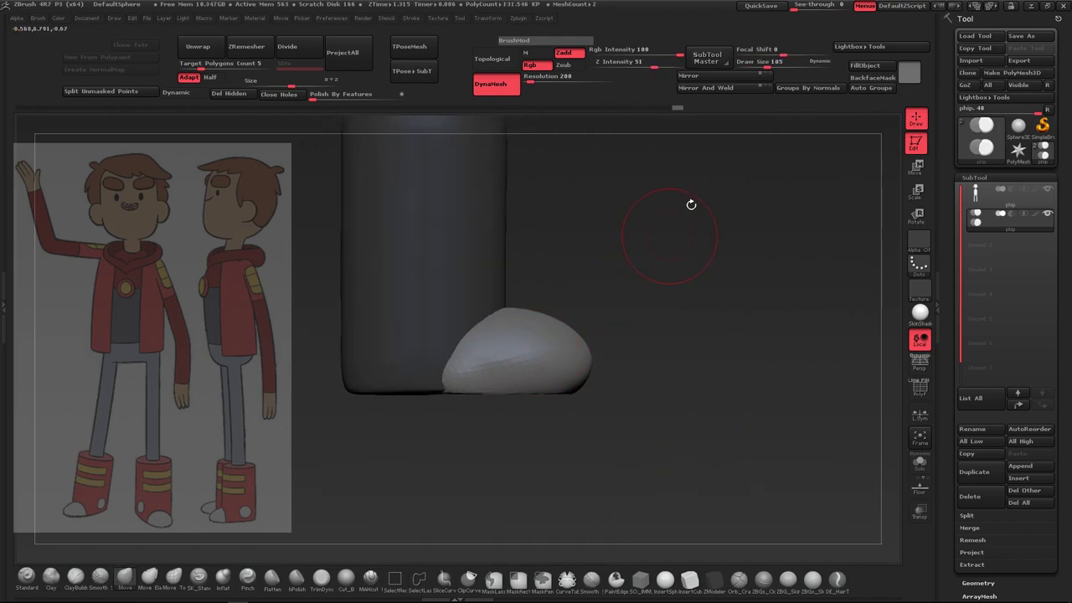
# Orbit around the legs to inspect the merged boot from the front and above
pyautogui.moveTo(746, 326); pyautogui.dragTo(467, 382)
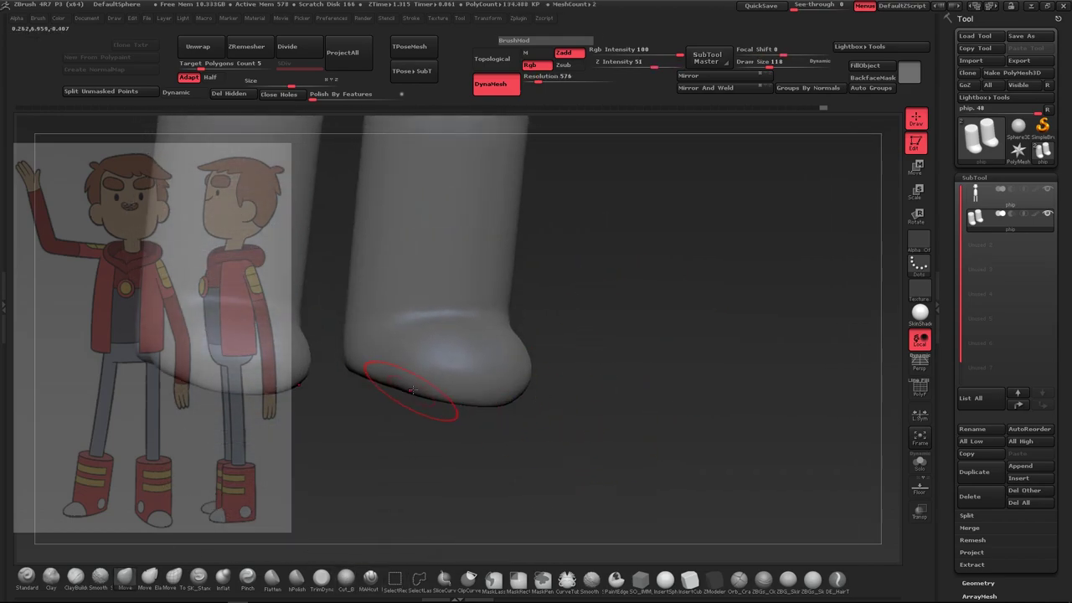
pyautogui.moveTo(411, 389); pyautogui.dragTo(573, 368)
pyautogui.moveTo(509, 421)
pyautogui.mouseDown()
pyautogui.moveTo(694, 407)
pyautogui.moveTo(586, 335)
pyautogui.moveTo(574, 365)
pyautogui.moveTo(590, 204)
pyautogui.mouseUp()
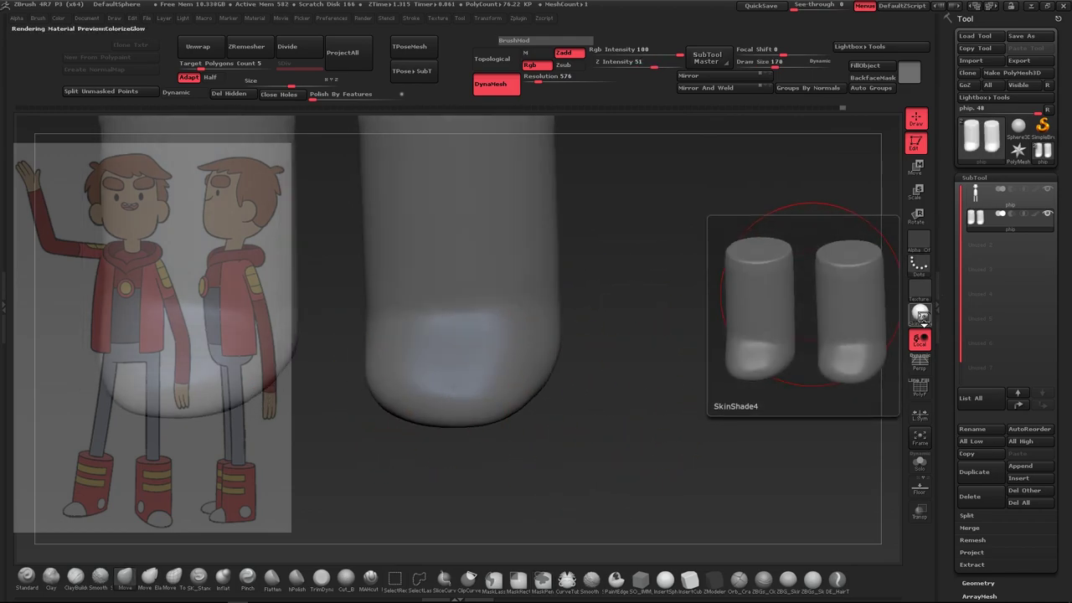
# Apply BasicMaterial in white to the model and orbit to inspect the boots
pyautogui.click(919, 311)
pyautogui.click(227, 359)
pyautogui.click(908, 73)
pyautogui.click(854, 48)
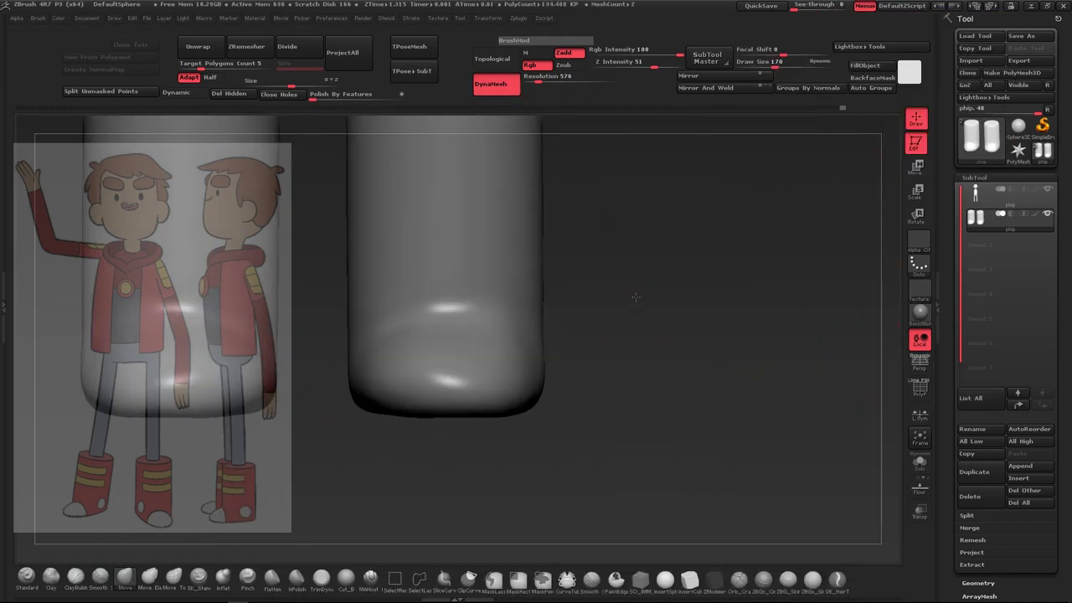
pyautogui.moveTo(569, 360)
pyautogui.mouseDown()
pyautogui.moveTo(393, 356)
pyautogui.moveTo(525, 385)
pyautogui.mouseUp()
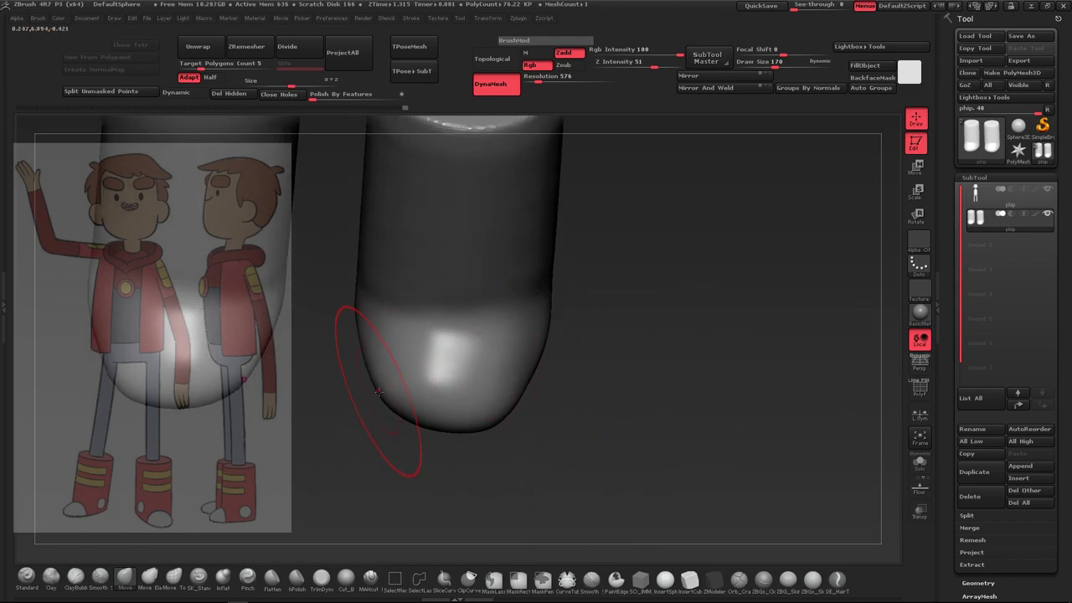
pyautogui.keyDown('shift'); pyautogui.moveTo(378, 392); pyautogui.dragTo(628, 362); pyautogui.keyUp('shift')
pyautogui.moveTo(402, 381); pyautogui.dragTo(491, 394)
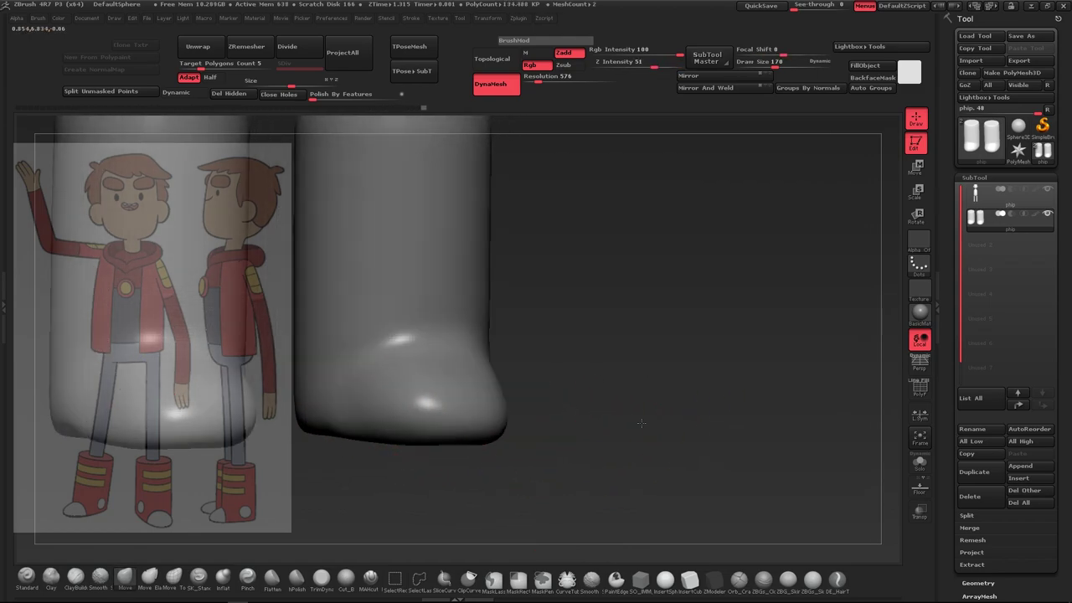
pyautogui.moveTo(622, 411); pyautogui.dragTo(588, 385)
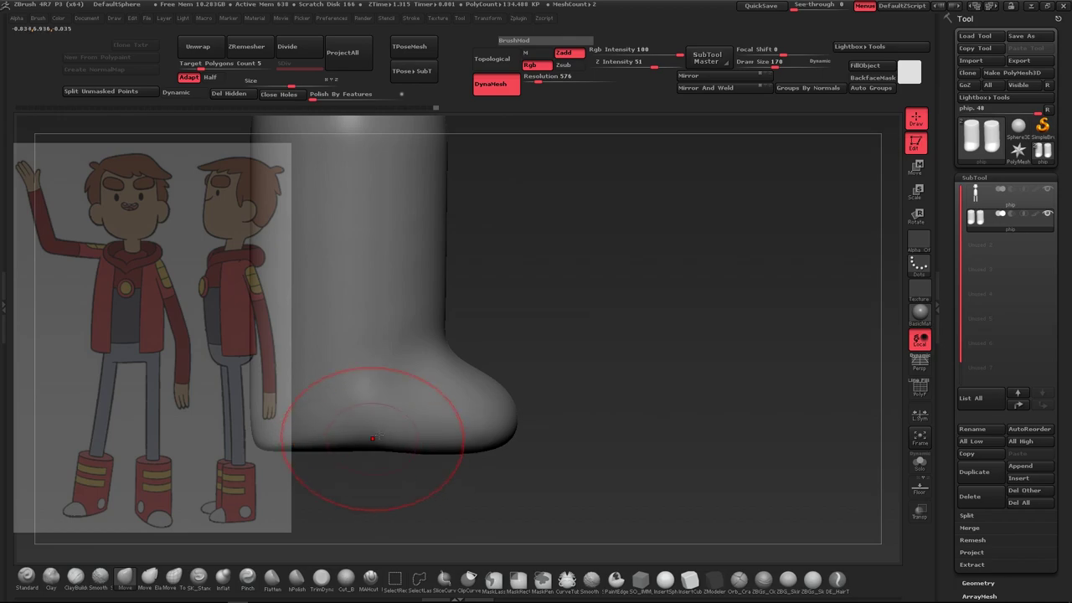
pyautogui.moveTo(371, 407); pyautogui.dragTo(570, 467)
pyautogui.moveTo(620, 397)
pyautogui.mouseDown()
pyautogui.moveTo(668, 407)
pyautogui.moveTo(602, 394)
pyautogui.moveTo(604, 384)
pyautogui.moveTo(878, 313)
pyautogui.moveTo(753, 377)
pyautogui.moveTo(651, 474)
pyautogui.moveTo(657, 401)
pyautogui.moveTo(662, 421)
pyautogui.moveTo(577, 427)
pyautogui.moveTo(621, 397)
pyautogui.mouseUp()
# Shrink Draw Size to 131 and select the ClipCurve cutting brush
pyautogui.moveTo(781, 64); pyautogui.dragTo(764, 77)
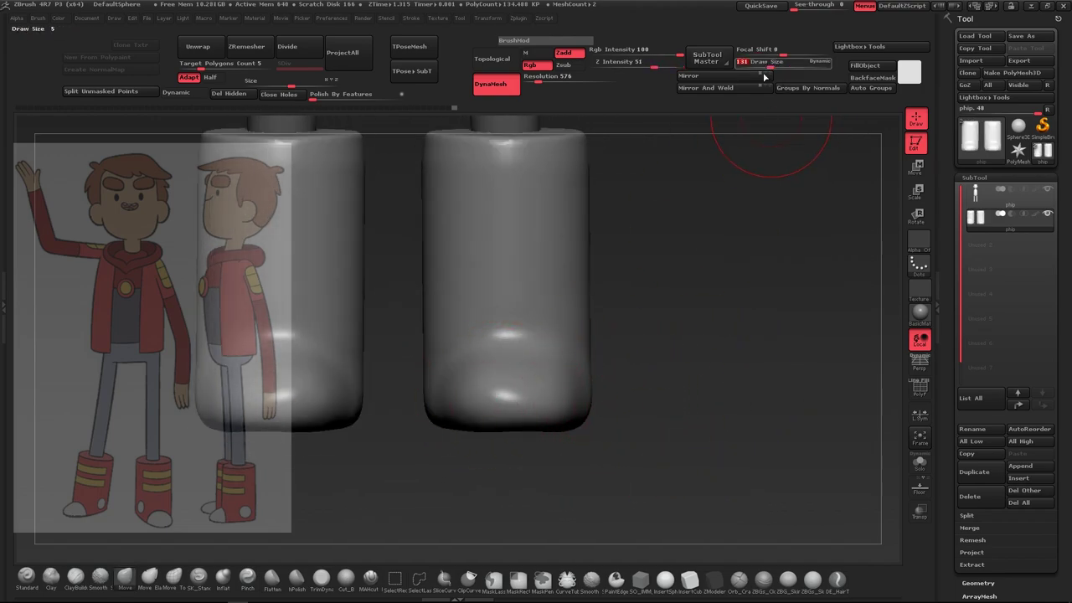
pyautogui.click(345, 577)
pyautogui.moveTo(653, 468)
pyautogui.mouseDown()
pyautogui.moveTo(442, 394)
pyautogui.moveTo(642, 394)
pyautogui.moveTo(469, 403)
pyautogui.moveTo(641, 416)
pyautogui.mouseUp()
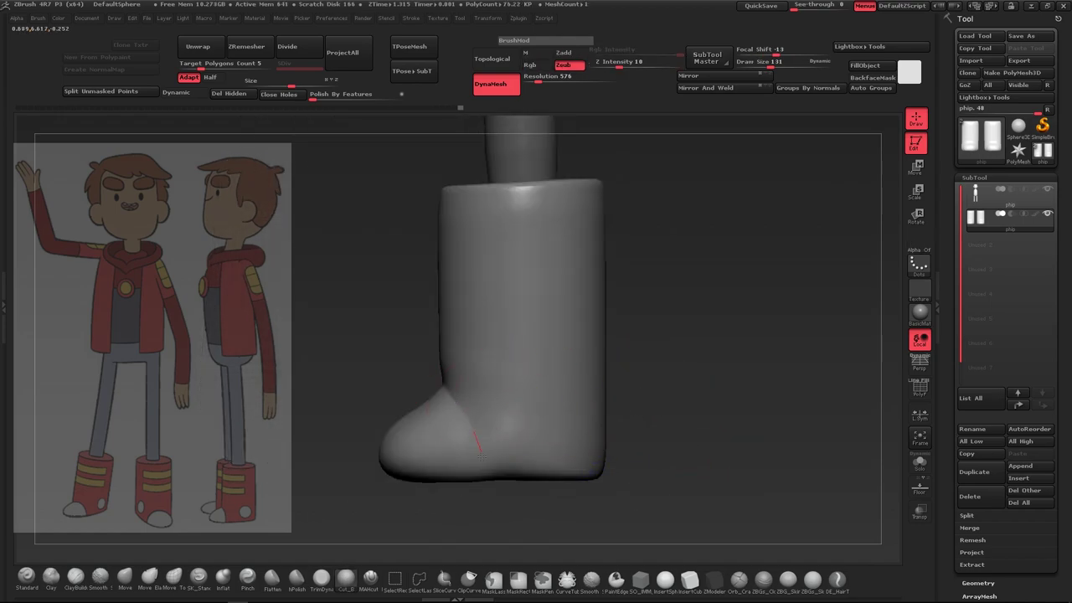
pyautogui.press('b')
pyautogui.press('m')
pyautogui.press('v')
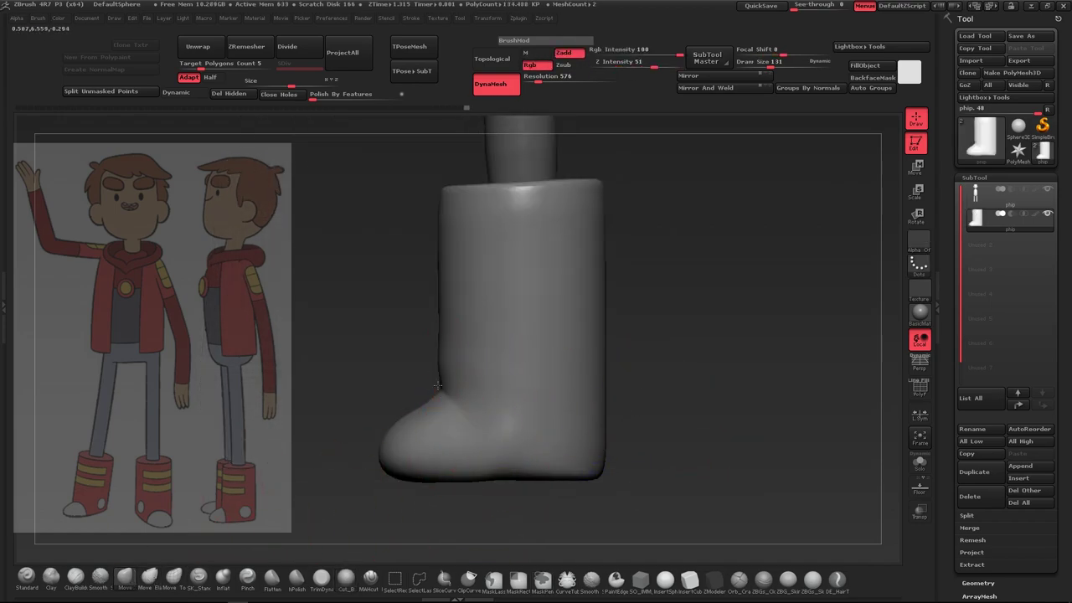
pyautogui.moveTo(467, 378)
pyautogui.mouseDown()
pyautogui.moveTo(519, 411)
pyautogui.moveTo(614, 418)
pyautogui.moveTo(594, 422)
pyautogui.moveTo(636, 468)
pyautogui.mouseUp()
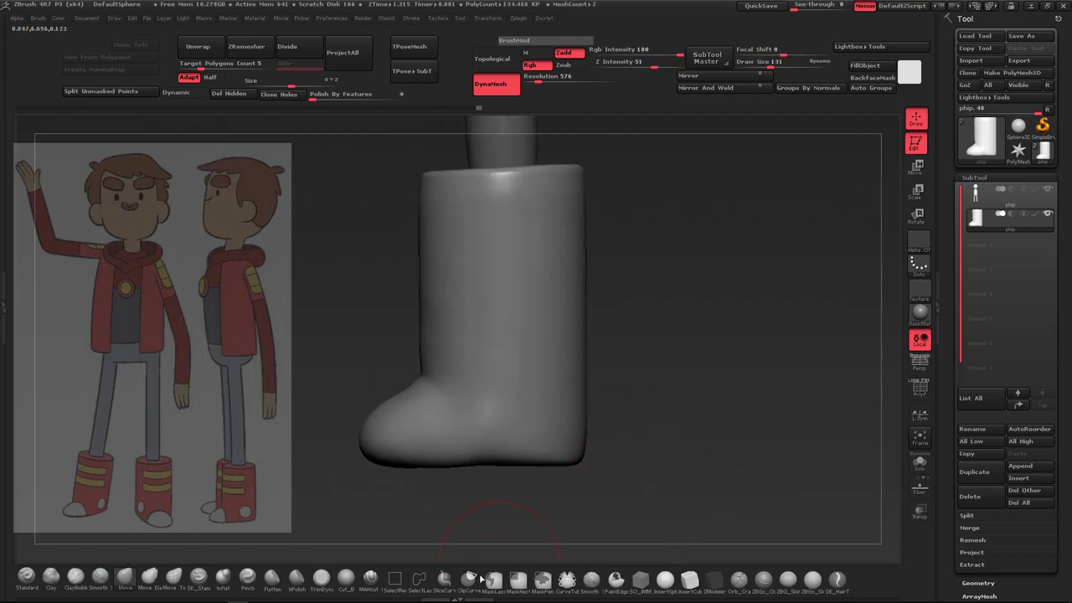
pyautogui.moveTo(306, 449)
pyautogui.mouseDown()
pyautogui.moveTo(696, 364)
pyautogui.moveTo(701, 431)
pyautogui.mouseUp()
# Slice the bottom of the boot flat into a sole and fit the legs in view
pyautogui.keyDown('ctrl'); pyautogui.keyDown('shift'); pyautogui.moveTo(631, 462); pyautogui.dragTo(321, 461); pyautogui.keyUp('shift'); pyautogui.keyUp('ctrl')
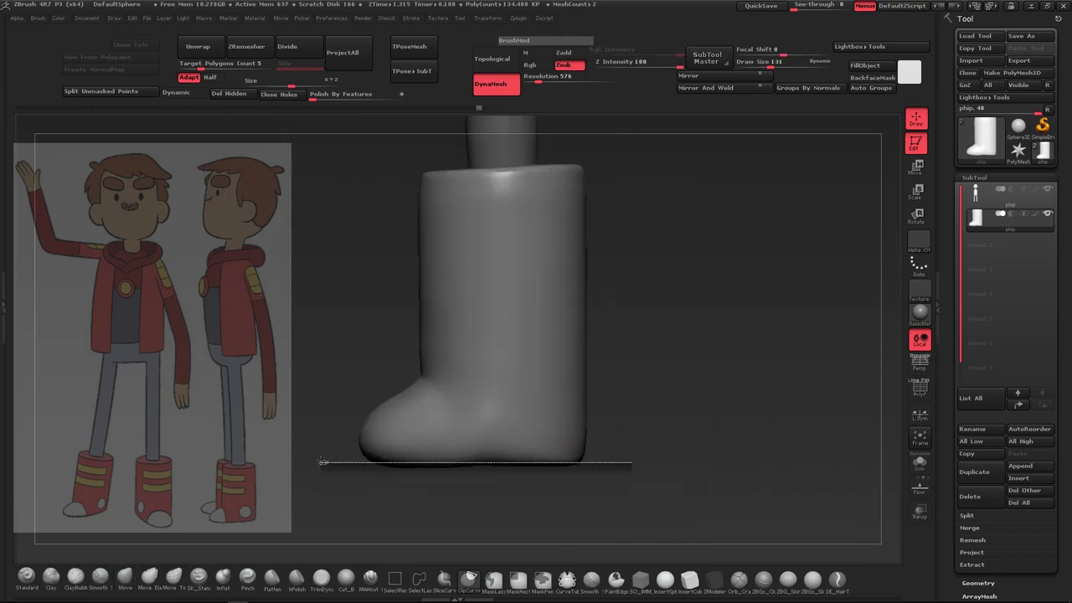
pyautogui.moveTo(634, 449)
pyautogui.keyDown('ctrl'); pyautogui.keyDown('shift'); pyautogui.mouseDown()
pyautogui.moveTo(320, 450)
pyautogui.moveTo(693, 375)
pyautogui.moveTo(559, 436)
pyautogui.moveTo(658, 177)
pyautogui.mouseUp(); pyautogui.keyUp('shift'); pyautogui.keyUp('ctrl')
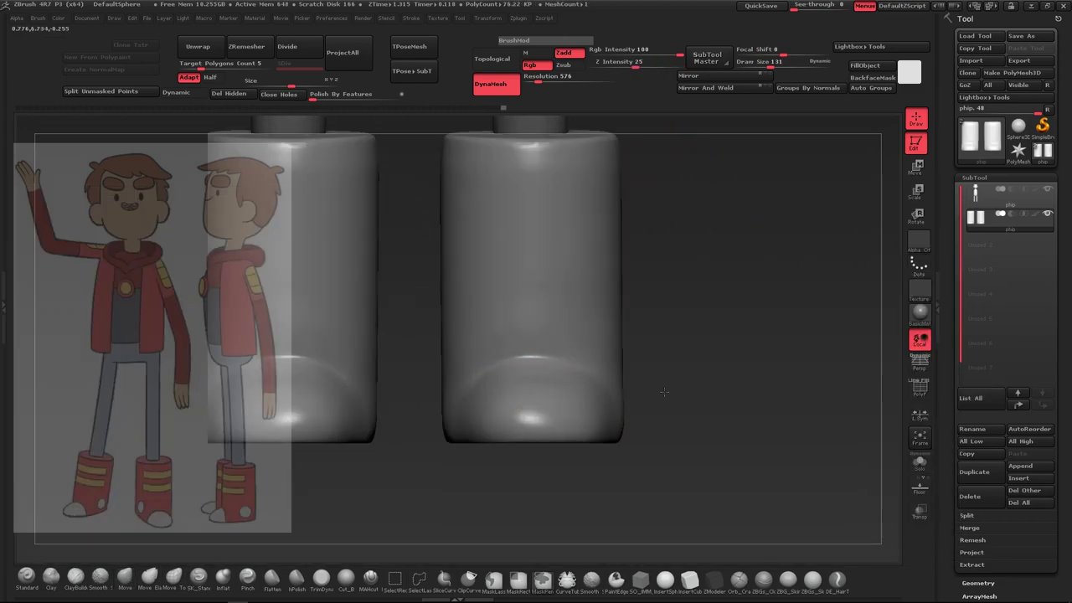
pyautogui.moveTo(790, 478)
pyautogui.mouseDown()
pyautogui.moveTo(502, 472)
pyautogui.moveTo(561, 369)
pyautogui.moveTo(402, 460)
pyautogui.moveTo(633, 529)
pyautogui.moveTo(509, 342)
pyautogui.moveTo(644, 373)
pyautogui.mouseUp()
pyautogui.press('f')
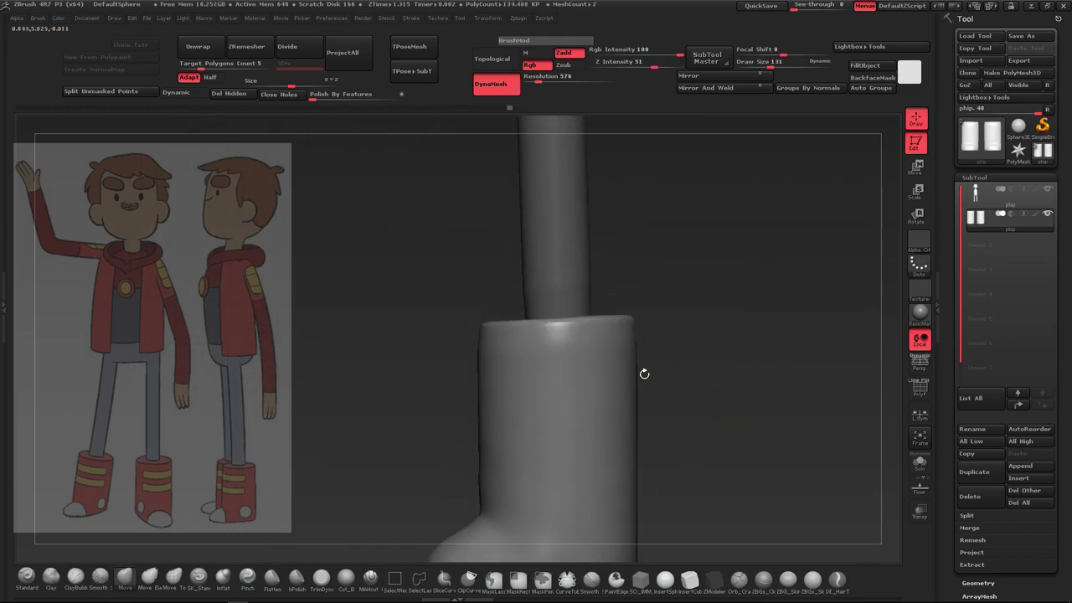
# Mask the lower boot and pull the boot top up with a Move transpose line
pyautogui.click(916, 167)
pyautogui.moveTo(559, 325); pyautogui.dragTo(559, 241)
pyautogui.keyDown('alt'); pyautogui.moveTo(753, 418); pyautogui.dragTo(729, 306); pyautogui.keyUp('alt')
pyautogui.moveTo(670, 516)
pyautogui.keyDown('ctrl'); pyautogui.mouseDown()
pyautogui.moveTo(356, 271)
pyautogui.moveTo(360, 351)
pyautogui.mouseUp(); pyautogui.keyUp('ctrl')
pyautogui.moveTo(524, 304); pyautogui.dragTo(524, 238)
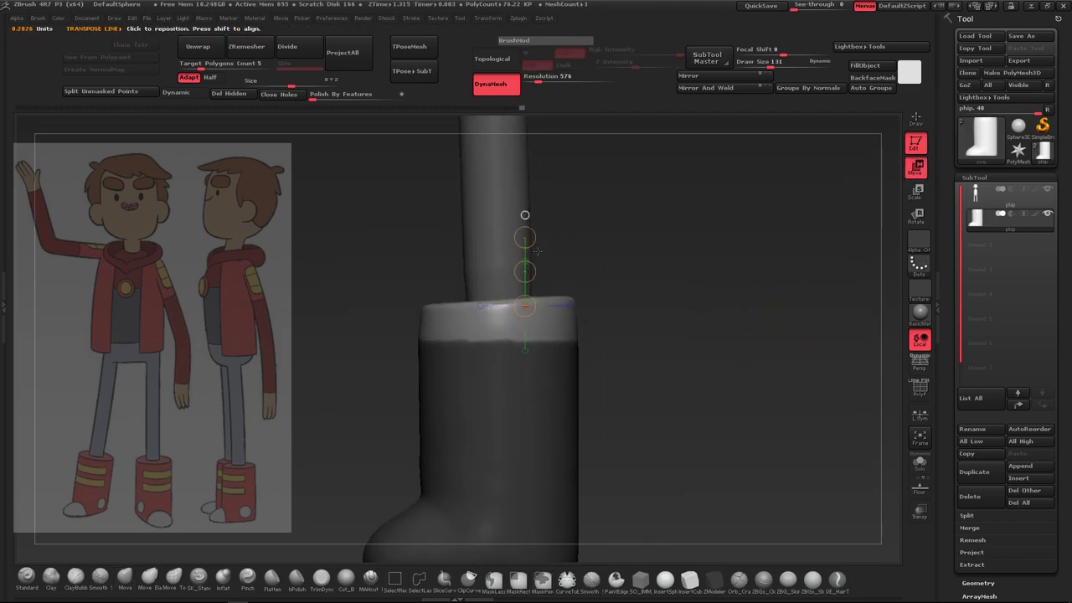
pyautogui.moveTo(549, 337); pyautogui.dragTo(549, 231)
pyautogui.keyDown('ctrl'); pyautogui.click(388, 463); pyautogui.keyUp('ctrl')
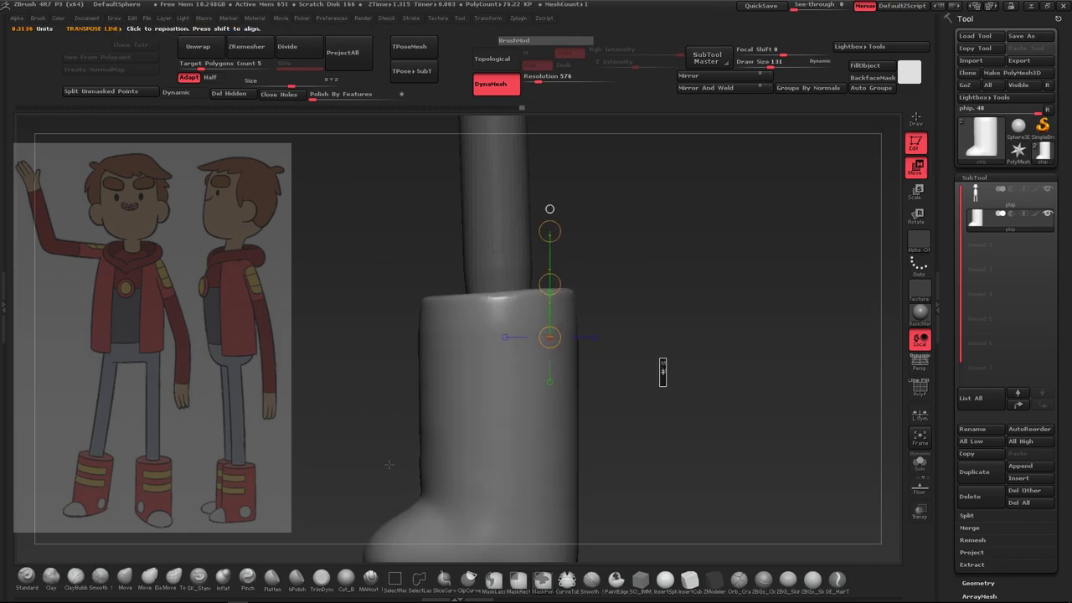
# Lower the DynaMesh resolution to 304 and remesh the boot
pyautogui.press('q')
pyautogui.moveTo(662, 371); pyautogui.dragTo(717, 314)
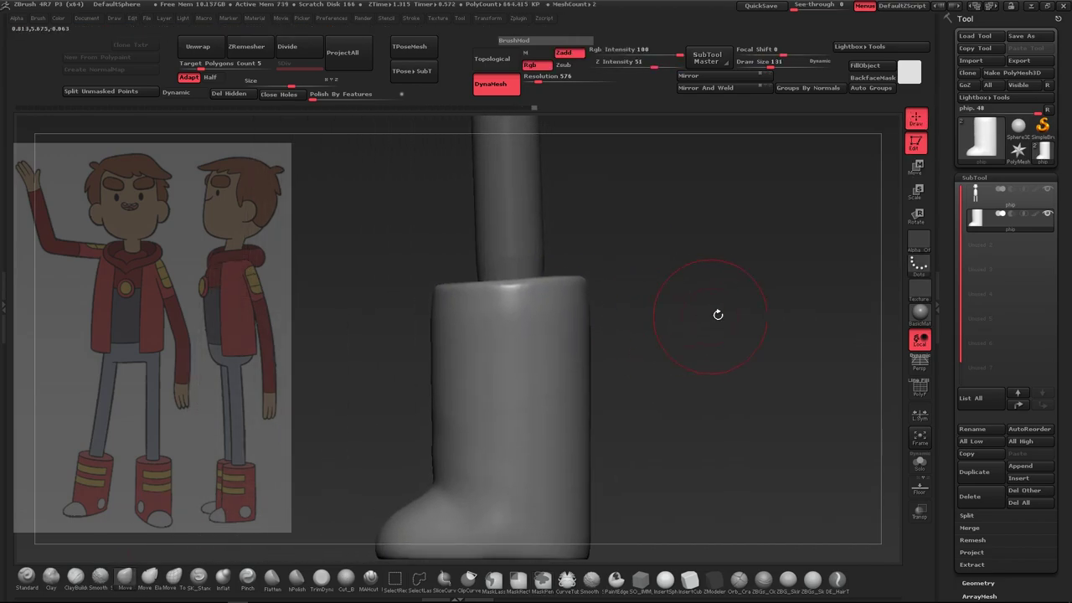
pyautogui.moveTo(549, 76); pyautogui.dragTo(536, 75)
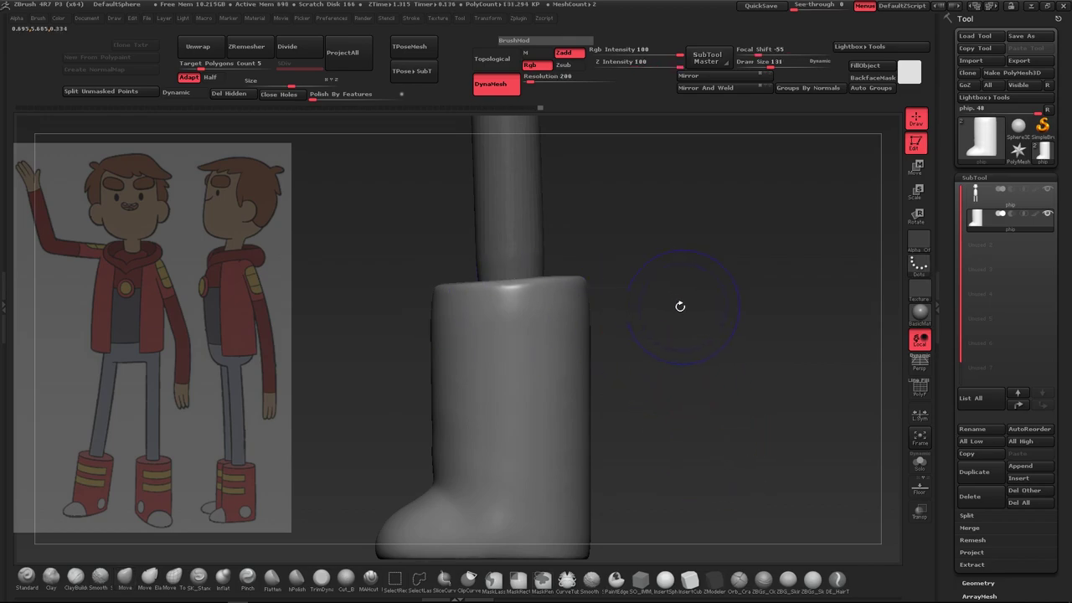
pyautogui.moveTo(681, 306)
pyautogui.mouseDown()
pyautogui.moveTo(437, 286)
pyautogui.moveTo(672, 310)
pyautogui.mouseUp()
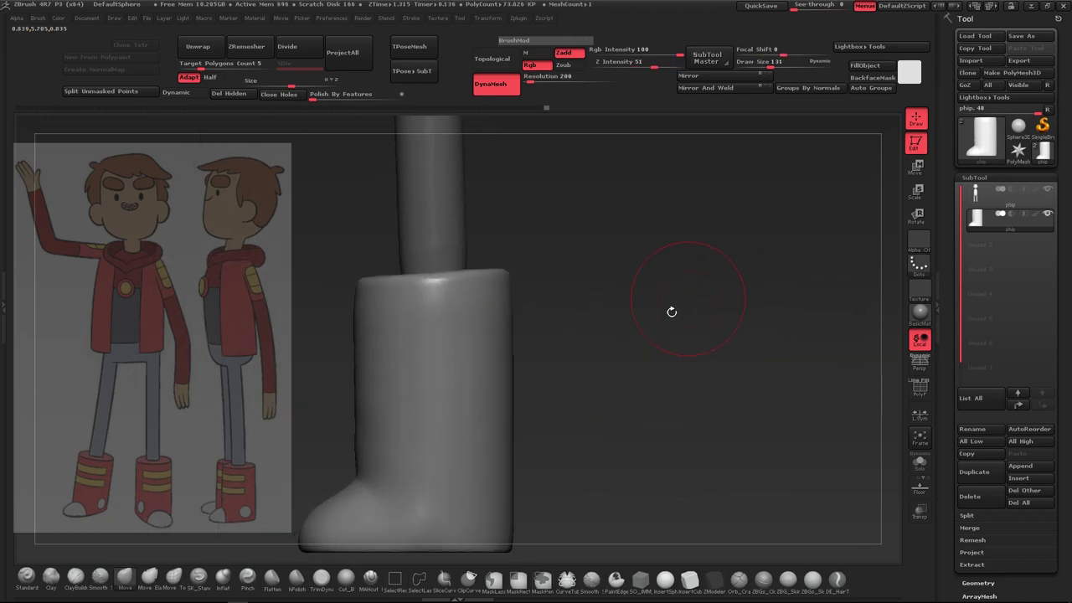
# Clip the boot top flat with ClipCurve and check both boots from several angles
pyautogui.click(469, 579)
pyautogui.keyDown('ctrl'); pyautogui.keyDown('shift'); pyautogui.moveTo(568, 291); pyautogui.dragTo(288, 283); pyautogui.keyUp('shift'); pyautogui.keyUp('ctrl')
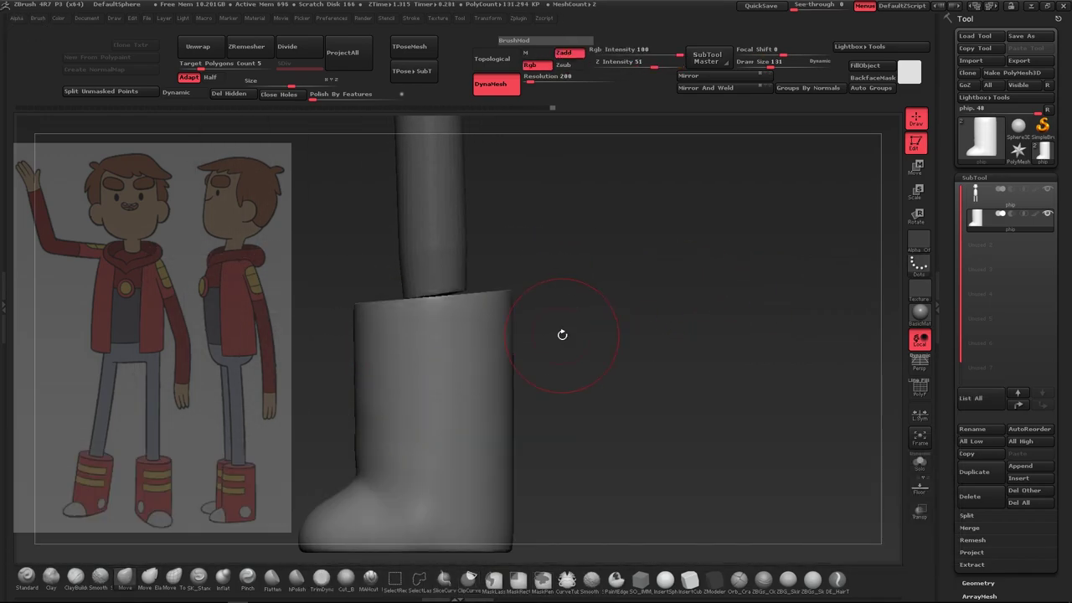
pyautogui.keyDown('ctrl'); pyautogui.keyDown('shift'); pyautogui.moveTo(350, 275); pyautogui.dragTo(548, 272); pyautogui.keyUp('shift'); pyautogui.keyUp('ctrl')
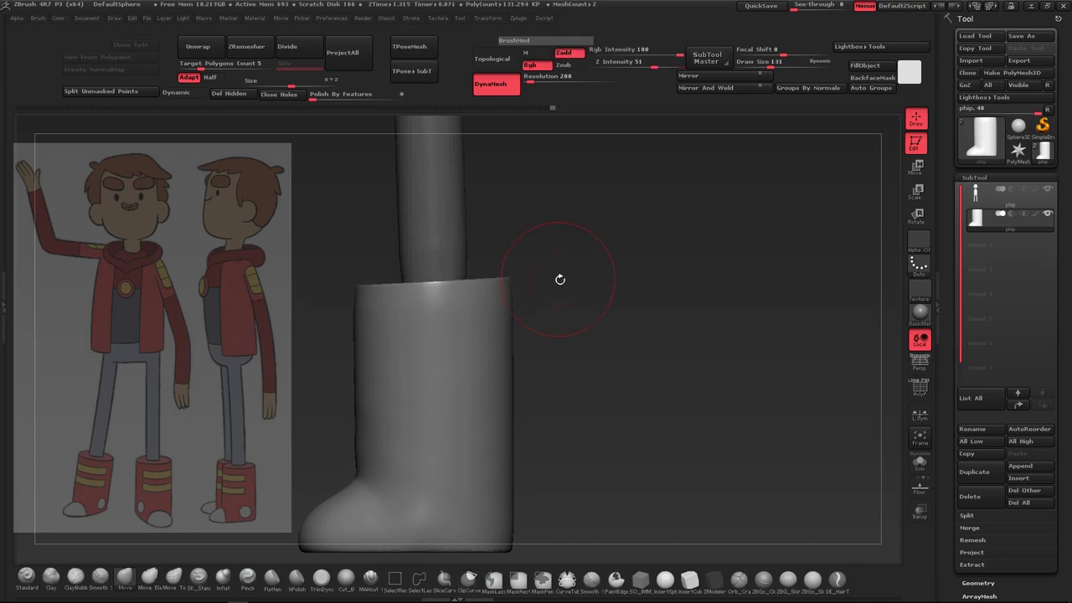
pyautogui.moveTo(572, 339)
pyautogui.mouseDown()
pyautogui.moveTo(629, 344)
pyautogui.moveTo(525, 286)
pyautogui.mouseUp()
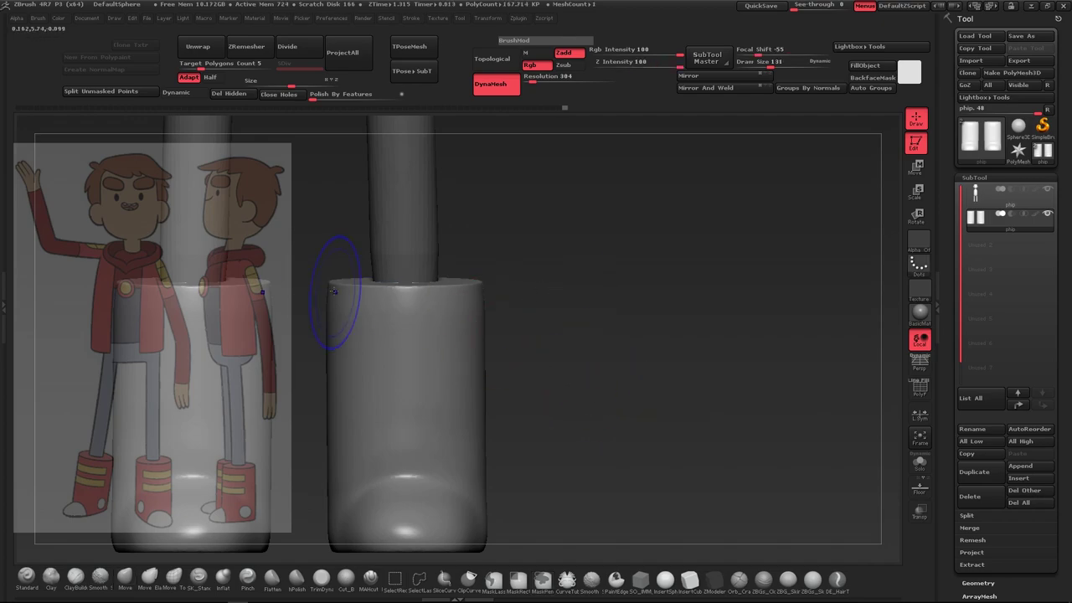
pyautogui.moveTo(335, 306)
pyautogui.mouseDown()
pyautogui.moveTo(442, 323)
pyautogui.moveTo(508, 305)
pyautogui.mouseUp()
pyautogui.moveTo(667, 311)
pyautogui.keyDown('shift'); pyautogui.mouseDown()
pyautogui.moveTo(482, 401)
pyautogui.moveTo(605, 346)
pyautogui.moveTo(563, 370)
pyautogui.moveTo(655, 400)
pyautogui.mouseUp(); pyautogui.keyUp('shift')
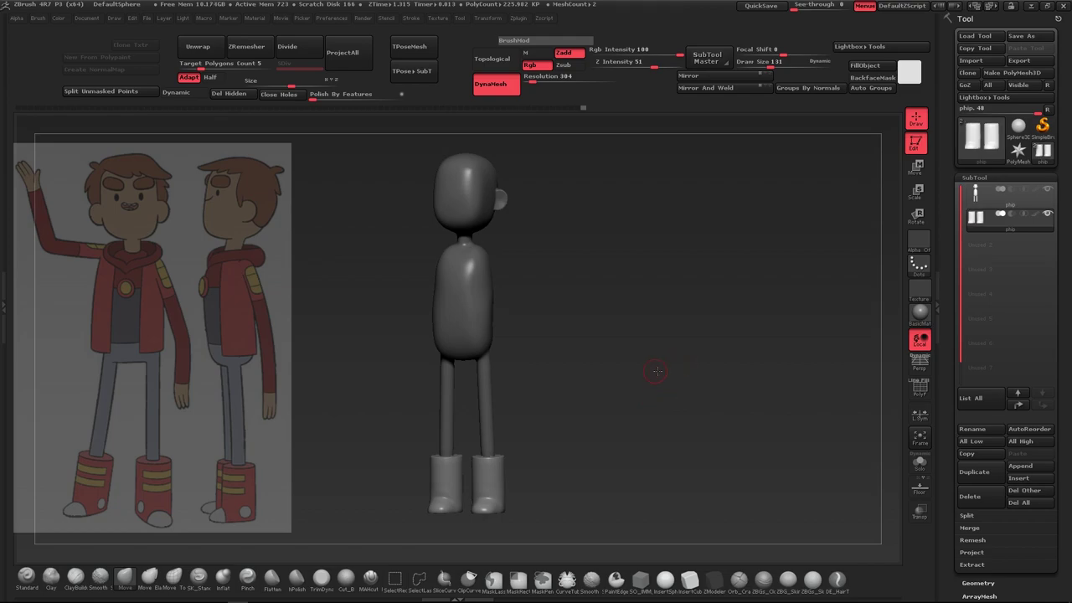
# Turn the figure to three-quarter view and capture a screenshot of it beside the reference
pyautogui.moveTo(556, 313); pyautogui.dragTo(478, 276)
pyautogui.moveTo(491, 232); pyautogui.dragTo(641, 314)
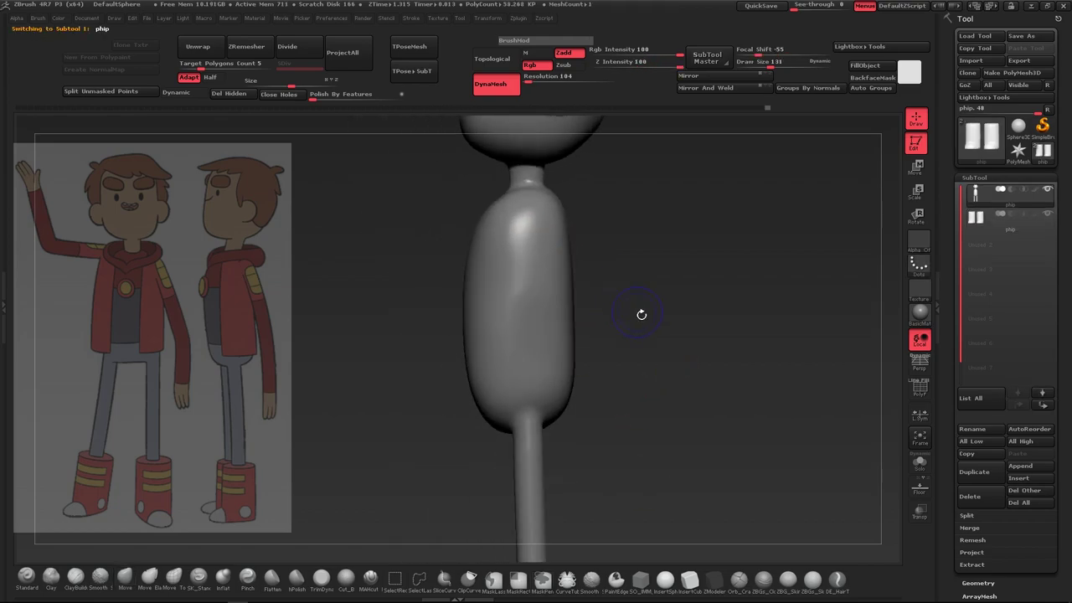
pyautogui.moveTo(670, 260); pyautogui.dragTo(641, 335)
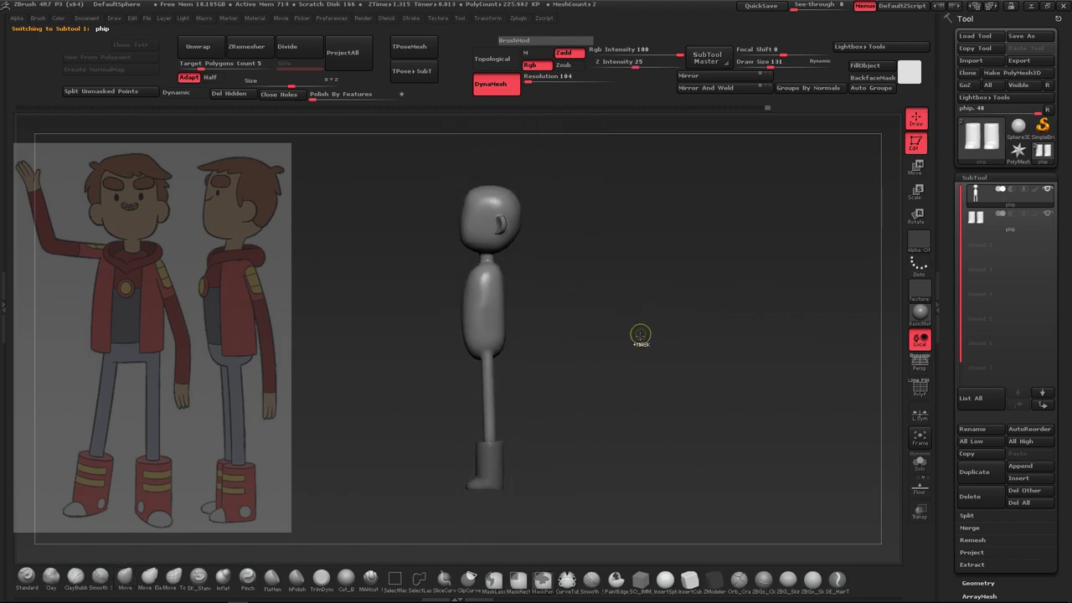
pyautogui.moveTo(655, 375); pyautogui.dragTo(682, 378)
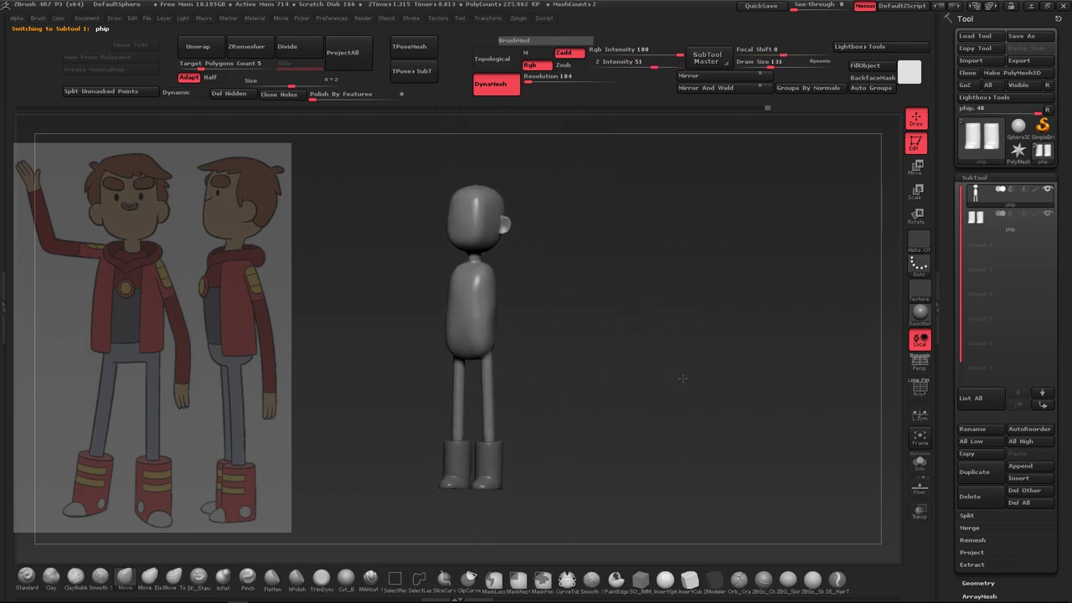
pyautogui.press('Print')
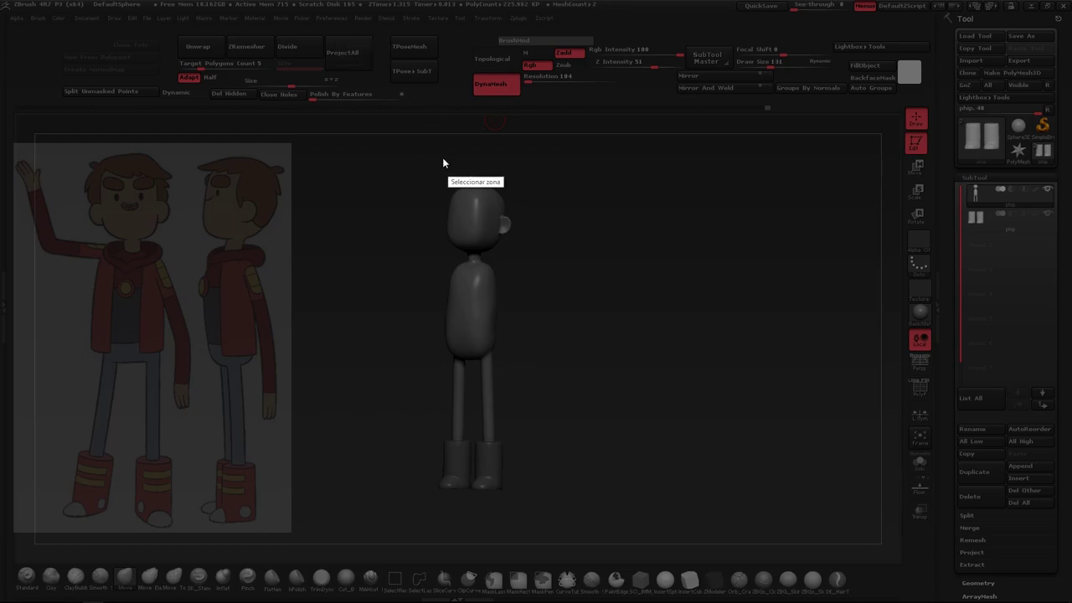
pyautogui.moveTo(346, 143); pyautogui.dragTo(593, 526)
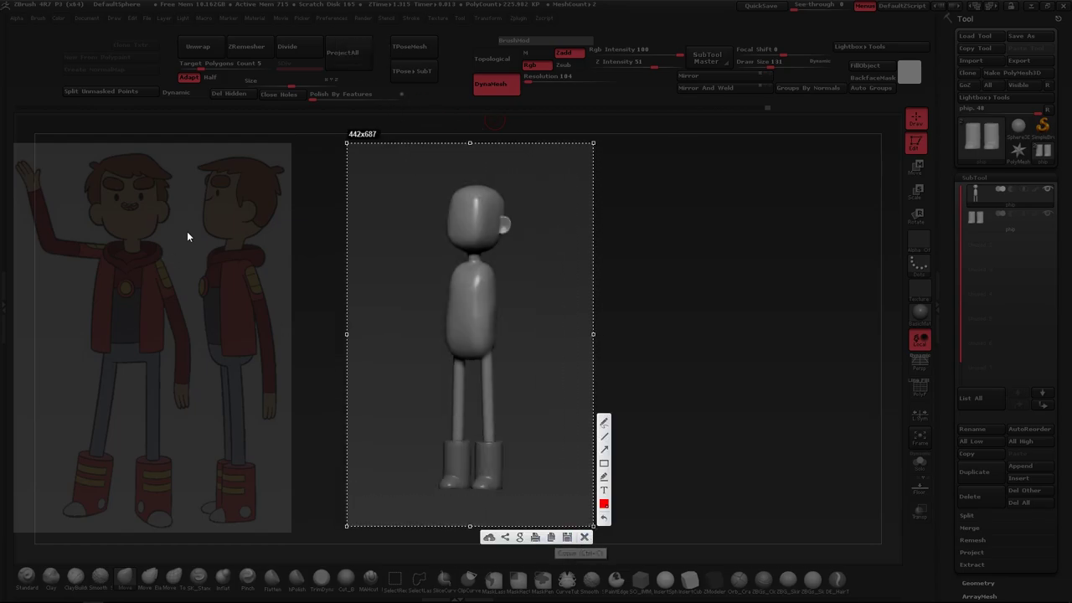
pyautogui.moveTo(7, 130)
pyautogui.mouseDown()
pyautogui.moveTo(678, 599)
pyautogui.moveTo(670, 540)
pyautogui.mouseUp()
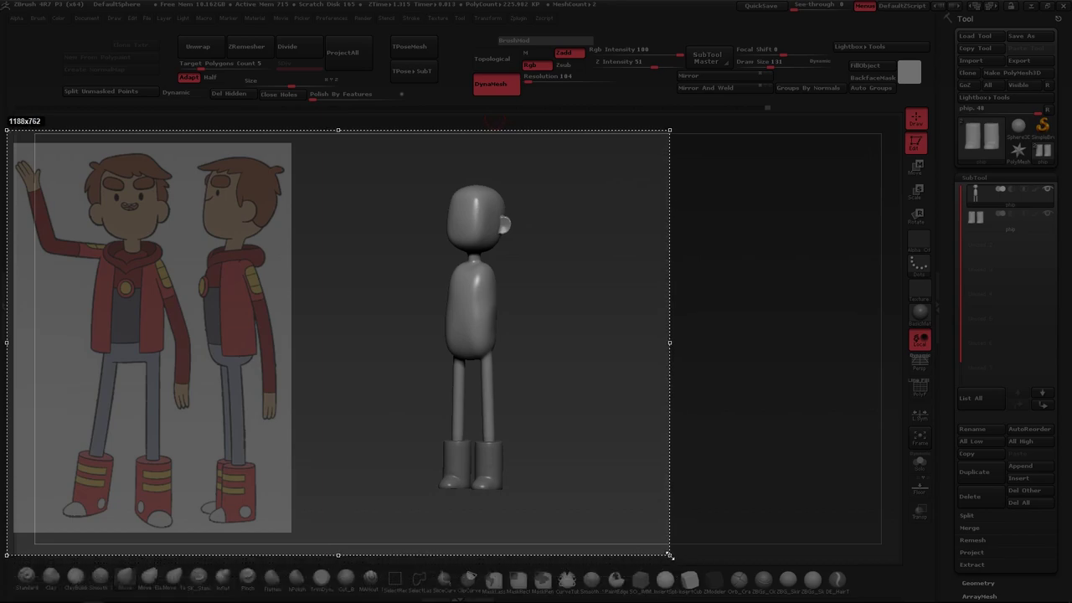
pyautogui.hotkey('ctrl', 'c')
# Insert mirrored cylinder arm stubs onto both shoulders with an Insert Mesh brush
pyautogui.keyDown('alt'); pyautogui.moveTo(558, 311); pyautogui.dragTo(591, 359); pyautogui.keyUp('alt')
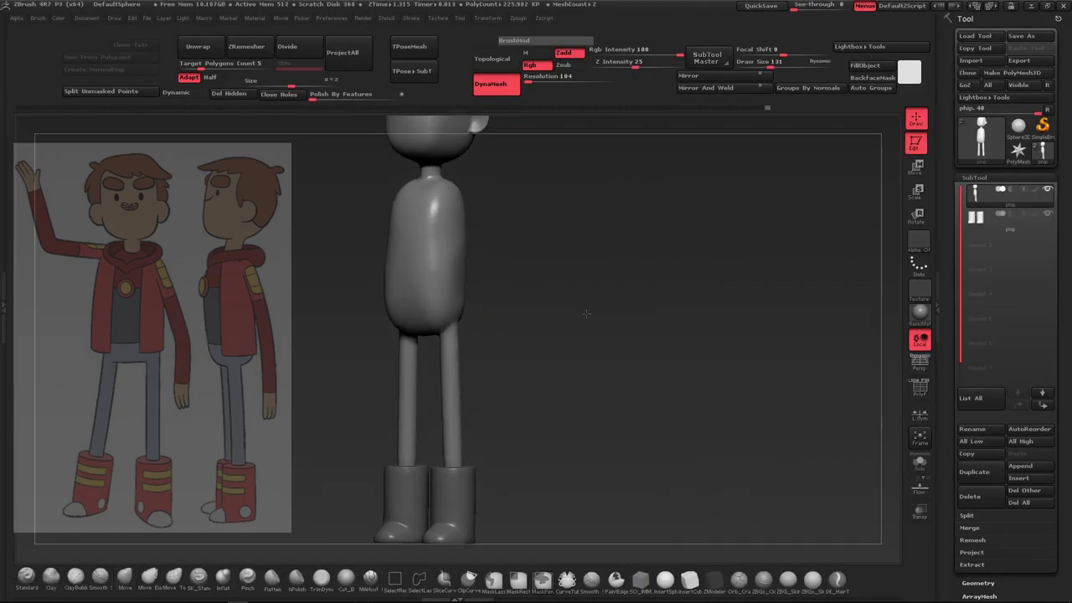
pyautogui.press('b')
pyautogui.click(491, 428)
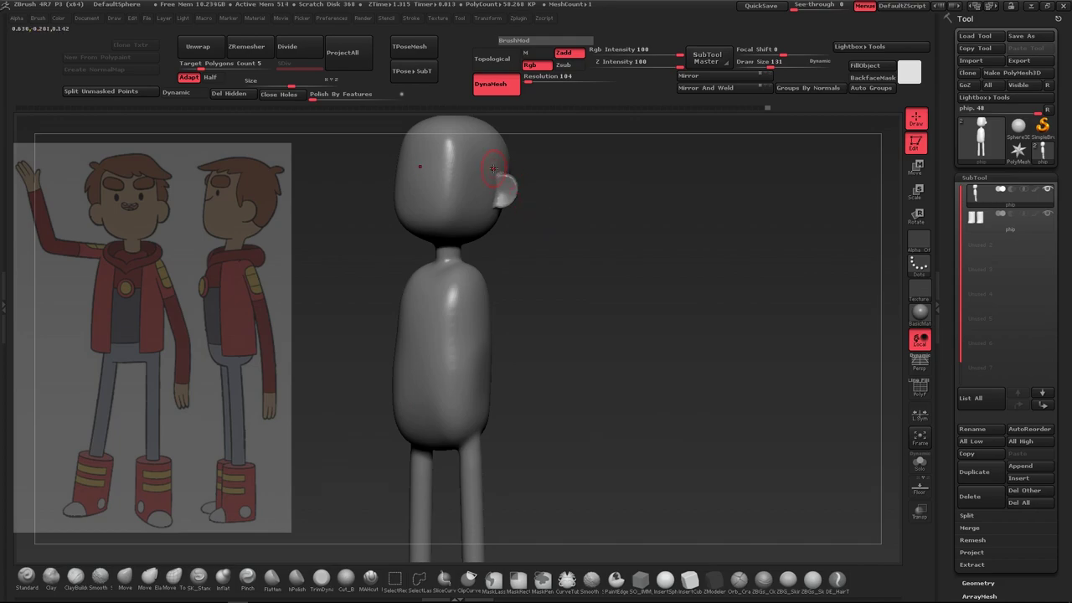
pyautogui.moveTo(536, 193); pyautogui.dragTo(511, 251)
pyautogui.moveTo(477, 283); pyautogui.dragTo(633, 304)
# In front view, rotate both arms down and outward at the shoulders
pyautogui.press('w')
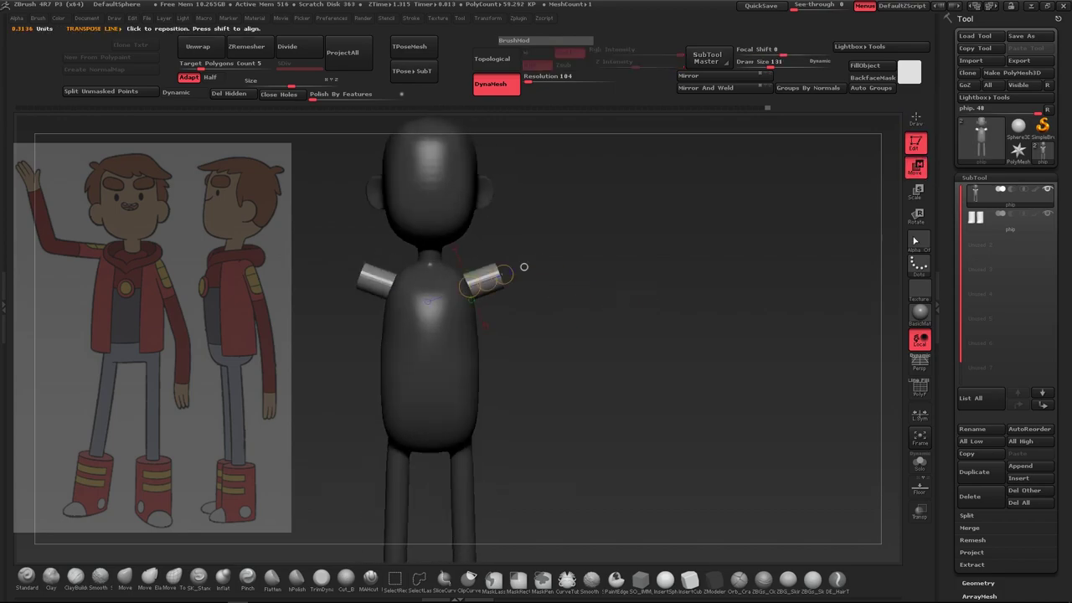
pyautogui.press('r')
pyautogui.moveTo(526, 278); pyautogui.dragTo(524, 326)
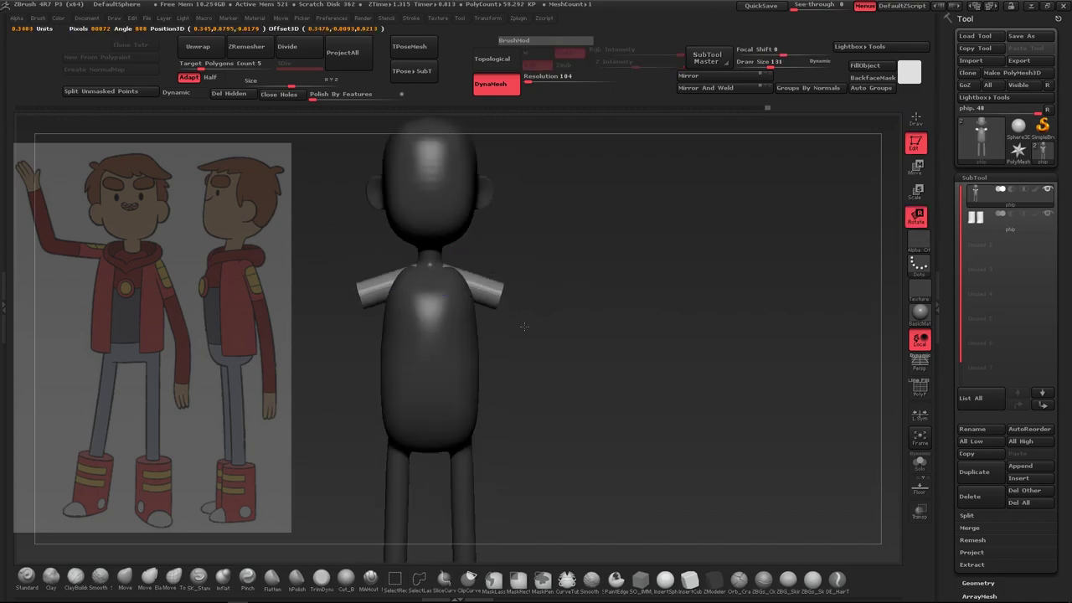
pyautogui.moveTo(531, 285); pyautogui.dragTo(512, 305)
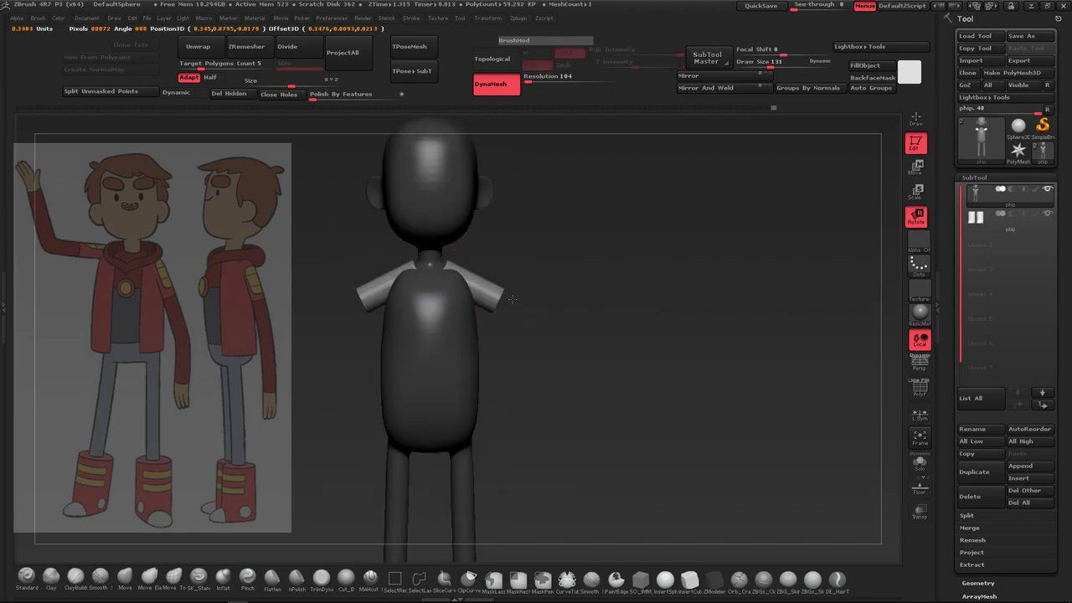
pyautogui.click(915, 166)
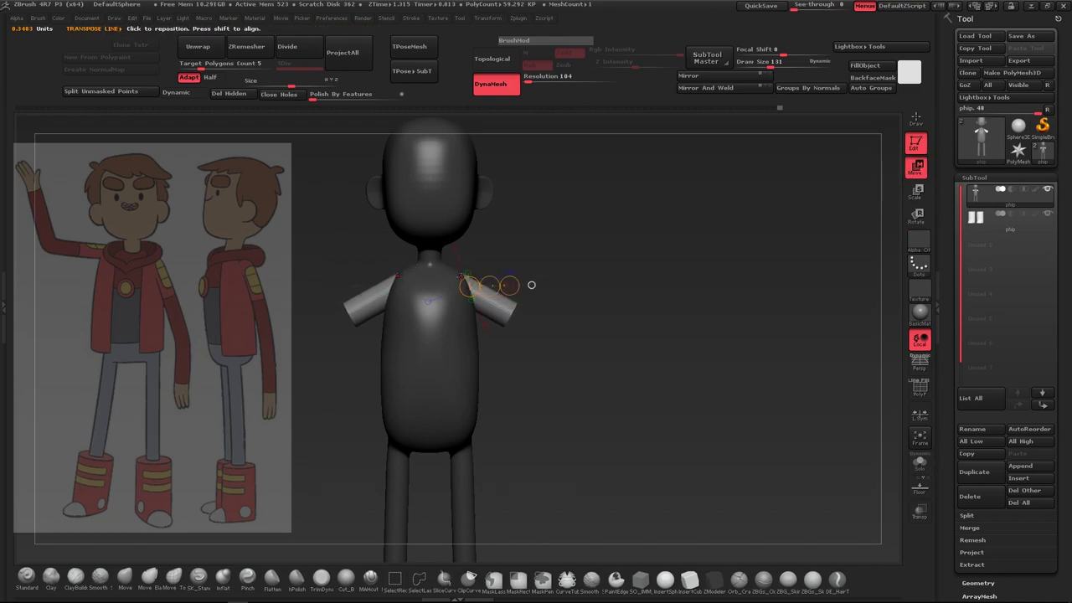
pyautogui.moveTo(531, 285)
pyautogui.mouseDown()
pyautogui.moveTo(550, 321)
pyautogui.moveTo(531, 321)
pyautogui.moveTo(638, 391)
pyautogui.mouseUp()
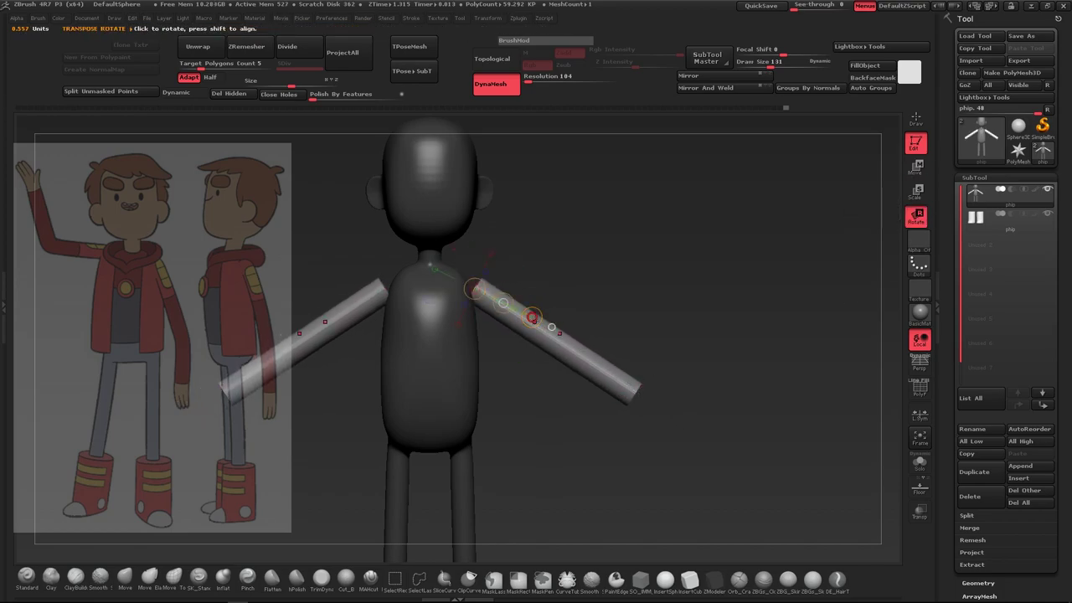
# Reset the action line along the arm and swing both arms into a diagonal pose
pyautogui.moveTo(532, 317)
pyautogui.mouseDown()
pyautogui.moveTo(502, 376)
pyautogui.moveTo(474, 319)
pyautogui.moveTo(447, 334)
pyautogui.moveTo(447, 314)
pyautogui.moveTo(437, 350)
pyautogui.mouseUp()
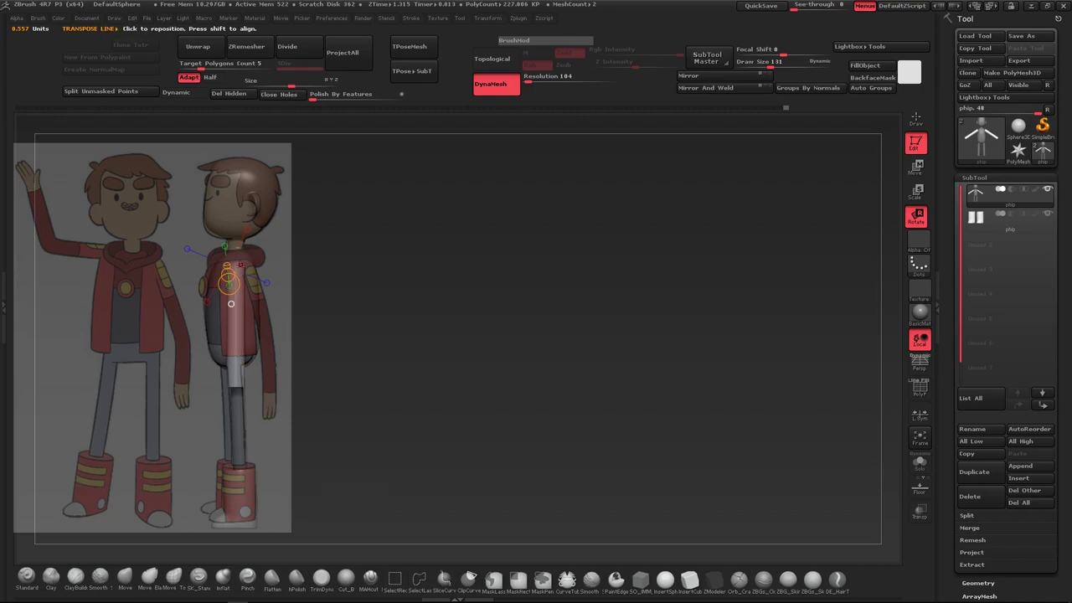
pyautogui.moveTo(238, 267); pyautogui.dragTo(234, 378)
pyautogui.press('w')
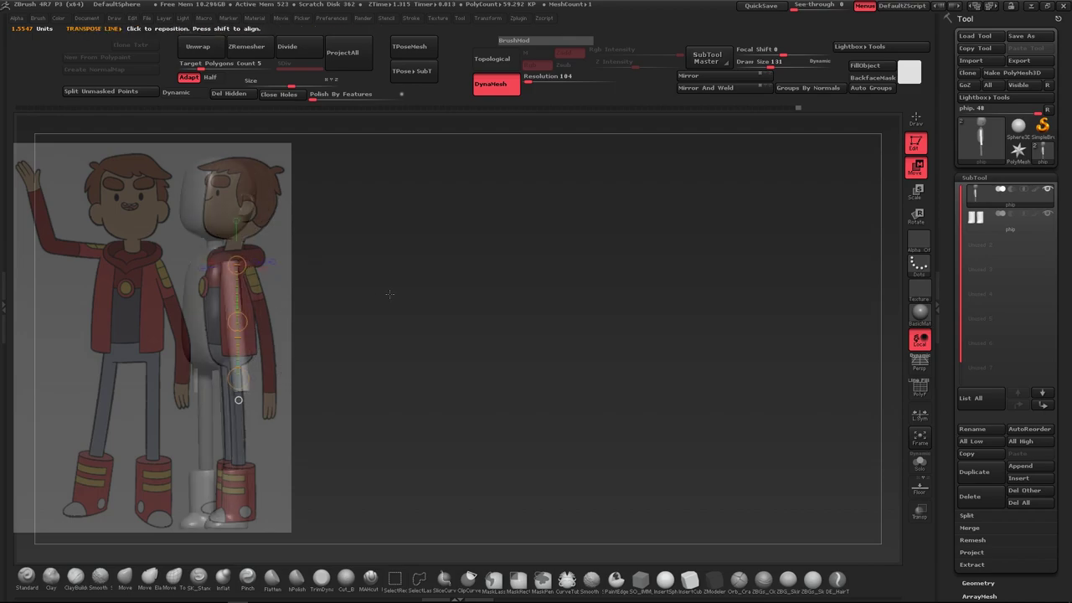
pyautogui.press('f')
pyautogui.click(918, 216)
pyautogui.moveTo(519, 193); pyautogui.dragTo(530, 450)
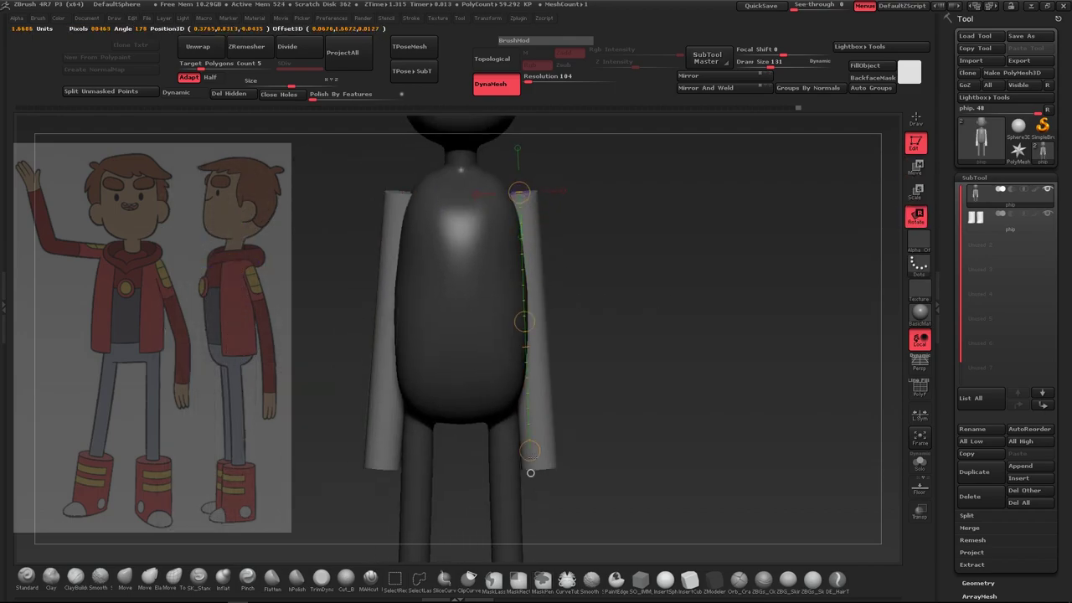
pyautogui.moveTo(610, 493); pyautogui.dragTo(720, 402)
pyautogui.moveTo(392, 251); pyautogui.dragTo(307, 529)
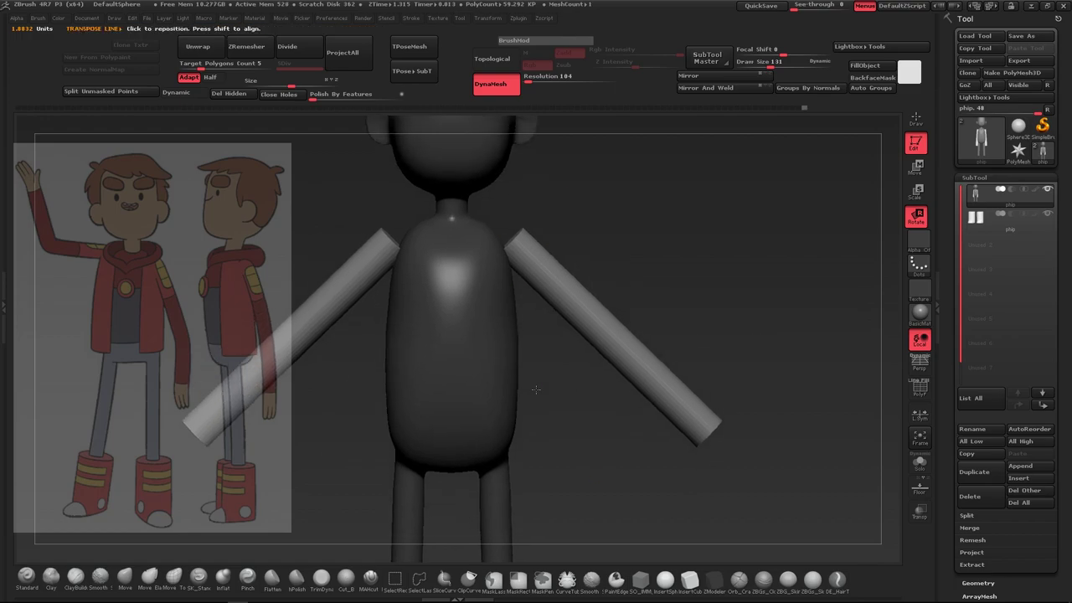
pyautogui.moveTo(717, 335); pyautogui.dragTo(720, 327)
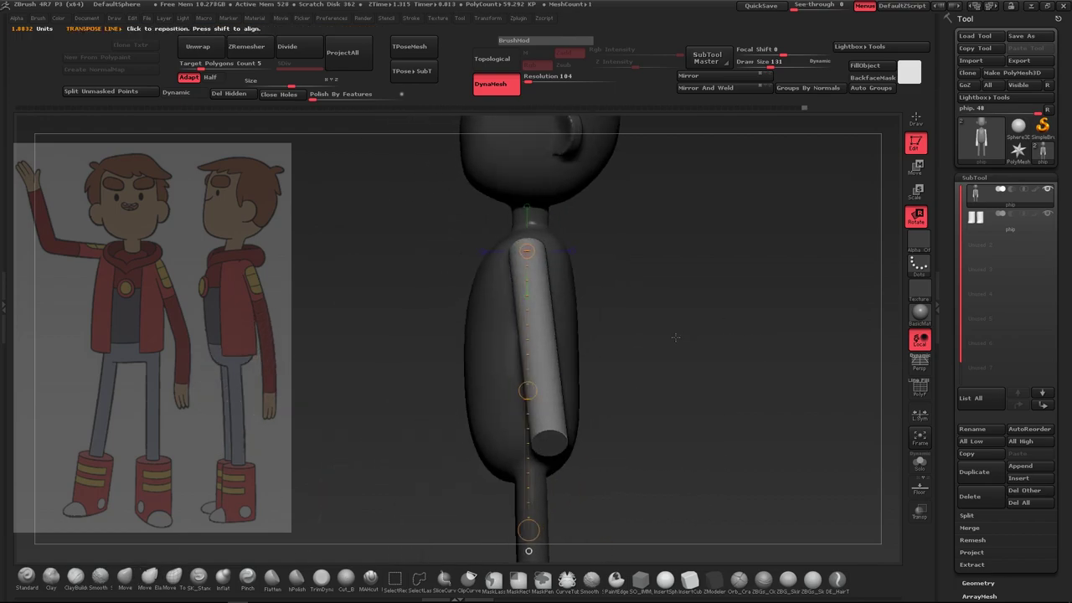
pyautogui.click(986, 177)
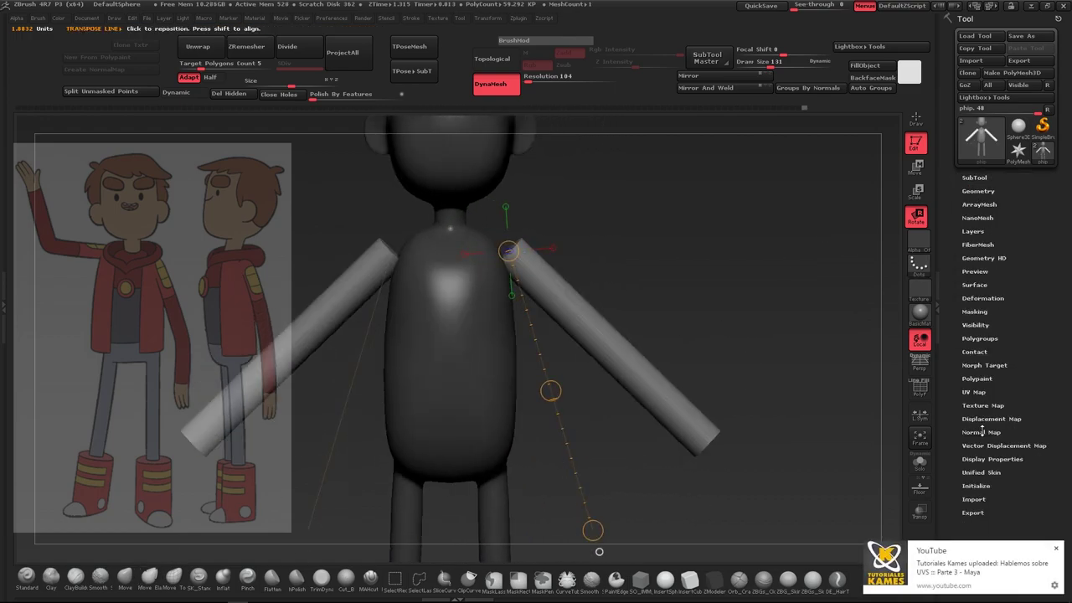
# Show Tool > Deformation settings and undo the last three arm changes
pyautogui.click(980, 300)
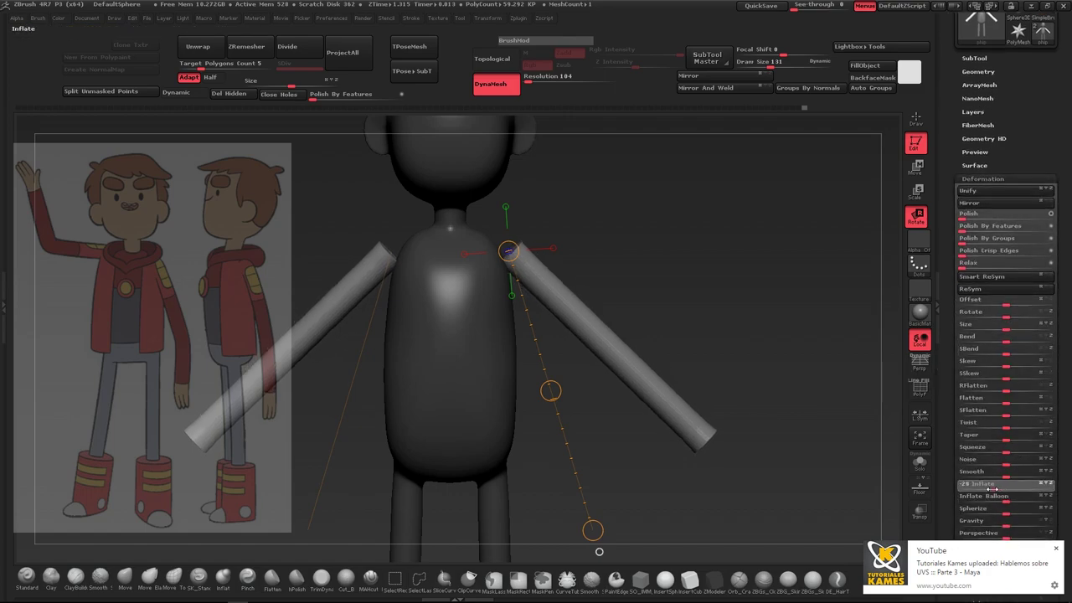
pyautogui.moveTo(754, 335); pyautogui.dragTo(552, 326)
pyautogui.hotkey('ctrl', 'z')
pyautogui.hotkey('ctrl', 'z')
pyautogui.hotkey('ctrl', 'z')
pyautogui.hotkey('ctrl', 'z')
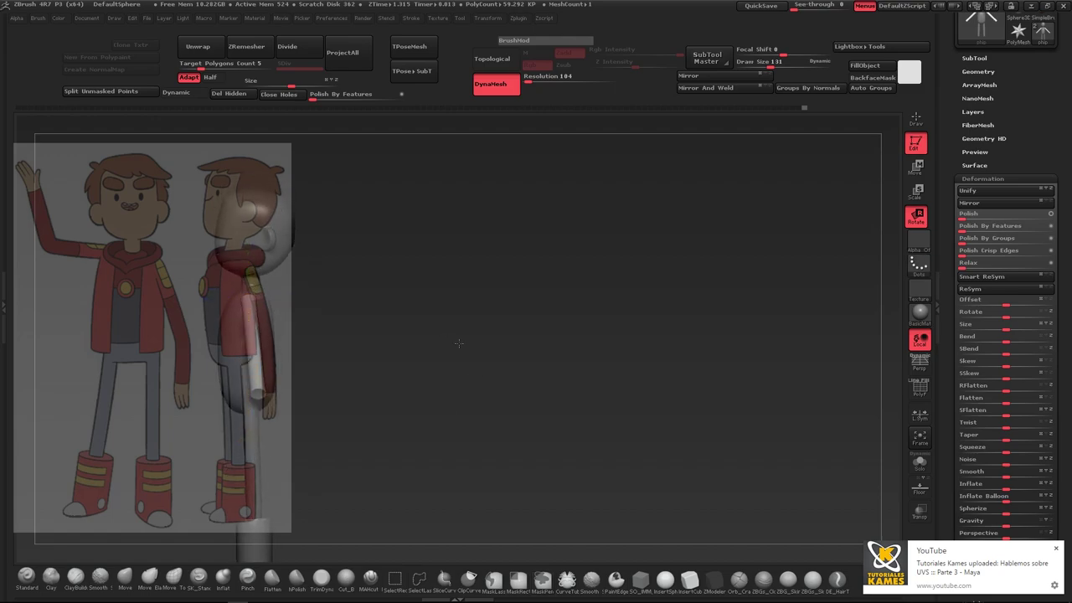
pyautogui.hotkey('ctrl', 'z')
pyautogui.hotkey('ctrl', 'z')
pyautogui.hotkey('ctrl', 'z')
pyautogui.hotkey('ctrl', 'z')
pyautogui.hotkey('ctrl', 'z')
pyautogui.hotkey('ctrl', 'z')
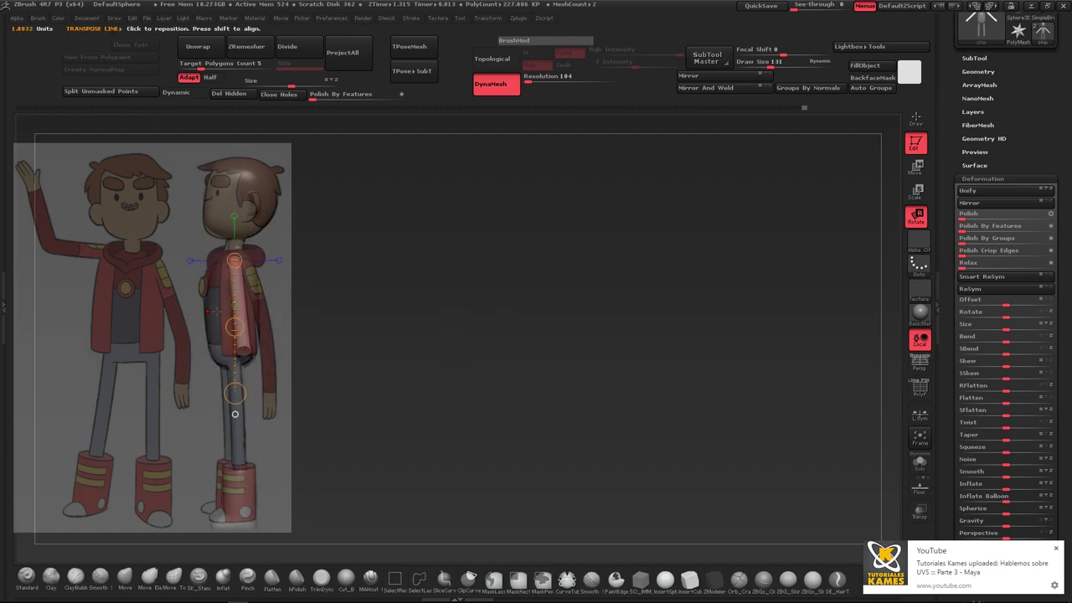
pyautogui.hotkey('ctrl', 'z')
pyautogui.hotkey('ctrl', 'z')
pyautogui.hotkey('ctrl', 'z')
pyautogui.hotkey('ctrl', 'z')
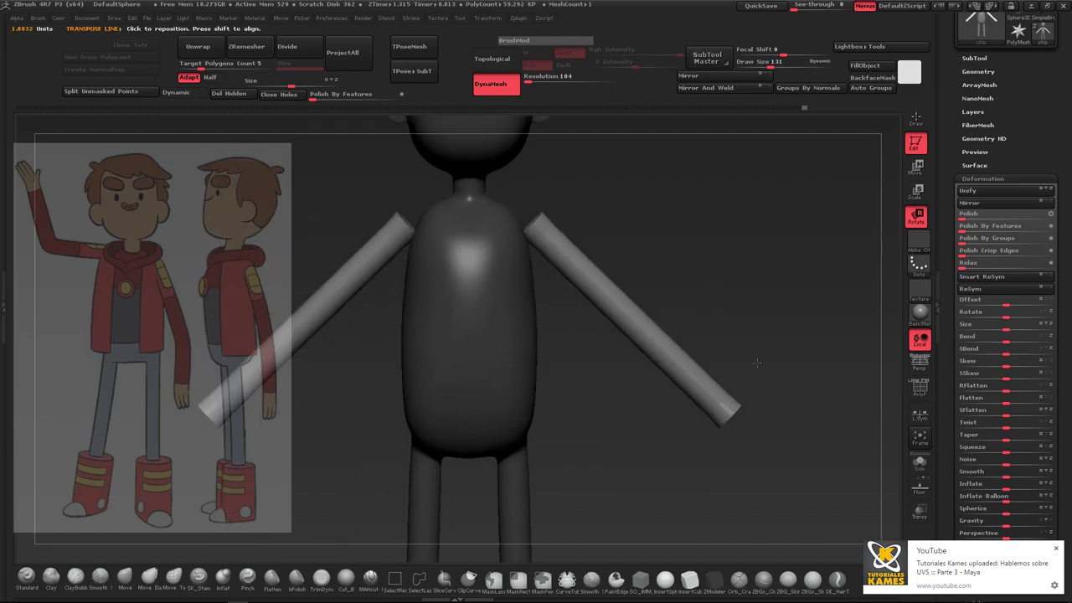
# Return to Draw mode and select the Move brush, checking the figure from below
pyautogui.press('q')
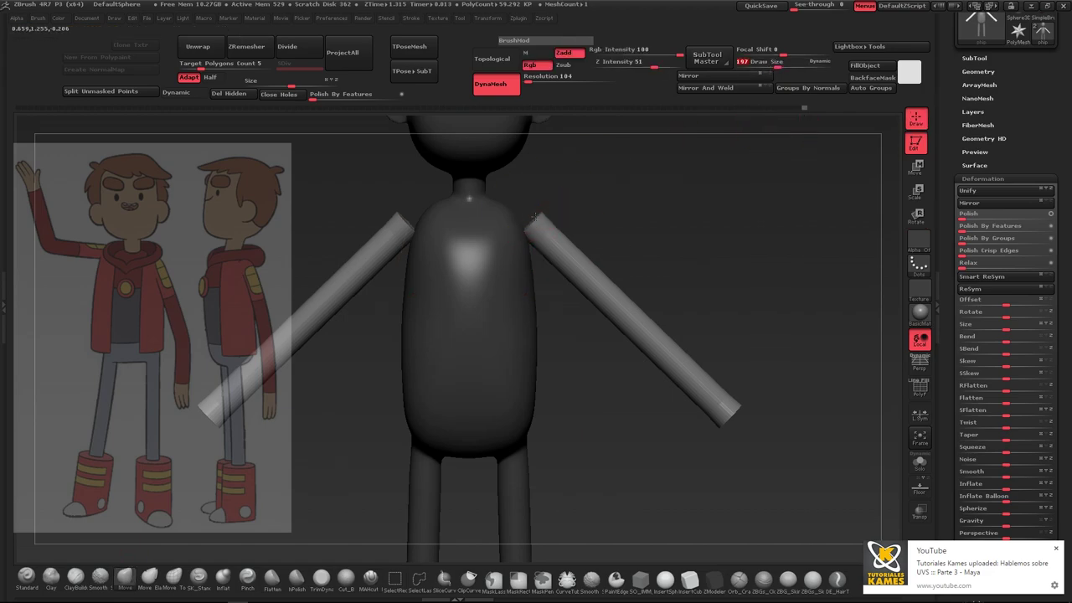
pyautogui.moveTo(621, 208); pyautogui.dragTo(569, 209)
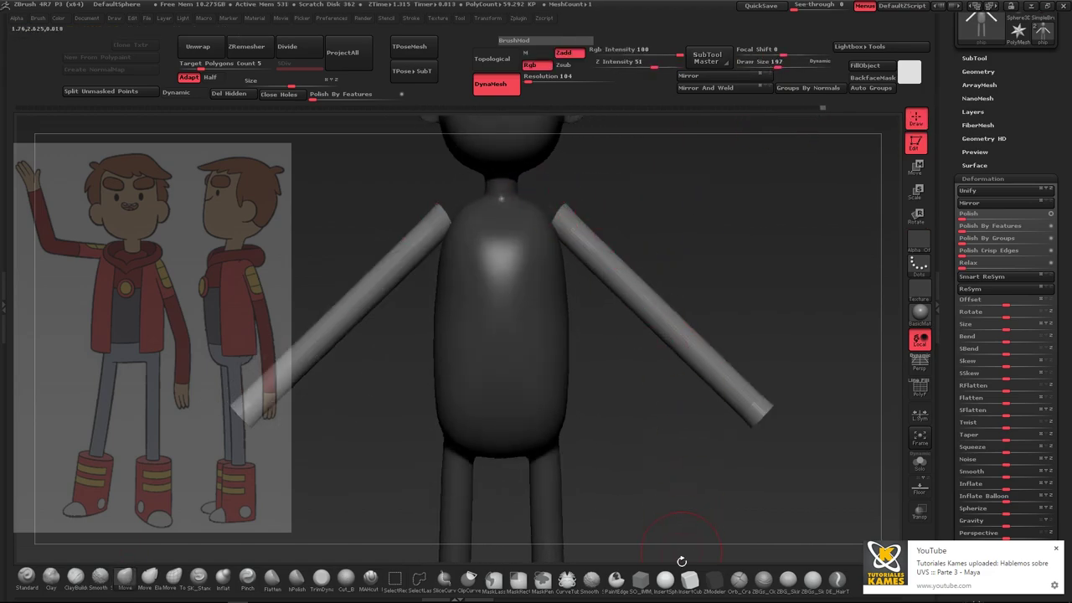
pyautogui.moveTo(648, 204)
pyautogui.mouseDown()
pyautogui.moveTo(558, 200)
pyautogui.moveTo(679, 271)
pyautogui.moveTo(695, 258)
pyautogui.moveTo(644, 272)
pyautogui.mouseUp()
pyautogui.click(125, 577)
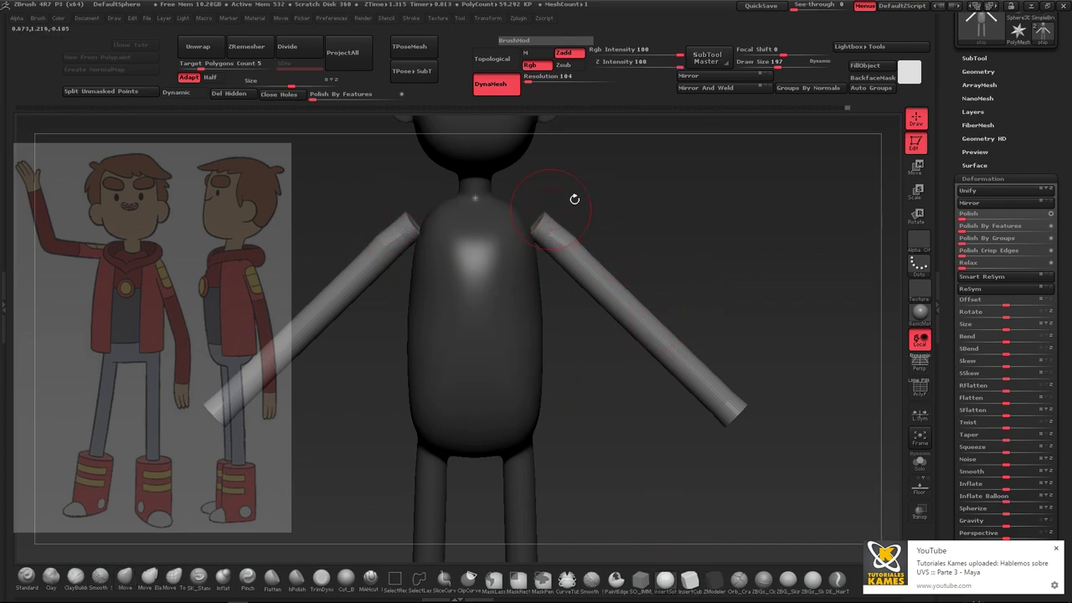
# Undo the last shape change, then DynaMesh the arms into the torso to blend the shoulders
pyautogui.hotkey('ctrl', 'z')
pyautogui.hotkey('ctrl', 'z')
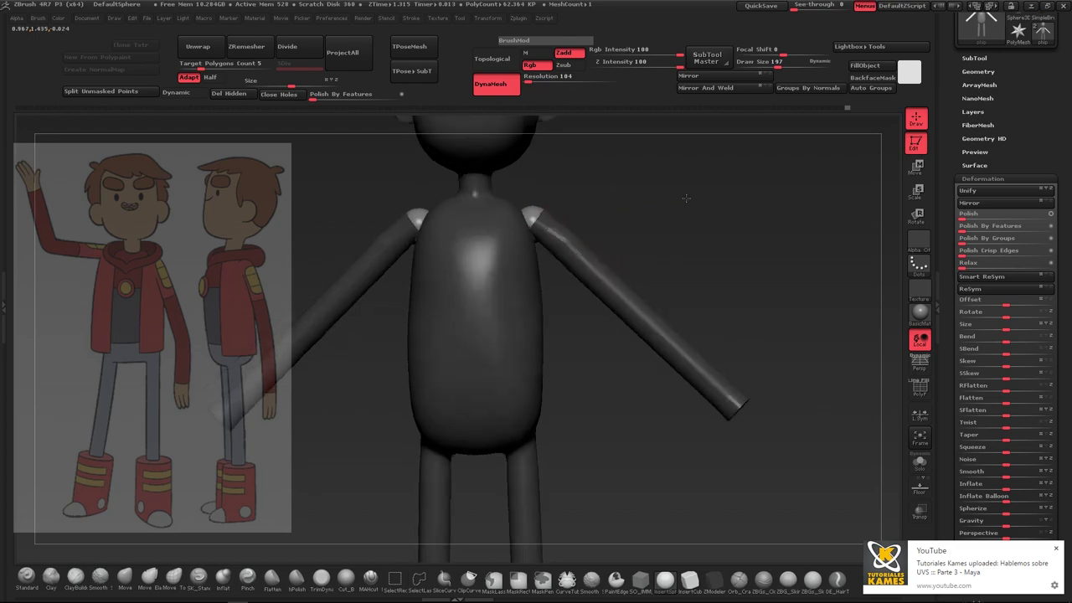
pyautogui.moveTo(179, 547); pyautogui.dragTo(690, 324)
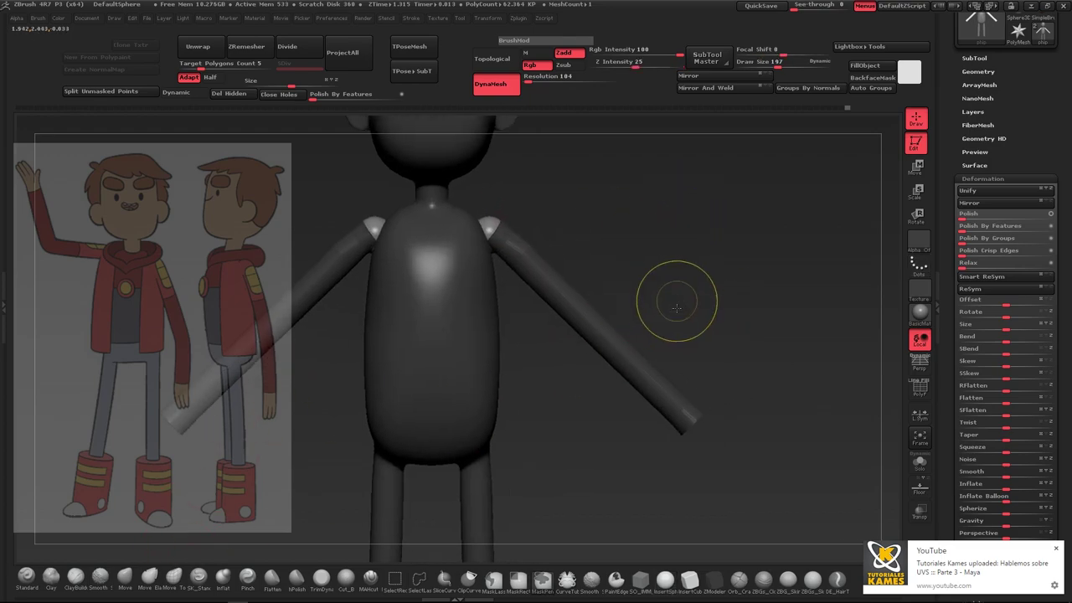
pyautogui.hotkey('ctrl', 'z')
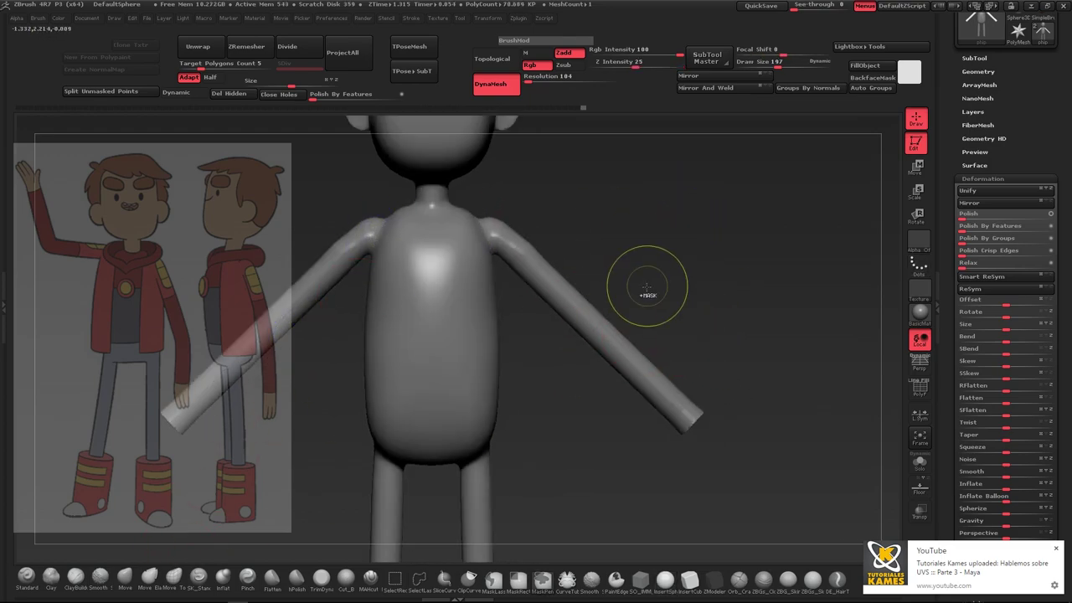
pyautogui.hotkey('ctrl', 'z')
pyautogui.hotkey('ctrl', 'z')
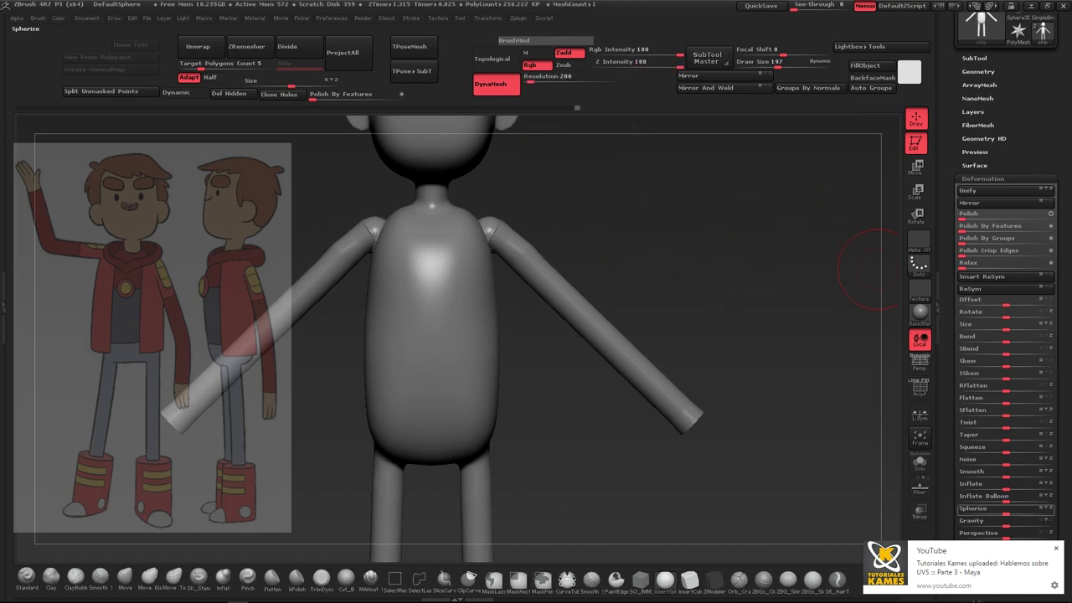
# Dismiss the pop-up notification and save the tool to disk
pyautogui.click(1055, 549)
pyautogui.scroll(3, 1004, 192)
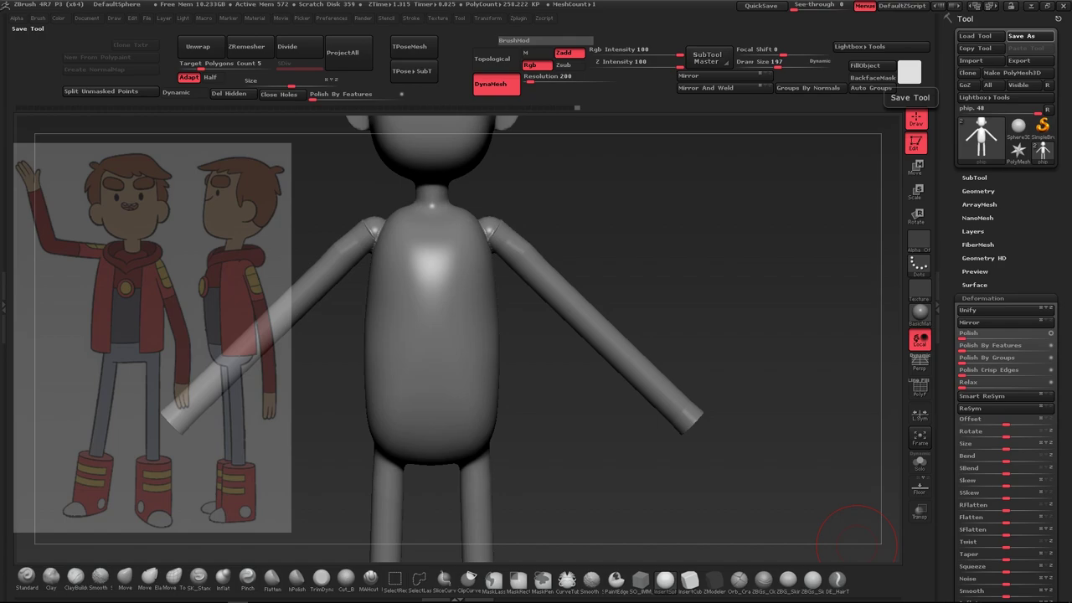
pyautogui.click(1028, 36)
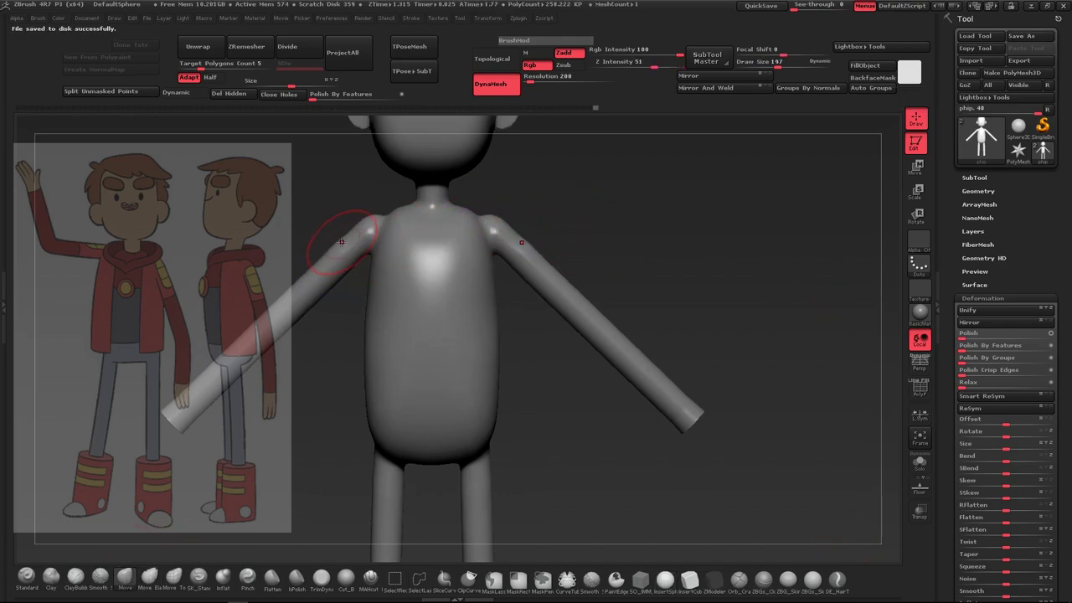
pyautogui.click(226, 586)
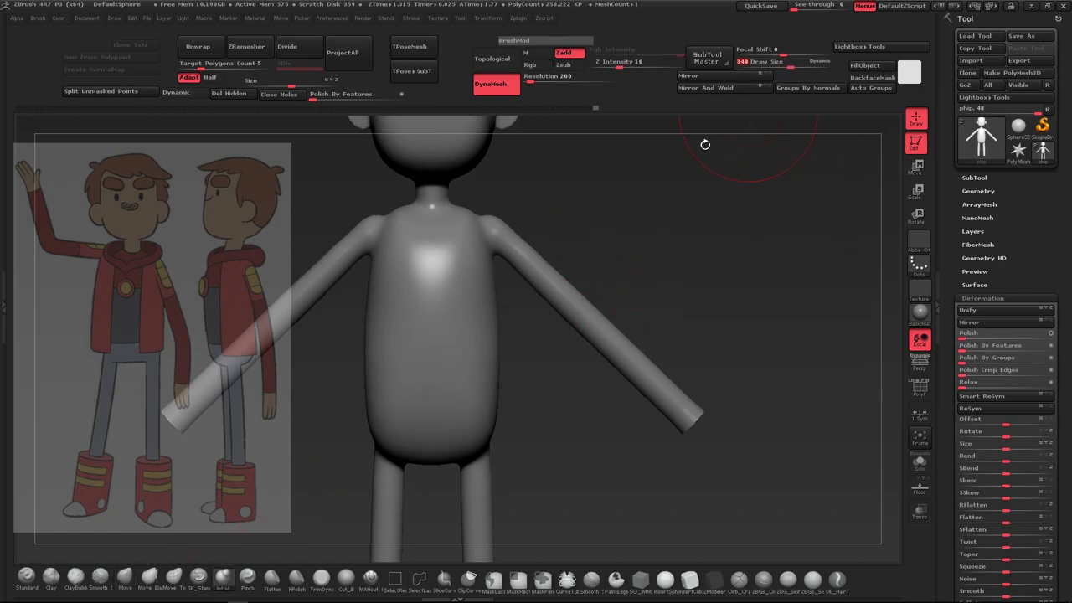
pyautogui.press('shift')
pyautogui.keyDown('shift'); pyautogui.moveTo(691, 250); pyautogui.dragTo(600, 328); pyautogui.keyUp('shift')
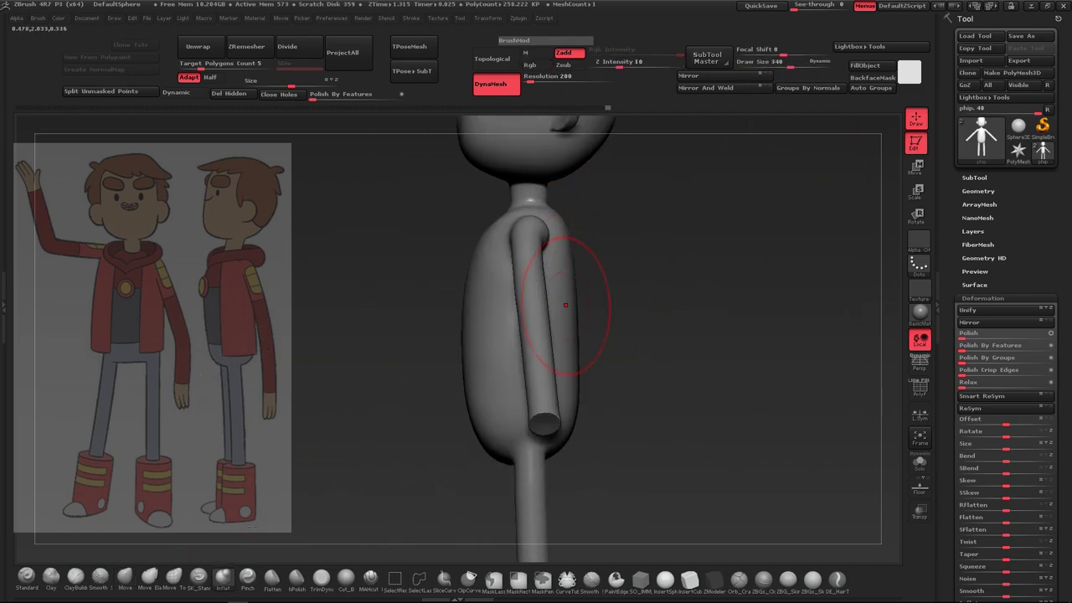
pyautogui.moveTo(646, 215); pyautogui.dragTo(522, 240)
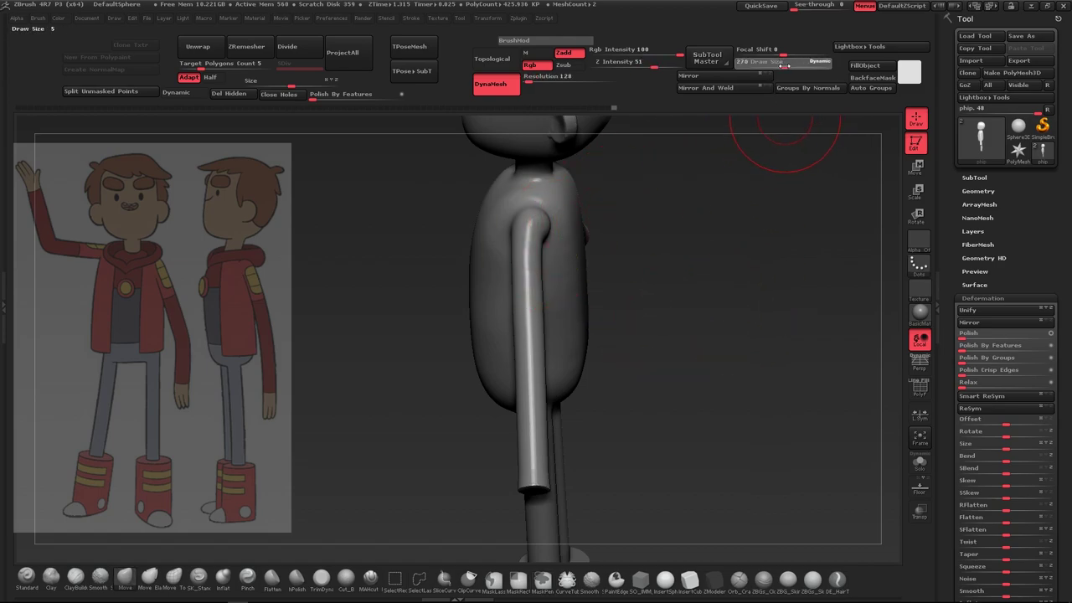
pyautogui.moveTo(783, 65); pyautogui.dragTo(797, 66)
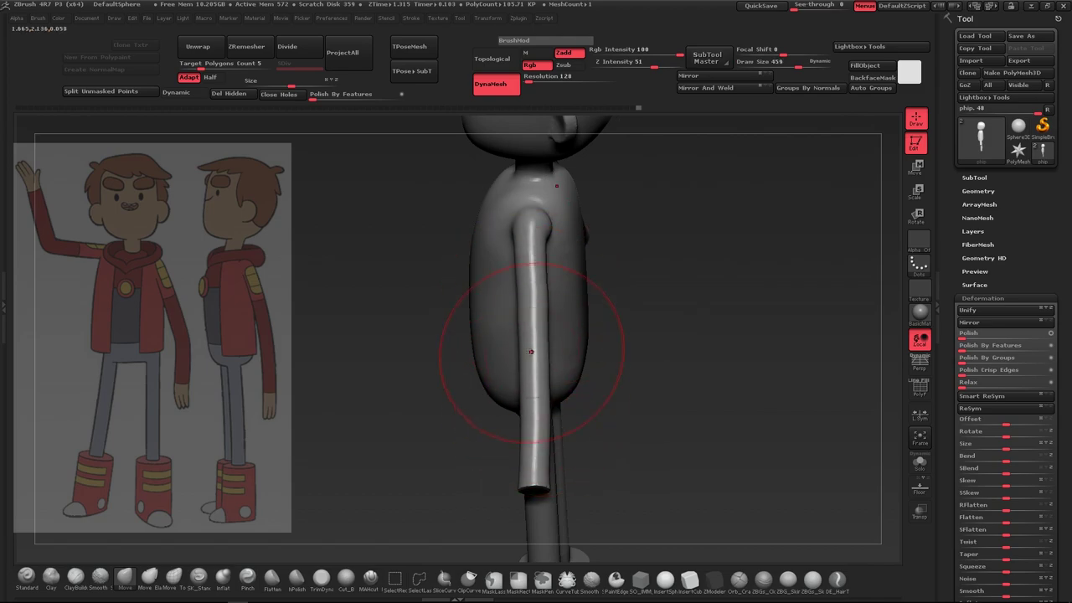
pyautogui.moveTo(511, 435); pyautogui.dragTo(682, 313)
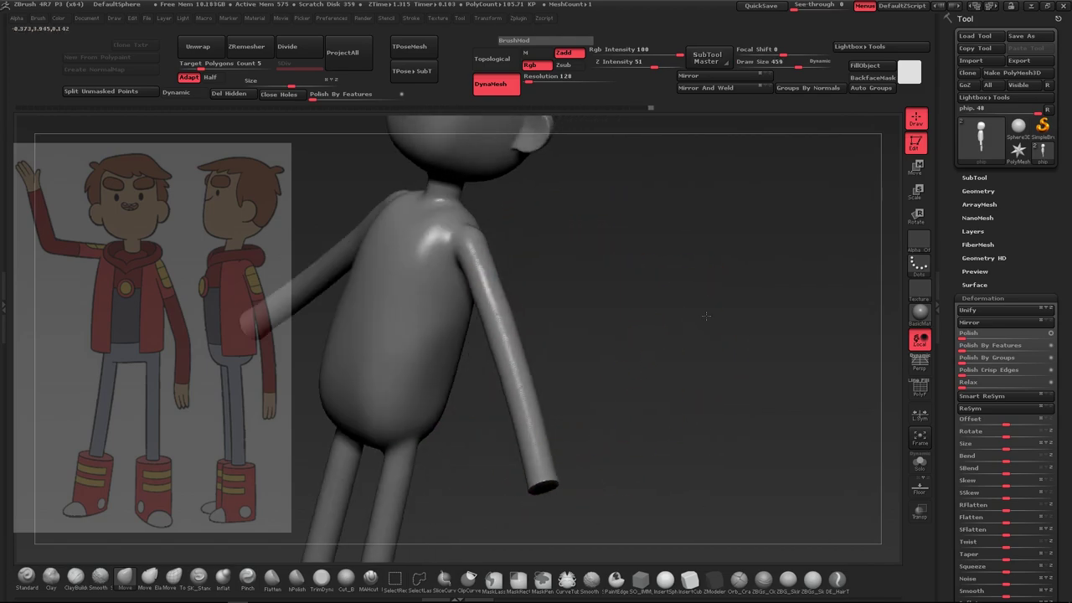
pyautogui.moveTo(797, 66); pyautogui.dragTo(790, 65)
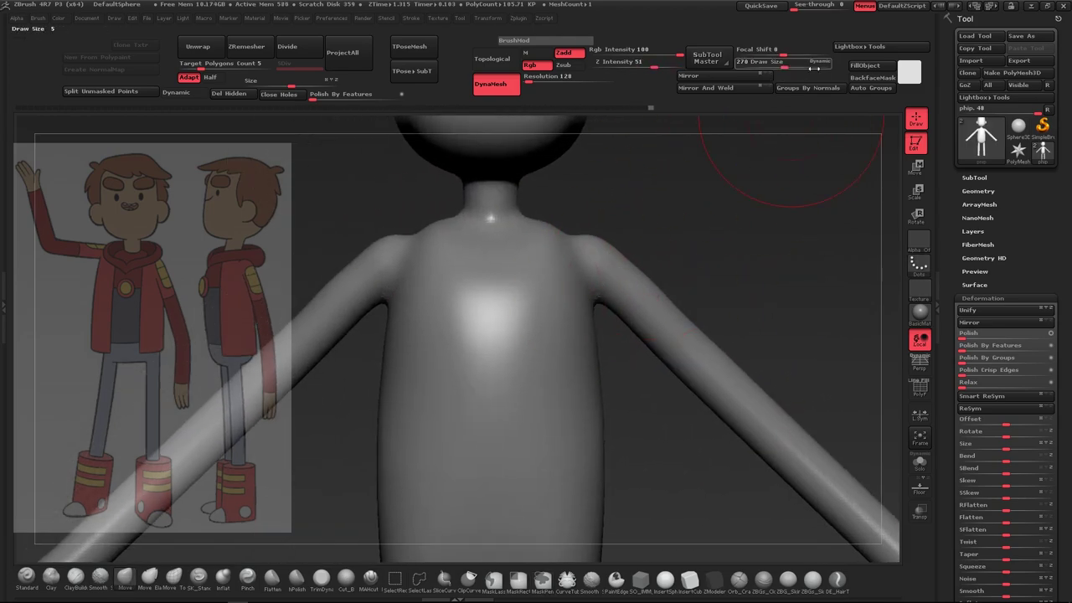
pyautogui.click(76, 576)
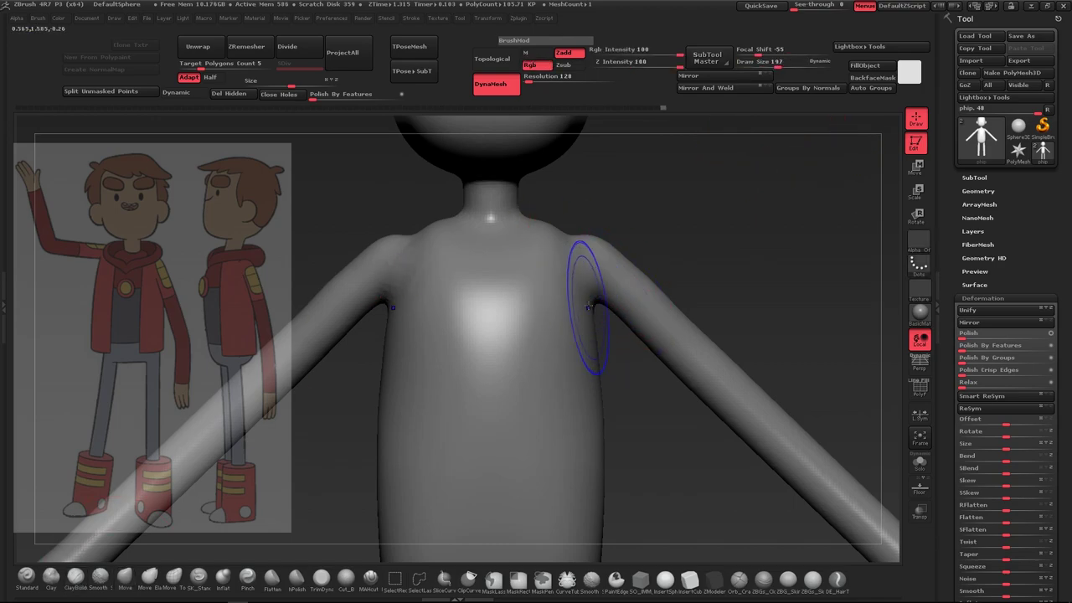
pyautogui.click(126, 578)
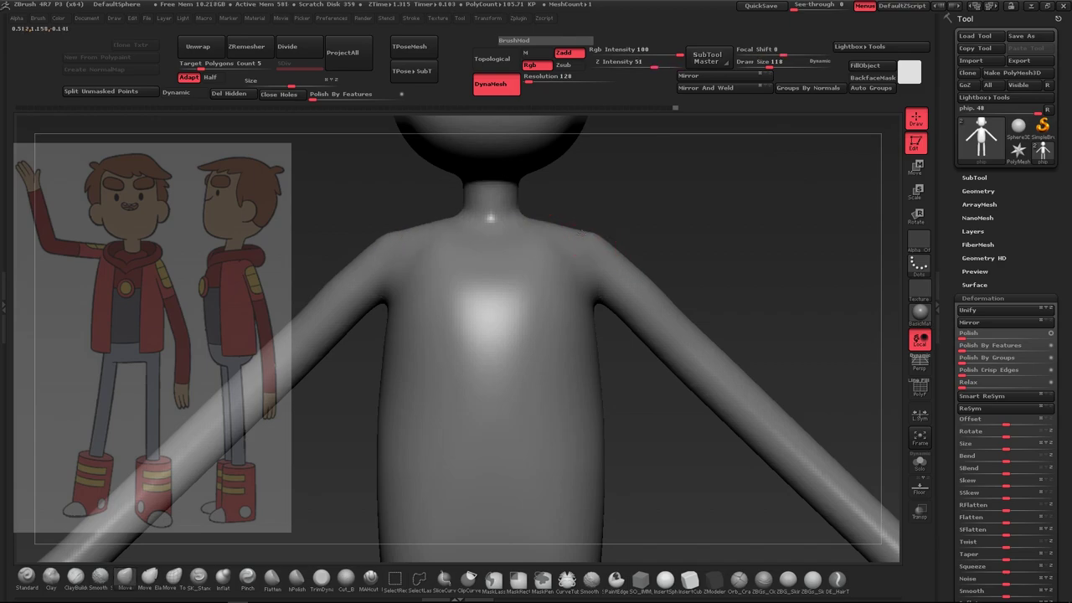
pyautogui.moveTo(469, 229)
pyautogui.mouseDown()
pyautogui.moveTo(574, 259)
pyautogui.moveTo(457, 267)
pyautogui.moveTo(520, 254)
pyautogui.mouseUp()
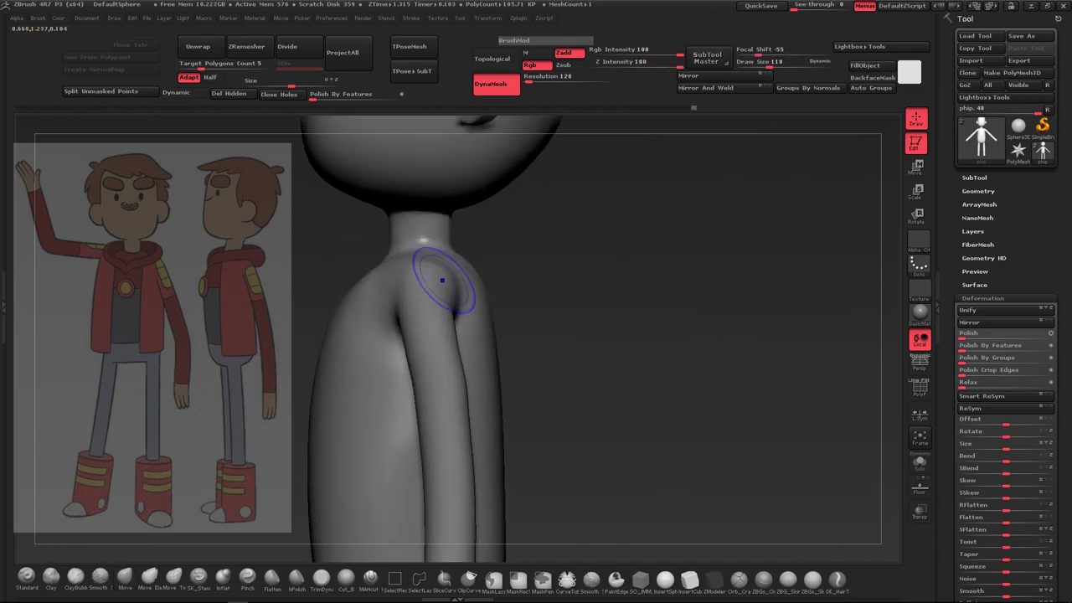
pyautogui.moveTo(444, 269)
pyautogui.mouseDown()
pyautogui.moveTo(444, 287)
pyautogui.moveTo(553, 230)
pyautogui.moveTo(502, 252)
pyautogui.moveTo(393, 256)
pyautogui.moveTo(421, 265)
pyautogui.moveTo(502, 251)
pyautogui.moveTo(491, 276)
pyautogui.moveTo(426, 246)
pyautogui.moveTo(656, 246)
pyautogui.moveTo(708, 336)
pyautogui.mouseUp()
pyautogui.press('f')
pyautogui.moveTo(669, 368)
pyautogui.mouseDown()
pyautogui.moveTo(620, 399)
pyautogui.moveTo(588, 368)
pyautogui.moveTo(645, 381)
pyautogui.moveTo(638, 311)
pyautogui.moveTo(566, 307)
pyautogui.mouseUp()
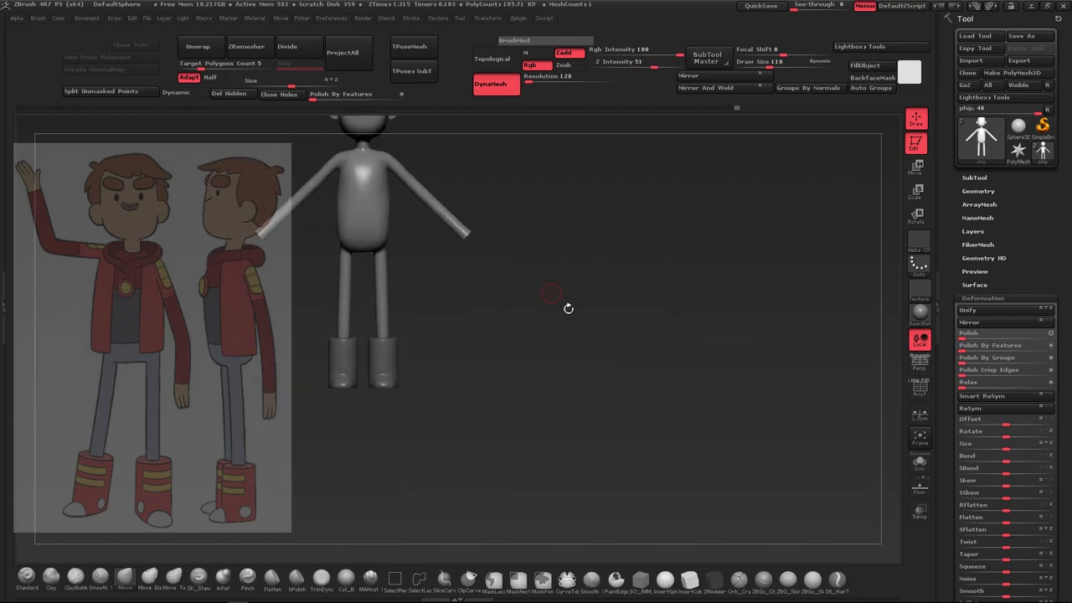
# Frame the figure and insert a sphere at the end of the arm
pyautogui.press('f')
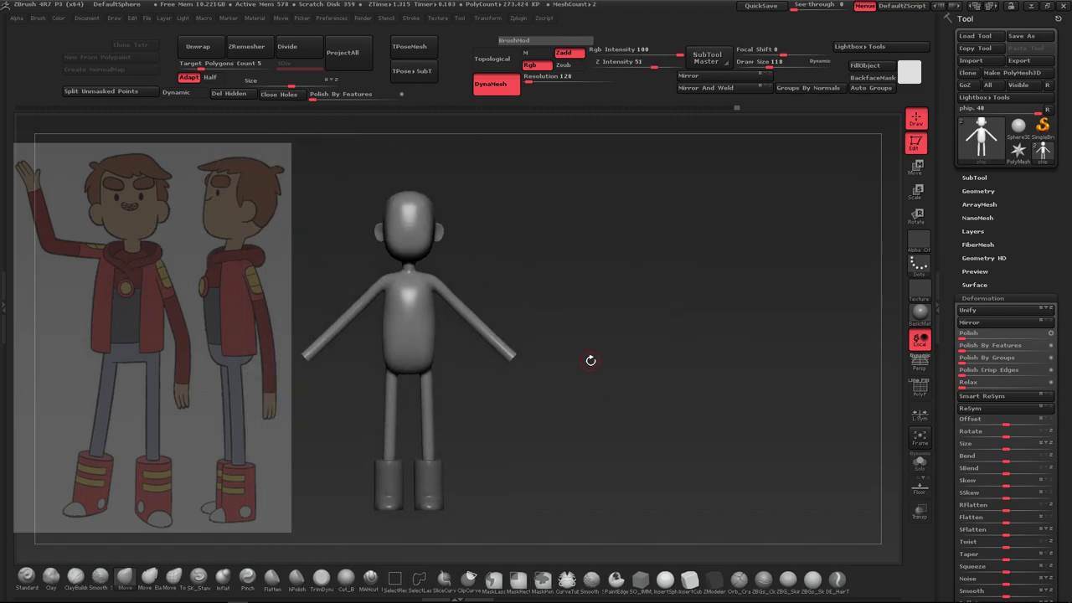
pyautogui.keyDown('alt'); pyautogui.moveTo(590, 360); pyautogui.dragTo(503, 373); pyautogui.keyUp('alt')
pyautogui.moveTo(509, 427); pyautogui.dragTo(554, 407)
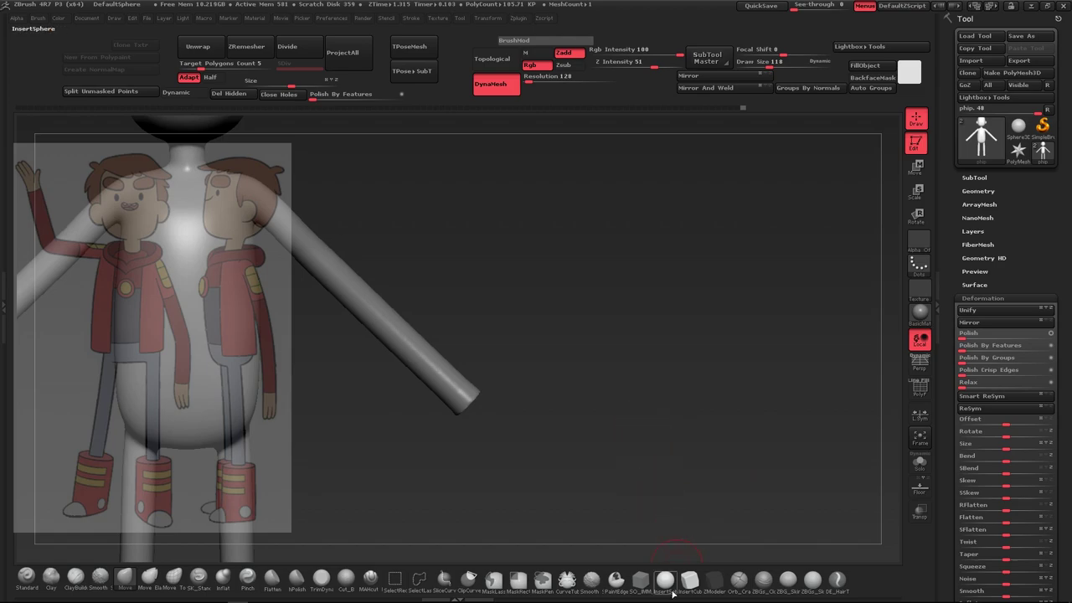
pyautogui.moveTo(662, 503)
pyautogui.mouseDown()
pyautogui.moveTo(489, 409)
pyautogui.moveTo(547, 477)
pyautogui.mouseUp()
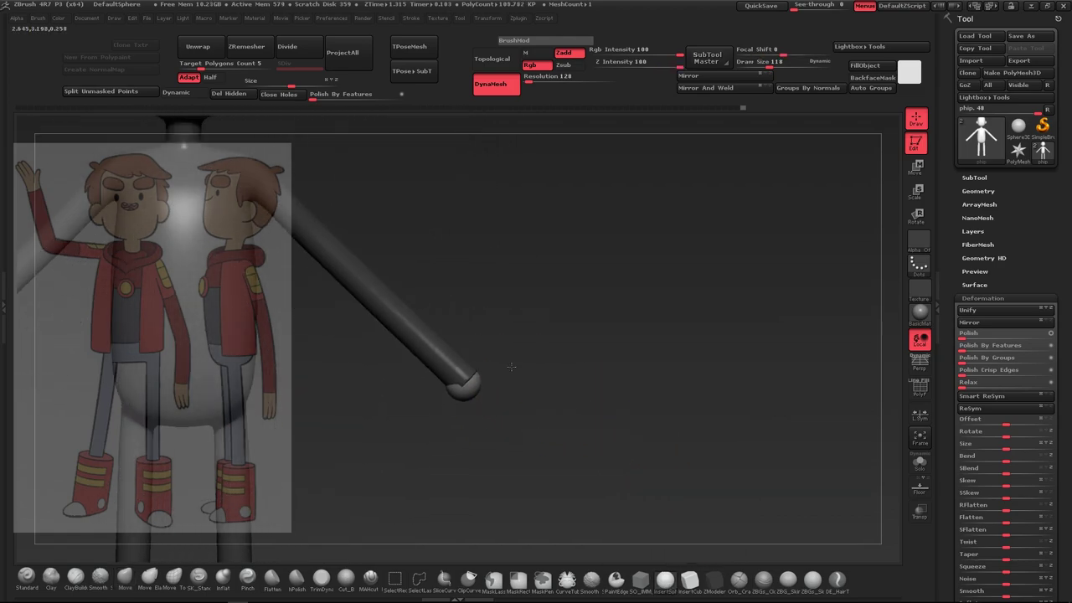
# Stretch the new ball with a Move transpose line into an elongated palm
pyautogui.press('w')
pyautogui.moveTo(435, 368)
pyautogui.mouseDown()
pyautogui.moveTo(469, 402)
pyautogui.moveTo(470, 383)
pyautogui.moveTo(521, 474)
pyautogui.moveTo(486, 438)
pyautogui.mouseUp()
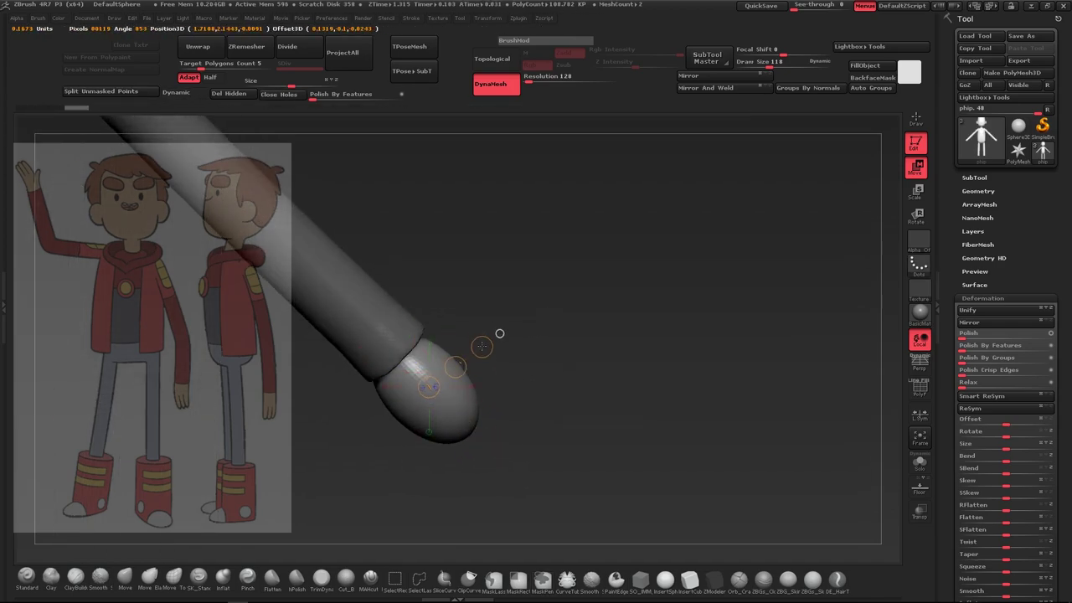
pyautogui.moveTo(498, 332)
pyautogui.mouseDown()
pyautogui.moveTo(464, 356)
pyautogui.moveTo(413, 323)
pyautogui.moveTo(428, 369)
pyautogui.mouseUp()
pyautogui.press('q')
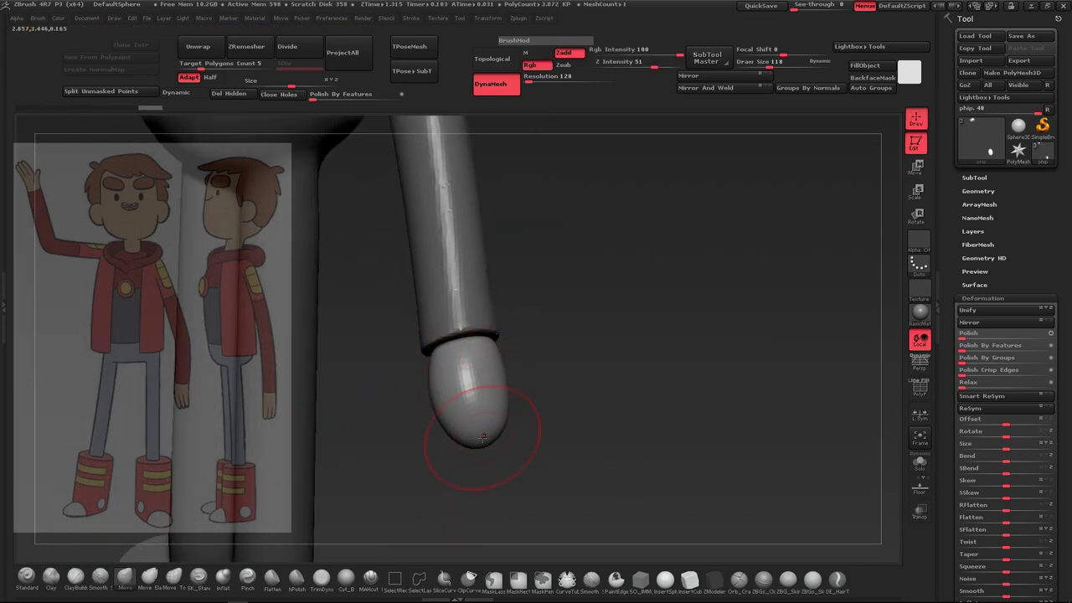
# Orbit around the arm tip to inspect the palm, then frame the hand from the front
pyautogui.moveTo(456, 443)
pyautogui.mouseDown()
pyautogui.moveTo(490, 375)
pyautogui.moveTo(462, 351)
pyautogui.mouseUp()
pyautogui.moveTo(527, 344)
pyautogui.mouseDown()
pyautogui.moveTo(566, 376)
pyautogui.moveTo(469, 391)
pyautogui.mouseUp()
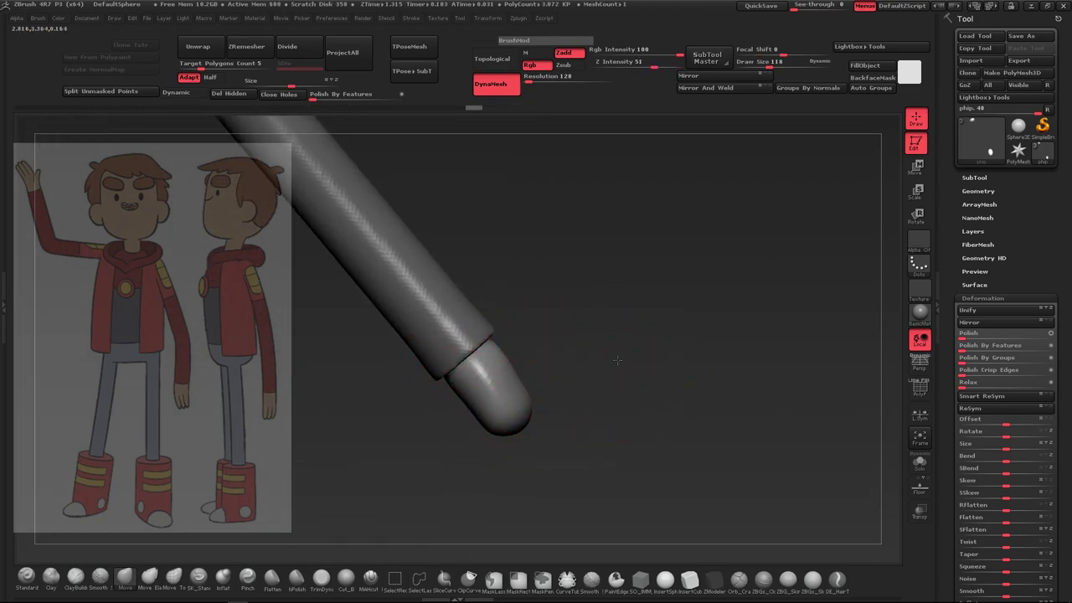
pyautogui.moveTo(540, 406)
pyautogui.mouseDown()
pyautogui.moveTo(727, 336)
pyautogui.moveTo(514, 340)
pyautogui.mouseUp()
pyautogui.press('f')
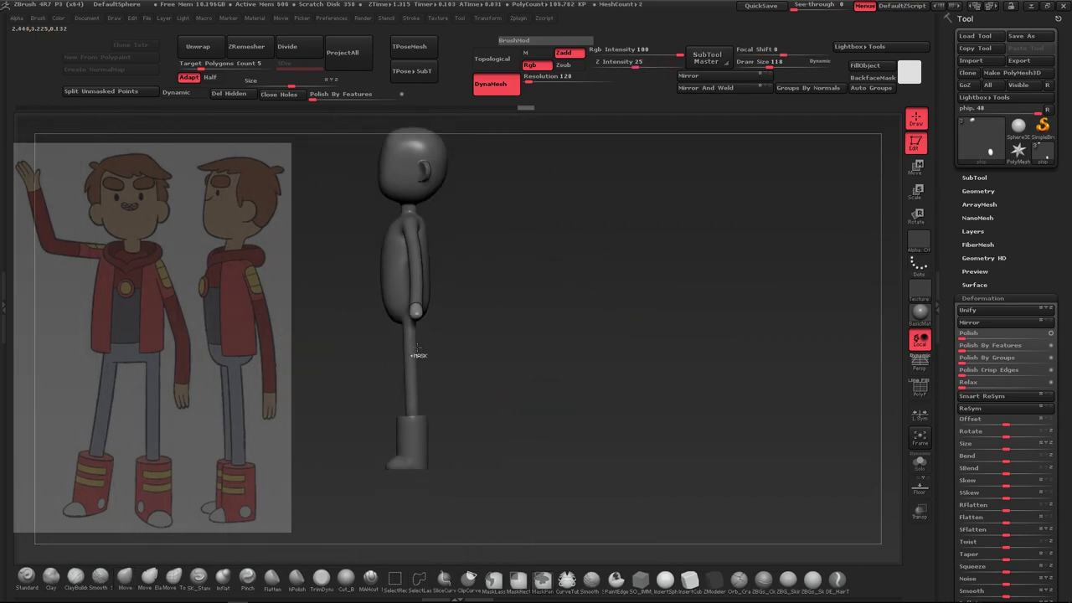
pyautogui.moveTo(686, 410)
pyautogui.mouseDown()
pyautogui.moveTo(522, 346)
pyautogui.moveTo(581, 376)
pyautogui.moveTo(557, 354)
pyautogui.moveTo(555, 388)
pyautogui.moveTo(582, 417)
pyautogui.mouseUp()
pyautogui.press('b')
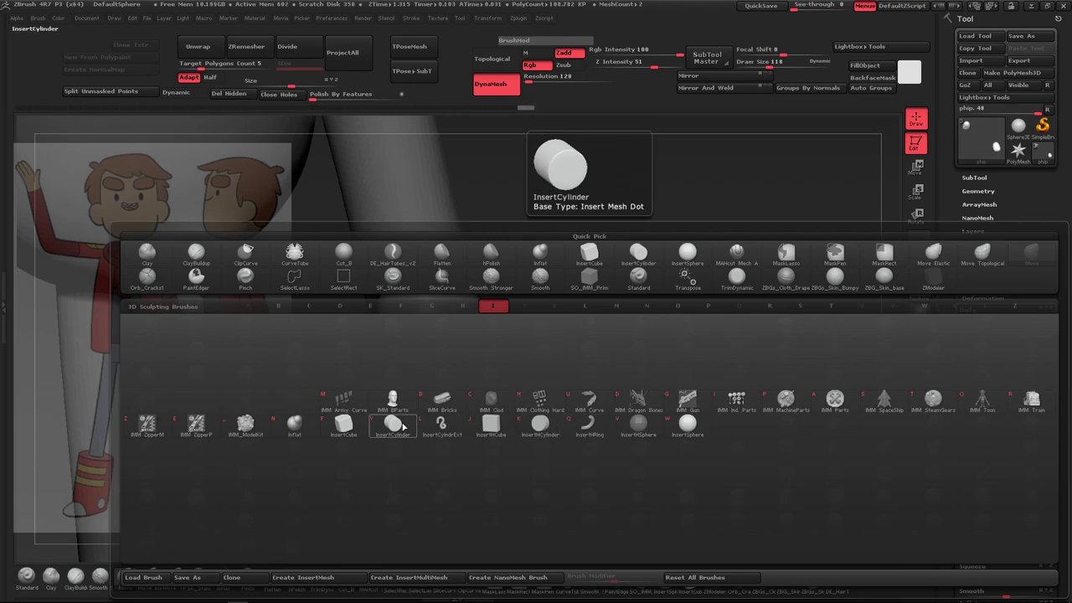
# Insert a cylinder with InsertCylinder and position it at the palm's tip
pyautogui.click(540, 422)
pyautogui.moveTo(432, 393)
pyautogui.mouseDown()
pyautogui.moveTo(527, 499)
pyautogui.moveTo(485, 452)
pyautogui.mouseUp()
pyautogui.press('w')
pyautogui.moveTo(411, 407); pyautogui.dragTo(497, 445)
pyautogui.moveTo(594, 326); pyautogui.dragTo(750, 295)
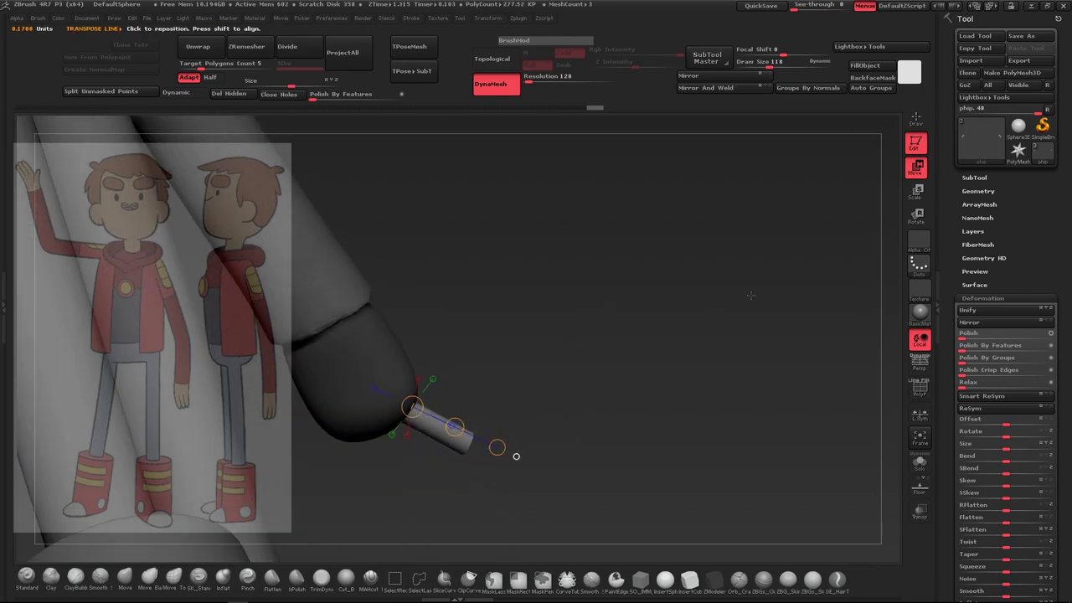
# Scale the cylinder down to finger size and inflate it slightly
pyautogui.moveTo(516, 456)
pyautogui.mouseDown()
pyautogui.moveTo(478, 491)
pyautogui.moveTo(491, 472)
pyautogui.mouseUp()
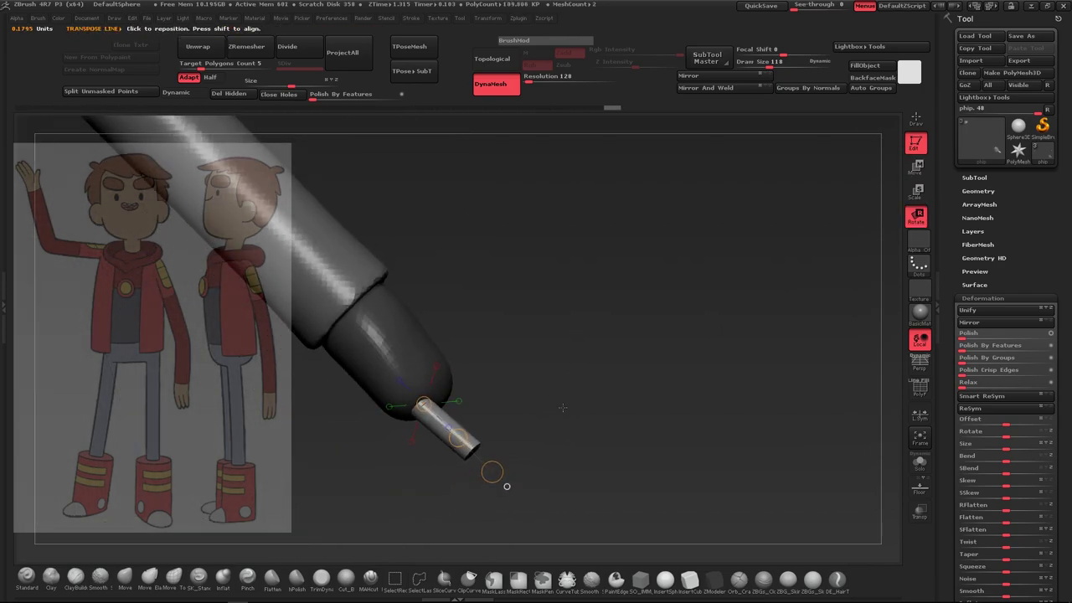
pyautogui.moveTo(466, 512)
pyautogui.mouseDown()
pyautogui.moveTo(493, 494)
pyautogui.moveTo(557, 368)
pyautogui.mouseUp()
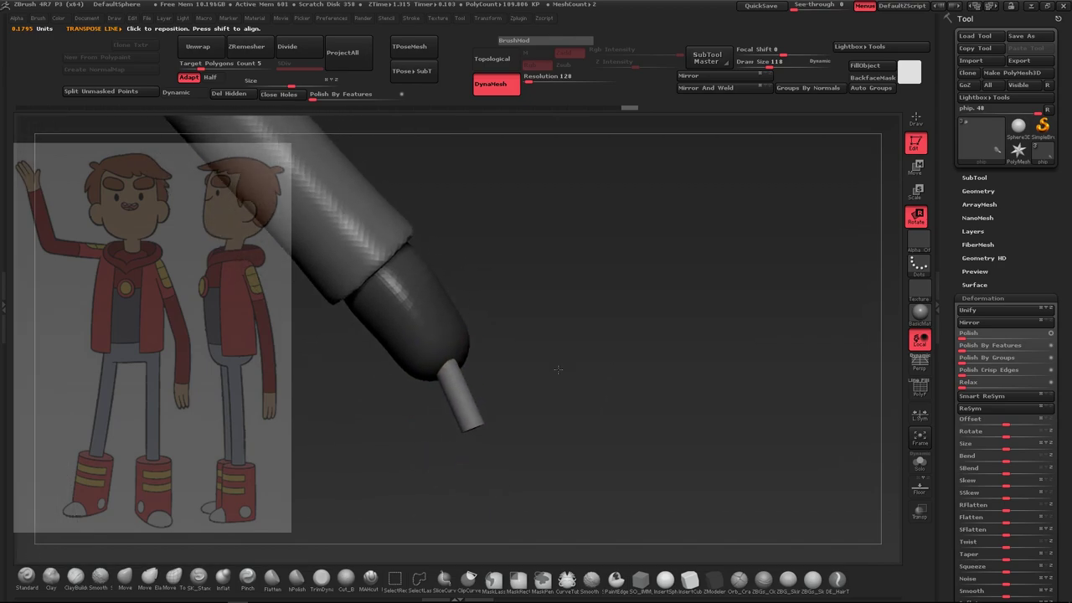
pyautogui.click(918, 191)
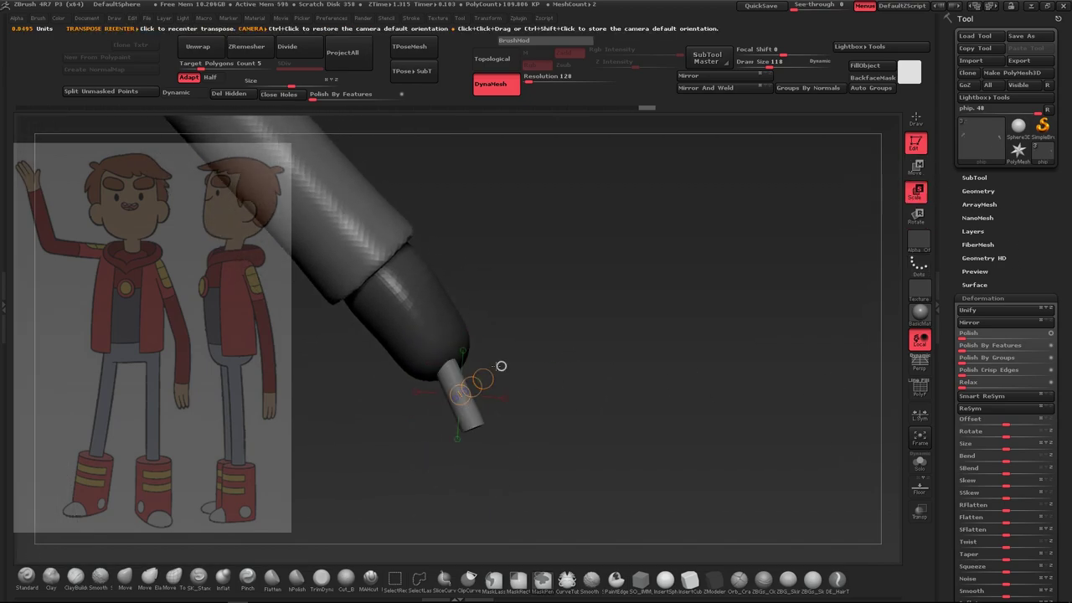
pyautogui.moveTo(446, 365); pyautogui.dragTo(484, 448)
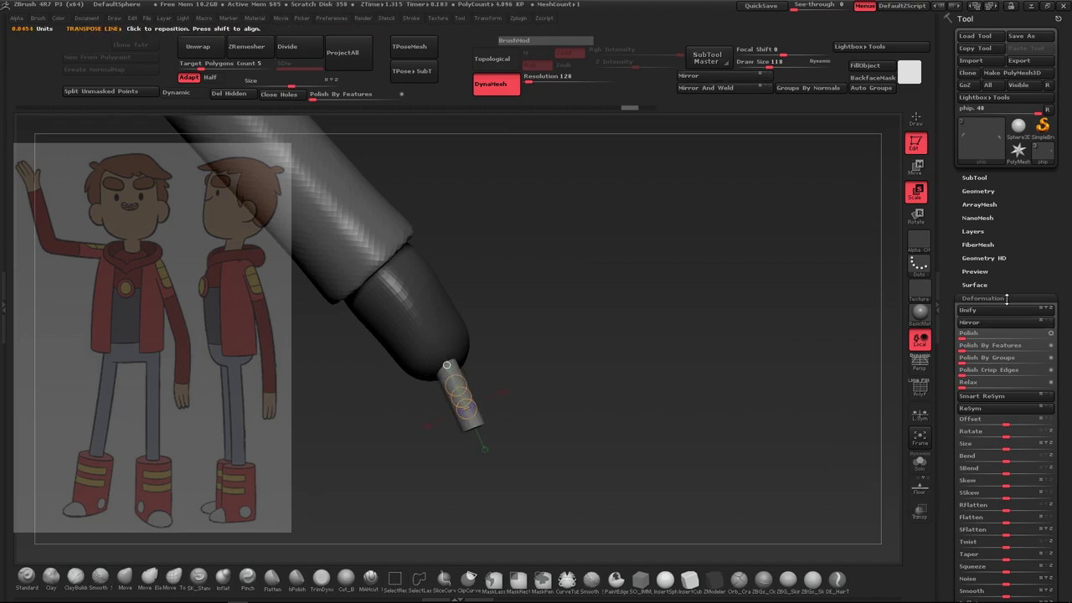
pyautogui.scroll(-5, 1008, 276)
pyautogui.moveTo(1006, 219); pyautogui.dragTo(1018, 219)
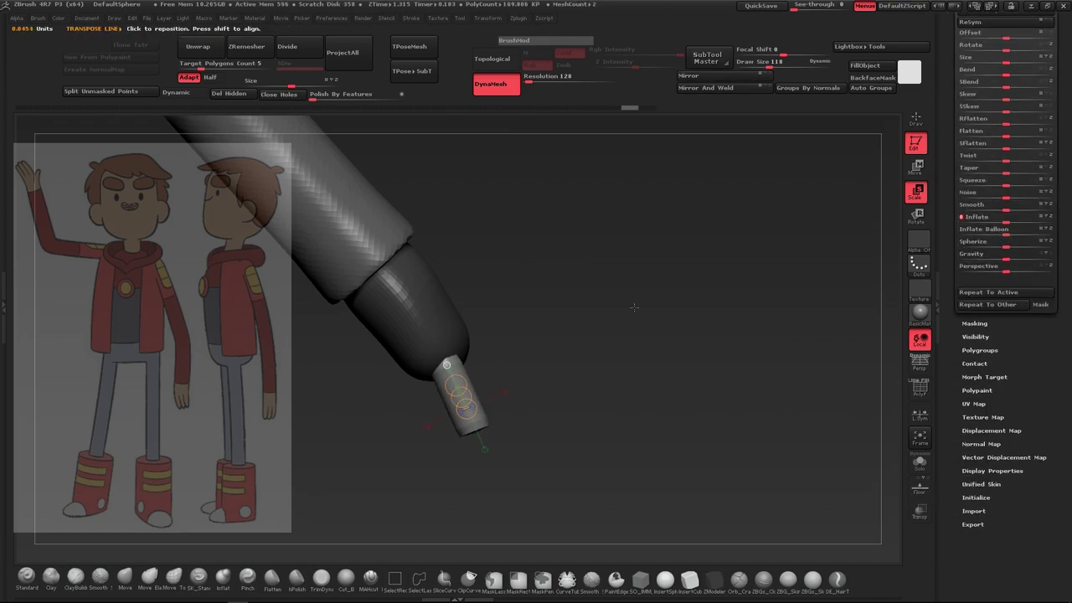
pyautogui.moveTo(577, 351); pyautogui.dragTo(644, 437)
pyautogui.press('q')
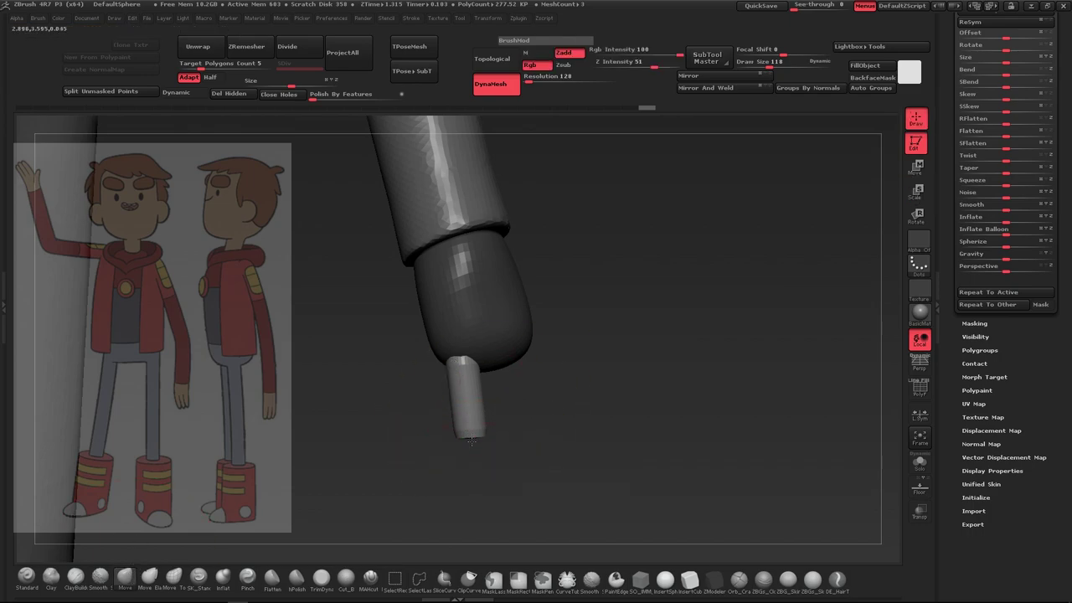
# Reframe the view on the hand with the arm vertical and set brush size to 122
pyautogui.press('f')
pyautogui.moveTo(558, 399)
pyautogui.mouseDown()
pyautogui.moveTo(374, 338)
pyautogui.moveTo(412, 351)
pyautogui.moveTo(390, 347)
pyautogui.moveTo(397, 399)
pyautogui.moveTo(617, 353)
pyautogui.mouseUp()
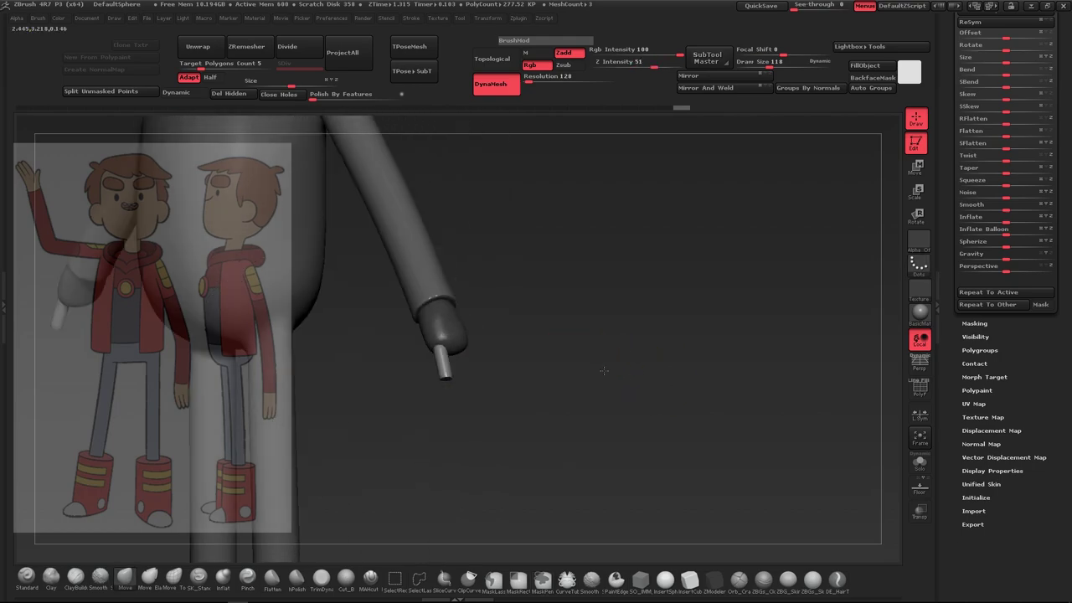
pyautogui.moveTo(762, 65); pyautogui.dragTo(779, 65)
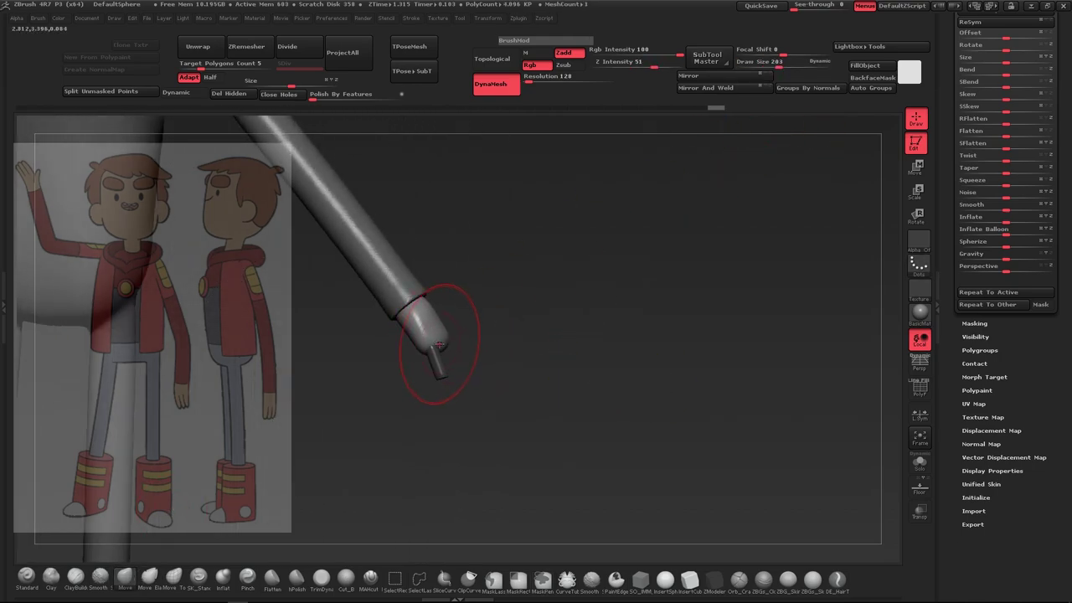
pyautogui.keyDown('alt'); pyautogui.moveTo(526, 371); pyautogui.dragTo(443, 390); pyautogui.keyUp('alt')
pyautogui.moveTo(481, 355); pyautogui.dragTo(718, 209)
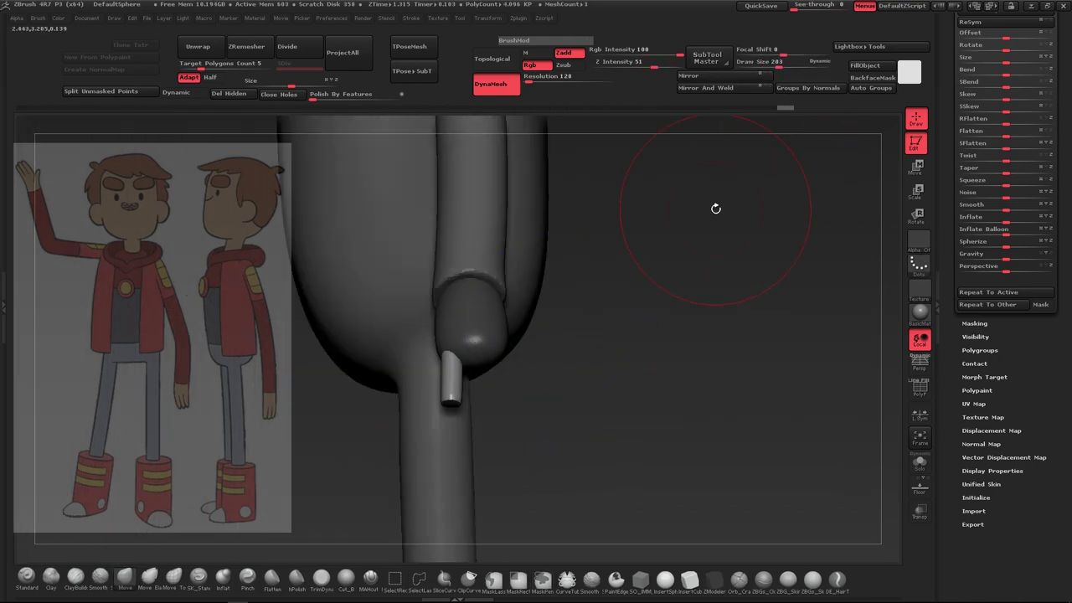
pyautogui.moveTo(779, 65); pyautogui.dragTo(763, 66)
pyautogui.moveTo(730, 167)
pyautogui.keyDown('alt'); pyautogui.mouseDown()
pyautogui.moveTo(503, 423)
pyautogui.moveTo(483, 359)
pyautogui.moveTo(531, 284)
pyautogui.mouseUp(); pyautogui.keyUp('alt')
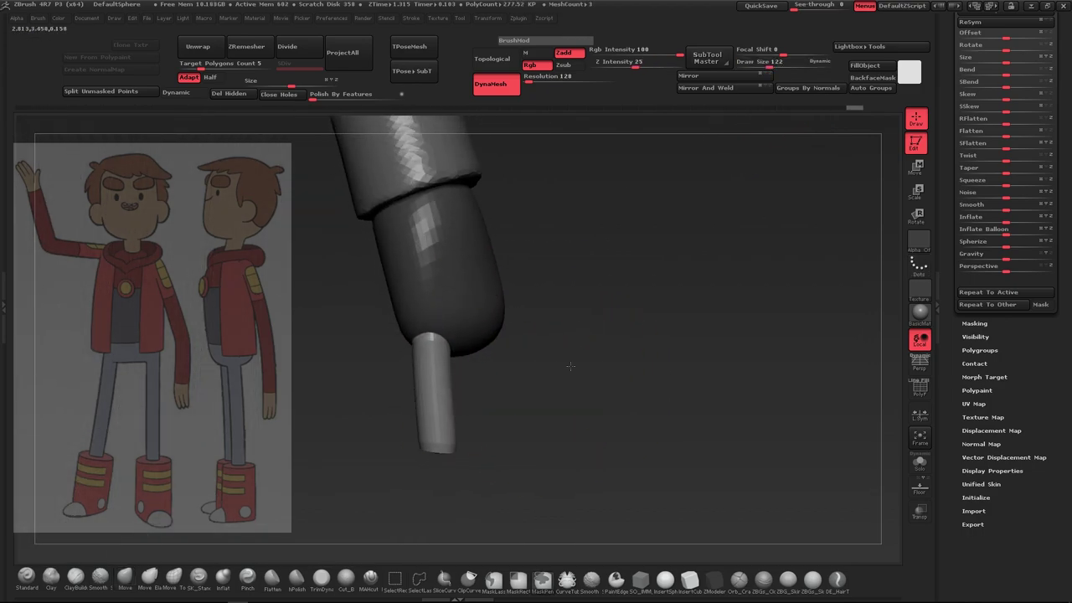
pyautogui.click(111, 95)
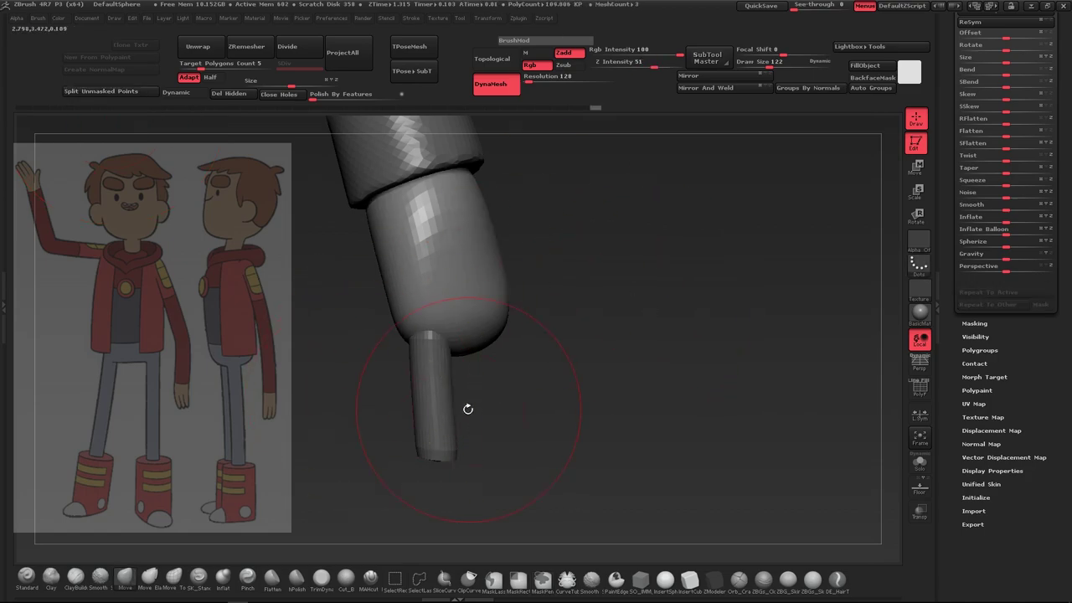
# Duplicate the finger beside the original and tilt the copy outward
pyautogui.press('w')
pyautogui.hotkey('shift', 'f')
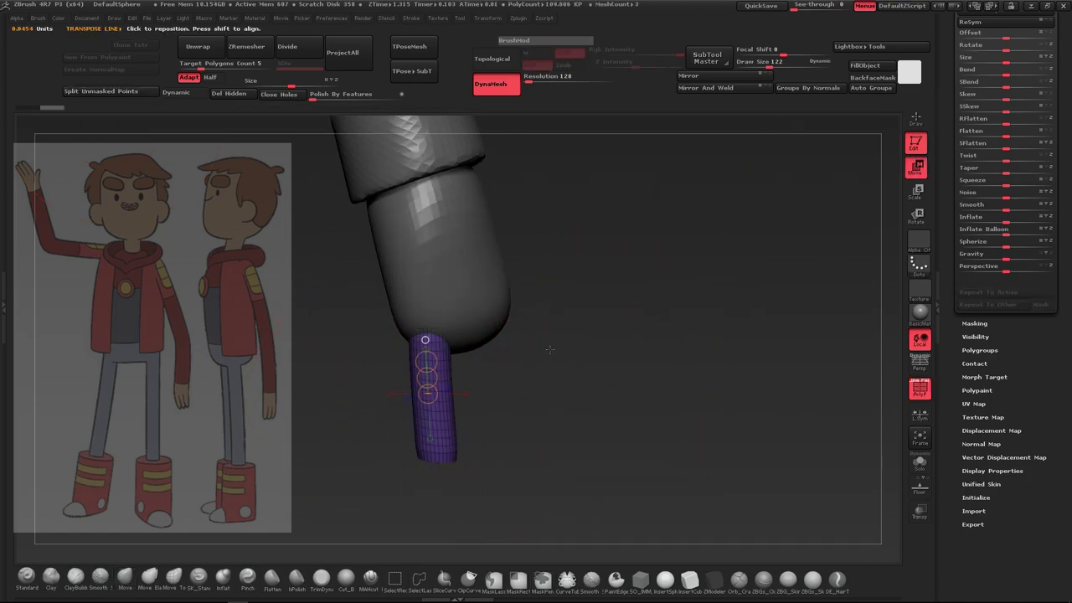
pyautogui.hotkey('shift', 'f')
pyautogui.moveTo(453, 410); pyautogui.dragTo(575, 381)
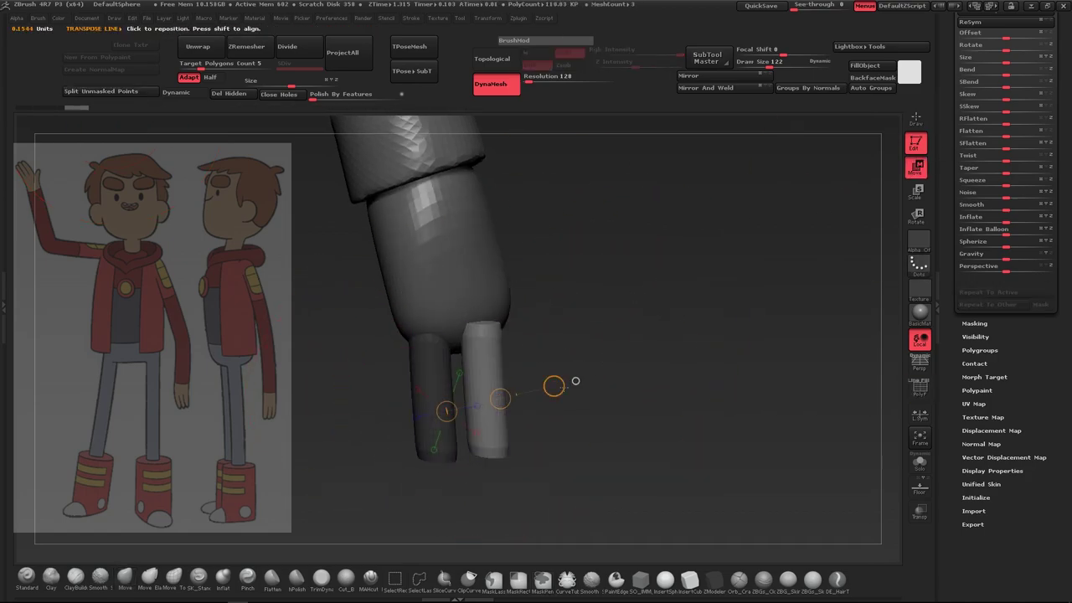
pyautogui.press('r')
pyautogui.moveTo(488, 337); pyautogui.dragTo(495, 470)
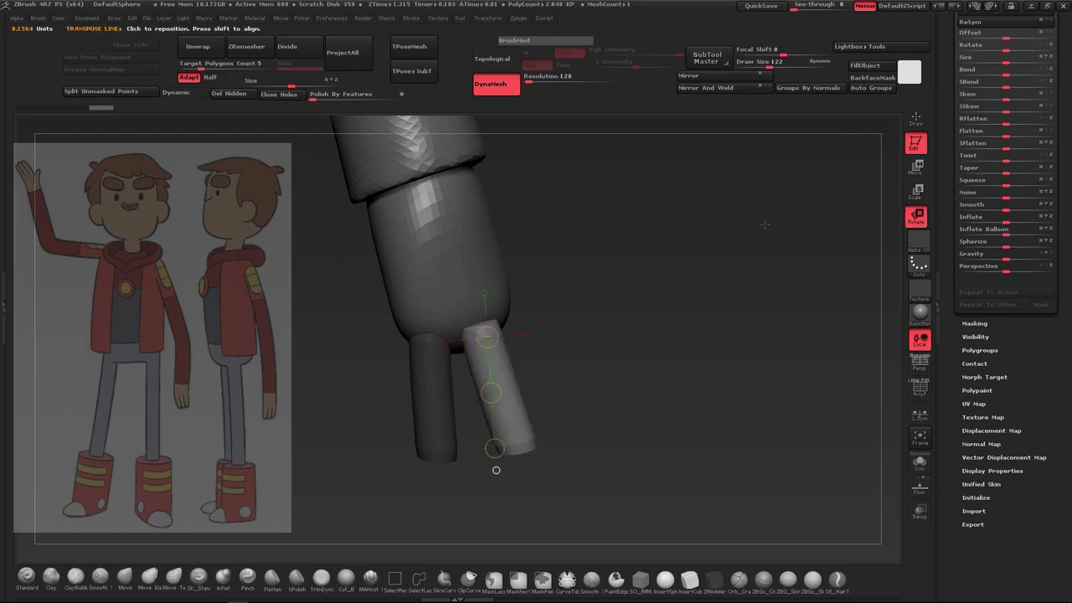
# Check the fingers' polygroups, then save the tool with Ctrl+S
pyautogui.hotkey('shift', 'f')
pyautogui.click(871, 87)
pyautogui.hotkey('shift', 'f')
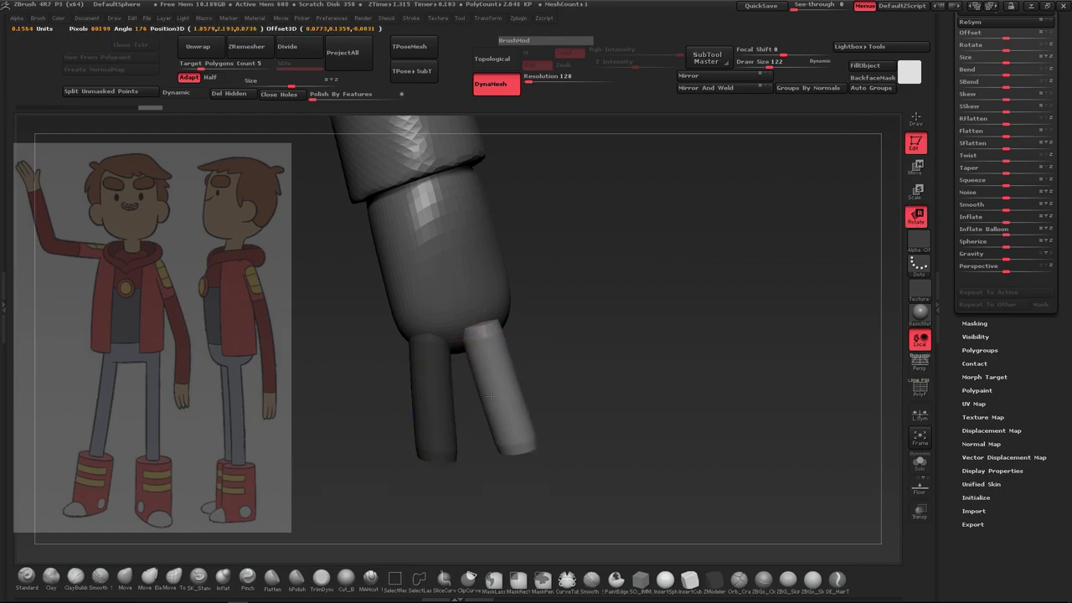
pyautogui.press('w')
pyautogui.scroll(5, 1056, 186)
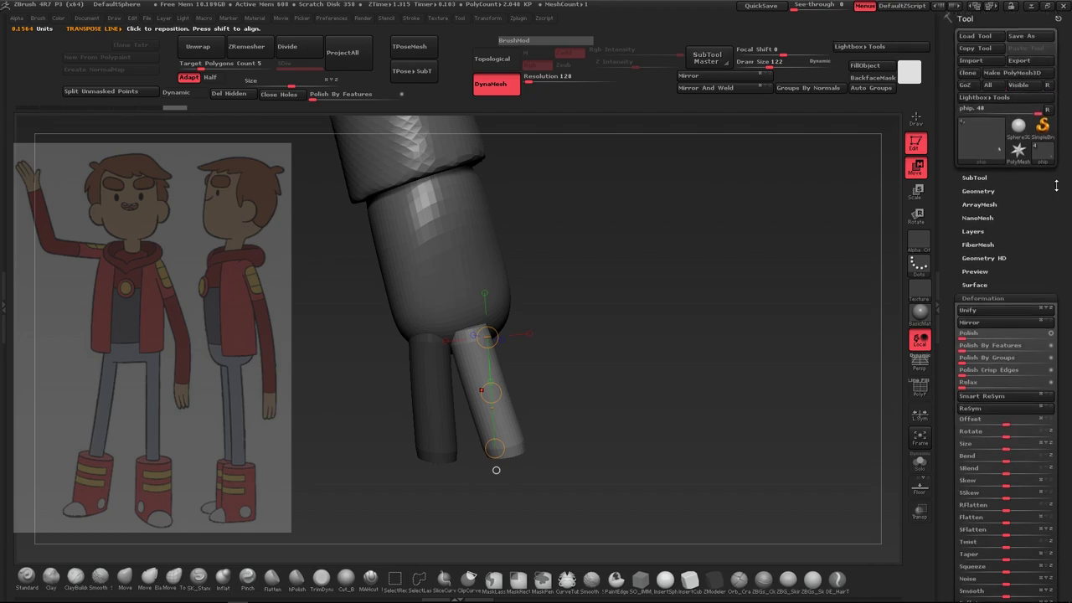
pyautogui.hotkey('ctrl', 's')
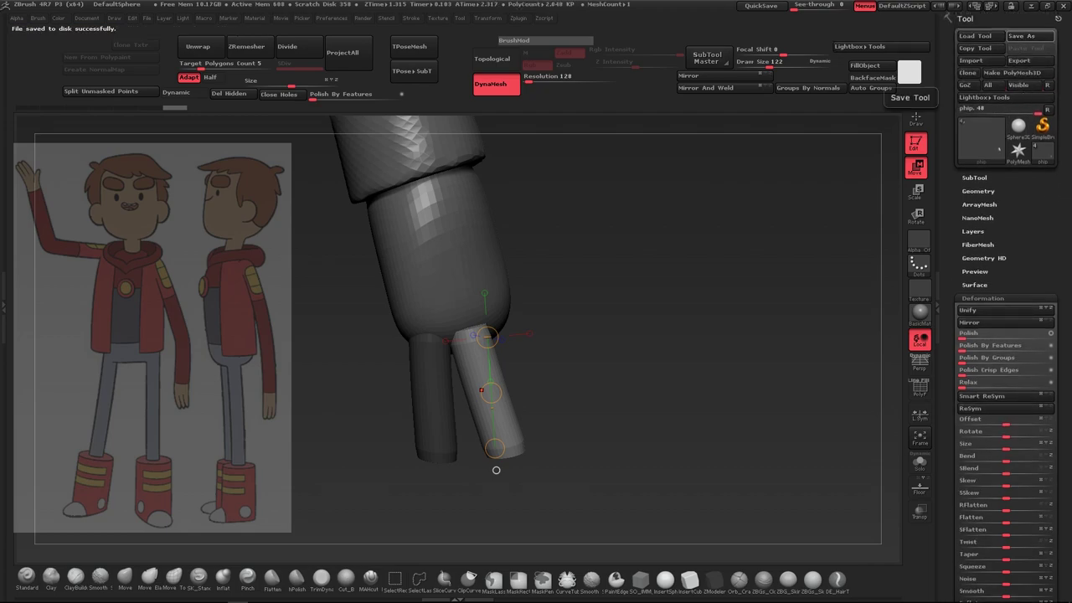
# Align the second finger along a transpose line and shift it sideways
pyautogui.moveTo(577, 339); pyautogui.dragTo(536, 276)
pyautogui.moveTo(478, 375)
pyautogui.mouseDown()
pyautogui.moveTo(617, 323)
pyautogui.moveTo(626, 295)
pyautogui.moveTo(645, 429)
pyautogui.moveTo(578, 354)
pyautogui.mouseUp()
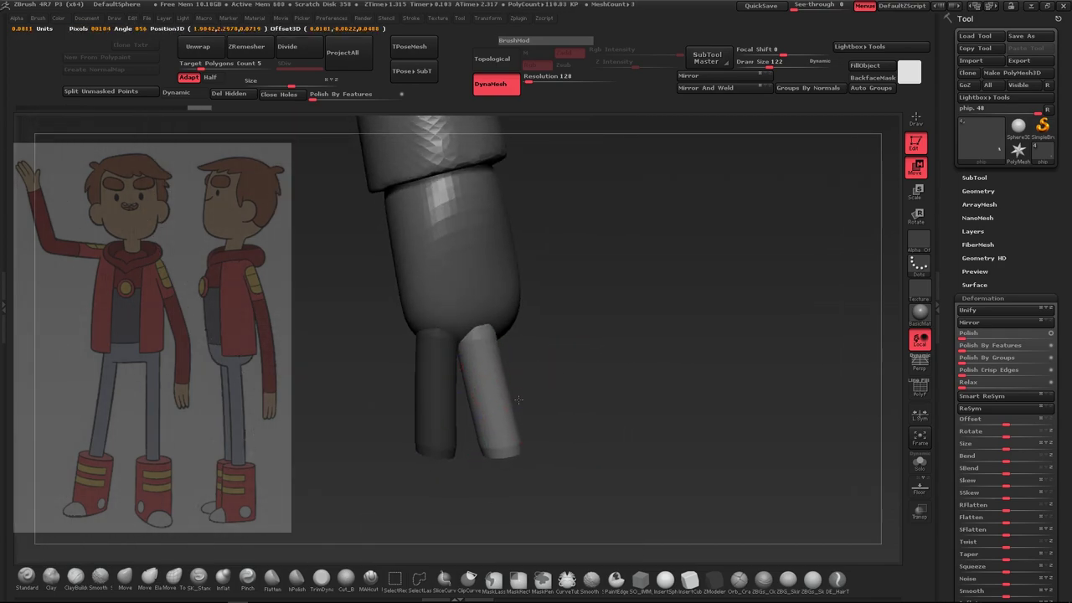
pyautogui.moveTo(469, 452); pyautogui.dragTo(516, 373)
pyautogui.moveTo(586, 385); pyautogui.dragTo(535, 368)
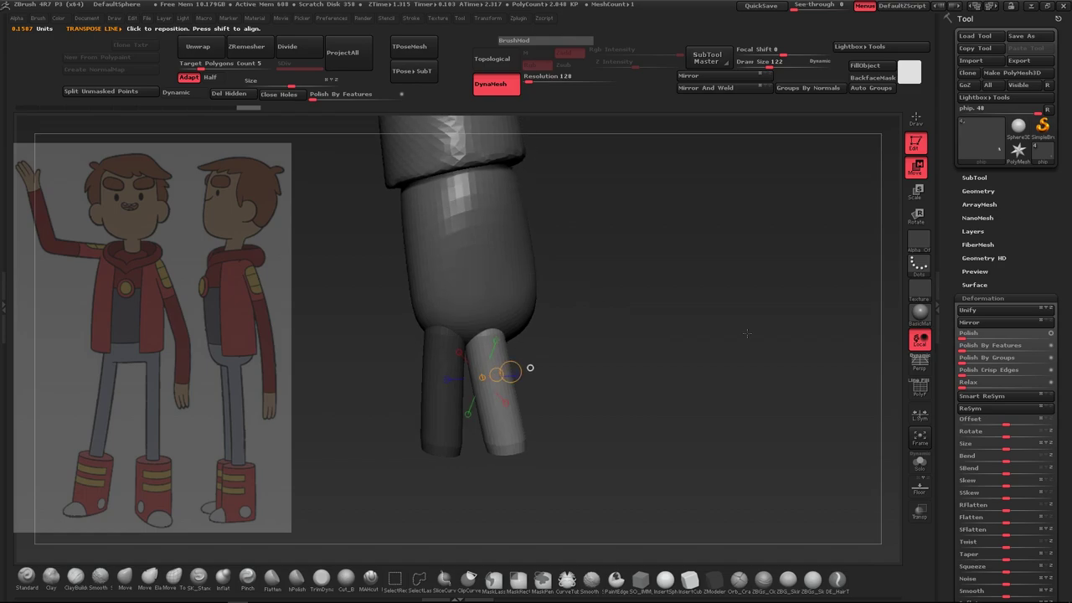
pyautogui.press('r')
pyautogui.moveTo(491, 335); pyautogui.dragTo(518, 458)
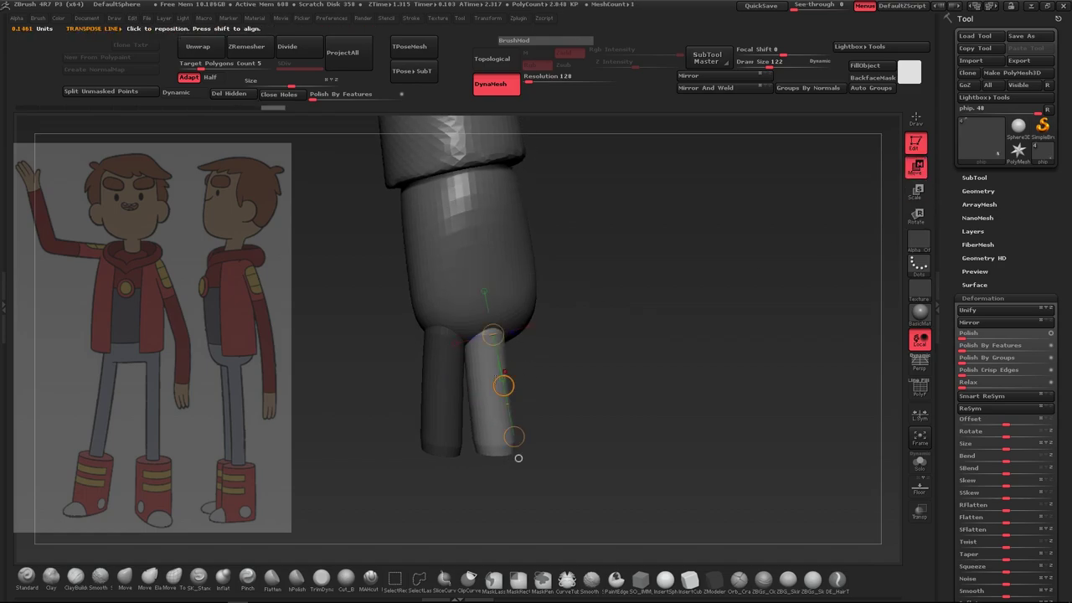
pyautogui.moveTo(503, 385); pyautogui.dragTo(544, 385)
# Rotate the third finger into place and view all three fingers from the front
pyautogui.moveTo(586, 485)
pyautogui.mouseDown()
pyautogui.moveTo(629, 438)
pyautogui.moveTo(561, 443)
pyautogui.mouseUp()
pyautogui.press('r')
pyautogui.moveTo(517, 342); pyautogui.dragTo(503, 456)
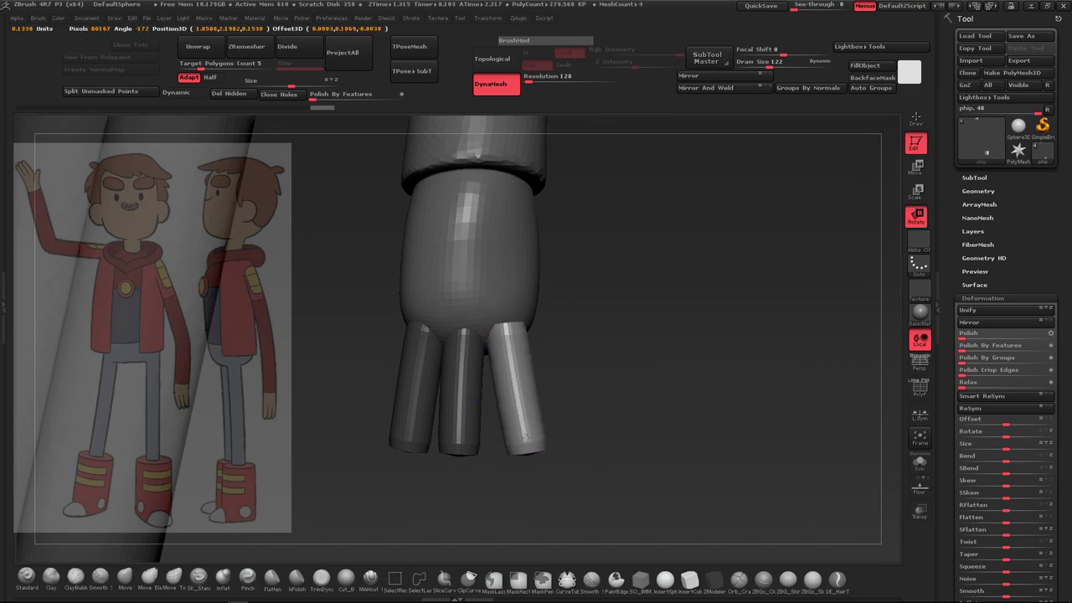
pyautogui.moveTo(603, 469); pyautogui.dragTo(636, 418)
pyautogui.press('q')
pyautogui.moveTo(602, 368)
pyautogui.mouseDown()
pyautogui.moveTo(650, 372)
pyautogui.moveTo(536, 292)
pyautogui.mouseUp()
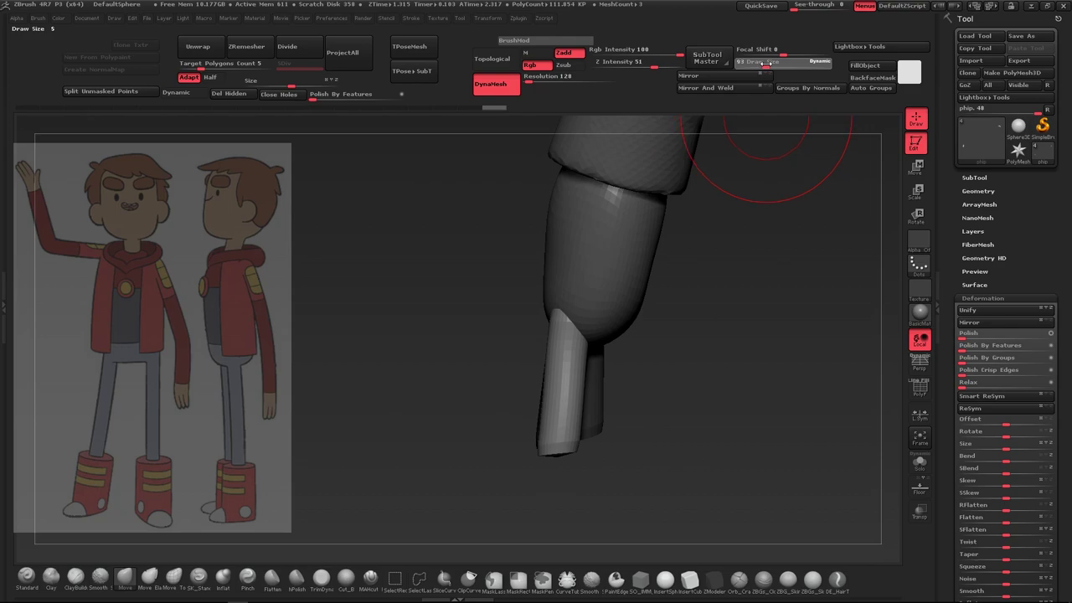
pyautogui.moveTo(531, 430)
pyautogui.mouseDown()
pyautogui.moveTo(358, 454)
pyautogui.moveTo(543, 447)
pyautogui.mouseUp()
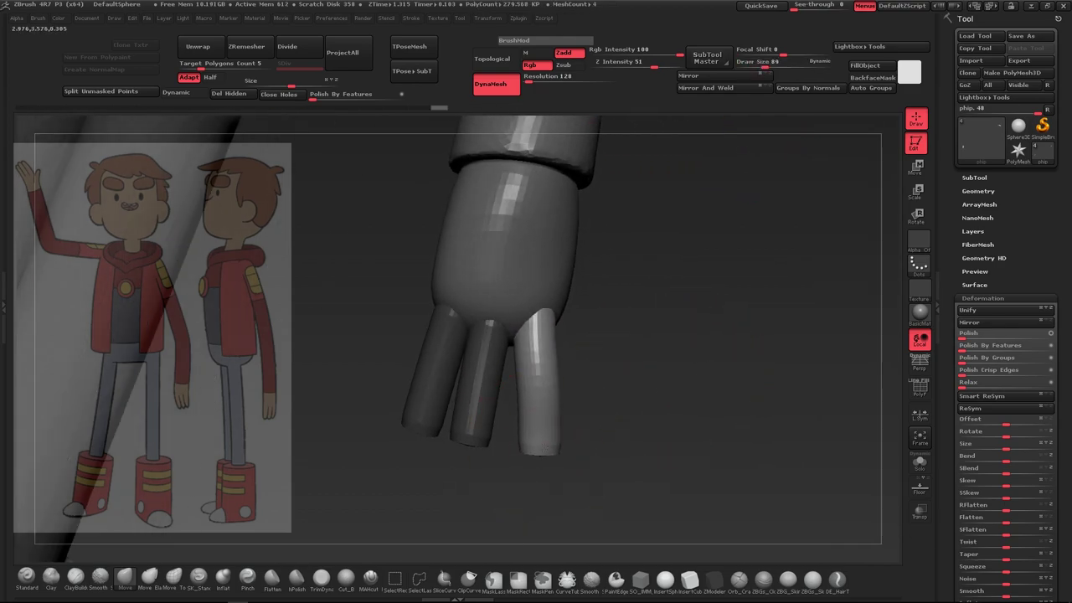
# Shape the right fingertip and DynaMesh the three fingers into one mesh
pyautogui.moveTo(605, 425); pyautogui.dragTo(466, 447)
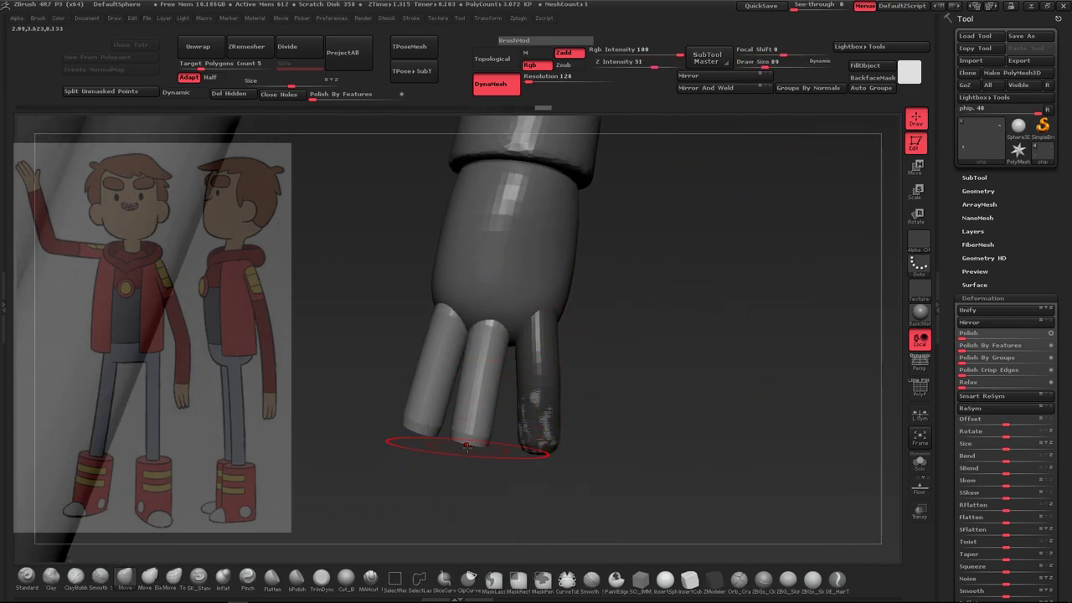
pyautogui.hotkey('shift', 'f')
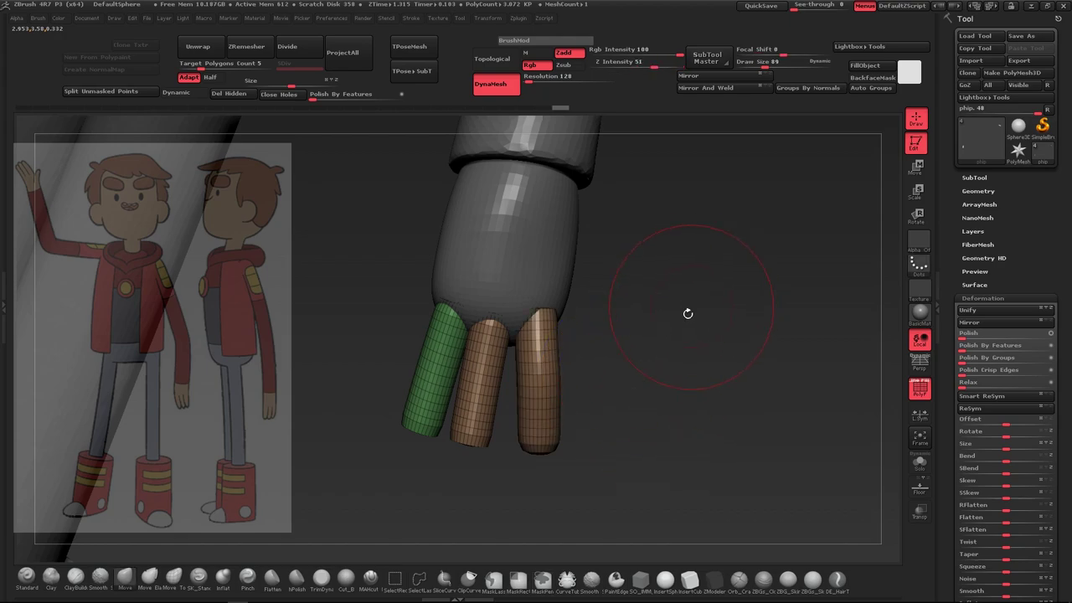
pyautogui.moveTo(608, 383)
pyautogui.keyDown('ctrl'); pyautogui.mouseDown()
pyautogui.moveTo(670, 354)
pyautogui.moveTo(492, 453)
pyautogui.mouseUp(); pyautogui.keyUp('ctrl')
pyautogui.moveTo(503, 376); pyautogui.dragTo(541, 353)
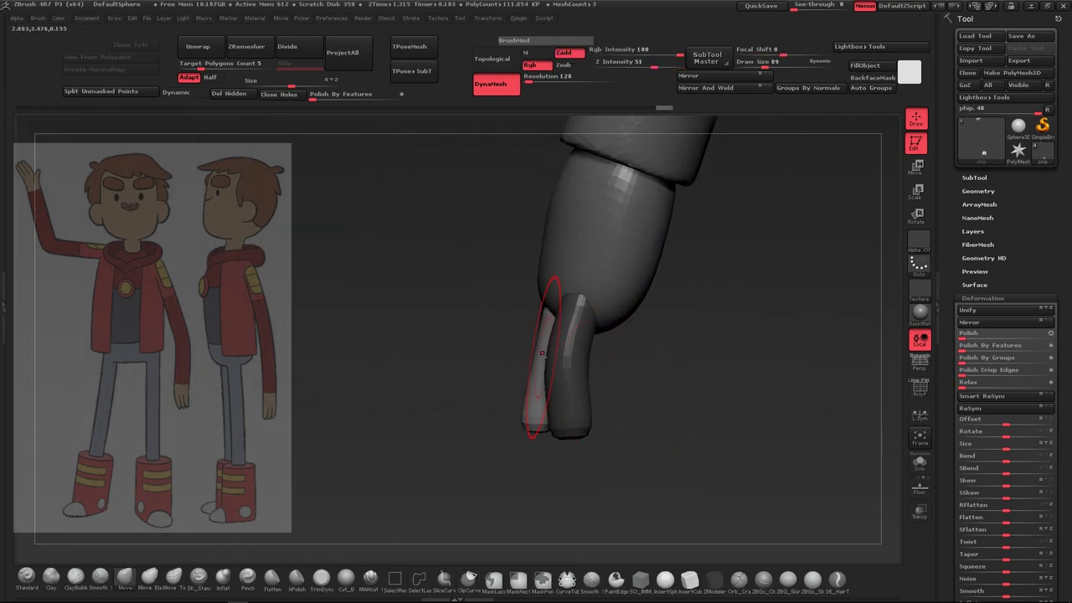
# Toggle Solo to check the fingers, then smooth the left fingertip
pyautogui.click(919, 463)
pyautogui.click(919, 463)
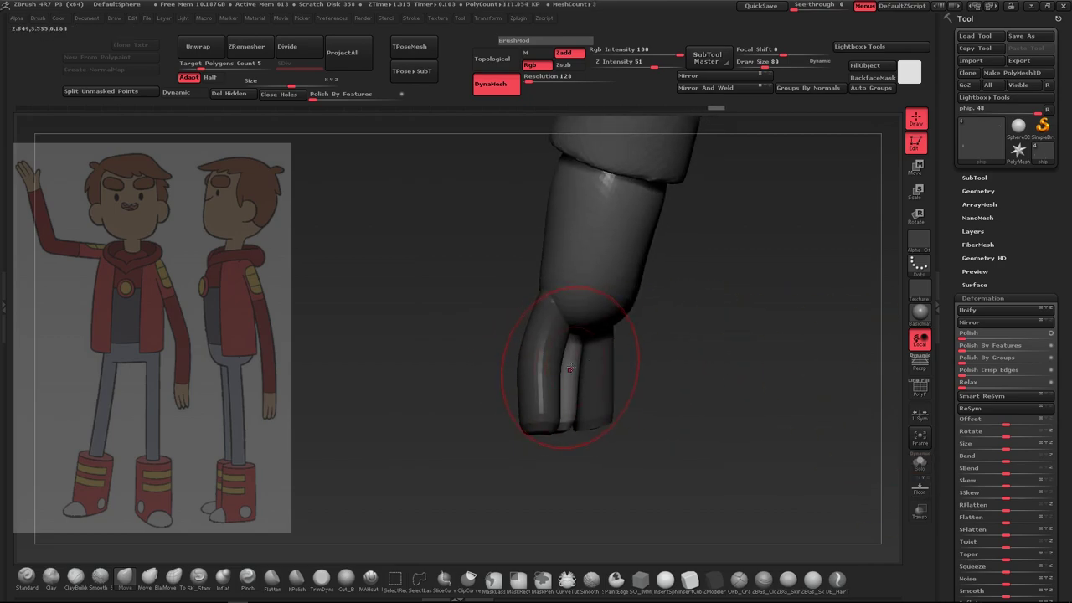
pyautogui.moveTo(555, 394)
pyautogui.keyDown('alt'); pyautogui.mouseDown()
pyautogui.moveTo(738, 365)
pyautogui.moveTo(579, 423)
pyautogui.mouseUp(); pyautogui.keyUp('alt')
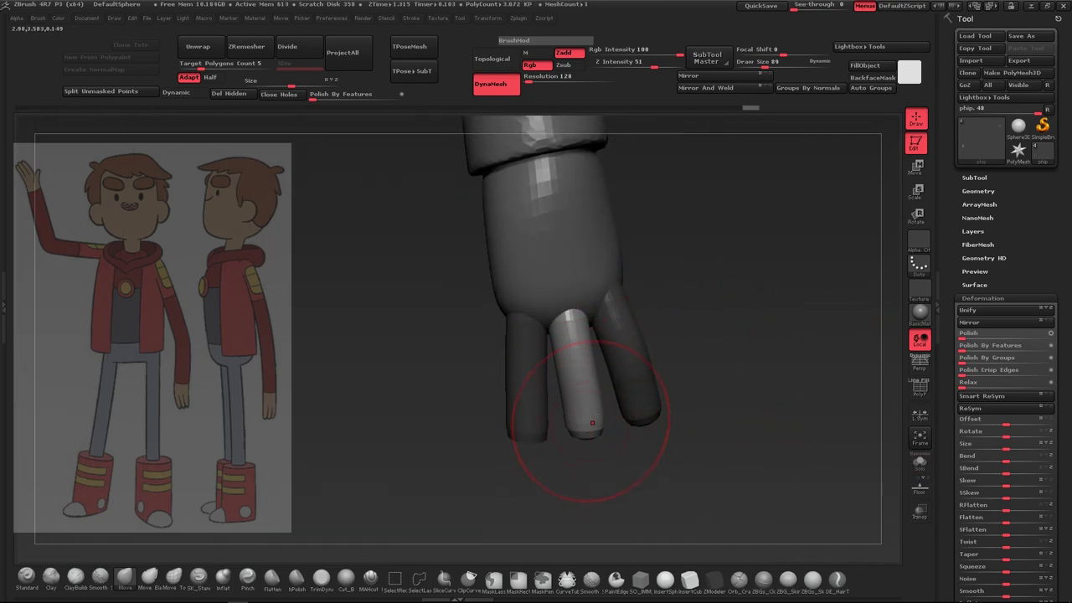
pyautogui.keyDown('alt'); pyautogui.click(515, 381); pyautogui.keyUp('alt')
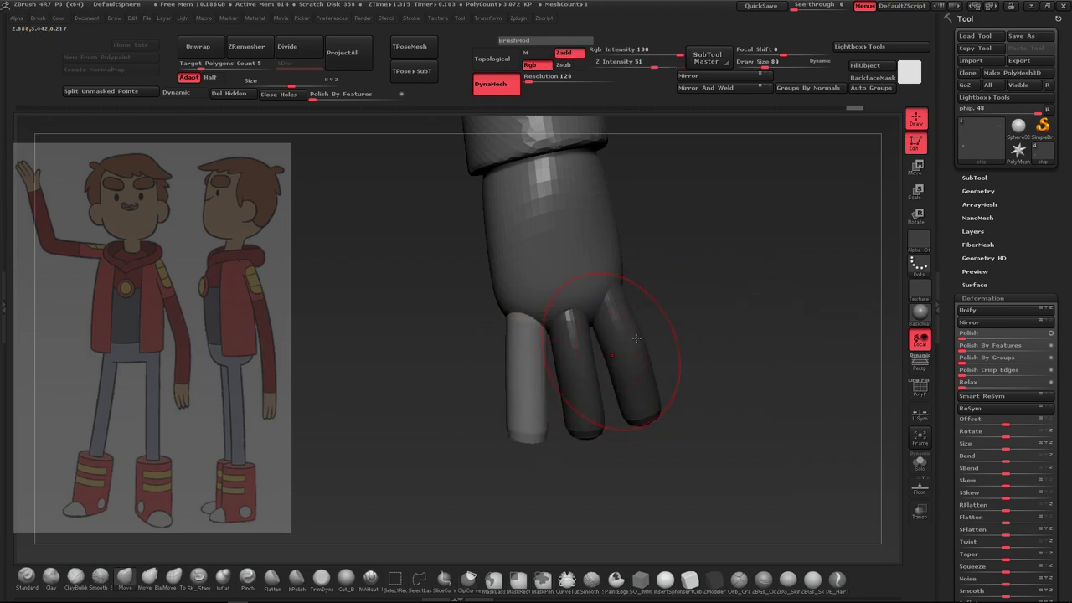
pyautogui.keyDown('shift'); pyautogui.moveTo(468, 425); pyautogui.dragTo(494, 431); pyautogui.keyUp('shift')
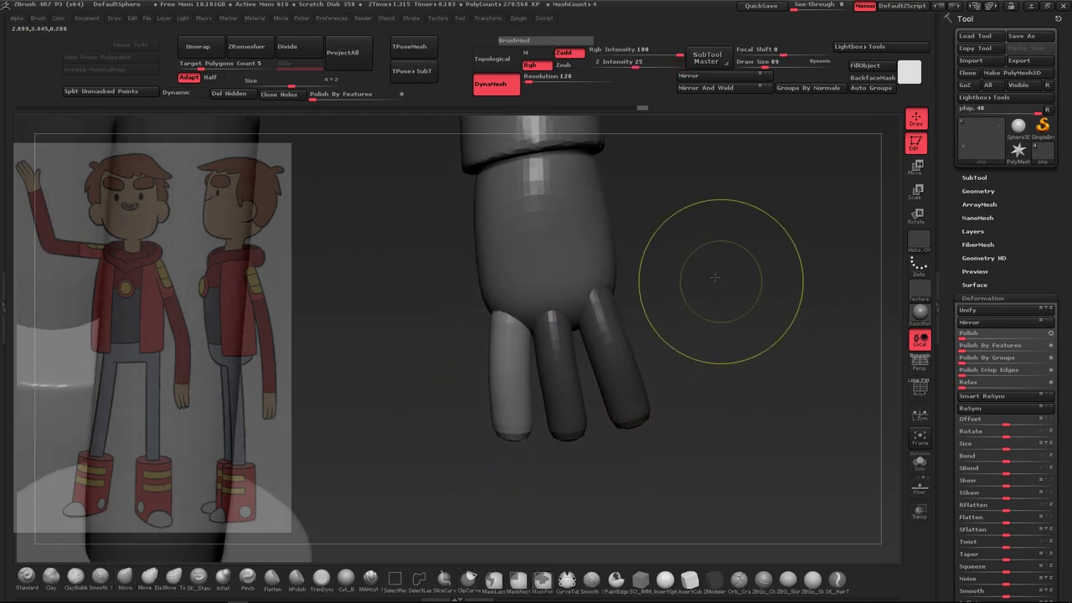
# Move and rotate the thumb outward from the side of the hand with transpose lines
pyautogui.moveTo(714, 276)
pyautogui.mouseDown()
pyautogui.moveTo(619, 330)
pyautogui.moveTo(538, 323)
pyautogui.moveTo(669, 341)
pyautogui.mouseUp()
pyautogui.press('w')
pyautogui.moveTo(500, 404)
pyautogui.mouseDown()
pyautogui.moveTo(619, 385)
pyautogui.moveTo(591, 324)
pyautogui.mouseUp()
pyautogui.moveTo(444, 387); pyautogui.dragTo(453, 230)
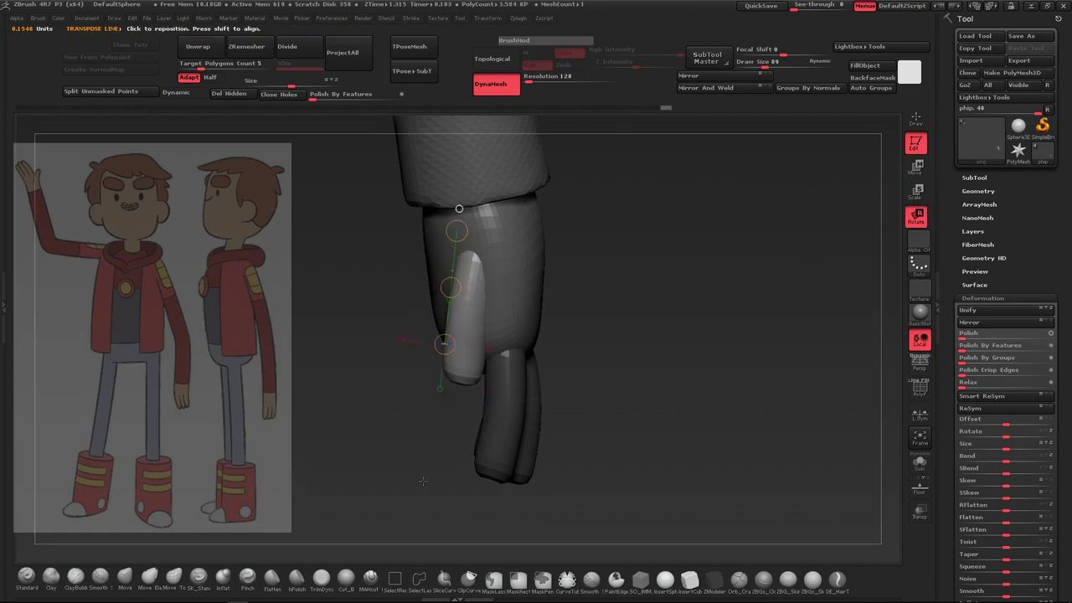
pyautogui.moveTo(712, 335); pyautogui.dragTo(838, 251)
pyautogui.moveTo(465, 385); pyautogui.dragTo(418, 368)
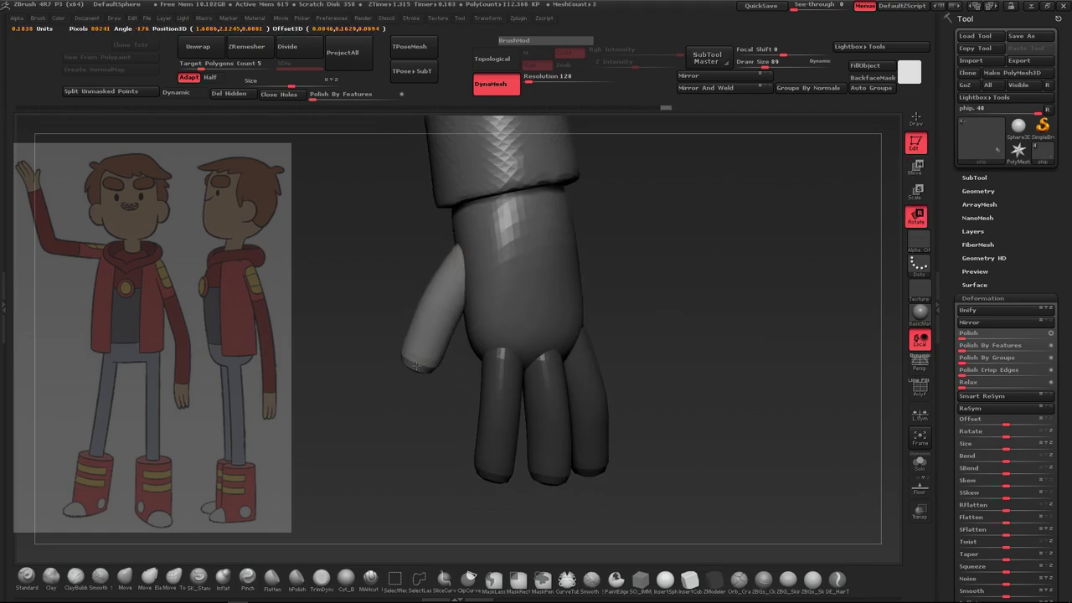
pyautogui.moveTo(637, 386); pyautogui.dragTo(545, 381)
# Bend the thumb at its middle and reshape it with the Move brush
pyautogui.press('q')
pyautogui.moveTo(450, 312); pyautogui.dragTo(608, 320)
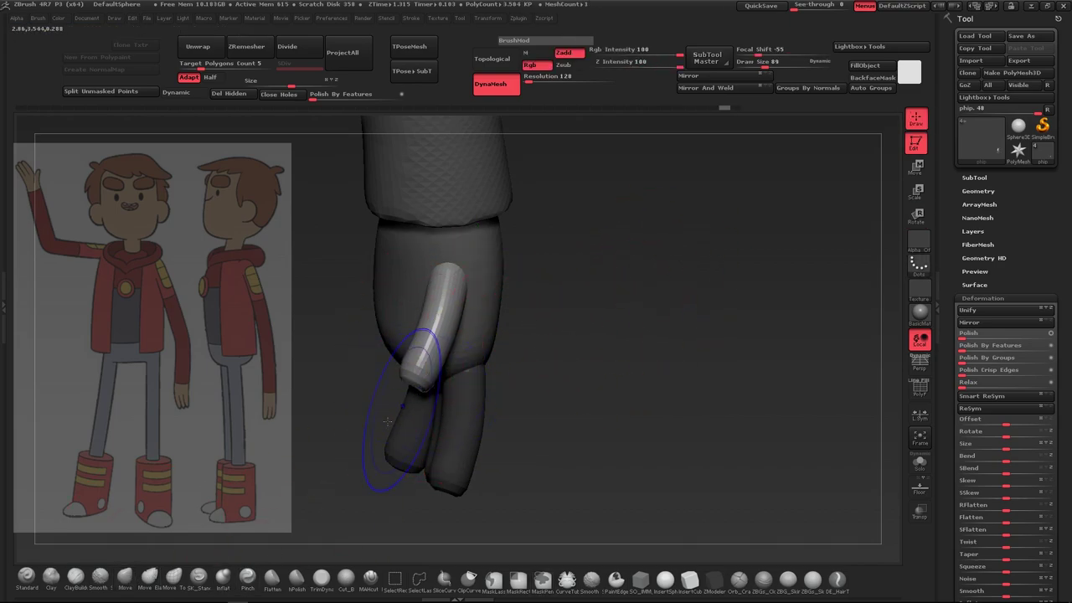
pyautogui.moveTo(383, 374); pyautogui.dragTo(597, 336)
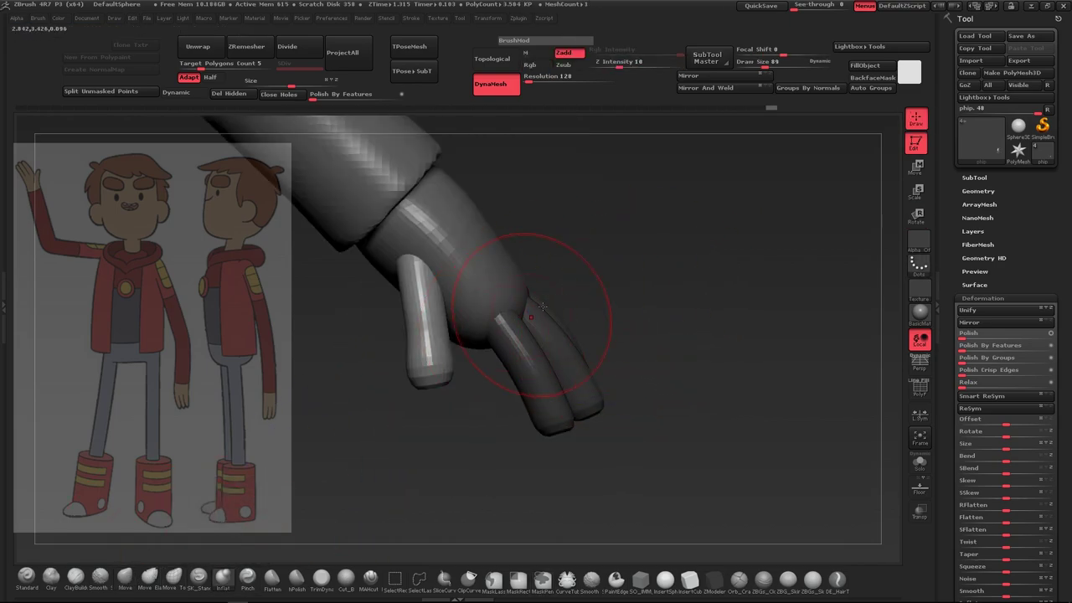
pyautogui.moveTo(449, 374); pyautogui.dragTo(394, 298)
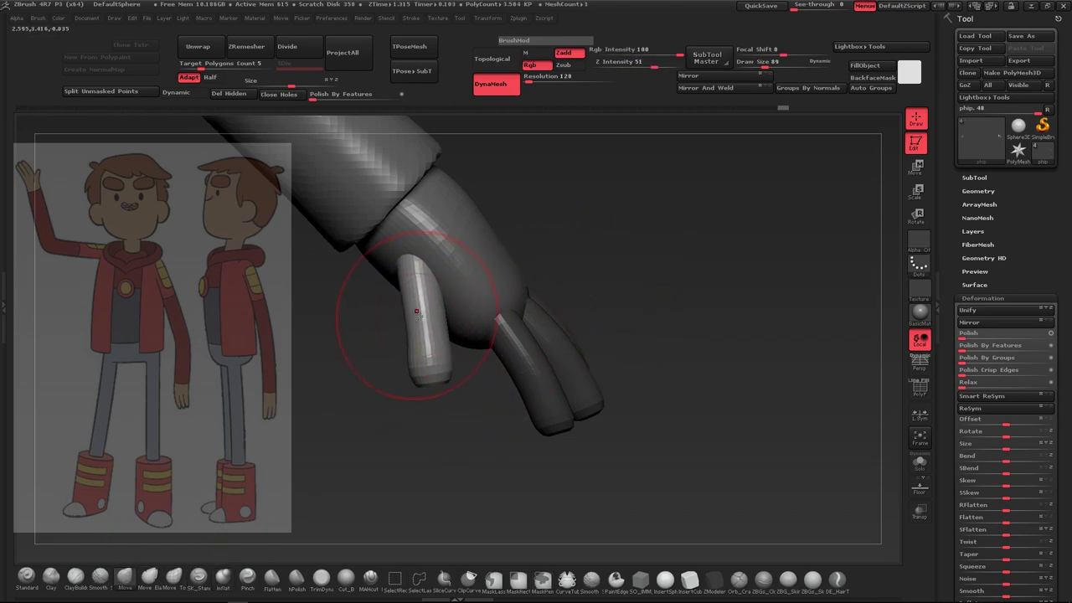
pyautogui.moveTo(536, 209); pyautogui.dragTo(689, 340)
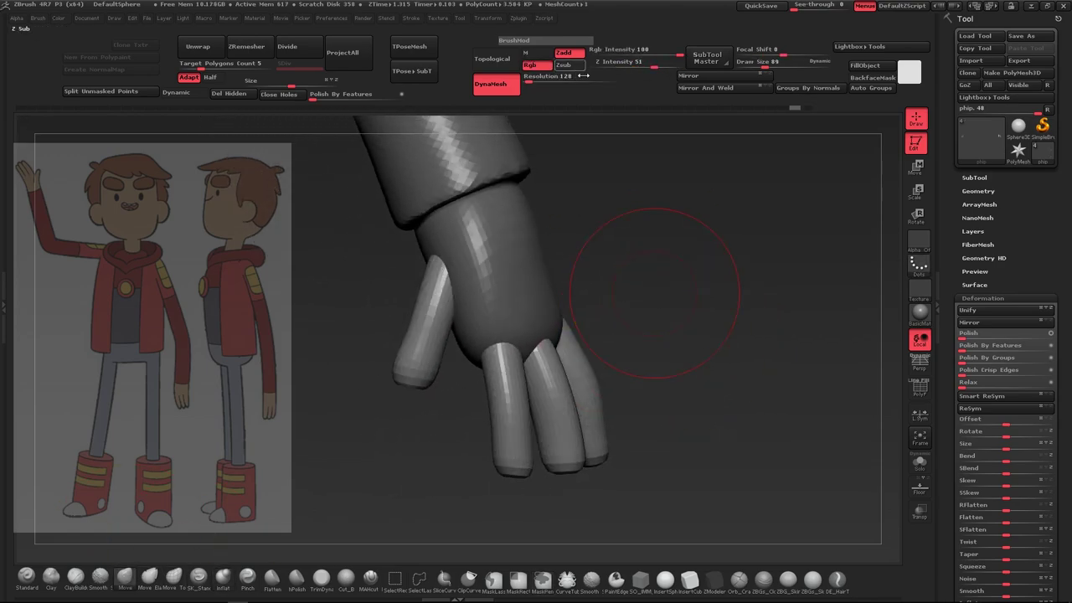
pyautogui.moveTo(699, 282)
pyautogui.mouseDown()
pyautogui.moveTo(621, 288)
pyautogui.moveTo(567, 406)
pyautogui.moveTo(590, 386)
pyautogui.moveTo(116, 583)
pyautogui.mouseUp()
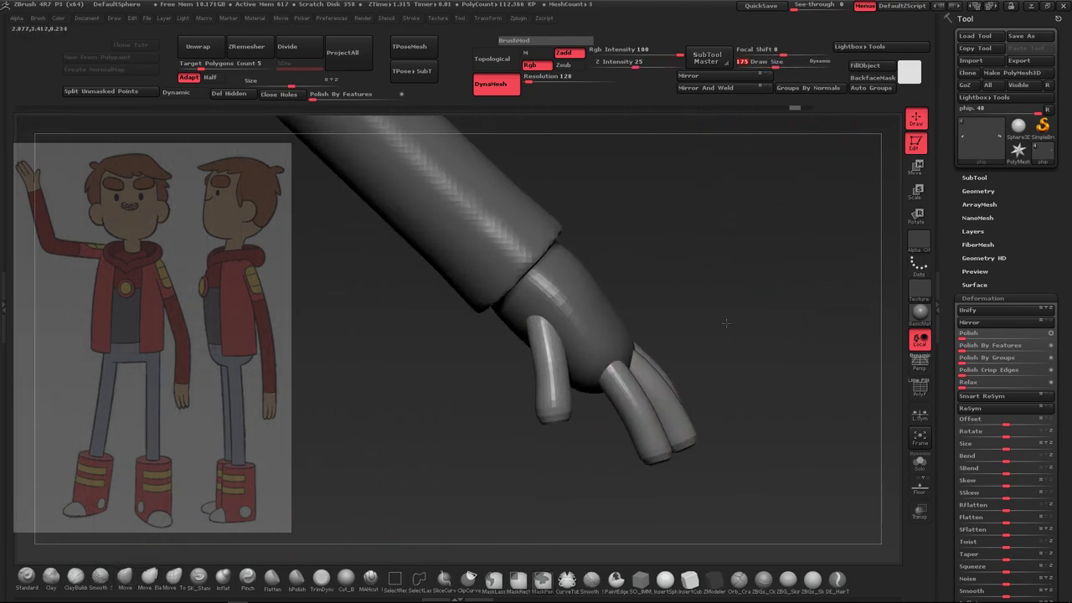
# Shrink the brush and orbit around the hand to check the thumb
pyautogui.moveTo(775, 61); pyautogui.dragTo(769, 66)
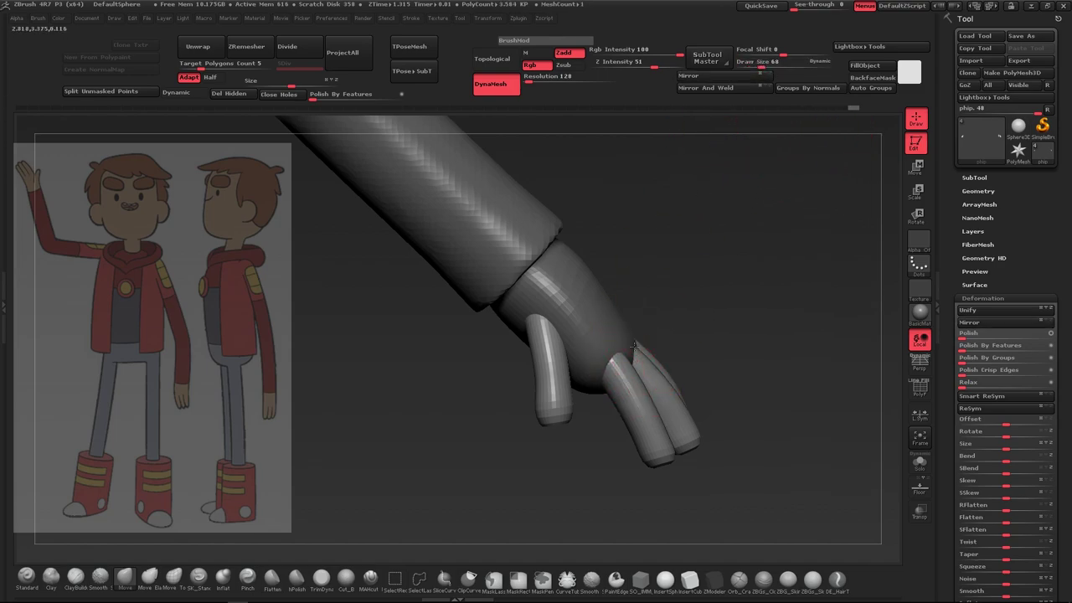
pyautogui.moveTo(633, 345)
pyautogui.mouseDown()
pyautogui.moveTo(676, 313)
pyautogui.moveTo(754, 306)
pyautogui.moveTo(781, 271)
pyautogui.moveTo(724, 423)
pyautogui.mouseUp()
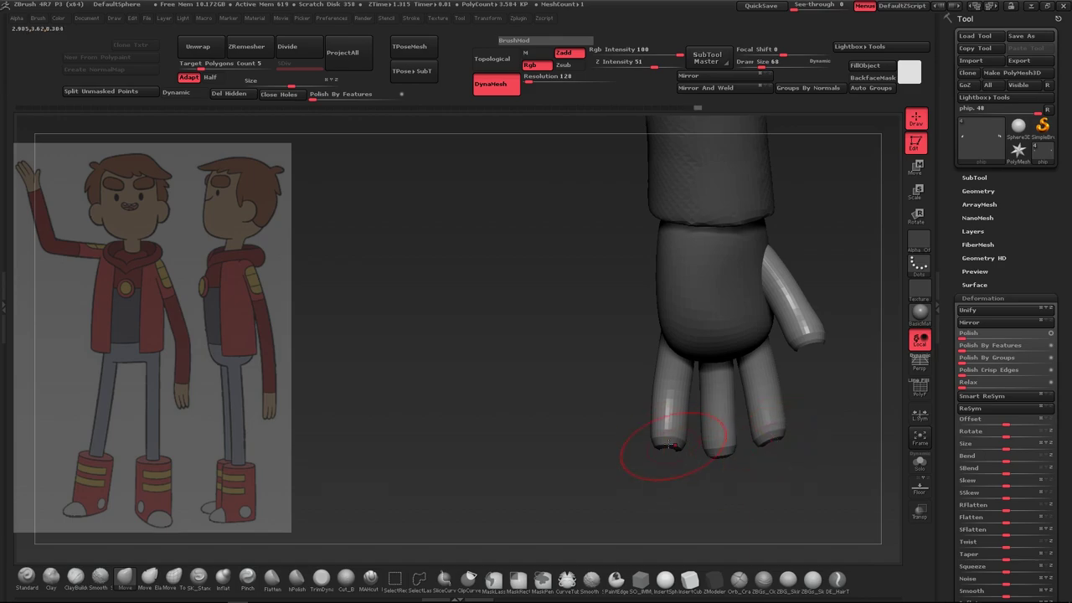
pyautogui.moveTo(680, 464)
pyautogui.mouseDown()
pyautogui.moveTo(796, 418)
pyautogui.moveTo(684, 447)
pyautogui.moveTo(706, 459)
pyautogui.mouseUp()
pyautogui.moveTo(708, 422)
pyautogui.mouseDown()
pyautogui.moveTo(624, 304)
pyautogui.moveTo(665, 349)
pyautogui.moveTo(538, 354)
pyautogui.moveTo(685, 299)
pyautogui.mouseUp()
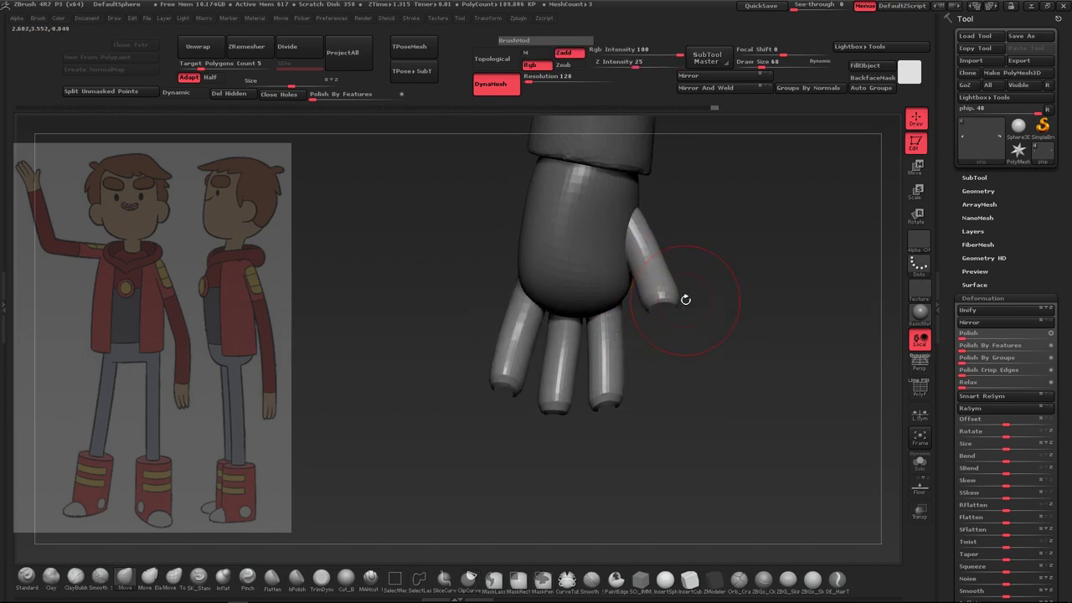
pyautogui.moveTo(850, 121)
pyautogui.mouseDown()
pyautogui.moveTo(713, 355)
pyautogui.moveTo(570, 310)
pyautogui.moveTo(730, 360)
pyautogui.moveTo(670, 275)
pyautogui.moveTo(758, 326)
pyautogui.moveTo(718, 320)
pyautogui.moveTo(746, 352)
pyautogui.moveTo(634, 355)
pyautogui.moveTo(652, 364)
pyautogui.mouseUp()
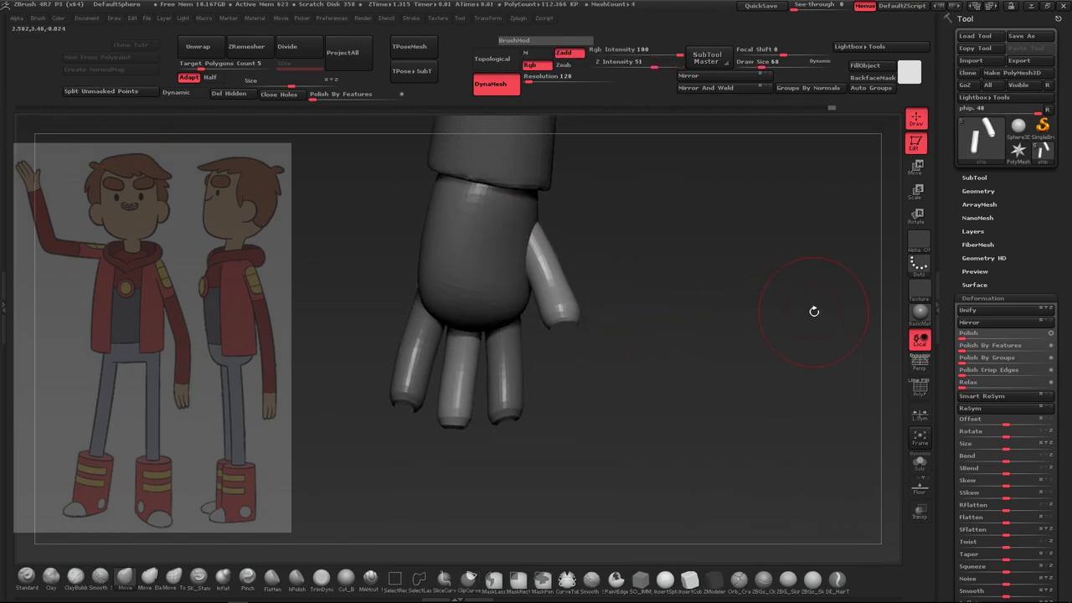
# Select the thumb piece, DynaMesh it more smoothly, then select the next hand piece
pyautogui.keyDown('alt'); pyautogui.click(545, 302); pyautogui.keyUp('alt')
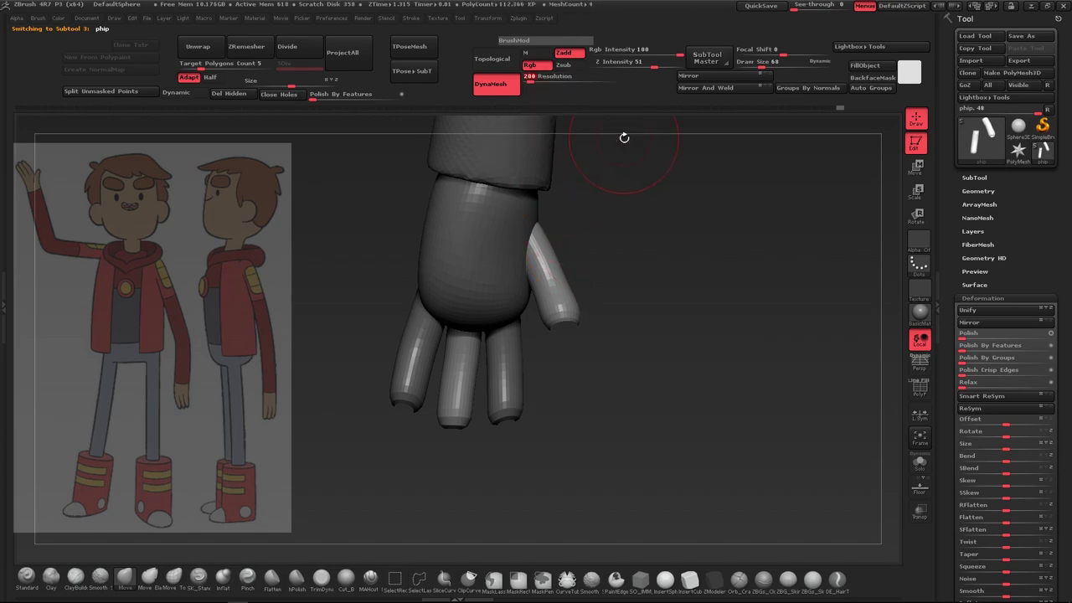
pyautogui.keyDown('ctrl'); pyautogui.moveTo(663, 304); pyautogui.dragTo(665, 308); pyautogui.keyUp('ctrl')
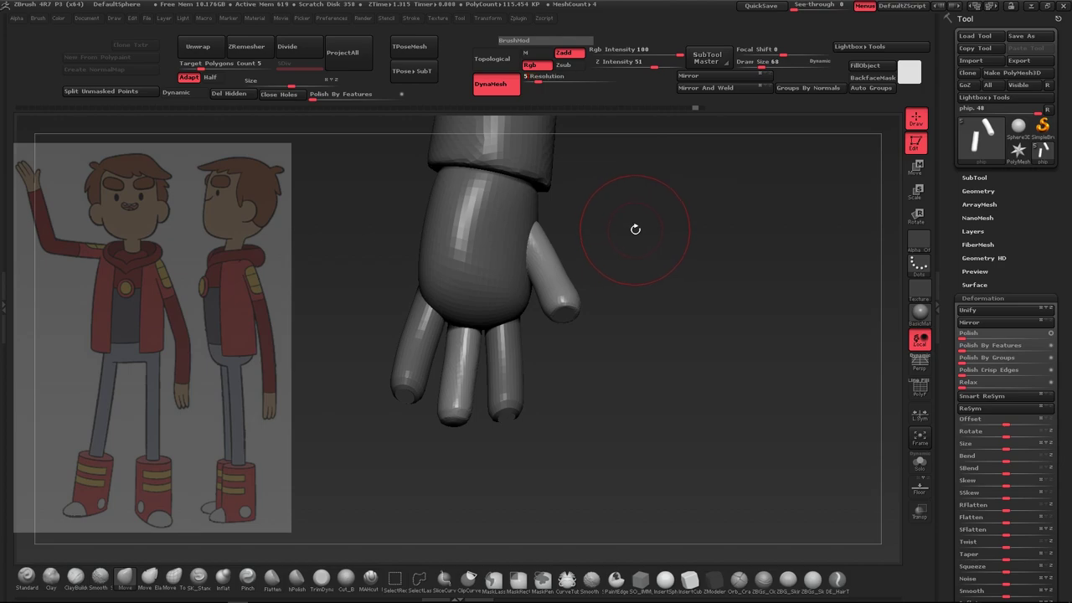
pyautogui.moveTo(648, 319)
pyautogui.mouseDown()
pyautogui.moveTo(478, 371)
pyautogui.moveTo(564, 245)
pyautogui.mouseUp()
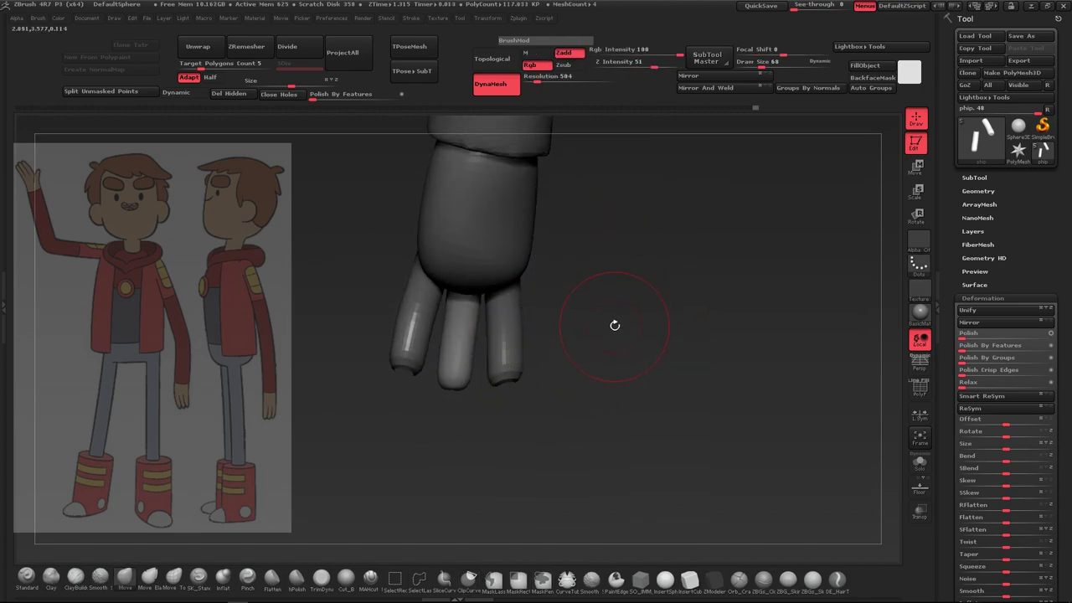
pyautogui.keyDown('alt'); pyautogui.click(509, 335); pyautogui.keyUp('alt')
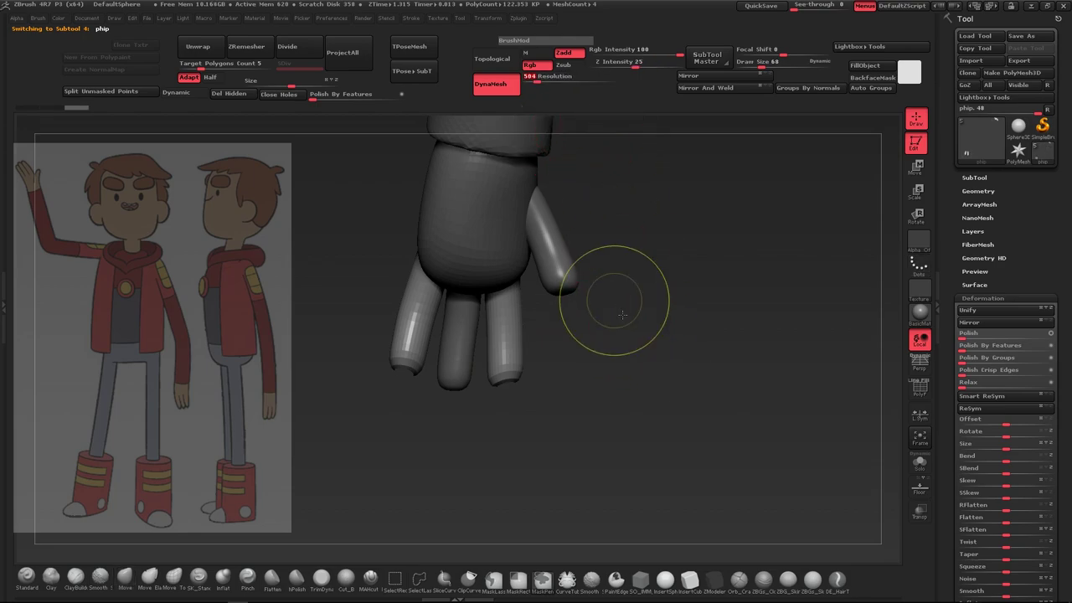
pyautogui.moveTo(505, 371); pyautogui.dragTo(509, 385)
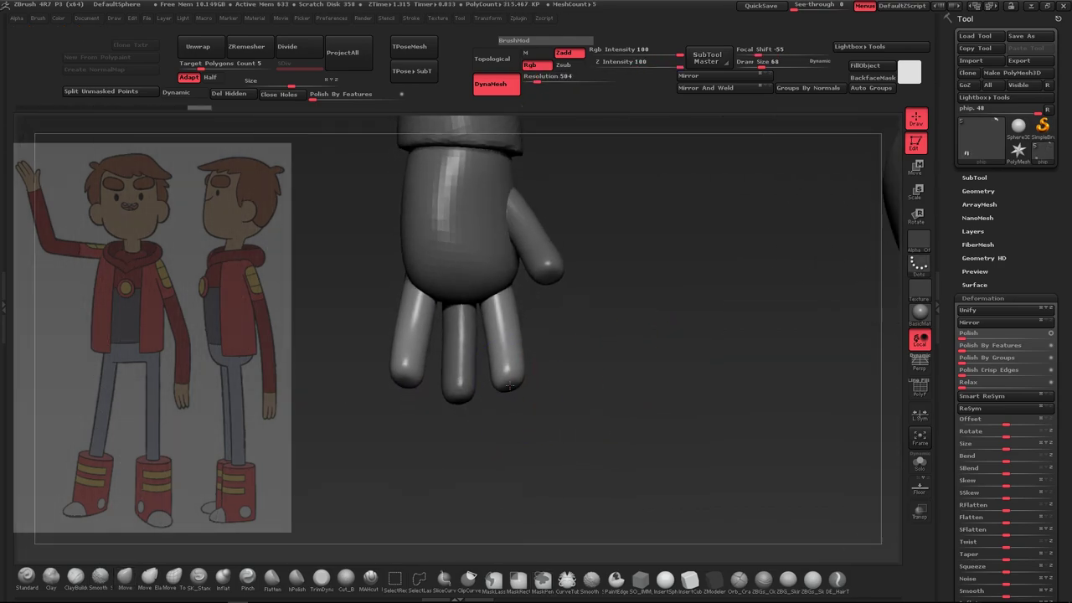
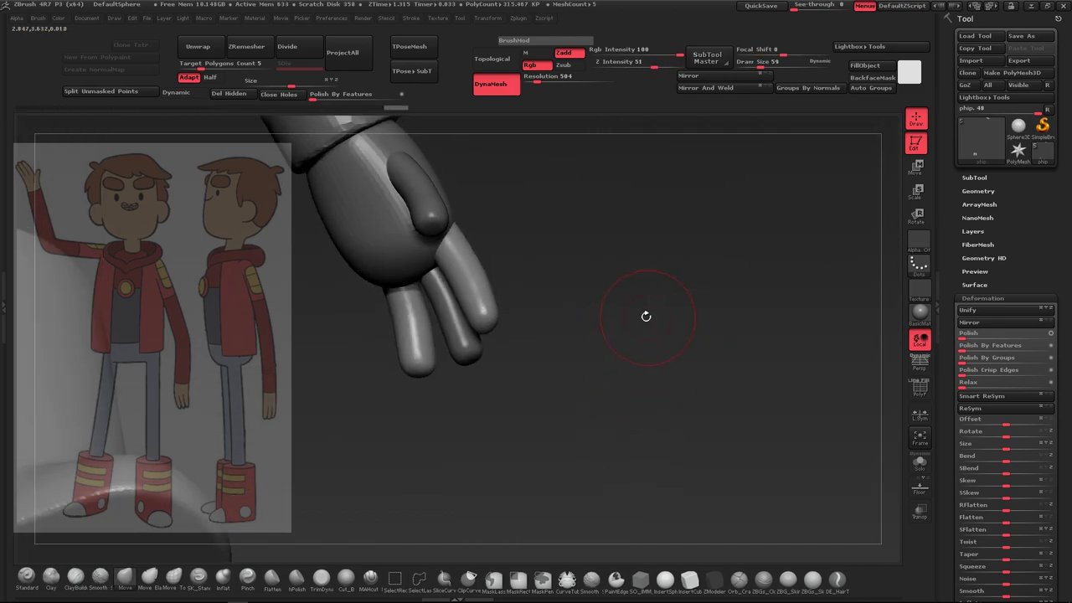
# Frame the character from the front and select the finger-pieces subtool
pyautogui.moveTo(641, 313)
pyautogui.mouseDown()
pyautogui.moveTo(614, 376)
pyautogui.moveTo(507, 392)
pyautogui.mouseUp()
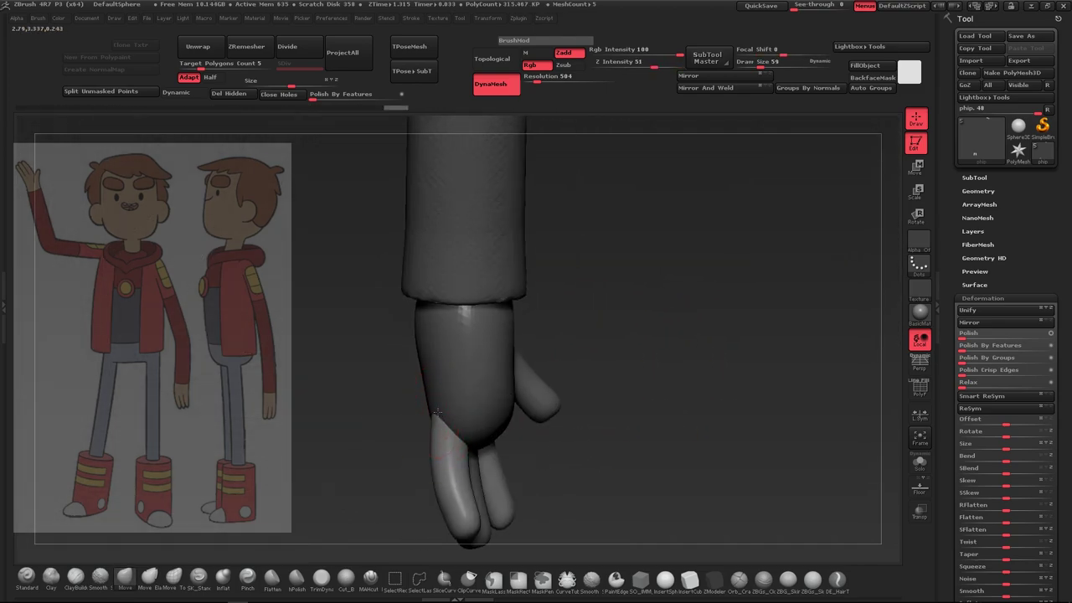
pyautogui.moveTo(436, 412)
pyautogui.mouseDown()
pyautogui.moveTo(560, 327)
pyautogui.moveTo(539, 319)
pyautogui.moveTo(538, 383)
pyautogui.moveTo(658, 330)
pyautogui.moveTo(486, 360)
pyautogui.moveTo(593, 426)
pyautogui.moveTo(681, 359)
pyautogui.moveTo(314, 335)
pyautogui.mouseUp()
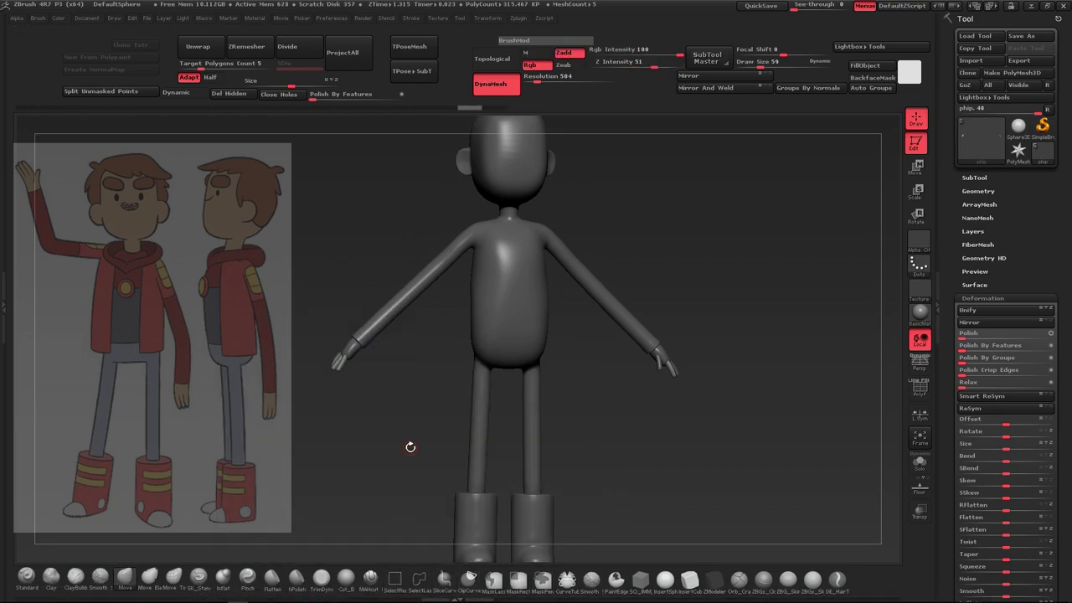
pyautogui.moveTo(586, 407); pyautogui.dragTo(592, 408)
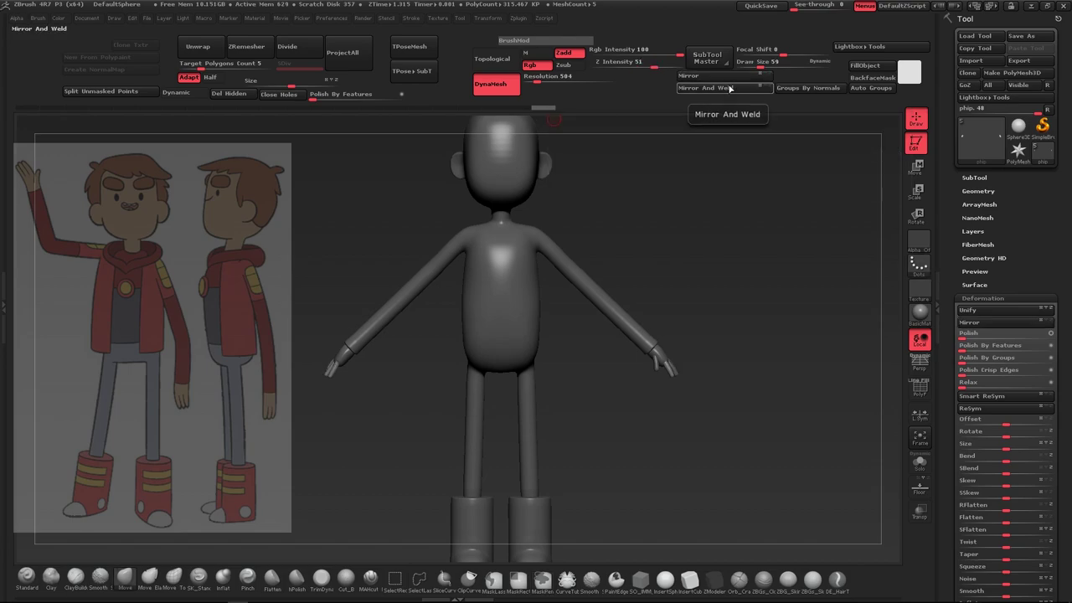
pyautogui.keyDown('alt'); pyautogui.moveTo(733, 218); pyautogui.dragTo(734, 373); pyautogui.keyUp('alt')
pyautogui.click(974, 177)
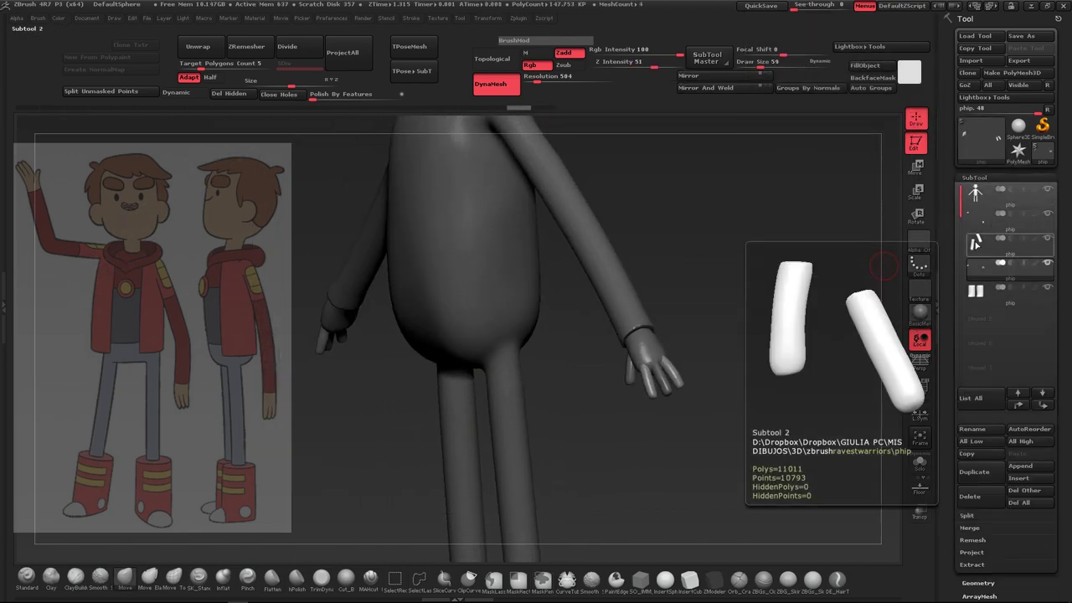
pyautogui.click(975, 242)
# Mirror And Weld the finger pieces onto the other hand
pyautogui.moveTo(718, 356)
pyautogui.mouseDown()
pyautogui.moveTo(506, 426)
pyautogui.moveTo(505, 370)
pyautogui.moveTo(615, 368)
pyautogui.mouseUp()
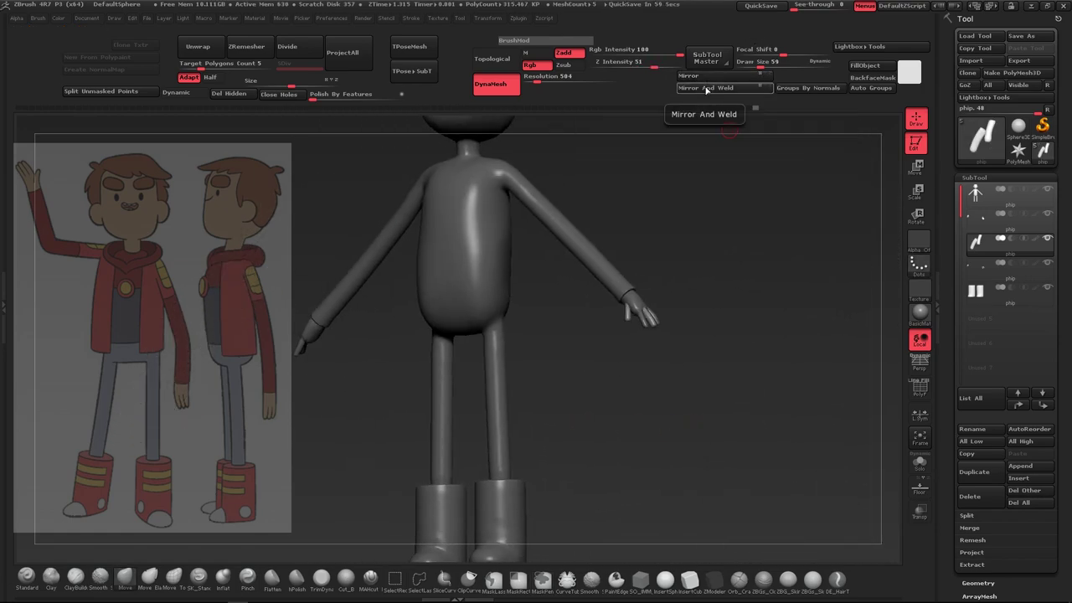
pyautogui.click(708, 87)
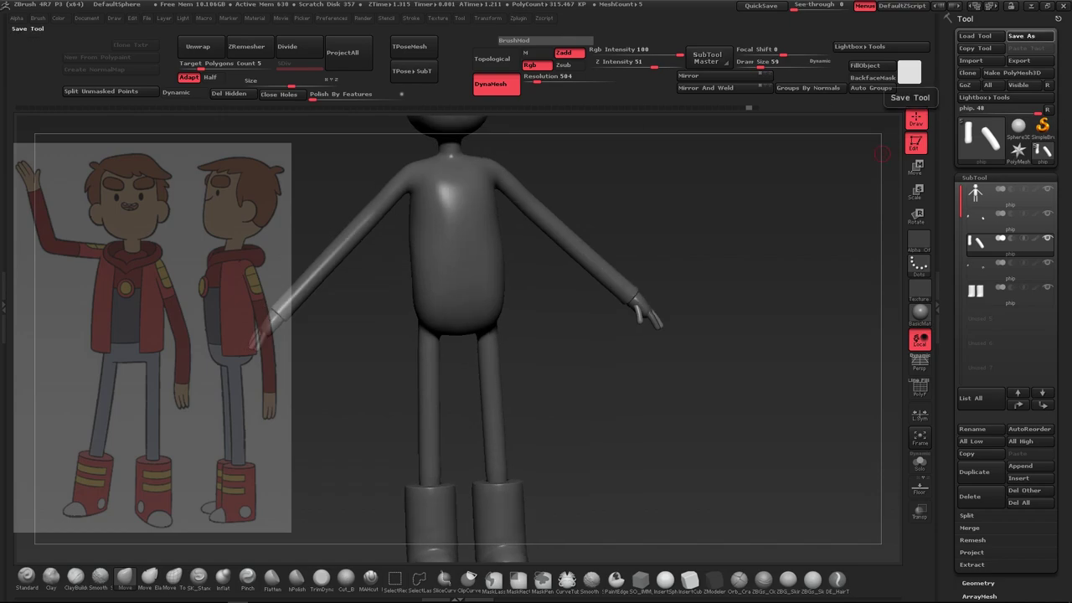
pyautogui.moveTo(832, 358); pyautogui.dragTo(753, 352)
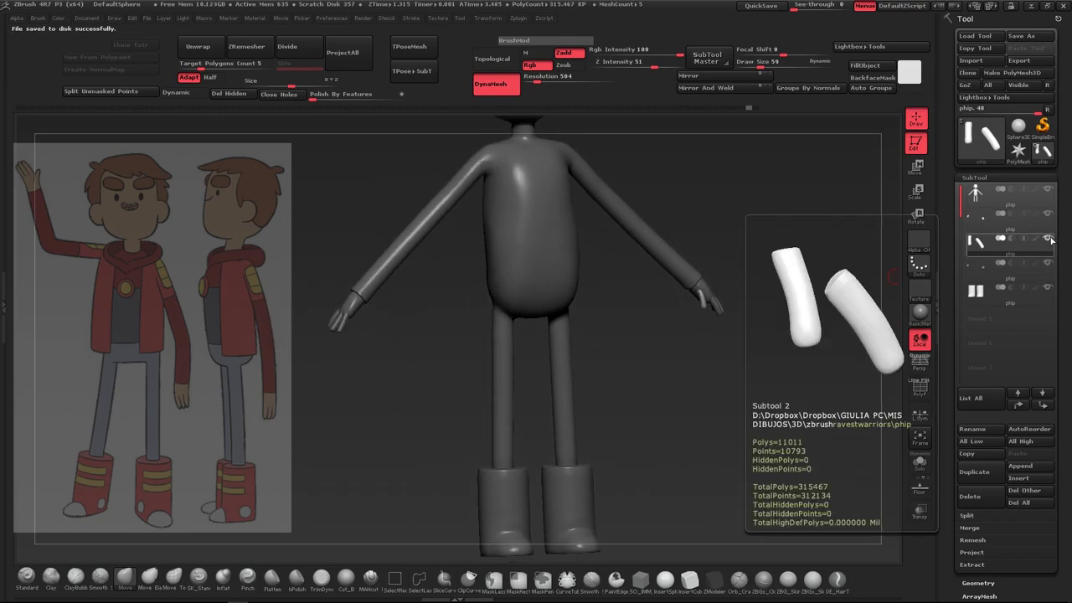
pyautogui.moveTo(837, 351); pyautogui.dragTo(816, 352)
pyautogui.click(971, 224)
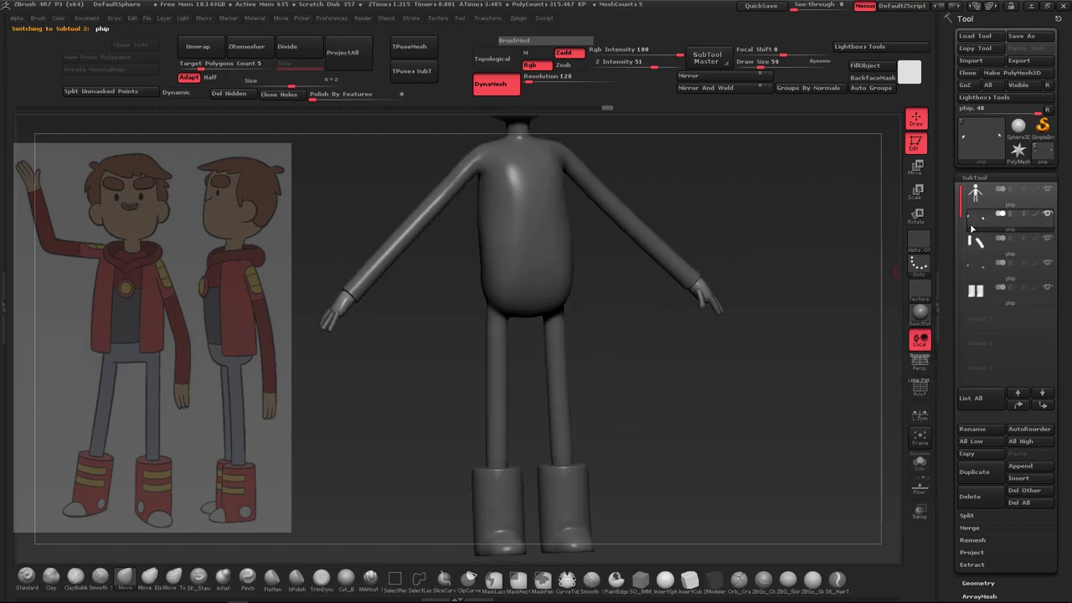
# On subtool 4, delete the hidden stray part, then Mirror And Weld it
pyautogui.click(1048, 265)
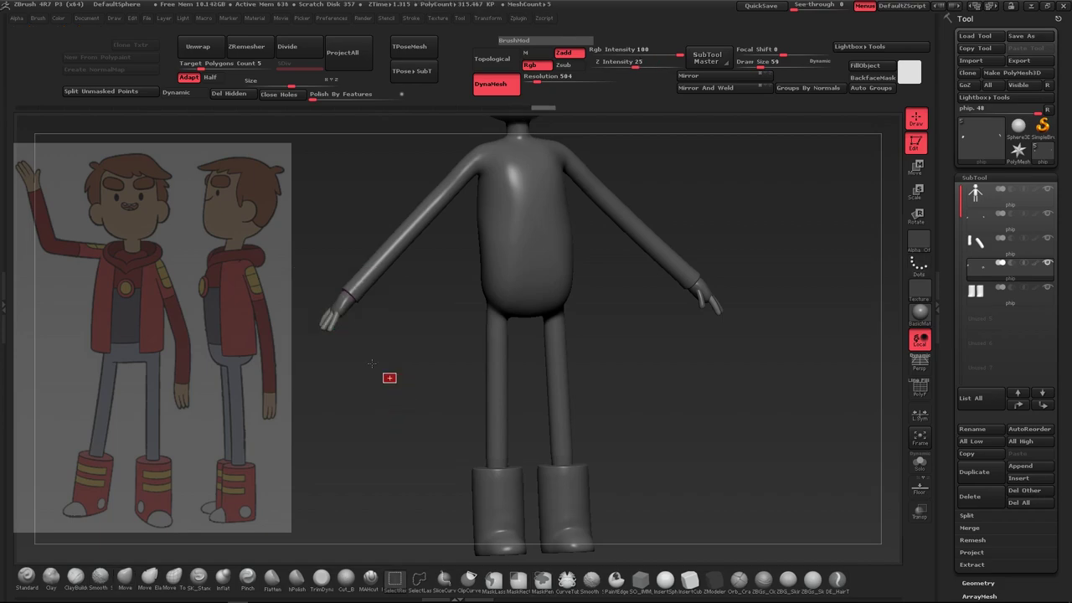
pyautogui.moveTo(372, 362); pyautogui.dragTo(379, 238)
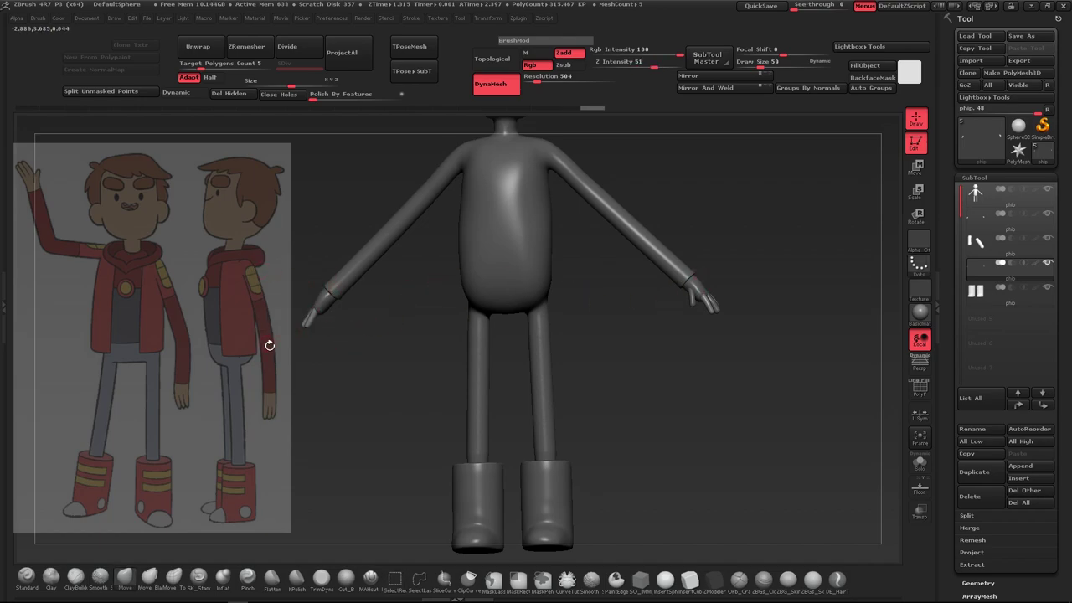
pyautogui.hotkey('ctrl', 'z')
pyautogui.click(229, 93)
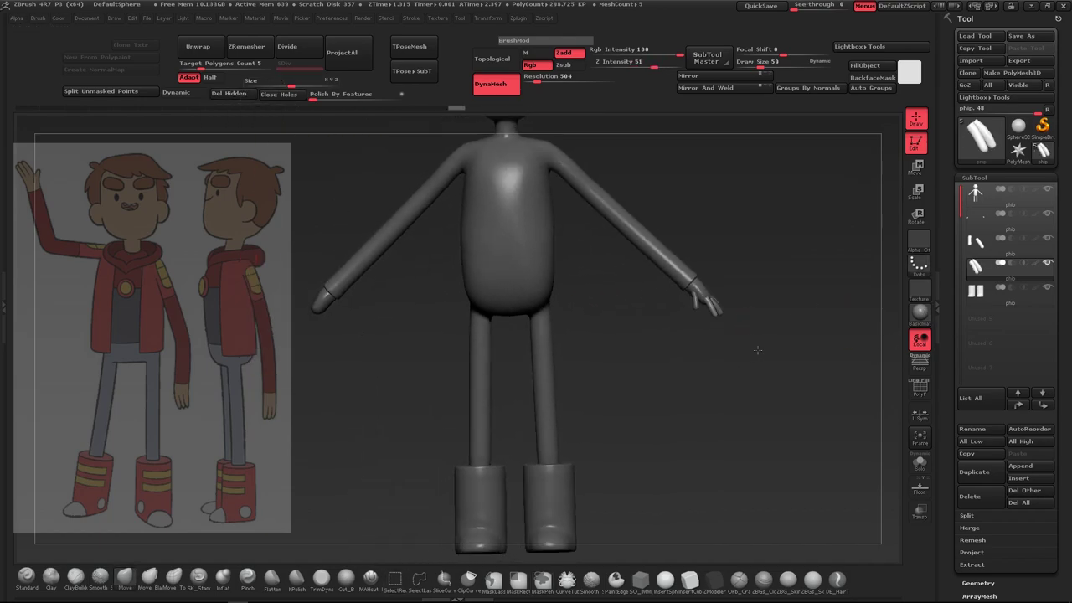
pyautogui.click(716, 88)
pyautogui.click(708, 88)
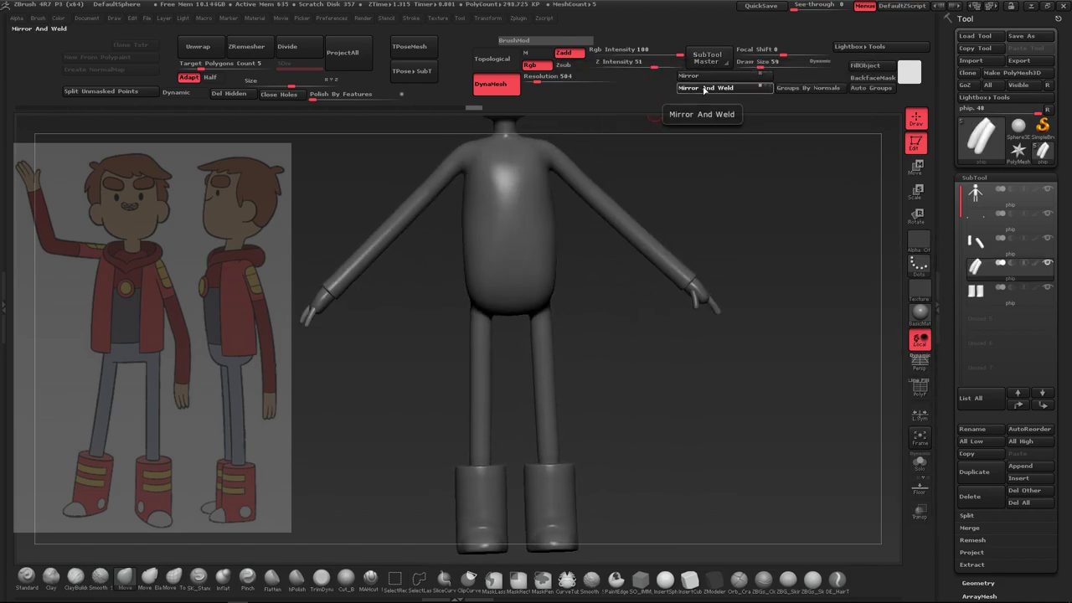
pyautogui.moveTo(636, 296); pyautogui.dragTo(653, 350)
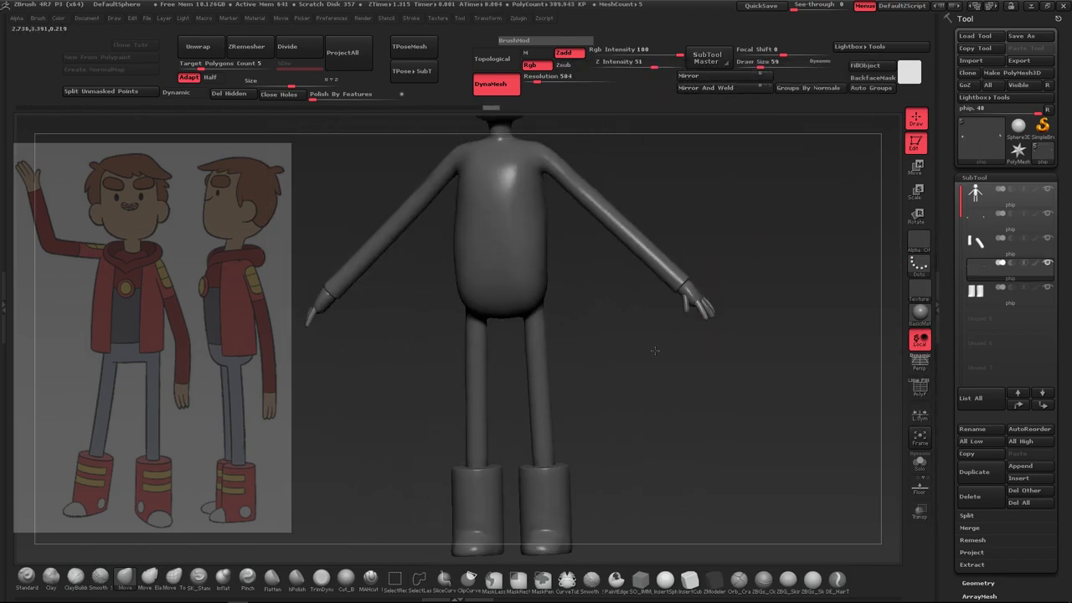
# Select subtool 3 and Mirror And Weld it onto the other hand
pyautogui.keyDown('alt'); pyautogui.click(660, 320); pyautogui.keyUp('alt')
pyautogui.moveTo(660, 320); pyautogui.dragTo(678, 251)
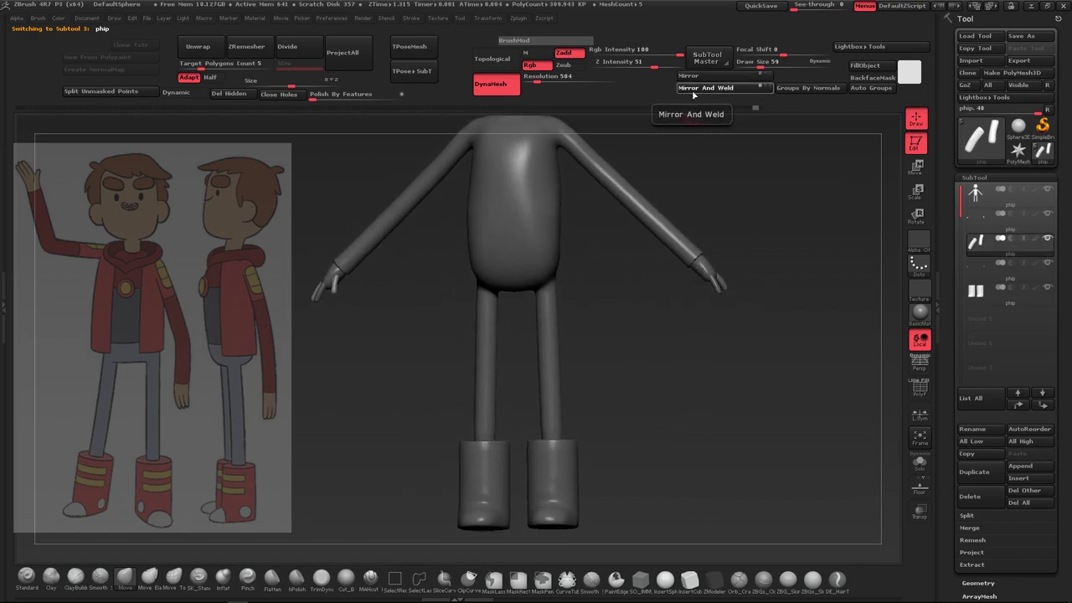
pyautogui.click(694, 89)
pyautogui.moveTo(669, 209); pyautogui.dragTo(686, 276)
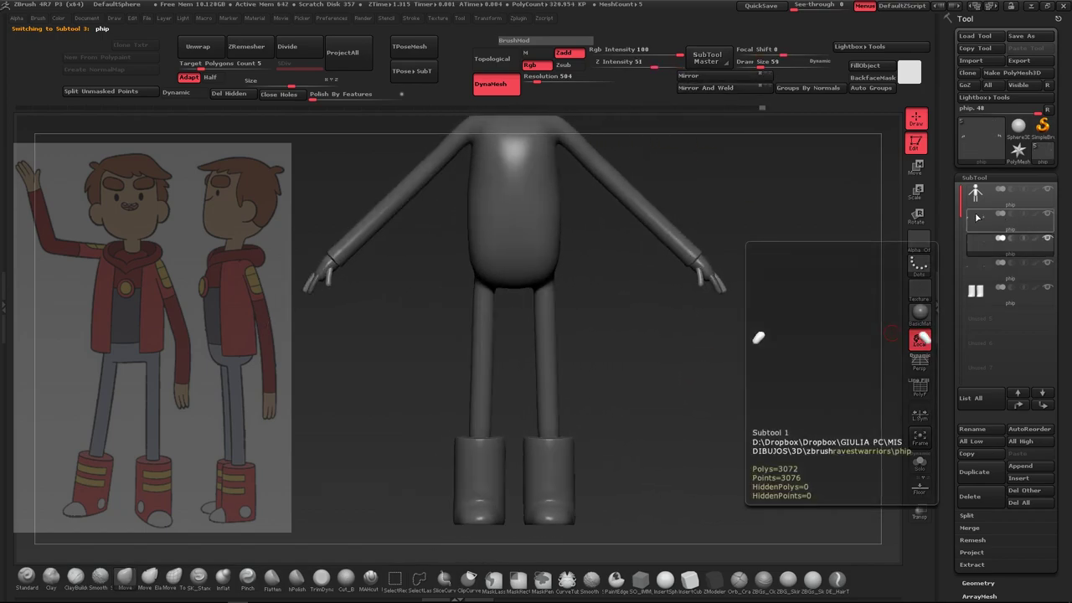
# Rename the second, third and fourth subtools to Mano, Dedos1 and Dedos2
pyautogui.click(976, 217)
pyautogui.click(988, 430)
pyautogui.write('ma')
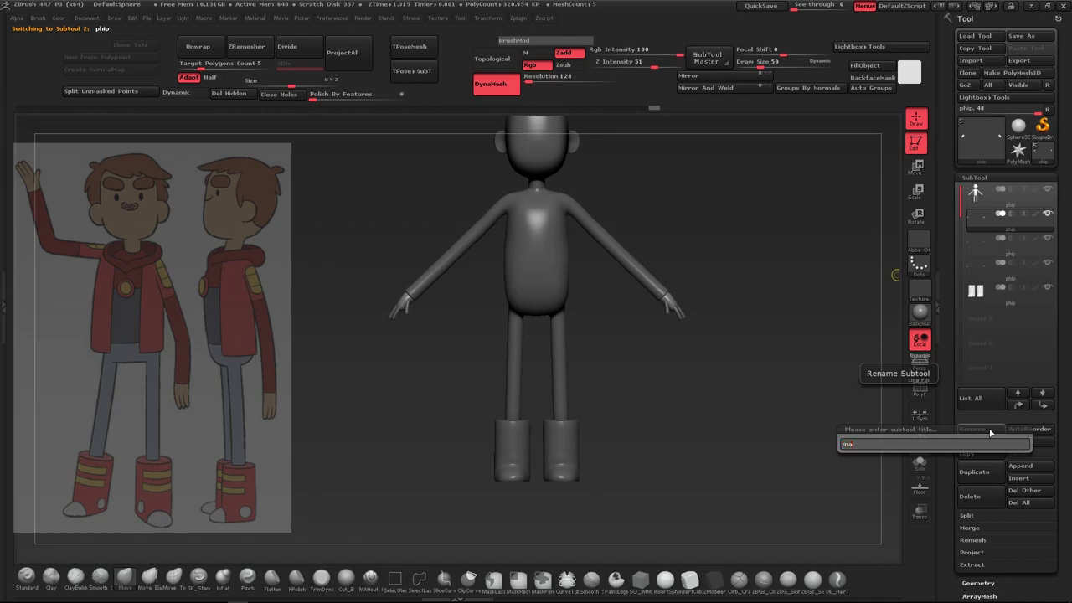
pyautogui.write('nu')
pyautogui.press('Return')
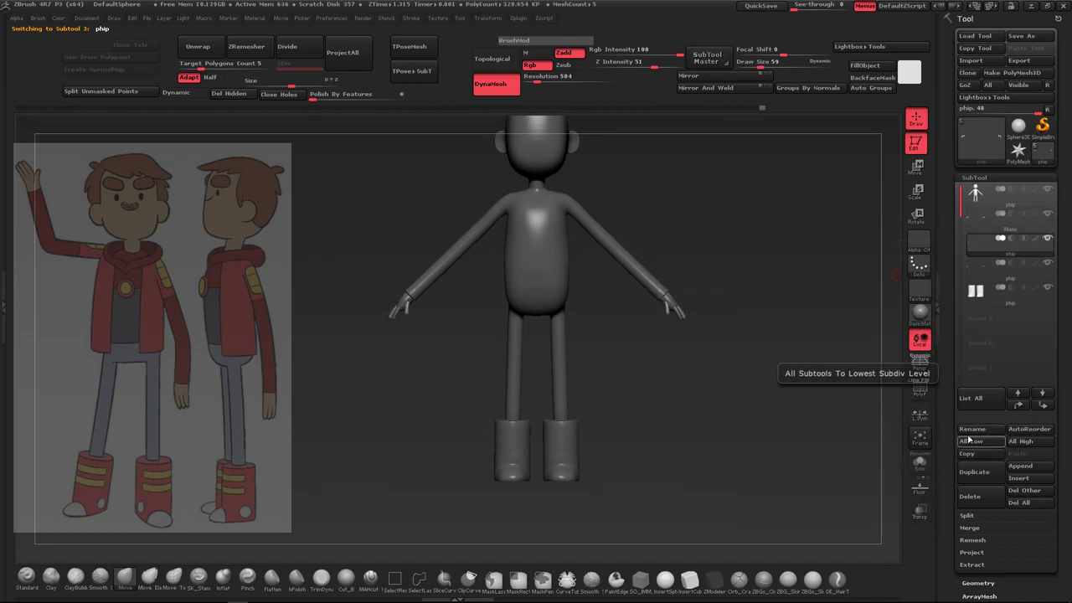
pyautogui.click(969, 432)
pyautogui.press('Return')
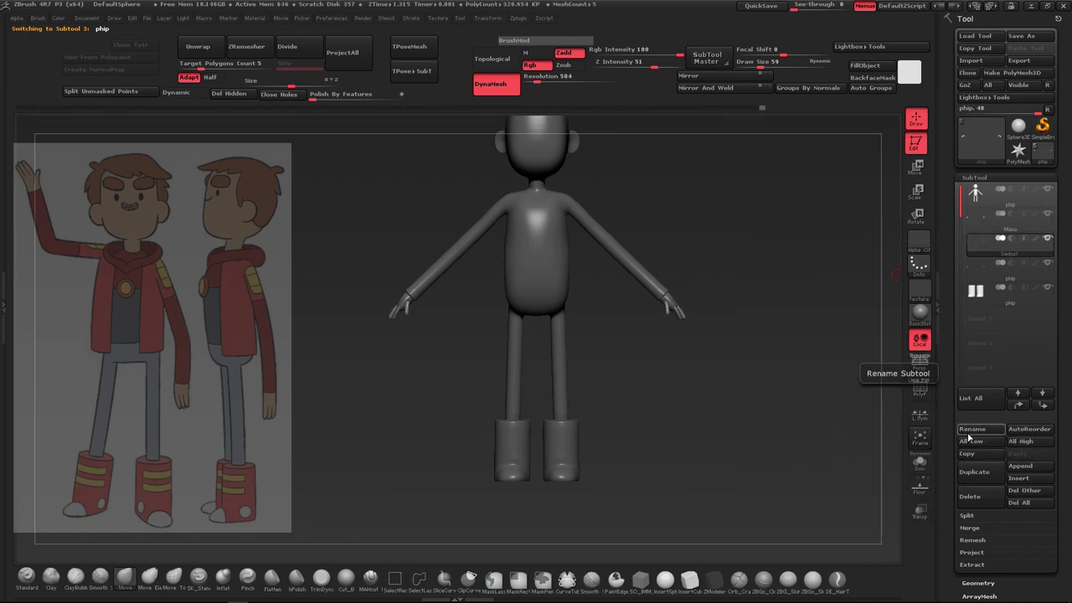
pyautogui.click(980, 267)
pyautogui.click(973, 429)
pyautogui.write('os2')
pyautogui.press('Return')
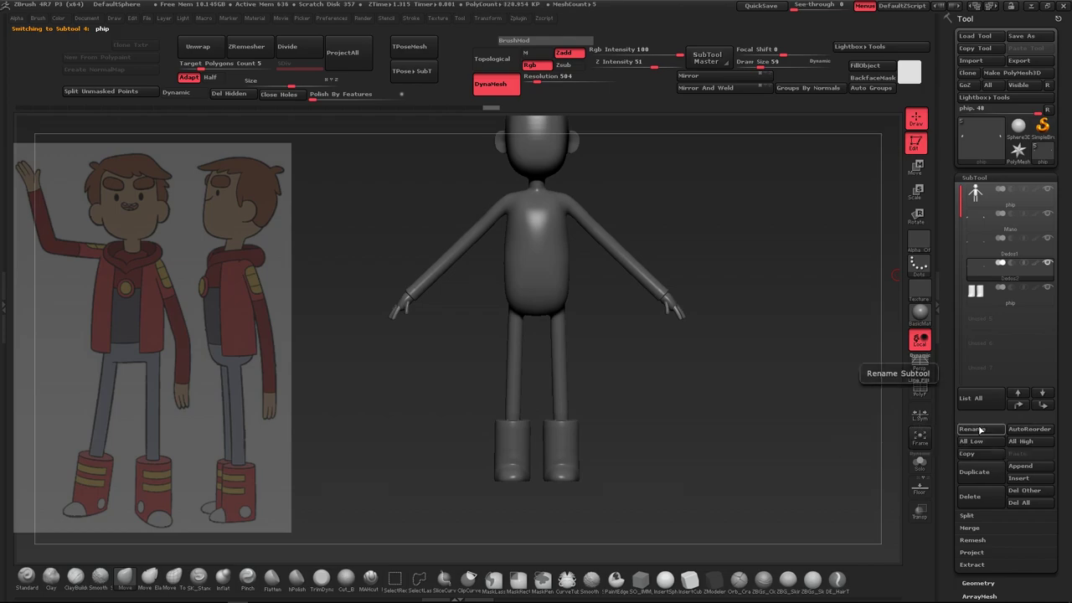
# Select the body subtool and lasso-mask the torso side from armpit to belly
pyautogui.moveTo(489, 325)
pyautogui.mouseDown()
pyautogui.moveTo(643, 421)
pyautogui.moveTo(684, 421)
pyautogui.moveTo(648, 437)
pyautogui.moveTo(715, 463)
pyautogui.mouseUp()
pyautogui.moveTo(713, 293)
pyautogui.mouseDown()
pyautogui.moveTo(696, 339)
pyautogui.moveTo(713, 338)
pyautogui.mouseUp()
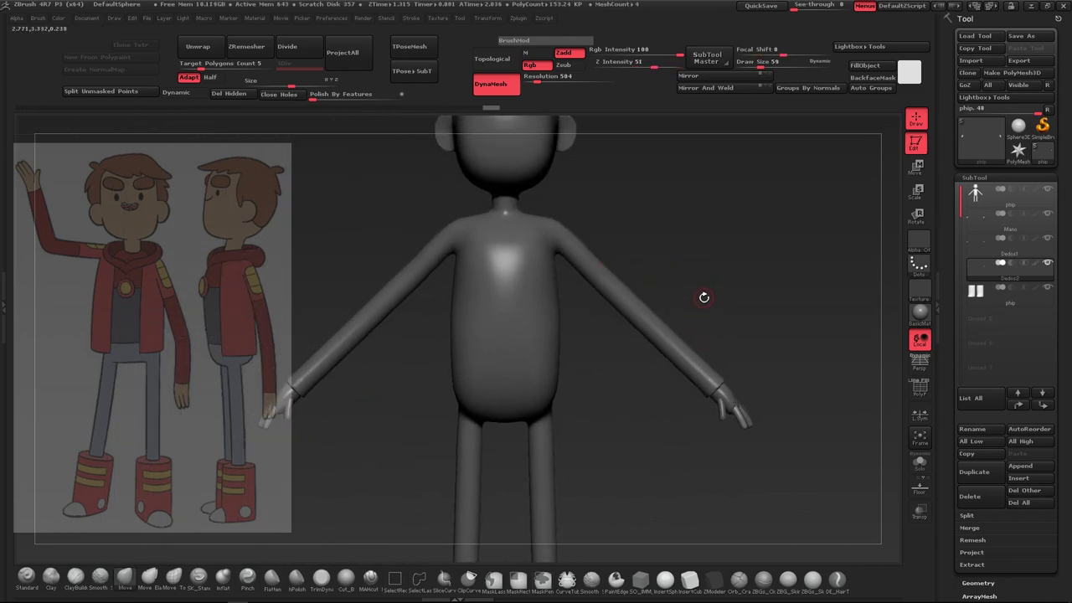
pyautogui.keyDown('alt'); pyautogui.click(529, 280); pyautogui.keyUp('alt')
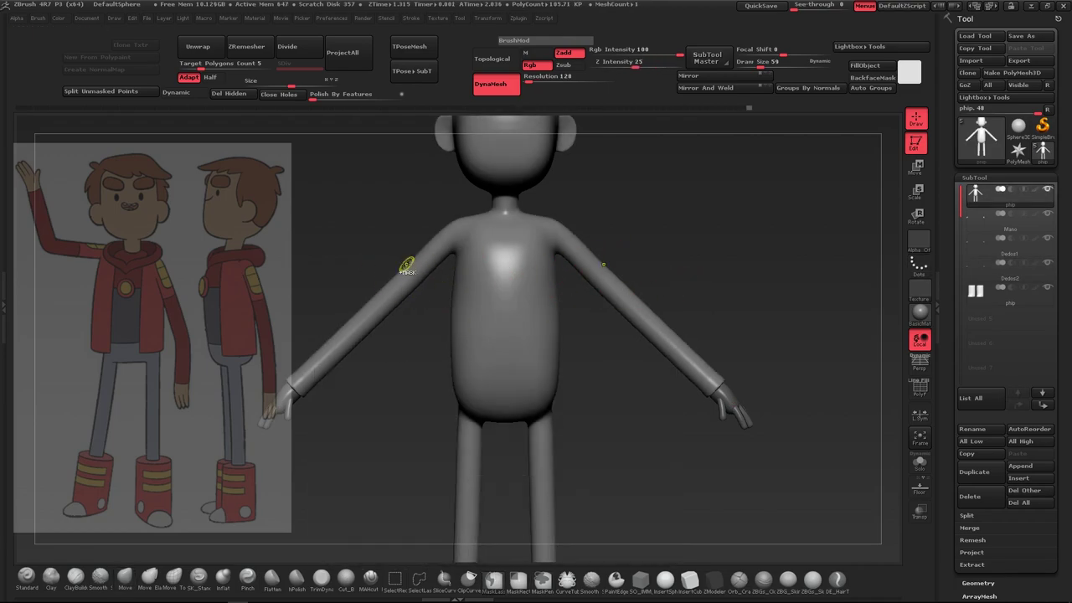
pyautogui.keyDown('ctrl'); pyautogui.moveTo(447, 291); pyautogui.dragTo(496, 387); pyautogui.keyUp('ctrl')
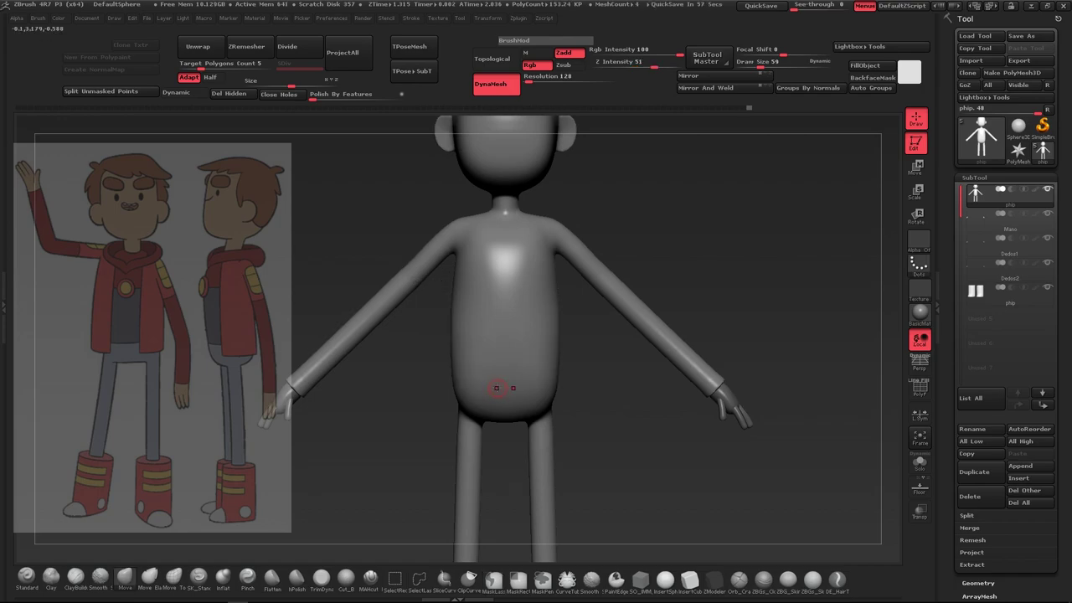
pyautogui.moveTo(636, 401)
pyautogui.mouseDown()
pyautogui.moveTo(645, 346)
pyautogui.moveTo(599, 381)
pyautogui.mouseUp()
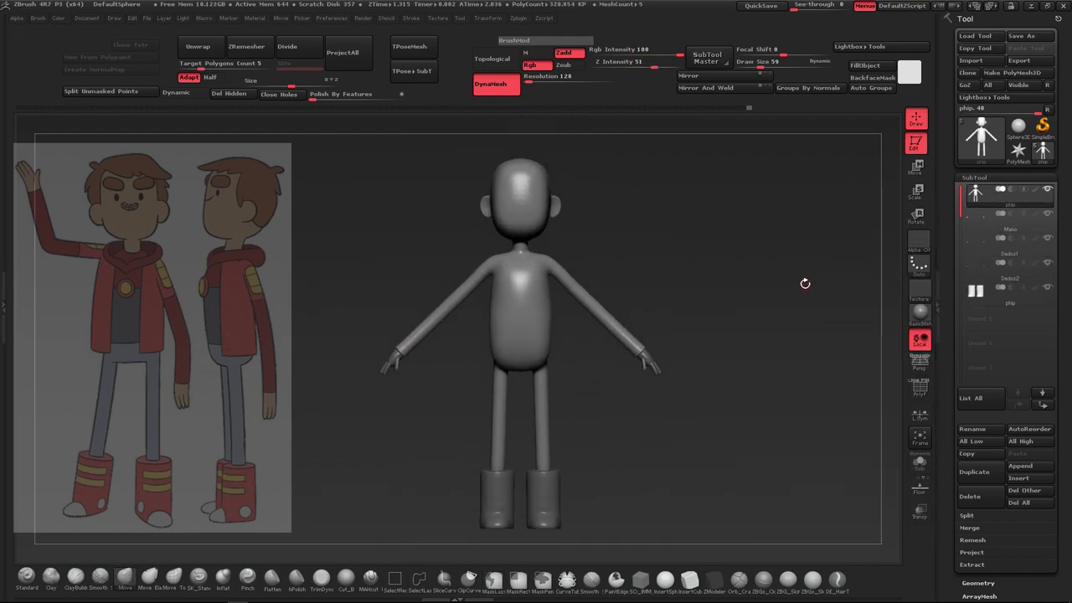
pyautogui.moveTo(815, 336)
pyautogui.keyDown('alt'); pyautogui.mouseDown()
pyautogui.moveTo(713, 336)
pyautogui.moveTo(717, 323)
pyautogui.moveTo(770, 327)
pyautogui.moveTo(752, 324)
pyautogui.mouseUp(); pyautogui.keyUp('alt')
pyautogui.click(979, 197)
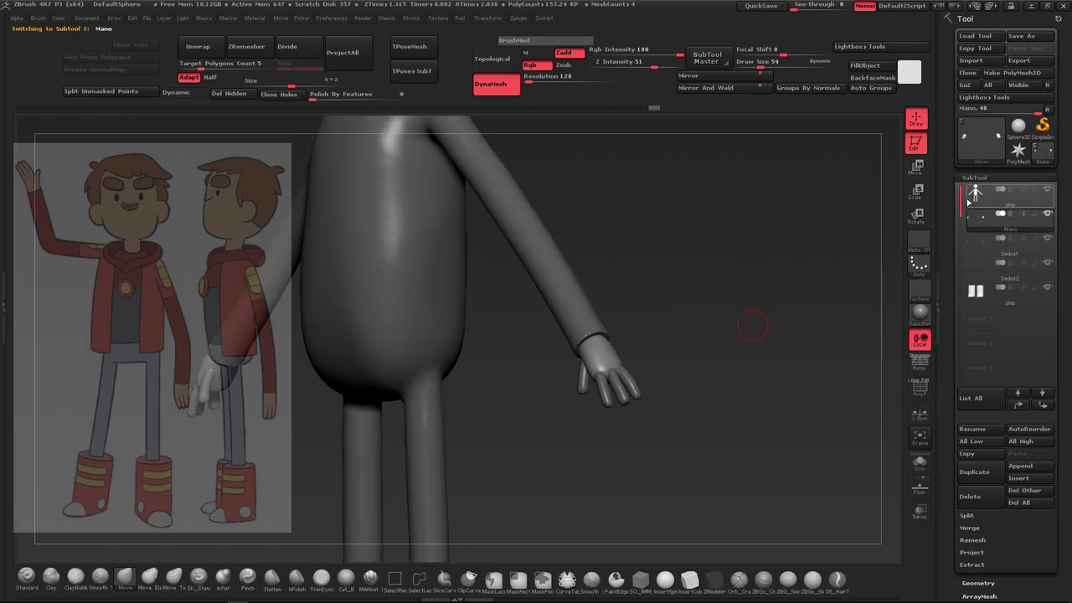
pyautogui.click(968, 528)
pyautogui.click(978, 539)
pyautogui.click(949, 564)
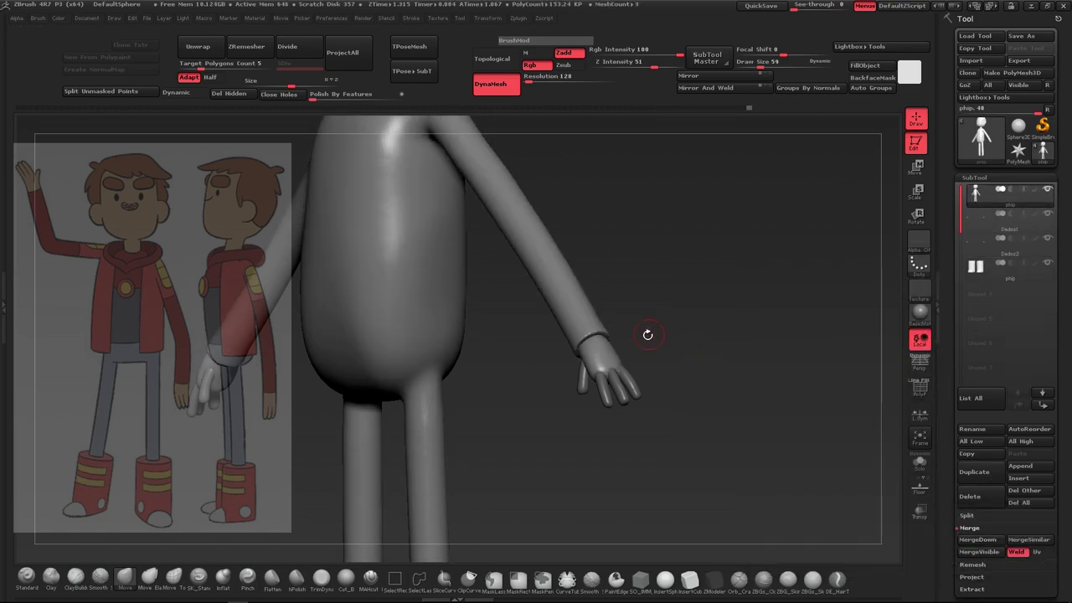
pyautogui.moveTo(646, 335)
pyautogui.keyDown('alt'); pyautogui.mouseDown()
pyautogui.moveTo(648, 288)
pyautogui.moveTo(632, 291)
pyautogui.moveTo(608, 333)
pyautogui.moveTo(551, 307)
pyautogui.mouseUp(); pyautogui.keyUp('alt')
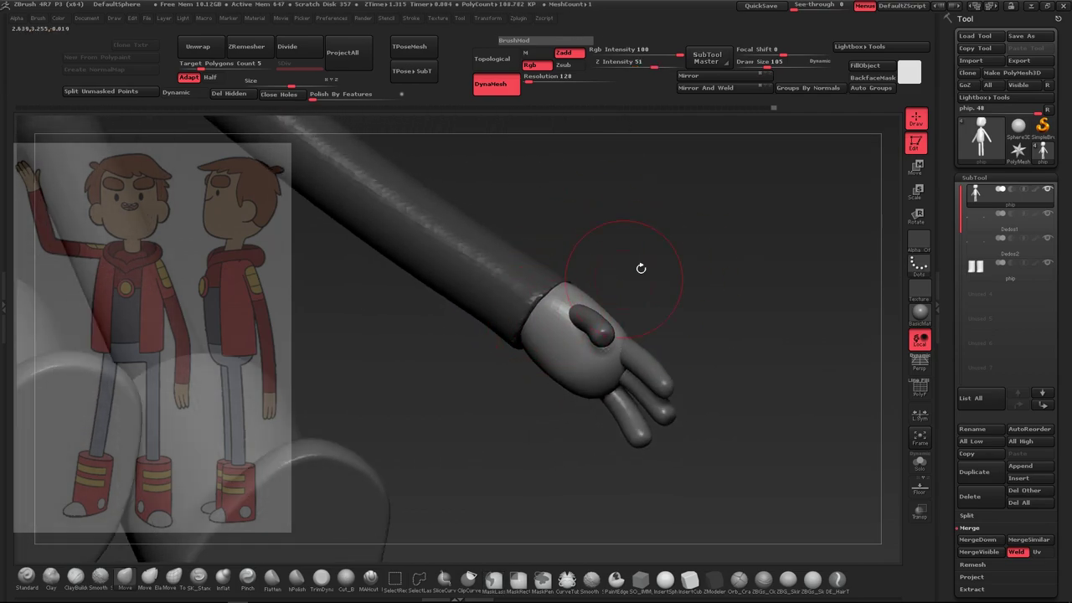
pyautogui.moveTo(641, 268)
pyautogui.mouseDown()
pyautogui.moveTo(514, 334)
pyautogui.moveTo(586, 382)
pyautogui.moveTo(692, 401)
pyautogui.moveTo(689, 354)
pyautogui.moveTo(660, 326)
pyautogui.moveTo(684, 313)
pyautogui.moveTo(603, 314)
pyautogui.moveTo(533, 385)
pyautogui.moveTo(616, 359)
pyautogui.moveTo(579, 354)
pyautogui.moveTo(717, 327)
pyautogui.moveTo(734, 298)
pyautogui.moveTo(743, 301)
pyautogui.moveTo(393, 318)
pyautogui.mouseUp()
pyautogui.moveTo(335, 401)
pyautogui.keyDown('ctrl'); pyautogui.mouseDown()
pyautogui.moveTo(479, 322)
pyautogui.moveTo(502, 400)
pyautogui.mouseUp(); pyautogui.keyUp('ctrl')
pyautogui.keyDown('ctrl'); pyautogui.moveTo(583, 403); pyautogui.dragTo(574, 113); pyautogui.keyUp('ctrl')
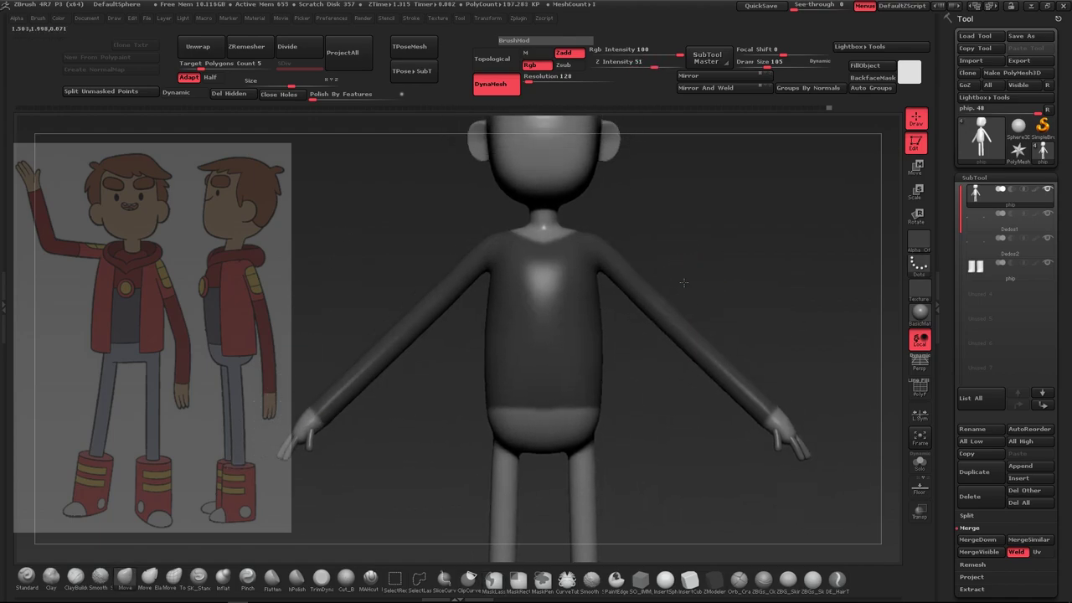
pyautogui.moveTo(658, 222)
pyautogui.keyDown('alt'); pyautogui.mouseDown()
pyautogui.moveTo(482, 270)
pyautogui.moveTo(568, 269)
pyautogui.mouseUp(); pyautogui.keyUp('alt')
pyautogui.moveTo(640, 319); pyautogui.dragTo(731, 287)
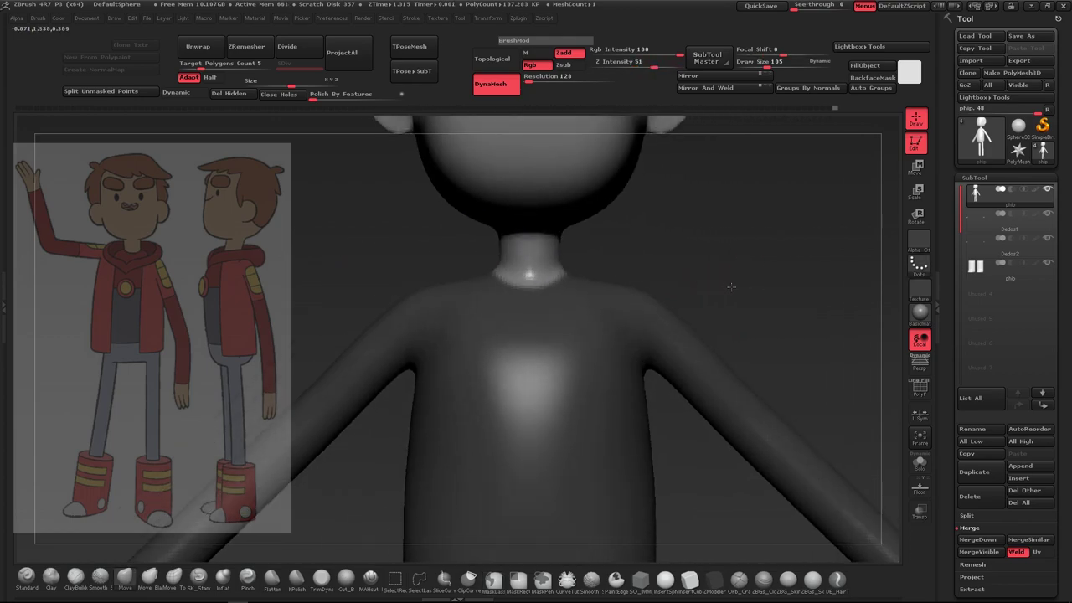
pyautogui.press('b')
pyautogui.press('m')
pyautogui.press('v')
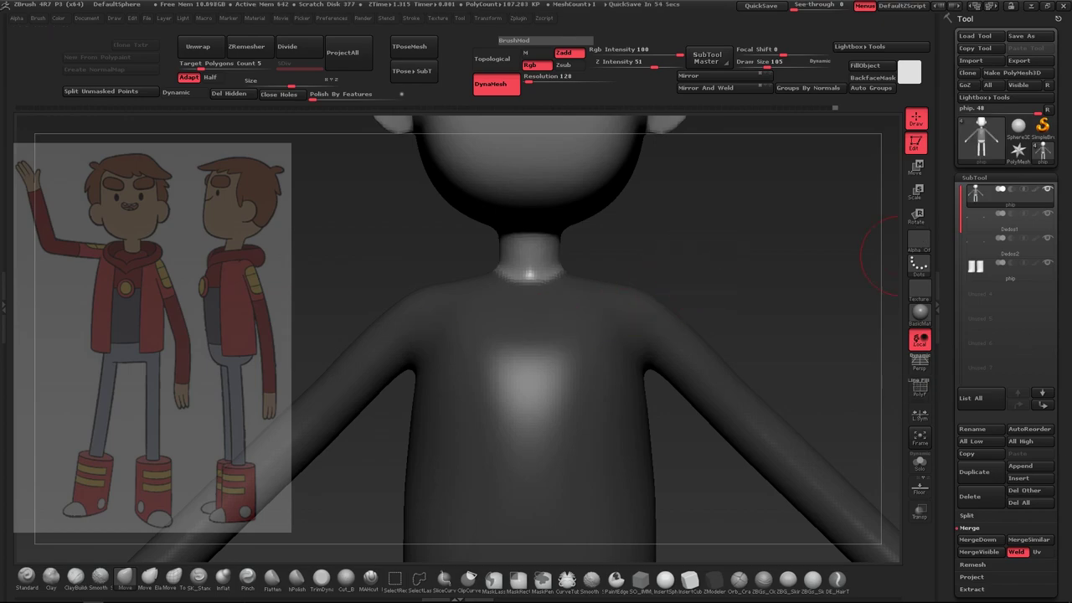
pyautogui.moveTo(871, 318); pyautogui.dragTo(705, 307)
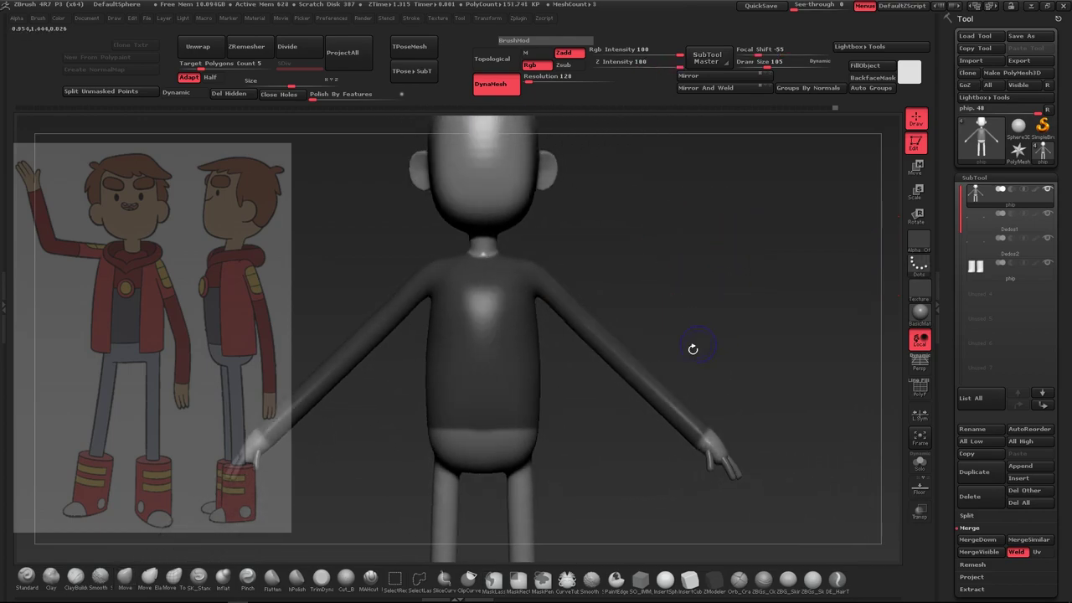
# Extract the masked torso and arms into a shirt shell and accept it
pyautogui.moveTo(691, 347)
pyautogui.mouseDown()
pyautogui.moveTo(737, 344)
pyautogui.moveTo(686, 289)
pyautogui.mouseUp()
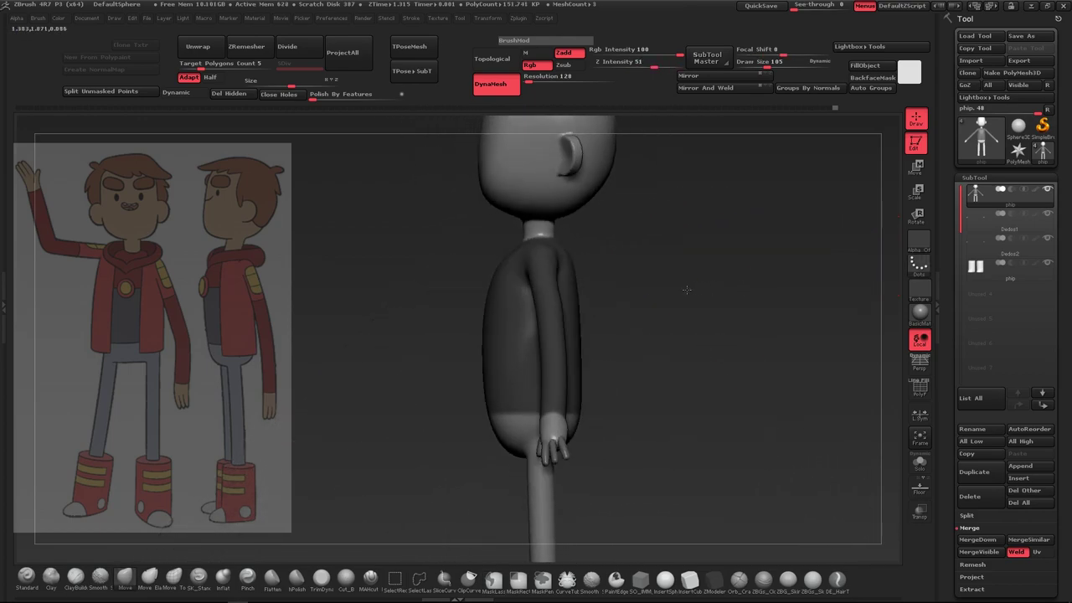
pyautogui.moveTo(1063, 314); pyautogui.dragTo(1062, 59)
pyautogui.click(971, 333)
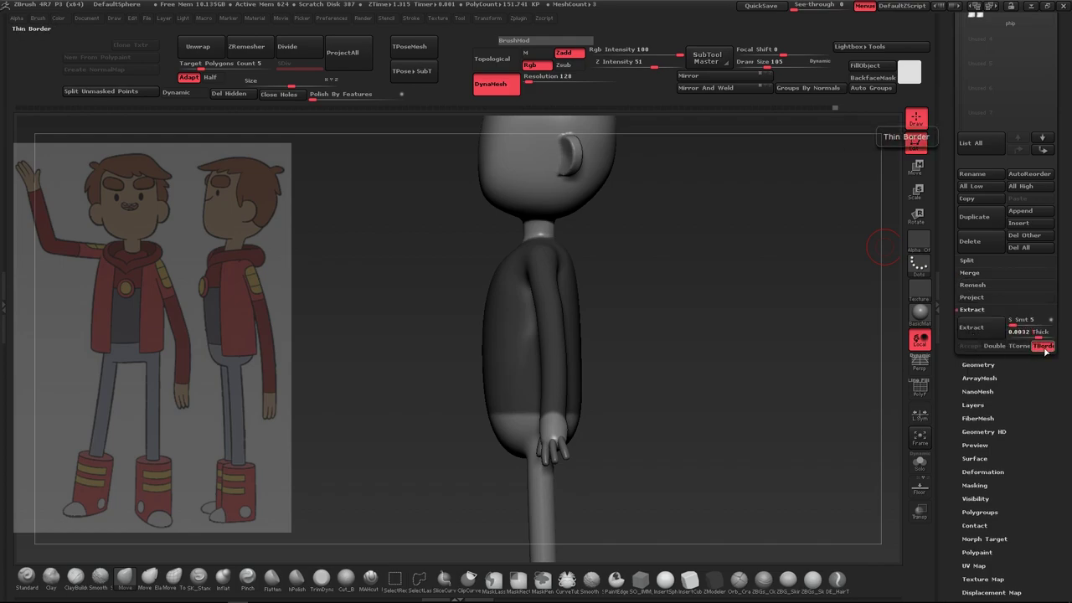
pyautogui.moveTo(804, 368); pyautogui.dragTo(698, 379)
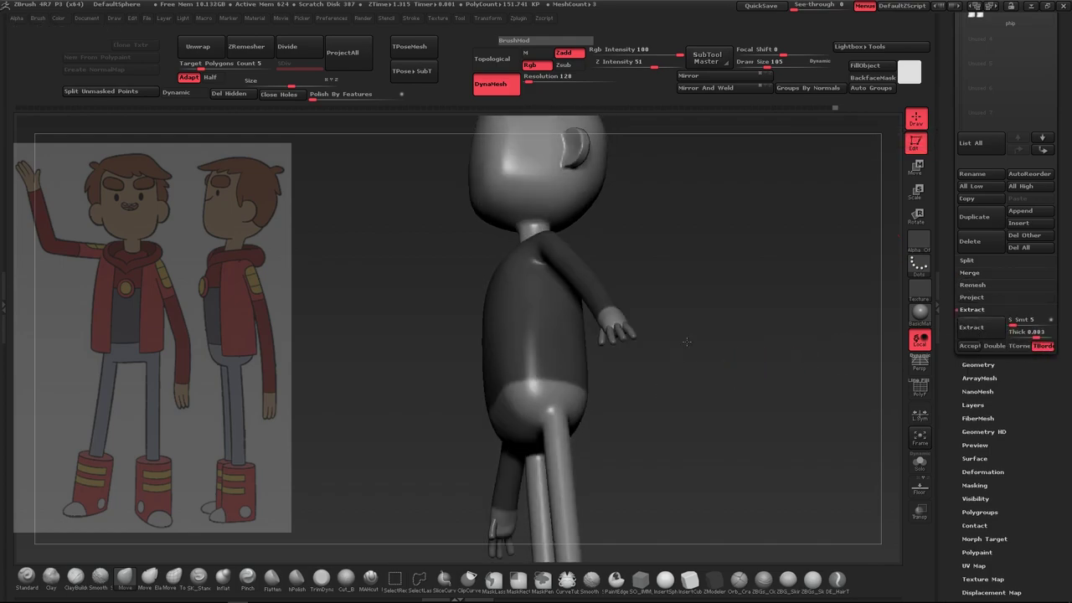
pyautogui.click(972, 326)
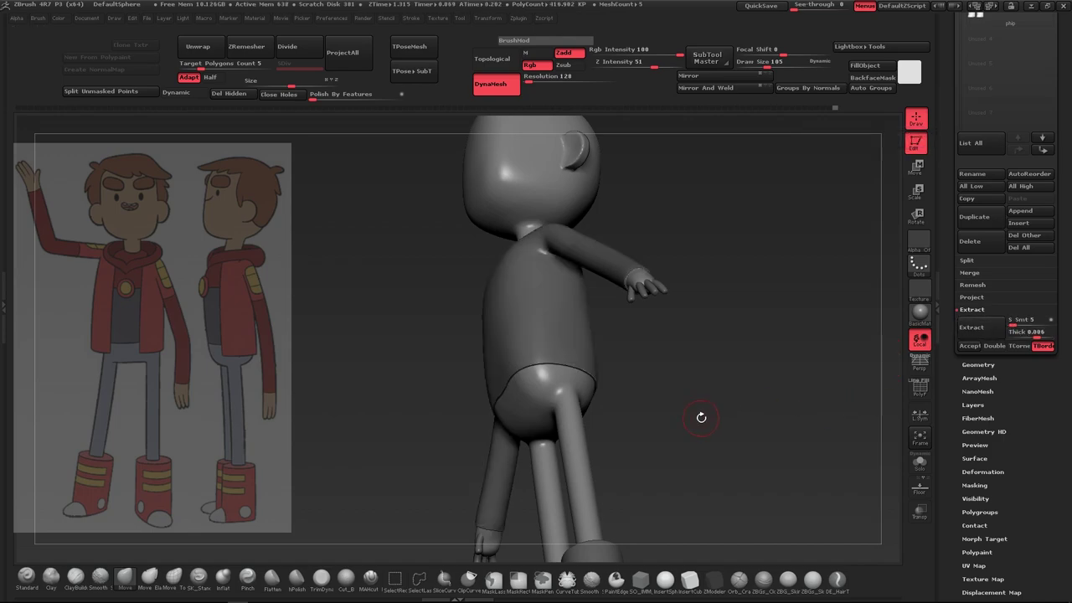
pyautogui.click(969, 345)
# Turn on the polygroup wireframe and make the Extract2 sweater the active subtool
pyautogui.moveTo(708, 371)
pyautogui.mouseDown()
pyautogui.moveTo(770, 350)
pyautogui.moveTo(785, 318)
pyautogui.mouseUp()
pyautogui.press('b')
pyautogui.press('m')
pyautogui.press('v')
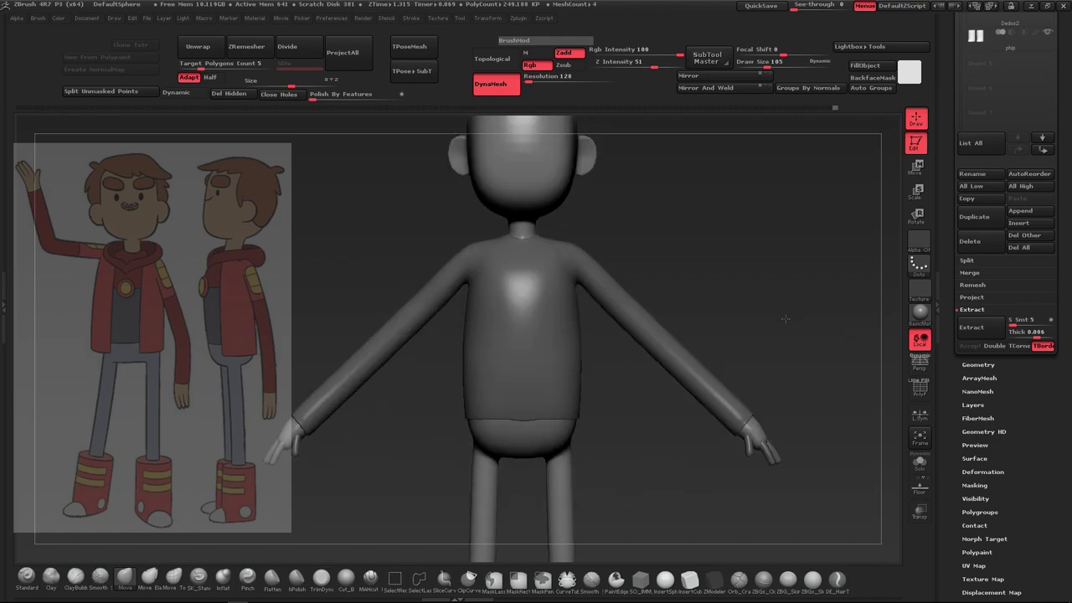
pyautogui.hotkey('shift', 'f')
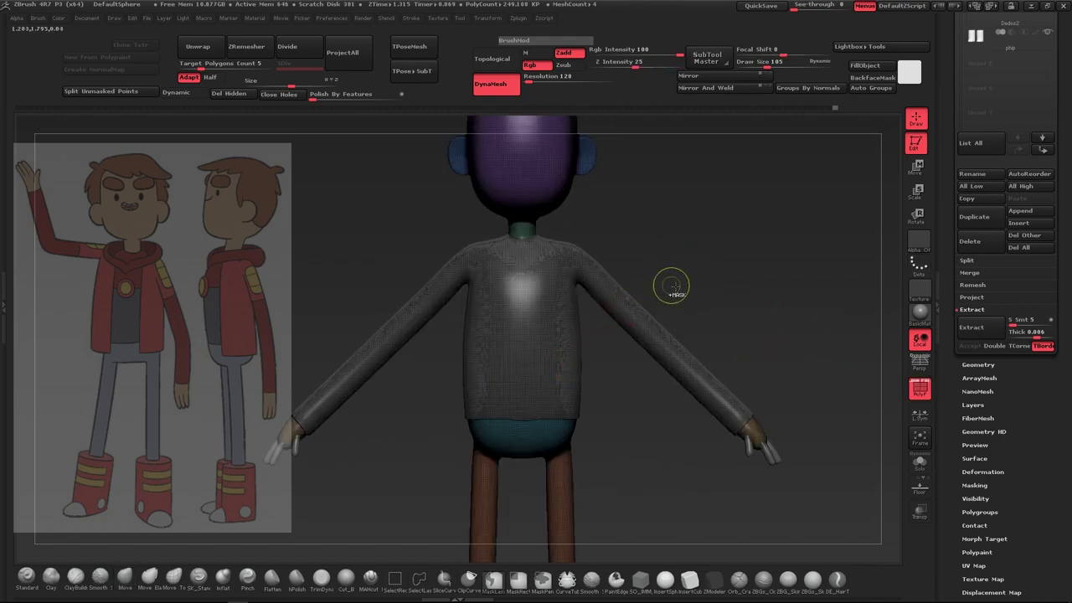
pyautogui.keyDown('alt'); pyautogui.moveTo(734, 288); pyautogui.dragTo(791, 266); pyautogui.keyUp('alt')
pyautogui.click(919, 461)
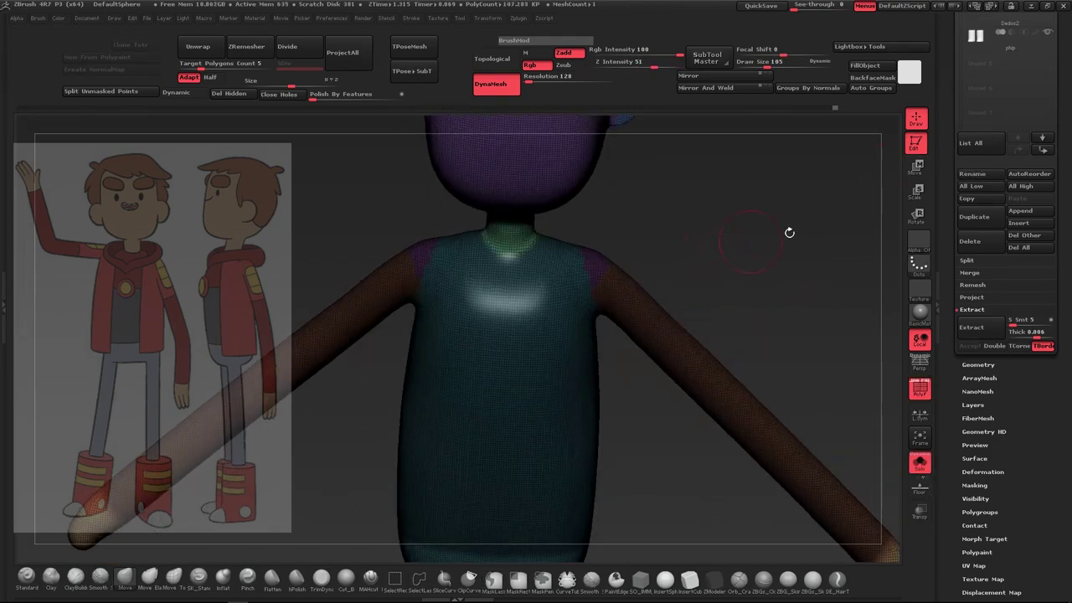
pyautogui.click(919, 461)
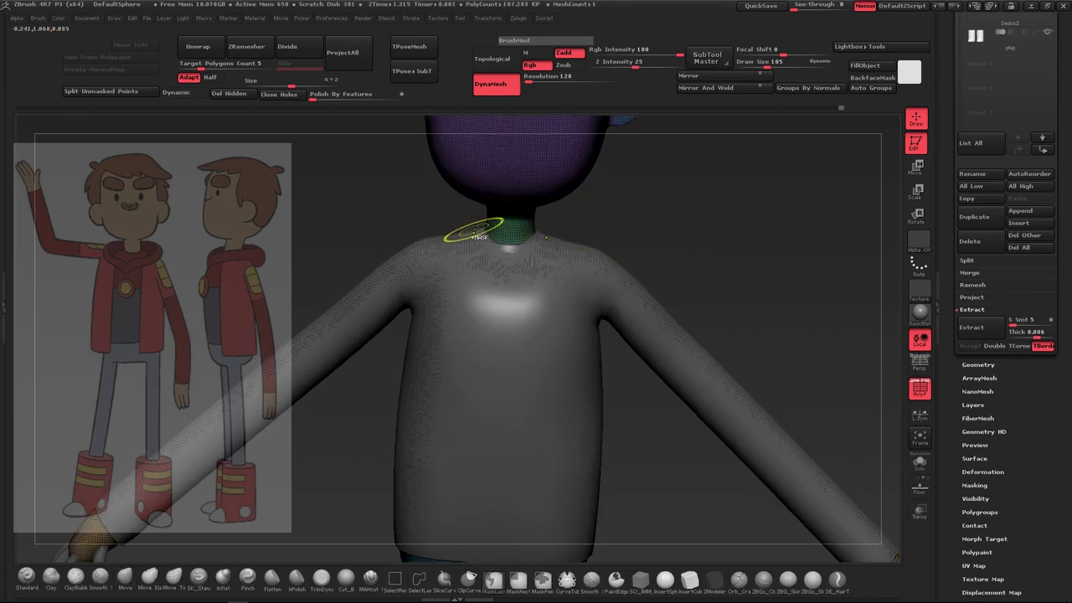
pyautogui.keyDown('alt'); pyautogui.click(717, 260); pyautogui.keyUp('alt')
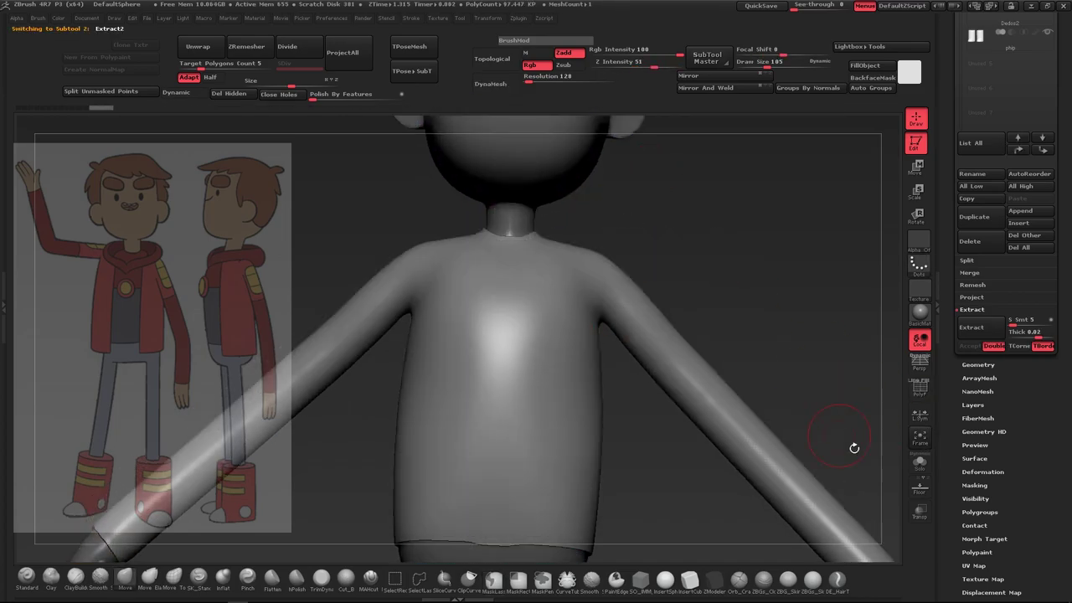
# Solo the sweater and merge it into a single polygroup
pyautogui.click(919, 463)
pyautogui.moveTo(686, 280); pyautogui.dragTo(691, 334)
pyautogui.hotkey('shift', 'f')
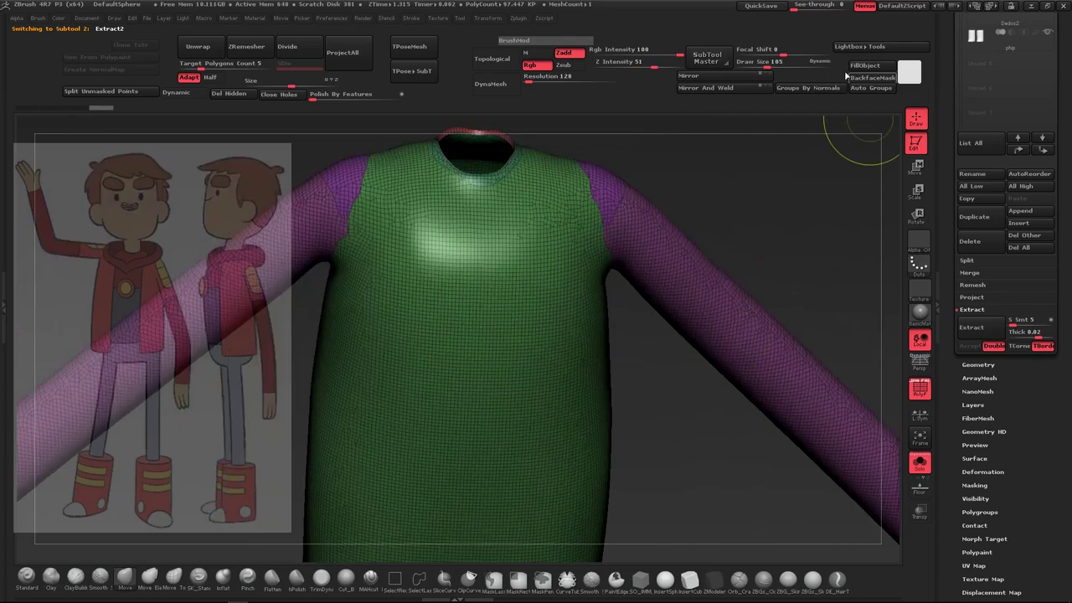
pyautogui.click(806, 87)
pyautogui.hotkey('shift', 'f')
pyautogui.moveTo(636, 435); pyautogui.dragTo(566, 280)
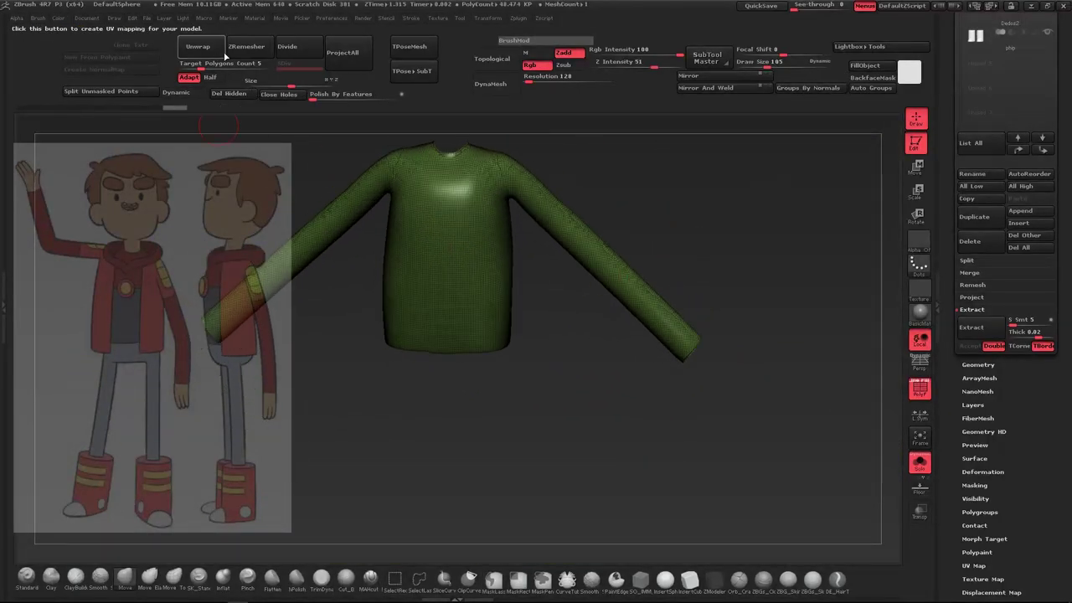
# ZRemesh the sweater with target count 3, Adapt off and Half on
pyautogui.moveTo(201, 68); pyautogui.dragTo(196, 68)
pyautogui.click(189, 77)
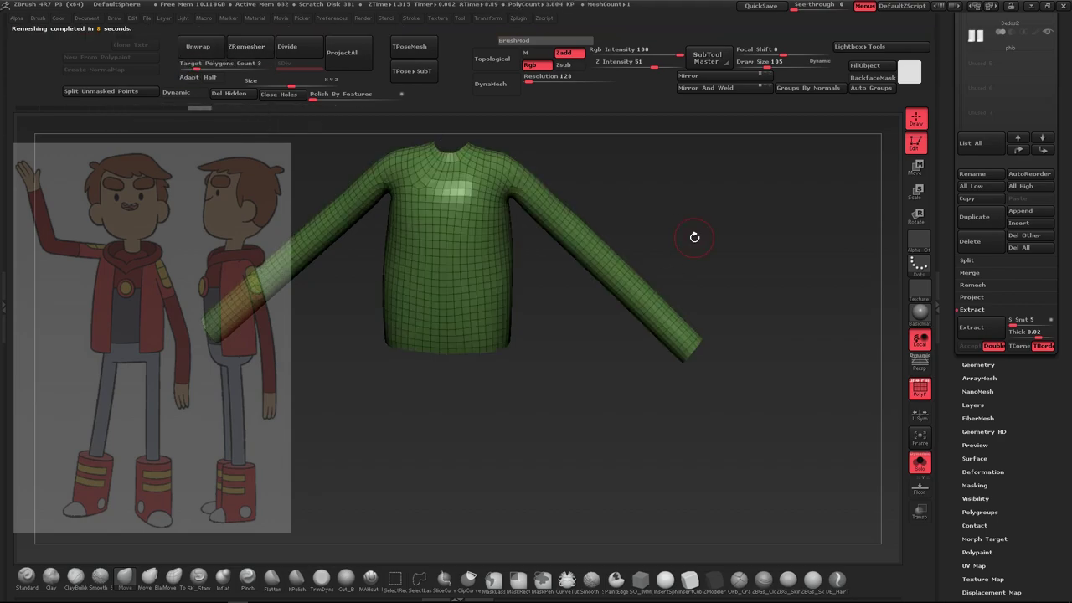
pyautogui.hotkey('ctrl', 'z')
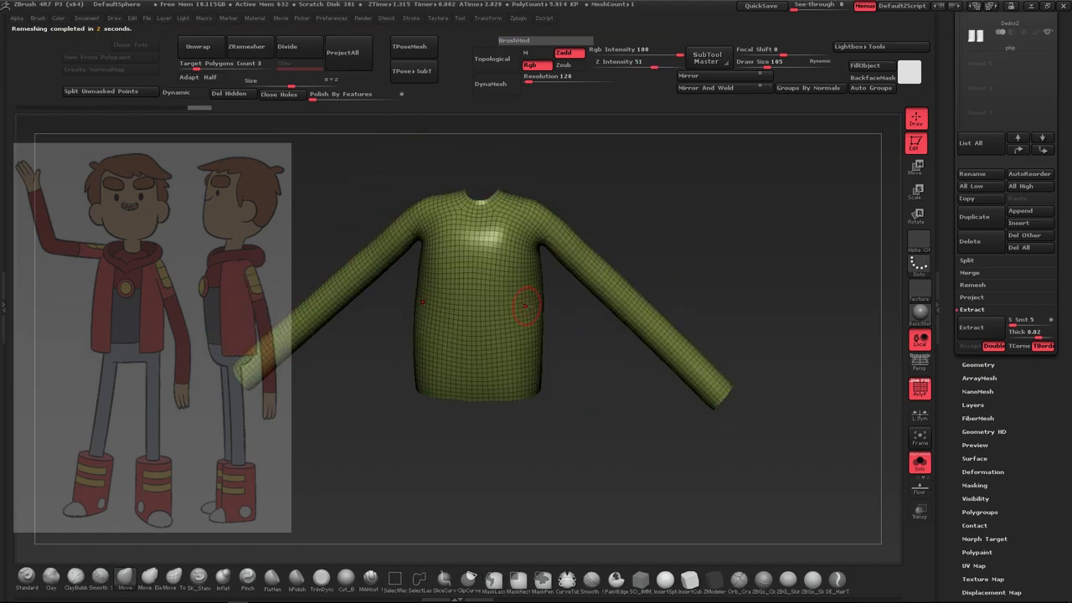
pyautogui.moveTo(660, 413); pyautogui.dragTo(731, 284)
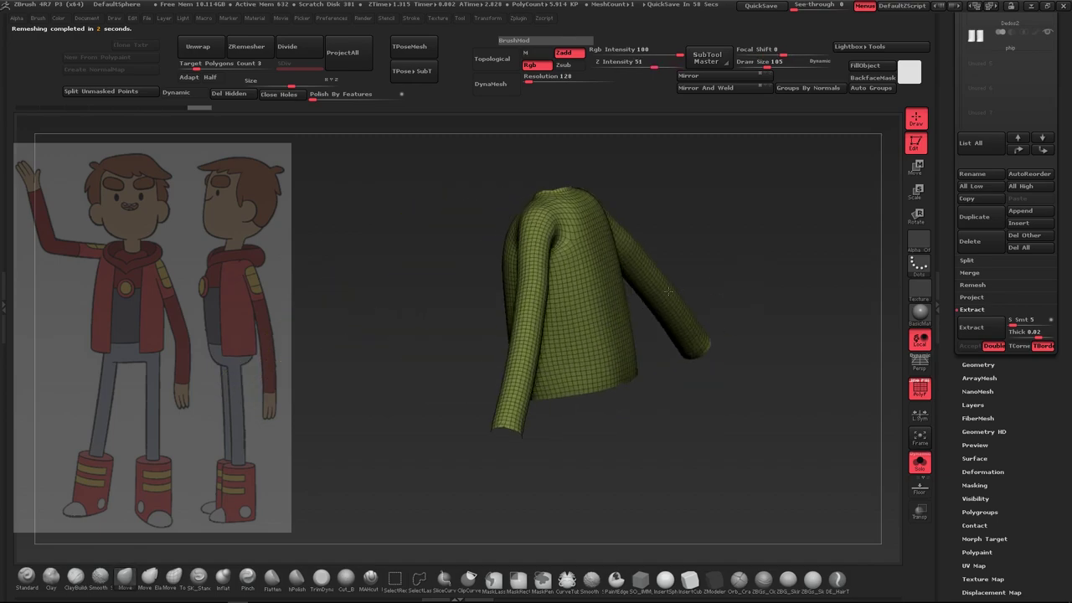
pyautogui.click(249, 48)
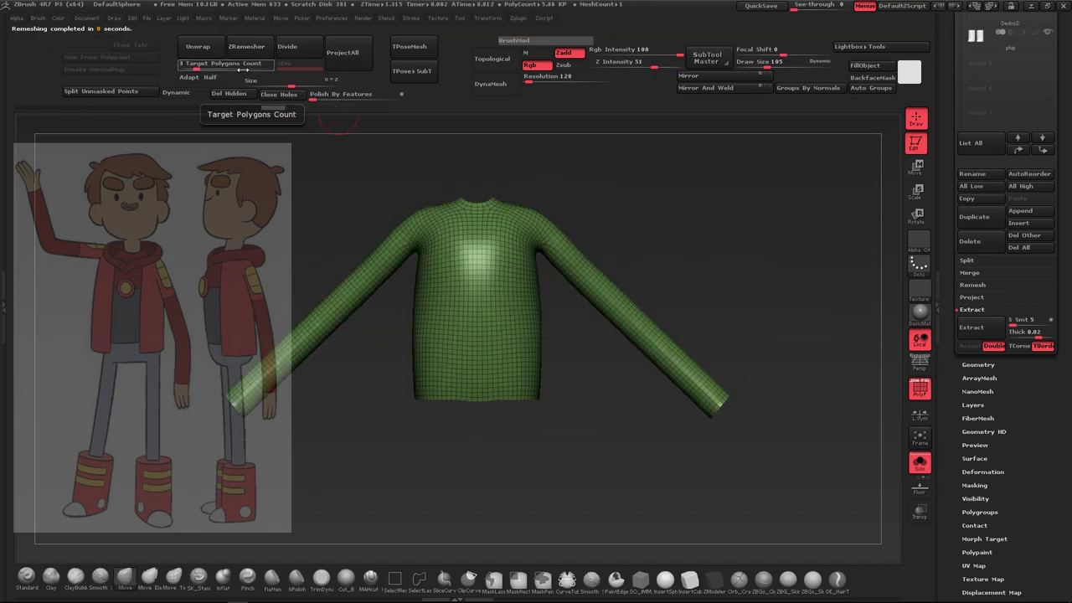
pyautogui.click(209, 77)
pyautogui.click(245, 48)
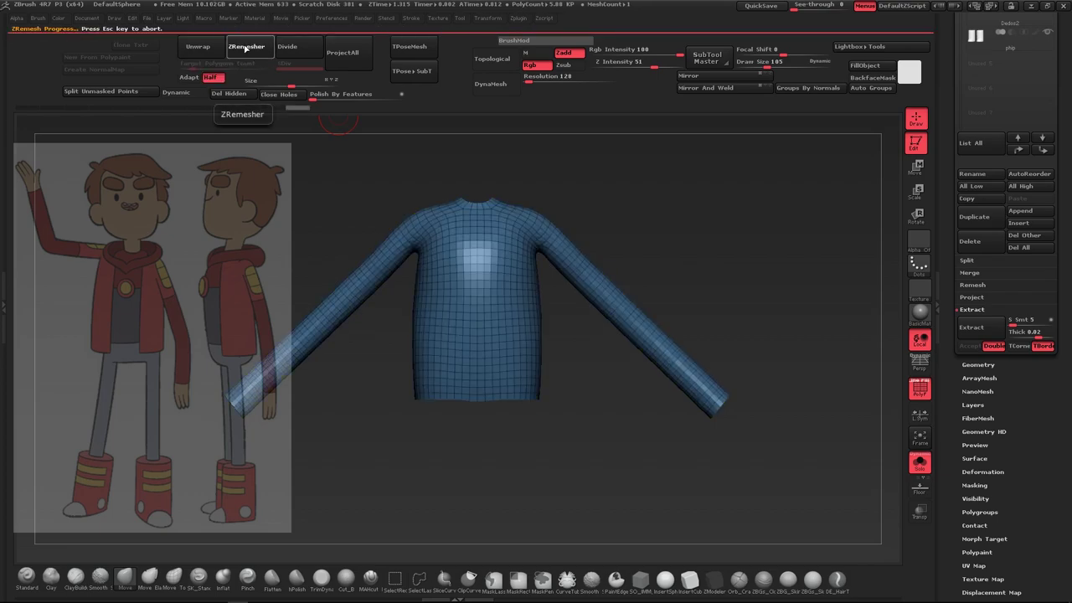
pyautogui.moveTo(578, 196); pyautogui.dragTo(650, 295)
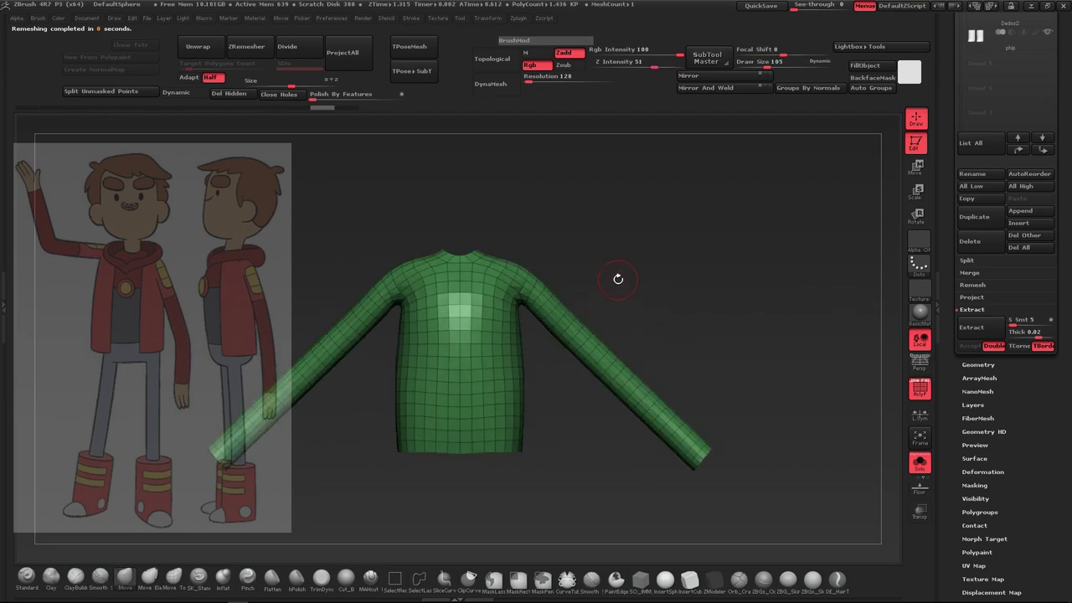
pyautogui.moveTo(766, 66); pyautogui.dragTo(775, 65)
pyautogui.hotkey('shift', 'f')
# Use ZModeler Extrude on All Polygons to give the whole low-poly sweater thickness
pyautogui.click(919, 463)
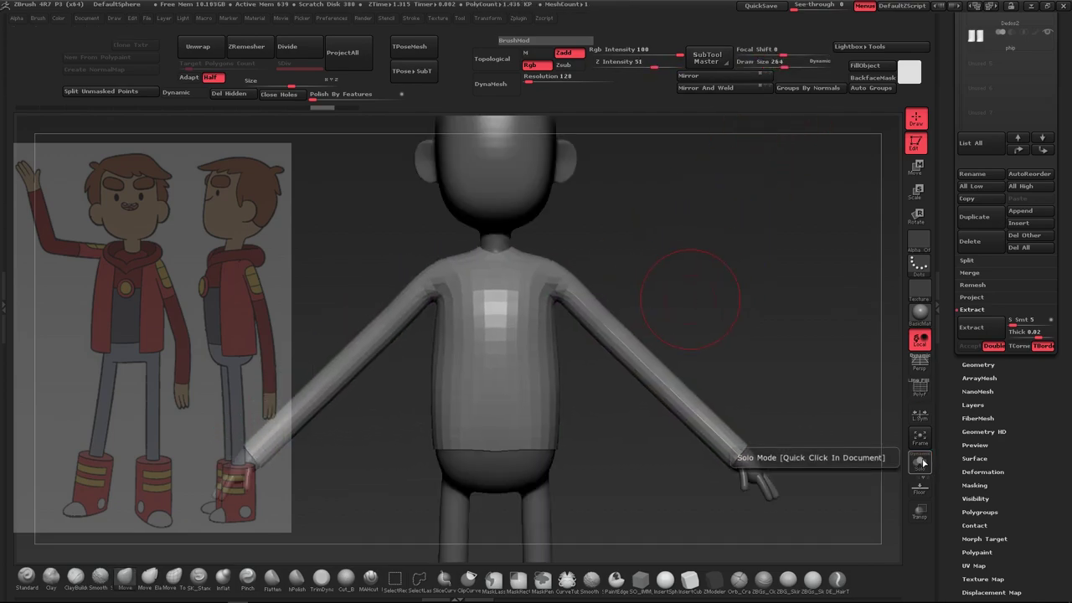
pyautogui.moveTo(577, 368)
pyautogui.keyDown('alt'); pyautogui.mouseDown()
pyautogui.moveTo(748, 327)
pyautogui.moveTo(755, 285)
pyautogui.moveTo(751, 338)
pyautogui.moveTo(513, 417)
pyautogui.mouseUp(); pyautogui.keyUp('alt')
pyautogui.hotkey('shift', 'f')
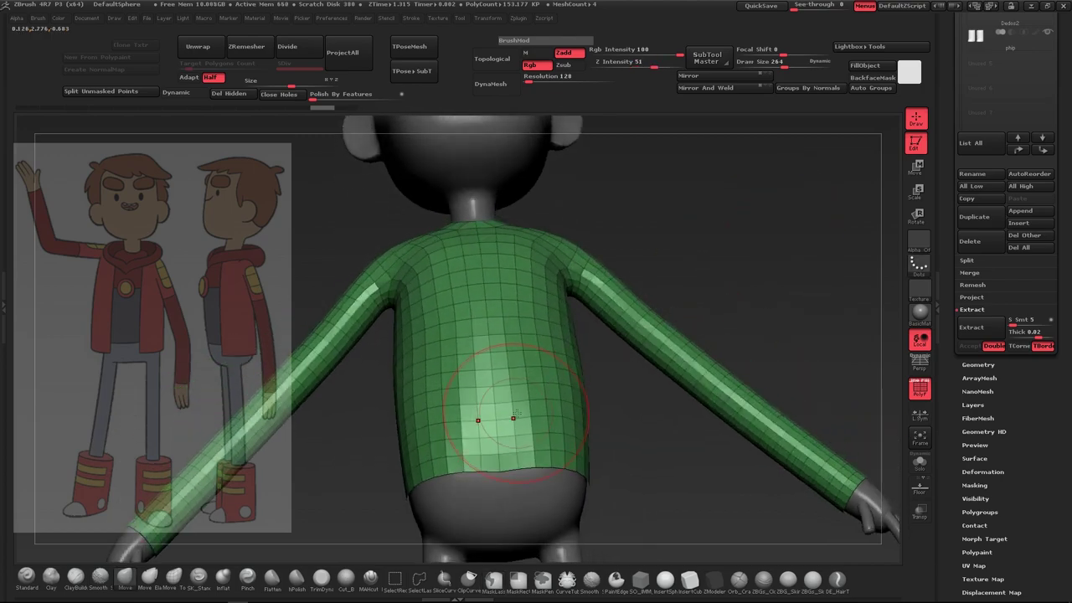
pyautogui.click(713, 579)
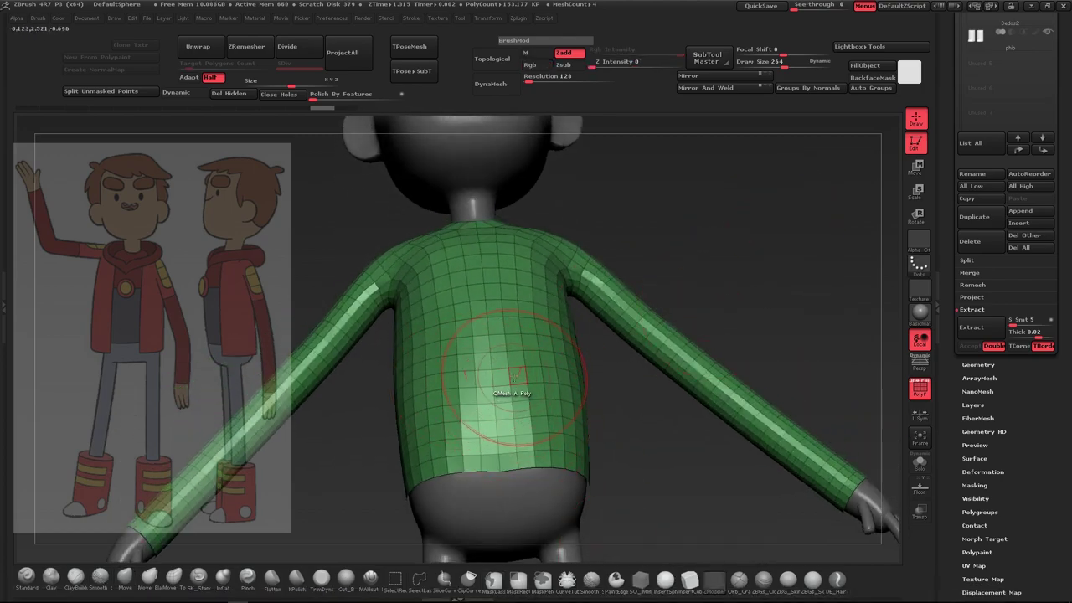
pyautogui.press('space')
pyautogui.click(402, 261)
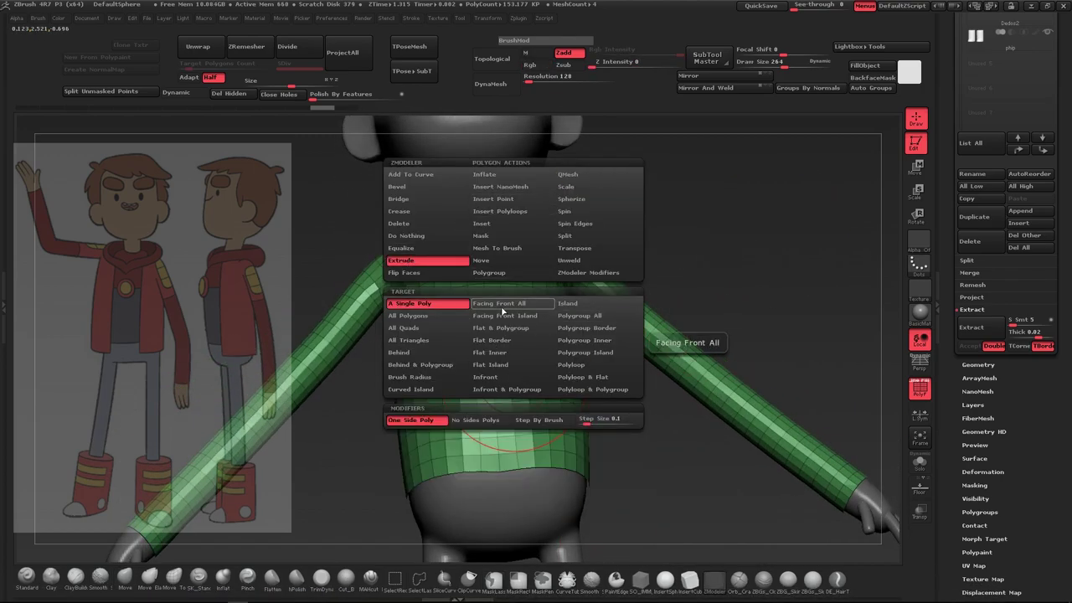
pyautogui.press('space')
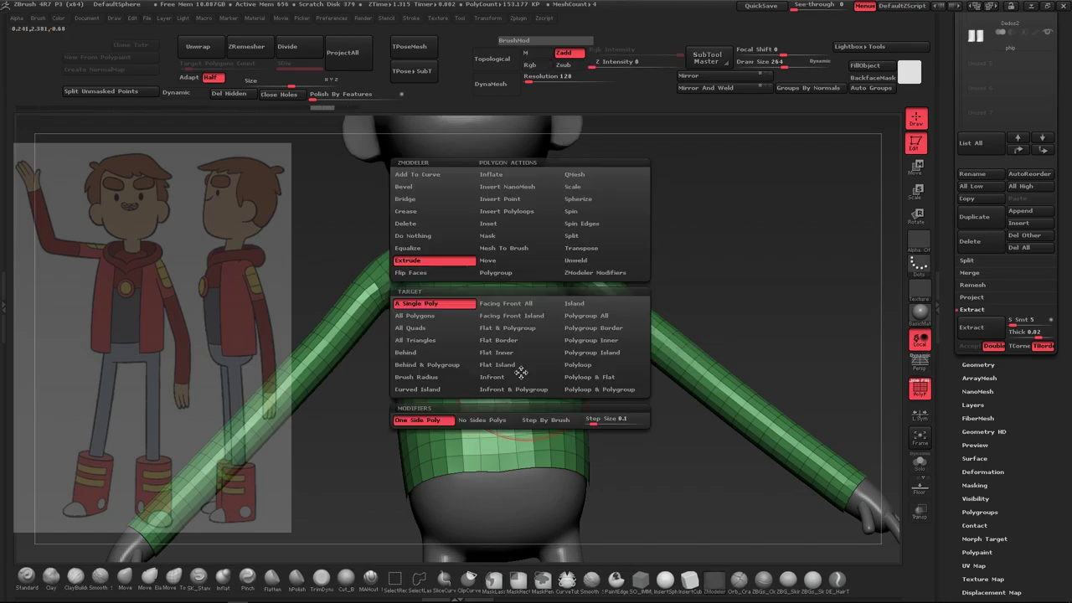
pyautogui.click(425, 317)
pyautogui.moveTo(426, 317)
pyautogui.mouseDown()
pyautogui.moveTo(684, 406)
pyautogui.moveTo(503, 432)
pyautogui.mouseUp()
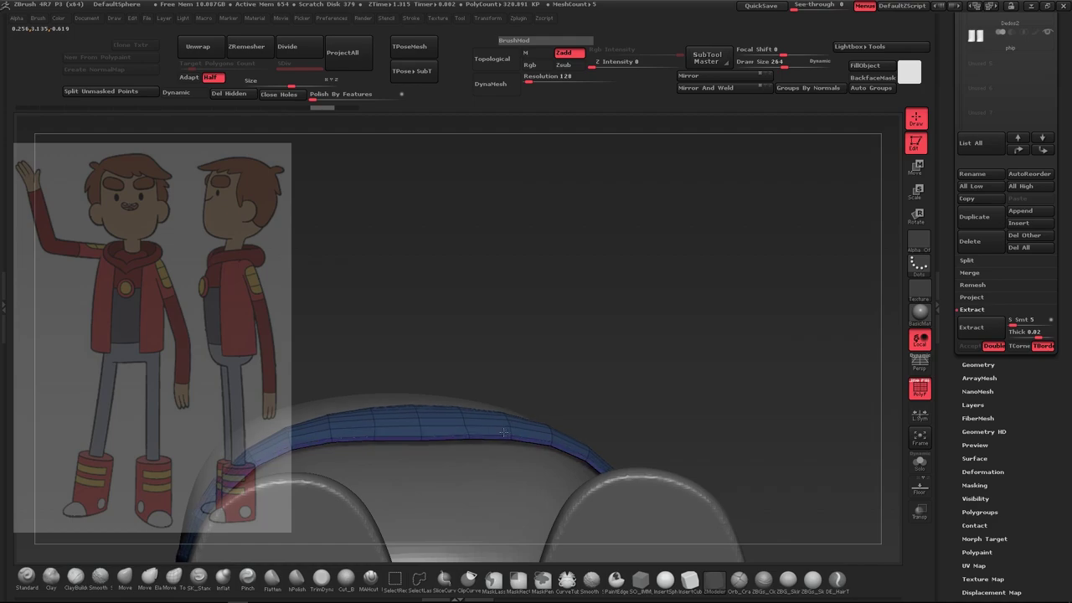
pyautogui.hotkey('ctrl', 'z')
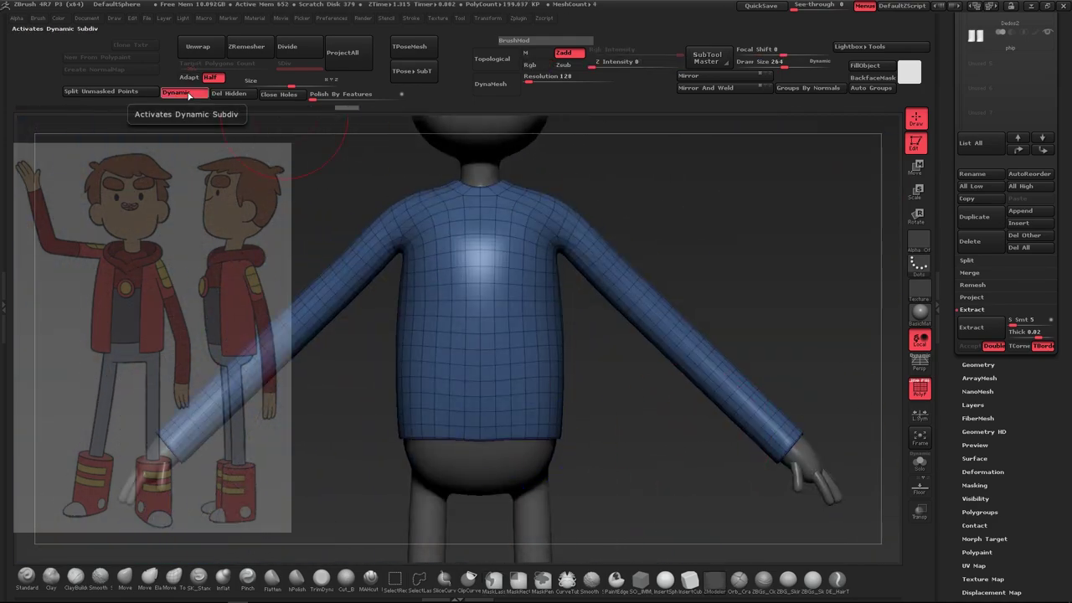
# Enable Dynamic subdivision on the thickened sweater, then select the body subtool
pyautogui.click(177, 93)
pyautogui.hotkey('shift', 'f')
pyautogui.moveTo(698, 232)
pyautogui.mouseDown()
pyautogui.moveTo(660, 268)
pyautogui.moveTo(635, 241)
pyautogui.moveTo(653, 276)
pyautogui.moveTo(643, 303)
pyautogui.mouseUp()
pyautogui.moveTo(777, 69); pyautogui.dragTo(768, 68)
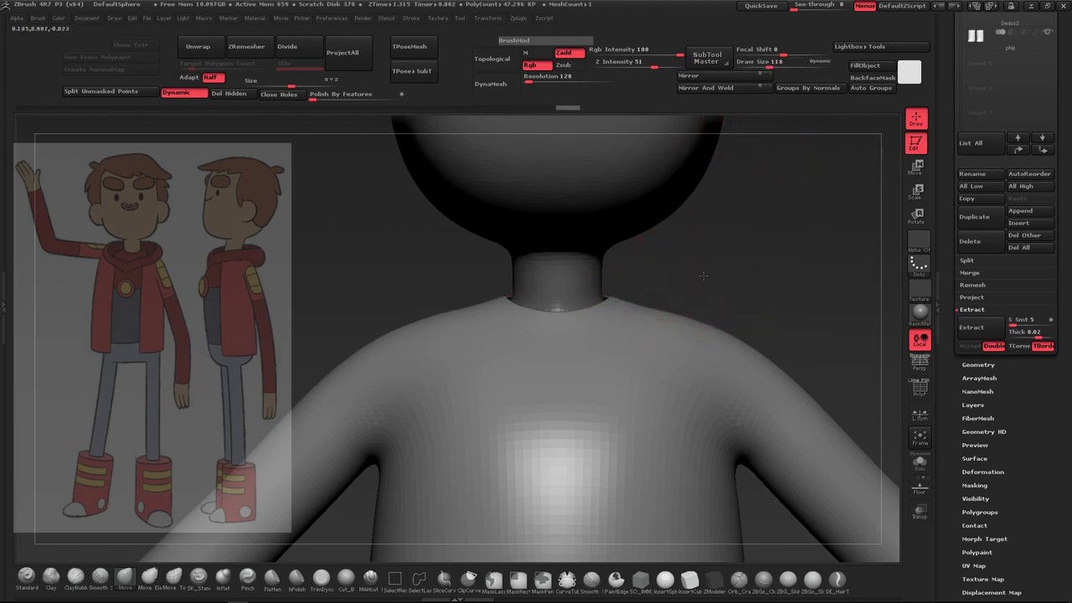
pyautogui.moveTo(702, 276); pyautogui.dragTo(593, 311)
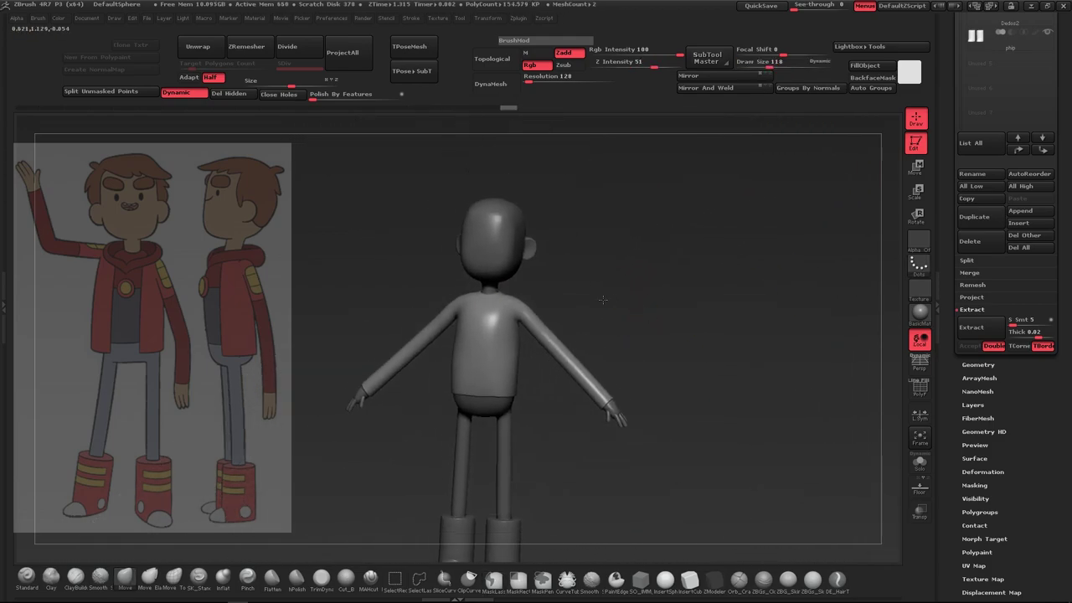
pyautogui.moveTo(608, 359)
pyautogui.keyDown('alt'); pyautogui.mouseDown()
pyautogui.moveTo(641, 468)
pyautogui.moveTo(684, 376)
pyautogui.moveTo(698, 310)
pyautogui.moveTo(725, 288)
pyautogui.moveTo(656, 296)
pyautogui.mouseUp(); pyautogui.keyUp('alt')
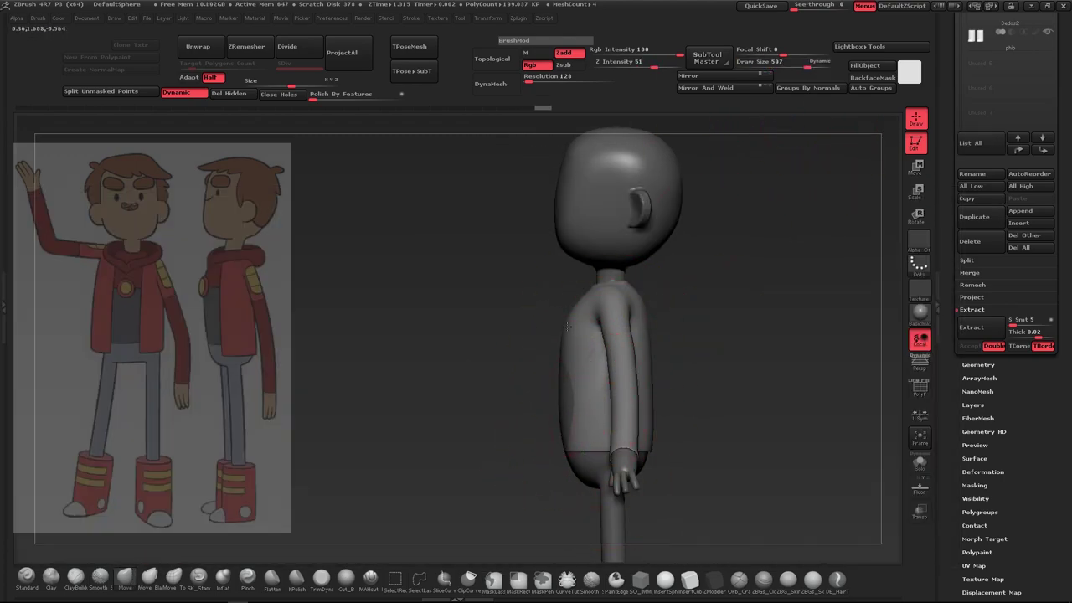
pyautogui.moveTo(800, 64); pyautogui.dragTo(793, 64)
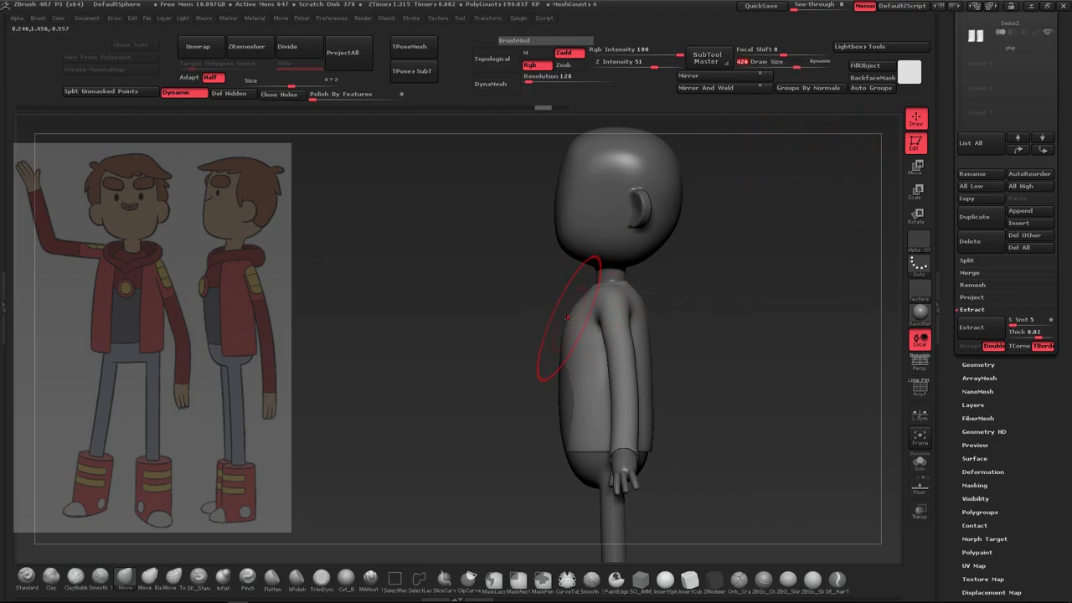
pyautogui.keyDown('alt'); pyautogui.click(589, 463); pyautogui.keyUp('alt')
pyautogui.moveTo(564, 406)
pyautogui.mouseDown()
pyautogui.moveTo(647, 295)
pyautogui.moveTo(739, 313)
pyautogui.moveTo(612, 447)
pyautogui.moveTo(569, 311)
pyautogui.moveTo(600, 368)
pyautogui.moveTo(543, 497)
pyautogui.mouseUp()
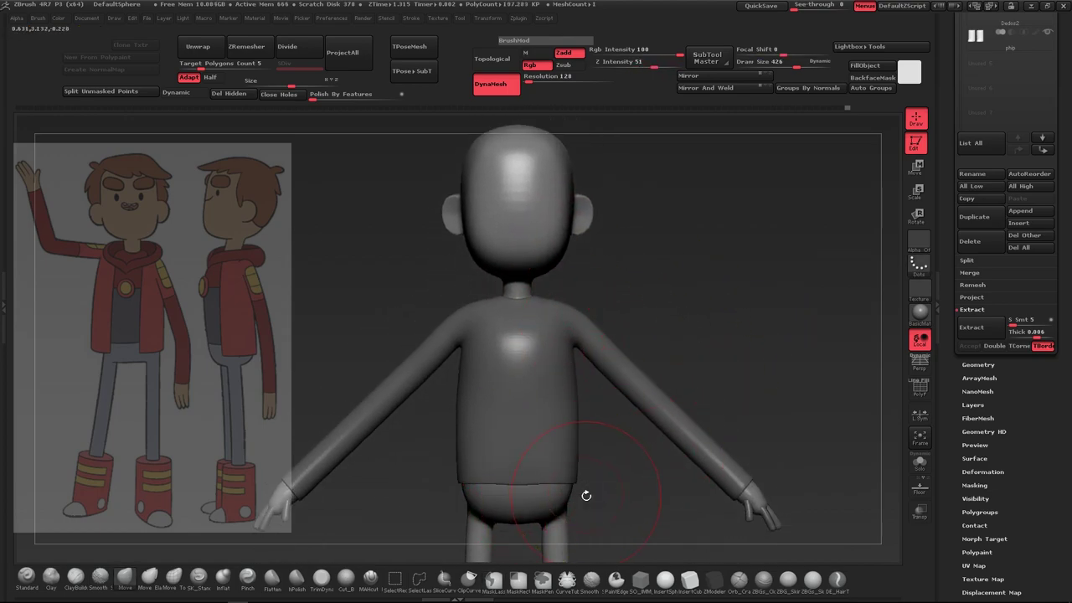
# Solo the body and lasso-mask a jacket shape, leaving an unmasked strip down the chest
pyautogui.moveTo(648, 431); pyautogui.dragTo(675, 362)
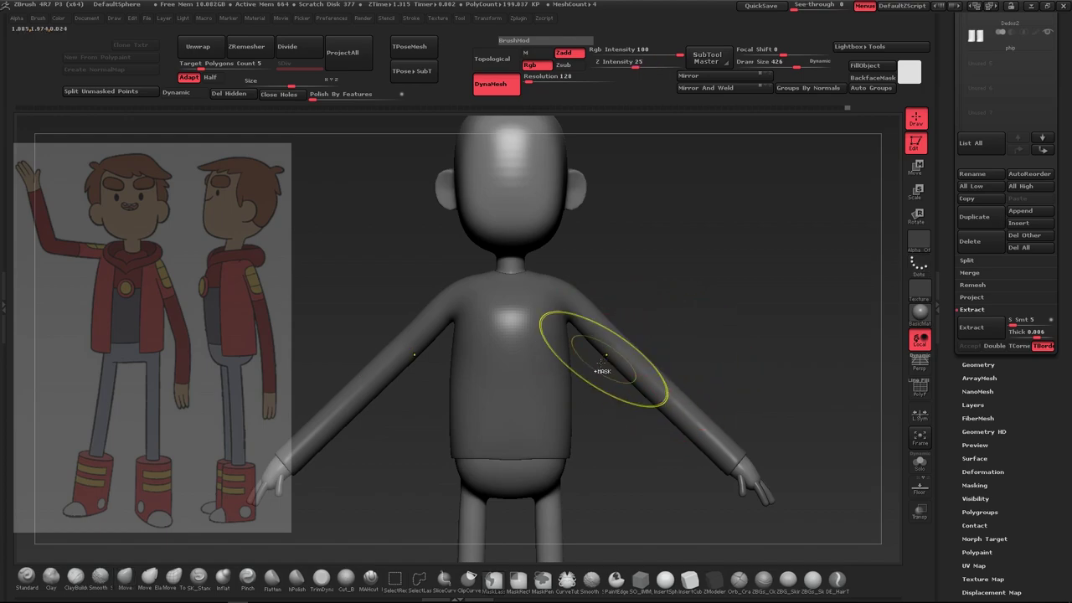
pyautogui.hotkey('alt', 's')
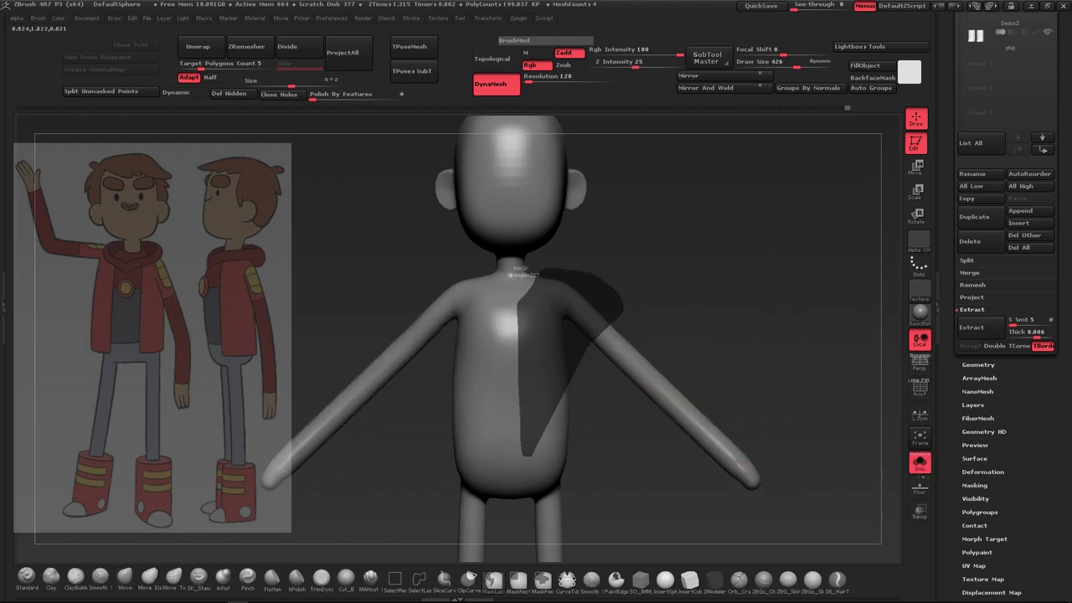
pyautogui.keyDown('ctrl'); pyautogui.moveTo(613, 289); pyautogui.dragTo(600, 271); pyautogui.keyUp('ctrl')
pyautogui.keyDown('ctrl'); pyautogui.keyDown('alt'); pyautogui.moveTo(506, 284); pyautogui.dragTo(529, 476); pyautogui.keyUp('alt'); pyautogui.keyUp('ctrl')
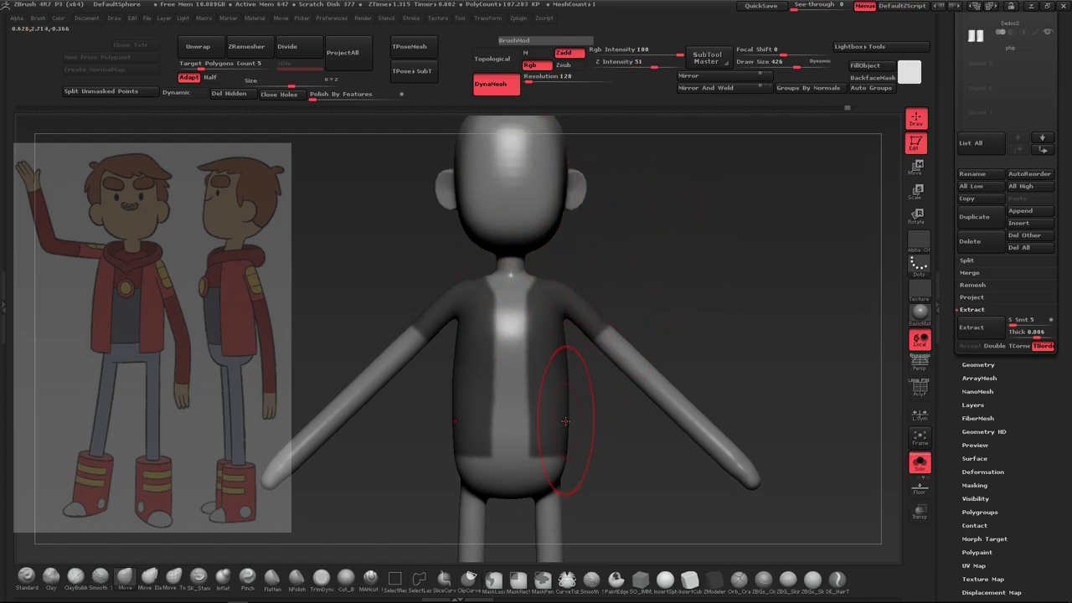
pyautogui.keyDown('ctrl'); pyautogui.moveTo(586, 368); pyautogui.dragTo(607, 327); pyautogui.keyUp('ctrl')
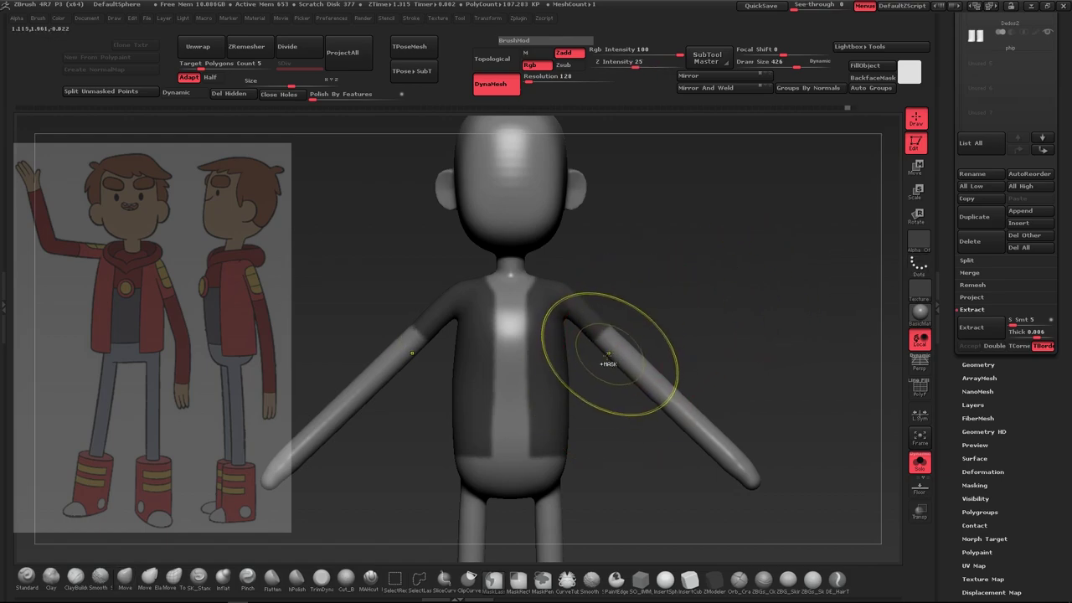
# Paint and smooth the mask edges at the neck and shoulders
pyautogui.moveTo(615, 325)
pyautogui.keyDown('shift'); pyautogui.mouseDown()
pyautogui.moveTo(679, 308)
pyautogui.moveTo(708, 263)
pyautogui.mouseUp(); pyautogui.keyUp('shift')
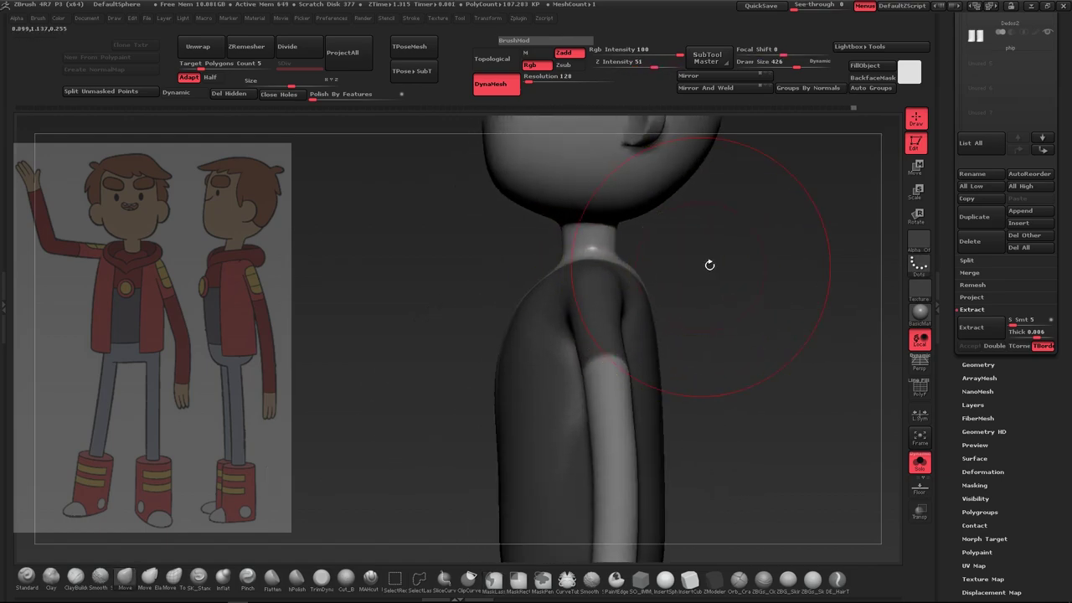
pyautogui.moveTo(590, 249)
pyautogui.keyDown('ctrl'); pyautogui.mouseDown()
pyautogui.moveTo(669, 375)
pyautogui.moveTo(643, 265)
pyautogui.mouseUp(); pyautogui.keyUp('ctrl')
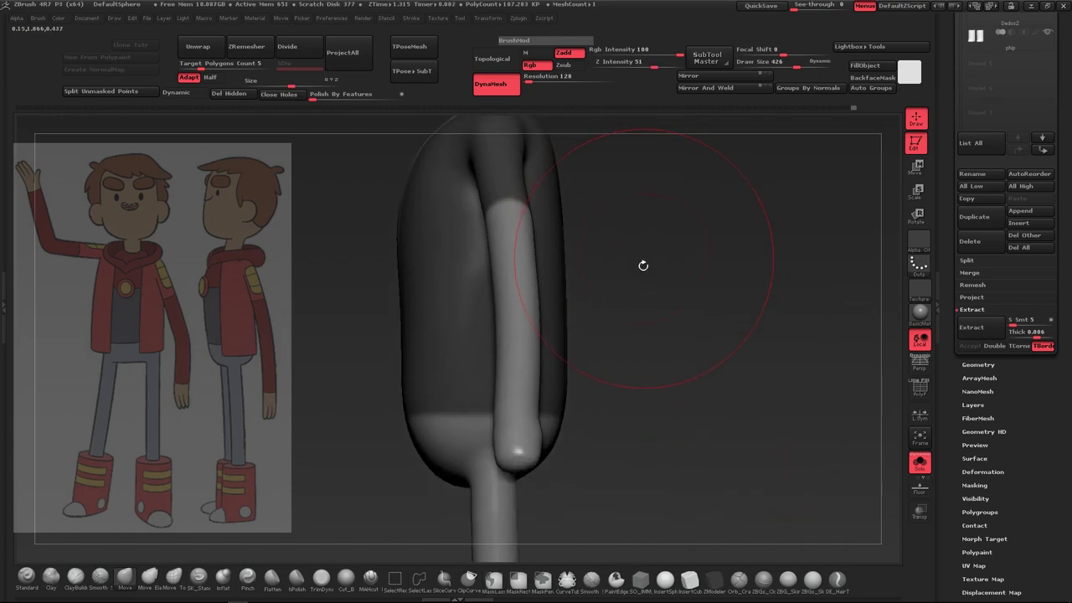
pyautogui.moveTo(552, 414)
pyautogui.mouseDown()
pyautogui.moveTo(681, 299)
pyautogui.moveTo(678, 335)
pyautogui.moveTo(636, 251)
pyautogui.moveTo(683, 224)
pyautogui.mouseUp()
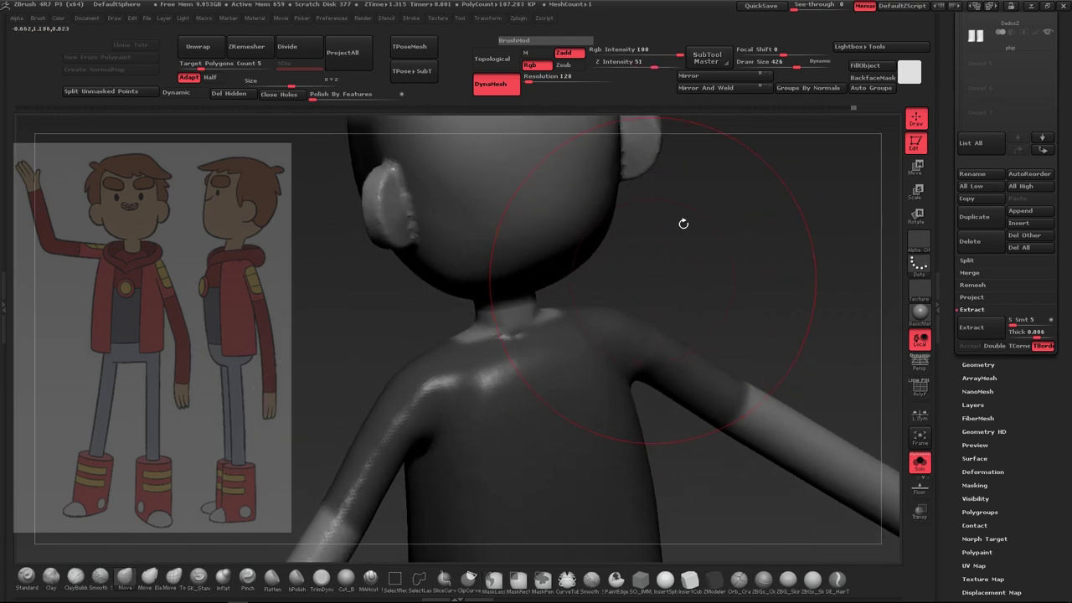
pyautogui.moveTo(762, 64); pyautogui.dragTo(756, 65)
pyautogui.keyDown('shift'); pyautogui.moveTo(491, 329); pyautogui.dragTo(544, 331); pyautogui.keyUp('shift')
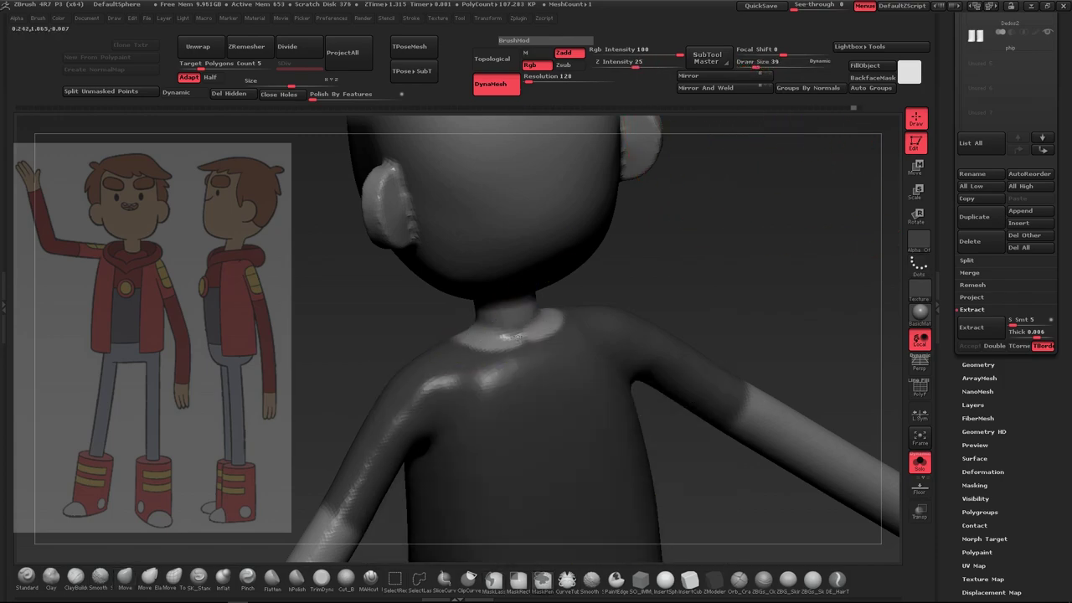
pyautogui.moveTo(662, 251)
pyautogui.mouseDown()
pyautogui.moveTo(695, 274)
pyautogui.moveTo(675, 220)
pyautogui.moveTo(635, 362)
pyautogui.moveTo(622, 337)
pyautogui.moveTo(675, 335)
pyautogui.mouseUp()
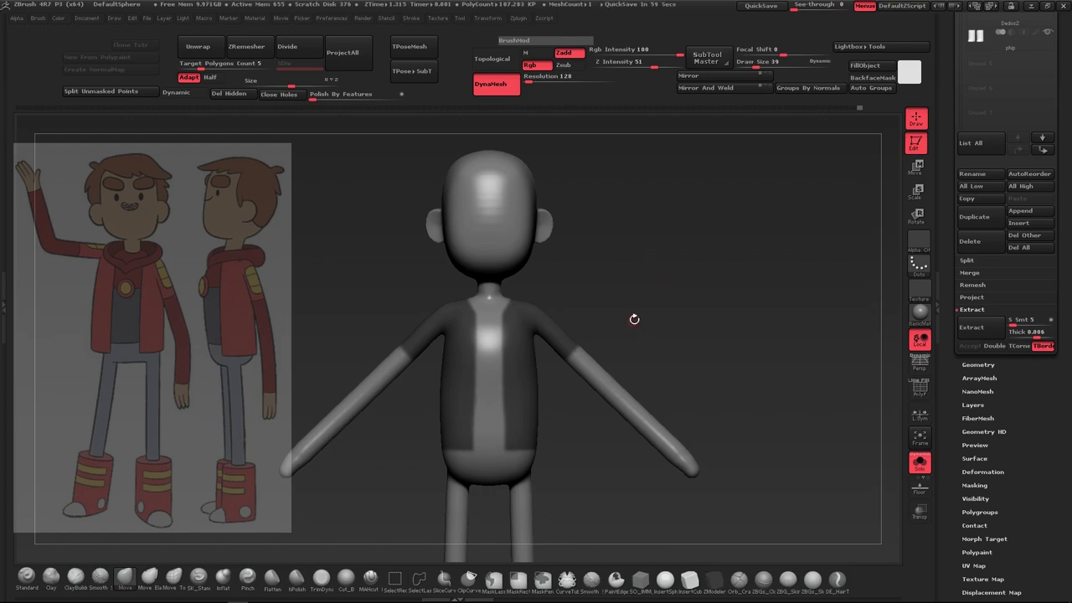
pyautogui.moveTo(628, 316); pyautogui.dragTo(682, 284)
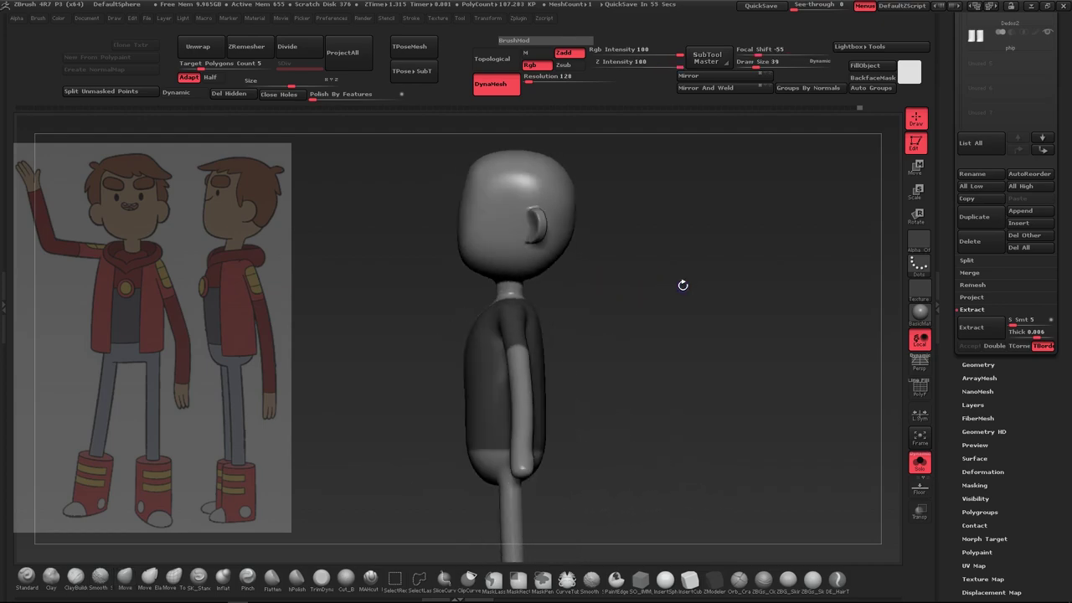
pyautogui.moveTo(615, 457); pyautogui.dragTo(562, 460)
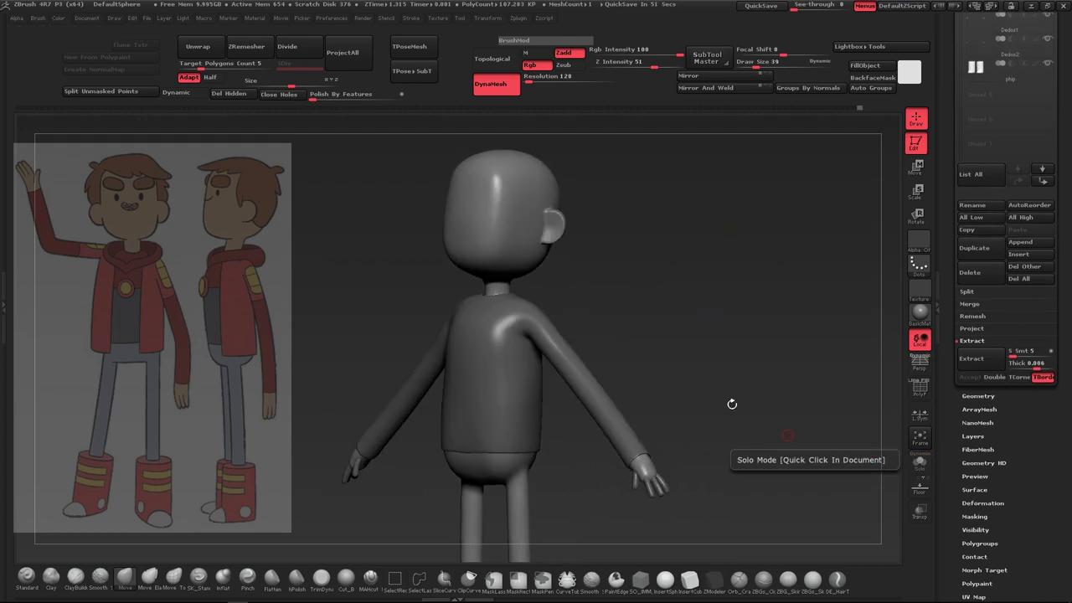
# Extract the masked jacket area as a new shell, accept it, and clear the mask
pyautogui.click(919, 462)
pyautogui.click(919, 462)
pyautogui.click(981, 360)
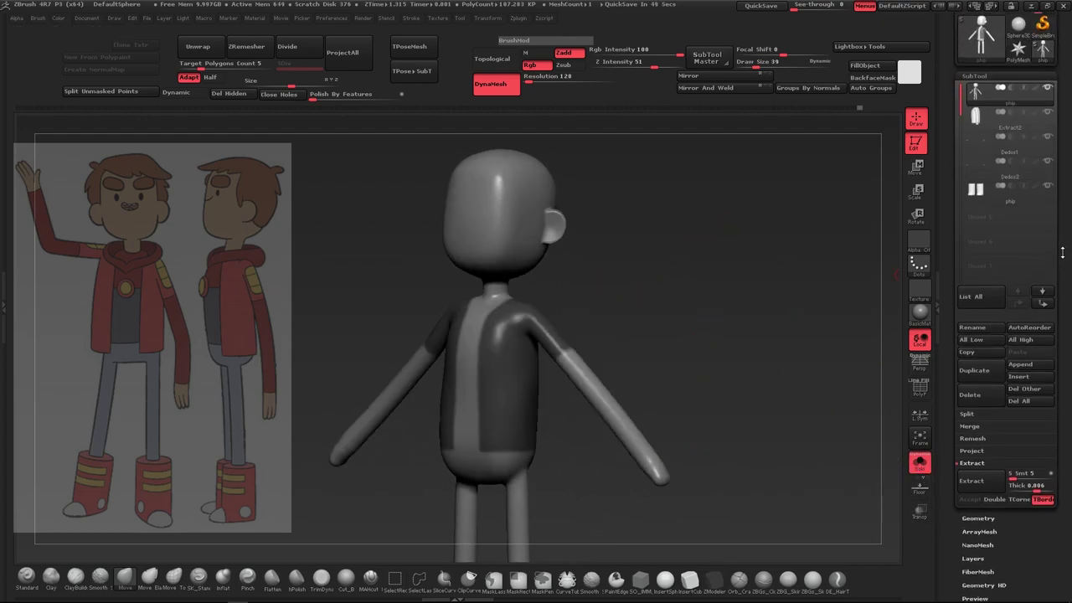
pyautogui.click(985, 387)
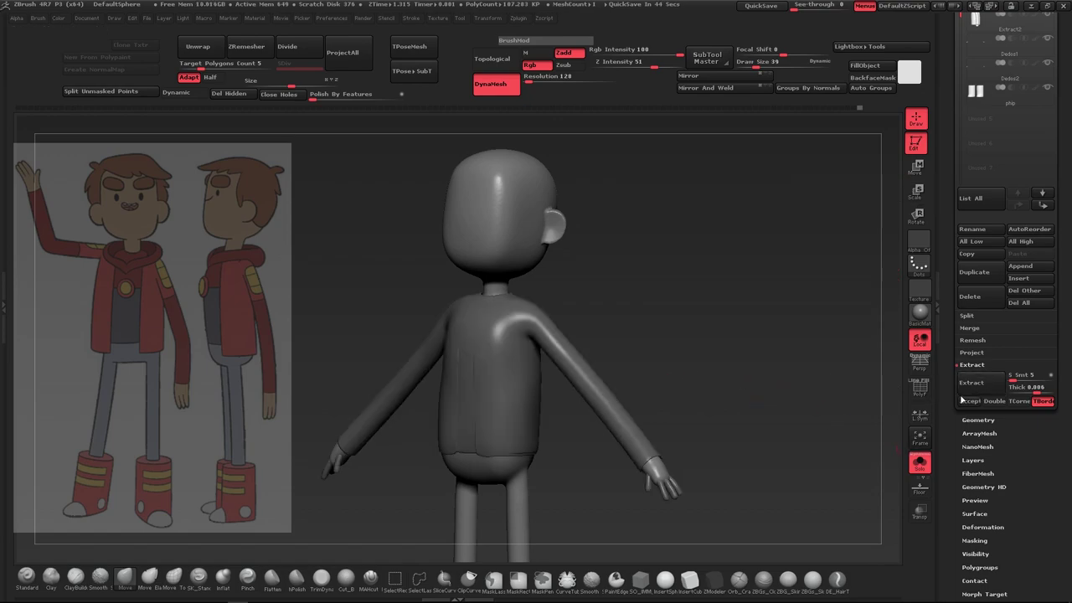
pyautogui.click(969, 401)
pyautogui.keyDown('ctrl'); pyautogui.moveTo(642, 342); pyautogui.dragTo(671, 446); pyautogui.keyUp('ctrl')
pyautogui.click(919, 462)
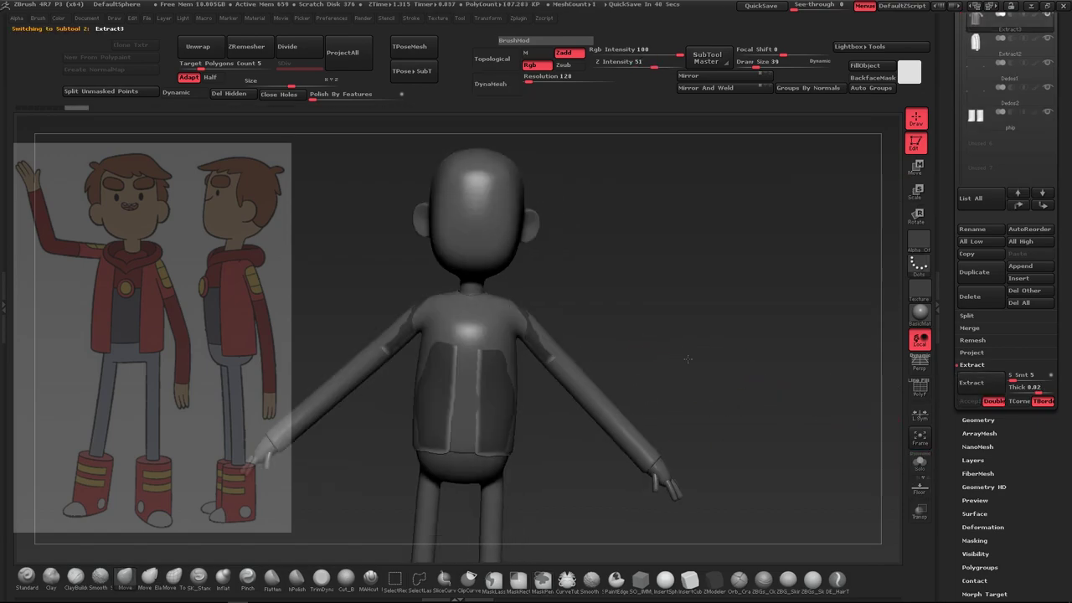
# Inflate the extracted jacket to 14 in Deformation
pyautogui.scroll(5, 983, 123)
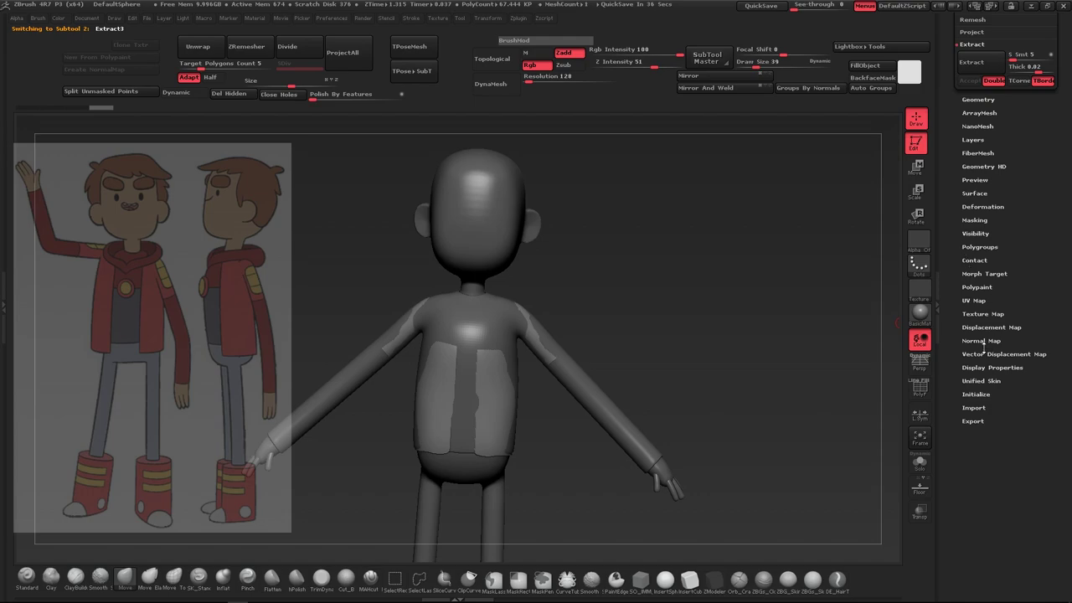
pyautogui.click(982, 206)
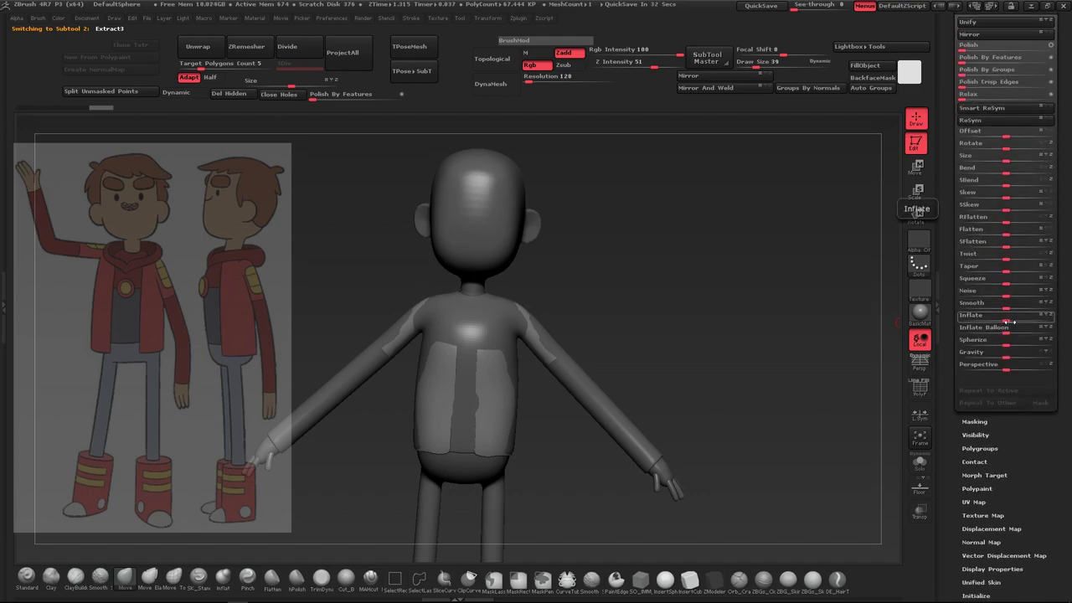
pyautogui.moveTo(1010, 320); pyautogui.dragTo(1013, 320)
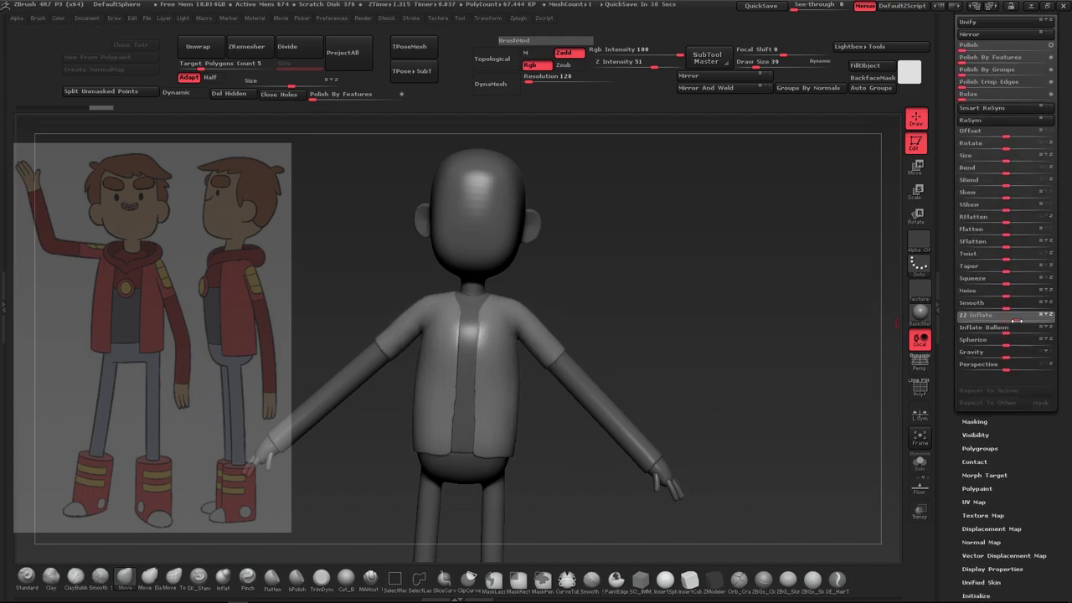
# Solo the jacket, show its polygroups, and regroup it with Groups By Normals
pyautogui.click(919, 462)
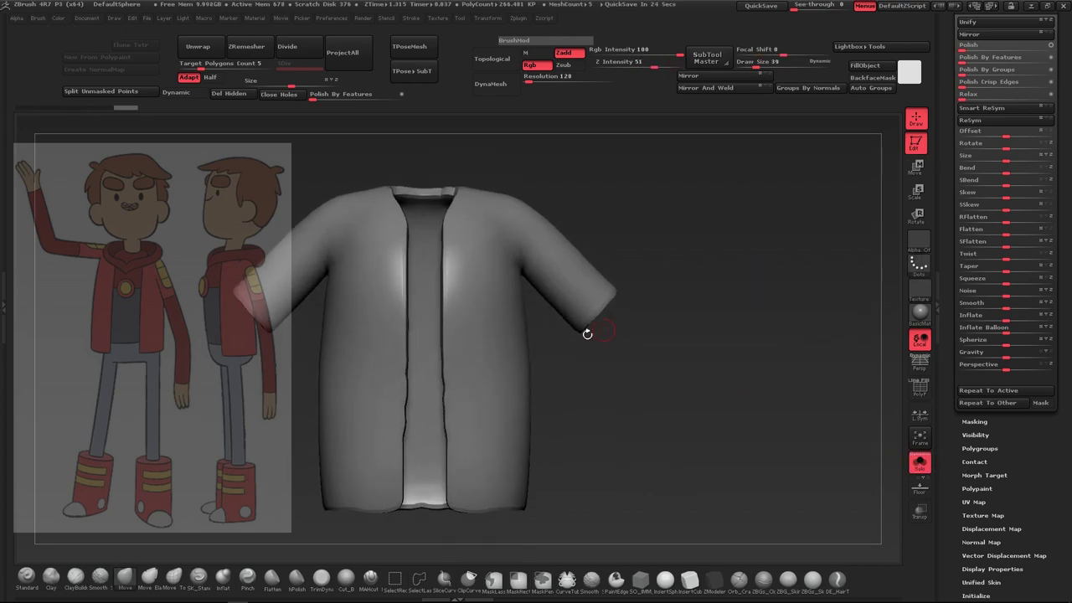
pyautogui.click(849, 89)
pyautogui.hotkey('shift', 'f')
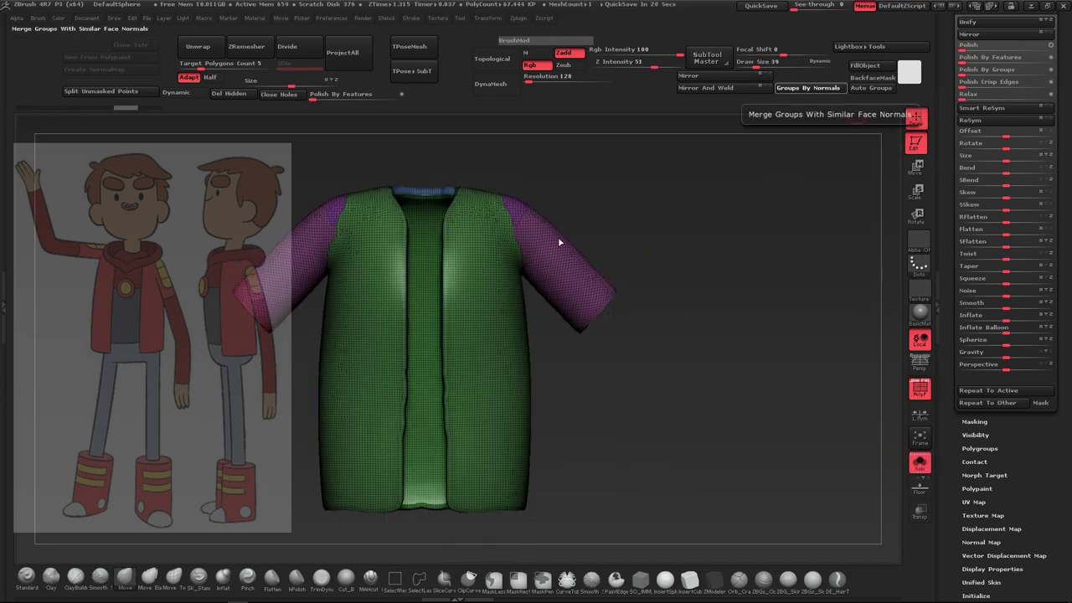
pyautogui.moveTo(636, 277); pyautogui.dragTo(650, 318)
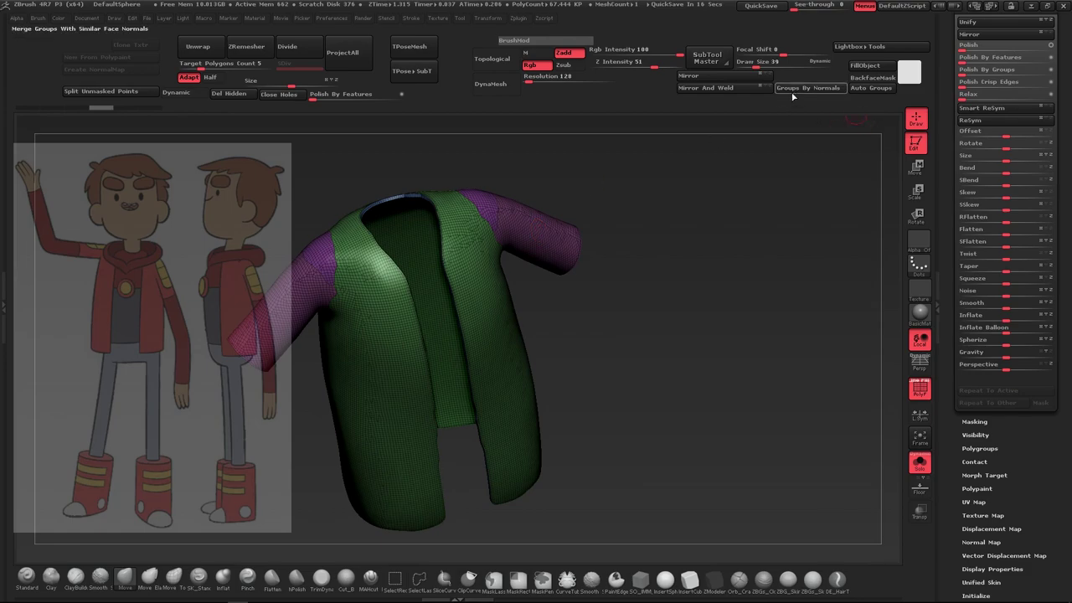
pyautogui.click(796, 89)
pyautogui.moveTo(617, 335); pyautogui.dragTo(249, 128)
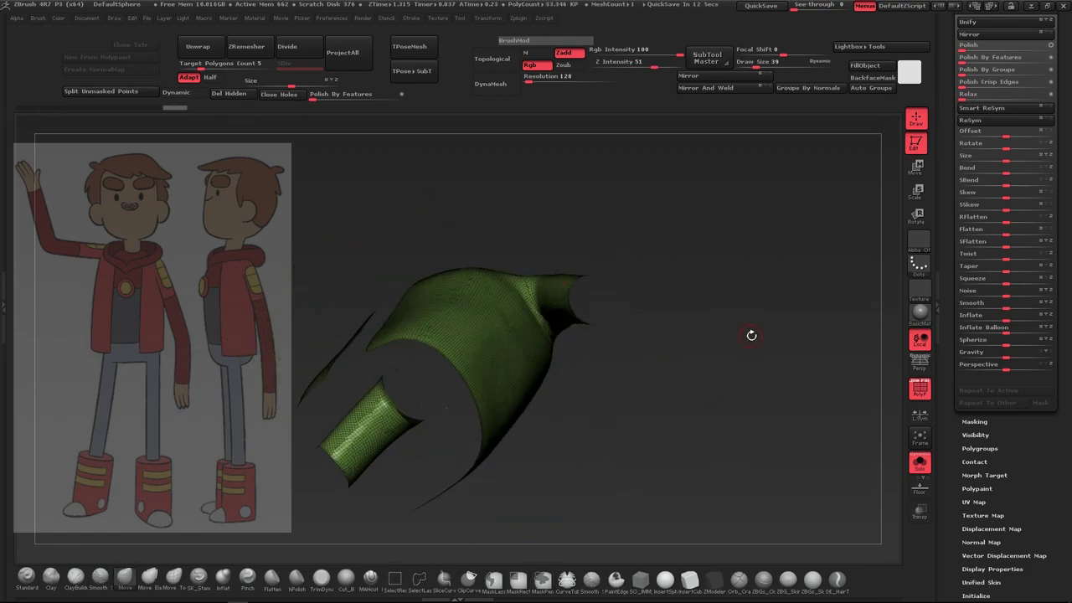
pyautogui.moveTo(750, 335); pyautogui.dragTo(808, 421)
# Show all subtools again and inflate the jacket slightly more
pyautogui.click(919, 461)
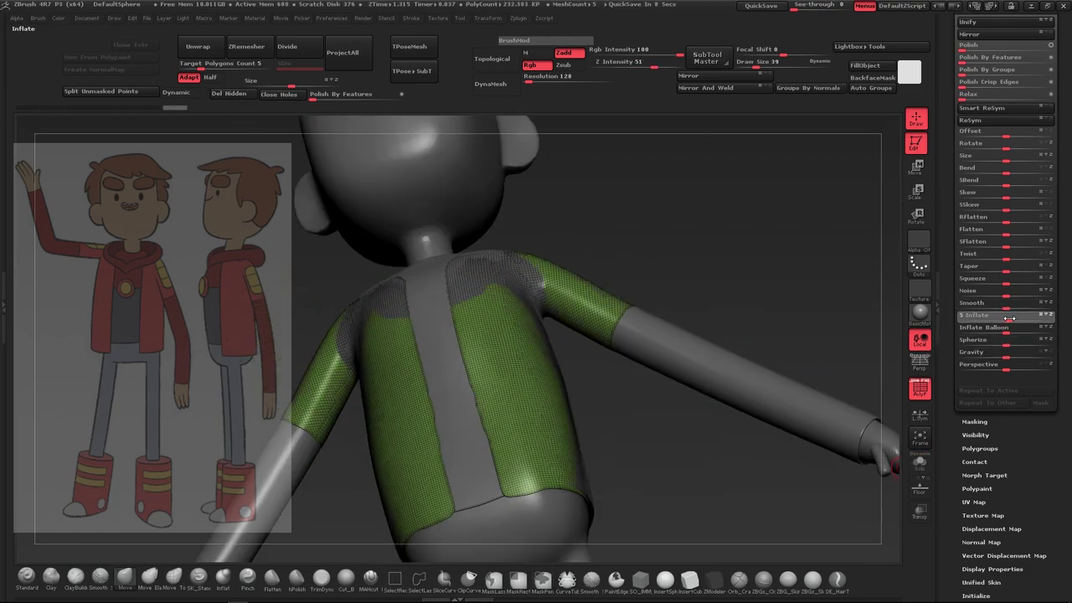
pyautogui.moveTo(1009, 319); pyautogui.dragTo(1030, 318)
pyautogui.moveTo(736, 208)
pyautogui.mouseDown()
pyautogui.moveTo(743, 272)
pyautogui.moveTo(829, 305)
pyautogui.mouseUp()
pyautogui.moveTo(763, 250); pyautogui.dragTo(664, 219)
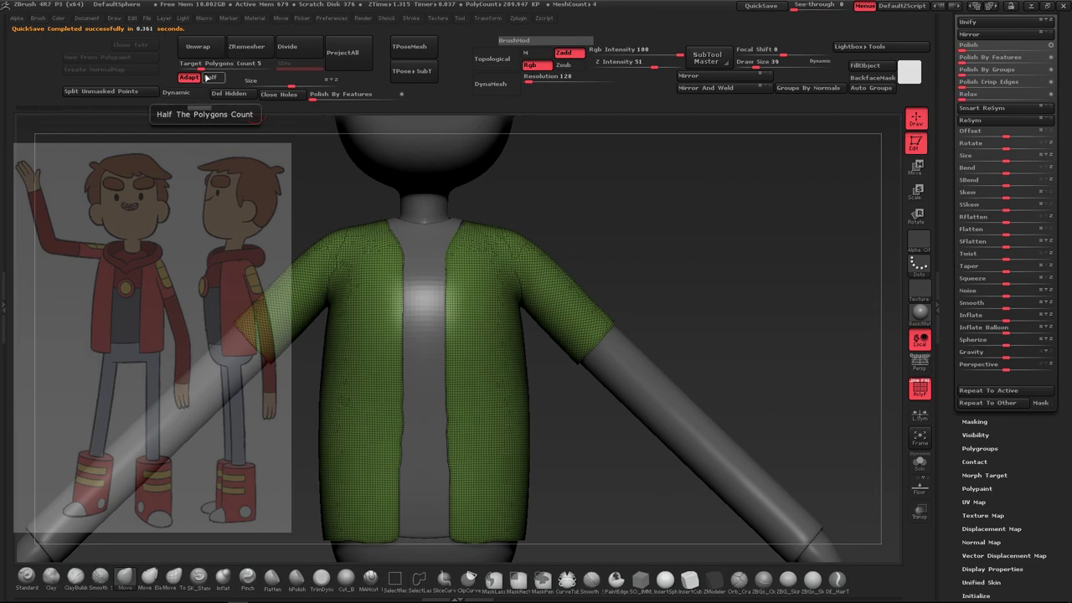
# ZRemesh the jacket, then remesh it again with Adaptive turned off
pyautogui.click(239, 50)
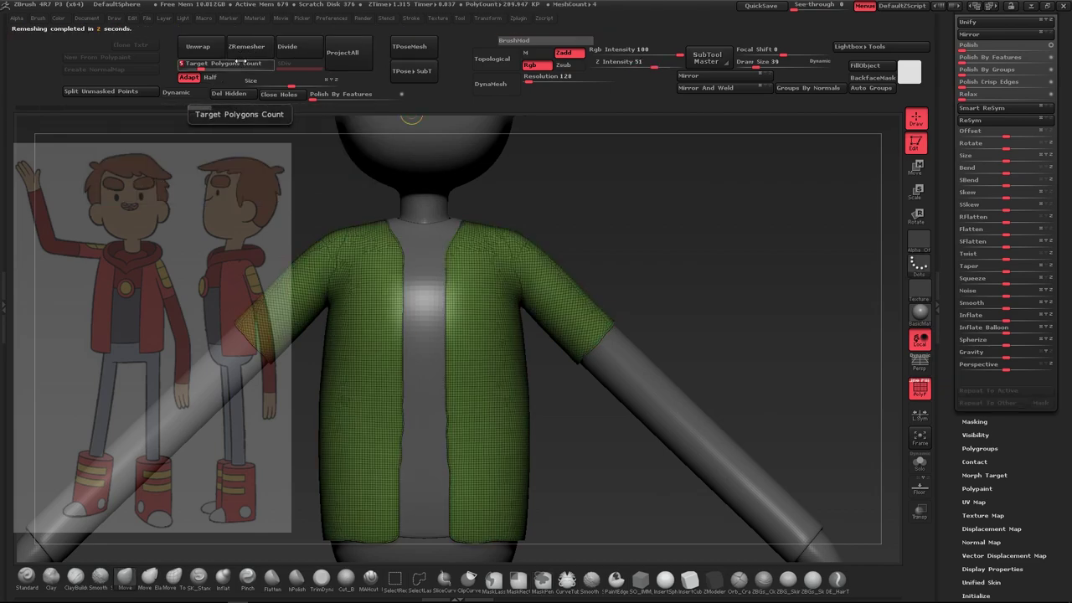
pyautogui.write('3')
pyautogui.click(189, 77)
pyautogui.click(246, 46)
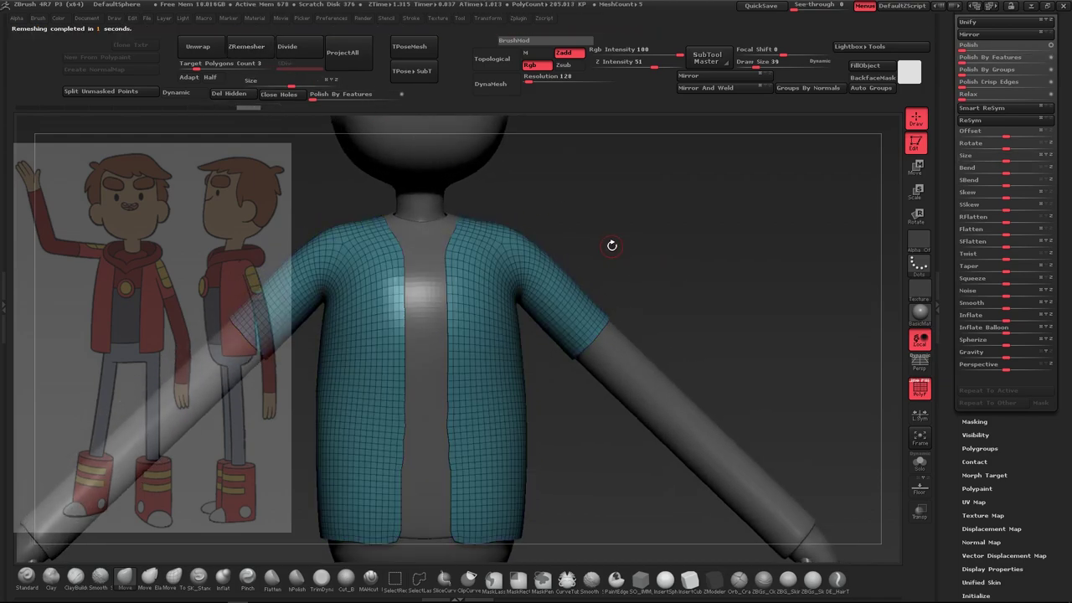
pyautogui.moveTo(684, 263); pyautogui.dragTo(699, 259)
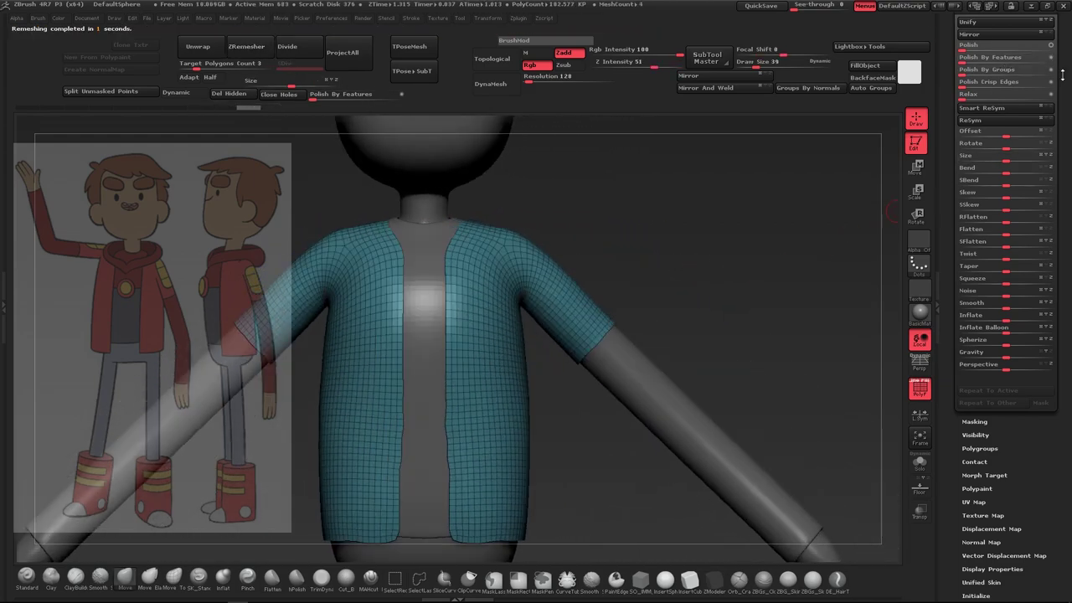
pyautogui.scroll(5, 1062, 75)
# Remesh the jacket at half the polygon count with feature polishing toggled, then check the hem
pyautogui.click(995, 318)
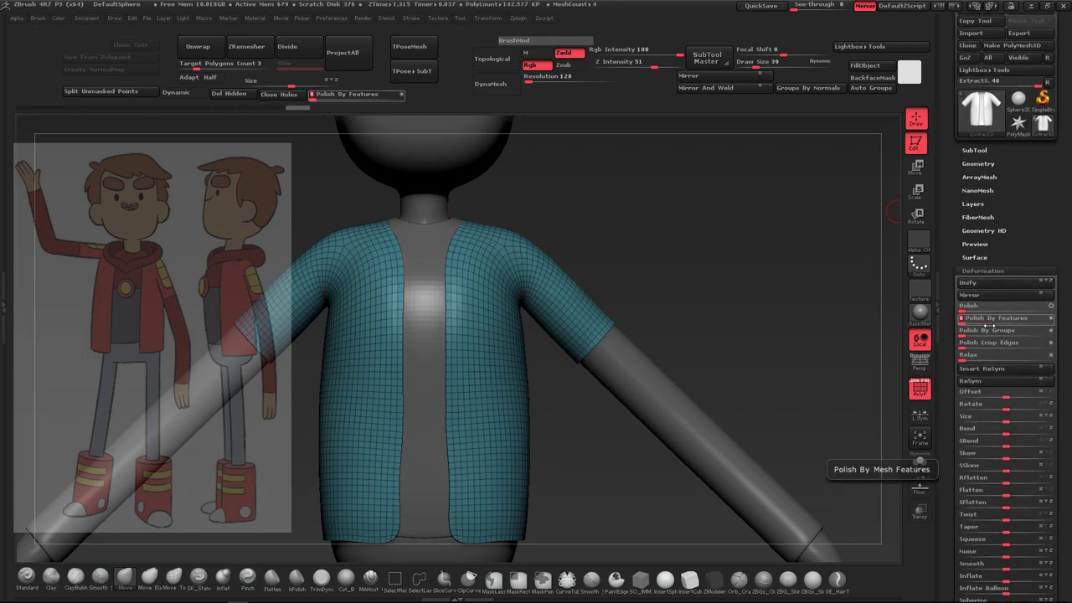
pyautogui.click(210, 77)
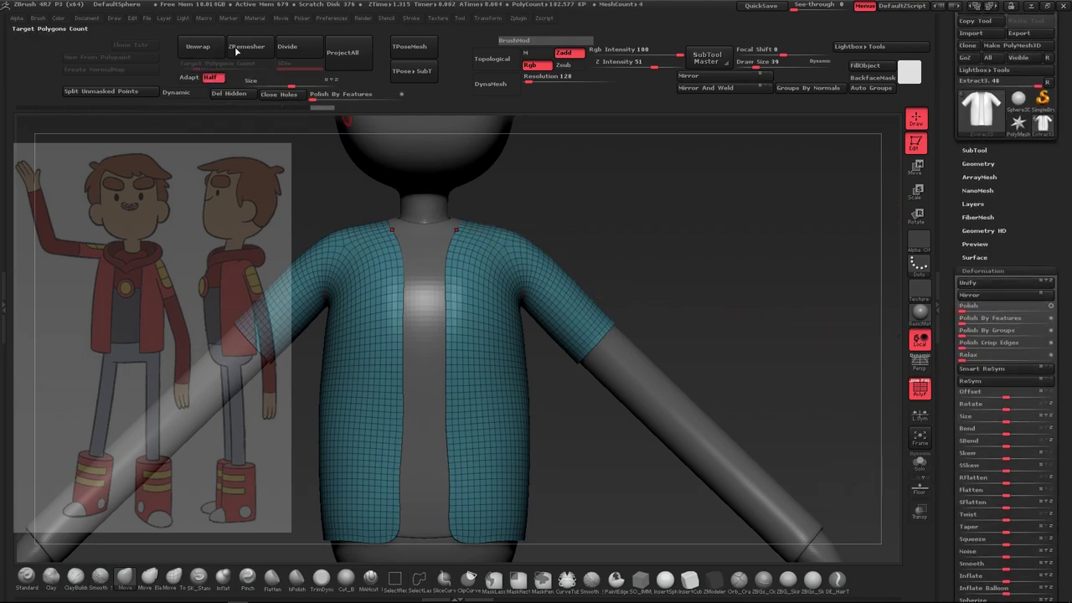
pyautogui.click(247, 47)
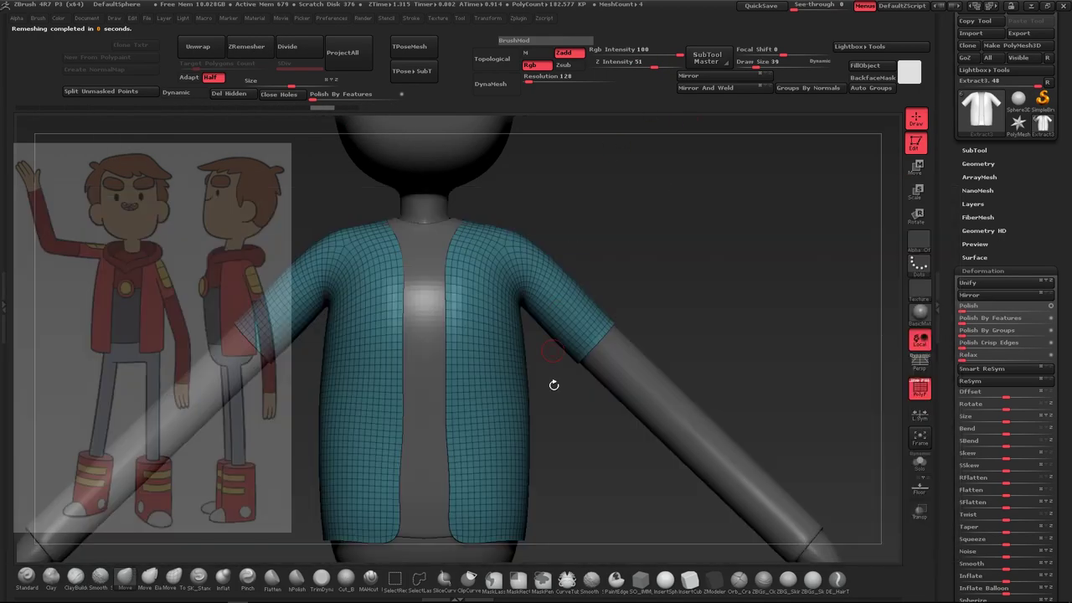
pyautogui.moveTo(555, 382)
pyautogui.keyDown('alt'); pyautogui.mouseDown()
pyautogui.moveTo(452, 417)
pyautogui.moveTo(274, 123)
pyautogui.mouseUp(); pyautogui.keyUp('alt')
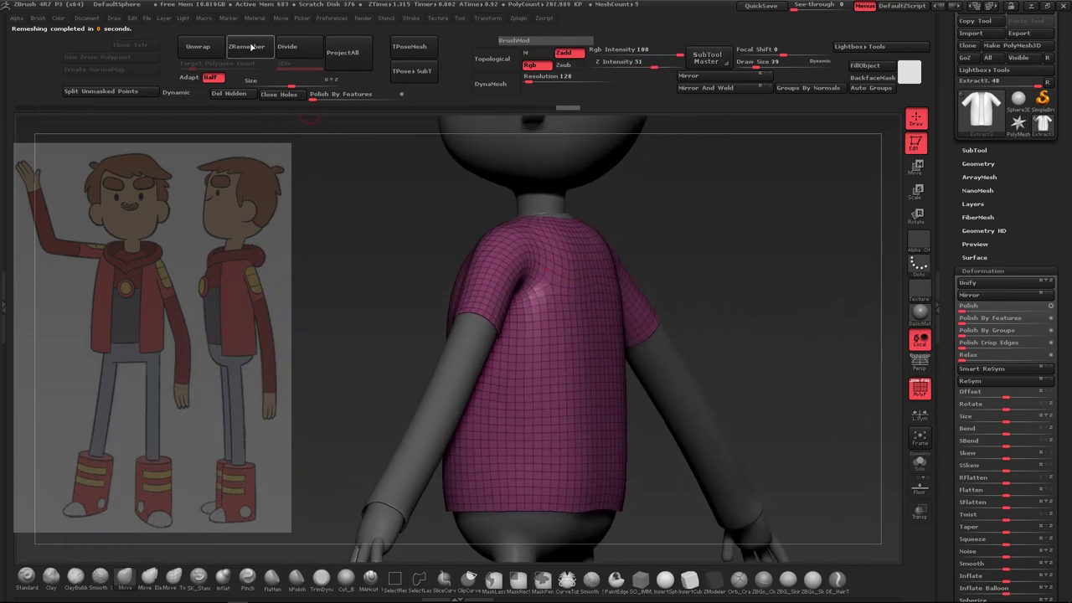
# Remesh the active jacket again into a coarser quad mesh and check it from the side
pyautogui.moveTo(679, 337)
pyautogui.mouseDown()
pyautogui.moveTo(713, 318)
pyautogui.moveTo(744, 349)
pyautogui.moveTo(628, 339)
pyautogui.mouseUp()
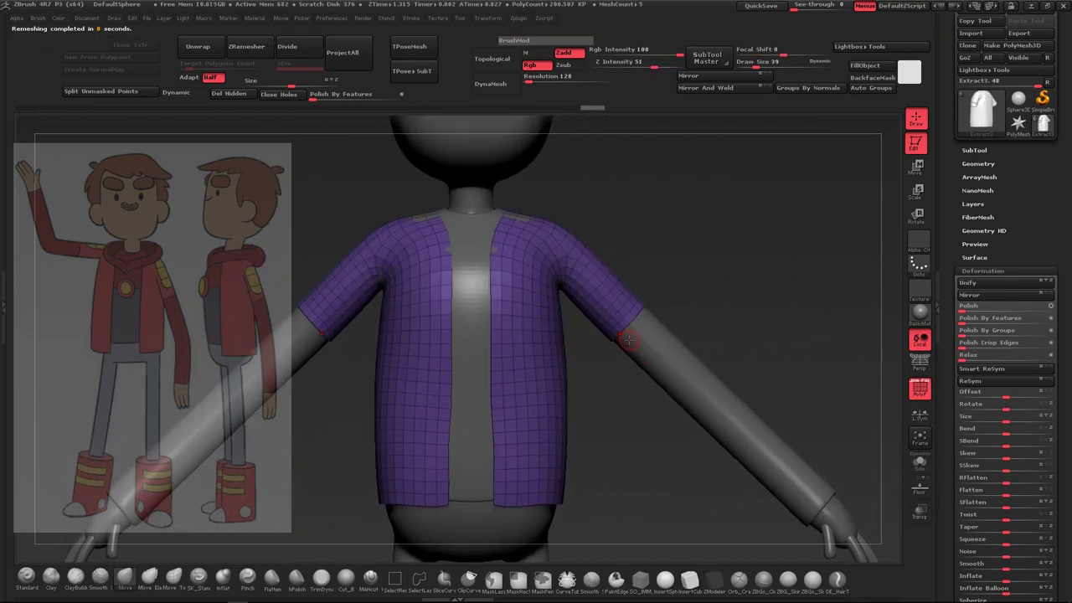
pyautogui.click(257, 52)
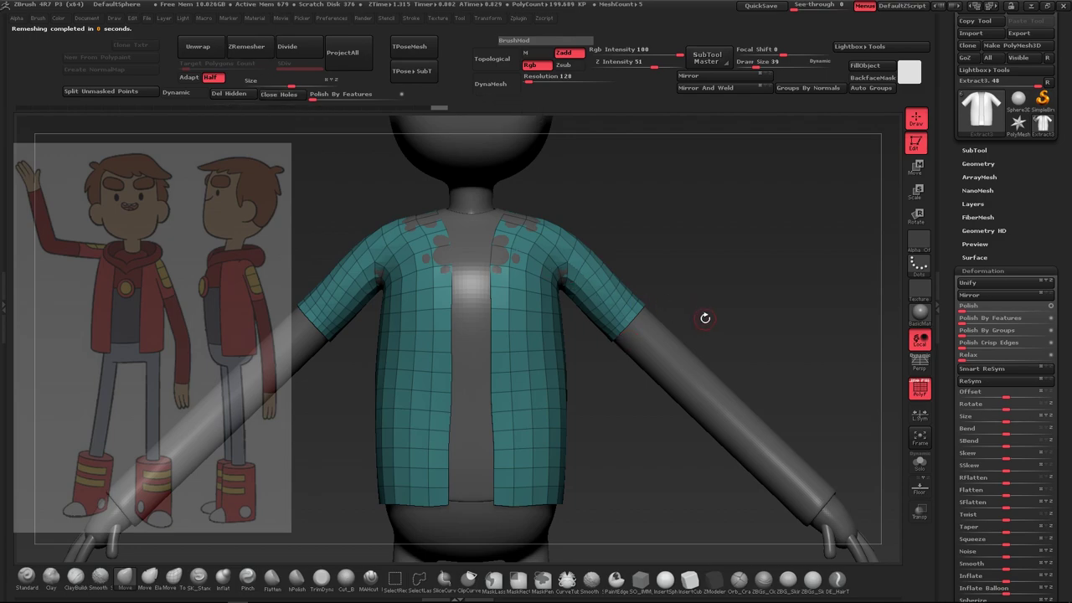
pyautogui.moveTo(419, 138)
pyautogui.mouseDown()
pyautogui.moveTo(360, 335)
pyautogui.moveTo(709, 259)
pyautogui.mouseUp()
# Pull the jacket's lower front edges into shape with a smaller Move brush and PolyF off
pyautogui.moveTo(470, 470); pyautogui.dragTo(529, 502)
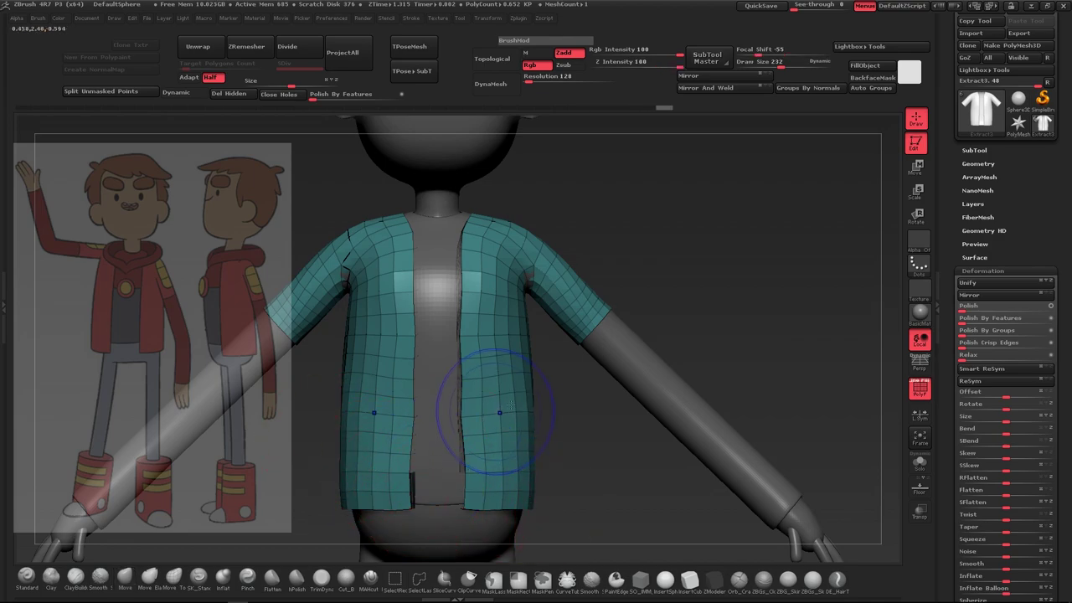
pyautogui.hotkey('shift', 'f')
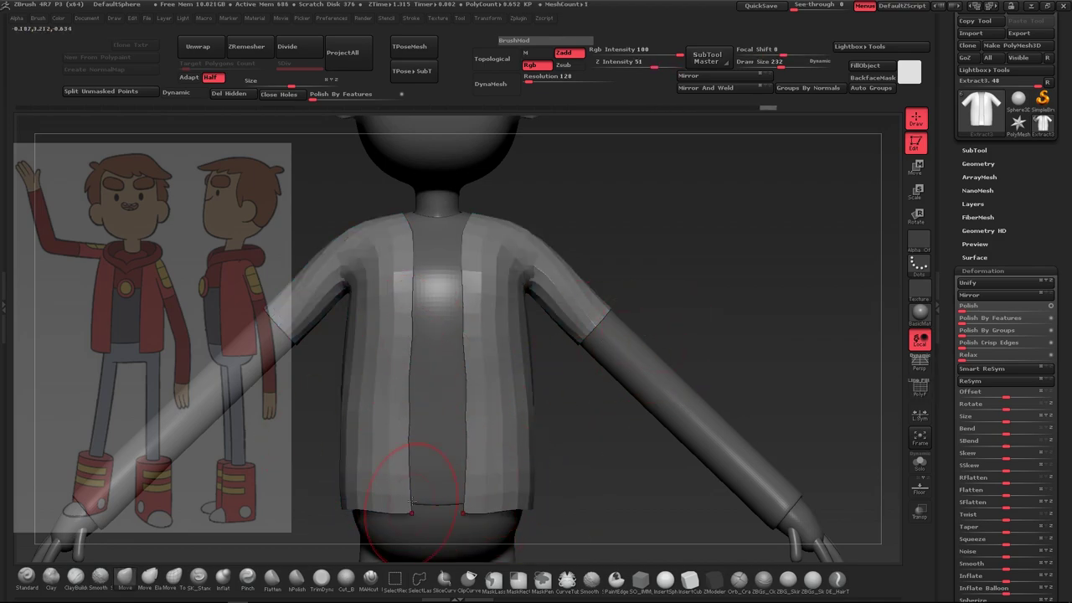
pyautogui.keyDown('alt'); pyautogui.moveTo(411, 503); pyautogui.dragTo(400, 411); pyautogui.keyUp('alt')
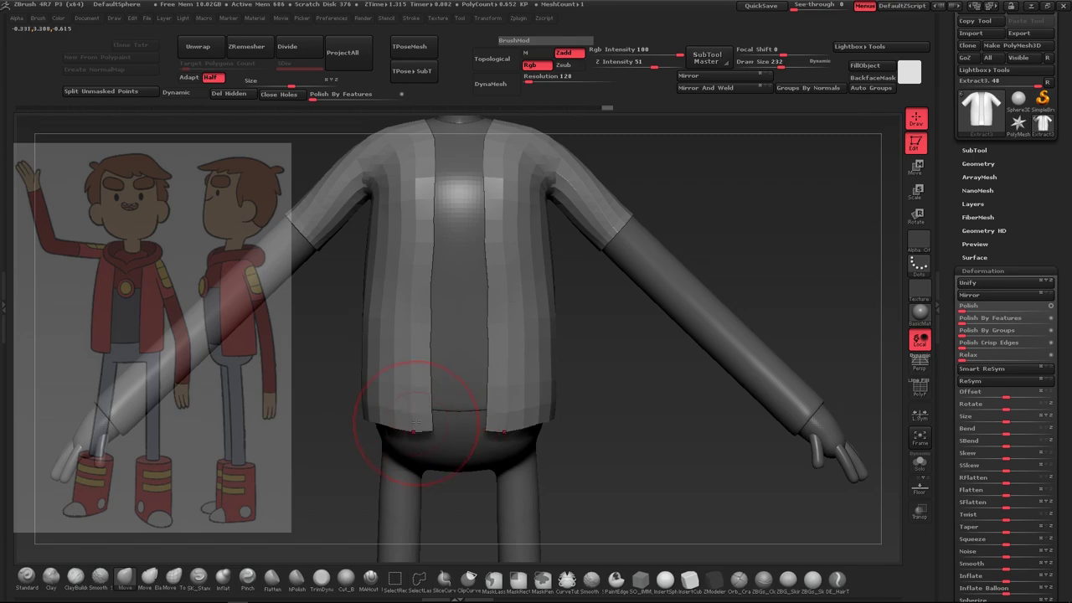
pyautogui.press('[')
pyautogui.press('[')
pyautogui.press('[')
pyautogui.keyDown('shift'); pyautogui.moveTo(537, 427); pyautogui.dragTo(777, 84); pyautogui.keyUp('shift')
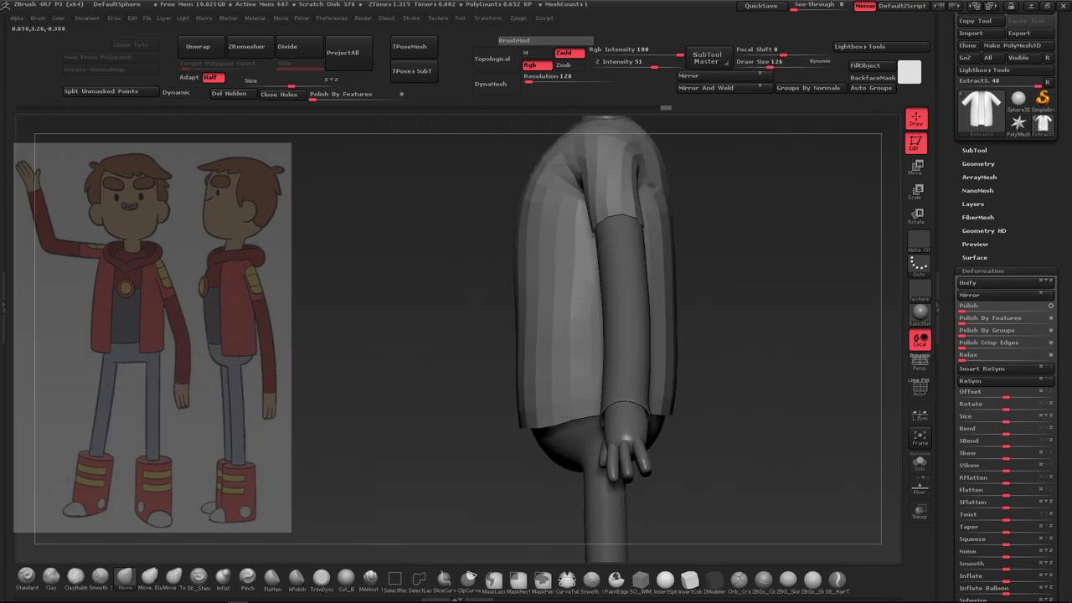
pyautogui.moveTo(586, 400)
pyautogui.keyDown('shift'); pyautogui.mouseDown()
pyautogui.moveTo(546, 406)
pyautogui.moveTo(729, 407)
pyautogui.moveTo(651, 382)
pyautogui.moveTo(607, 350)
pyautogui.mouseUp(); pyautogui.keyUp('shift')
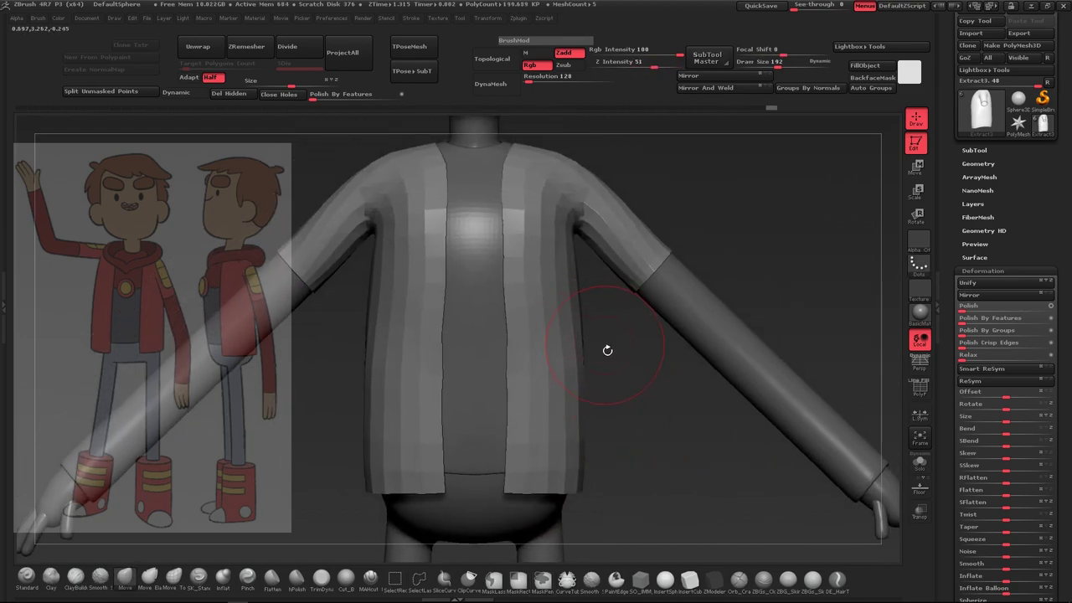
# Switch the active subtool and inspect the jacket's shoulder and sleeve seam up close
pyautogui.keyDown('alt'); pyautogui.click(591, 358); pyautogui.keyUp('alt')
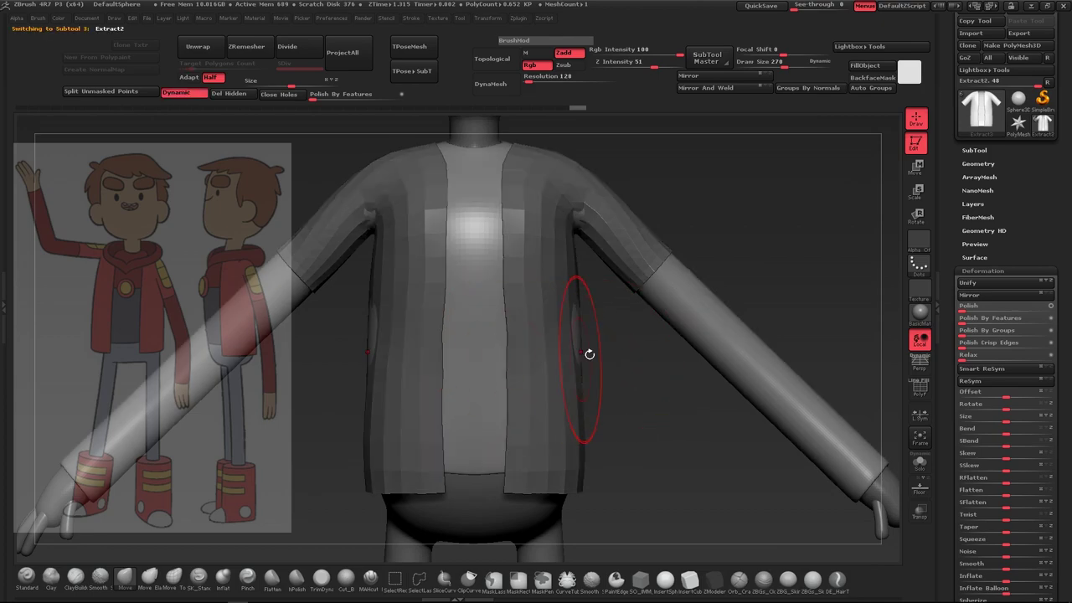
pyautogui.keyDown('alt'); pyautogui.click(590, 361); pyautogui.keyUp('alt')
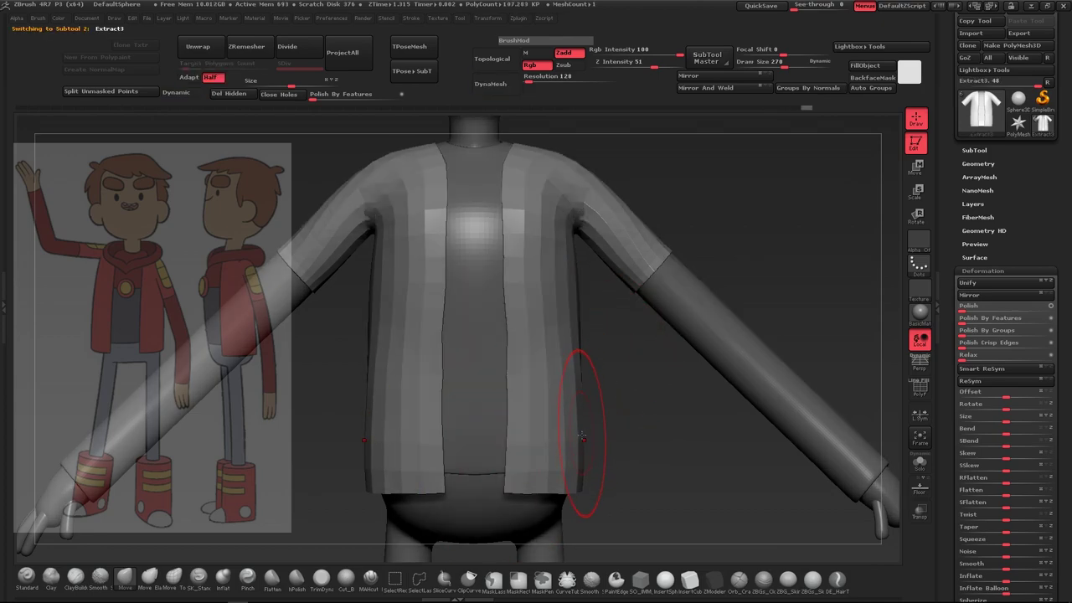
pyautogui.keyDown('alt'); pyautogui.moveTo(661, 416); pyautogui.dragTo(617, 483); pyautogui.keyUp('alt')
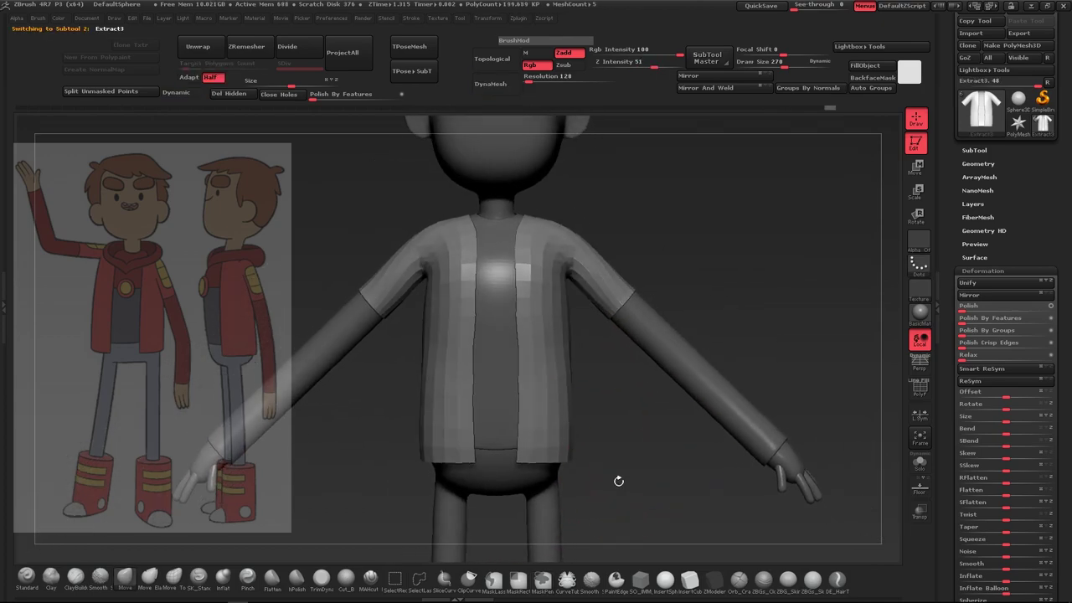
pyautogui.moveTo(615, 402); pyautogui.dragTo(543, 372)
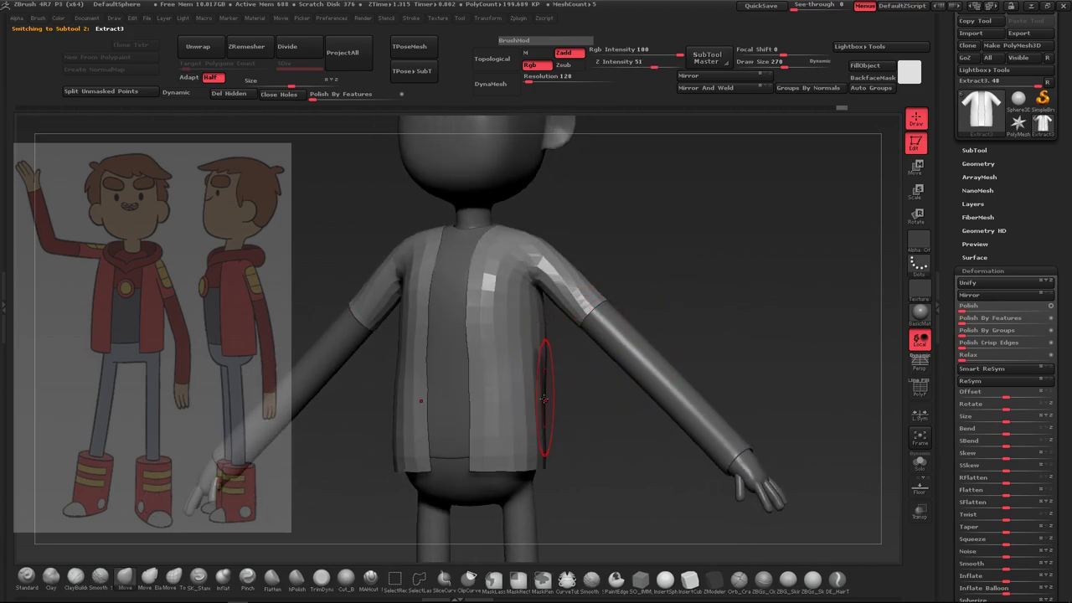
pyautogui.keyDown('alt'); pyautogui.moveTo(675, 353); pyautogui.dragTo(617, 318); pyautogui.keyUp('alt')
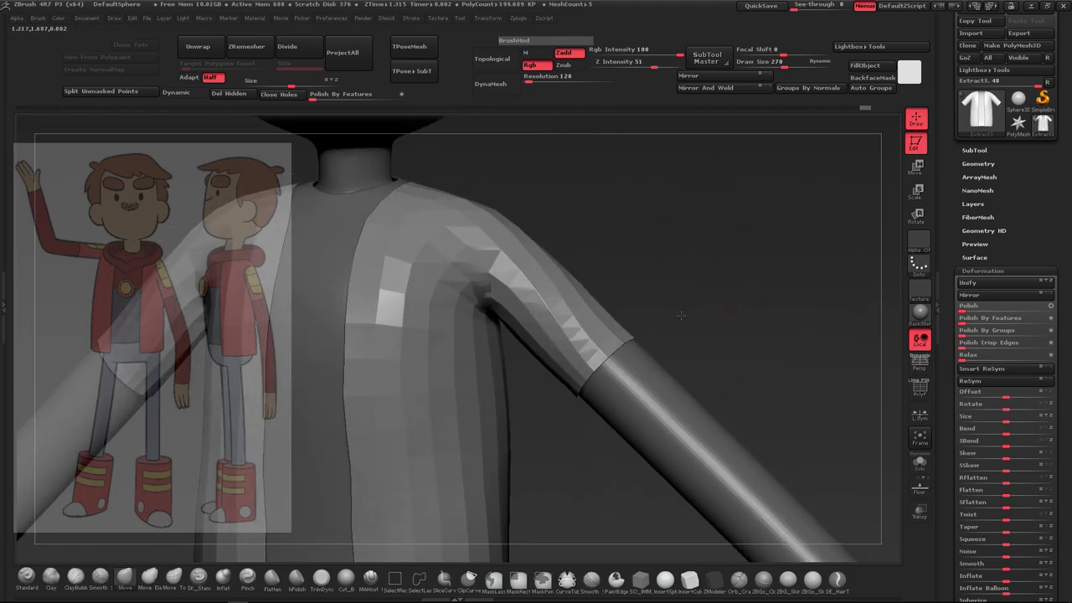
pyautogui.moveTo(754, 276)
pyautogui.keyDown('alt'); pyautogui.mouseDown()
pyautogui.moveTo(684, 288)
pyautogui.moveTo(699, 292)
pyautogui.mouseUp(); pyautogui.keyUp('alt')
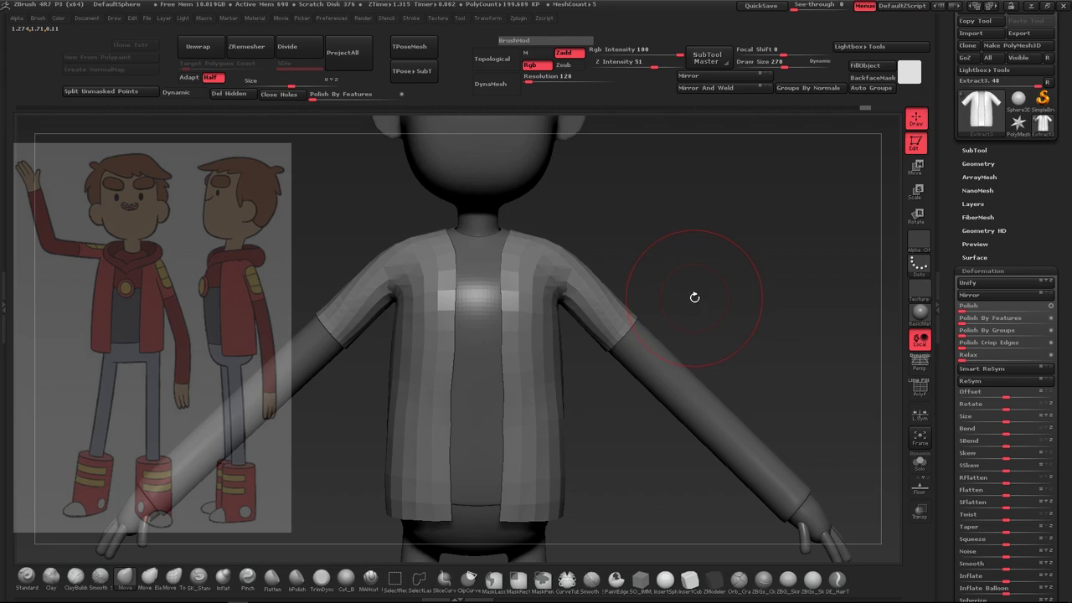
# Pick ZModeler (B-Z-M) and turn Dynamic subdivision on to preview the smoothed jacket
pyautogui.press('b')
pyautogui.press('z')
pyautogui.press('m')
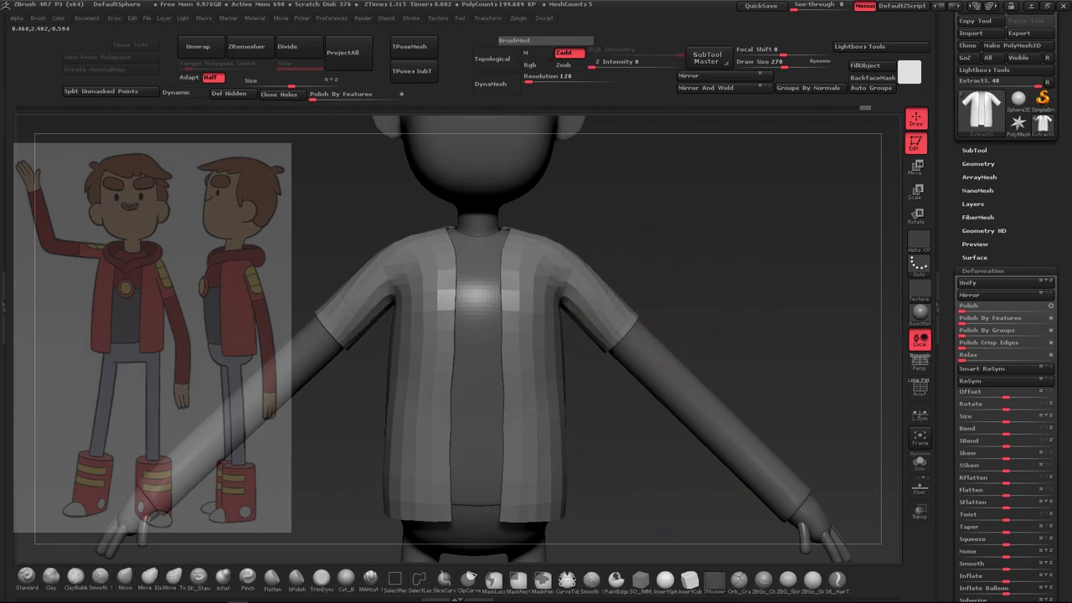
pyautogui.keyDown('alt'); pyautogui.moveTo(607, 397); pyautogui.dragTo(685, 304); pyautogui.keyUp('alt')
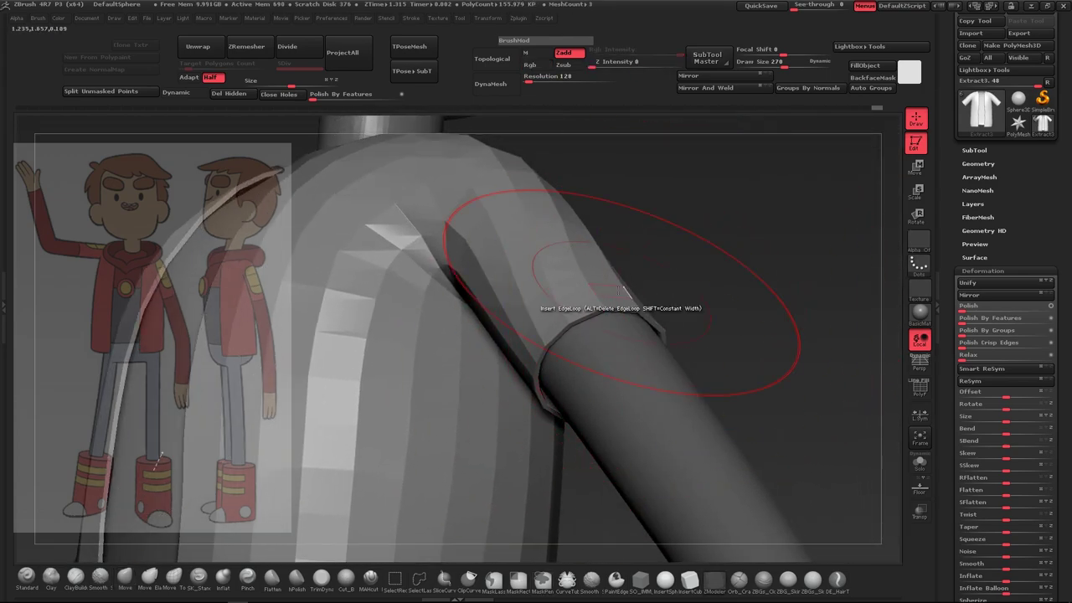
pyautogui.press('d')
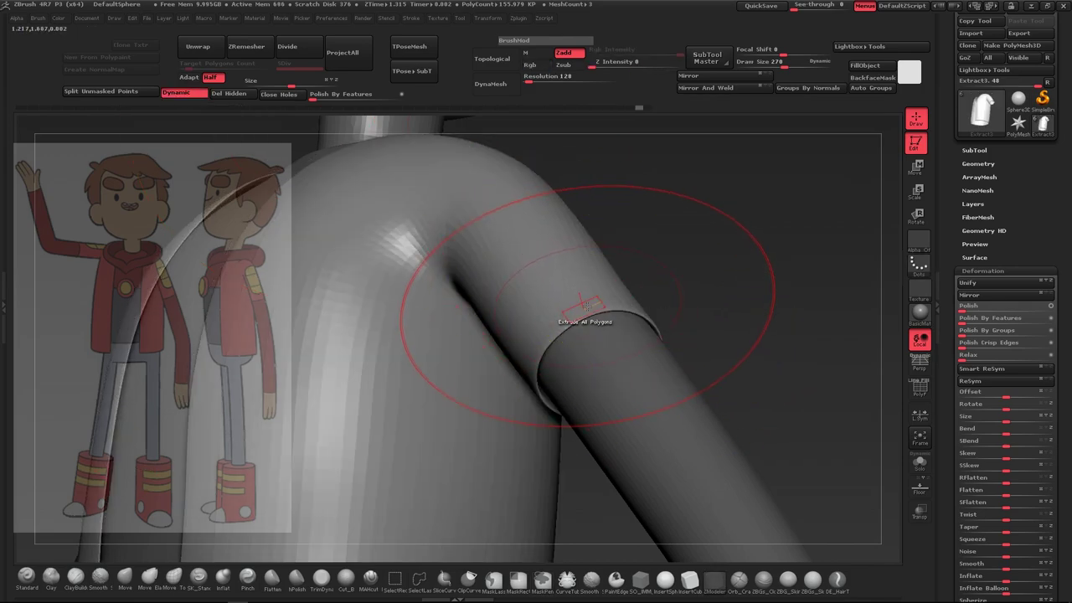
pyautogui.hotkey('shift', 'd')
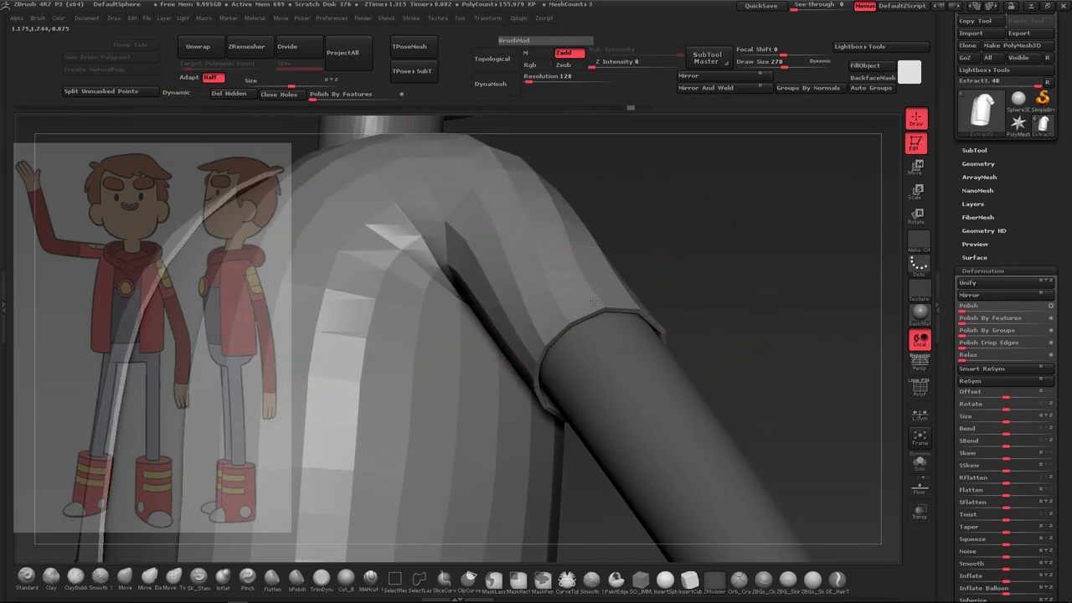
pyautogui.press('d')
pyautogui.press('f')
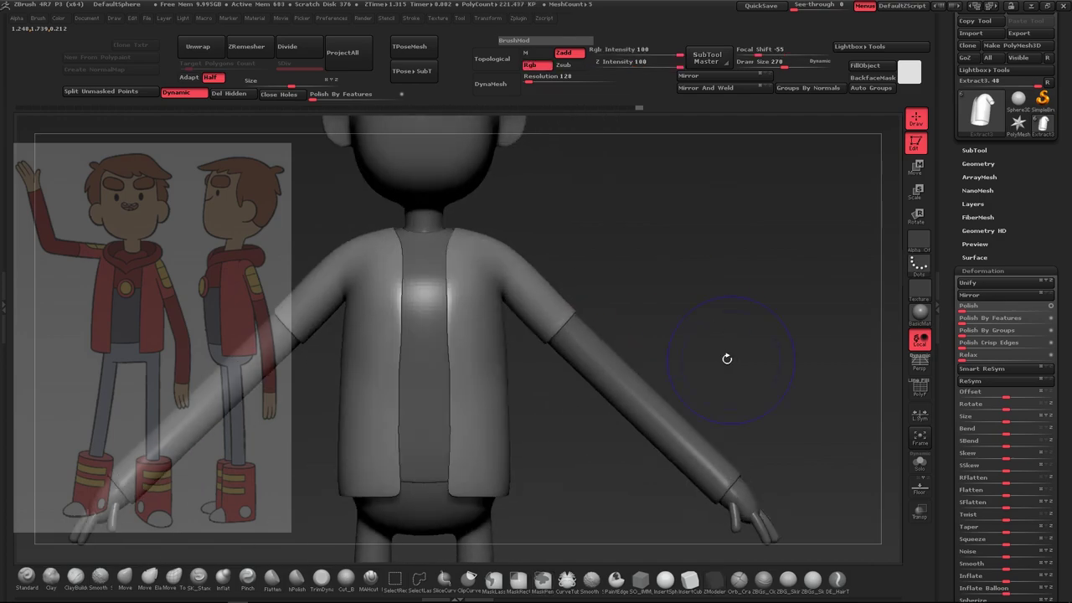
# Go back to the Move brush and orbit the framed character to check the jacket
pyautogui.click(134, 573)
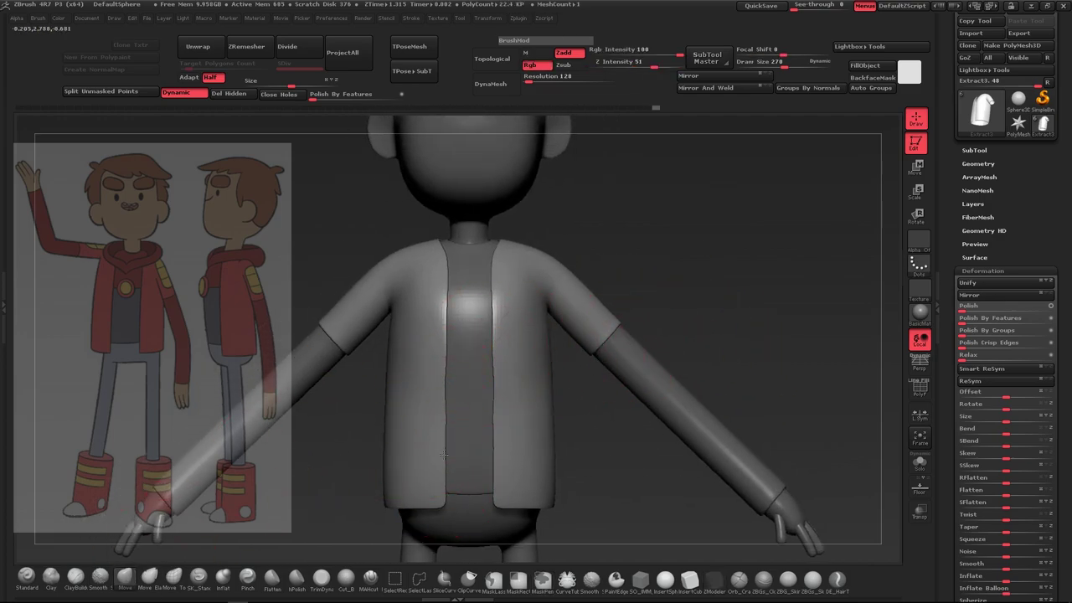
pyautogui.press('f')
pyautogui.moveTo(570, 393)
pyautogui.mouseDown()
pyautogui.moveTo(614, 365)
pyautogui.moveTo(530, 315)
pyautogui.mouseUp()
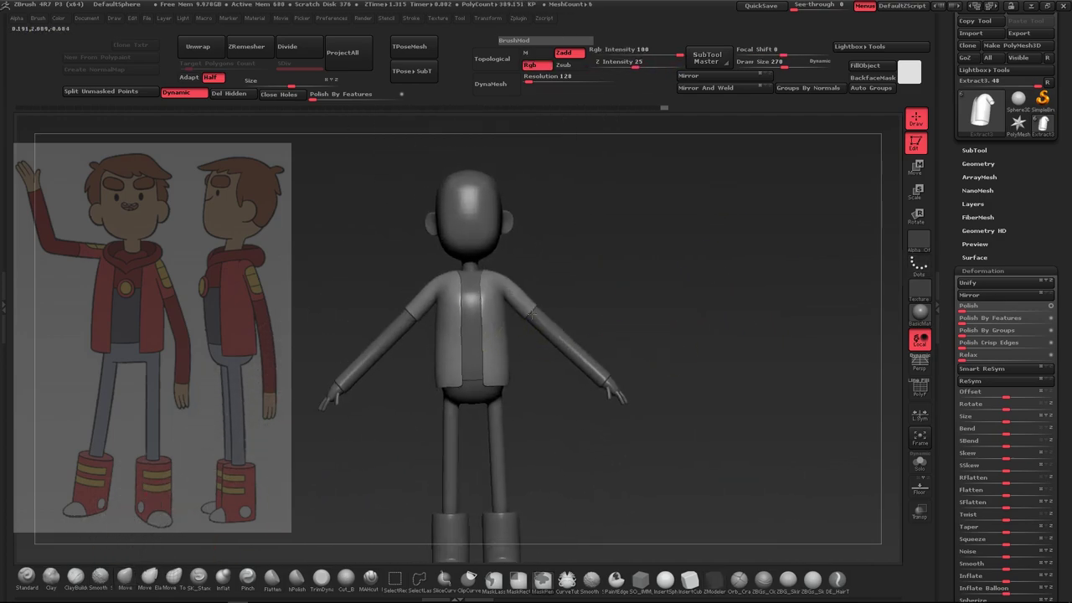
pyautogui.scroll(3, 531, 315)
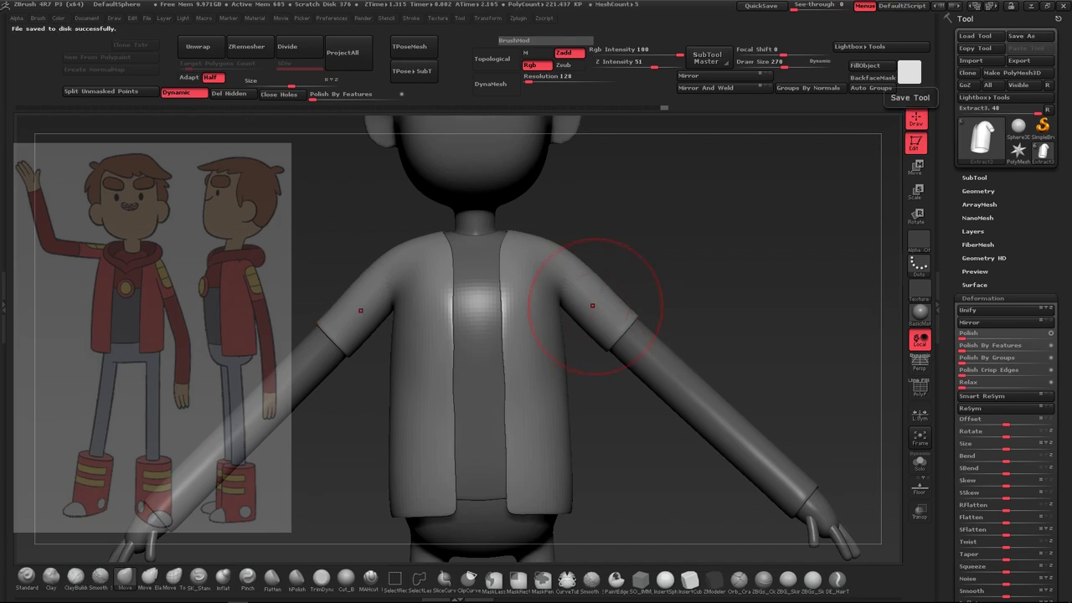
pyautogui.scroll(-3, 544, 376)
pyautogui.scroll(5, 604, 351)
pyautogui.moveTo(603, 351)
pyautogui.mouseDown()
pyautogui.moveTo(605, 369)
pyautogui.moveTo(578, 397)
pyautogui.mouseUp()
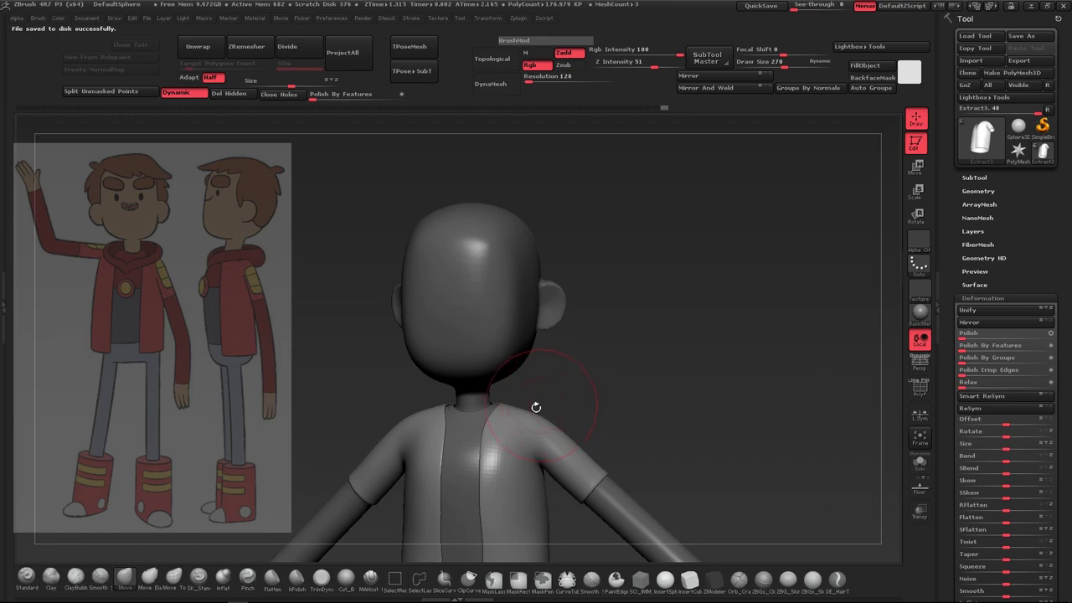
pyautogui.scroll(3, 593, 371)
# Show the wireframe and polygroups and get a three-quarter close view of the neck and shoulder
pyautogui.hotkey('shift', 'f')
pyautogui.moveTo(519, 440); pyautogui.dragTo(611, 360)
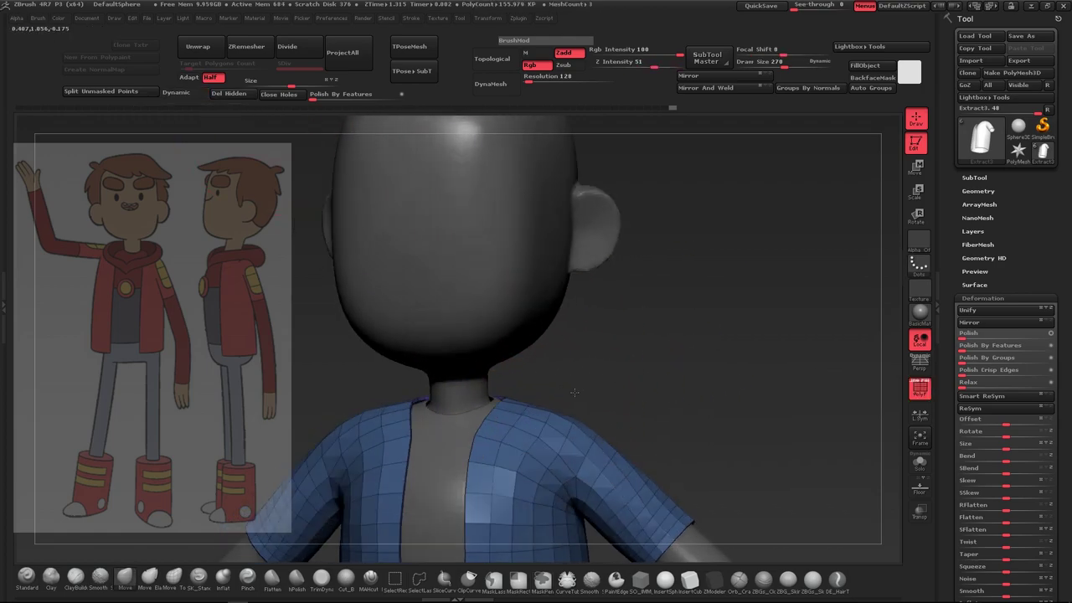
pyautogui.scroll(3, 610, 360)
pyautogui.moveTo(578, 397); pyautogui.dragTo(681, 340)
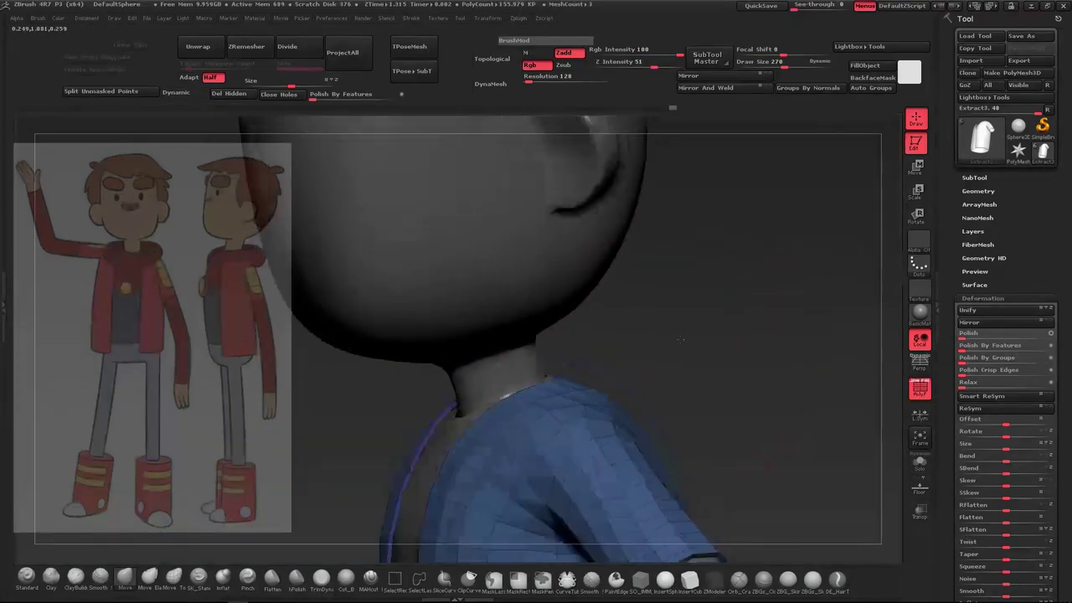
pyautogui.scroll(-2, 717, 265)
pyautogui.scroll(-2, 581, 287)
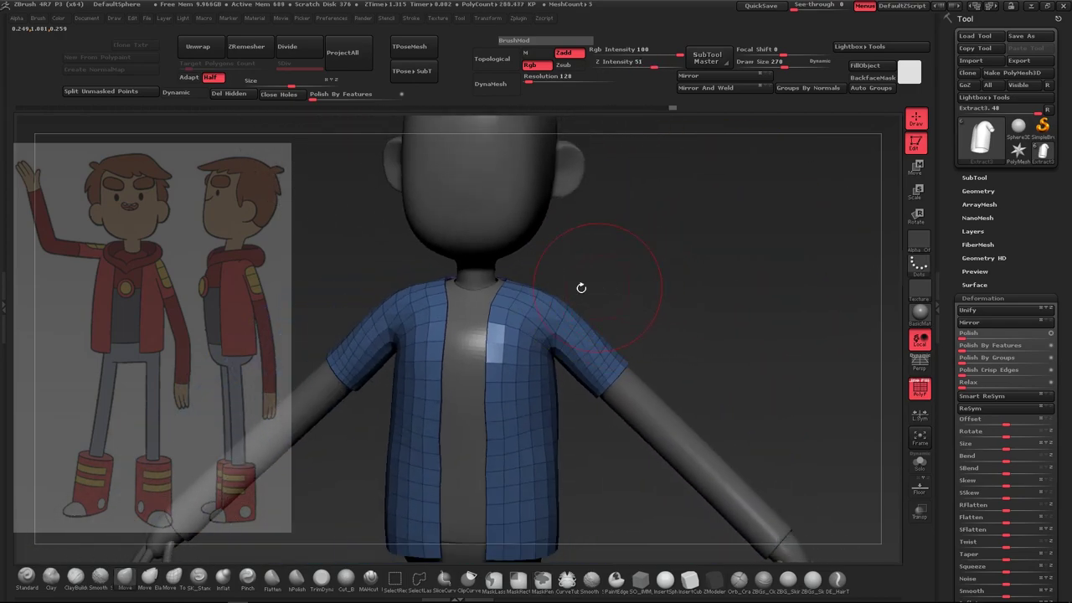
pyautogui.scroll(3, 627, 313)
pyautogui.scroll(2, 635, 333)
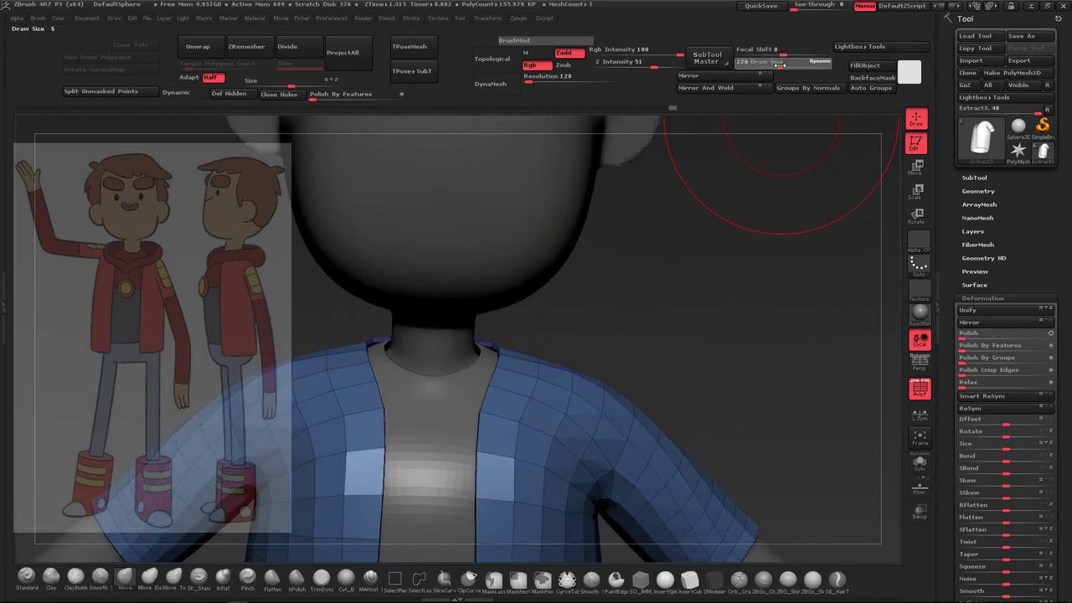
pyautogui.moveTo(618, 334); pyautogui.dragTo(544, 360)
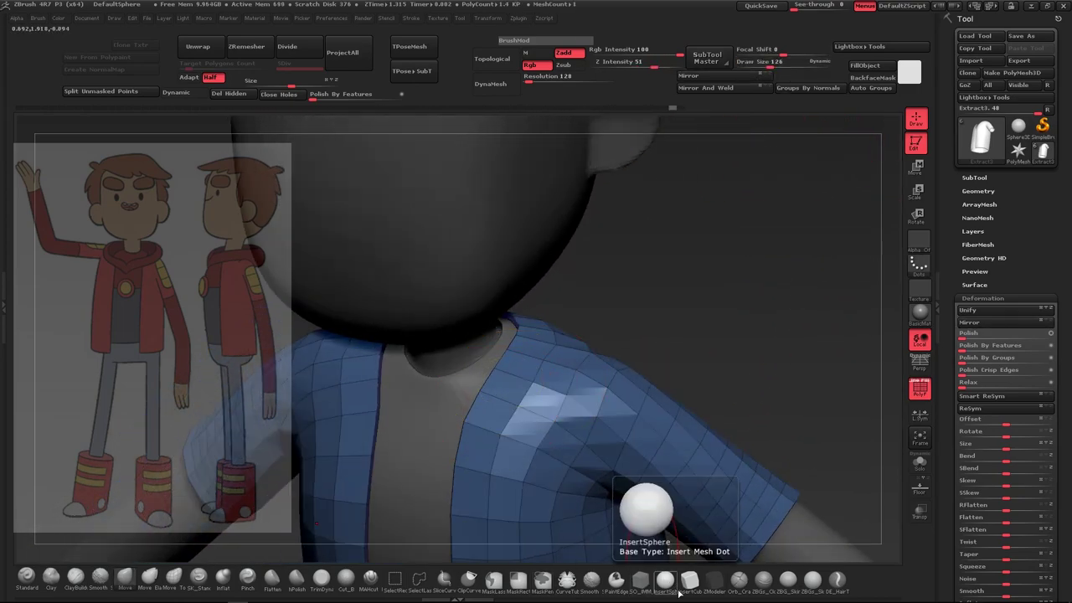
# Switch to ZModeler and regroup the collar and jacket-front polygon strips
pyautogui.click(714, 579)
pyautogui.click(494, 413)
pyautogui.moveTo(494, 413)
pyautogui.mouseDown()
pyautogui.moveTo(645, 309)
pyautogui.moveTo(482, 424)
pyautogui.moveTo(754, 294)
pyautogui.moveTo(752, 314)
pyautogui.mouseUp()
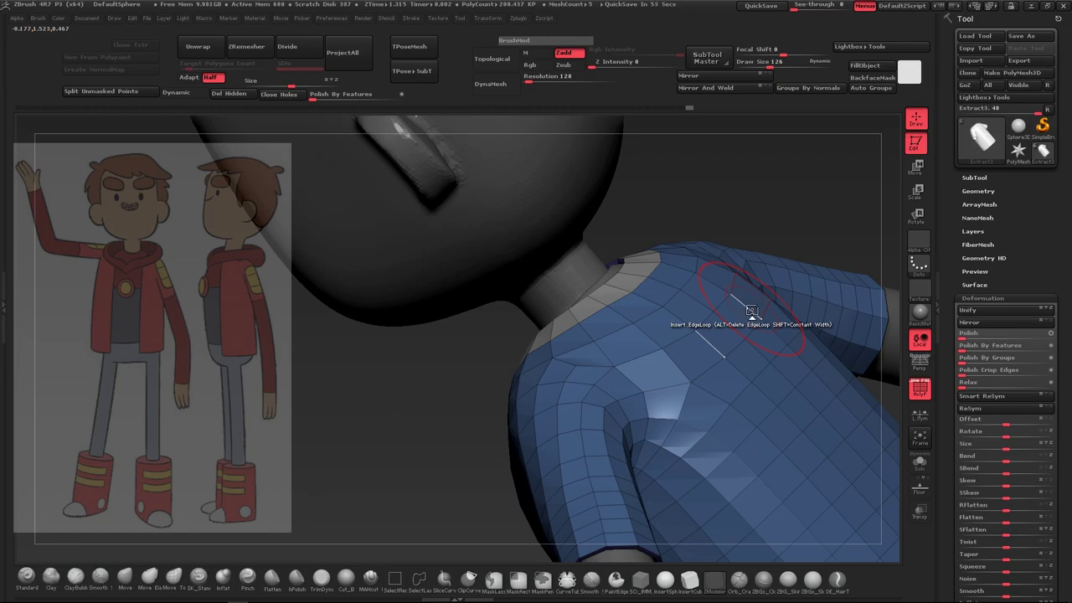
pyautogui.moveTo(751, 309)
pyautogui.mouseDown()
pyautogui.moveTo(639, 263)
pyautogui.moveTo(698, 276)
pyautogui.moveTo(697, 307)
pyautogui.moveTo(751, 249)
pyautogui.moveTo(648, 337)
pyautogui.moveTo(737, 277)
pyautogui.moveTo(431, 369)
pyautogui.mouseUp()
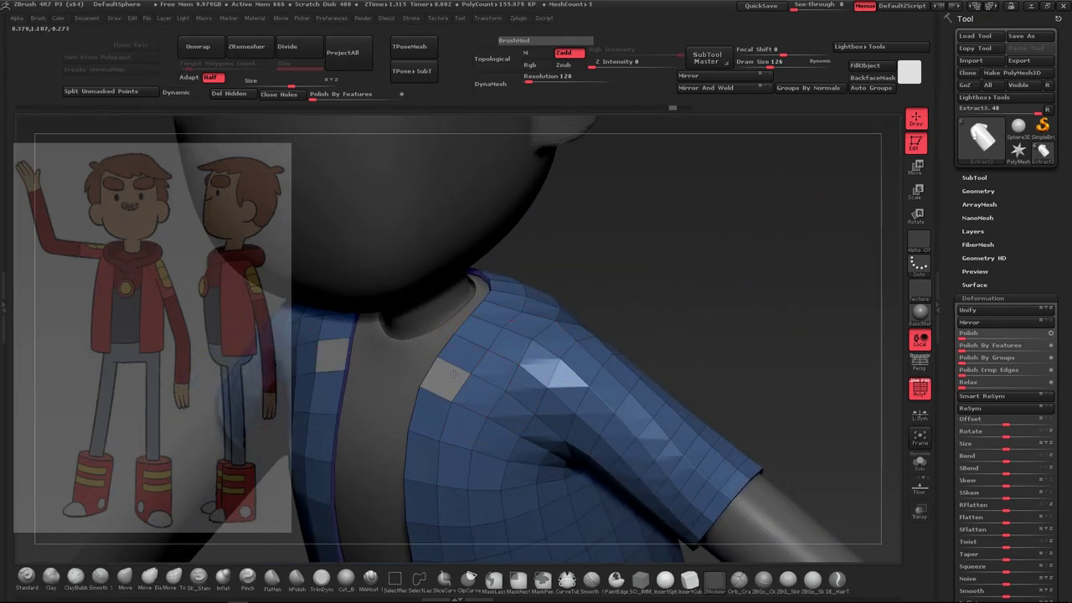
pyautogui.moveTo(466, 299)
pyautogui.mouseDown()
pyautogui.moveTo(502, 226)
pyautogui.moveTo(536, 318)
pyautogui.moveTo(490, 354)
pyautogui.mouseUp()
# Extrude the collar polygroup island outward into a raised band, previewing it with Dynamic
pyautogui.press('space')
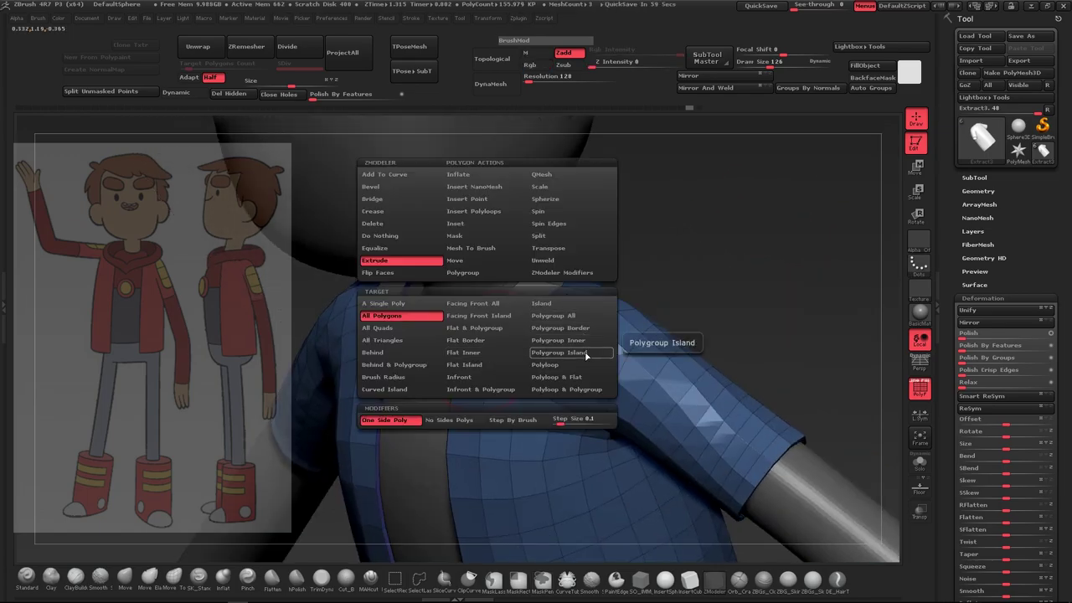
pyautogui.click(586, 356)
pyautogui.moveTo(465, 388)
pyautogui.mouseDown()
pyautogui.moveTo(340, 484)
pyautogui.moveTo(626, 179)
pyautogui.mouseUp()
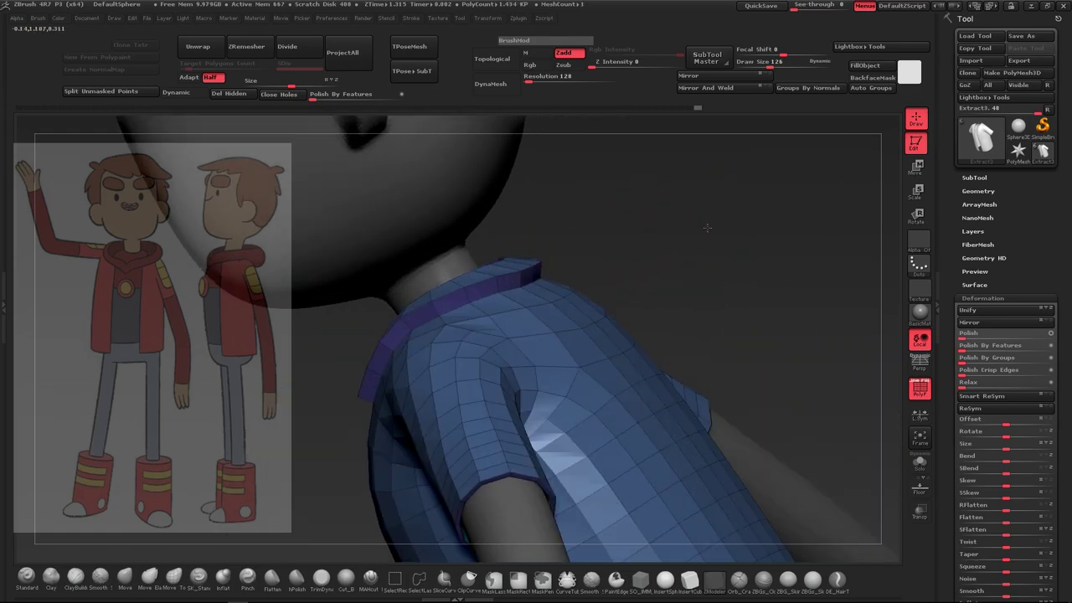
pyautogui.click(179, 93)
pyautogui.click(180, 94)
pyautogui.moveTo(276, 193); pyautogui.dragTo(394, 337)
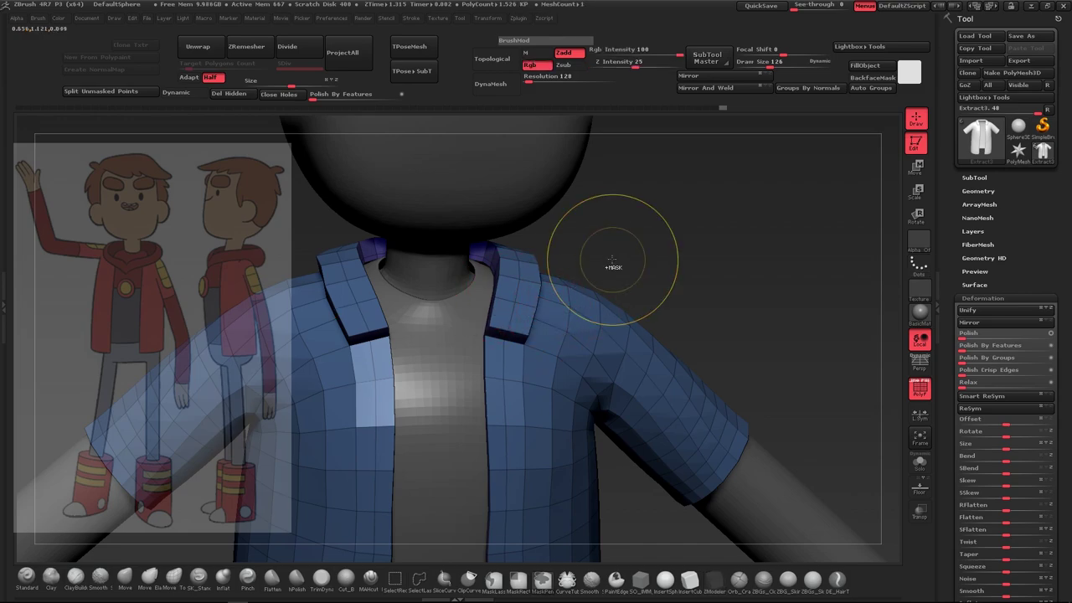
# Toggle the Dynamic smooth preview and orbit around to inspect the collar
pyautogui.click(179, 94)
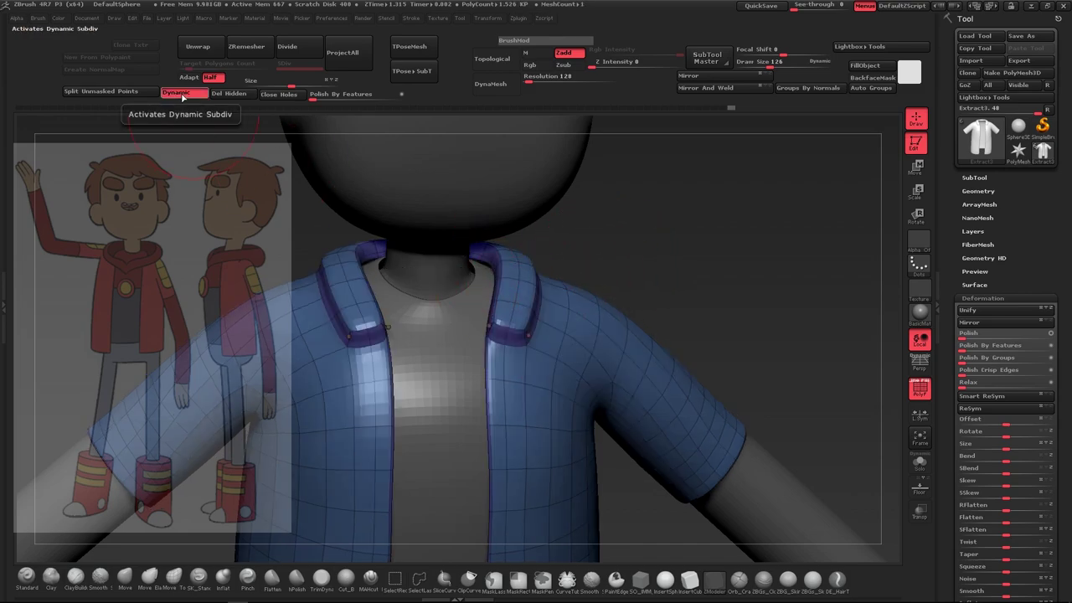
pyautogui.click(179, 94)
pyautogui.click(124, 578)
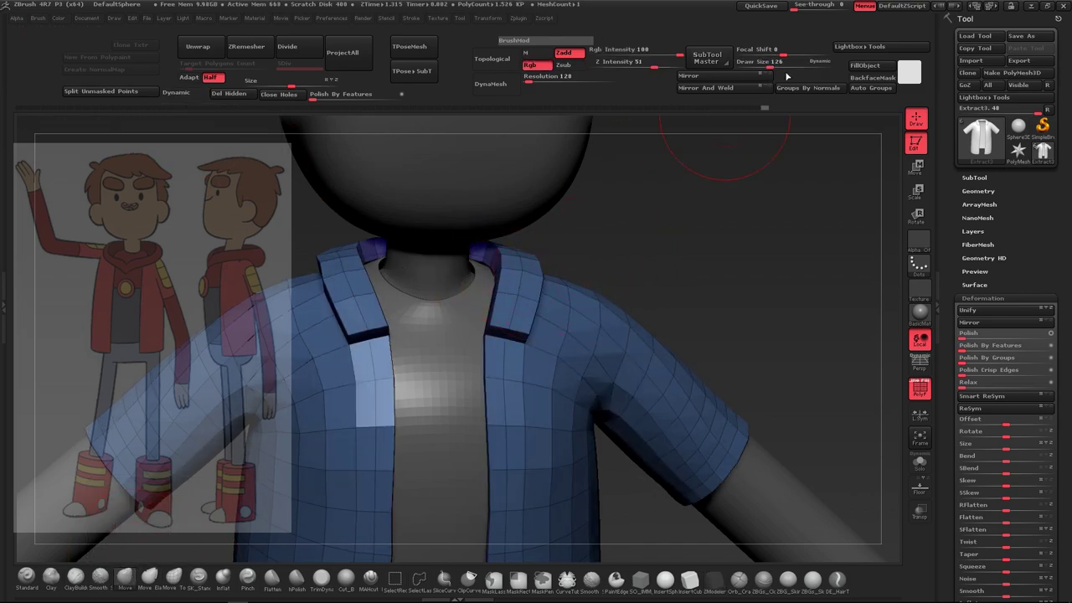
pyautogui.moveTo(620, 224); pyautogui.dragTo(540, 287)
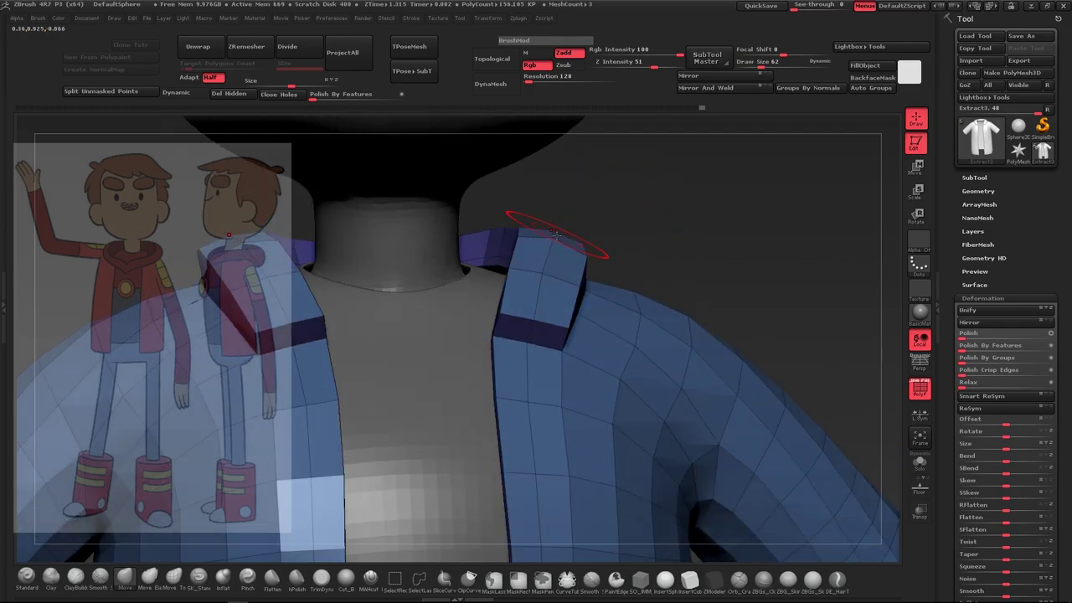
pyautogui.moveTo(528, 343); pyautogui.dragTo(579, 352)
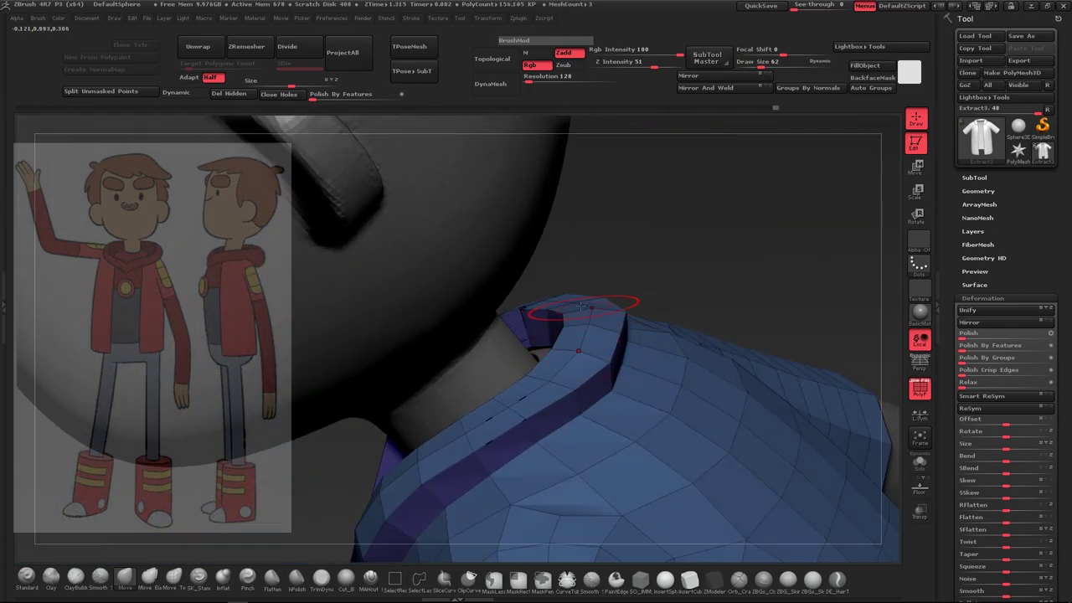
pyautogui.moveTo(580, 307); pyautogui.dragTo(523, 311)
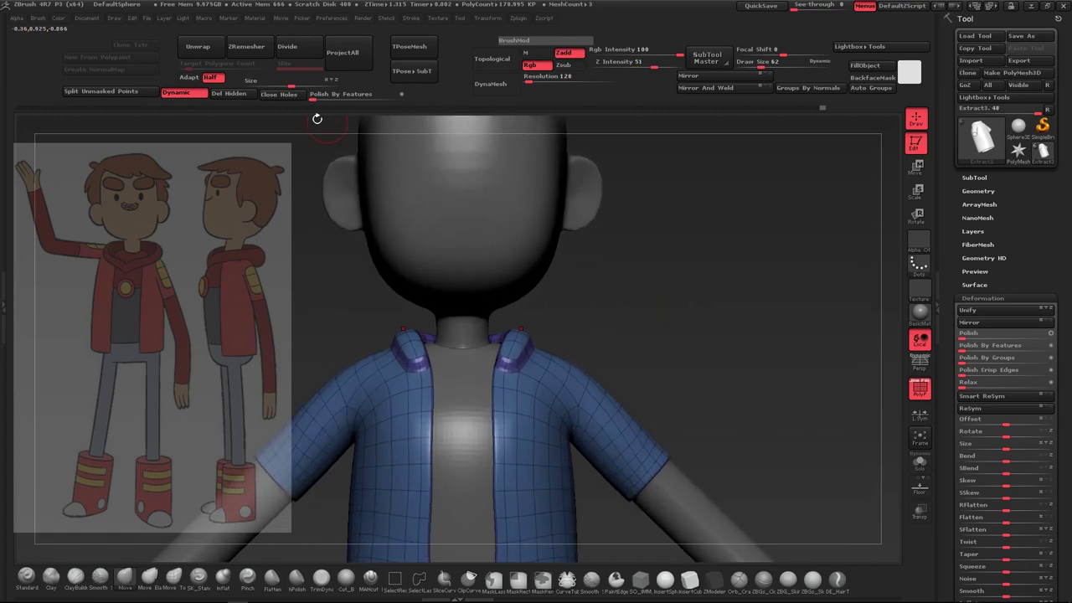
pyautogui.click(187, 97)
pyautogui.keyDown('alt'); pyautogui.moveTo(692, 184); pyautogui.dragTo(559, 368); pyautogui.keyUp('alt')
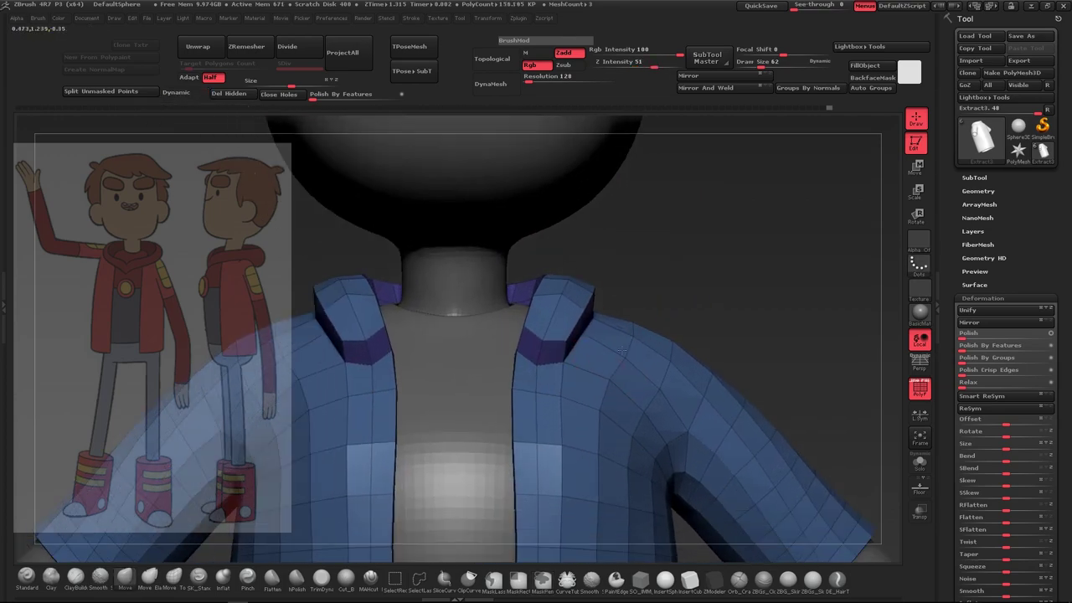
# Extrude the lapel ends down the chest with ZModeler's Polygroup Island extrude
pyautogui.click(714, 578)
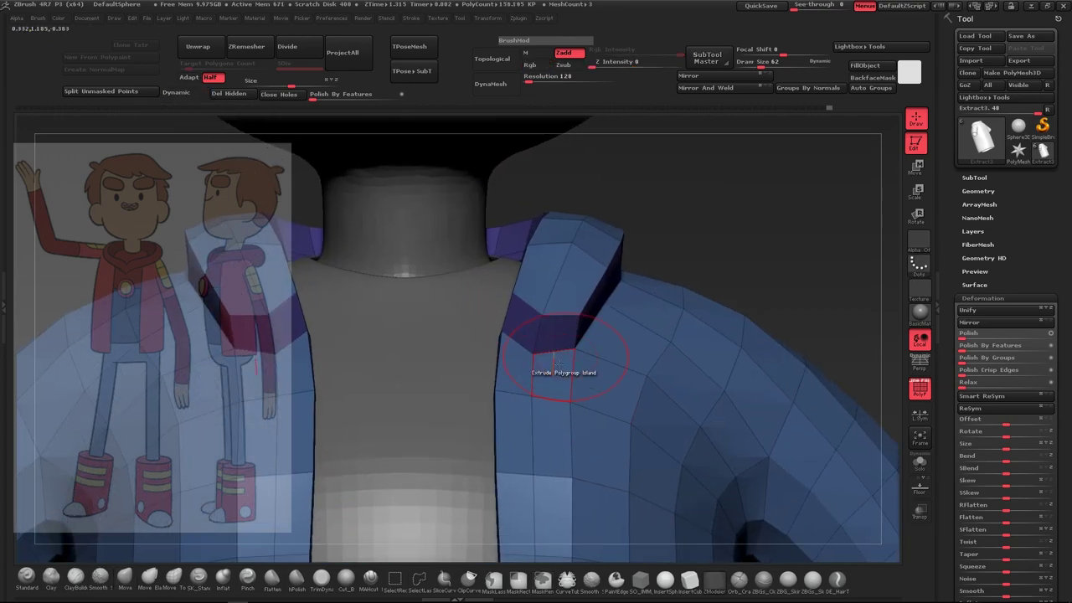
pyautogui.press('space')
pyautogui.click(555, 299)
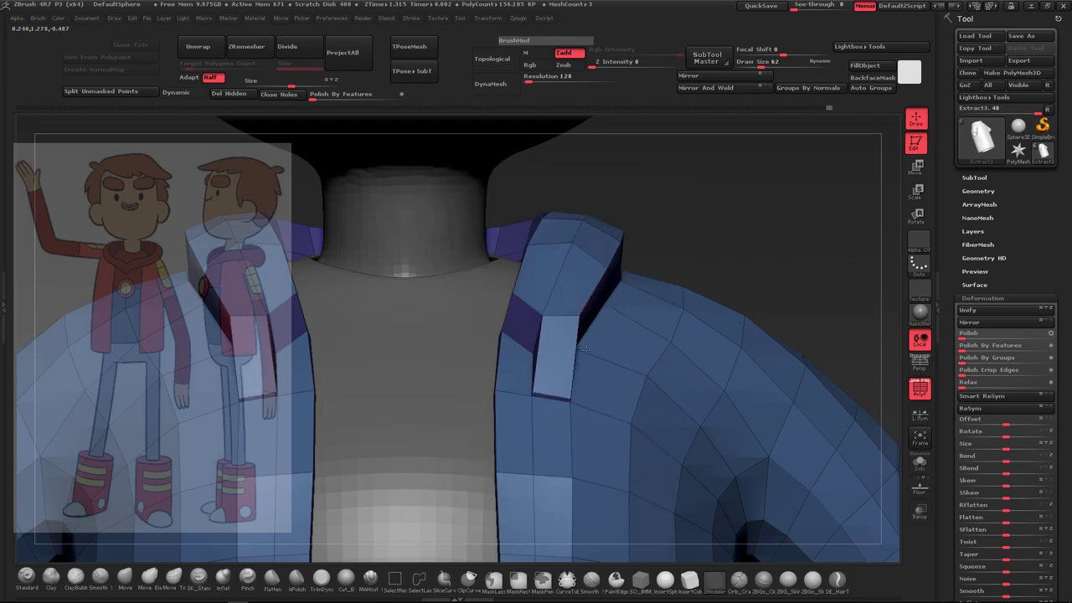
pyautogui.moveTo(687, 252)
pyautogui.mouseDown()
pyautogui.moveTo(734, 274)
pyautogui.moveTo(741, 248)
pyautogui.mouseUp()
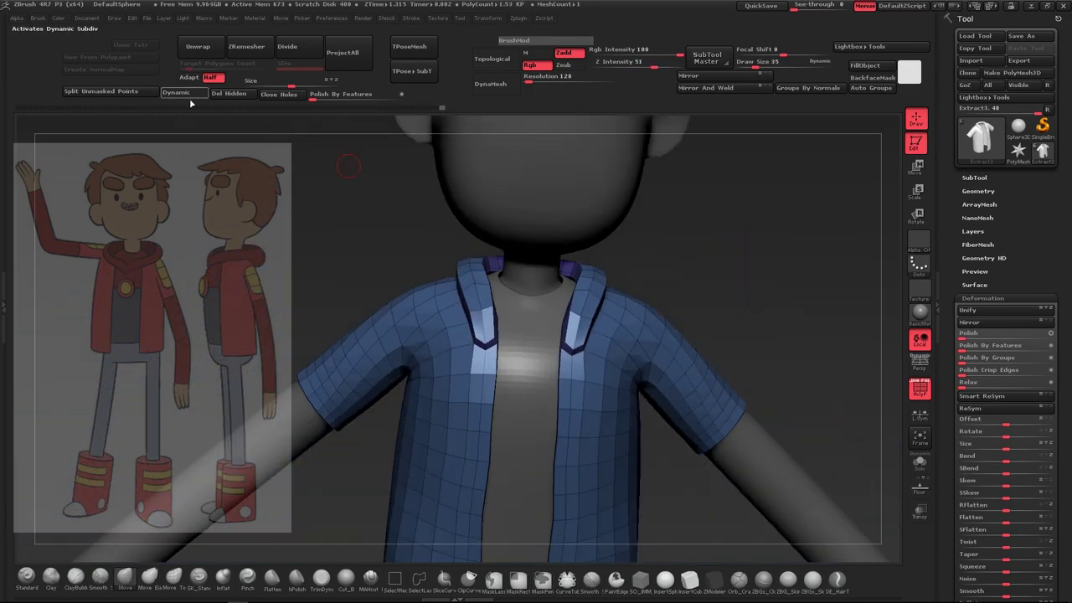
pyautogui.moveTo(594, 343)
pyautogui.mouseDown()
pyautogui.moveTo(717, 301)
pyautogui.moveTo(643, 314)
pyautogui.moveTo(640, 275)
pyautogui.moveTo(627, 306)
pyautogui.moveTo(687, 309)
pyautogui.moveTo(535, 344)
pyautogui.mouseUp()
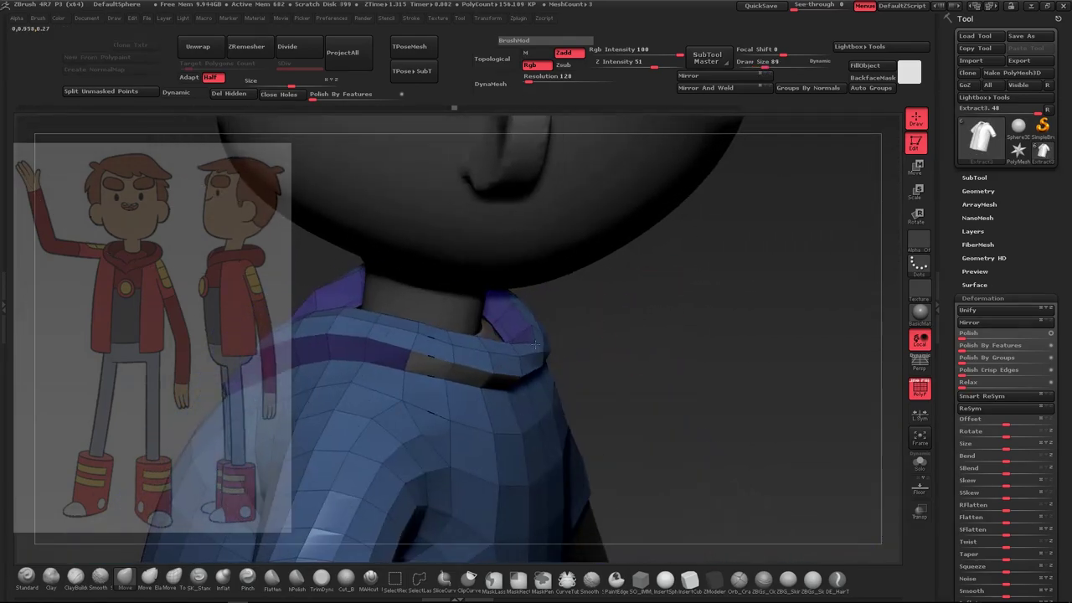
# Set up the Move brush with Topological on and draw size 105, 53, then 97
pyautogui.click(535, 344)
pyautogui.click(605, 443)
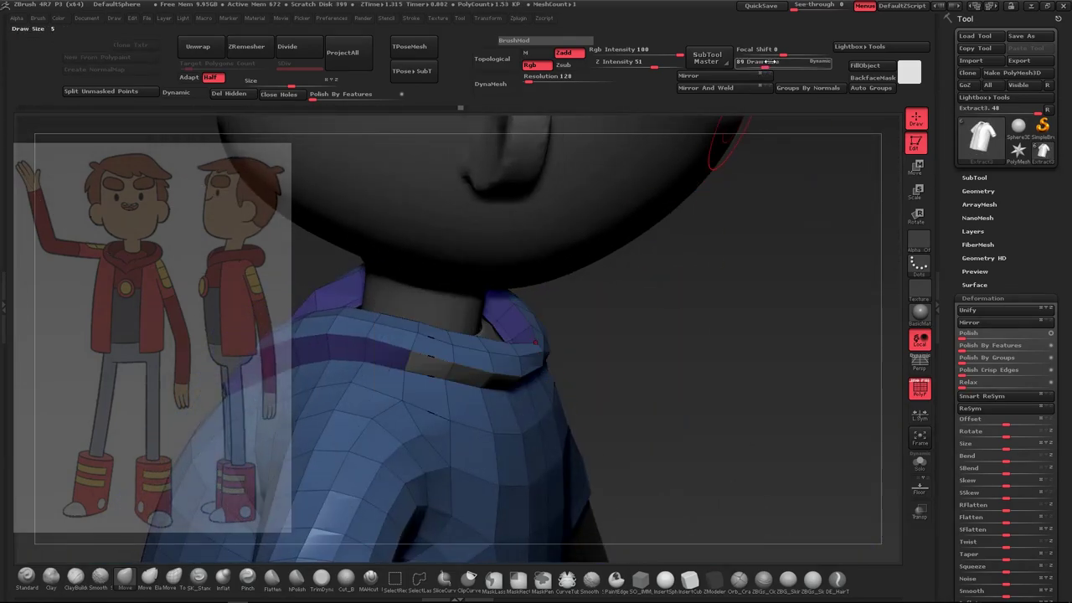
pyautogui.moveTo(753, 251)
pyautogui.mouseDown()
pyautogui.moveTo(579, 355)
pyautogui.moveTo(715, 259)
pyautogui.mouseUp()
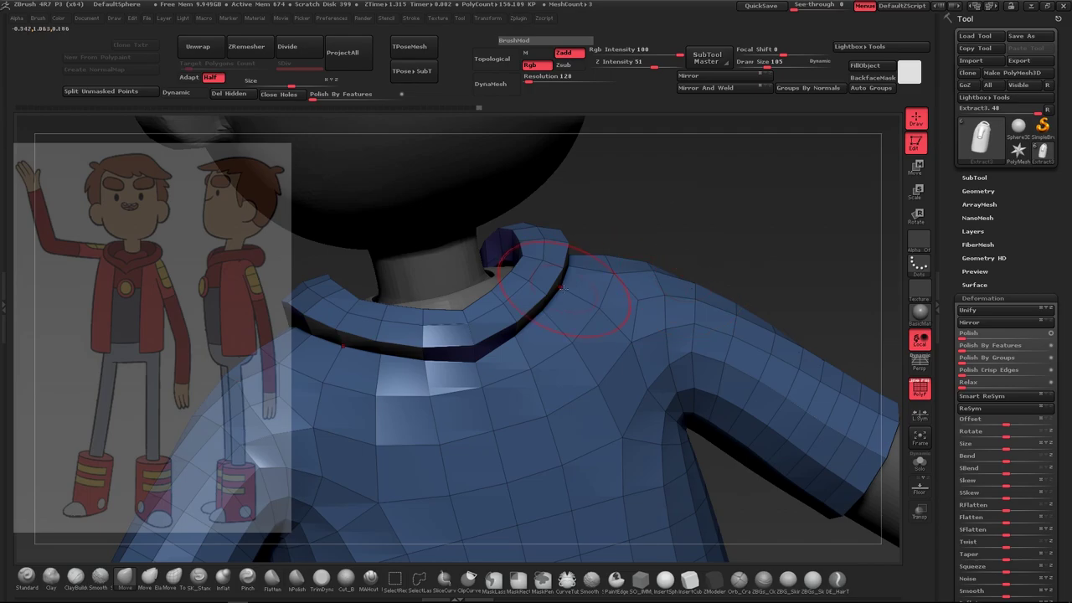
pyautogui.moveTo(690, 240)
pyautogui.mouseDown()
pyautogui.moveTo(654, 212)
pyautogui.moveTo(574, 239)
pyautogui.moveTo(498, 297)
pyautogui.moveTo(645, 225)
pyautogui.moveTo(770, 244)
pyautogui.moveTo(652, 237)
pyautogui.moveTo(464, 293)
pyautogui.moveTo(501, 270)
pyautogui.mouseUp()
pyautogui.moveTo(760, 65)
pyautogui.mouseDown()
pyautogui.moveTo(751, 65)
pyautogui.moveTo(799, 65)
pyautogui.mouseUp()
pyautogui.click(174, 576)
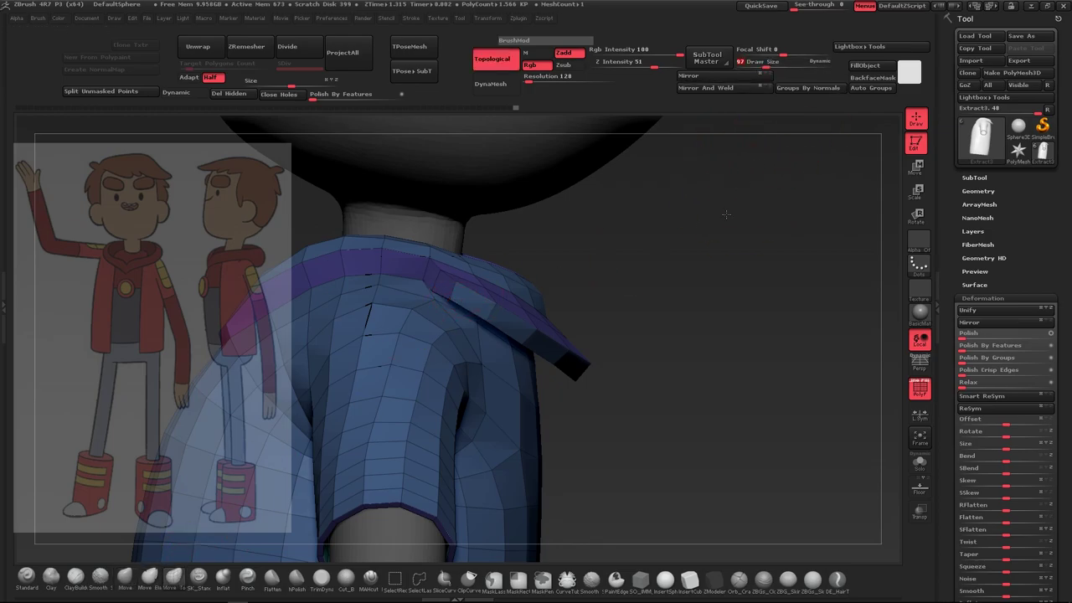
pyautogui.moveTo(737, 251); pyautogui.dragTo(727, 293)
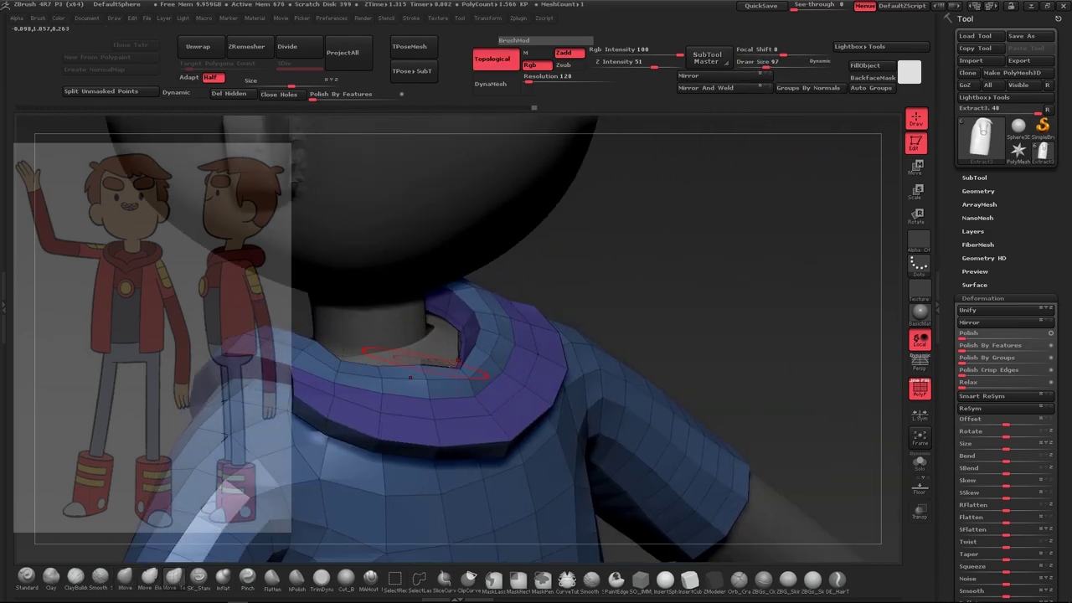
# Pull the collar into a rounded roll and check it smoothed with Dynamic subdivision
pyautogui.moveTo(410, 377)
pyautogui.mouseDown()
pyautogui.moveTo(598, 363)
pyautogui.moveTo(522, 384)
pyautogui.mouseUp()
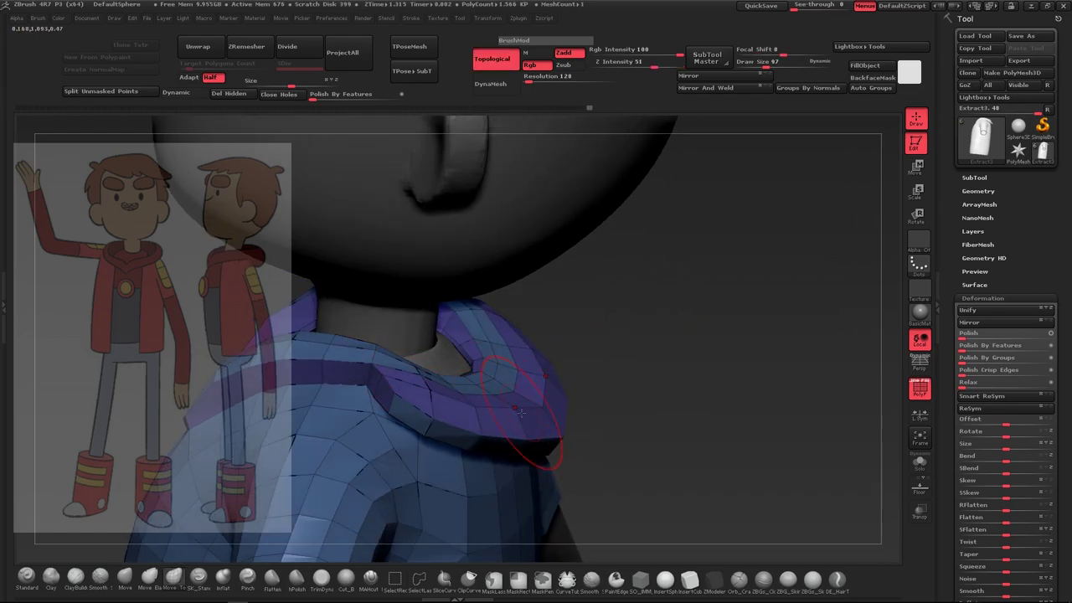
pyautogui.moveTo(544, 402); pyautogui.dragTo(503, 391)
pyautogui.moveTo(453, 361); pyautogui.dragTo(434, 367)
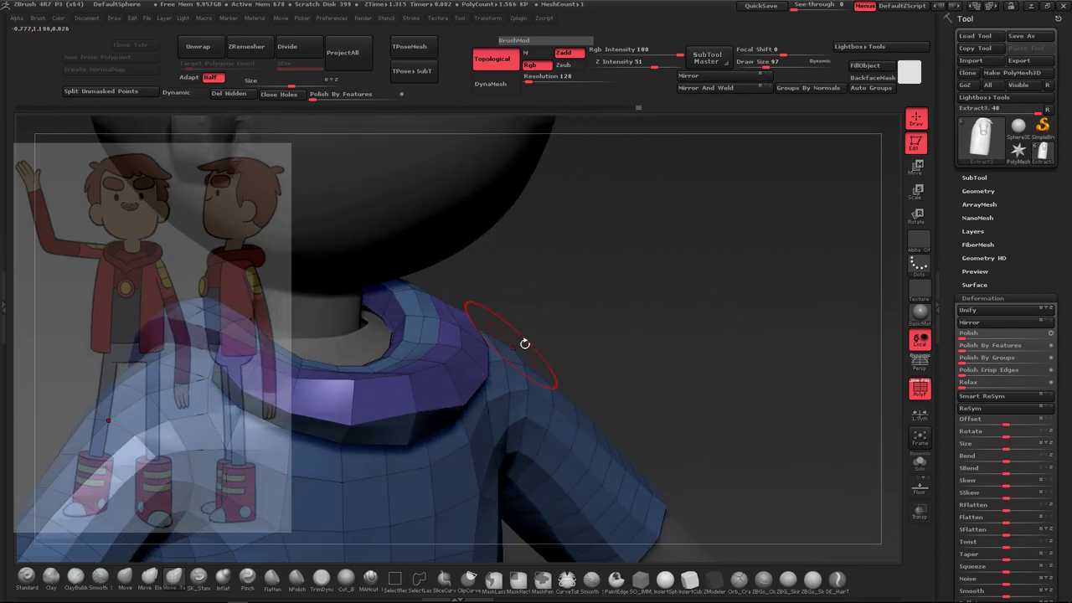
pyautogui.moveTo(524, 344); pyautogui.dragTo(322, 357)
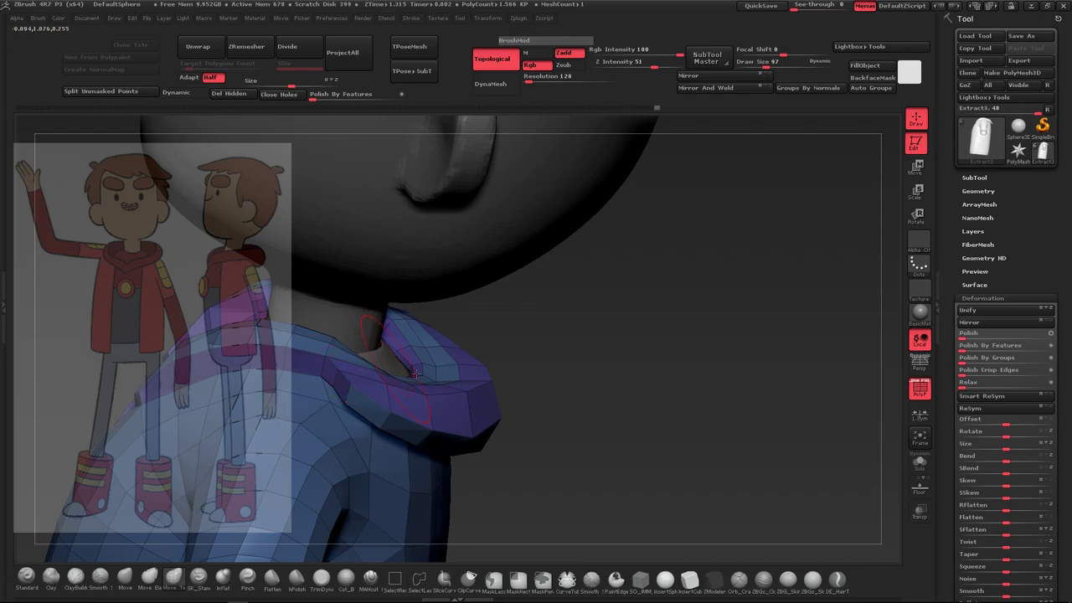
pyautogui.moveTo(546, 306)
pyautogui.mouseDown()
pyautogui.moveTo(491, 294)
pyautogui.moveTo(586, 305)
pyautogui.moveTo(421, 354)
pyautogui.mouseUp()
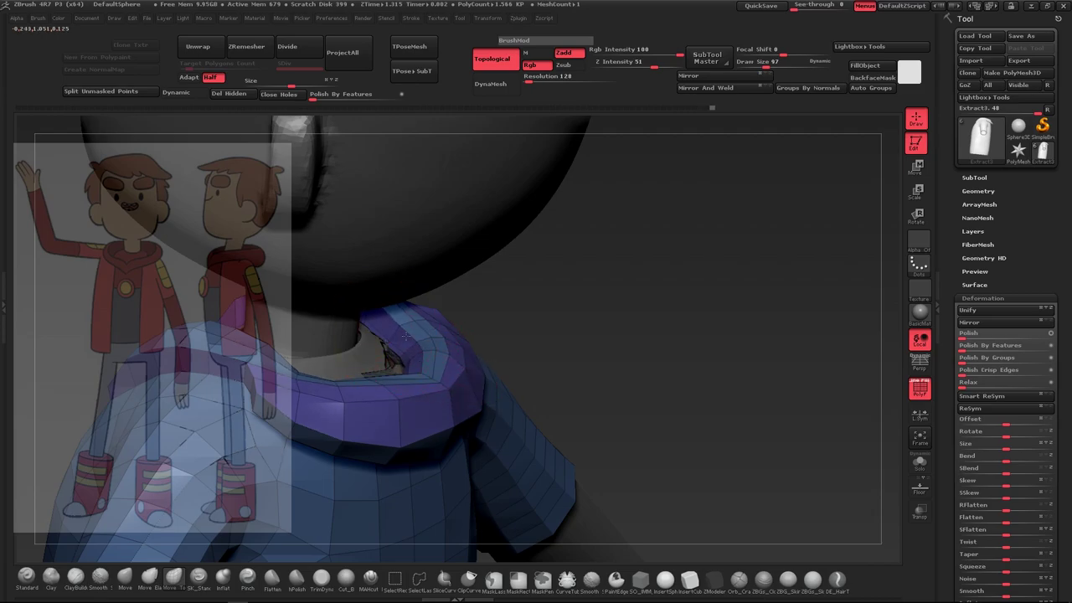
pyautogui.moveTo(395, 380); pyautogui.dragTo(340, 347)
pyautogui.moveTo(522, 382)
pyautogui.mouseDown()
pyautogui.moveTo(564, 316)
pyautogui.moveTo(458, 308)
pyautogui.mouseUp()
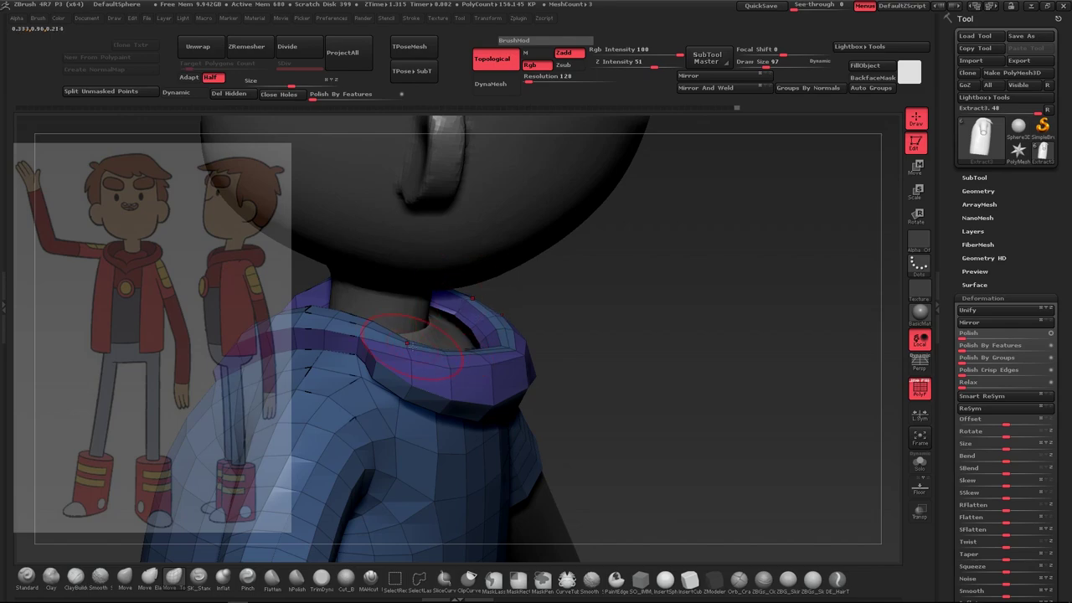
pyautogui.press('d')
pyautogui.moveTo(574, 334)
pyautogui.mouseDown()
pyautogui.moveTo(450, 326)
pyautogui.moveTo(524, 289)
pyautogui.mouseUp()
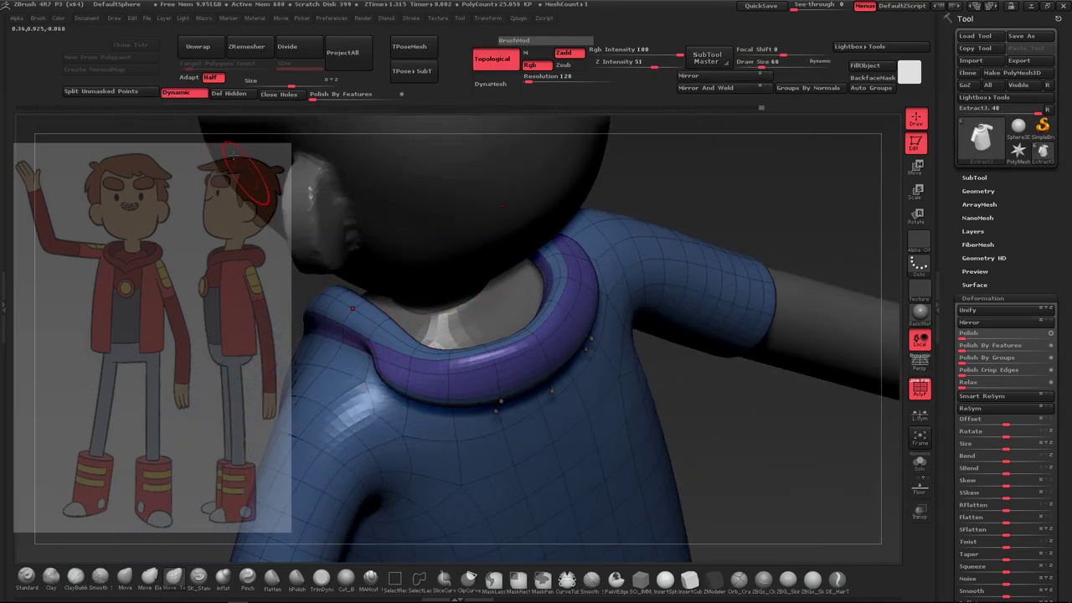
pyautogui.hotkey('shift', 'd')
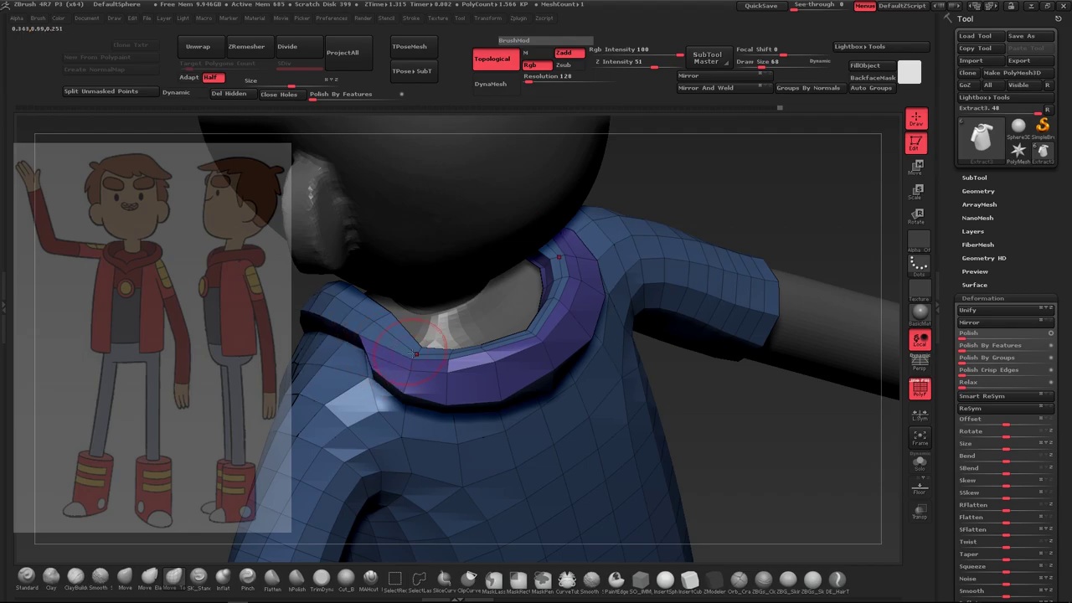
pyautogui.moveTo(414, 353); pyautogui.dragTo(653, 502)
pyautogui.click(710, 574)
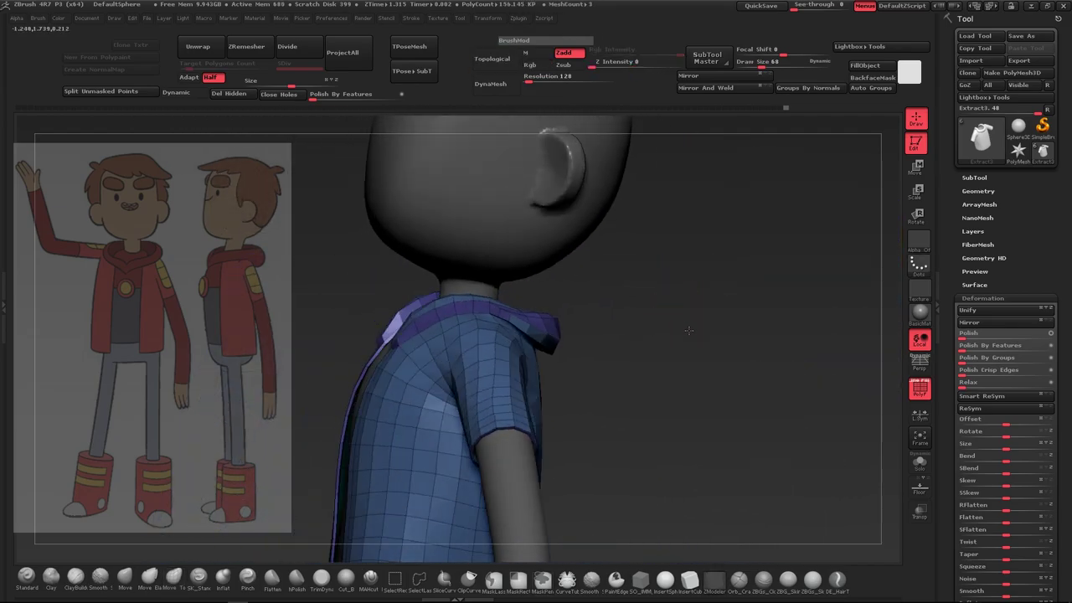
pyautogui.moveTo(636, 351)
pyautogui.mouseDown()
pyautogui.moveTo(694, 342)
pyautogui.moveTo(460, 356)
pyautogui.moveTo(628, 287)
pyautogui.mouseUp()
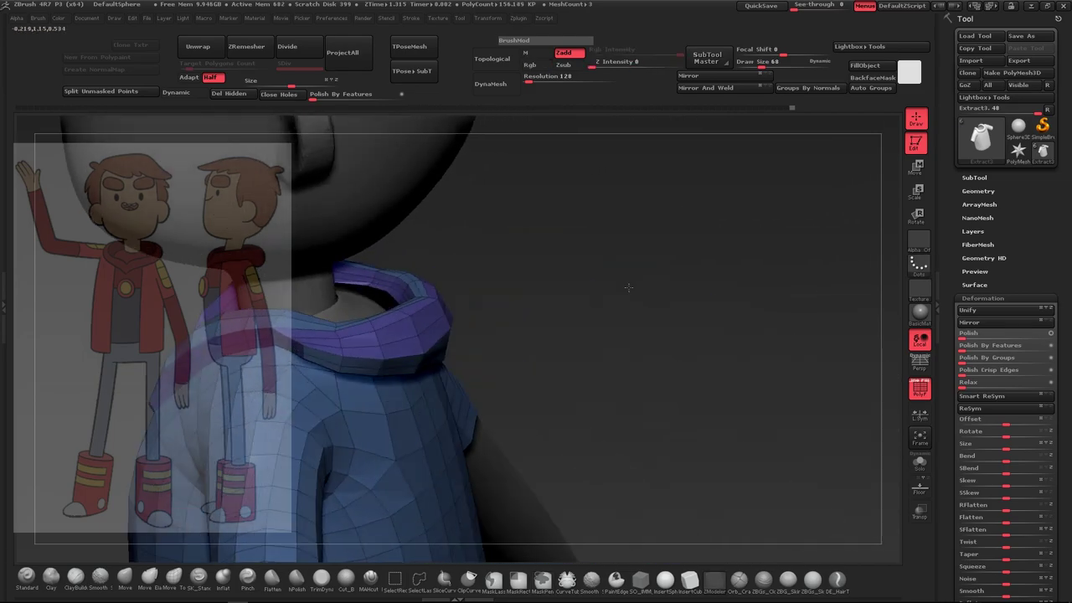
pyautogui.click(127, 575)
pyautogui.moveTo(527, 299)
pyautogui.mouseDown()
pyautogui.moveTo(539, 321)
pyautogui.moveTo(581, 318)
pyautogui.moveTo(475, 387)
pyautogui.moveTo(566, 387)
pyautogui.moveTo(536, 351)
pyautogui.mouseUp()
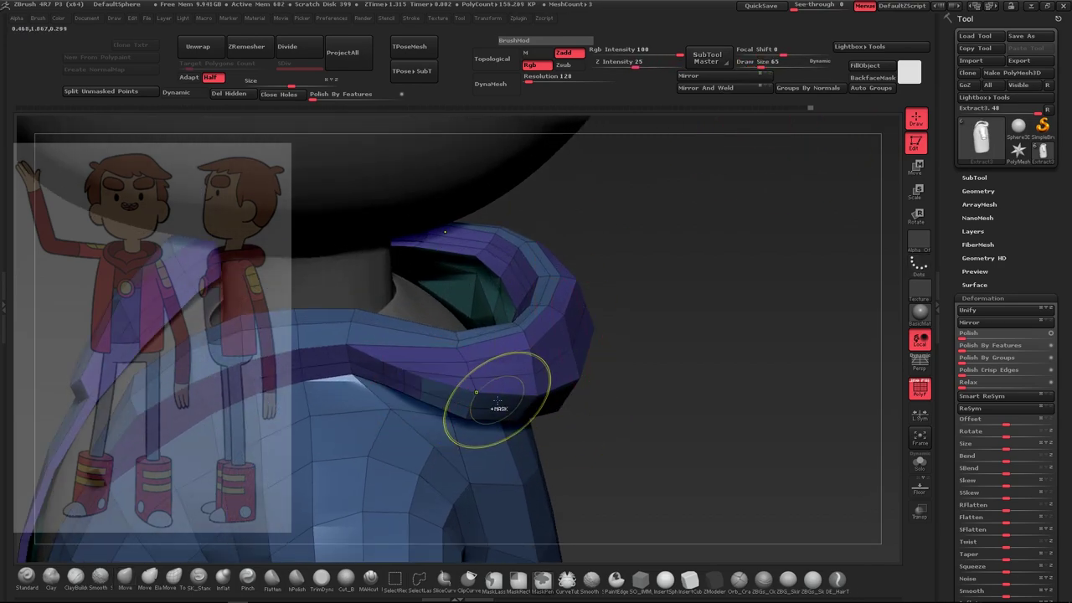
pyautogui.click(205, 95)
pyautogui.hotkey('shift', 'd')
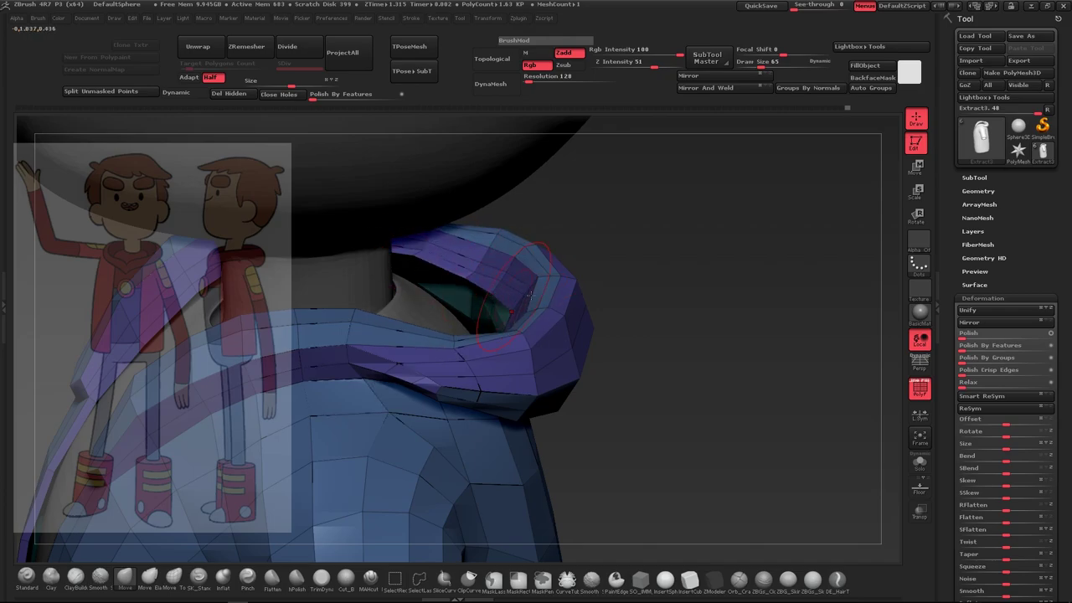
pyautogui.moveTo(530, 294); pyautogui.dragTo(533, 331)
pyautogui.moveTo(668, 292); pyautogui.dragTo(637, 352)
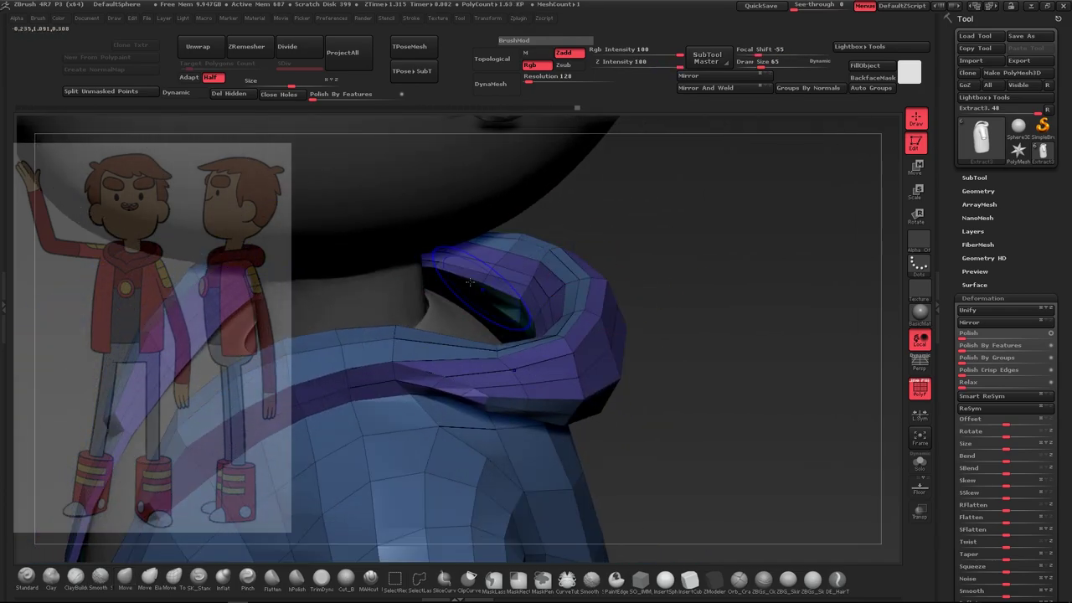
pyautogui.click(919, 461)
pyautogui.moveTo(837, 377)
pyautogui.mouseDown()
pyautogui.moveTo(693, 319)
pyautogui.moveTo(383, 276)
pyautogui.mouseUp()
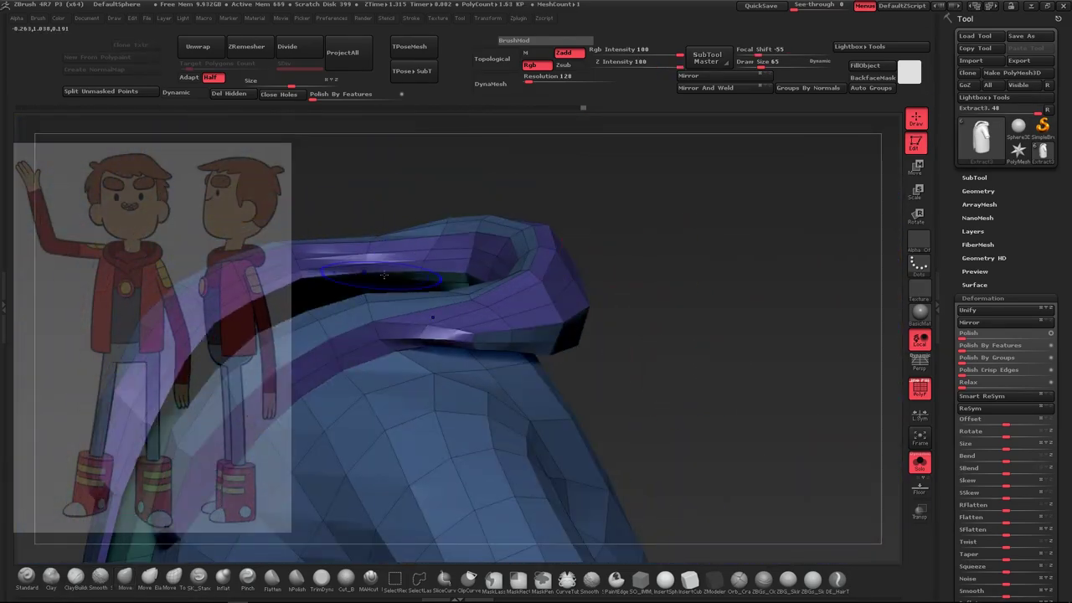
pyautogui.moveTo(645, 248)
pyautogui.mouseDown()
pyautogui.moveTo(377, 210)
pyautogui.moveTo(513, 220)
pyautogui.moveTo(350, 187)
pyautogui.moveTo(806, 346)
pyautogui.mouseUp()
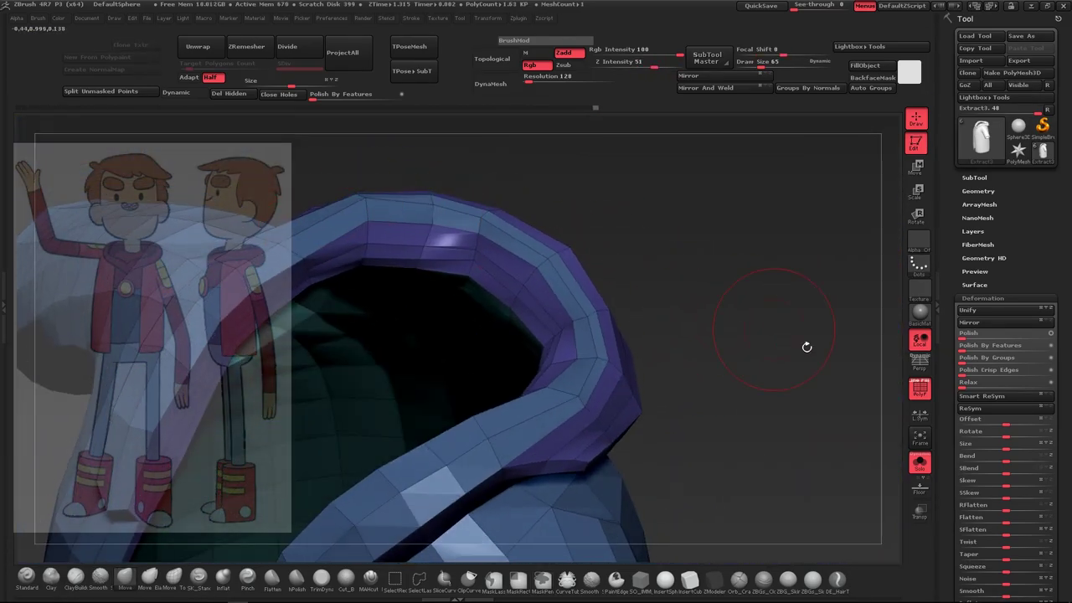
pyautogui.click(920, 462)
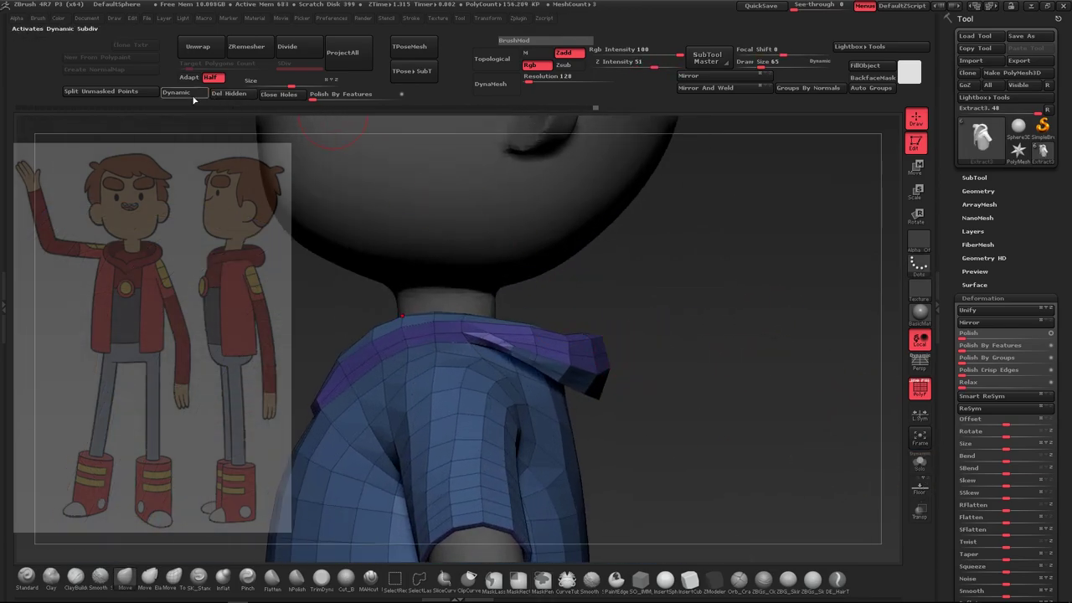
# Turn on Dynamic subdivision and view the neck and hood from three-quarter angle
pyautogui.click(193, 98)
pyautogui.moveTo(676, 410)
pyautogui.mouseDown()
pyautogui.moveTo(668, 360)
pyautogui.moveTo(646, 389)
pyautogui.moveTo(615, 341)
pyautogui.mouseUp()
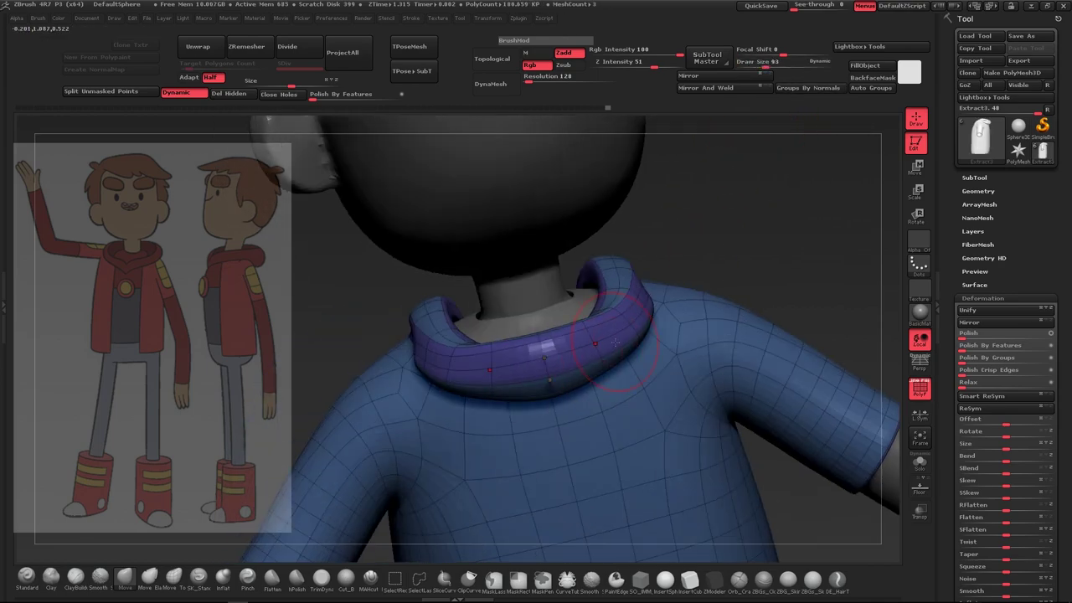
pyautogui.moveTo(645, 308)
pyautogui.mouseDown()
pyautogui.moveTo(666, 314)
pyautogui.moveTo(655, 254)
pyautogui.moveTo(540, 290)
pyautogui.moveTo(651, 304)
pyautogui.moveTo(651, 351)
pyautogui.moveTo(500, 351)
pyautogui.moveTo(633, 335)
pyautogui.moveTo(617, 371)
pyautogui.moveTo(682, 378)
pyautogui.mouseUp()
pyautogui.hotkey('shift', 'f')
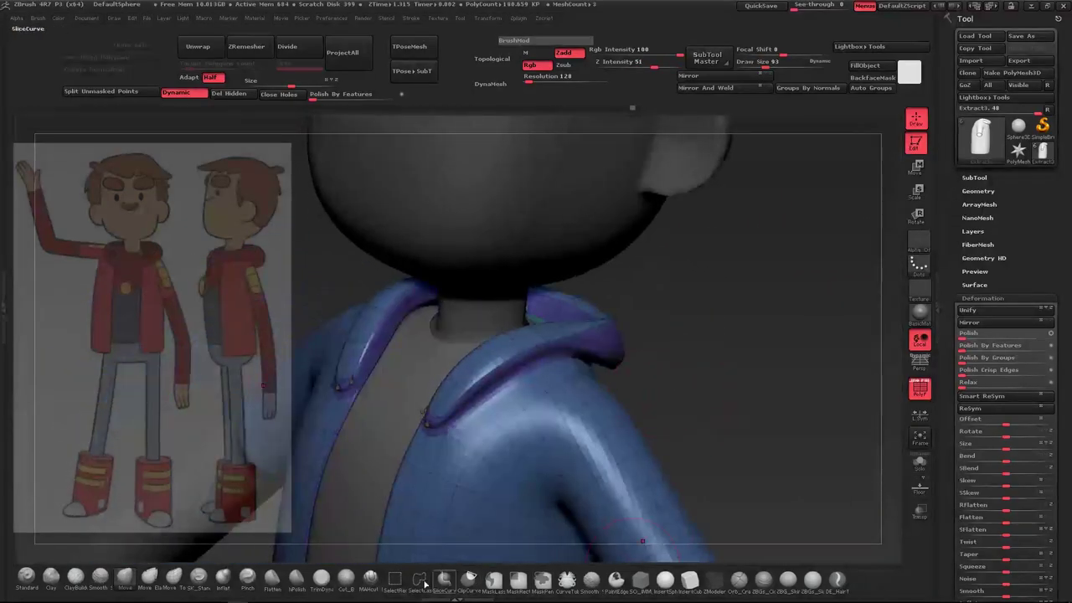
# Switch to the Inflate brush and back to Move, checking the coiled hood from the side
pyautogui.click(223, 577)
pyautogui.hotkey('shift', 'f')
pyautogui.moveTo(473, 395)
pyautogui.mouseDown()
pyautogui.moveTo(701, 309)
pyautogui.moveTo(736, 309)
pyautogui.moveTo(552, 370)
pyautogui.mouseUp()
pyautogui.moveTo(480, 378)
pyautogui.mouseDown()
pyautogui.moveTo(562, 347)
pyautogui.moveTo(681, 383)
pyautogui.moveTo(244, 512)
pyautogui.mouseUp()
pyautogui.click(125, 578)
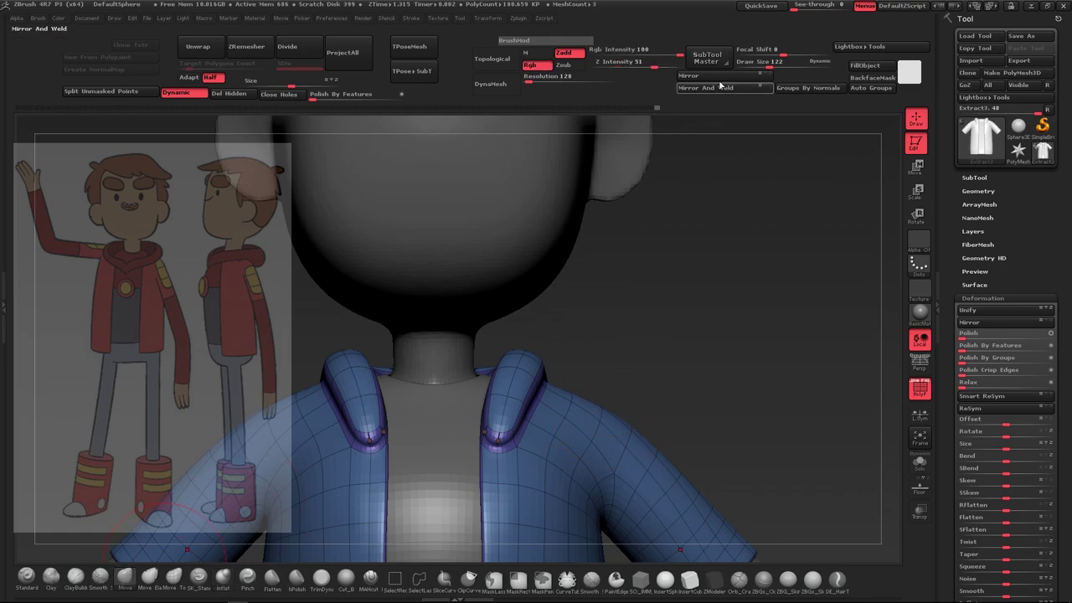
pyautogui.moveTo(586, 382)
pyautogui.mouseDown()
pyautogui.moveTo(641, 371)
pyautogui.moveTo(562, 433)
pyautogui.moveTo(232, 541)
pyautogui.moveTo(641, 333)
pyautogui.mouseUp()
pyautogui.hotkey('shift', 'f')
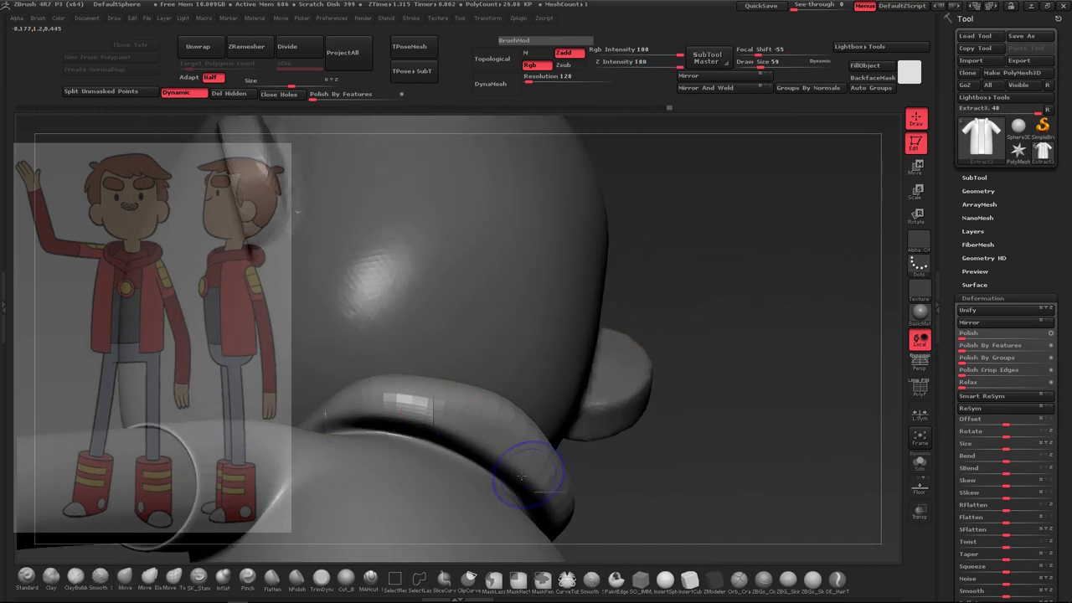
# Select the head subtool and inspect the ear and underside of the hood collar with wireframe on
pyautogui.keyDown('alt'); pyautogui.click(536, 481); pyautogui.keyUp('alt')
pyautogui.moveTo(586, 452); pyautogui.dragTo(940, 449)
pyautogui.hotkey('shift', 'f')
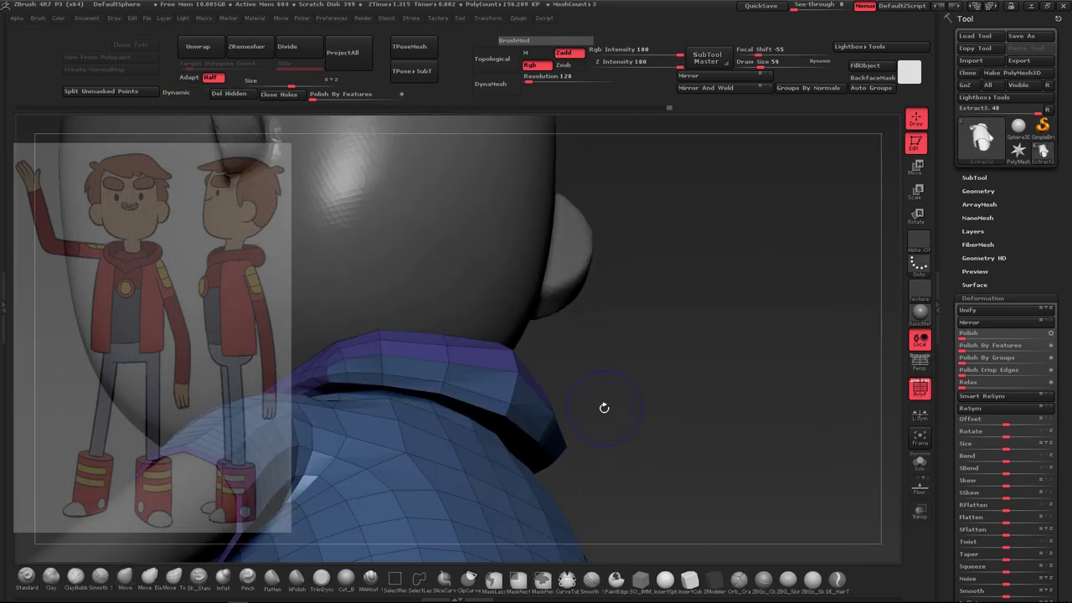
pyautogui.moveTo(602, 407); pyautogui.dragTo(400, 368)
pyautogui.moveTo(620, 429); pyautogui.dragTo(729, 115)
pyautogui.press('b')
pyautogui.press('Escape')
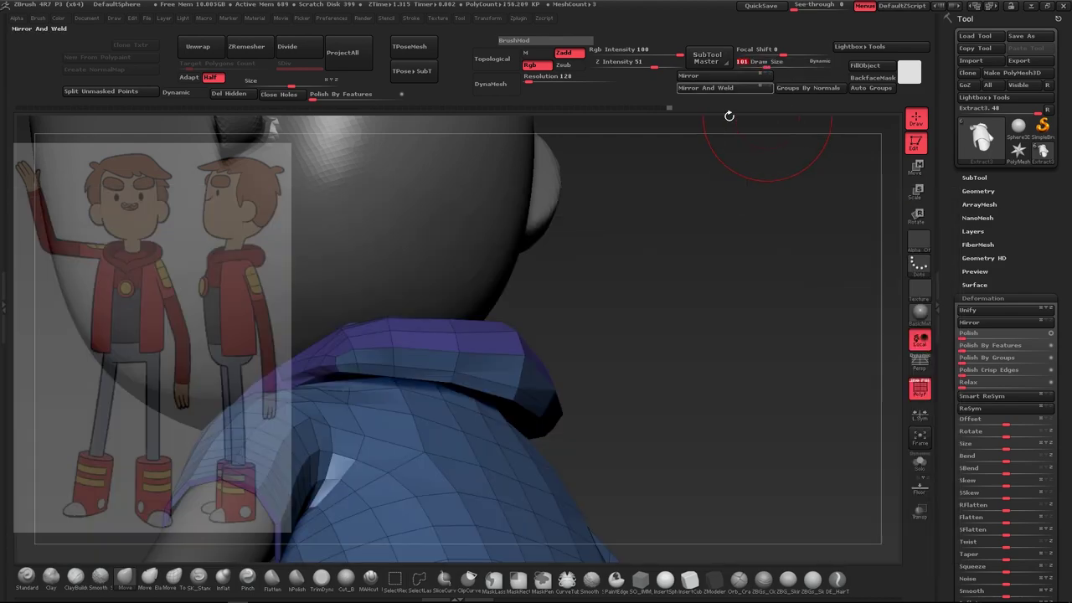
pyautogui.moveTo(522, 404)
pyautogui.mouseDown()
pyautogui.moveTo(510, 404)
pyautogui.moveTo(637, 394)
pyautogui.mouseUp()
pyautogui.moveTo(441, 403)
pyautogui.mouseDown()
pyautogui.moveTo(574, 421)
pyautogui.moveTo(545, 431)
pyautogui.moveTo(498, 434)
pyautogui.moveTo(608, 378)
pyautogui.moveTo(669, 375)
pyautogui.moveTo(591, 428)
pyautogui.moveTo(505, 413)
pyautogui.moveTo(535, 406)
pyautogui.mouseUp()
# Preview the smoothed mesh with Dynamic and set draw size to 56, then about 72
pyautogui.hotkey('shift', 'f')
pyautogui.press('d')
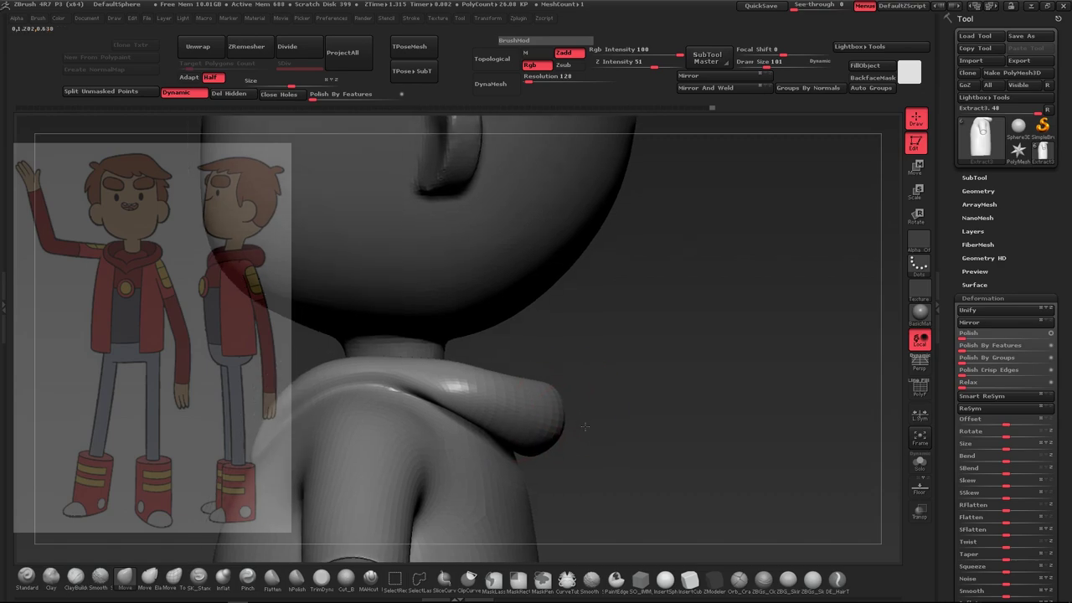
pyautogui.moveTo(457, 406)
pyautogui.mouseDown()
pyautogui.moveTo(557, 424)
pyautogui.moveTo(628, 396)
pyautogui.moveTo(715, 223)
pyautogui.mouseUp()
pyautogui.moveTo(783, 64); pyautogui.dragTo(750, 79)
pyautogui.moveTo(519, 326)
pyautogui.mouseDown()
pyautogui.moveTo(465, 337)
pyautogui.moveTo(569, 371)
pyautogui.mouseUp()
pyautogui.moveTo(752, 64); pyautogui.dragTo(764, 66)
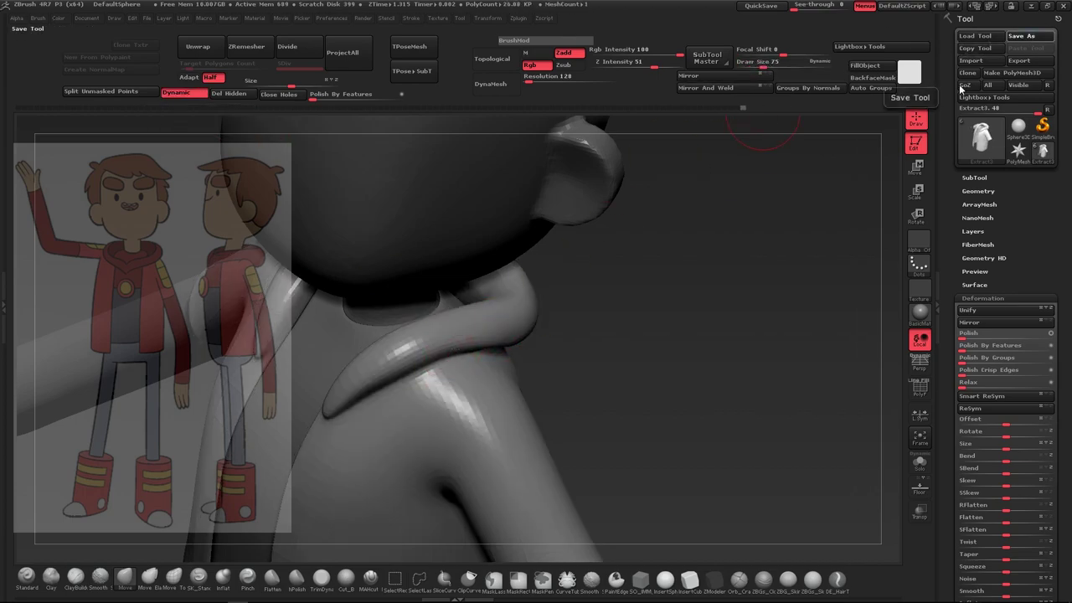
pyautogui.moveTo(761, 121); pyautogui.dragTo(623, 294)
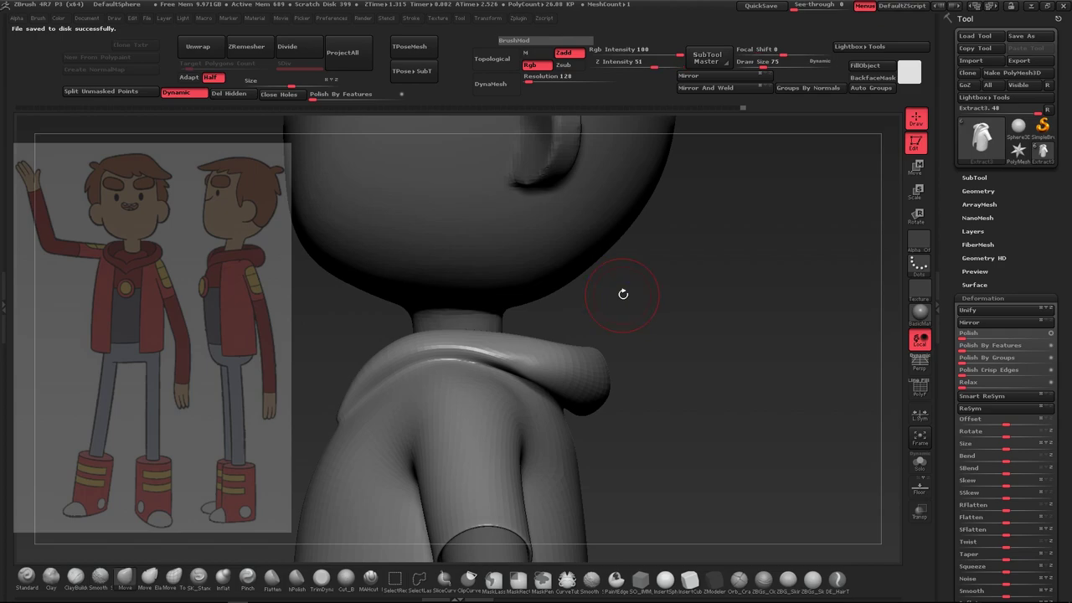
pyautogui.moveTo(586, 332); pyautogui.dragTo(701, 338)
pyautogui.moveTo(502, 354)
pyautogui.mouseDown()
pyautogui.moveTo(577, 378)
pyautogui.moveTo(648, 332)
pyautogui.moveTo(533, 354)
pyautogui.moveTo(733, 330)
pyautogui.mouseUp()
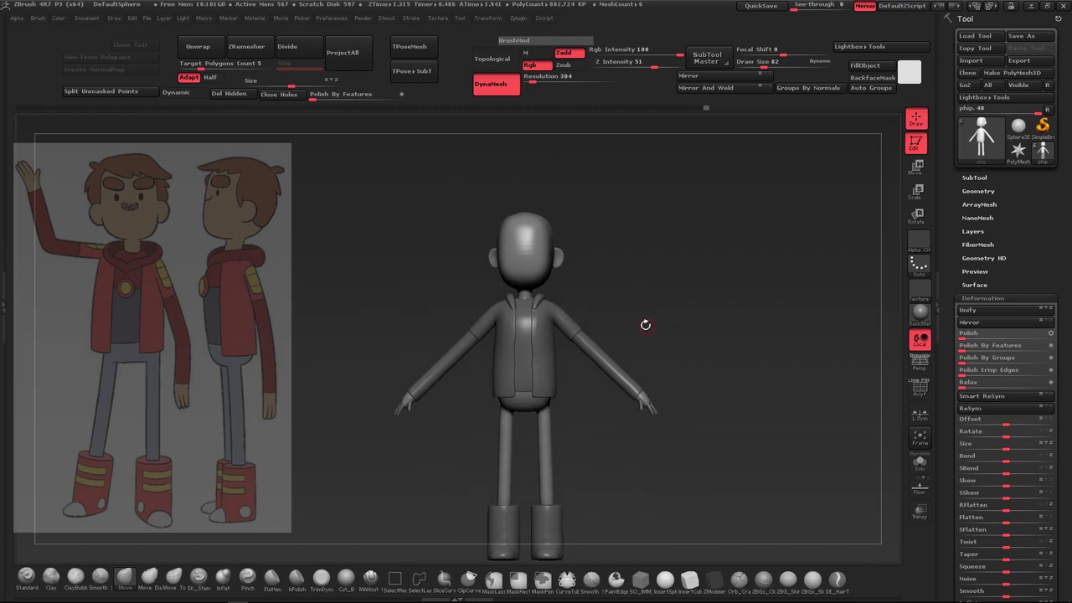
# Frame the whole boy front-on, show polygroup colours, and select the Move brush (B-M-V)
pyautogui.moveTo(644, 323)
pyautogui.keyDown('alt'); pyautogui.mouseDown()
pyautogui.moveTo(702, 357)
pyautogui.moveTo(722, 327)
pyautogui.moveTo(661, 360)
pyautogui.mouseUp(); pyautogui.keyUp('alt')
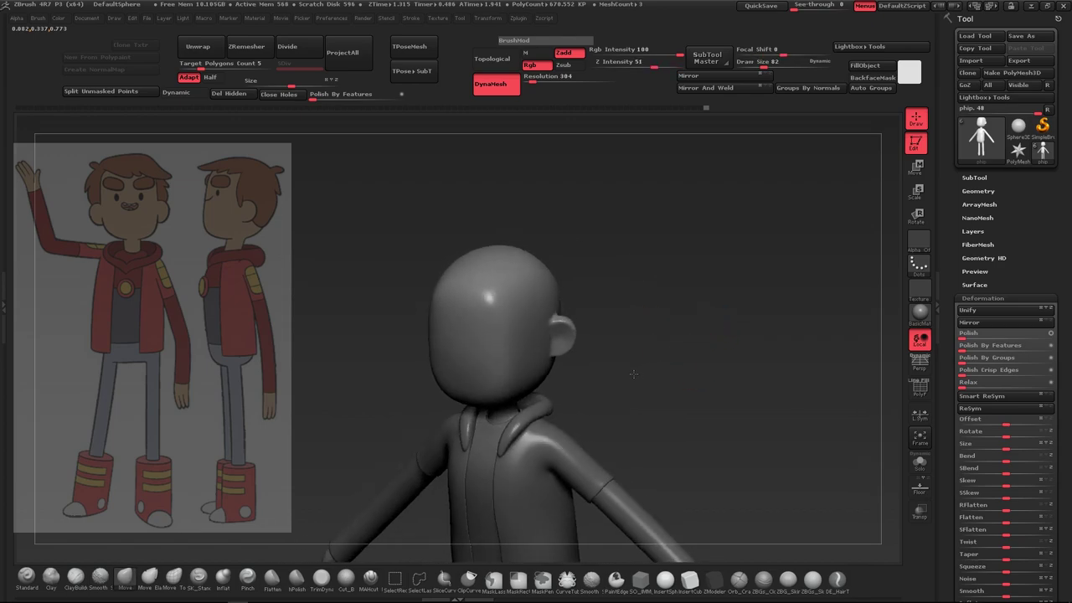
pyautogui.keyDown('shift'); pyautogui.moveTo(789, 125); pyautogui.dragTo(536, 346); pyautogui.keyUp('shift')
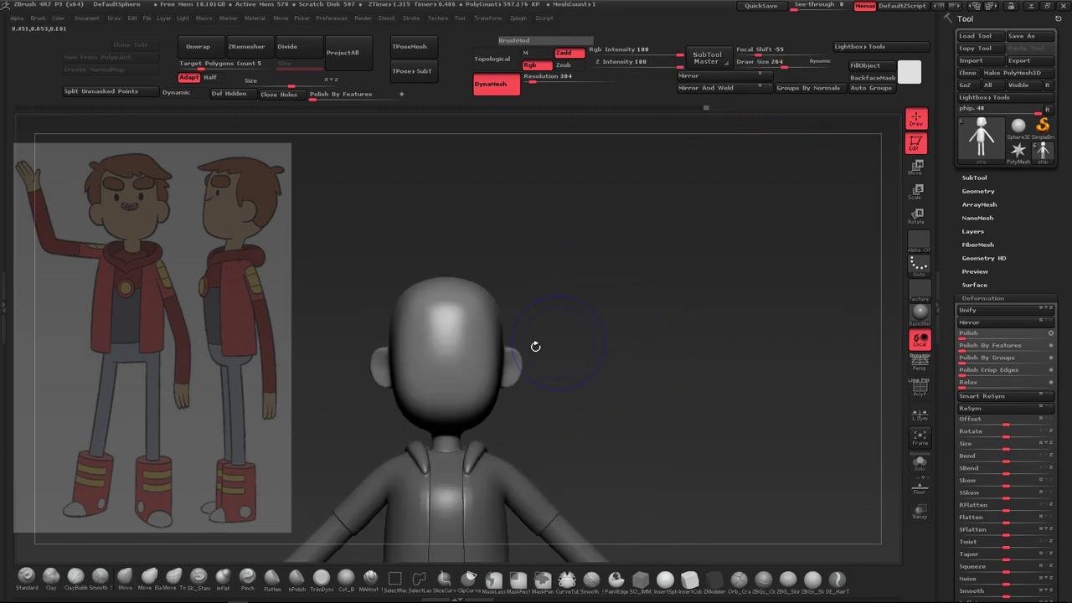
pyautogui.moveTo(445, 361)
pyautogui.mouseDown()
pyautogui.moveTo(643, 368)
pyautogui.moveTo(721, 396)
pyautogui.moveTo(641, 463)
pyautogui.moveTo(667, 402)
pyautogui.moveTo(576, 403)
pyautogui.mouseUp()
pyautogui.press('f')
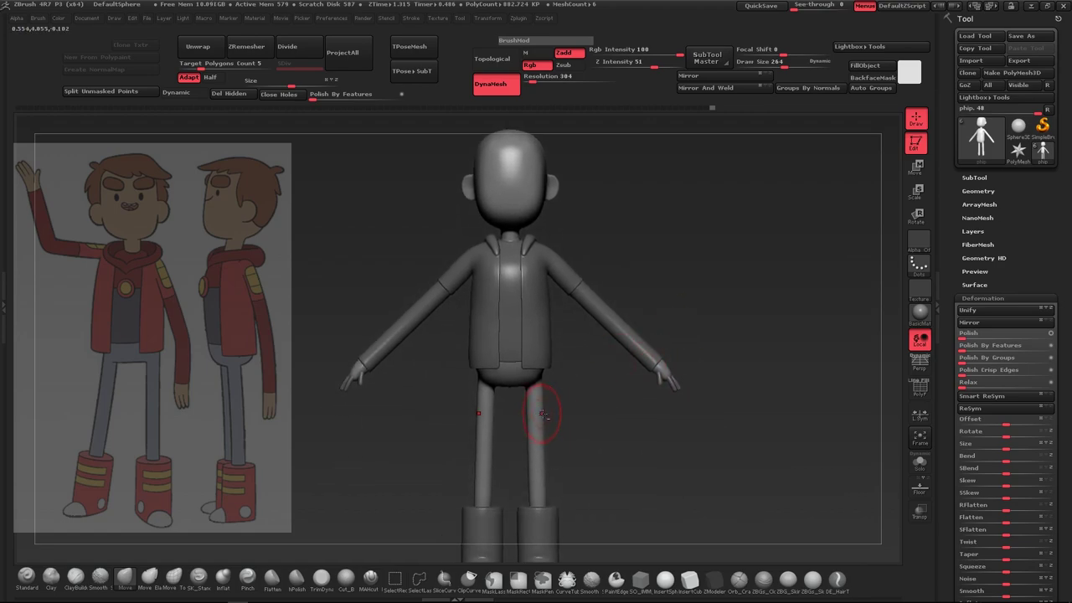
pyautogui.moveTo(695, 291)
pyautogui.mouseDown()
pyautogui.moveTo(689, 321)
pyautogui.moveTo(763, 303)
pyautogui.moveTo(636, 359)
pyautogui.moveTo(736, 345)
pyautogui.moveTo(560, 342)
pyautogui.moveTo(632, 333)
pyautogui.moveTo(708, 387)
pyautogui.moveTo(661, 402)
pyautogui.moveTo(658, 430)
pyautogui.mouseUp()
pyautogui.hotkey('shift', 'f')
pyautogui.hotkey('shift', 'f')
pyautogui.press('b')
pyautogui.press('m')
pyautogui.press('v')
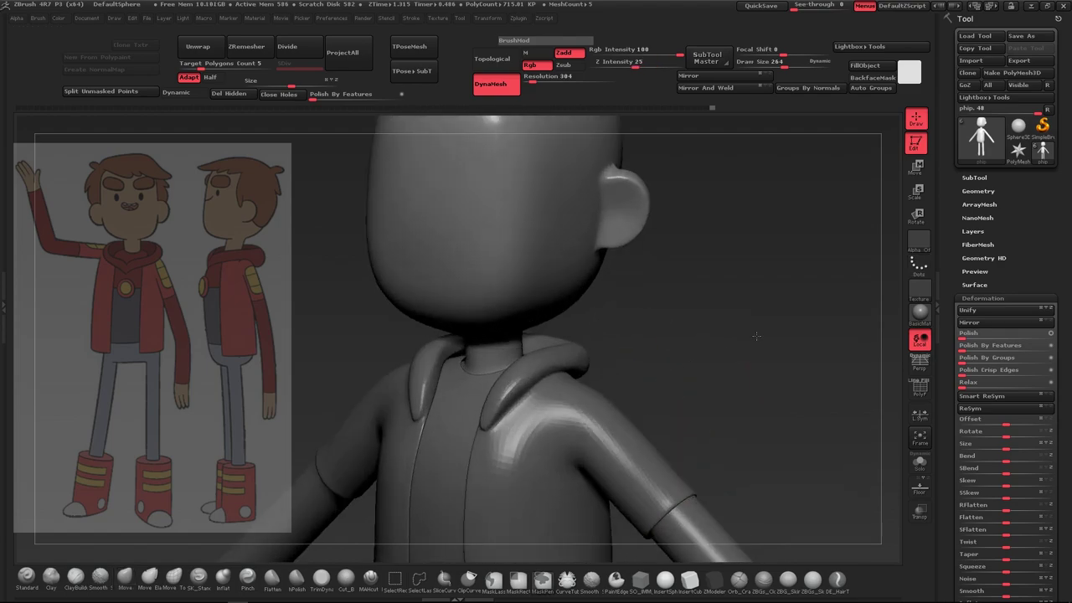
# Select the jacket, show its wireframe and orbit round to a view of the sleeve
pyautogui.keyDown('alt'); pyautogui.click(658, 430); pyautogui.keyUp('alt')
pyautogui.hotkey('shift', 'f')
pyautogui.moveTo(597, 316); pyautogui.dragTo(669, 368)
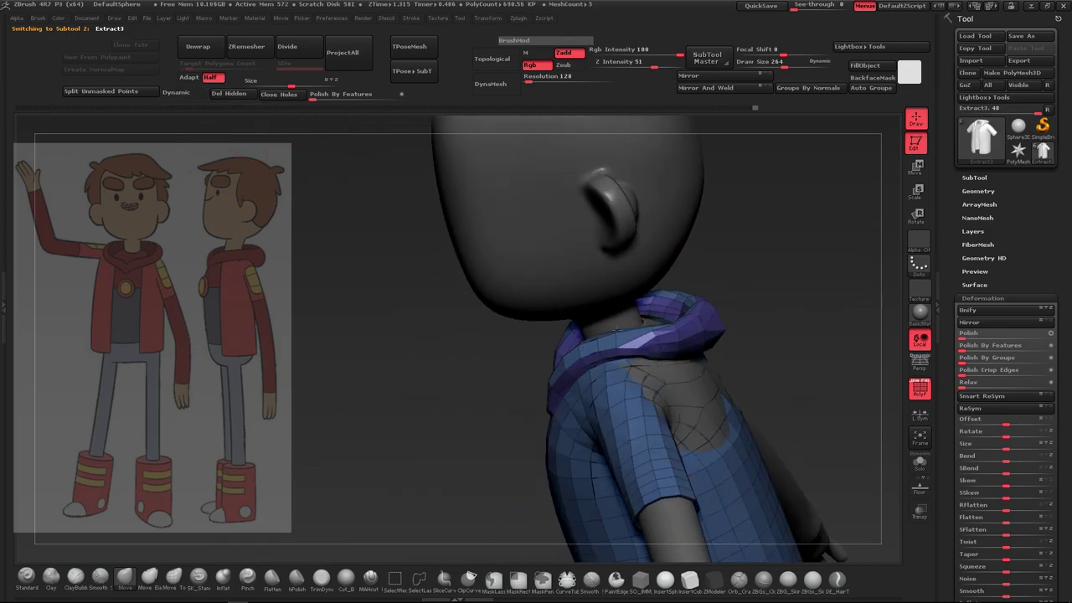
pyautogui.moveTo(765, 335); pyautogui.dragTo(597, 310)
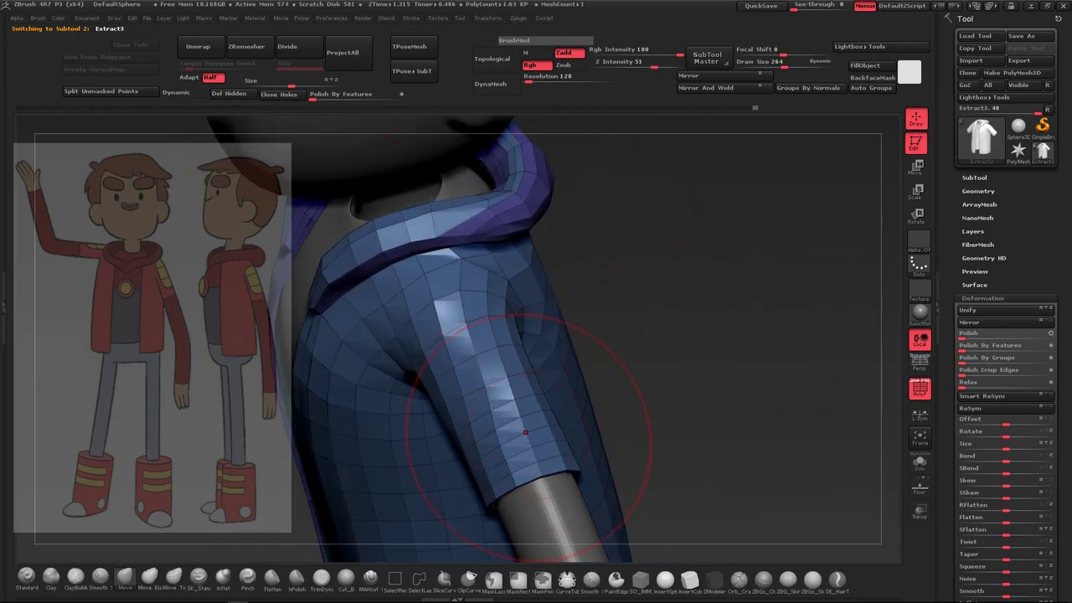
pyautogui.moveTo(680, 384)
pyautogui.mouseDown()
pyautogui.moveTo(431, 394)
pyautogui.moveTo(737, 251)
pyautogui.mouseUp()
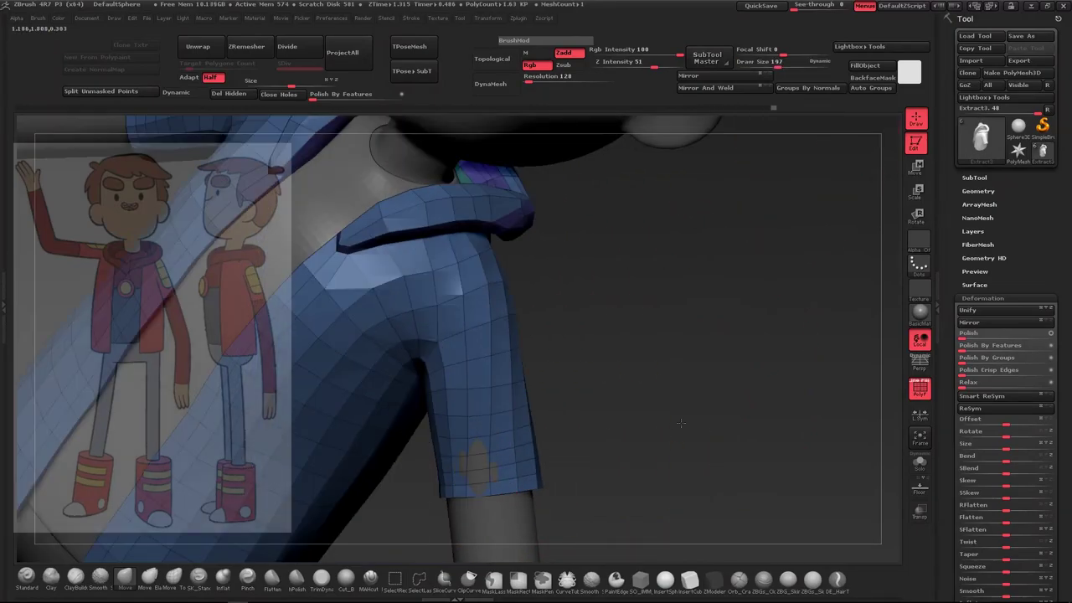
pyautogui.moveTo(499, 479)
pyautogui.mouseDown()
pyautogui.moveTo(481, 494)
pyautogui.moveTo(520, 480)
pyautogui.moveTo(561, 437)
pyautogui.moveTo(542, 358)
pyautogui.moveTo(664, 409)
pyautogui.mouseUp()
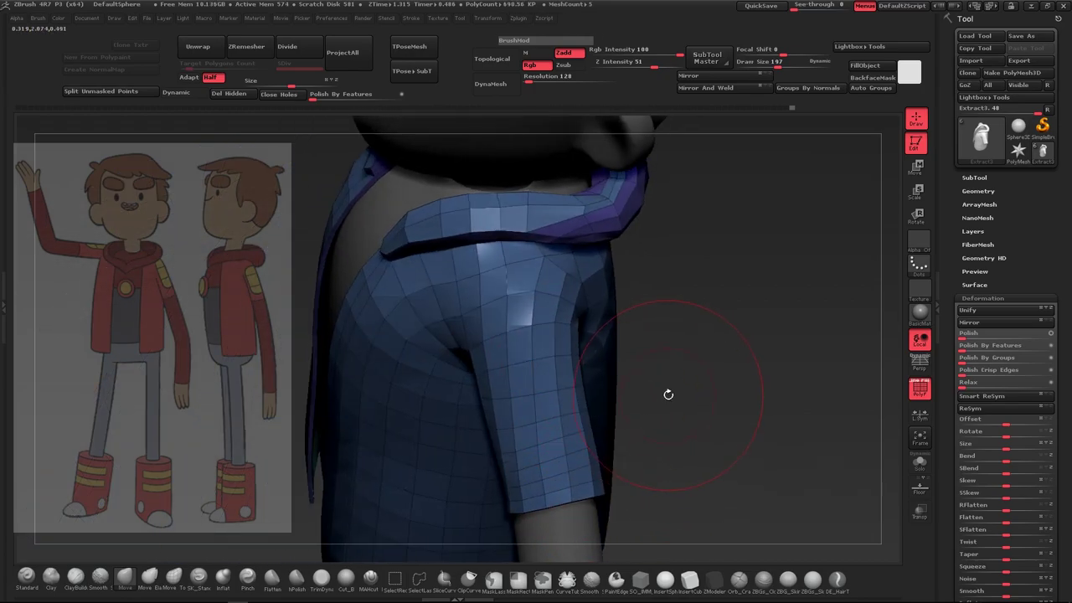
pyautogui.moveTo(530, 359)
pyautogui.mouseDown()
pyautogui.moveTo(560, 450)
pyautogui.moveTo(508, 407)
pyautogui.mouseUp()
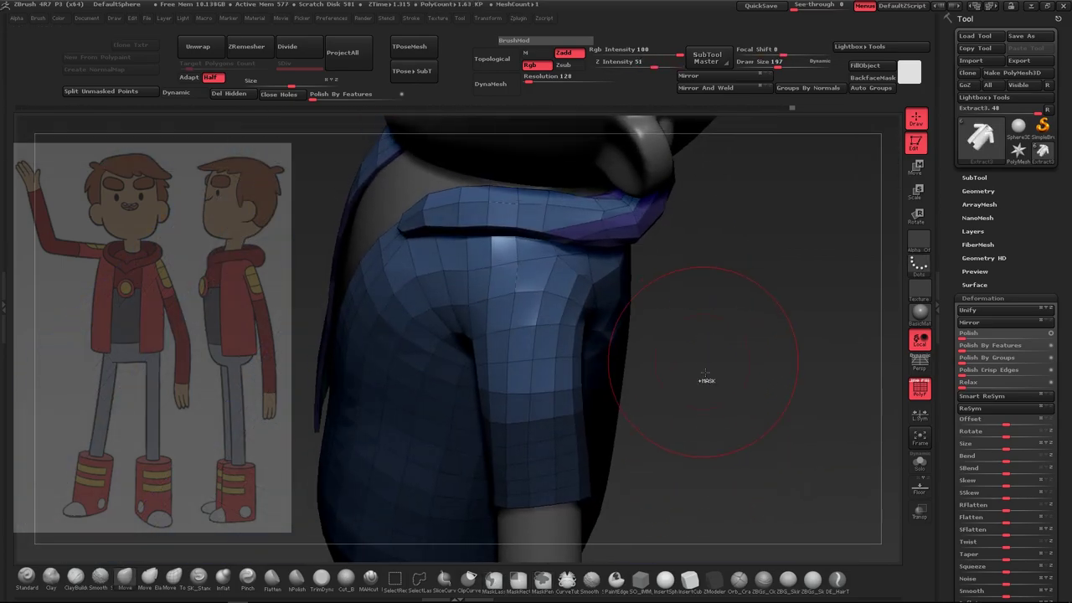
# Twist the masked sleeve cuff around the arm axis, then clear the mask
pyautogui.press('r')
pyautogui.moveTo(533, 457); pyautogui.dragTo(577, 452)
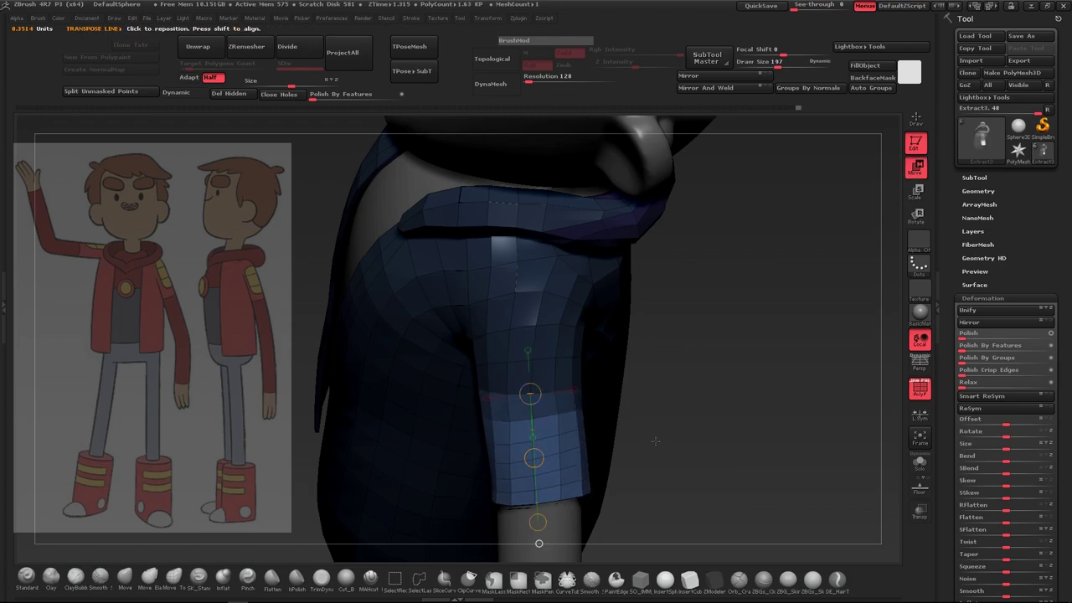
pyautogui.hotkey('ctrl', 'shift', 'a')
pyautogui.press('q')
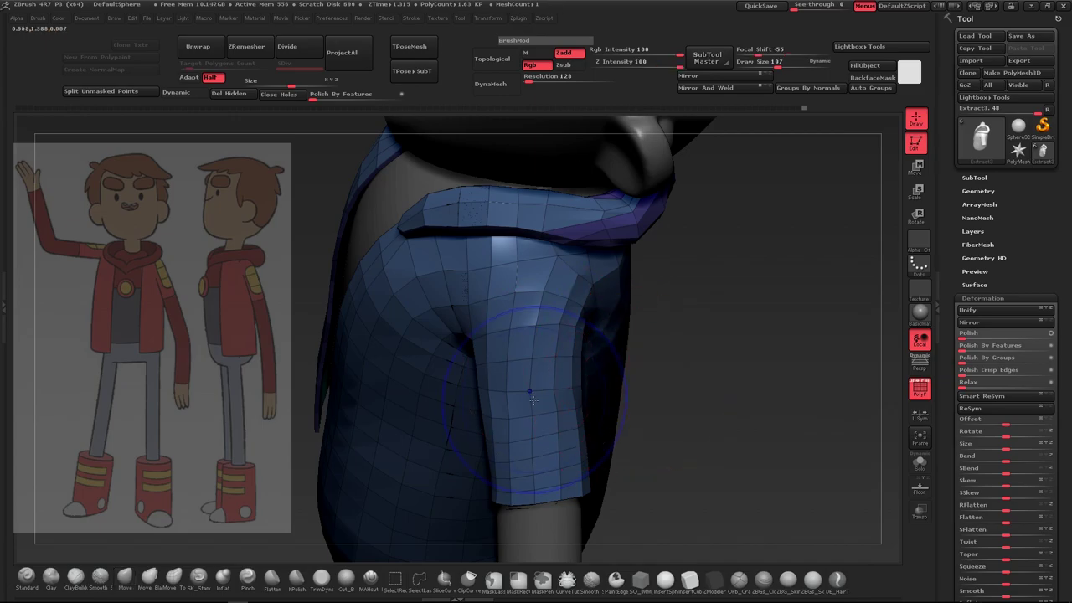
# Frame the shoulder and sleeve closely and switch to the ZModeler polygon-modelling brush
pyautogui.press('b')
pyautogui.press('m')
pyautogui.press('v')
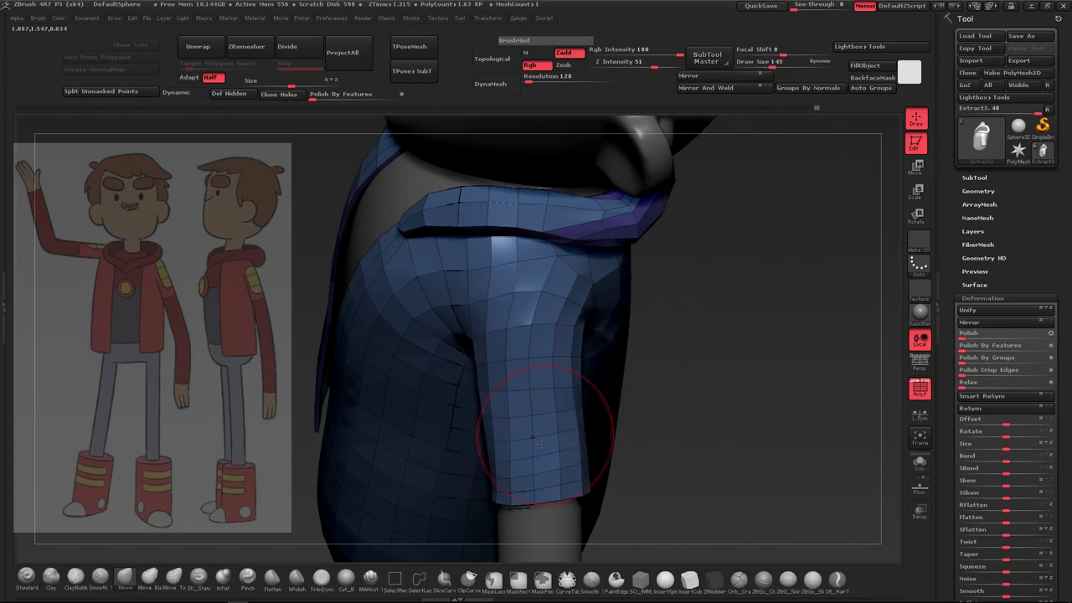
pyautogui.moveTo(561, 486); pyautogui.dragTo(609, 366)
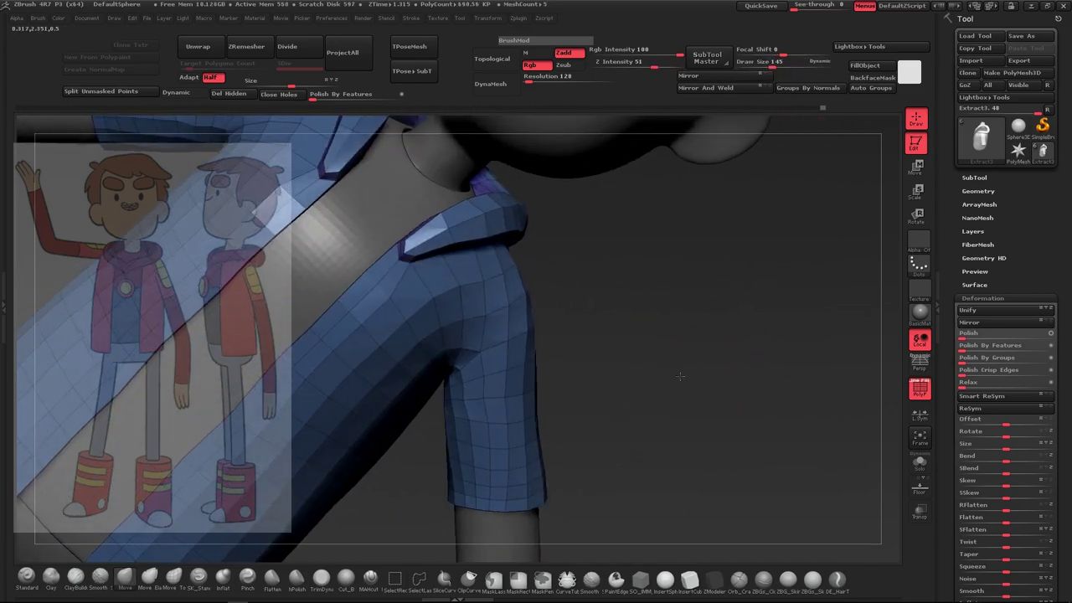
pyautogui.moveTo(602, 501)
pyautogui.mouseDown()
pyautogui.moveTo(717, 378)
pyautogui.moveTo(729, 442)
pyautogui.mouseUp()
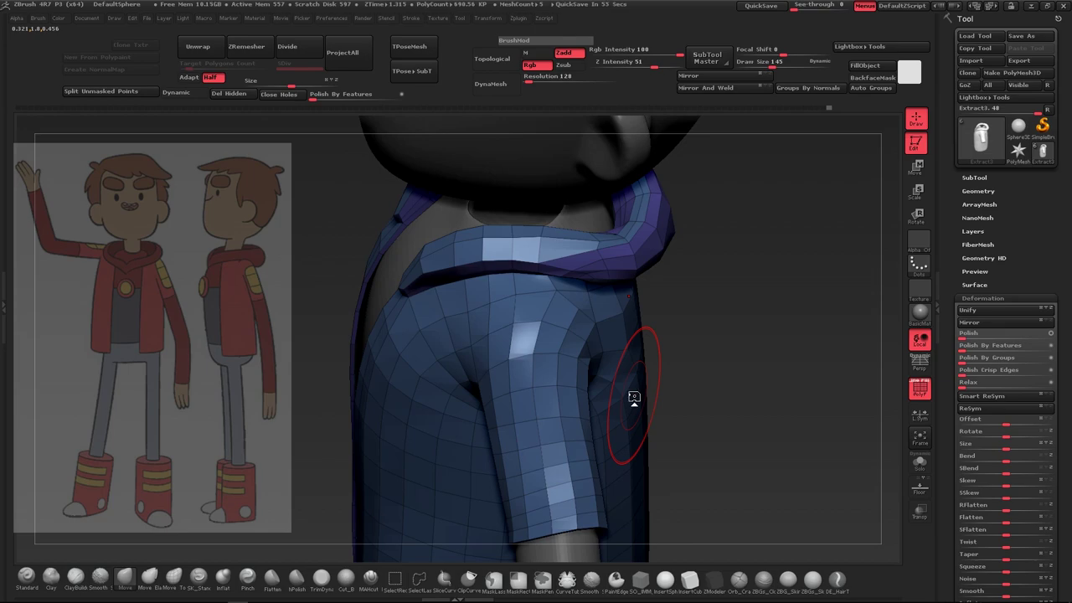
pyautogui.moveTo(634, 397); pyautogui.dragTo(589, 361)
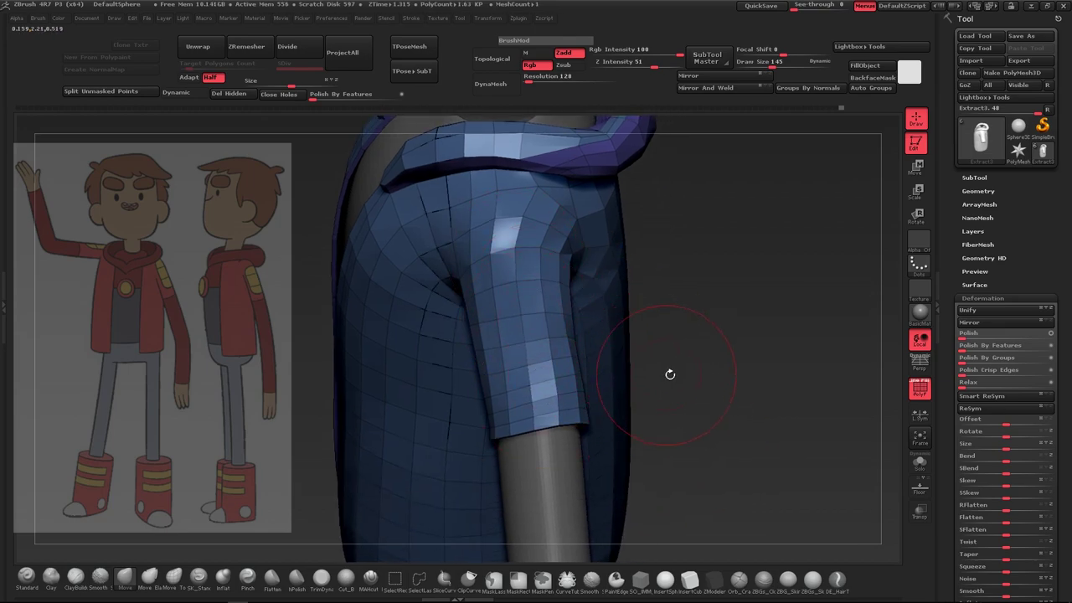
pyautogui.moveTo(667, 367)
pyautogui.mouseDown()
pyautogui.moveTo(708, 304)
pyautogui.moveTo(620, 352)
pyautogui.moveTo(681, 304)
pyautogui.moveTo(627, 371)
pyautogui.moveTo(548, 337)
pyautogui.moveTo(597, 359)
pyautogui.moveTo(599, 335)
pyautogui.mouseUp()
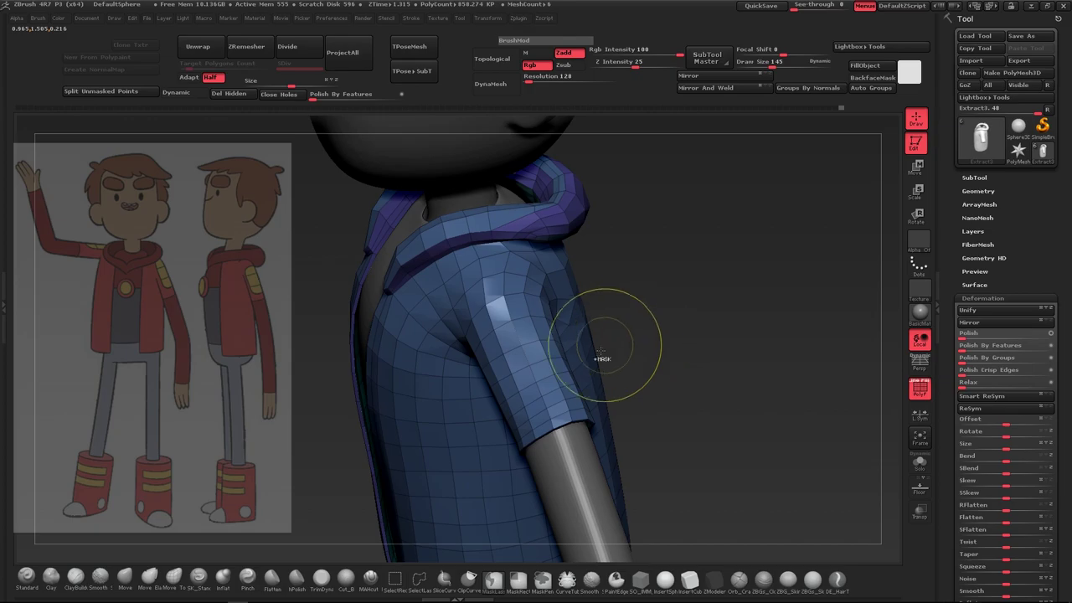
pyautogui.moveTo(684, 313); pyautogui.dragTo(699, 295)
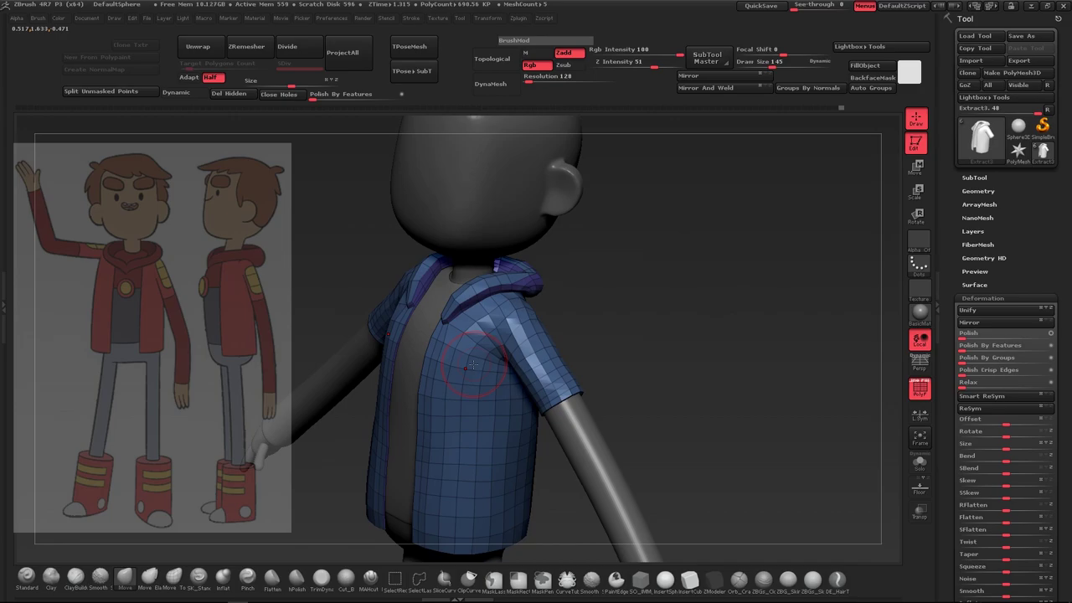
pyautogui.keyDown('alt'); pyautogui.moveTo(473, 364); pyautogui.dragTo(665, 311); pyautogui.keyUp('alt')
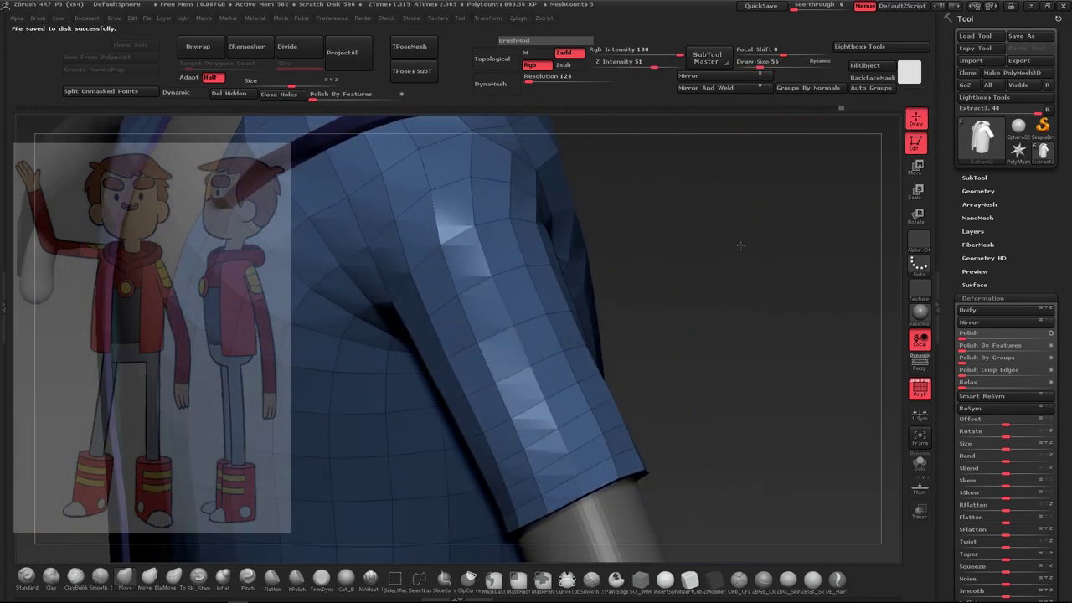
pyautogui.moveTo(804, 276); pyautogui.dragTo(491, 275)
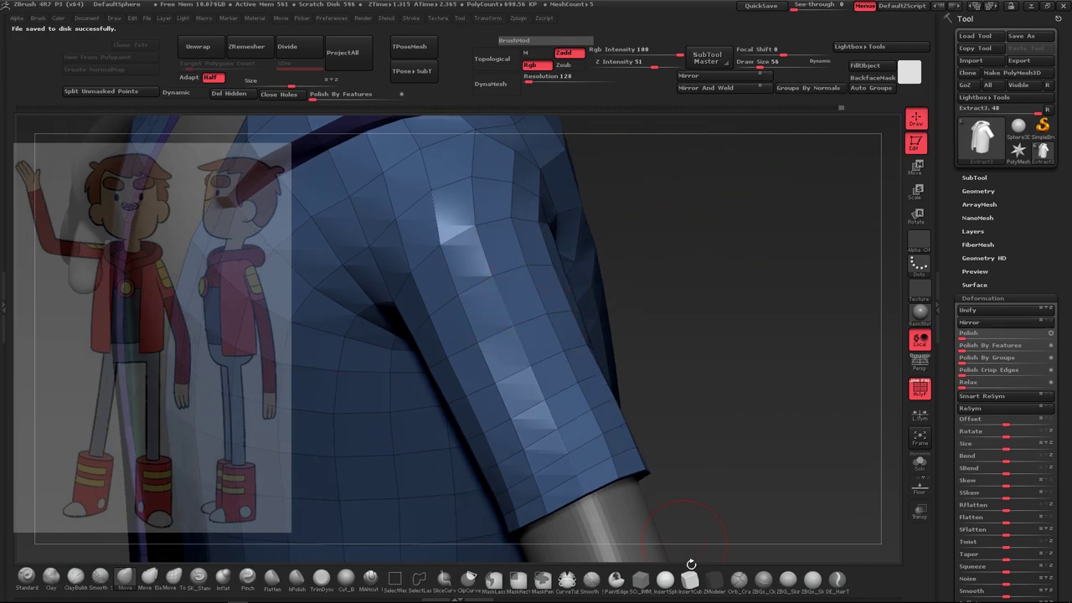
pyautogui.click(713, 578)
pyautogui.moveTo(728, 469); pyautogui.dragTo(586, 376)
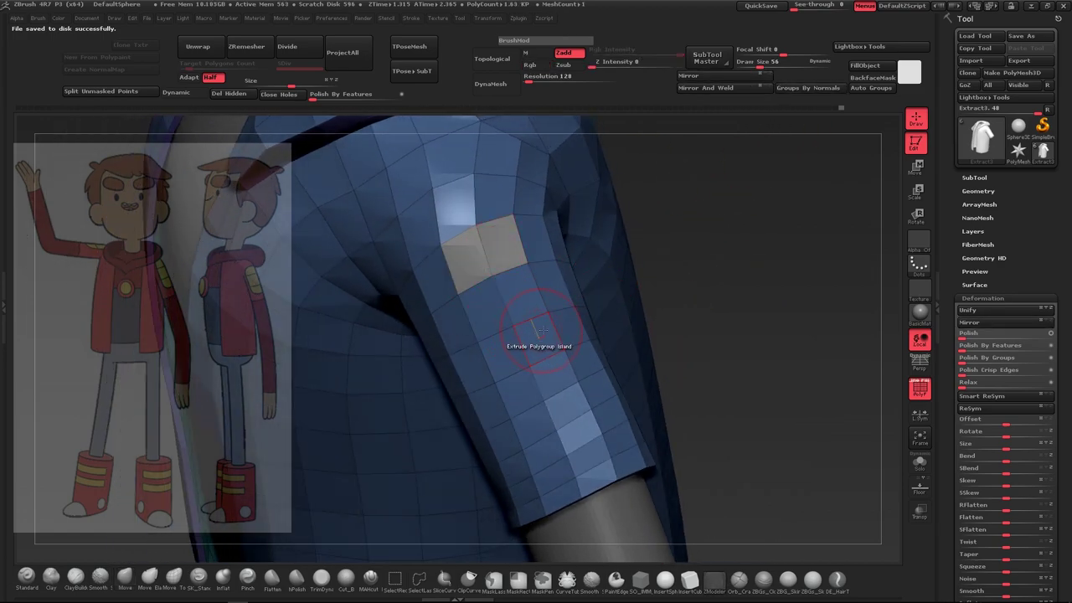
# Slide a complete sleeve edge loop to a new position using ZModeler's Slide action with EdgeLoop Complete
pyautogui.click(124, 578)
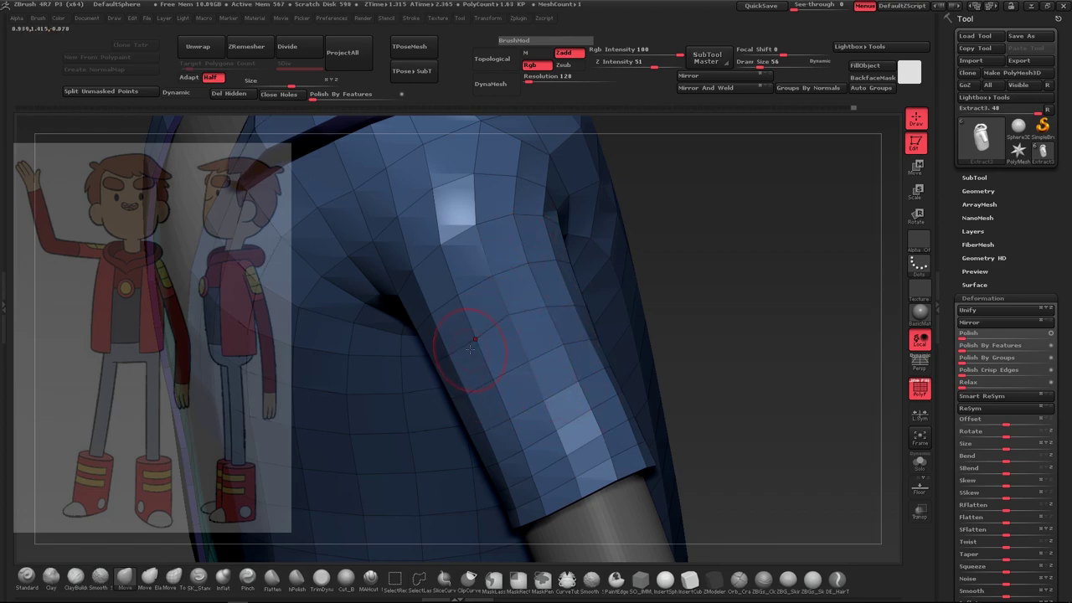
pyautogui.press('ctrl')
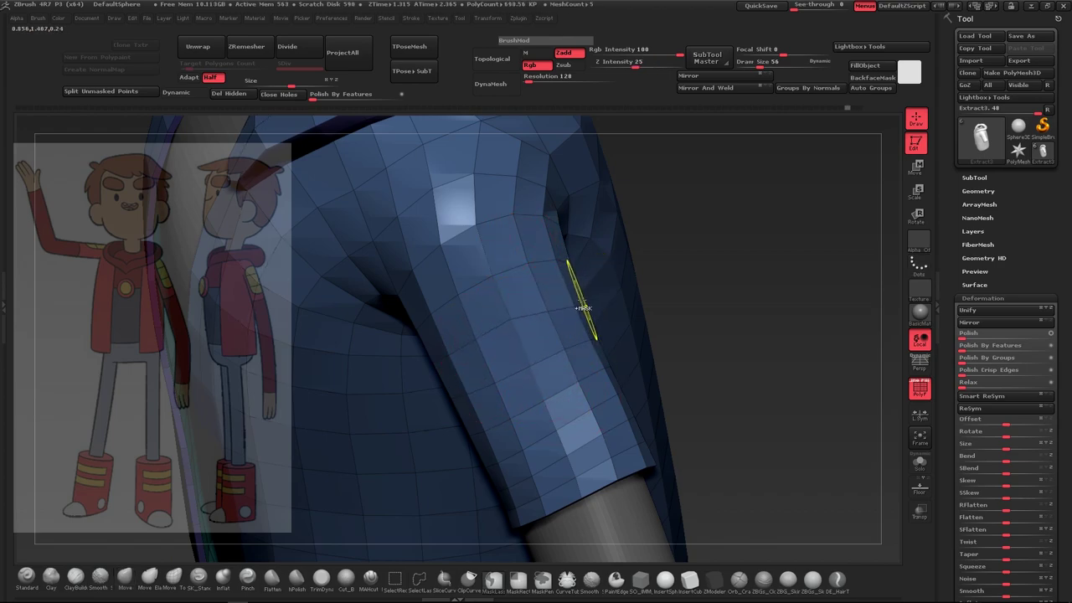
pyautogui.moveTo(653, 469); pyautogui.dragTo(562, 308)
pyautogui.press('space')
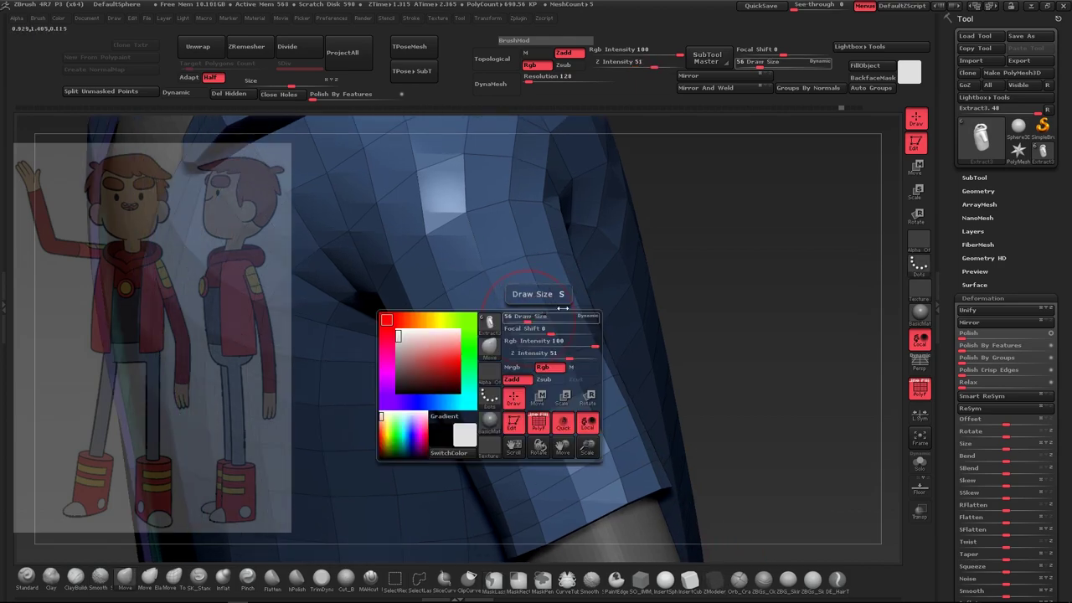
pyautogui.click(713, 577)
pyautogui.press('space')
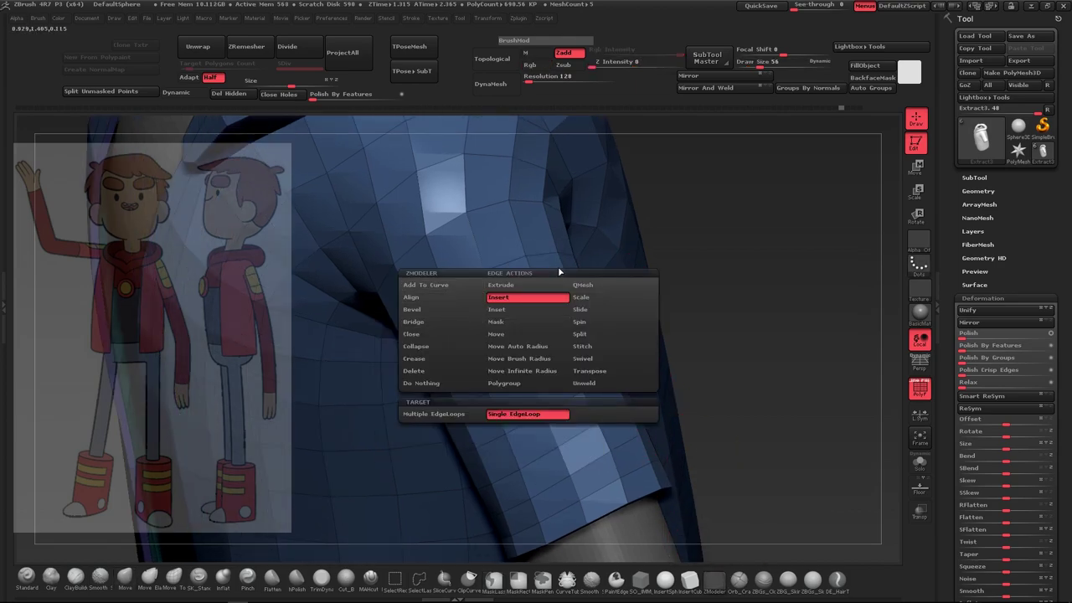
pyautogui.click(603, 309)
pyautogui.click(540, 415)
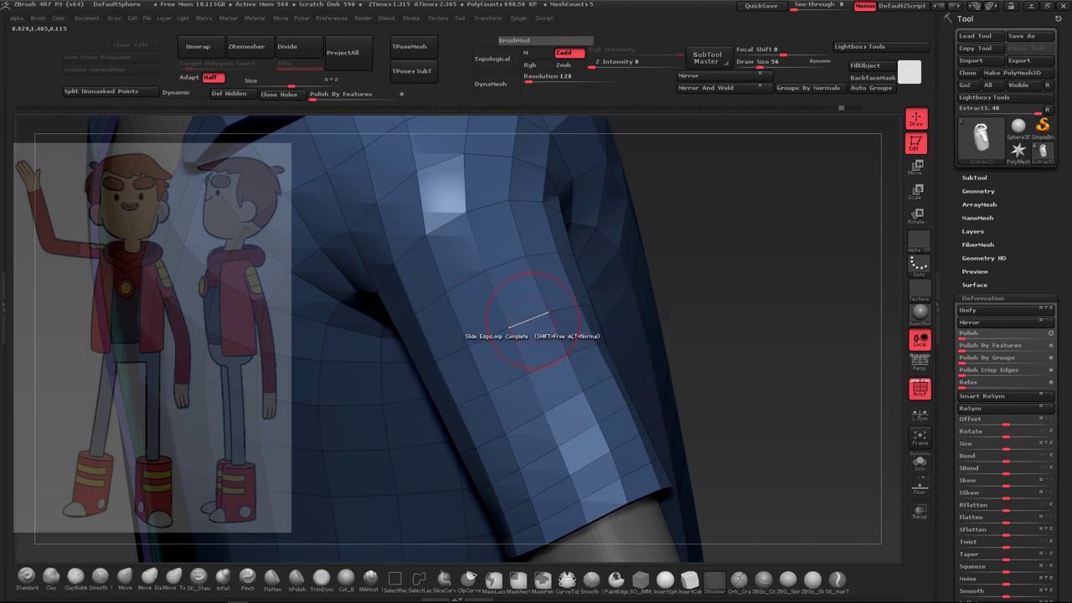
pyautogui.moveTo(545, 332); pyautogui.dragTo(544, 343)
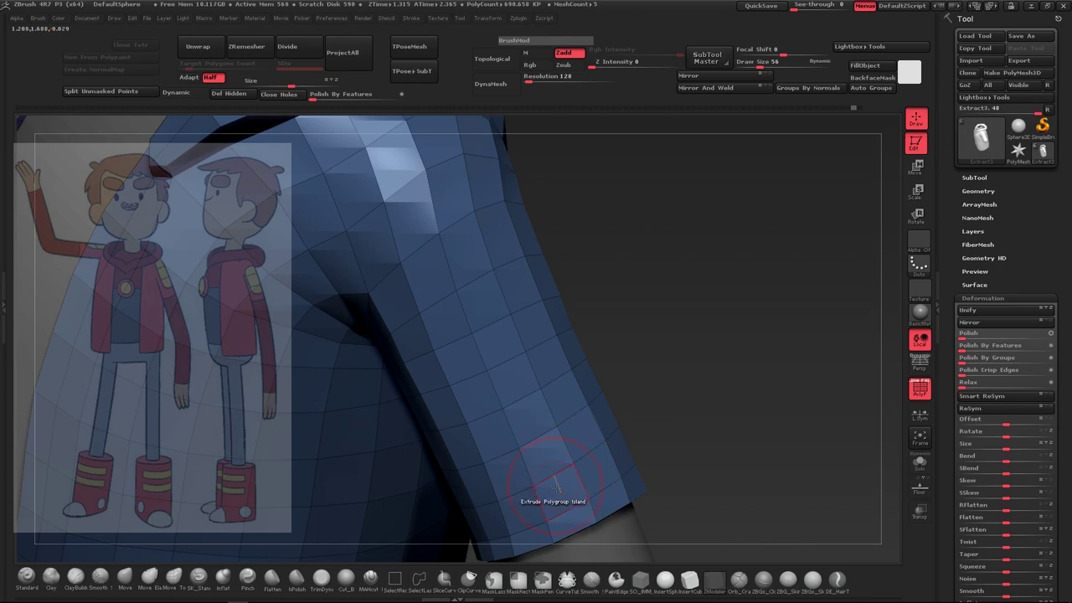
pyautogui.press('space')
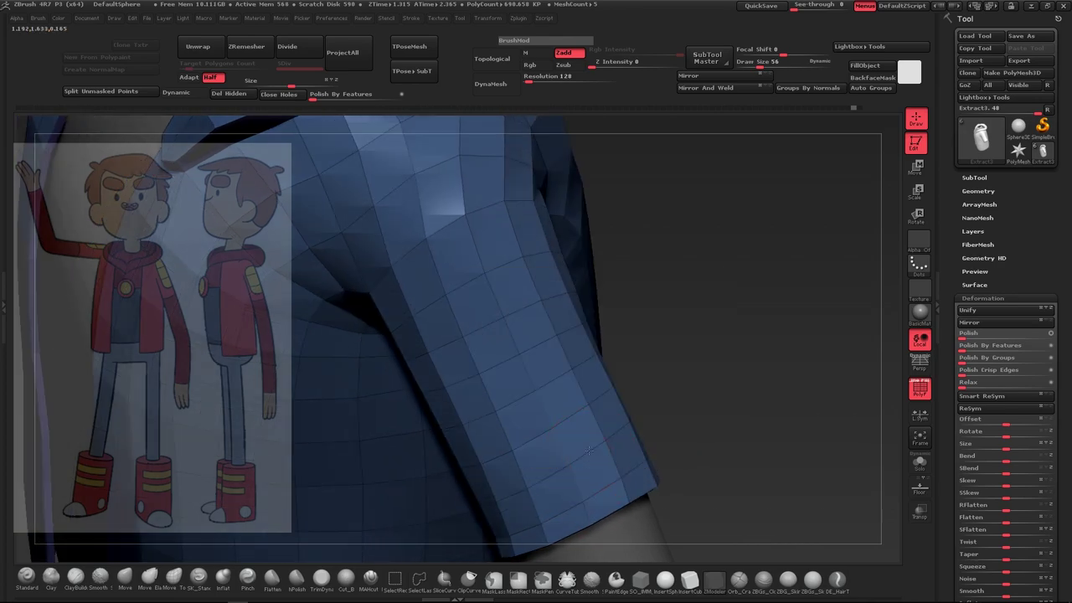
pyautogui.moveTo(694, 395); pyautogui.dragTo(615, 419)
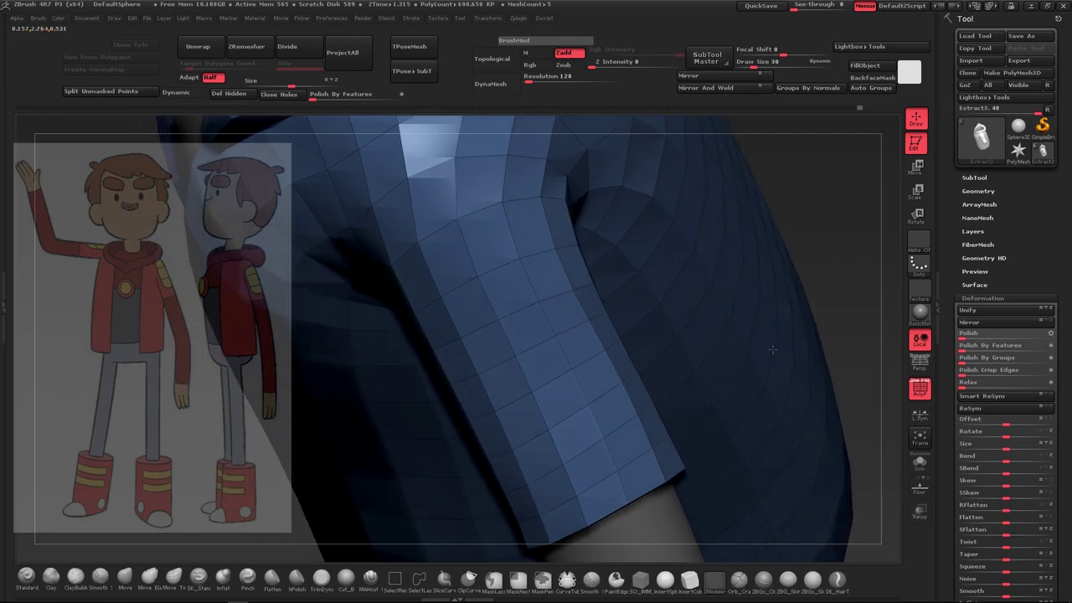
# Extend the grey polygroup into a rectangular strip down the upper sleeve
pyautogui.moveTo(795, 323)
pyautogui.mouseDown()
pyautogui.moveTo(643, 416)
pyautogui.moveTo(586, 410)
pyautogui.mouseUp()
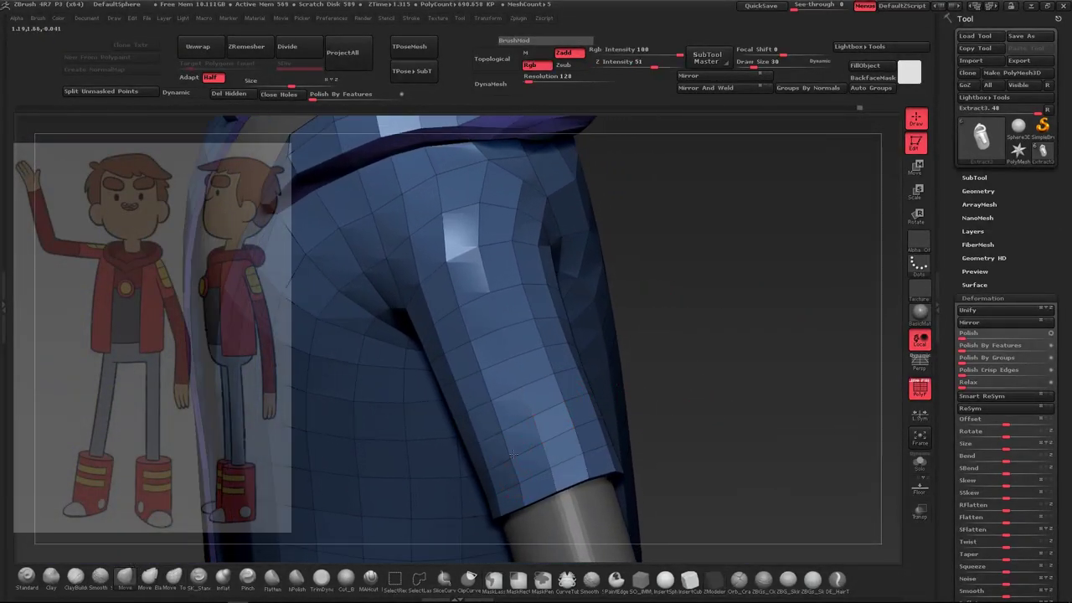
pyautogui.moveTo(551, 466); pyautogui.dragTo(616, 458)
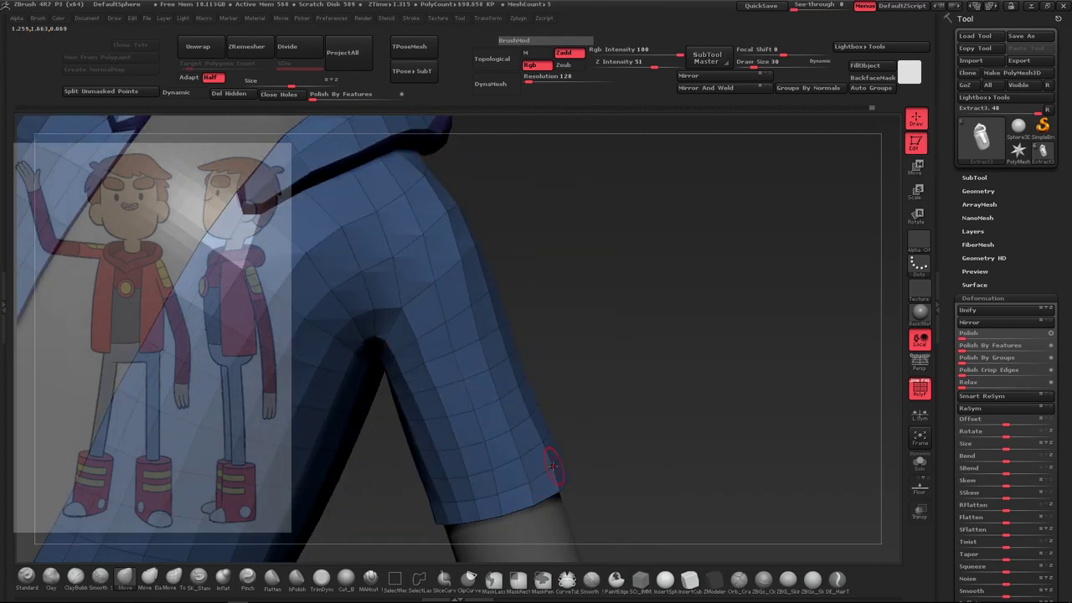
pyautogui.moveTo(665, 396); pyautogui.dragTo(582, 268)
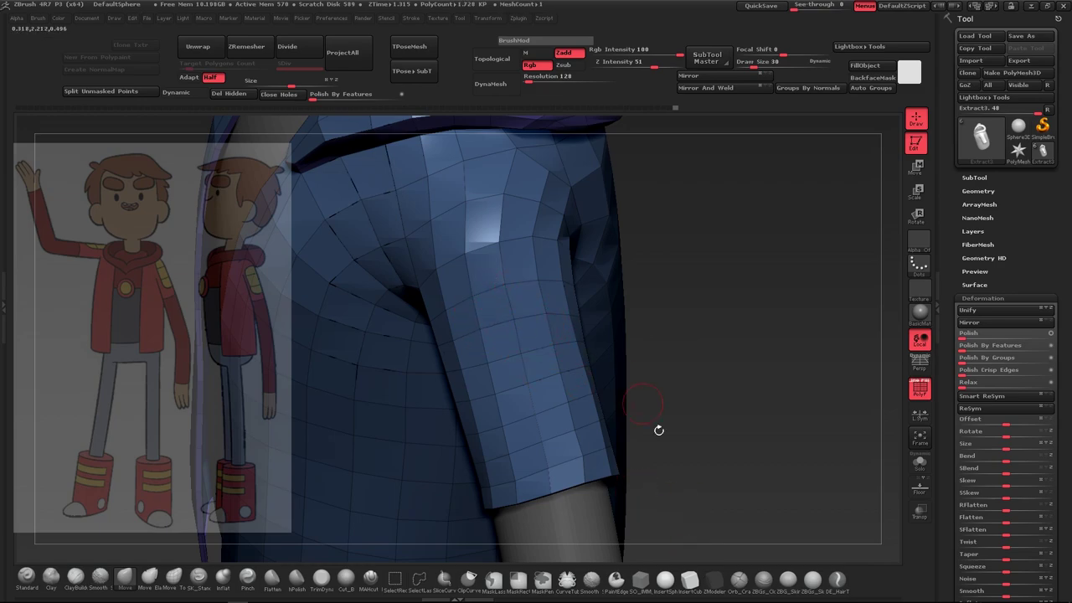
pyautogui.click(713, 578)
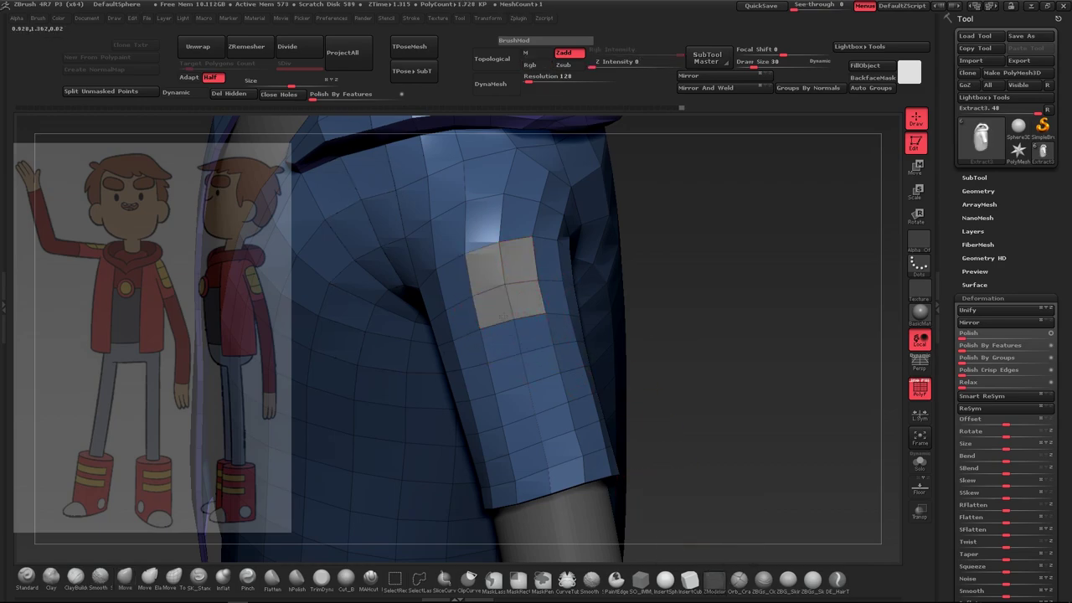
pyautogui.moveTo(493, 268)
pyautogui.mouseDown()
pyautogui.moveTo(543, 368)
pyautogui.moveTo(514, 438)
pyautogui.mouseUp()
# Extrude the grey strip into a raised sleeve panel with the Polygroup Island target
pyautogui.moveTo(653, 360)
pyautogui.mouseDown()
pyautogui.moveTo(725, 354)
pyautogui.moveTo(686, 353)
pyautogui.moveTo(686, 371)
pyautogui.mouseUp()
pyautogui.press('ctrl')
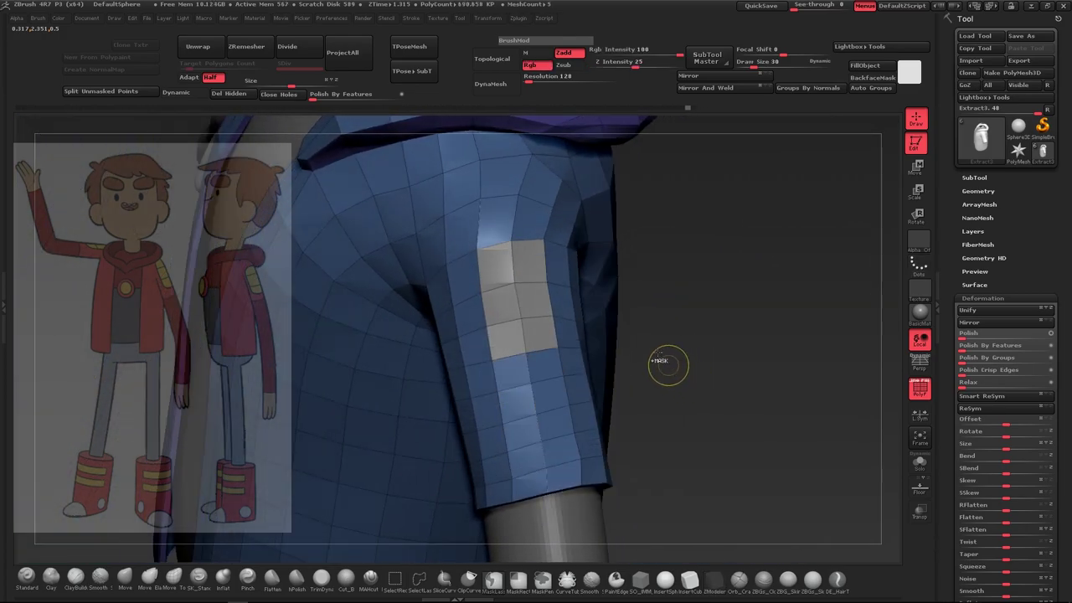
pyautogui.press('space')
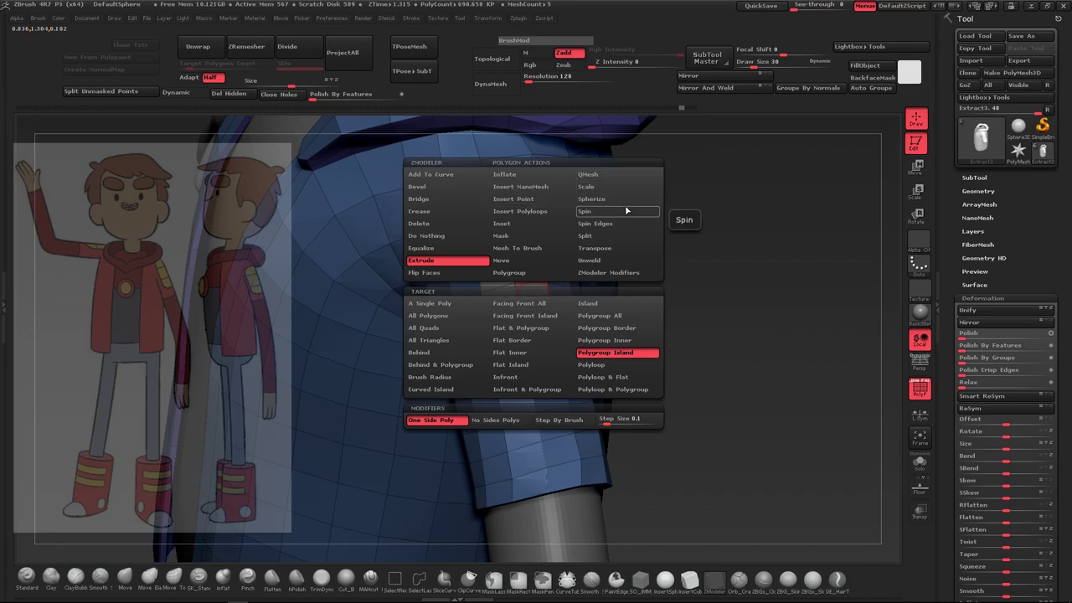
pyautogui.click(626, 210)
pyautogui.moveTo(694, 321)
pyautogui.mouseDown()
pyautogui.moveTo(530, 354)
pyautogui.moveTo(575, 354)
pyautogui.moveTo(739, 290)
pyautogui.mouseUp()
pyautogui.moveTo(671, 307); pyautogui.dragTo(553, 429)
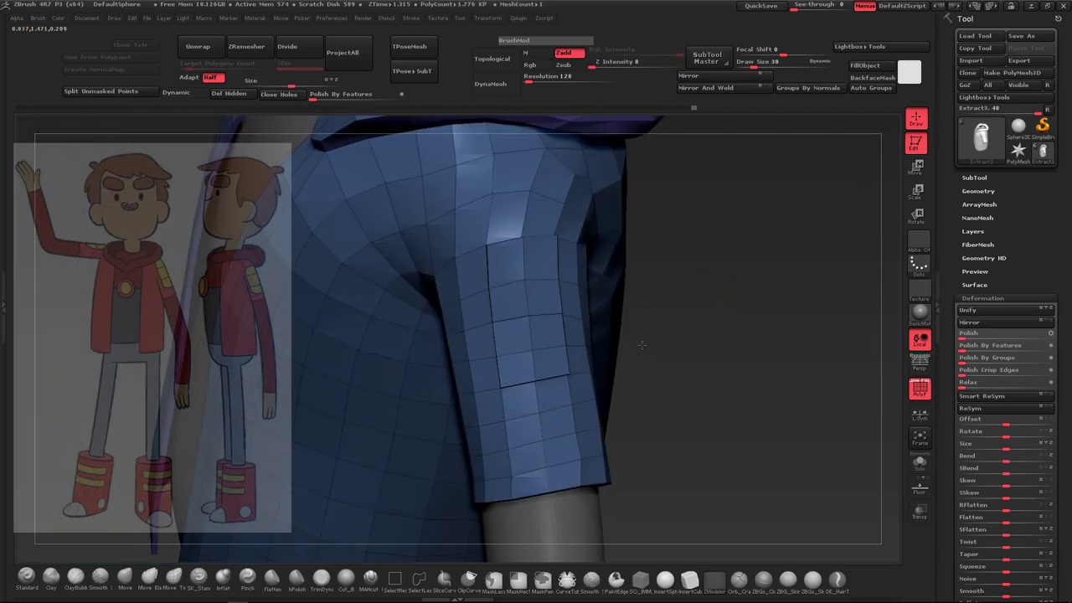
# Choose ZModeler's Insert EdgeLoop action and preview the padded panels with Dynamic subdivision
pyautogui.press('d')
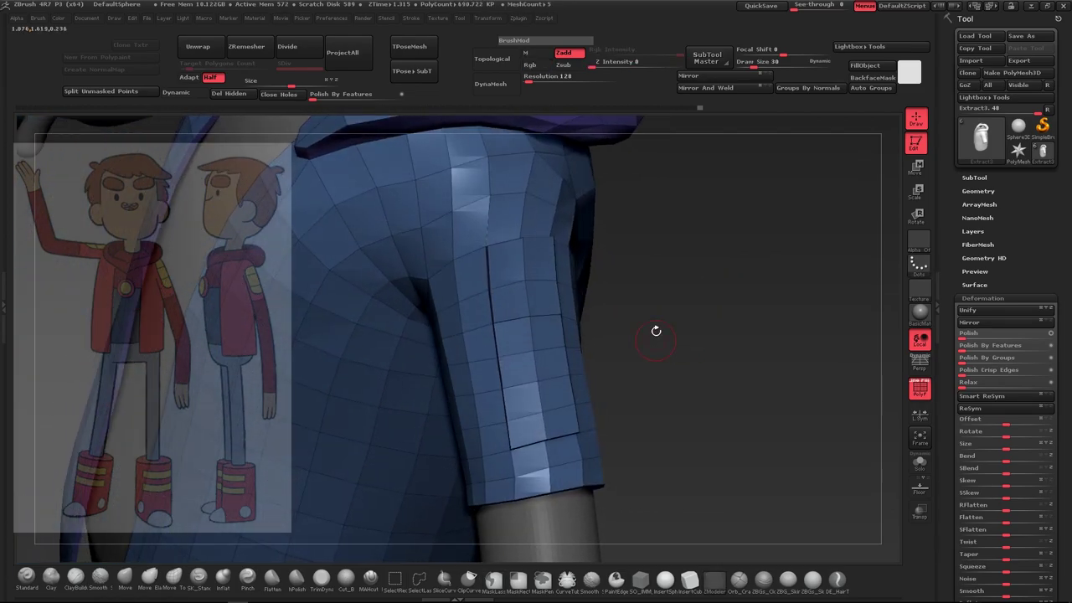
pyautogui.click(190, 94)
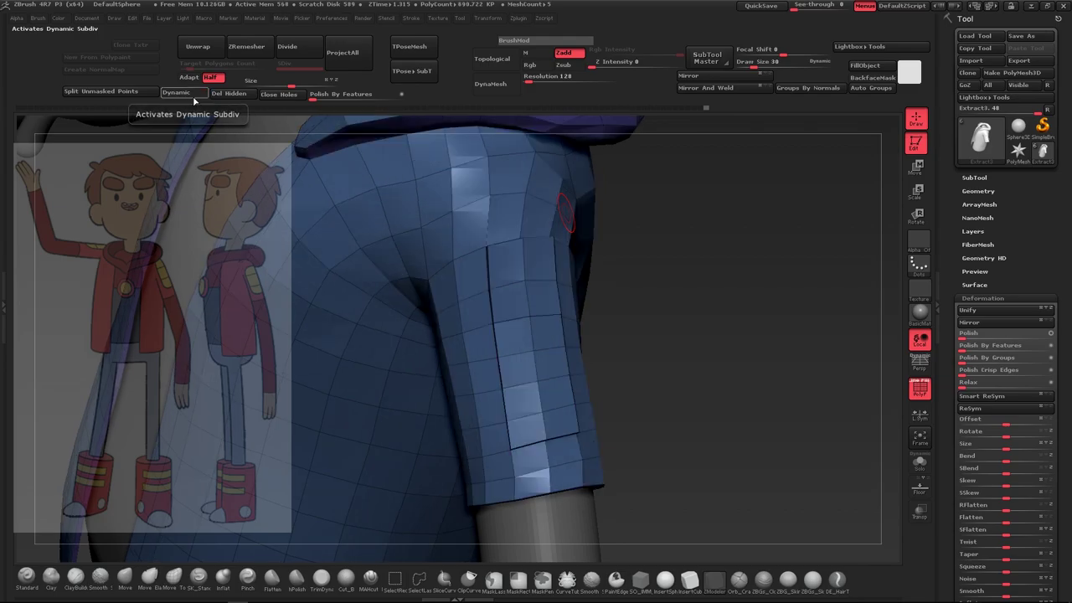
pyautogui.moveTo(646, 323); pyautogui.dragTo(566, 315)
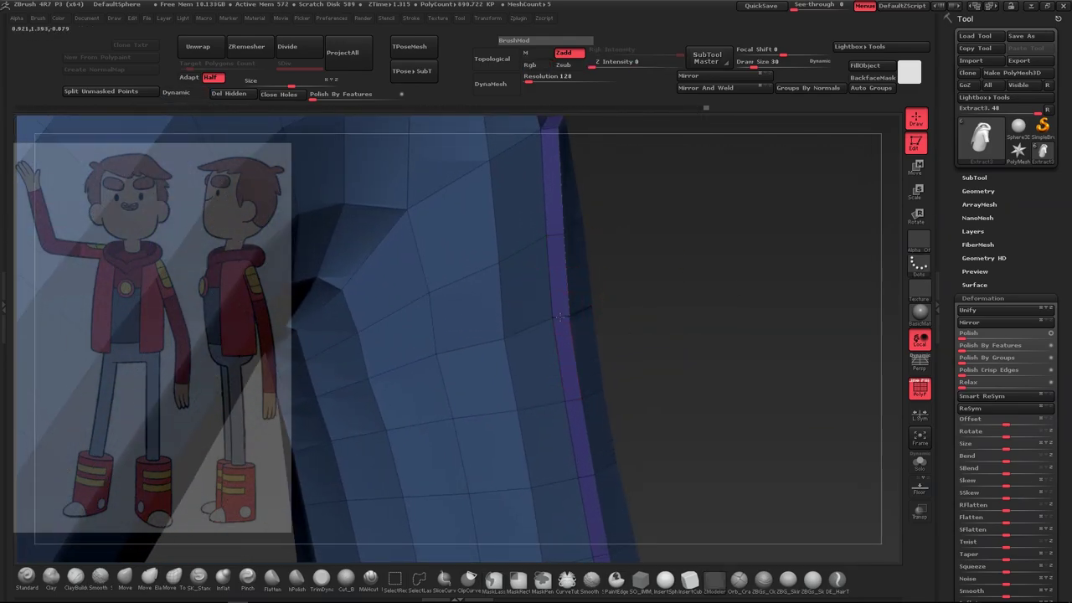
pyautogui.press('space')
pyautogui.click(541, 299)
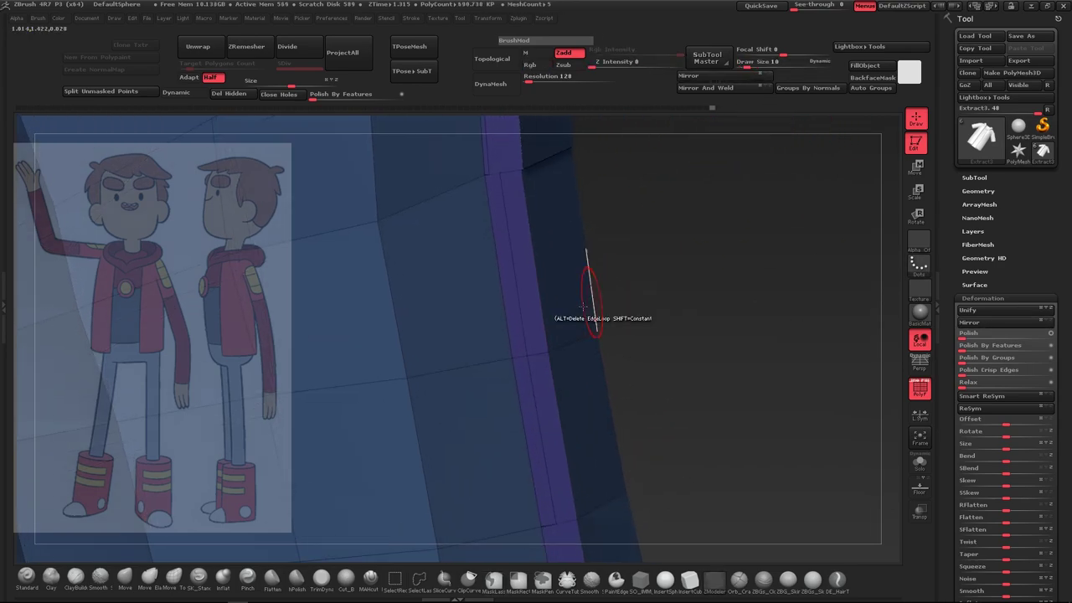
pyautogui.moveTo(586, 258); pyautogui.dragTo(533, 276)
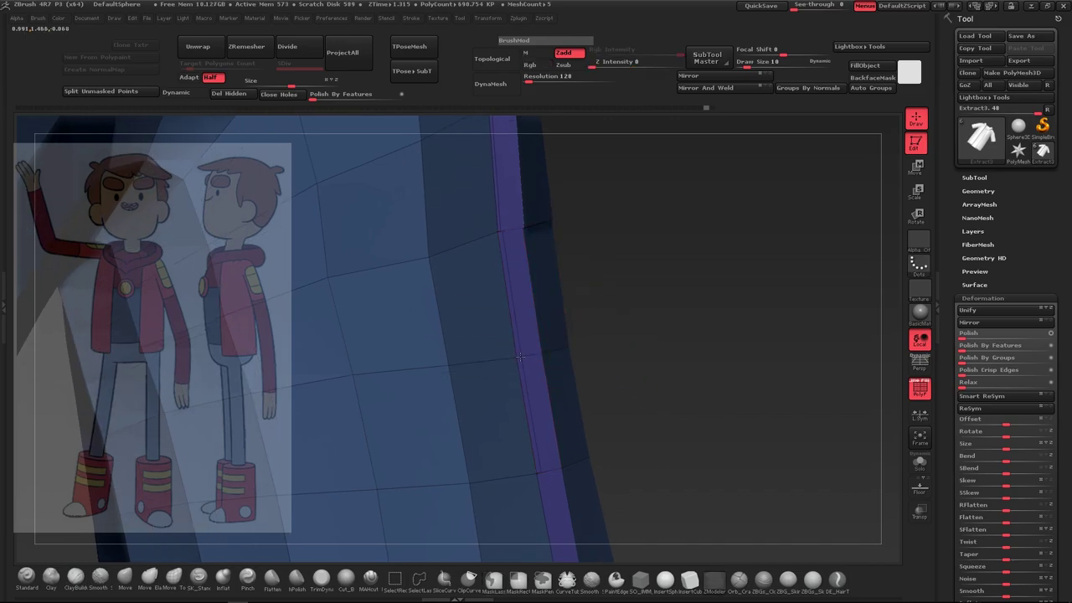
pyautogui.press('d')
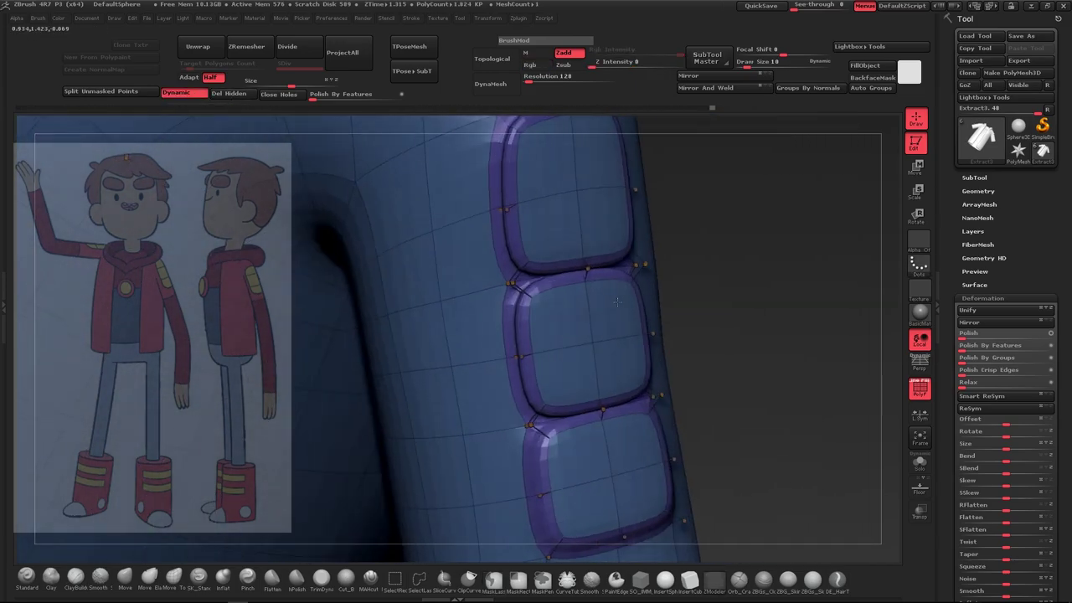
pyautogui.moveTo(586, 334)
pyautogui.mouseDown()
pyautogui.moveTo(643, 365)
pyautogui.moveTo(595, 373)
pyautogui.moveTo(681, 310)
pyautogui.mouseUp()
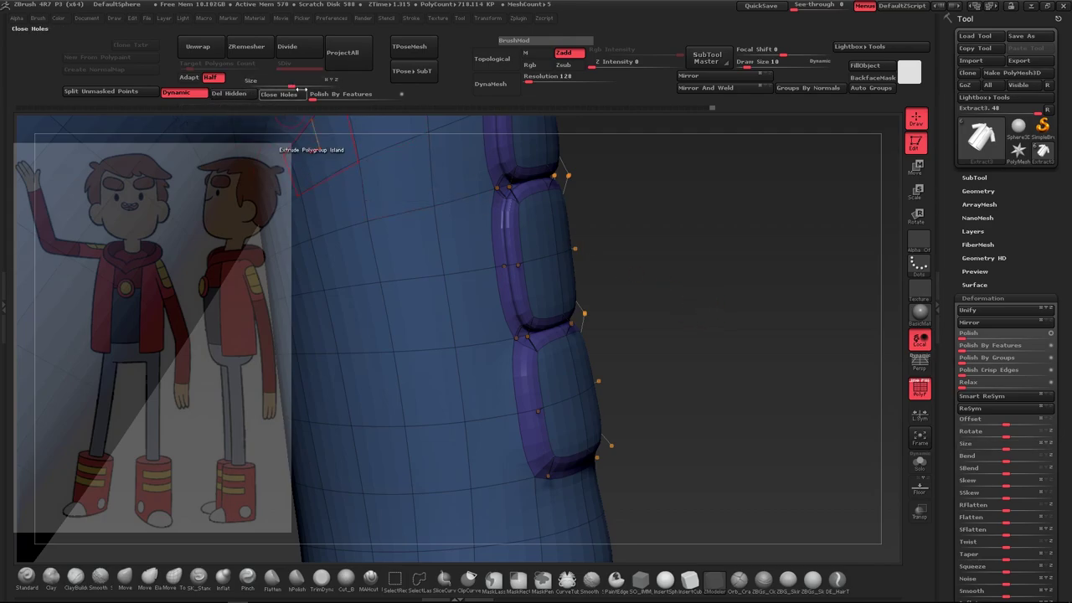
# Compare the low-poly and smoothed sleeve from the side, leaving Dynamic subdivision on
pyautogui.hotkey('shift', 'd')
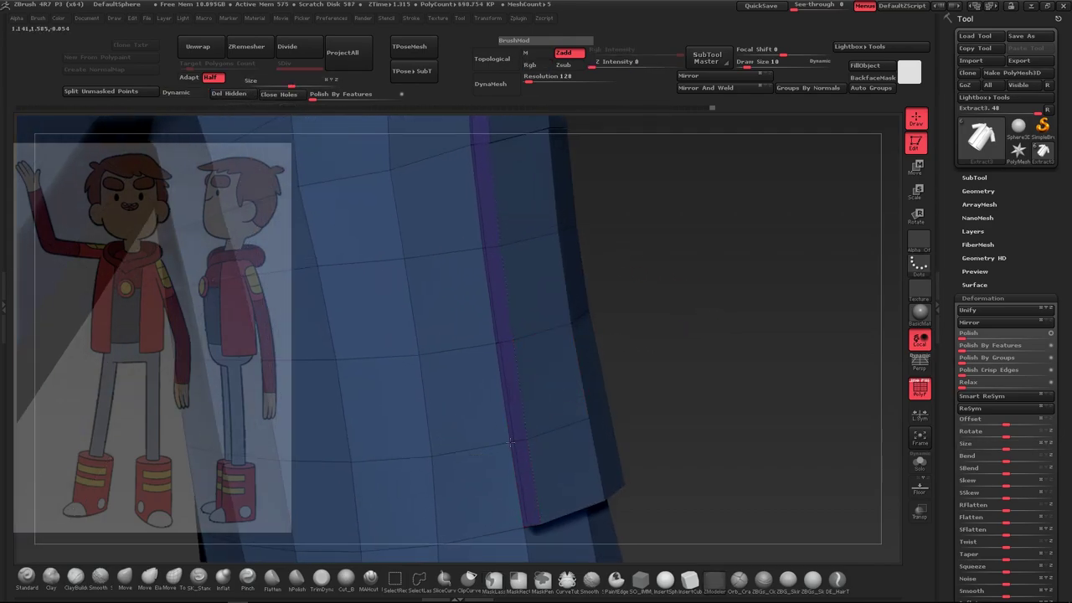
pyautogui.moveTo(509, 440); pyautogui.dragTo(534, 431)
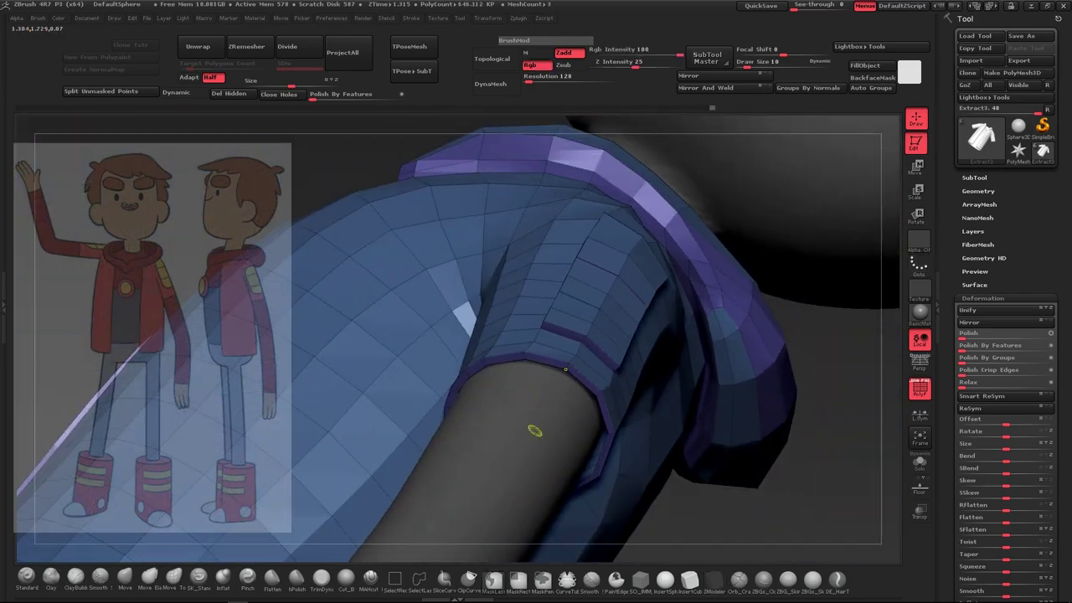
pyautogui.moveTo(742, 433)
pyautogui.mouseDown()
pyautogui.moveTo(698, 335)
pyautogui.moveTo(774, 433)
pyautogui.moveTo(699, 350)
pyautogui.moveTo(640, 370)
pyautogui.moveTo(271, 129)
pyautogui.mouseUp()
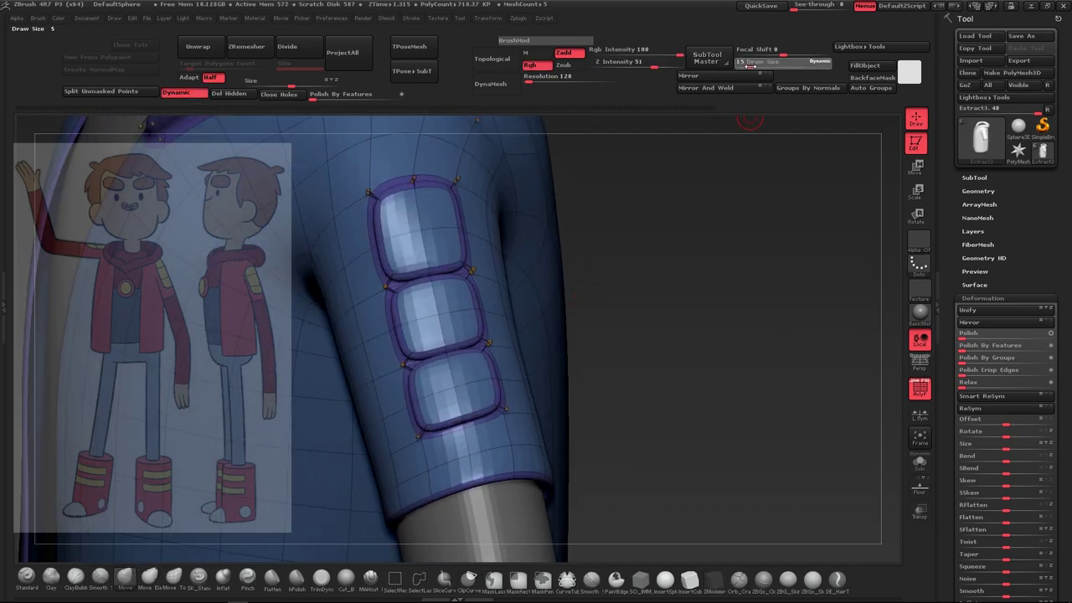
pyautogui.hotkey('shift', 'd')
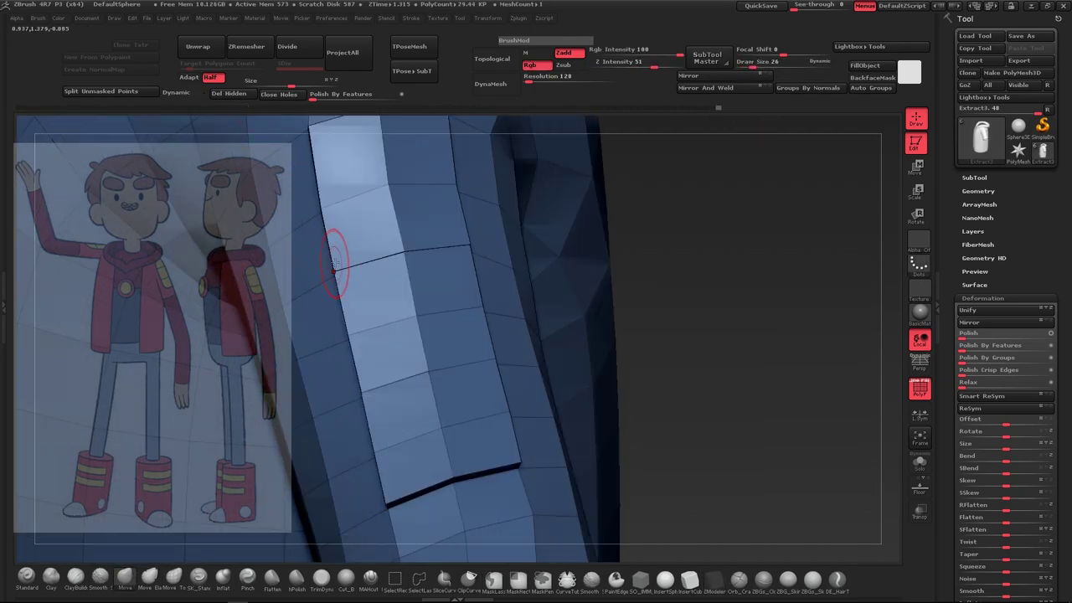
pyautogui.click(176, 92)
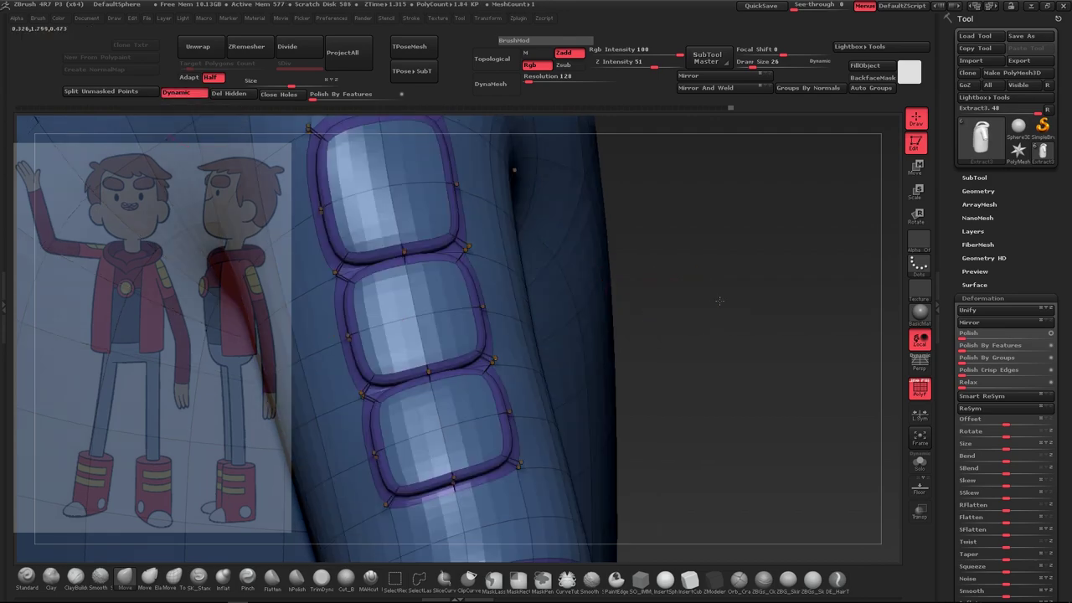
pyautogui.moveTo(508, 167)
pyautogui.mouseDown()
pyautogui.moveTo(717, 311)
pyautogui.moveTo(701, 324)
pyautogui.mouseUp()
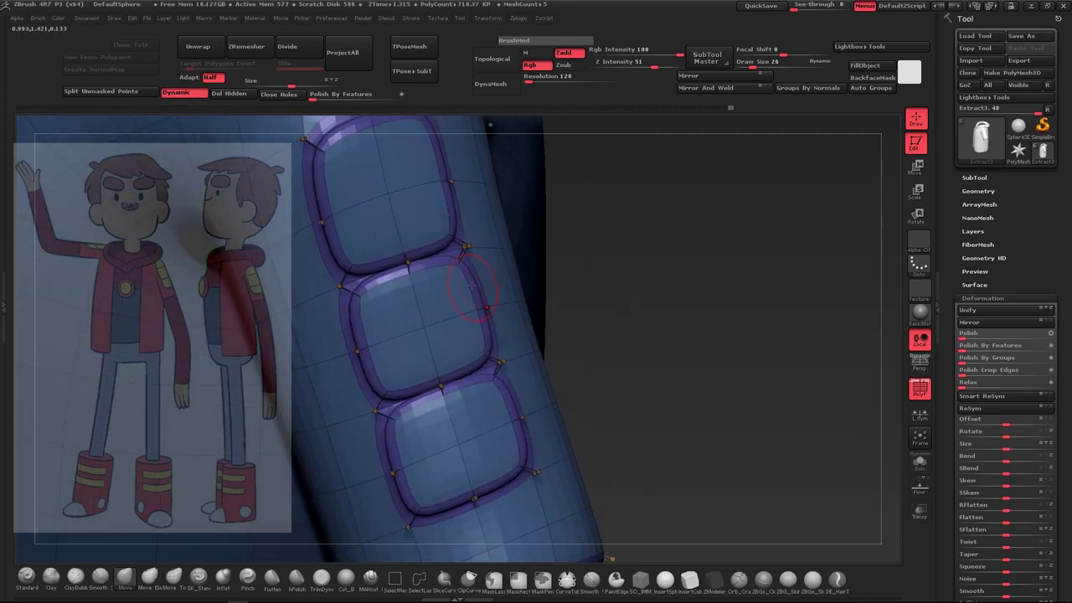
# Insert edge loops at the upper and lower panel seams and hide the wireframe overlay
pyautogui.click(710, 584)
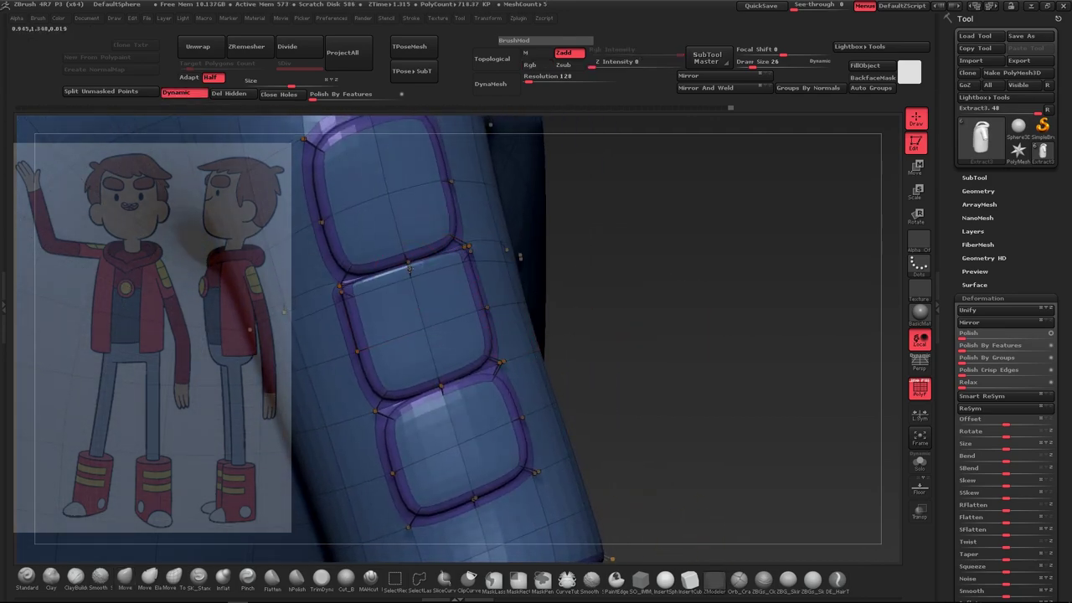
pyautogui.click(459, 228)
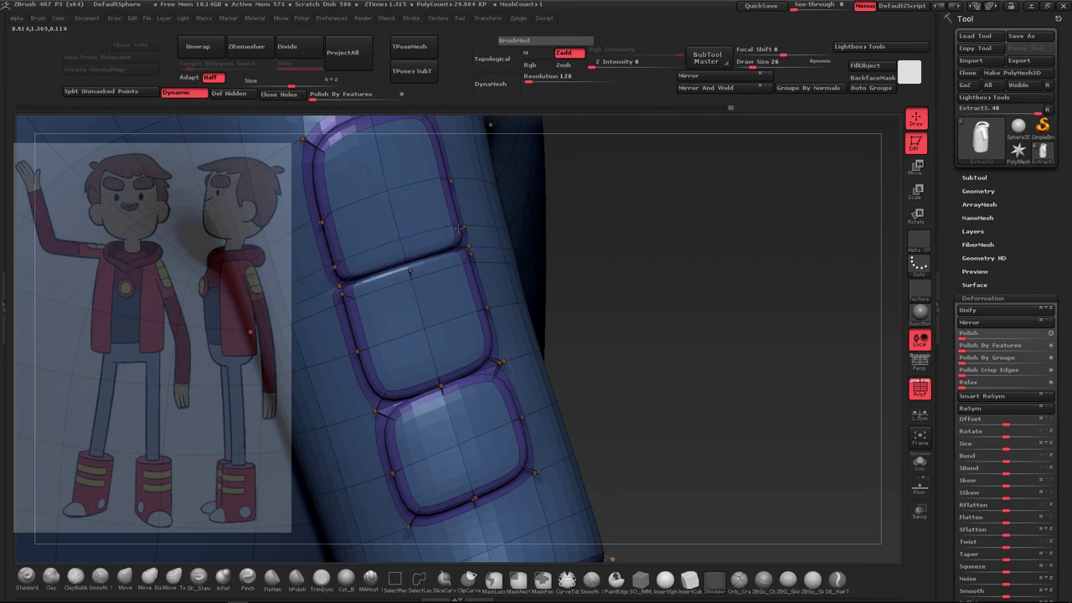
pyautogui.click(504, 375)
pyautogui.moveTo(491, 339)
pyautogui.keyDown('alt'); pyautogui.mouseDown()
pyautogui.moveTo(634, 434)
pyautogui.moveTo(571, 298)
pyautogui.moveTo(575, 336)
pyautogui.moveTo(441, 415)
pyautogui.mouseUp(); pyautogui.keyUp('alt')
pyautogui.hotkey('shift', 'f')
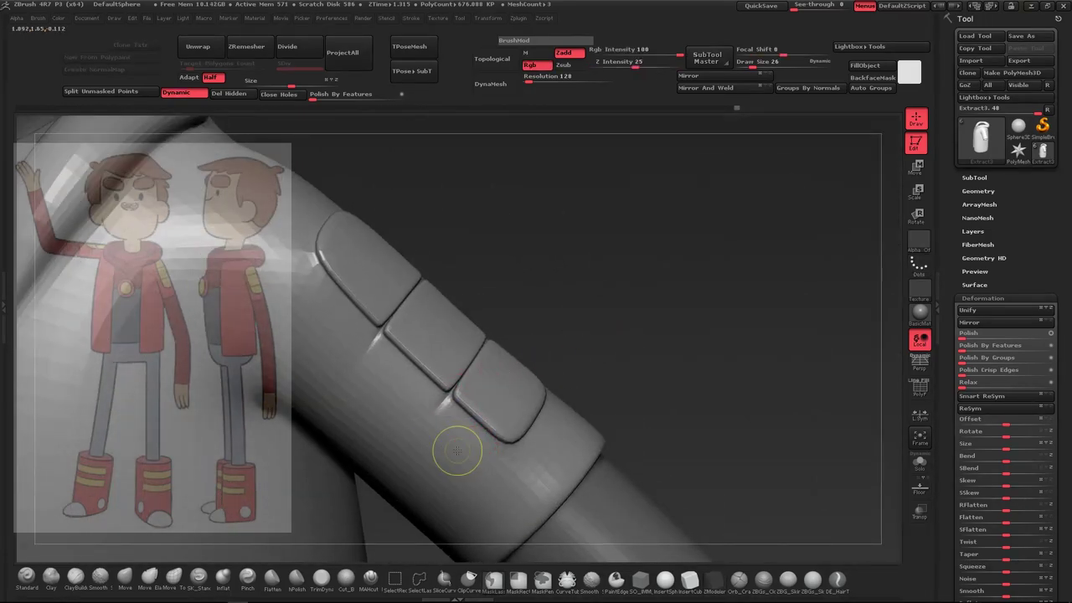
# Check the sleeve pads with the wireframe overlay and Dynamic subdivision preview toggled
pyautogui.click(125, 577)
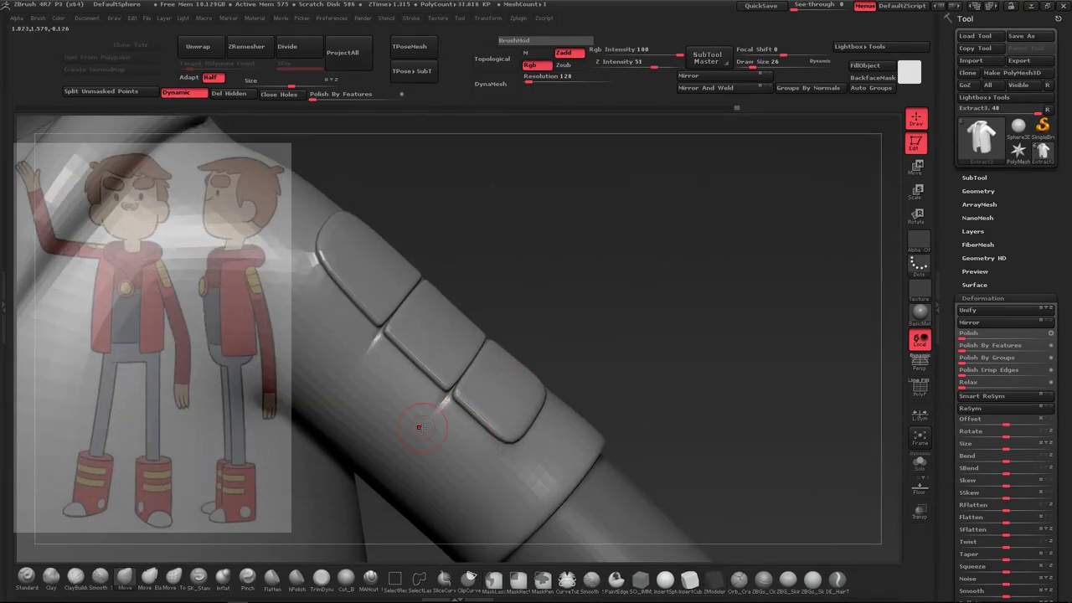
pyautogui.moveTo(373, 257); pyautogui.dragTo(556, 307)
pyautogui.hotkey('shift', 'f')
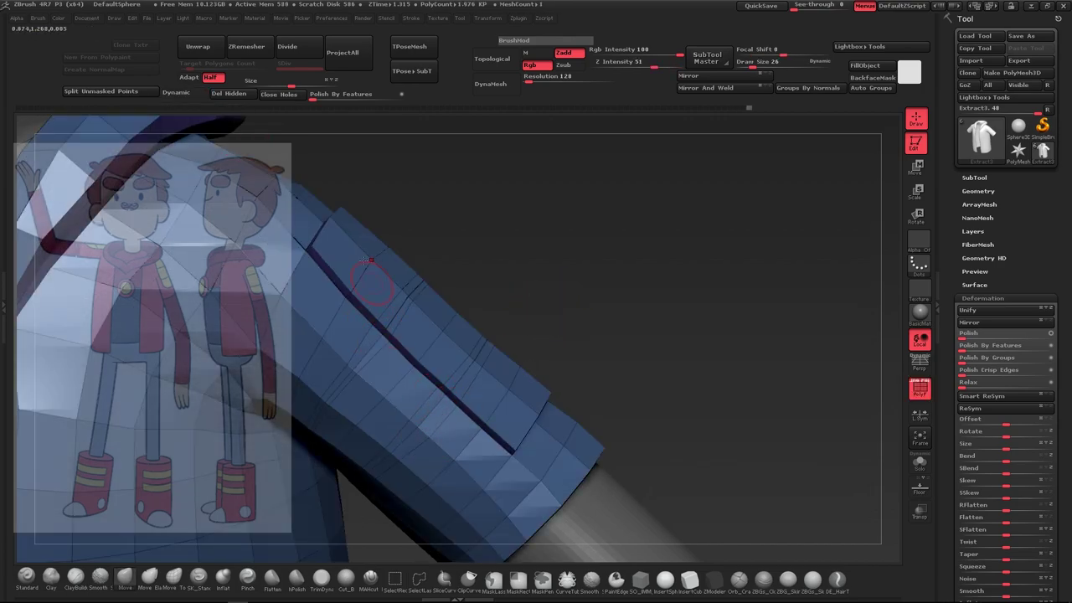
pyautogui.press('d')
pyautogui.hotkey('shift', 'f')
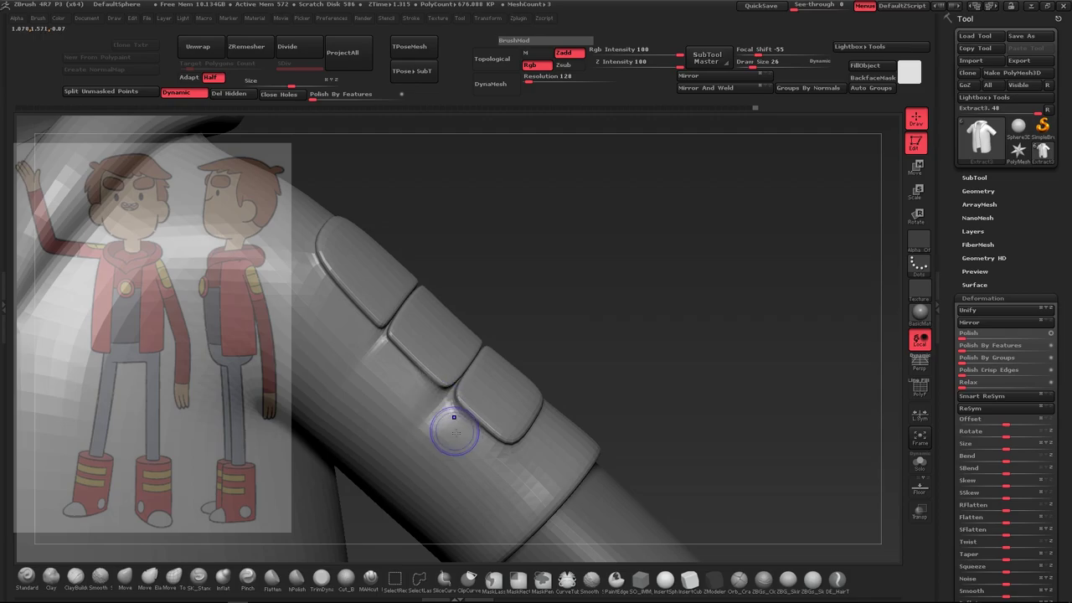
pyautogui.moveTo(453, 430)
pyautogui.mouseDown()
pyautogui.moveTo(571, 404)
pyautogui.moveTo(586, 377)
pyautogui.moveTo(662, 333)
pyautogui.moveTo(623, 338)
pyautogui.moveTo(634, 299)
pyautogui.moveTo(688, 266)
pyautogui.moveTo(466, 296)
pyautogui.mouseUp()
pyautogui.hotkey('shift', 'd')
pyautogui.press('d')
pyautogui.hotkey('shift', 'd')
pyautogui.press('d')
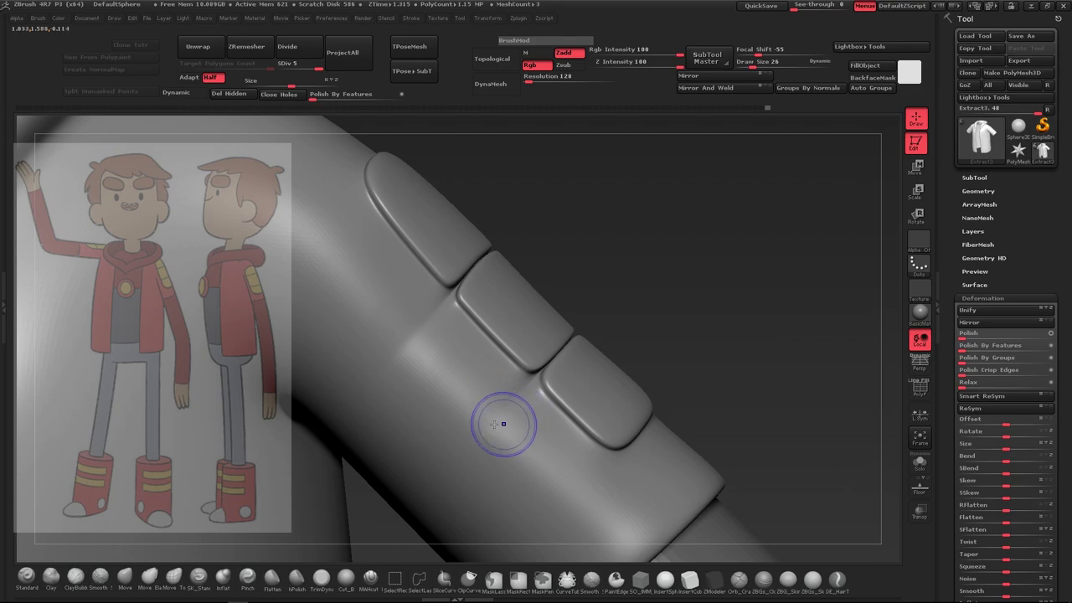
# View the character from the front and step the jacket between subdivision levels 2 and 5
pyautogui.scroll(-5, 417, 337)
pyautogui.moveTo(602, 304)
pyautogui.mouseDown()
pyautogui.moveTo(610, 371)
pyautogui.moveTo(586, 410)
pyautogui.mouseUp()
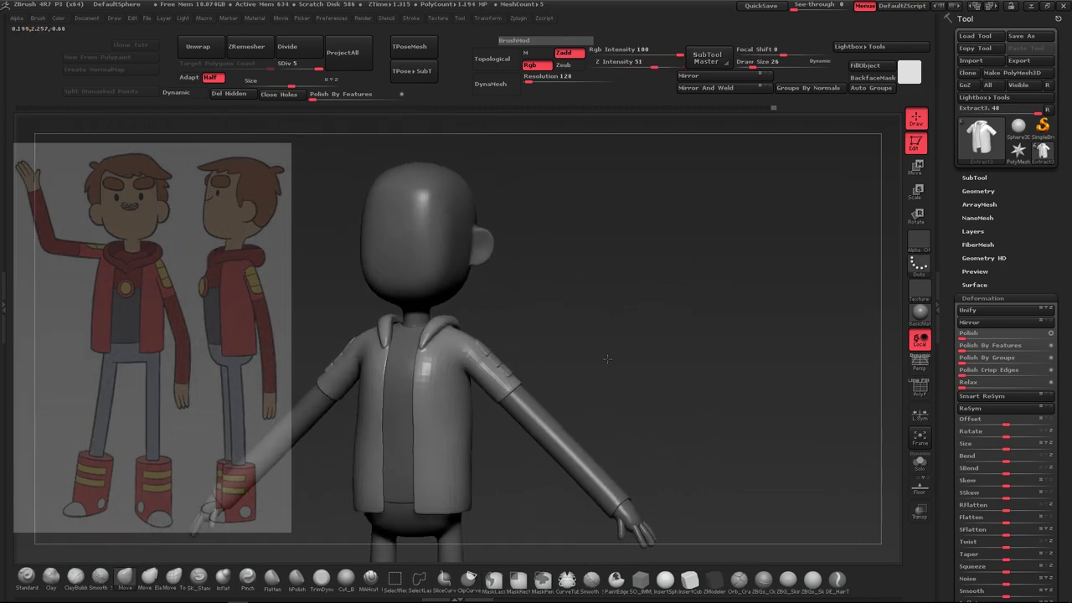
pyautogui.scroll(3, 586, 410)
pyautogui.scroll(3, 581, 352)
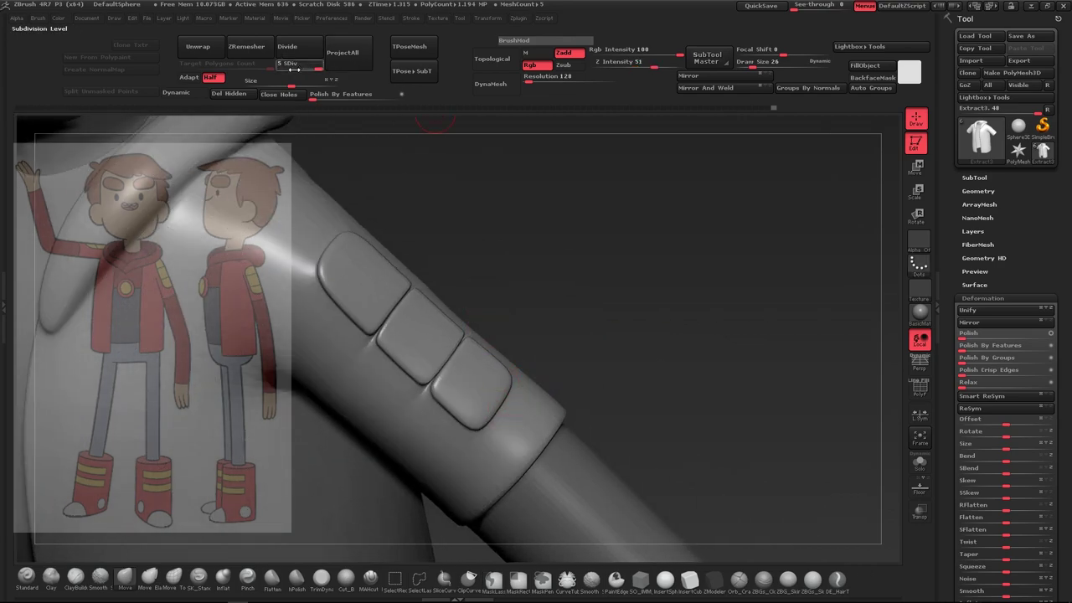
pyautogui.moveTo(293, 70); pyautogui.dragTo(283, 69)
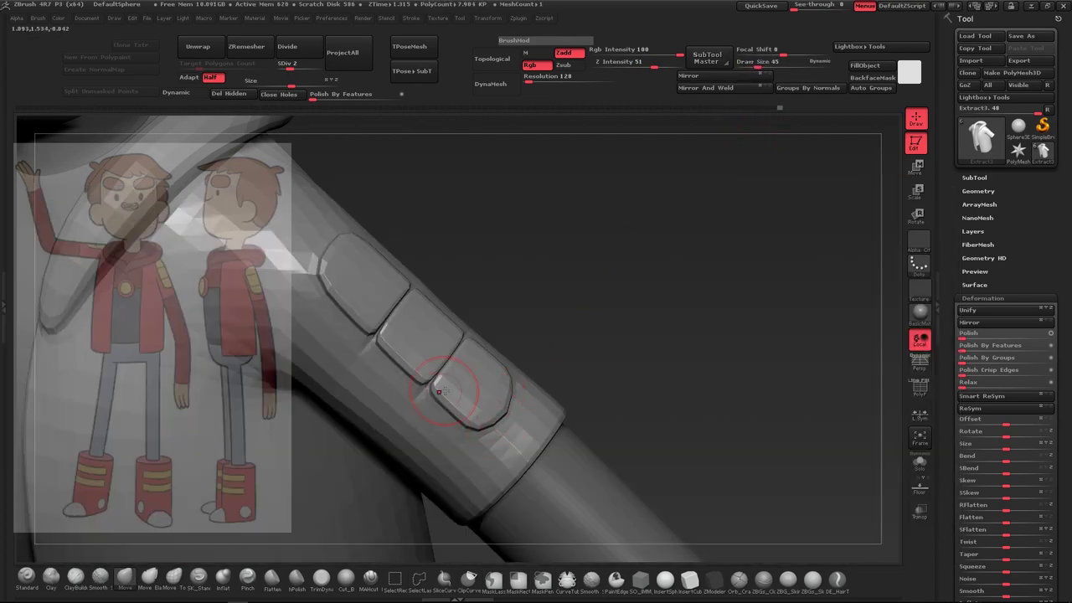
pyautogui.moveTo(531, 350)
pyautogui.mouseDown()
pyautogui.moveTo(383, 354)
pyautogui.moveTo(586, 310)
pyautogui.moveTo(628, 263)
pyautogui.moveTo(635, 300)
pyautogui.moveTo(490, 411)
pyautogui.moveTo(650, 271)
pyautogui.mouseUp()
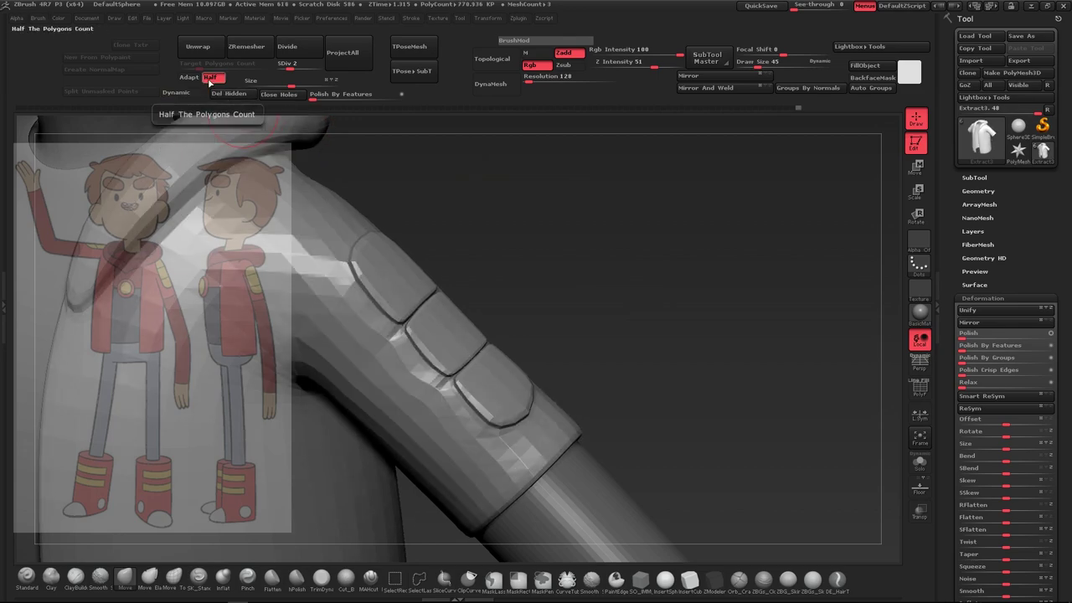
pyautogui.moveTo(290, 68); pyautogui.dragTo(327, 67)
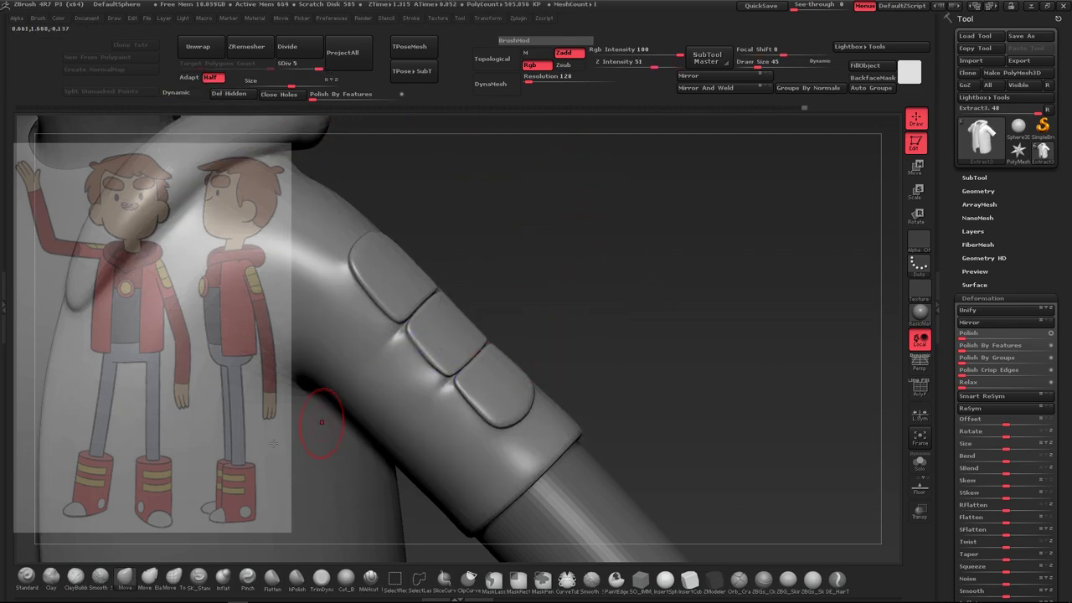
# Soften the padded arm panels with the ClayBuildup and Flatten brushes
pyautogui.press('b')
pyautogui.press('c')
pyautogui.press('b')
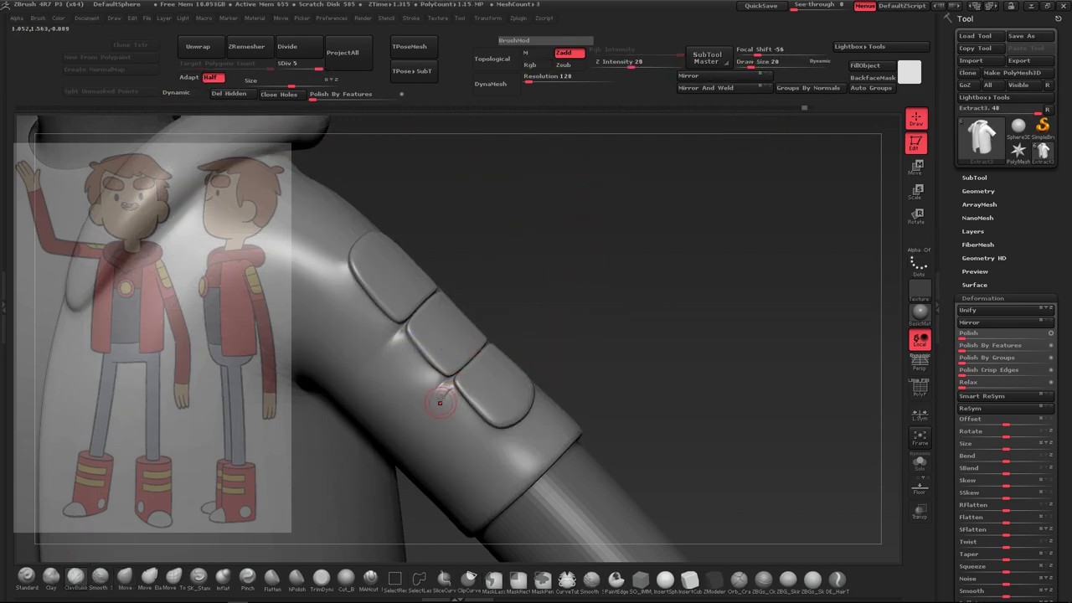
pyautogui.press('shift')
pyautogui.press('shift')
pyautogui.moveTo(444, 389)
pyautogui.keyDown('alt'); pyautogui.mouseDown(button='right')
pyautogui.moveTo(386, 421)
pyautogui.moveTo(690, 383)
pyautogui.mouseUp(button='right'); pyautogui.keyUp('alt')
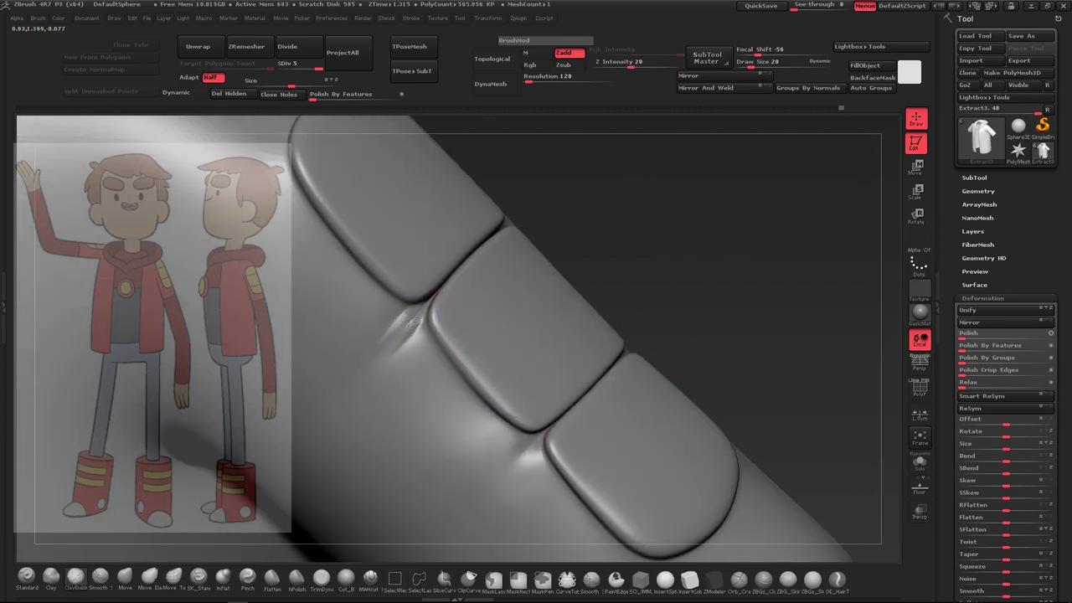
pyautogui.click(272, 577)
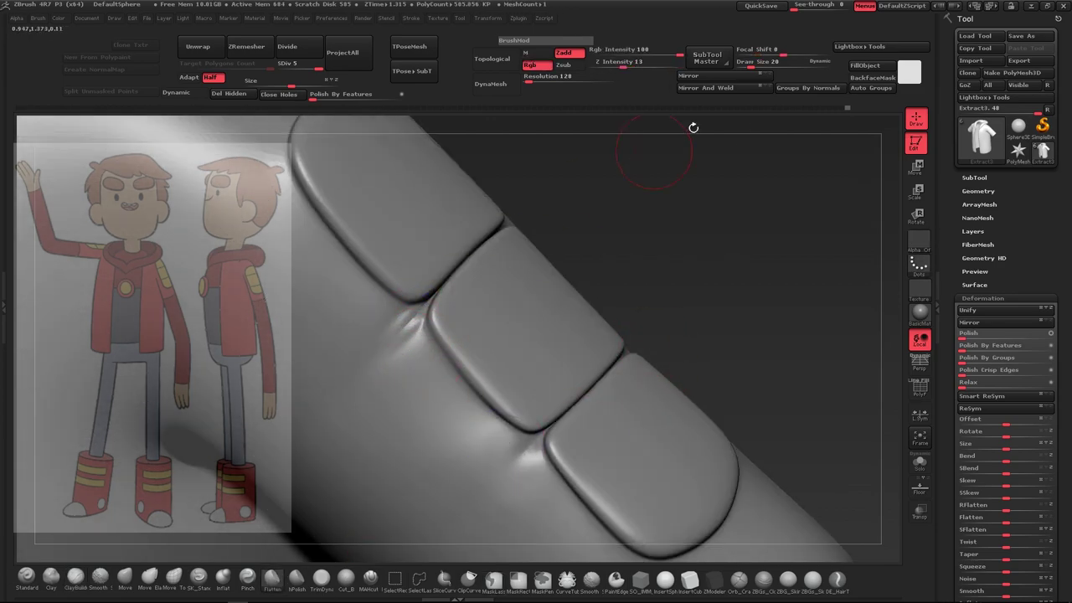
pyautogui.keyDown('alt'); pyautogui.moveTo(406, 335); pyautogui.dragTo(583, 317, button='right'); pyautogui.keyUp('alt')
pyautogui.moveTo(584, 318)
pyautogui.keyDown('alt'); pyautogui.mouseDown()
pyautogui.moveTo(566, 330)
pyautogui.moveTo(603, 287)
pyautogui.mouseUp(); pyautogui.keyUp('alt')
pyautogui.moveTo(436, 295)
pyautogui.mouseDown()
pyautogui.moveTo(627, 349)
pyautogui.moveTo(723, 335)
pyautogui.moveTo(696, 306)
pyautogui.moveTo(528, 291)
pyautogui.mouseUp()
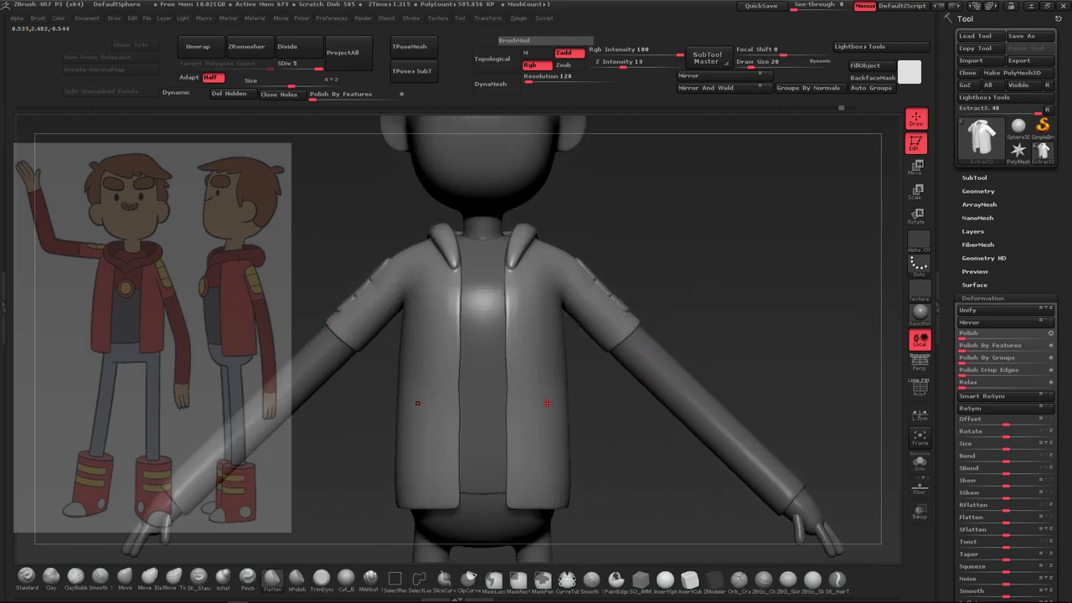
pyautogui.moveTo(762, 297); pyautogui.dragTo(737, 251)
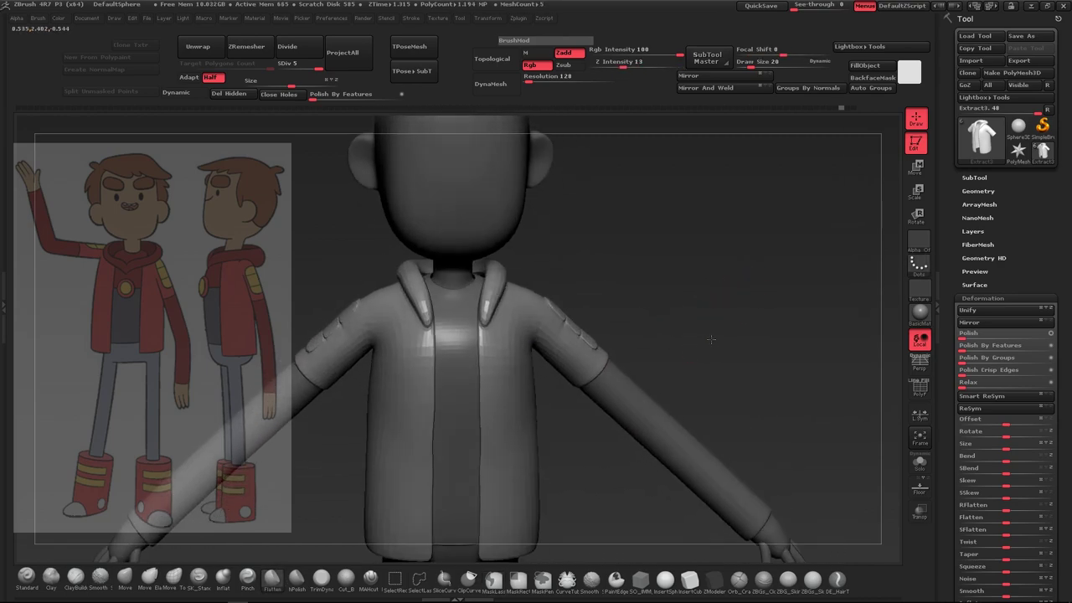
# Enlarge the Move brush to Draw Size 270 and pull both collar lapels outward
pyautogui.click(125, 576)
pyautogui.moveTo(758, 61)
pyautogui.mouseDown()
pyautogui.moveTo(803, 61)
pyautogui.moveTo(783, 61)
pyautogui.mouseUp()
pyautogui.moveTo(491, 306); pyautogui.dragTo(515, 299)
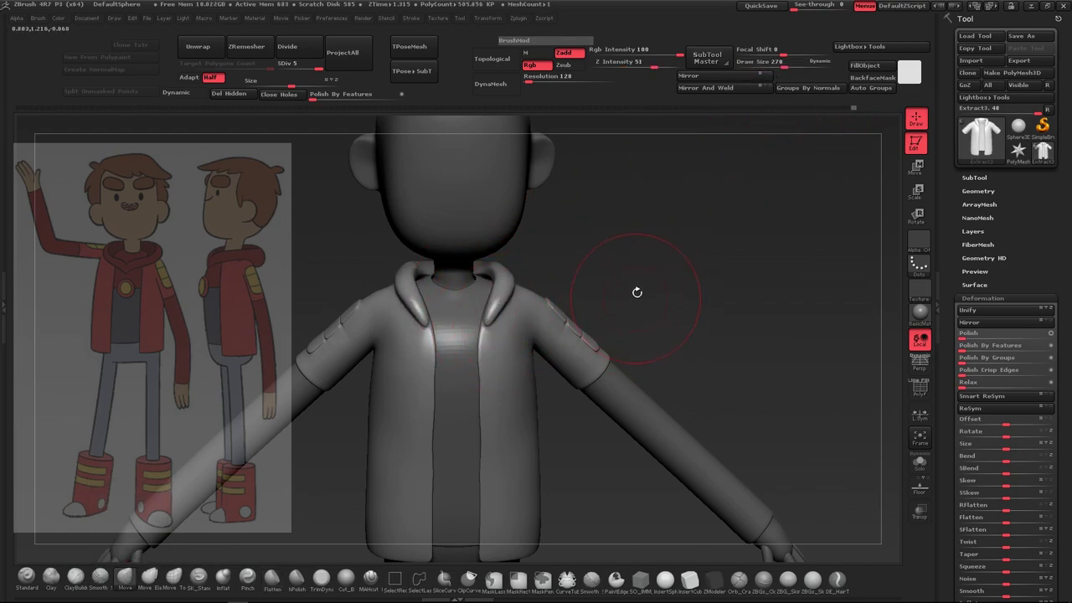
pyautogui.keyDown('alt'); pyautogui.moveTo(636, 291); pyautogui.dragTo(456, 330); pyautogui.keyUp('alt')
pyautogui.keyDown('alt'); pyautogui.click(456, 335); pyautogui.keyUp('alt')
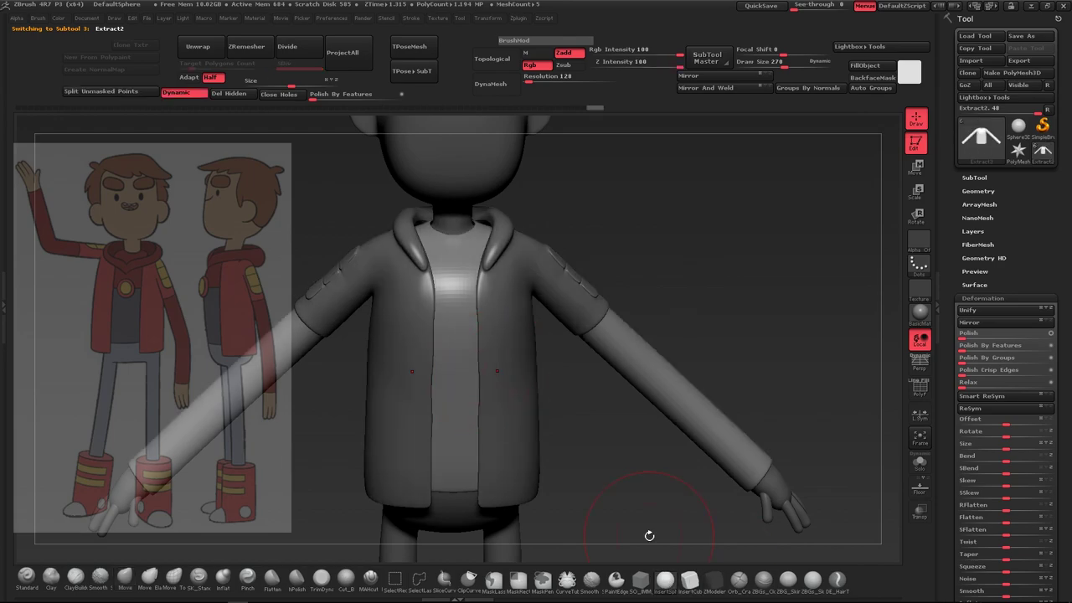
# Make the model see-through and Transpose-scale the sphere into a thin flat disc
pyautogui.keyDown('shift'); pyautogui.moveTo(795, 251); pyautogui.dragTo(677, 248); pyautogui.keyUp('shift')
pyautogui.click(915, 167)
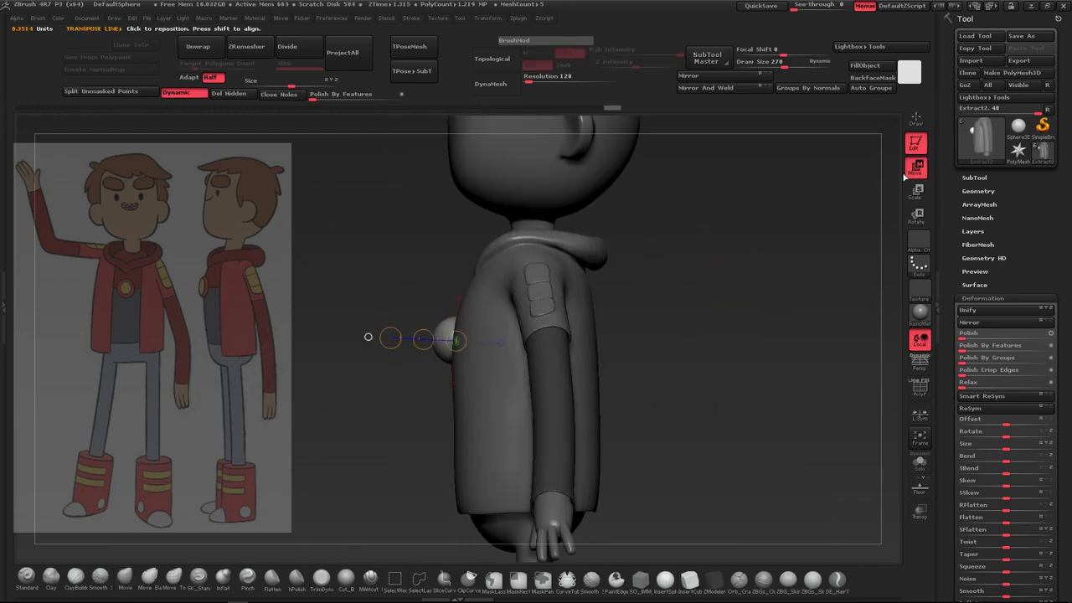
pyautogui.keyDown('alt'); pyautogui.moveTo(357, 201); pyautogui.dragTo(358, 159); pyautogui.keyUp('alt')
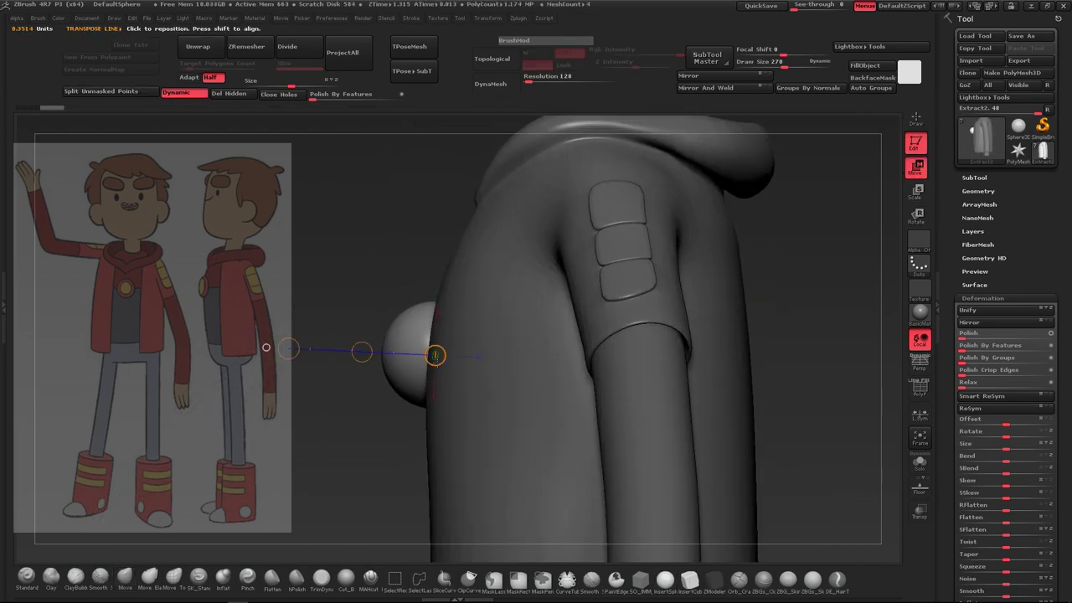
pyautogui.click(919, 508)
pyautogui.moveTo(435, 355); pyautogui.dragTo(424, 354)
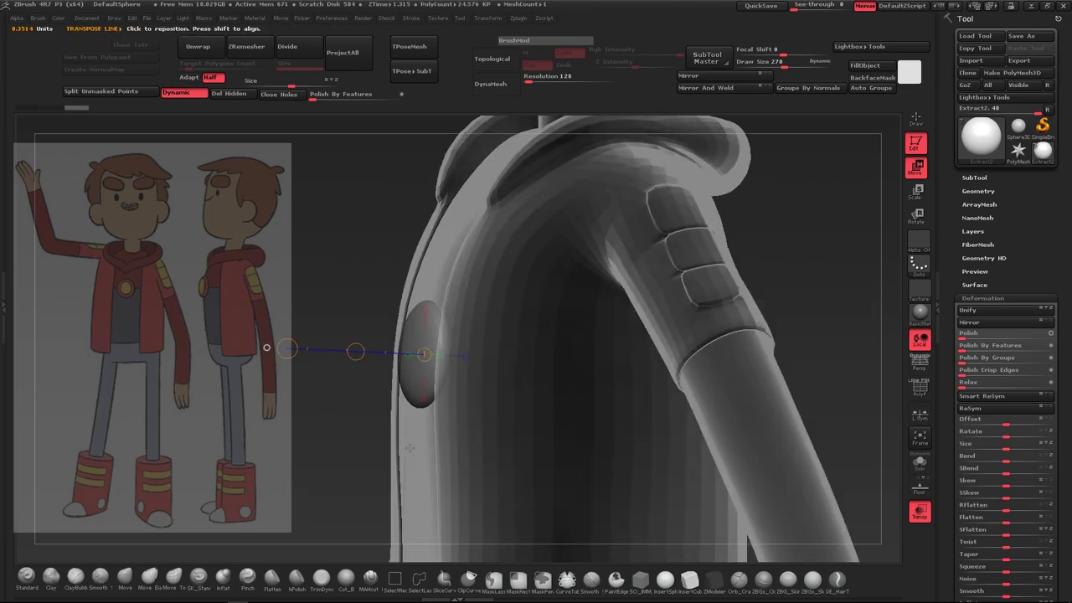
pyautogui.moveTo(409, 447); pyautogui.dragTo(360, 446)
pyautogui.moveTo(356, 350)
pyautogui.mouseDown()
pyautogui.moveTo(519, 338)
pyautogui.moveTo(471, 355)
pyautogui.moveTo(586, 313)
pyautogui.mouseUp()
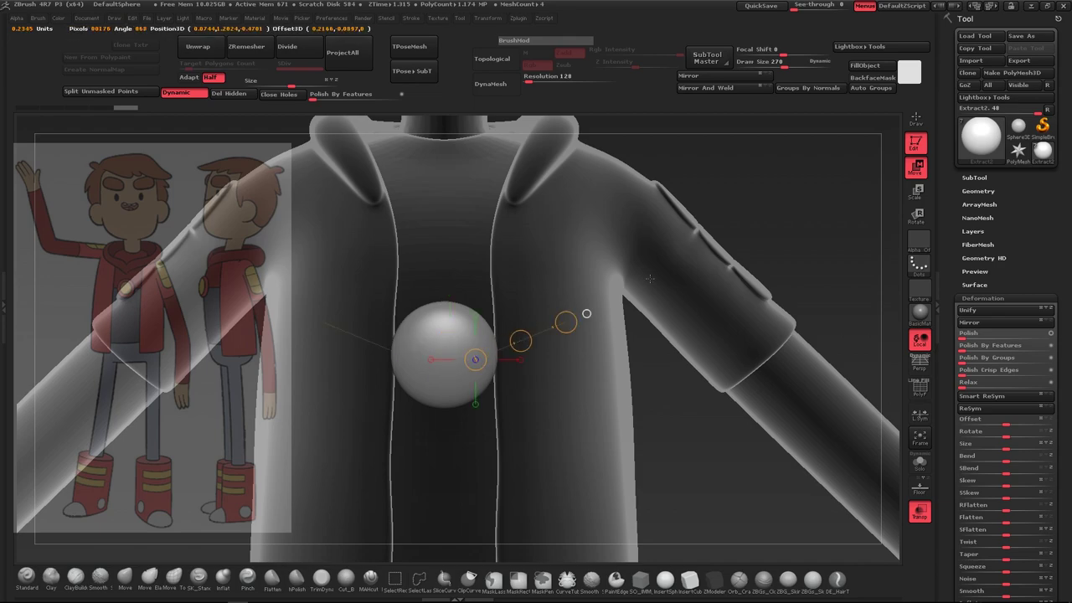
pyautogui.click(917, 194)
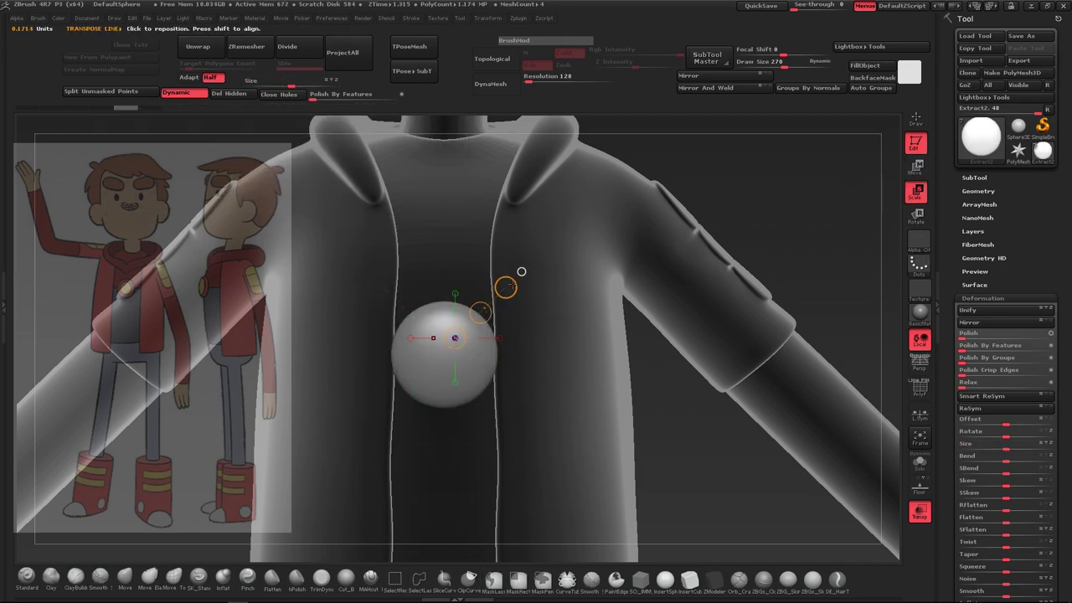
pyautogui.moveTo(506, 287); pyautogui.dragTo(481, 312)
pyautogui.moveTo(888, 469); pyautogui.dragTo(572, 466)
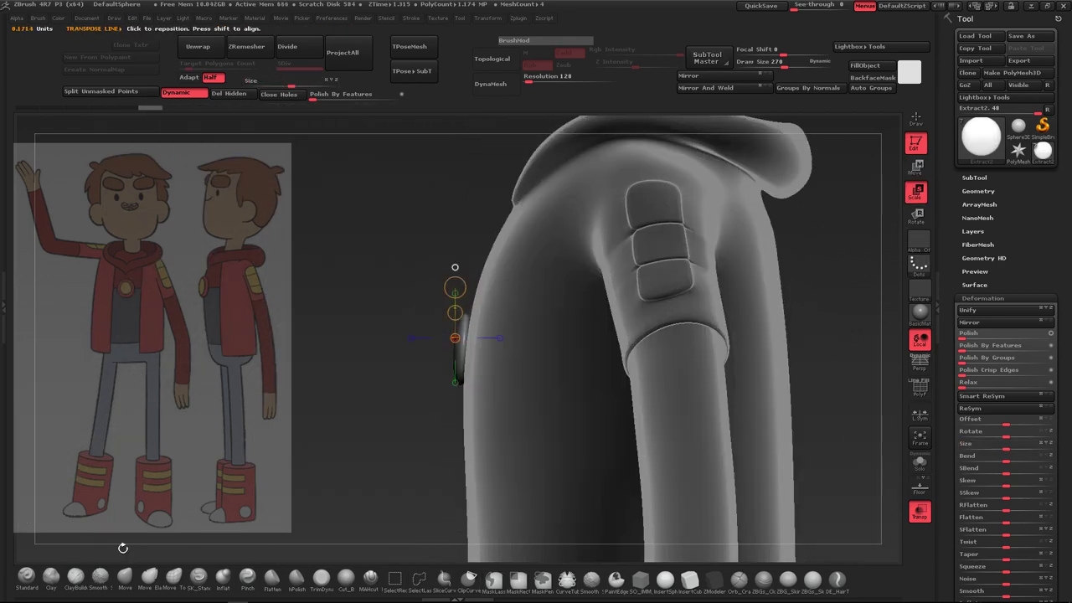
# Seat the flattened disc at the centre of the jacket's chest as a round button
pyautogui.moveTo(393, 403)
pyautogui.mouseDown()
pyautogui.moveTo(687, 308)
pyautogui.moveTo(213, 478)
pyautogui.mouseUp()
pyautogui.press('q')
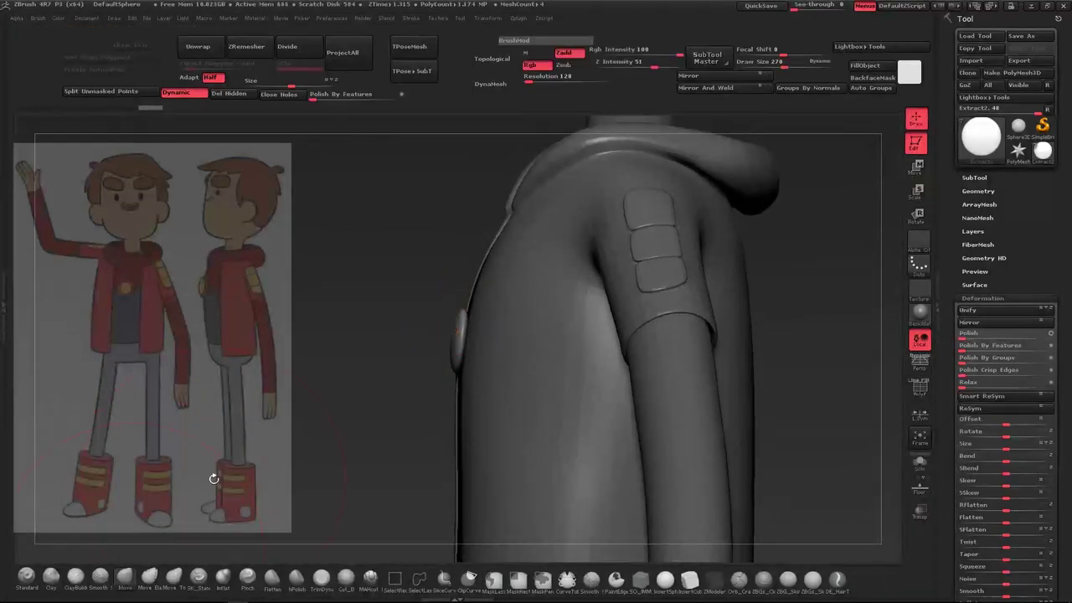
pyautogui.moveTo(464, 313)
pyautogui.mouseDown()
pyautogui.moveTo(591, 437)
pyautogui.moveTo(524, 266)
pyautogui.moveTo(431, 318)
pyautogui.moveTo(612, 339)
pyautogui.mouseUp()
pyautogui.press('w')
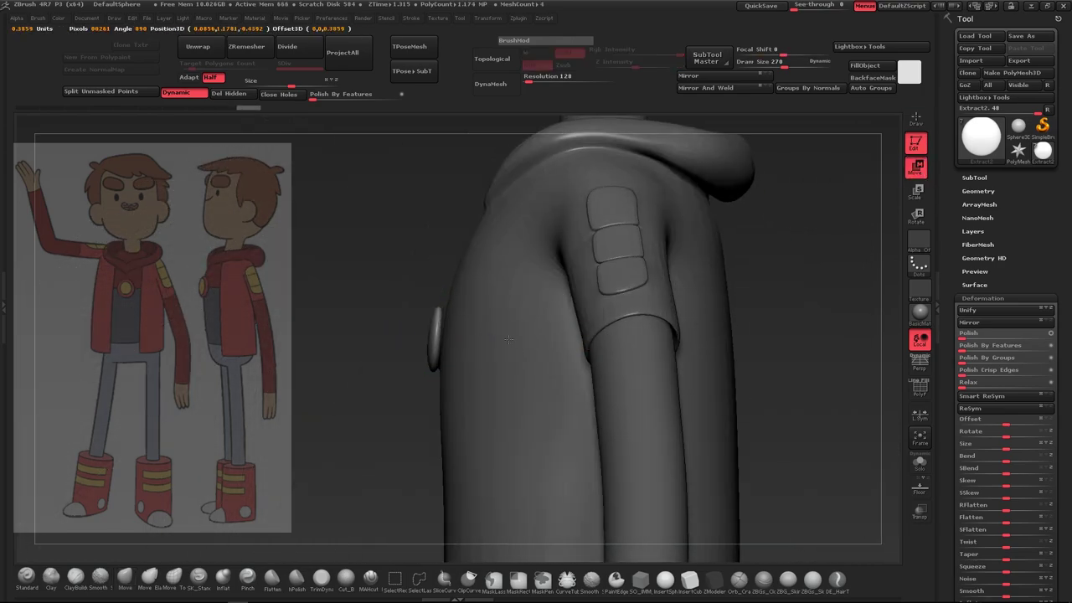
pyautogui.moveTo(711, 277); pyautogui.dragTo(895, 242)
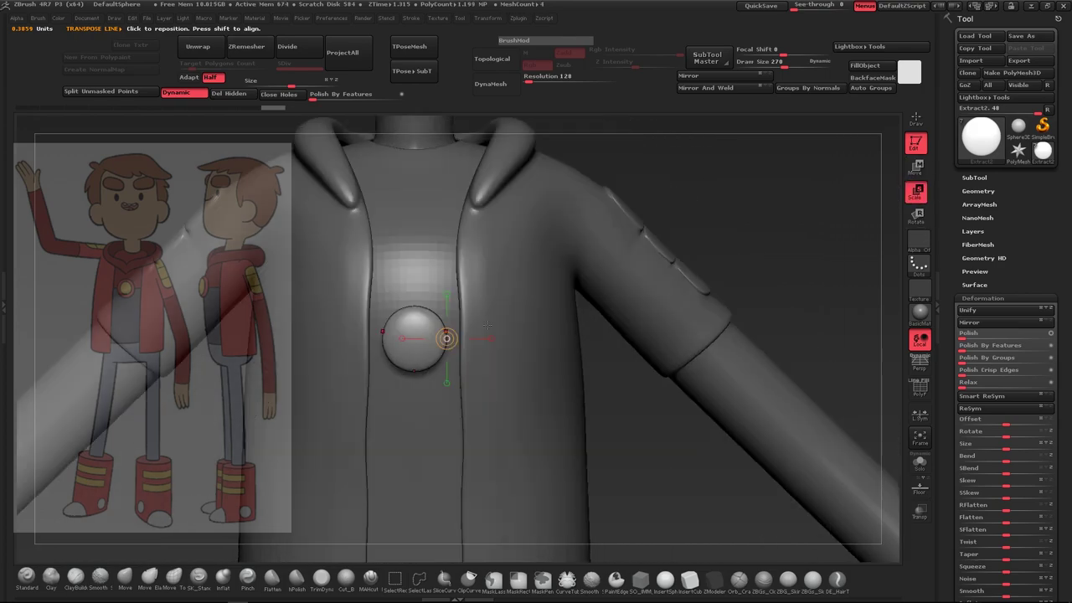
pyautogui.moveTo(511, 288); pyautogui.dragTo(491, 293)
pyautogui.press('w')
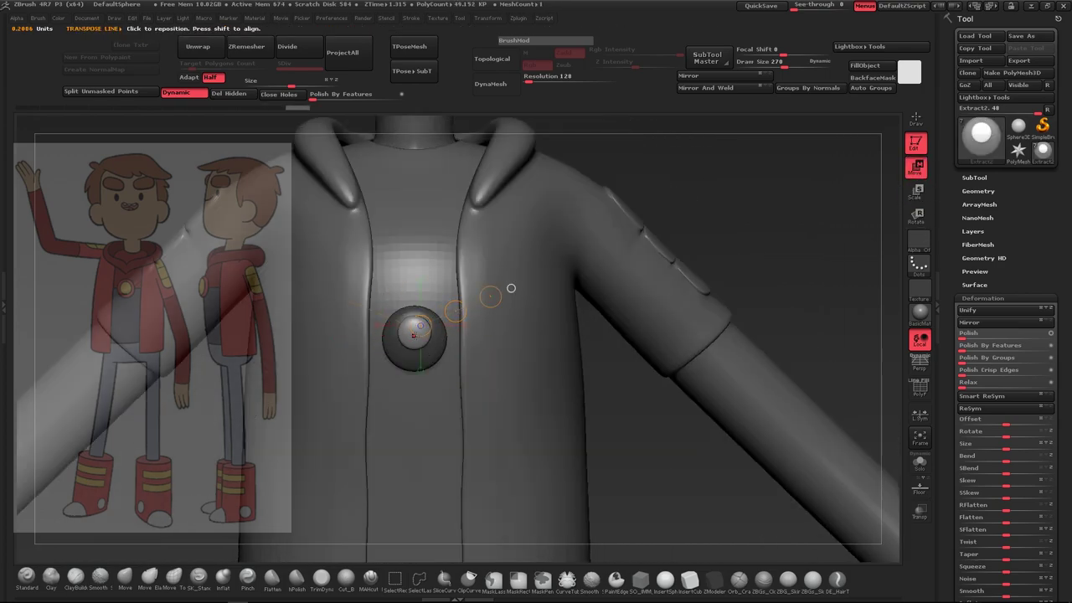
pyautogui.press('e')
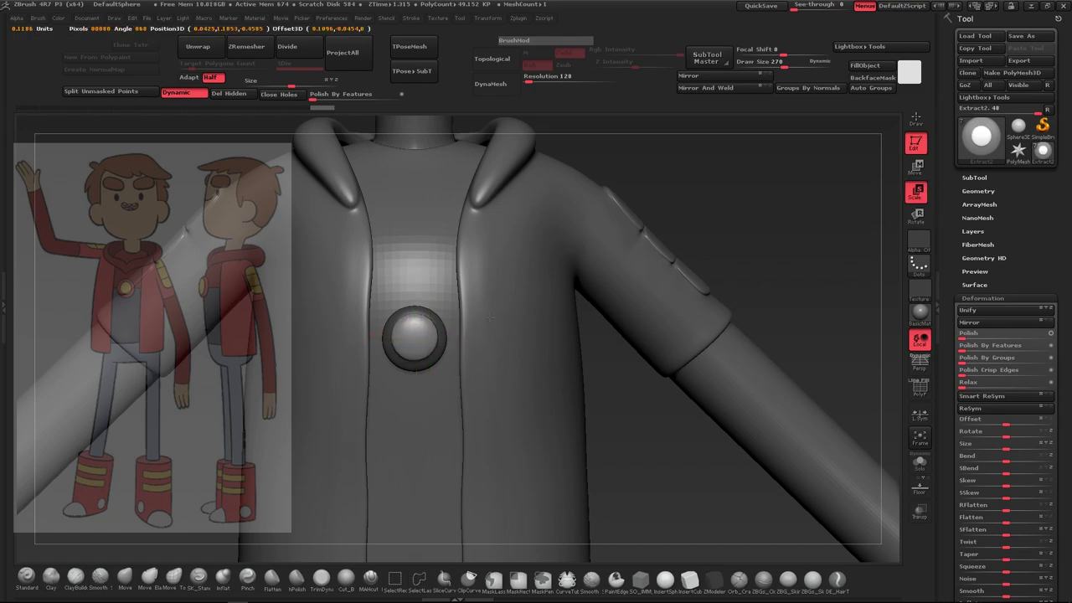
pyautogui.click(916, 167)
pyautogui.click(415, 307)
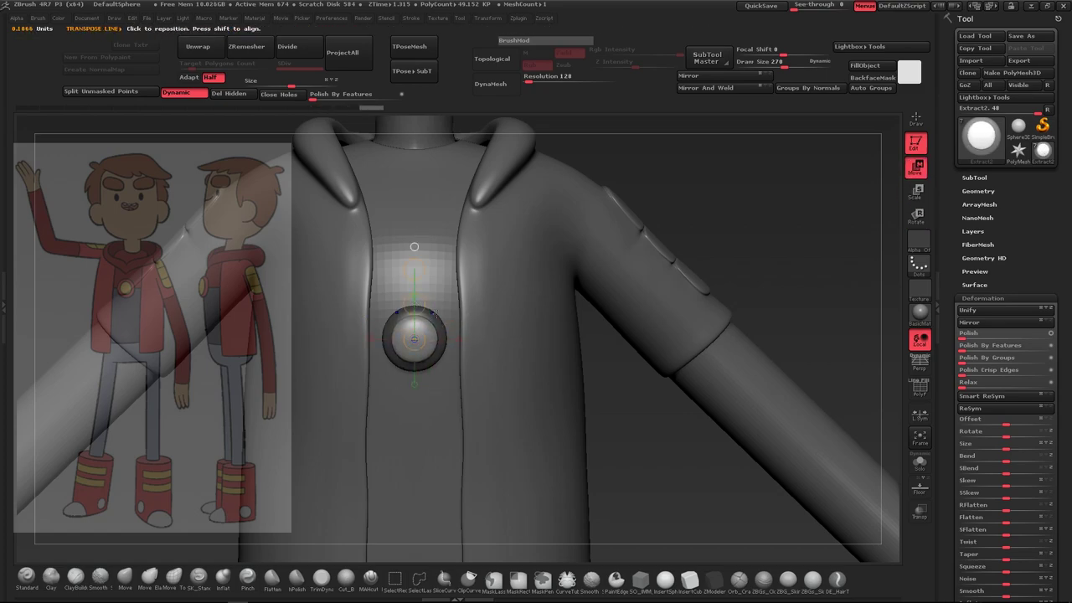
pyautogui.moveTo(413, 246); pyautogui.dragTo(589, 444)
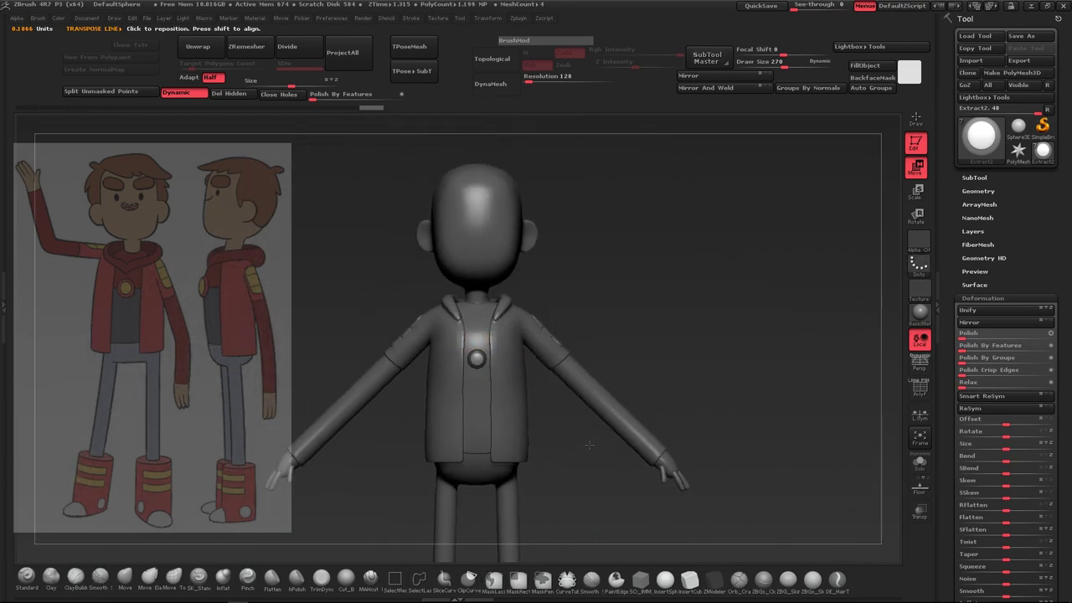
pyautogui.moveTo(591, 342); pyautogui.dragTo(588, 341)
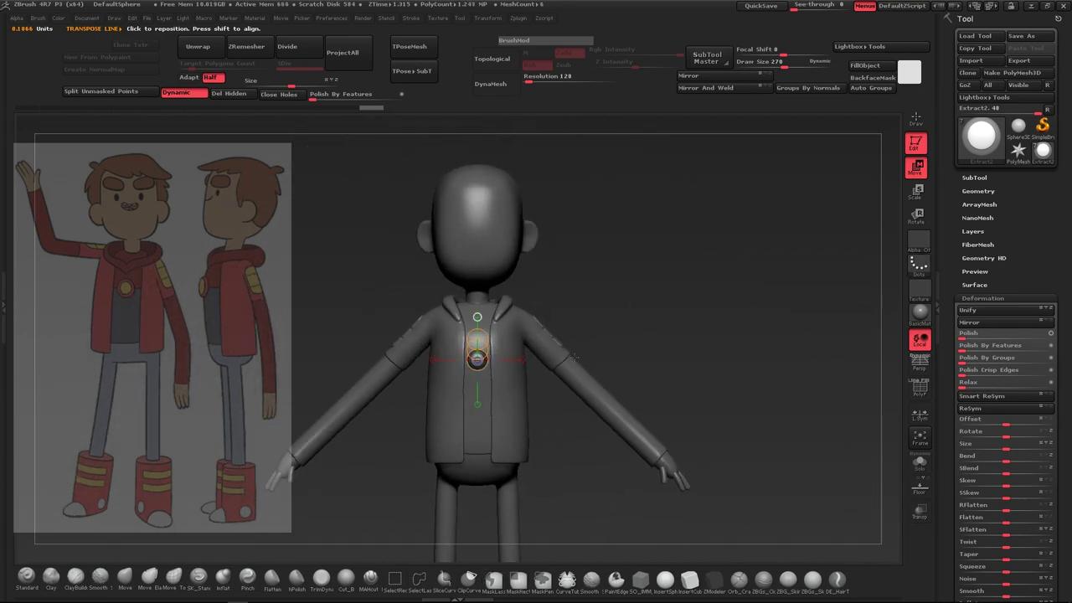
# Select the shirt, solo it, and smooth out the dents on its chest
pyautogui.keyDown('alt'); pyautogui.click(494, 441); pyautogui.keyUp('alt')
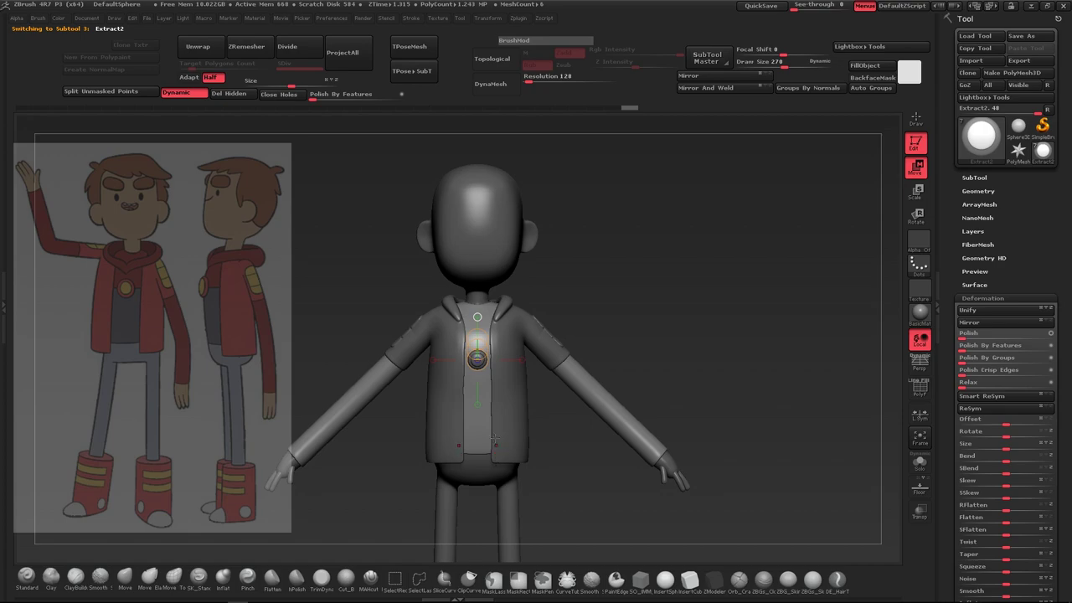
pyautogui.click(191, 97)
pyautogui.press('f')
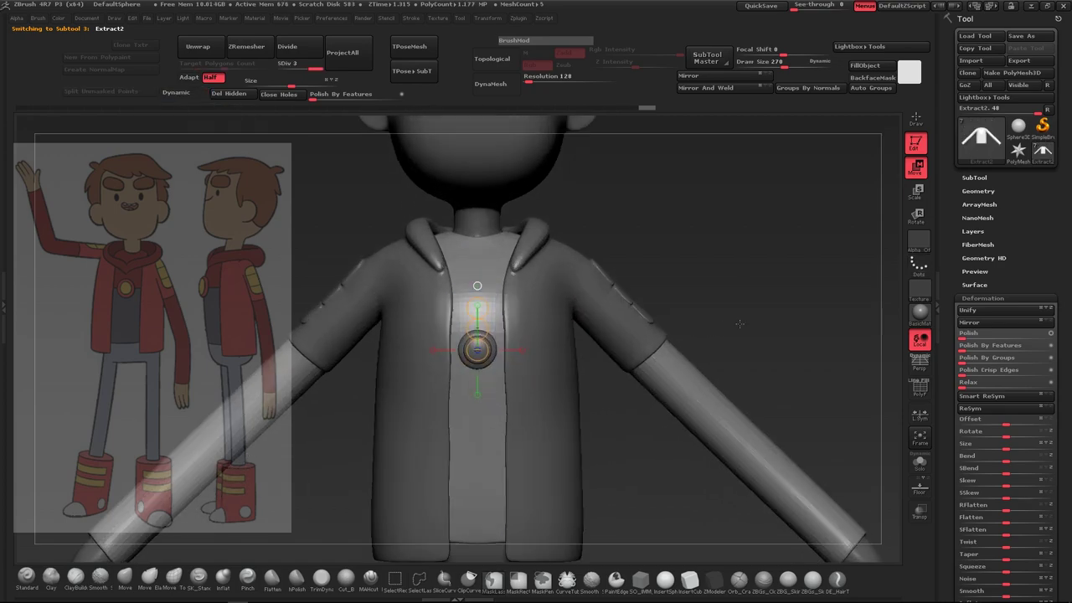
pyautogui.click(919, 461)
pyautogui.click(920, 461)
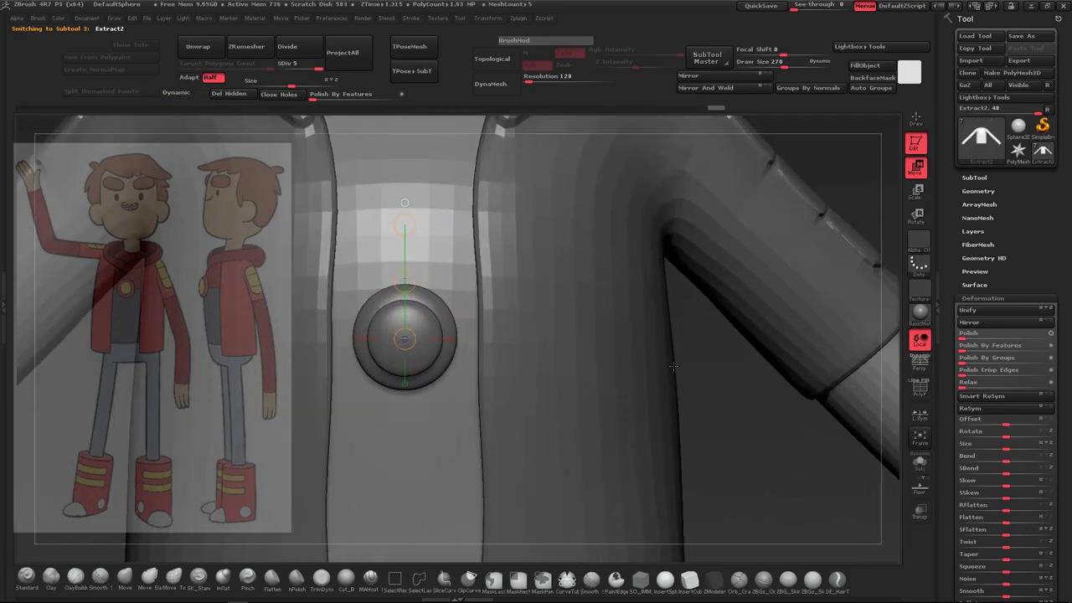
pyautogui.press('q')
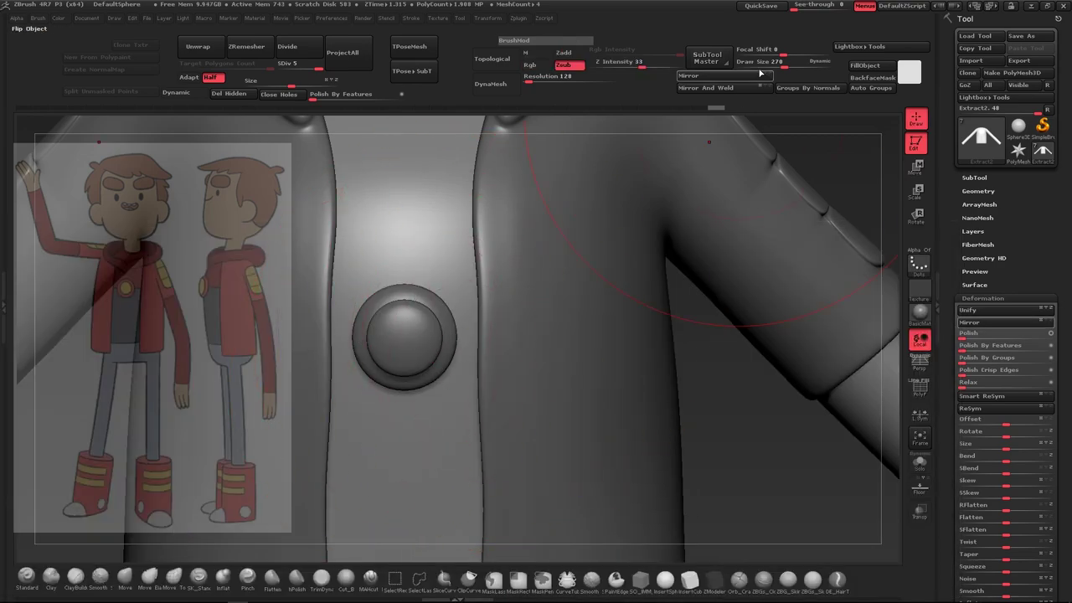
pyautogui.hotkey('alt', 's')
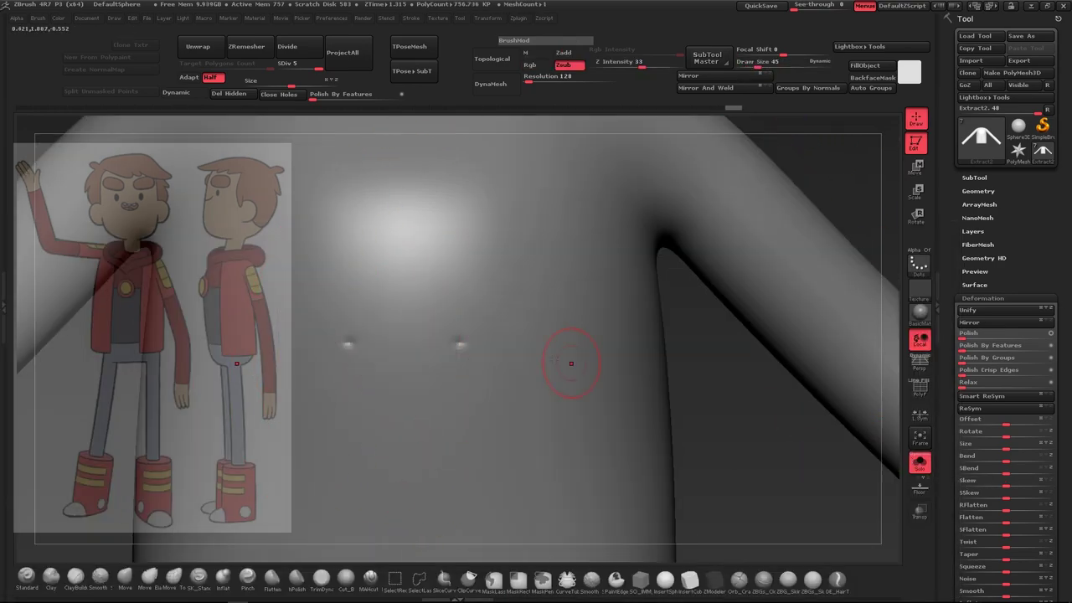
pyautogui.press('f')
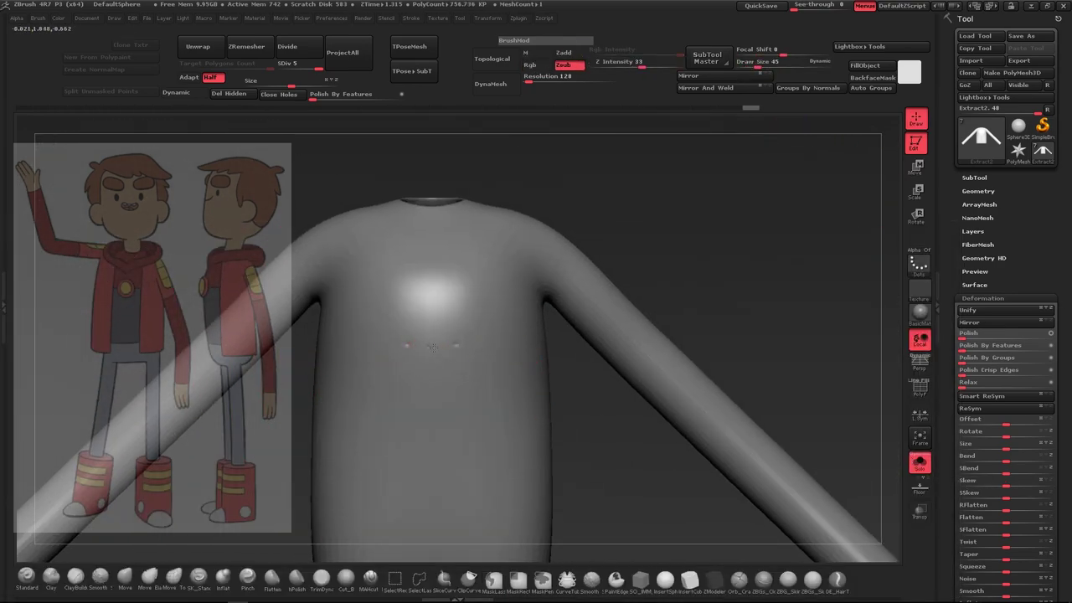
pyautogui.keyDown('shift'); pyautogui.moveTo(561, 345); pyautogui.dragTo(368, 347); pyautogui.keyUp('shift')
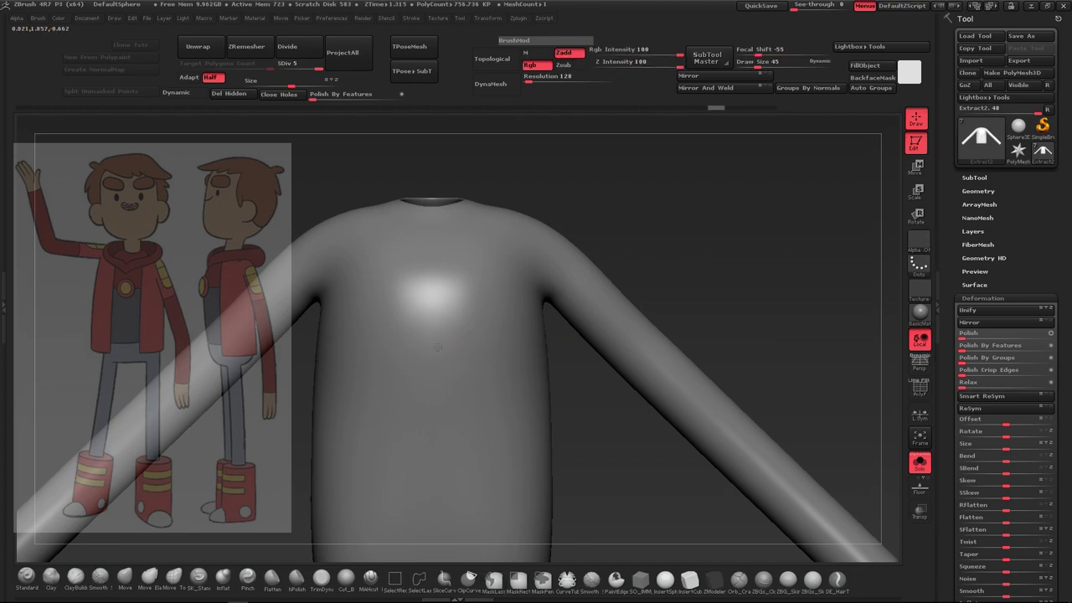
# Cut the shirt's long sleeves off at the shoulders with a ClipCurve stroke
pyautogui.click(920, 462)
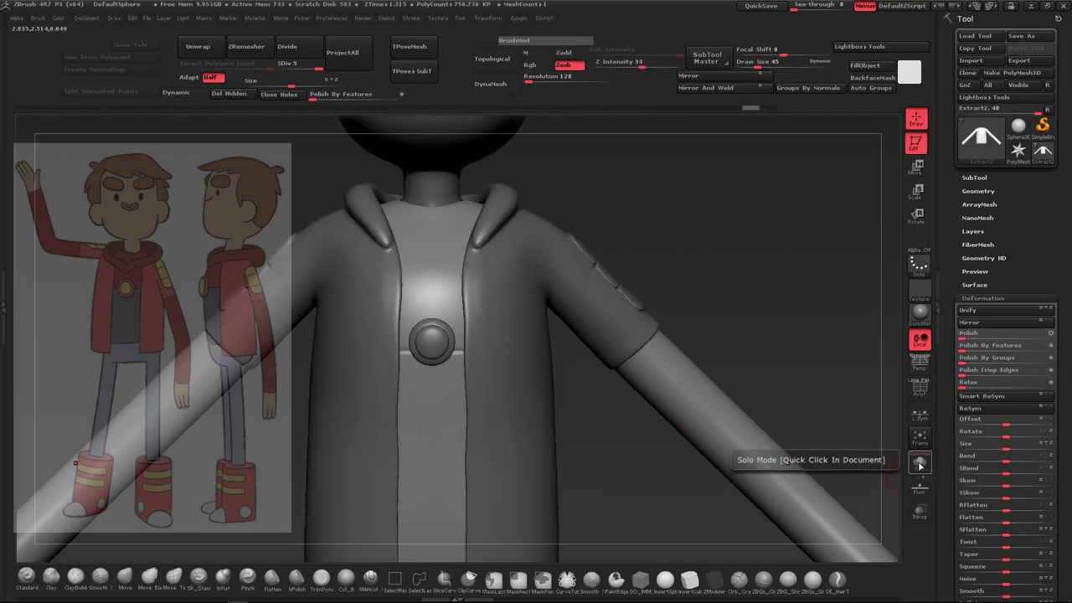
pyautogui.click(919, 462)
pyautogui.click(919, 462)
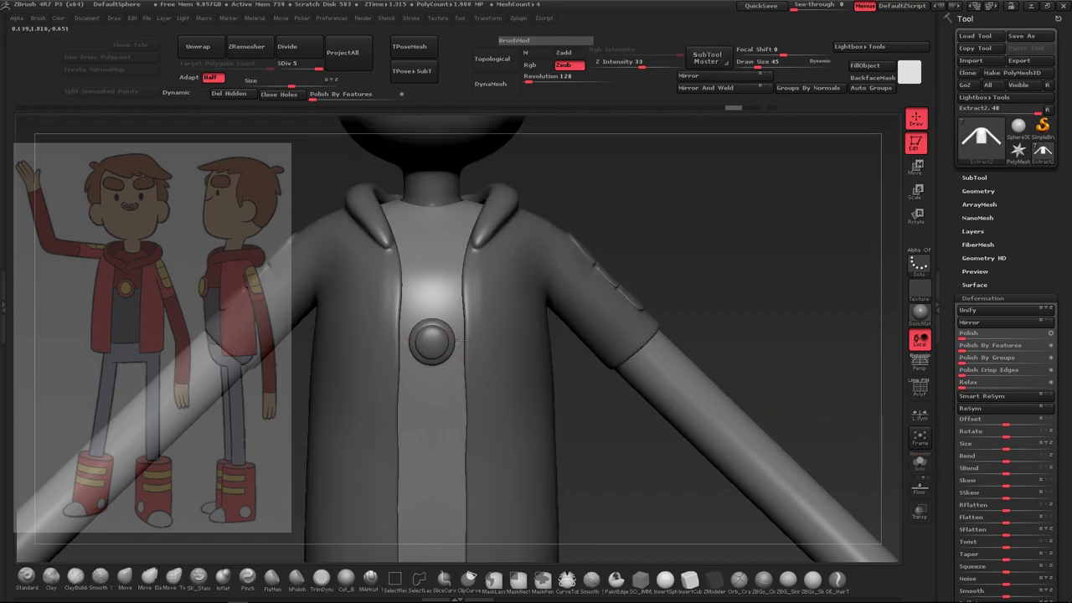
pyautogui.click(919, 462)
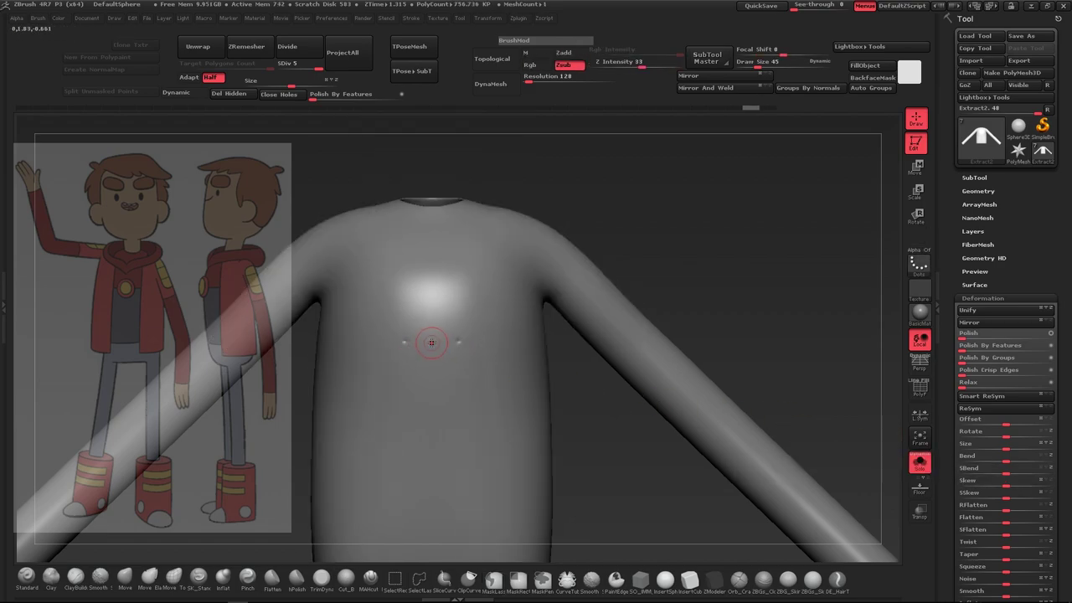
pyautogui.press('b')
pyautogui.press('d')
pyautogui.press('s')
pyautogui.moveTo(555, 347); pyautogui.dragTo(610, 407)
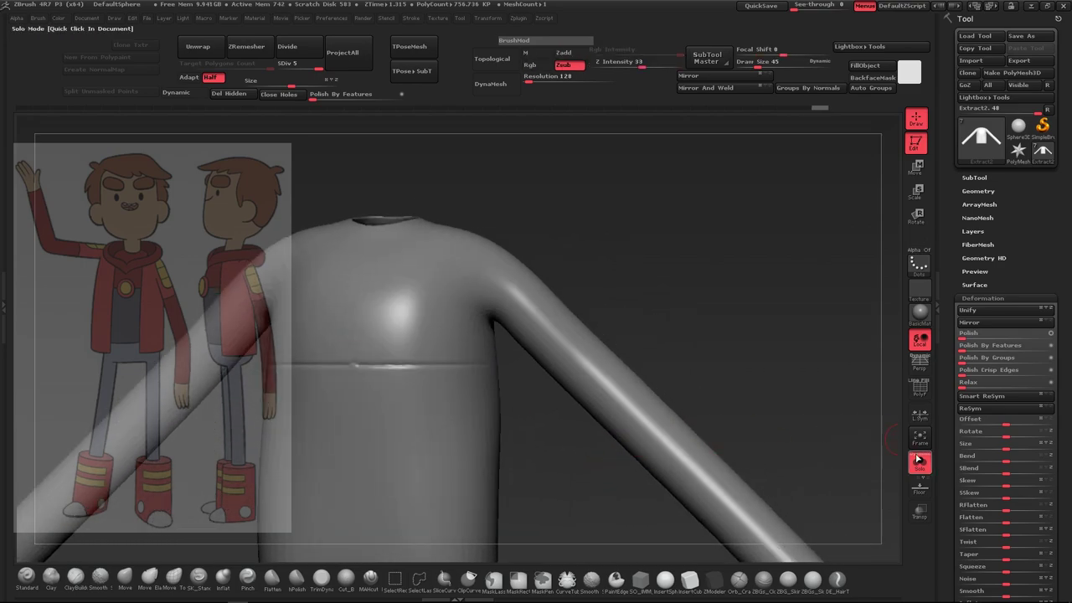
pyautogui.moveTo(730, 428)
pyautogui.keyDown('alt'); pyautogui.mouseDown()
pyautogui.moveTo(522, 282)
pyautogui.moveTo(620, 441)
pyautogui.moveTo(560, 325)
pyautogui.mouseUp(); pyautogui.keyUp('alt')
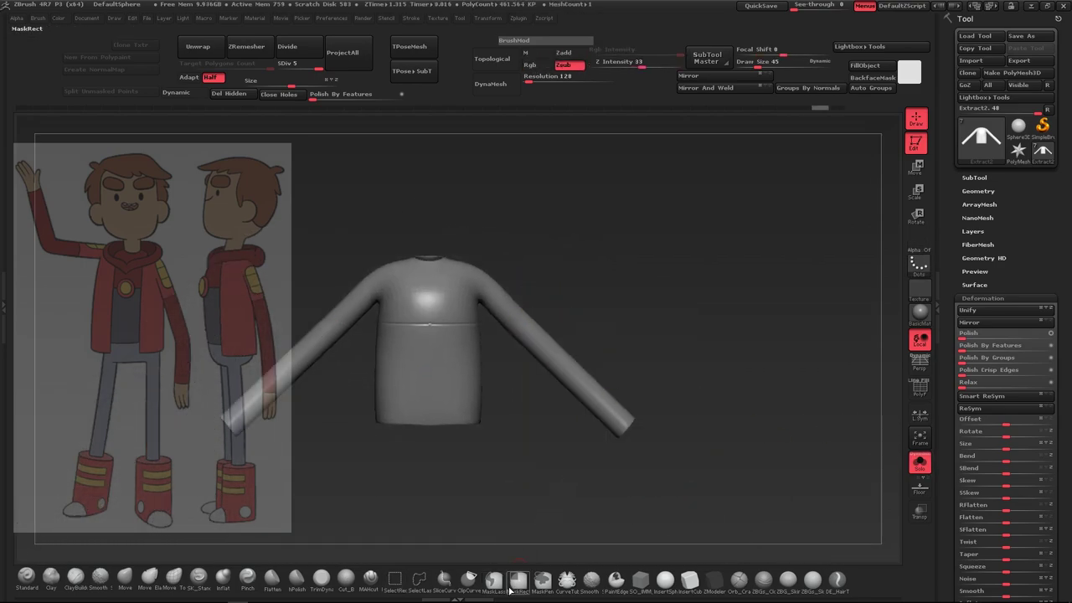
pyautogui.keyDown('ctrl'); pyautogui.keyDown('shift'); pyautogui.moveTo(482, 303); pyautogui.dragTo(513, 272); pyautogui.keyUp('shift'); pyautogui.keyUp('ctrl')
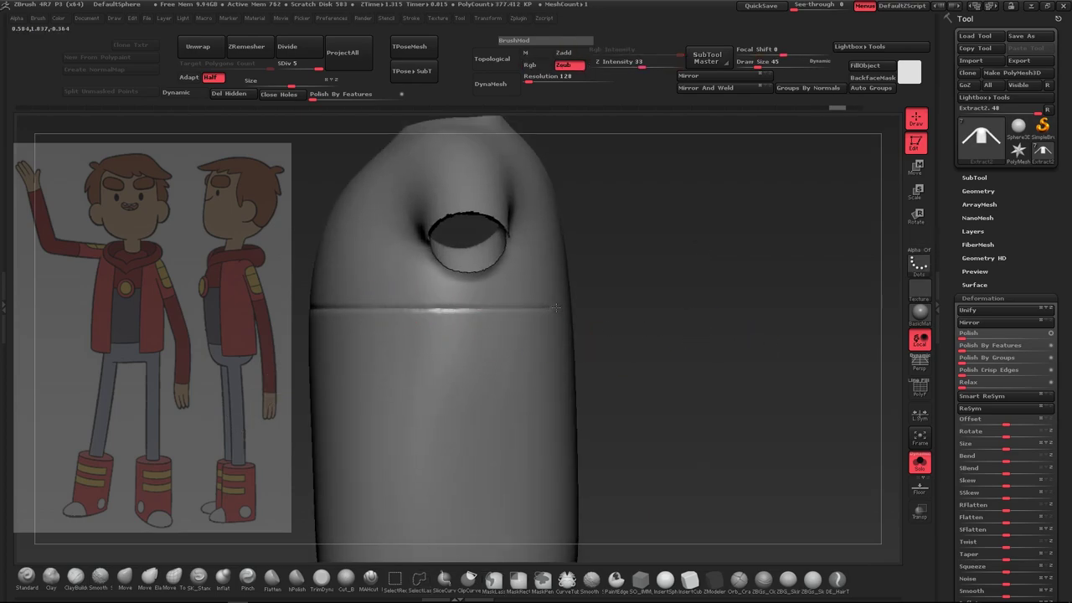
pyautogui.moveTo(555, 308); pyautogui.dragTo(803, 391)
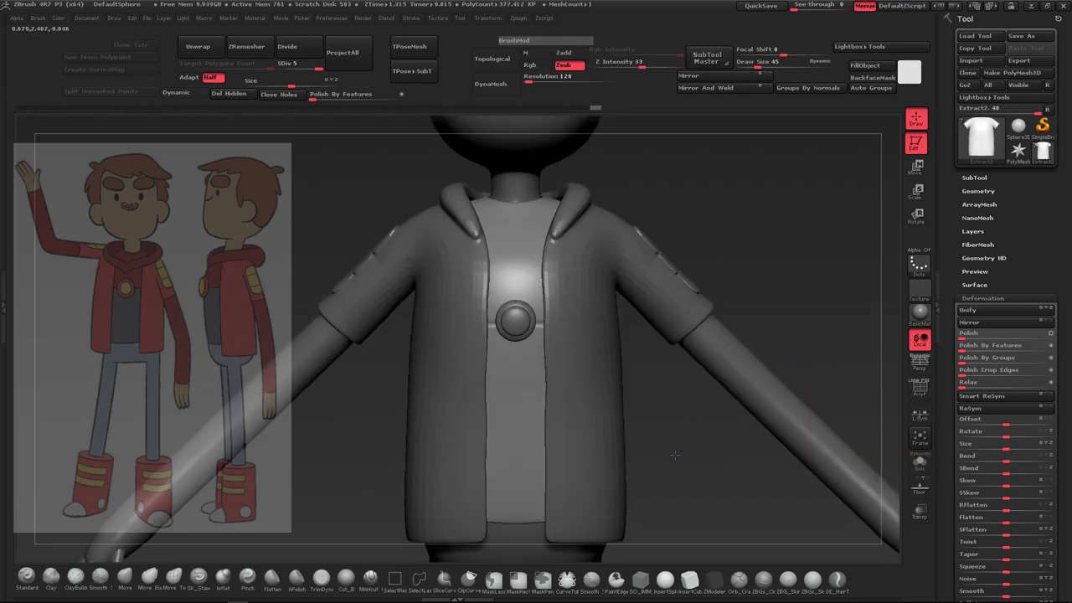
pyautogui.moveTo(591, 457); pyautogui.dragTo(612, 444)
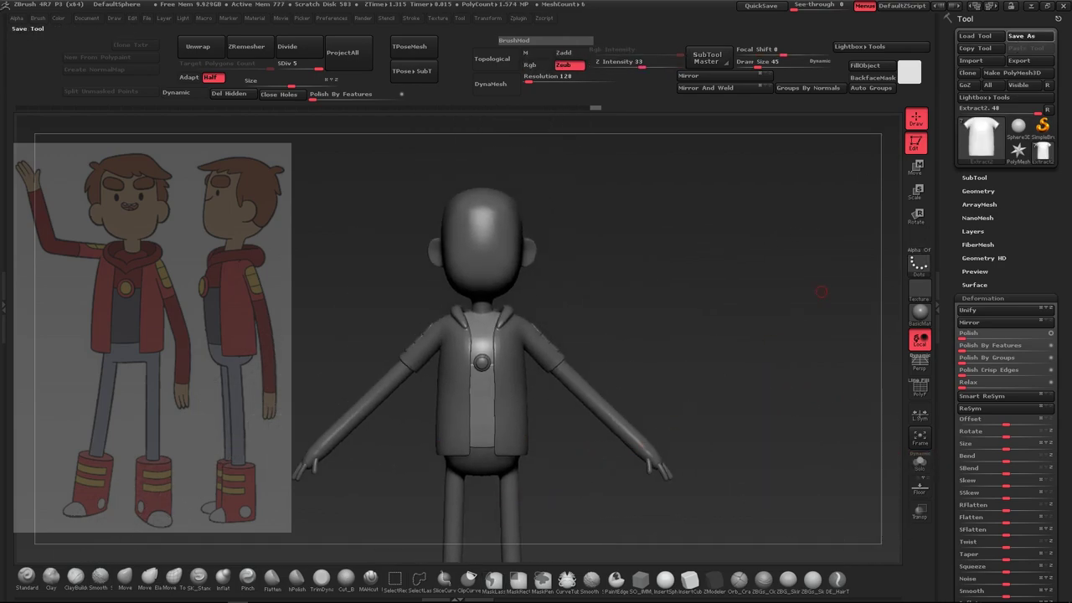
# Check the boots from several angles, then ZRemesh them at target 3 with Adapt off
pyautogui.moveTo(720, 317)
pyautogui.mouseDown()
pyautogui.moveTo(642, 311)
pyautogui.moveTo(551, 439)
pyautogui.moveTo(569, 429)
pyautogui.mouseUp()
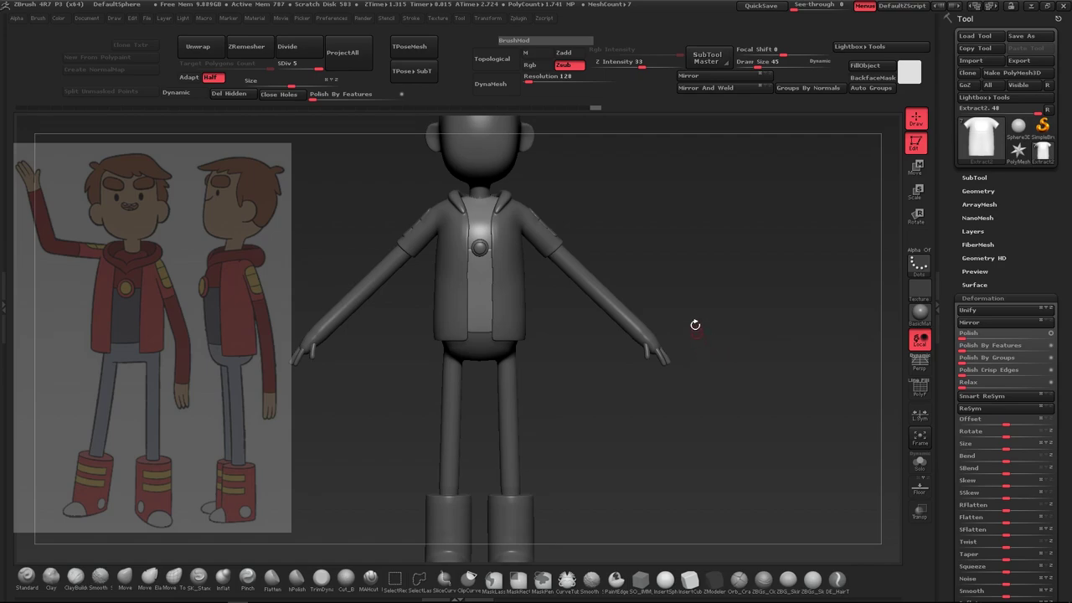
pyautogui.moveTo(693, 330)
pyautogui.mouseDown()
pyautogui.moveTo(742, 320)
pyautogui.moveTo(706, 298)
pyautogui.moveTo(620, 344)
pyautogui.mouseUp()
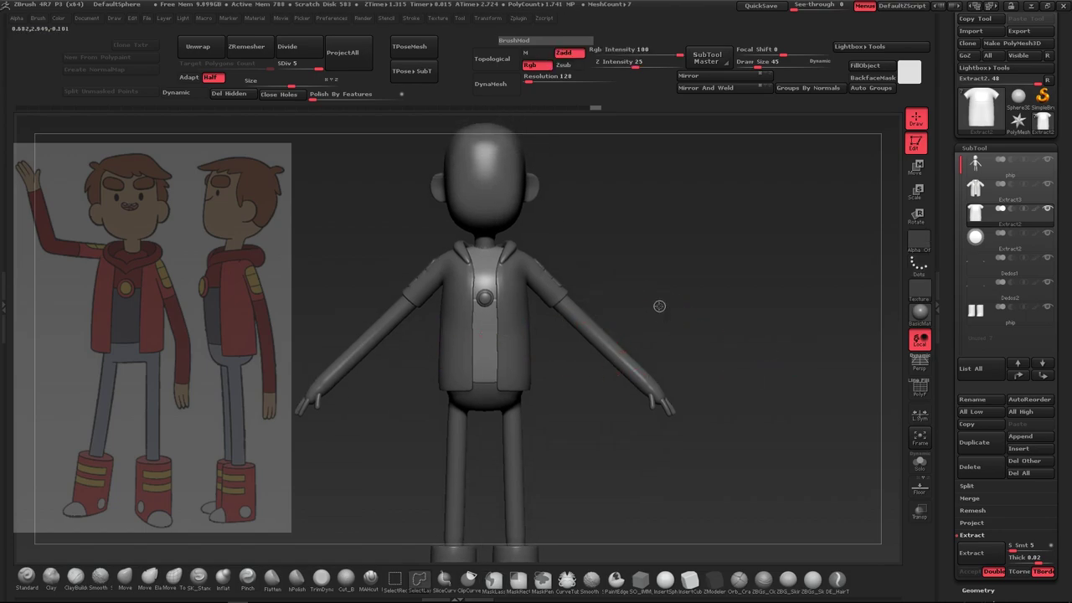
pyautogui.moveTo(658, 304)
pyautogui.mouseDown()
pyautogui.moveTo(673, 393)
pyautogui.moveTo(580, 441)
pyautogui.moveTo(550, 354)
pyautogui.moveTo(574, 276)
pyautogui.mouseUp()
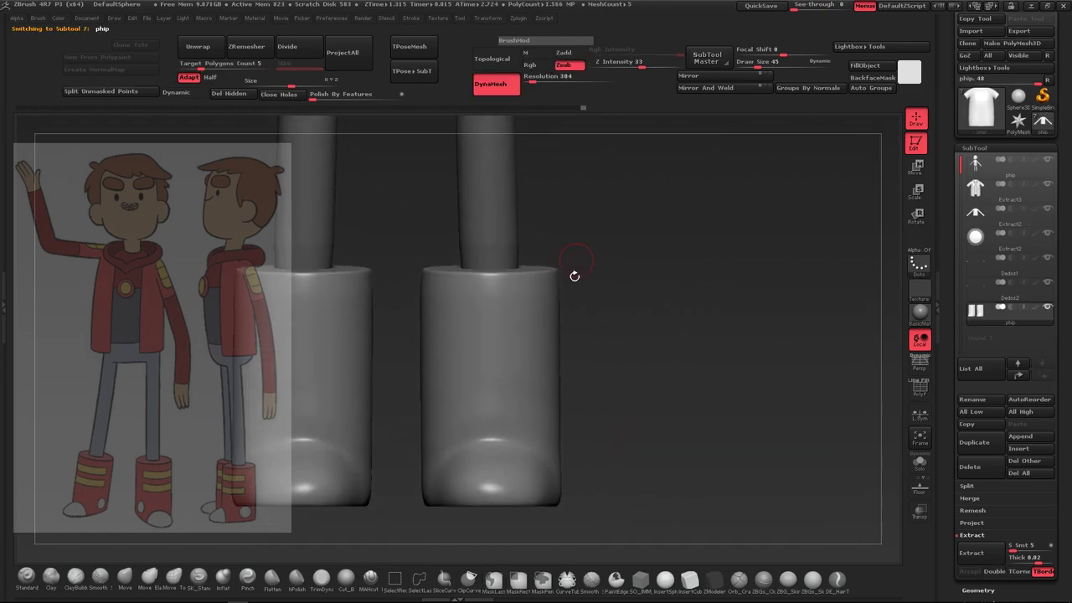
pyautogui.moveTo(588, 372); pyautogui.dragTo(599, 349)
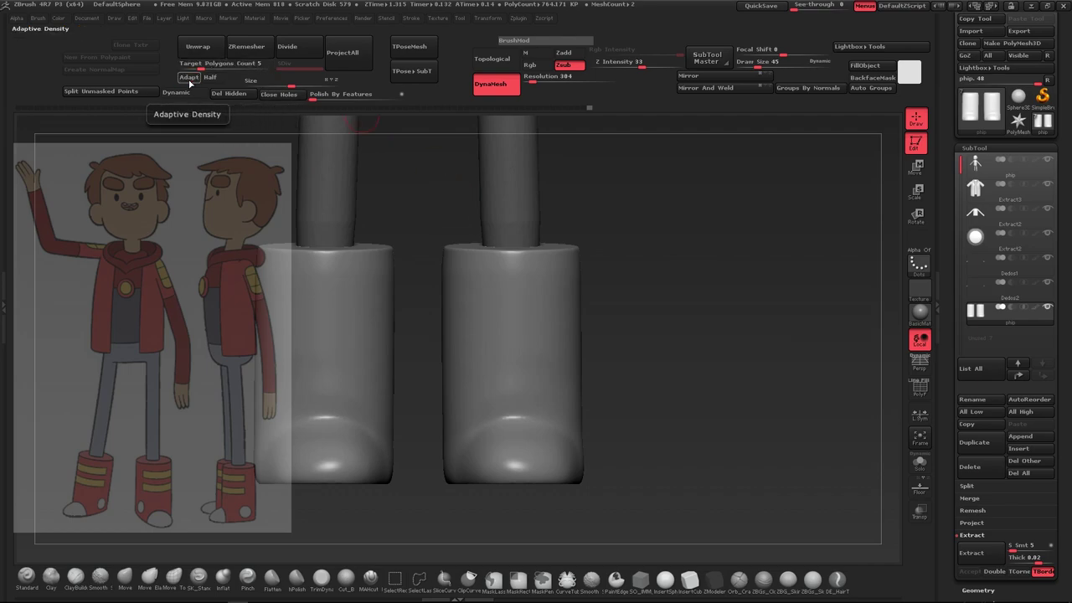
pyautogui.click(257, 52)
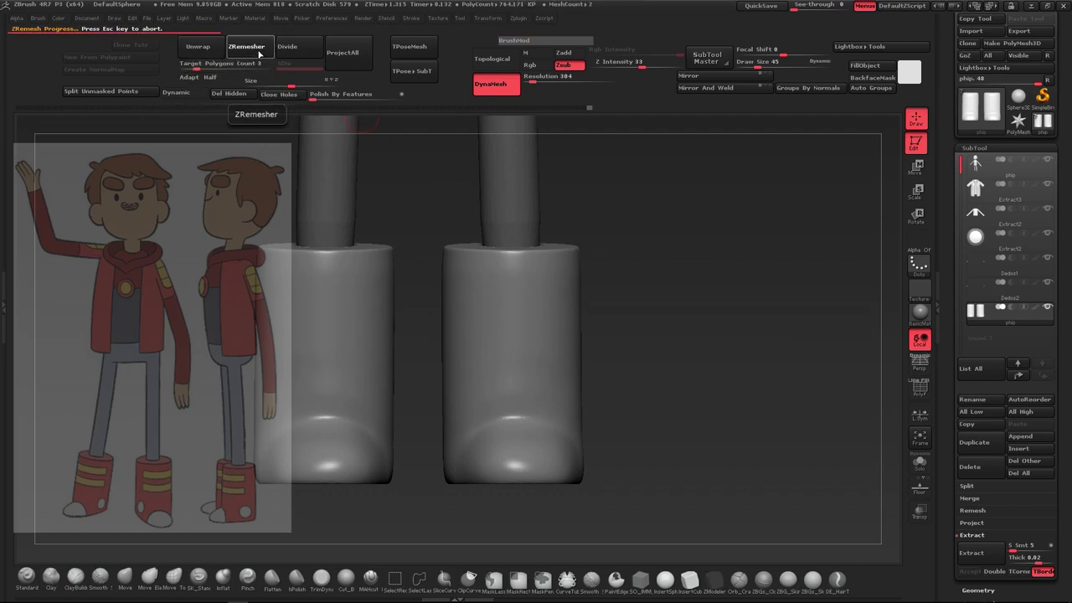
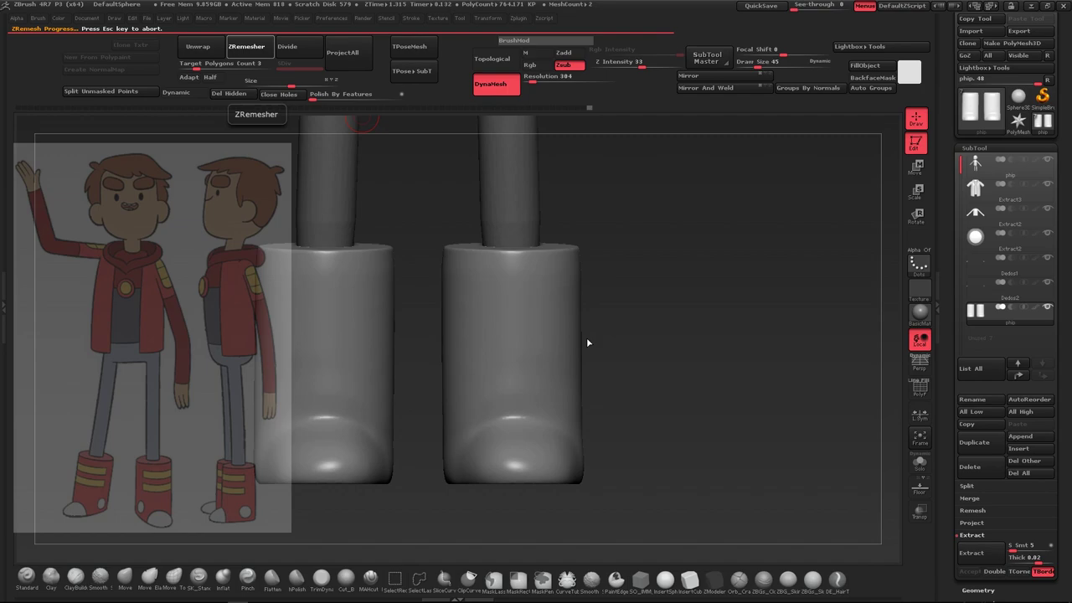
# Retopologize both boots with ZRemesher at Half density for clean, even quads
pyautogui.hotkey('shift', 'f')
pyautogui.moveTo(616, 332); pyautogui.dragTo(620, 360)
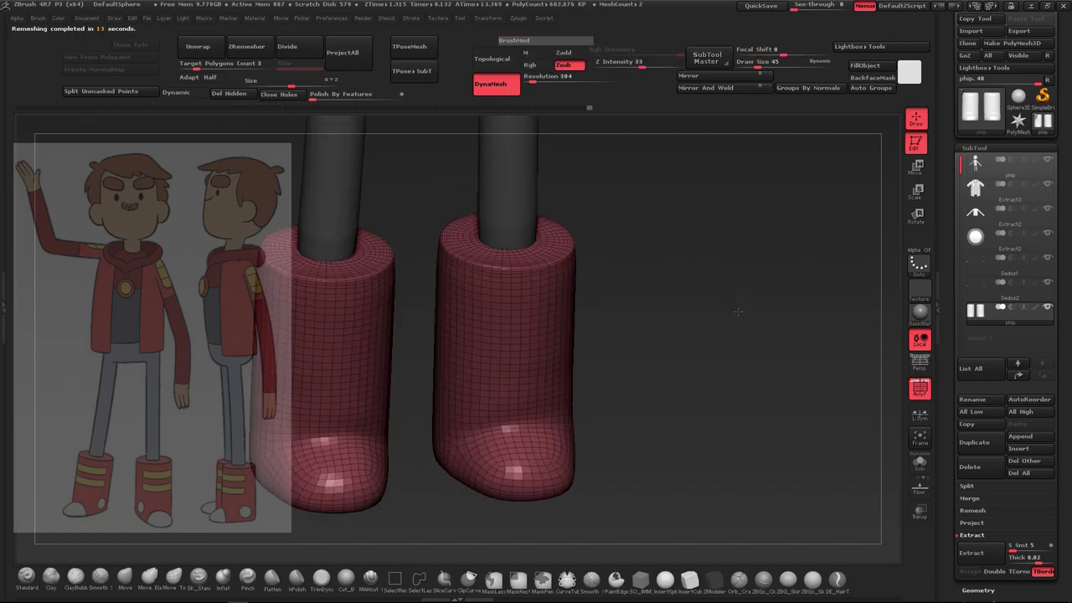
pyautogui.click(246, 48)
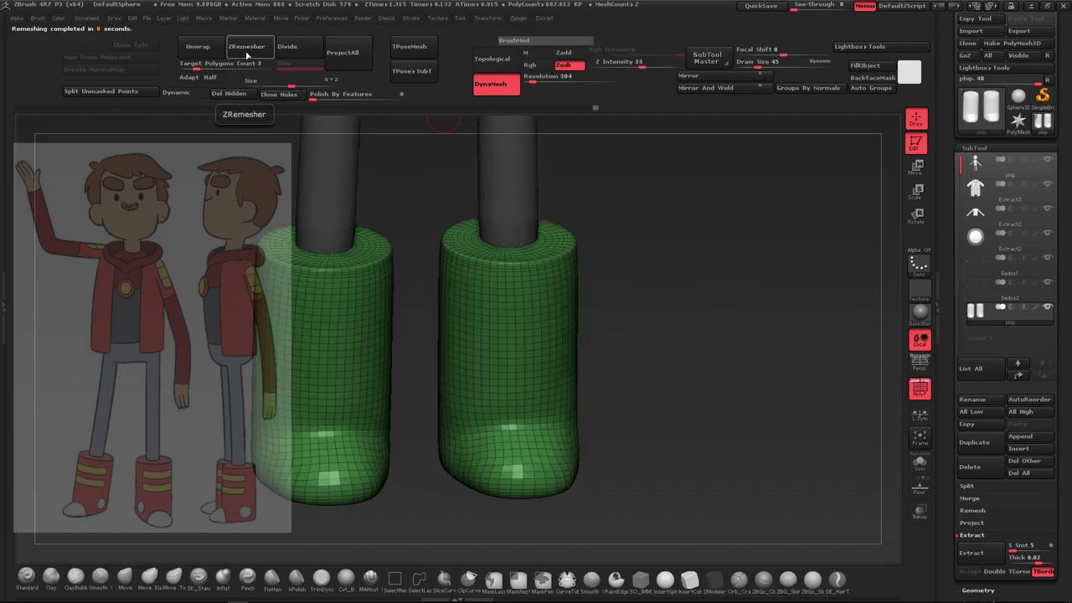
pyautogui.click(208, 79)
pyautogui.click(246, 47)
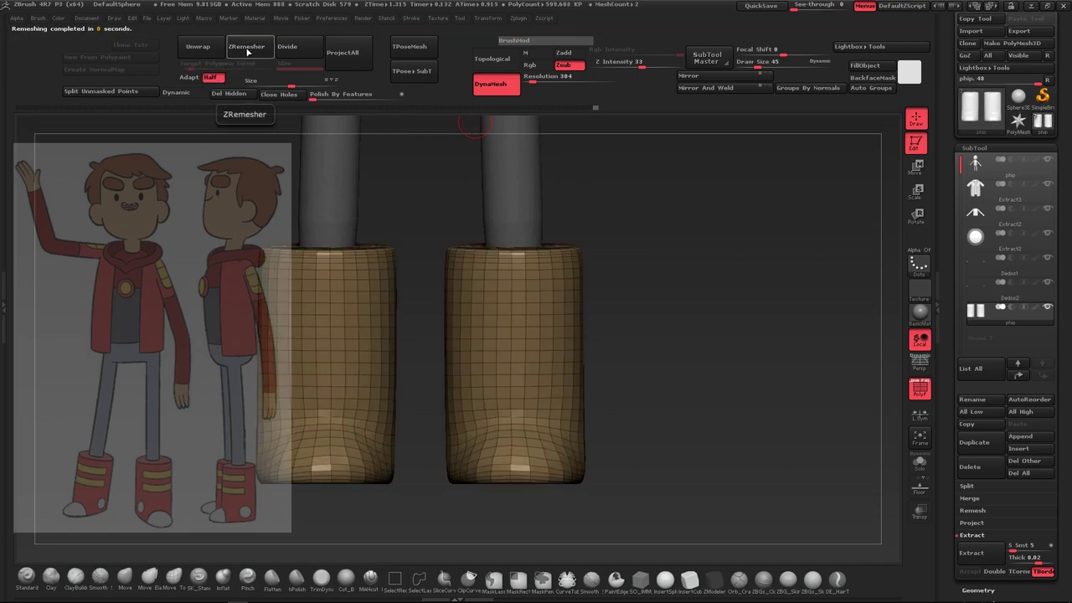
pyautogui.click(246, 49)
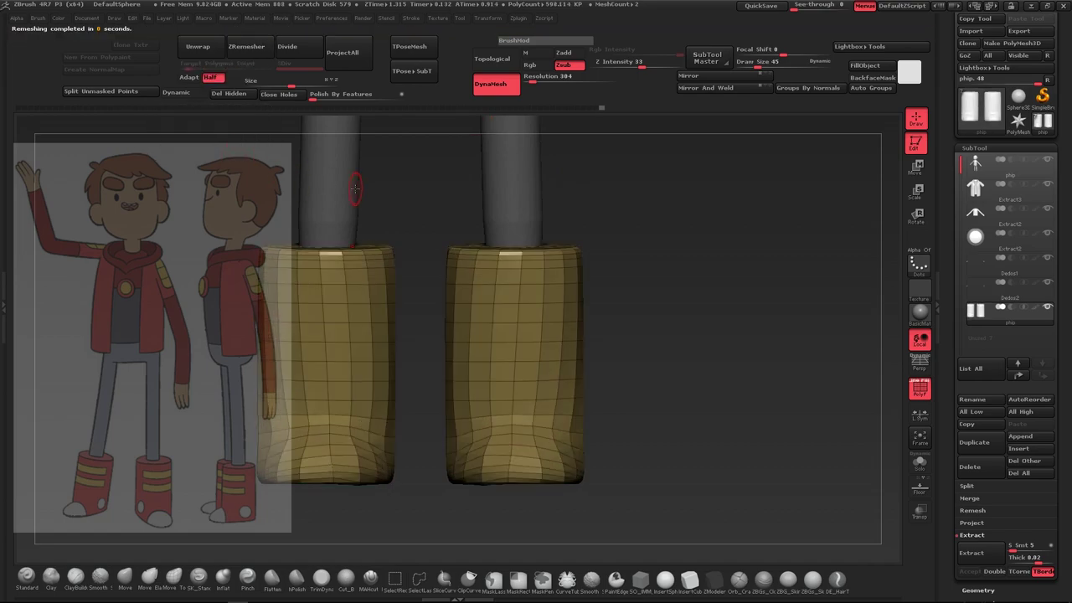
# Subdivide the remeshed boots back up to SDiv 5 so they look smooth
pyautogui.hotkey('ctrl', 'd')
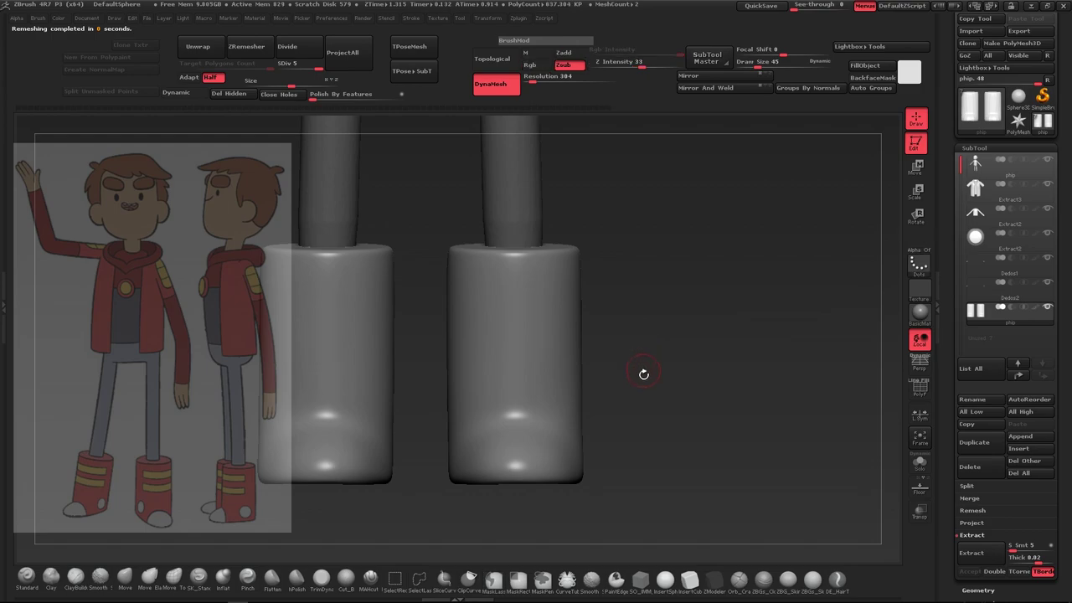
pyautogui.moveTo(641, 374); pyautogui.dragTo(729, 431)
pyautogui.click(123, 576)
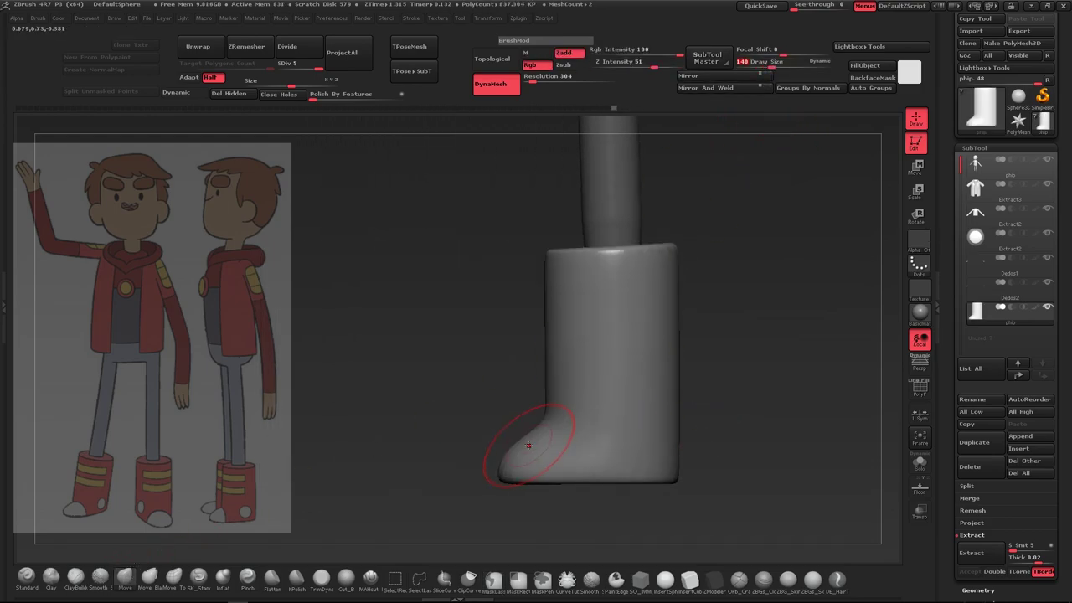
# With the Move brush at a lower subdivision level, pull the boot toe forward
pyautogui.moveTo(516, 442)
pyautogui.mouseDown()
pyautogui.moveTo(479, 410)
pyautogui.moveTo(710, 455)
pyautogui.mouseUp()
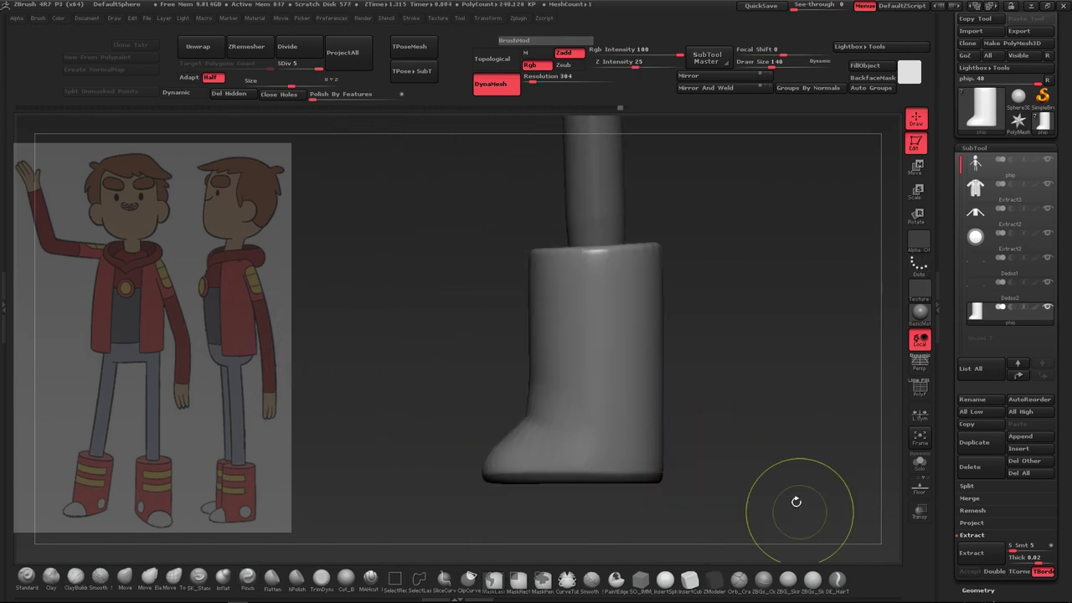
pyautogui.moveTo(695, 436)
pyautogui.mouseDown()
pyautogui.moveTo(541, 428)
pyautogui.moveTo(637, 445)
pyautogui.mouseUp()
pyautogui.press('b')
pyautogui.press('m')
pyautogui.press('v')
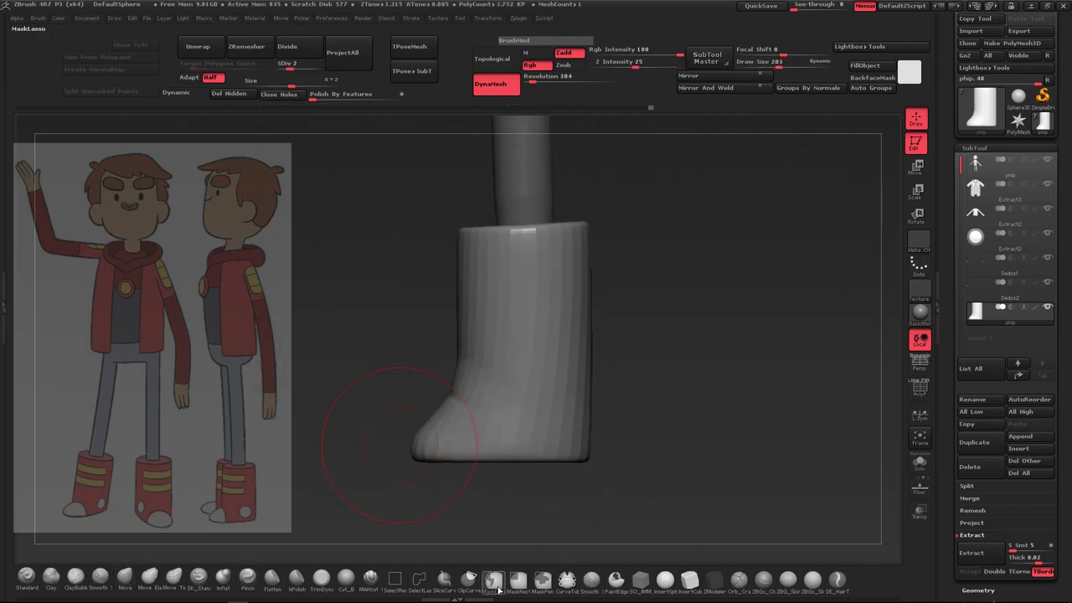
pyautogui.moveTo(410, 422); pyautogui.dragTo(434, 425)
# Reduce Draw Size to 140 and check the rounded toes from side and front views
pyautogui.moveTo(791, 63); pyautogui.dragTo(782, 63)
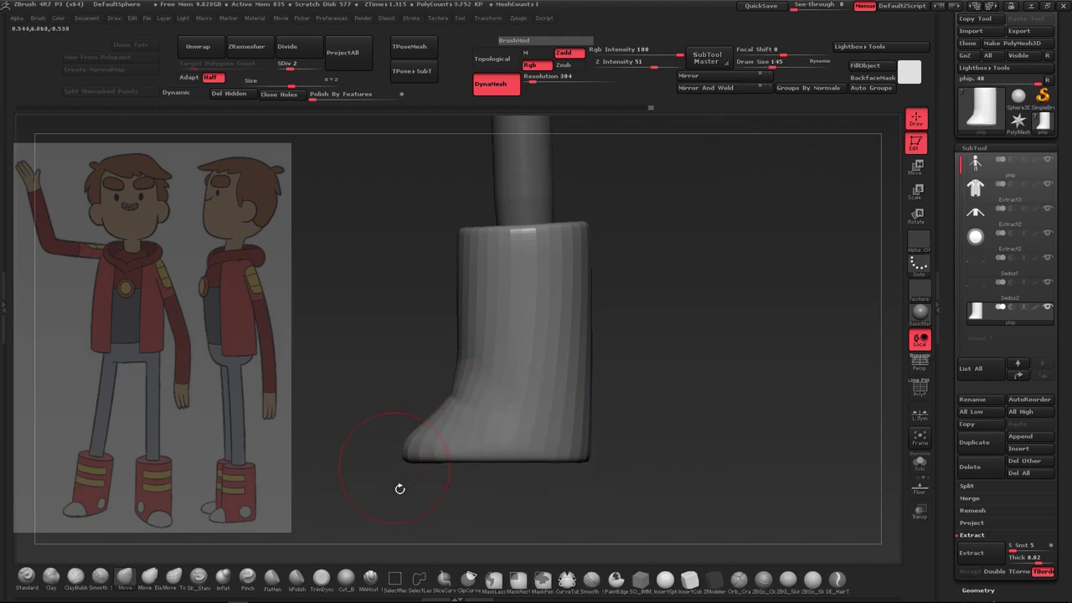
pyautogui.keyDown('shift'); pyautogui.moveTo(407, 451); pyautogui.dragTo(425, 512); pyautogui.keyUp('shift')
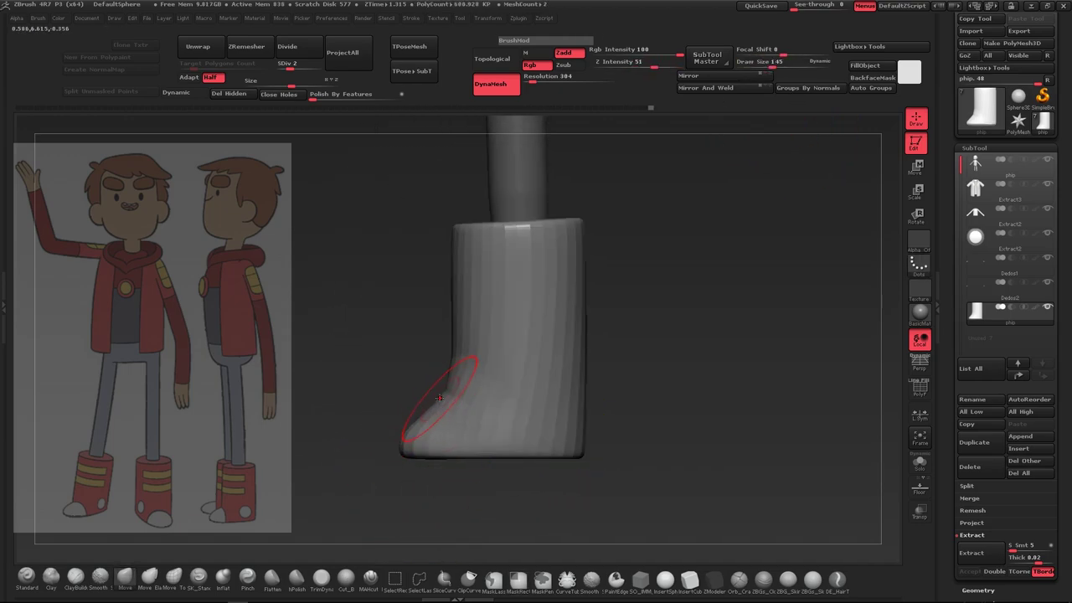
pyautogui.moveTo(777, 62); pyautogui.dragTo(775, 62)
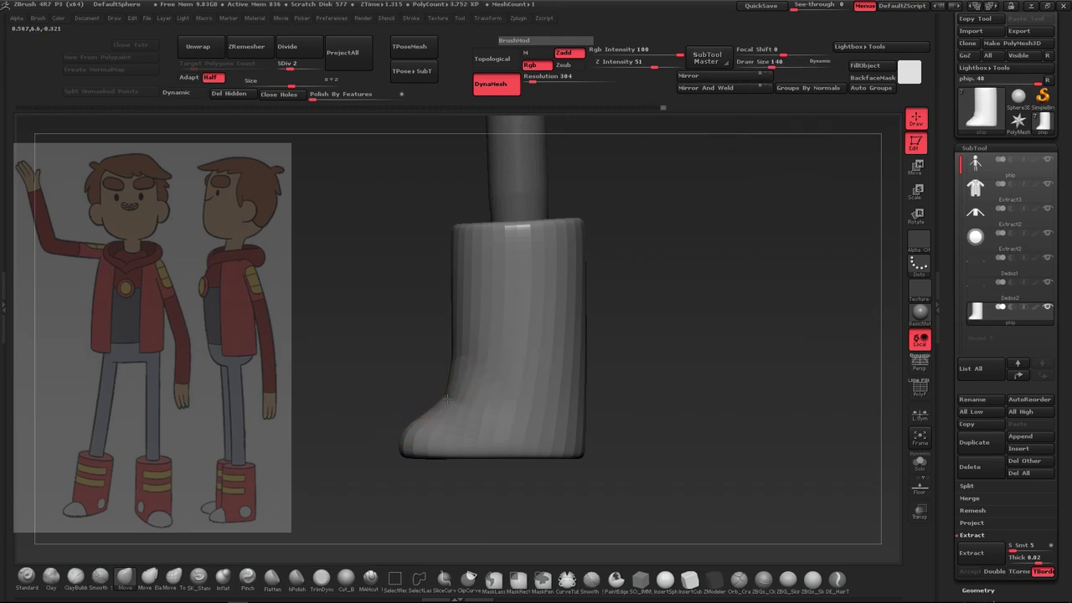
pyautogui.moveTo(452, 361); pyautogui.dragTo(657, 422)
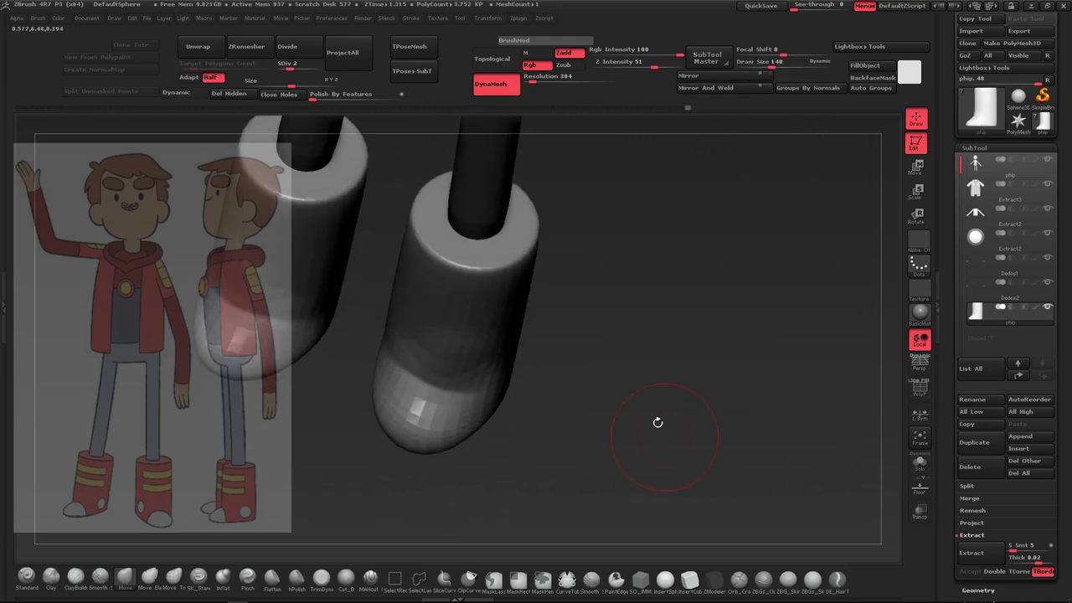
pyautogui.keyDown('shift'); pyautogui.moveTo(475, 383); pyautogui.dragTo(590, 365); pyautogui.keyUp('shift')
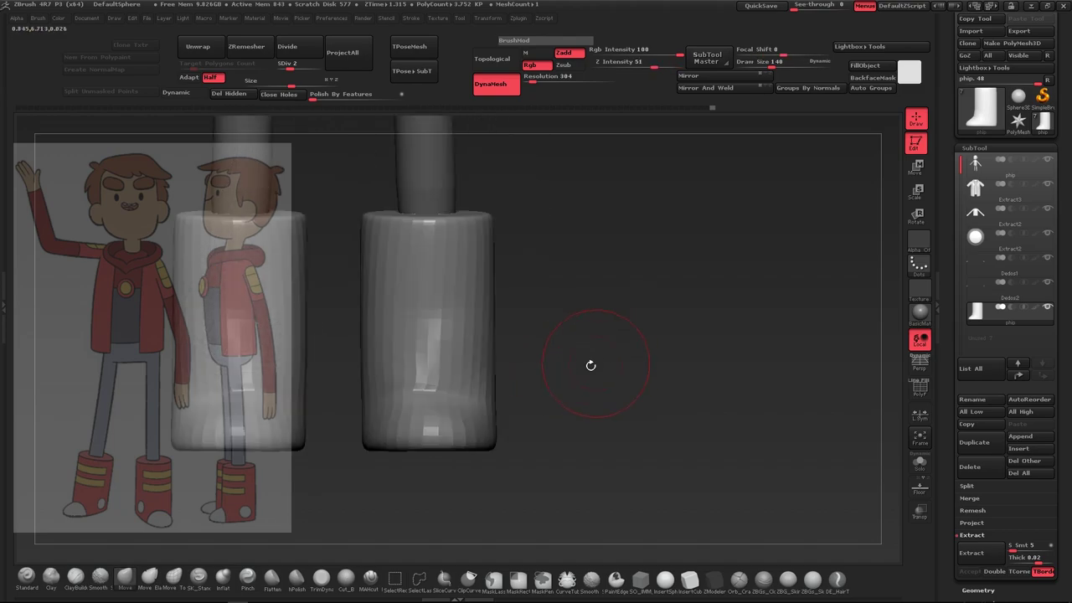
pyautogui.keyDown('shift'); pyautogui.moveTo(571, 409); pyautogui.dragTo(435, 402); pyautogui.keyUp('shift')
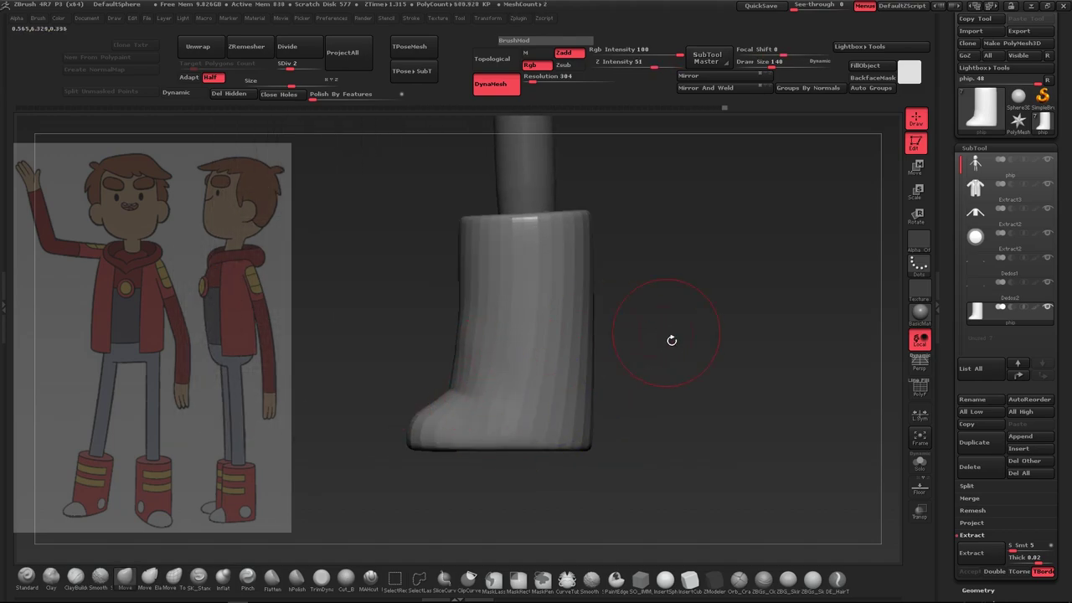
pyautogui.moveTo(672, 339)
pyautogui.keyDown('shift'); pyautogui.mouseDown()
pyautogui.moveTo(468, 394)
pyautogui.moveTo(519, 431)
pyautogui.mouseUp(); pyautogui.keyUp('shift')
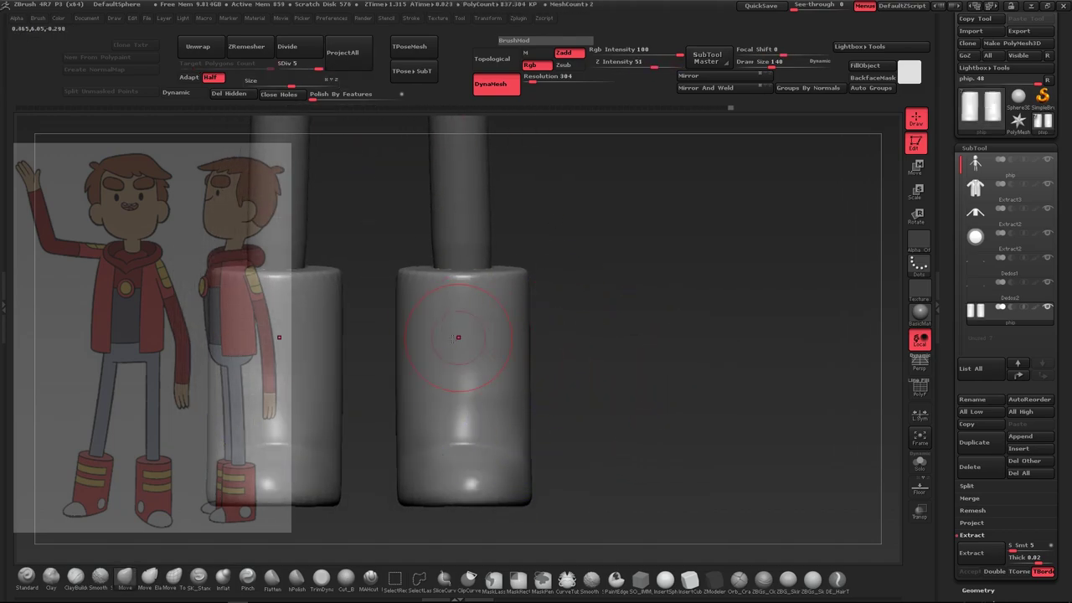
# Mask a horizontal band across both boots
pyautogui.keyDown('ctrl'); pyautogui.keyDown('shift'); pyautogui.moveTo(427, 324); pyautogui.dragTo(506, 344); pyautogui.keyUp('shift'); pyautogui.keyUp('ctrl')
pyautogui.keyDown('ctrl'); pyautogui.keyDown('shift'); pyautogui.moveTo(412, 315); pyautogui.dragTo(513, 331); pyautogui.keyUp('shift'); pyautogui.keyUp('ctrl')
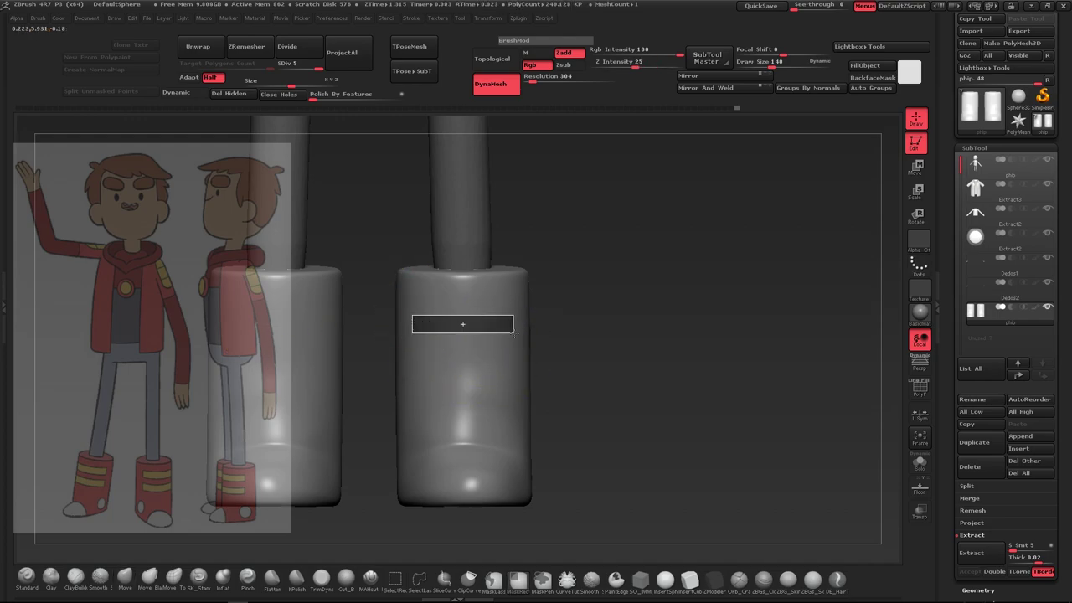
pyautogui.moveTo(586, 368)
pyautogui.mouseDown()
pyautogui.moveTo(620, 394)
pyautogui.moveTo(656, 360)
pyautogui.mouseUp()
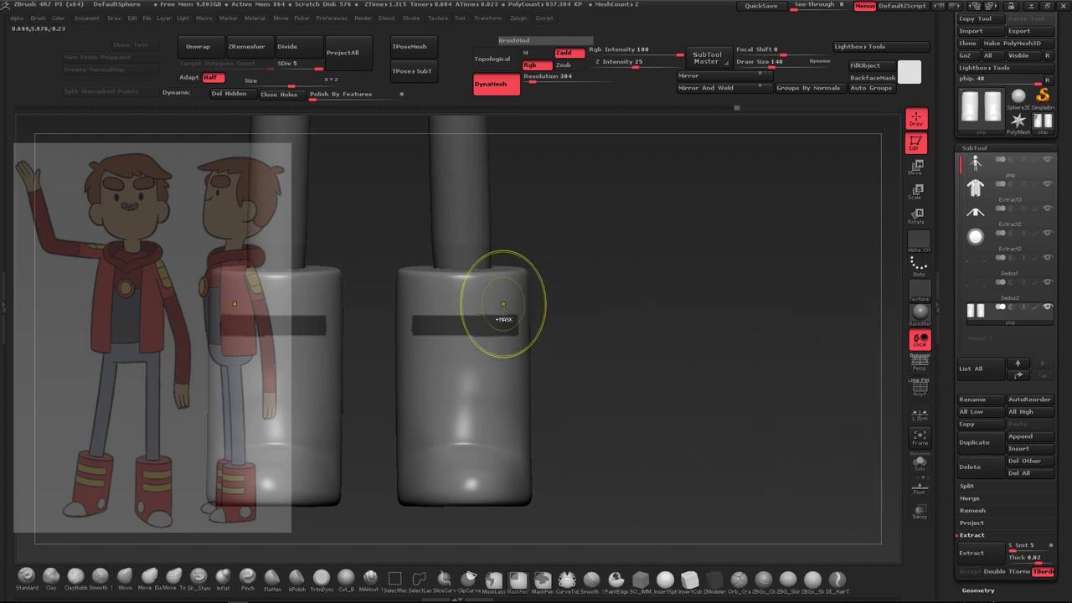
pyautogui.keyDown('alt'); pyautogui.moveTo(505, 313); pyautogui.dragTo(594, 341); pyautogui.keyUp('alt')
# Draw a Topology brush curve across the boot and open the Tool > Geometry subdivision options
pyautogui.press('b')
pyautogui.press('t')
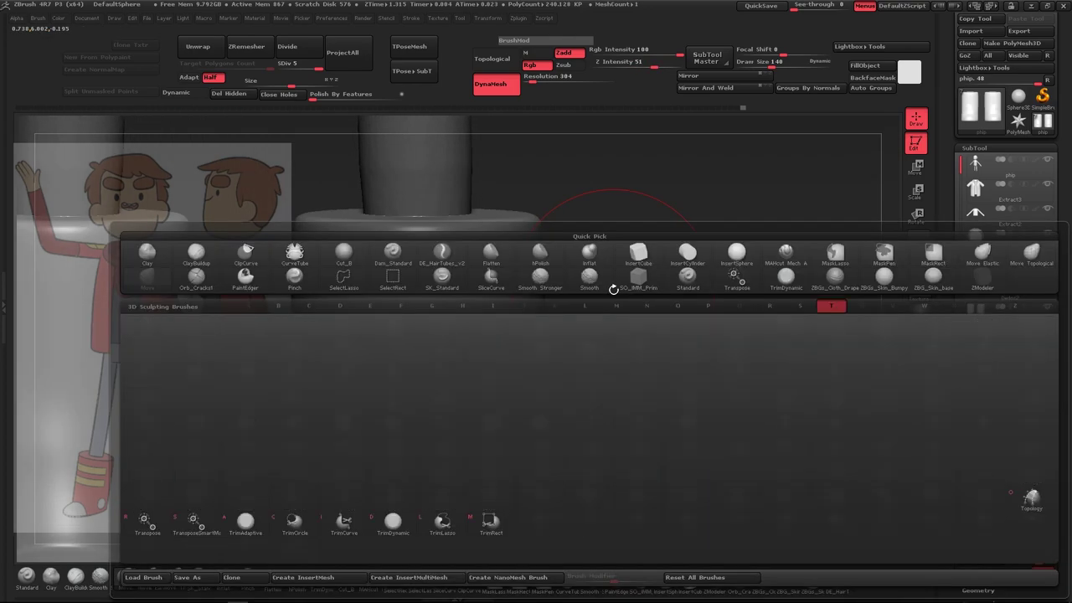
pyautogui.press('d')
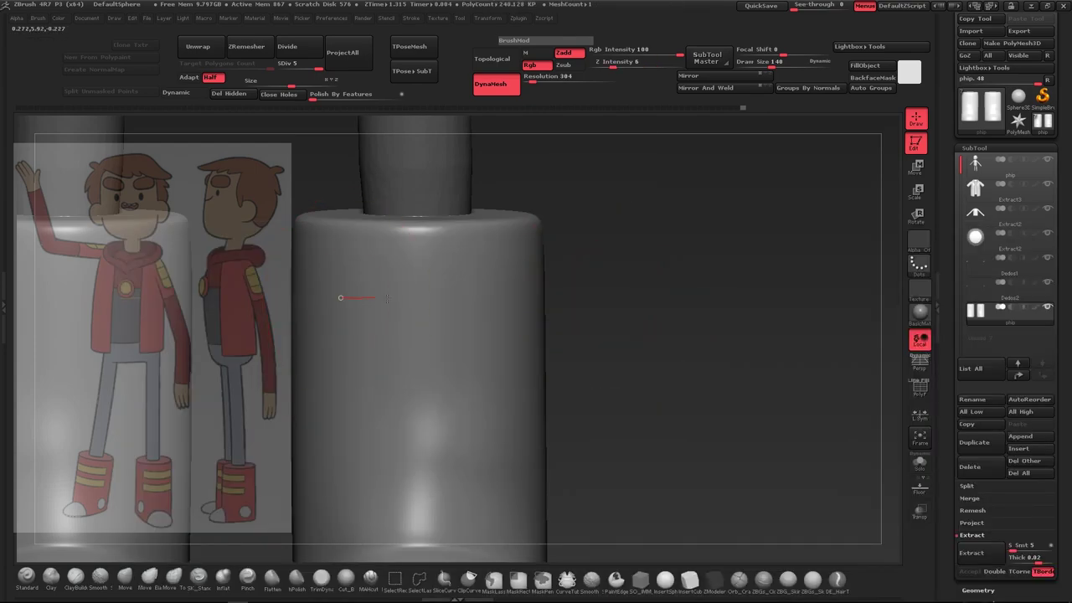
pyautogui.moveTo(387, 298); pyautogui.dragTo(504, 299)
pyautogui.click(974, 147)
pyautogui.click(977, 161)
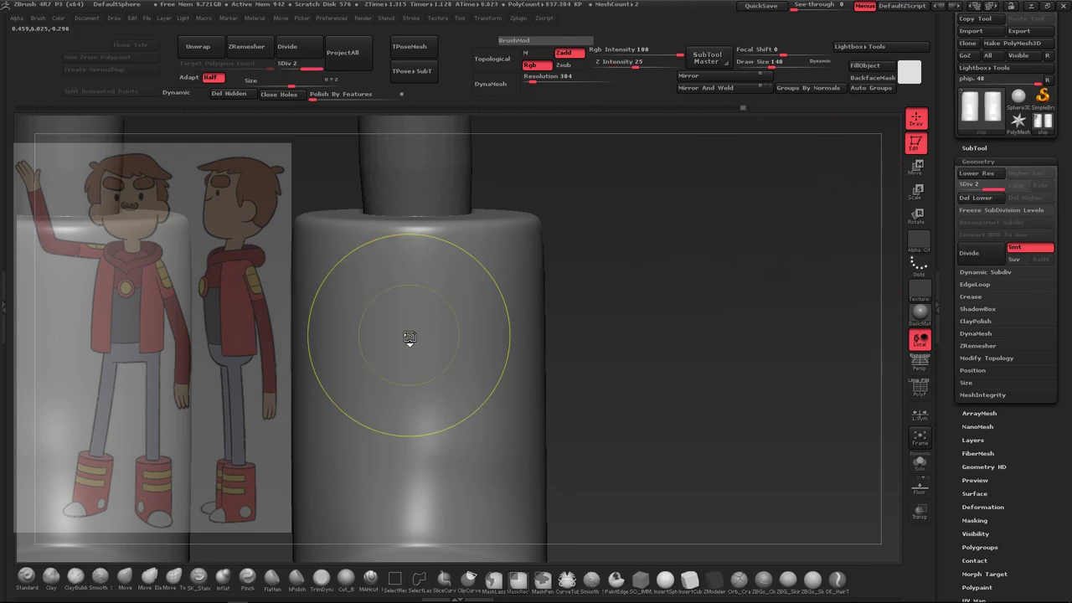
# Freeze the boot's subdivision levels, drop to the lowest level and delete the higher ones
pyautogui.click(990, 211)
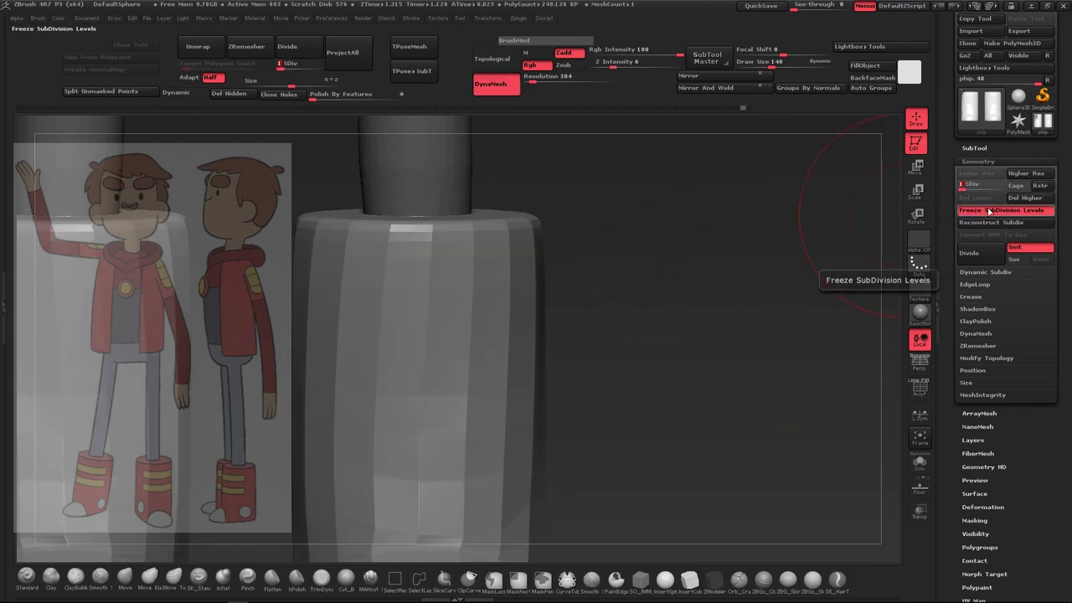
pyautogui.click(988, 213)
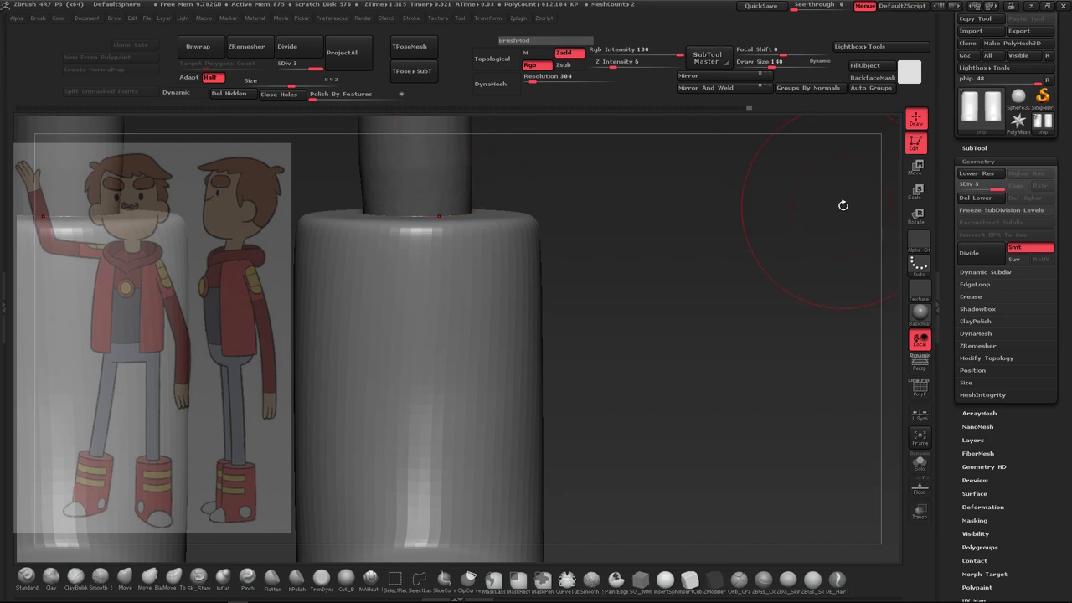
pyautogui.click(994, 212)
pyautogui.click(976, 224)
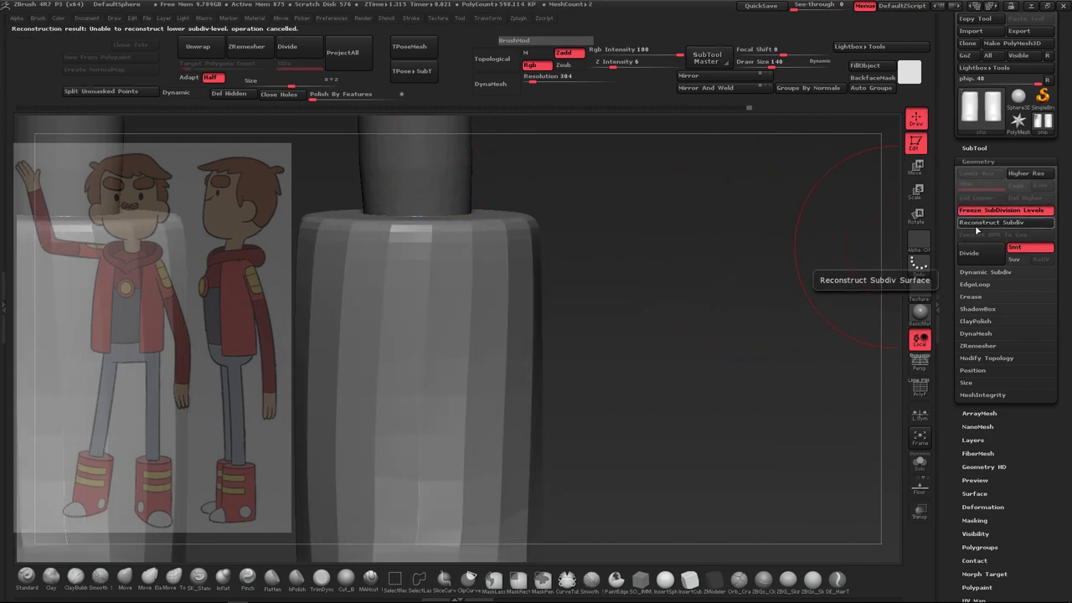
pyautogui.keyDown('ctrl'); pyautogui.moveTo(639, 301); pyautogui.dragTo(670, 303); pyautogui.keyUp('ctrl')
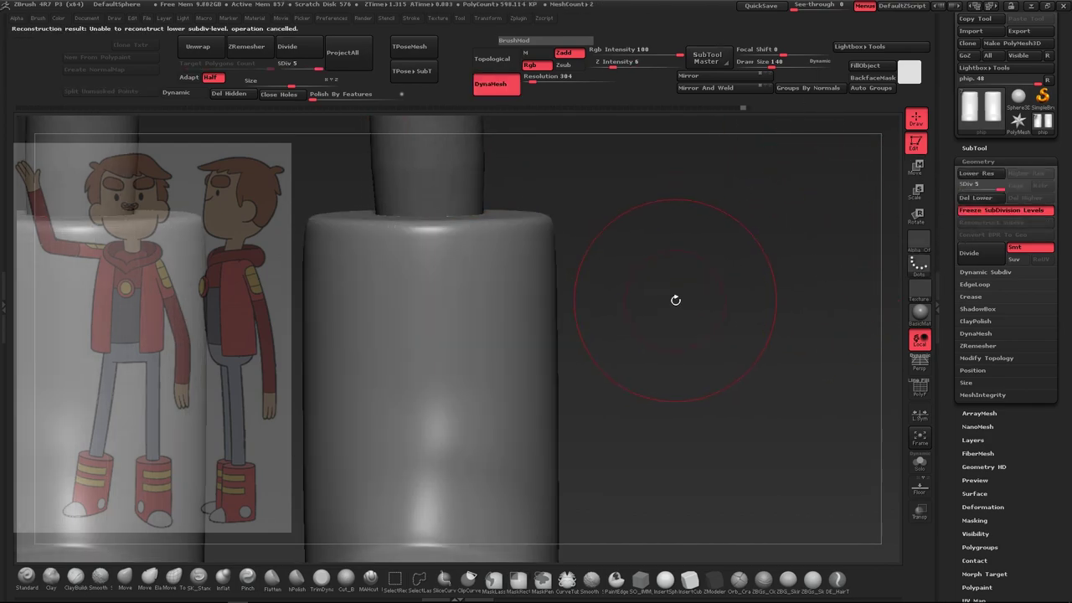
pyautogui.click(959, 185)
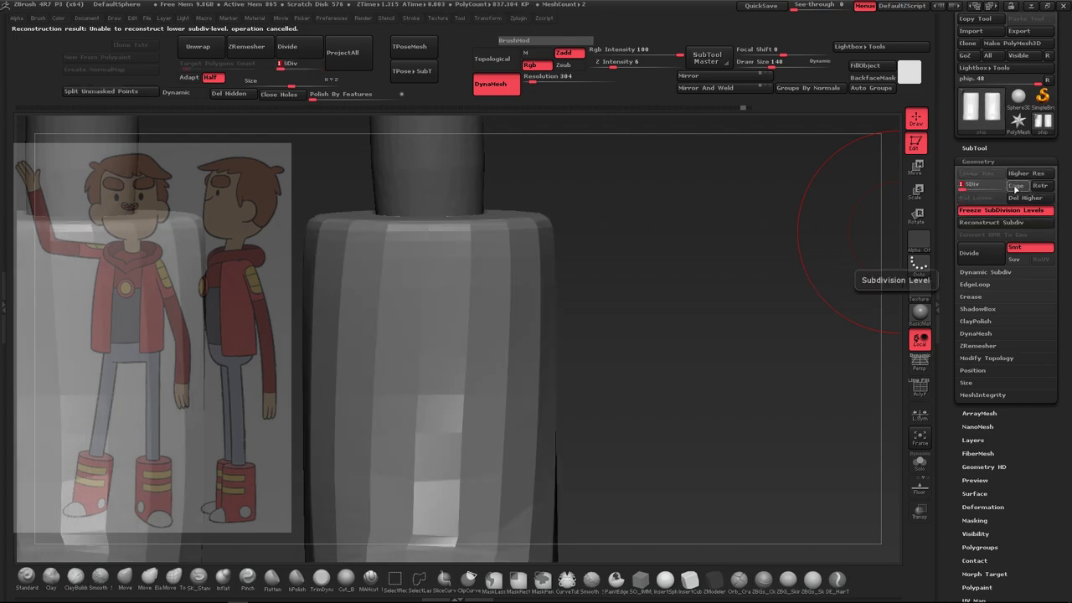
pyautogui.click(1043, 198)
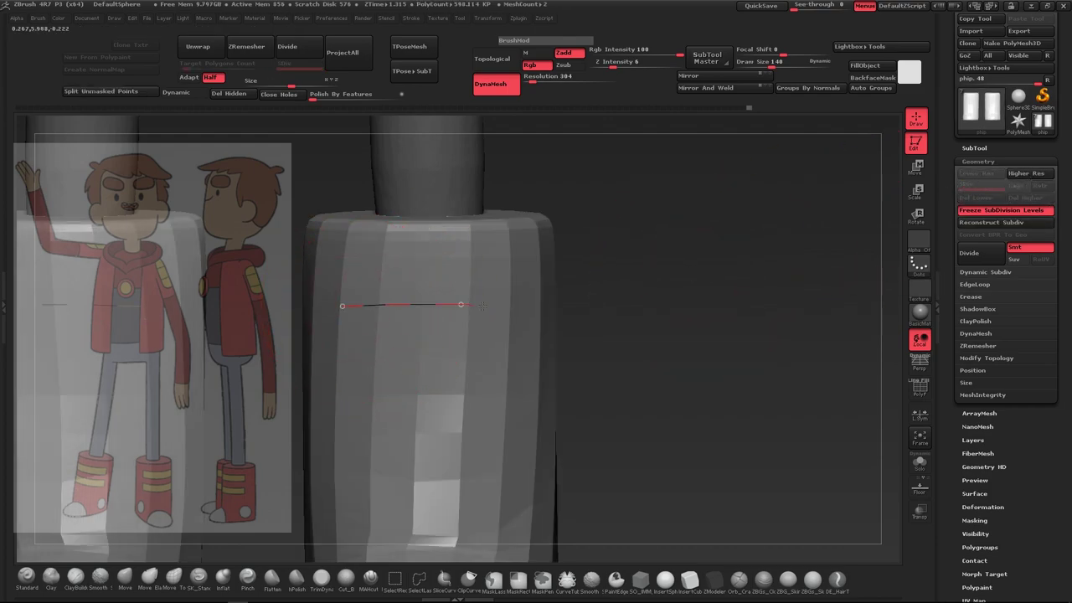
# Draw topology curves at Draw Size 37, redraw the right vertical curve, and generate the band mesh
pyautogui.moveTo(591, 284); pyautogui.dragTo(335, 303)
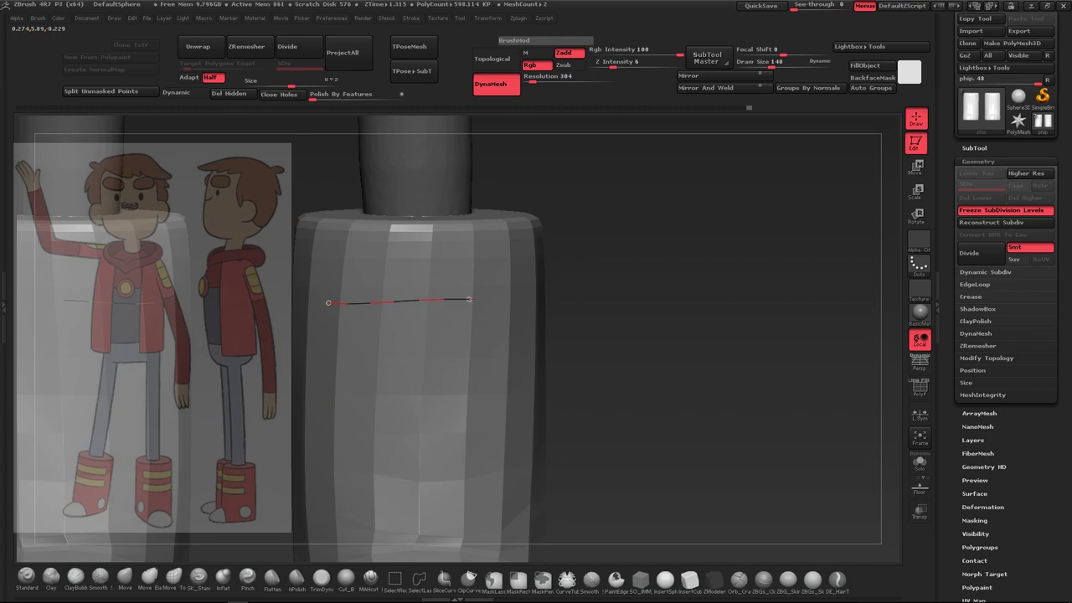
pyautogui.moveTo(456, 305); pyautogui.dragTo(509, 305)
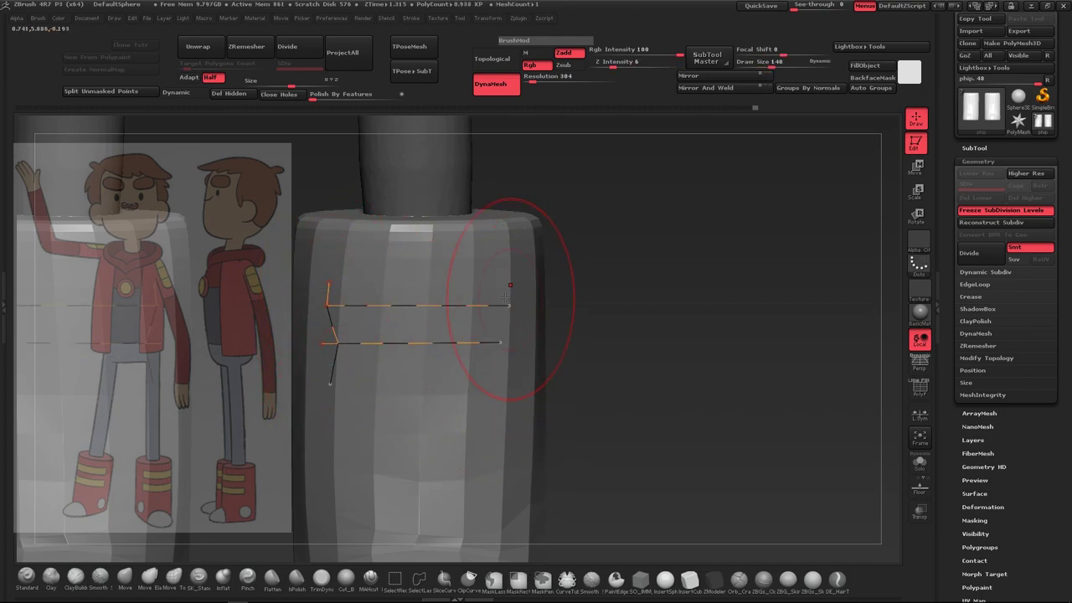
pyautogui.moveTo(772, 66); pyautogui.dragTo(755, 67)
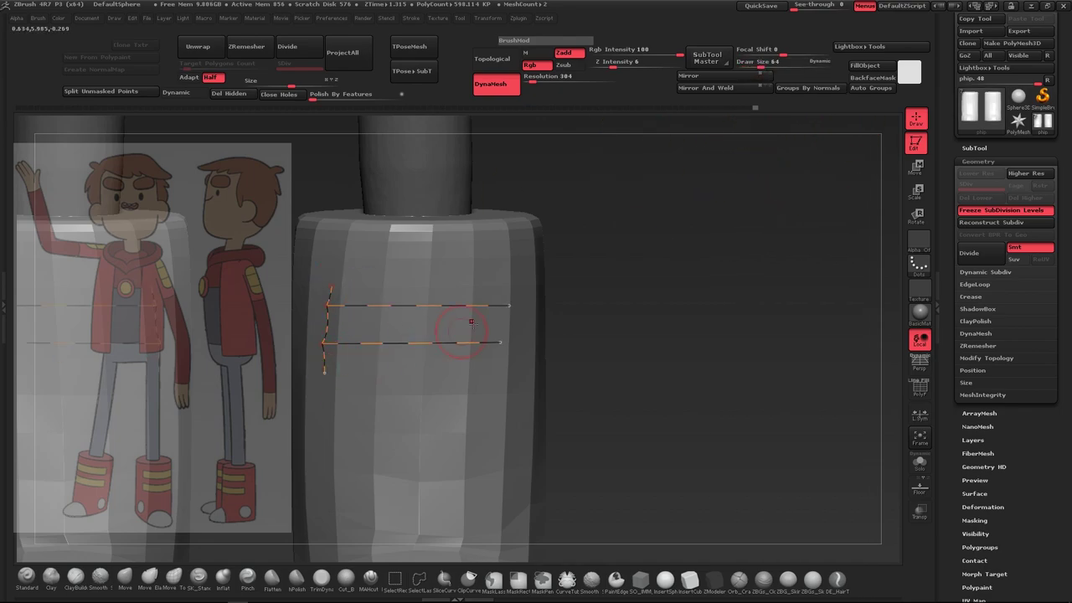
pyautogui.click(505, 383)
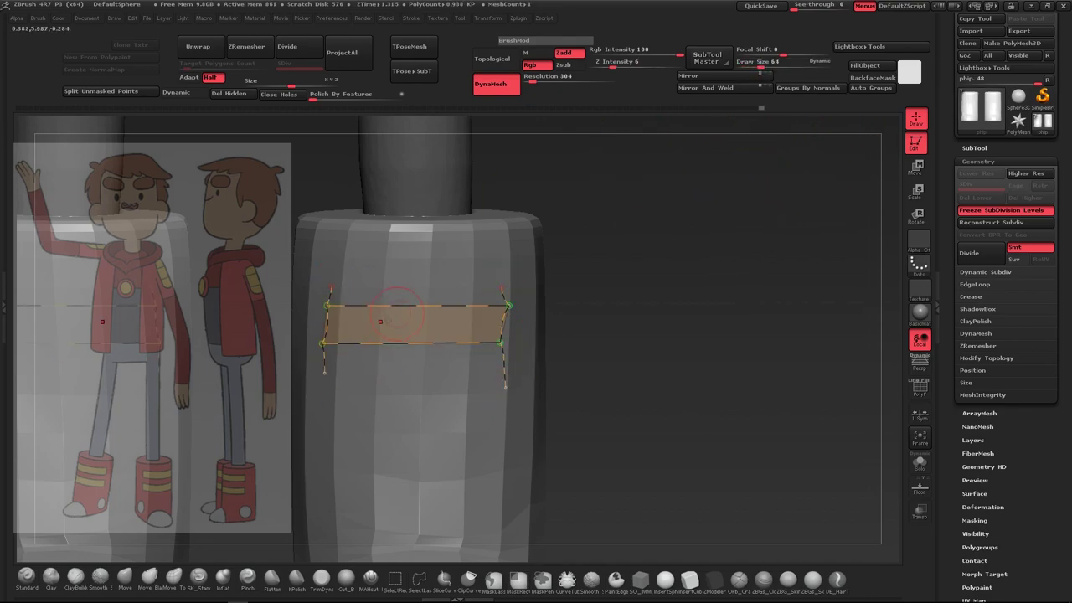
pyautogui.keyDown('alt'); pyautogui.click(505, 345); pyautogui.keyUp('alt')
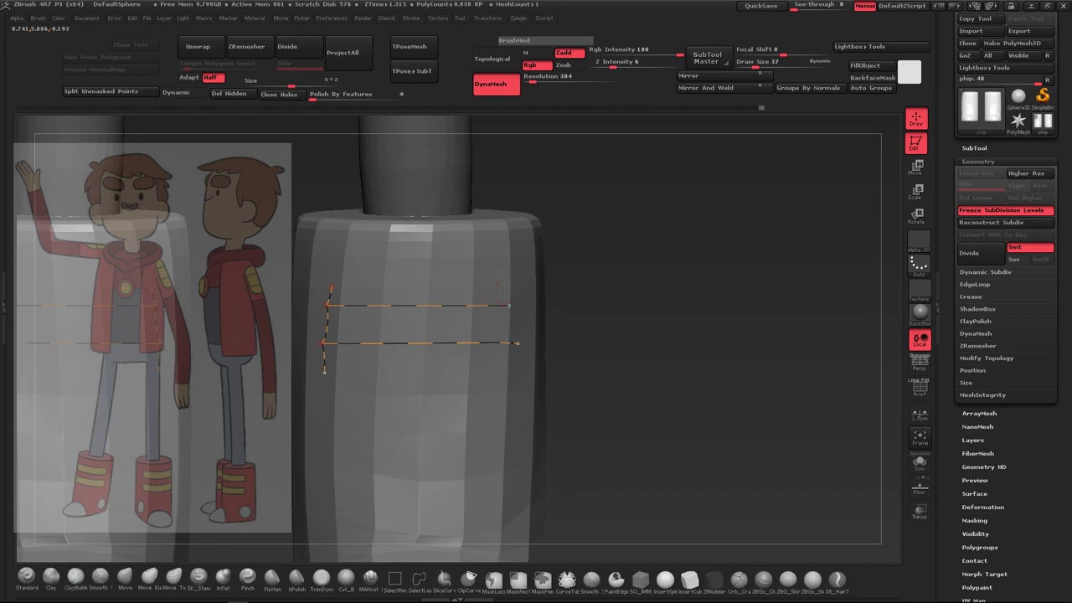
pyautogui.moveTo(505, 288); pyautogui.dragTo(510, 360)
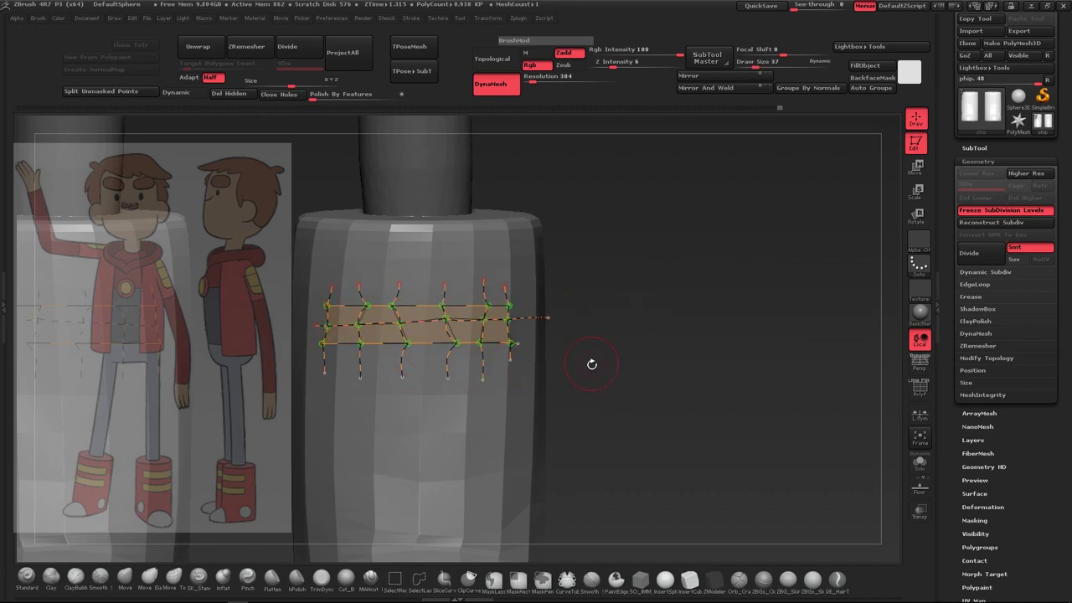
pyautogui.click(467, 393)
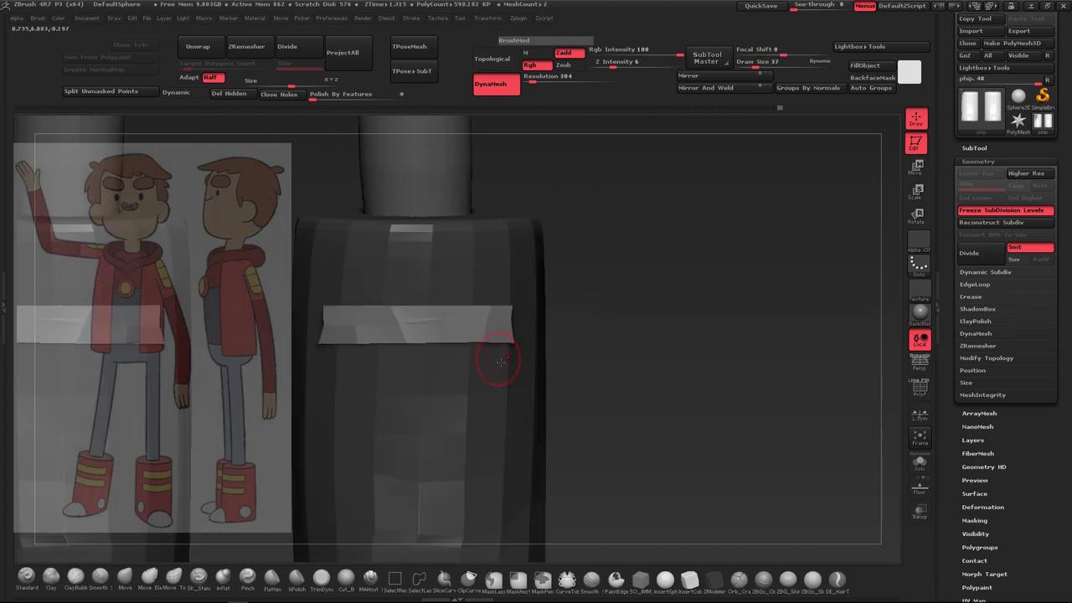
# Frame the new band with PolyFrame on and set the Move brush size to 22
pyautogui.moveTo(491, 363)
pyautogui.mouseDown()
pyautogui.moveTo(592, 342)
pyautogui.moveTo(676, 371)
pyautogui.moveTo(565, 334)
pyautogui.moveTo(164, 519)
pyautogui.mouseUp()
pyautogui.hotkey('shift', 'f')
pyautogui.press('b')
pyautogui.press('m')
pyautogui.press('v')
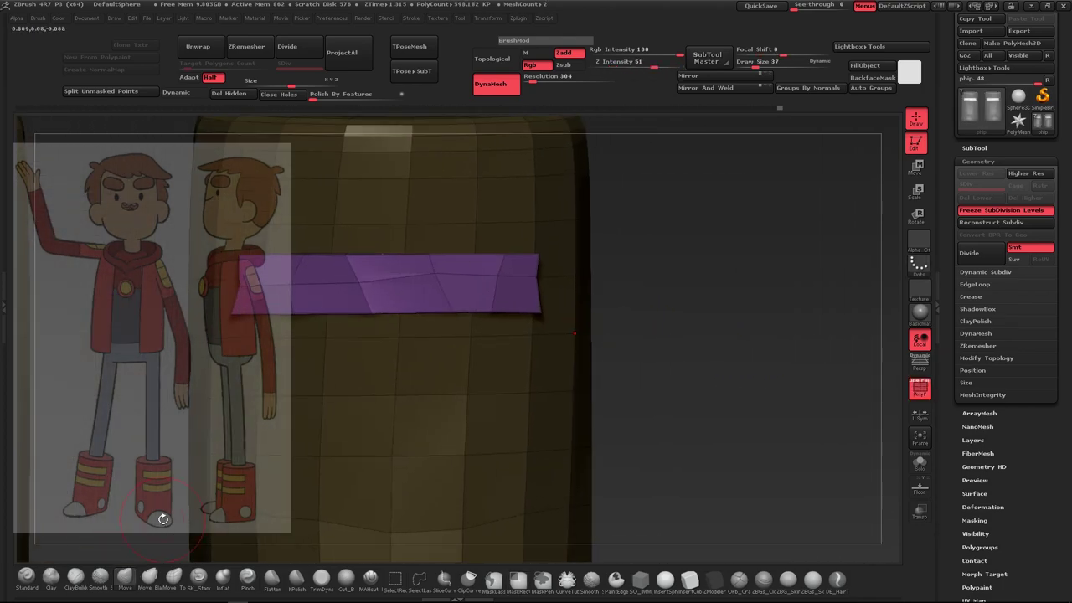
pyautogui.moveTo(754, 66); pyautogui.dragTo(750, 66)
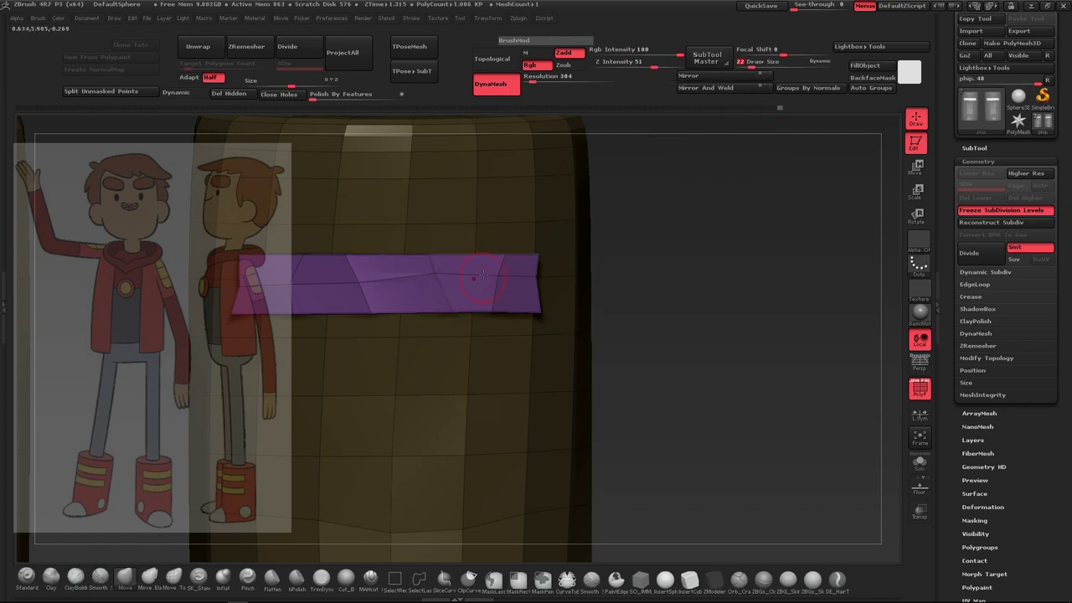
# Remove an edge loop from the band with ZModeler Delete > EdgeLoop Complete, then show the SubTool list
pyautogui.click(688, 582)
pyautogui.press('space')
pyautogui.click(369, 357)
pyautogui.click(452, 400)
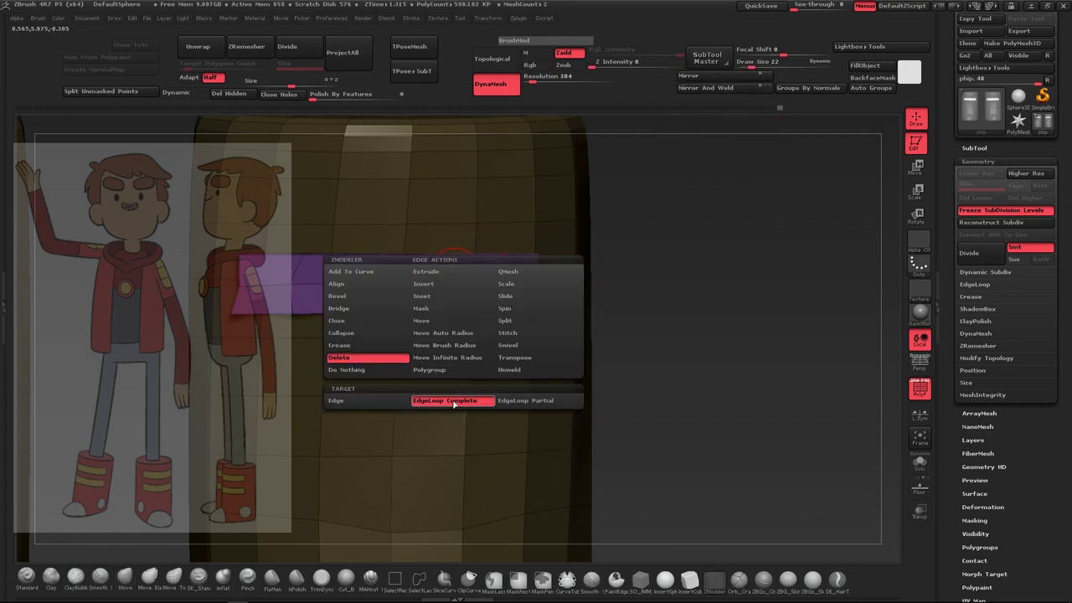
pyautogui.press('b')
pyautogui.press('m')
pyautogui.press('v')
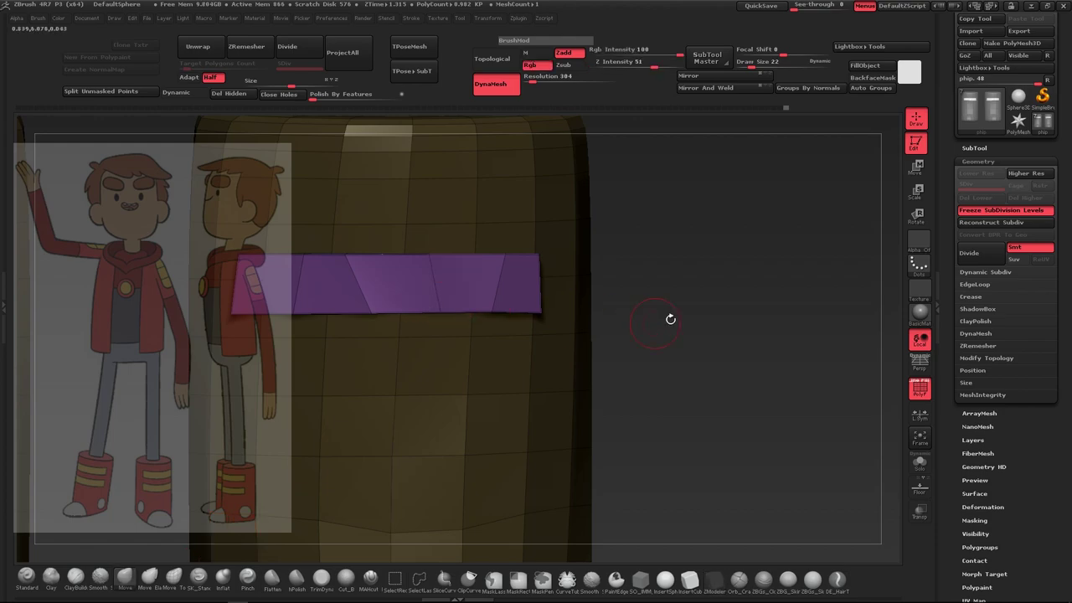
pyautogui.moveTo(670, 319)
pyautogui.mouseDown()
pyautogui.moveTo(854, 457)
pyautogui.moveTo(753, 382)
pyautogui.moveTo(537, 307)
pyautogui.mouseUp()
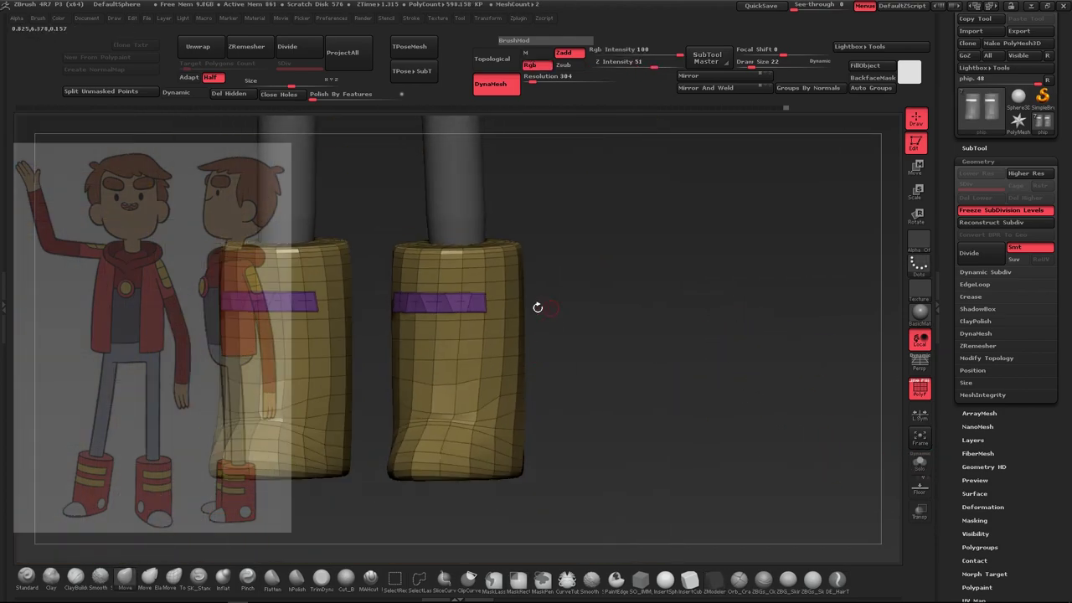
pyautogui.click(973, 148)
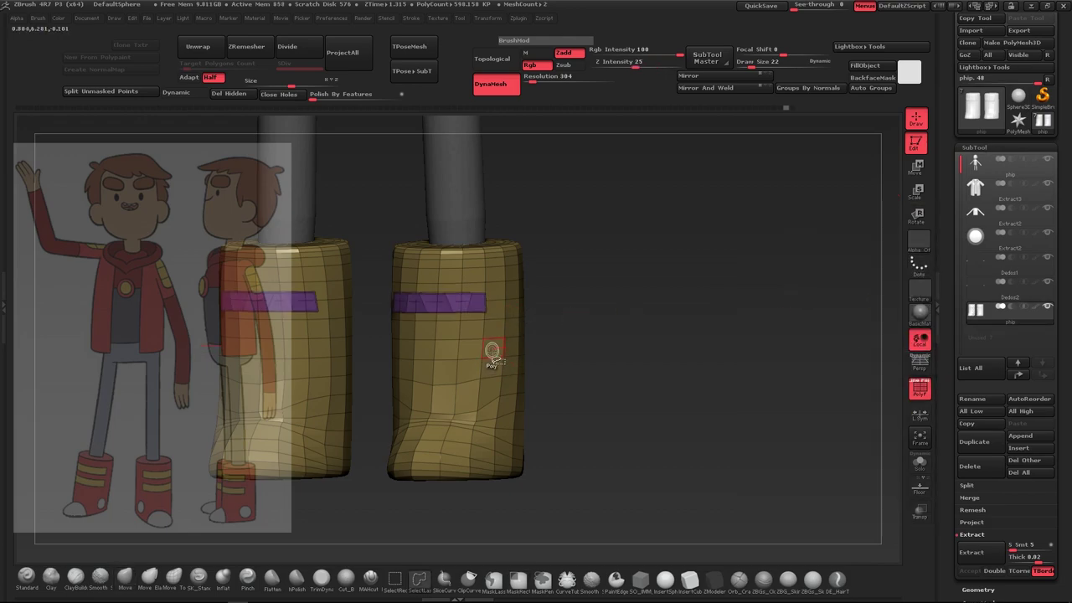
# Select the purple strip subtool, Solo it, and turn it to a flat side-on view
pyautogui.keyDown('alt'); pyautogui.click(483, 306); pyautogui.keyUp('alt')
pyautogui.press('f')
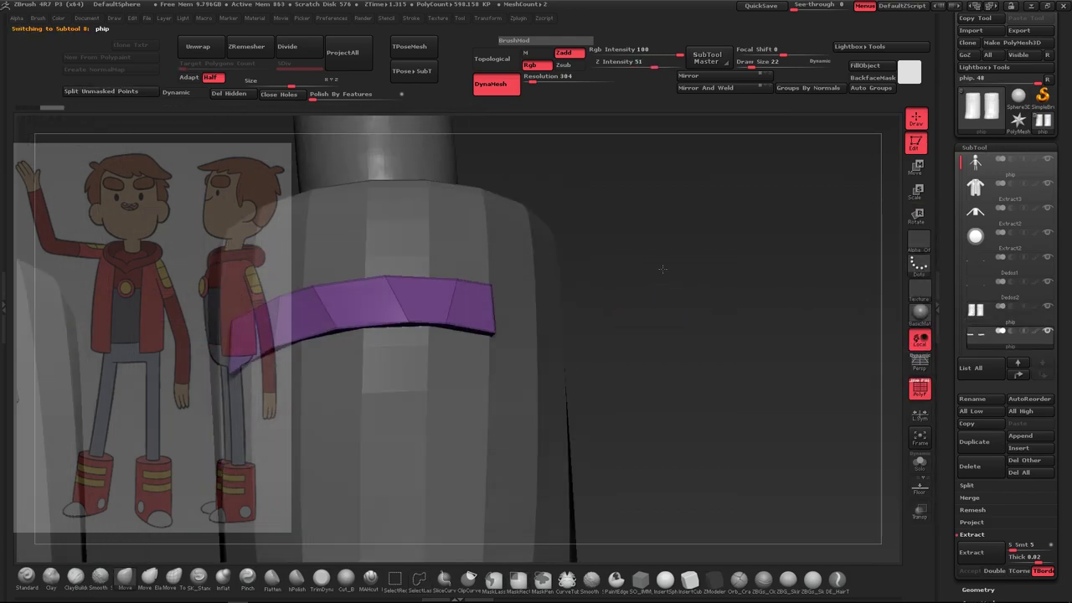
pyautogui.click(919, 463)
pyautogui.click(756, 62)
pyautogui.moveTo(647, 336); pyautogui.dragTo(727, 96)
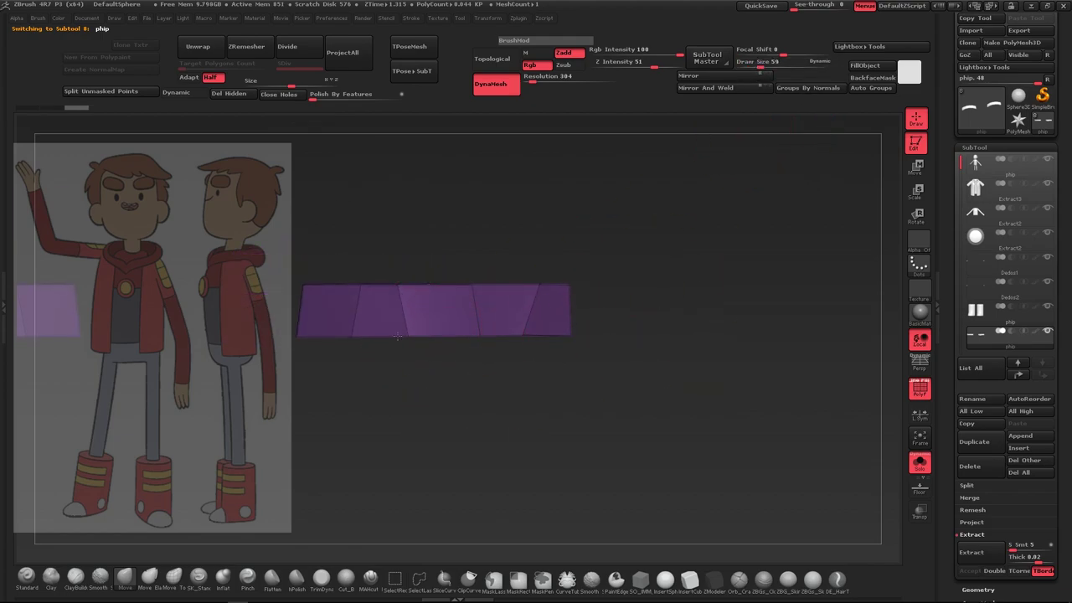
pyautogui.moveTo(398, 335); pyautogui.dragTo(493, 275)
pyautogui.moveTo(571, 334); pyautogui.dragTo(644, 357)
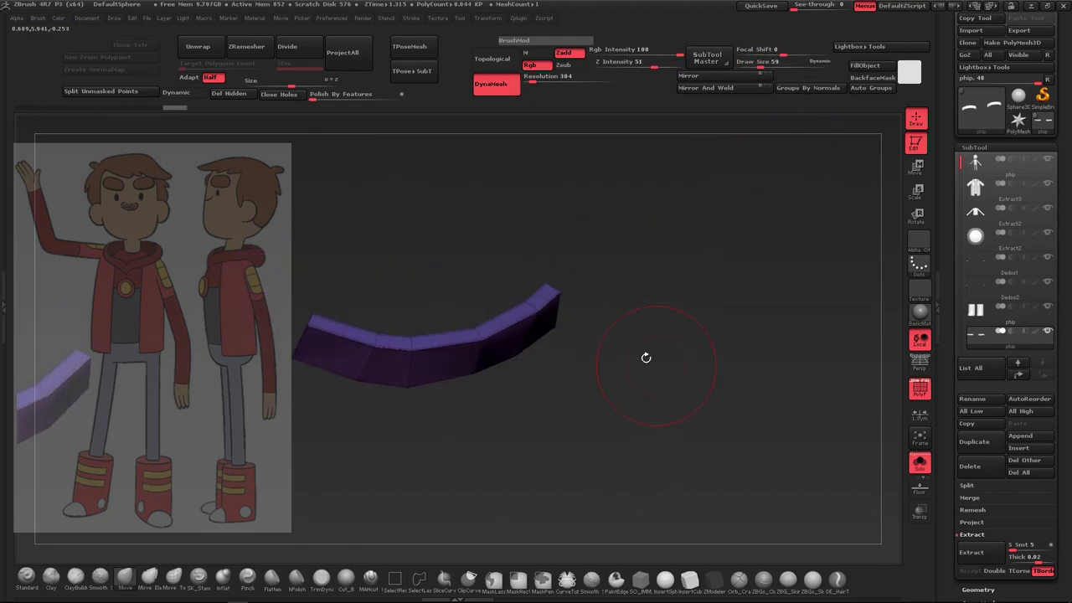
pyautogui.moveTo(407, 335)
pyautogui.mouseDown()
pyautogui.moveTo(634, 338)
pyautogui.moveTo(538, 316)
pyautogui.mouseUp()
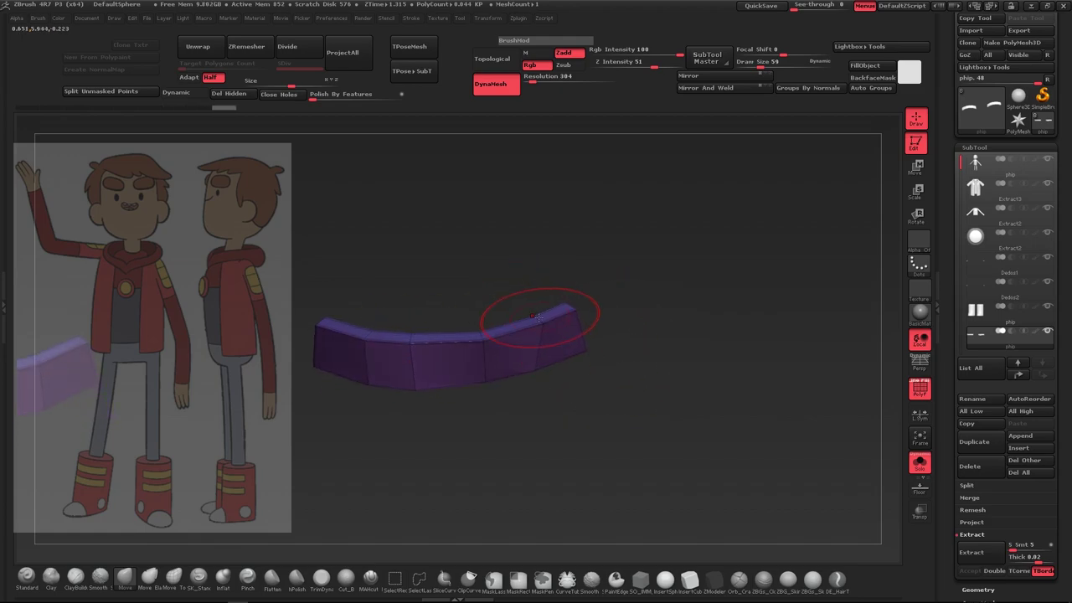
pyautogui.moveTo(777, 68); pyautogui.dragTo(755, 69)
pyautogui.moveTo(536, 276); pyautogui.dragTo(546, 348)
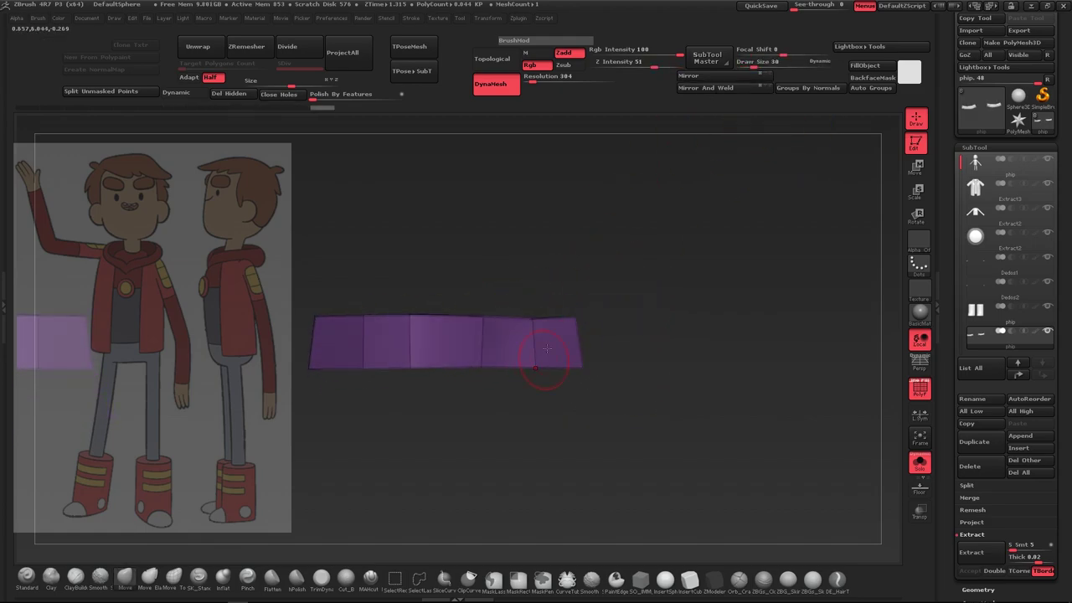
pyautogui.moveTo(619, 293)
pyautogui.mouseDown()
pyautogui.moveTo(431, 283)
pyautogui.moveTo(578, 392)
pyautogui.mouseUp()
pyautogui.moveTo(649, 324); pyautogui.dragTo(578, 223)
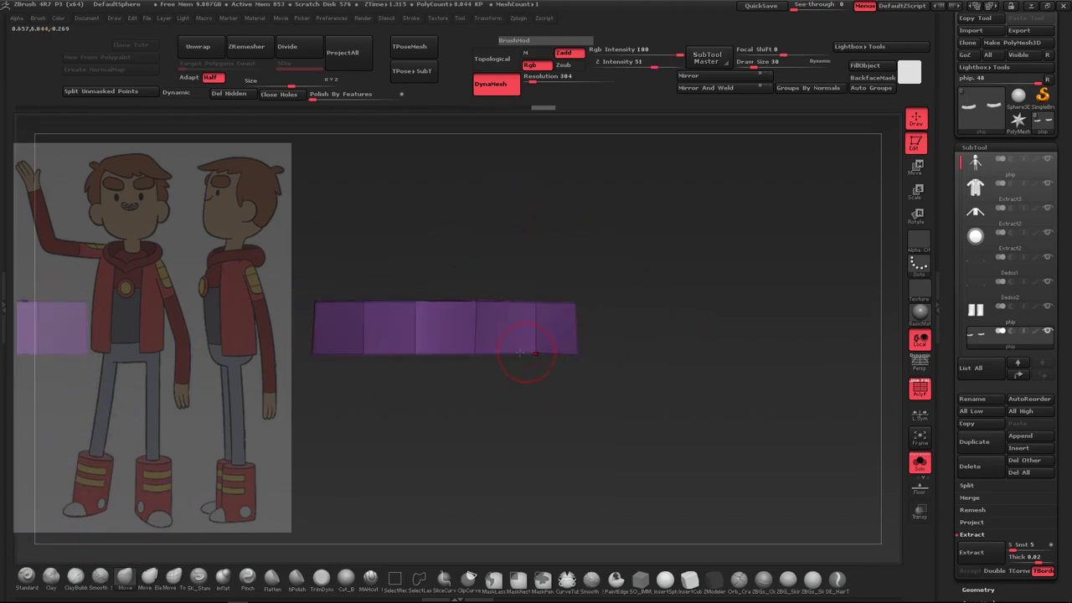
pyautogui.moveTo(506, 360)
pyautogui.mouseDown()
pyautogui.moveTo(586, 277)
pyautogui.moveTo(636, 393)
pyautogui.mouseUp()
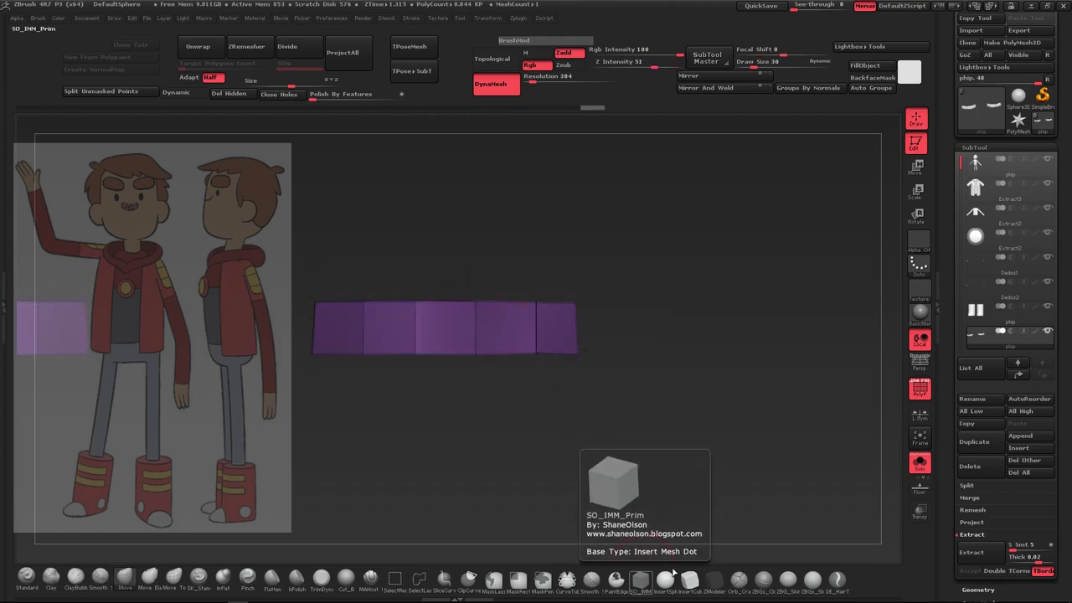
# Extrude the strip's polygroup island with ZModeler and preview it around the boots with Dynamic subdivision
pyautogui.click(713, 578)
pyautogui.press('space')
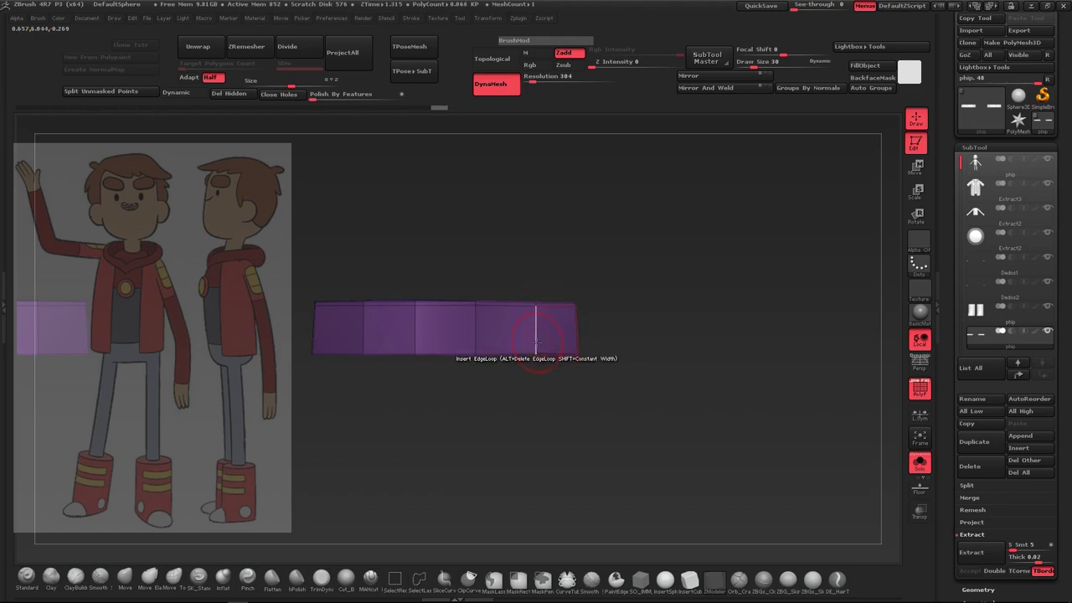
pyautogui.hotkey('ctrl', 'z')
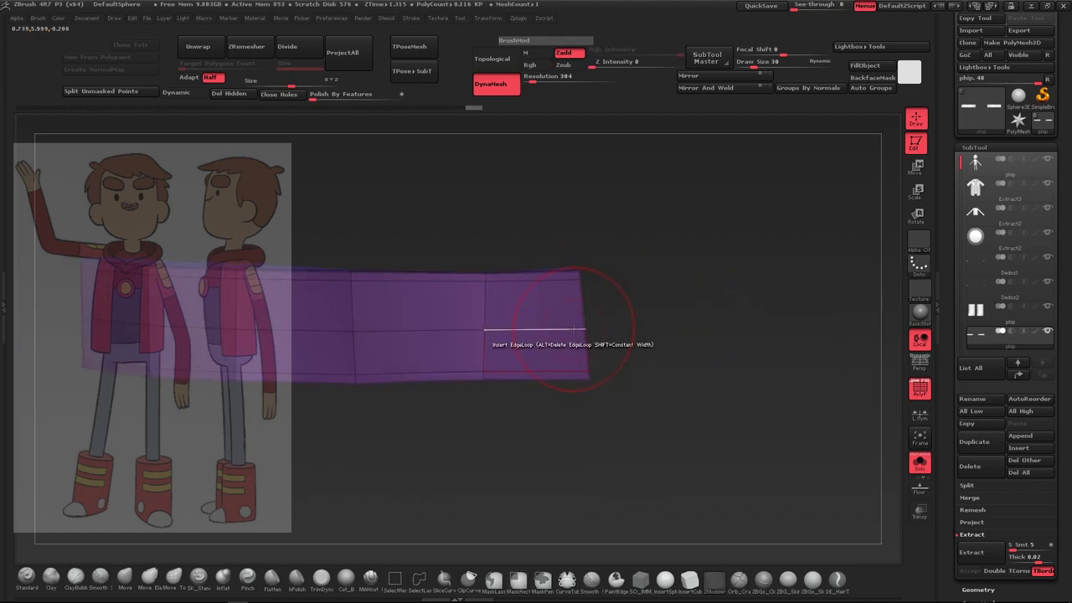
pyautogui.moveTo(582, 330); pyautogui.dragTo(467, 411)
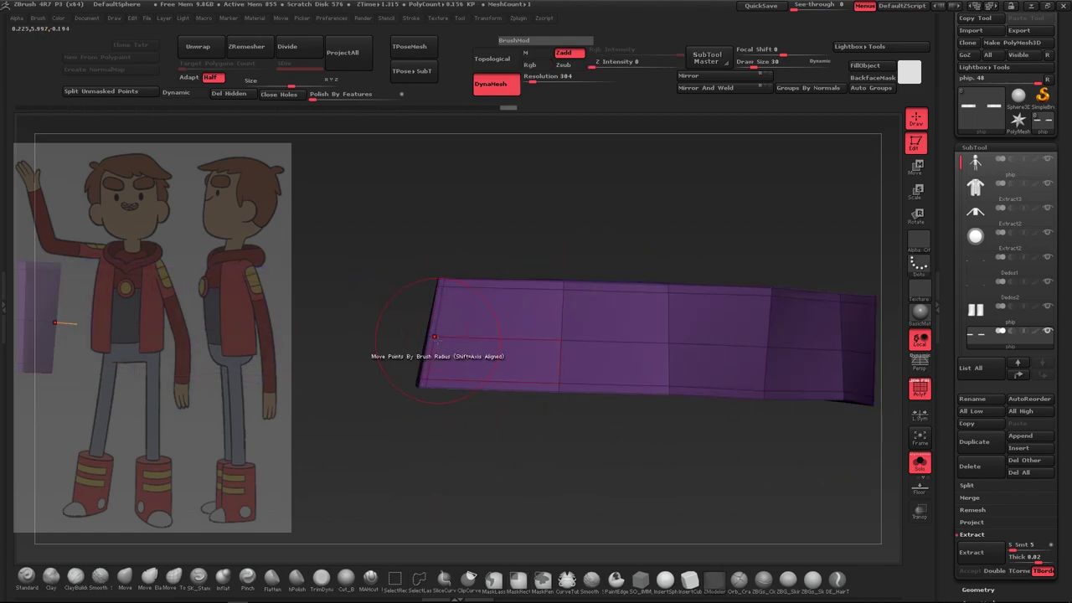
pyautogui.moveTo(439, 338)
pyautogui.mouseDown()
pyautogui.moveTo(729, 377)
pyautogui.moveTo(496, 374)
pyautogui.moveTo(695, 341)
pyautogui.moveTo(586, 351)
pyautogui.moveTo(603, 352)
pyautogui.mouseUp()
pyautogui.click(184, 92)
pyautogui.press('b')
pyautogui.press('m')
pyautogui.press('v')
pyautogui.moveTo(556, 316)
pyautogui.mouseDown()
pyautogui.moveTo(550, 346)
pyautogui.moveTo(706, 394)
pyautogui.moveTo(480, 291)
pyautogui.moveTo(586, 335)
pyautogui.moveTo(602, 317)
pyautogui.moveTo(770, 299)
pyautogui.moveTo(717, 335)
pyautogui.mouseUp()
pyautogui.keyDown('shift'); pyautogui.moveTo(598, 359); pyautogui.dragTo(608, 402); pyautogui.keyUp('shift')
# Duplicate the band downward with a Move transpose Ctrl-drag to make a second strap
pyautogui.scroll(3, 608, 403)
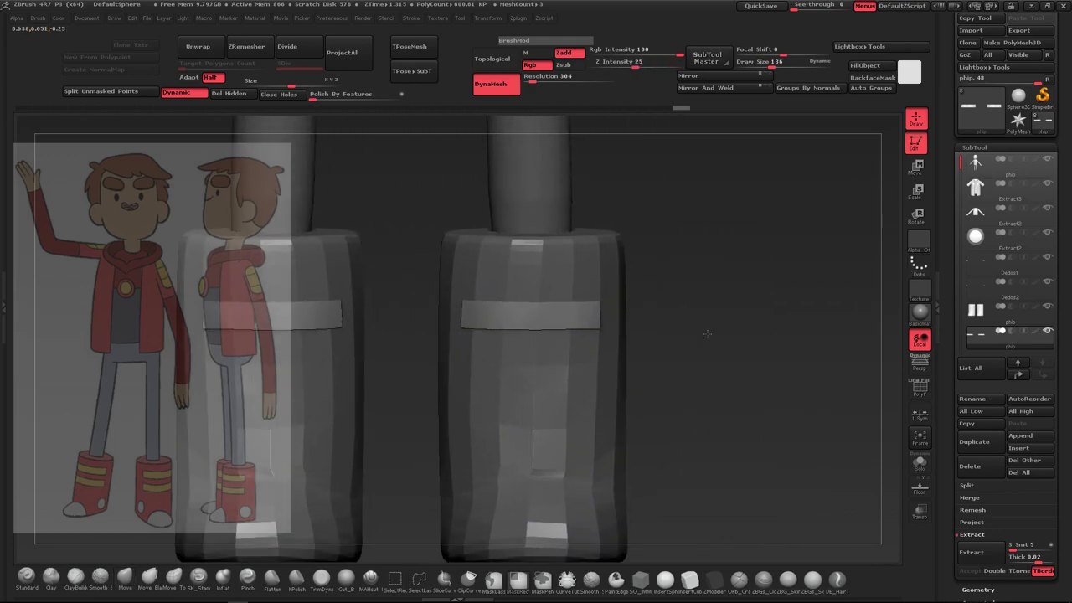
pyautogui.click(917, 166)
pyautogui.keyDown('ctrl'); pyautogui.moveTo(548, 317); pyautogui.dragTo(547, 372); pyautogui.keyUp('ctrl')
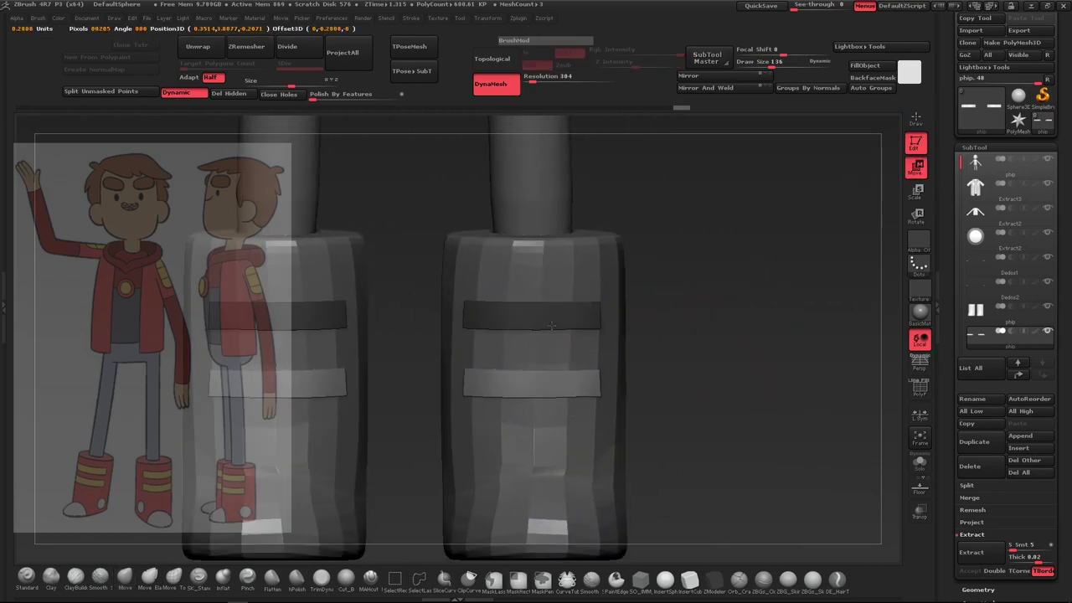
pyautogui.moveTo(700, 339)
pyautogui.keyDown('shift'); pyautogui.mouseDown()
pyautogui.moveTo(733, 278)
pyautogui.moveTo(616, 278)
pyautogui.mouseUp(); pyautogui.keyUp('shift')
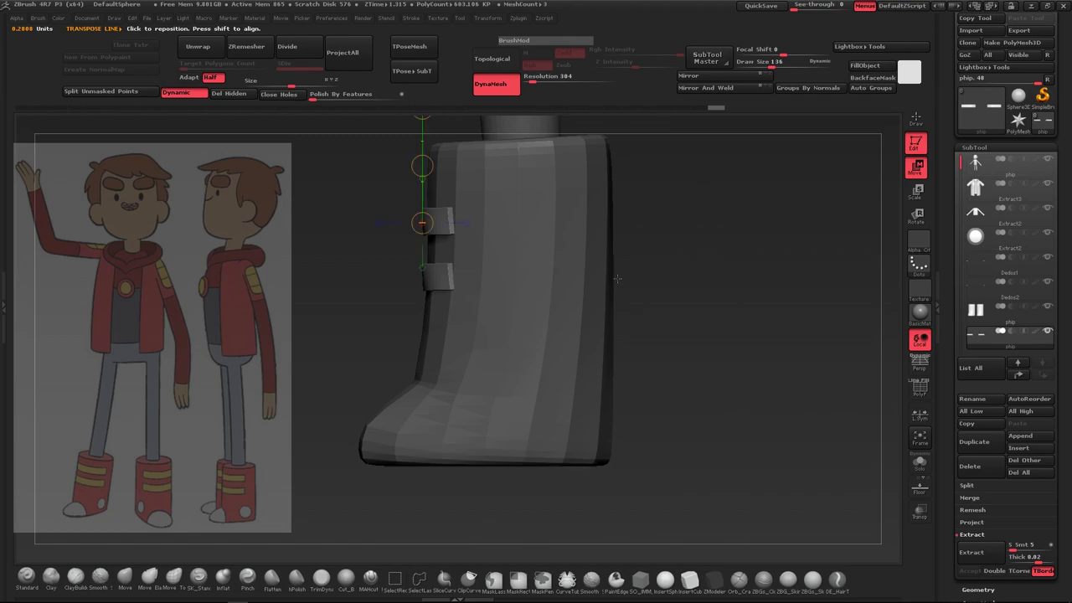
# Insert an IMM sphere and, with Transp on, push it into the boot's outer edge
pyautogui.click(665, 578)
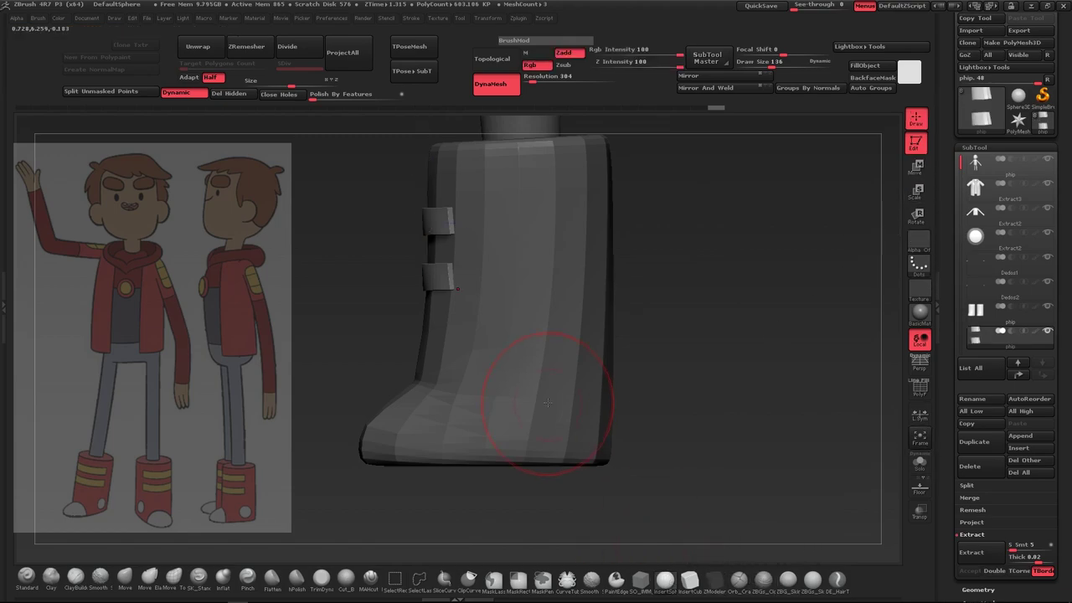
pyautogui.moveTo(541, 387); pyautogui.dragTo(549, 394)
pyautogui.keyDown('shift'); pyautogui.moveTo(670, 393); pyautogui.dragTo(636, 385); pyautogui.keyUp('shift')
pyautogui.click(920, 511)
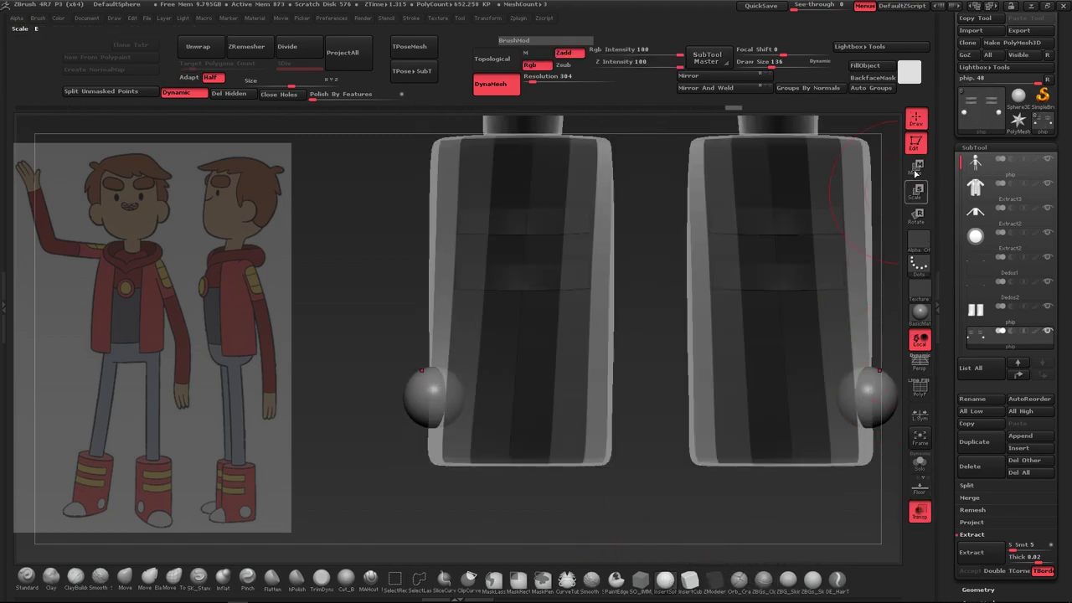
pyautogui.press('w')
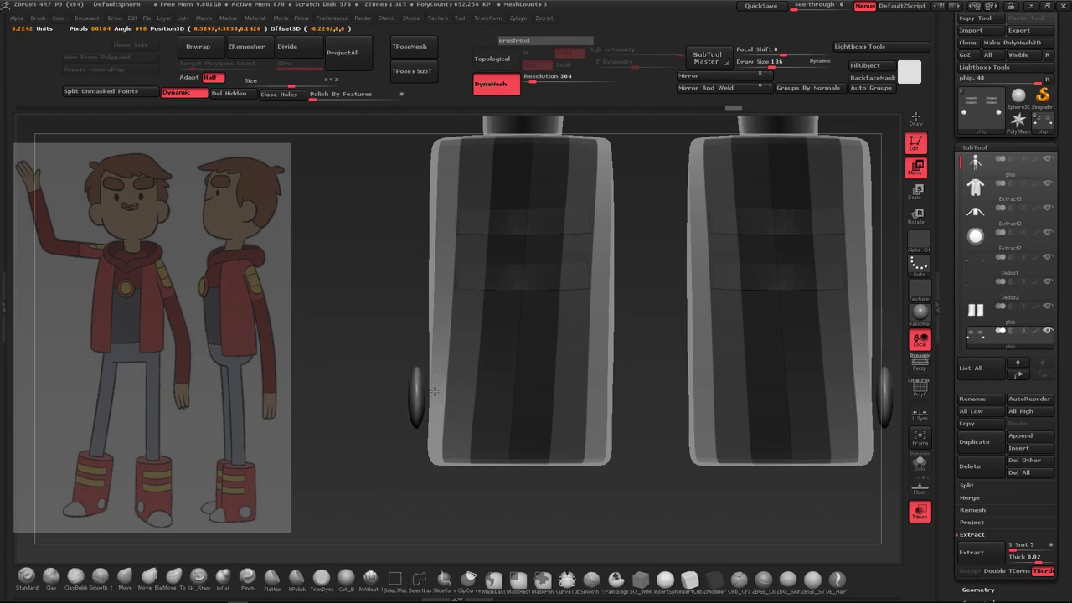
pyautogui.moveTo(410, 392); pyautogui.dragTo(501, 392)
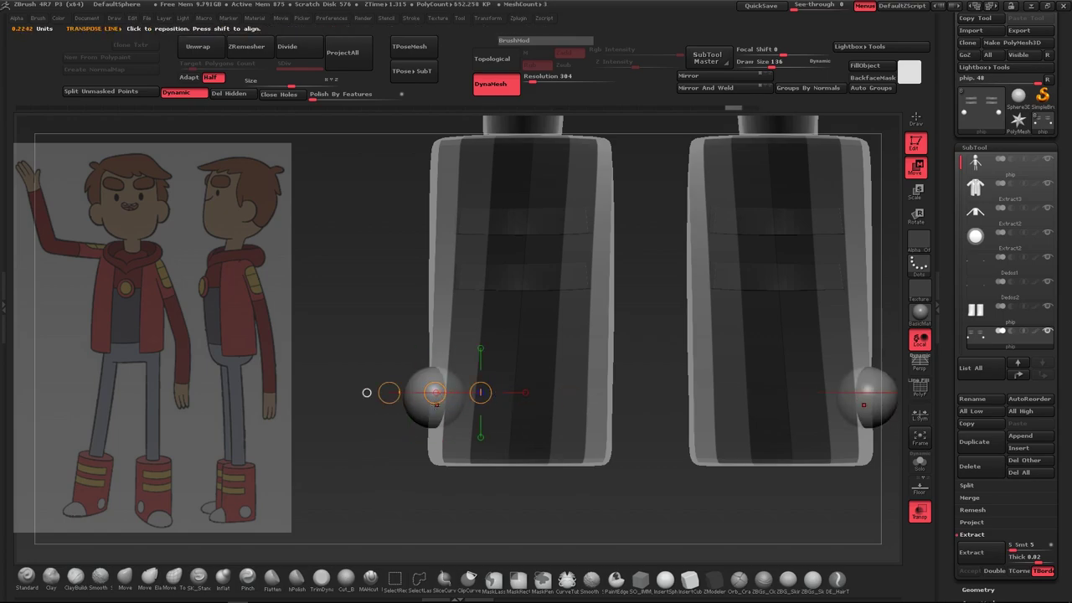
pyautogui.moveTo(433, 392); pyautogui.dragTo(536, 403)
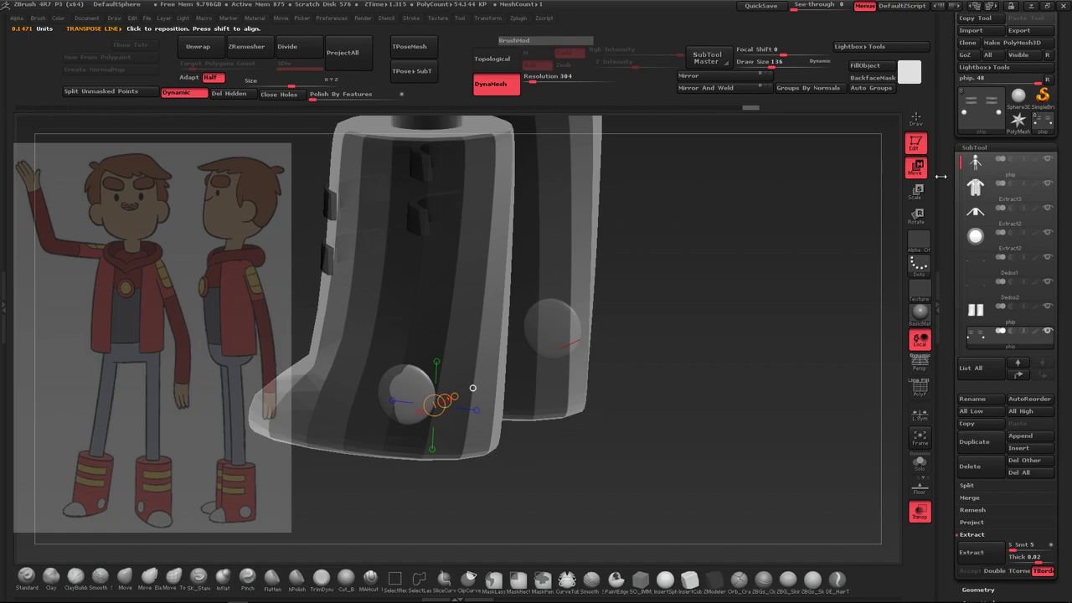
# Turn Transp off, check the boots from the front, and reselect the boot subtool
pyautogui.press('r')
pyautogui.moveTo(406, 440); pyautogui.dragTo(406, 283)
pyautogui.moveTo(502, 419)
pyautogui.keyDown('shift'); pyautogui.mouseDown()
pyautogui.moveTo(396, 418)
pyautogui.moveTo(548, 391)
pyautogui.mouseUp(); pyautogui.keyUp('shift')
pyautogui.press('q')
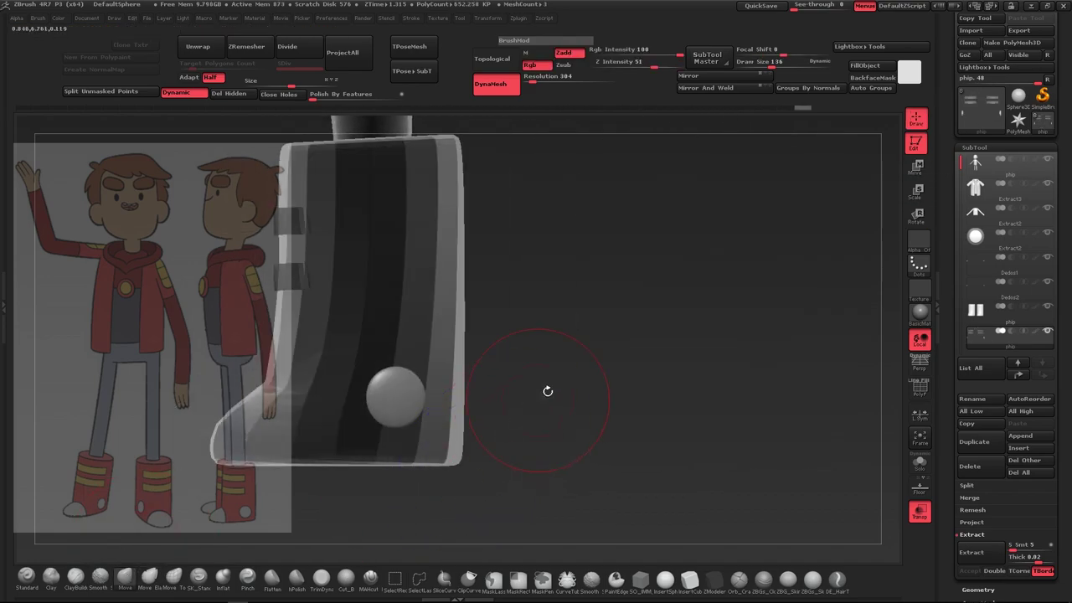
pyautogui.click(919, 511)
pyautogui.moveTo(753, 335)
pyautogui.keyDown('shift'); pyautogui.mouseDown()
pyautogui.moveTo(628, 289)
pyautogui.moveTo(632, 321)
pyautogui.mouseUp(); pyautogui.keyUp('shift')
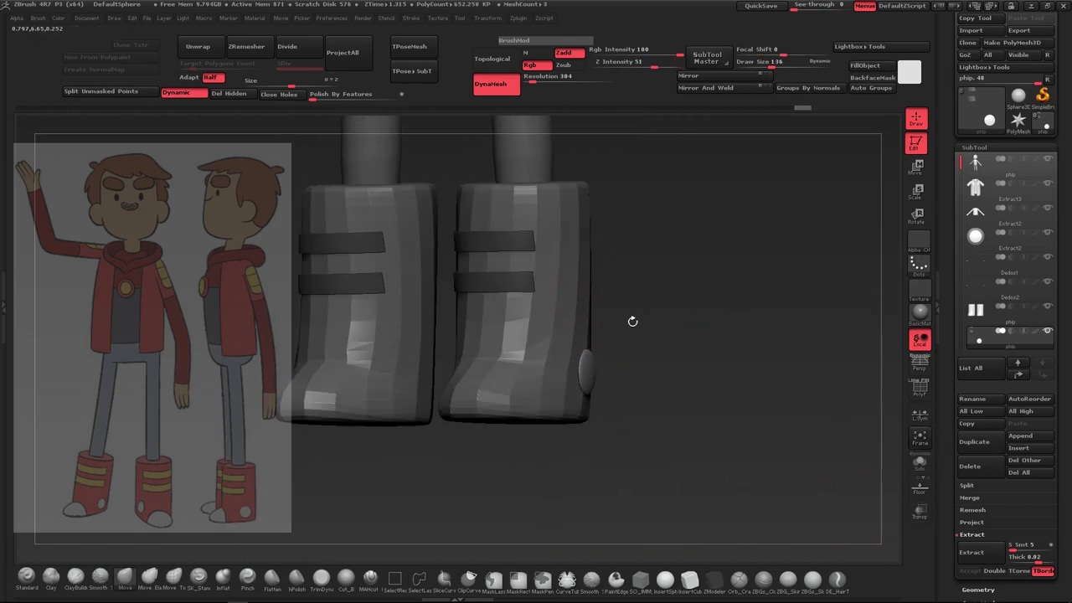
pyautogui.keyDown('alt'); pyautogui.click(567, 308); pyautogui.keyUp('alt')
# Frame the boot toe, lower Draw Size, and raise the boot to SDiv 6
pyautogui.keyDown('shift'); pyautogui.moveTo(645, 346); pyautogui.dragTo(663, 352); pyautogui.keyUp('shift')
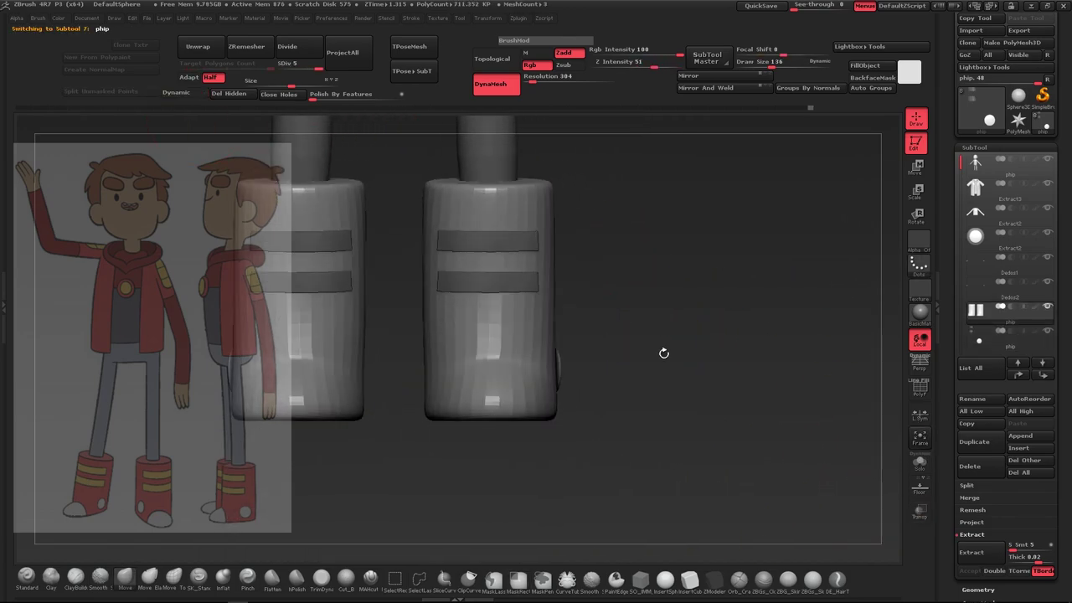
pyautogui.press('f')
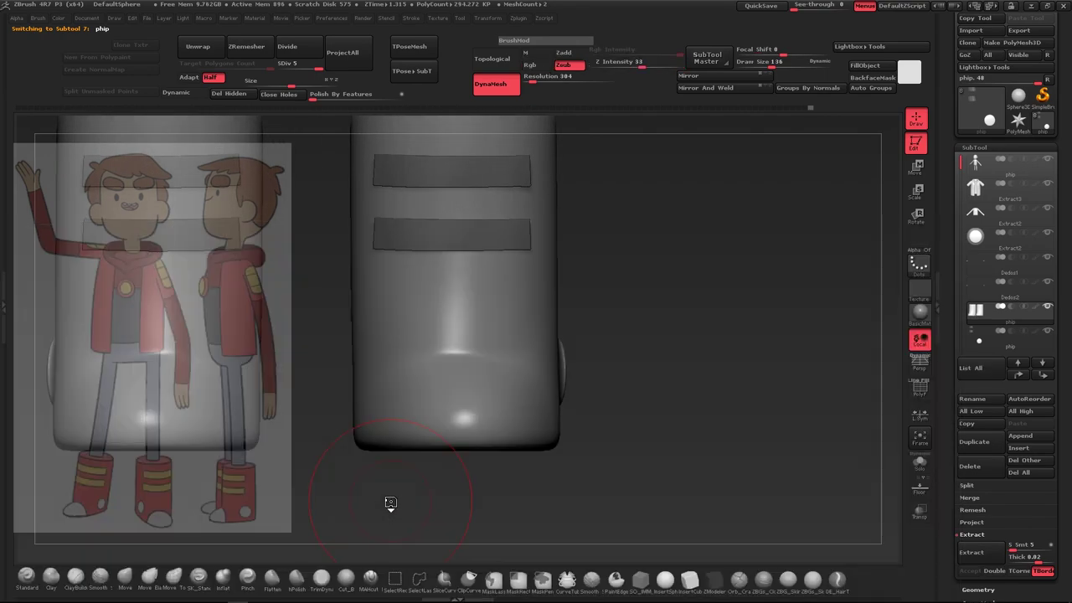
pyautogui.moveTo(1058, 69); pyautogui.dragTo(1058, 99)
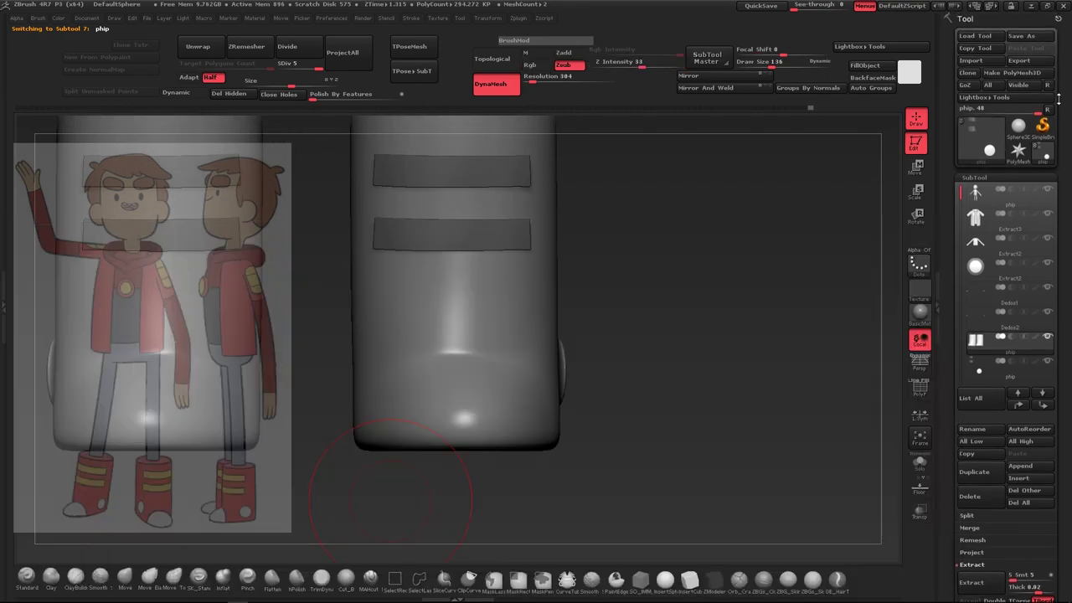
pyautogui.moveTo(548, 310); pyautogui.dragTo(443, 407)
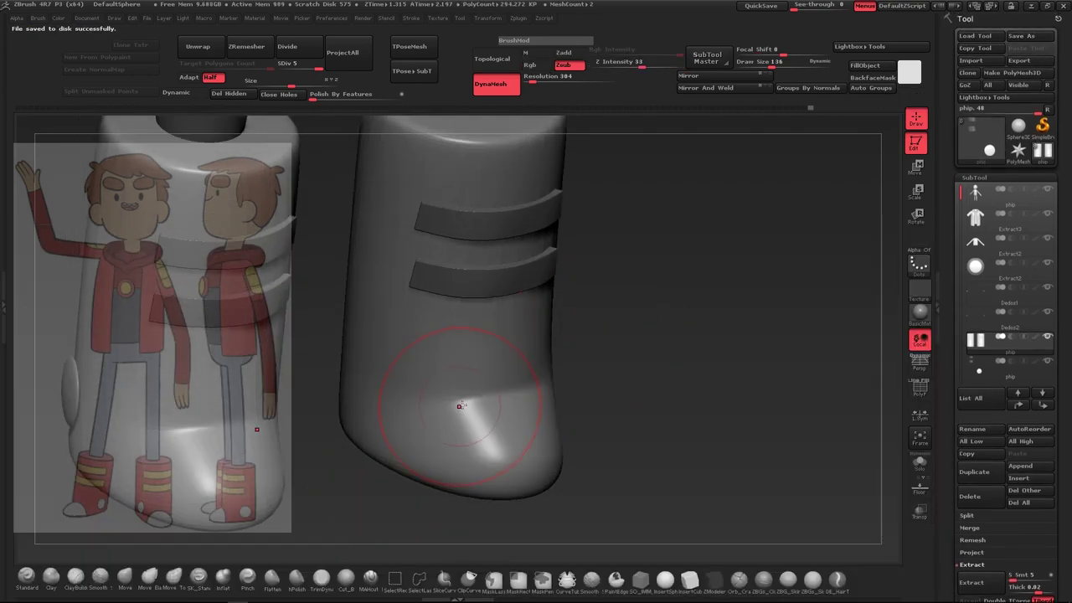
pyautogui.moveTo(763, 63); pyautogui.dragTo(754, 63)
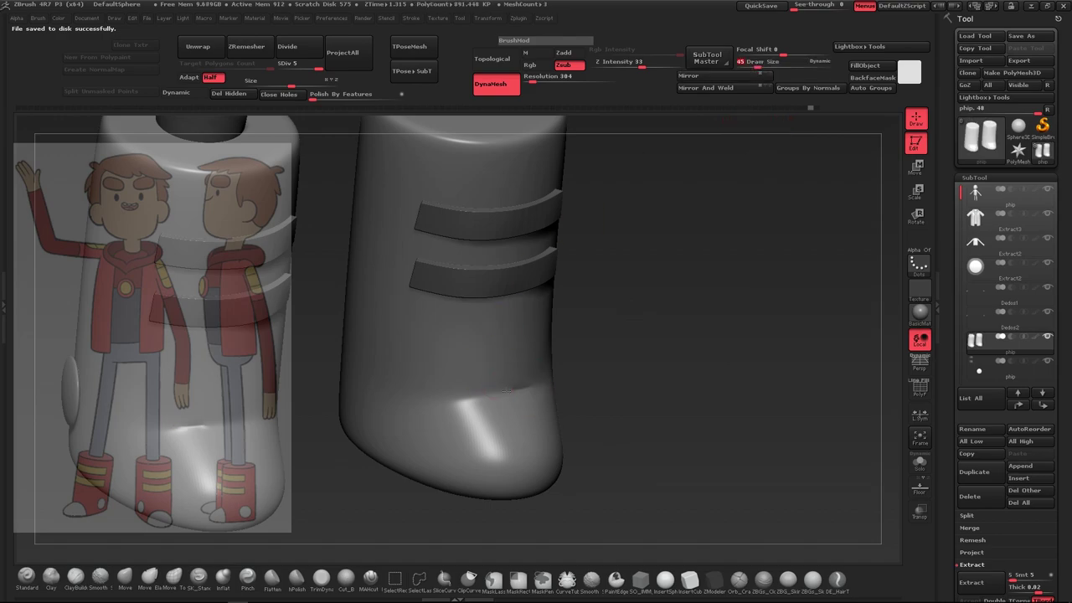
pyautogui.moveTo(605, 421); pyautogui.dragTo(471, 403)
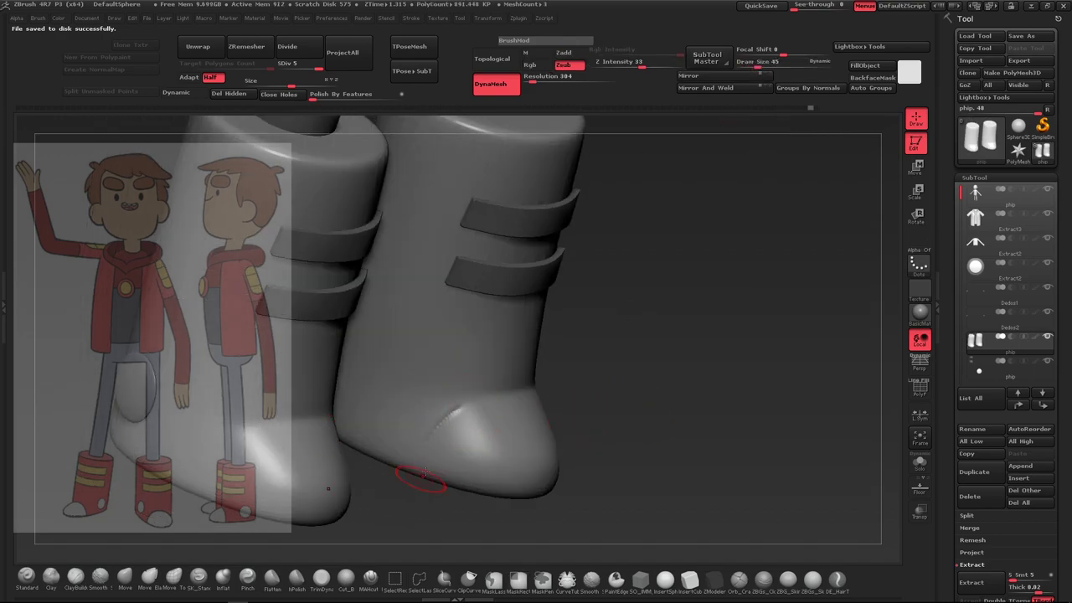
pyautogui.press('d')
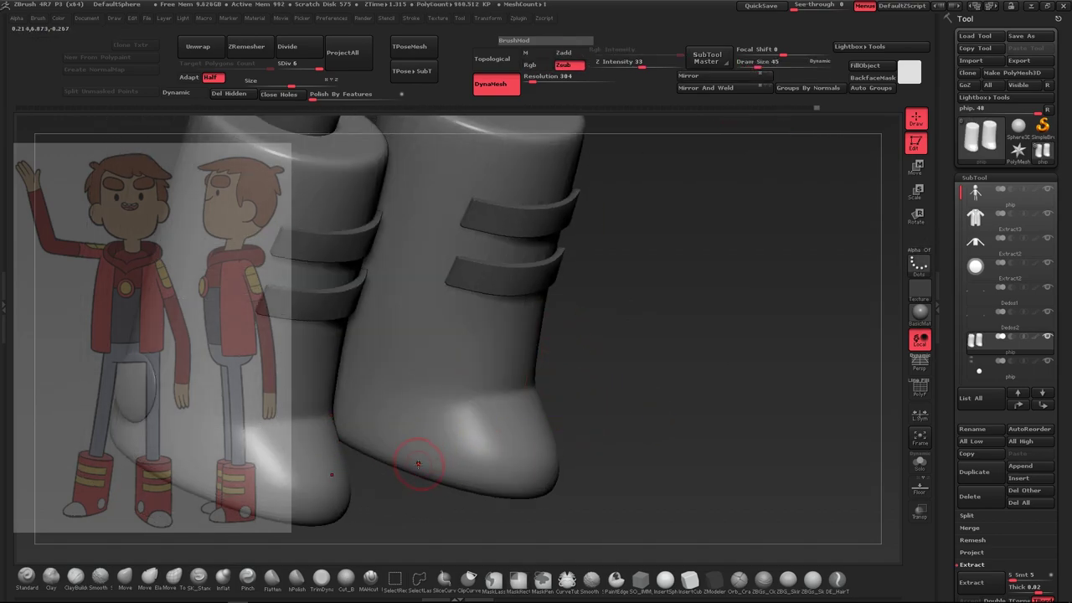
pyautogui.moveTo(515, 391); pyautogui.dragTo(442, 412)
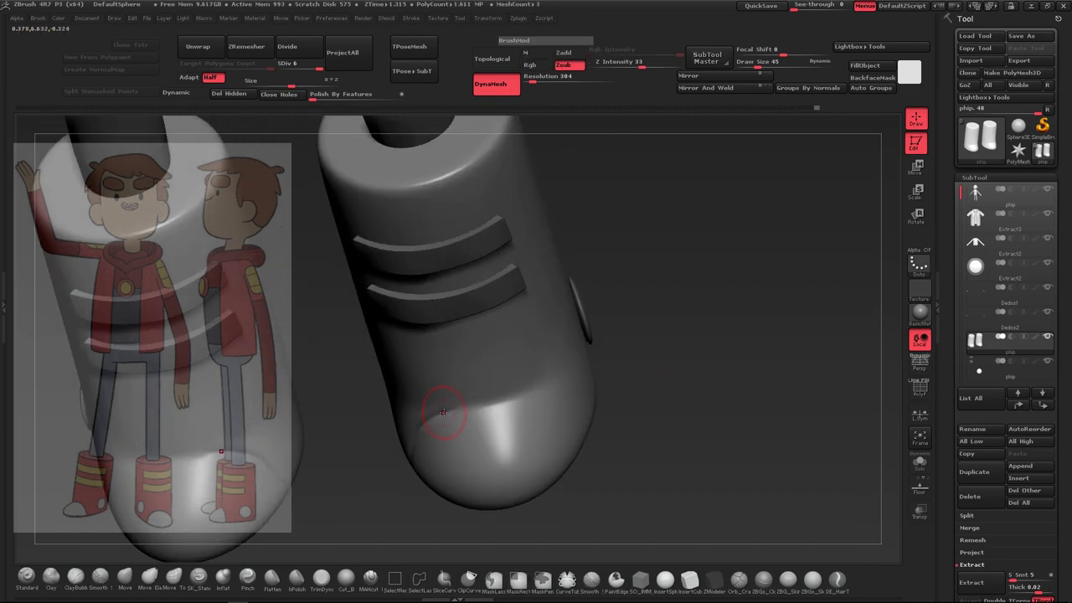
pyautogui.moveTo(636, 439)
pyautogui.mouseDown()
pyautogui.moveTo(555, 410)
pyautogui.moveTo(469, 410)
pyautogui.moveTo(491, 404)
pyautogui.moveTo(615, 444)
pyautogui.moveTo(577, 426)
pyautogui.moveTo(473, 454)
pyautogui.mouseUp()
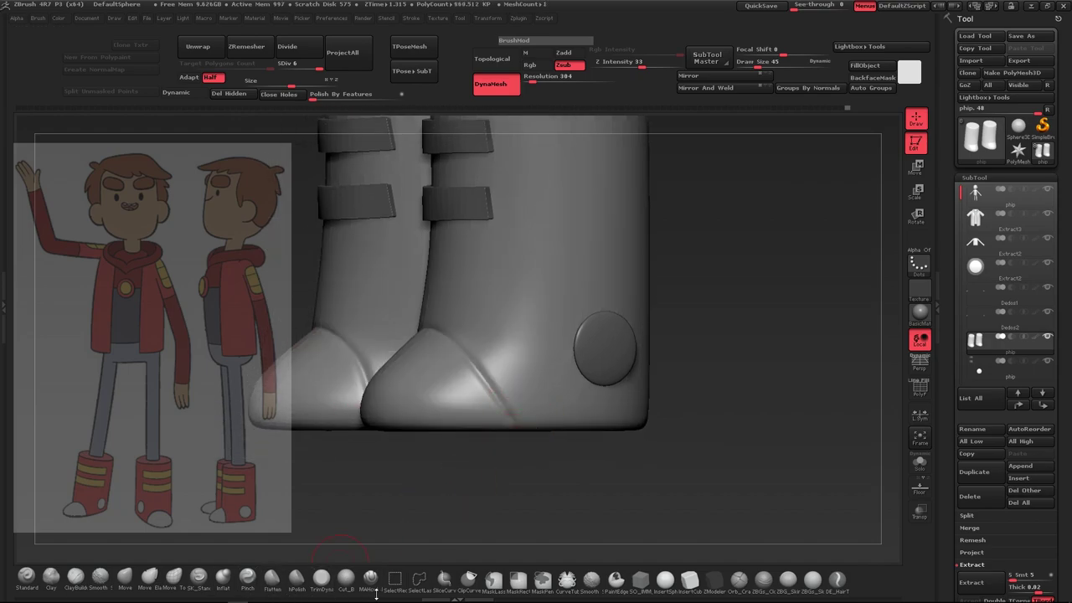
# Sharpen the crease around the boot's toe cap with the Pinch brush
pyautogui.click(247, 576)
pyautogui.moveTo(454, 354); pyautogui.dragTo(465, 351)
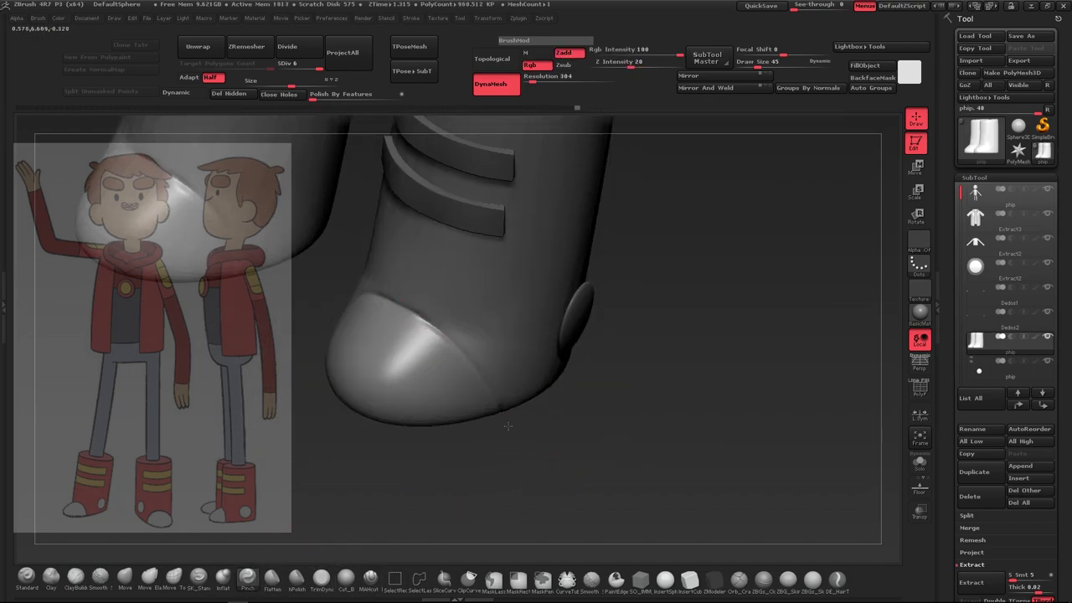
pyautogui.moveTo(507, 427)
pyautogui.mouseDown()
pyautogui.moveTo(514, 383)
pyautogui.moveTo(578, 426)
pyautogui.moveTo(625, 399)
pyautogui.moveTo(468, 388)
pyautogui.moveTo(529, 465)
pyautogui.moveTo(558, 425)
pyautogui.moveTo(586, 334)
pyautogui.mouseUp()
# Zoom out to the whole character and make the phip body mesh the active subtool
pyautogui.press('b')
pyautogui.press('m')
pyautogui.press('v')
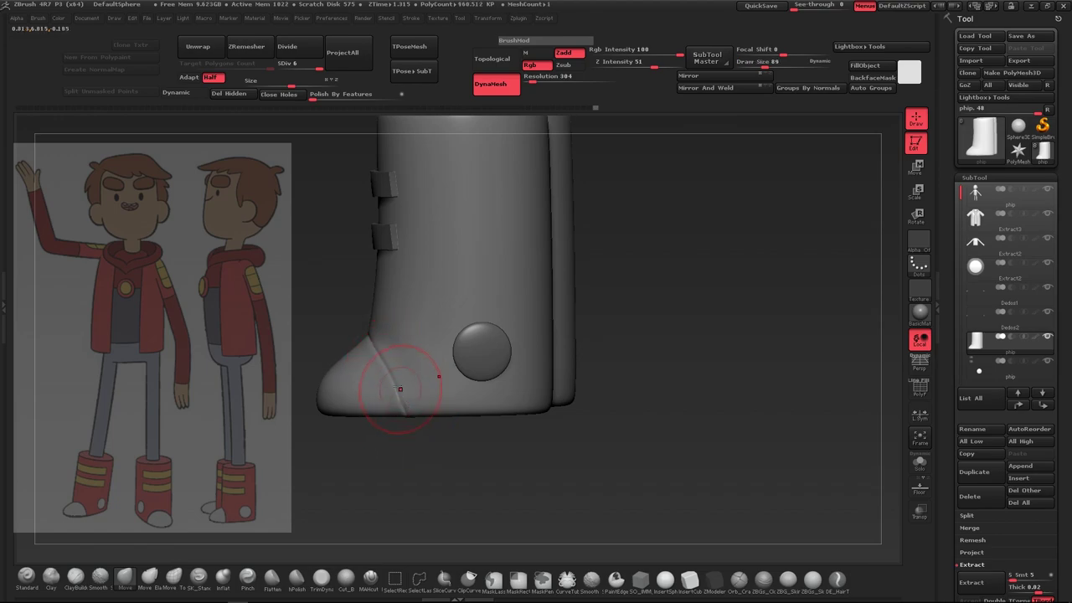
pyautogui.moveTo(421, 455)
pyautogui.mouseDown()
pyautogui.moveTo(565, 407)
pyautogui.moveTo(410, 426)
pyautogui.moveTo(502, 469)
pyautogui.moveTo(509, 483)
pyautogui.mouseUp()
pyautogui.moveTo(531, 445)
pyautogui.keyDown('alt'); pyautogui.mouseDown()
pyautogui.moveTo(559, 411)
pyautogui.moveTo(507, 440)
pyautogui.moveTo(516, 484)
pyautogui.moveTo(524, 363)
pyautogui.moveTo(507, 352)
pyautogui.moveTo(583, 268)
pyautogui.moveTo(593, 313)
pyautogui.moveTo(586, 299)
pyautogui.moveTo(570, 376)
pyautogui.moveTo(648, 438)
pyautogui.moveTo(544, 350)
pyautogui.mouseUp(); pyautogui.keyUp('alt')
pyautogui.keyDown('alt'); pyautogui.click(544, 350); pyautogui.keyUp('alt')
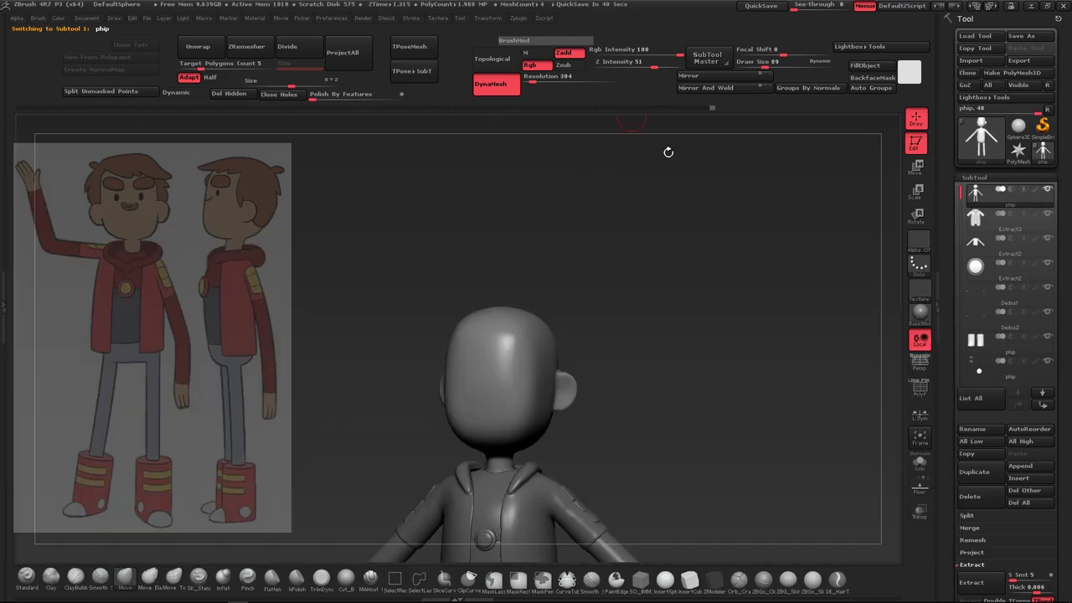
# Mask a band of hair down the side of the head and around the ear
pyautogui.moveTo(667, 151)
pyautogui.keyDown('alt'); pyautogui.mouseDown()
pyautogui.moveTo(650, 356)
pyautogui.moveTo(639, 345)
pyautogui.mouseUp(); pyautogui.keyUp('alt')
pyautogui.moveTo(620, 306); pyautogui.dragTo(586, 251)
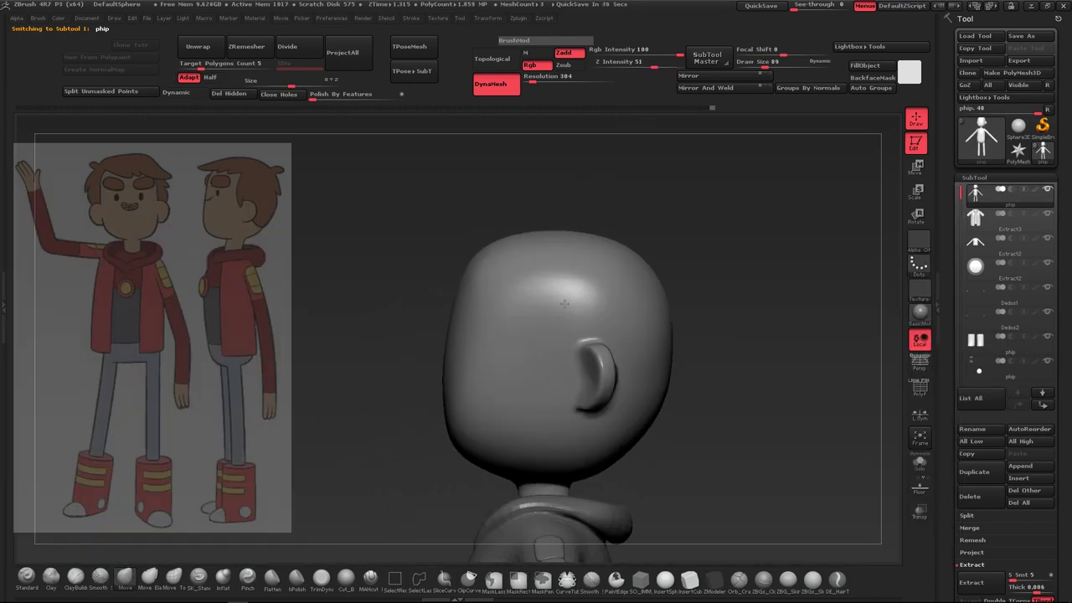
pyautogui.moveTo(548, 218)
pyautogui.keyDown('shift'); pyautogui.mouseDown()
pyautogui.moveTo(549, 344)
pyautogui.moveTo(566, 372)
pyautogui.mouseUp(); pyautogui.keyUp('shift')
pyautogui.keyDown('ctrl'); pyautogui.keyDown('shift'); pyautogui.moveTo(557, 213); pyautogui.dragTo(556, 339); pyautogui.keyUp('shift'); pyautogui.keyUp('ctrl')
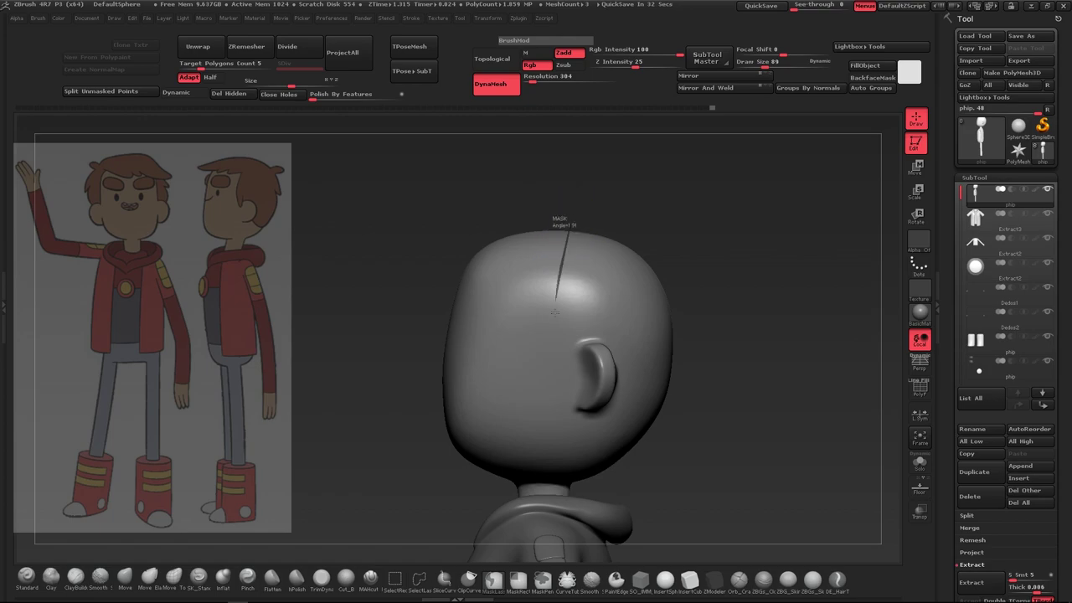
pyautogui.keyDown('ctrl'); pyautogui.moveTo(584, 220); pyautogui.dragTo(571, 364); pyautogui.keyUp('ctrl')
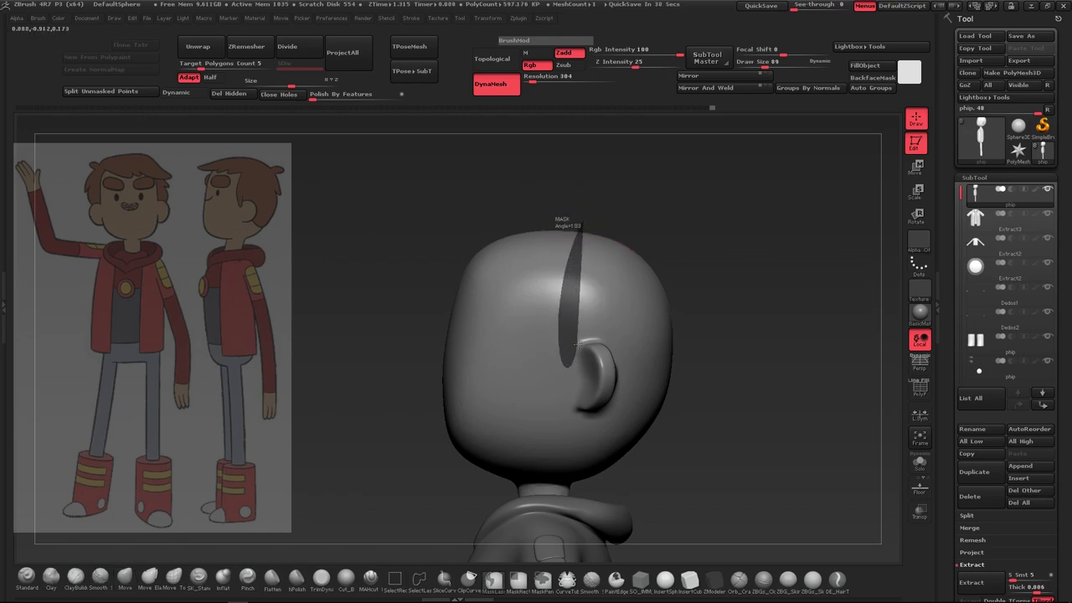
pyautogui.moveTo(640, 119); pyautogui.dragTo(574, 299)
pyautogui.moveTo(523, 343)
pyautogui.keyDown('ctrl'); pyautogui.mouseDown()
pyautogui.moveTo(567, 393)
pyautogui.moveTo(678, 469)
pyautogui.mouseUp(); pyautogui.keyUp('ctrl')
pyautogui.moveTo(548, 160); pyautogui.dragTo(612, 354)
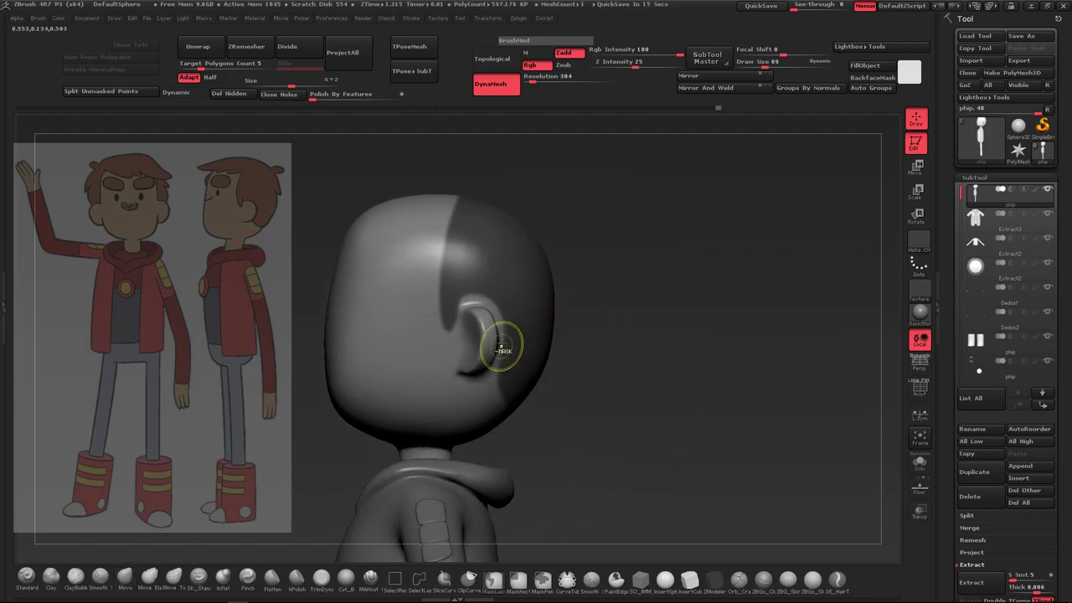
pyautogui.keyDown('ctrl'); pyautogui.moveTo(520, 403); pyautogui.dragTo(519, 402); pyautogui.keyUp('ctrl')
pyautogui.moveTo(636, 343)
pyautogui.mouseDown()
pyautogui.moveTo(727, 352)
pyautogui.moveTo(578, 380)
pyautogui.moveTo(668, 329)
pyautogui.moveTo(508, 347)
pyautogui.mouseUp()
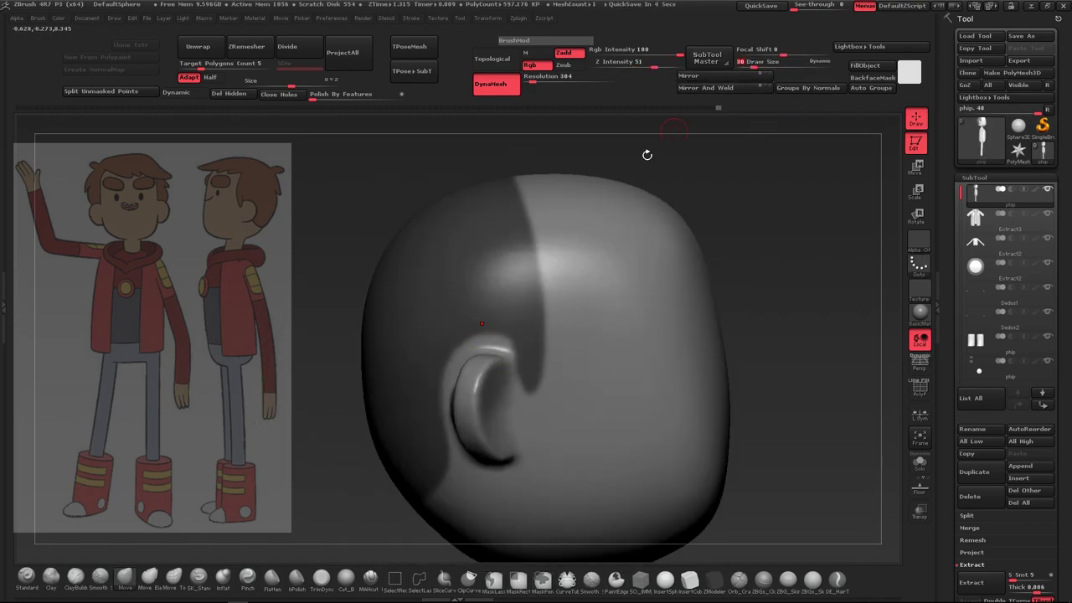
# Extend the hair mask into a curved hook shape behind the ear
pyautogui.press('b')
pyautogui.press('m')
pyautogui.press('v')
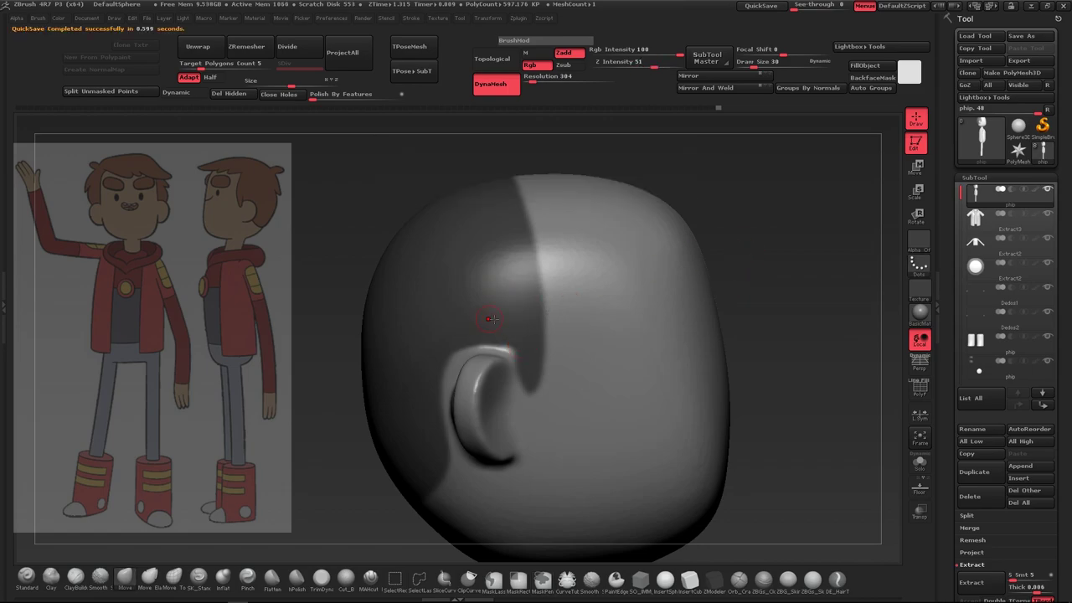
pyautogui.moveTo(507, 347); pyautogui.dragTo(467, 352)
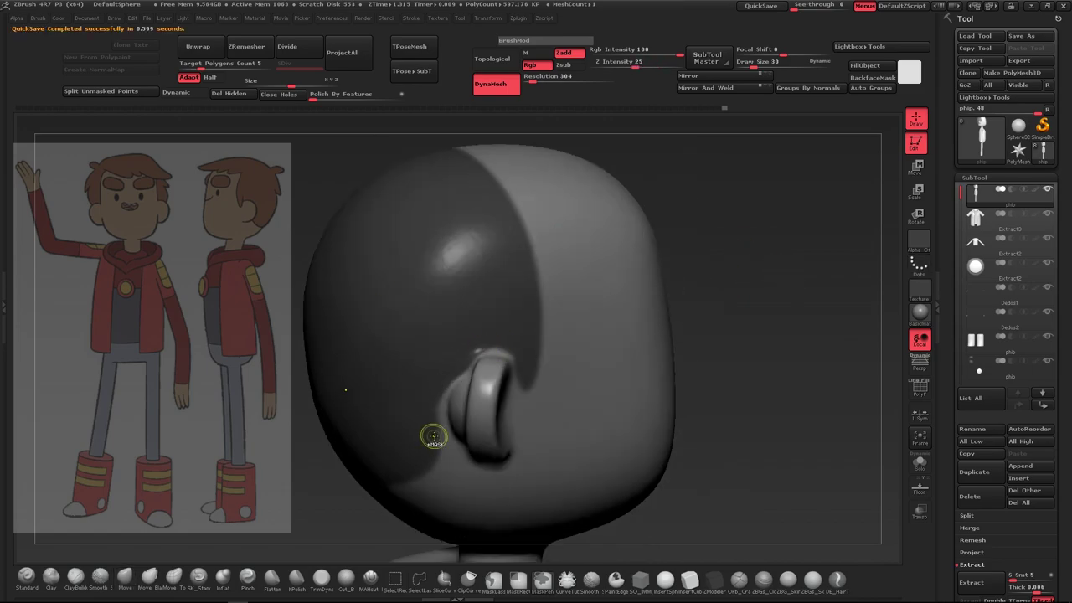
pyautogui.moveTo(430, 410)
pyautogui.mouseDown()
pyautogui.moveTo(634, 311)
pyautogui.moveTo(490, 354)
pyautogui.moveTo(610, 314)
pyautogui.moveTo(528, 336)
pyautogui.mouseUp()
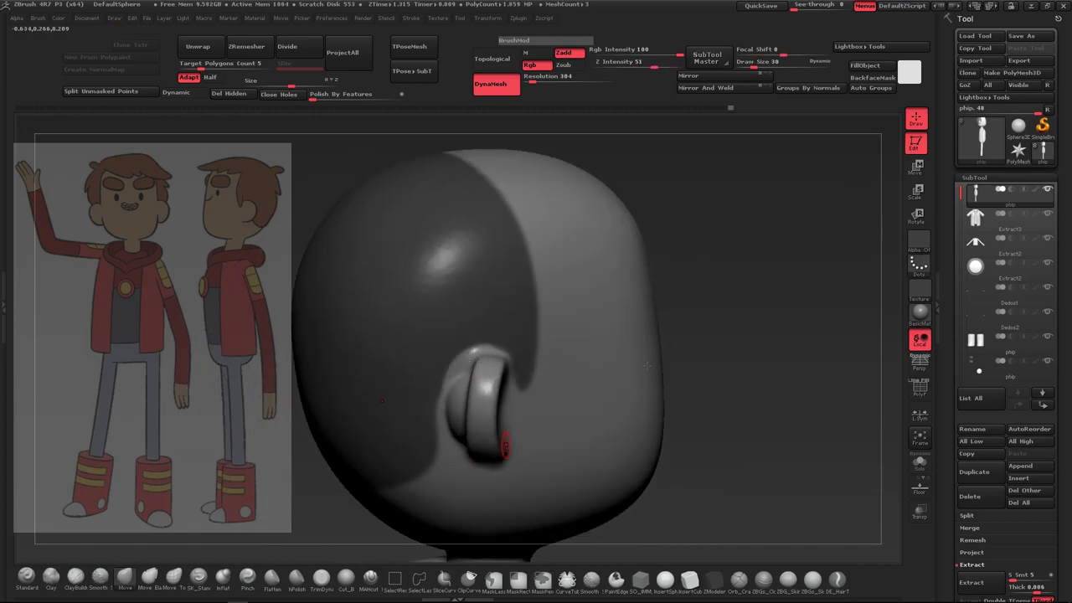
pyautogui.moveTo(502, 438); pyautogui.dragTo(455, 377)
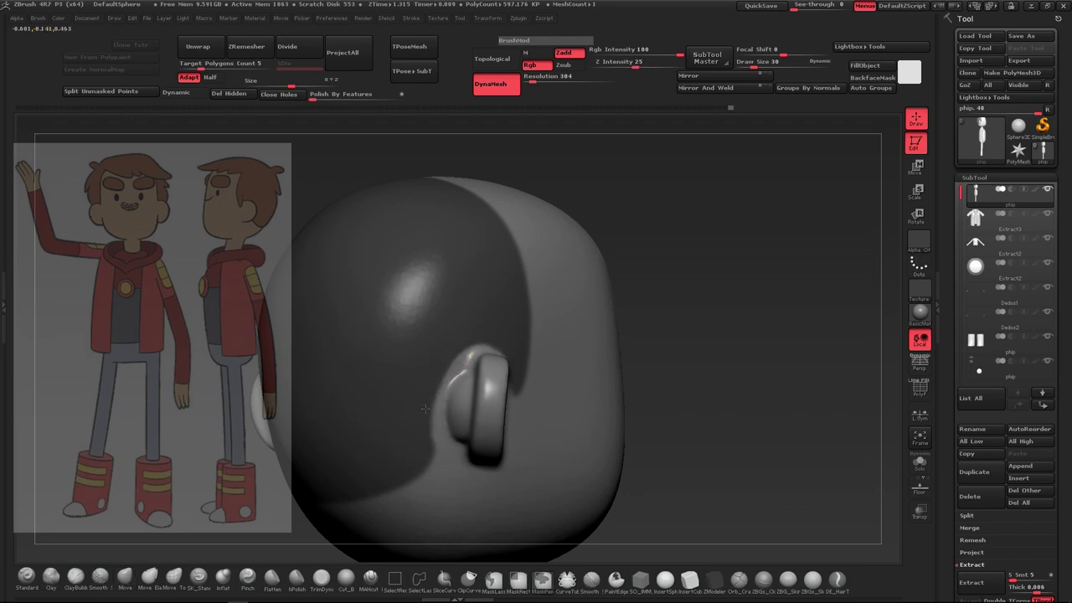
pyautogui.moveTo(698, 381); pyautogui.dragTo(667, 317)
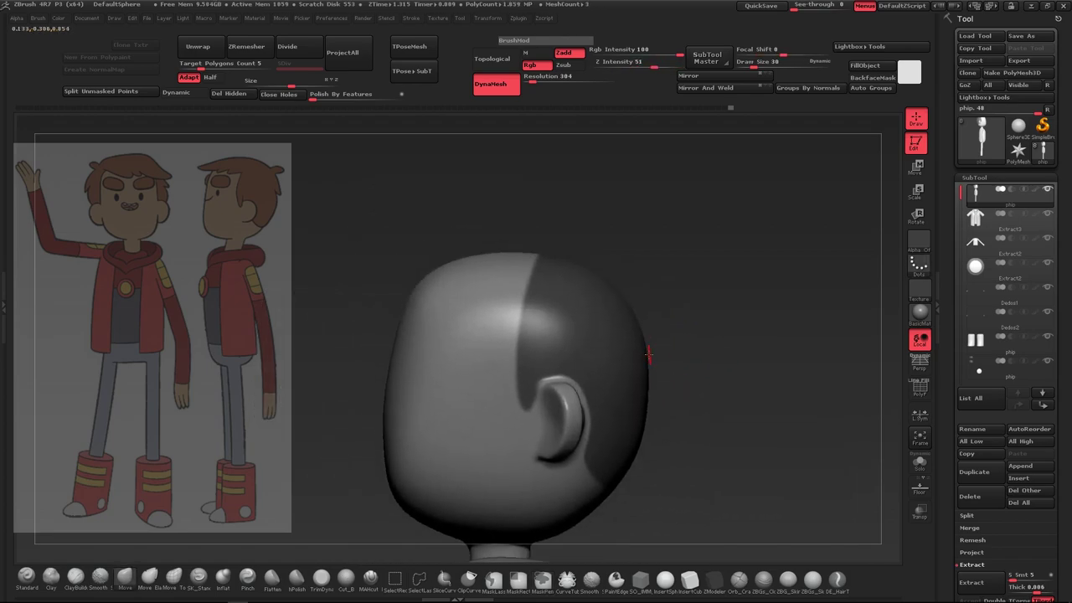
pyautogui.keyDown('ctrl'); pyautogui.moveTo(492, 289); pyautogui.dragTo(566, 277); pyautogui.keyUp('ctrl')
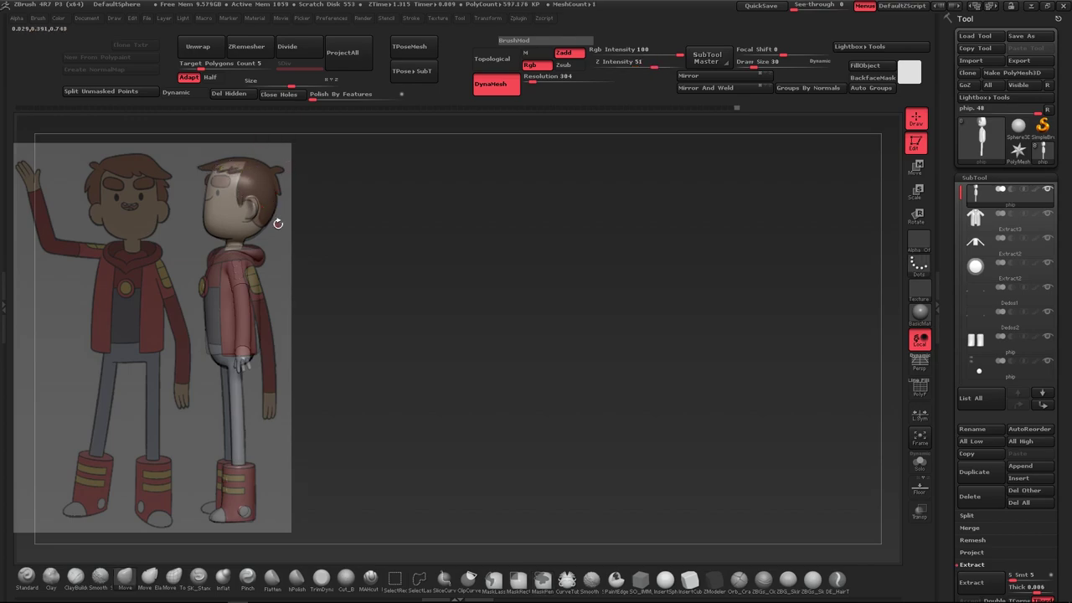
# Solo the head and mask the top of the head for the fringe
pyautogui.moveTo(363, 262); pyautogui.dragTo(612, 293)
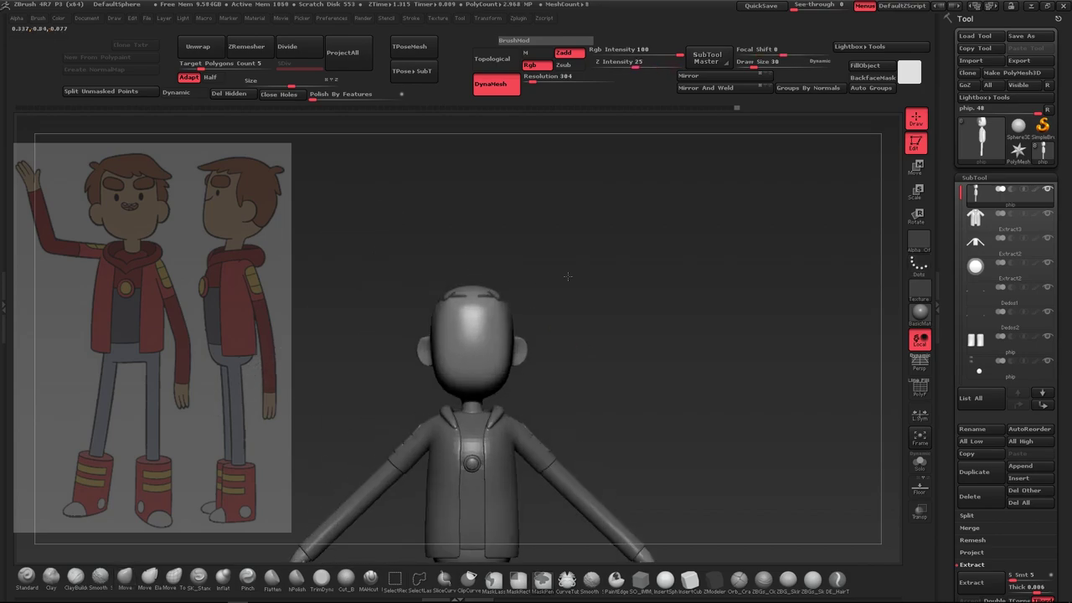
pyautogui.keyDown('ctrl'); pyautogui.keyDown('shift'); pyautogui.click(612, 293); pyautogui.keyUp('shift'); pyautogui.keyUp('ctrl')
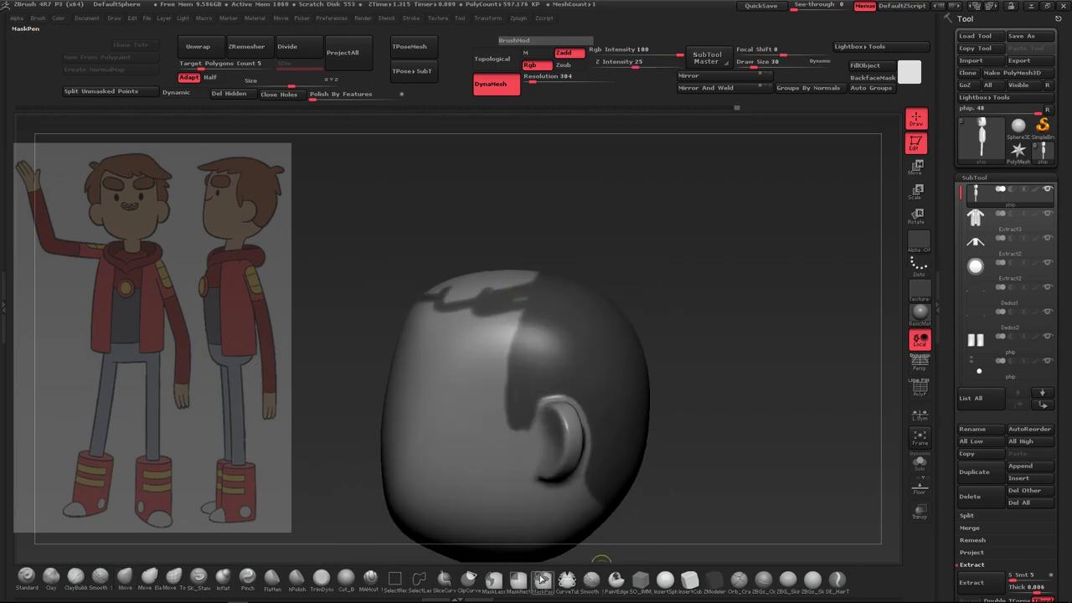
pyautogui.keyDown('ctrl'); pyautogui.moveTo(503, 303); pyautogui.dragTo(508, 305); pyautogui.keyUp('ctrl')
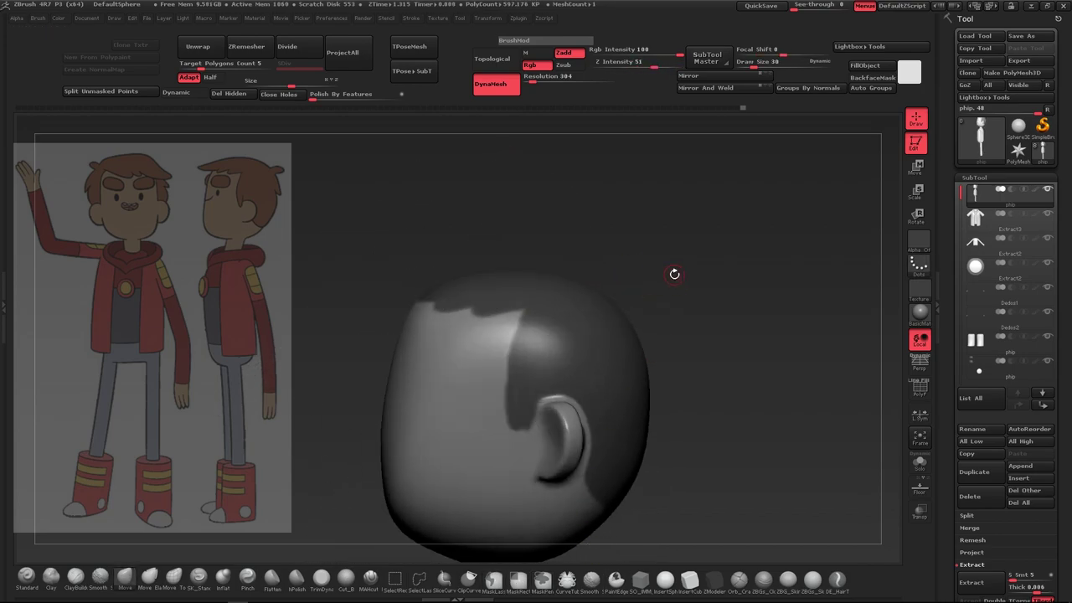
pyautogui.keyDown('ctrl'); pyautogui.moveTo(410, 284); pyautogui.dragTo(548, 306); pyautogui.keyUp('ctrl')
pyautogui.keyDown('shift'); pyautogui.moveTo(660, 286); pyautogui.dragTo(592, 275); pyautogui.keyUp('shift')
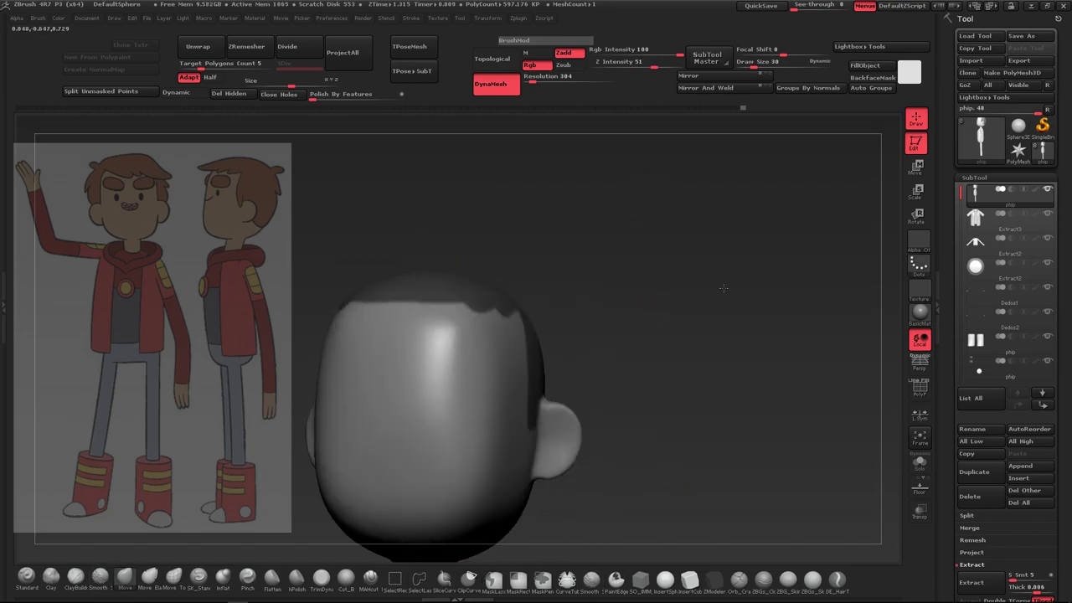
pyautogui.moveTo(659, 320); pyautogui.dragTo(598, 300)
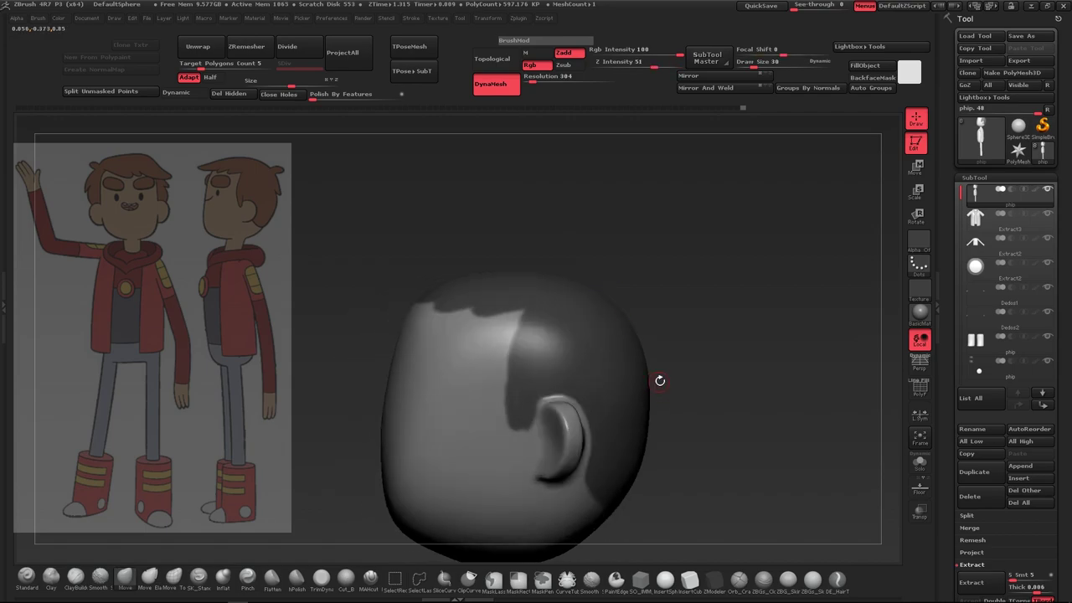
pyautogui.moveTo(660, 381); pyautogui.dragTo(745, 352)
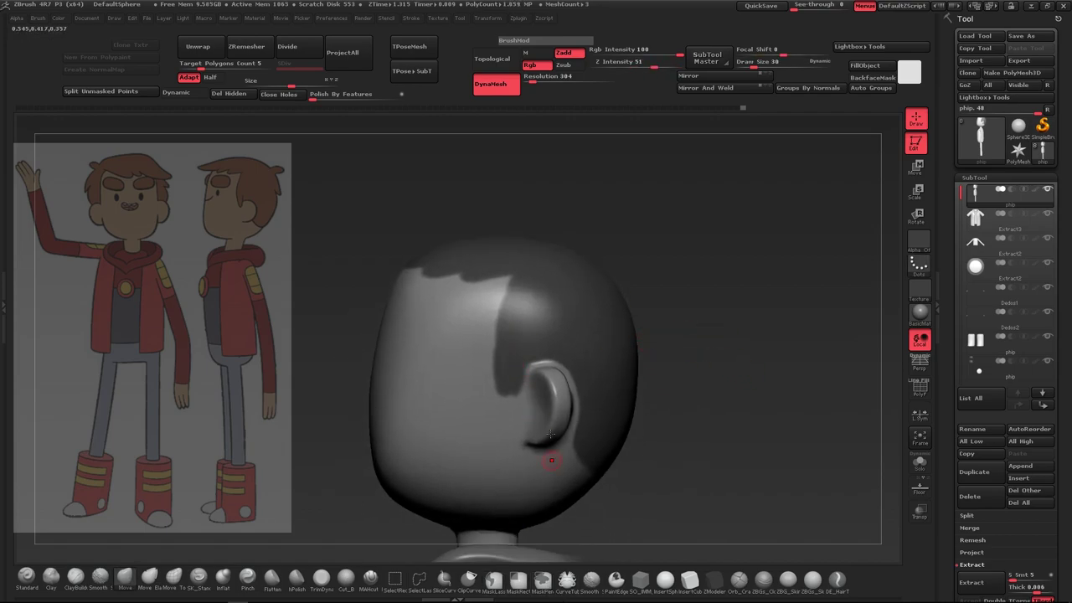
pyautogui.press('shift')
pyautogui.moveTo(510, 359)
pyautogui.keyDown('alt'); pyautogui.mouseDown()
pyautogui.moveTo(617, 363)
pyautogui.moveTo(571, 372)
pyautogui.mouseUp(); pyautogui.keyUp('alt')
# Extract the masked hair area at Thick 0.03 and accept it as subtool Extract7
pyautogui.scroll(-5, 980, 381)
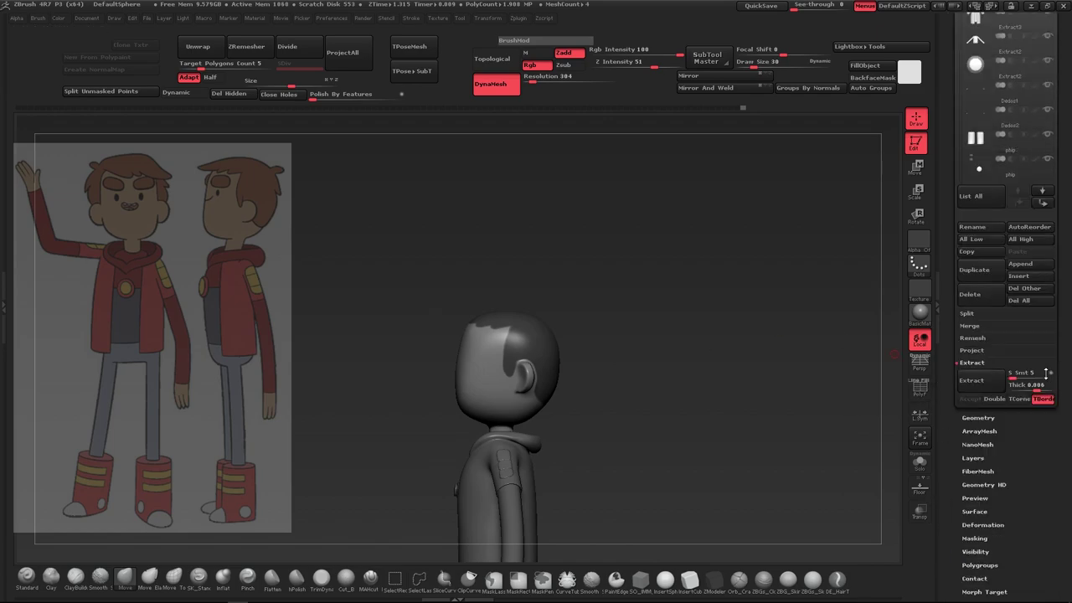
pyautogui.click(982, 388)
pyautogui.hotkey('ctrl', 'z')
pyautogui.click(1019, 385)
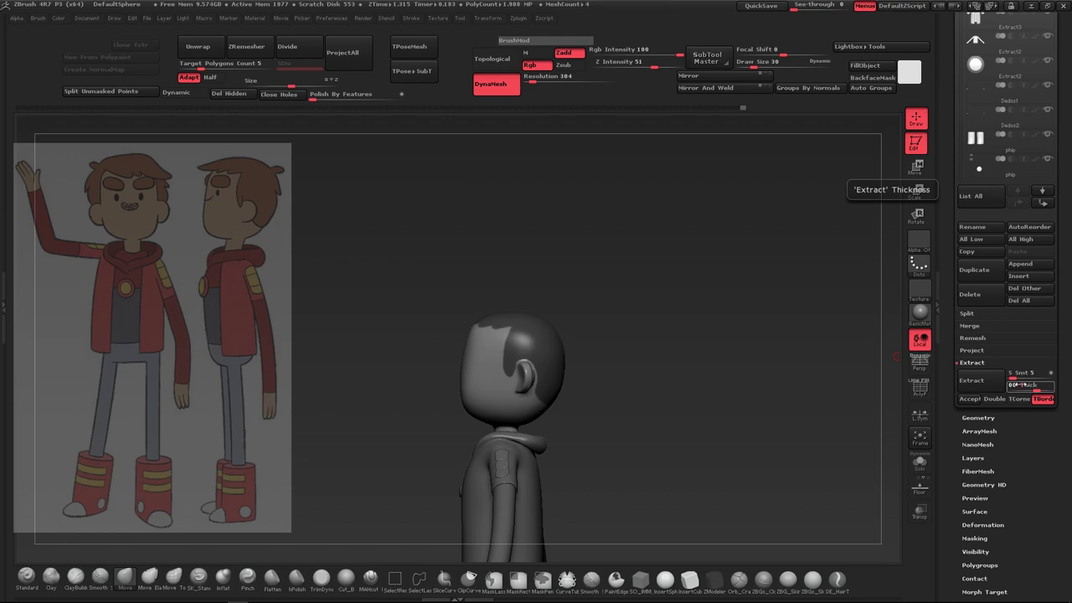
pyautogui.click(971, 380)
pyautogui.hotkey('ctrl', 'z')
pyautogui.click(1022, 385)
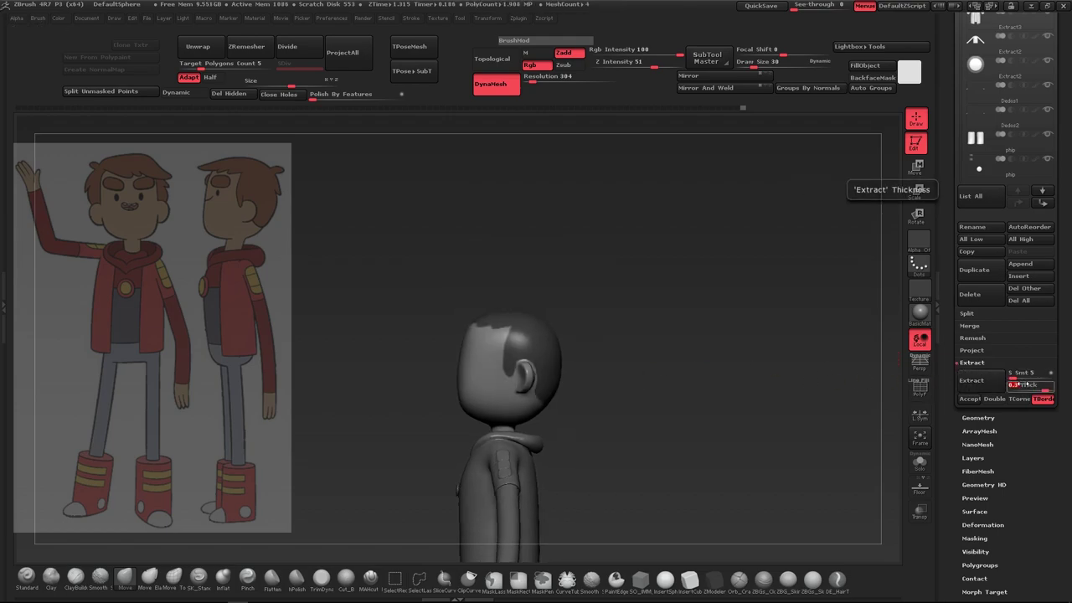
pyautogui.press('Return')
pyautogui.moveTo(625, 364); pyautogui.dragTo(676, 370)
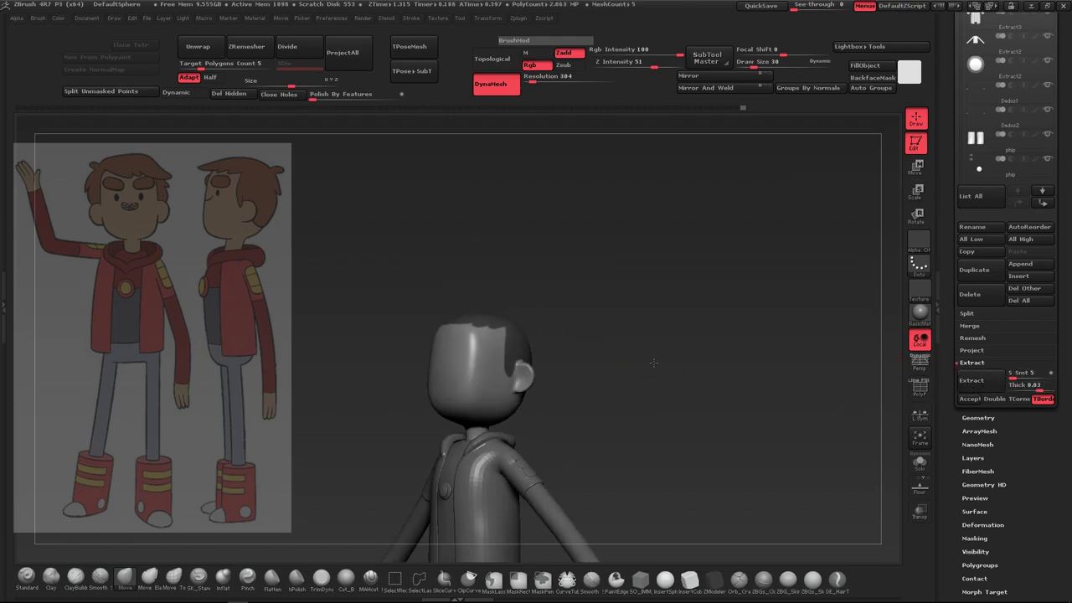
pyautogui.click(972, 380)
pyautogui.click(969, 398)
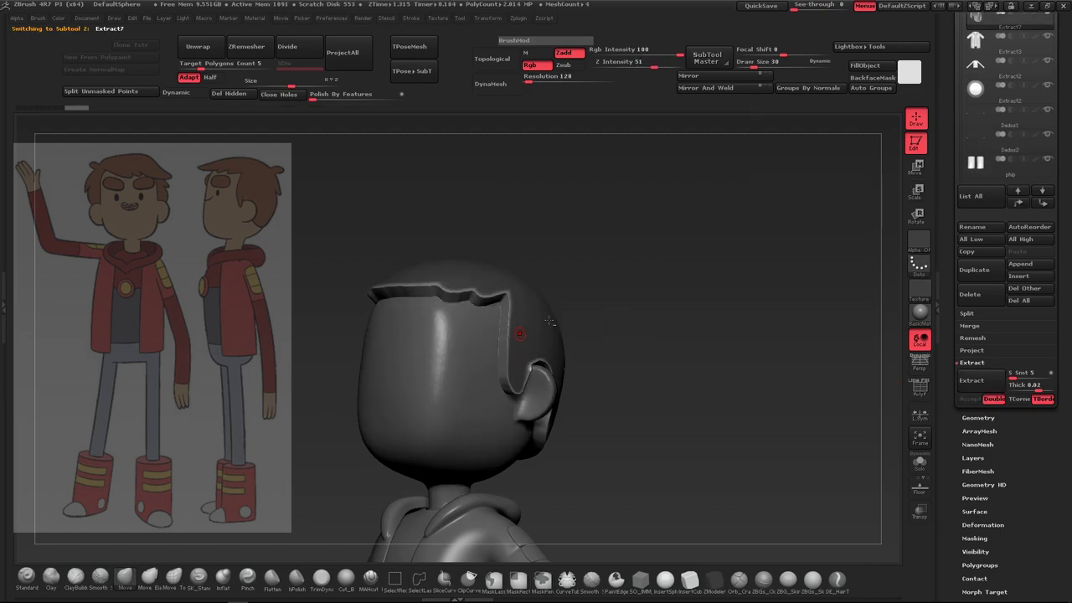
pyautogui.moveTo(698, 284)
pyautogui.mouseDown()
pyautogui.moveTo(734, 316)
pyautogui.moveTo(657, 301)
pyautogui.mouseUp()
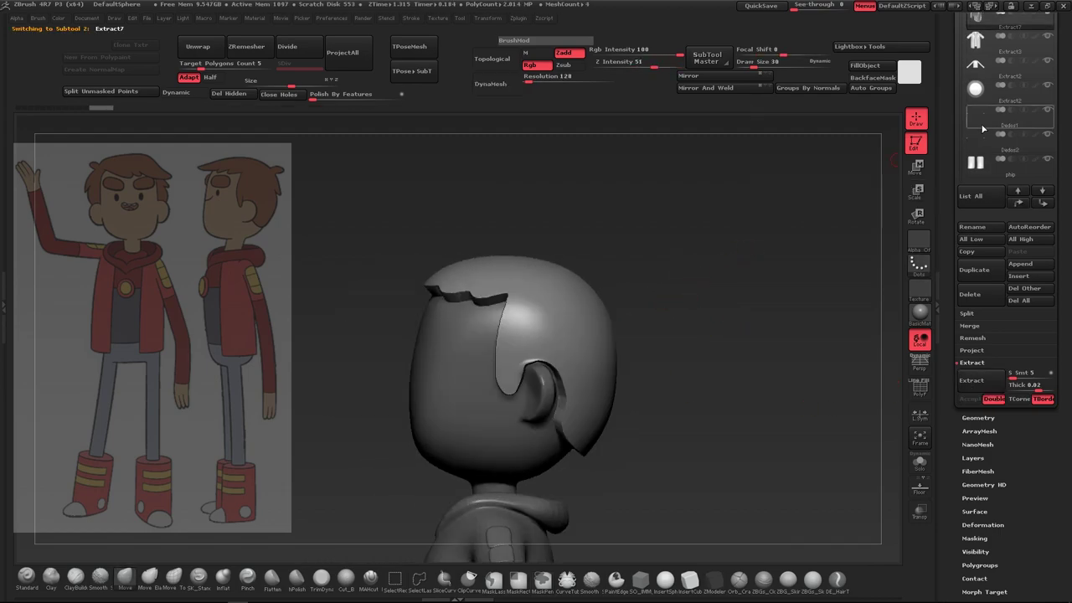
# Smooth the hair shell and apply Polish Crisp Edges from the Deformation controls
pyautogui.scroll(-5, 1047, 269)
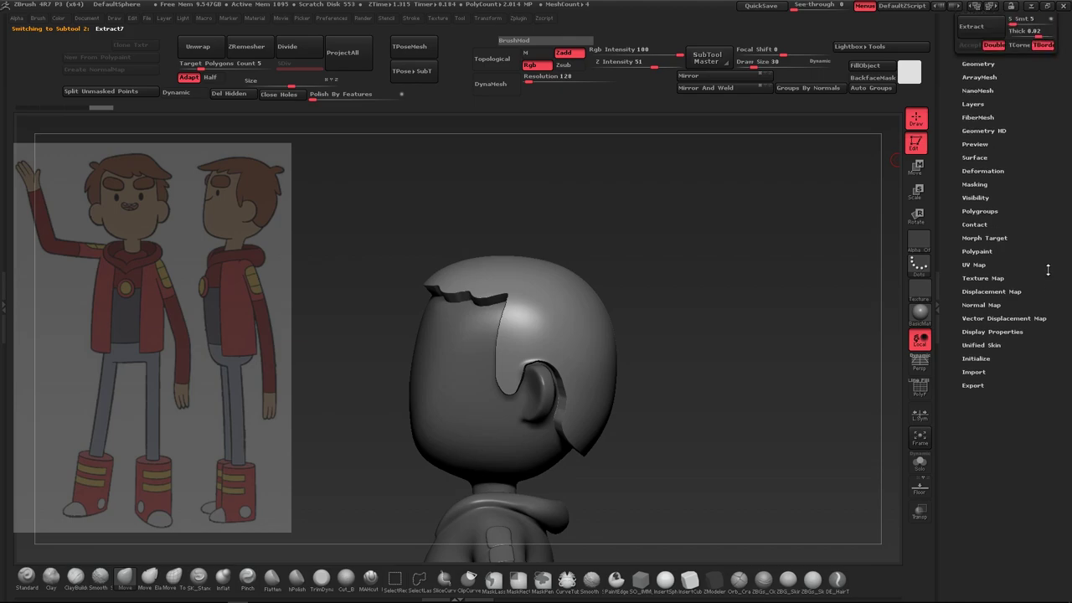
pyautogui.click(982, 171)
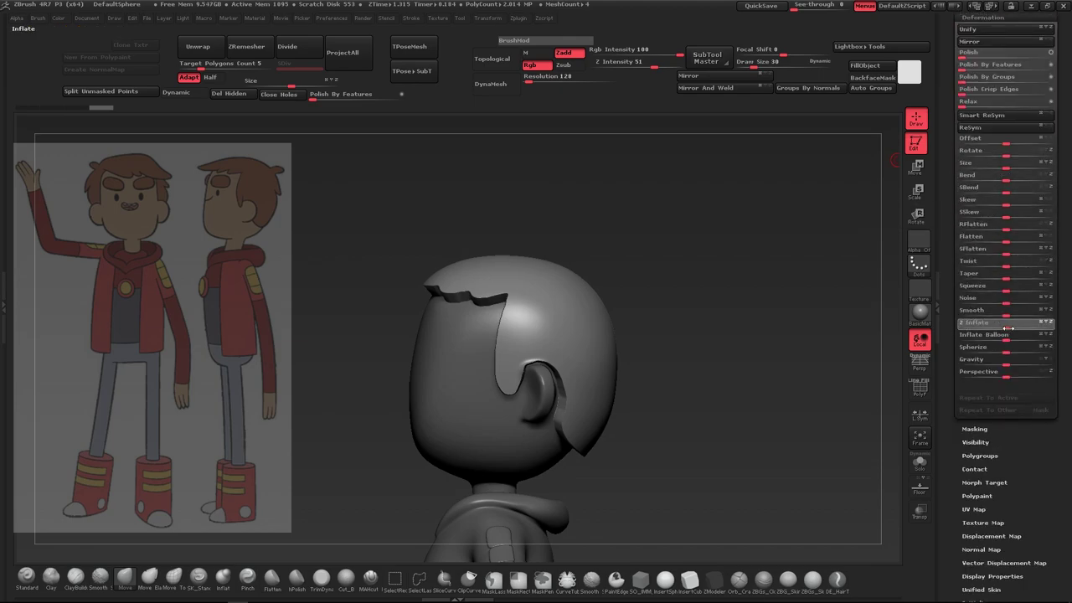
pyautogui.moveTo(1007, 315); pyautogui.dragTo(982, 313)
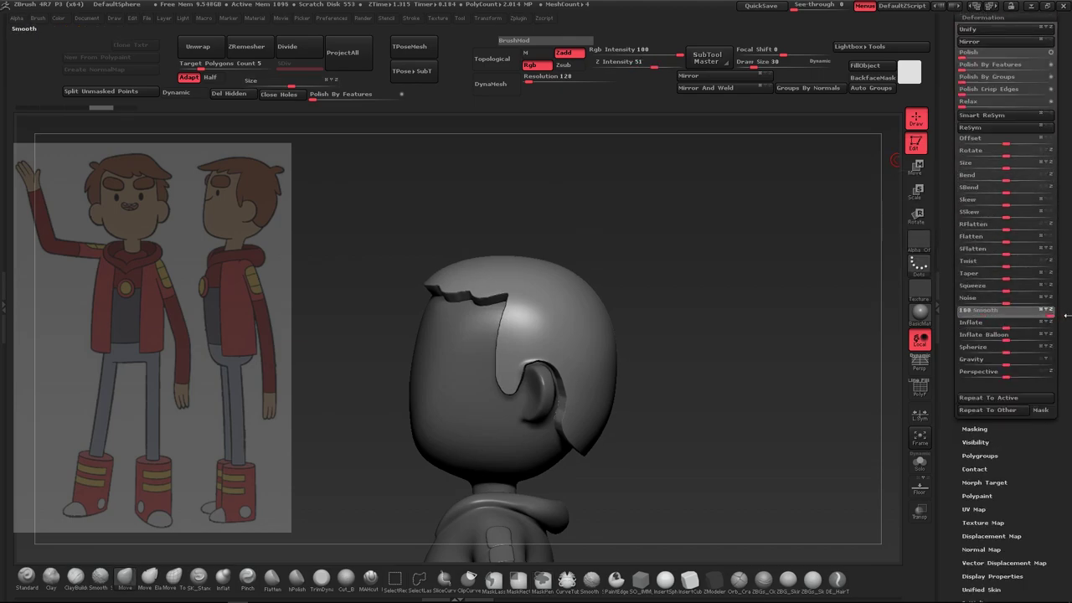
pyautogui.scroll(2, 1005, 234)
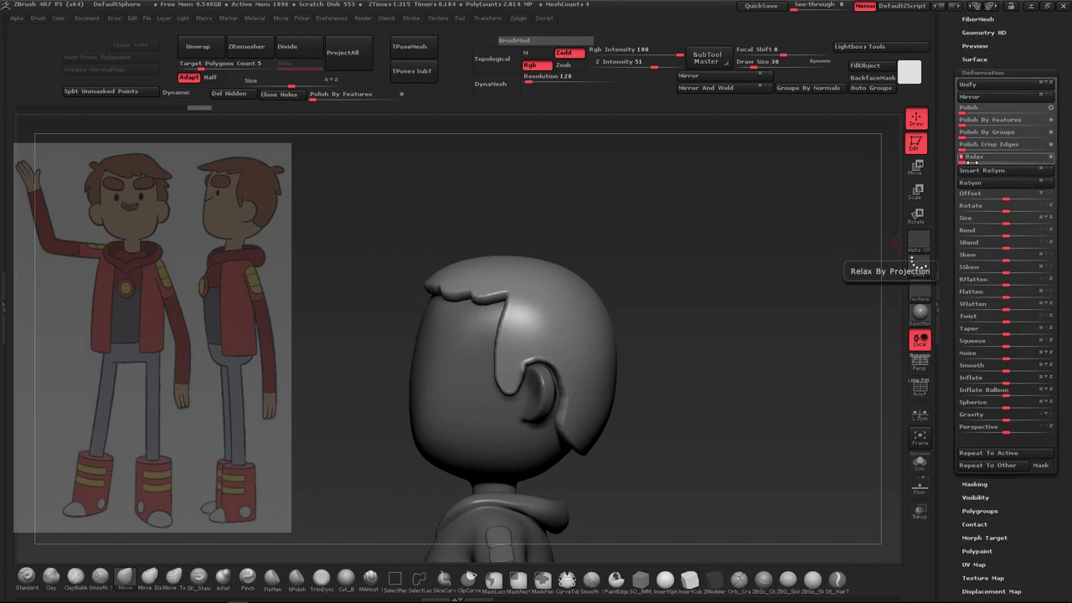
pyautogui.moveTo(963, 145); pyautogui.dragTo(996, 149)
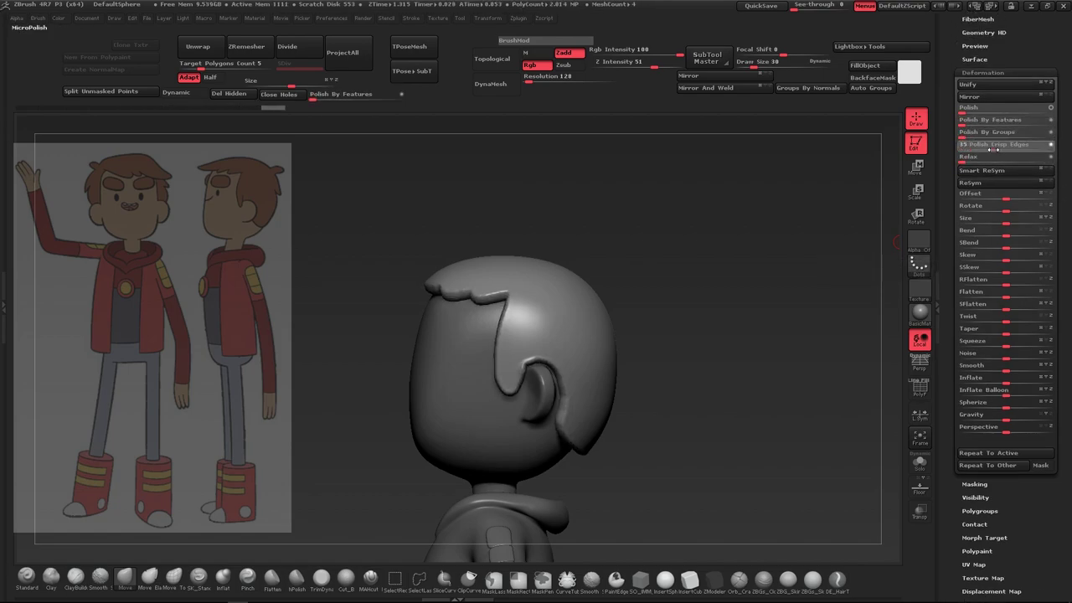
pyautogui.click(974, 108)
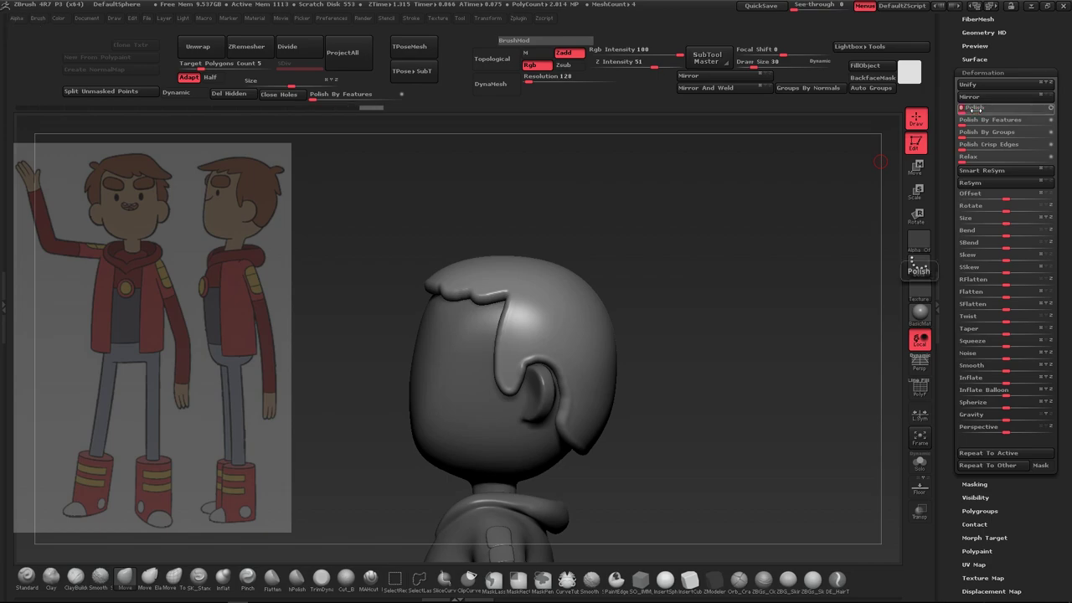
# Switch to the Move brush and rebuild the hair as an even DynaMesh
pyautogui.press('b')
pyautogui.press('m')
pyautogui.press('v')
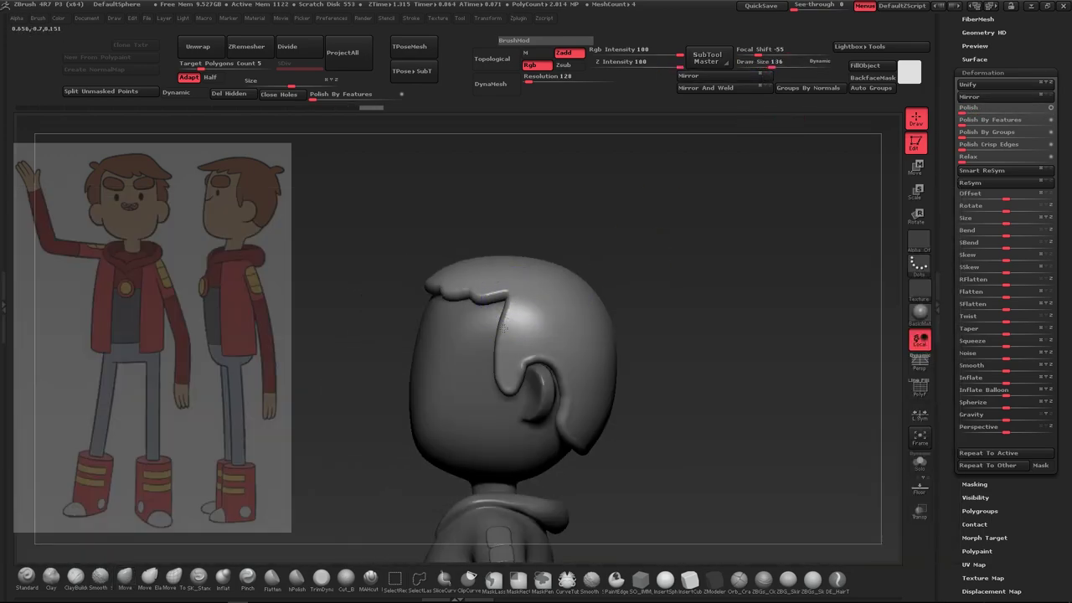
pyautogui.click(496, 84)
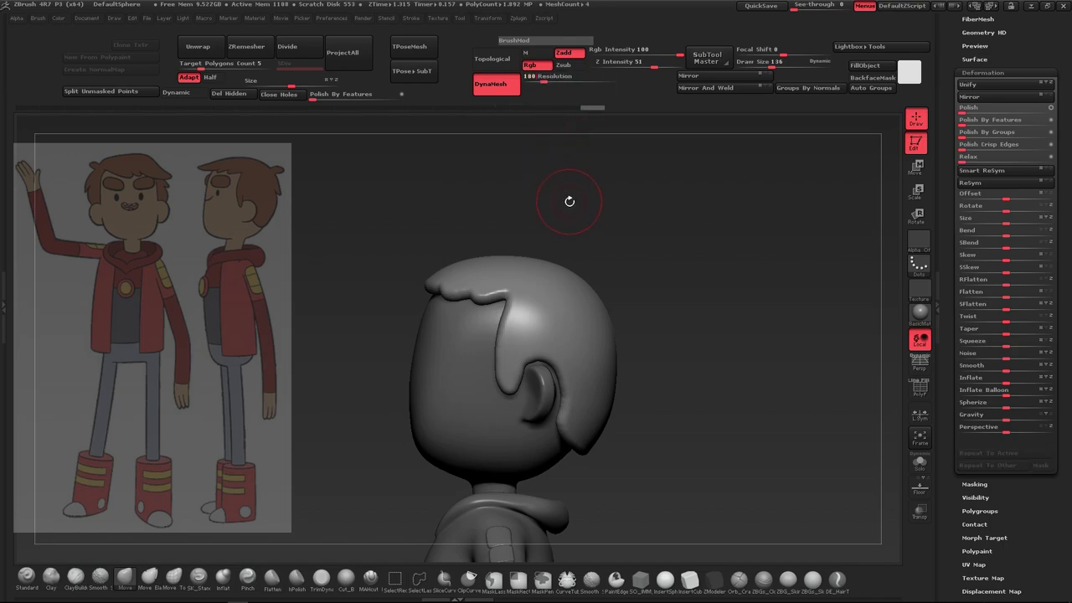
# Inspect the hair from several angles, set Draw Size to 109 and select the Move brush
pyautogui.keyDown('alt'); pyautogui.moveTo(560, 367); pyautogui.dragTo(495, 308, button='right'); pyautogui.keyUp('alt')
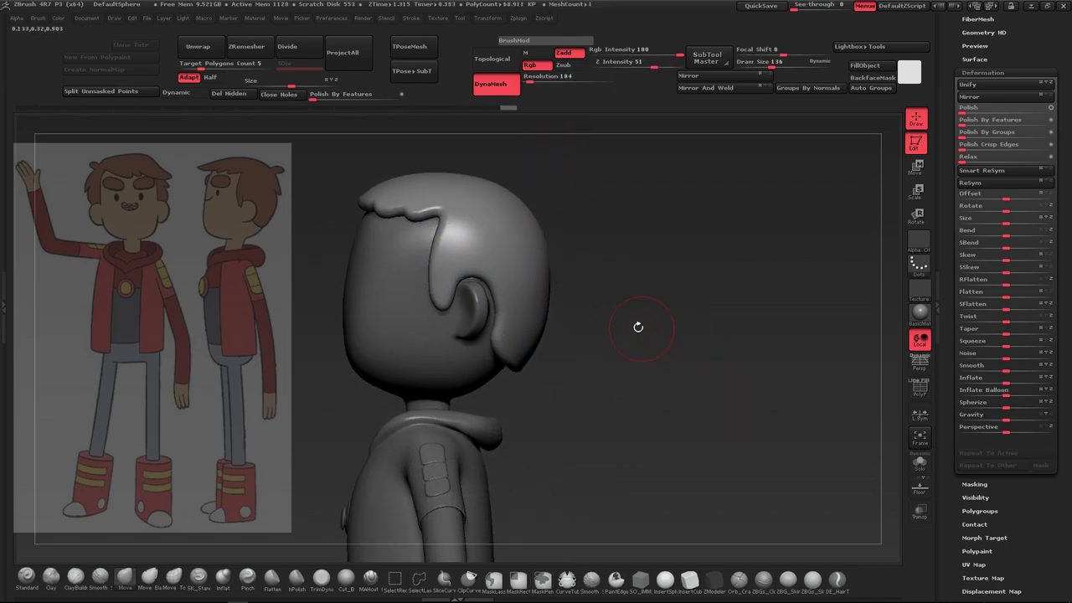
pyautogui.moveTo(594, 343)
pyautogui.mouseDown(button='right')
pyautogui.moveTo(564, 366)
pyautogui.moveTo(687, 280)
pyautogui.moveTo(586, 352)
pyautogui.moveTo(460, 376)
pyautogui.moveTo(667, 254)
pyautogui.moveTo(634, 287)
pyautogui.mouseUp(button='right')
pyautogui.moveTo(460, 347); pyautogui.dragTo(475, 356, button='right')
pyautogui.moveTo(599, 352)
pyautogui.mouseDown(button='right')
pyautogui.moveTo(524, 347)
pyautogui.moveTo(637, 321)
pyautogui.moveTo(620, 251)
pyautogui.mouseUp(button='right')
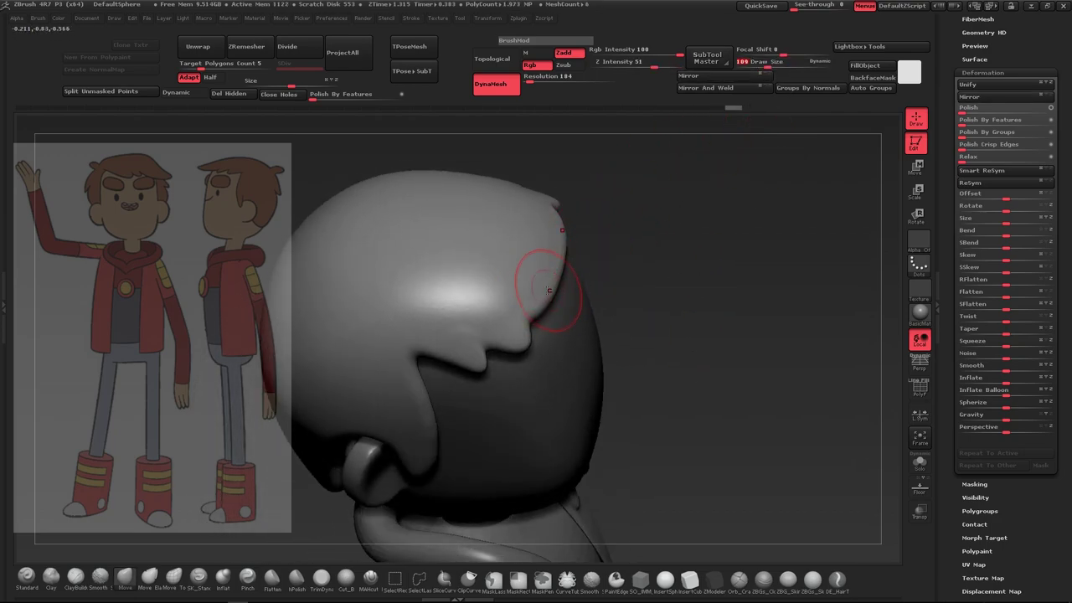
pyautogui.moveTo(552, 277)
pyautogui.mouseDown(button='right')
pyautogui.moveTo(694, 323)
pyautogui.moveTo(657, 282)
pyautogui.mouseUp(button='right')
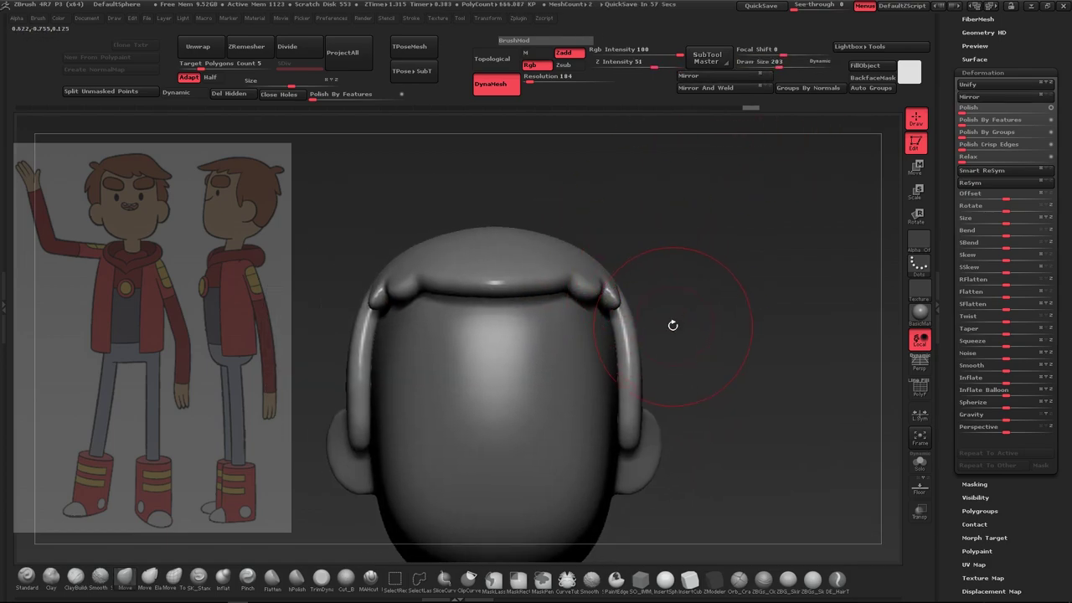
pyautogui.write('s109')
pyautogui.press('Return')
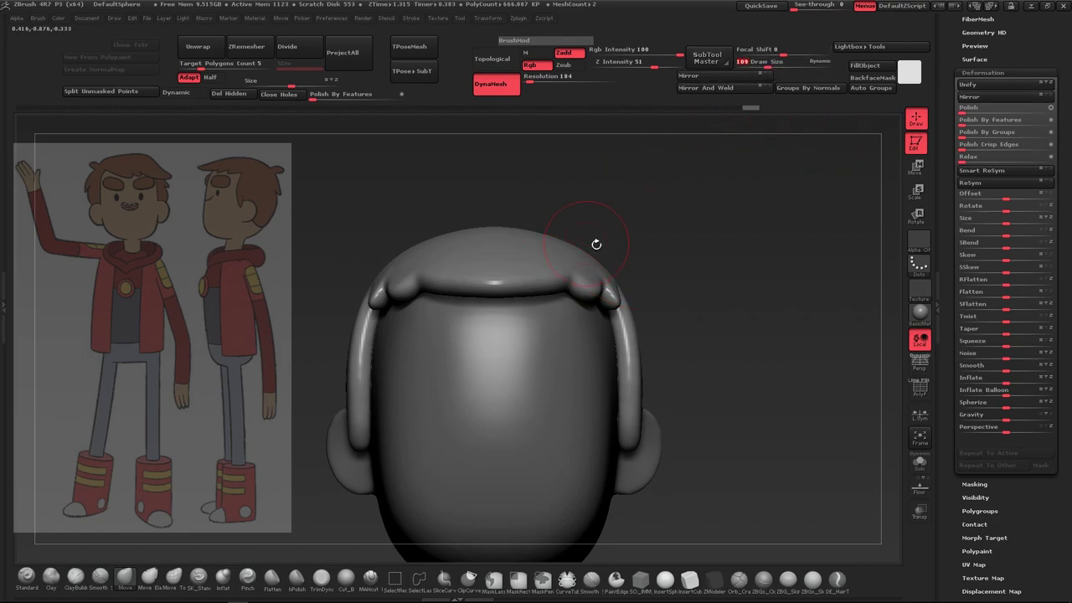
pyautogui.moveTo(690, 261); pyautogui.dragTo(539, 269)
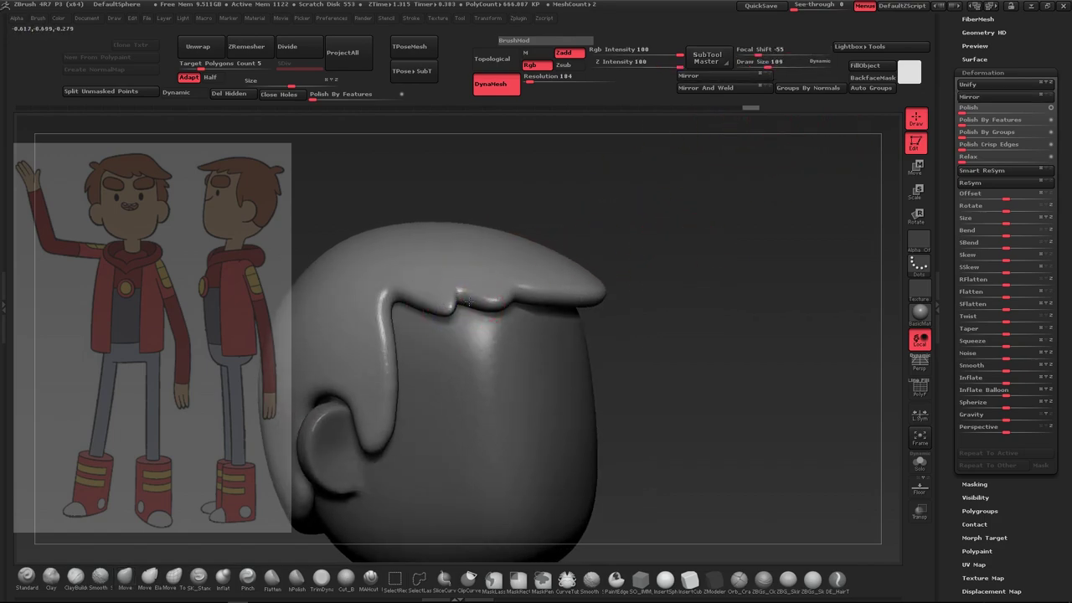
pyautogui.press('b')
pyautogui.press('m')
pyautogui.press('v')
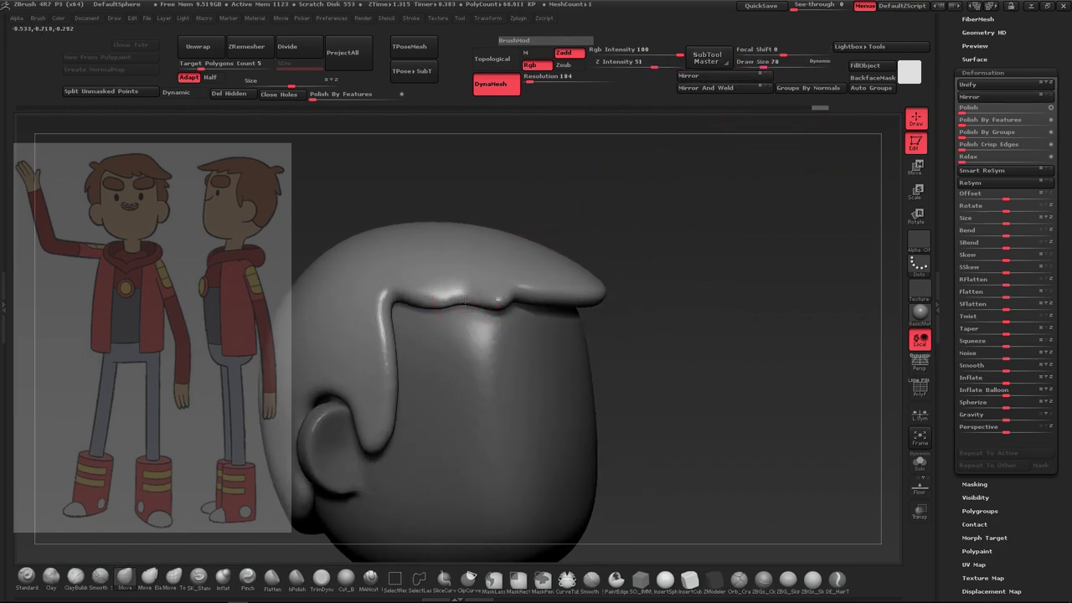
# Step back and forth through the undo history to compare hair versions
pyautogui.hotkey('ctrl', 'shift', 'z')
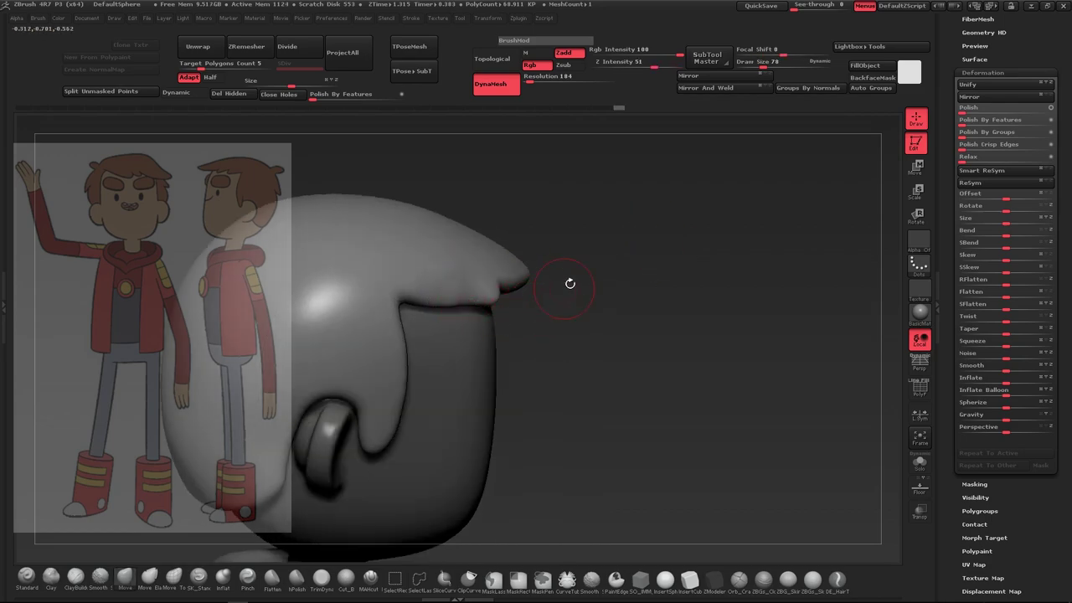
pyautogui.hotkey('ctrl', 'shift', 'z')
pyautogui.hotkey('ctrl', 'shift', 'z')
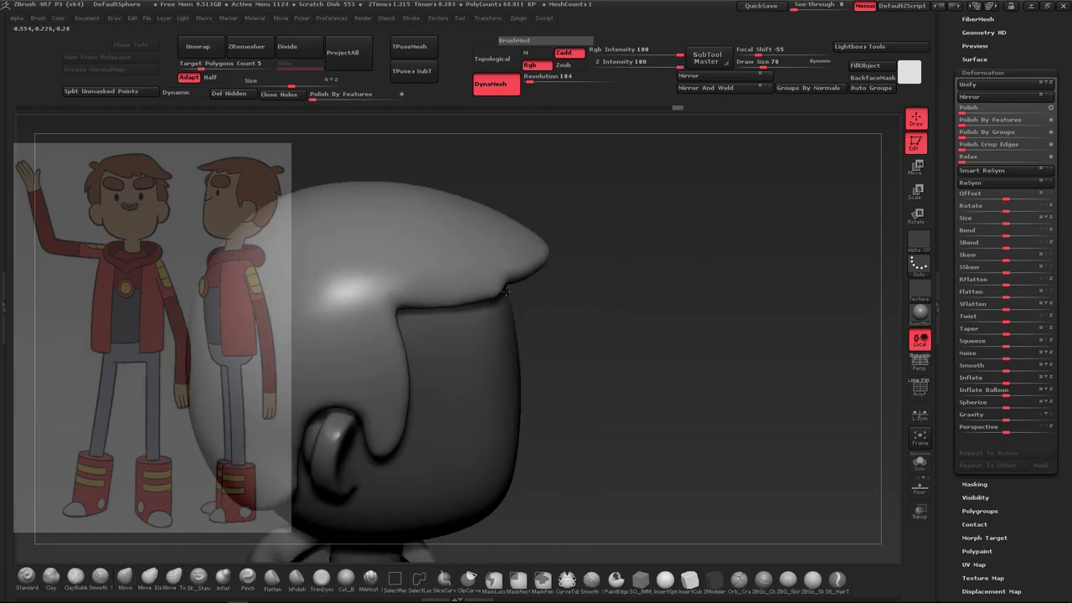
pyautogui.hotkey('ctrl', 'shift', 'z')
pyautogui.hotkey('ctrl', 'shift', 'z')
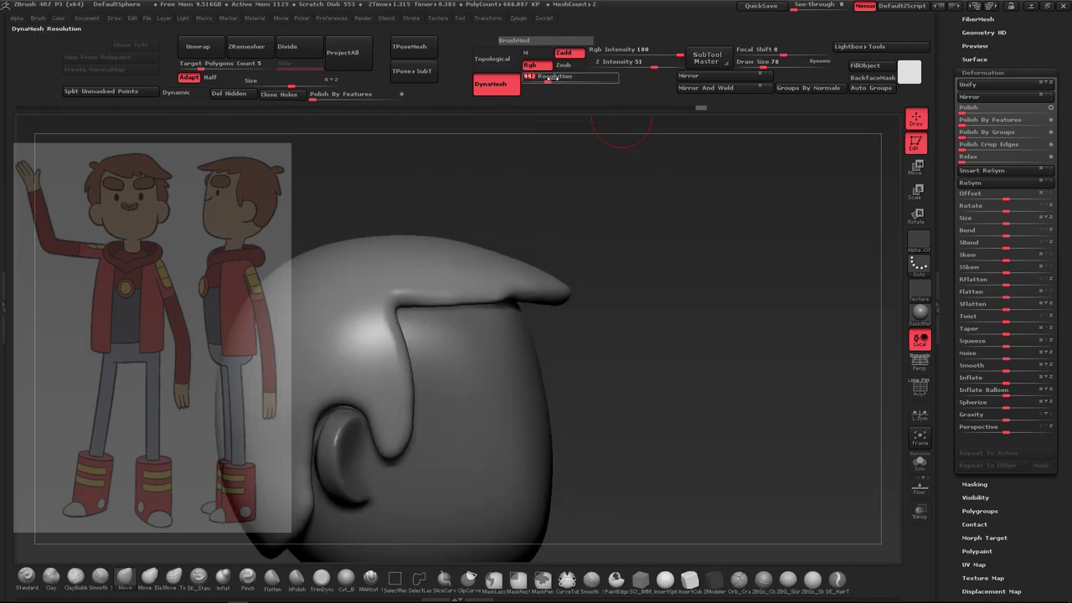
pyautogui.hotkey('ctrl', 'shift', 'z')
pyautogui.hotkey('ctrl', 'shift', 'z')
pyautogui.hotkey('ctrl', 'shift', 'z')
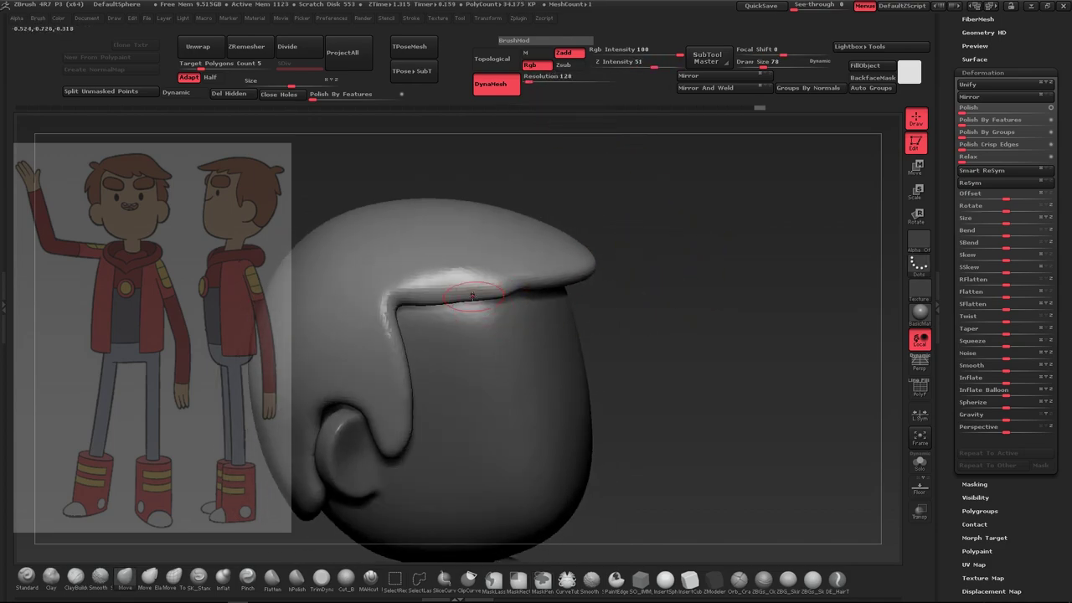
pyautogui.hotkey('ctrl', 'shift', 'z')
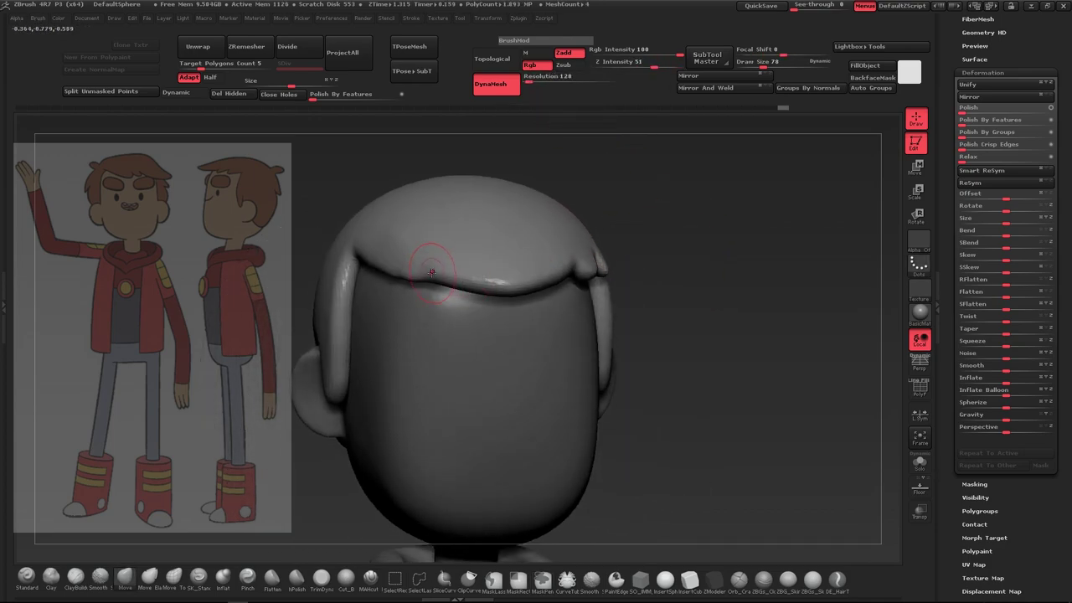
pyautogui.hotkey('ctrl', 'shift', 'z')
pyautogui.hotkey('ctrl', 'shift', 'z')
pyautogui.hotkey('ctrl', 'z')
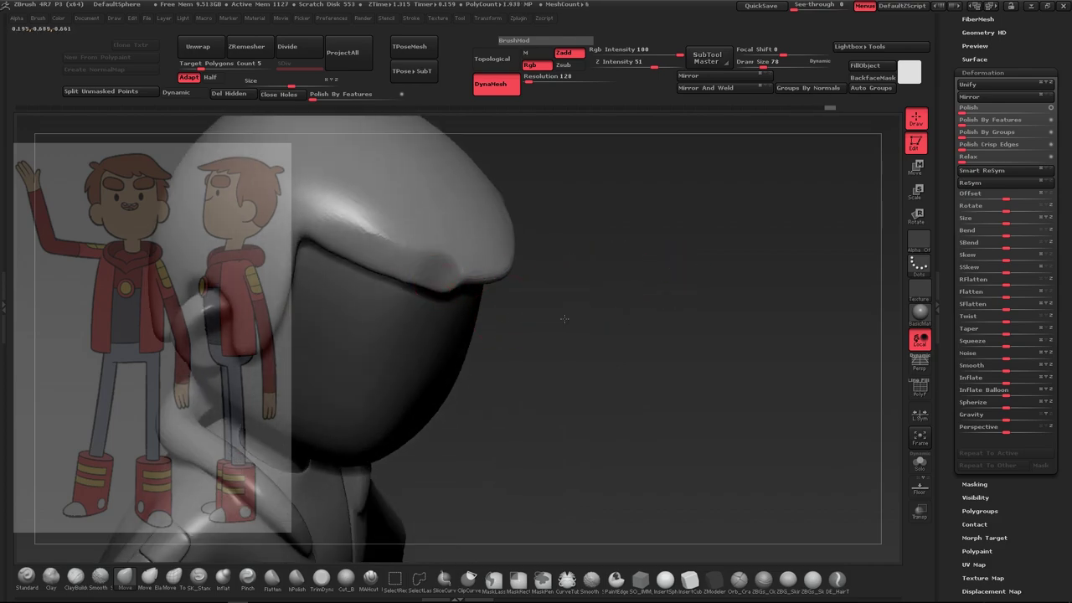
pyautogui.hotkey('ctrl', 'z')
pyautogui.hotkey('ctrl', 'z')
pyautogui.hotkey('ctrl', 'shift', 'z')
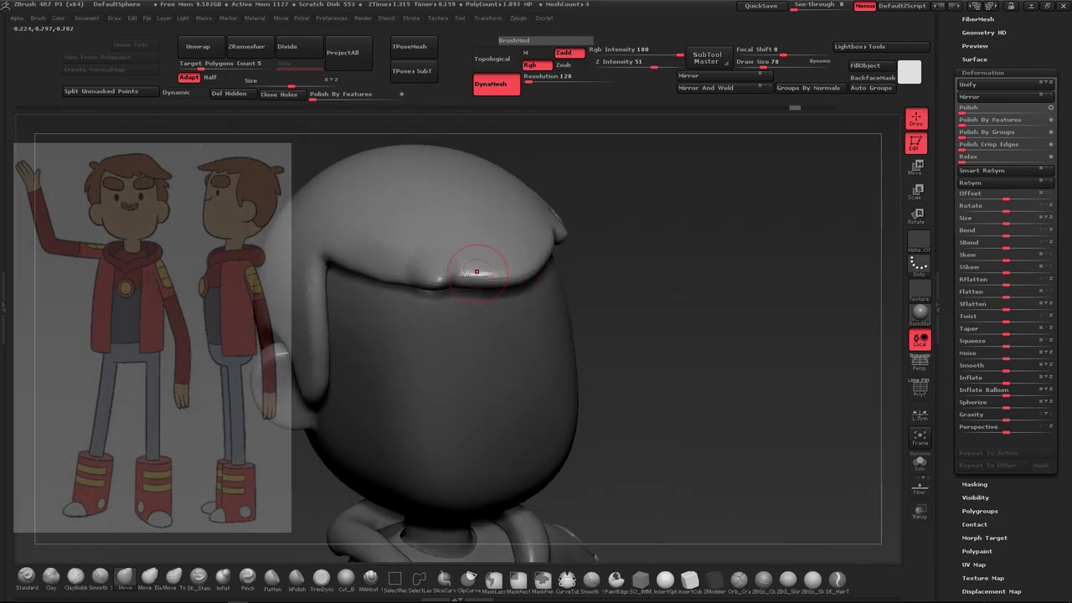
pyautogui.hotkey('ctrl', 'shift', 'z')
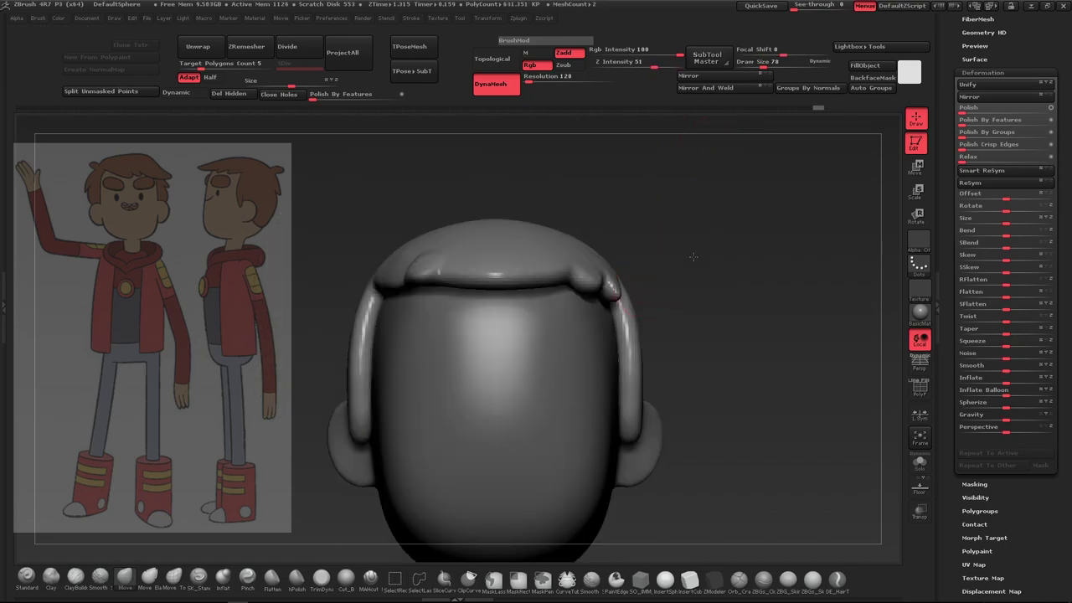
pyautogui.hotkey('ctrl', 'shift', 'z')
# Select the Move brush and pull a hair tip down over the face
pyautogui.press('b')
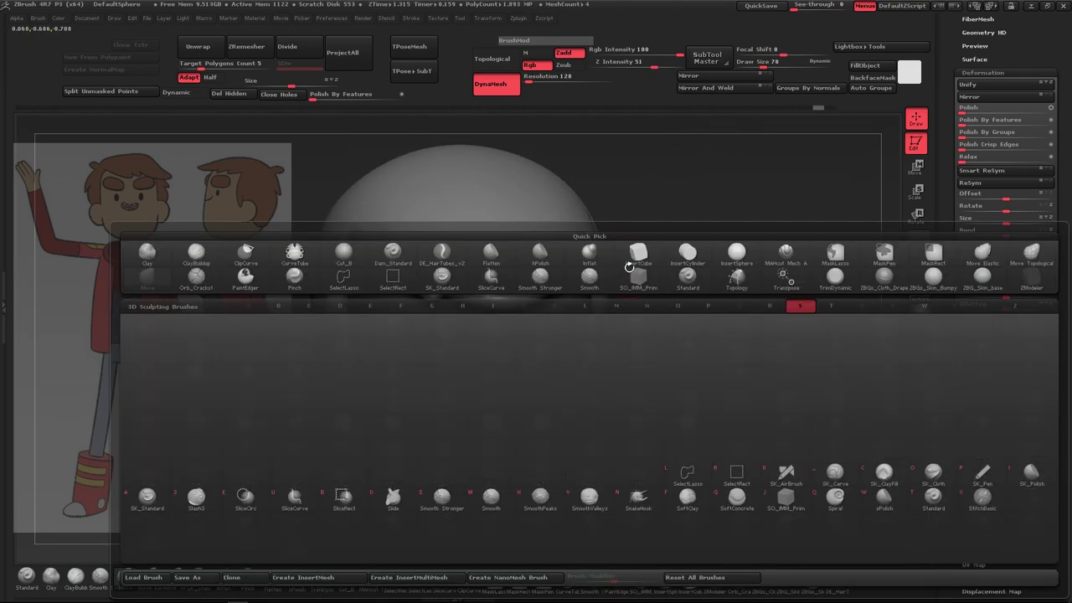
pyautogui.hotkey('ctrl', 'shift', 'z')
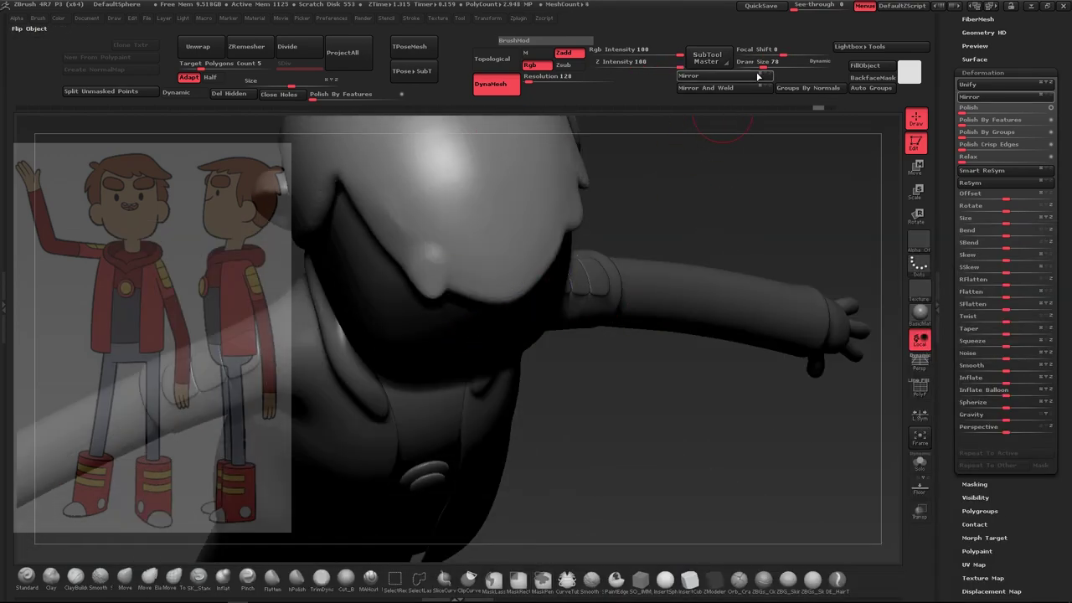
pyautogui.moveTo(689, 310)
pyautogui.mouseDown()
pyautogui.moveTo(633, 335)
pyautogui.moveTo(483, 308)
pyautogui.mouseUp()
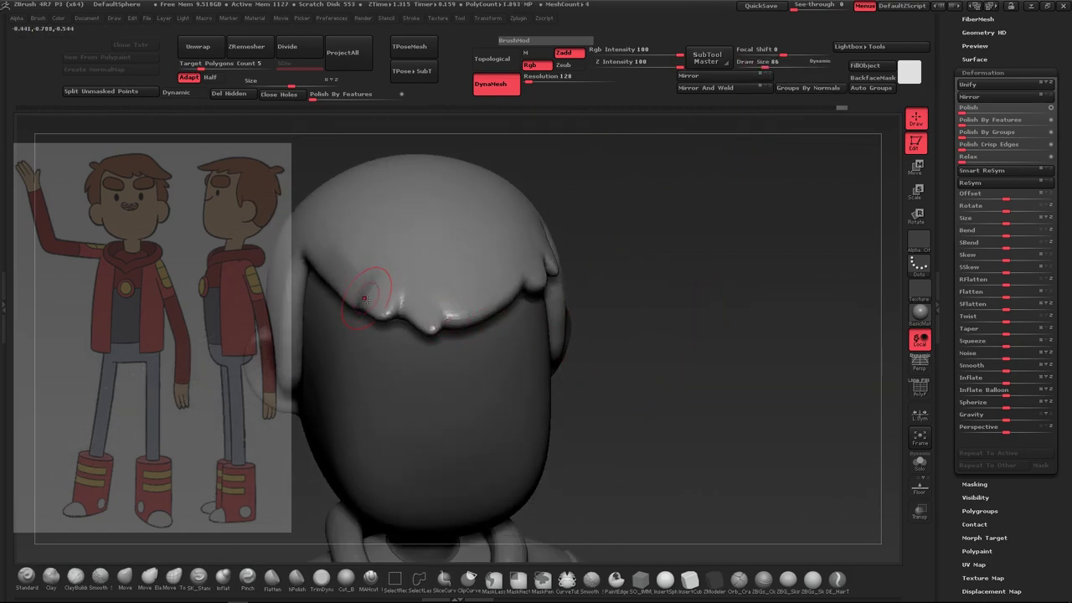
pyautogui.press('b')
pyautogui.press('m')
pyautogui.press('v')
pyautogui.moveTo(364, 298); pyautogui.dragTo(325, 237)
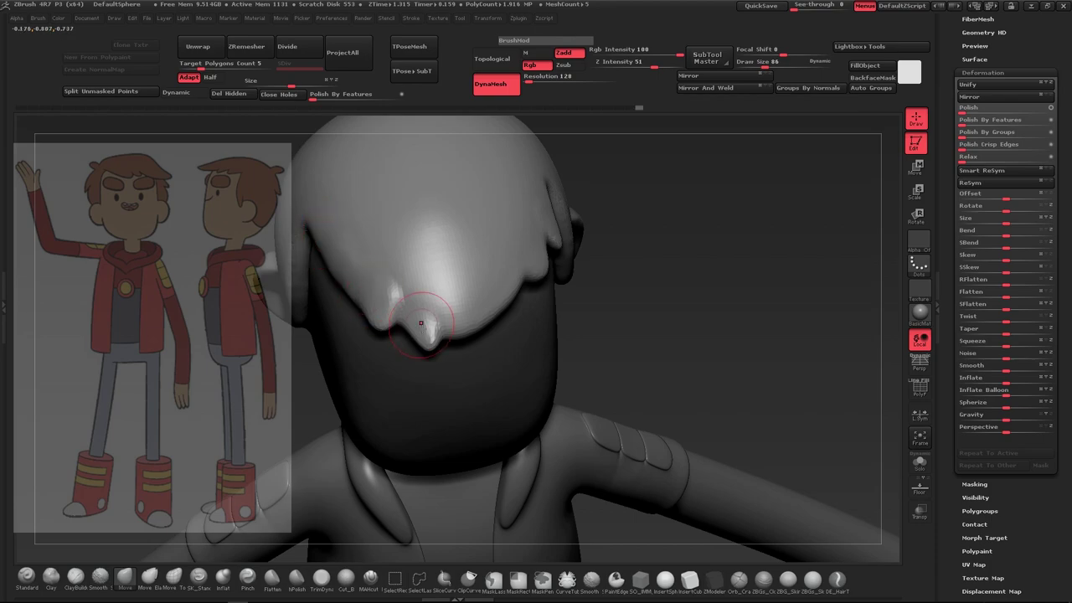
pyautogui.moveTo(424, 333); pyautogui.dragTo(452, 348)
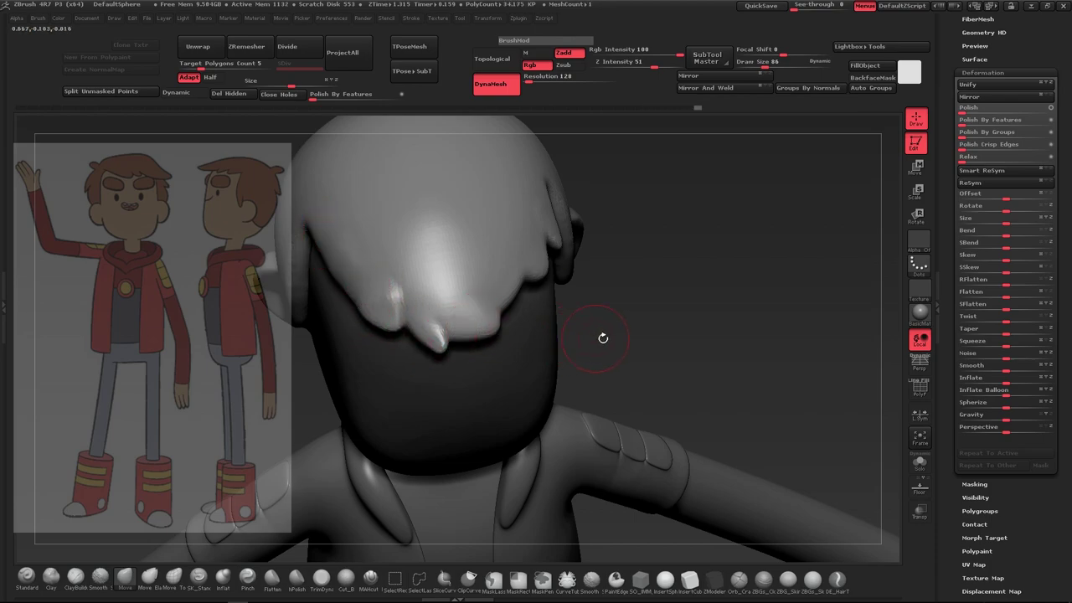
# Resize the brush (181, then 118) and shape the fringe's hanging tips over the forehead
pyautogui.moveTo(603, 334)
pyautogui.mouseDown()
pyautogui.moveTo(469, 368)
pyautogui.moveTo(553, 390)
pyautogui.moveTo(634, 220)
pyautogui.mouseUp()
pyautogui.moveTo(758, 62); pyautogui.dragTo(781, 62)
pyautogui.moveTo(468, 209)
pyautogui.keyDown('alt'); pyautogui.mouseDown()
pyautogui.moveTo(395, 261)
pyautogui.moveTo(422, 241)
pyautogui.mouseUp(); pyautogui.keyUp('alt')
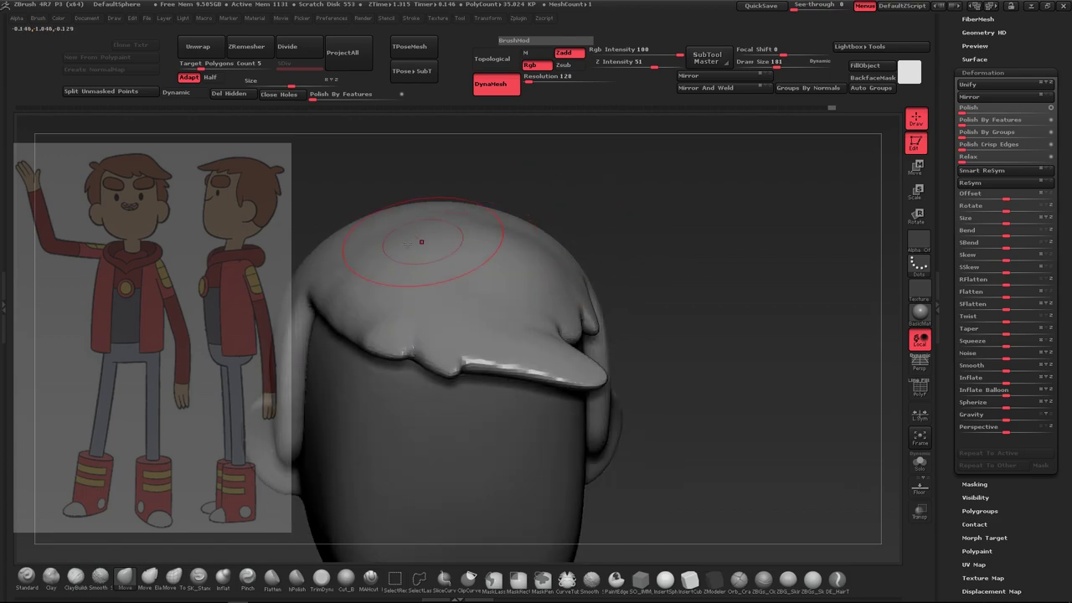
pyautogui.moveTo(606, 339); pyautogui.dragTo(544, 382)
pyautogui.moveTo(514, 334); pyautogui.dragTo(586, 388)
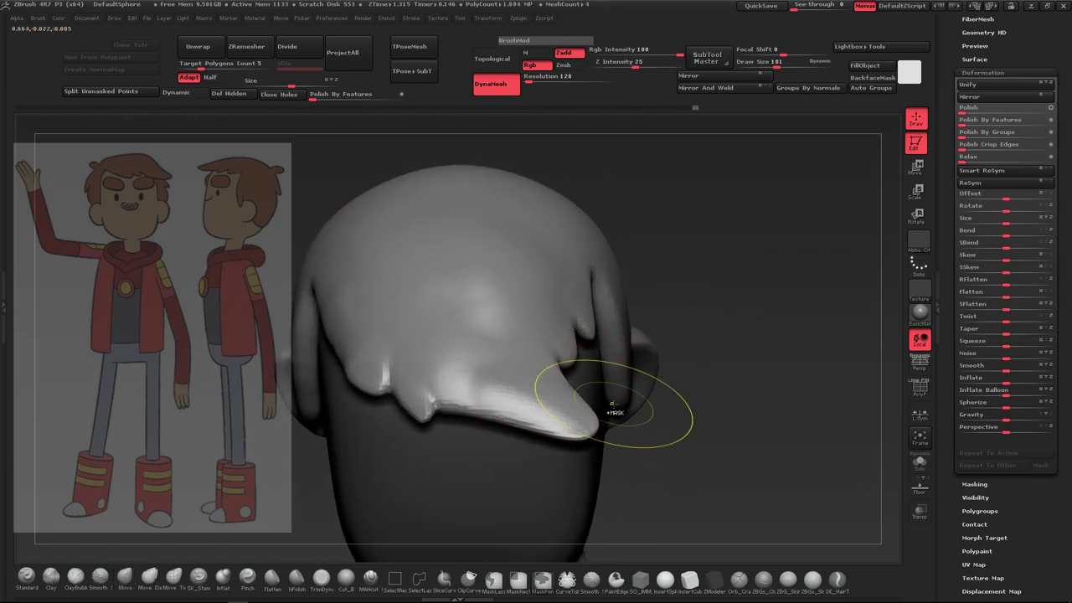
pyautogui.moveTo(777, 63); pyautogui.dragTo(770, 64)
pyautogui.moveTo(686, 276)
pyautogui.mouseDown()
pyautogui.moveTo(639, 227)
pyautogui.moveTo(613, 283)
pyautogui.mouseUp()
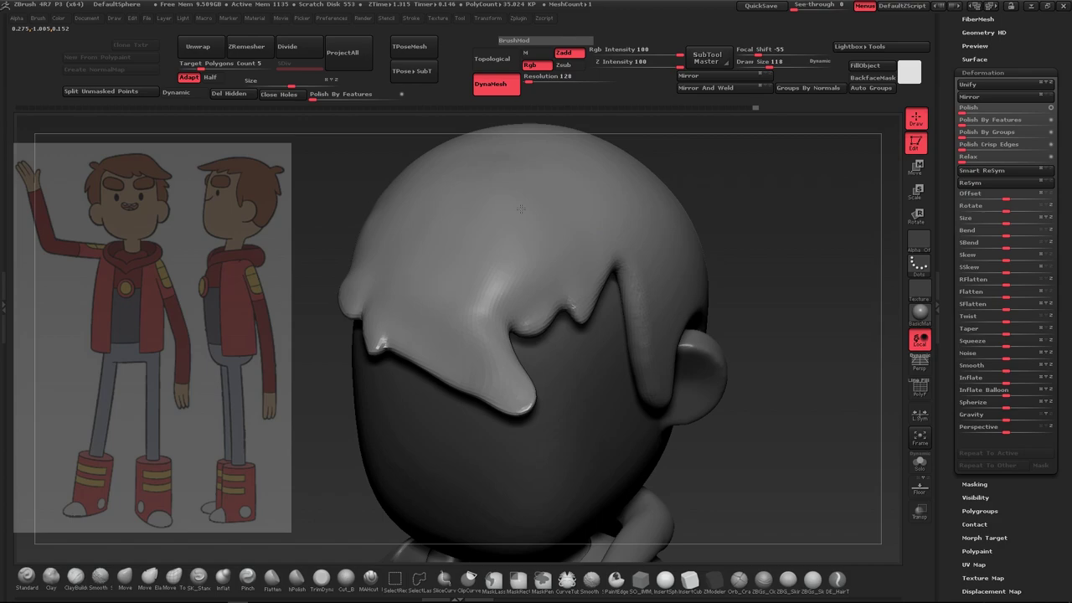
pyautogui.moveTo(696, 227); pyautogui.dragTo(488, 286)
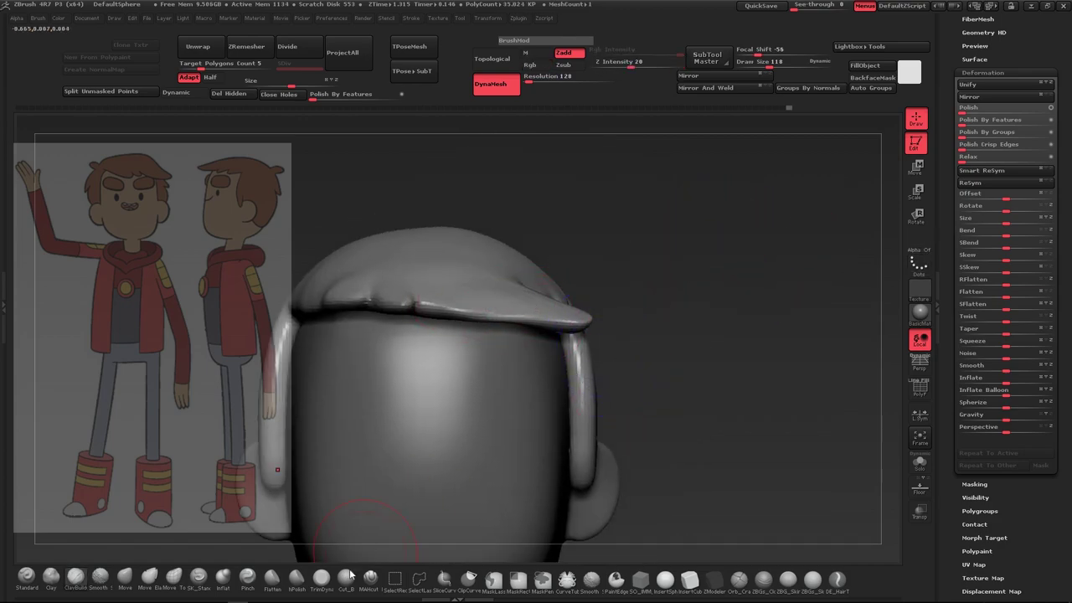
# Pull the right tip of the fringe down with an enlarged Move brush
pyautogui.click(249, 588)
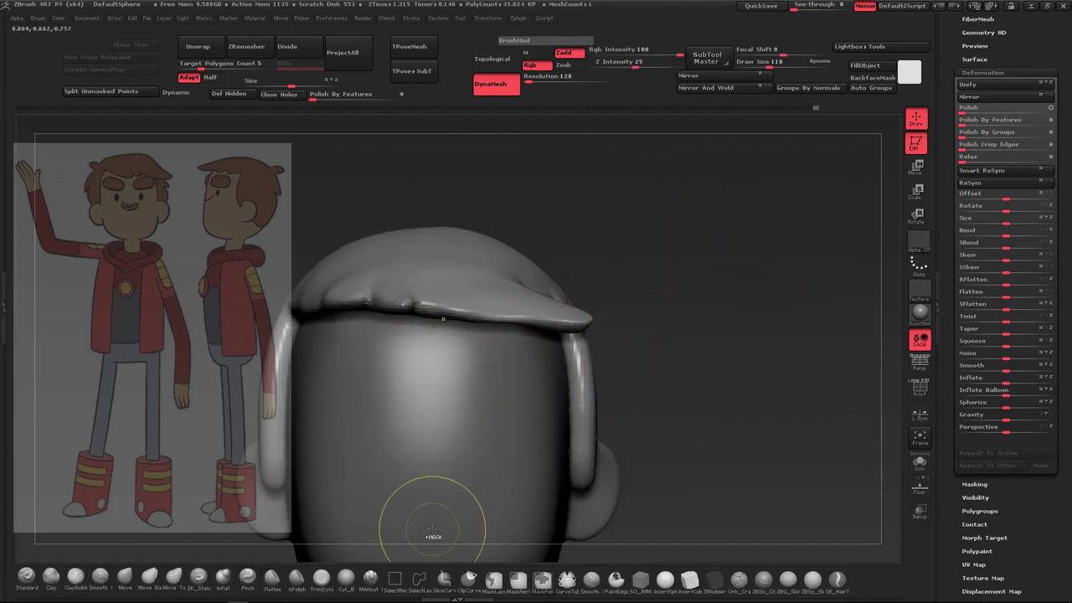
pyautogui.click(223, 578)
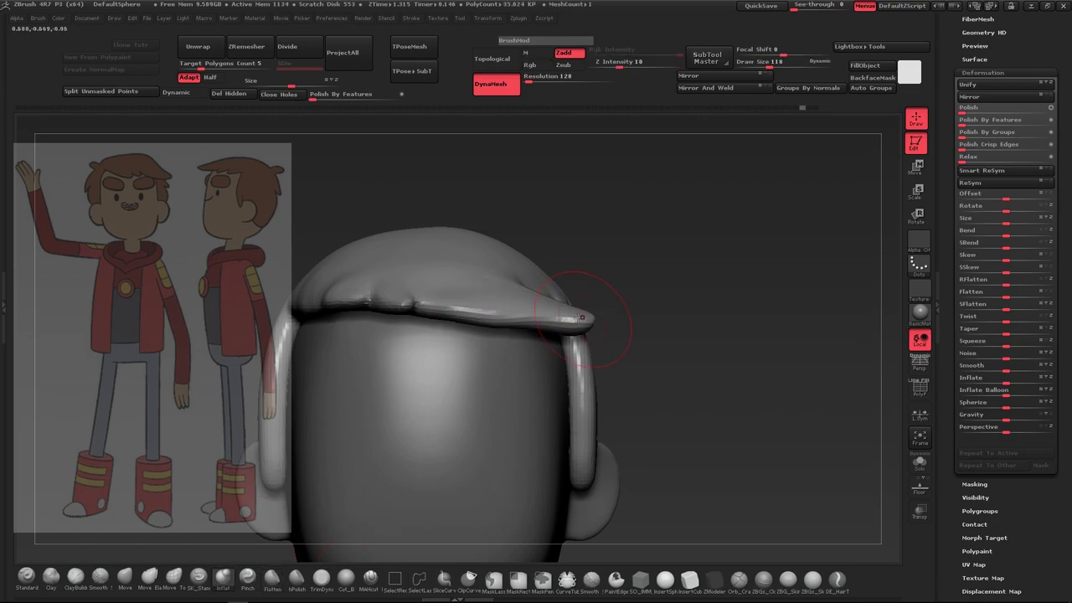
pyautogui.moveTo(693, 323)
pyautogui.mouseDown()
pyautogui.moveTo(636, 324)
pyautogui.moveTo(556, 261)
pyautogui.mouseUp()
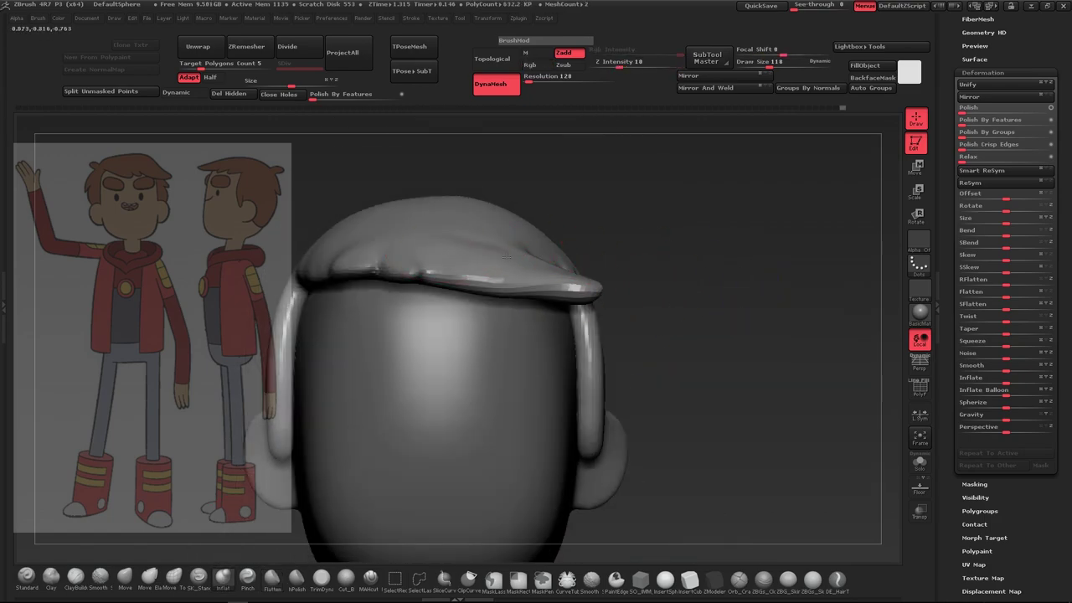
pyautogui.moveTo(655, 256)
pyautogui.keyDown('alt'); pyautogui.mouseDown()
pyautogui.moveTo(597, 388)
pyautogui.moveTo(586, 341)
pyautogui.mouseUp(); pyautogui.keyUp('alt')
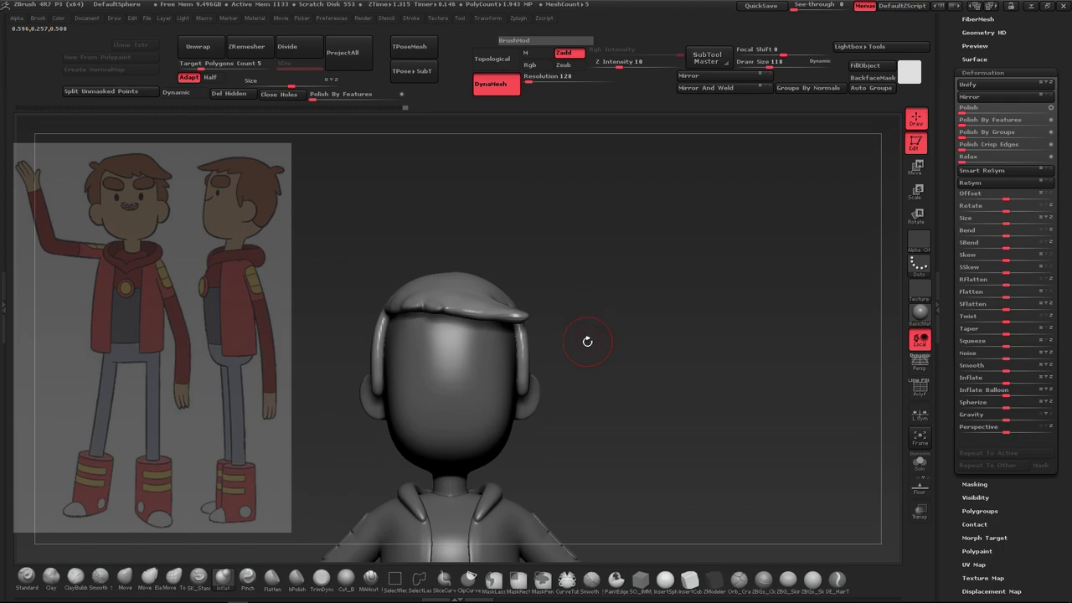
pyautogui.press('b')
pyautogui.press('m')
pyautogui.press('v')
pyautogui.moveTo(758, 64); pyautogui.dragTo(783, 63)
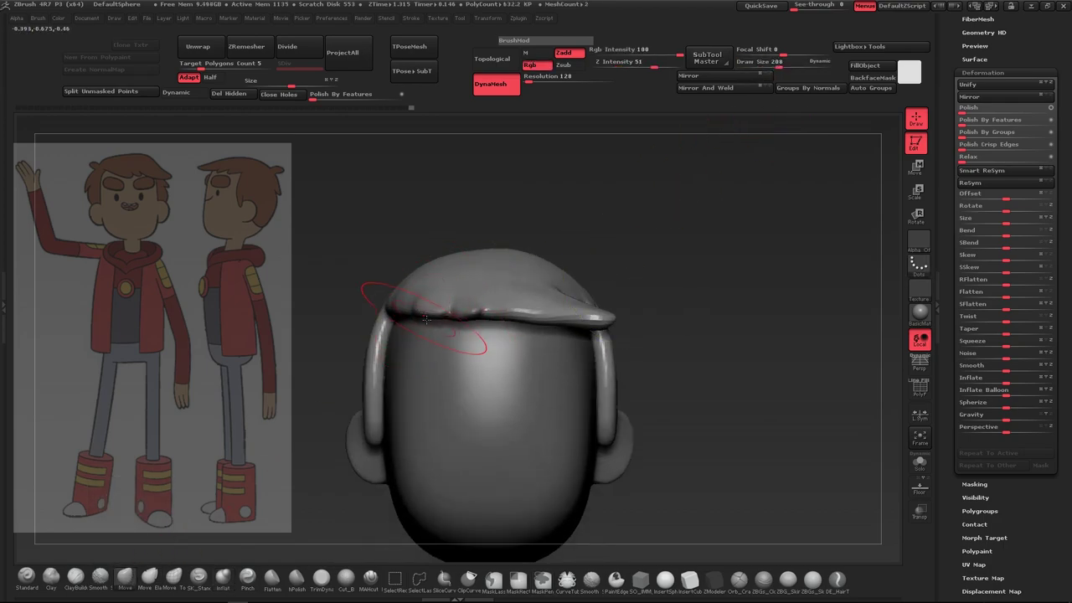
pyautogui.moveTo(583, 331); pyautogui.dragTo(607, 342)
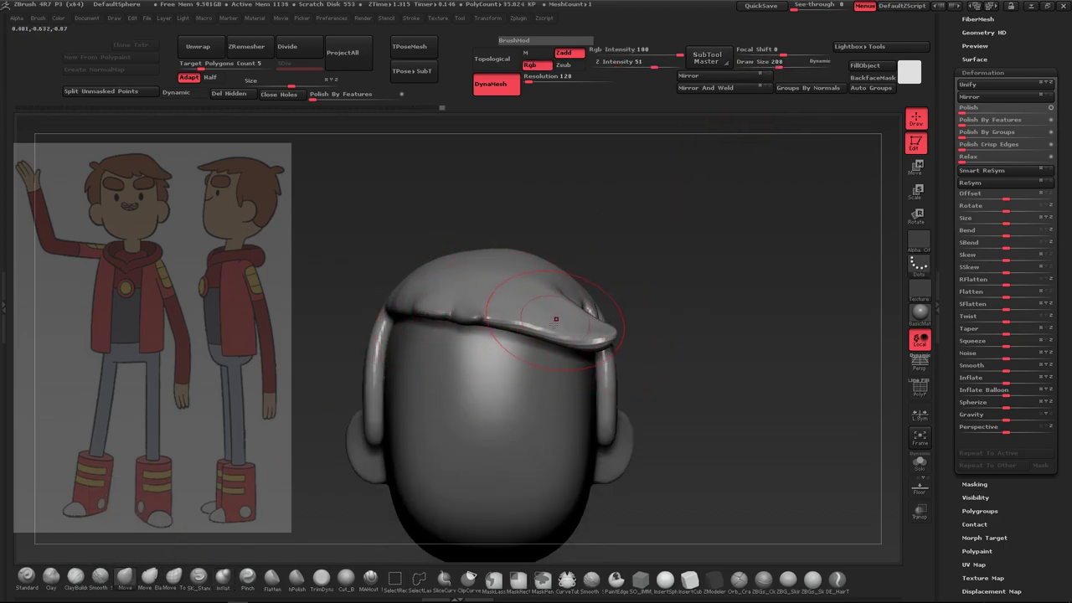
# Lower the Move brush strength to about half and reduce its size
pyautogui.moveTo(661, 276)
pyautogui.mouseDown()
pyautogui.moveTo(654, 285)
pyautogui.moveTo(716, 299)
pyautogui.mouseUp()
pyautogui.press('b')
pyautogui.press('m')
pyautogui.press('v')
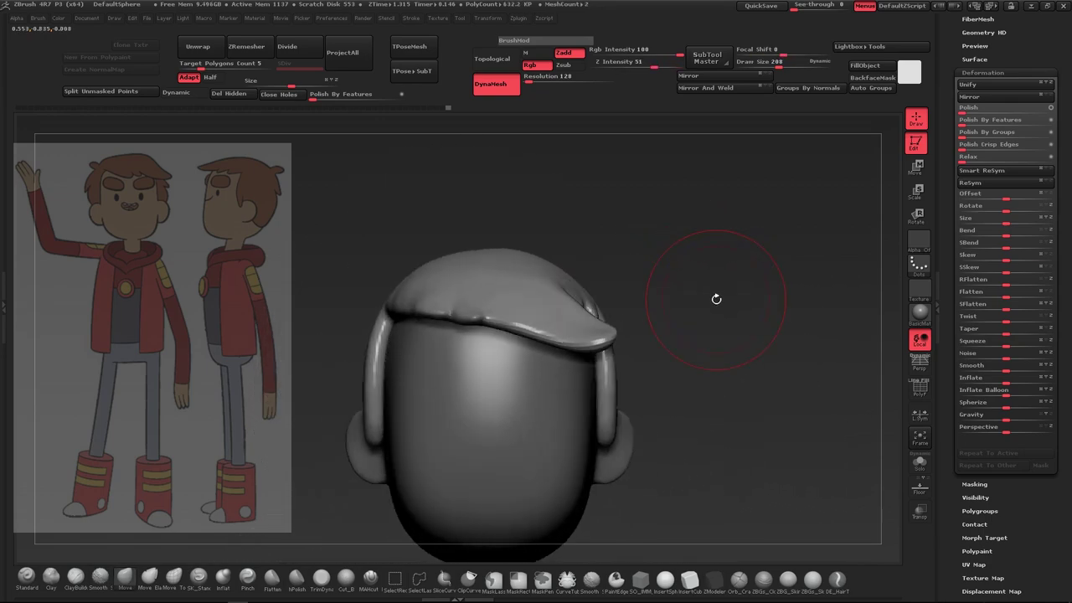
pyautogui.moveTo(635, 295); pyautogui.dragTo(561, 296)
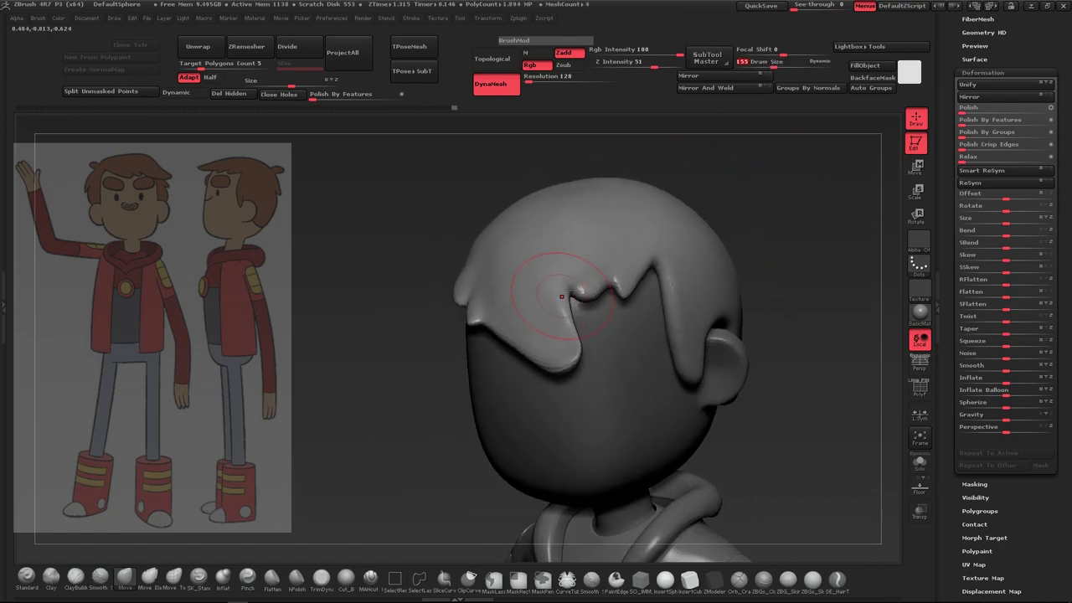
pyautogui.moveTo(751, 249); pyautogui.dragTo(554, 334)
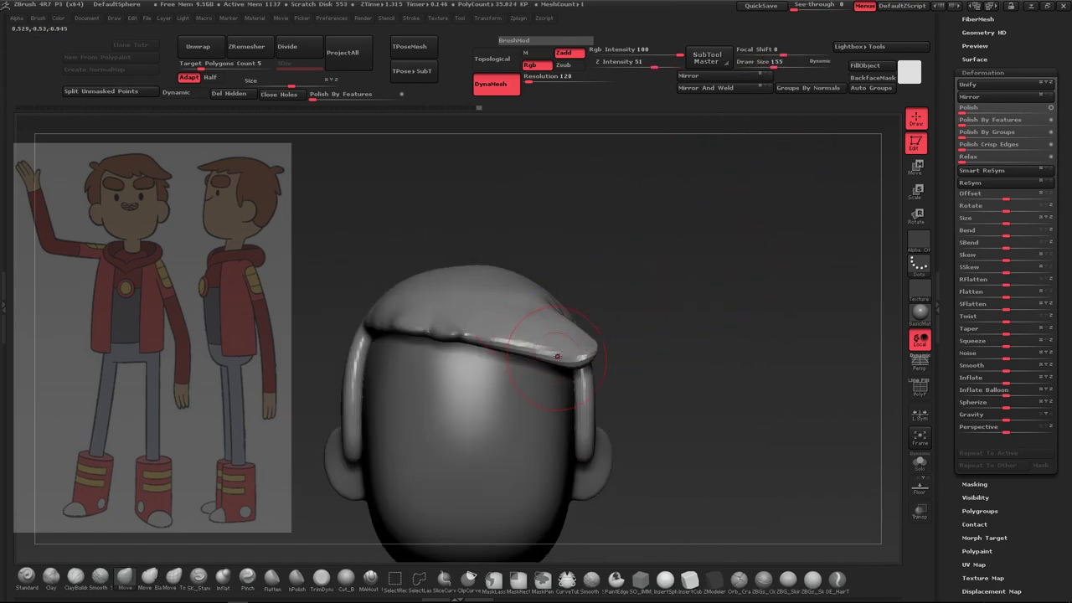
pyautogui.moveTo(528, 335)
pyautogui.mouseDown()
pyautogui.moveTo(622, 287)
pyautogui.moveTo(633, 364)
pyautogui.moveTo(586, 277)
pyautogui.mouseUp()
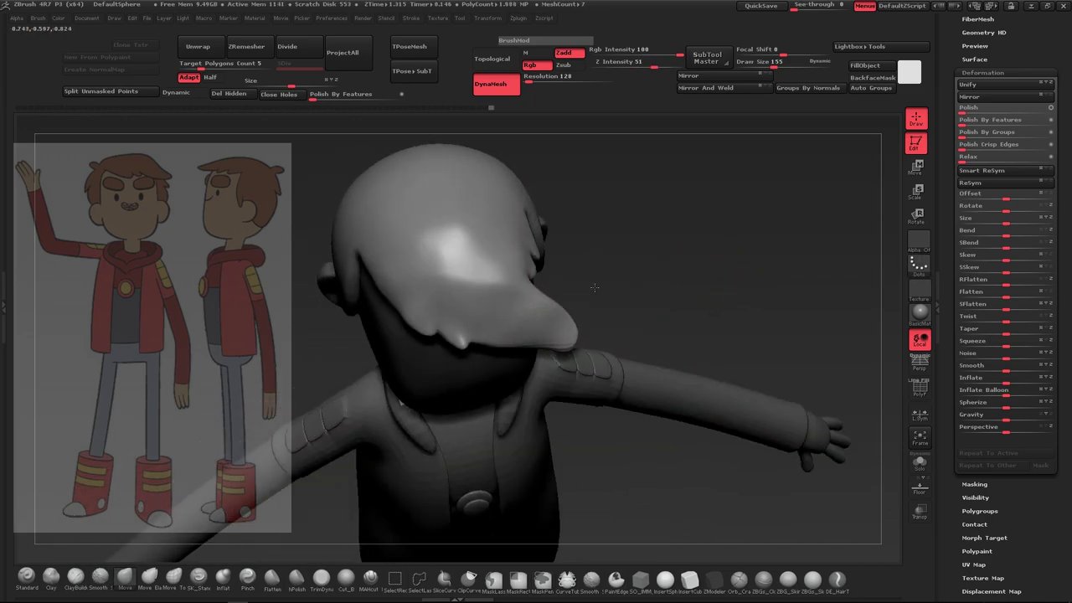
pyautogui.click(767, 67)
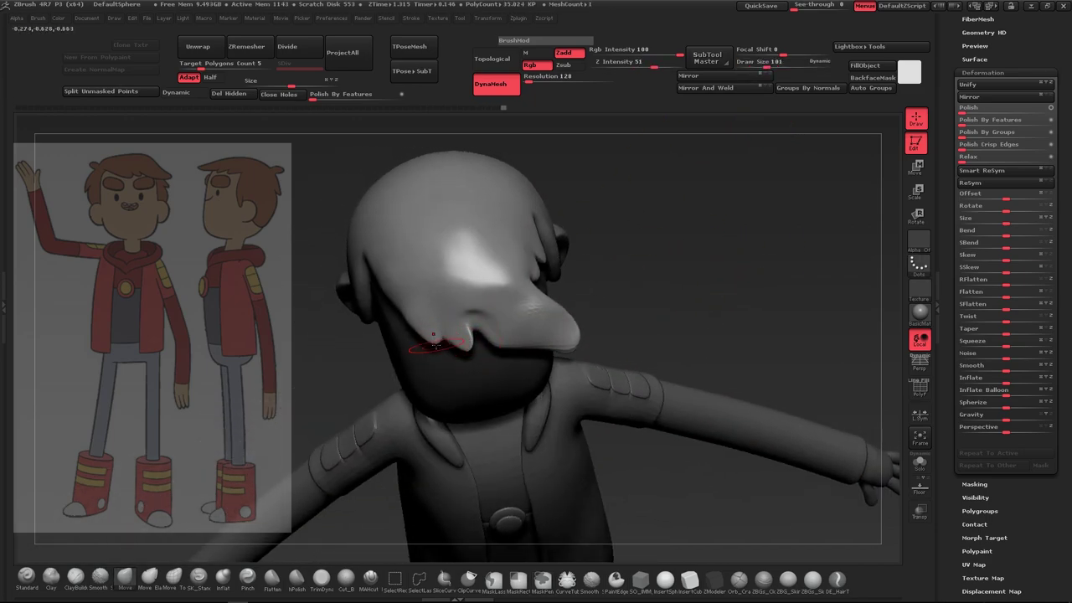
pyautogui.moveTo(478, 320)
pyautogui.mouseDown()
pyautogui.moveTo(605, 276)
pyautogui.moveTo(476, 319)
pyautogui.moveTo(453, 308)
pyautogui.mouseUp()
# Pull the front hair flap leftward, then DynaMesh the hair at a higher resolution
pyautogui.press('b')
pyautogui.press('c')
pyautogui.press('b')
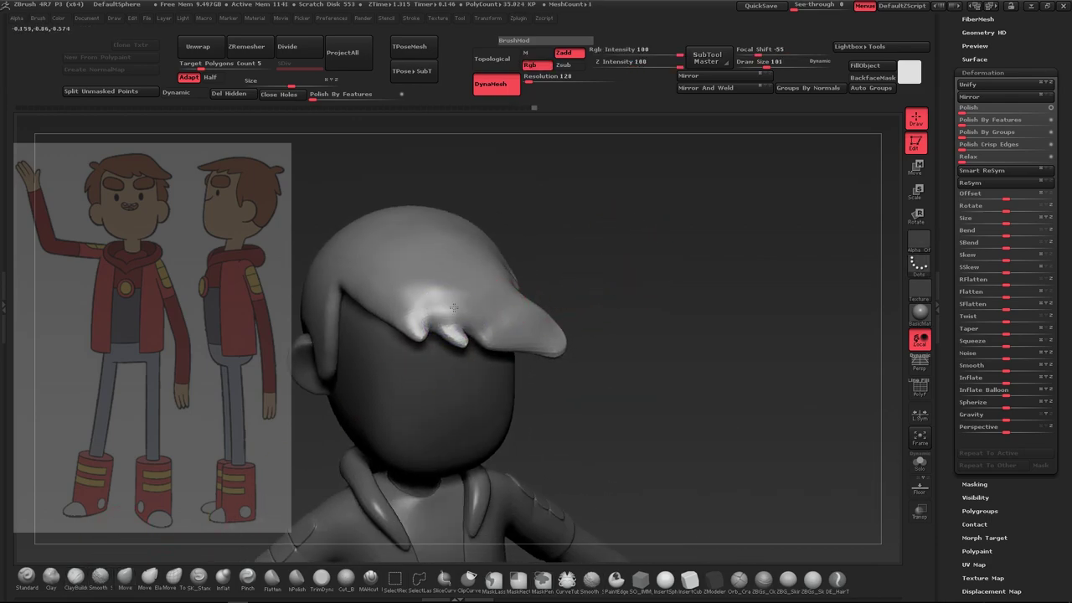
pyautogui.moveTo(628, 337); pyautogui.dragTo(496, 341)
pyautogui.press('b')
pyautogui.press('m')
pyautogui.press('v')
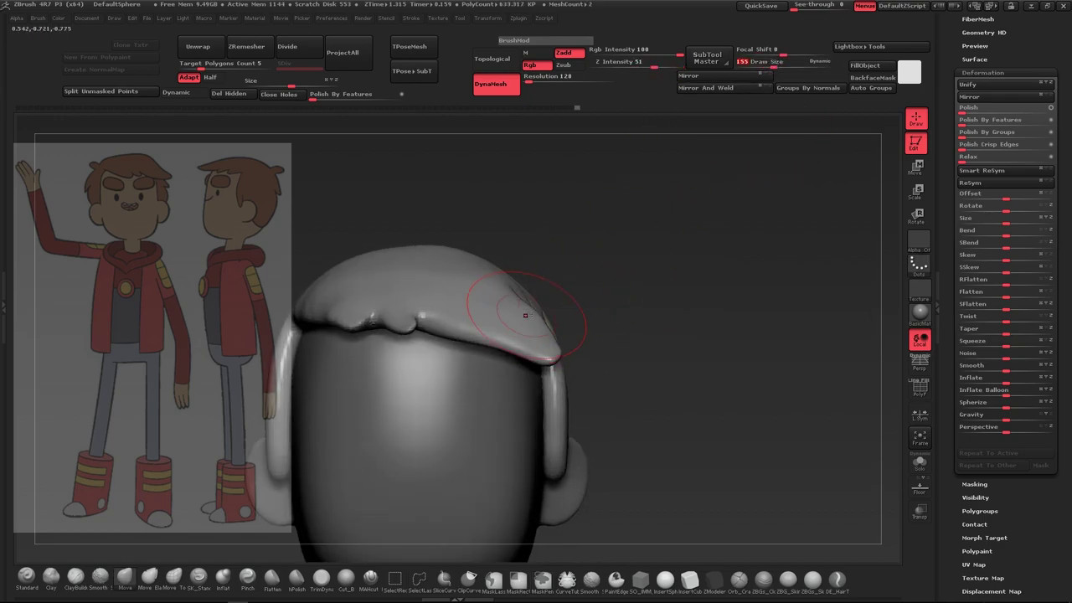
pyautogui.moveTo(532, 330); pyautogui.dragTo(474, 319)
pyautogui.moveTo(536, 345); pyautogui.dragTo(511, 343)
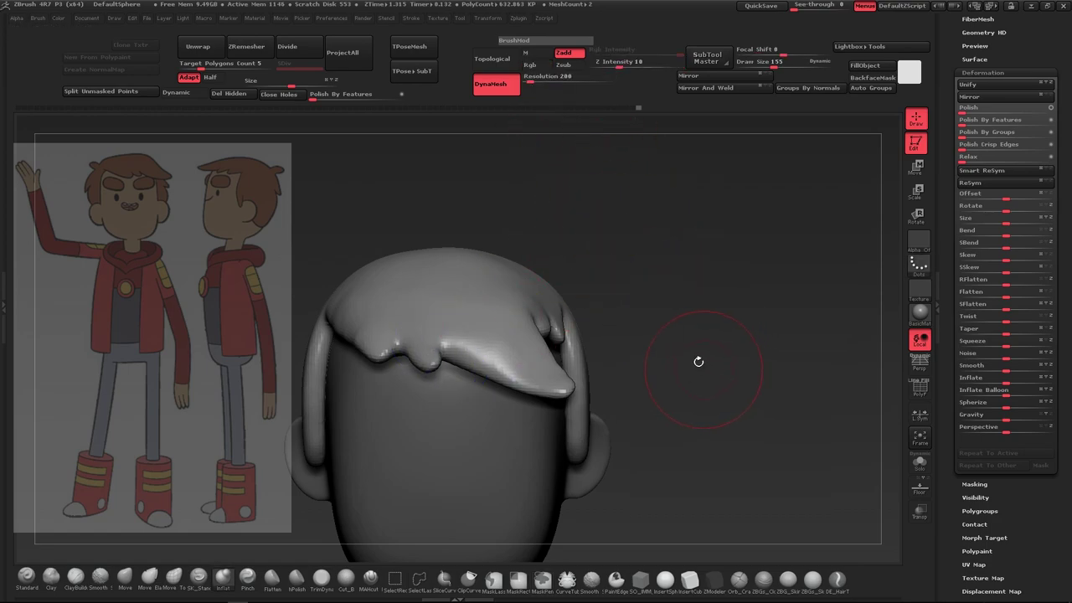
pyautogui.click(545, 80)
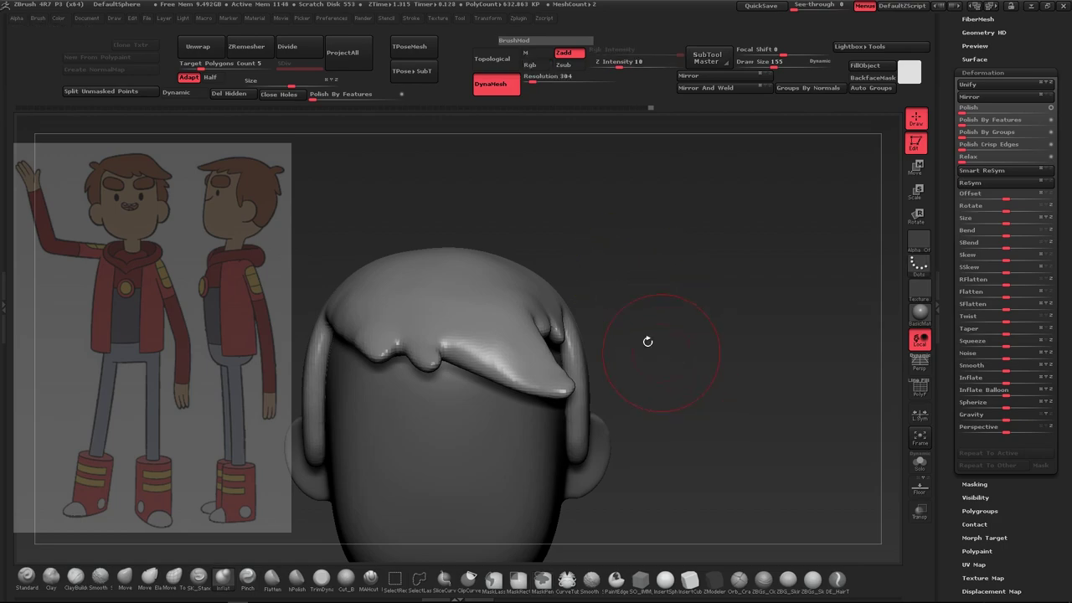
pyautogui.click(512, 87)
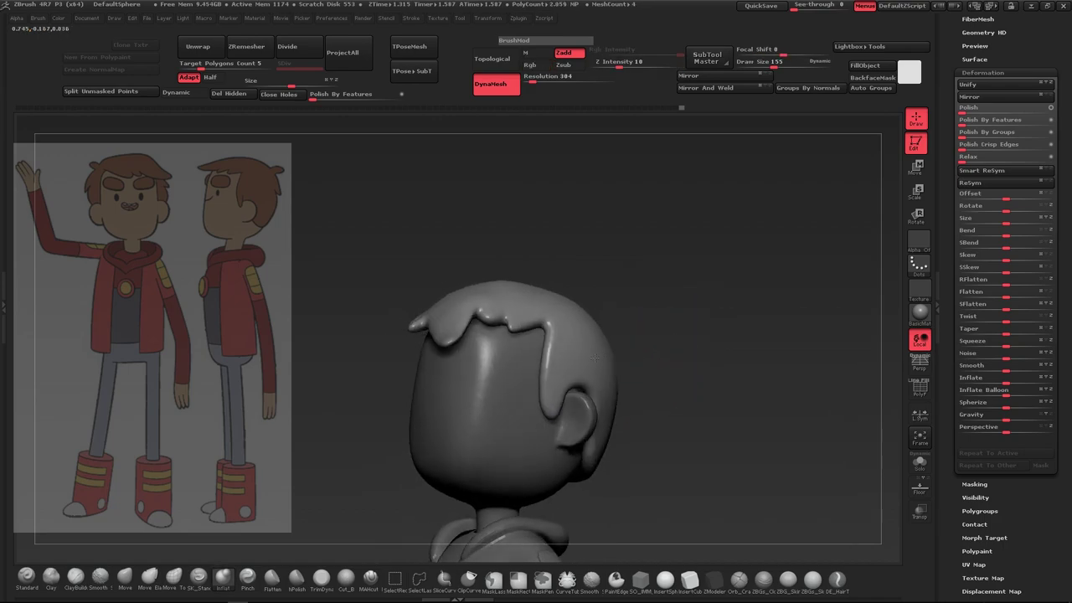
# Pull the back hair strand down to the ear and smooth the crease between them
pyautogui.moveTo(554, 377); pyautogui.dragTo(550, 356)
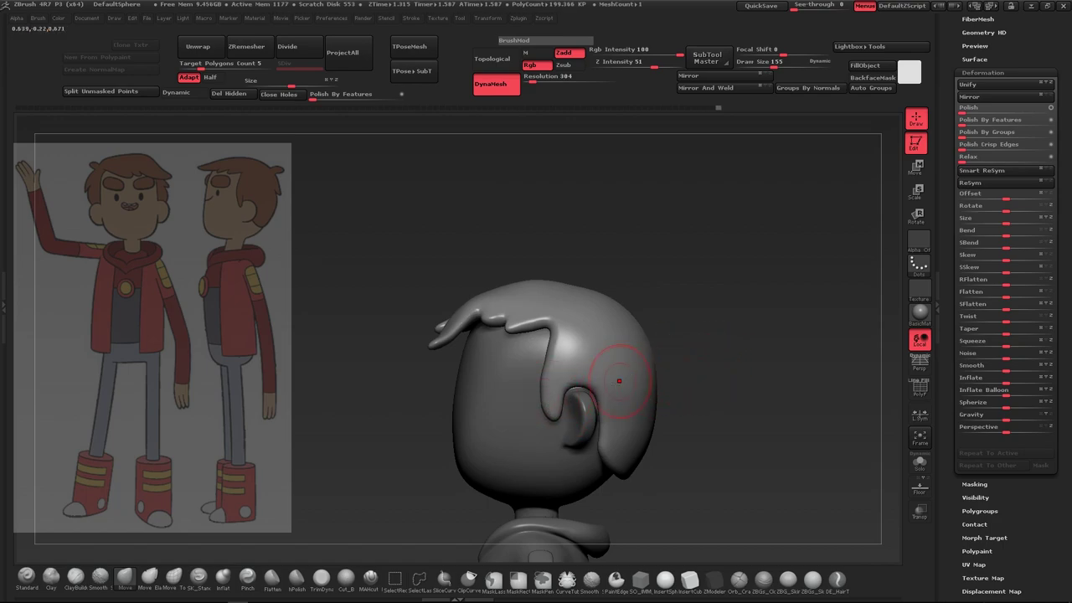
pyautogui.keyDown('alt'); pyautogui.moveTo(626, 378); pyautogui.dragTo(433, 423); pyautogui.keyUp('alt')
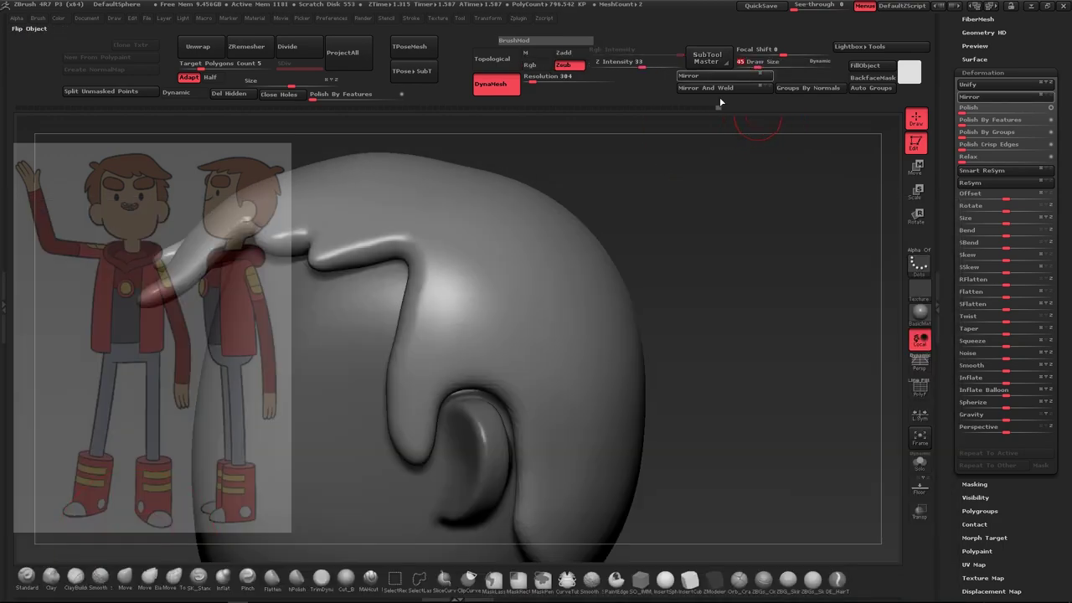
pyautogui.keyDown('shift'); pyautogui.moveTo(457, 358); pyautogui.dragTo(514, 385); pyautogui.keyUp('shift')
pyautogui.moveTo(679, 395)
pyautogui.keyDown('ctrl'); pyautogui.mouseDown()
pyautogui.moveTo(680, 360)
pyautogui.moveTo(737, 277)
pyautogui.mouseUp(); pyautogui.keyUp('ctrl')
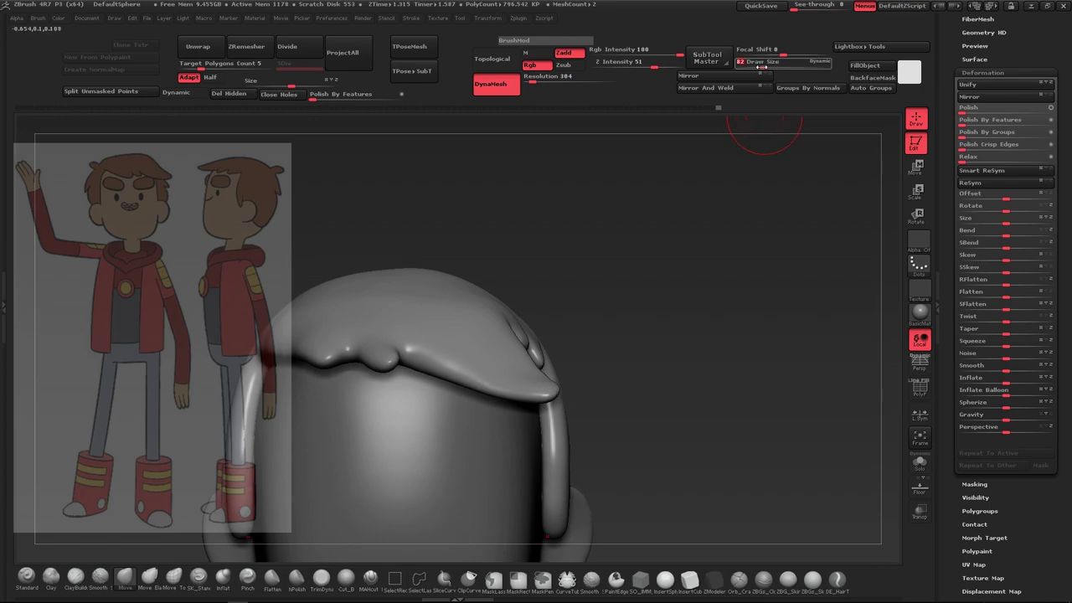
pyautogui.moveTo(622, 324)
pyautogui.mouseDown()
pyautogui.moveTo(364, 356)
pyautogui.moveTo(550, 179)
pyautogui.moveTo(377, 360)
pyautogui.mouseUp()
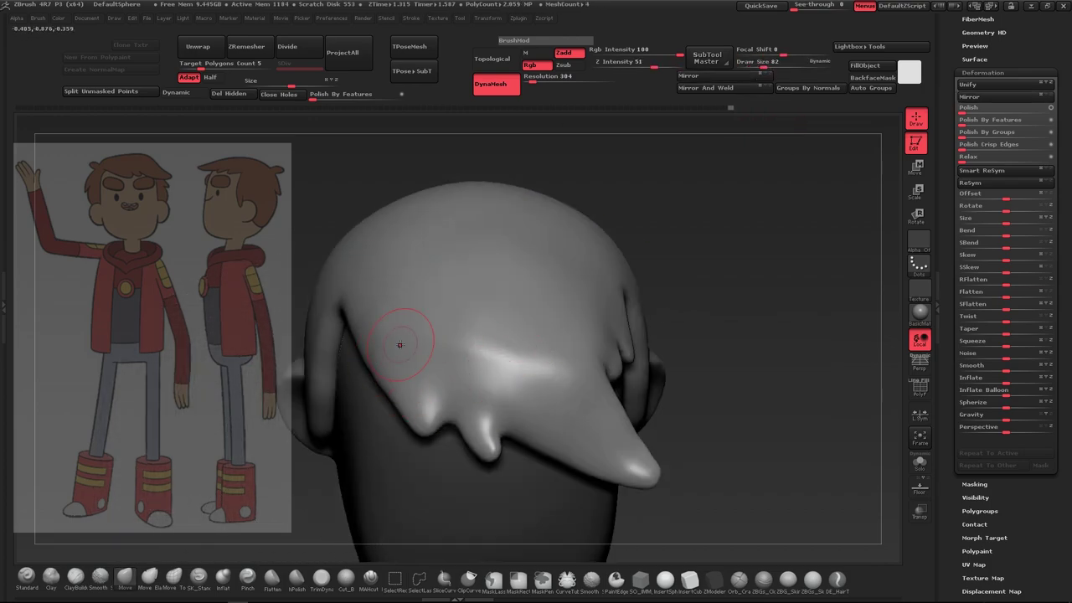
pyautogui.keyDown('alt'); pyautogui.moveTo(675, 304); pyautogui.dragTo(619, 354); pyautogui.keyUp('alt')
pyautogui.moveTo(627, 407)
pyautogui.mouseDown()
pyautogui.moveTo(572, 416)
pyautogui.moveTo(563, 348)
pyautogui.moveTo(498, 337)
pyautogui.mouseUp()
pyautogui.press('space')
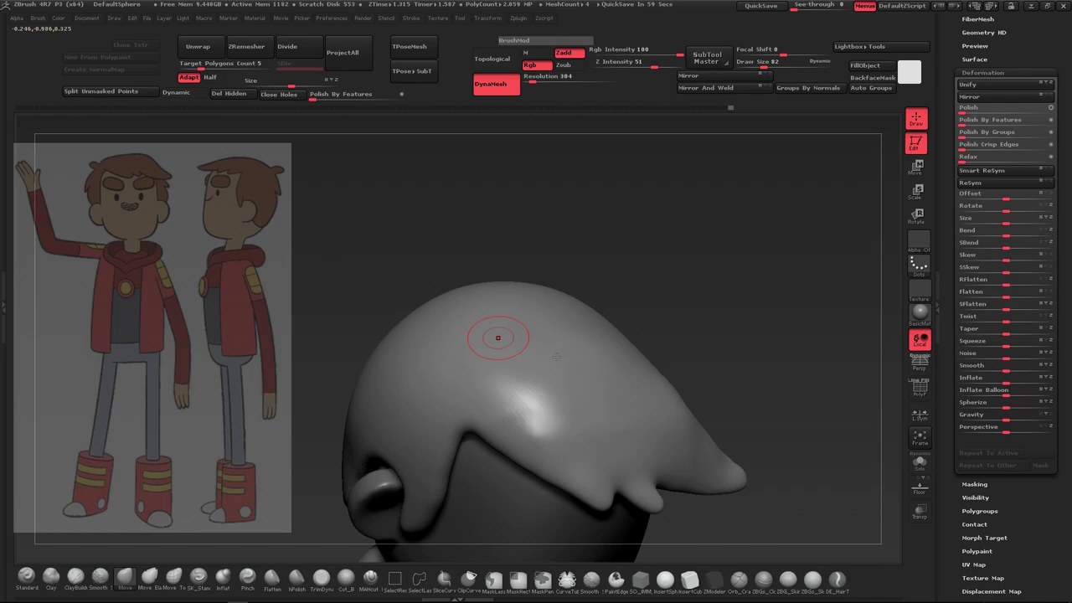
# Undo the extra blob over the head and make the hair mesh the active part
pyautogui.press('b')
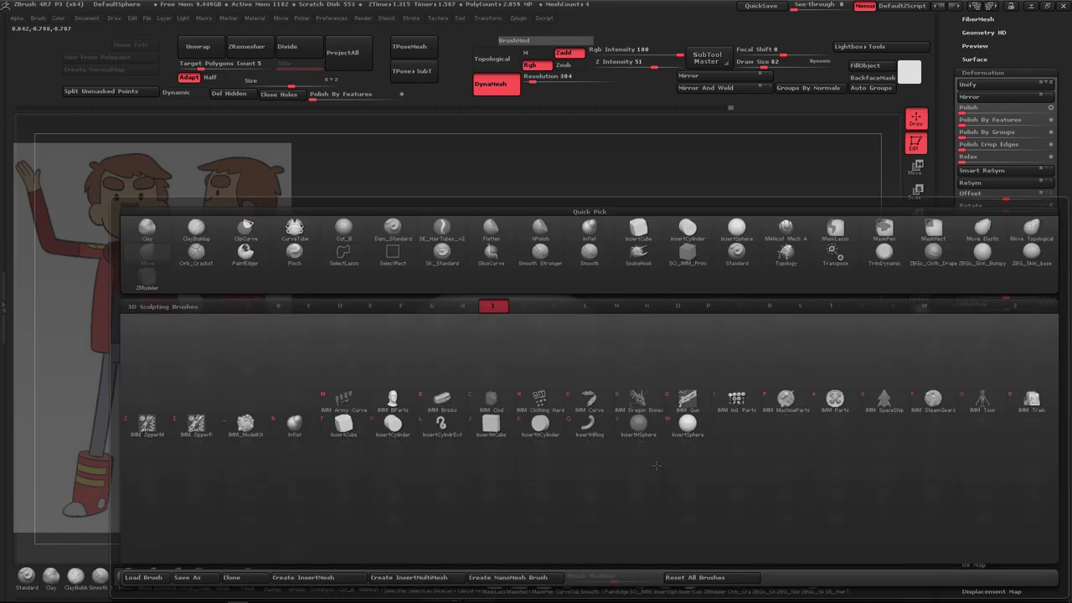
pyautogui.click(394, 427)
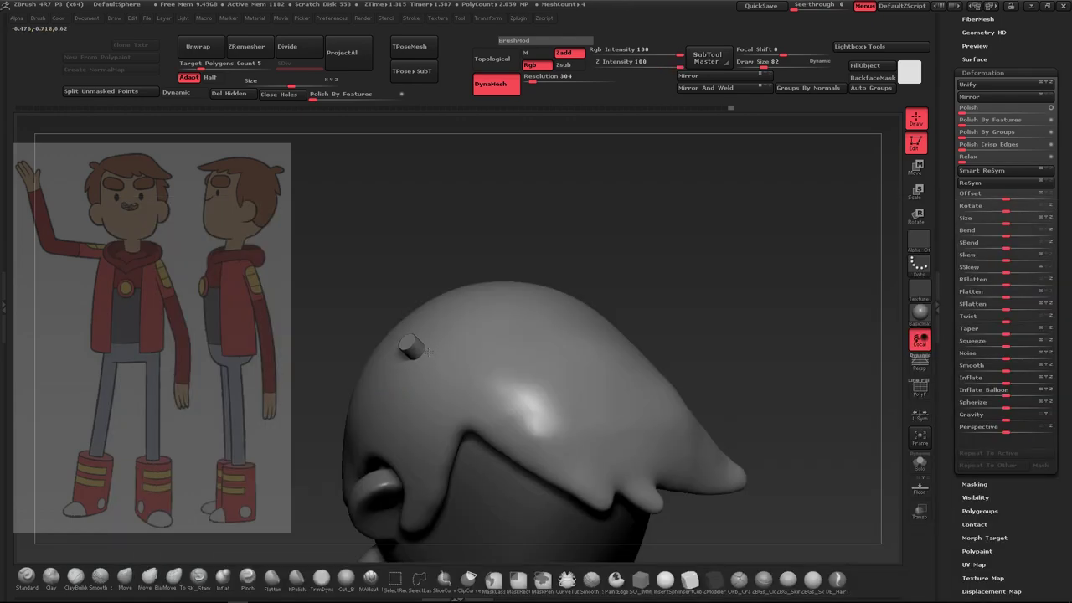
pyautogui.hotkey('ctrl', 'z')
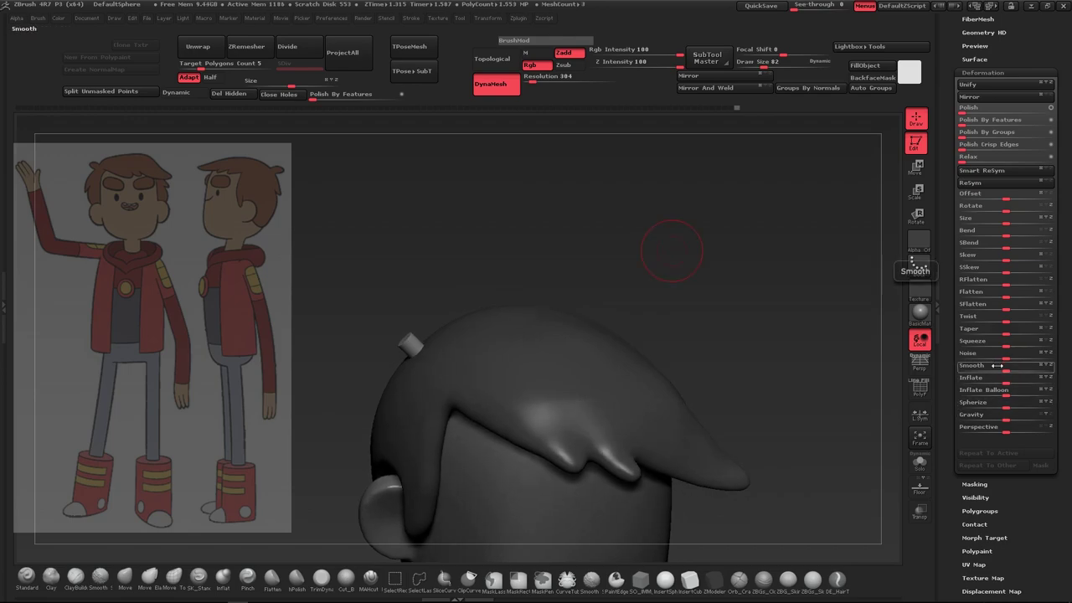
pyautogui.moveTo(1005, 378); pyautogui.dragTo(980, 378)
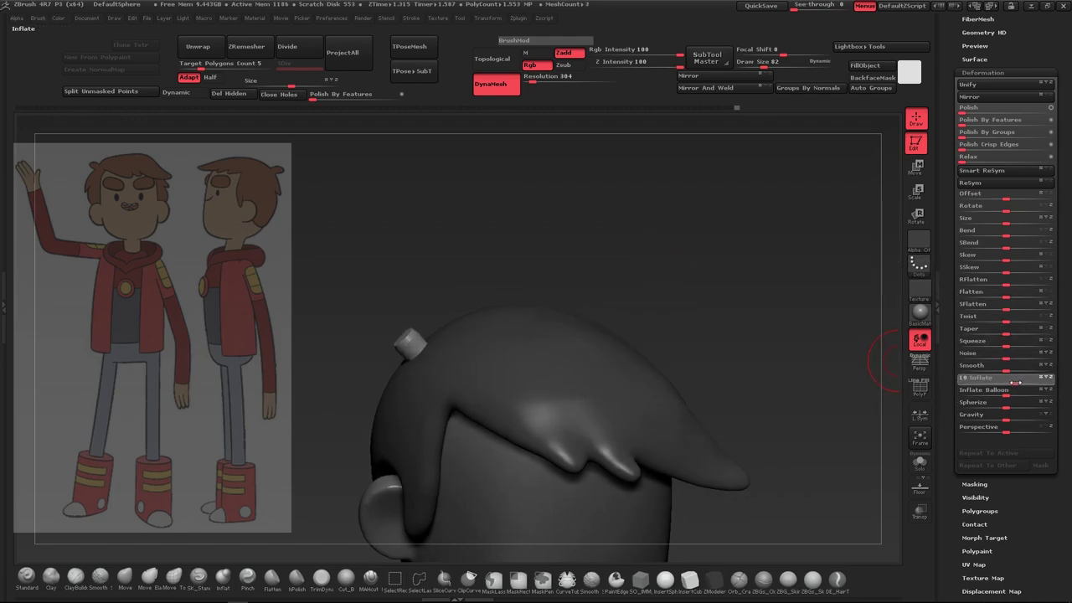
pyautogui.moveTo(527, 249); pyautogui.dragTo(413, 340)
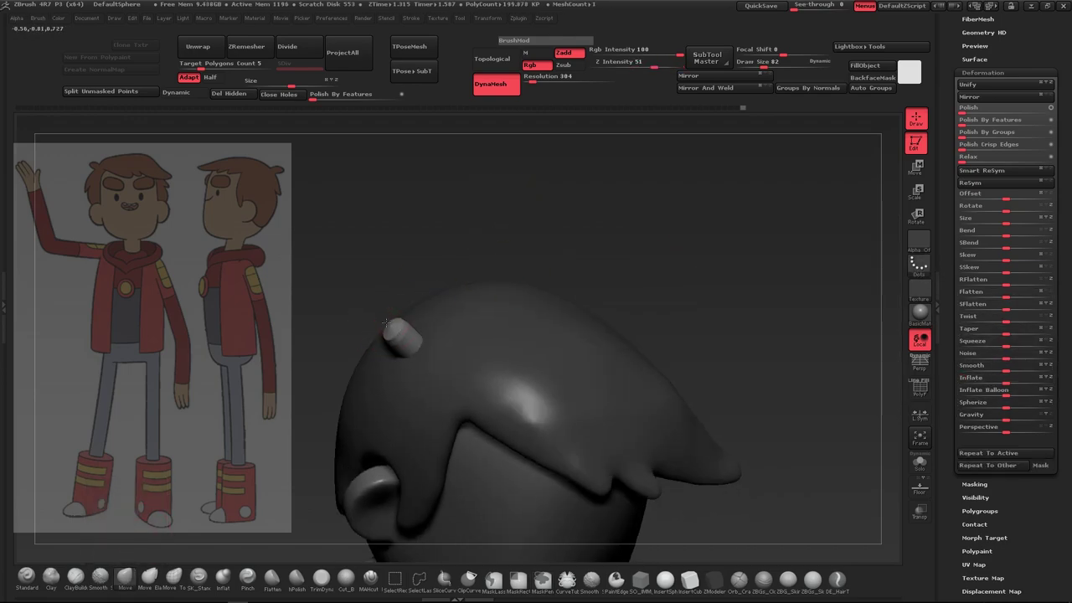
pyautogui.keyDown('alt'); pyautogui.click(578, 303); pyautogui.keyUp('alt')
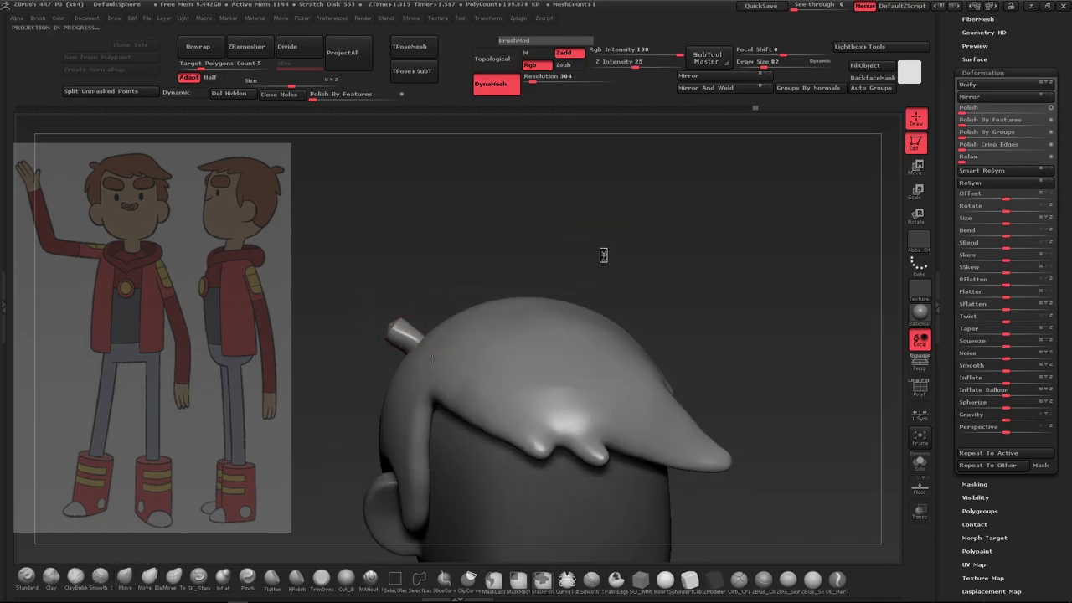
pyautogui.moveTo(414, 352)
pyautogui.mouseDown()
pyautogui.moveTo(612, 326)
pyautogui.moveTo(587, 314)
pyautogui.moveTo(544, 385)
pyautogui.mouseUp()
pyautogui.moveTo(757, 61); pyautogui.dragTo(778, 61)
pyautogui.moveTo(545, 251)
pyautogui.mouseDown()
pyautogui.moveTo(696, 220)
pyautogui.moveTo(720, 292)
pyautogui.moveTo(778, 284)
pyautogui.mouseUp()
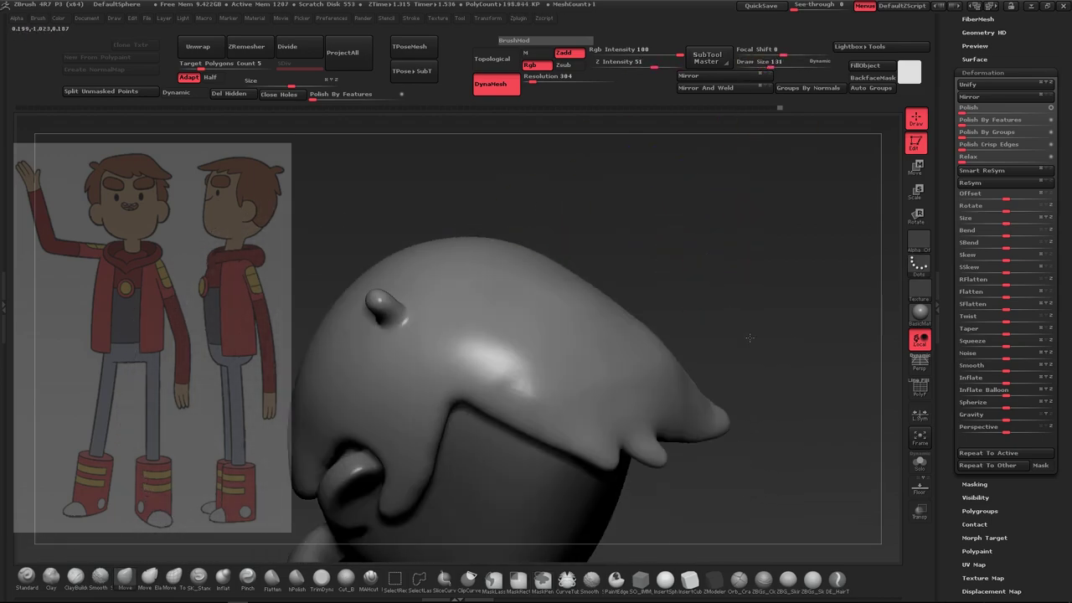
# Smooth down the small nub on top of the hair from a back view
pyautogui.hotkey('ctrl', 'd')
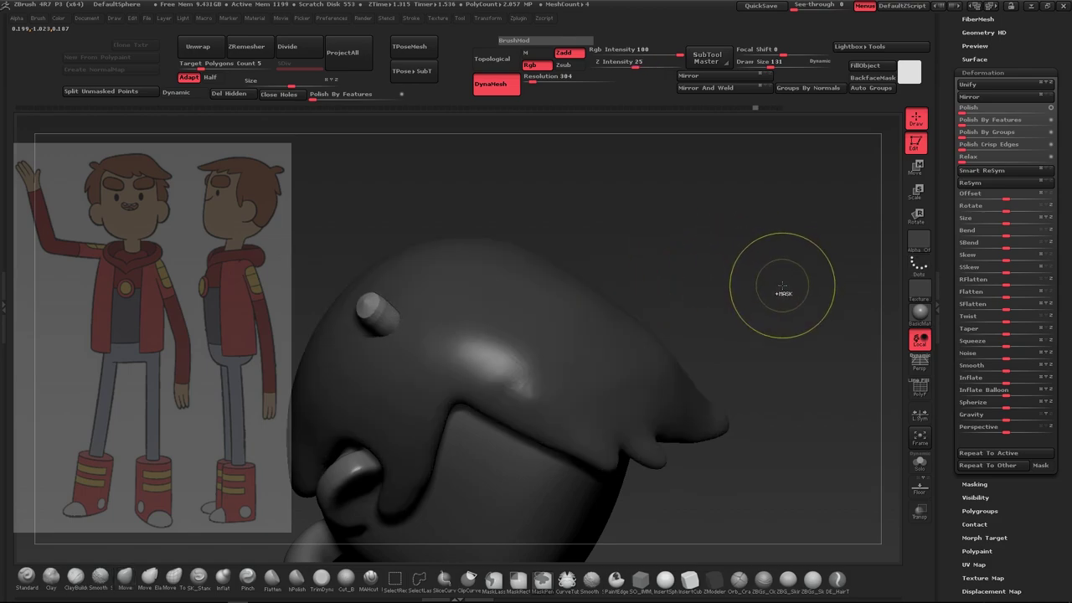
pyautogui.press('b')
pyautogui.press('m')
pyautogui.press('v')
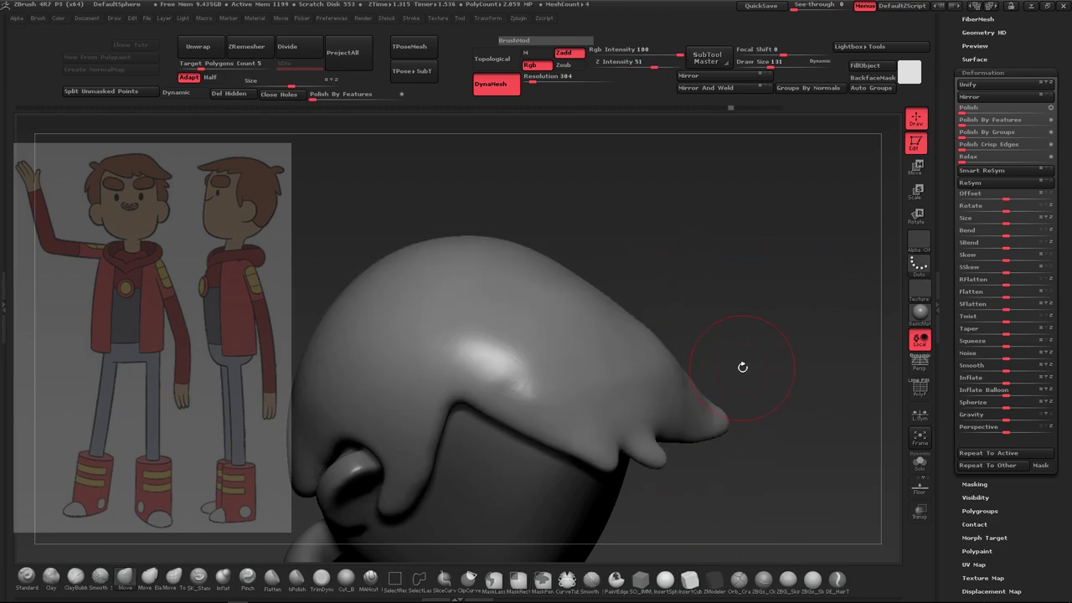
pyautogui.press('b')
pyautogui.press('s')
pyautogui.press('t')
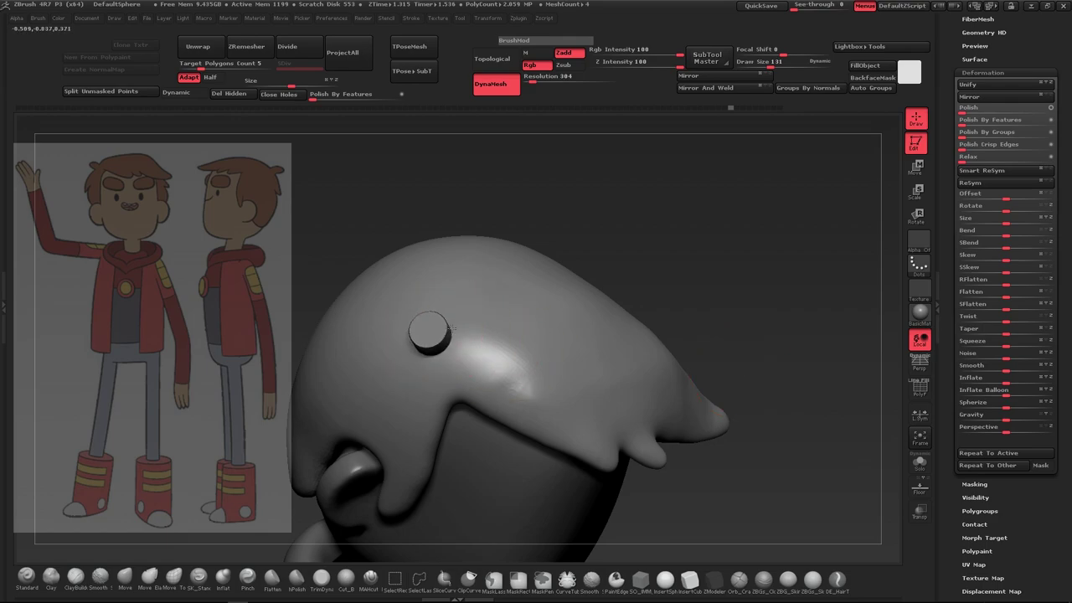
pyautogui.keyDown('shift'); pyautogui.moveTo(636, 234); pyautogui.dragTo(722, 235); pyautogui.keyUp('shift')
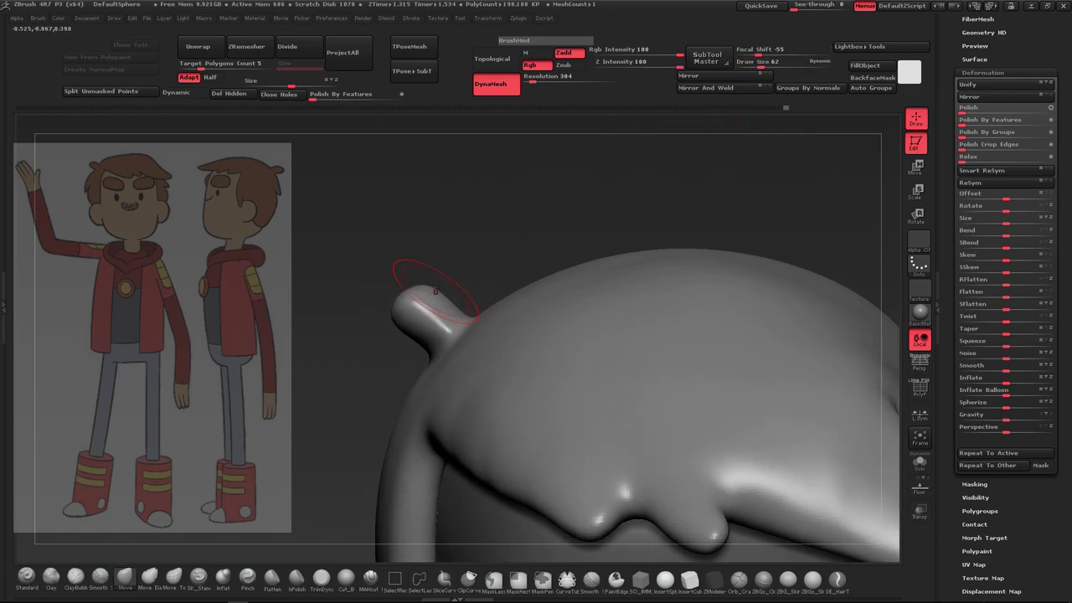
pyautogui.keyDown('shift'); pyautogui.moveTo(406, 293); pyautogui.dragTo(426, 314); pyautogui.keyUp('shift')
# Inflate the fringe's right tip with the Inflat brush and round it off
pyautogui.moveTo(577, 243)
pyautogui.mouseDown()
pyautogui.moveTo(630, 303)
pyautogui.moveTo(628, 330)
pyautogui.moveTo(419, 382)
pyautogui.moveTo(431, 389)
pyautogui.moveTo(586, 283)
pyautogui.mouseUp()
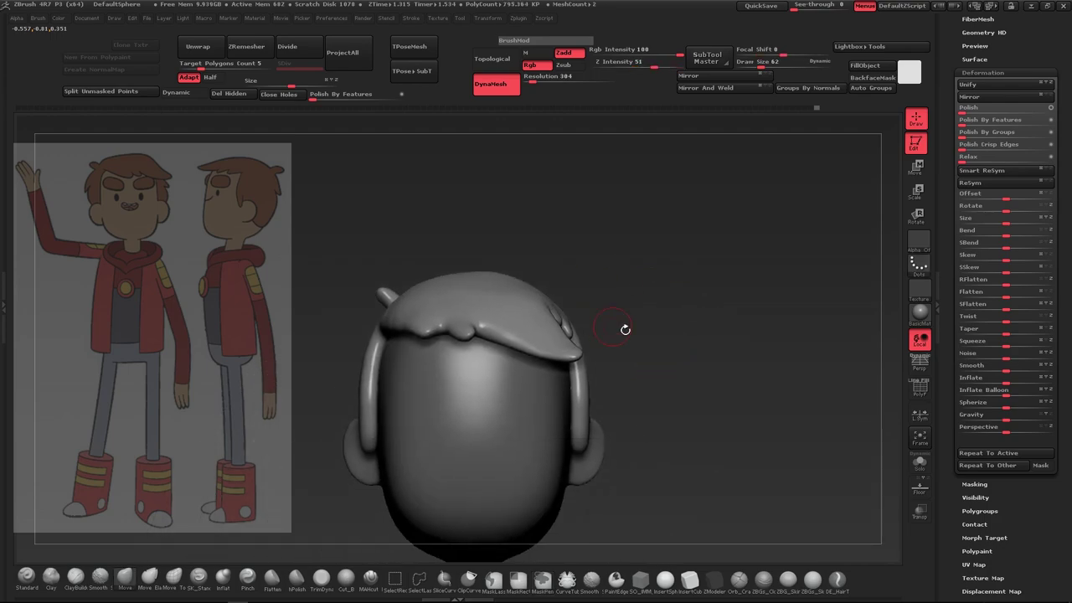
pyautogui.moveTo(622, 327)
pyautogui.mouseDown()
pyautogui.moveTo(662, 385)
pyautogui.moveTo(673, 342)
pyautogui.mouseUp()
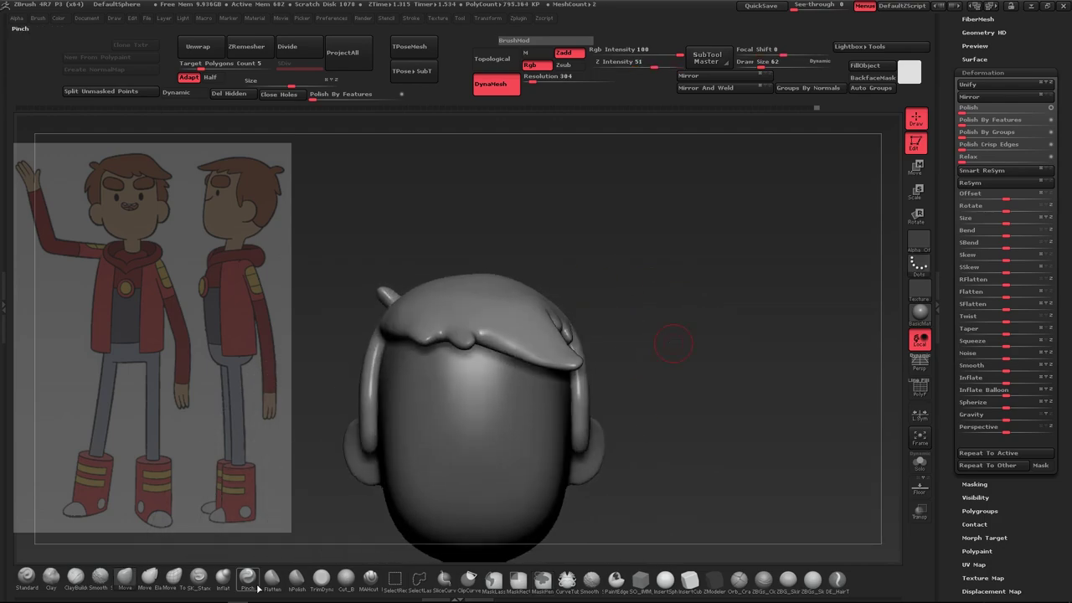
pyautogui.click(223, 578)
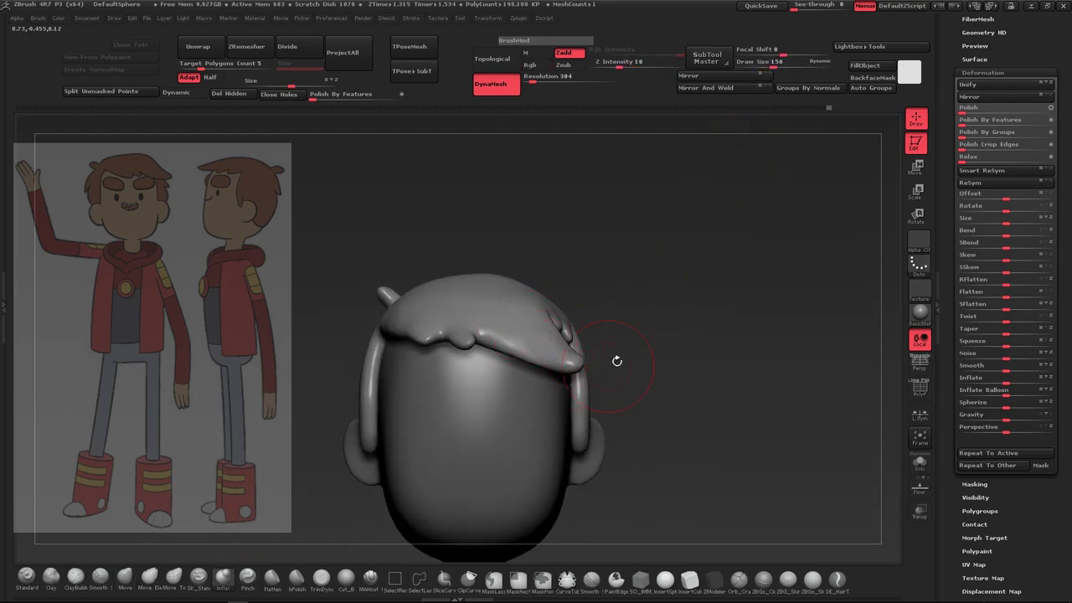
pyautogui.keyDown('shift'); pyautogui.moveTo(553, 327); pyautogui.dragTo(519, 354); pyautogui.keyUp('shift')
pyautogui.moveTo(603, 368); pyautogui.dragTo(502, 251)
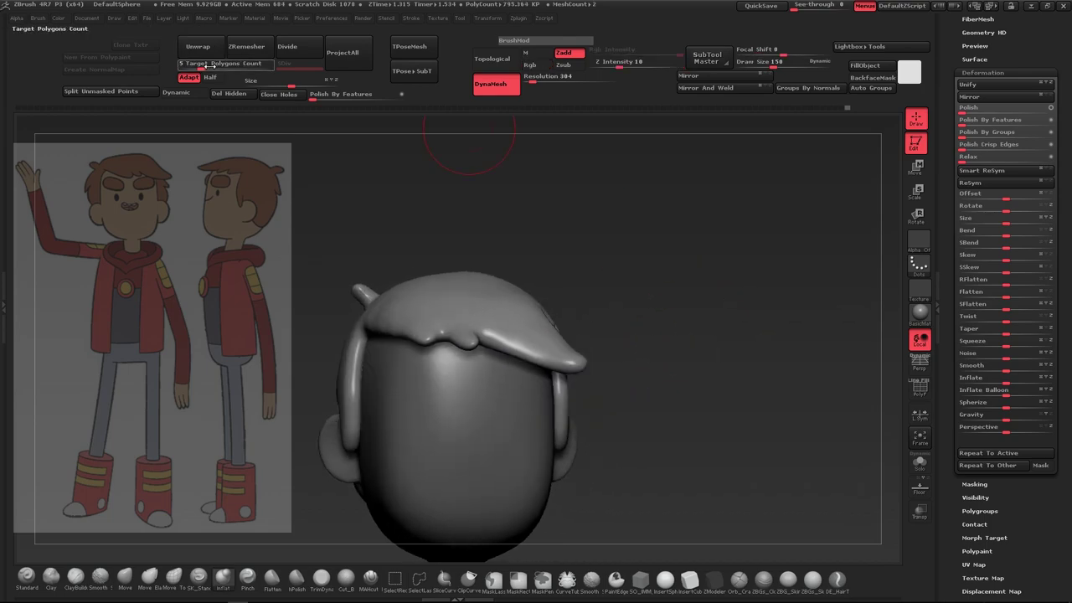
# Set ZRemesher Target Polygons Count to 3, then start and abort the remesh
pyautogui.moveTo(200, 65); pyautogui.dragTo(194, 65)
pyautogui.click(246, 46)
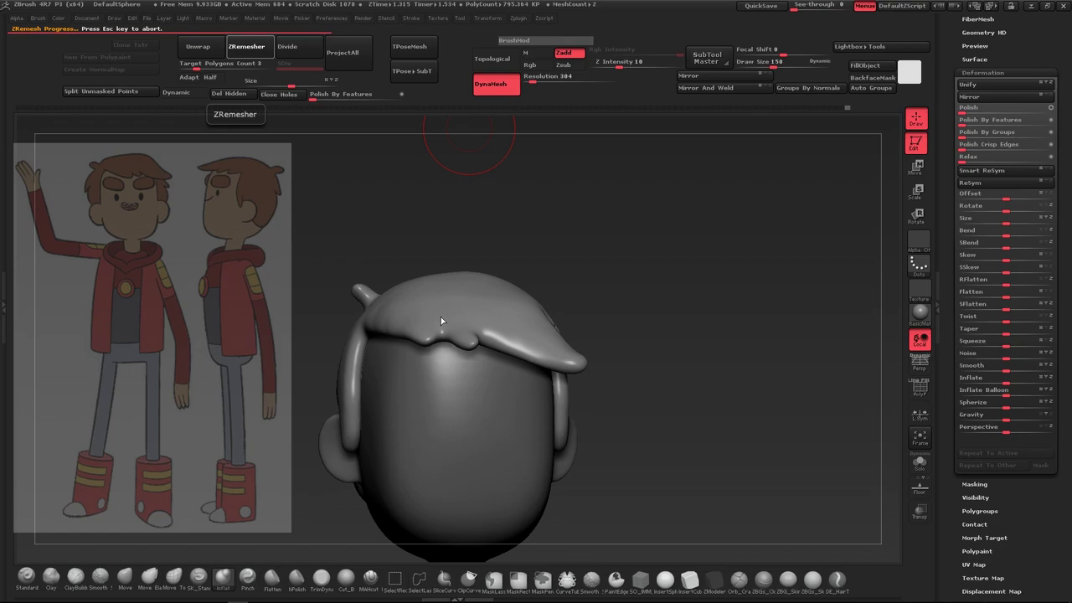
pyautogui.press('Escape')
pyautogui.moveTo(664, 318)
pyautogui.mouseDown()
pyautogui.moveTo(602, 424)
pyautogui.moveTo(646, 394)
pyautogui.mouseUp()
# With an S brush at size 93, sculpt a small bump on the head's side
pyautogui.press('b')
pyautogui.press('s')
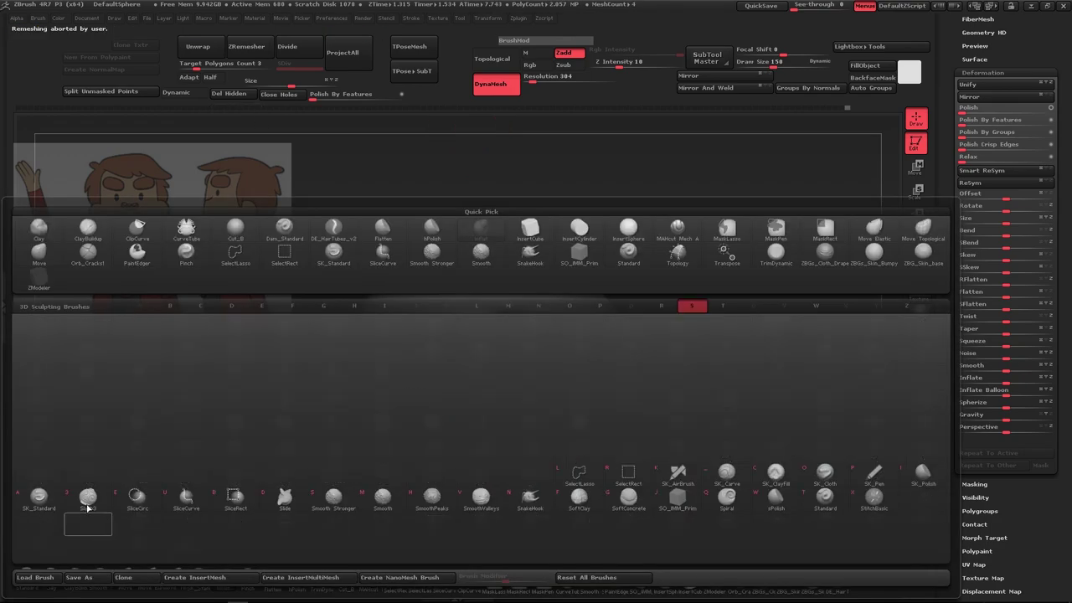
pyautogui.click(388, 522)
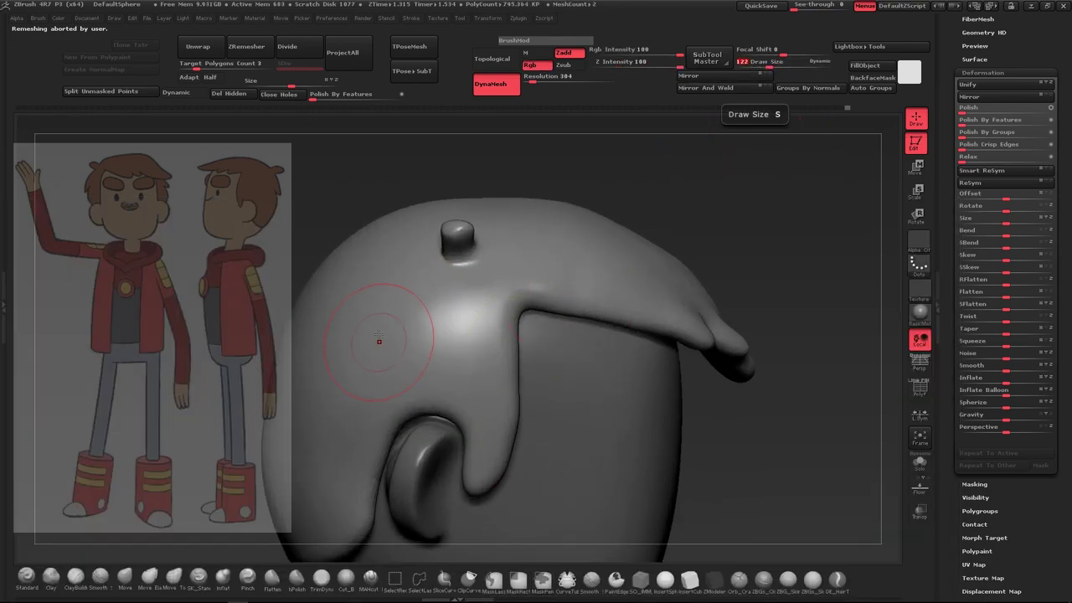
pyautogui.press('[')
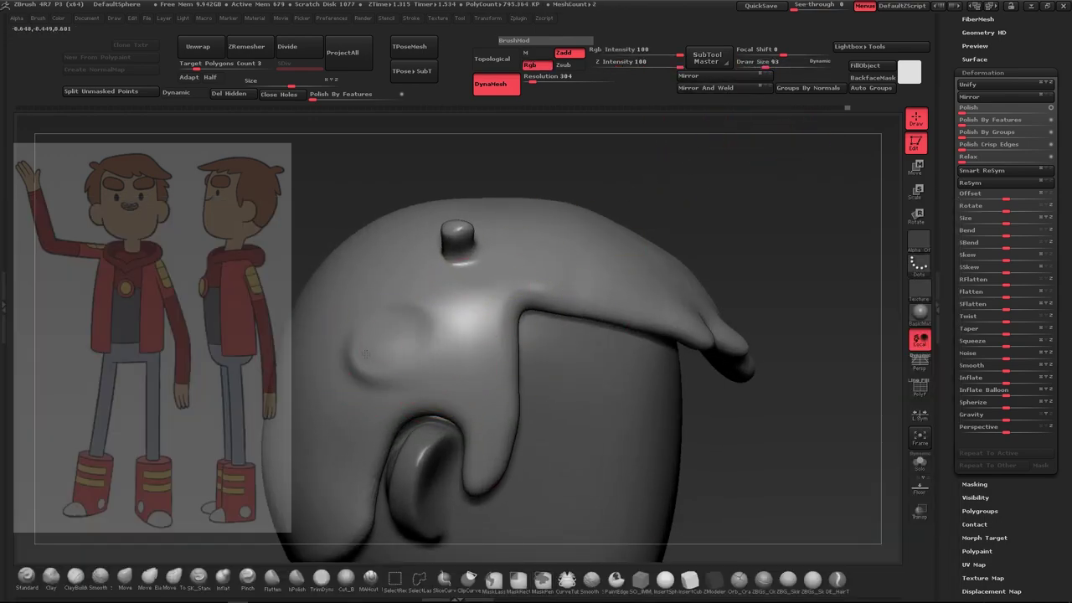
pyautogui.moveTo(356, 373)
pyautogui.mouseDown()
pyautogui.moveTo(386, 375)
pyautogui.moveTo(382, 413)
pyautogui.moveTo(337, 427)
pyautogui.mouseUp()
pyautogui.moveTo(338, 287); pyautogui.dragTo(370, 273)
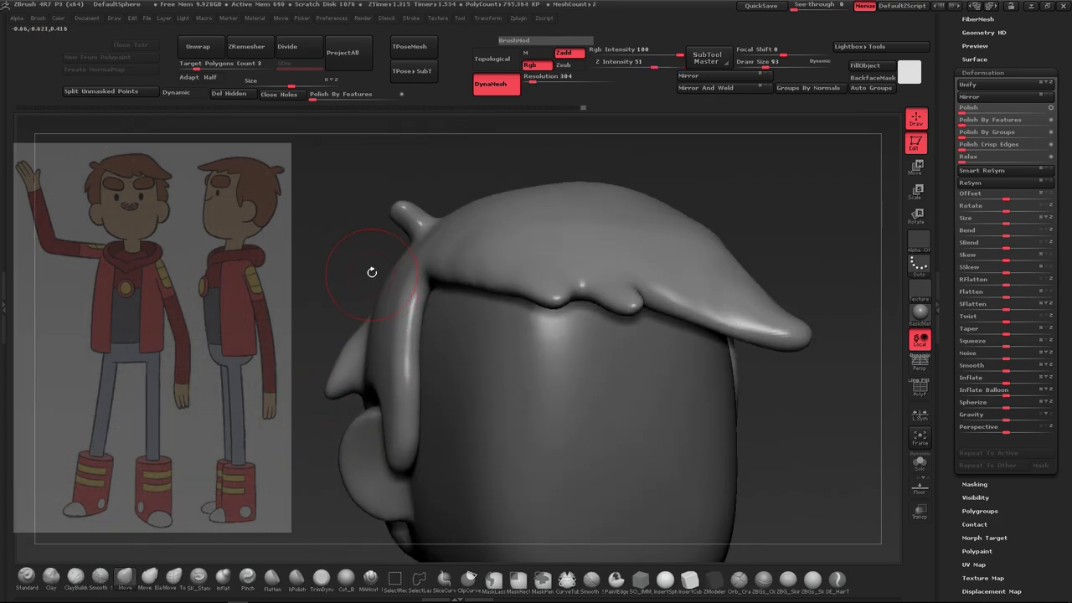
pyautogui.moveTo(336, 385); pyautogui.dragTo(385, 410)
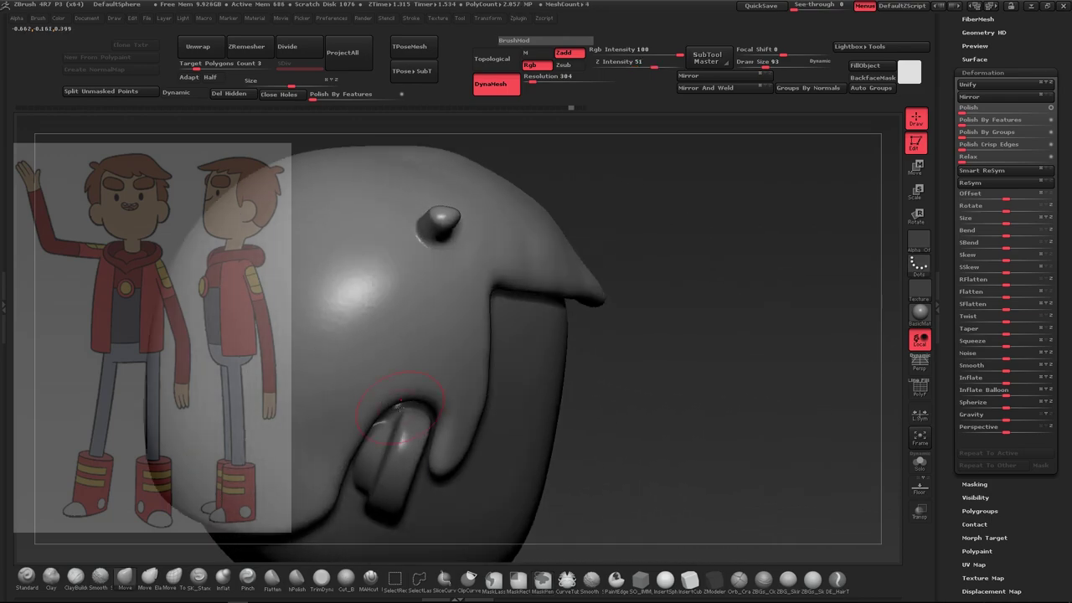
# Pull the top nub into a taller, rounder tuft curving to one side
pyautogui.press('b')
pyautogui.press('n')
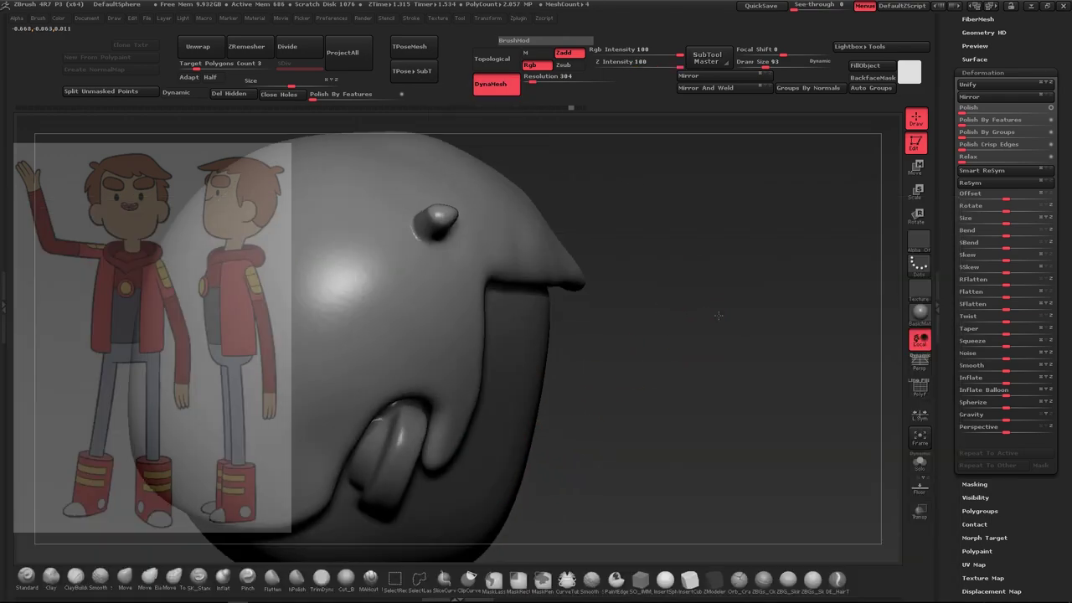
pyautogui.moveTo(779, 474)
pyautogui.mouseDown()
pyautogui.moveTo(552, 419)
pyautogui.moveTo(395, 445)
pyautogui.mouseUp()
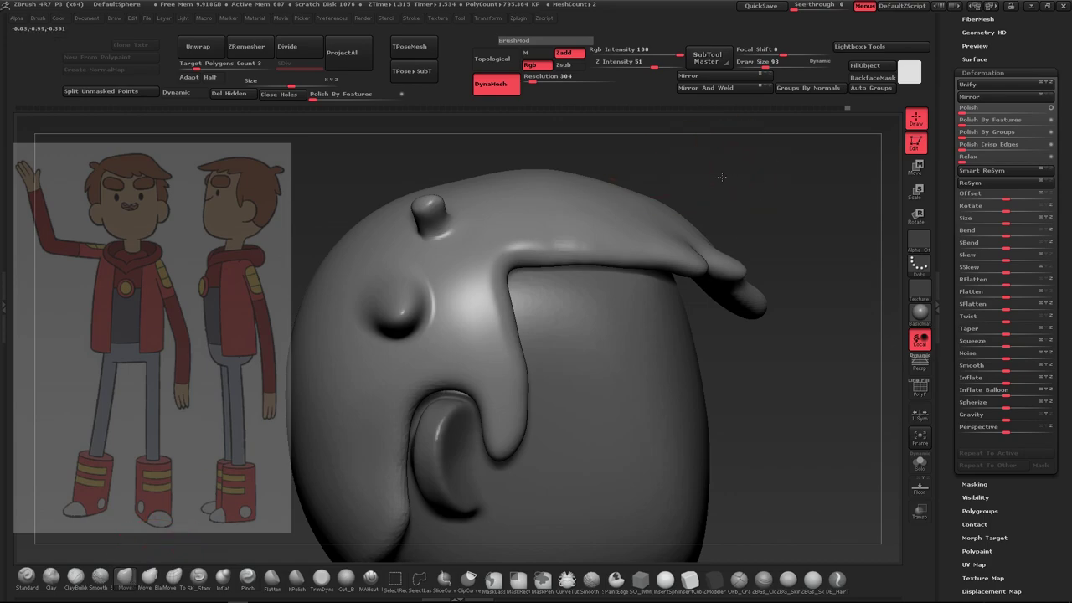
pyautogui.moveTo(721, 176)
pyautogui.mouseDown()
pyautogui.moveTo(381, 293)
pyautogui.moveTo(401, 275)
pyautogui.mouseUp()
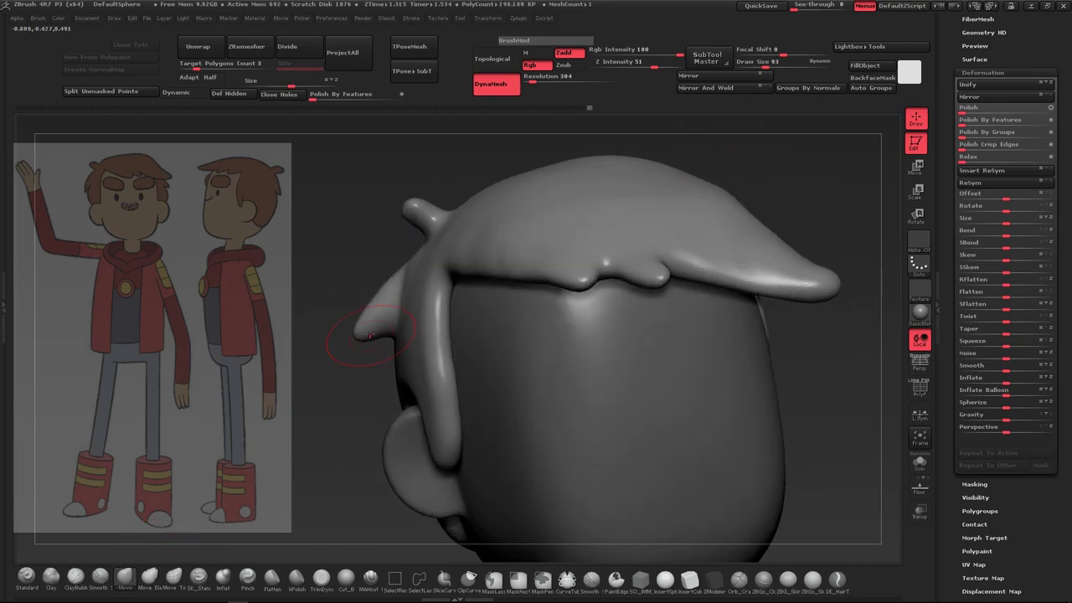
pyautogui.moveTo(371, 383)
pyautogui.mouseDown()
pyautogui.moveTo(455, 383)
pyautogui.moveTo(559, 475)
pyautogui.moveTo(618, 361)
pyautogui.mouseUp()
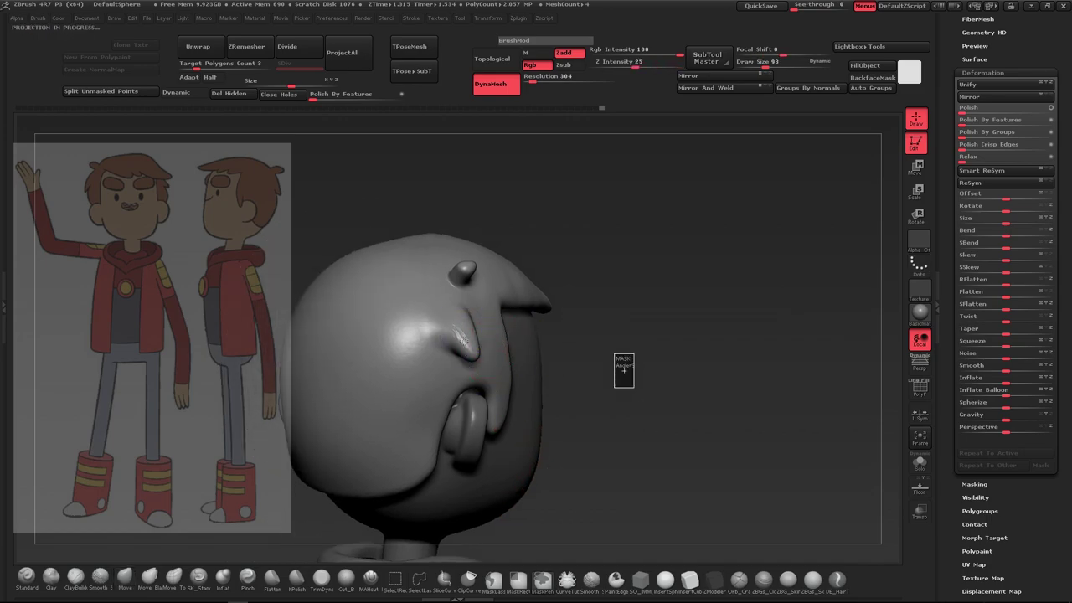
pyautogui.moveTo(454, 306)
pyautogui.mouseDown()
pyautogui.moveTo(617, 371)
pyautogui.moveTo(896, 179)
pyautogui.mouseUp()
pyautogui.moveTo(459, 423); pyautogui.dragTo(446, 396)
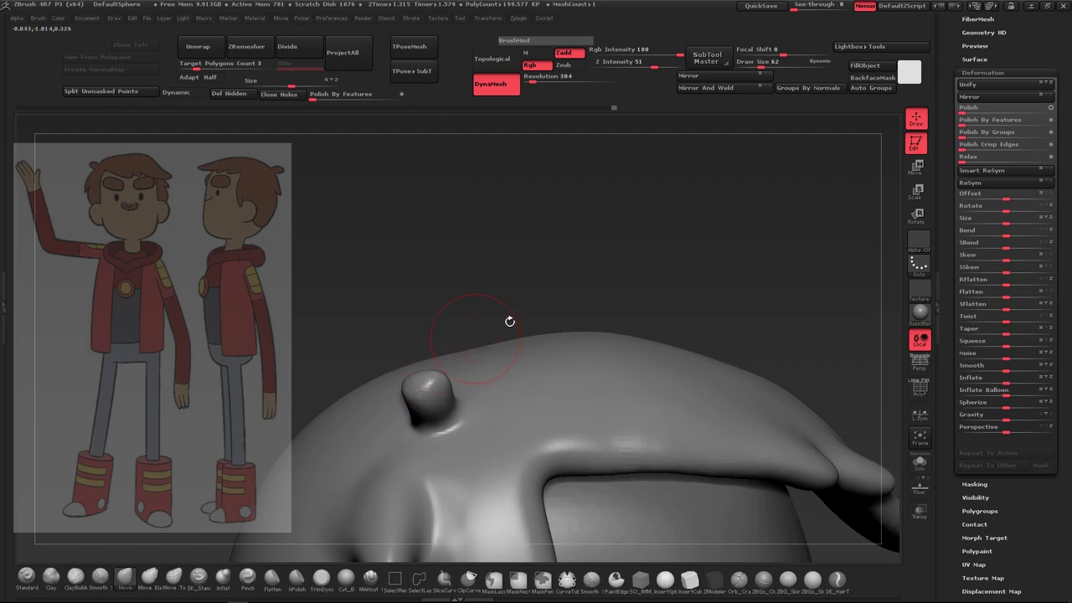
pyautogui.moveTo(509, 320); pyautogui.dragTo(439, 360)
pyautogui.moveTo(512, 354)
pyautogui.mouseDown()
pyautogui.moveTo(644, 412)
pyautogui.moveTo(402, 310)
pyautogui.mouseUp()
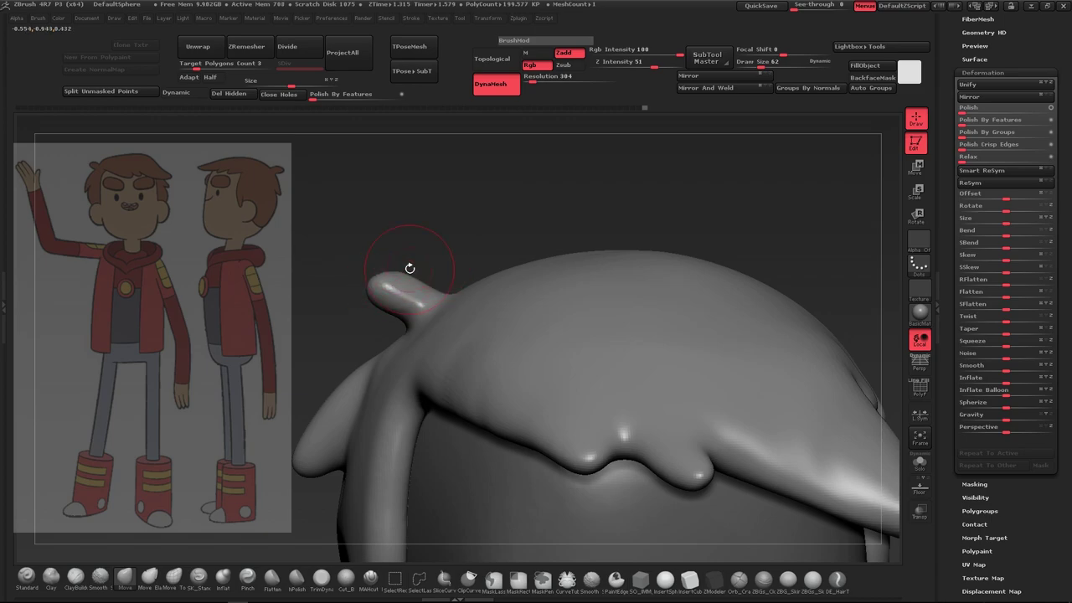
pyautogui.moveTo(399, 273); pyautogui.dragTo(640, 331)
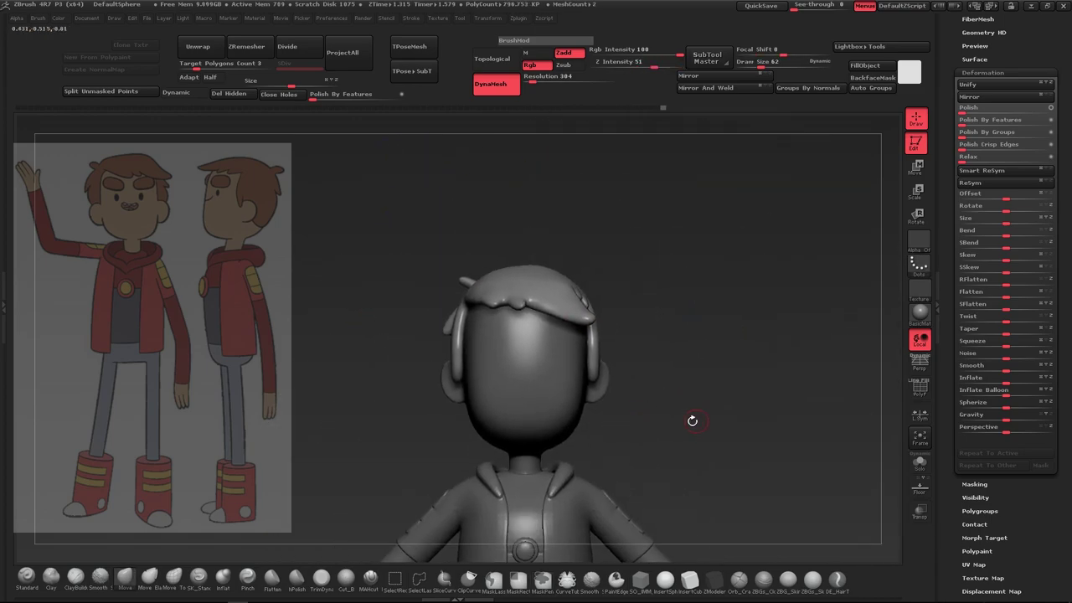
pyautogui.moveTo(692, 419); pyautogui.dragTo(424, 375)
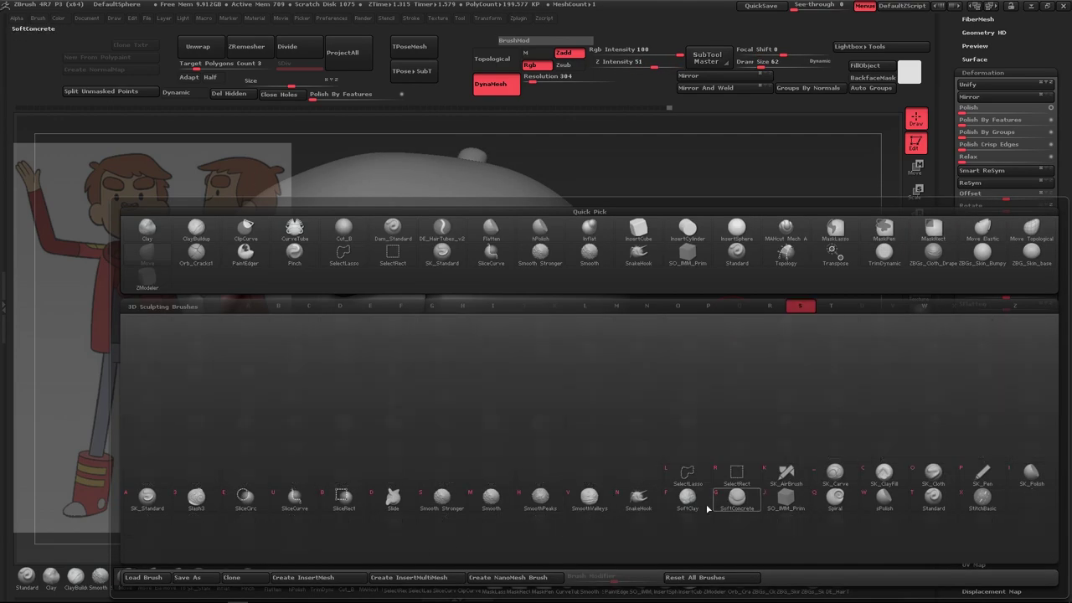
pyautogui.click(707, 507)
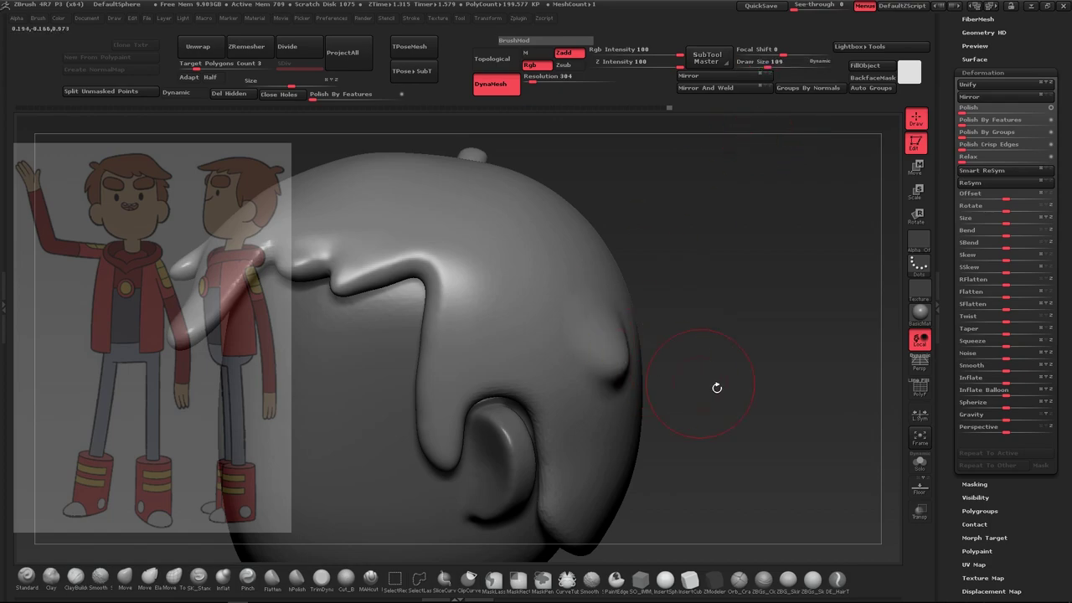
pyautogui.moveTo(717, 387); pyautogui.dragTo(622, 337)
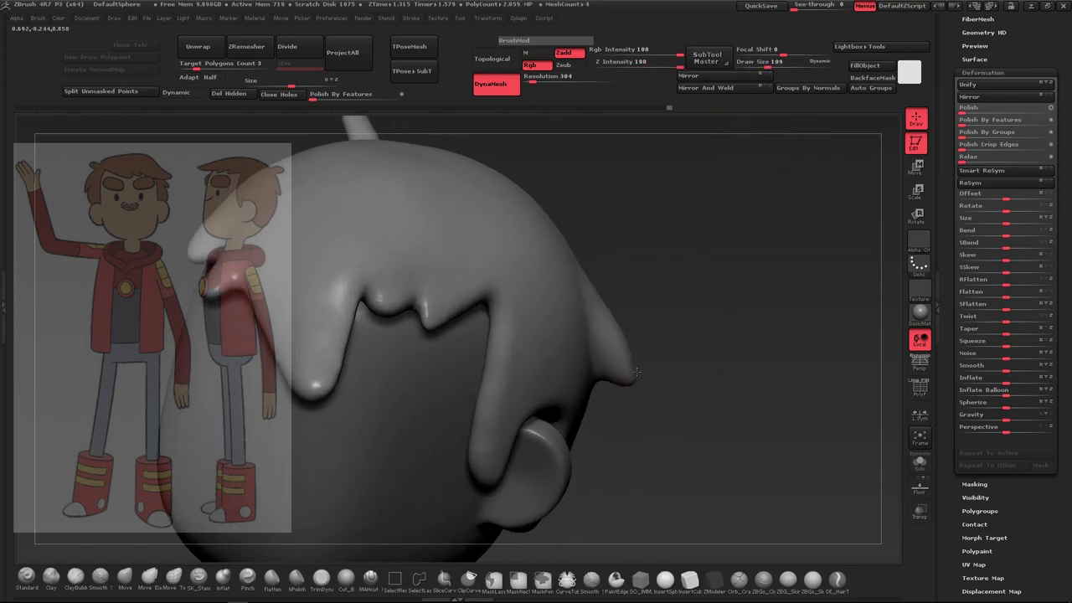
pyautogui.moveTo(724, 462); pyautogui.dragTo(540, 391)
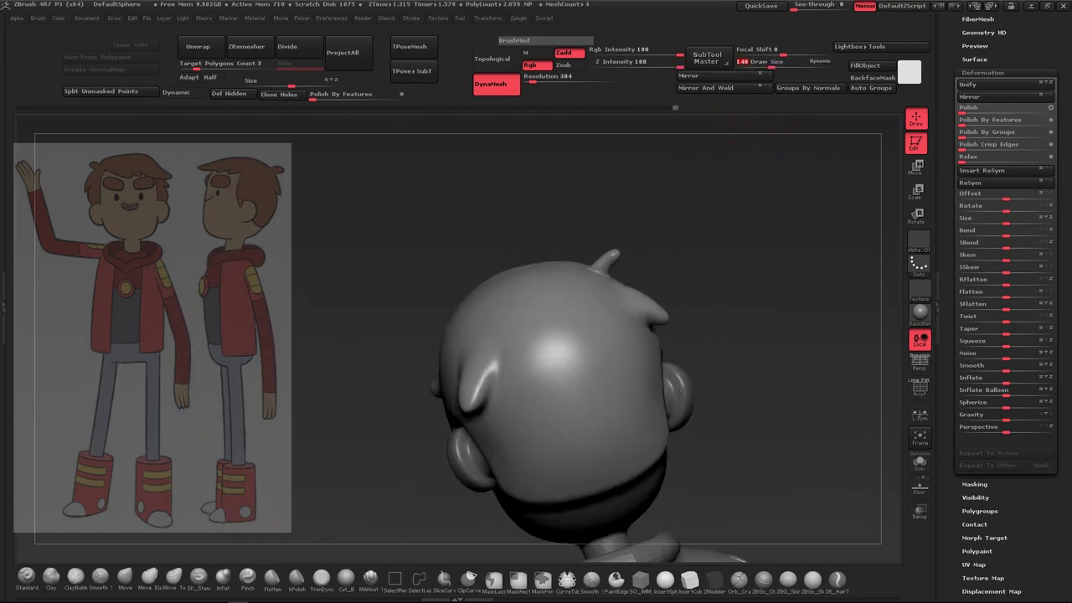
pyautogui.moveTo(582, 469)
pyautogui.mouseDown()
pyautogui.moveTo(671, 412)
pyautogui.moveTo(722, 398)
pyautogui.mouseUp()
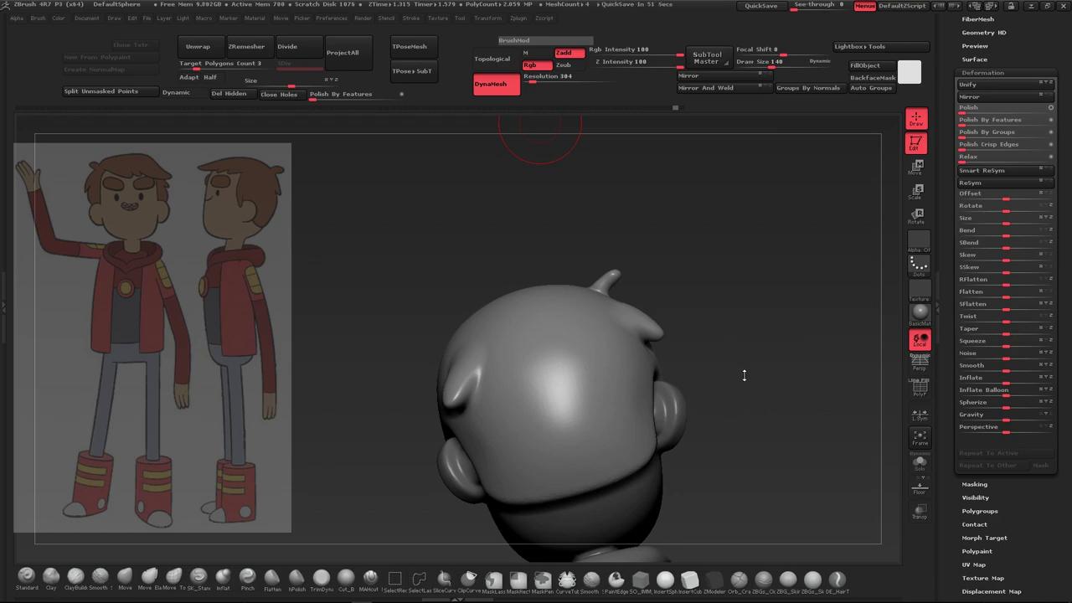
pyautogui.moveTo(744, 375); pyautogui.dragTo(650, 381)
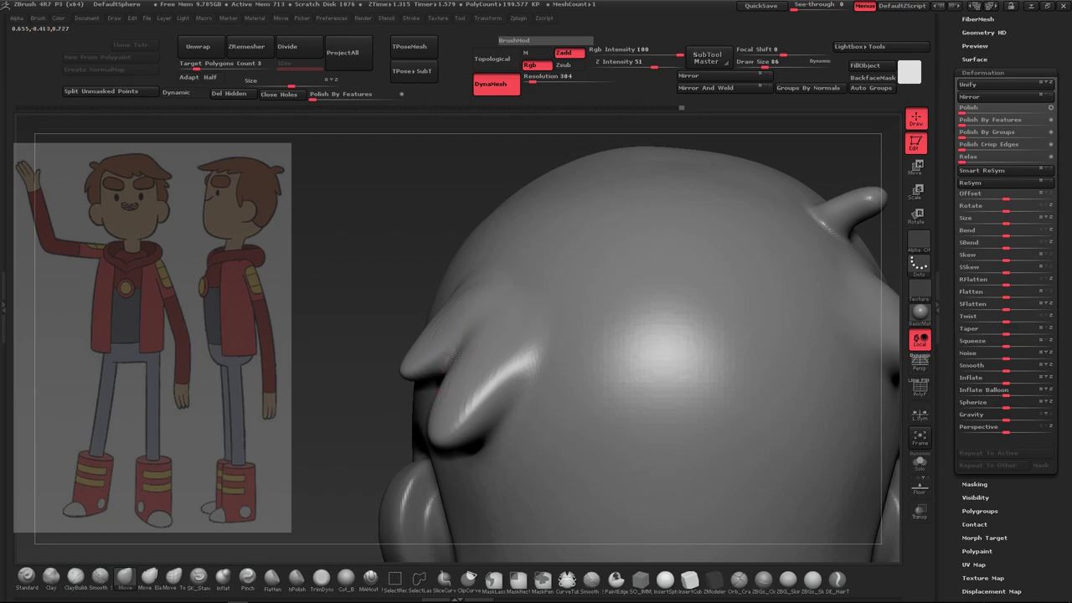
pyautogui.moveTo(453, 358); pyautogui.dragTo(401, 439)
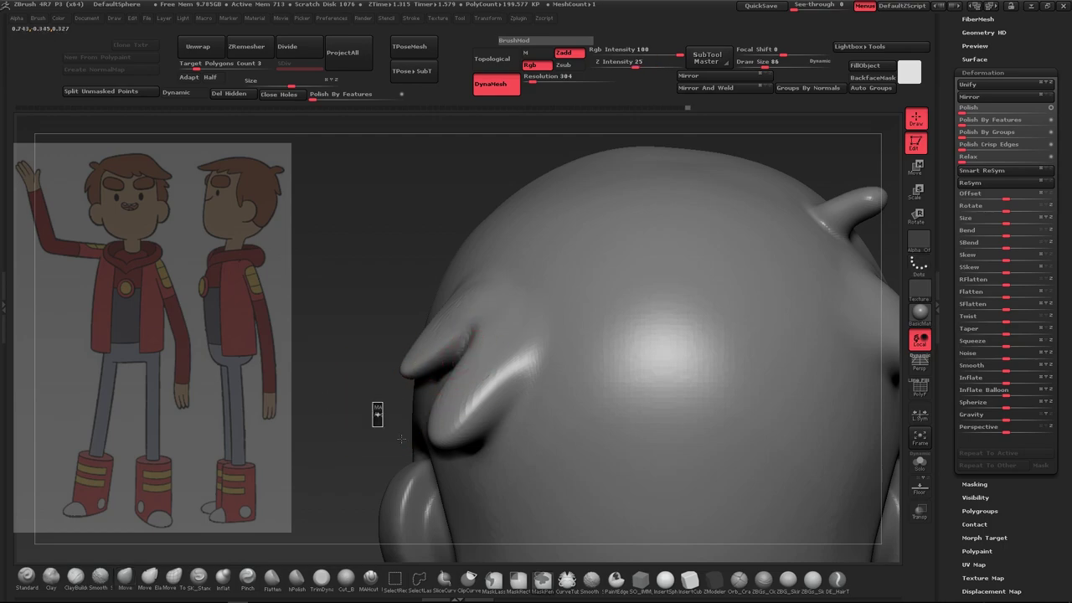
pyautogui.click(554, 82)
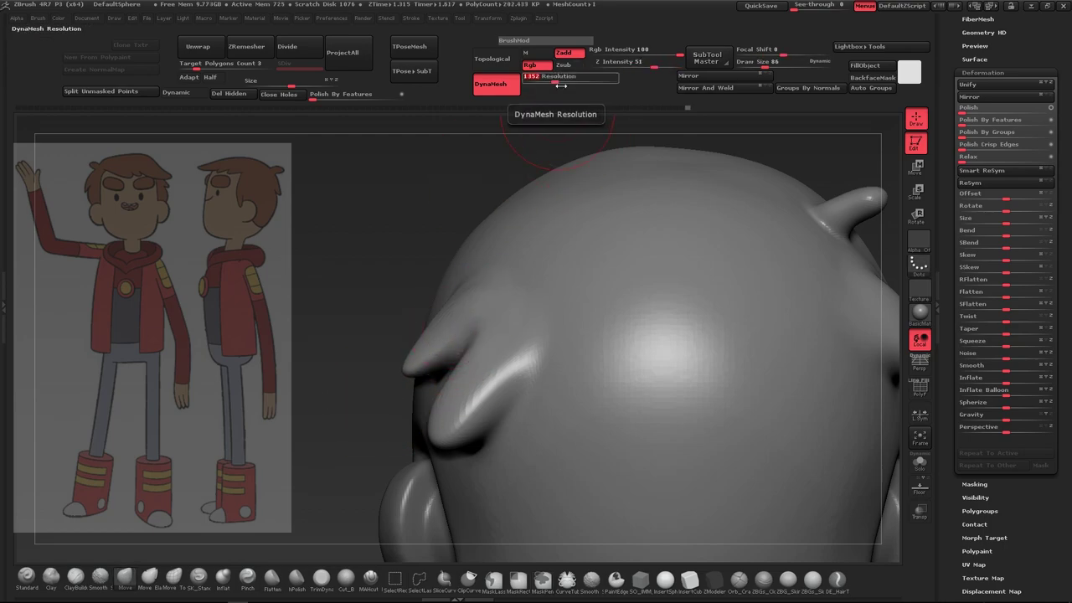
pyautogui.press('ctrl')
pyautogui.keyDown('ctrl'); pyautogui.moveTo(372, 332); pyautogui.dragTo(360, 351); pyautogui.keyUp('ctrl')
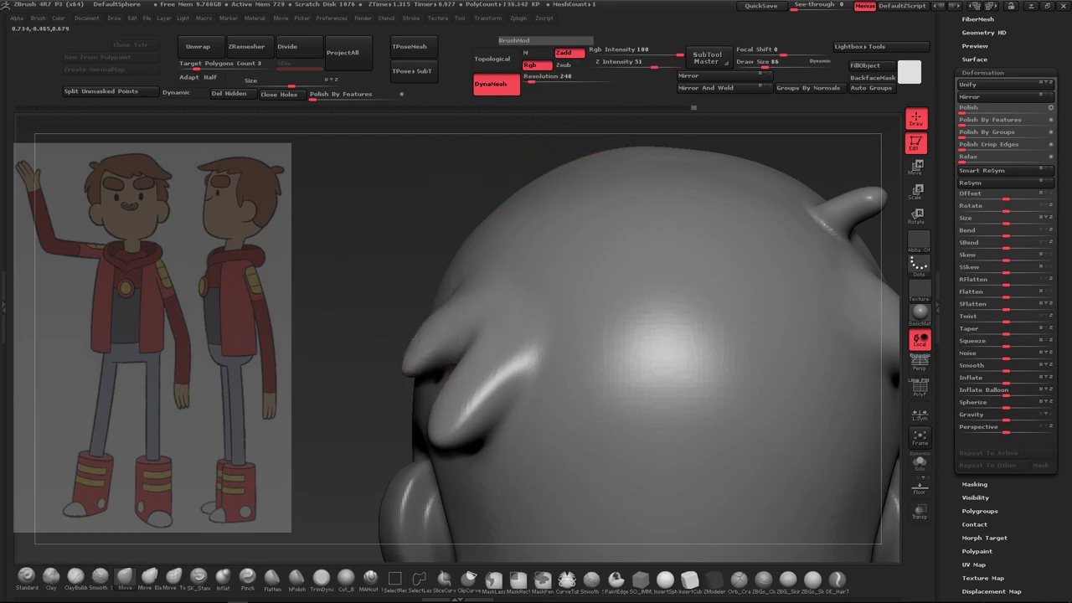
pyautogui.moveTo(419, 280); pyautogui.dragTo(540, 330)
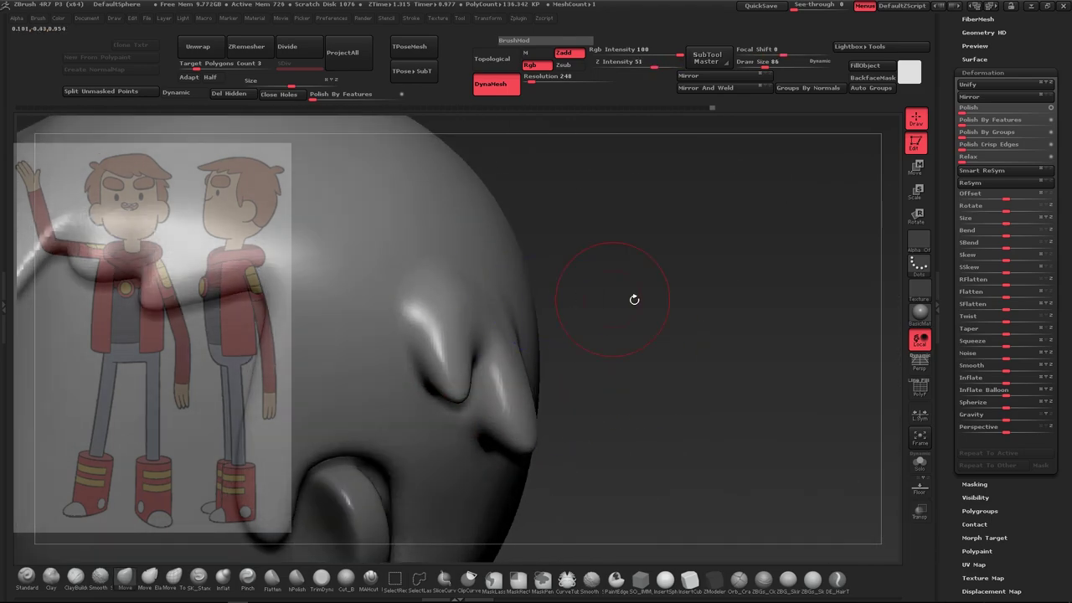
pyautogui.moveTo(634, 299); pyautogui.dragTo(505, 309)
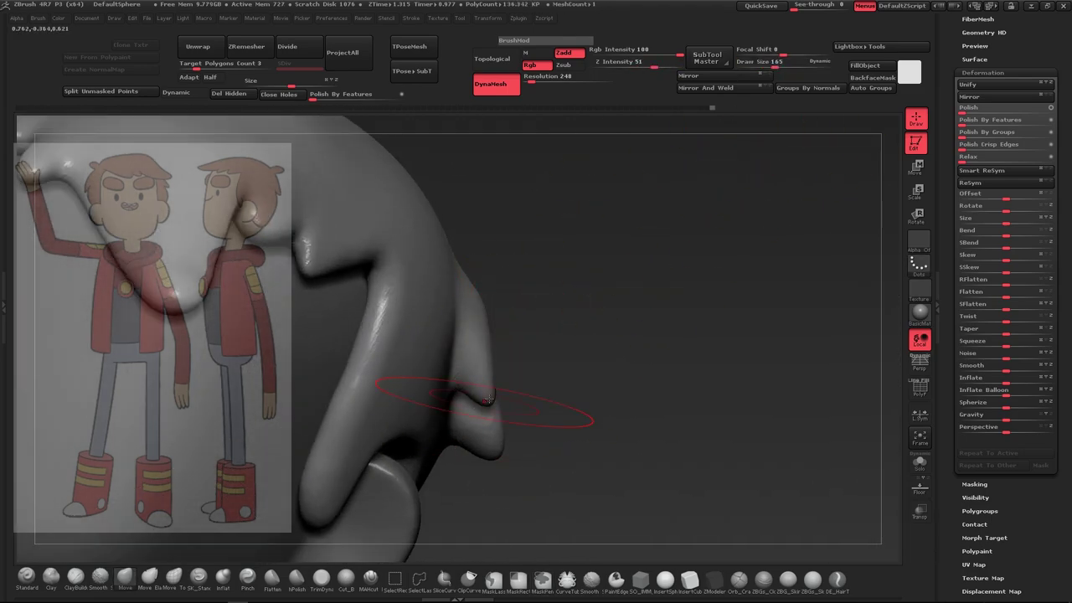
pyautogui.moveTo(781, 61); pyautogui.dragTo(760, 65)
pyautogui.hotkey('ctrl', 'z')
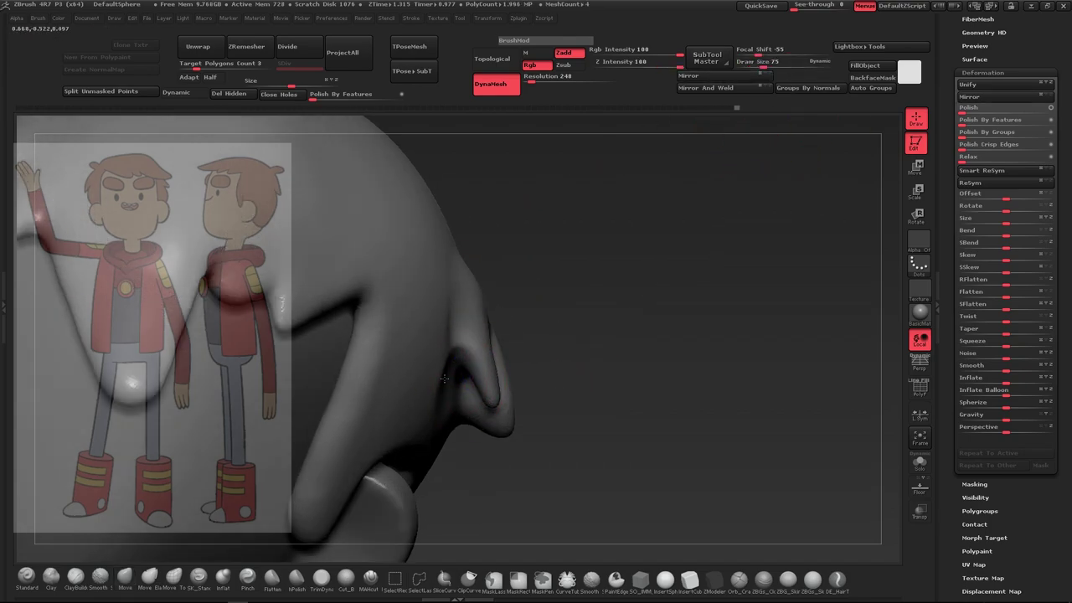
pyautogui.hotkey('ctrl', 'z')
pyautogui.hotkey('ctrl', 'z')
pyautogui.hotkey('ctrl', 'z')
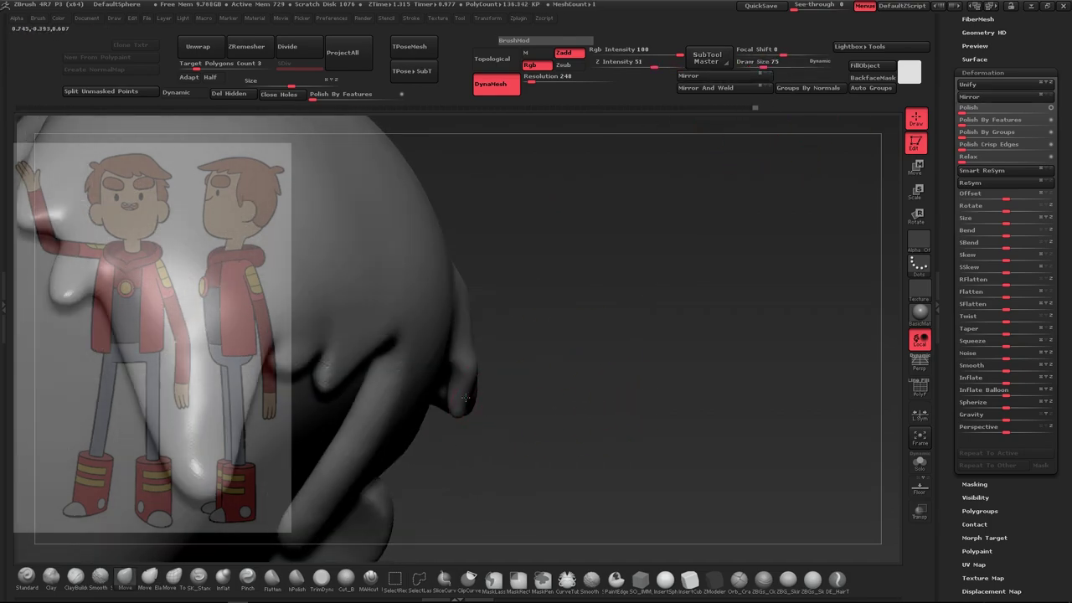
pyautogui.hotkey('ctrl', 'z')
pyautogui.hotkey('ctrl', 'z')
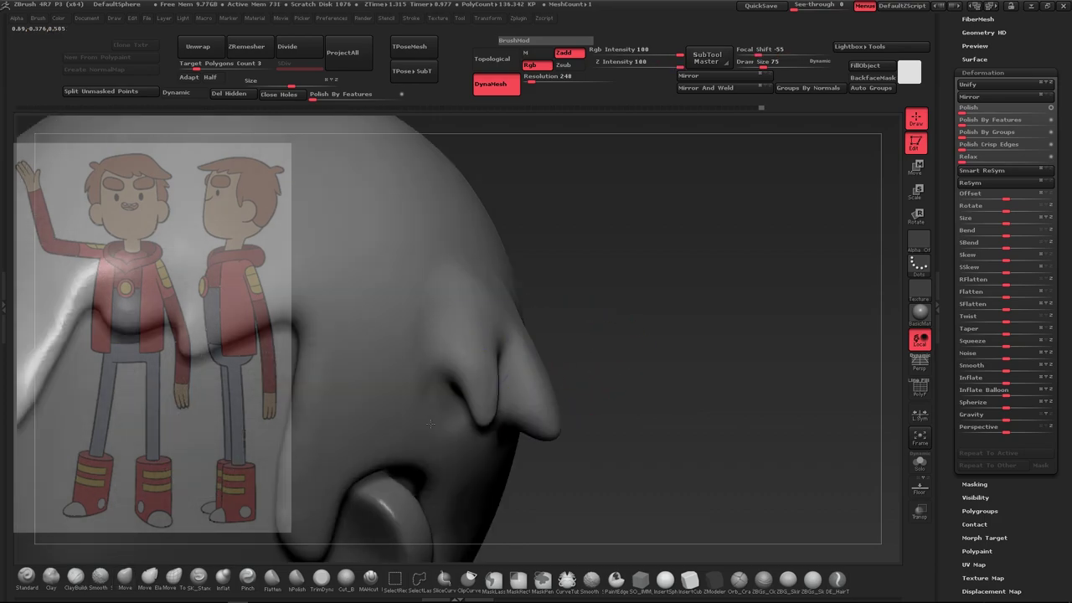
pyautogui.hotkey('ctrl', 'shift', 'z')
pyautogui.hotkey('ctrl', 'shift', 'z')
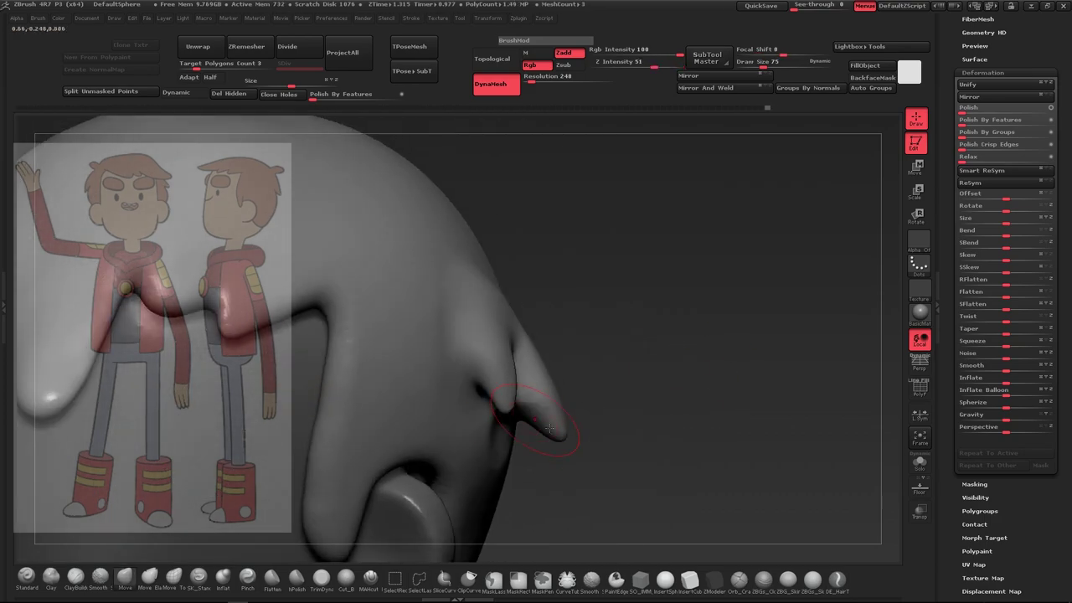
pyautogui.click(223, 578)
pyautogui.hotkey('ctrl', 'shift', 'z')
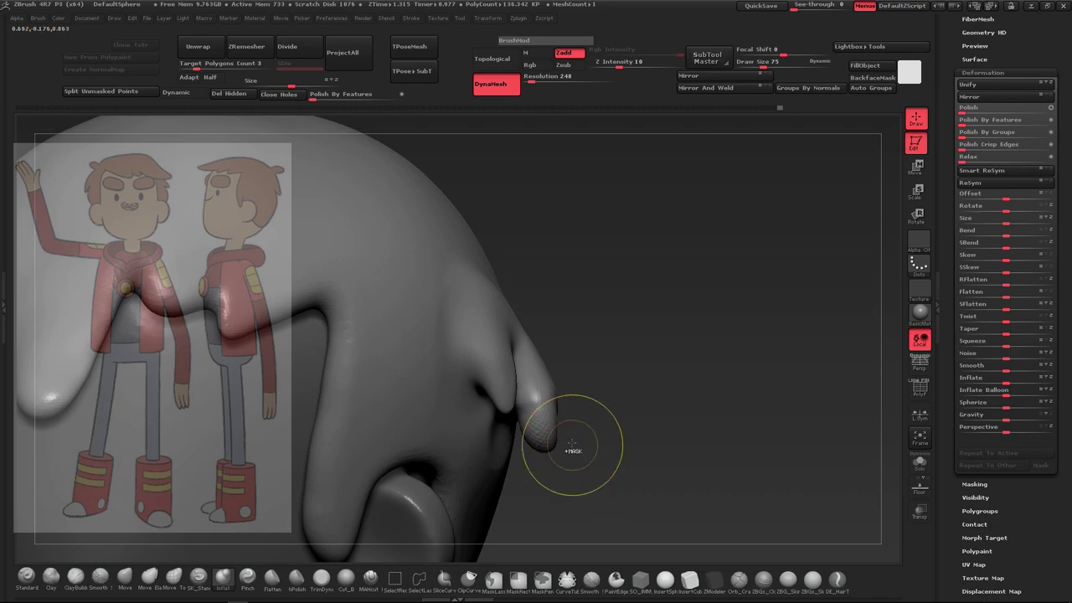
pyautogui.click(124, 576)
pyautogui.hotkey('ctrl', 'z')
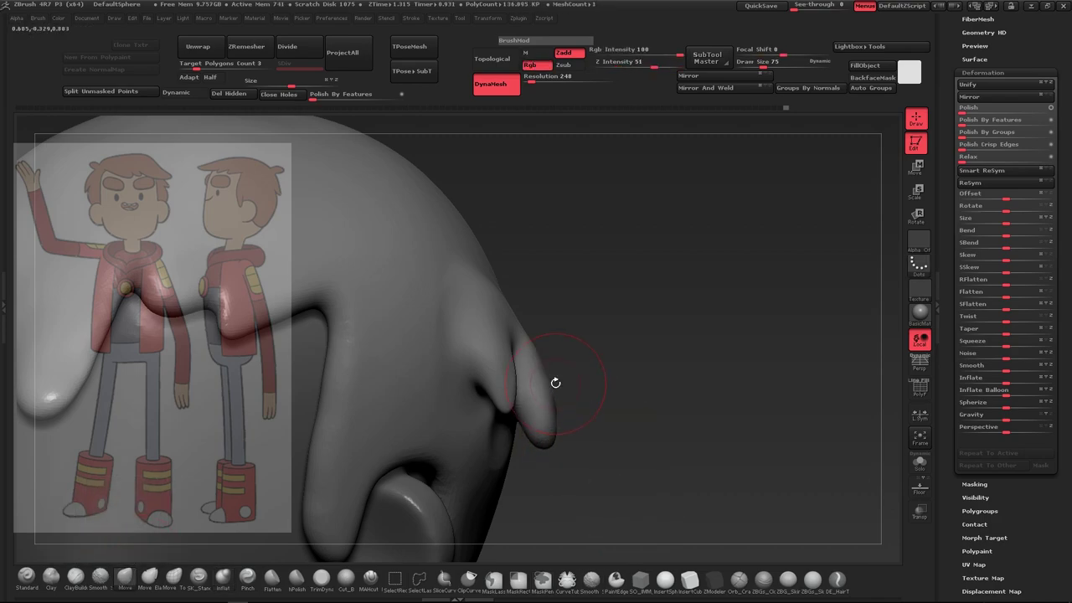
pyautogui.hotkey('ctrl', 'shift', 'z')
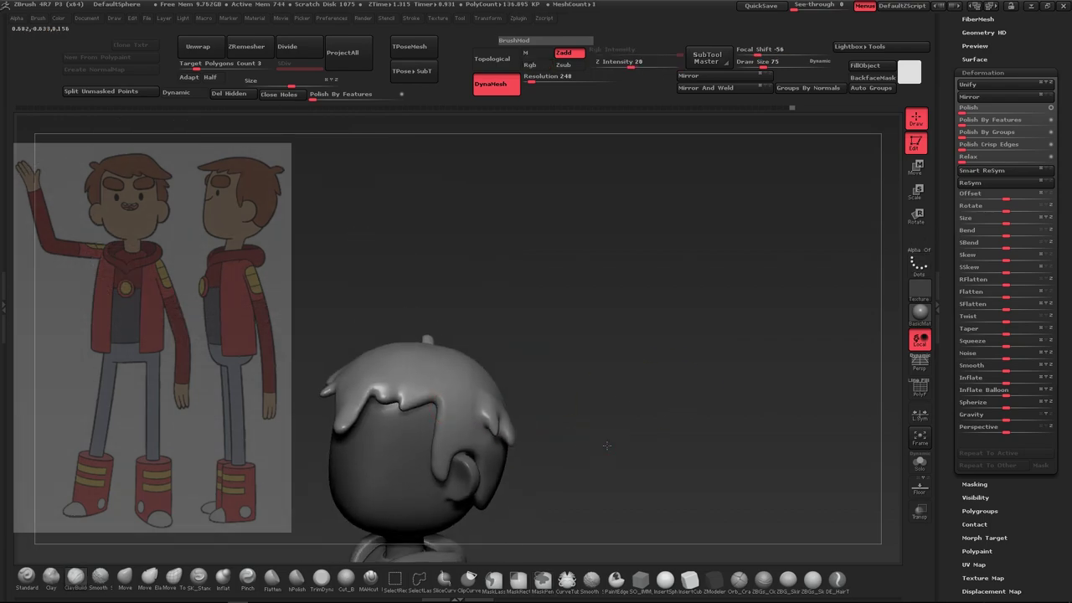
pyautogui.moveTo(757, 64); pyautogui.dragTo(764, 63)
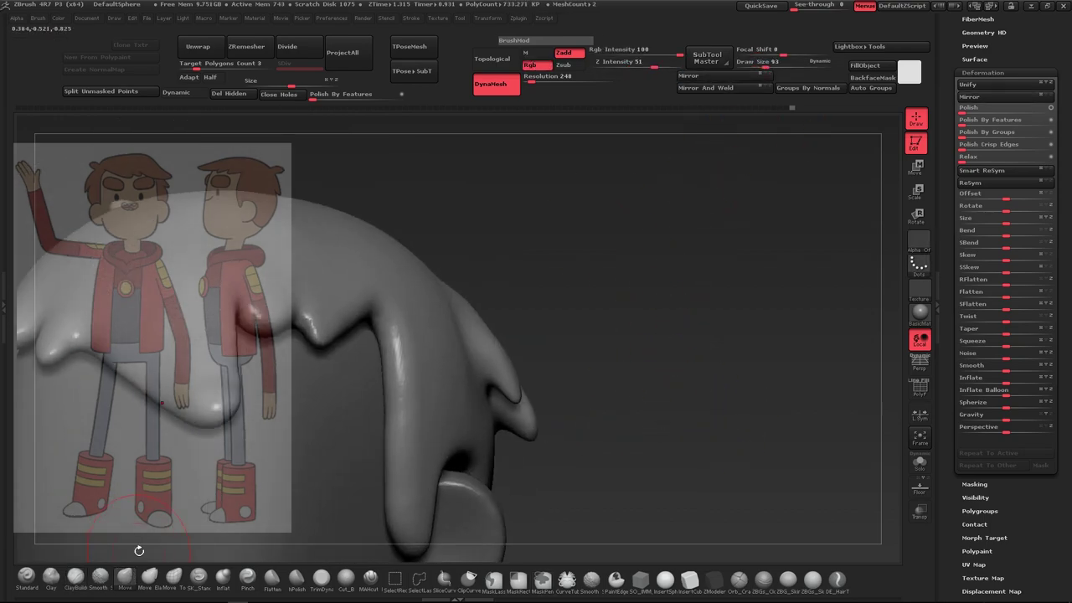
pyautogui.hotkey('ctrl', 'shift', 'z')
pyautogui.hotkey('ctrl', 'shift', 'z')
pyautogui.hotkey('ctrl', 'shift', 'z')
pyautogui.hotkey('ctrl', 'shift', 'z')
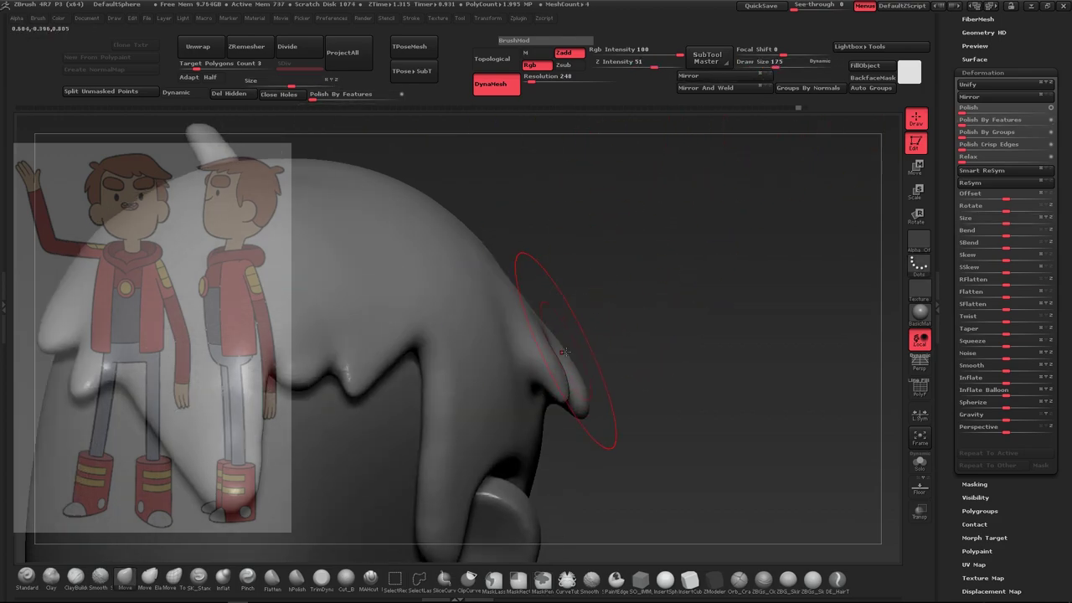
pyautogui.moveTo(763, 63); pyautogui.dragTo(774, 63)
pyautogui.hotkey('ctrl', 'z')
pyautogui.hotkey('ctrl', 'z')
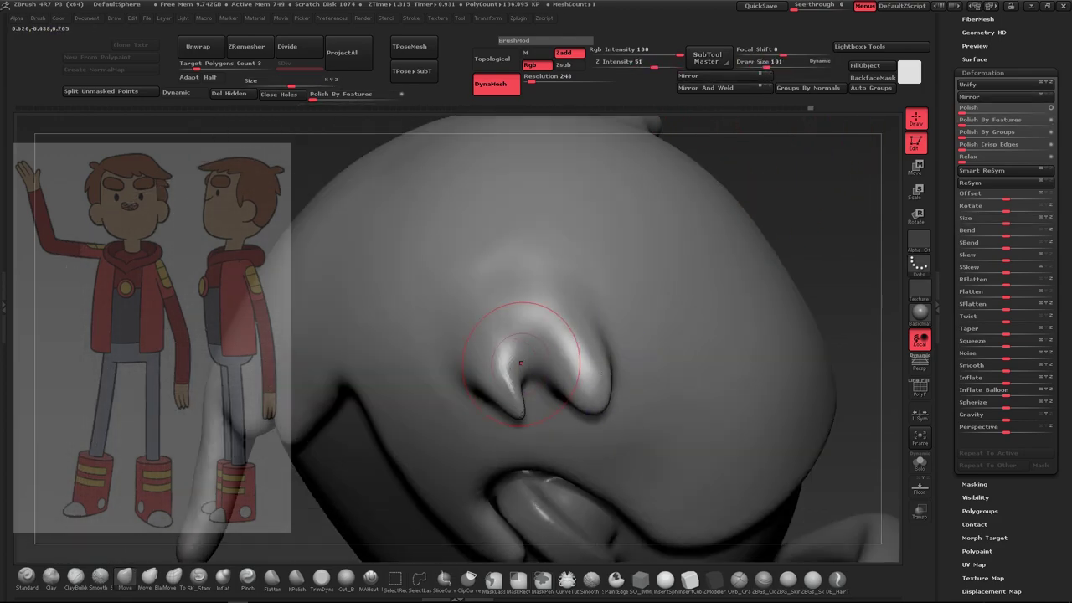
pyautogui.hotkey('ctrl', 'z')
pyautogui.hotkey('ctrl', 'z')
pyautogui.hotkey('ctrl', 'z')
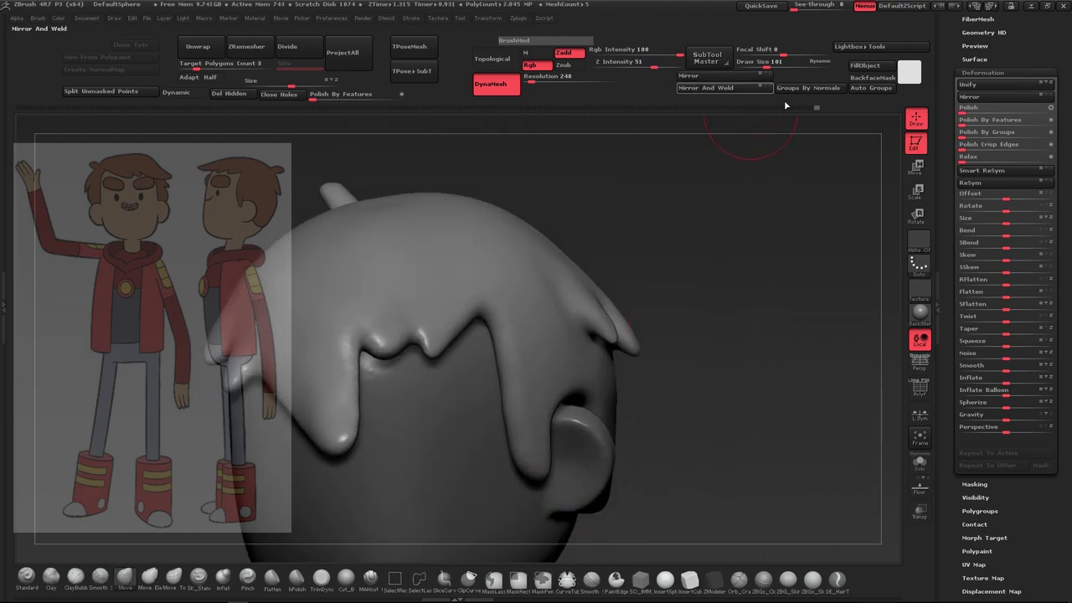
pyautogui.hotkey('ctrl', 'z')
pyautogui.hotkey('ctrl', 'z')
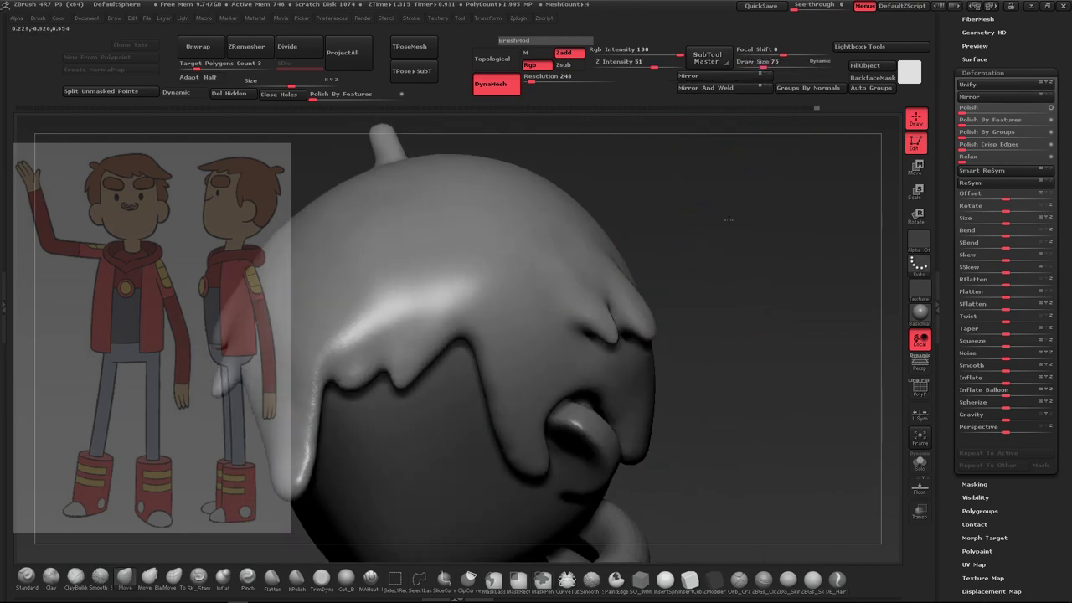
pyautogui.hotkey('ctrl', 'z')
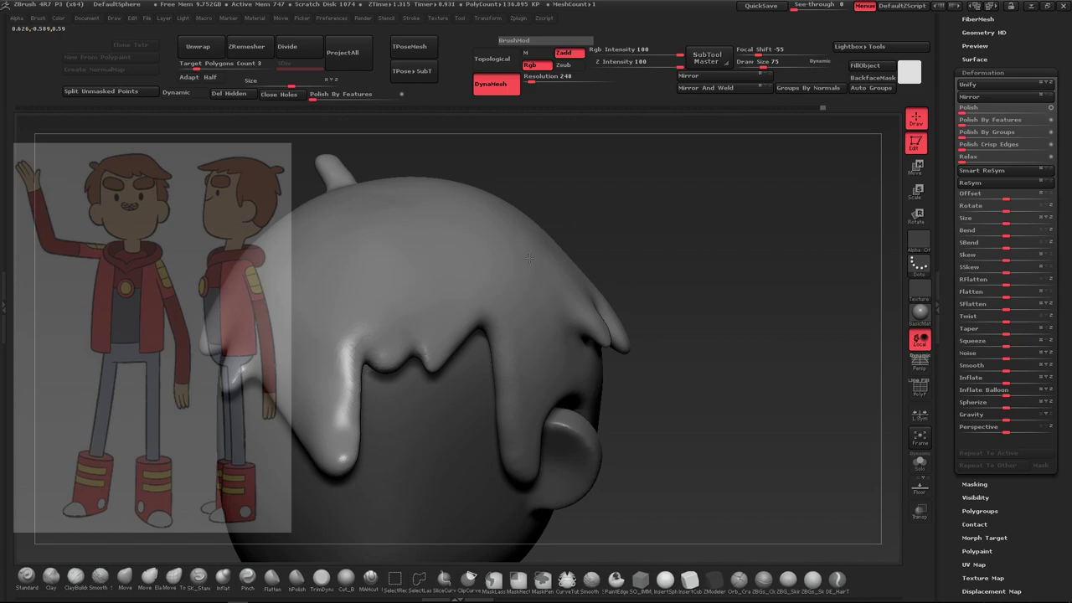
pyautogui.hotkey('ctrl', 'shift', 'z')
pyautogui.hotkey('ctrl', 'shift', 'z')
pyautogui.hotkey('ctrl', 'shift', 'z')
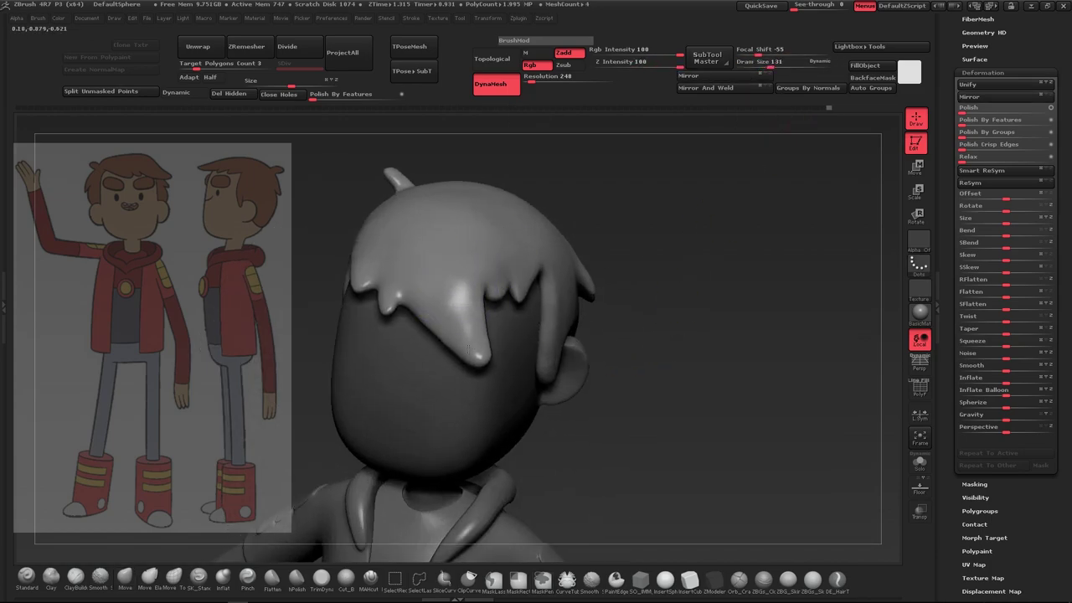
pyautogui.hotkey('ctrl', 'shift', 'z')
pyautogui.hotkey('ctrl', 'shift', 'z')
pyautogui.hotkey('ctrl', 'shift', 'z')
pyautogui.hotkey('ctrl', 'shift', 'z')
pyautogui.hotkey('ctrl', 'shift', 'z')
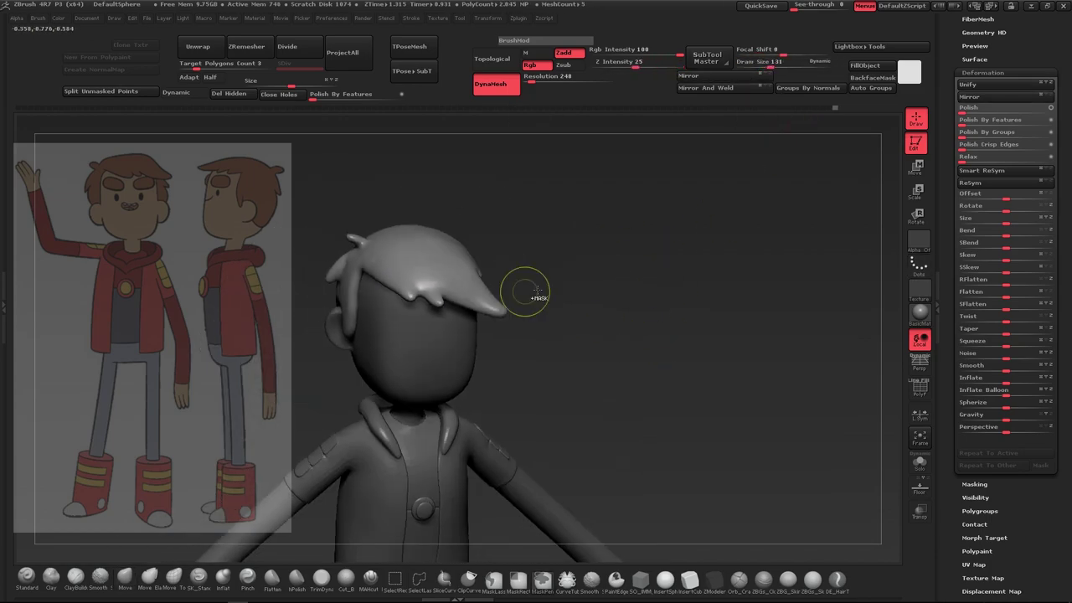
pyautogui.hotkey('ctrl', 'shift', 'z')
pyautogui.hotkey('ctrl', 'shift', 'z')
pyautogui.hotkey('ctrl', 'shift', 'z')
pyautogui.hotkey('ctrl', 'shift', 'z')
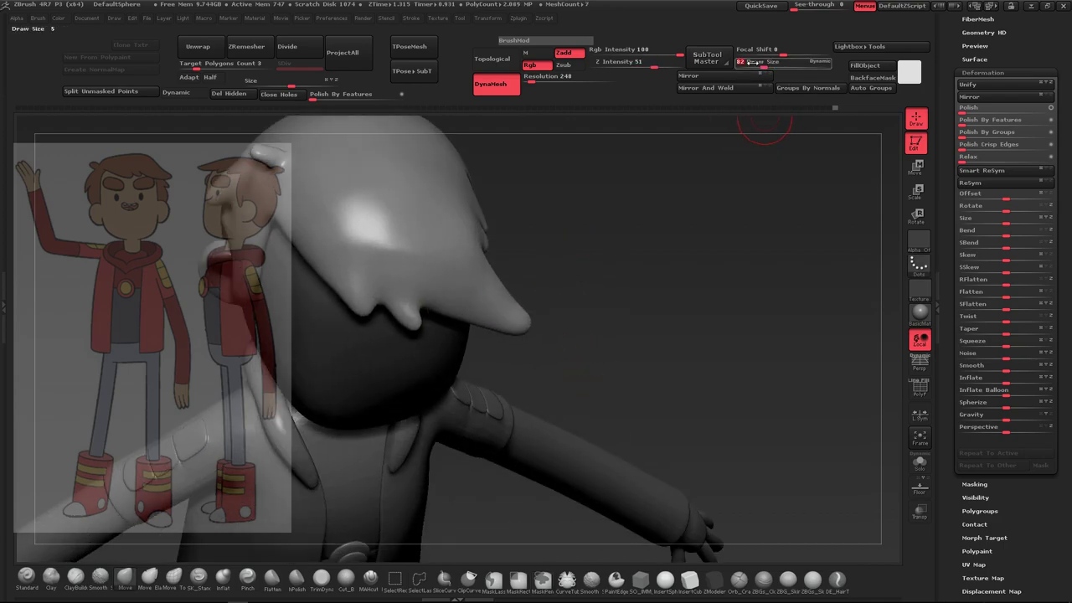
pyautogui.hotkey('ctrl', 'shift', 'z')
pyautogui.hotkey('ctrl', 'shift', 'z')
pyautogui.hotkey('ctrl', 'shift', 'z')
pyautogui.hotkey('ctrl', 'shift', 'z')
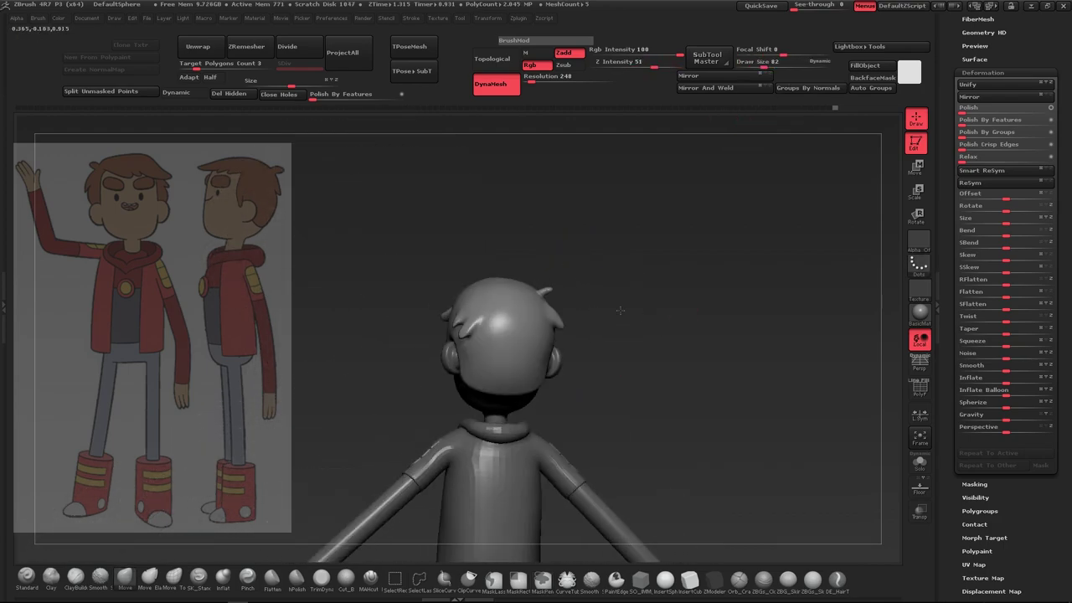
pyautogui.hotkey('ctrl', 'shift', 'z')
pyautogui.hotkey('ctrl', 'shift', 'z')
pyautogui.hotkey('ctrl', 'shift', 'z')
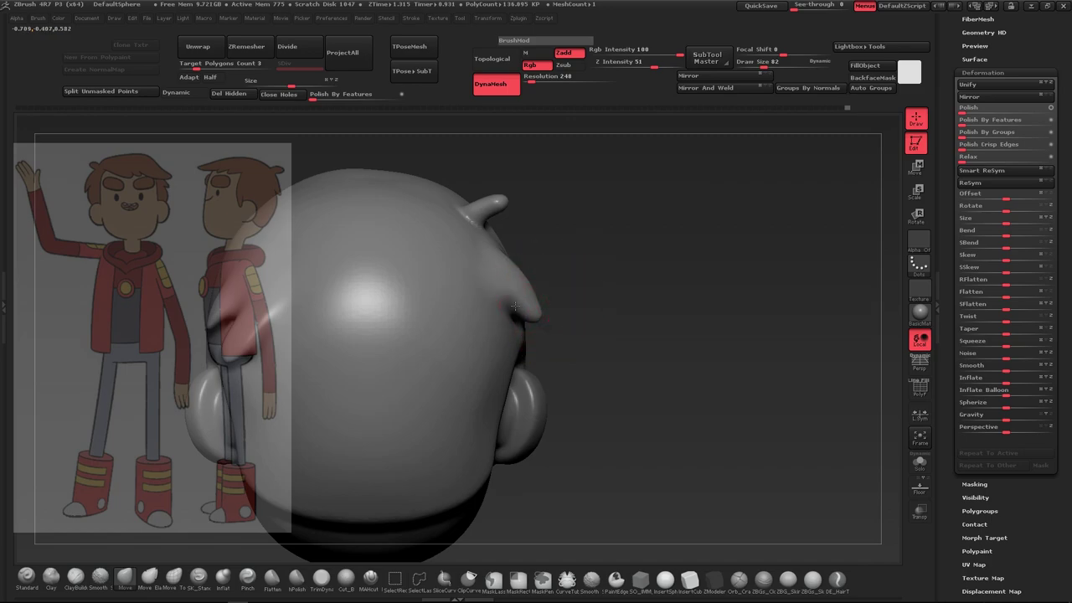
pyautogui.hotkey('ctrl', 'shift', 'z')
pyautogui.hotkey('ctrl', 'shift', 'z')
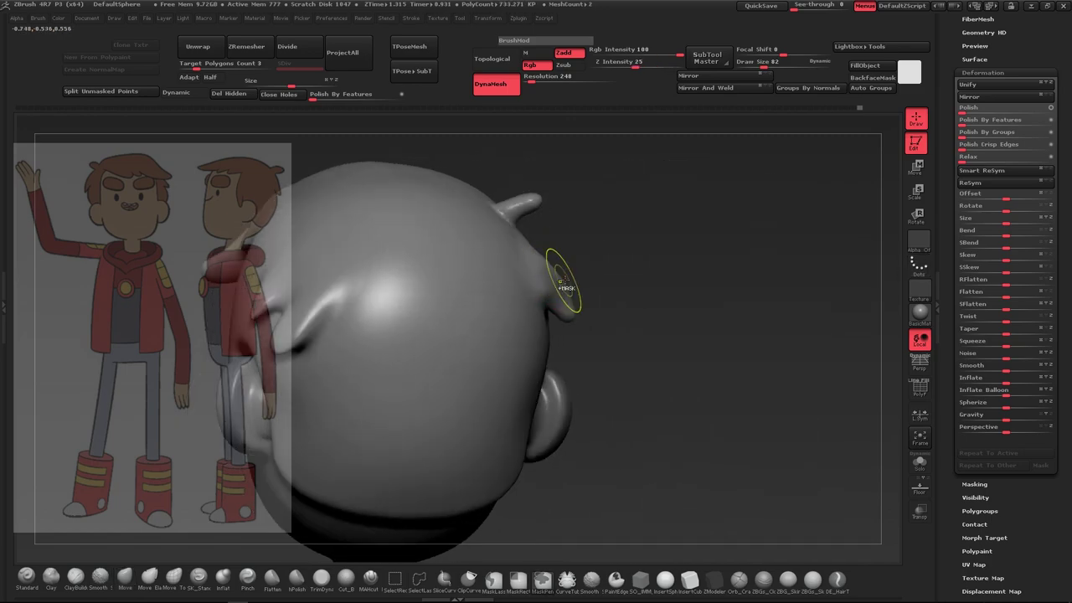
pyautogui.hotkey('ctrl', 'shift', 'z')
# Save the tool with Save As and run ZRemesher on the hair subtool
pyautogui.scroll(5, 1028, 39)
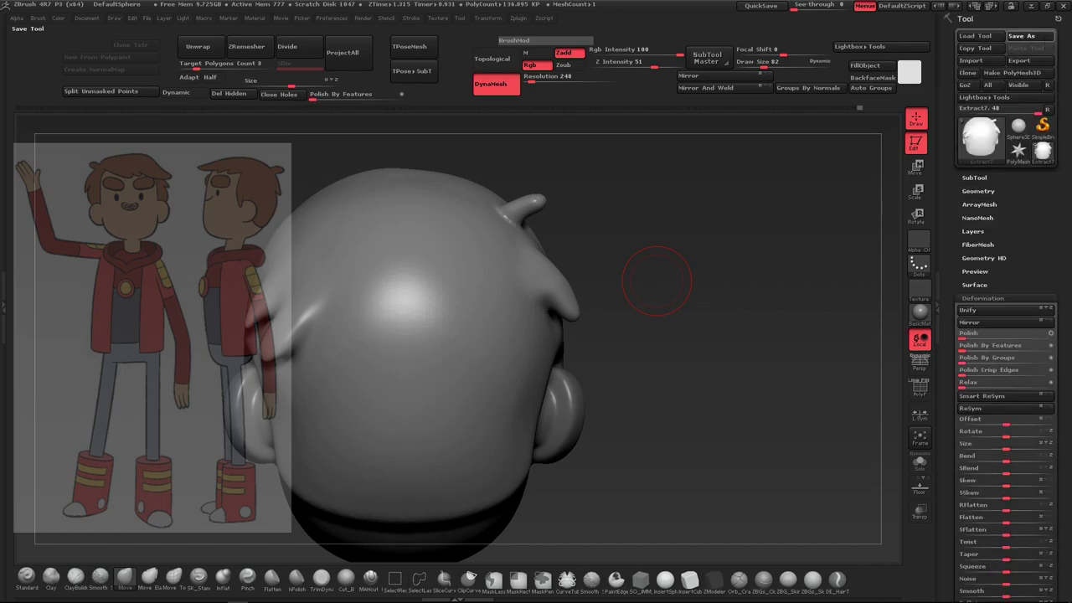
pyautogui.click(1021, 36)
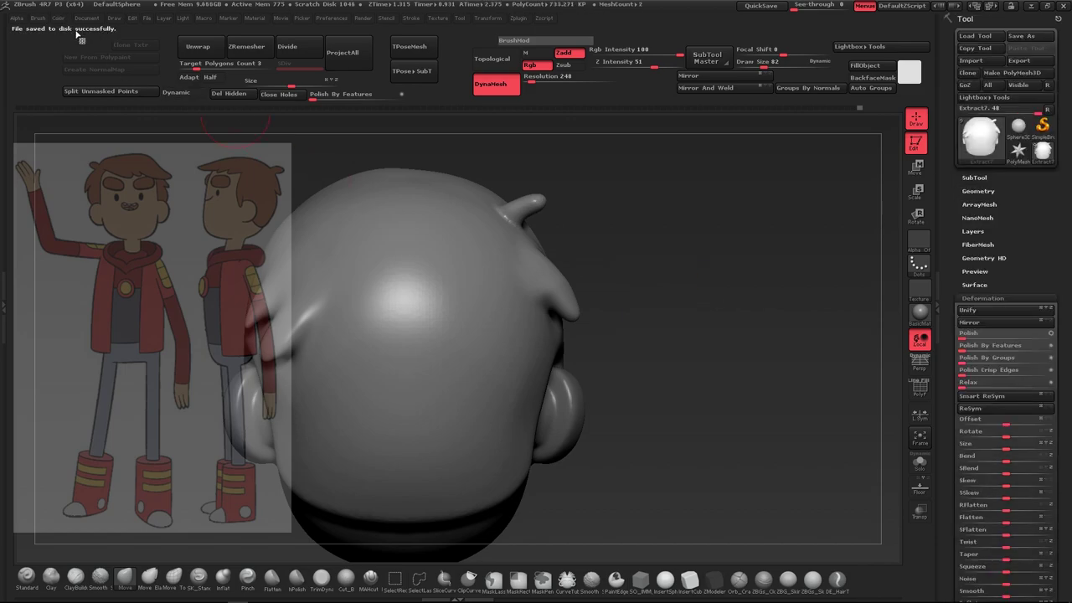
pyautogui.click(246, 46)
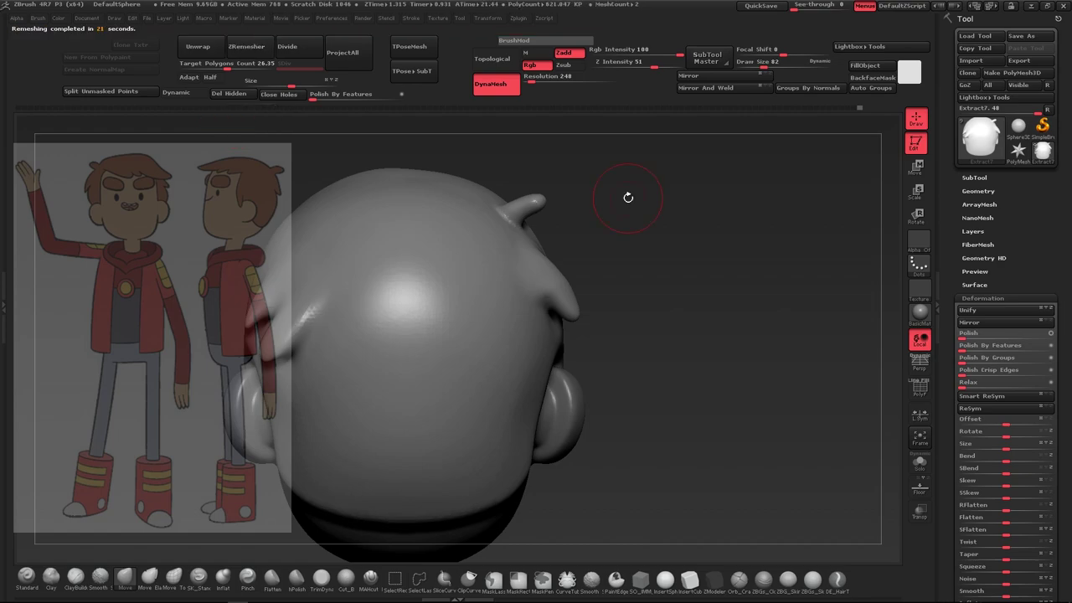
# Show the PolyF wireframe and remesh the hair at a target polygon count of 1
pyautogui.hotkey('shift', 'f')
pyautogui.moveTo(626, 359); pyautogui.dragTo(691, 251)
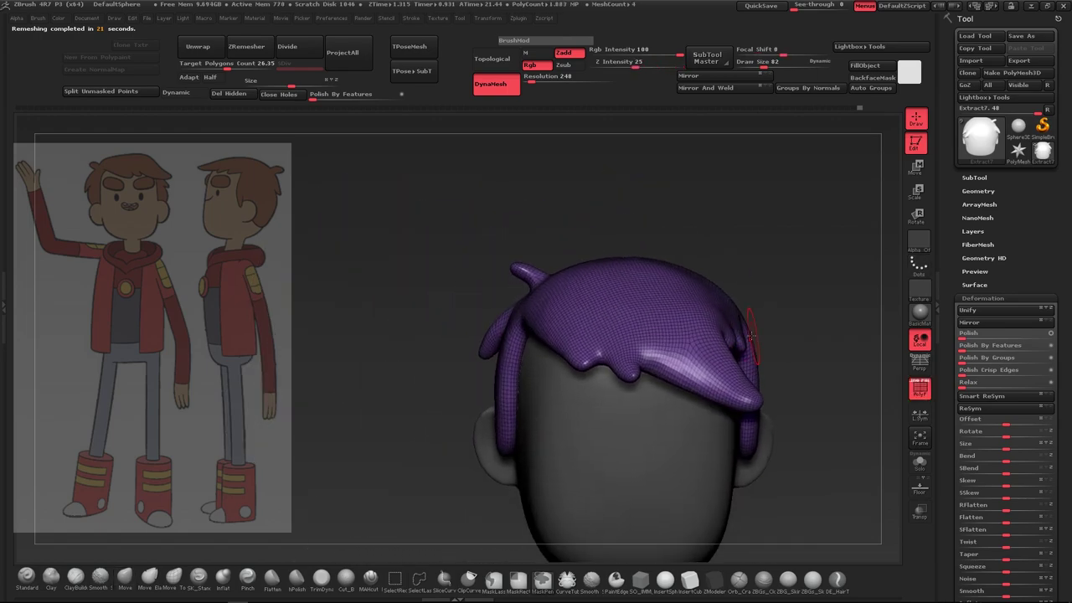
pyautogui.click(243, 48)
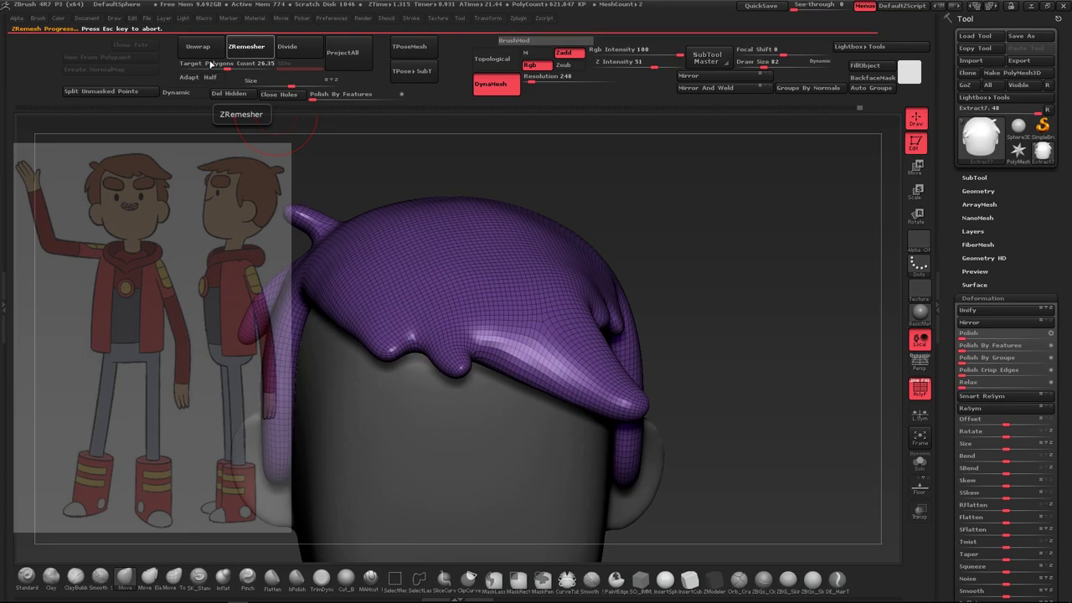
pyautogui.click(210, 63)
pyautogui.write('2')
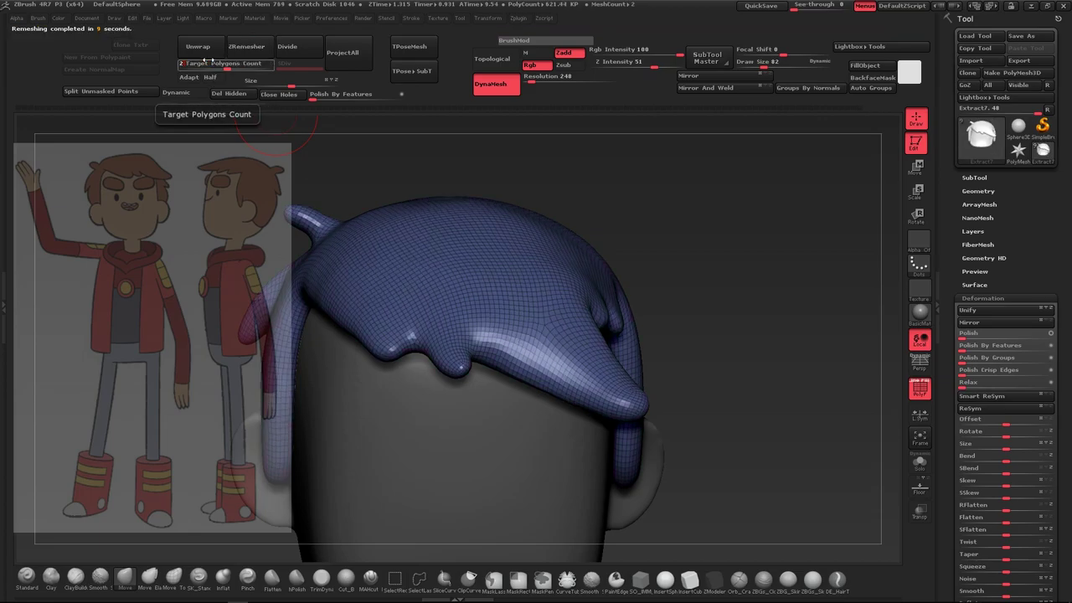
pyautogui.press('BackSpace')
pyautogui.write('1')
pyautogui.press('Return')
pyautogui.click(246, 47)
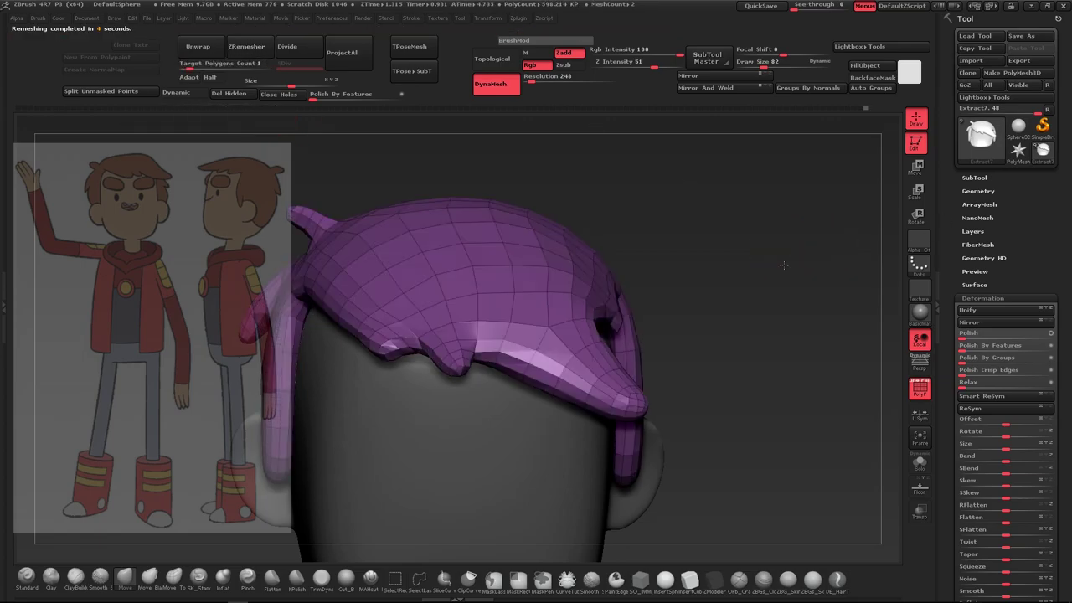
pyautogui.moveTo(816, 245)
pyautogui.mouseDown()
pyautogui.moveTo(703, 263)
pyautogui.moveTo(586, 251)
pyautogui.mouseUp()
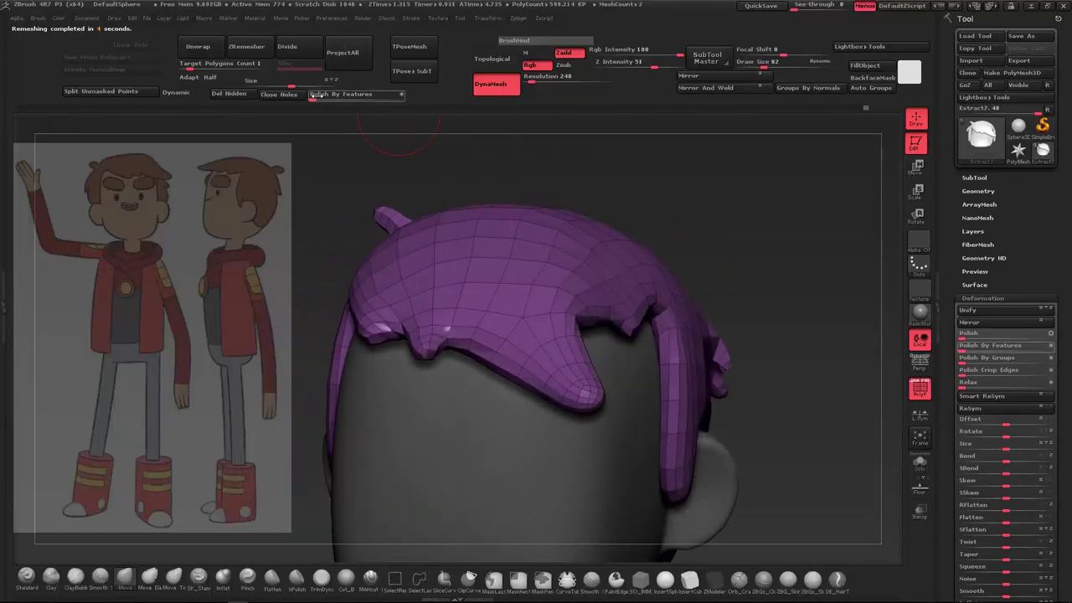
# Undo the too-coarse result and remesh again with a target count of 1.5
pyautogui.hotkey('ctrl', 'z')
pyautogui.press('BackSpace')
pyautogui.write('1.5')
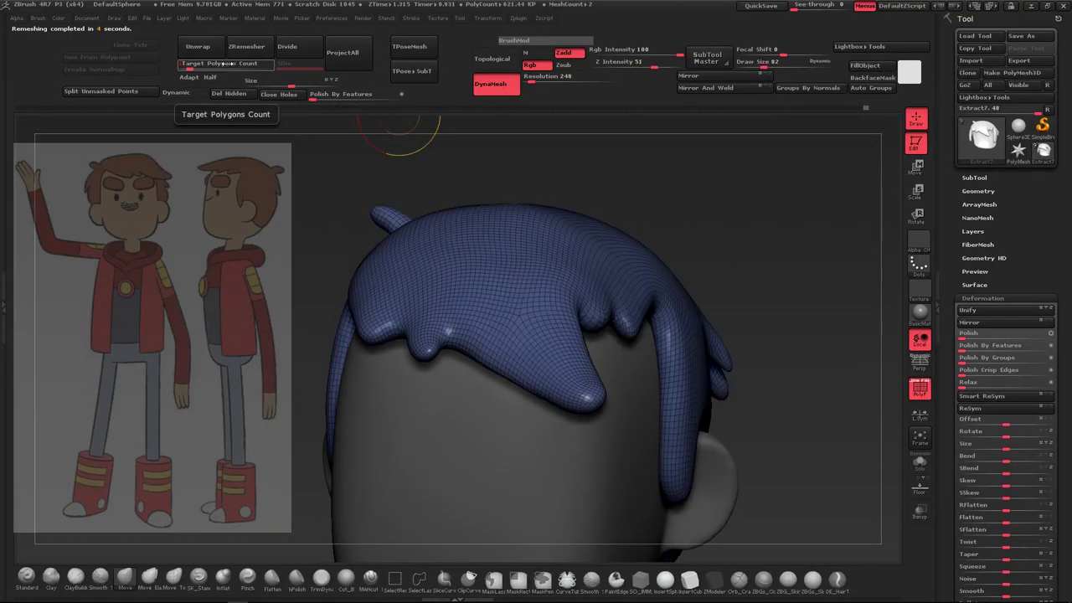
pyautogui.press('Return')
pyautogui.click(258, 48)
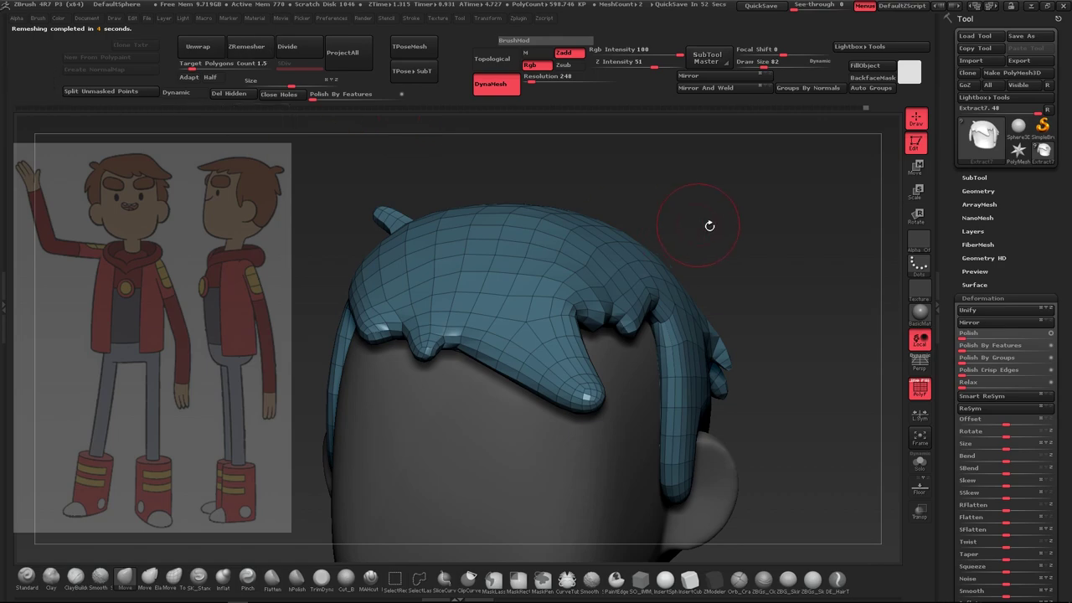
pyautogui.moveTo(709, 223)
pyautogui.mouseDown()
pyautogui.moveTo(737, 287)
pyautogui.moveTo(717, 292)
pyautogui.mouseUp()
# Hide the wireframe and subdivide the hair mesh to smooth it
pyautogui.hotkey('shift', 'f')
pyautogui.hotkey('ctrl', 'd')
pyautogui.hotkey('ctrl', 'd')
pyautogui.hotkey('ctrl', 'd')
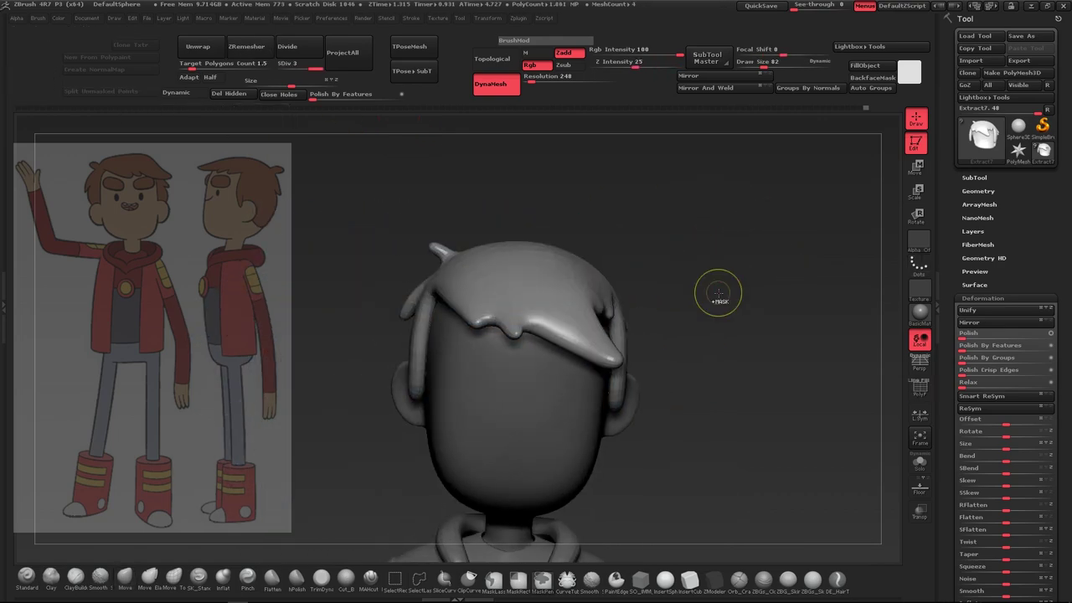
pyautogui.press('f')
pyautogui.moveTo(803, 351); pyautogui.dragTo(796, 276)
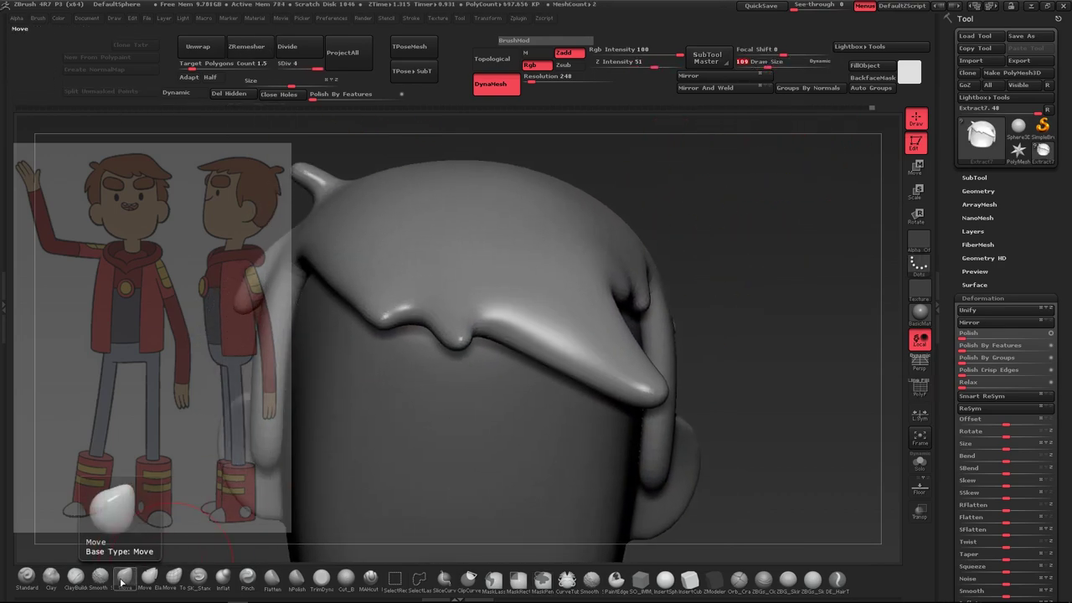
pyautogui.moveTo(276, 268); pyautogui.dragTo(377, 367)
# Shape the fringe strands into drooping locks using Inflat, Pinch and Move Elastic at brush size ~68
pyautogui.moveTo(768, 61); pyautogui.dragTo(760, 61)
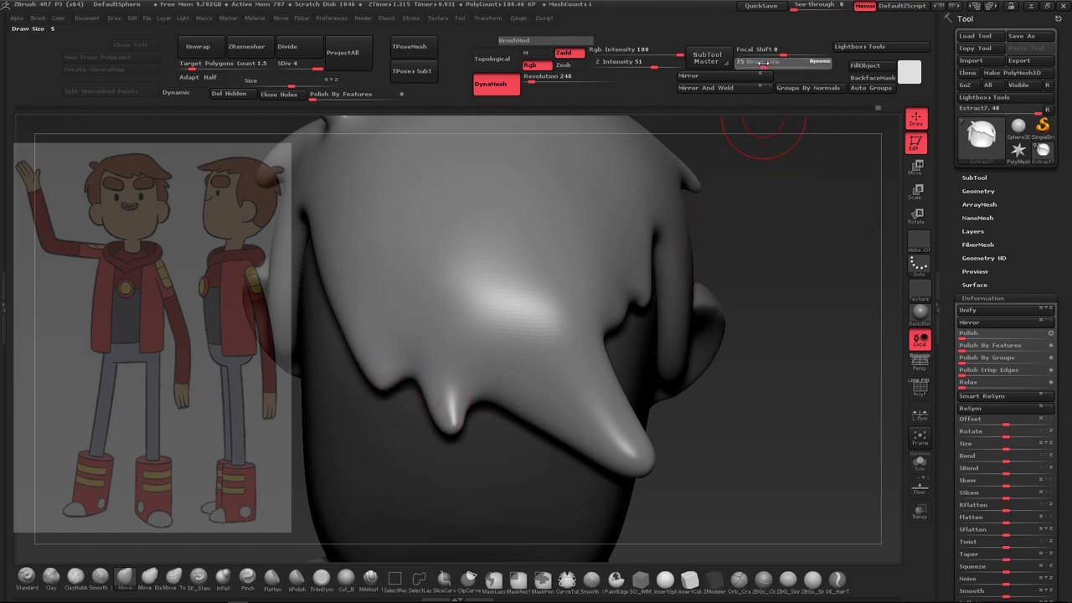
pyautogui.moveTo(753, 294)
pyautogui.mouseDown()
pyautogui.moveTo(402, 376)
pyautogui.moveTo(555, 354)
pyautogui.mouseUp()
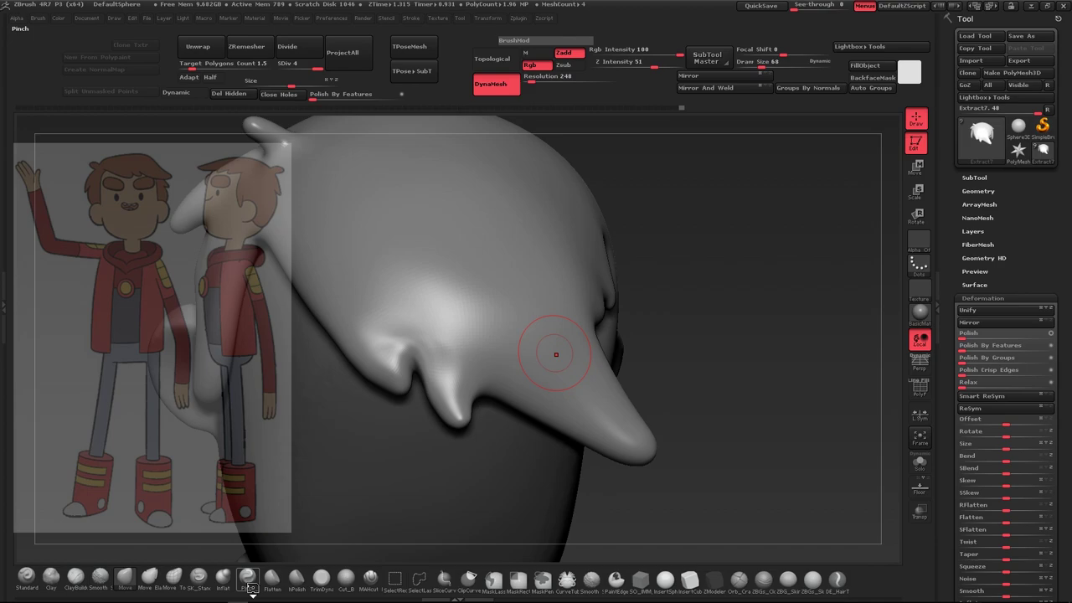
pyautogui.keyDown('ctrl'); pyautogui.keyDown('shift'); pyautogui.click(396, 369); pyautogui.keyUp('shift'); pyautogui.keyUp('ctrl')
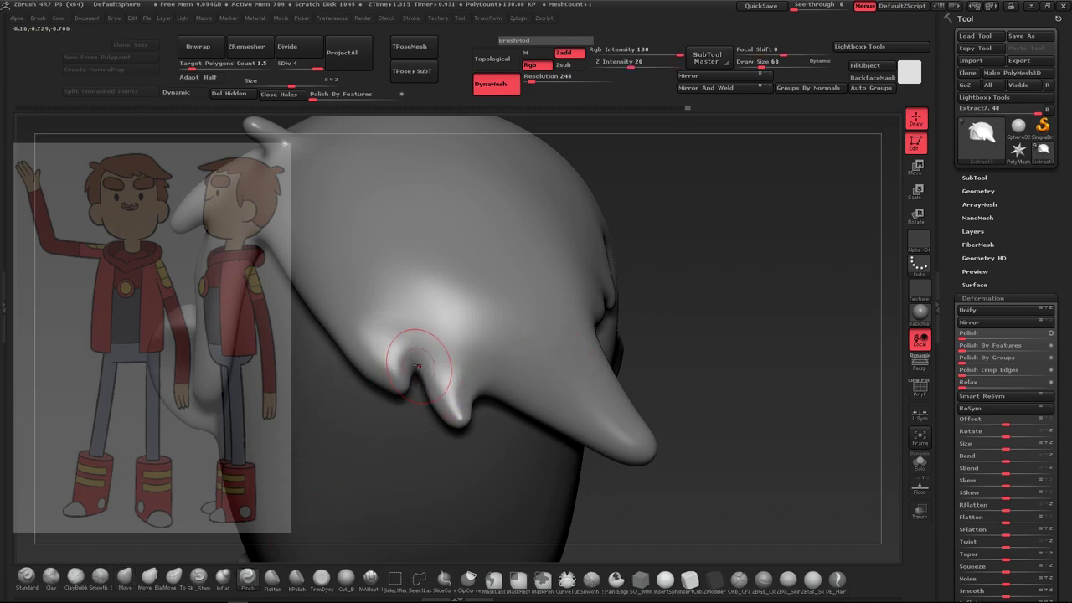
pyautogui.moveTo(426, 382)
pyautogui.mouseDown()
pyautogui.moveTo(575, 333)
pyautogui.moveTo(359, 335)
pyautogui.moveTo(690, 291)
pyautogui.moveTo(397, 420)
pyautogui.moveTo(519, 351)
pyautogui.moveTo(700, 274)
pyautogui.moveTo(691, 292)
pyautogui.moveTo(497, 344)
pyautogui.mouseUp()
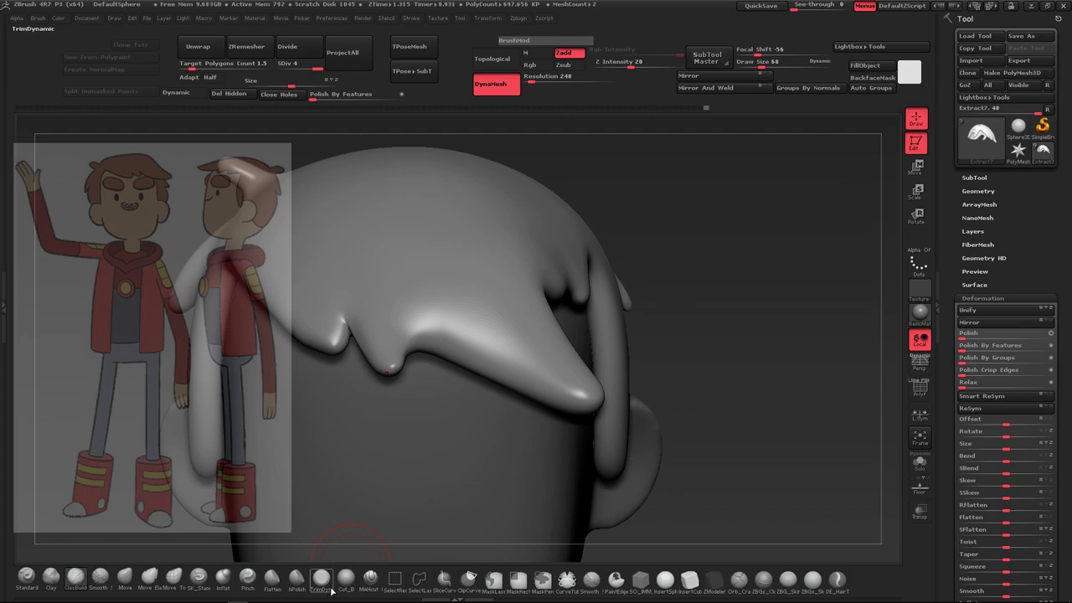
pyautogui.click(248, 577)
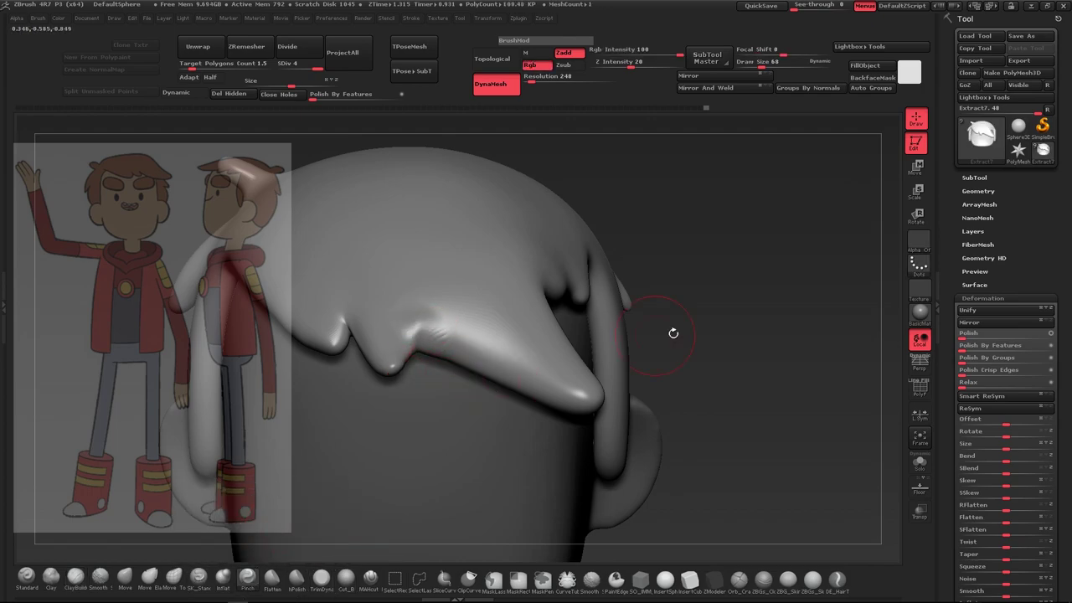
pyautogui.moveTo(673, 334); pyautogui.dragTo(428, 350)
pyautogui.click(153, 577)
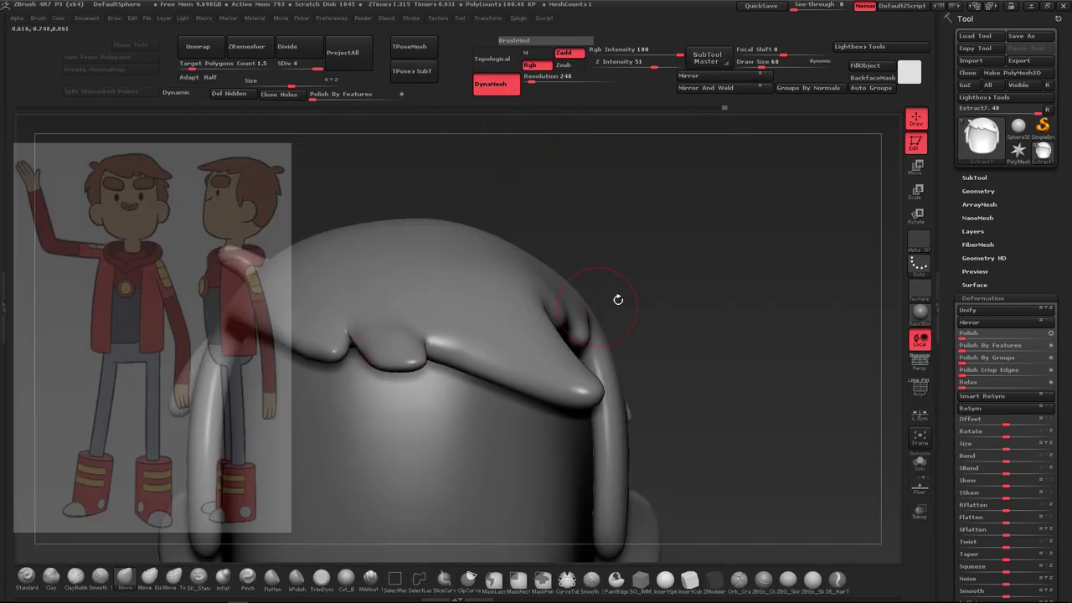
# Smooth the jagged patch on the fringe's drip edge with the Move brush
pyautogui.moveTo(618, 299); pyautogui.dragTo(397, 343)
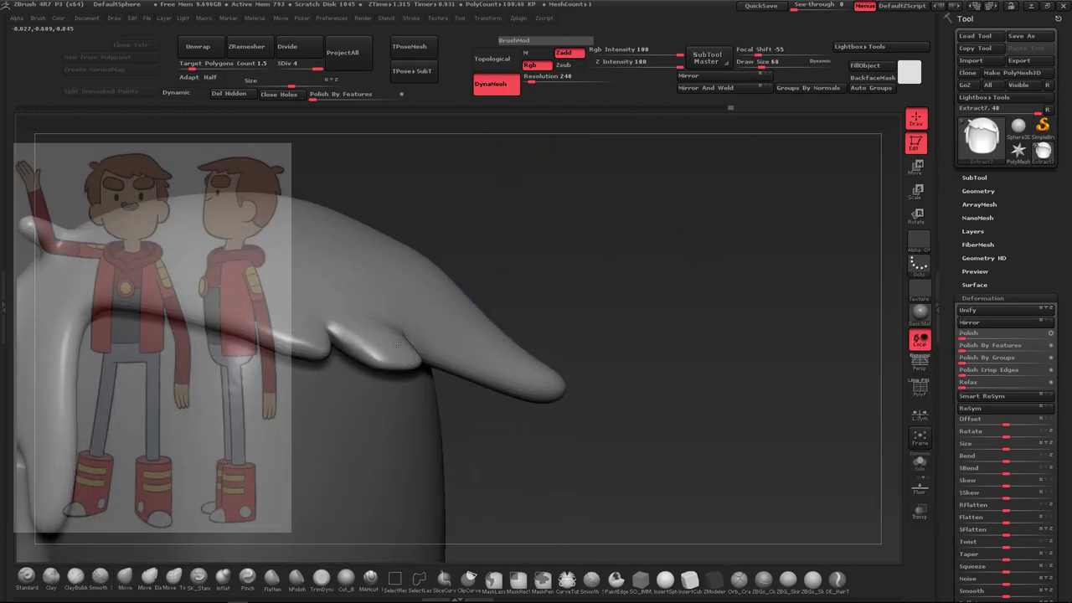
pyautogui.click(222, 578)
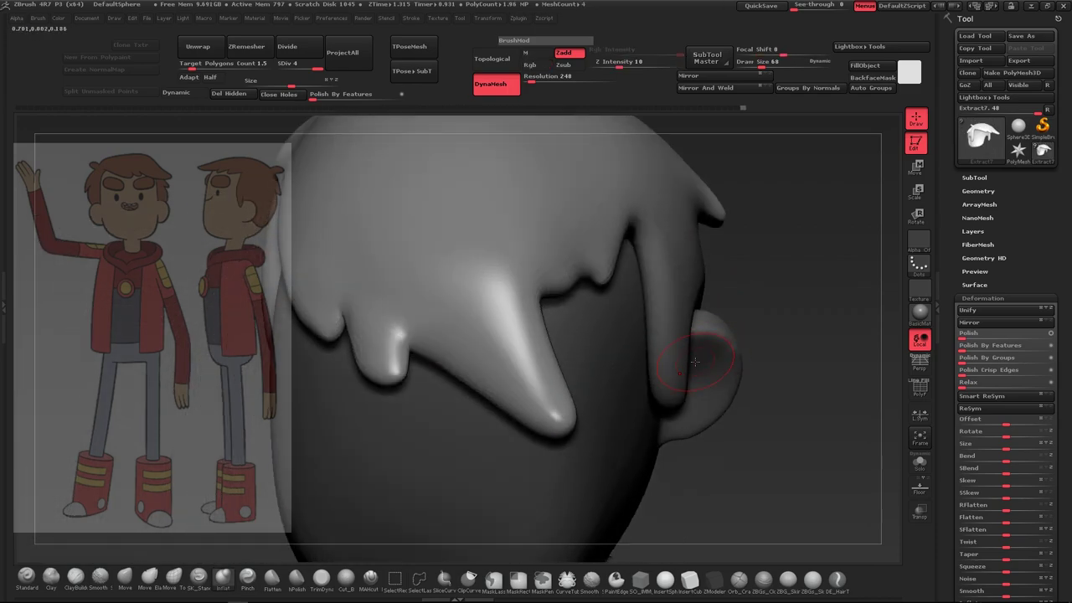
pyautogui.click(125, 578)
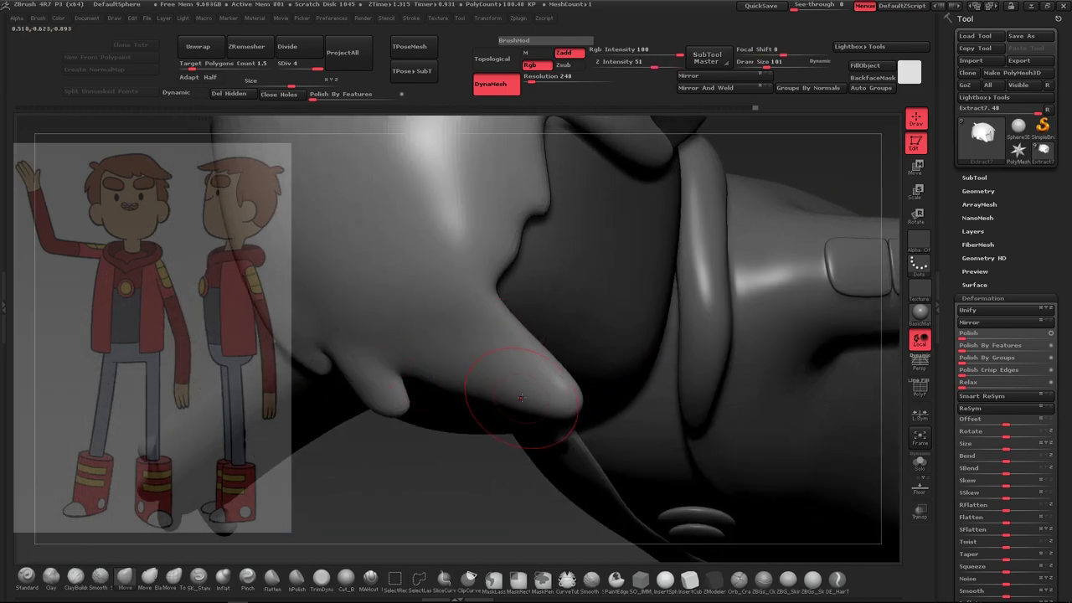
pyautogui.moveTo(502, 371); pyautogui.dragTo(593, 307)
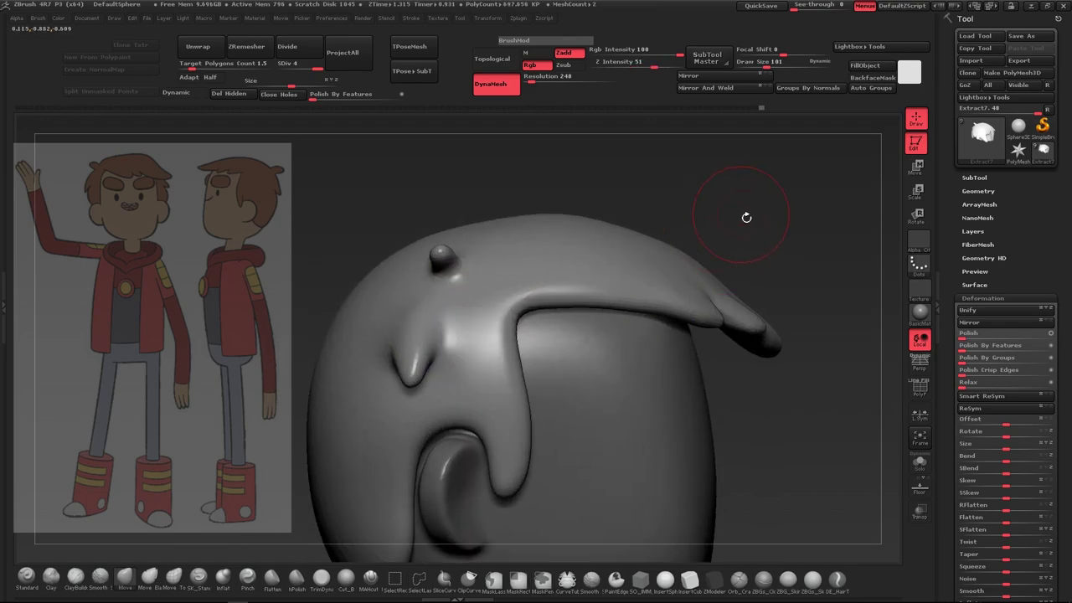
pyautogui.moveTo(504, 374)
pyautogui.mouseDown()
pyautogui.moveTo(557, 351)
pyautogui.moveTo(445, 421)
pyautogui.moveTo(469, 425)
pyautogui.mouseUp()
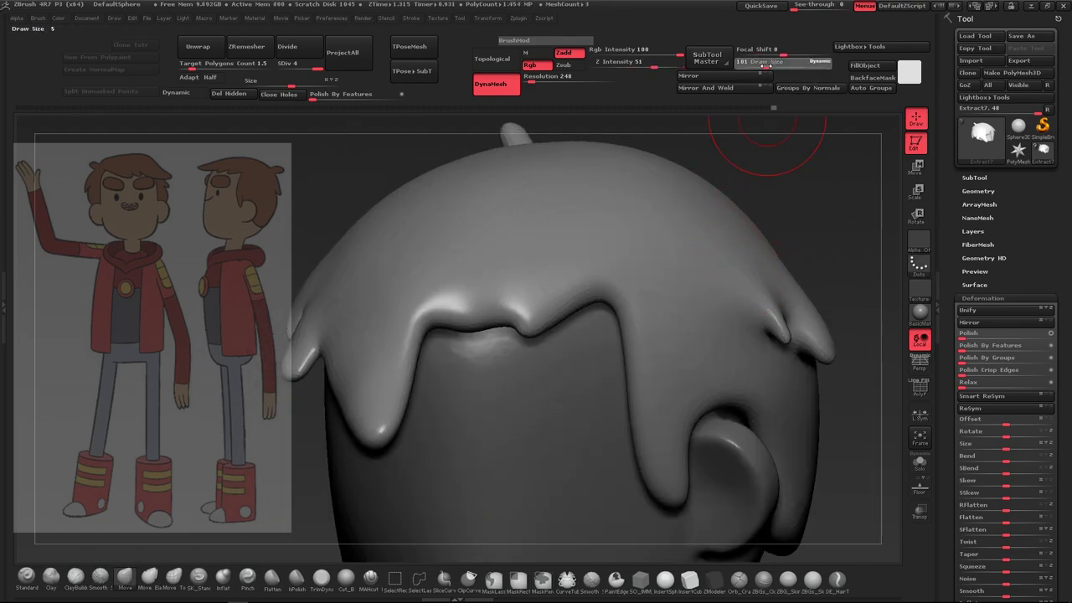
pyautogui.keyDown('shift'); pyautogui.moveTo(456, 303); pyautogui.dragTo(506, 310); pyautogui.keyUp('shift')
# Refine the drip edge by alternating Inflat, Move and Pinch brushes across the fringe
pyautogui.click(223, 576)
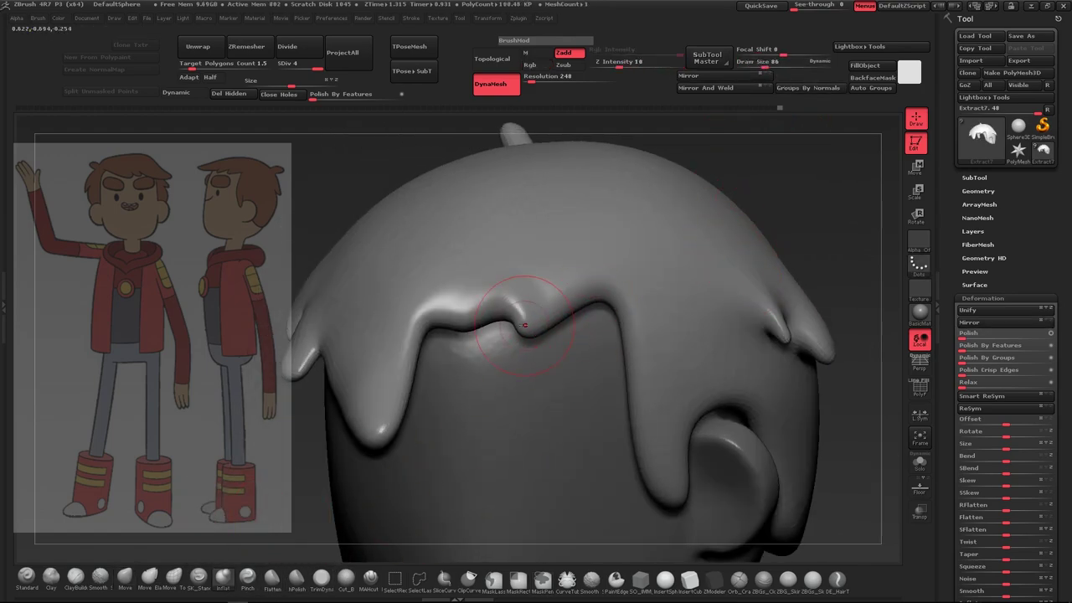
pyautogui.click(124, 577)
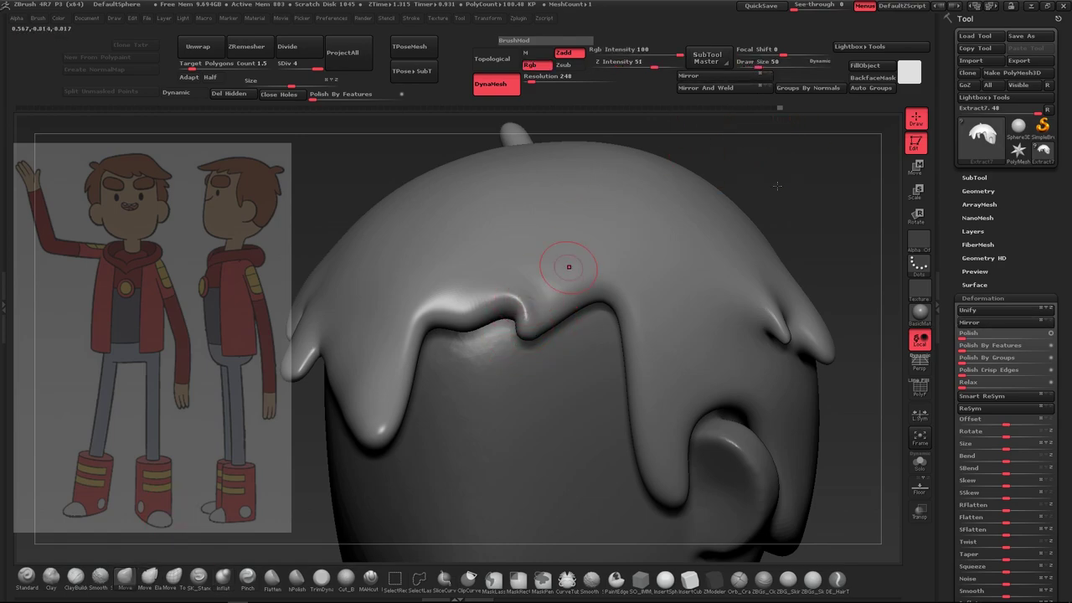
pyautogui.moveTo(569, 266); pyautogui.dragTo(486, 319, button='right')
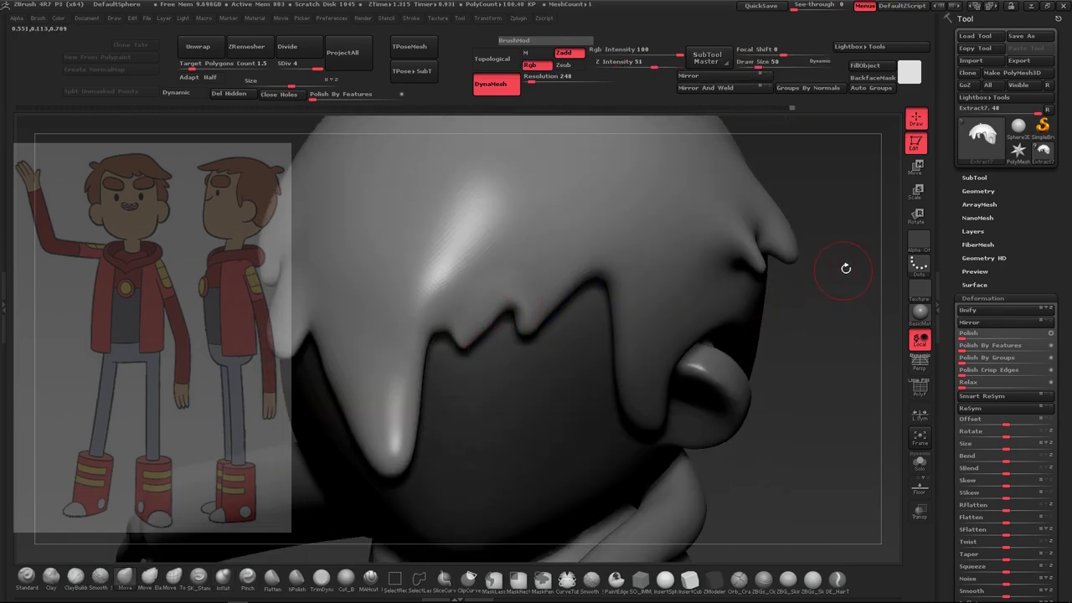
pyautogui.moveTo(845, 268); pyautogui.dragTo(493, 324)
pyautogui.moveTo(482, 338); pyautogui.dragTo(504, 313, button='right')
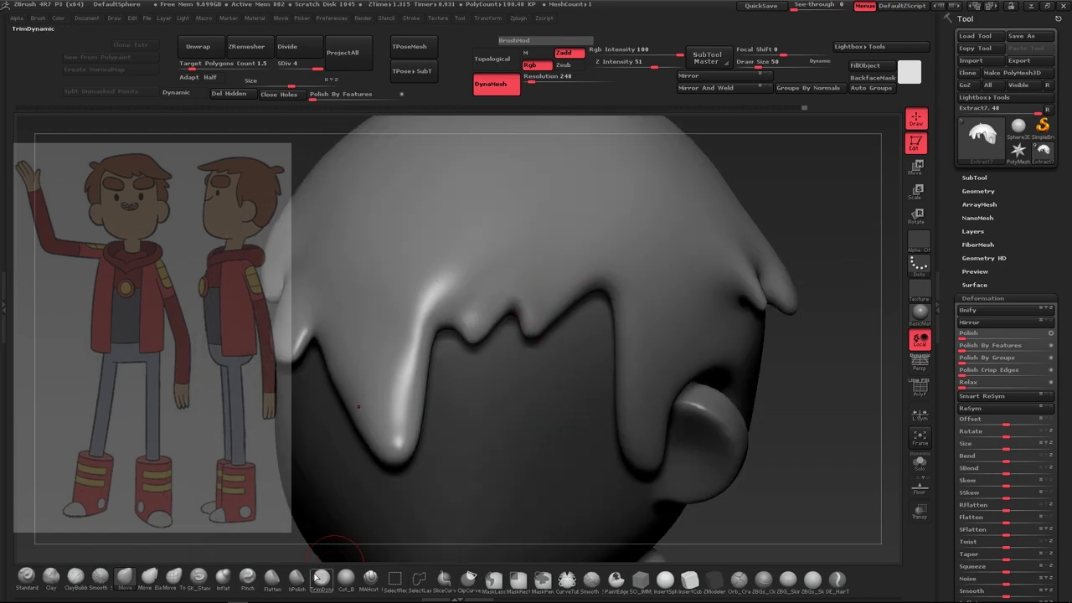
pyautogui.click(247, 576)
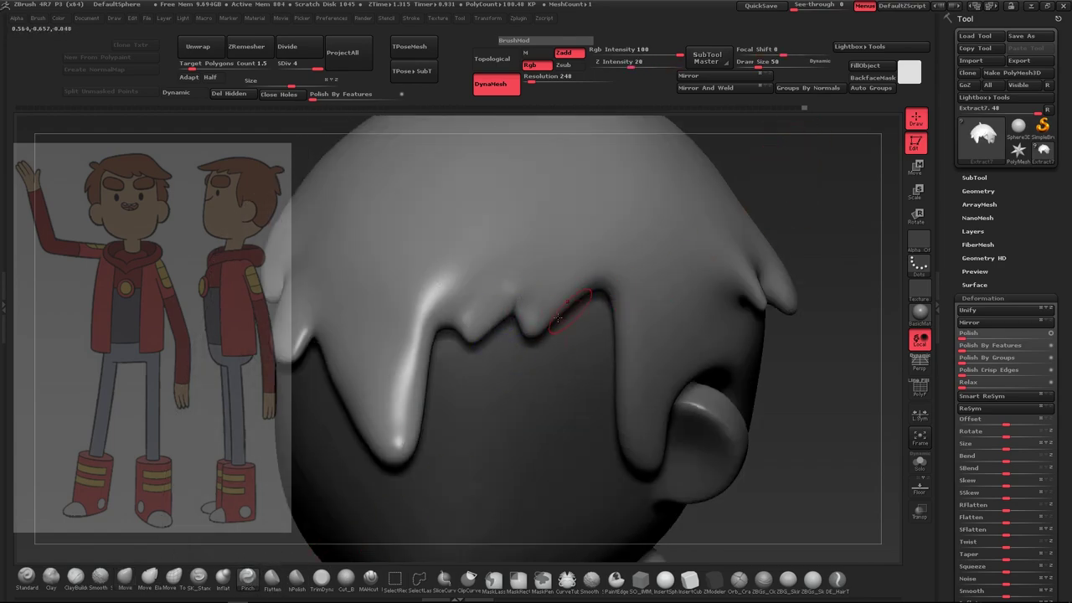
pyautogui.click(124, 577)
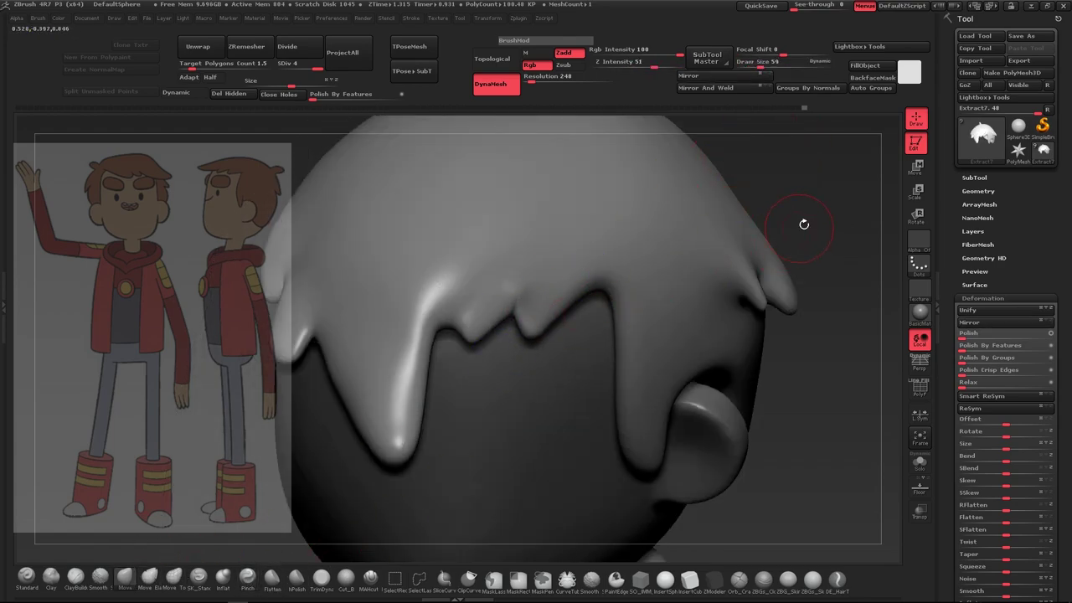
pyautogui.moveTo(804, 225)
pyautogui.mouseDown()
pyautogui.moveTo(539, 296)
pyautogui.moveTo(516, 328)
pyautogui.moveTo(701, 226)
pyautogui.mouseUp()
pyautogui.moveTo(505, 304); pyautogui.dragTo(571, 333)
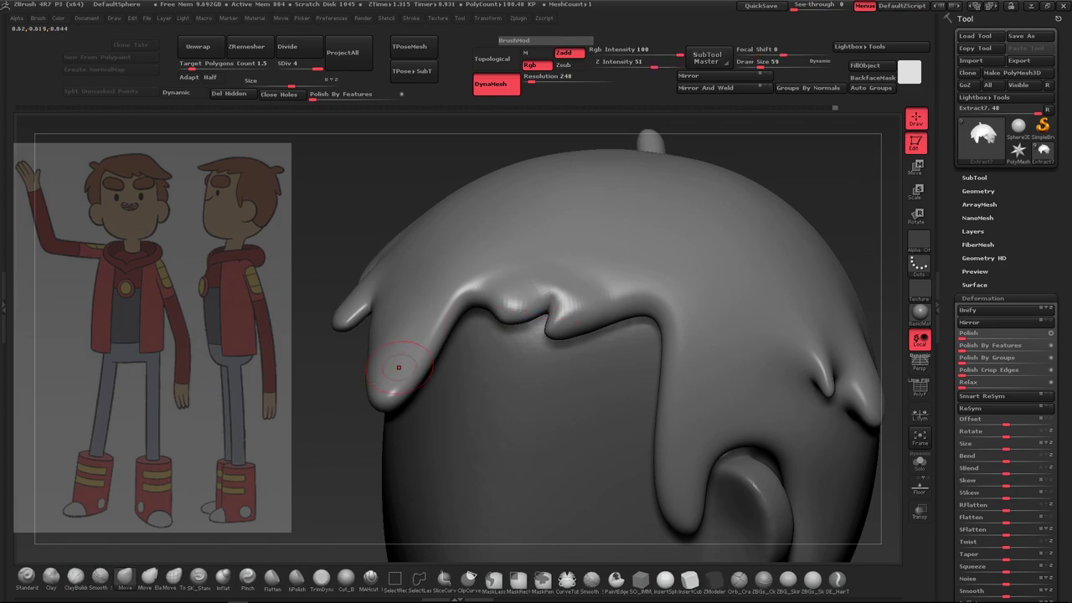
pyautogui.moveTo(398, 367)
pyautogui.mouseDown()
pyautogui.moveTo(712, 282)
pyautogui.moveTo(657, 255)
pyautogui.mouseUp()
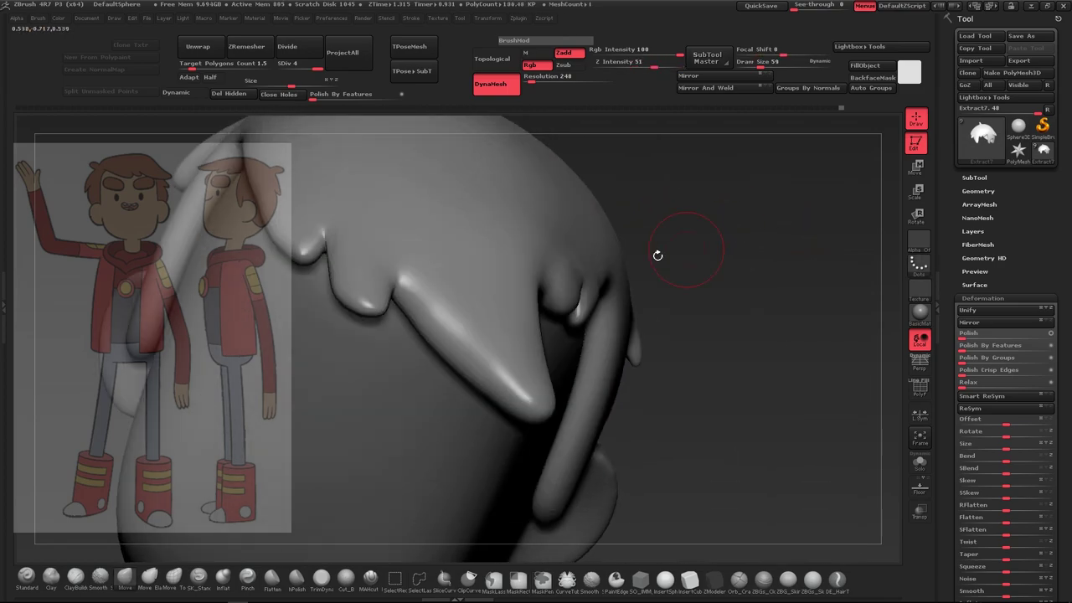
pyautogui.moveTo(592, 286)
pyautogui.mouseDown()
pyautogui.moveTo(715, 316)
pyautogui.moveTo(625, 342)
pyautogui.moveTo(661, 349)
pyautogui.moveTo(734, 309)
pyautogui.moveTo(531, 342)
pyautogui.moveTo(586, 276)
pyautogui.moveTo(636, 251)
pyautogui.mouseUp()
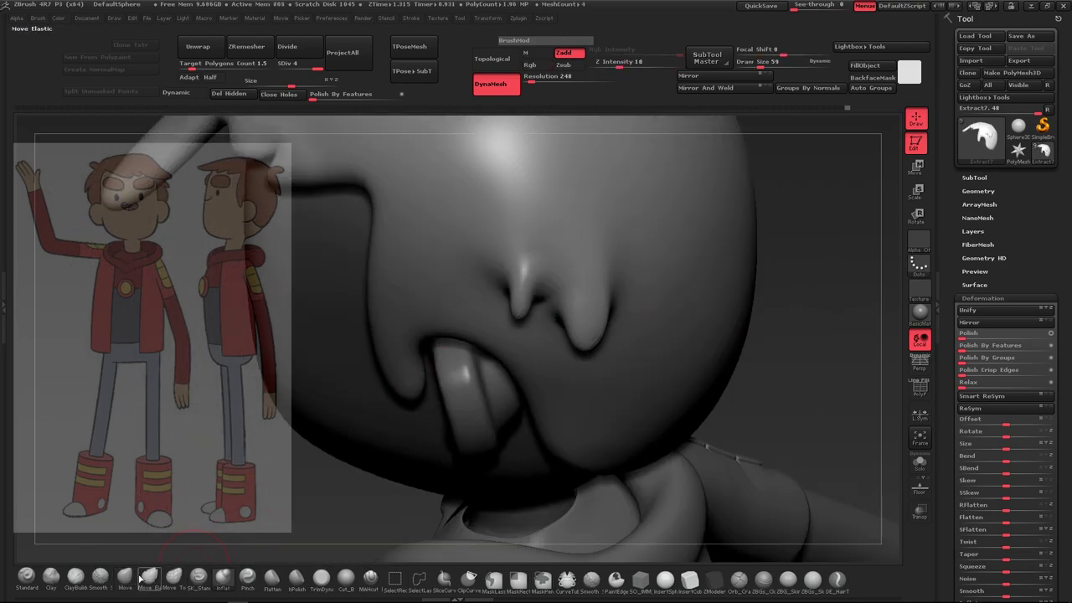
# Pull the middle tuft's tip downward with the Move brush, then shrink the brush
pyautogui.press('b')
pyautogui.press('m')
pyautogui.press('v')
pyautogui.moveTo(781, 62); pyautogui.dragTo(762, 70)
pyautogui.moveTo(511, 317); pyautogui.dragTo(517, 329)
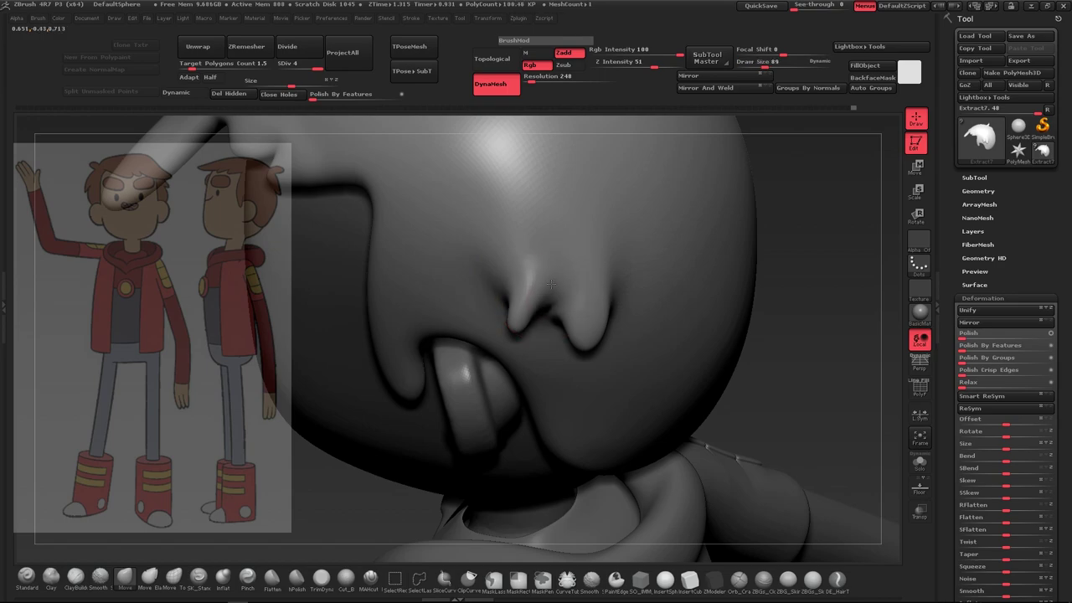
pyautogui.moveTo(796, 277)
pyautogui.mouseDown()
pyautogui.moveTo(784, 240)
pyautogui.moveTo(713, 292)
pyautogui.moveTo(603, 297)
pyautogui.moveTo(619, 305)
pyautogui.moveTo(617, 317)
pyautogui.mouseUp()
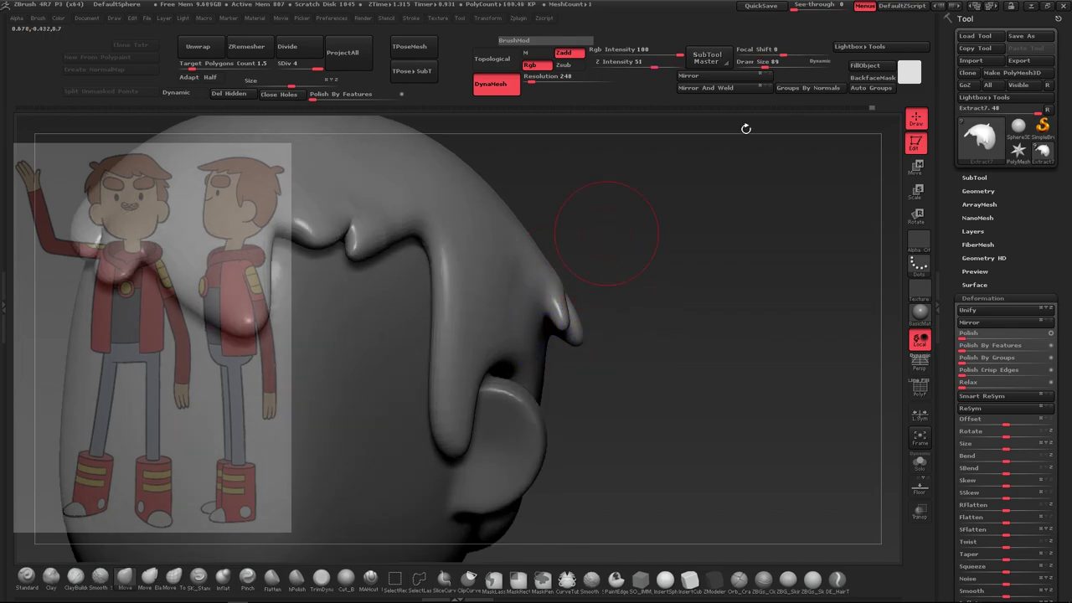
pyautogui.press('[')
pyautogui.press('[')
# DynaMesh the hair, compare via undo/redo, and smooth the middle tuft's tip
pyautogui.keyDown('ctrl'); pyautogui.moveTo(562, 324); pyautogui.dragTo(649, 336); pyautogui.keyUp('ctrl')
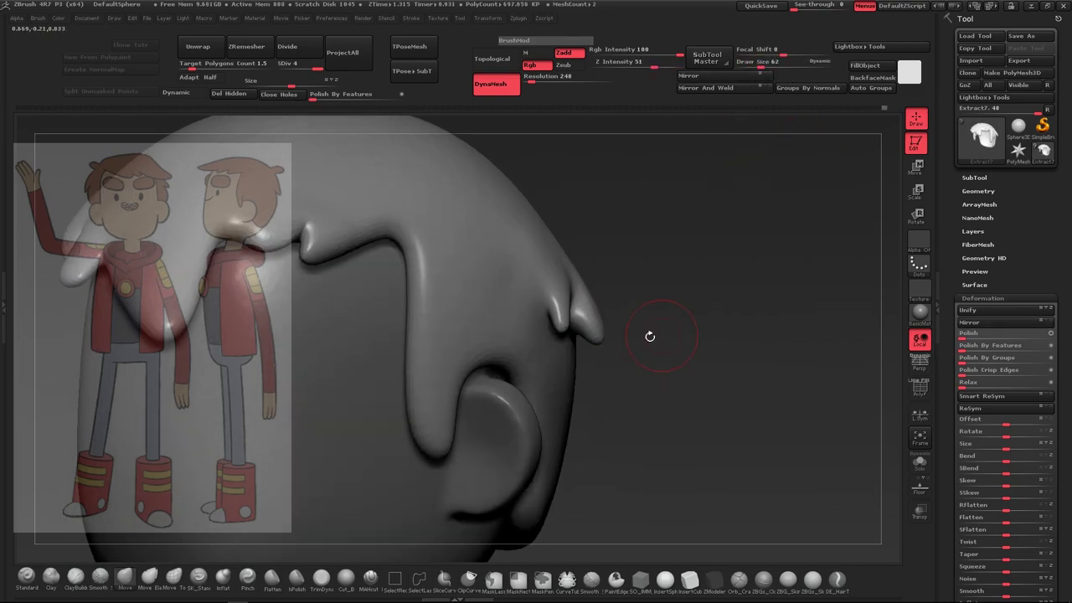
pyautogui.click(228, 586)
pyautogui.hotkey('ctrl', 'z')
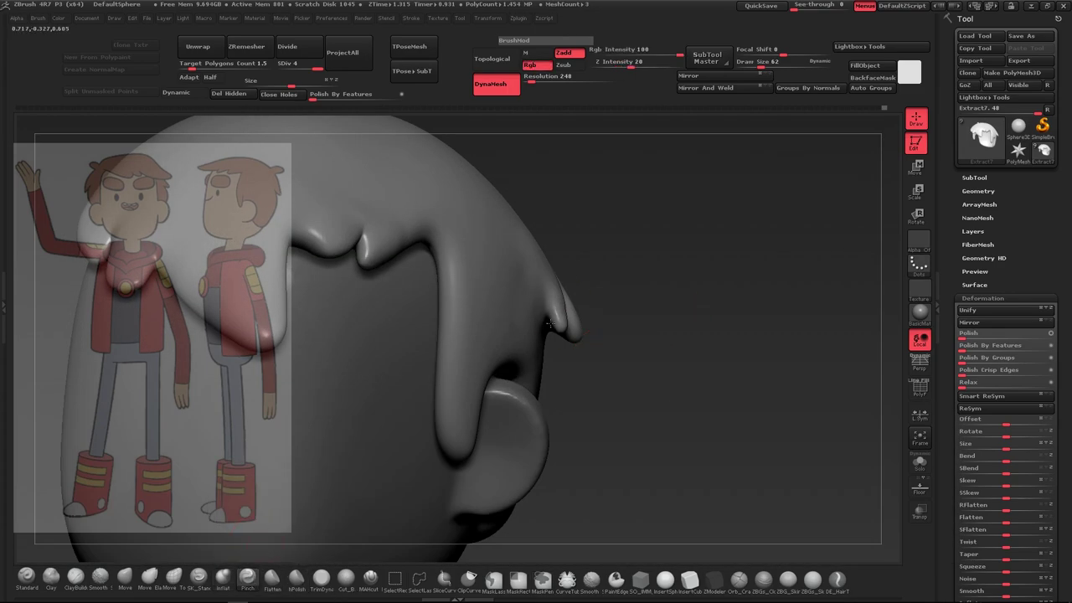
pyautogui.hotkey('ctrl', 'z')
pyautogui.hotkey('ctrl', 'z')
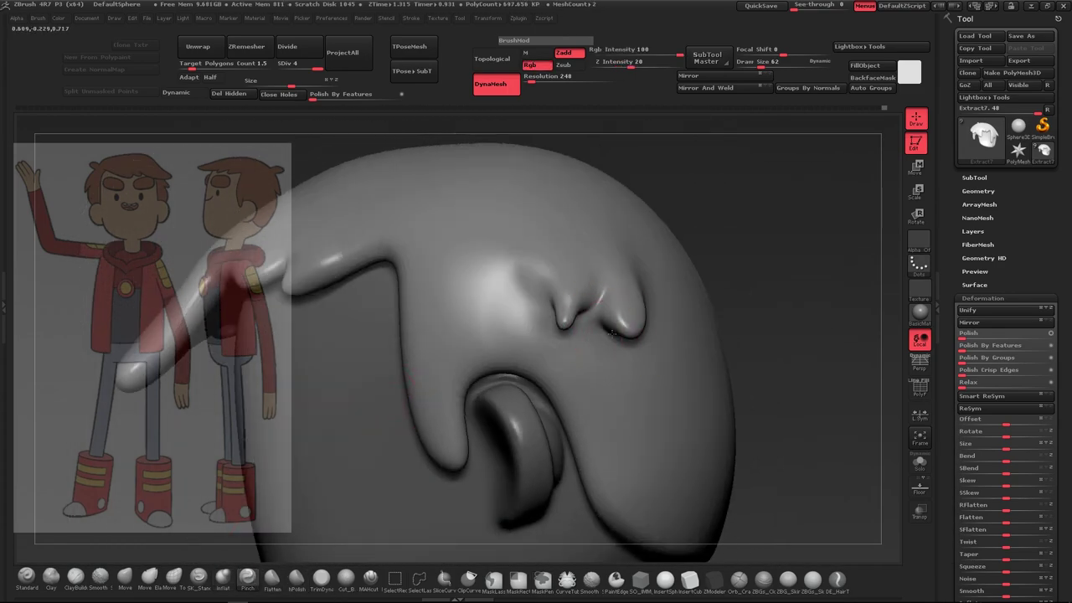
pyautogui.hotkey('ctrl', 'shift', 'z')
pyautogui.hotkey('ctrl', 'shift', 'z')
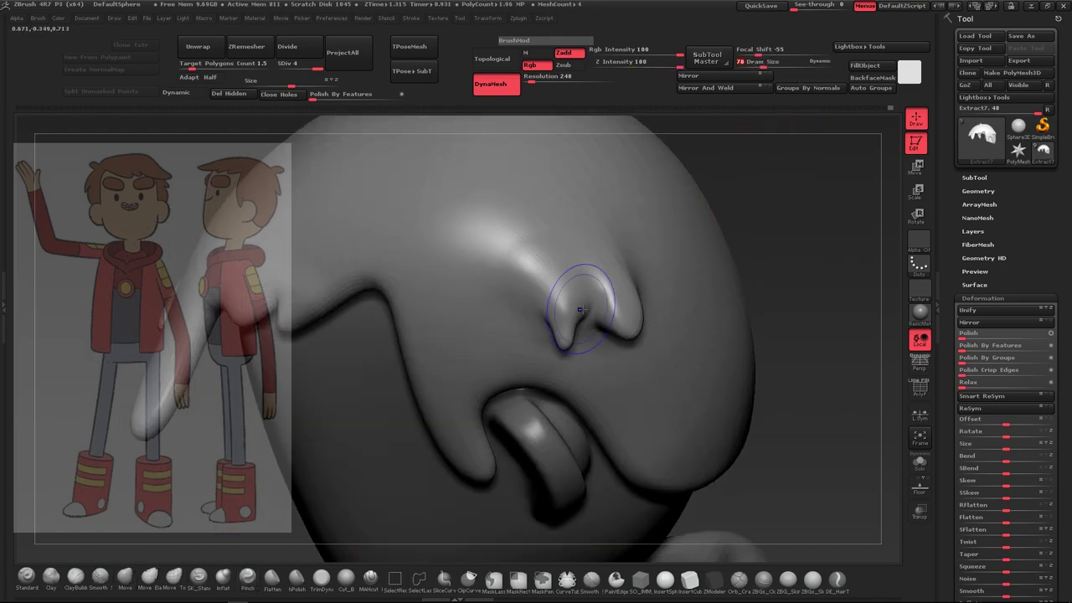
pyautogui.moveTo(586, 311); pyautogui.dragTo(576, 327)
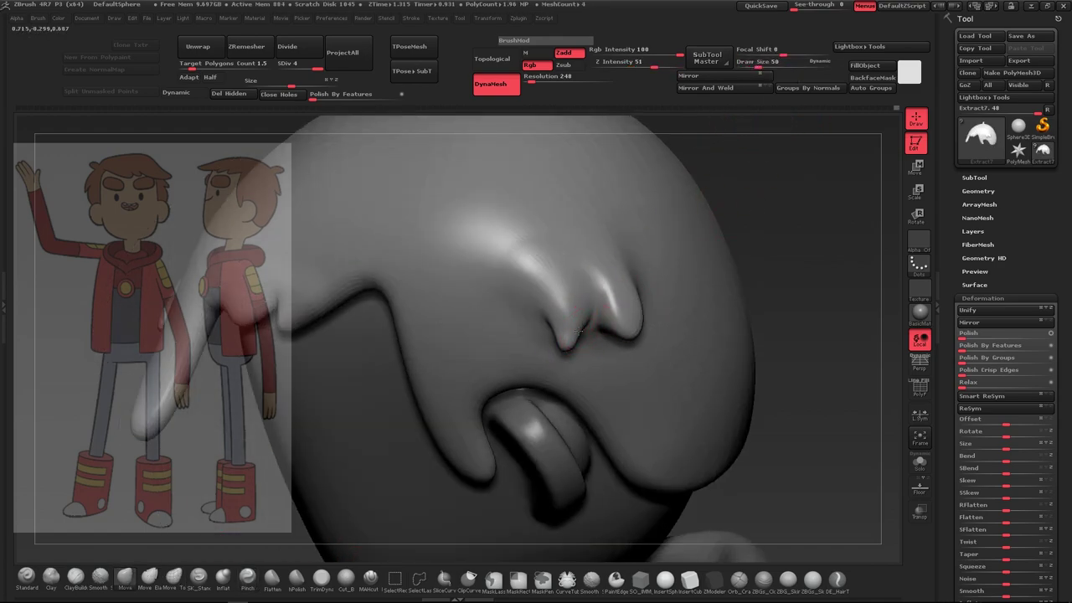
pyautogui.hotkey('ctrl', 'z')
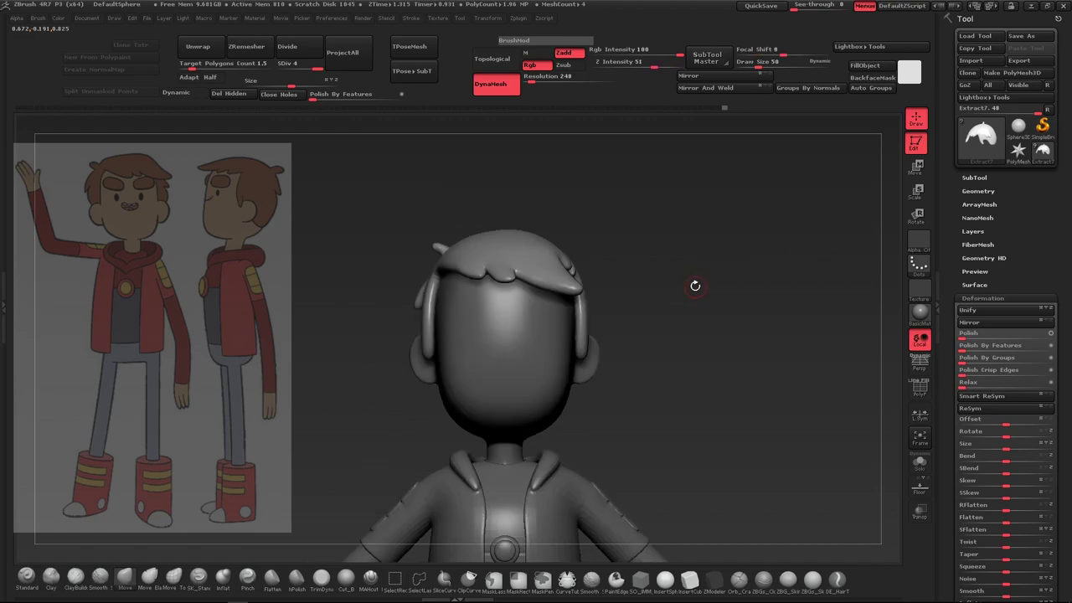
# Inspect the head and fringe from several angles, finishing on a front view
pyautogui.hotkey('ctrl', 'z')
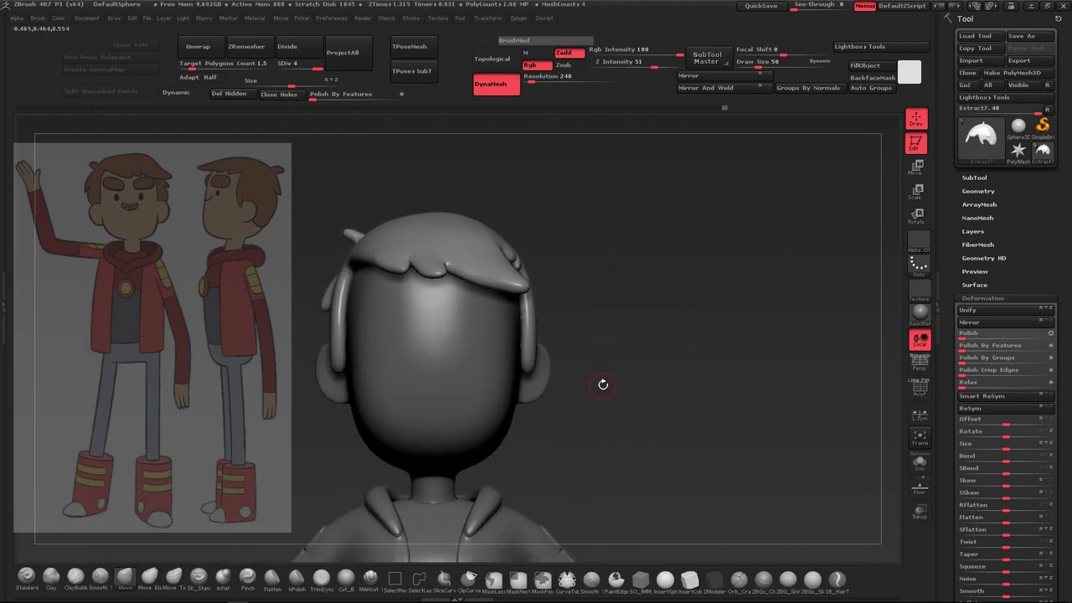
pyautogui.moveTo(581, 259); pyautogui.dragTo(125, 578)
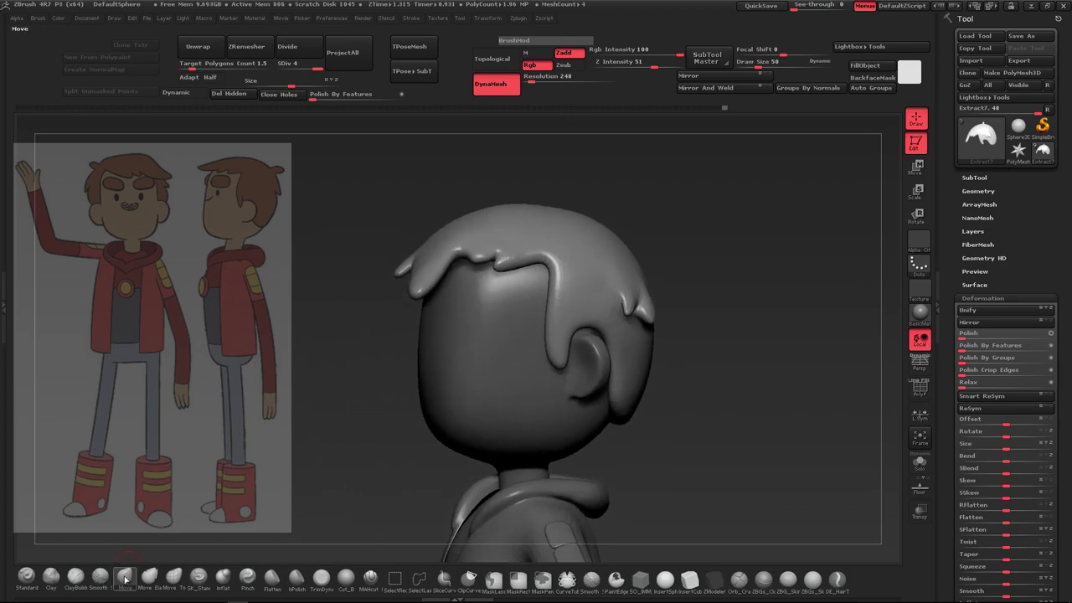
pyautogui.moveTo(769, 63); pyautogui.dragTo(782, 63)
pyautogui.moveTo(685, 276); pyautogui.dragTo(586, 318)
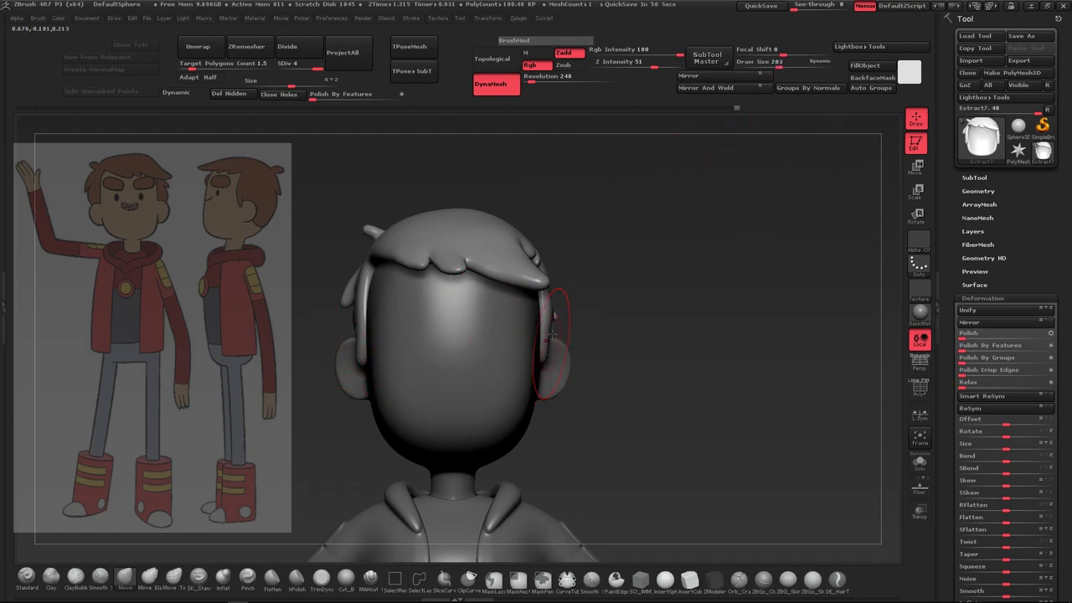
pyautogui.moveTo(785, 60); pyautogui.dragTo(774, 62)
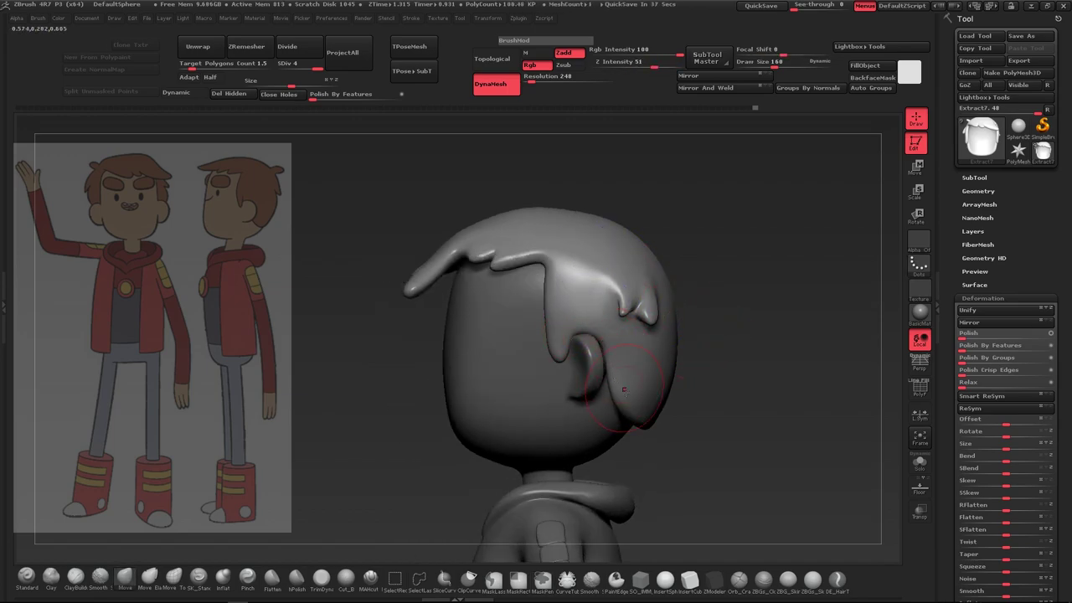
pyautogui.moveTo(624, 389); pyautogui.dragTo(517, 327)
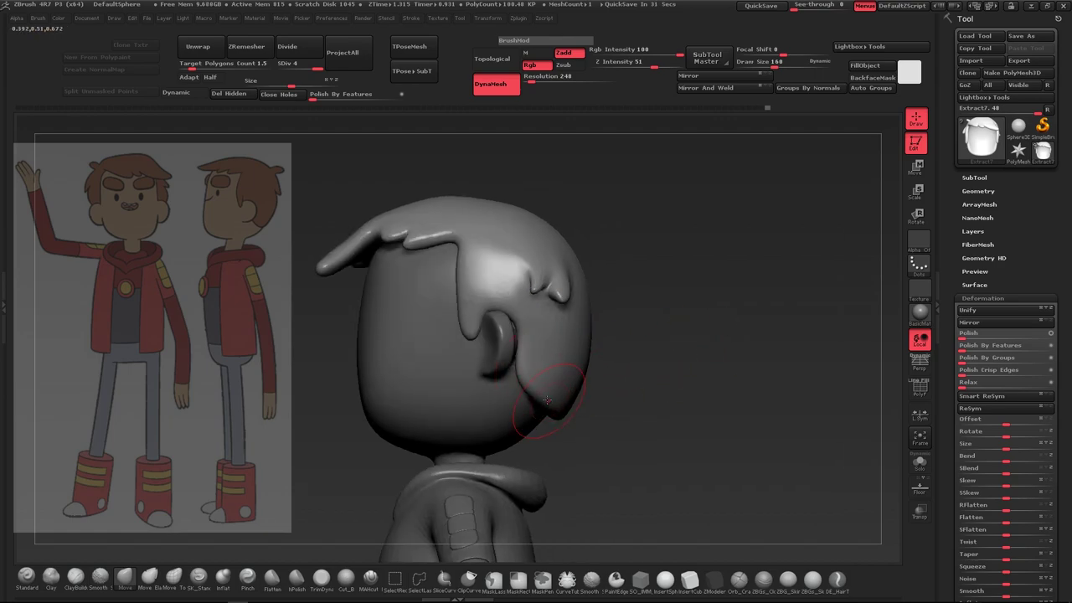
pyautogui.moveTo(708, 346); pyautogui.dragTo(593, 423)
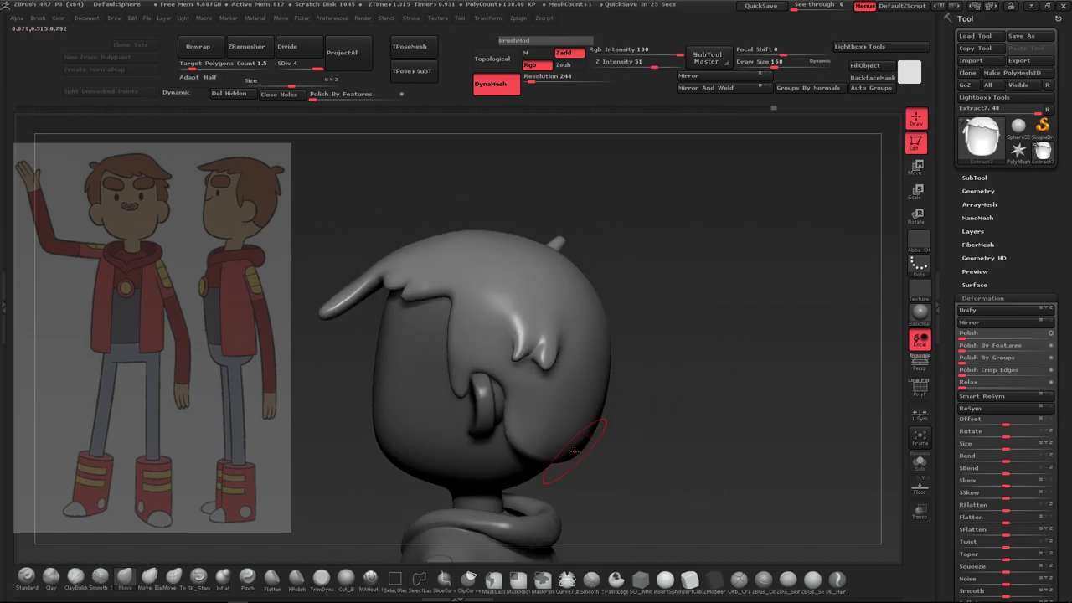
pyautogui.moveTo(712, 325)
pyautogui.mouseDown()
pyautogui.moveTo(670, 354)
pyautogui.moveTo(727, 365)
pyautogui.mouseUp()
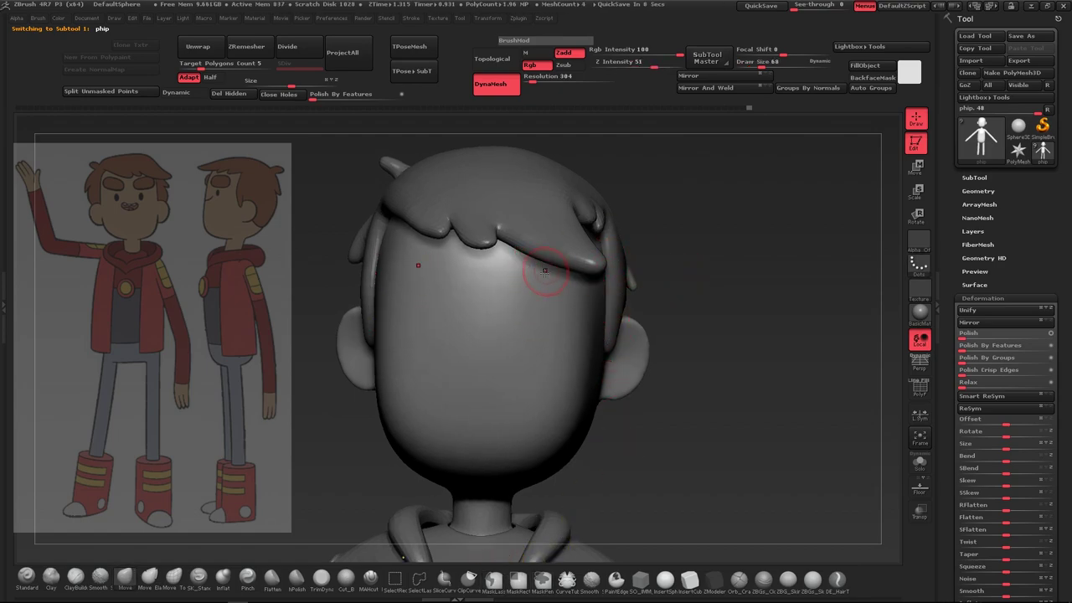
# Mask the two brow areas, extract them as a thick shell, and accept it as Extract10
pyautogui.press('ctrl')
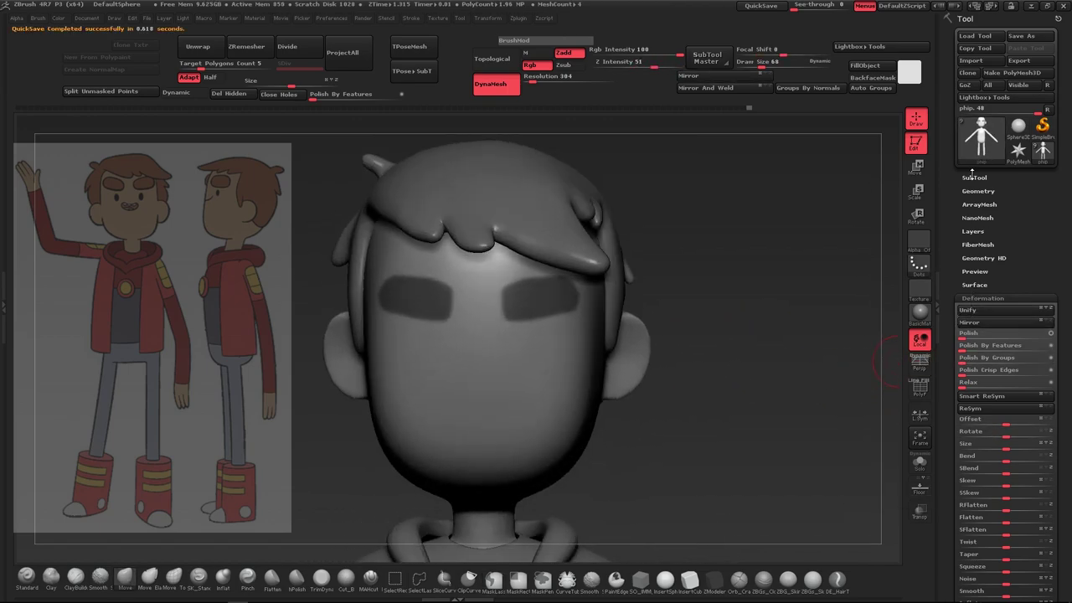
pyautogui.click(974, 177)
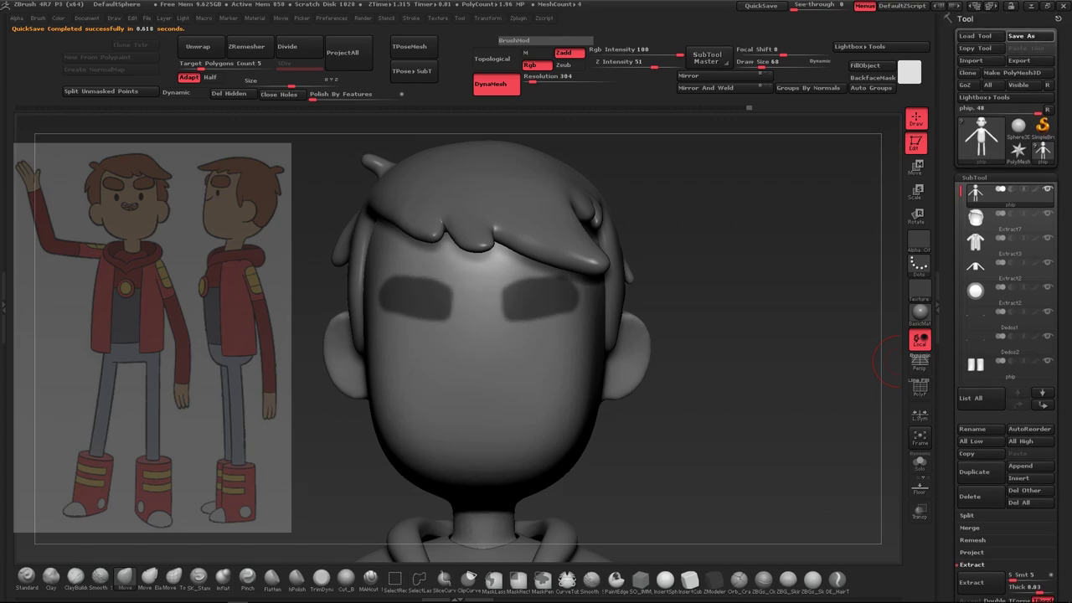
pyautogui.scroll(-3, 1035, 500)
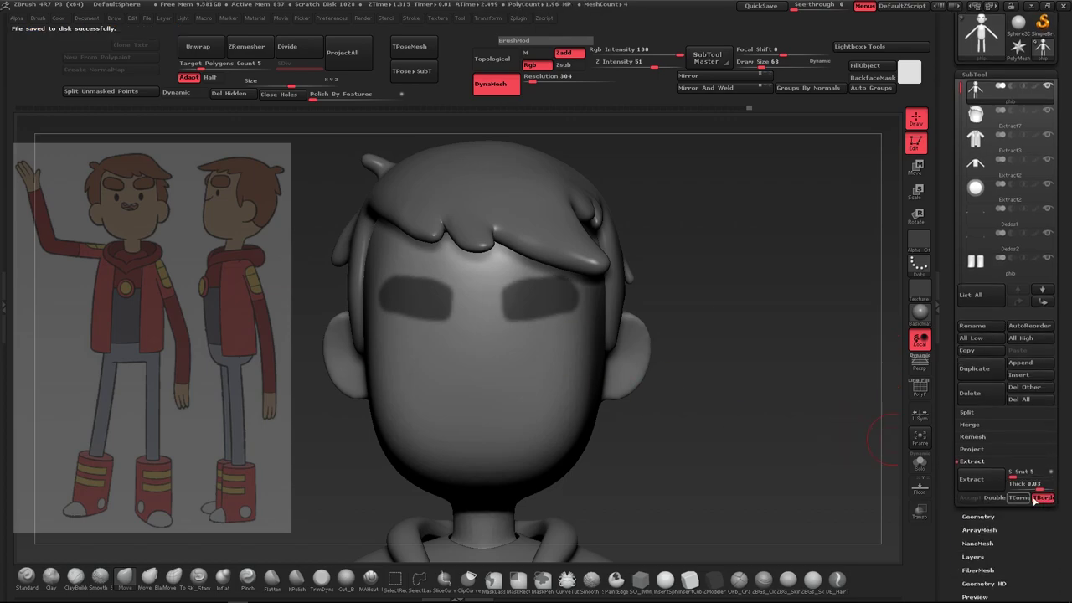
pyautogui.click(973, 479)
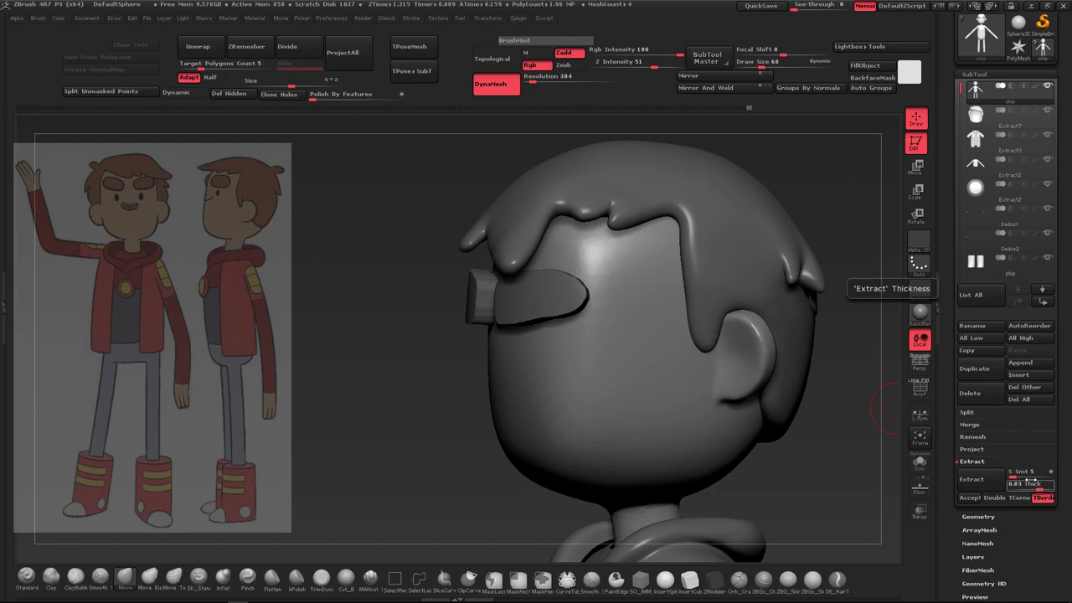
pyautogui.moveTo(886, 484); pyautogui.dragTo(753, 292)
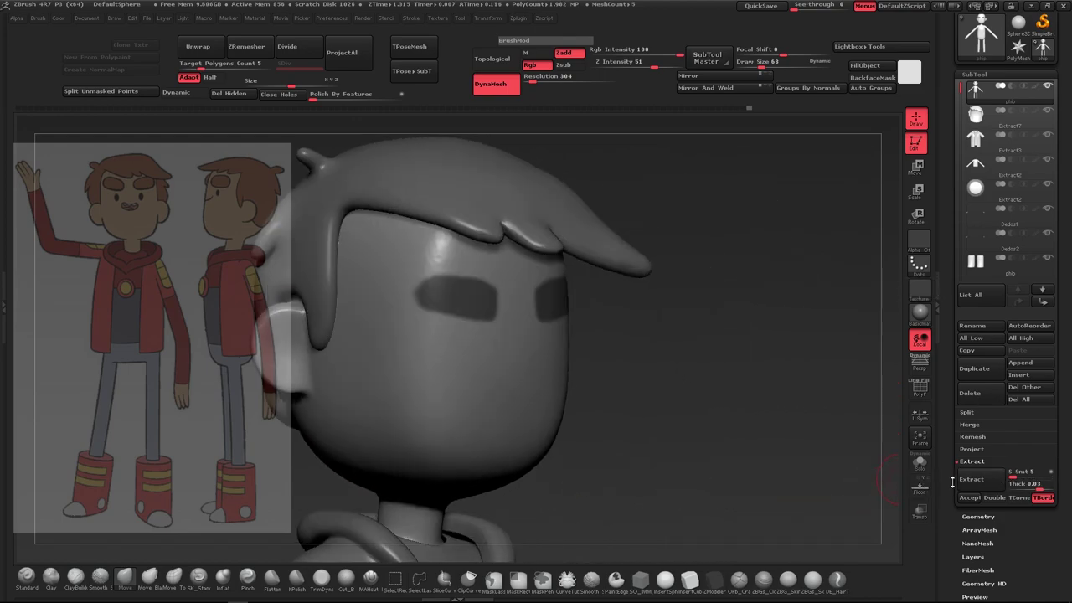
pyautogui.click(970, 498)
pyautogui.keyDown('alt'); pyautogui.click(577, 309); pyautogui.keyUp('alt')
# Frame the extracted brow pieces and try Deformation > Polish on them, then undo it
pyautogui.press('f')
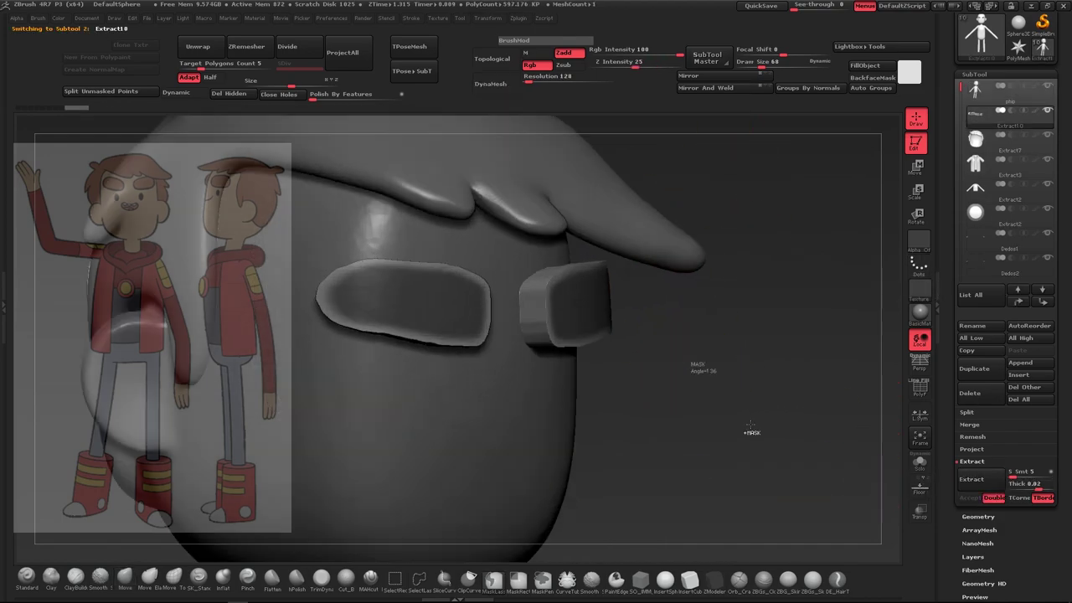
pyautogui.click(918, 462)
pyautogui.click(919, 462)
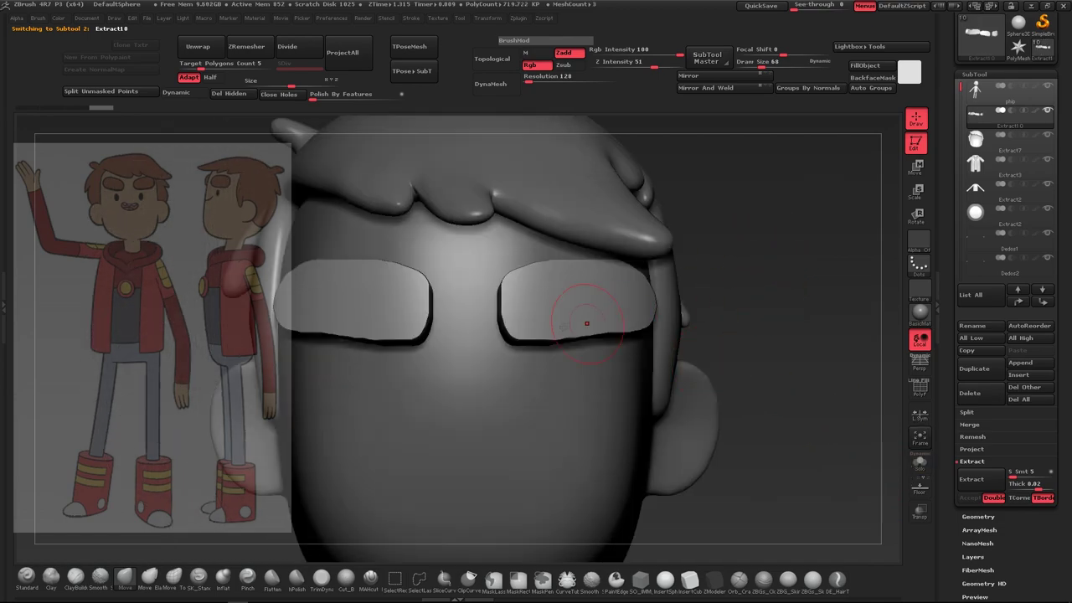
pyautogui.click(984, 74)
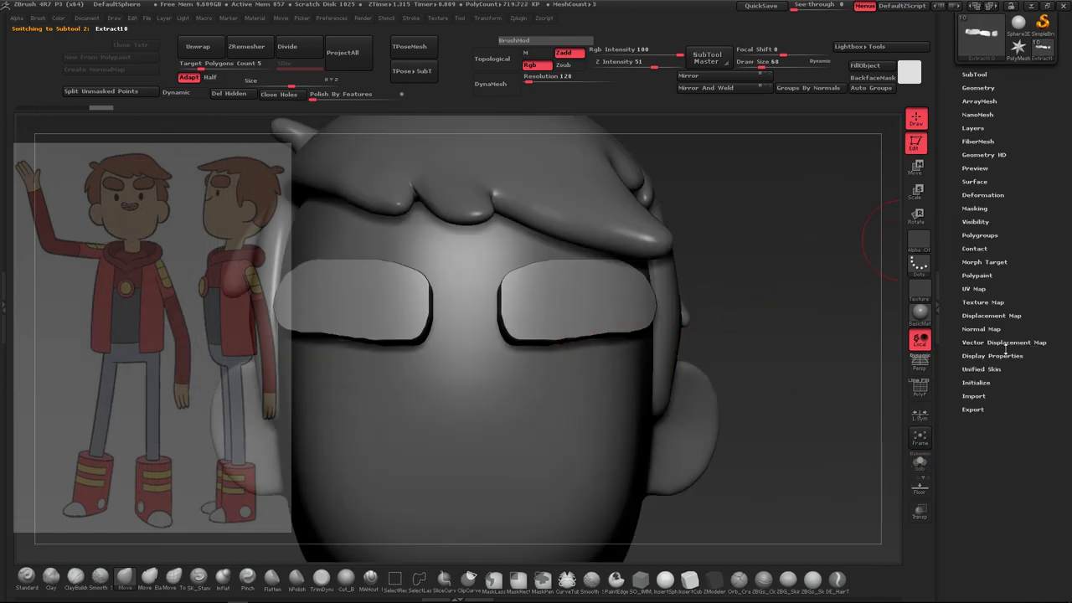
pyautogui.click(981, 194)
pyautogui.click(975, 267)
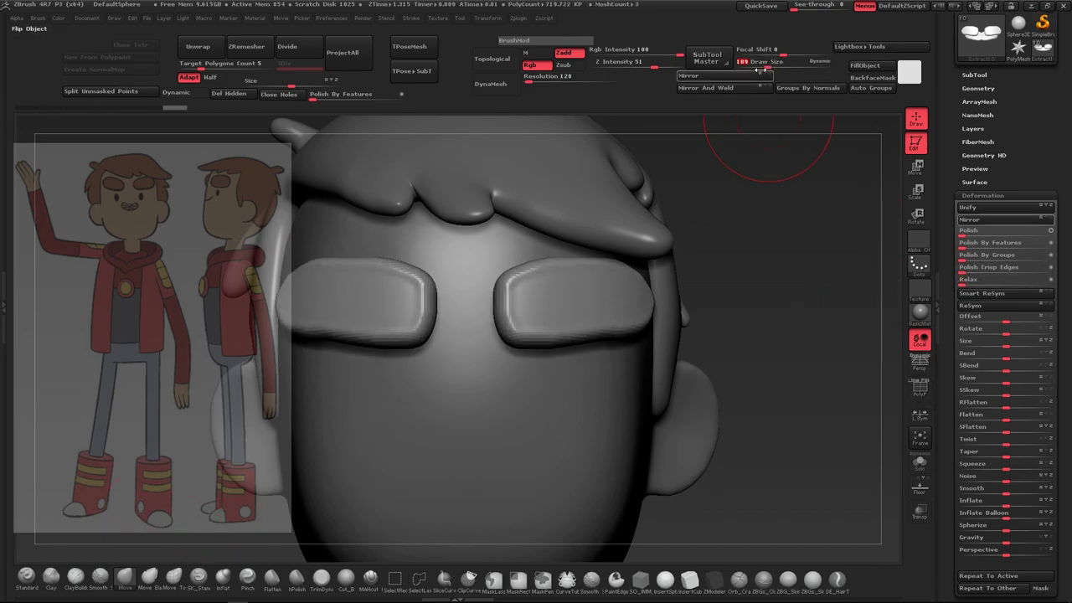
pyautogui.hotkey('ctrl', 'z')
# Reshape the eyebrow edges symmetrically with the Move brush, pushing out the lower edges
pyautogui.moveTo(804, 335); pyautogui.dragTo(622, 379)
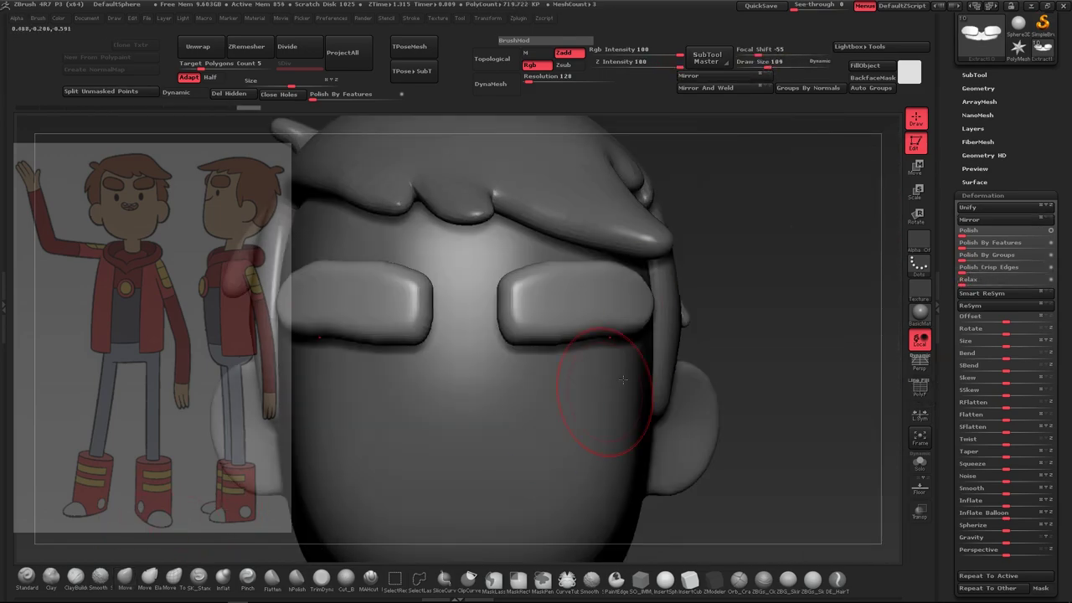
pyautogui.press('f')
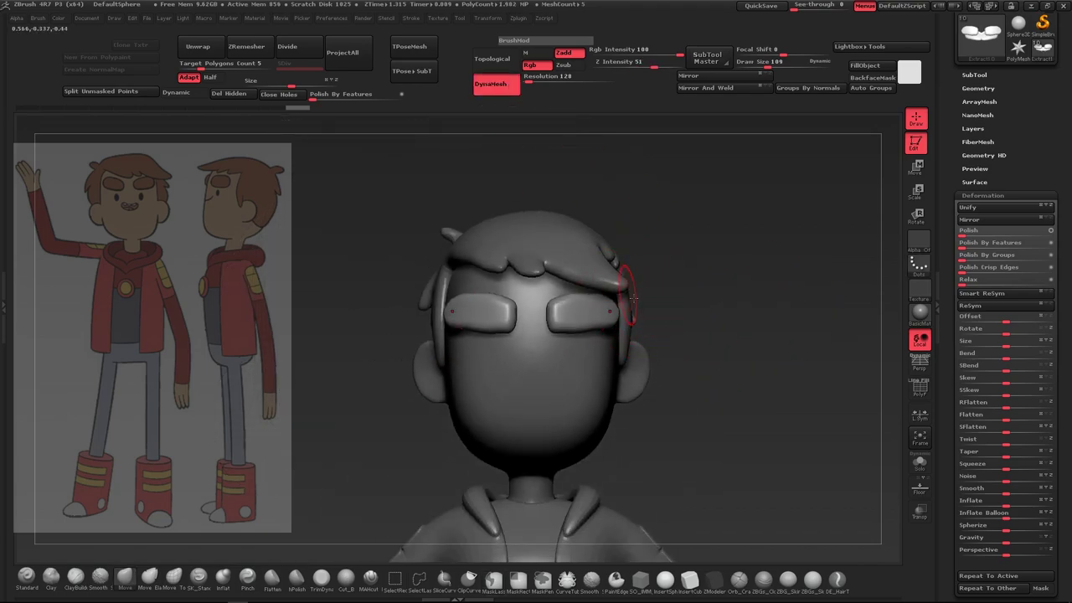
pyautogui.press('f')
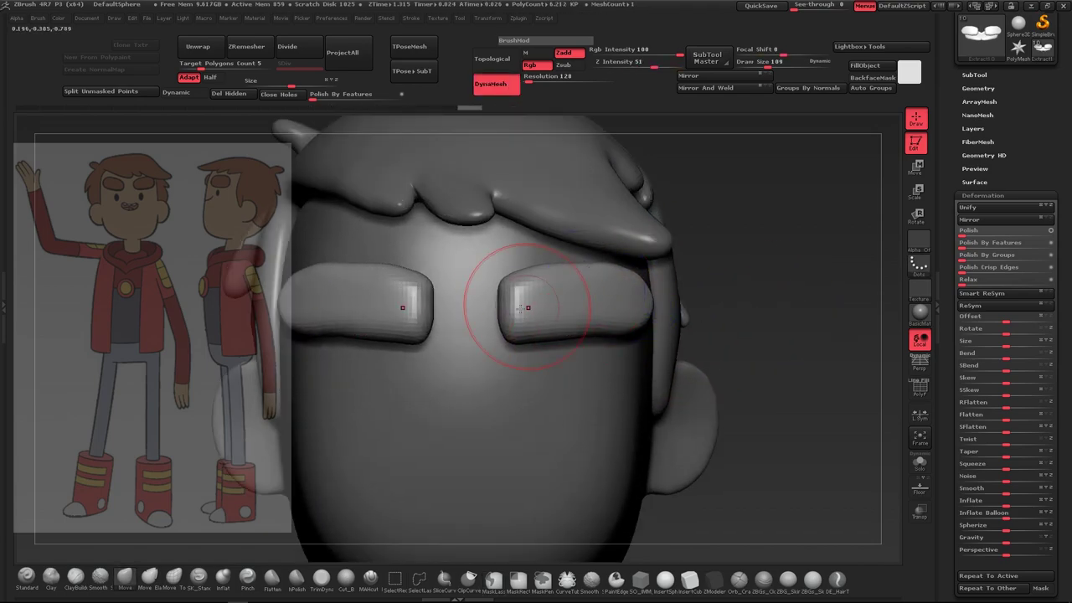
pyautogui.moveTo(803, 377)
pyautogui.mouseDown()
pyautogui.moveTo(742, 334)
pyautogui.moveTo(816, 63)
pyautogui.moveTo(829, 63)
pyautogui.mouseUp()
pyautogui.press('f')
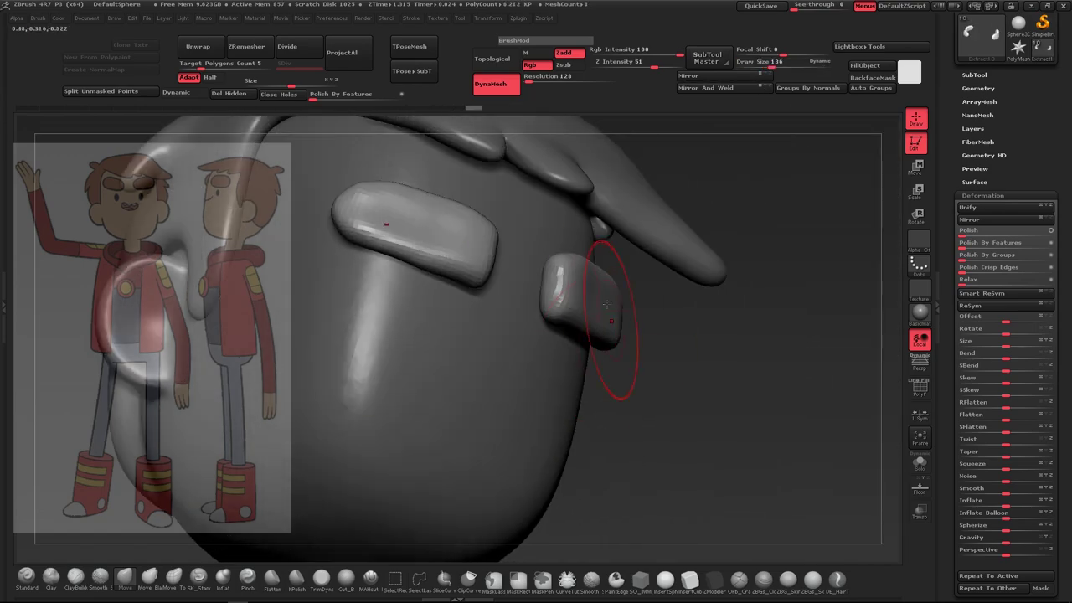
pyautogui.moveTo(607, 304)
pyautogui.keyDown('shift'); pyautogui.mouseDown()
pyautogui.moveTo(752, 293)
pyautogui.moveTo(712, 277)
pyautogui.moveTo(664, 311)
pyautogui.moveTo(637, 251)
pyautogui.mouseUp(); pyautogui.keyUp('shift')
pyautogui.press('b')
pyautogui.press('m')
pyautogui.press('v')
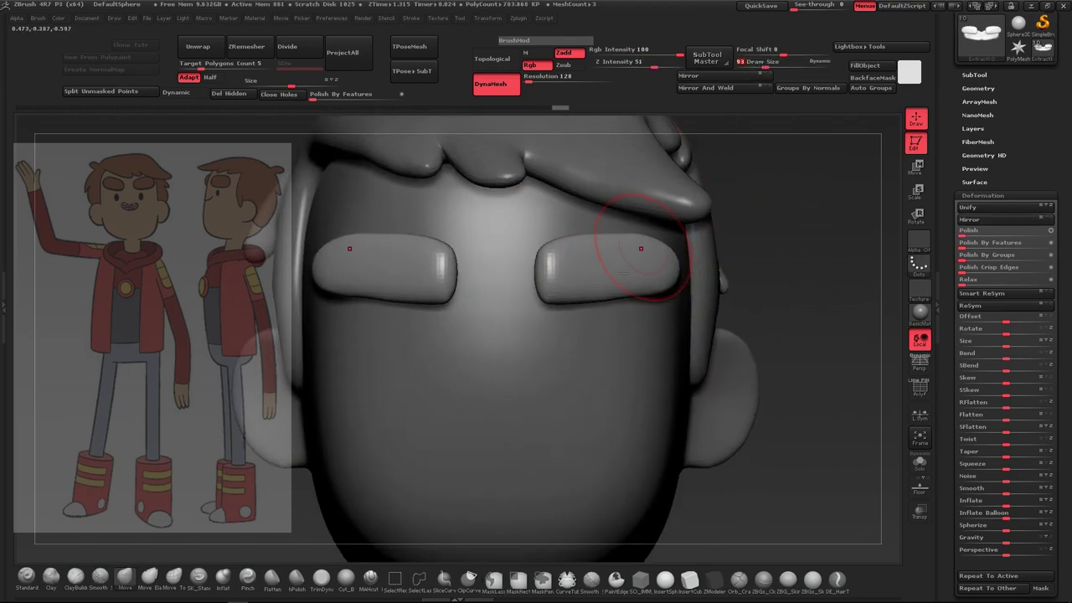
pyautogui.moveTo(760, 63); pyautogui.dragTo(757, 63)
pyautogui.moveTo(544, 280); pyautogui.dragTo(572, 303)
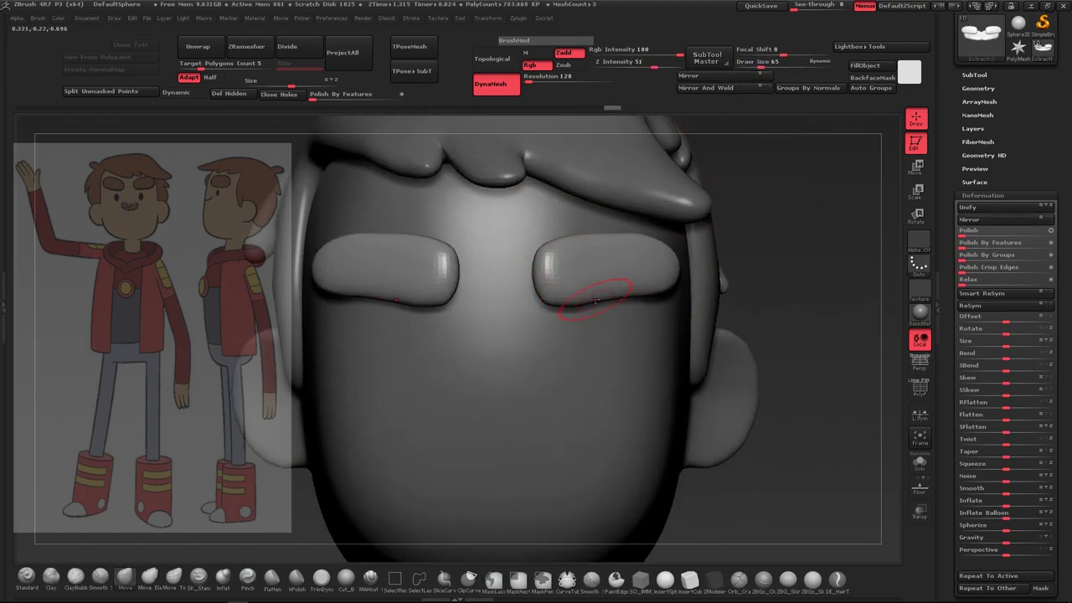
# Raise the DynaMesh resolution to 1664 and review the head from three-quarter and front views
pyautogui.moveTo(529, 76); pyautogui.dragTo(560, 76)
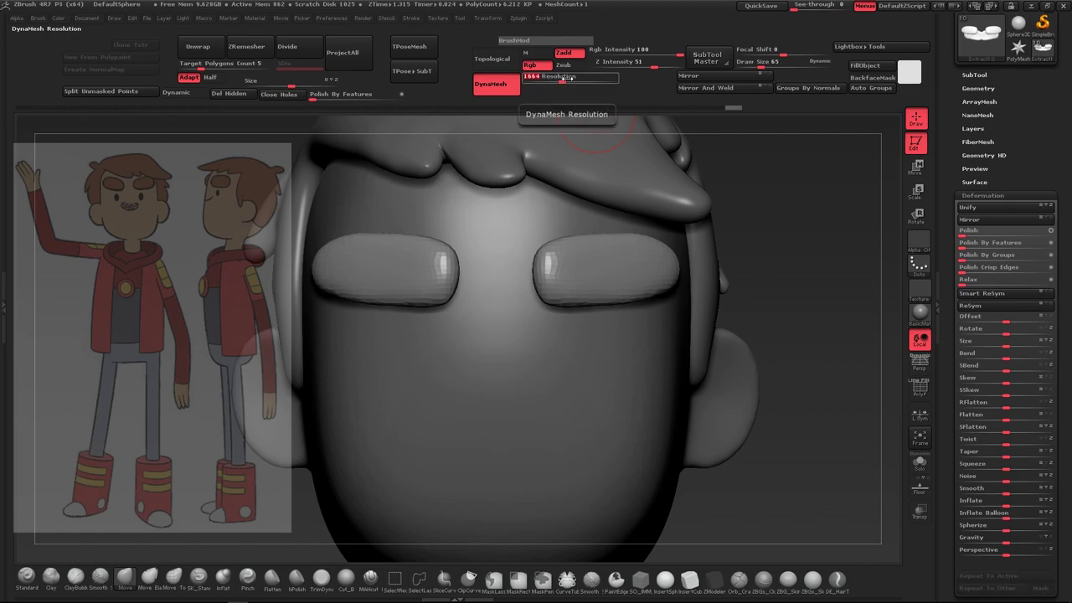
pyautogui.moveTo(837, 376); pyautogui.dragTo(582, 365)
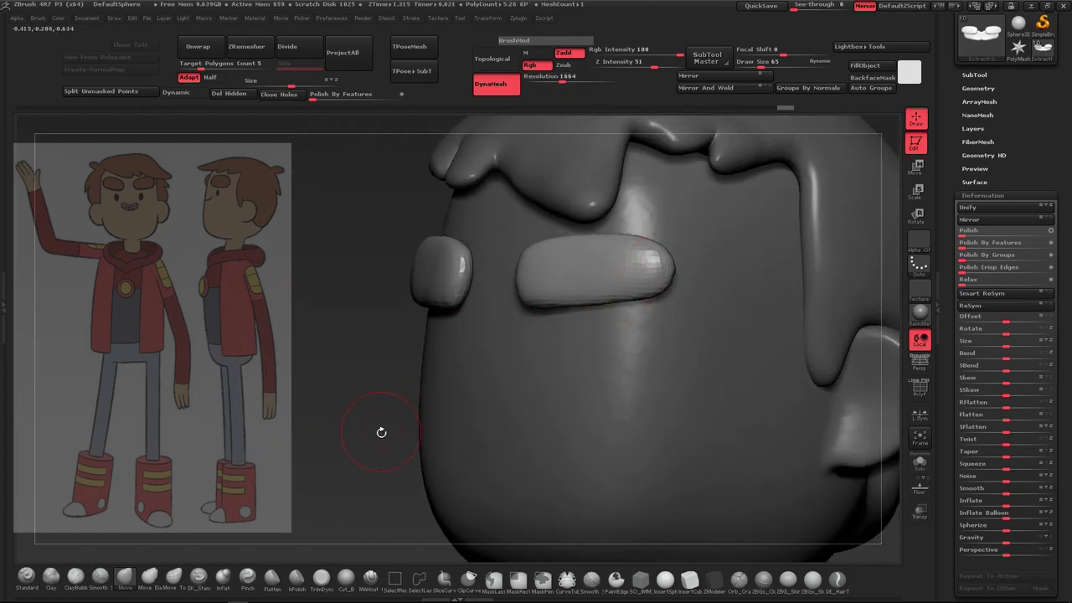
pyautogui.keyDown('shift'); pyautogui.moveTo(381, 432); pyautogui.dragTo(655, 243); pyautogui.keyUp('shift')
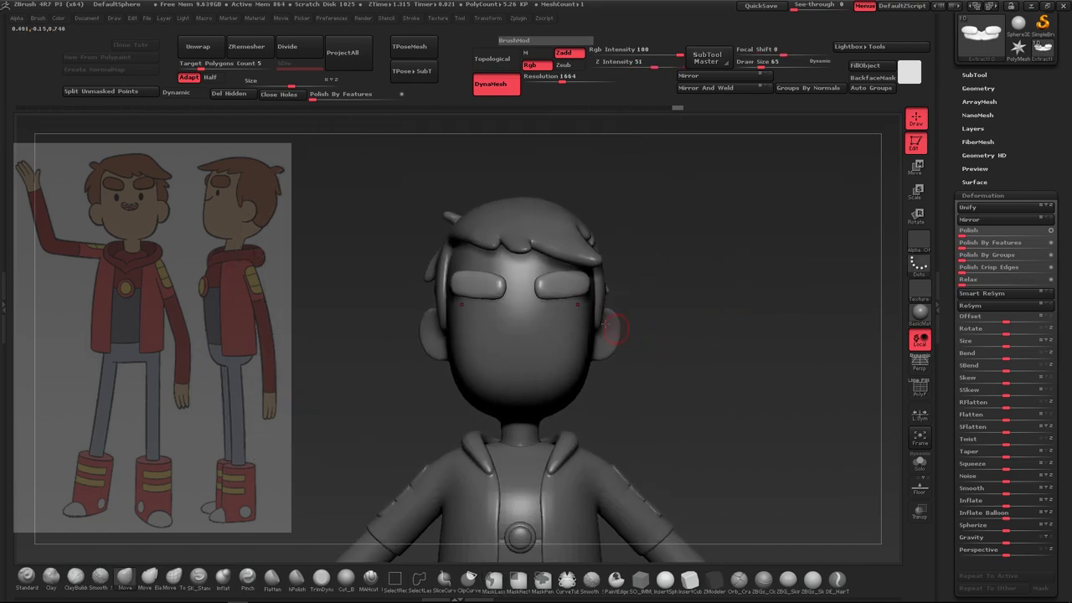
pyautogui.moveTo(749, 268); pyautogui.dragTo(512, 466)
# Select and solo the arm subtool and draw a Move transpose line along the arm
pyautogui.keyDown('alt'); pyautogui.click(760, 227); pyautogui.keyUp('alt')
pyautogui.press('w')
pyautogui.click(919, 461)
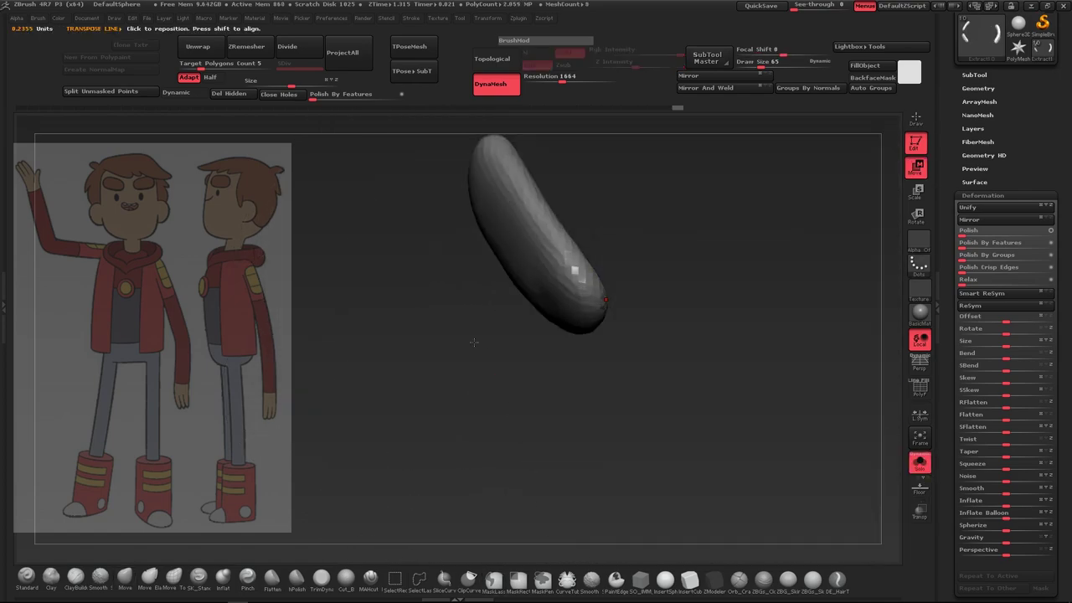
pyautogui.moveTo(553, 182); pyautogui.dragTo(501, 198)
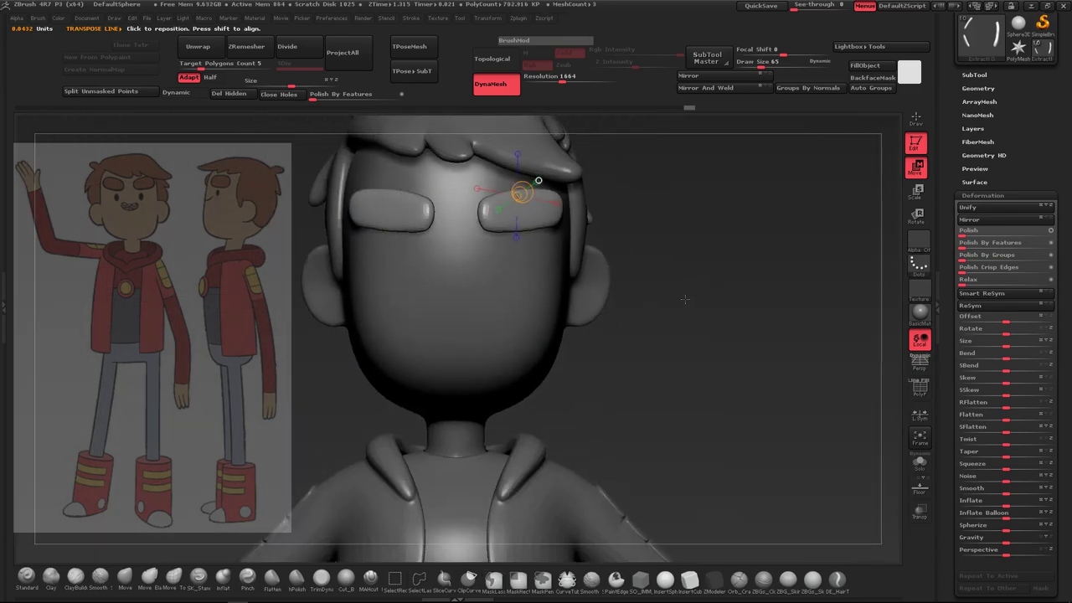
# Return to Draw mode and zoom out to see the whole model behind the reference
pyautogui.keyDown('alt'); pyautogui.moveTo(685, 299); pyautogui.dragTo(697, 392); pyautogui.keyUp('alt')
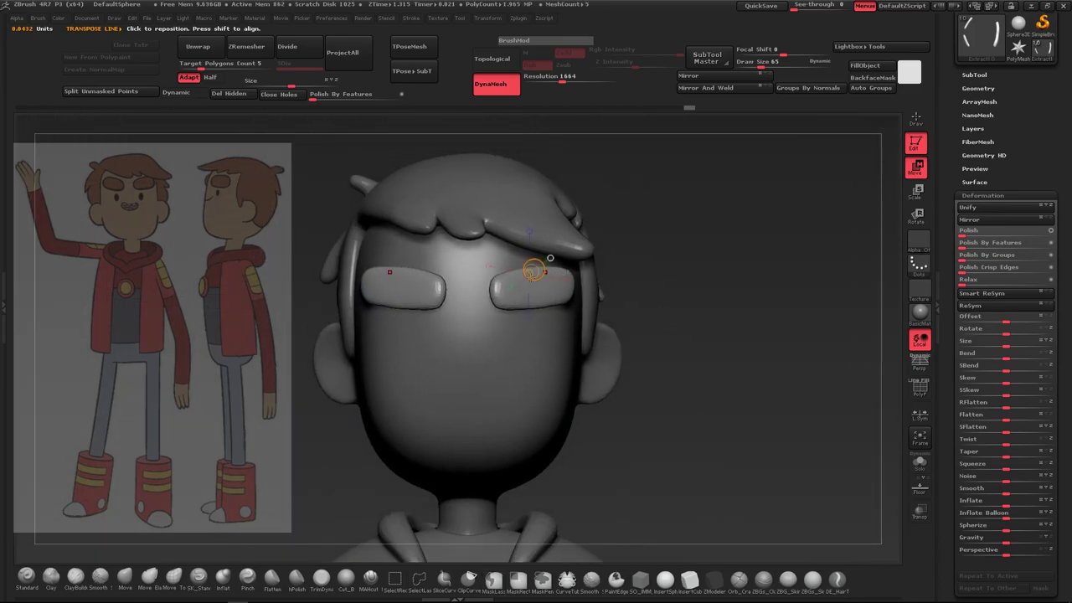
pyautogui.keyDown('alt'); pyautogui.moveTo(550, 258); pyautogui.dragTo(617, 248); pyautogui.keyUp('alt')
pyautogui.press('q')
pyautogui.moveTo(371, 378)
pyautogui.keyDown('alt'); pyautogui.mouseDown()
pyautogui.moveTo(615, 324)
pyautogui.moveTo(664, 338)
pyautogui.moveTo(636, 318)
pyautogui.moveTo(586, 332)
pyautogui.moveTo(362, 281)
pyautogui.mouseUp(); pyautogui.keyUp('alt')
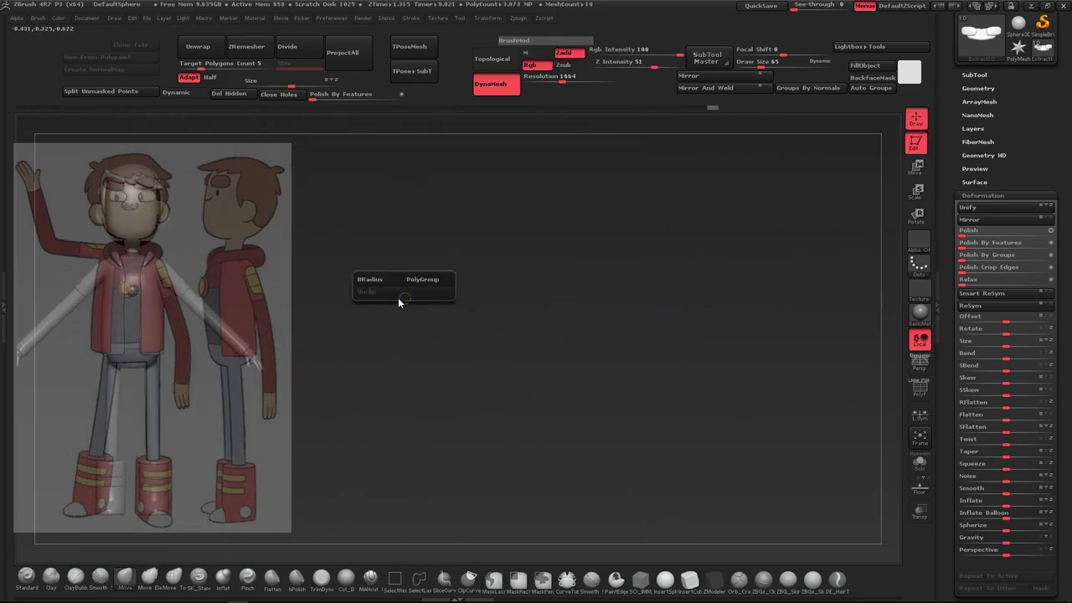
pyautogui.keyDown('ctrl'); pyautogui.click(355, 281); pyautogui.keyUp('ctrl')
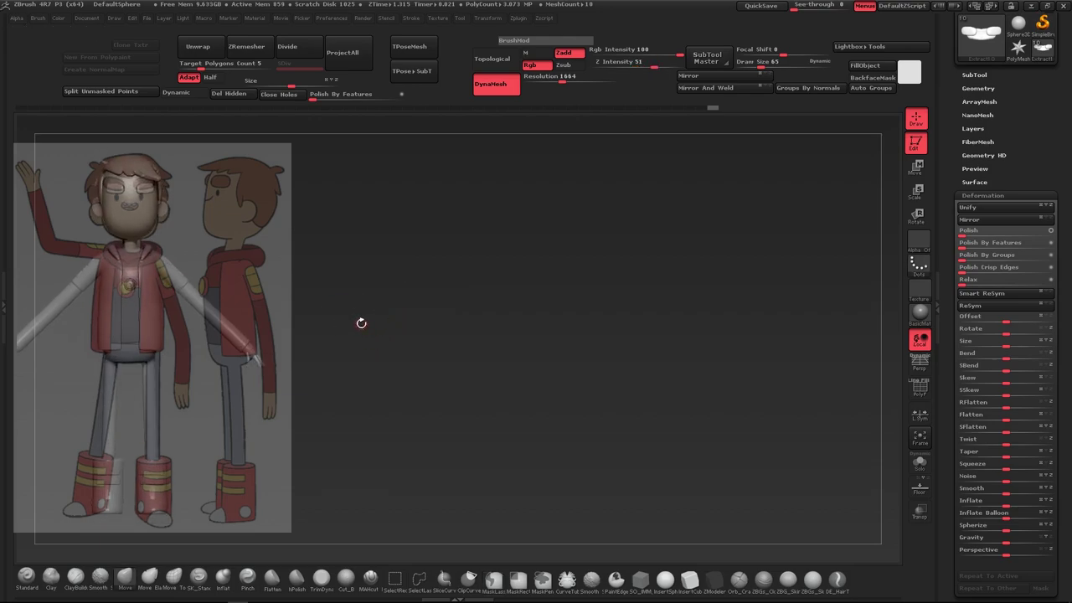
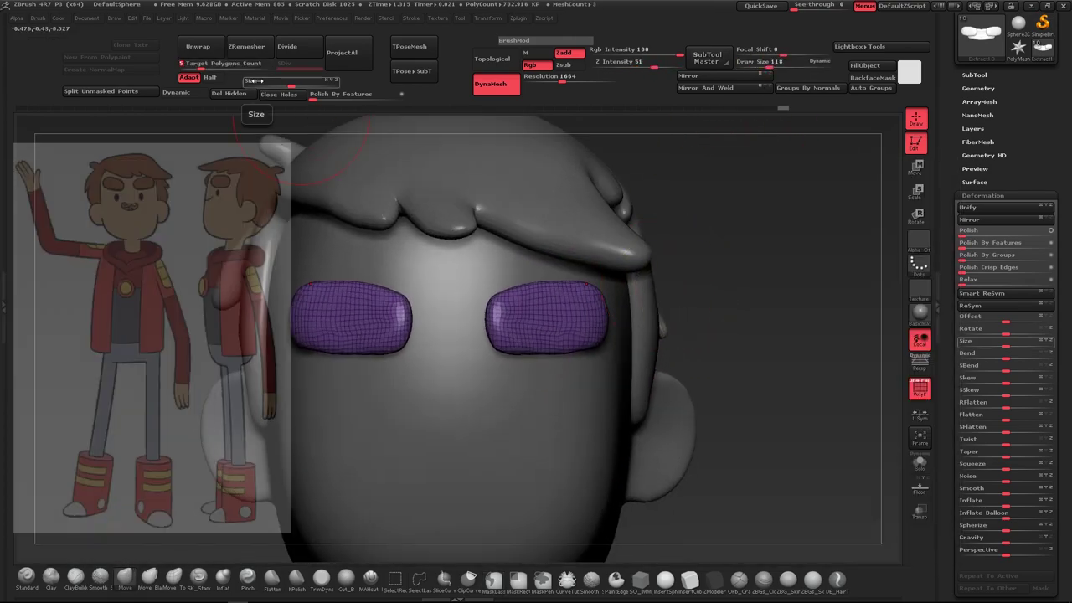
# ZRemesh the eye subtool twice into coarse quads, hide PolyF, and enable Dynamic subdivision
pyautogui.click(246, 46)
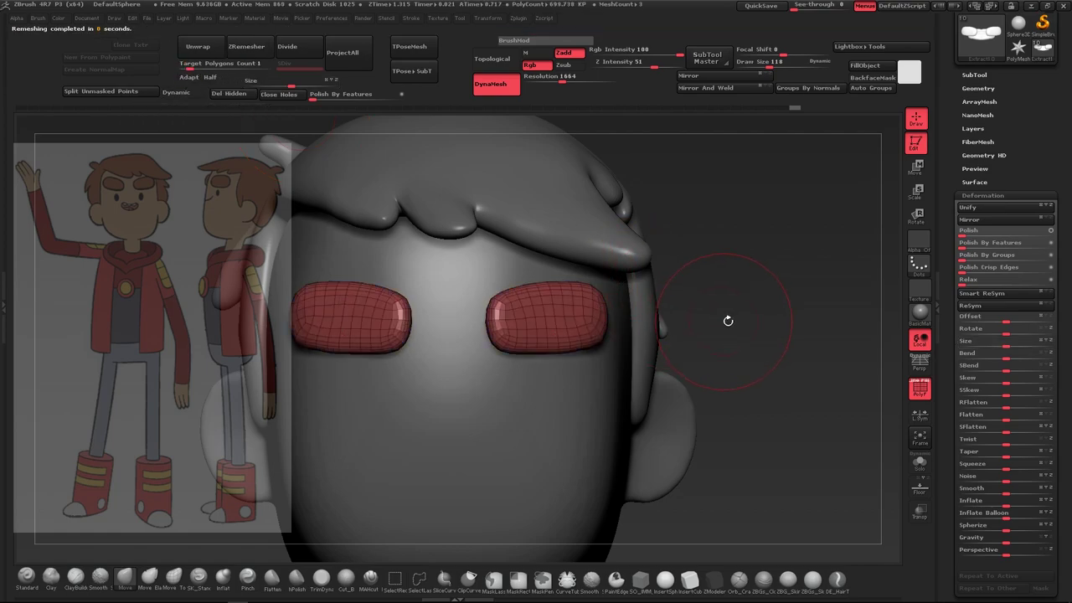
pyautogui.click(240, 54)
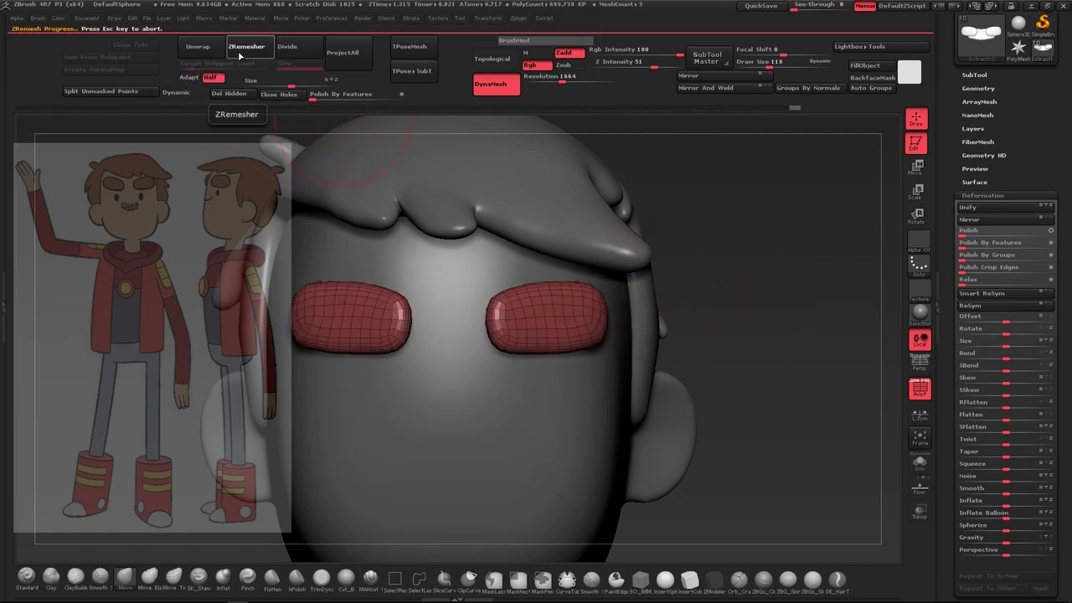
pyautogui.hotkey('shift', 'f')
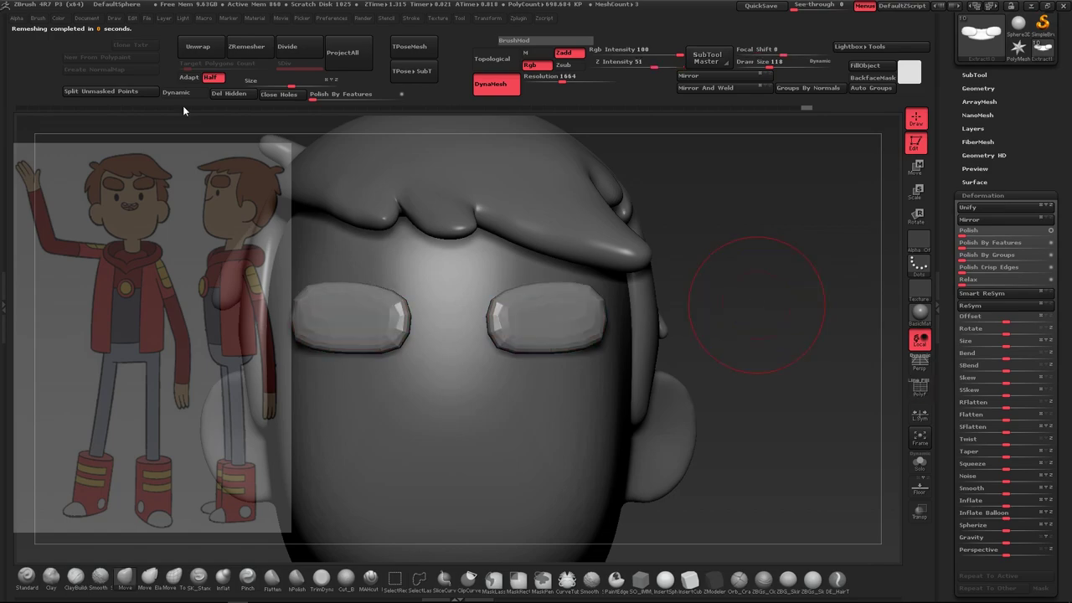
pyautogui.click(177, 92)
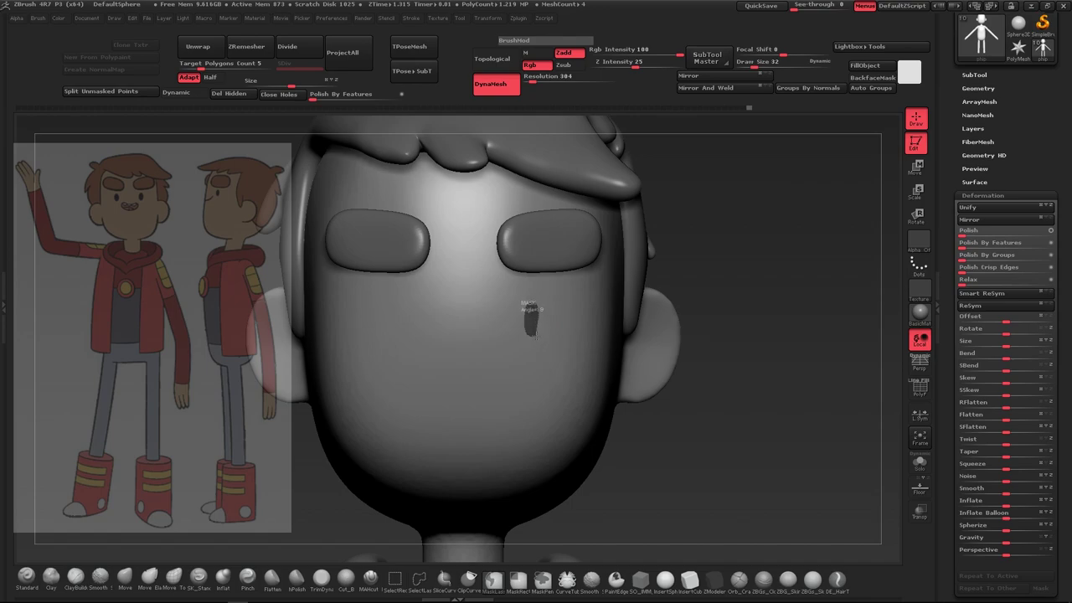
# Mask two tall oval pupil shapes on the face under the eyes
pyautogui.press('x')
pyautogui.moveTo(532, 313); pyautogui.dragTo(533, 316)
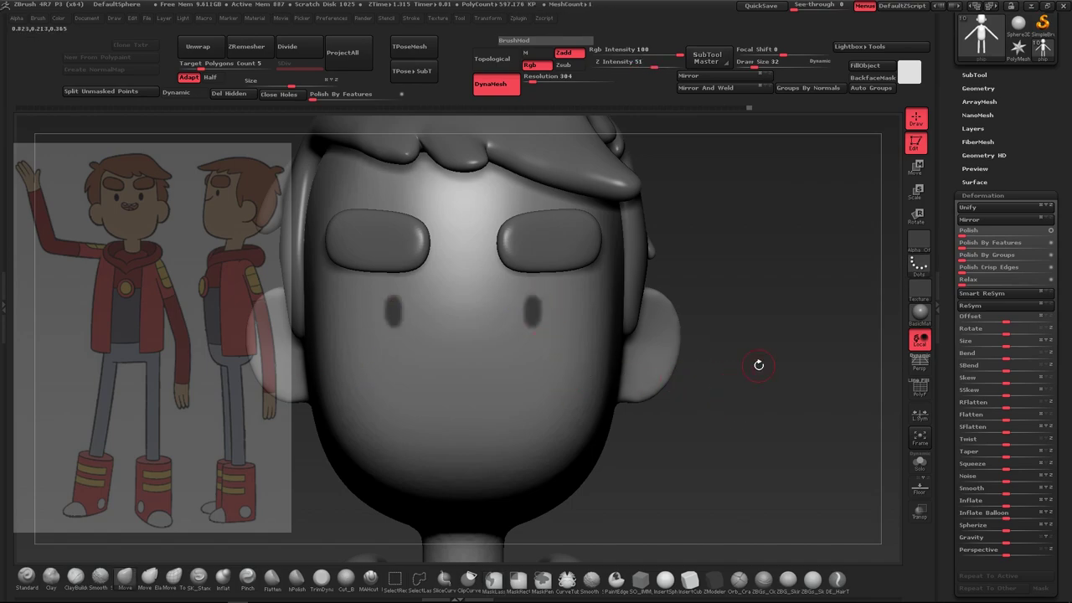
pyautogui.press('ctrl')
pyautogui.keyDown('ctrl'); pyautogui.moveTo(530, 304); pyautogui.dragTo(543, 277); pyautogui.keyUp('ctrl')
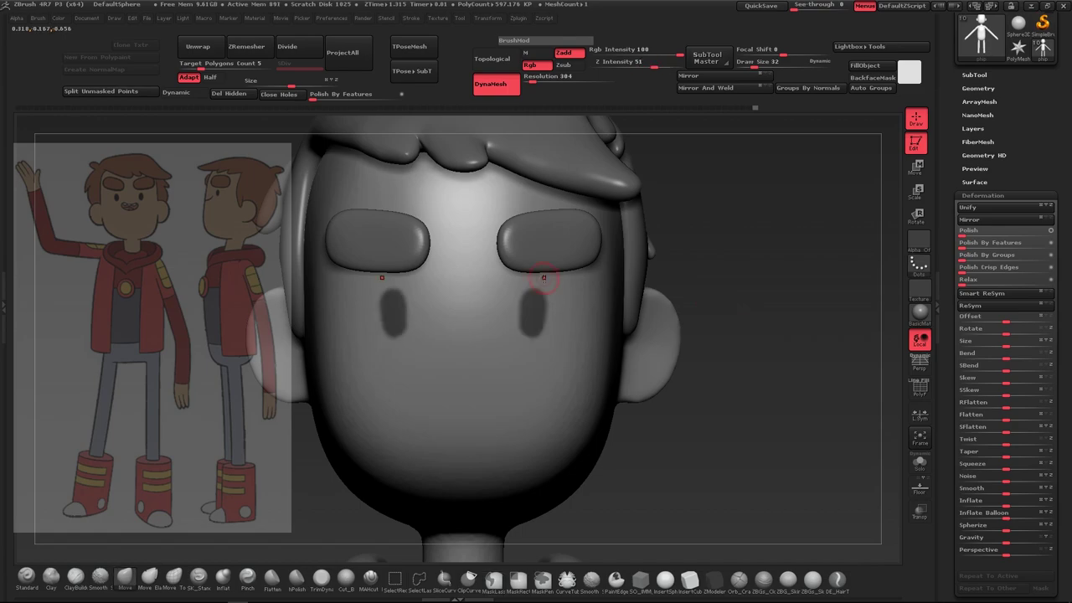
# Extract the masked ovals, accept them as a new pupils subtool, and reduce the thickness
pyautogui.click(977, 87)
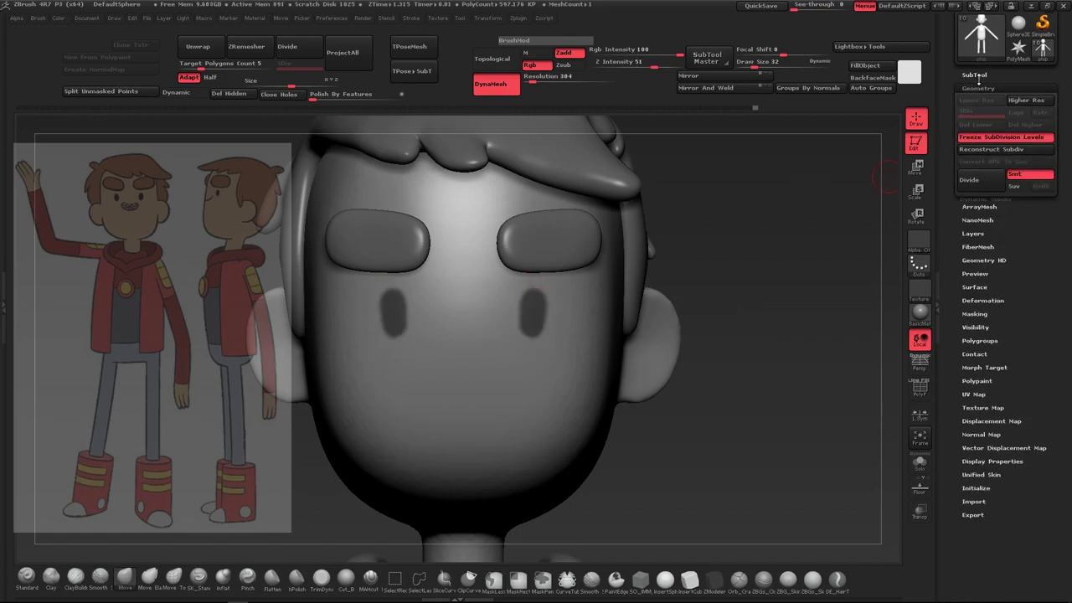
pyautogui.click(974, 75)
pyautogui.click(981, 478)
pyautogui.click(969, 498)
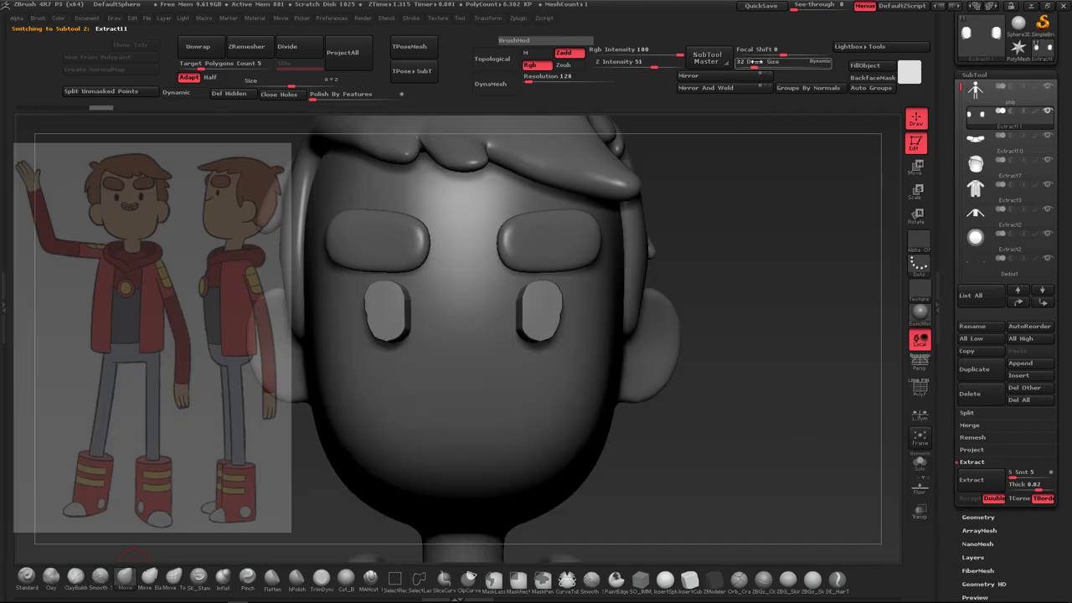
pyautogui.keyDown('ctrl'); pyautogui.moveTo(764, 120); pyautogui.dragTo(767, 122); pyautogui.keyUp('ctrl')
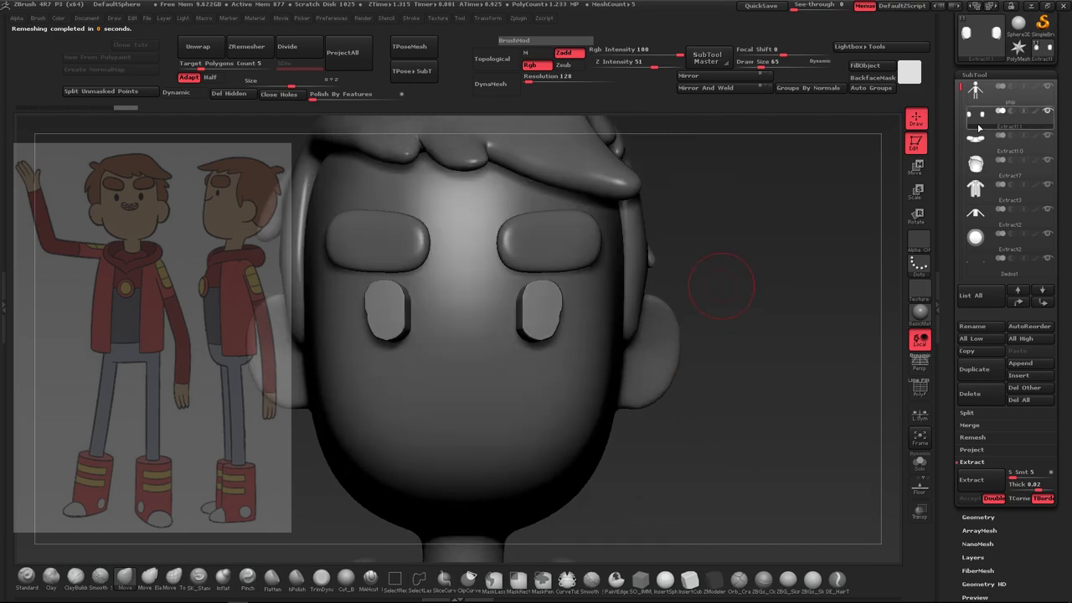
# Remesh the pupils with ZRemesher at Adapt Half, then rebuild them with DynaMesh
pyautogui.press('shift')
pyautogui.hotkey('shift', 'f')
pyautogui.moveTo(679, 289); pyautogui.dragTo(684, 240)
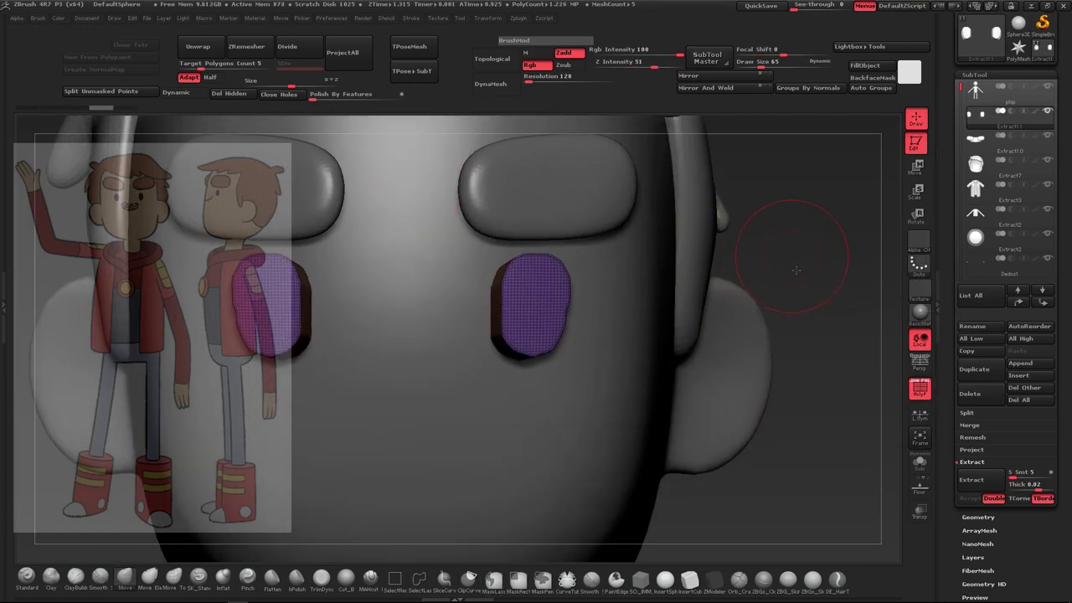
pyautogui.moveTo(770, 267); pyautogui.dragTo(768, 240)
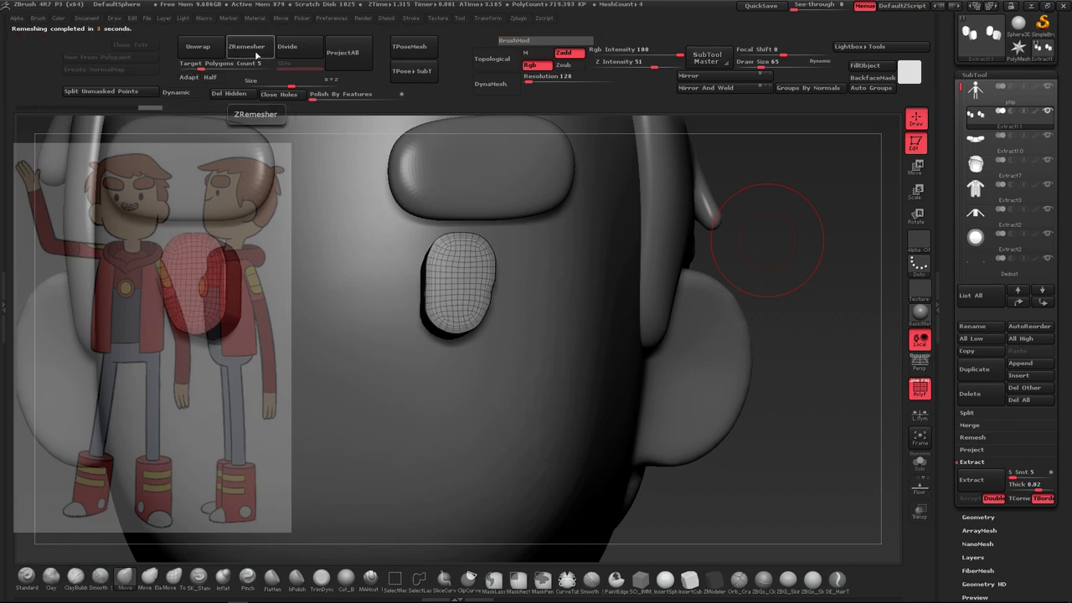
pyautogui.click(210, 77)
pyautogui.click(252, 52)
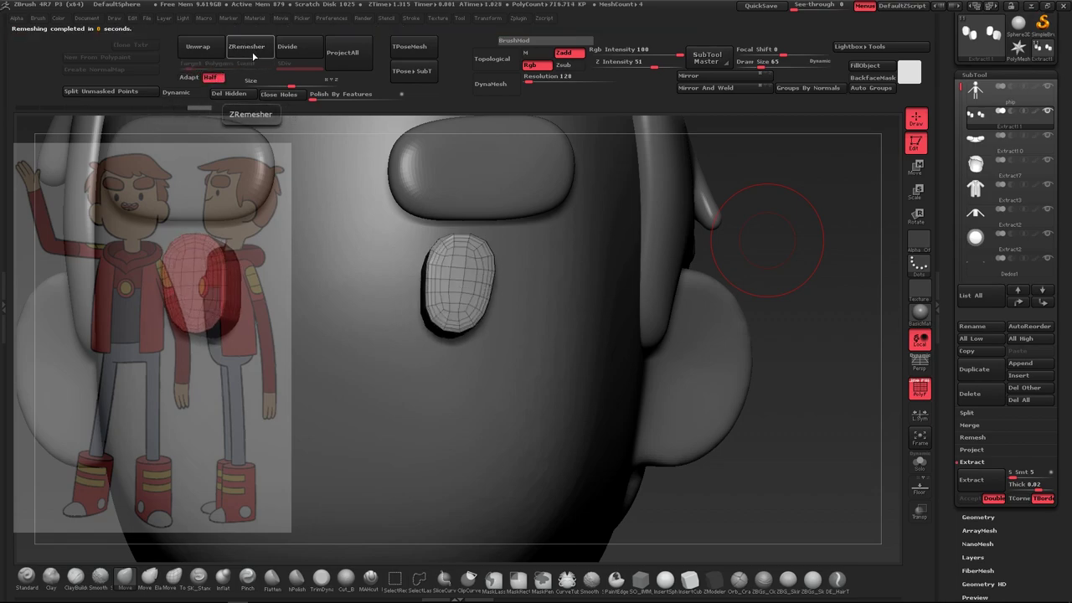
pyautogui.click(496, 83)
# Switch to the Move brush and transpose gizmo, orbiting to view the pupil's side
pyautogui.press('b')
pyautogui.press('m')
pyautogui.press('v')
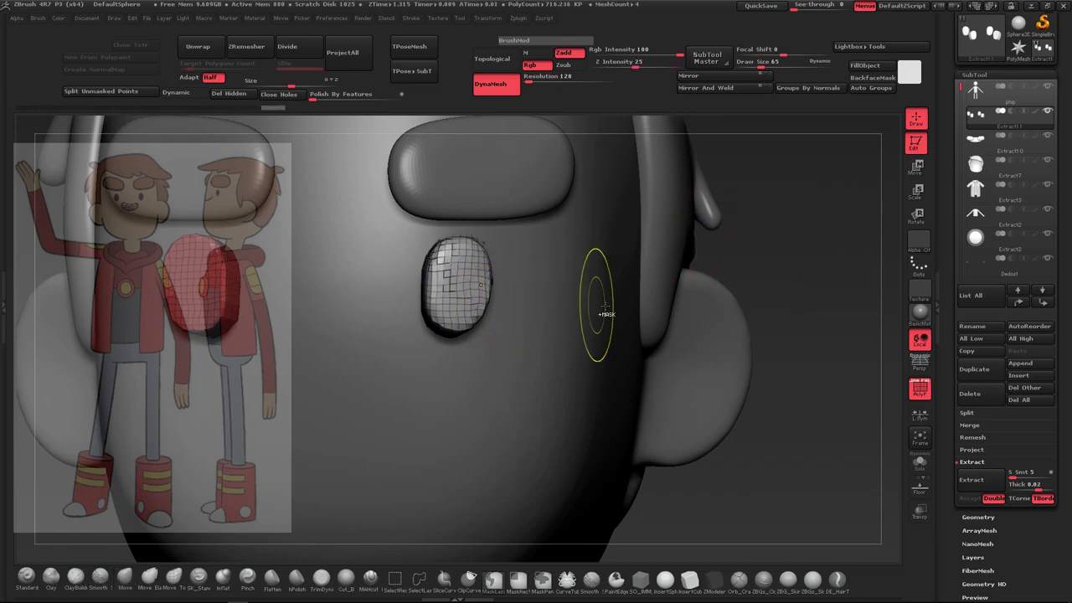
pyautogui.press('b')
pyautogui.press('m')
pyautogui.press('v')
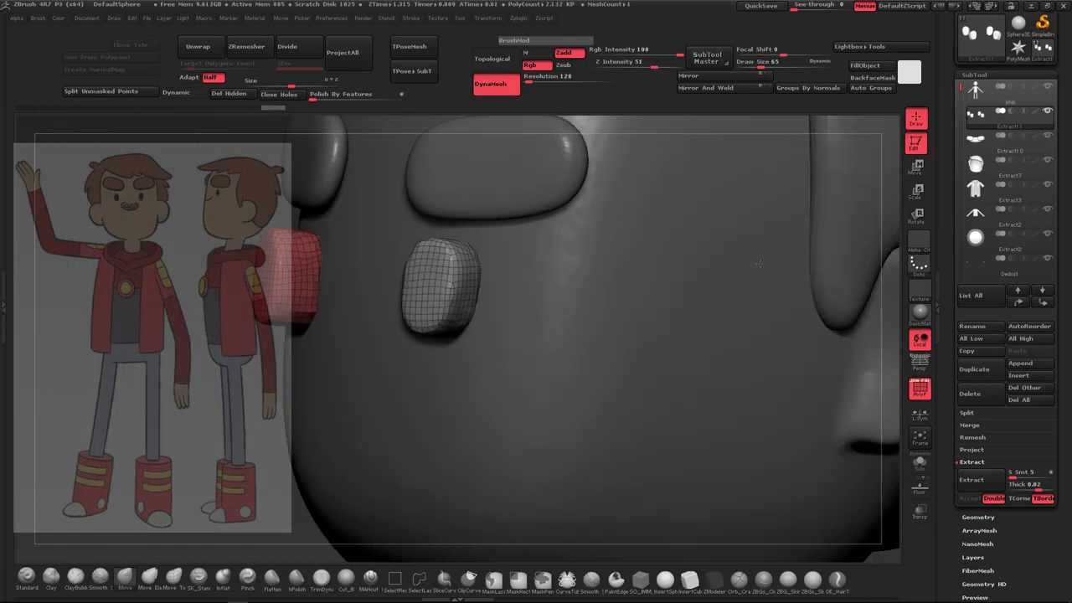
pyautogui.moveTo(837, 502)
pyautogui.mouseDown()
pyautogui.moveTo(466, 412)
pyautogui.moveTo(517, 276)
pyautogui.mouseUp()
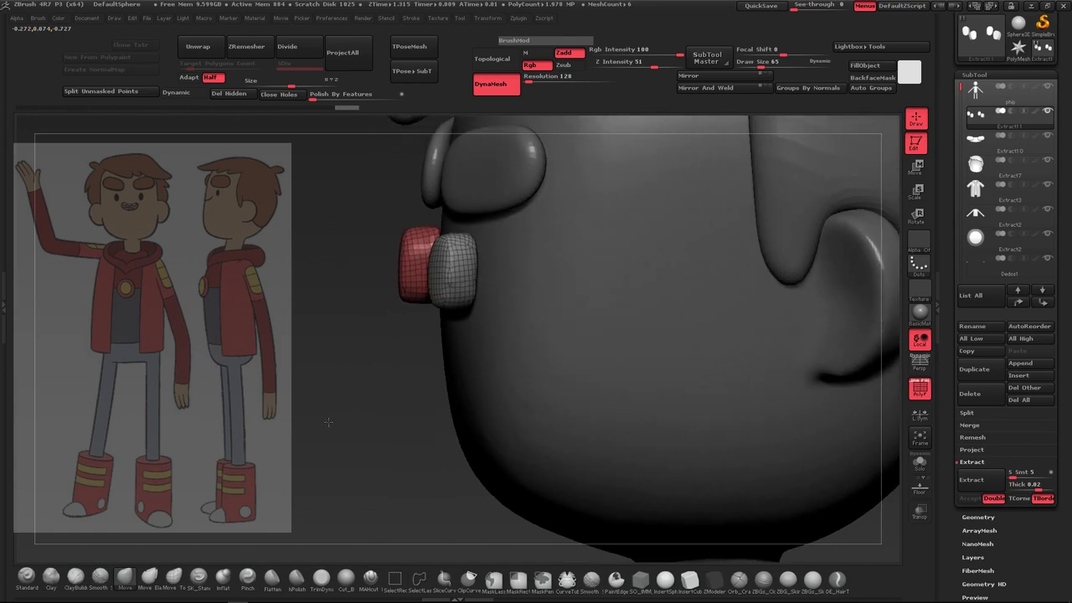
pyautogui.press('w')
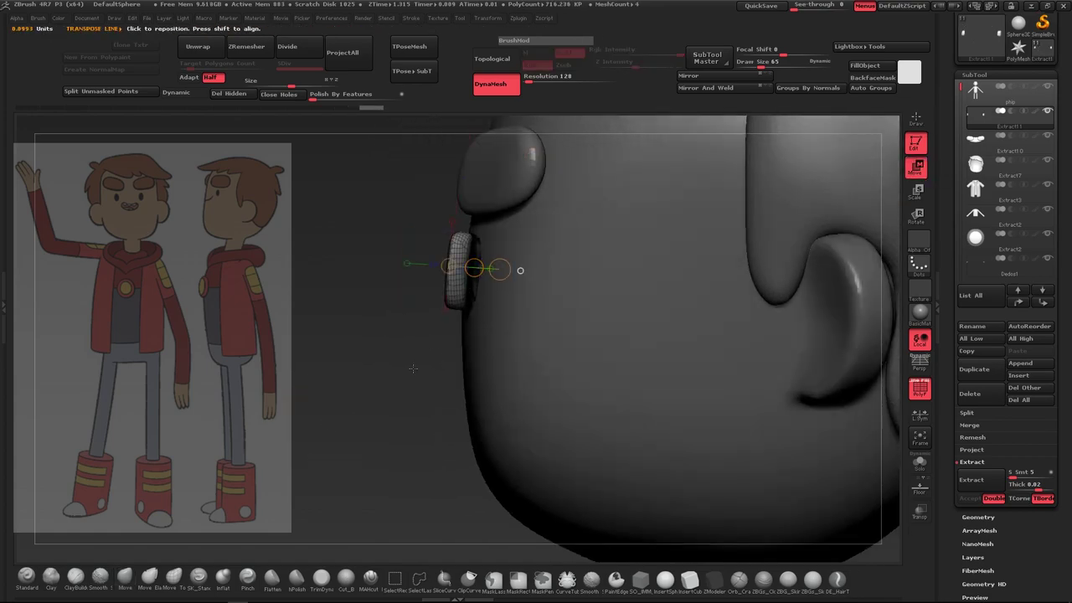
pyautogui.moveTo(691, 368); pyautogui.dragTo(766, 379)
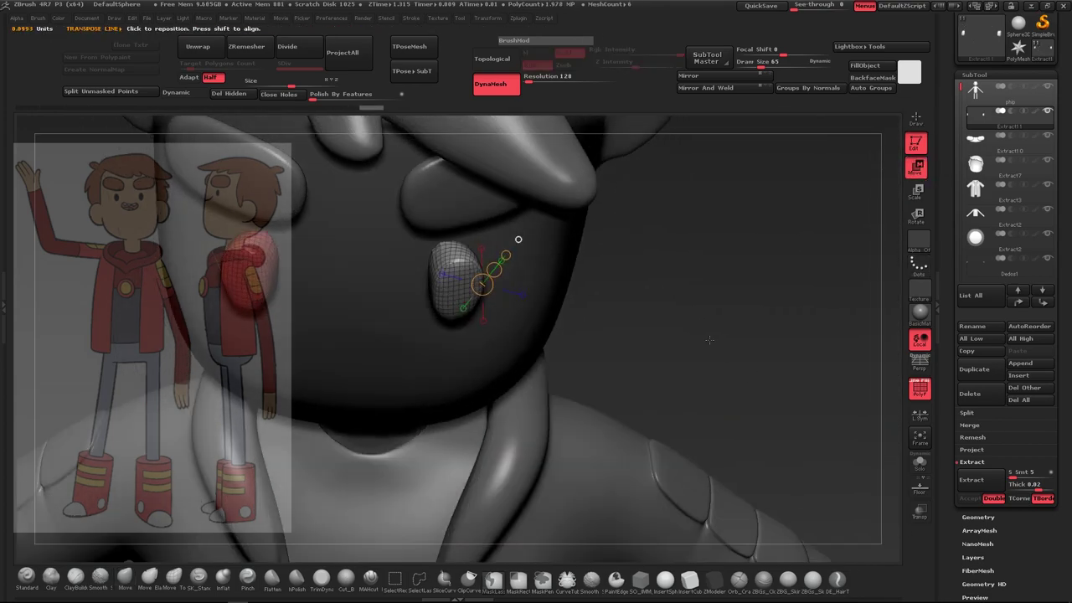
# Check the pupils in Solo mode, then show the whole character in front view
pyautogui.click(919, 463)
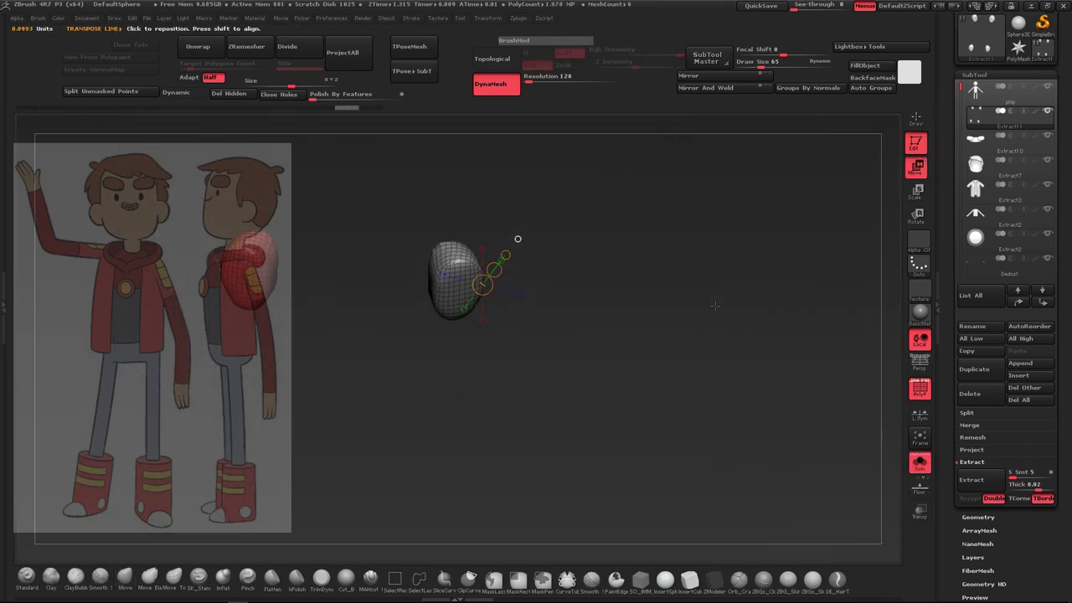
pyautogui.moveTo(586, 377)
pyautogui.mouseDown()
pyautogui.moveTo(502, 268)
pyautogui.moveTo(454, 284)
pyautogui.moveTo(564, 298)
pyautogui.moveTo(583, 339)
pyautogui.mouseUp()
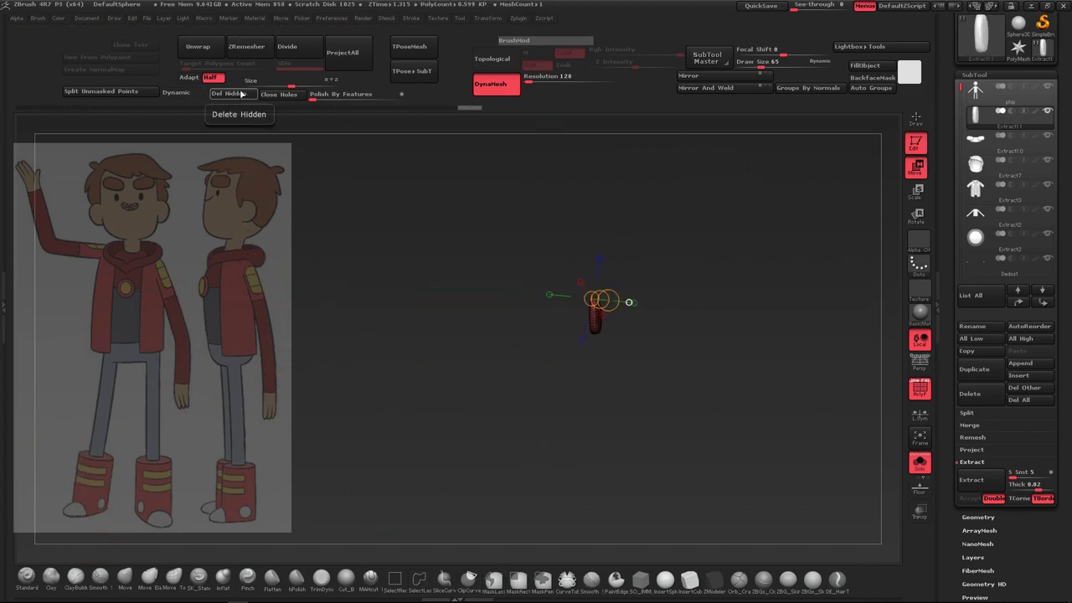
pyautogui.click(919, 462)
pyautogui.moveTo(719, 375)
pyautogui.keyDown('shift'); pyautogui.mouseDown()
pyautogui.moveTo(502, 419)
pyautogui.moveTo(138, 548)
pyautogui.mouseUp(); pyautogui.keyUp('shift')
# Select the pupils subtool and reframe the face, shrinking the brush
pyautogui.press('q')
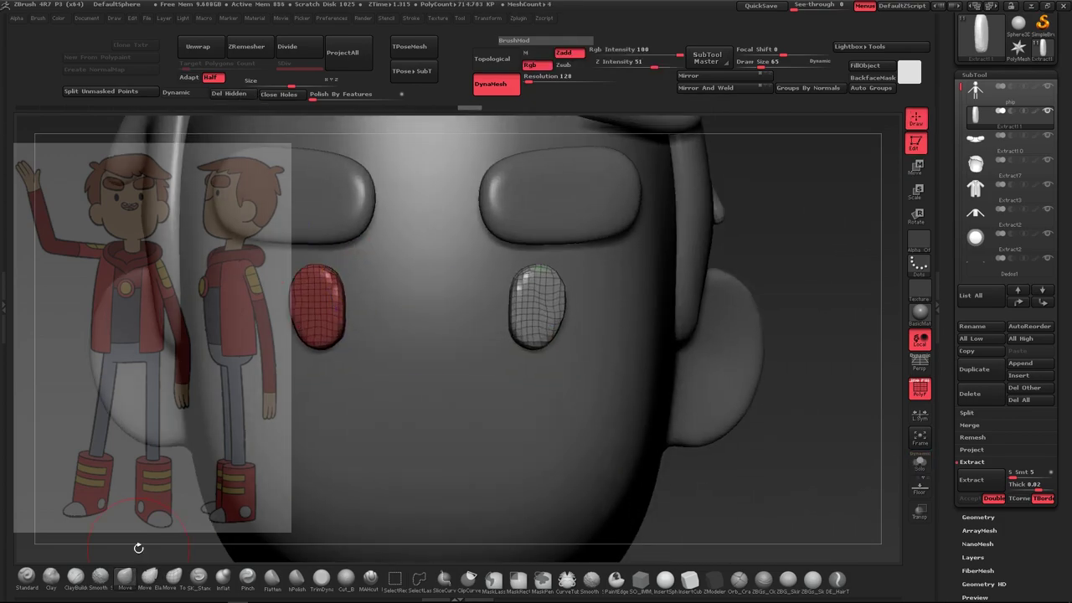
pyautogui.keyDown('alt'); pyautogui.click(536, 305); pyautogui.keyUp('alt')
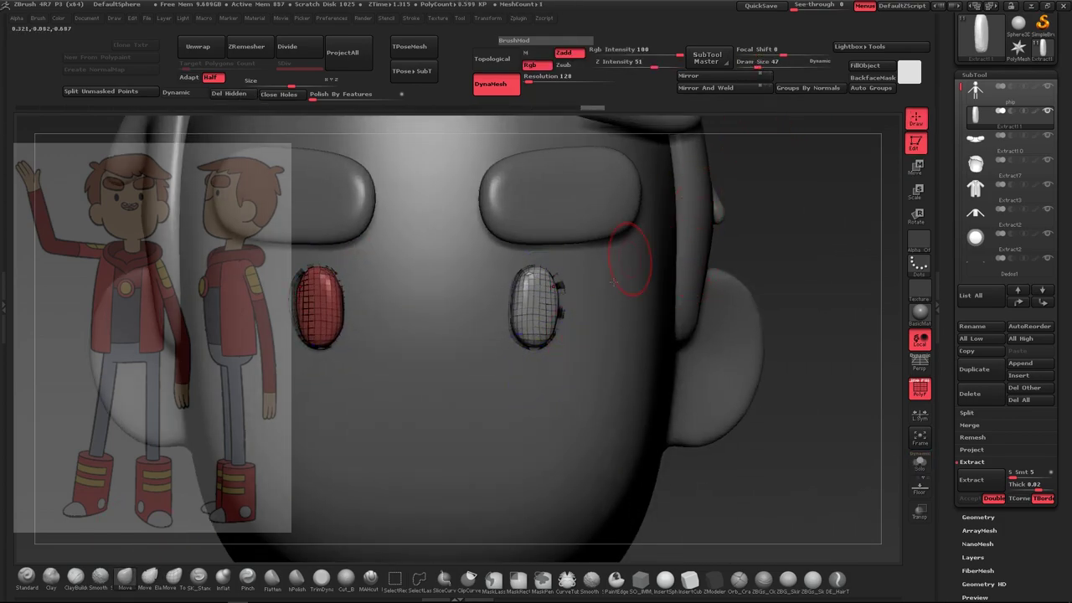
pyautogui.moveTo(740, 66); pyautogui.dragTo(753, 66)
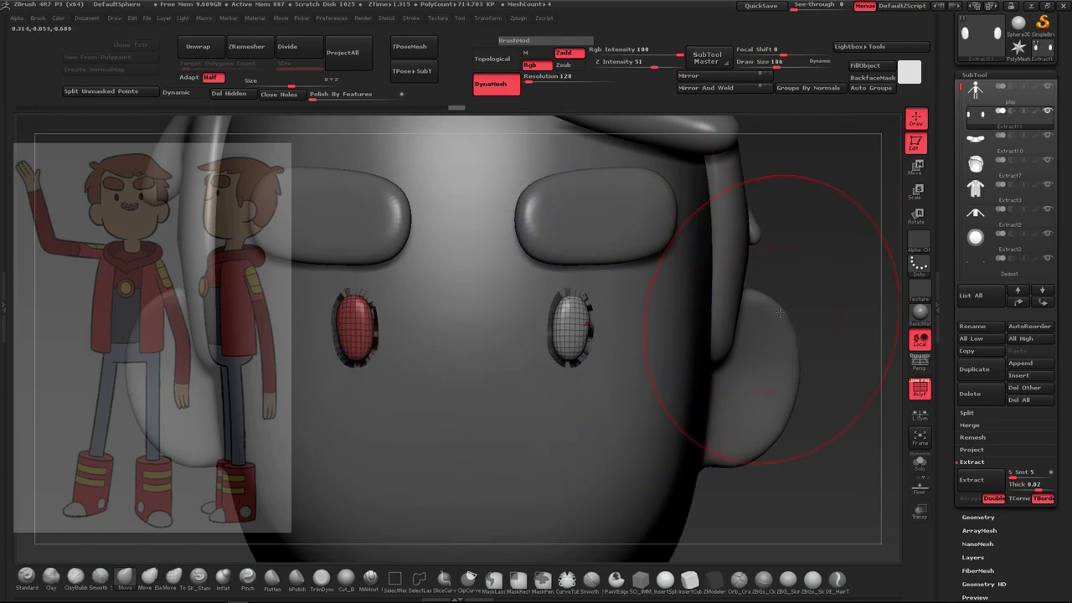
pyautogui.moveTo(778, 312); pyautogui.dragTo(593, 346)
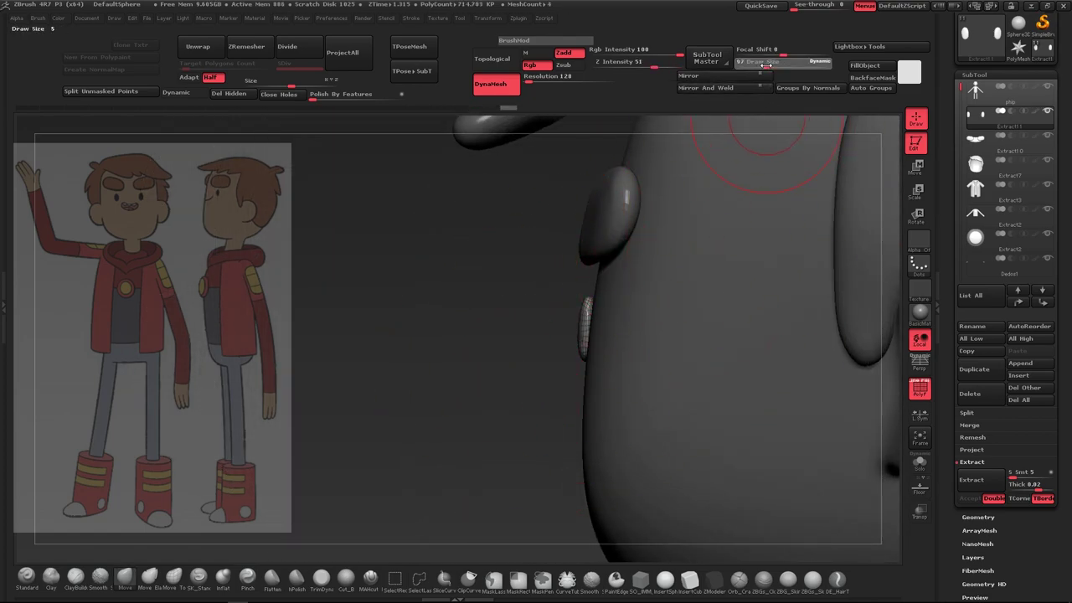
pyautogui.moveTo(763, 66); pyautogui.dragTo(749, 65)
pyautogui.moveTo(377, 351); pyautogui.dragTo(569, 352)
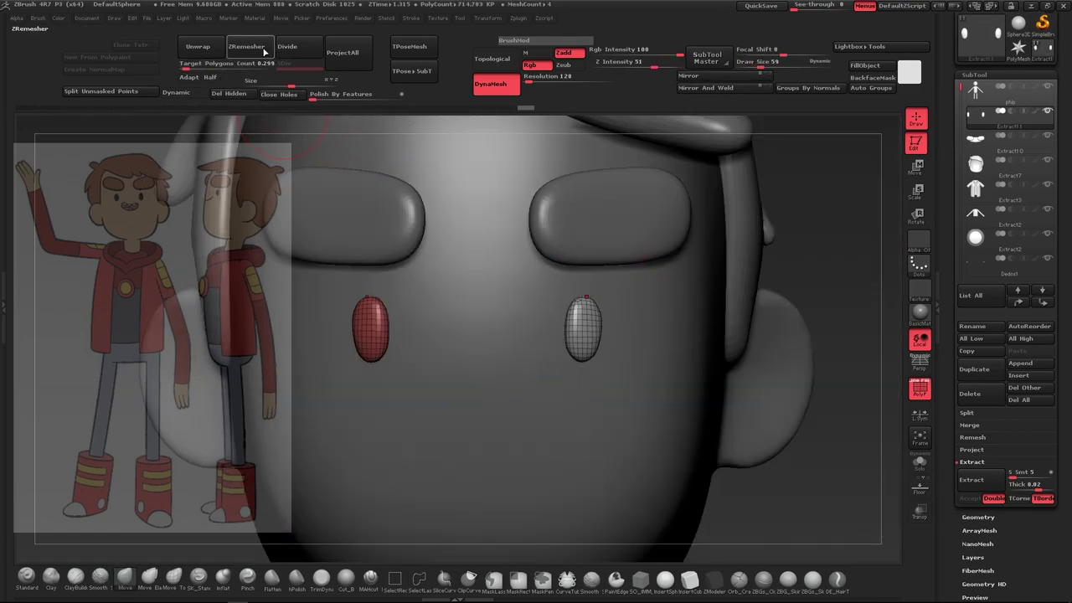
pyautogui.press('Up')
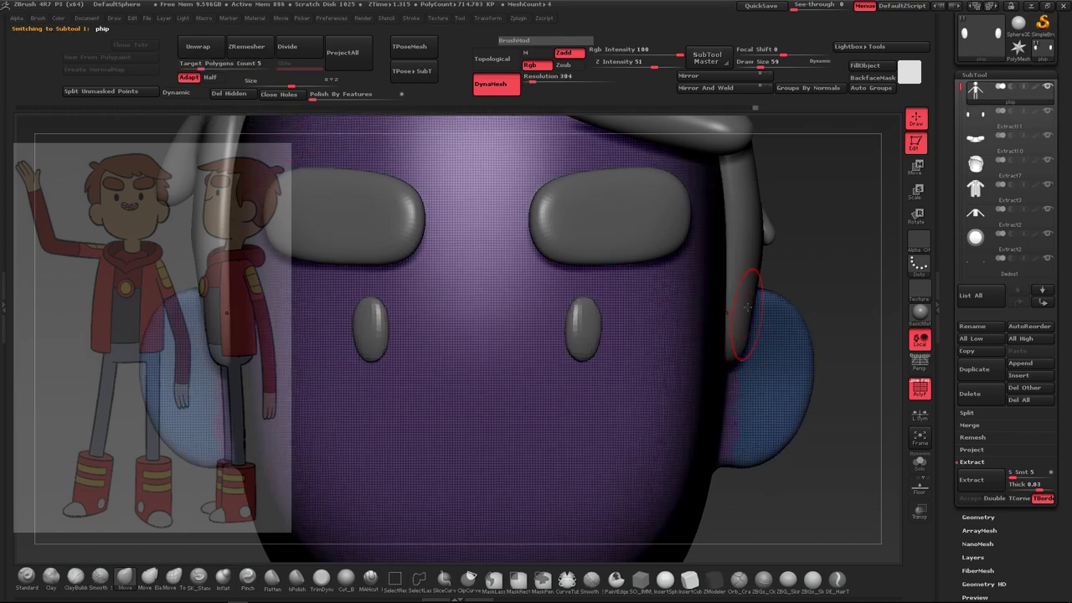
pyautogui.press('Down')
# ZRemesh the pupils at Target Polygons 0.5 with Adapt Half, then hide PolyF
pyautogui.moveTo(201, 66); pyautogui.dragTo(186, 65)
pyautogui.click(188, 77)
pyautogui.click(246, 46)
pyautogui.click(243, 48)
pyautogui.click(247, 47)
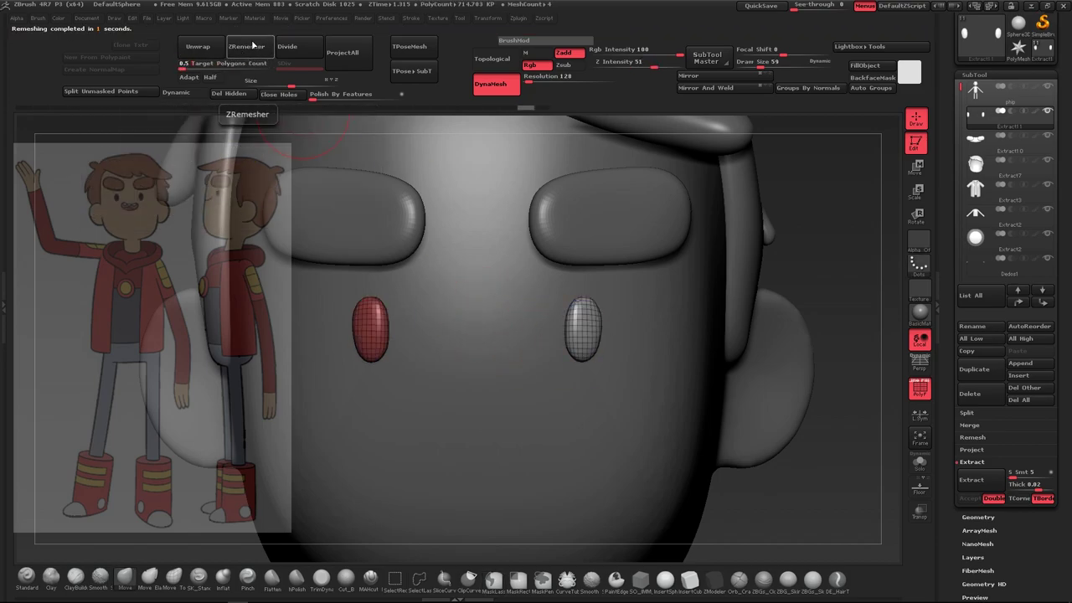
pyautogui.click(257, 48)
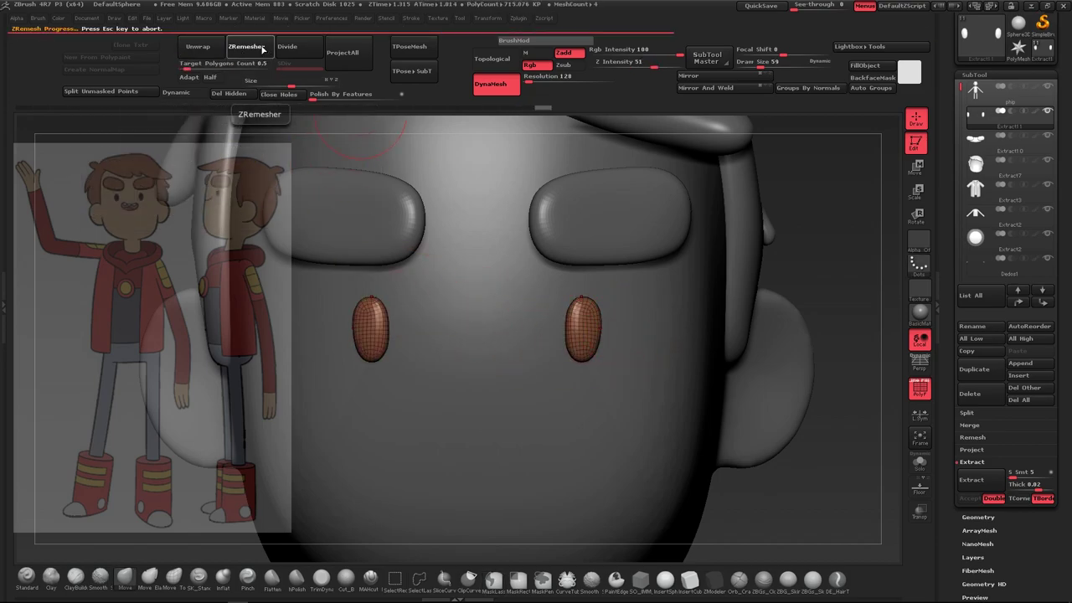
pyautogui.click(257, 53)
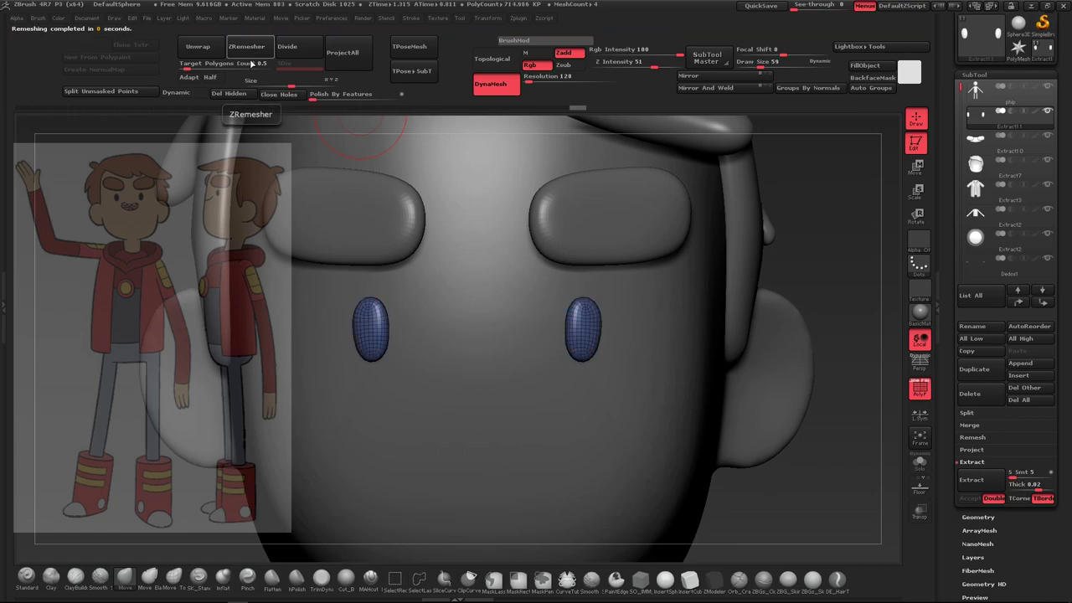
pyautogui.click(210, 77)
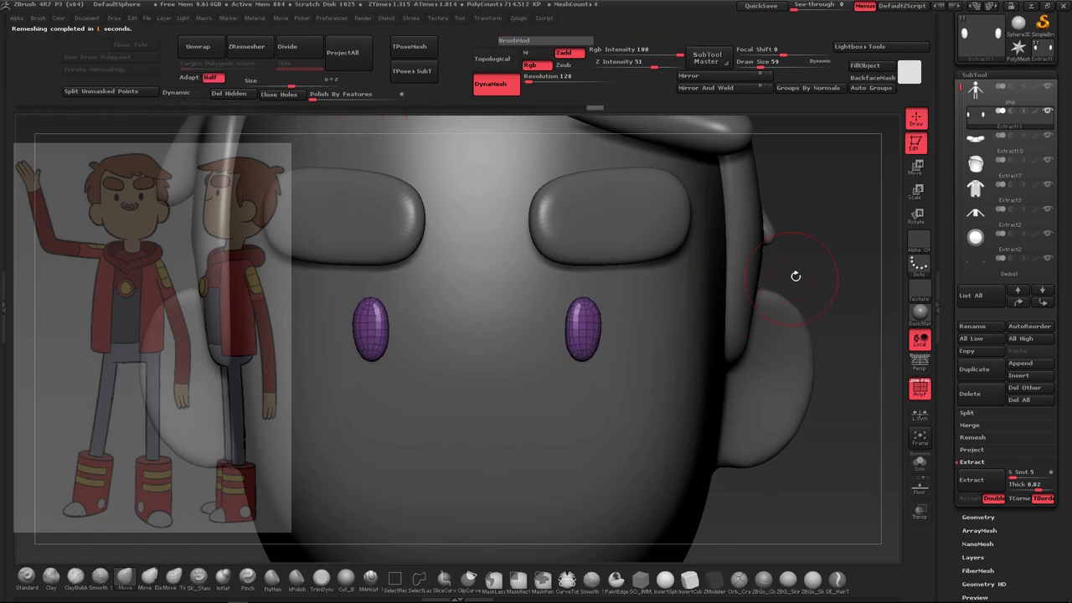
pyautogui.hotkey('shift', 'f')
# Set brush size to 39, zoom out, and draw a transpose line across the eyes
pyautogui.moveTo(771, 56); pyautogui.dragTo(756, 57)
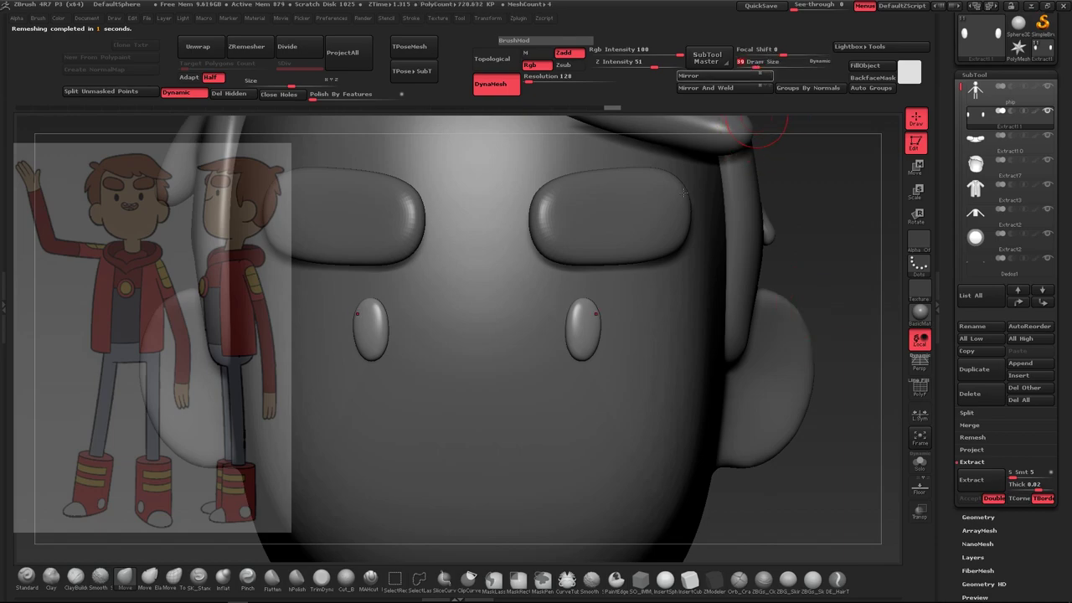
pyautogui.moveTo(650, 299)
pyautogui.mouseDown()
pyautogui.moveTo(694, 306)
pyautogui.moveTo(241, 312)
pyautogui.moveTo(323, 309)
pyautogui.mouseUp()
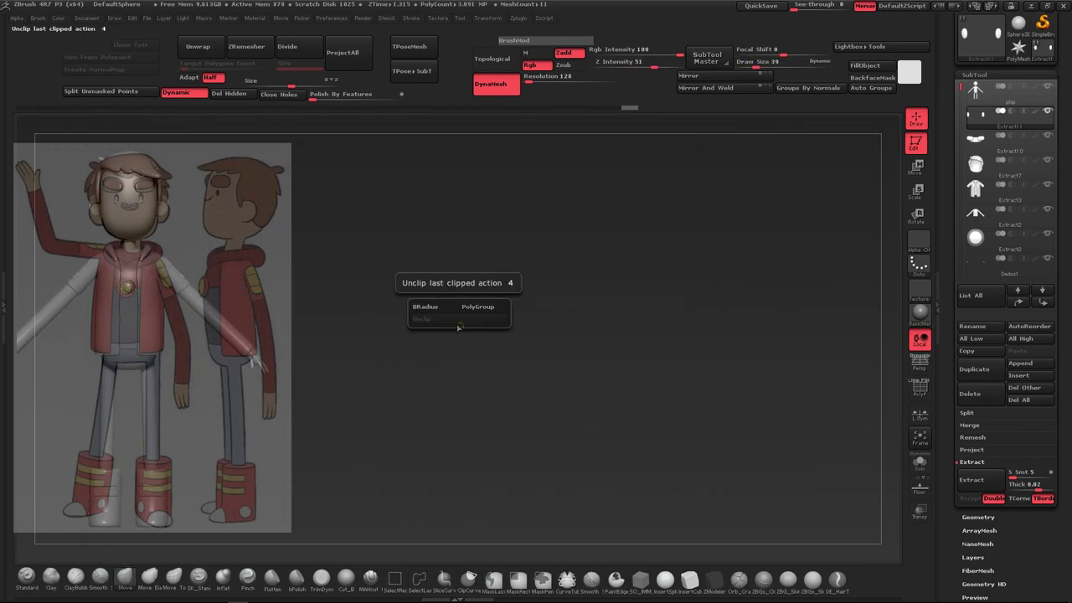
pyautogui.press('w')
pyautogui.moveTo(162, 201); pyautogui.dragTo(117, 180)
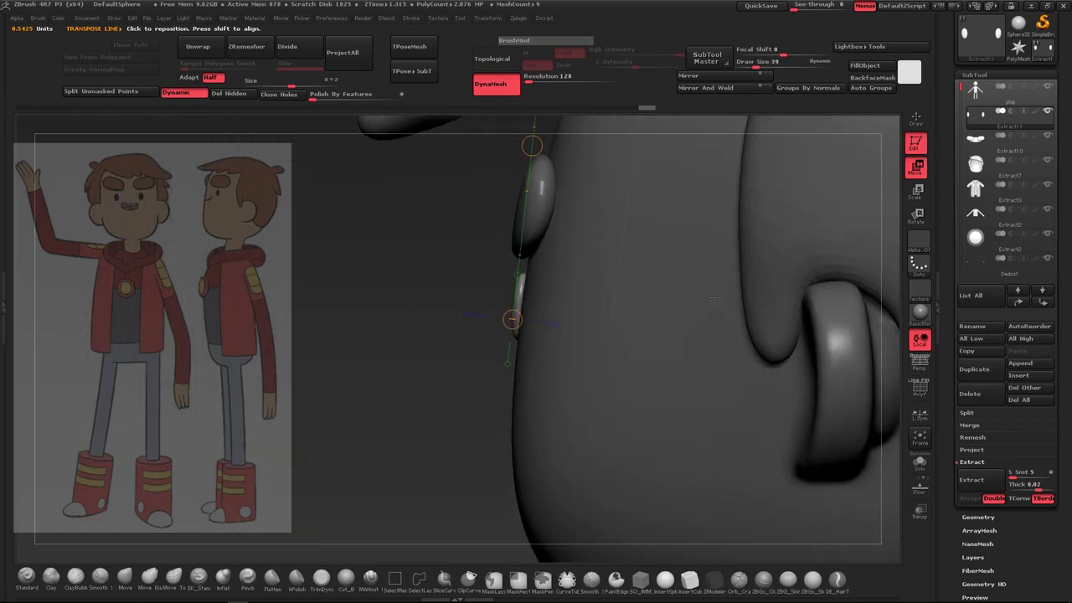
# Mask an open smiling mouth shape on the face below the pupils
pyautogui.scroll(3, 1043, 55)
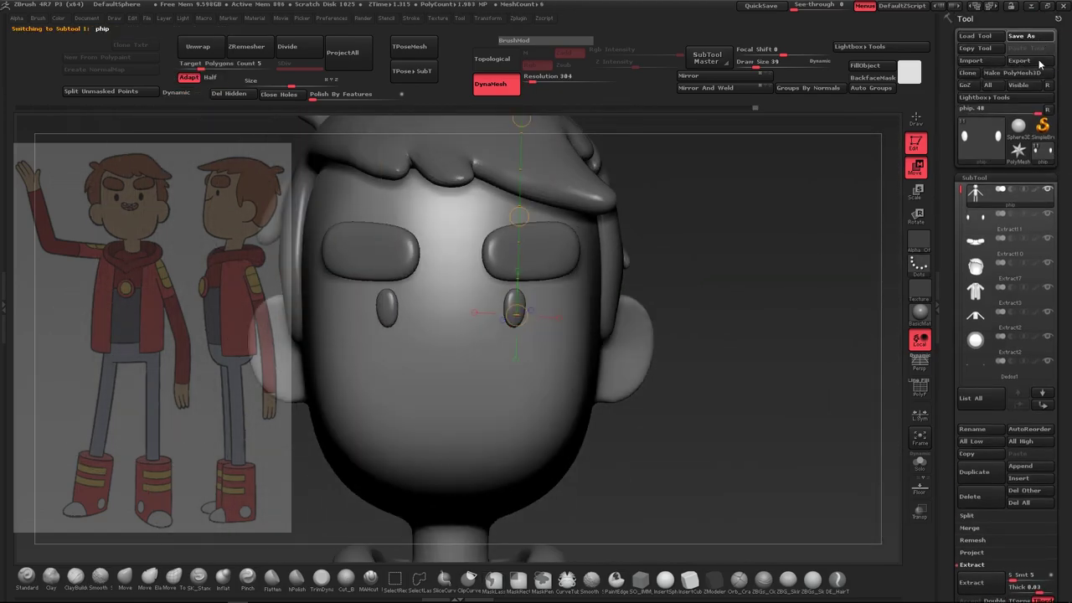
pyautogui.press('q')
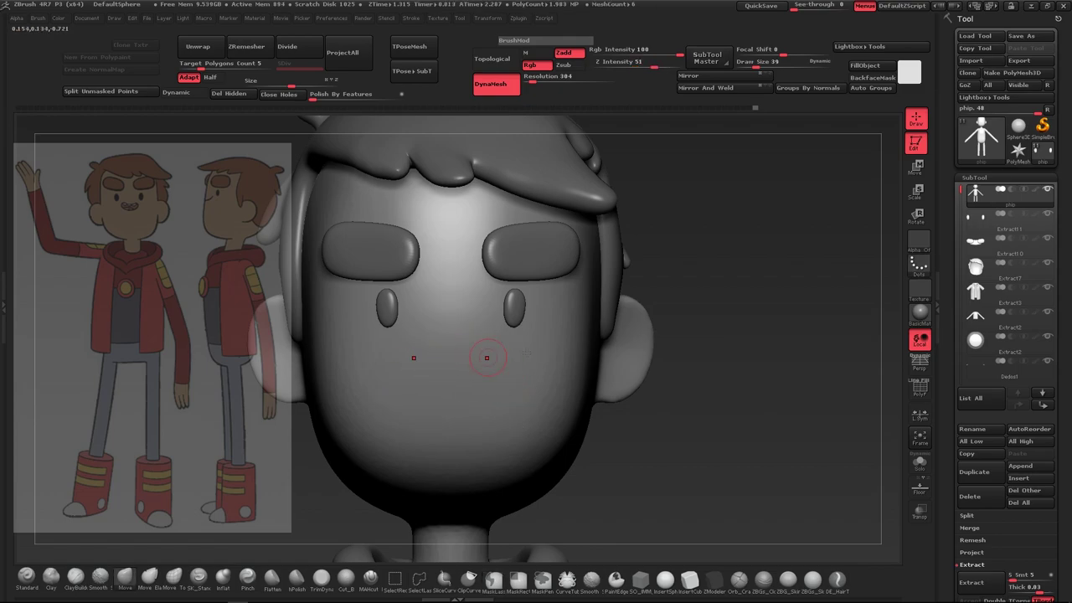
pyautogui.moveTo(487, 357)
pyautogui.keyDown('alt'); pyautogui.mouseDown()
pyautogui.moveTo(407, 299)
pyautogui.moveTo(443, 304)
pyautogui.moveTo(384, 273)
pyautogui.moveTo(383, 302)
pyautogui.mouseUp(); pyautogui.keyUp('alt')
pyautogui.press('b')
pyautogui.press('m')
pyautogui.press('v')
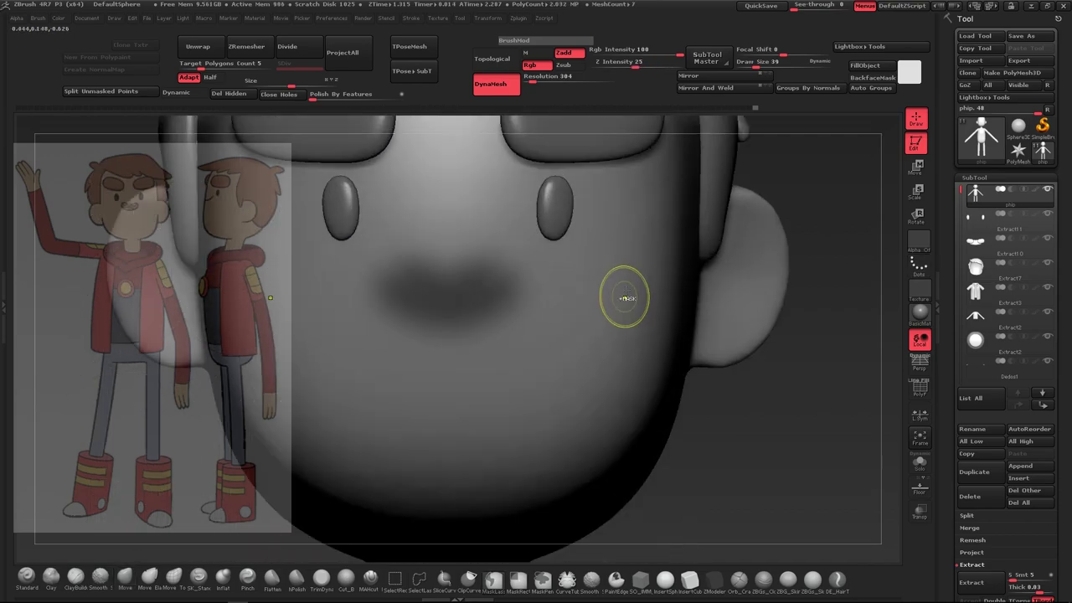
pyautogui.keyDown('ctrl'); pyautogui.moveTo(498, 249); pyautogui.dragTo(360, 253); pyautogui.keyUp('ctrl')
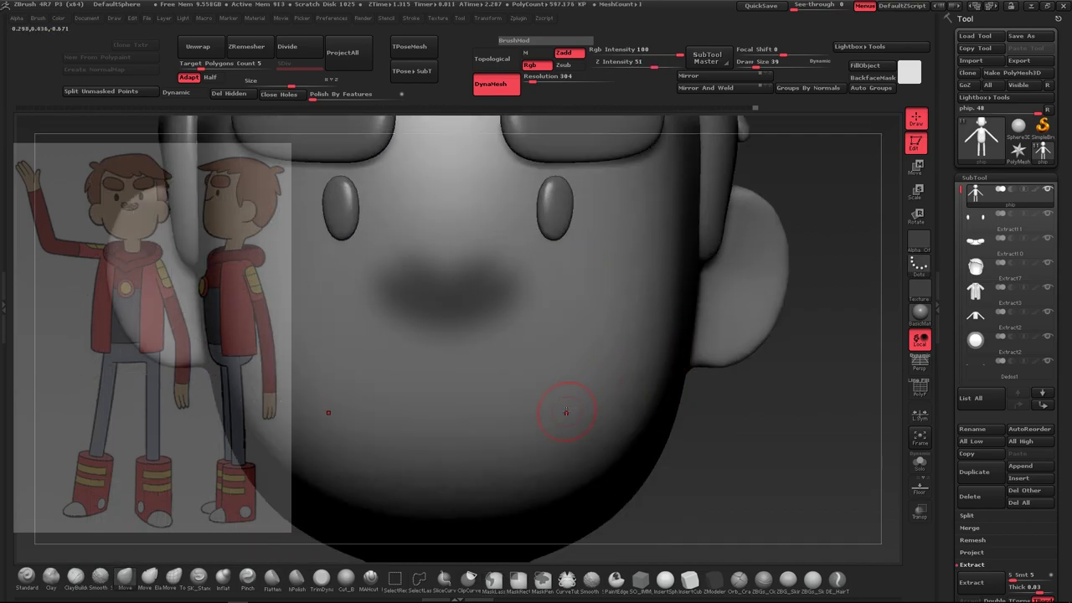
pyautogui.keyDown('ctrl'); pyautogui.moveTo(411, 300); pyautogui.dragTo(465, 274); pyautogui.keyUp('ctrl')
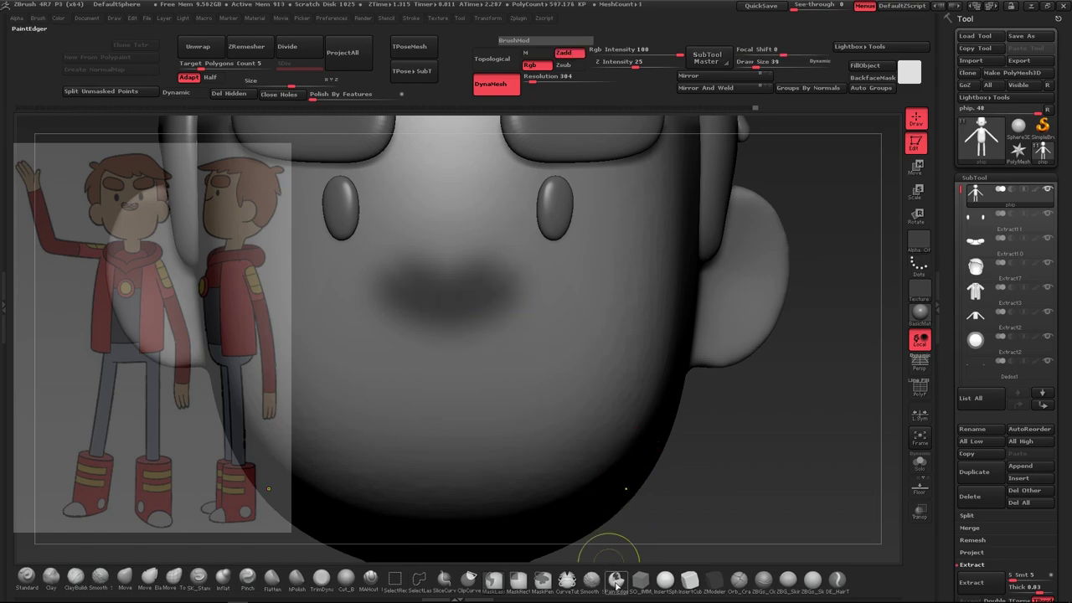
# Sharpen the mouth mask, flatten its top edge, and invert it
pyautogui.moveTo(766, 62); pyautogui.dragTo(758, 49)
pyautogui.click(625, 582)
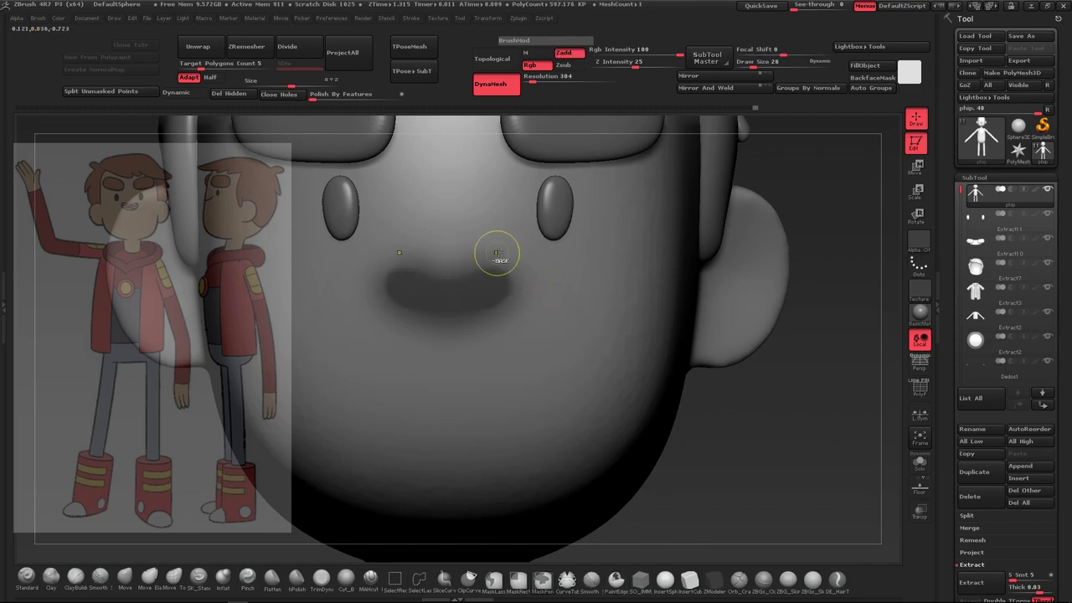
pyautogui.hotkey('ctrl', 'z')
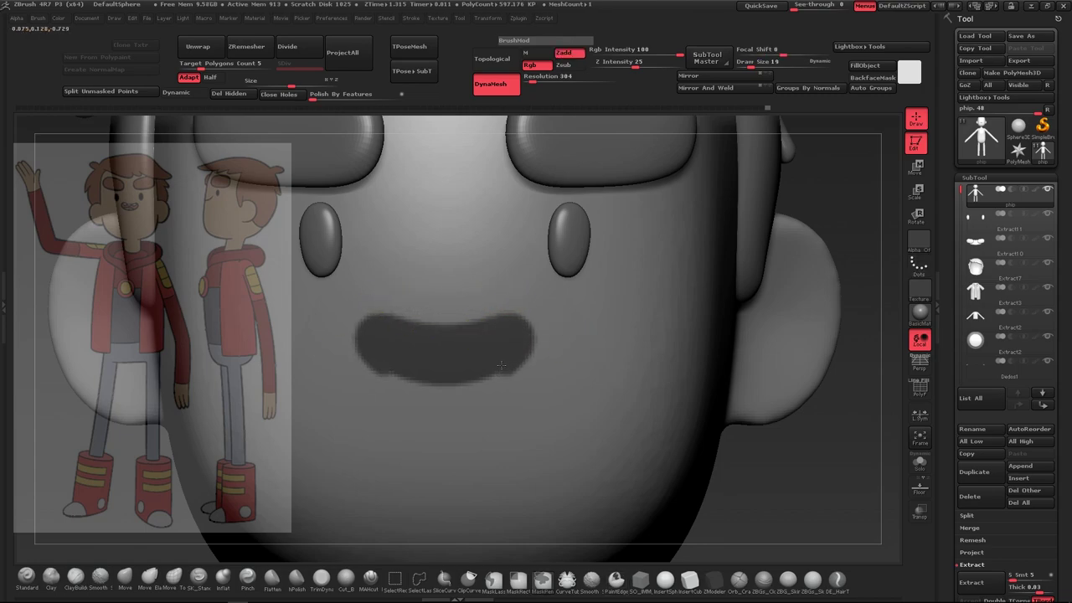
pyautogui.moveTo(393, 324); pyautogui.dragTo(494, 325)
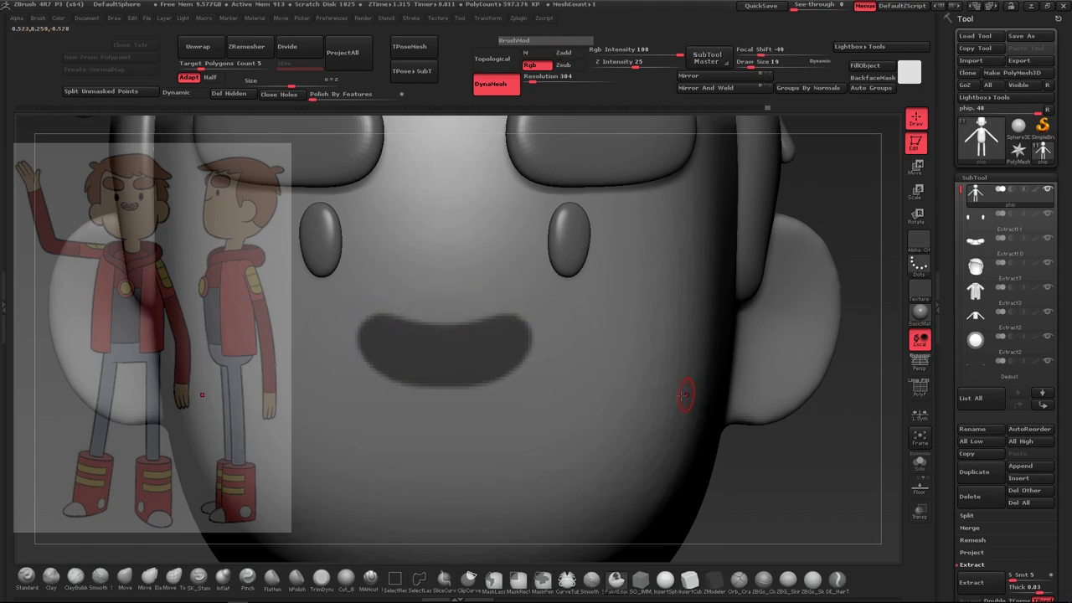
pyautogui.moveTo(686, 390)
pyautogui.keyDown('alt'); pyautogui.mouseDown()
pyautogui.moveTo(641, 387)
pyautogui.moveTo(681, 390)
pyautogui.mouseUp(); pyautogui.keyUp('alt')
pyautogui.keyDown('ctrl'); pyautogui.click(819, 319); pyautogui.keyUp('ctrl')
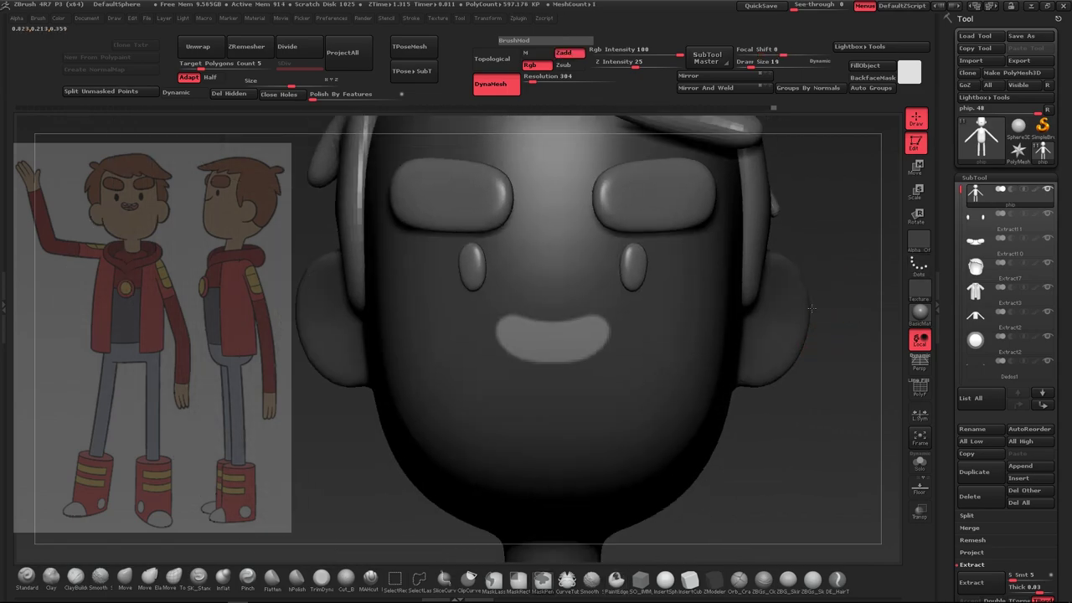
# Push the unmasked mouth deep into the head with Transpose Move and Transp on
pyautogui.moveTo(819, 319)
pyautogui.keyDown('alt'); pyautogui.mouseDown()
pyautogui.moveTo(756, 377)
pyautogui.moveTo(586, 385)
pyautogui.mouseUp(); pyautogui.keyUp('alt')
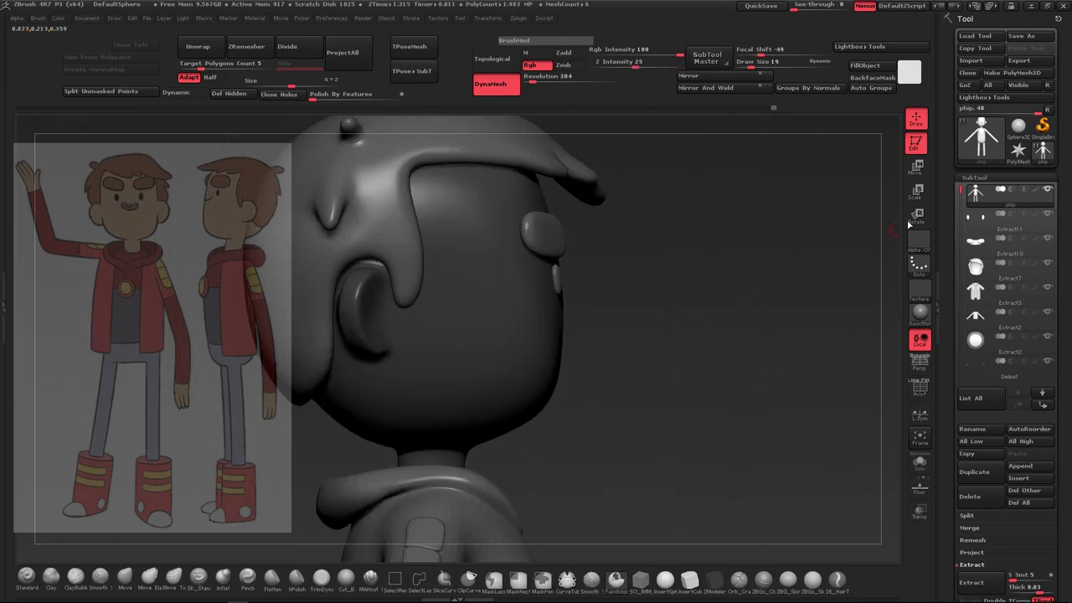
pyautogui.press('w')
pyautogui.click(920, 511)
pyautogui.moveTo(565, 296)
pyautogui.mouseDown()
pyautogui.moveTo(744, 296)
pyautogui.moveTo(740, 411)
pyautogui.moveTo(778, 410)
pyautogui.mouseUp()
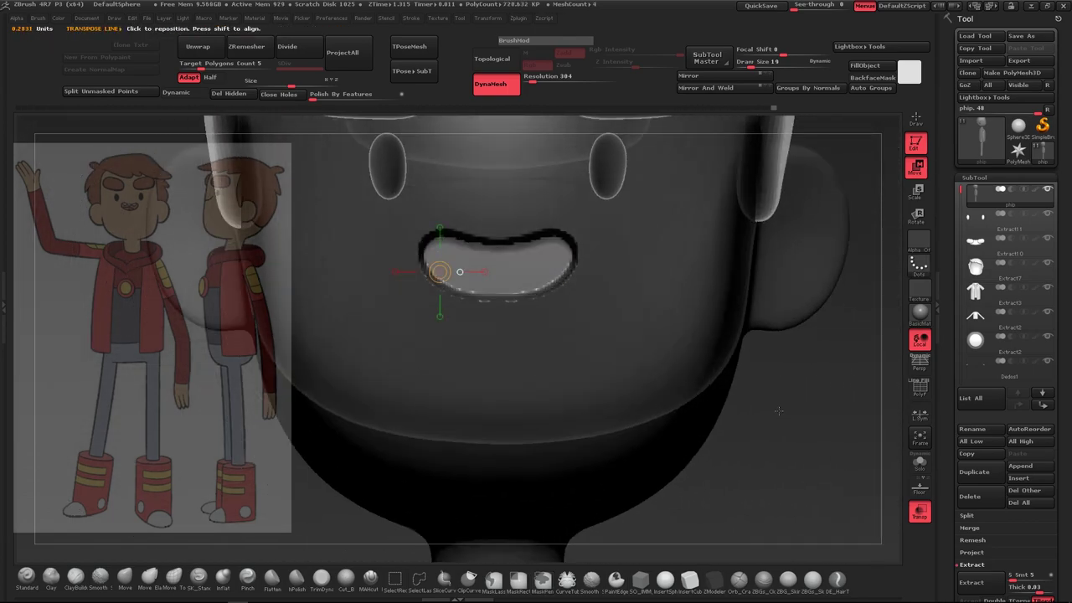
pyautogui.moveTo(498, 269); pyautogui.dragTo(499, 171)
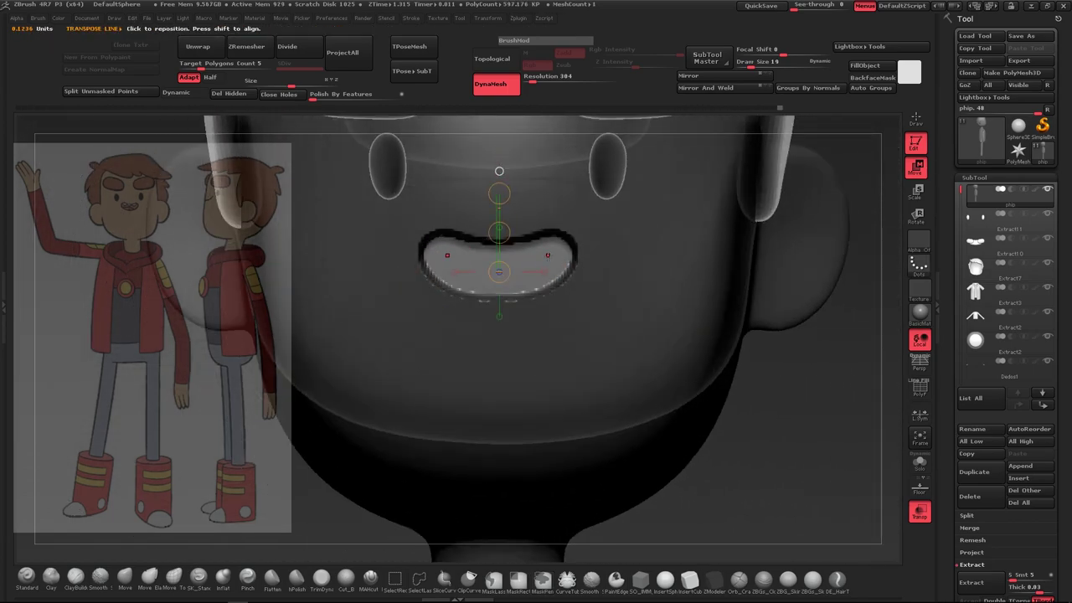
pyautogui.moveTo(795, 268)
pyautogui.mouseDown()
pyautogui.moveTo(811, 389)
pyautogui.moveTo(628, 279)
pyautogui.moveTo(371, 548)
pyautogui.mouseUp()
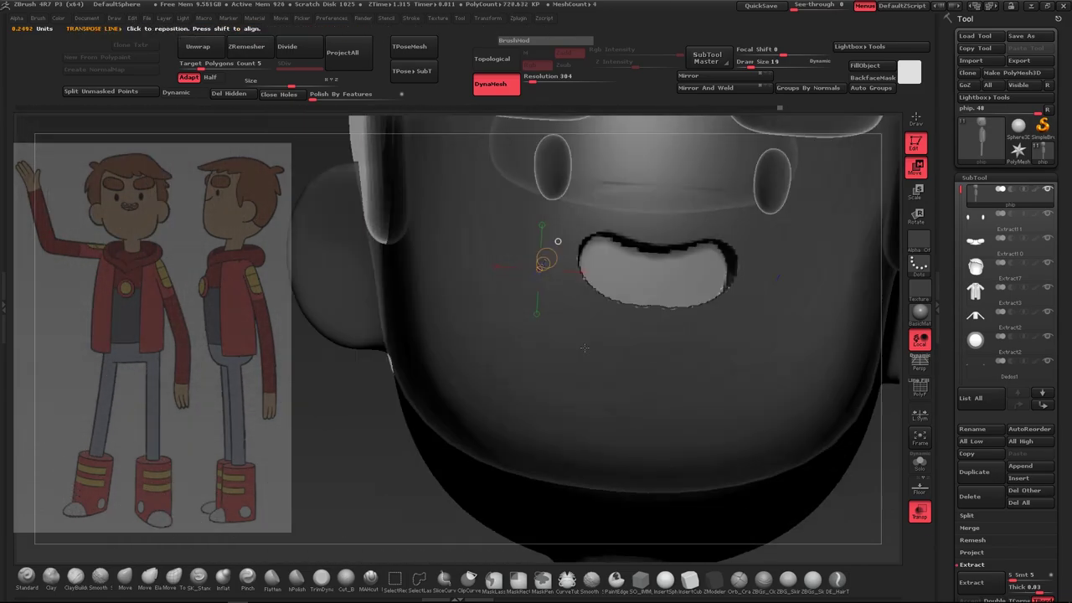
pyautogui.press('q')
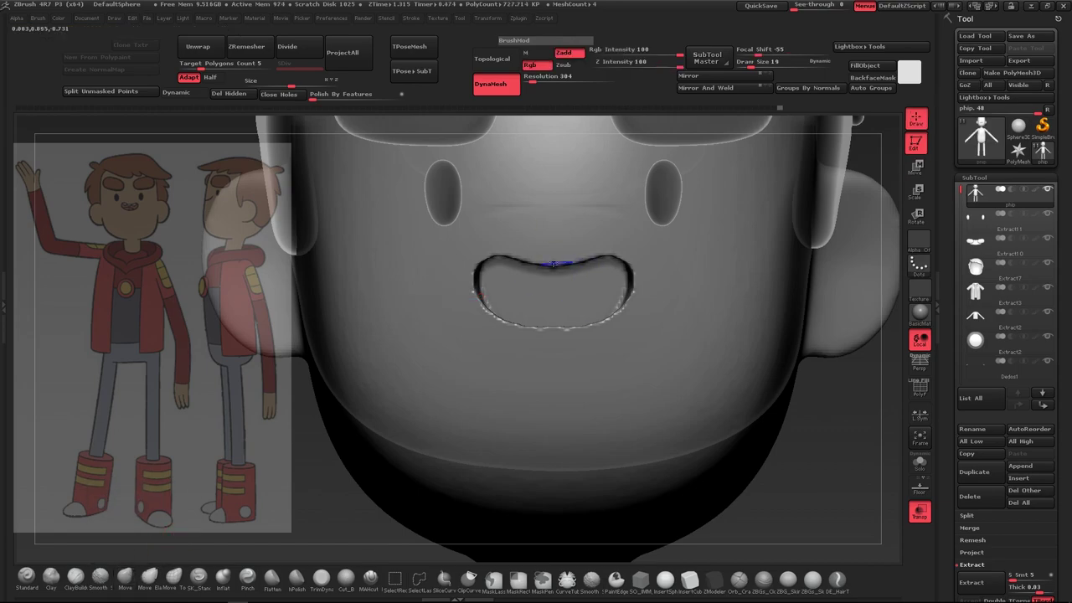
# DynaMesh the head to fuse the mouth cavity and polygroup the mouth separately
pyautogui.moveTo(534, 326); pyautogui.dragTo(568, 294)
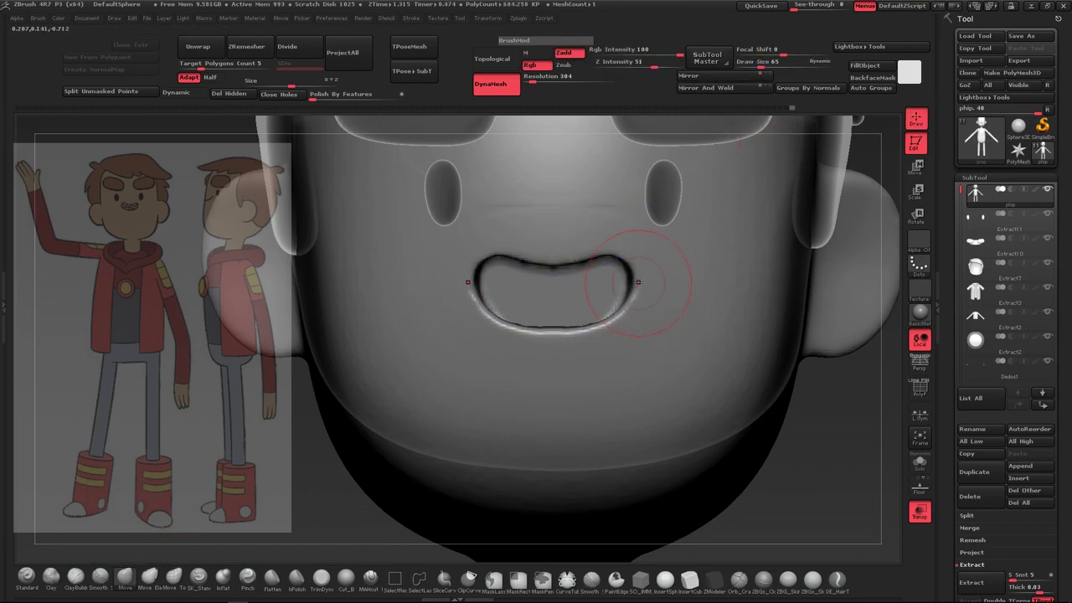
pyautogui.moveTo(815, 428); pyautogui.dragTo(673, 295)
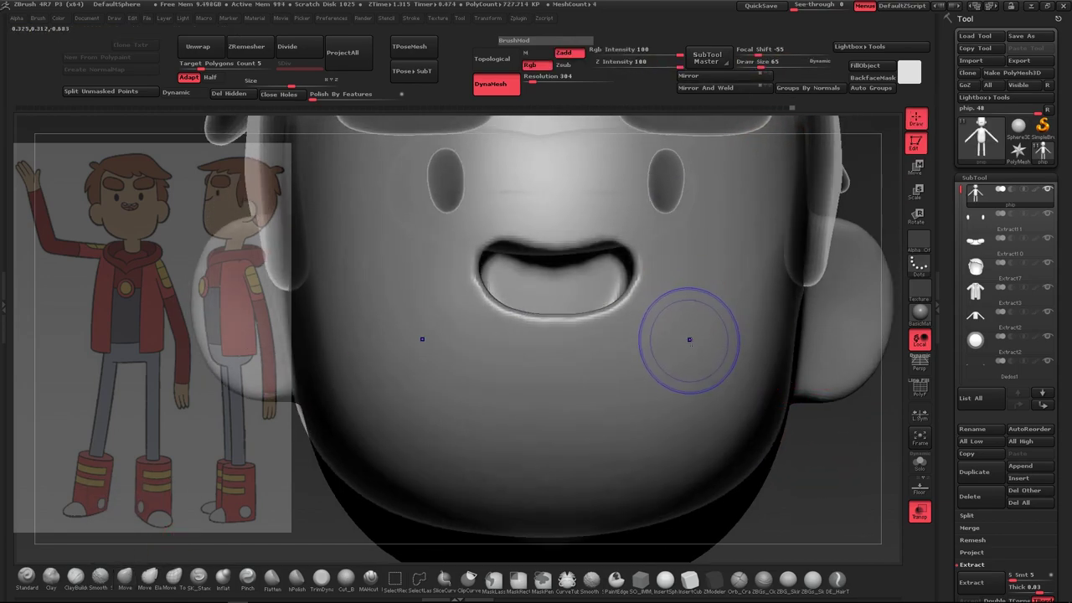
pyautogui.hotkey('shift', 'f')
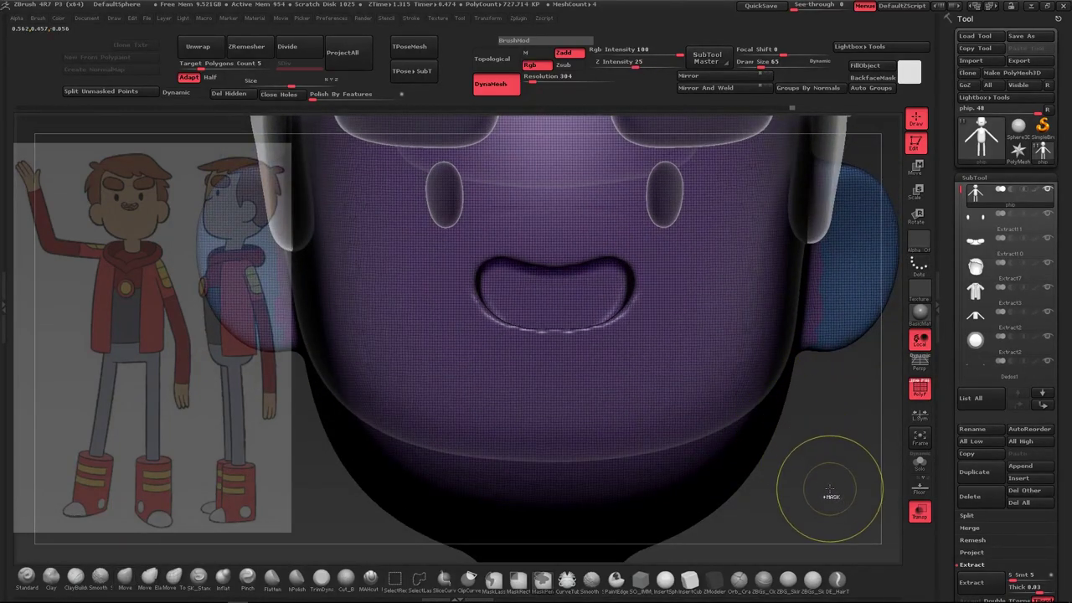
pyautogui.keyDown('ctrl'); pyautogui.click(827, 499); pyautogui.keyUp('ctrl')
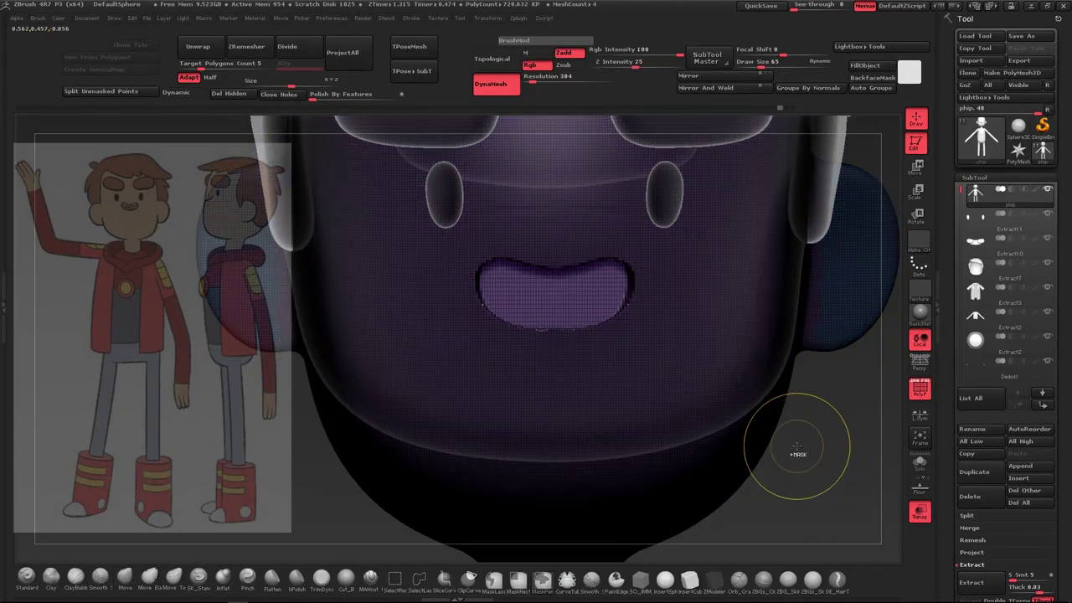
pyautogui.hotkey('ctrl', 'w')
pyautogui.moveTo(804, 464); pyautogui.dragTo(813, 437)
pyautogui.hotkey('shift', 'f')
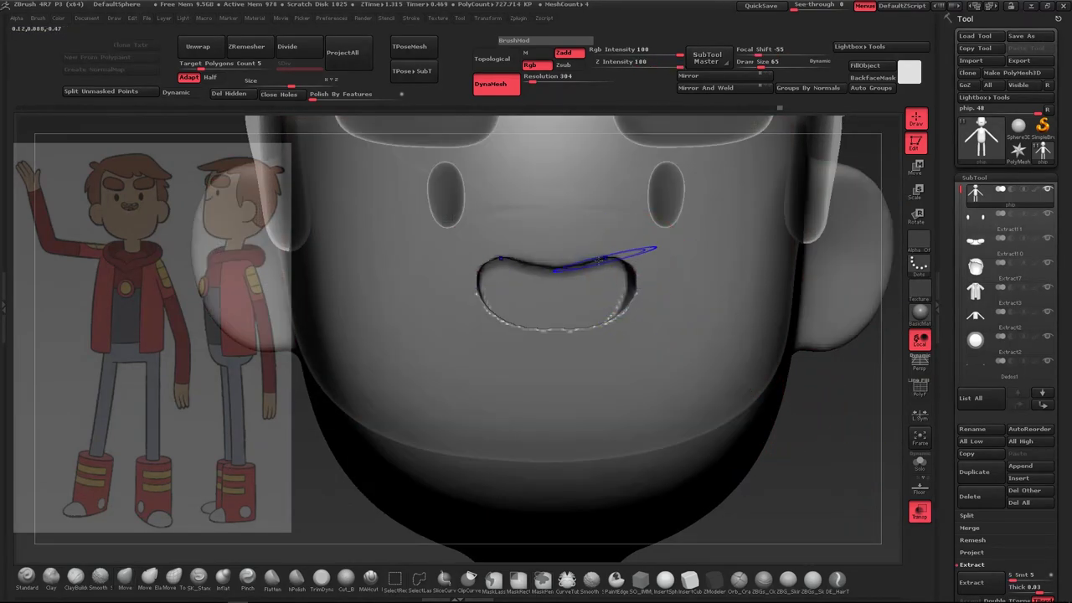
# Refine the mouth edges with a smaller Move brush, checking from several angles
pyautogui.press('b')
pyautogui.press('m')
pyautogui.press('v')
pyautogui.keyDown('alt'); pyautogui.moveTo(567, 300); pyautogui.dragTo(622, 382, button='right'); pyautogui.keyUp('alt')
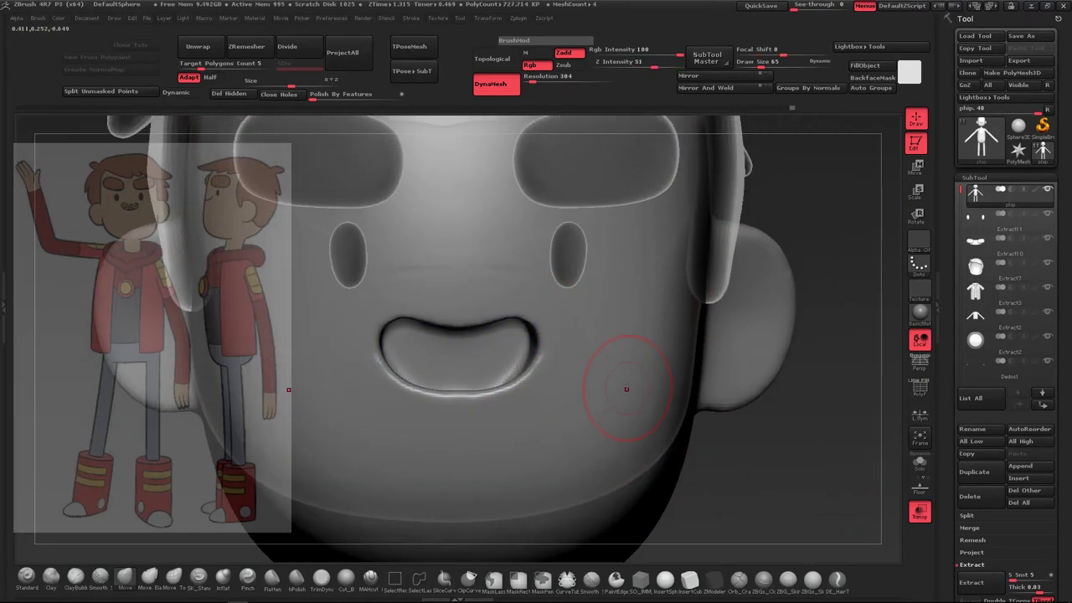
pyautogui.press('s')
pyautogui.moveTo(760, 126); pyautogui.dragTo(749, 125)
pyautogui.keyDown('alt'); pyautogui.moveTo(749, 132); pyautogui.dragTo(530, 328, button='right'); pyautogui.keyUp('alt')
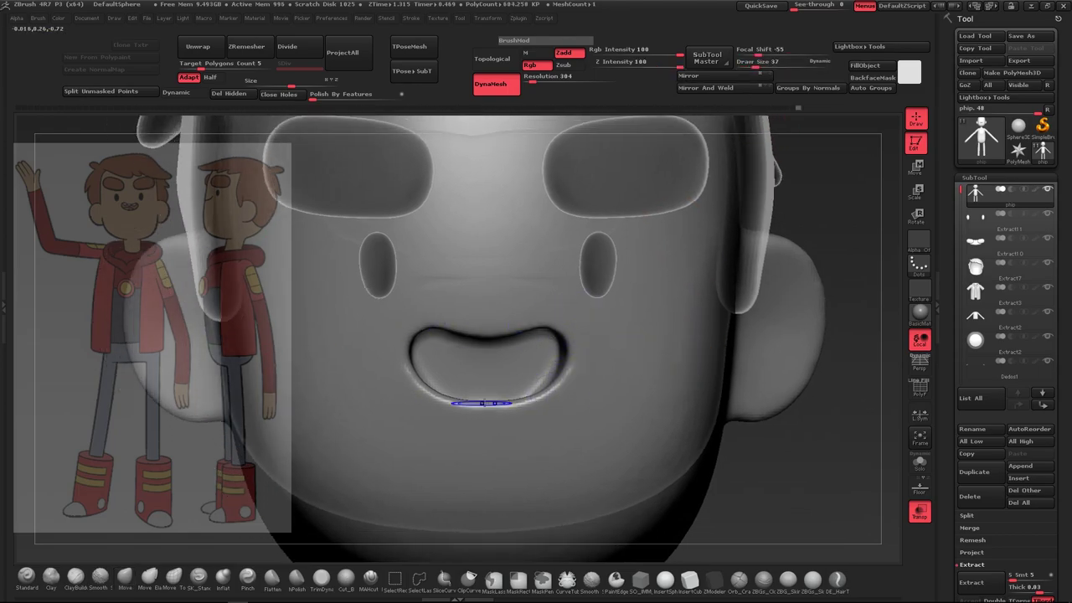
pyautogui.moveTo(481, 403); pyautogui.dragTo(142, 555, button='right')
pyautogui.press('b')
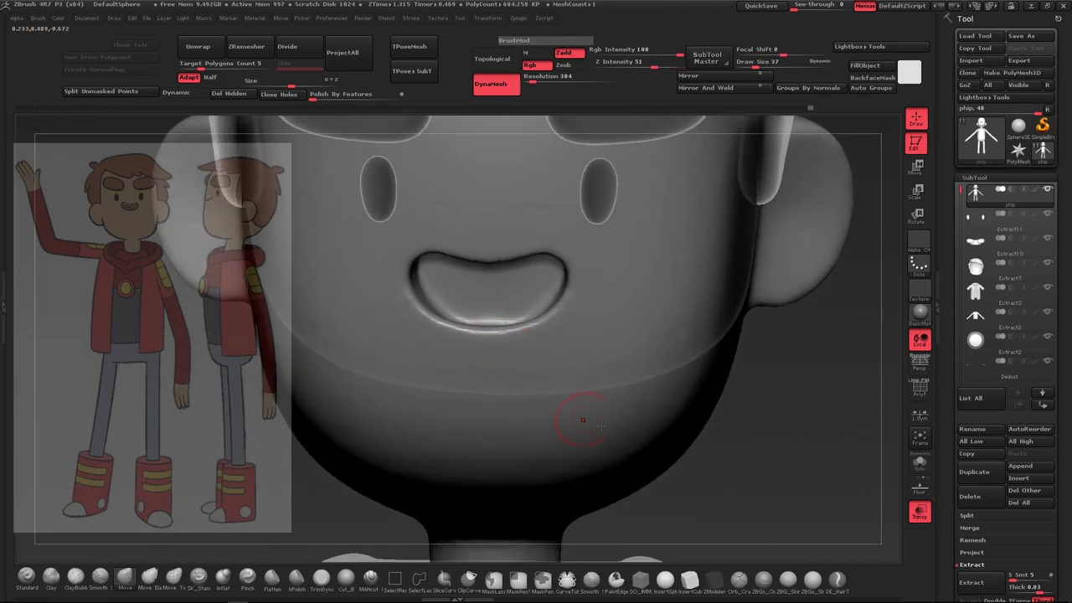
pyautogui.moveTo(583, 419); pyautogui.dragTo(547, 291, button='right')
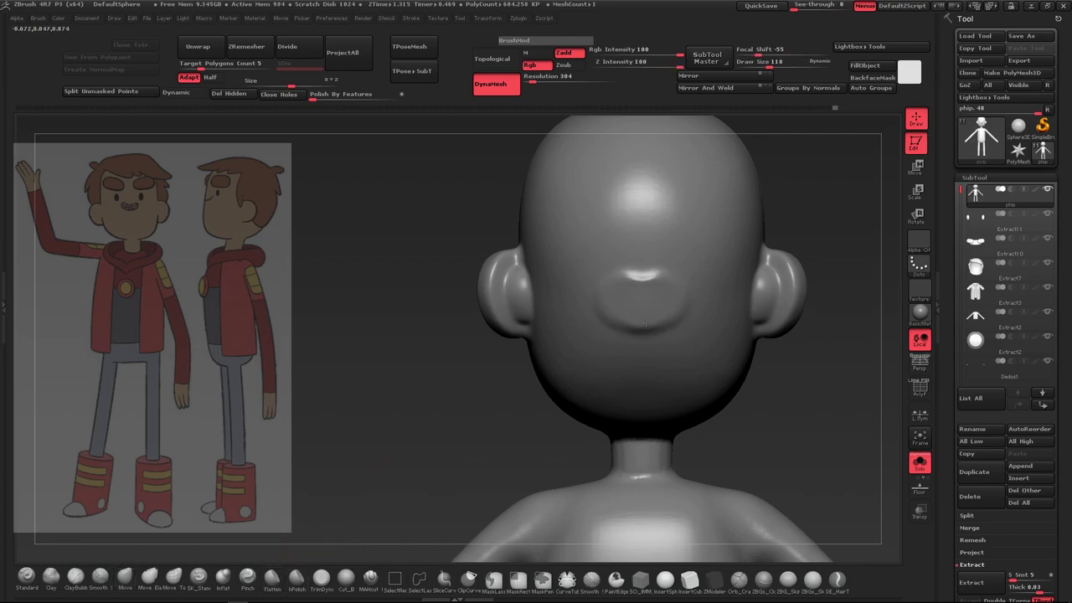
# Orbit to the side of the head and turn on Transp to see into the mouth
pyautogui.moveTo(509, 421); pyautogui.dragTo(683, 333)
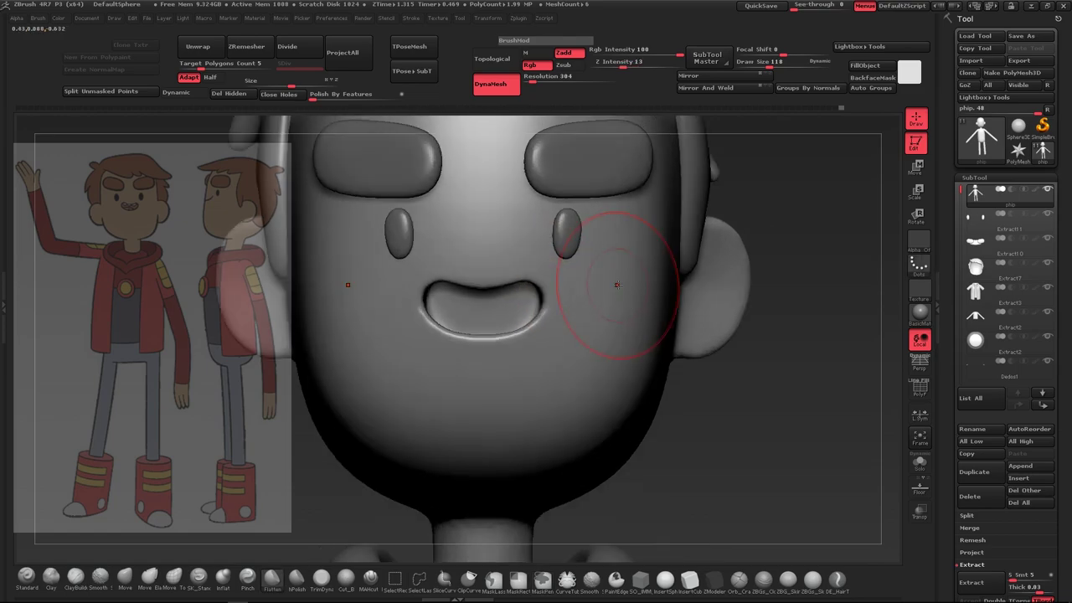
pyautogui.moveTo(781, 63); pyautogui.dragTo(760, 64)
pyautogui.moveTo(648, 421); pyautogui.dragTo(657, 502)
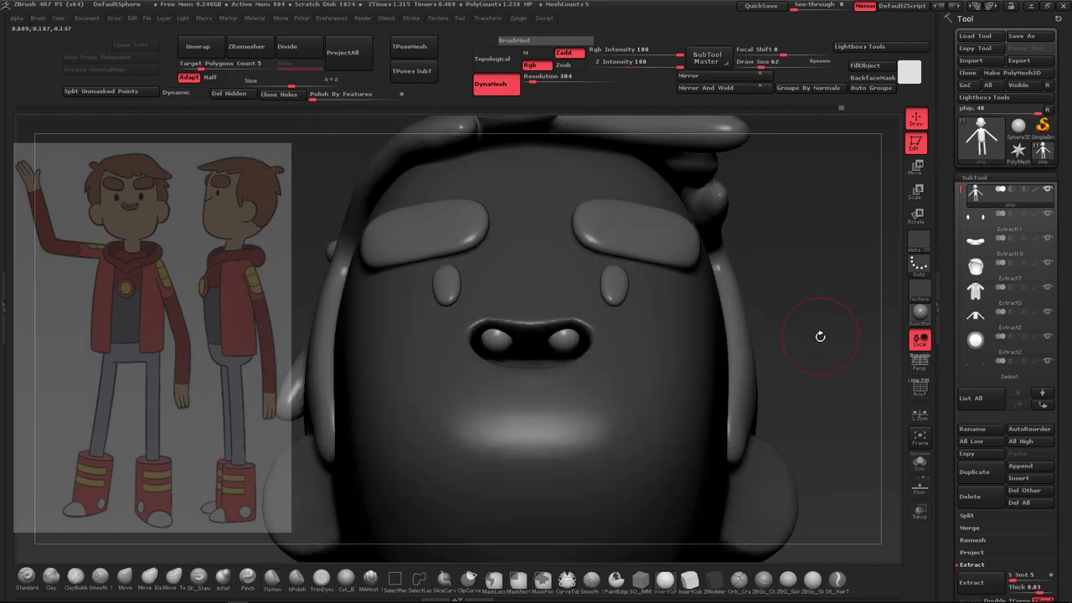
pyautogui.moveTo(821, 335)
pyautogui.mouseDown()
pyautogui.moveTo(931, 399)
pyautogui.moveTo(919, 469)
pyautogui.mouseUp()
pyautogui.click(919, 511)
pyautogui.moveTo(634, 376)
pyautogui.mouseDown()
pyautogui.moveTo(440, 414)
pyautogui.moveTo(502, 376)
pyautogui.mouseUp()
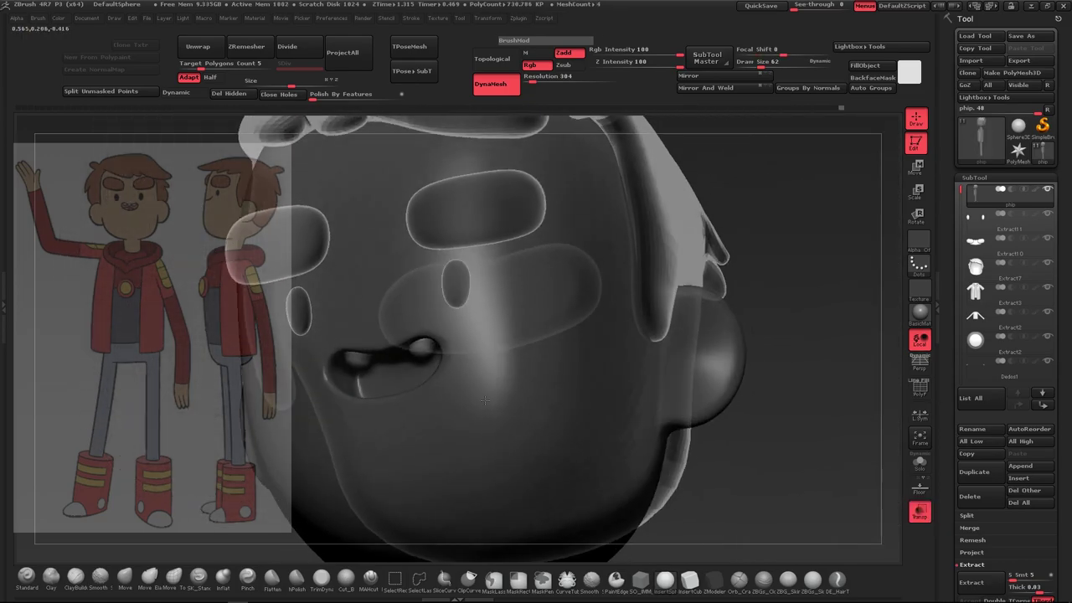
# Select the teeth subtool and move the teeth up into the mouth with Transpose Move
pyautogui.keyDown('alt'); pyautogui.click(382, 346); pyautogui.keyUp('alt')
pyautogui.moveTo(382, 347)
pyautogui.mouseDown()
pyautogui.moveTo(703, 445)
pyautogui.moveTo(469, 371)
pyautogui.mouseUp()
pyautogui.press('w')
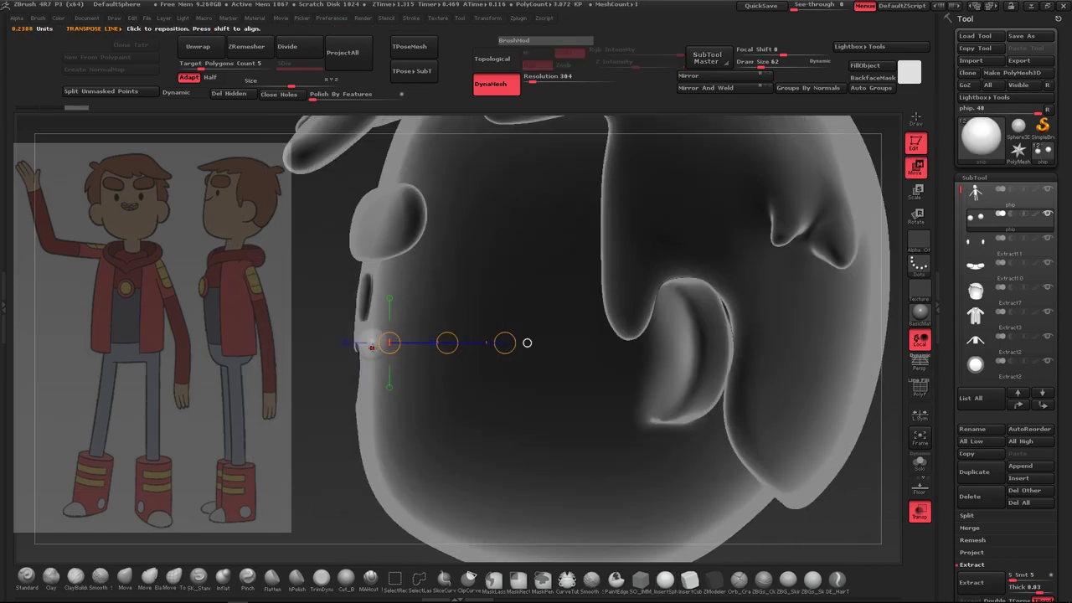
pyautogui.moveTo(373, 346); pyautogui.dragTo(445, 345)
pyautogui.moveTo(342, 402); pyautogui.dragTo(503, 385)
pyautogui.moveTo(533, 349); pyautogui.dragTo(533, 260)
pyautogui.press('q')
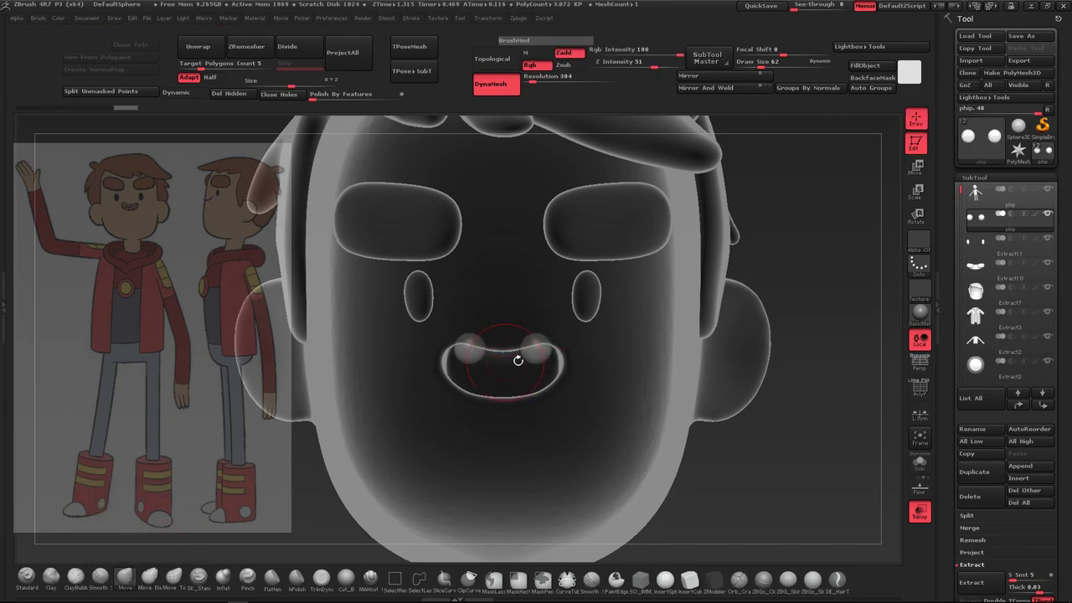
pyautogui.keyDown('alt'); pyautogui.moveTo(516, 363); pyautogui.dragTo(570, 337); pyautogui.keyUp('alt')
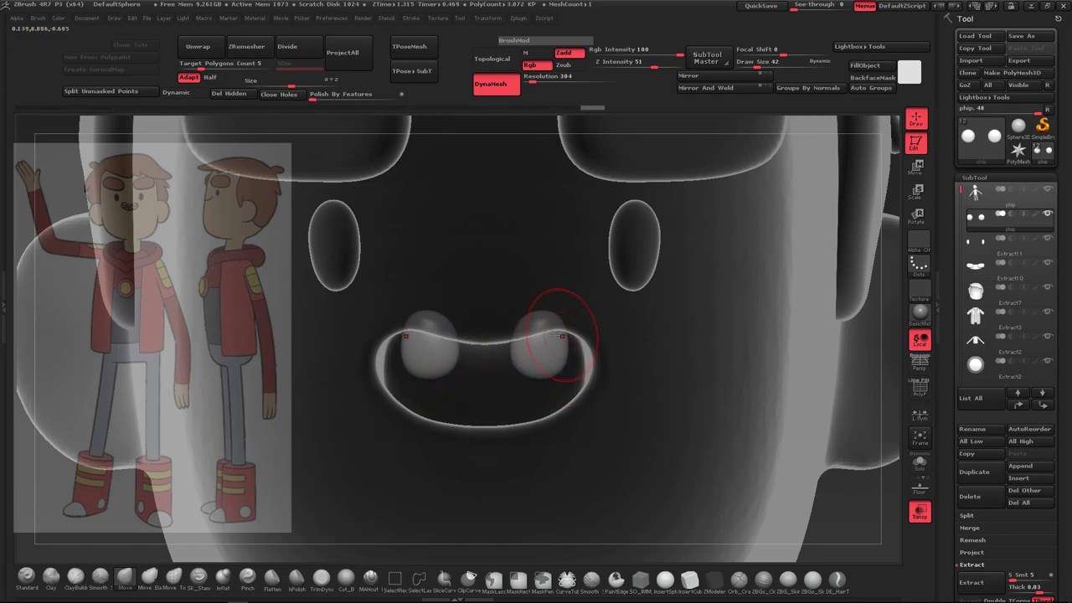
# Reframe the head front-on and slide the teeth into place along the mouth's top edge
pyautogui.press('f')
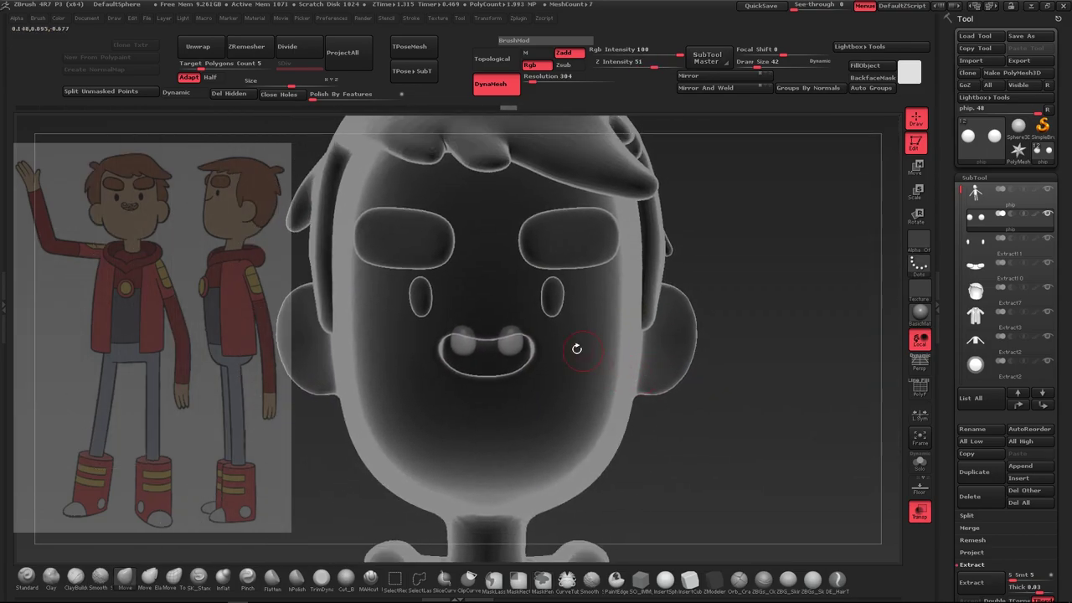
pyautogui.moveTo(577, 347)
pyautogui.mouseDown()
pyautogui.moveTo(759, 277)
pyautogui.moveTo(770, 509)
pyautogui.mouseUp()
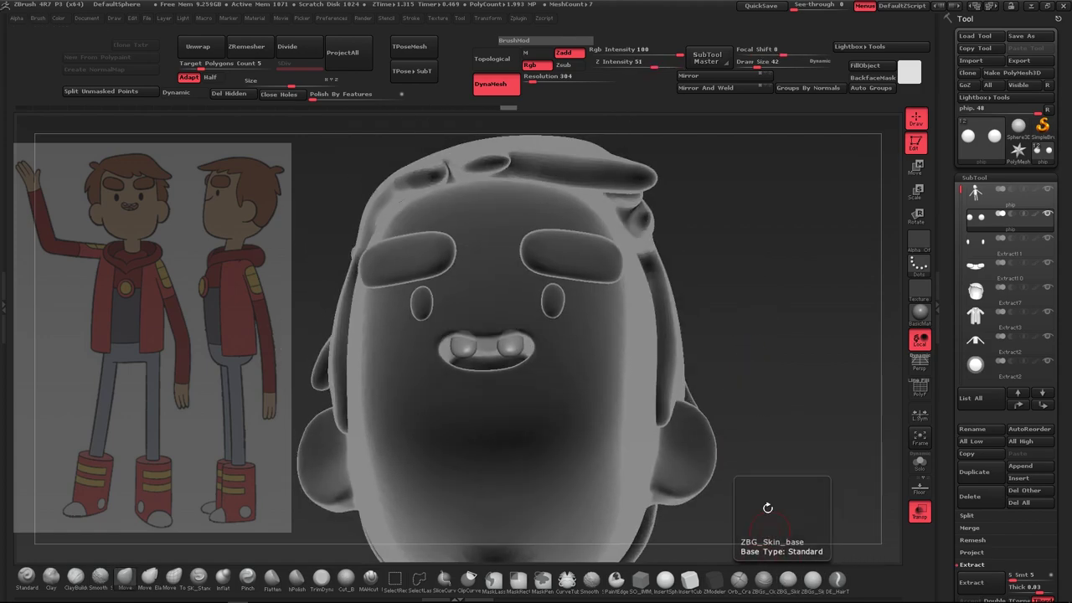
pyautogui.moveTo(738, 319); pyautogui.dragTo(729, 276)
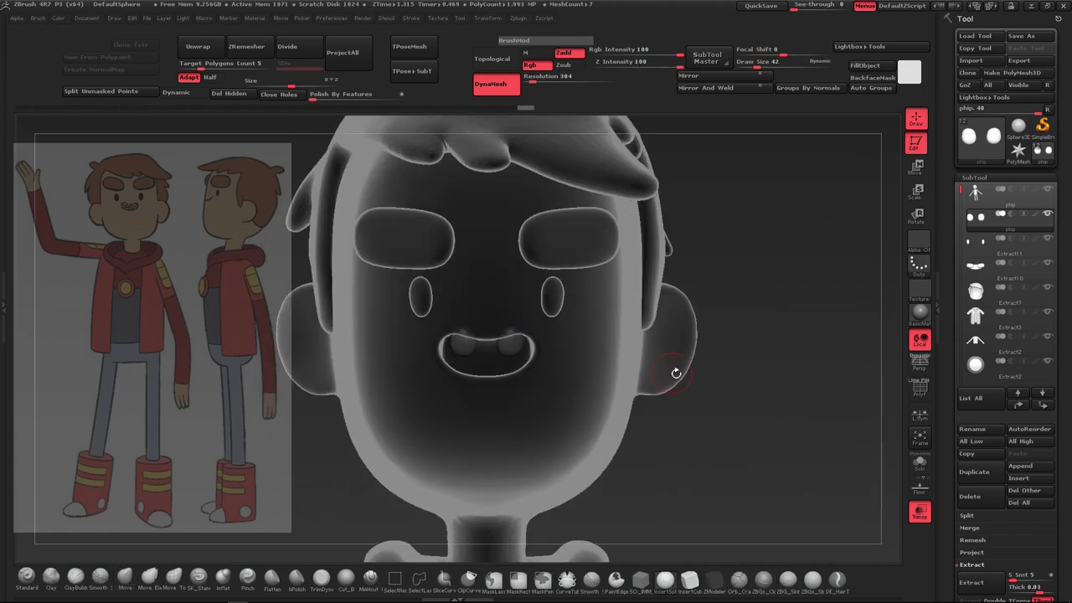
pyautogui.press('w')
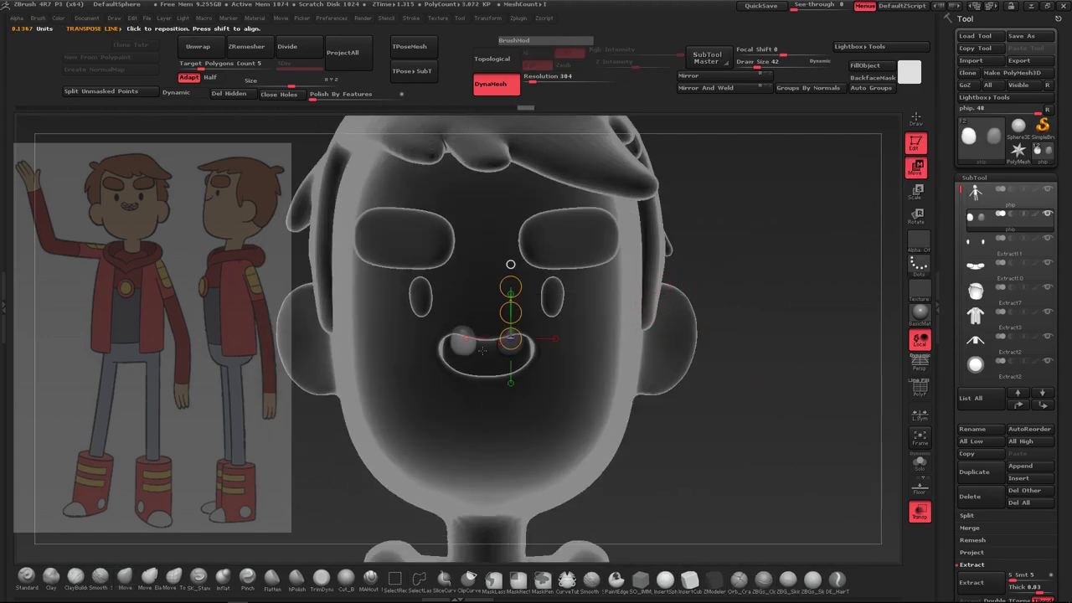
pyautogui.moveTo(463, 347)
pyautogui.mouseDown()
pyautogui.moveTo(552, 348)
pyautogui.moveTo(532, 346)
pyautogui.mouseUp()
pyautogui.keyDown('alt'); pyautogui.moveTo(740, 300); pyautogui.dragTo(740, 252); pyautogui.keyUp('alt')
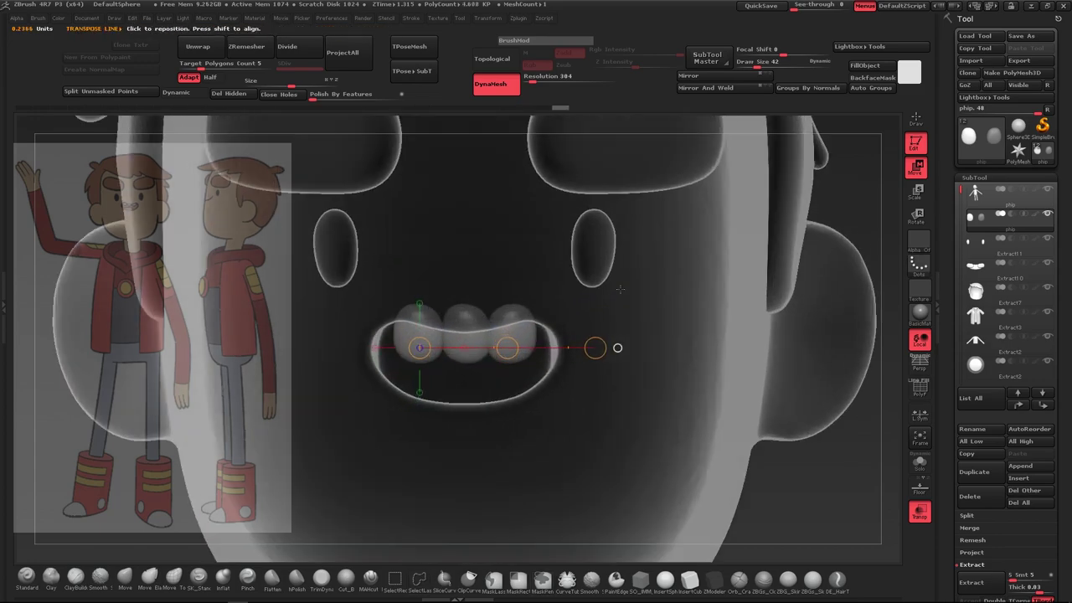
# Show PolyF, turn Transp off, and hide then unhide the side teeth to check placement
pyautogui.hotkey('shift', 'f')
pyautogui.press('q')
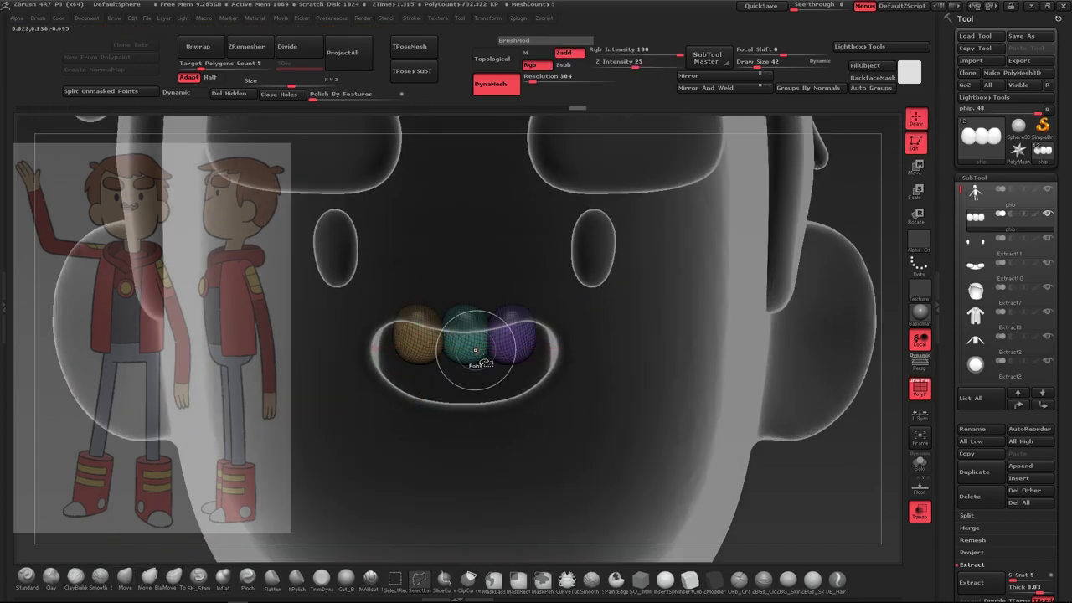
pyautogui.click(919, 510)
pyautogui.keyDown('ctrl'); pyautogui.keyDown('shift'); pyautogui.click(471, 358); pyautogui.keyUp('shift'); pyautogui.keyUp('ctrl')
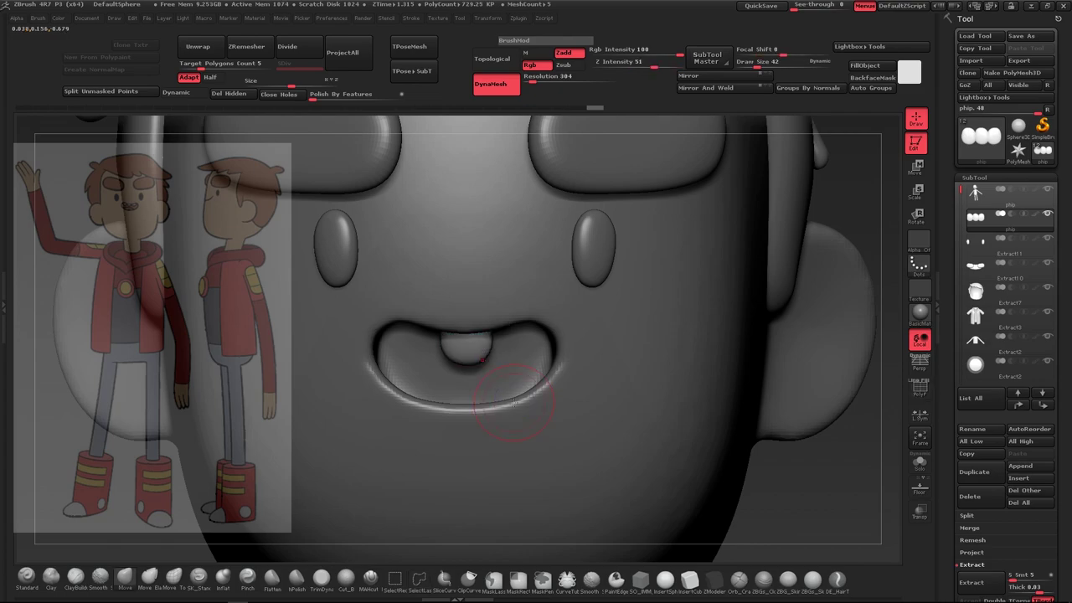
pyautogui.keyDown('ctrl'); pyautogui.keyDown('shift'); pyautogui.click(853, 204); pyautogui.keyUp('shift'); pyautogui.keyUp('ctrl')
# Realign the teeth with Transpose Move and Rotate through a see-through head
pyautogui.press('w')
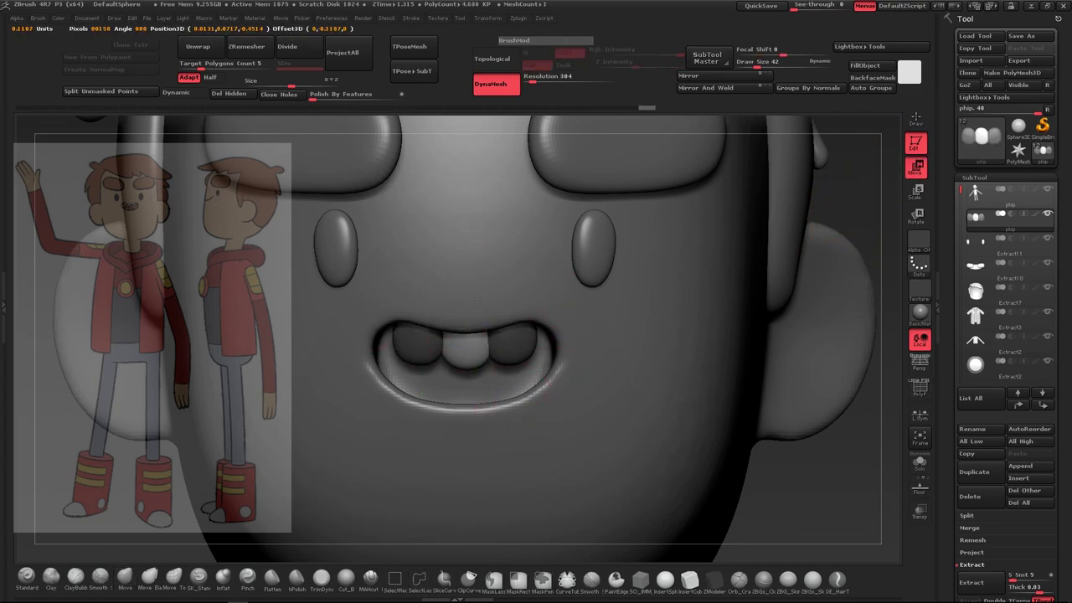
pyautogui.keyDown('shift'); pyautogui.moveTo(837, 469); pyautogui.dragTo(804, 469); pyautogui.keyUp('shift')
pyautogui.click(919, 510)
pyautogui.moveTo(488, 328)
pyautogui.mouseDown()
pyautogui.moveTo(605, 329)
pyautogui.moveTo(836, 408)
pyautogui.moveTo(864, 253)
pyautogui.moveTo(804, 251)
pyautogui.mouseUp()
pyautogui.click(917, 214)
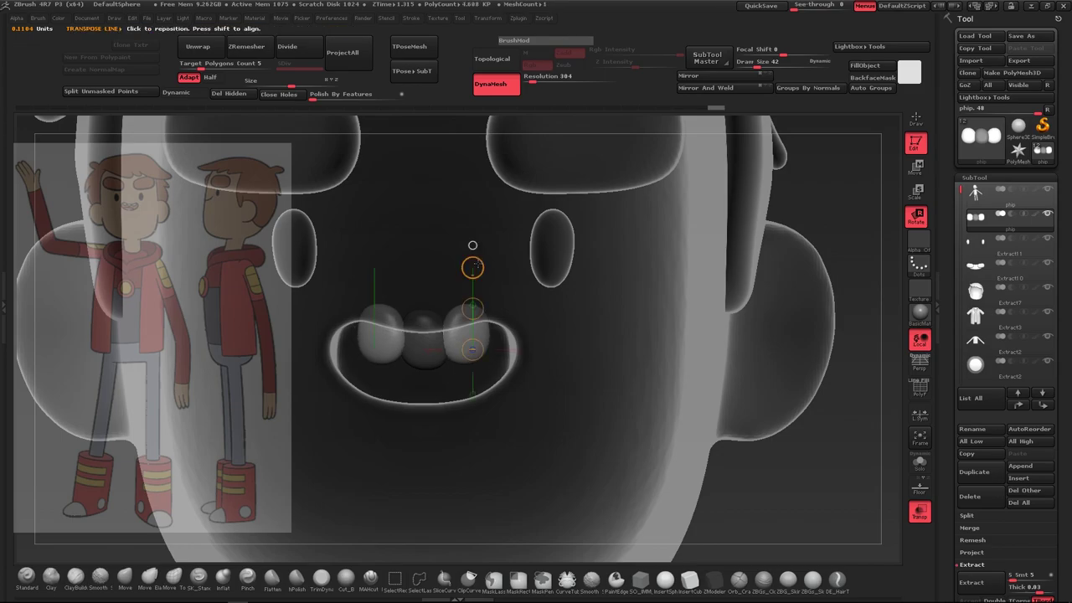
pyautogui.moveTo(470, 283); pyautogui.dragTo(583, 317)
pyautogui.press('w')
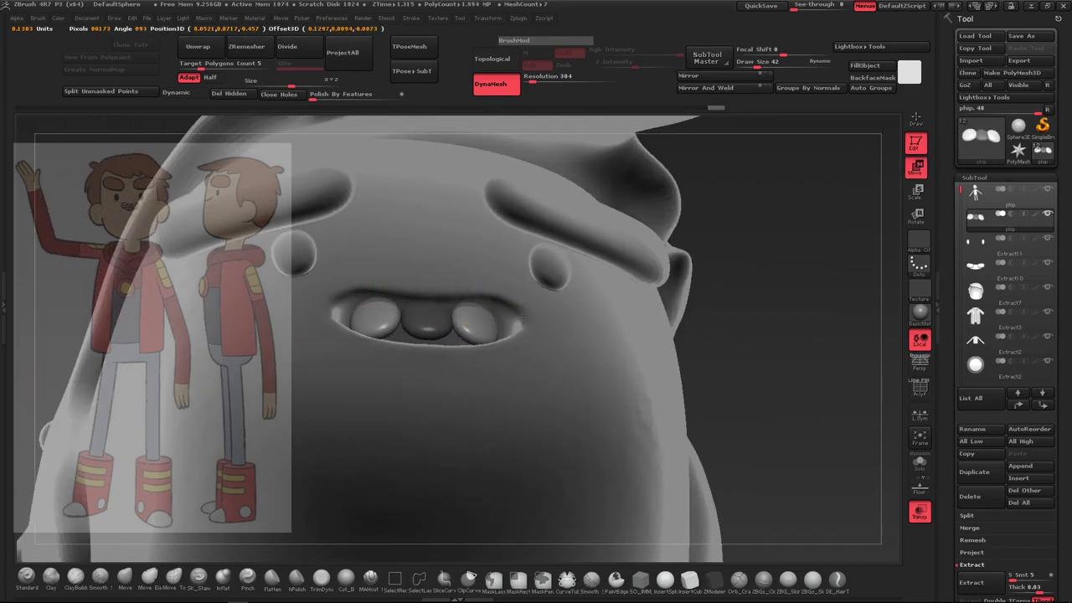
pyautogui.keyDown('shift'); pyautogui.moveTo(753, 359); pyautogui.dragTo(774, 366); pyautogui.keyUp('shift')
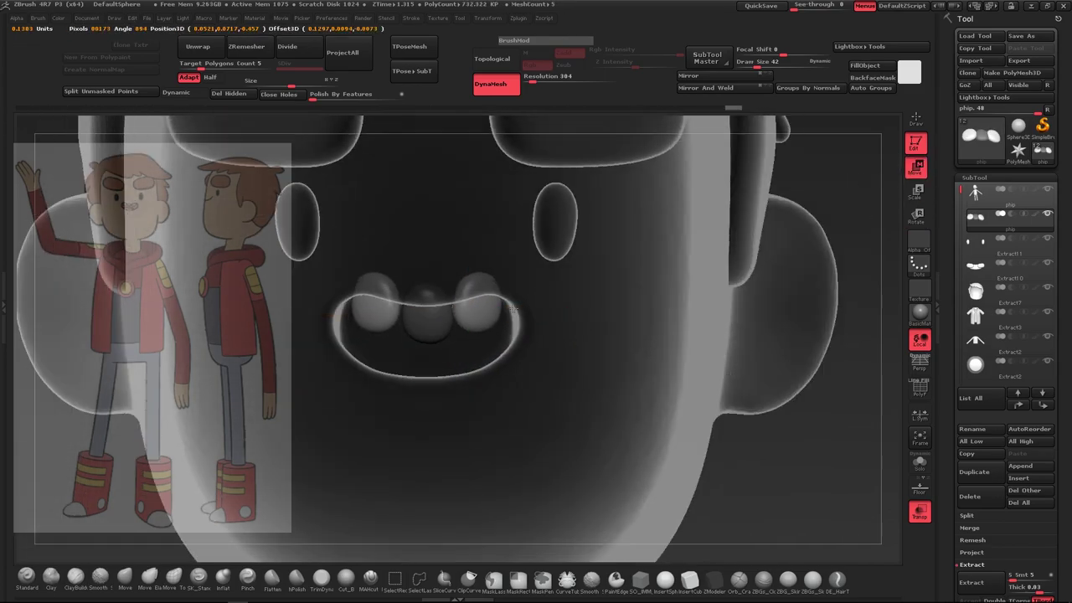
# Select the middle tooth subtool, reposition it with move lines, and turn on PolyF
pyautogui.keyDown('alt'); pyautogui.click(427, 316); pyautogui.keyUp('alt')
pyautogui.keyDown('shift'); pyautogui.moveTo(431, 328); pyautogui.dragTo(431, 251); pyautogui.keyUp('shift')
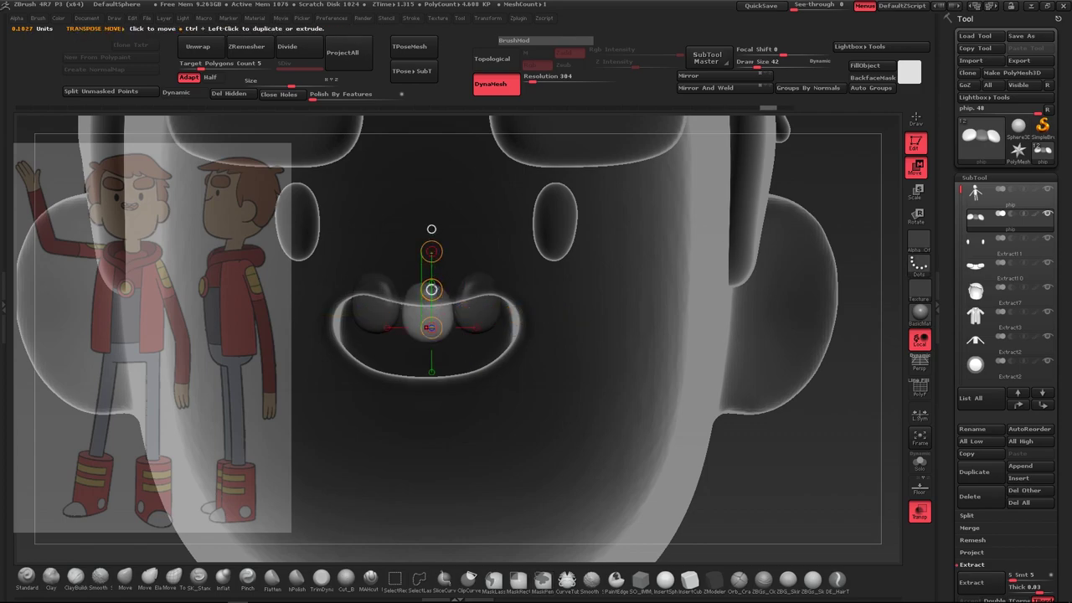
pyautogui.keyDown('shift'); pyautogui.moveTo(485, 310); pyautogui.dragTo(599, 310); pyautogui.keyUp('shift')
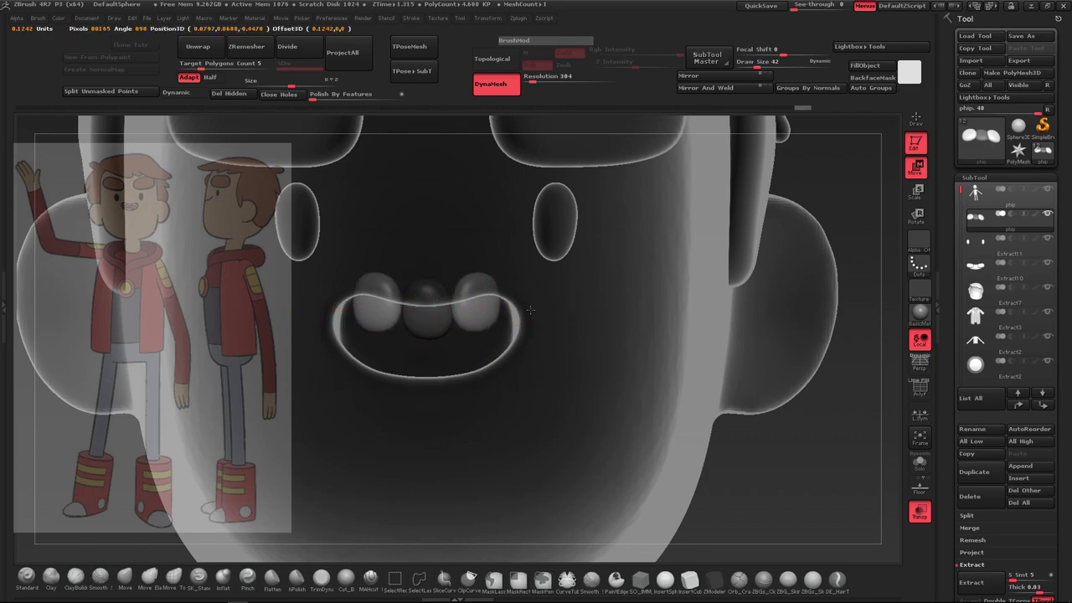
pyautogui.hotkey('shift', 'f')
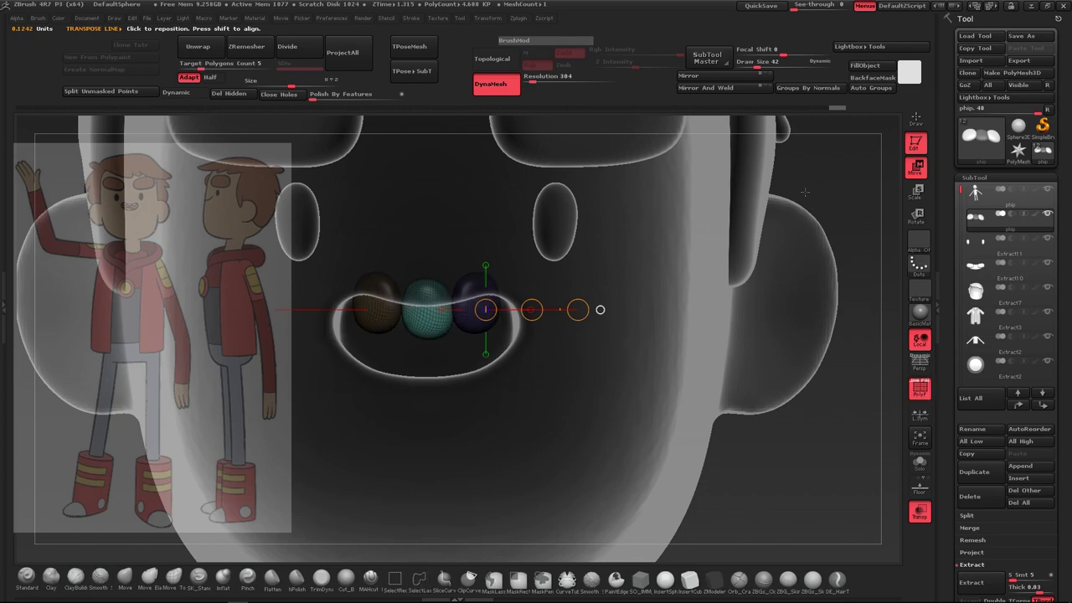
pyautogui.click(980, 174)
# ZRemesh the teeth with KeepGroups on and Target Polygons Count 1, trying Half then reverting
pyautogui.click(977, 191)
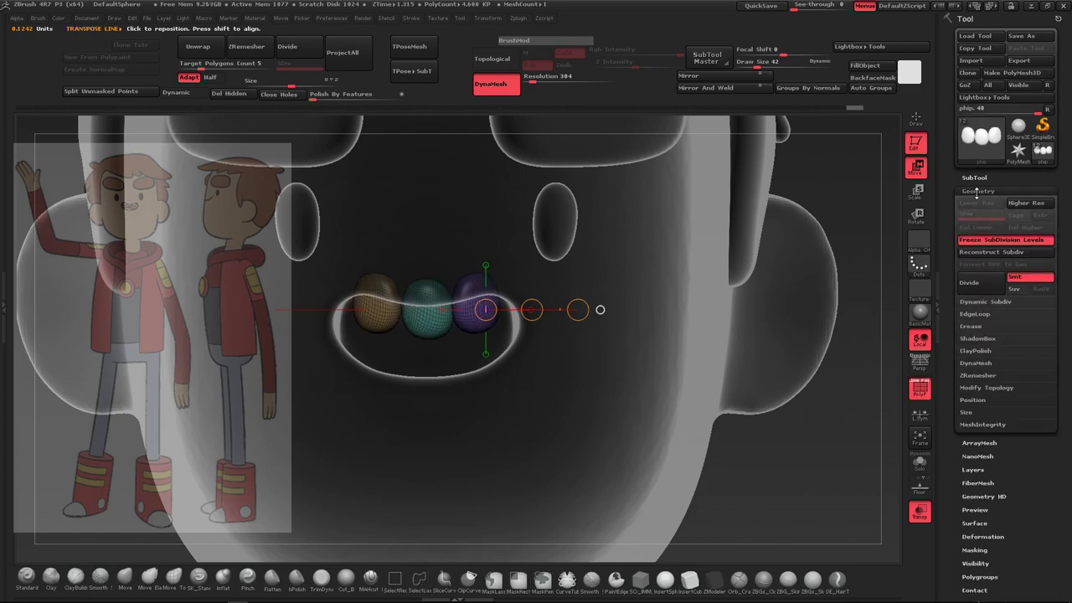
pyautogui.click(1027, 411)
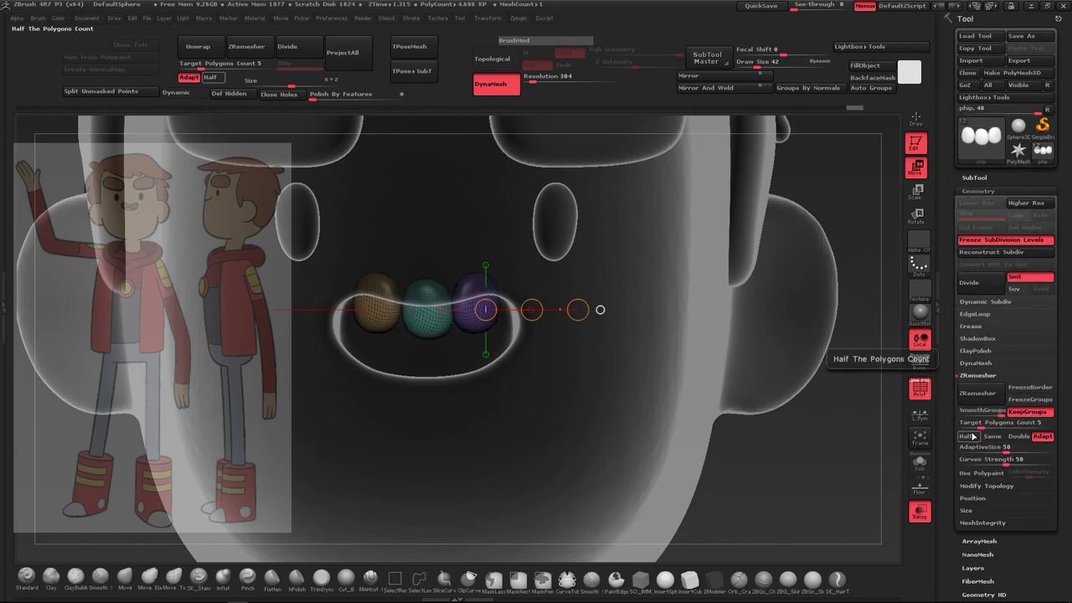
pyautogui.moveTo(1007, 427); pyautogui.dragTo(961, 425)
pyautogui.click(977, 393)
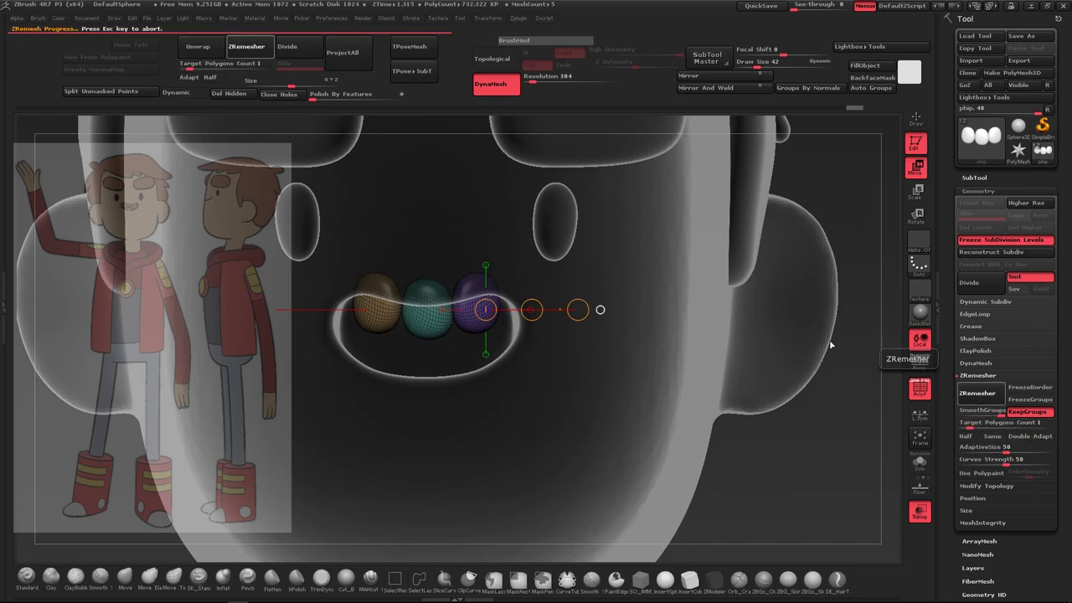
pyautogui.click(967, 436)
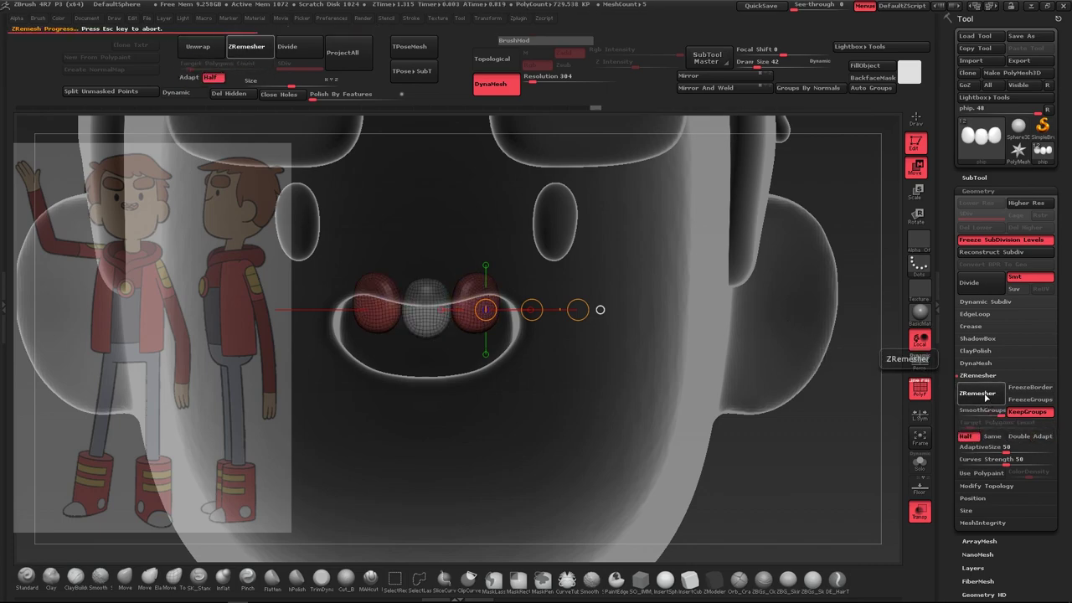
pyautogui.click(967, 436)
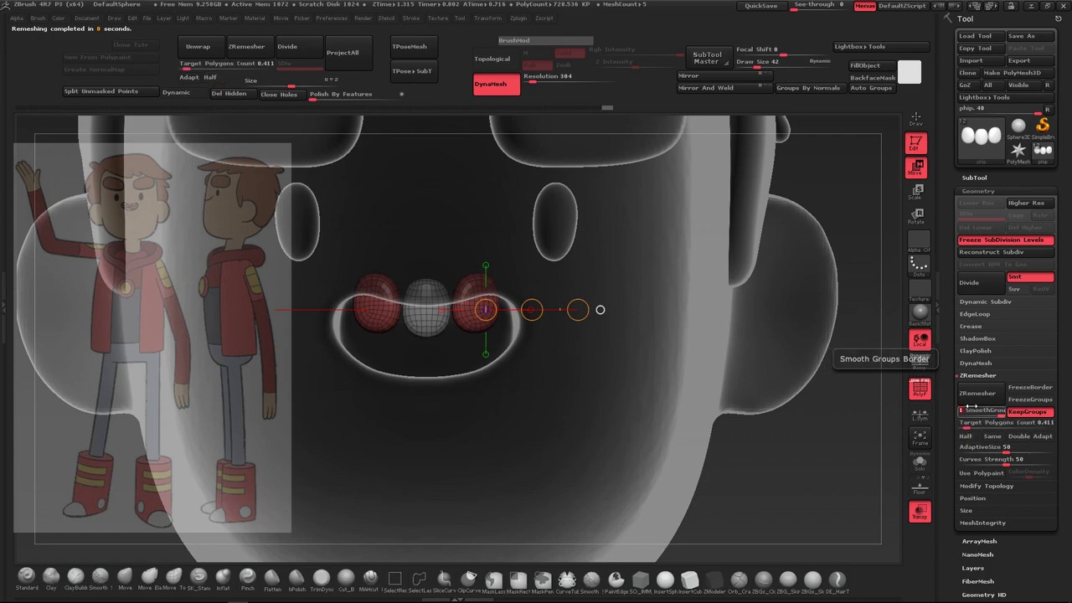
pyautogui.click(975, 394)
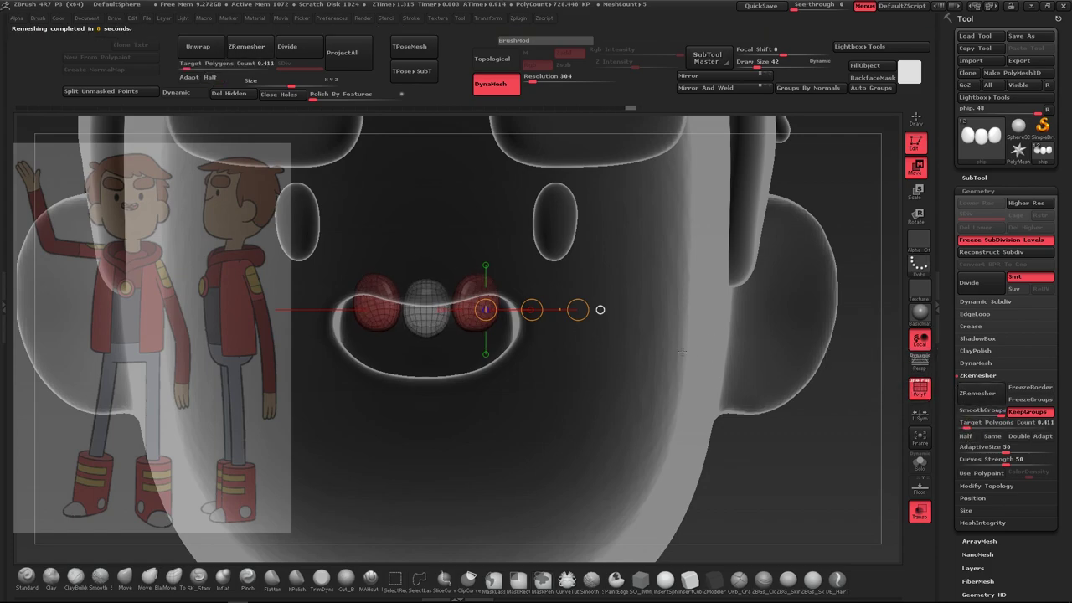
# Hide the polygroup frame, turn on dynamic subdivision for the teeth, then select the body subtool
pyautogui.hotkey('shift', 'f')
pyautogui.press('d')
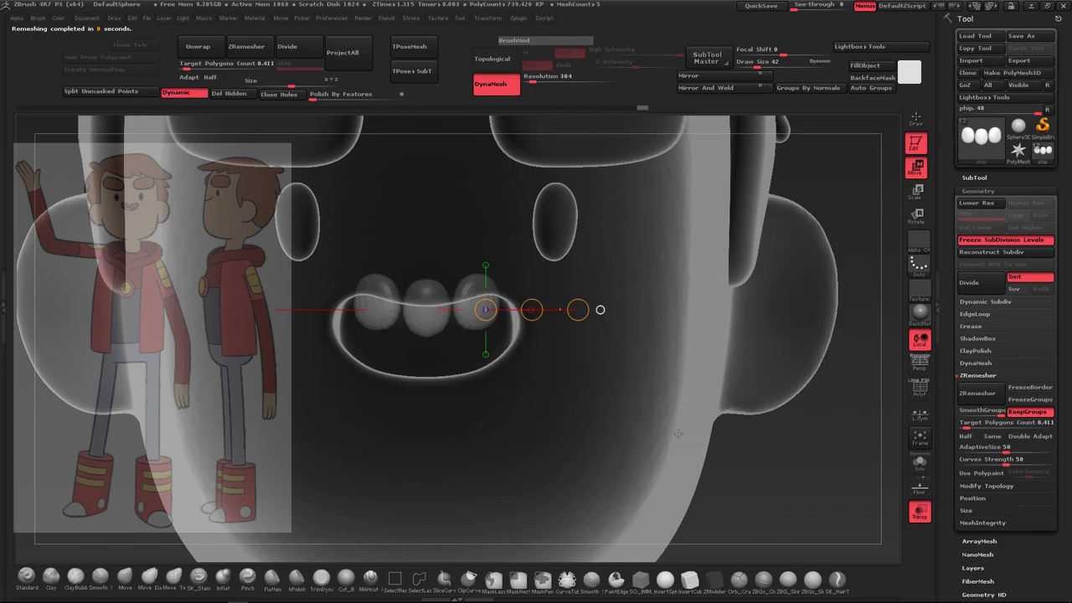
pyautogui.press('q')
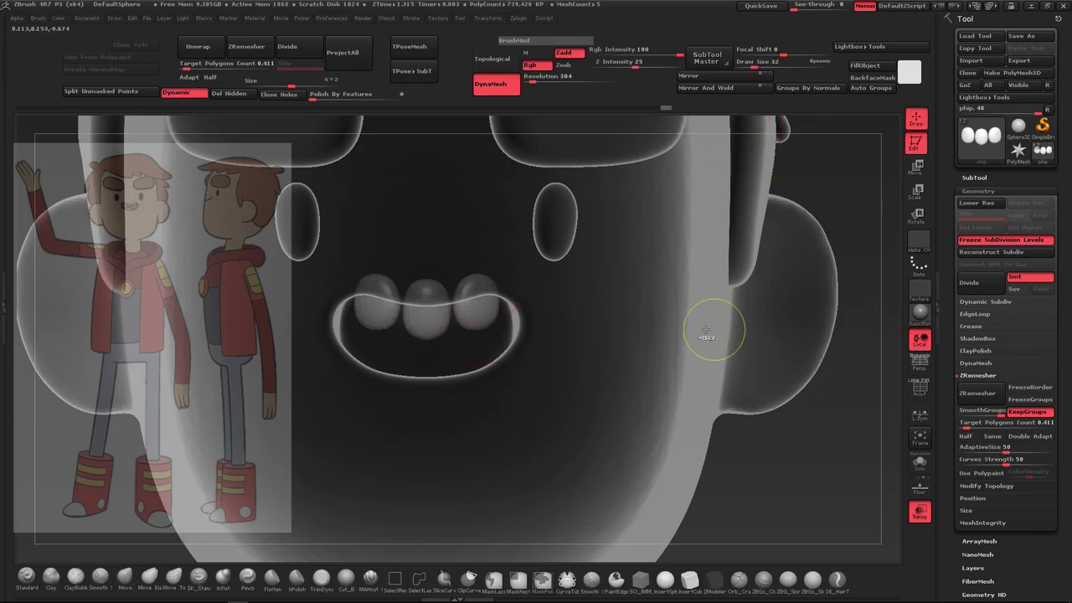
pyautogui.press('f')
pyautogui.moveTo(643, 386)
pyautogui.keyDown('alt'); pyautogui.mouseDown()
pyautogui.moveTo(483, 368)
pyautogui.moveTo(722, 475)
pyautogui.mouseUp(); pyautogui.keyUp('alt')
pyautogui.keyDown('alt'); pyautogui.click(483, 368); pyautogui.keyUp('alt')
# Tilt the tongue piece into place with Transpose Rotate from a side view
pyautogui.moveTo(410, 315); pyautogui.dragTo(667, 390)
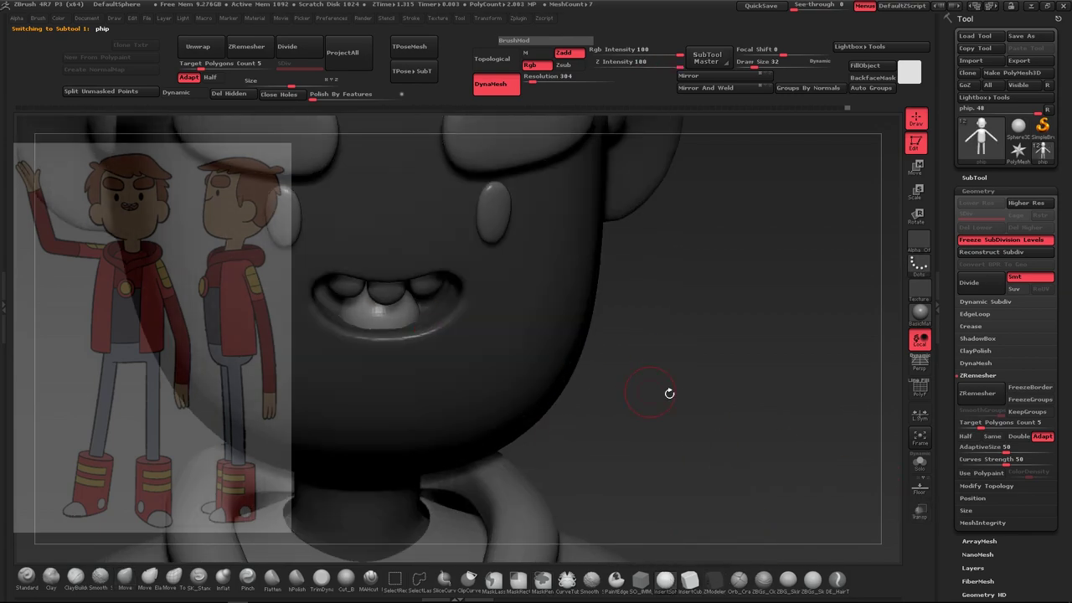
pyautogui.press('w')
pyautogui.moveTo(383, 246); pyautogui.dragTo(382, 320)
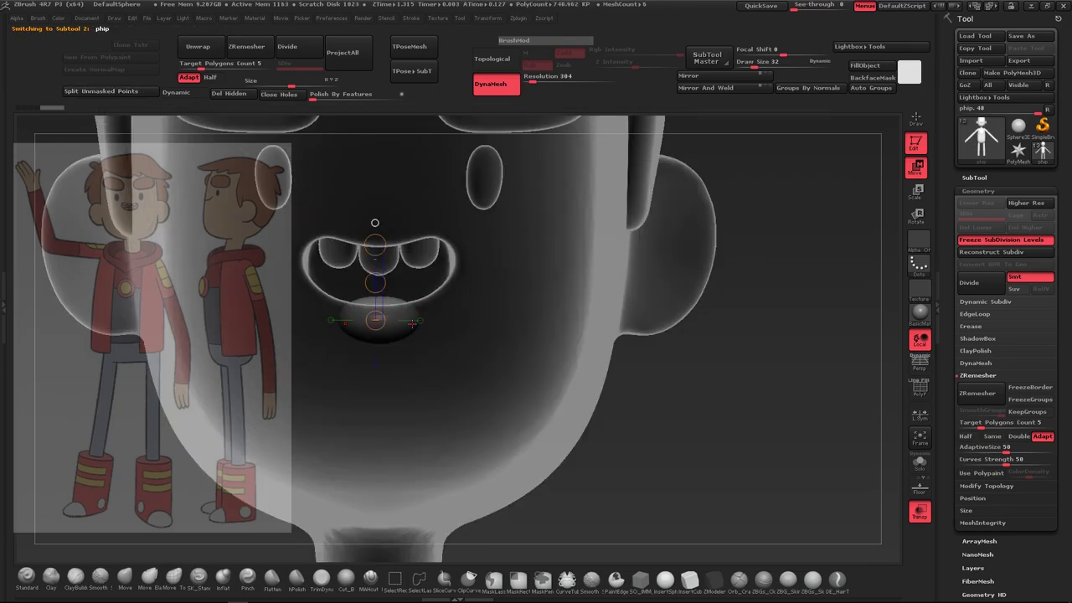
pyautogui.moveTo(519, 381)
pyautogui.mouseDown()
pyautogui.moveTo(714, 394)
pyautogui.moveTo(490, 300)
pyautogui.mouseUp()
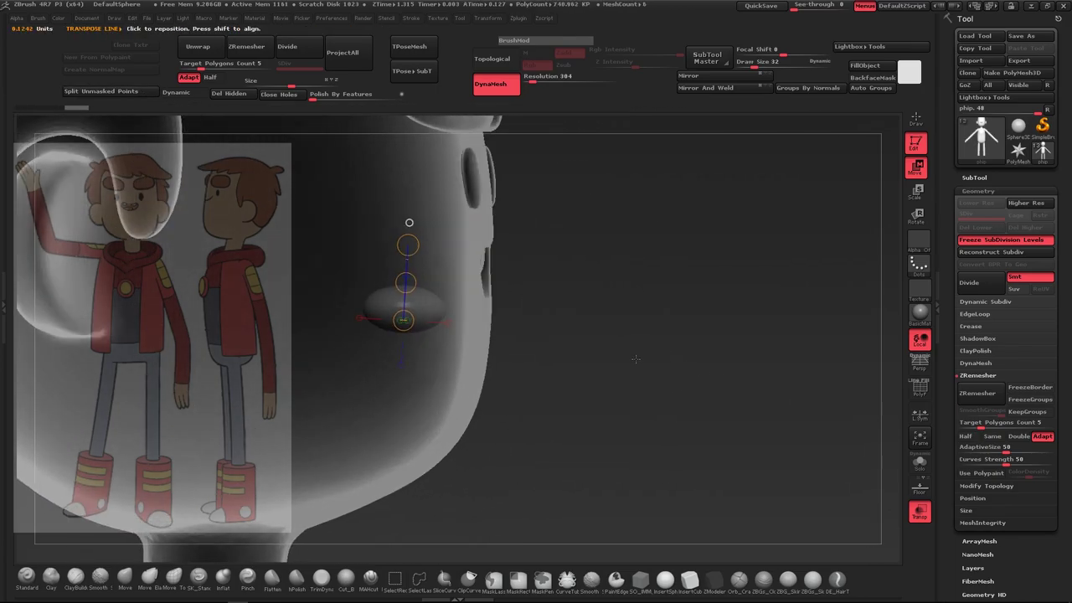
pyautogui.moveTo(391, 304); pyautogui.dragTo(553, 306)
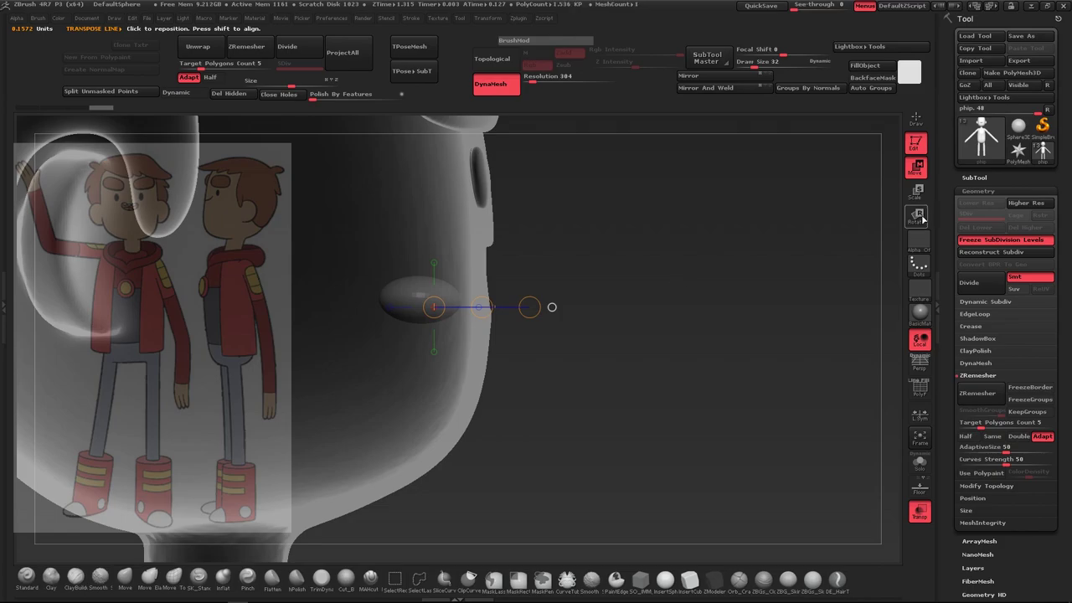
pyautogui.press('r')
pyautogui.keyDown('shift'); pyautogui.moveTo(478, 301); pyautogui.dragTo(593, 306); pyautogui.keyUp('shift')
pyautogui.press('q')
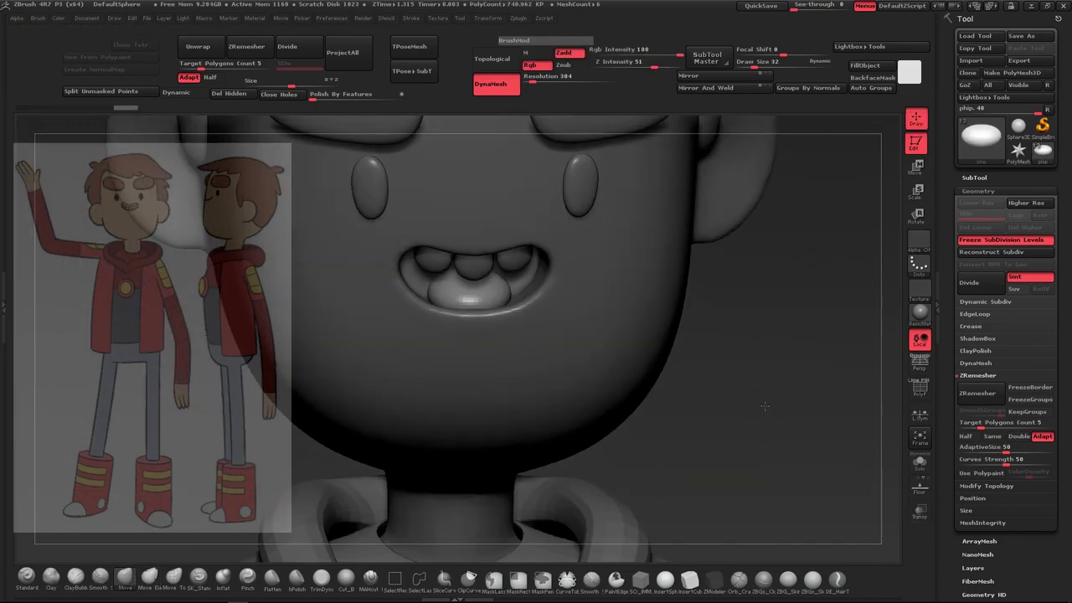
# ZRemesh the tongue with Adapt off, Target Polygons Count 1 and Half enabled
pyautogui.hotkey('shift', 'f')
pyautogui.click(189, 77)
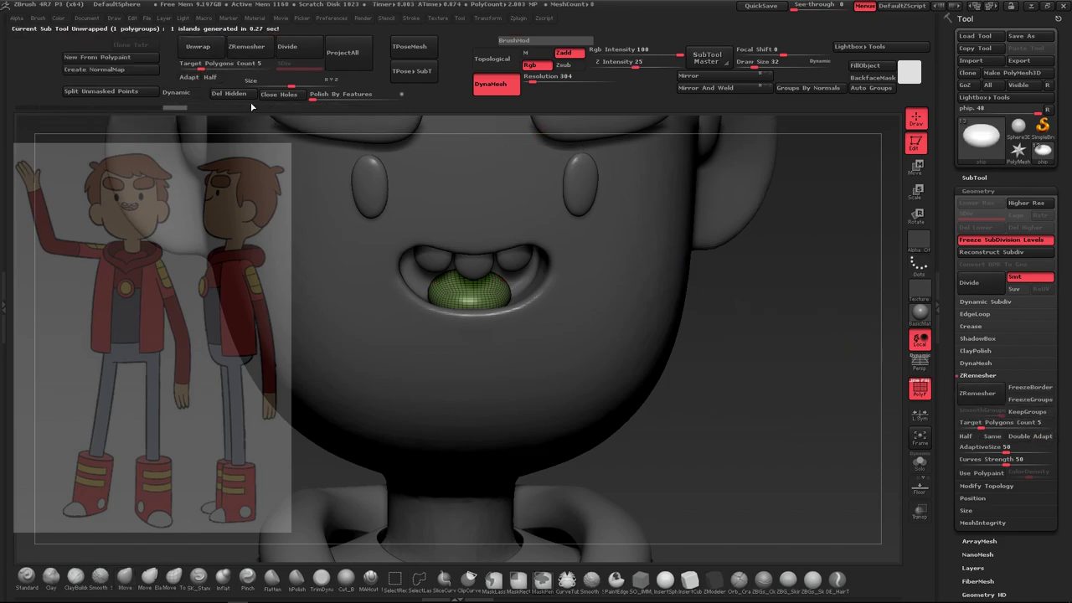
pyautogui.moveTo(204, 67); pyautogui.dragTo(185, 67)
pyautogui.click(247, 46)
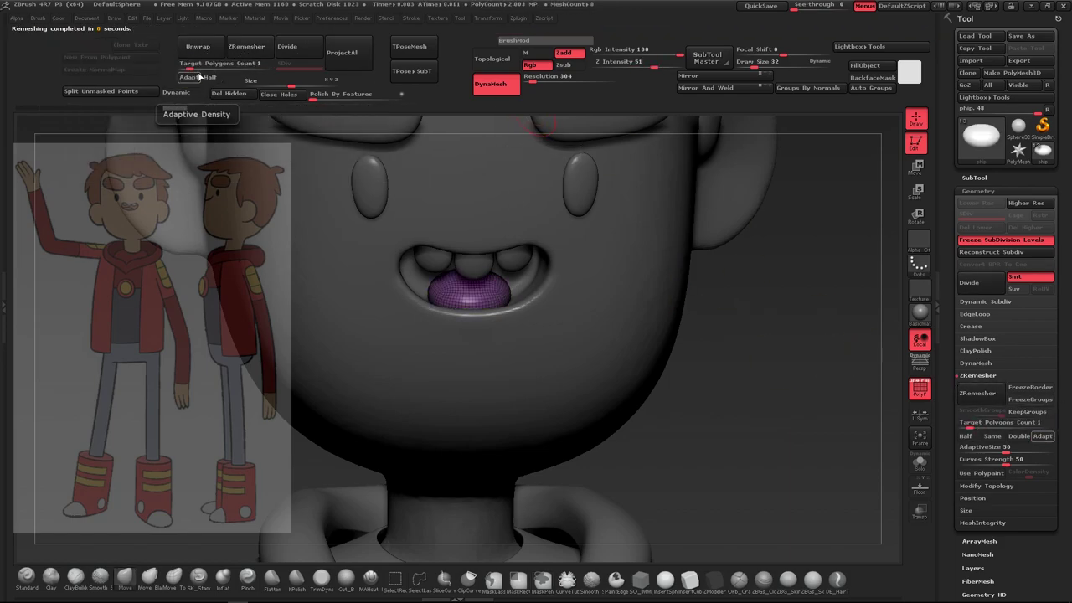
pyautogui.click(209, 77)
pyautogui.click(245, 48)
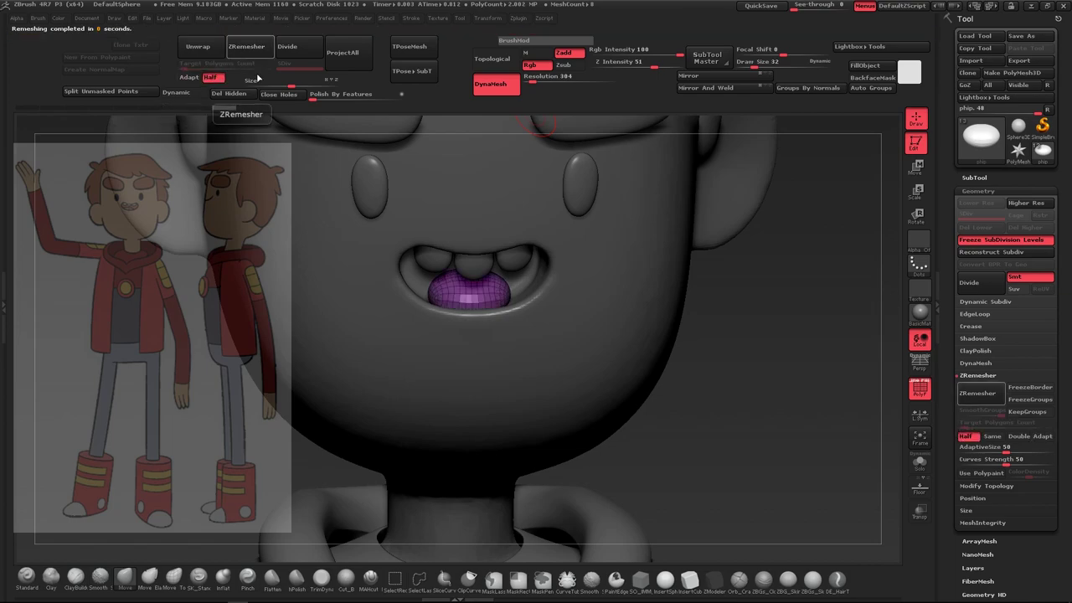
# Turn on dynamic subdivision for the tongue and zoom out to the whole character
pyautogui.moveTo(753, 368); pyautogui.dragTo(759, 395)
pyautogui.hotkey('shift', 'f')
pyautogui.press('b')
pyautogui.press('m')
pyautogui.press('v')
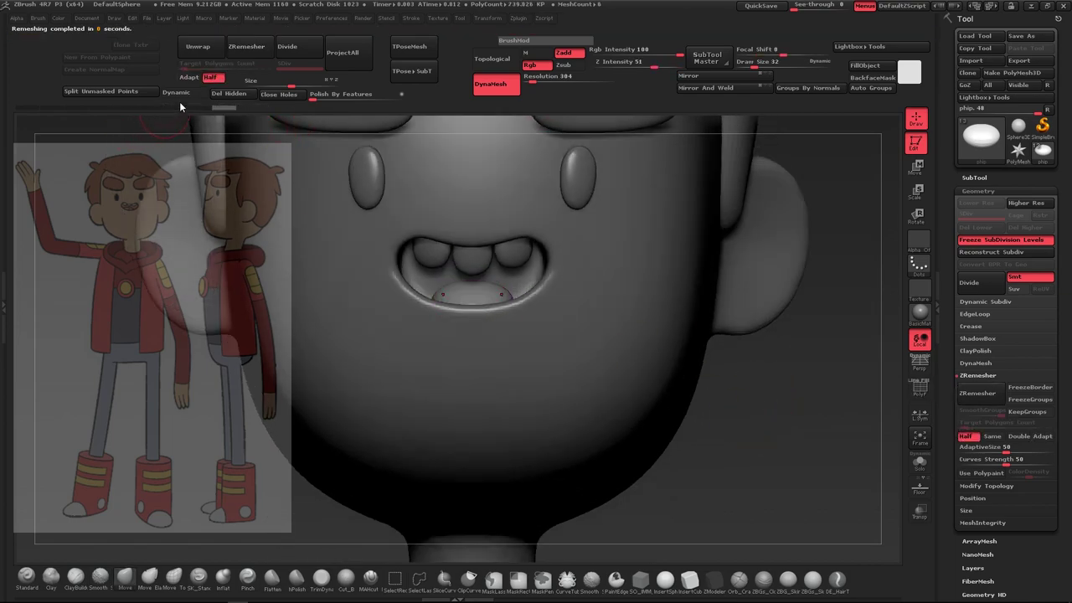
pyautogui.click(175, 92)
pyautogui.moveTo(765, 426)
pyautogui.mouseDown()
pyautogui.moveTo(693, 380)
pyautogui.moveTo(661, 425)
pyautogui.mouseUp()
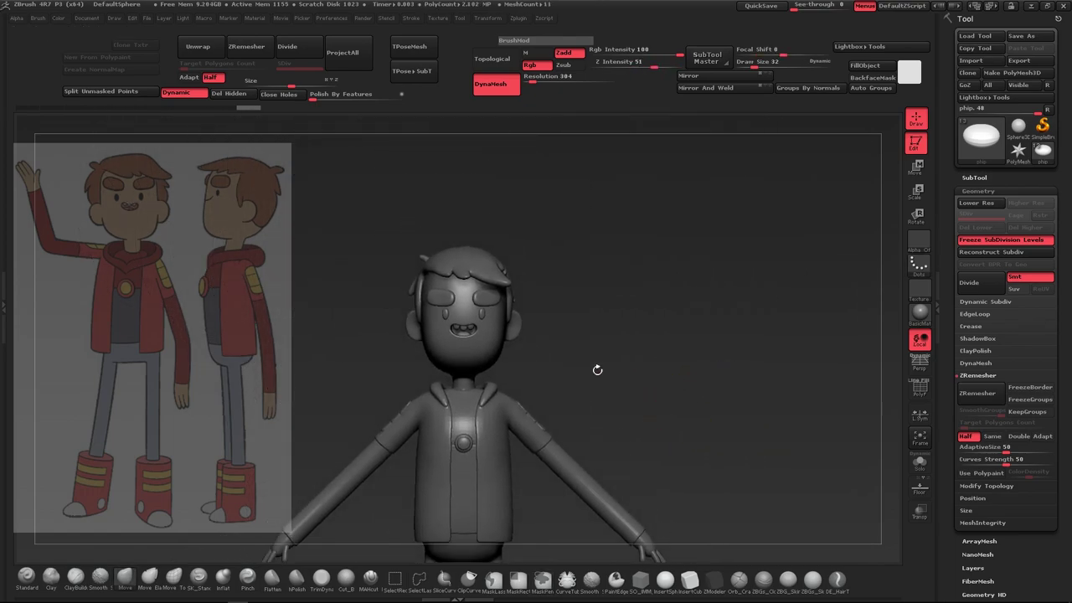
# Select the eye subtool to check it, then zoom out to the full figure
pyautogui.keyDown('alt'); pyautogui.moveTo(597, 369); pyautogui.dragTo(596, 318); pyautogui.keyUp('alt')
pyautogui.click(919, 167)
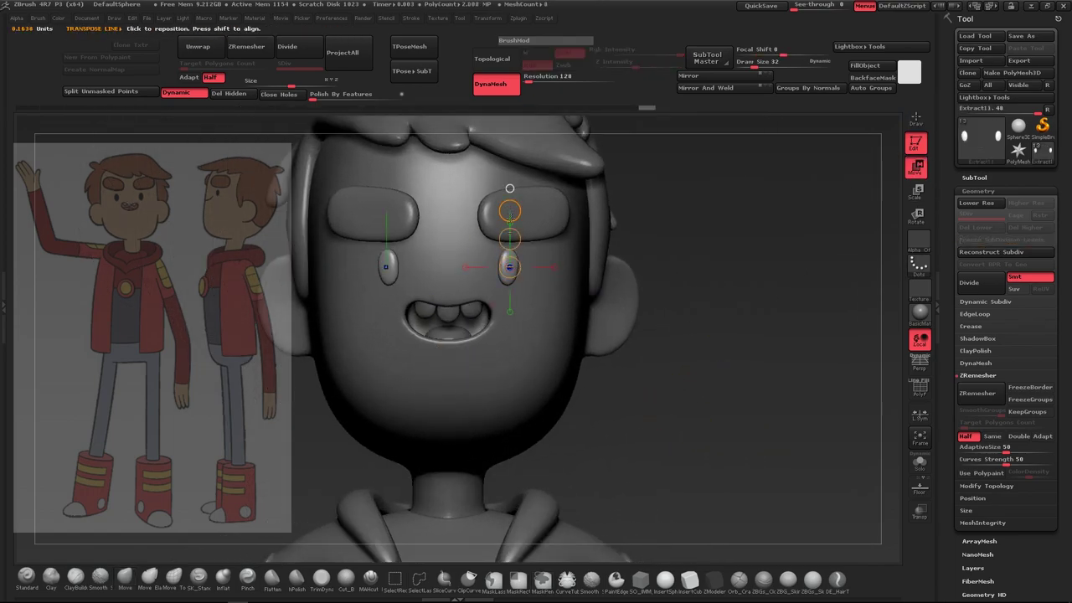
pyautogui.keyDown('alt'); pyautogui.moveTo(851, 150); pyautogui.dragTo(851, 193); pyautogui.keyUp('alt')
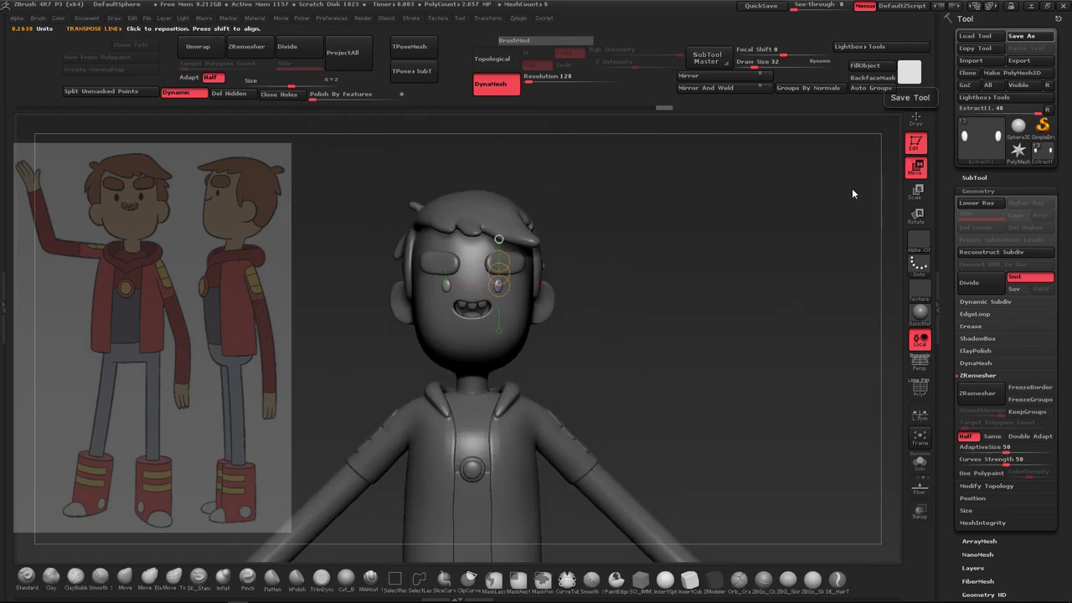
pyautogui.moveTo(659, 318)
pyautogui.keyDown('alt'); pyautogui.mouseDown()
pyautogui.moveTo(659, 368)
pyautogui.moveTo(611, 333)
pyautogui.moveTo(637, 397)
pyautogui.mouseUp(); pyautogui.keyUp('alt')
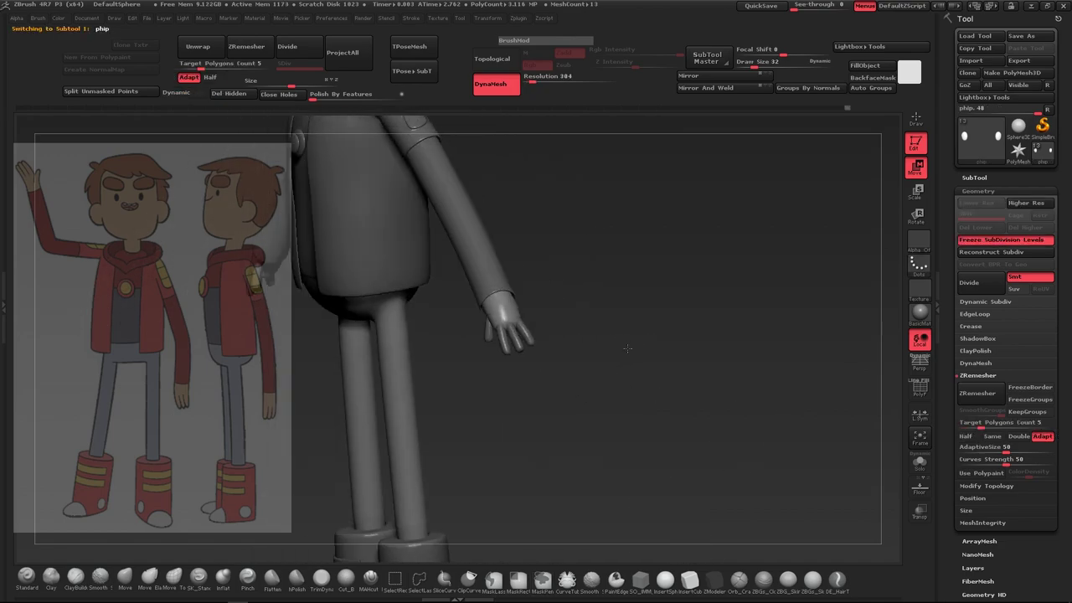
# Inspect the Dedos1 and Dedos2 finger subtools with their polygroup colours
pyautogui.click(977, 191)
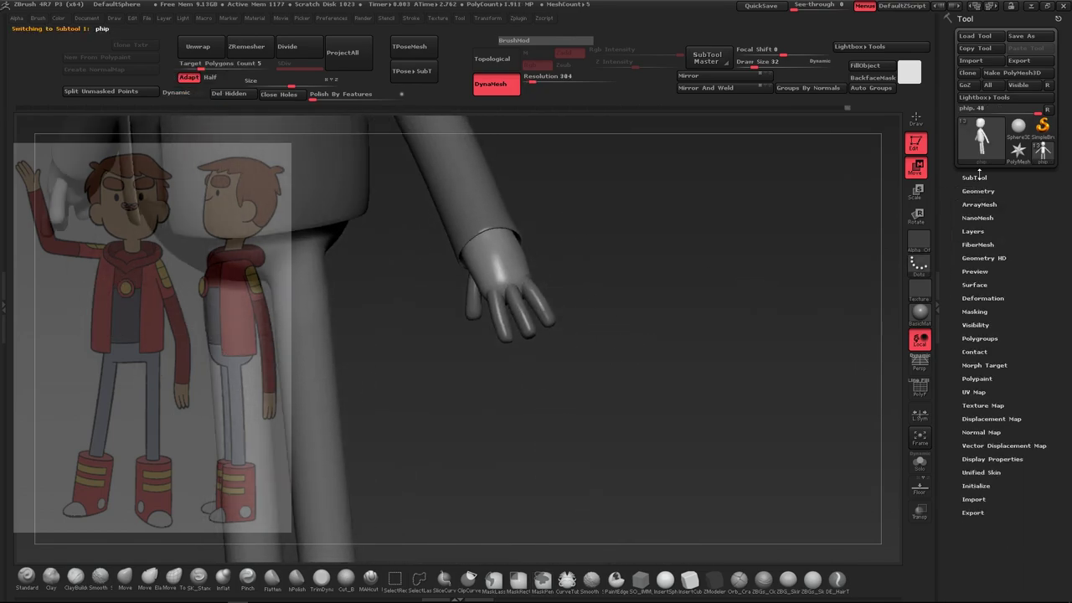
pyautogui.click(973, 178)
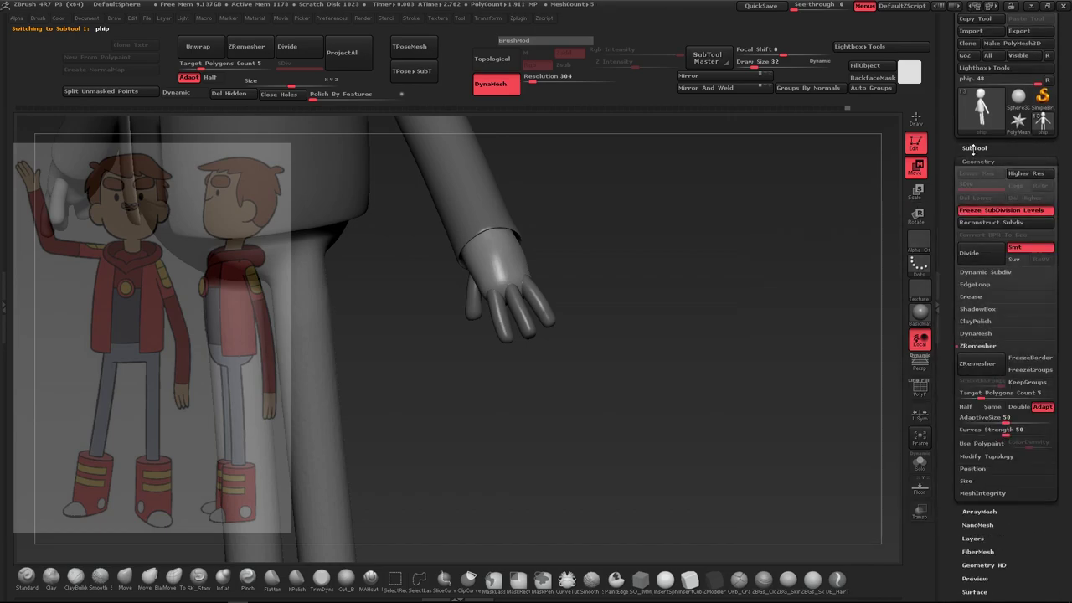
pyautogui.keyDown('alt'); pyautogui.click(473, 293); pyautogui.keyUp('alt')
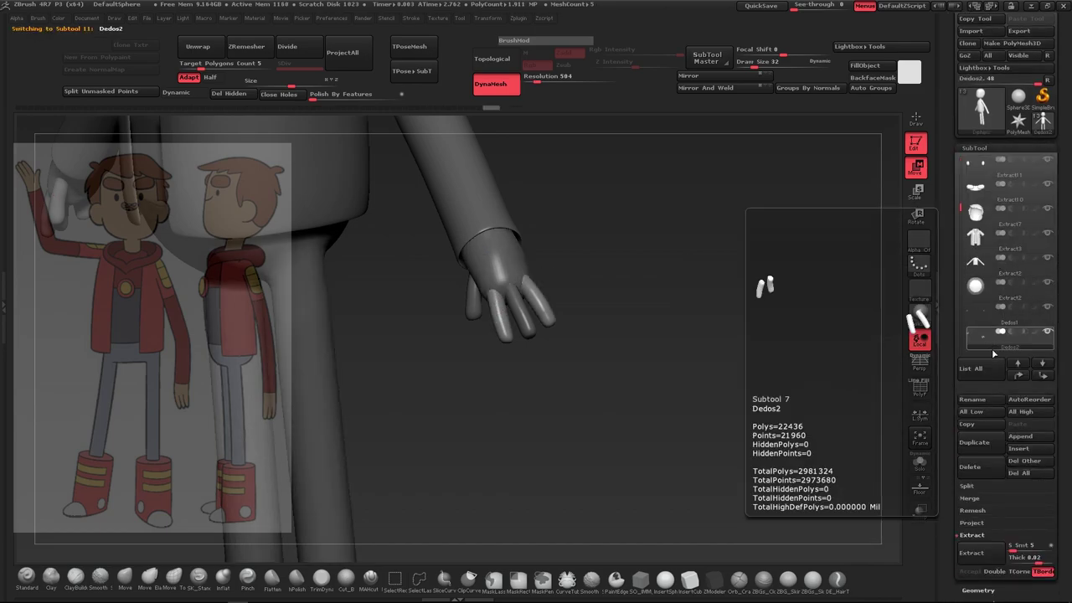
pyautogui.moveTo(633, 371); pyautogui.dragTo(696, 237)
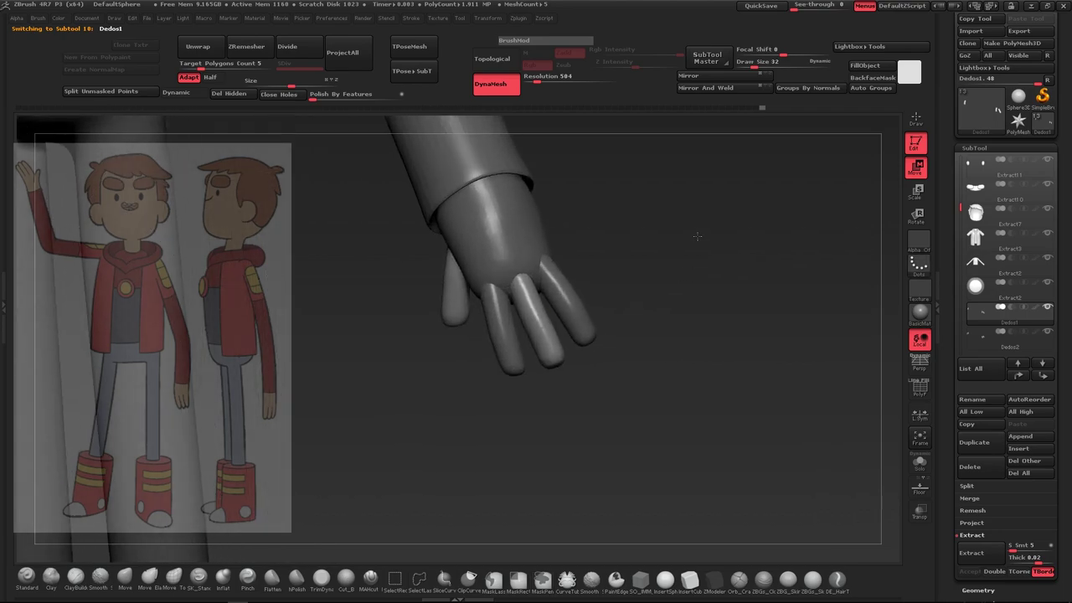
pyautogui.click(976, 334)
pyautogui.click(174, 576)
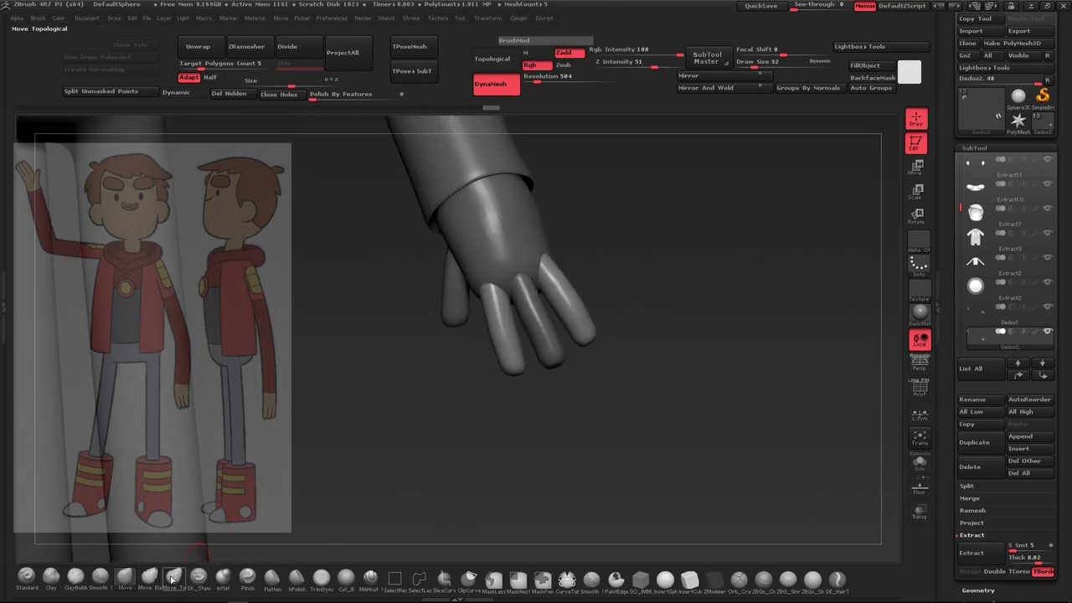
pyautogui.moveTo(507, 275)
pyautogui.mouseDown()
pyautogui.moveTo(624, 295)
pyautogui.moveTo(501, 315)
pyautogui.mouseUp()
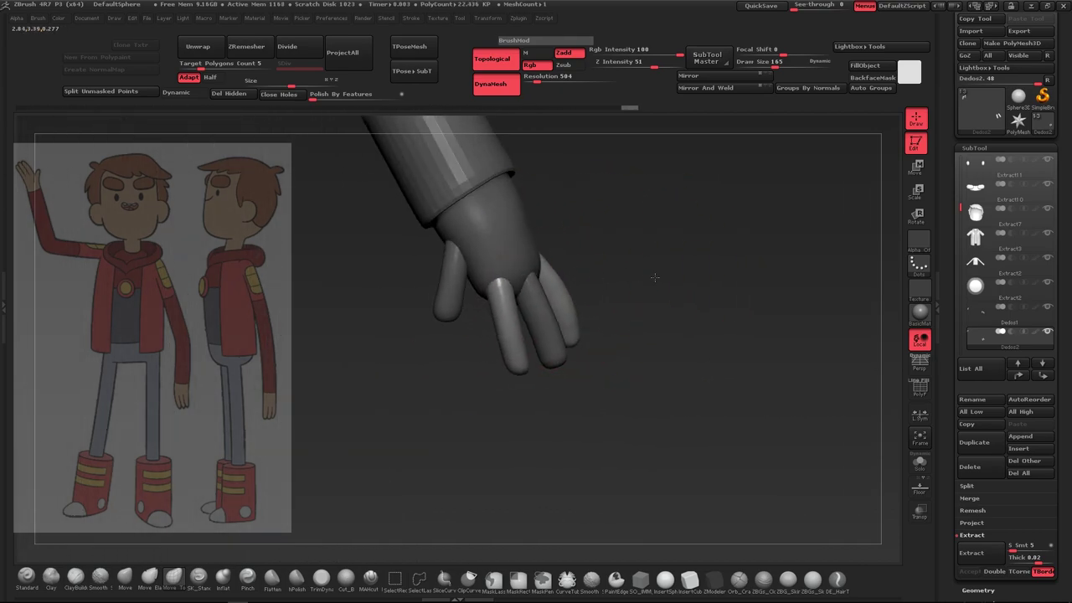
pyautogui.moveTo(552, 274); pyautogui.dragTo(648, 268)
pyautogui.hotkey('shift', 'f')
pyautogui.click(980, 315)
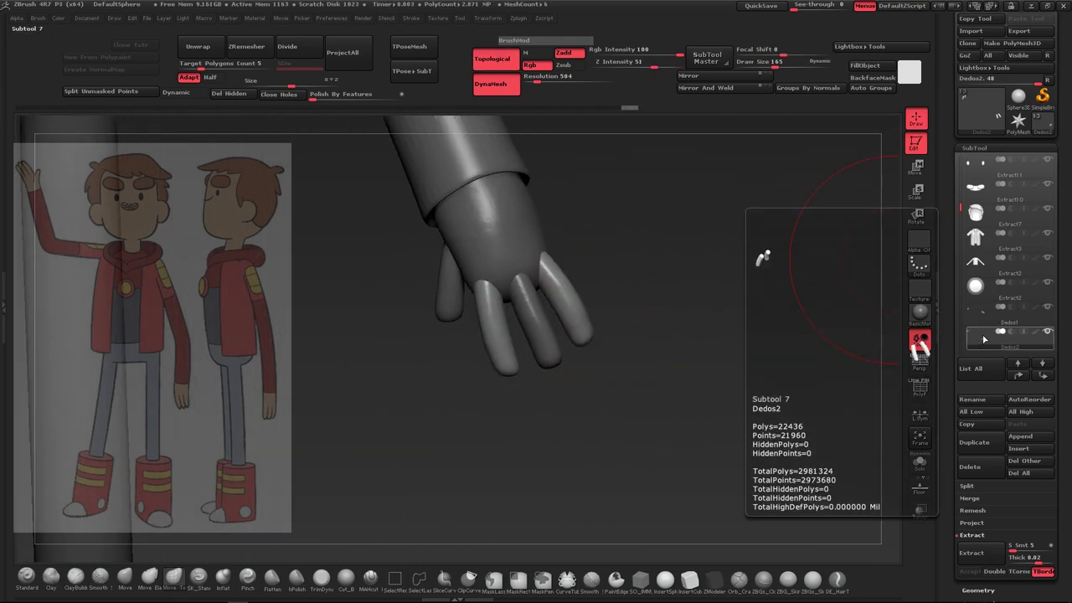
pyautogui.hotkey('shift', 'f')
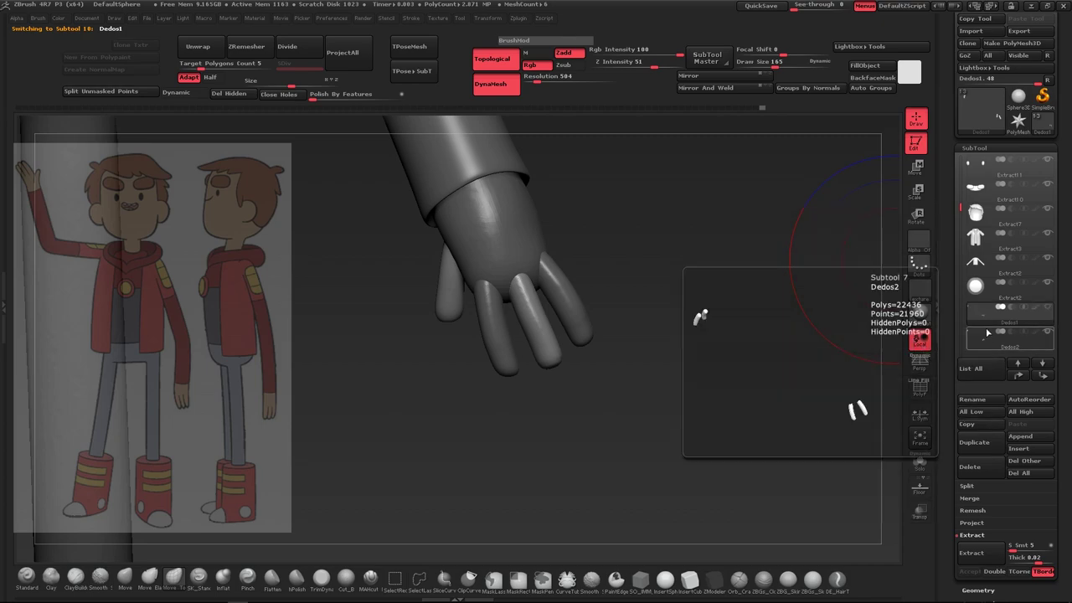
# Merge Dedos2 down into Dedos1 and check the combined hand
pyautogui.click(968, 498)
pyautogui.click(978, 510)
pyautogui.click(792, 528)
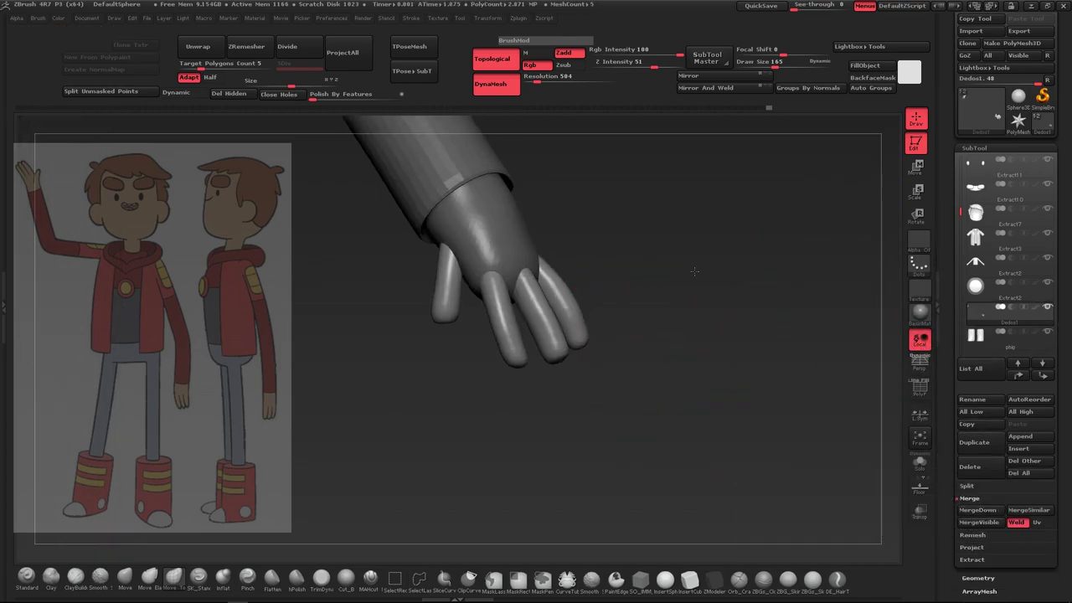
pyautogui.moveTo(792, 502)
pyautogui.mouseDown()
pyautogui.moveTo(712, 285)
pyautogui.moveTo(681, 292)
pyautogui.mouseUp()
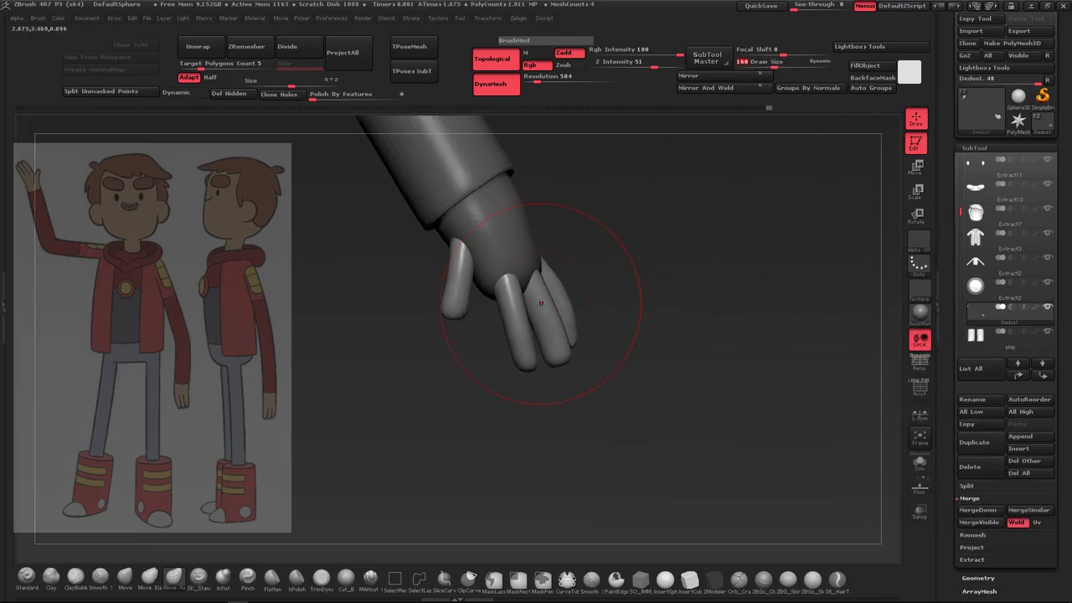
pyautogui.moveTo(553, 295); pyautogui.dragTo(615, 275)
pyautogui.moveTo(656, 314)
pyautogui.mouseDown()
pyautogui.moveTo(641, 306)
pyautogui.moveTo(658, 410)
pyautogui.mouseUp()
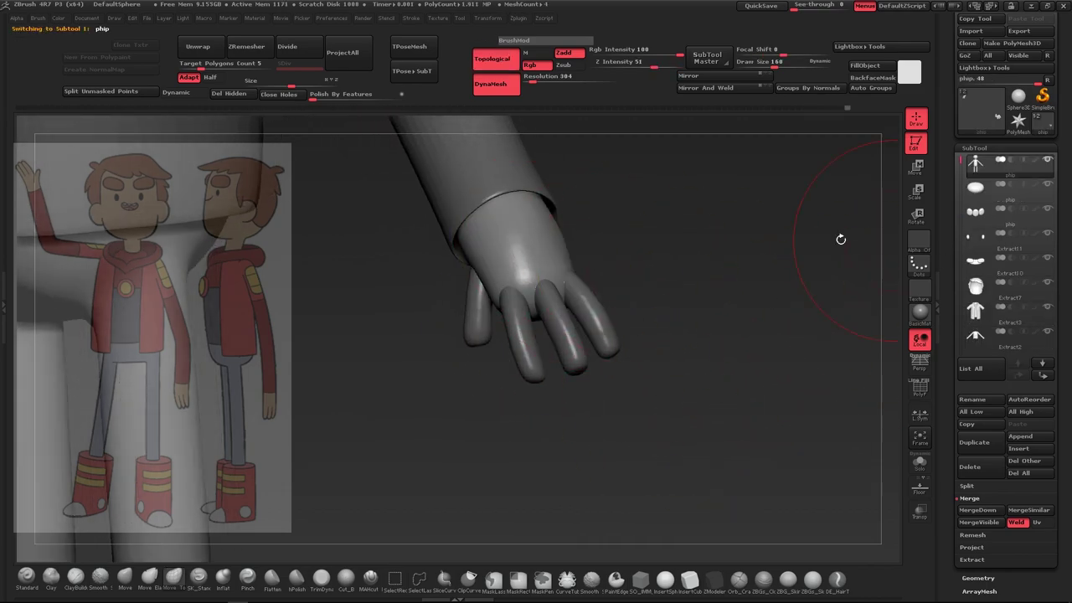
# Move Dedos1 to the top of the list, save the tool, and MergeVisible into phip2
pyautogui.click(1018, 375)
pyautogui.click(1018, 375)
pyautogui.click(1018, 375)
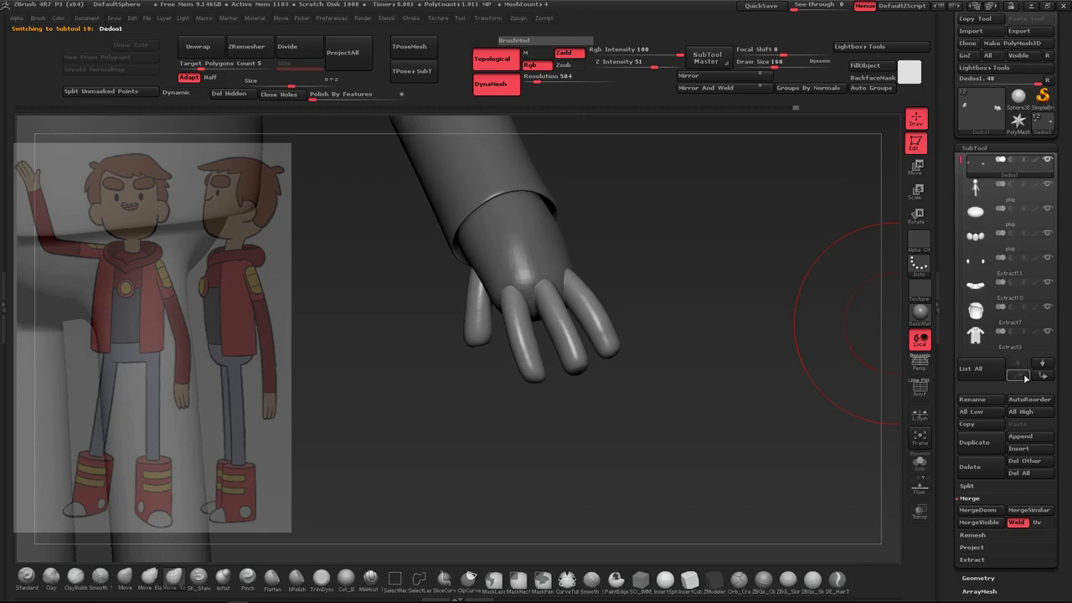
pyautogui.scroll(1, 1038, 41)
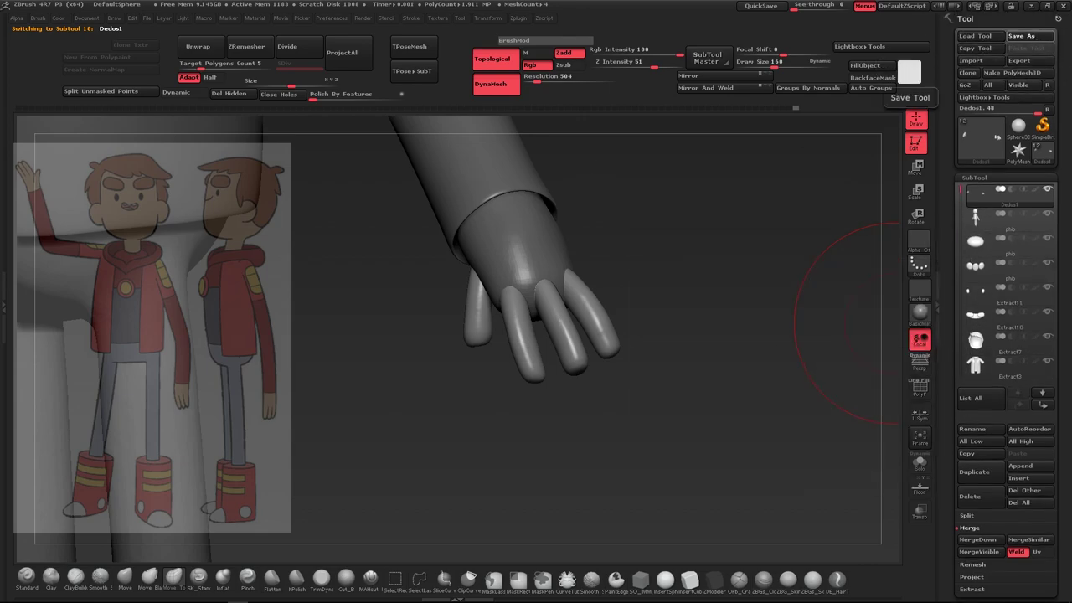
pyautogui.click(1031, 37)
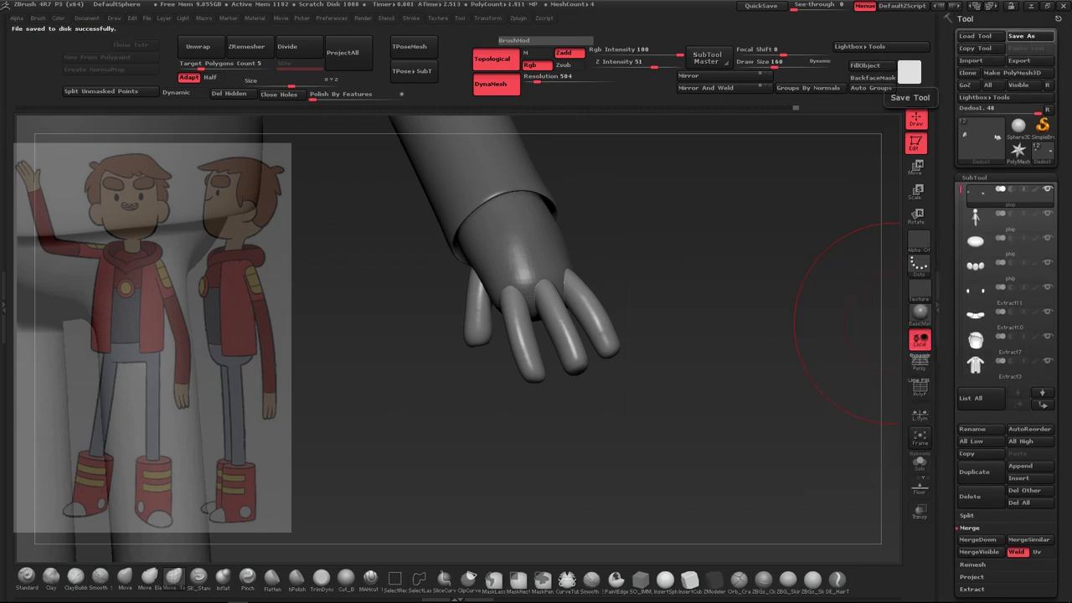
pyautogui.click(977, 552)
pyautogui.click(863, 564)
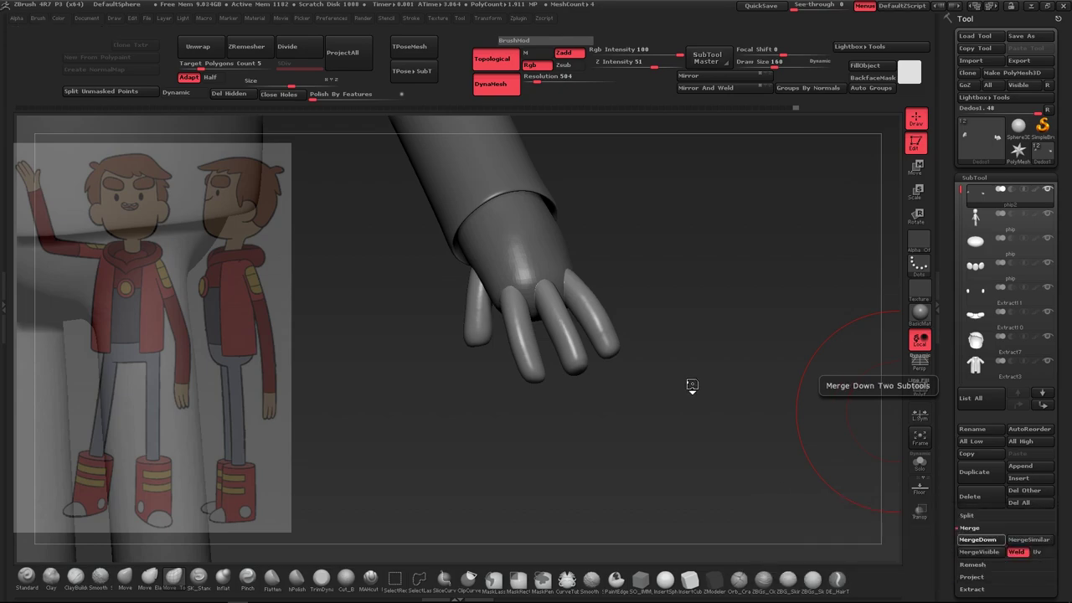
pyautogui.moveTo(705, 370)
pyautogui.keyDown('alt'); pyautogui.mouseDown()
pyautogui.moveTo(629, 341)
pyautogui.moveTo(591, 369)
pyautogui.moveTo(619, 371)
pyautogui.moveTo(574, 455)
pyautogui.moveTo(688, 399)
pyautogui.moveTo(607, 180)
pyautogui.mouseUp(); pyautogui.keyUp('alt')
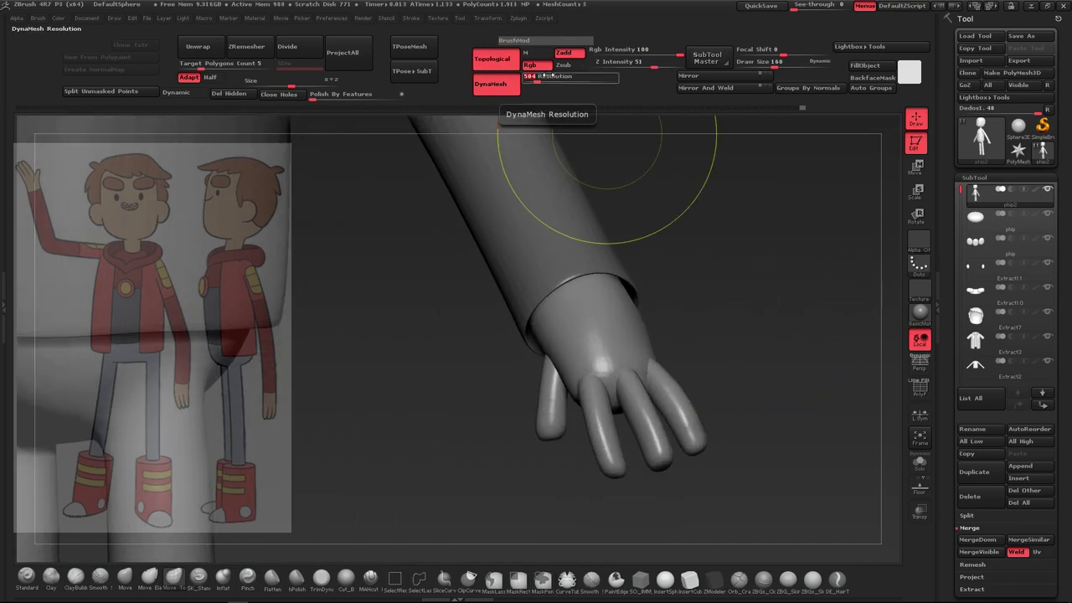
# Turn the phip2 palm with Move Elastic and launch ZRemesher on the merged mesh
pyautogui.press('ctrl')
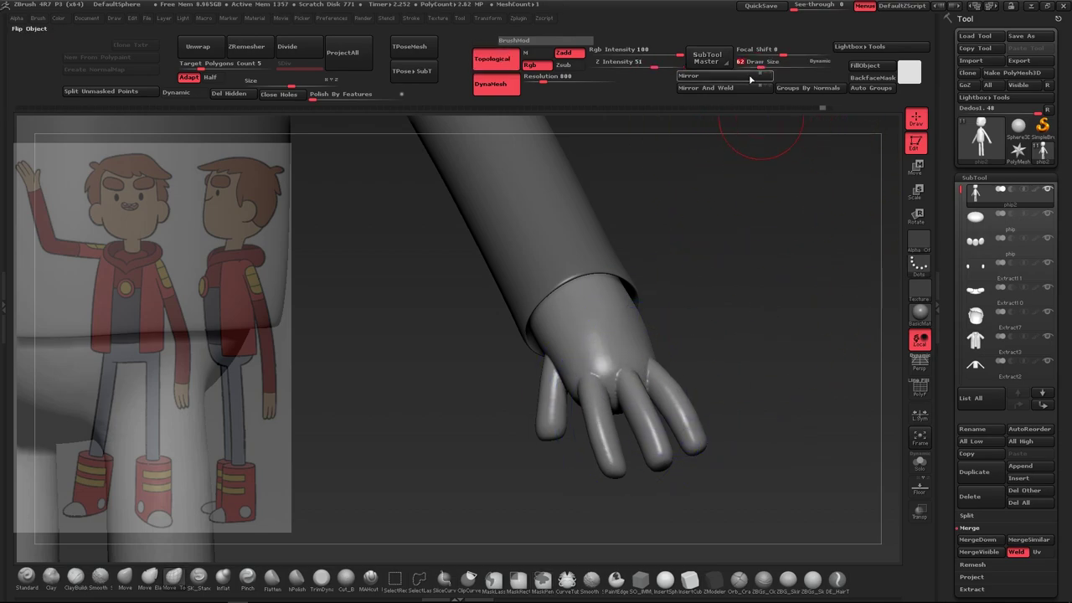
pyautogui.moveTo(723, 327)
pyautogui.mouseDown()
pyautogui.moveTo(681, 359)
pyautogui.moveTo(761, 339)
pyautogui.moveTo(729, 299)
pyautogui.moveTo(737, 285)
pyautogui.mouseUp()
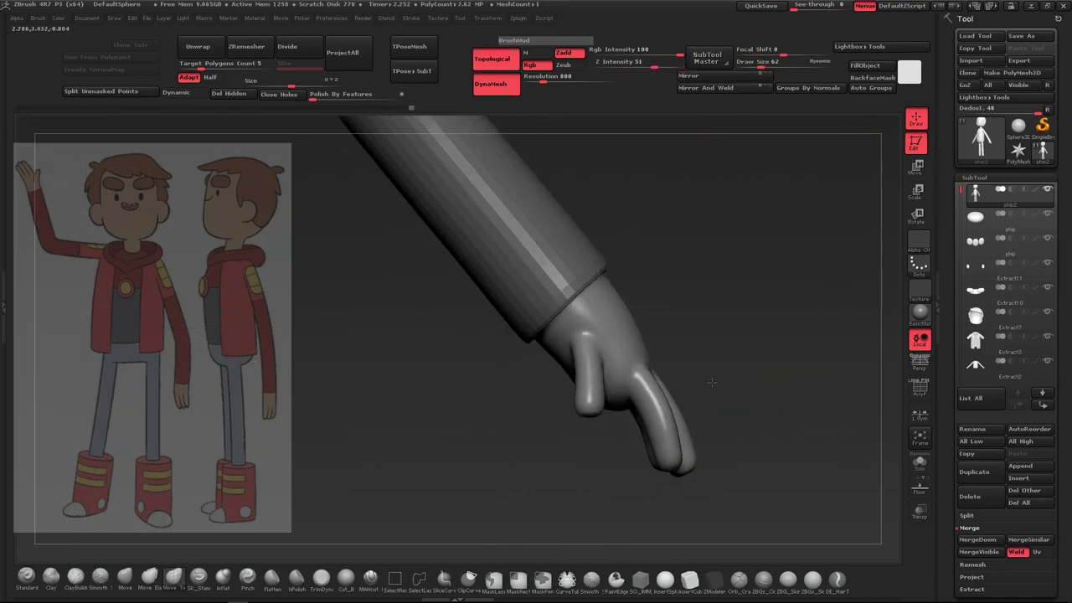
pyautogui.click(149, 578)
pyautogui.moveTo(741, 132)
pyautogui.mouseDown()
pyautogui.moveTo(669, 368)
pyautogui.moveTo(694, 347)
pyautogui.moveTo(658, 335)
pyautogui.moveTo(821, 319)
pyautogui.mouseUp()
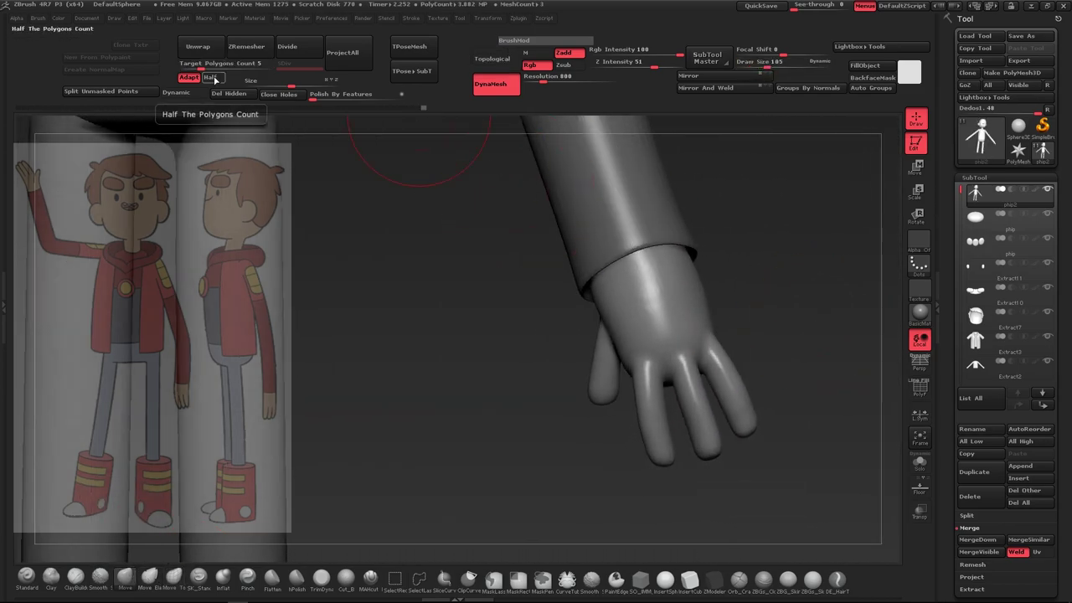
pyautogui.click(247, 46)
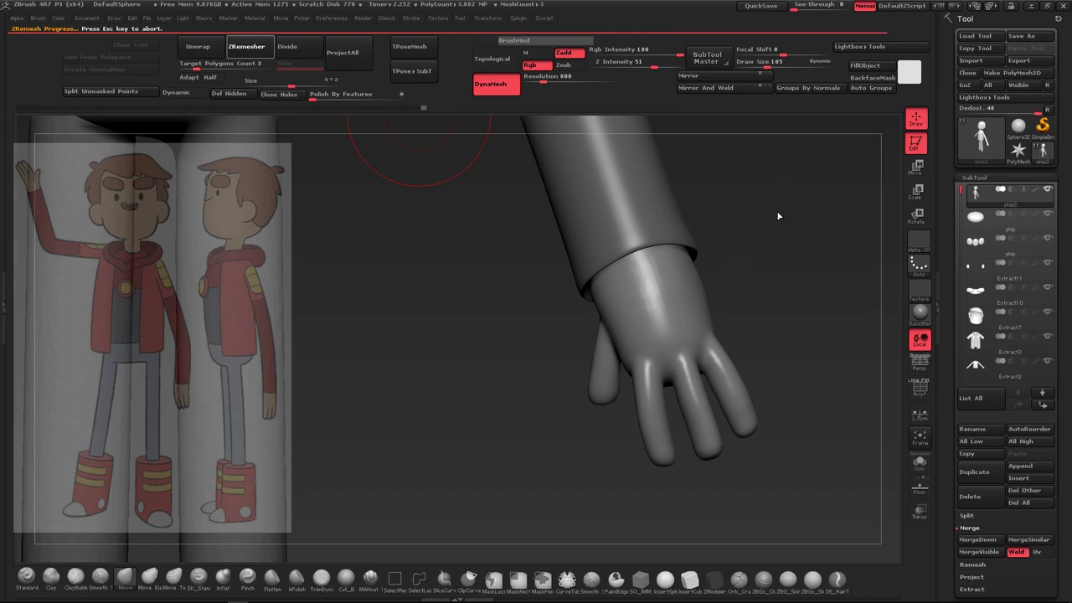
# Abort the running remesh, enable KeepGroups, and restart ZRemesher with polygroups shown
pyautogui.hotkey('shift', 'f')
pyautogui.hotkey('ctrl', 'd')
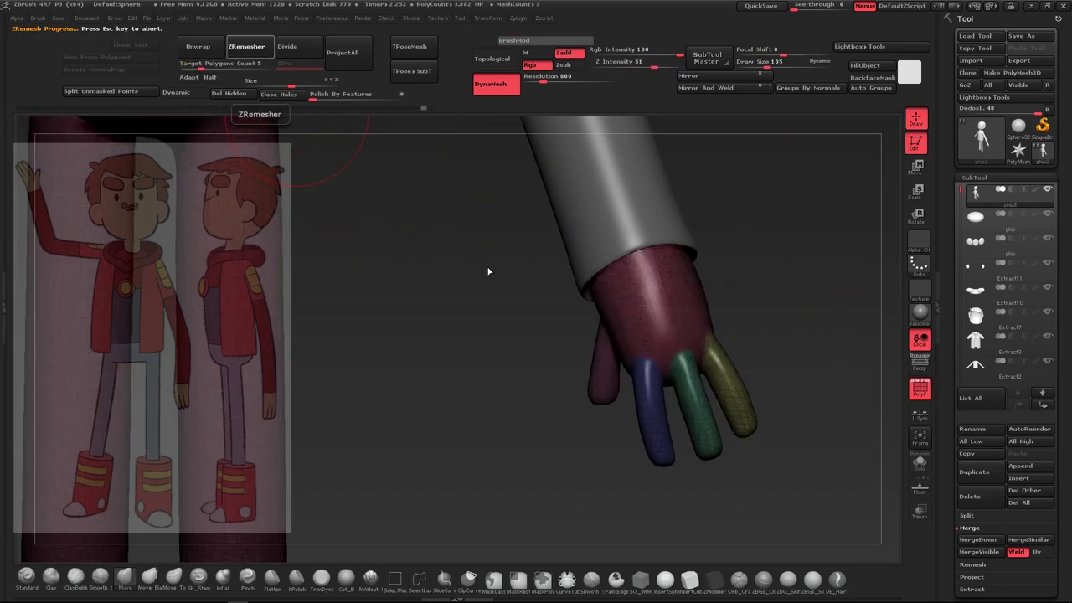
pyautogui.press('Escape')
pyautogui.click(973, 177)
pyautogui.click(977, 190)
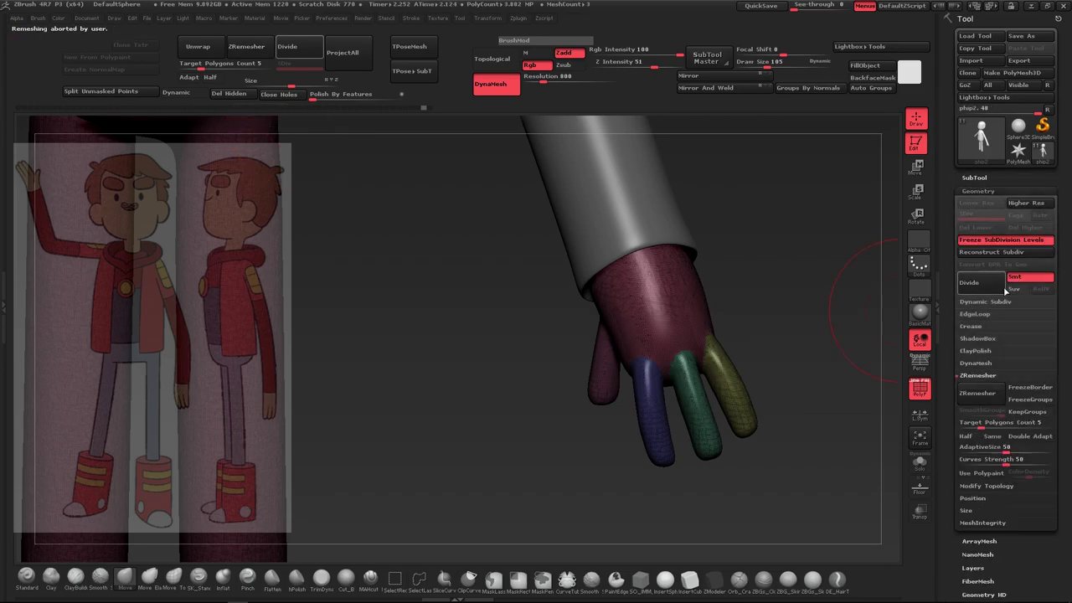
pyautogui.click(1028, 411)
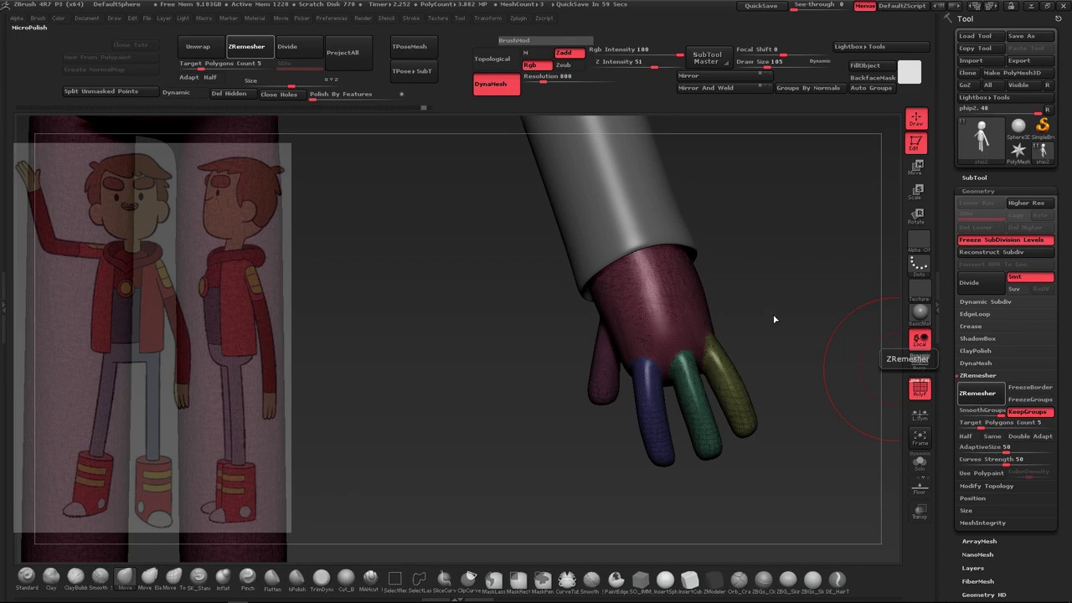
pyautogui.click(977, 392)
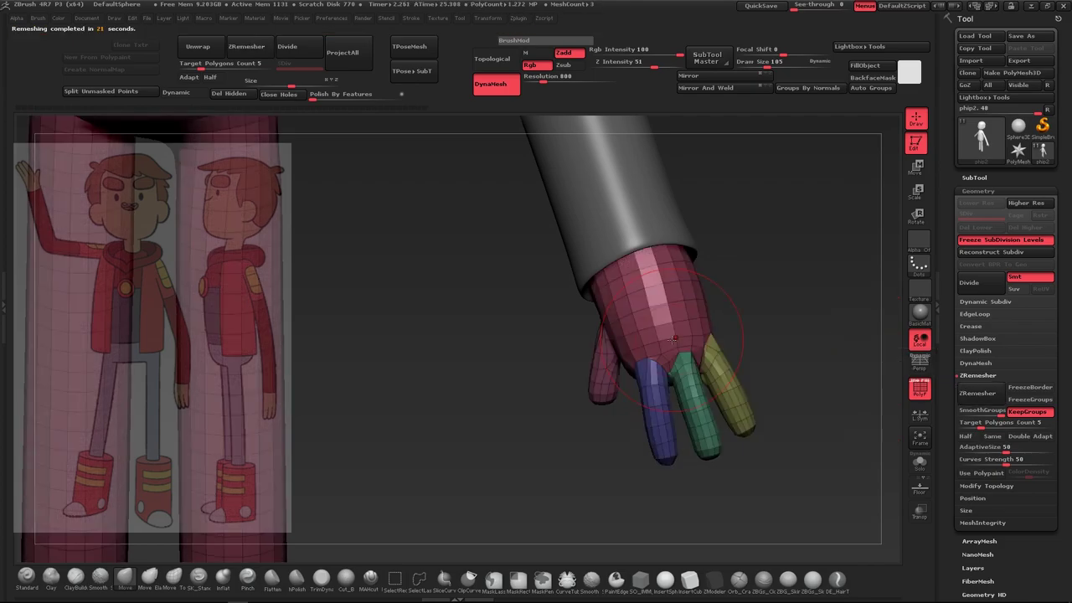
# Set Target Polygons Count to 8 and inspect the new finger topology
pyautogui.moveTo(793, 311); pyautogui.dragTo(302, 143)
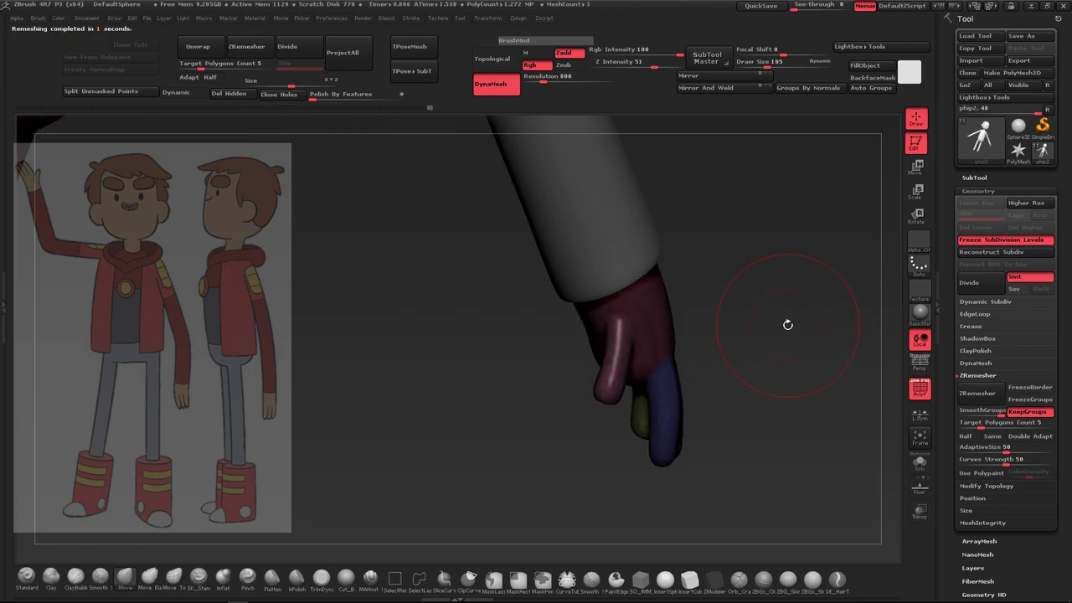
pyautogui.moveTo(790, 324); pyautogui.dragTo(871, 344)
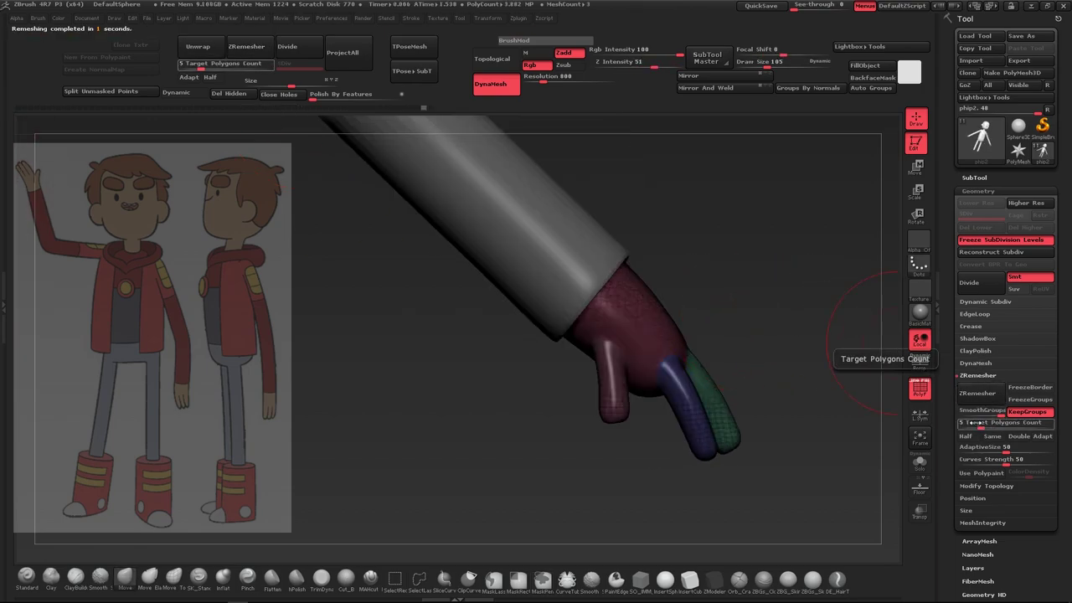
pyautogui.write('8')
pyautogui.press('Return')
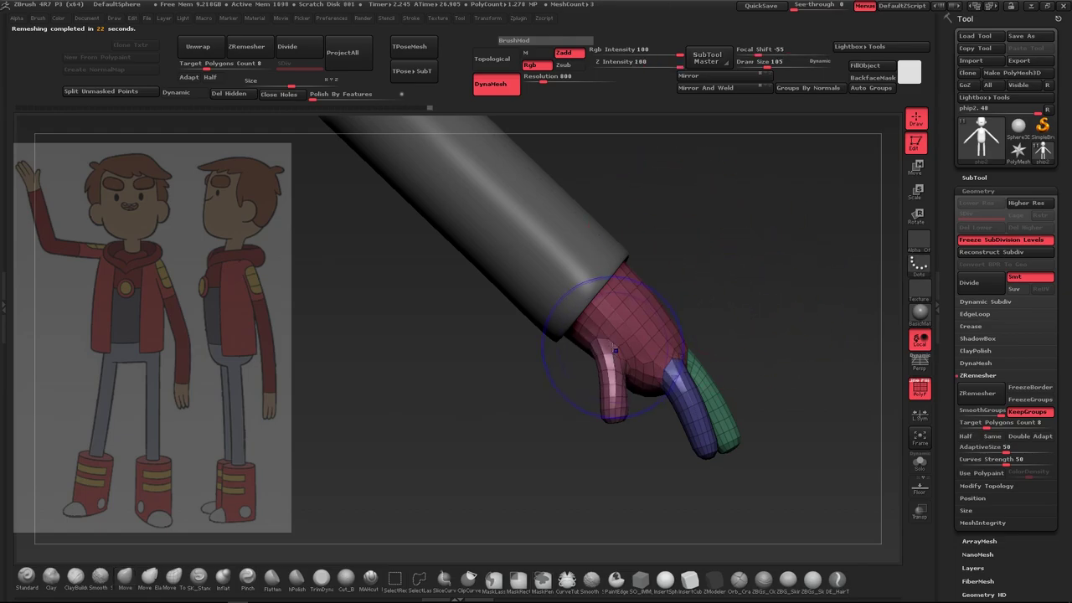
pyautogui.moveTo(776, 295); pyautogui.dragTo(761, 321)
# Review the remeshed phip2 hand and body with a smooth preview, then turn off PolyFrame
pyautogui.press('f')
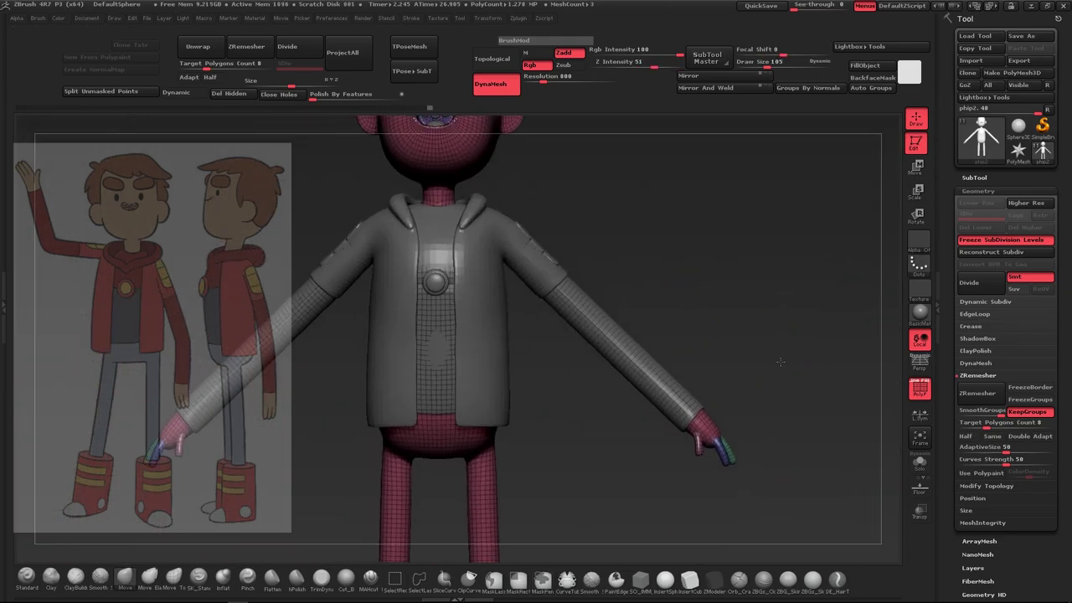
pyautogui.moveTo(706, 287)
pyautogui.mouseDown()
pyautogui.moveTo(624, 241)
pyautogui.moveTo(712, 399)
pyautogui.moveTo(689, 380)
pyautogui.moveTo(691, 399)
pyautogui.moveTo(713, 394)
pyautogui.mouseUp()
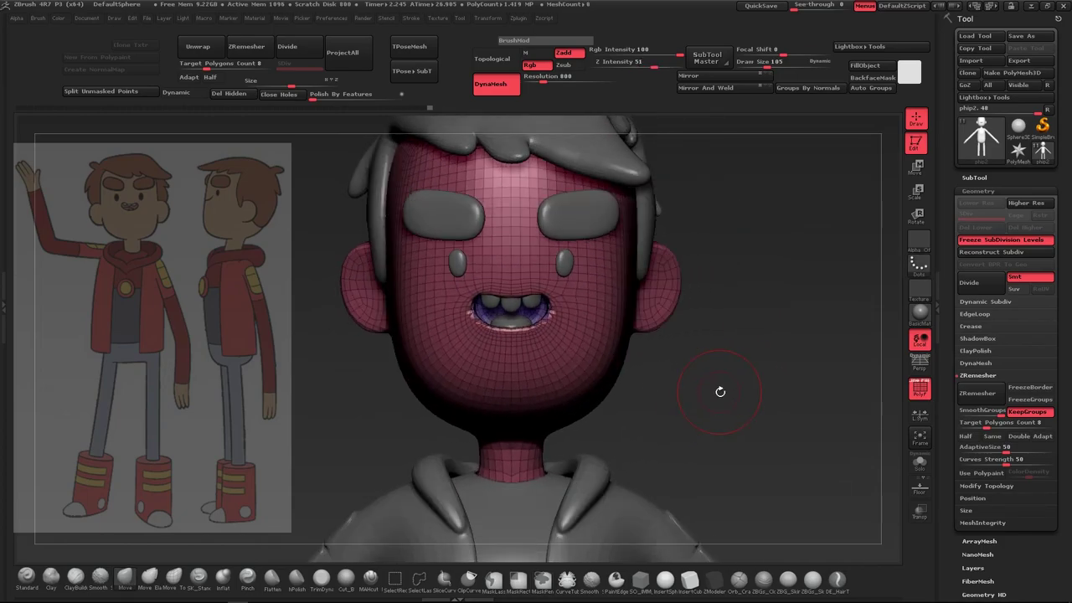
pyautogui.hotkey('ctrl', 'd')
pyautogui.moveTo(794, 402)
pyautogui.mouseDown()
pyautogui.moveTo(555, 301)
pyautogui.moveTo(870, 360)
pyautogui.mouseUp()
pyautogui.moveTo(759, 429)
pyautogui.keyDown('alt'); pyautogui.mouseDown()
pyautogui.moveTo(645, 359)
pyautogui.moveTo(741, 371)
pyautogui.mouseUp(); pyautogui.keyUp('alt')
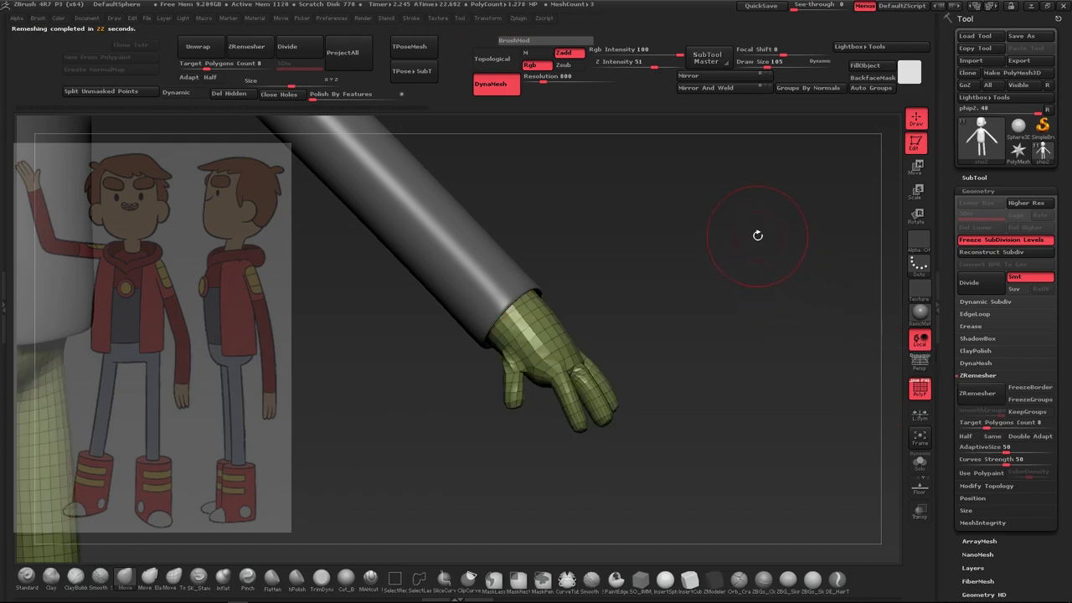
pyautogui.moveTo(689, 235)
pyautogui.mouseDown()
pyautogui.moveTo(681, 314)
pyautogui.moveTo(630, 362)
pyautogui.moveTo(715, 340)
pyautogui.moveTo(651, 364)
pyautogui.moveTo(687, 327)
pyautogui.moveTo(636, 403)
pyautogui.moveTo(723, 390)
pyautogui.moveTo(708, 369)
pyautogui.moveTo(720, 342)
pyautogui.moveTo(729, 351)
pyautogui.moveTo(662, 360)
pyautogui.moveTo(676, 311)
pyautogui.moveTo(715, 316)
pyautogui.moveTo(687, 252)
pyautogui.mouseUp()
pyautogui.hotkey('shift', 'f')
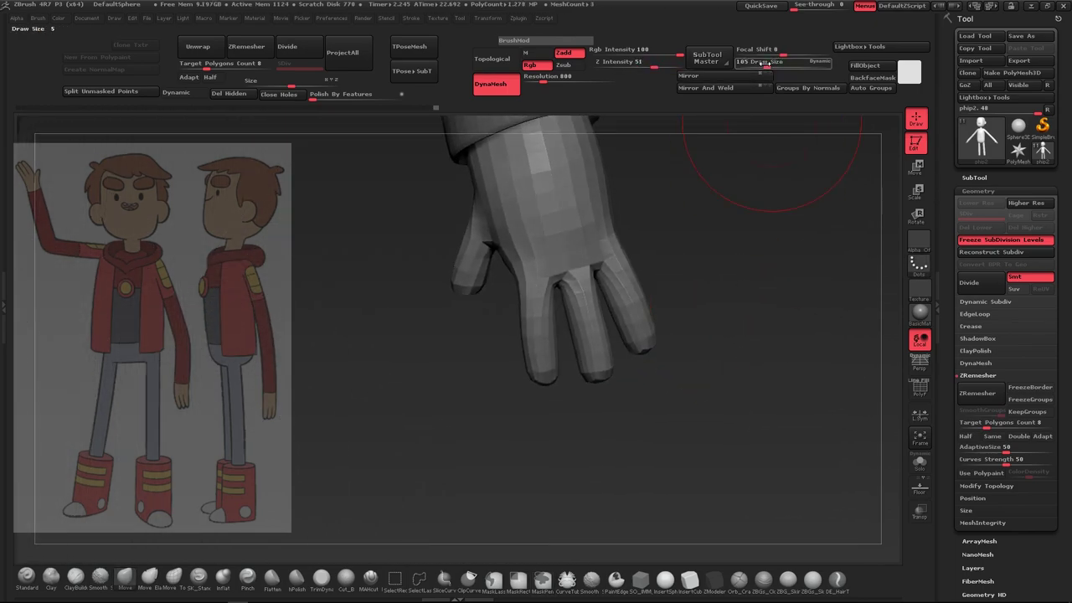
# Set the brush size to 59 and lasso-isolate a finger with polygroups displayed
pyautogui.moveTo(783, 65); pyautogui.dragTo(757, 65)
pyautogui.moveTo(757, 168)
pyautogui.mouseDown()
pyautogui.moveTo(556, 453)
pyautogui.moveTo(522, 387)
pyautogui.mouseUp()
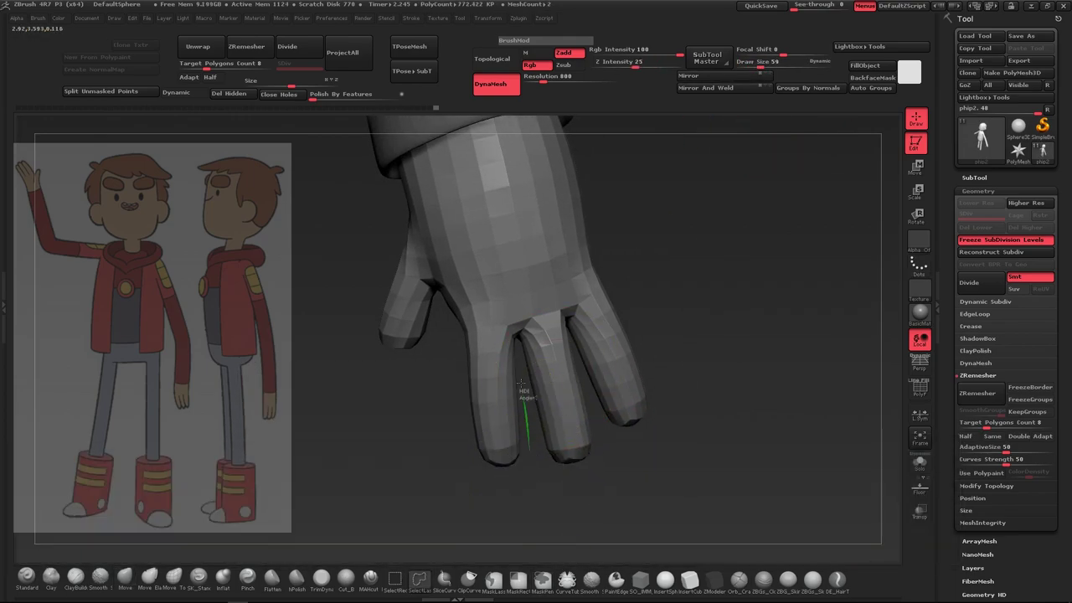
pyautogui.keyDown('ctrl'); pyautogui.keyDown('shift'); pyautogui.moveTo(513, 335); pyautogui.dragTo(521, 510); pyautogui.keyUp('shift'); pyautogui.keyUp('ctrl')
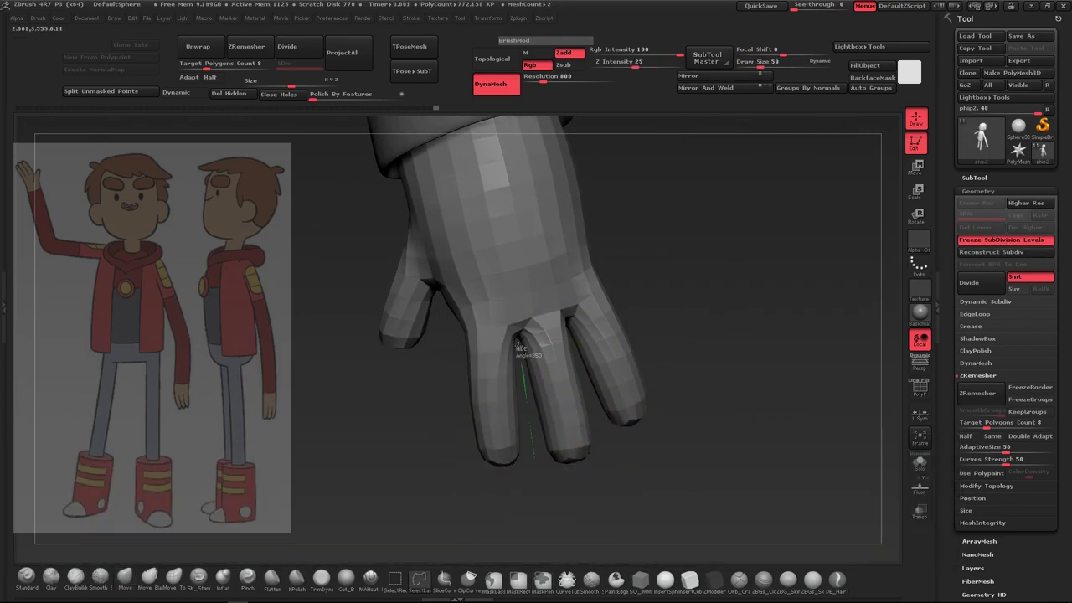
pyautogui.keyDown('ctrl'); pyautogui.keyDown('shift'); pyautogui.click(550, 559); pyautogui.keyUp('shift'); pyautogui.keyUp('ctrl')
pyautogui.keyDown('ctrl'); pyautogui.keyDown('shift'); pyautogui.click(550, 559); pyautogui.keyUp('shift'); pyautogui.keyUp('ctrl')
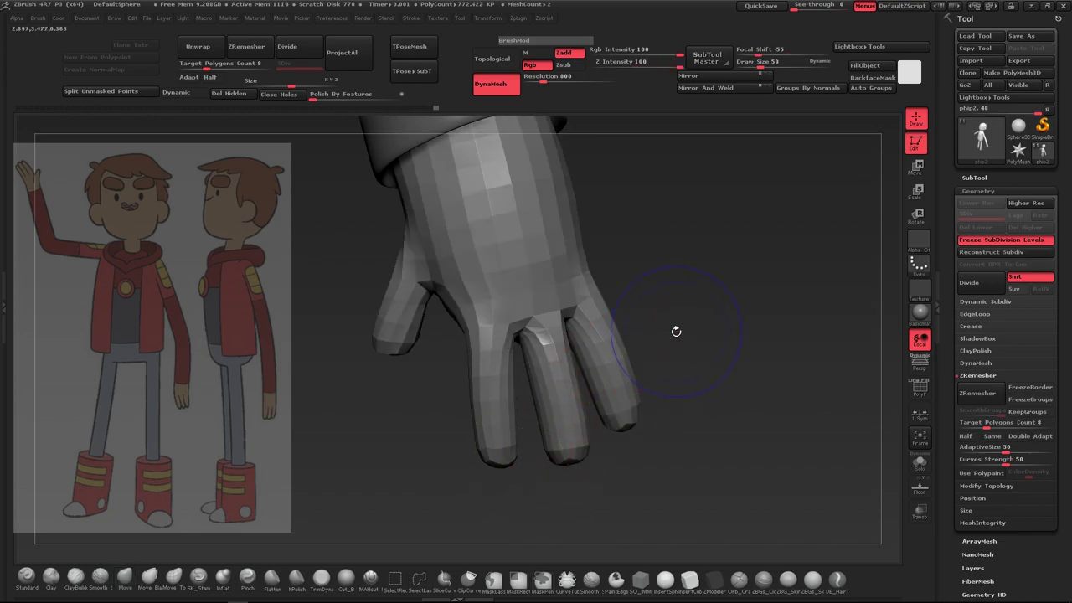
pyautogui.hotkey('shift', 'f')
pyautogui.moveTo(527, 471)
pyautogui.keyDown('ctrl'); pyautogui.keyDown('shift'); pyautogui.mouseDown()
pyautogui.moveTo(528, 406)
pyautogui.moveTo(536, 479)
pyautogui.mouseUp(); pyautogui.keyUp('shift'); pyautogui.keyUp('ctrl')
pyautogui.keyDown('ctrl'); pyautogui.keyDown('shift'); pyautogui.moveTo(503, 339); pyautogui.dragTo(505, 341); pyautogui.keyUp('shift'); pyautogui.keyUp('ctrl')
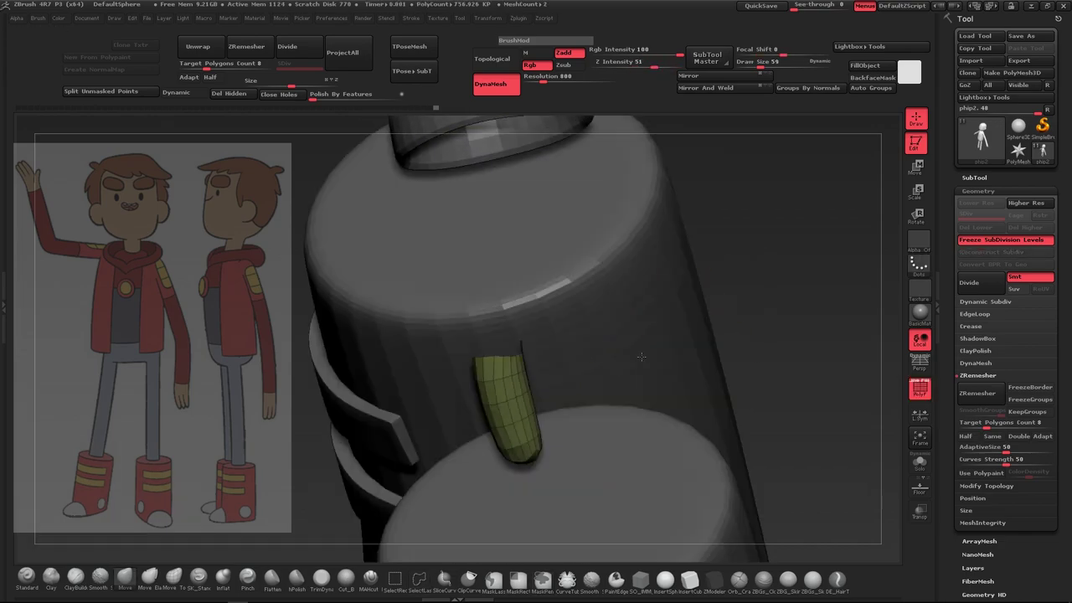
pyautogui.keyDown('ctrl'); pyautogui.keyDown('shift'); pyautogui.click(681, 332); pyautogui.keyUp('shift'); pyautogui.keyUp('ctrl')
# Slice a finger's base into a red polygroup and give the next finger its own group
pyautogui.moveTo(517, 452); pyautogui.dragTo(586, 402)
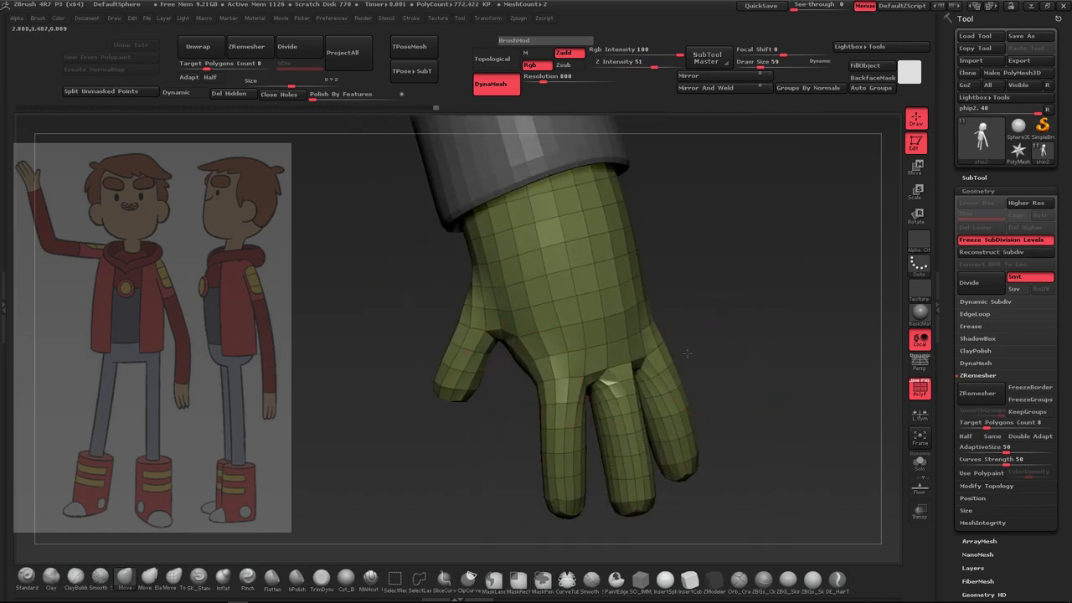
pyautogui.moveTo(622, 315)
pyautogui.keyDown('ctrl'); pyautogui.keyDown('shift'); pyautogui.mouseDown()
pyautogui.moveTo(557, 345)
pyautogui.moveTo(598, 418)
pyautogui.mouseUp(); pyautogui.keyUp('shift'); pyautogui.keyUp('ctrl')
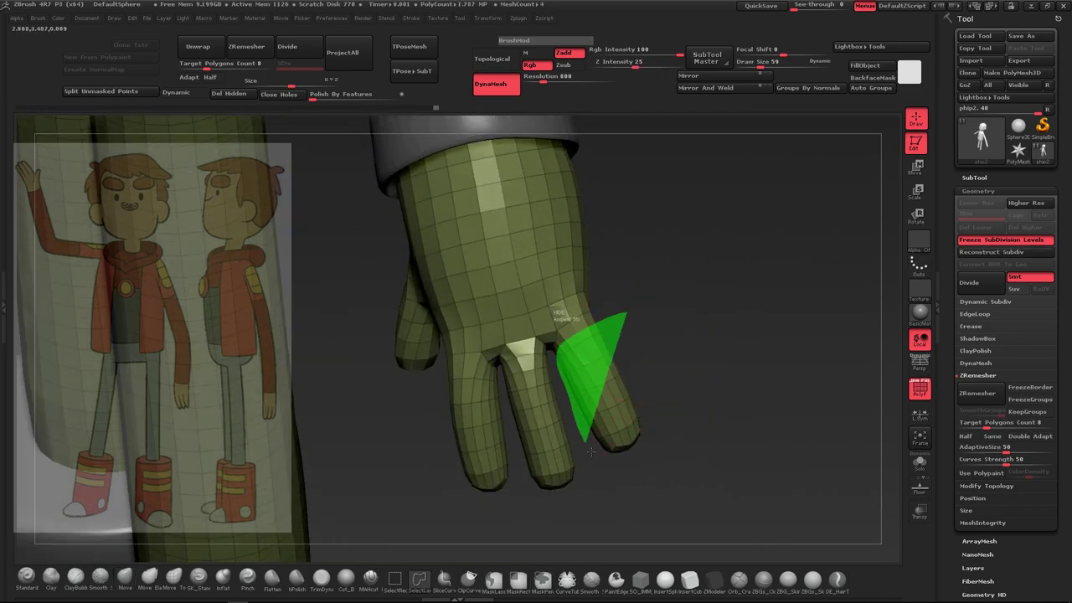
pyautogui.moveTo(669, 368); pyautogui.dragTo(722, 425)
pyautogui.keyDown('ctrl'); pyautogui.keyDown('shift'); pyautogui.click(725, 365); pyautogui.keyUp('shift'); pyautogui.keyUp('ctrl')
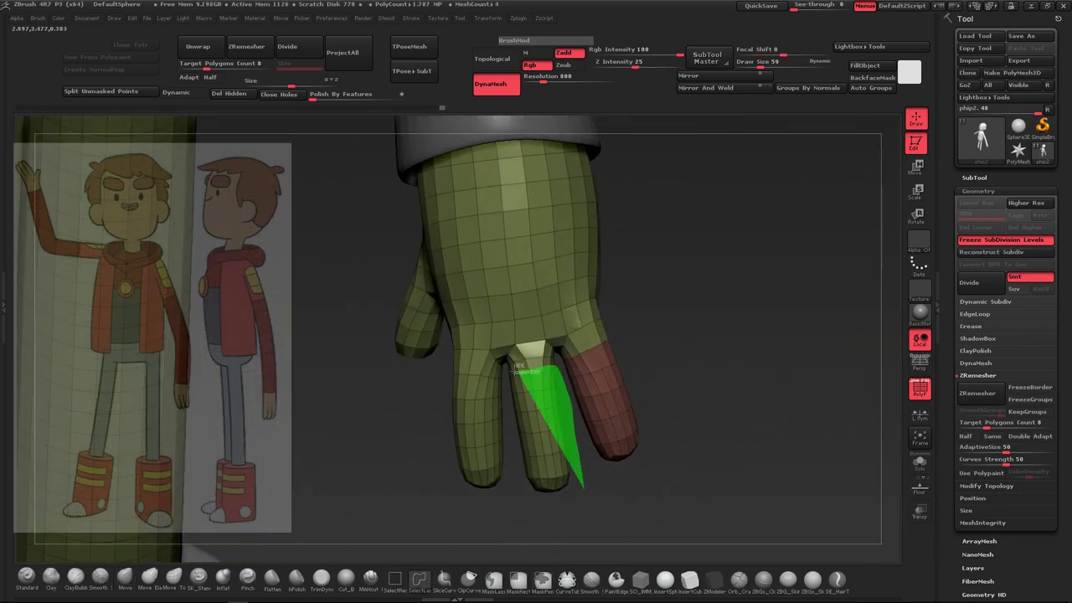
pyautogui.moveTo(517, 367)
pyautogui.keyDown('ctrl'); pyautogui.keyDown('shift'); pyautogui.mouseDown()
pyautogui.moveTo(577, 486)
pyautogui.moveTo(701, 366)
pyautogui.mouseUp(); pyautogui.keyUp('shift'); pyautogui.keyUp('ctrl')
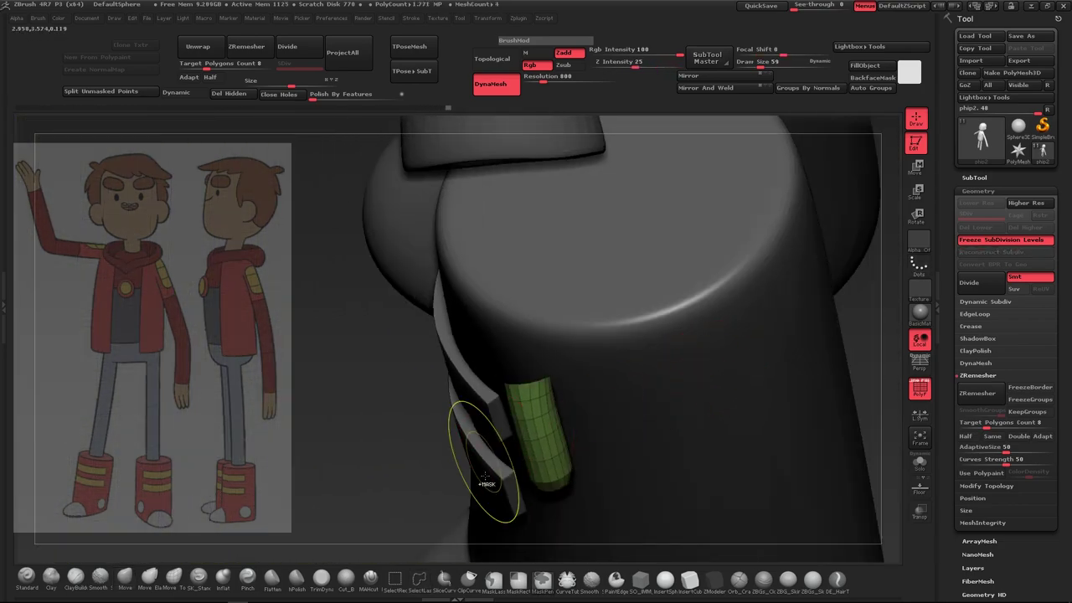
pyautogui.hotkey('ctrl', 'w')
pyautogui.moveTo(485, 479); pyautogui.dragTo(490, 393)
pyautogui.keyDown('ctrl'); pyautogui.keyDown('shift'); pyautogui.click(681, 450); pyautogui.keyUp('shift'); pyautogui.keyUp('ctrl')
pyautogui.moveTo(682, 450)
pyautogui.mouseDown()
pyautogui.moveTo(738, 360)
pyautogui.moveTo(711, 390)
pyautogui.moveTo(596, 335)
pyautogui.mouseUp()
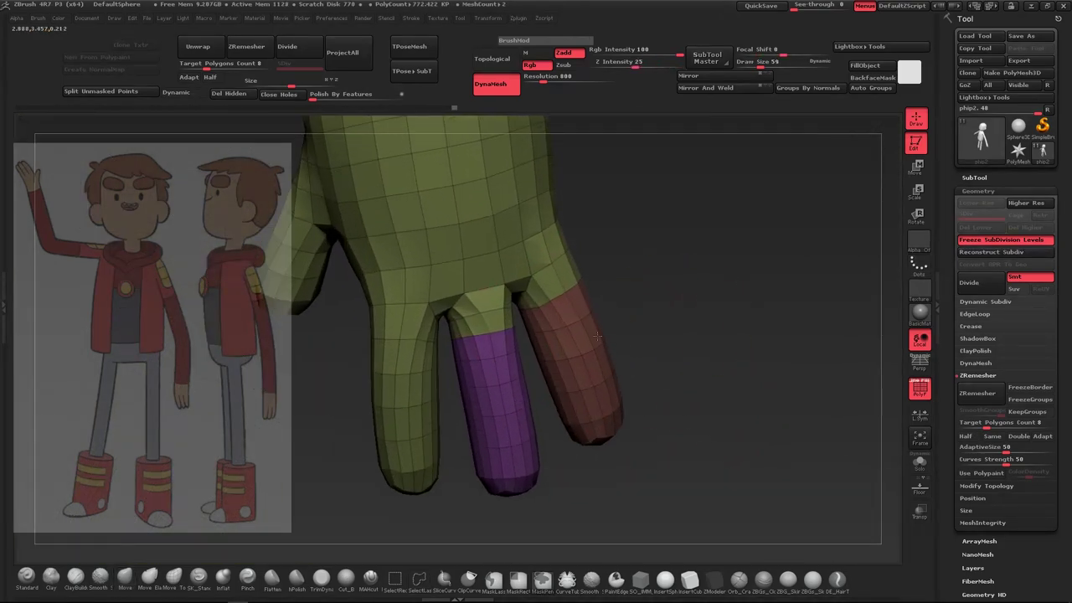
# Check the purple and middle finger groups and reduce the brush size to 17
pyautogui.keyDown('ctrl'); pyautogui.keyDown('shift'); pyautogui.click(490, 383); pyautogui.keyUp('shift'); pyautogui.keyUp('ctrl')
pyautogui.keyDown('ctrl'); pyautogui.keyDown('shift'); pyautogui.click(614, 346); pyautogui.keyUp('shift'); pyautogui.keyUp('ctrl')
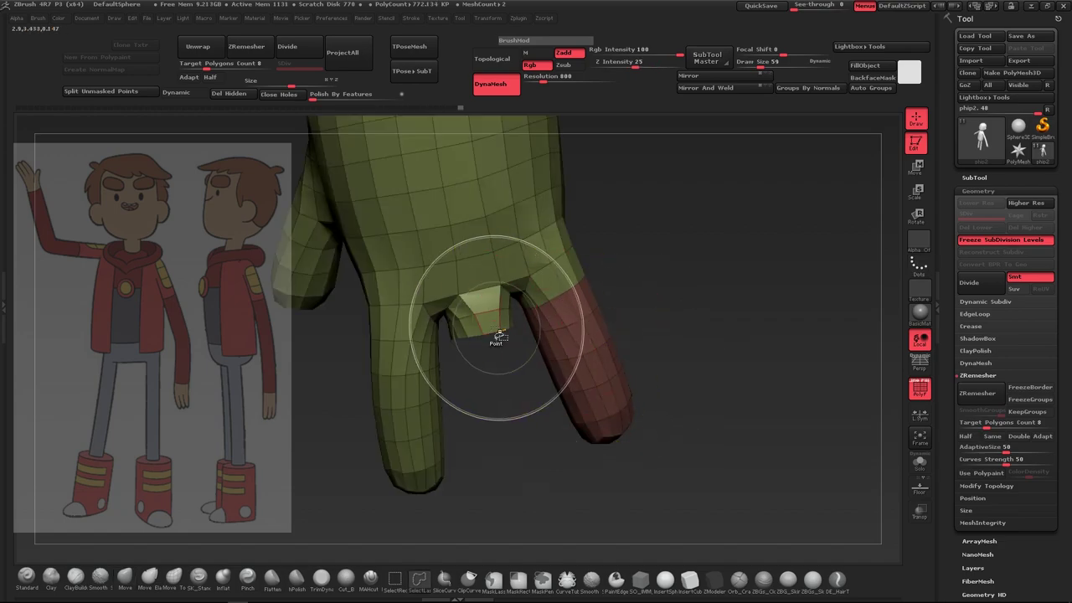
pyautogui.keyDown('ctrl'); pyautogui.keyDown('shift'); pyautogui.click(498, 335); pyautogui.keyUp('shift'); pyautogui.keyUp('ctrl')
pyautogui.keyDown('ctrl'); pyautogui.keyDown('shift'); pyautogui.click(505, 342); pyautogui.keyUp('shift'); pyautogui.keyUp('ctrl')
pyautogui.moveTo(766, 67); pyautogui.dragTo(747, 67)
pyautogui.keyDown('alt'); pyautogui.moveTo(493, 359); pyautogui.dragTo(477, 342); pyautogui.keyUp('alt')
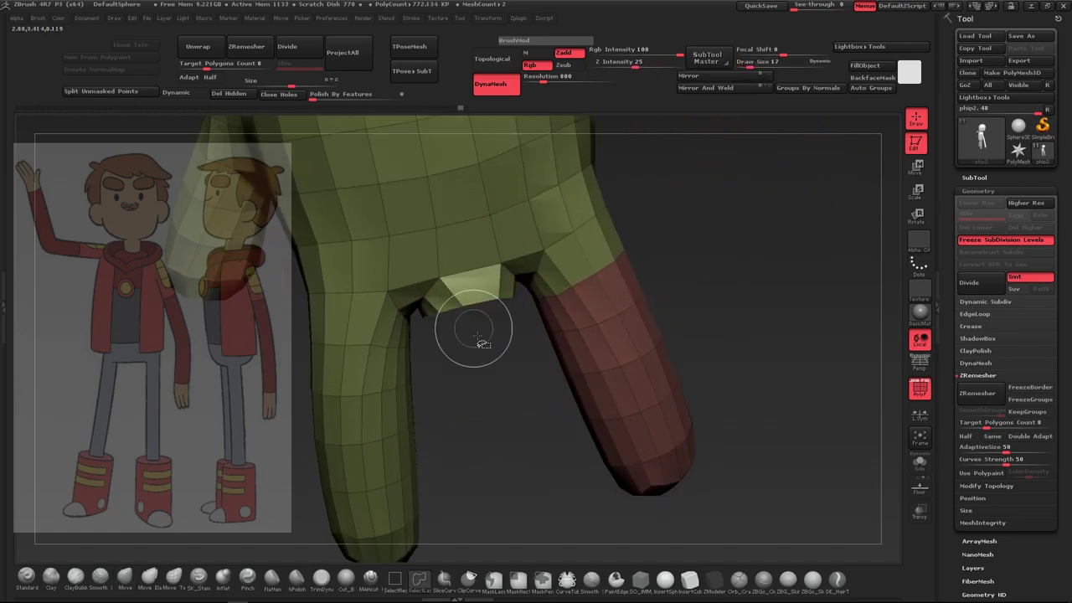
pyautogui.moveTo(742, 294)
pyautogui.keyDown('ctrl'); pyautogui.keyDown('shift'); pyautogui.mouseDown()
pyautogui.moveTo(748, 307)
pyautogui.moveTo(708, 297)
pyautogui.mouseUp(); pyautogui.keyUp('shift'); pyautogui.keyUp('ctrl')
pyautogui.keyDown('ctrl'); pyautogui.keyDown('shift'); pyautogui.click(730, 318); pyautogui.keyUp('shift'); pyautogui.keyUp('ctrl')
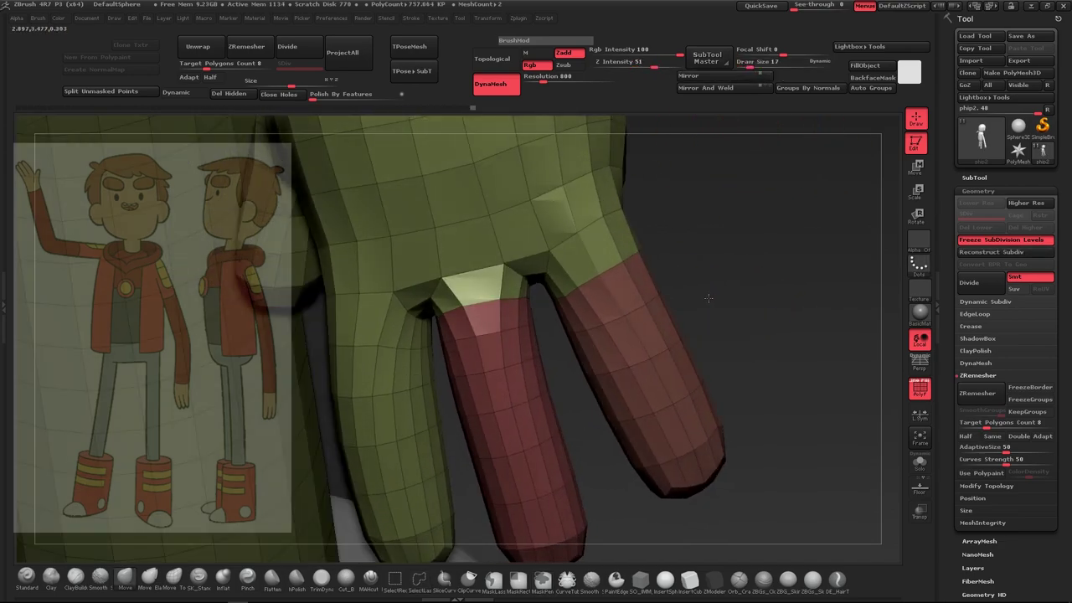
# Hide the red finger and stray pieces, then trim the green strip's stray tip
pyautogui.keyDown('ctrl'); pyautogui.keyDown('alt'); pyautogui.keyDown('shift'); pyautogui.click(638, 294); pyautogui.keyUp('shift'); pyautogui.keyUp('alt'); pyautogui.keyUp('ctrl')
pyautogui.moveTo(618, 243)
pyautogui.mouseDown()
pyautogui.moveTo(657, 261)
pyautogui.moveTo(569, 271)
pyautogui.moveTo(724, 266)
pyautogui.mouseUp()
pyautogui.keyDown('ctrl'); pyautogui.keyDown('alt'); pyautogui.keyDown('shift'); pyautogui.click(569, 270); pyautogui.keyUp('shift'); pyautogui.keyUp('alt'); pyautogui.keyUp('ctrl')
pyautogui.moveTo(662, 299); pyautogui.dragTo(634, 371)
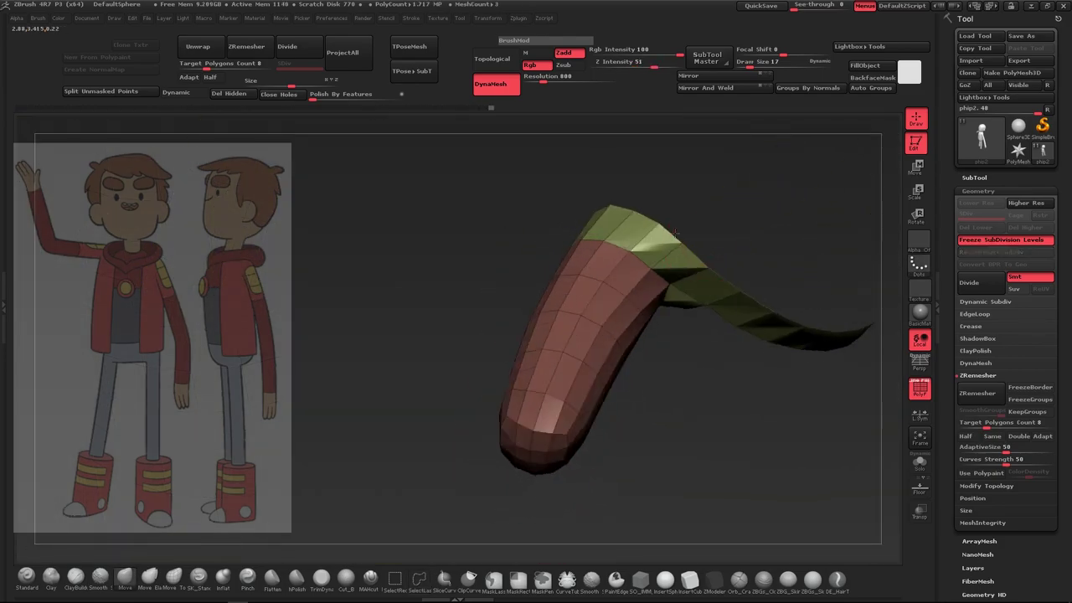
pyautogui.click(531, 334)
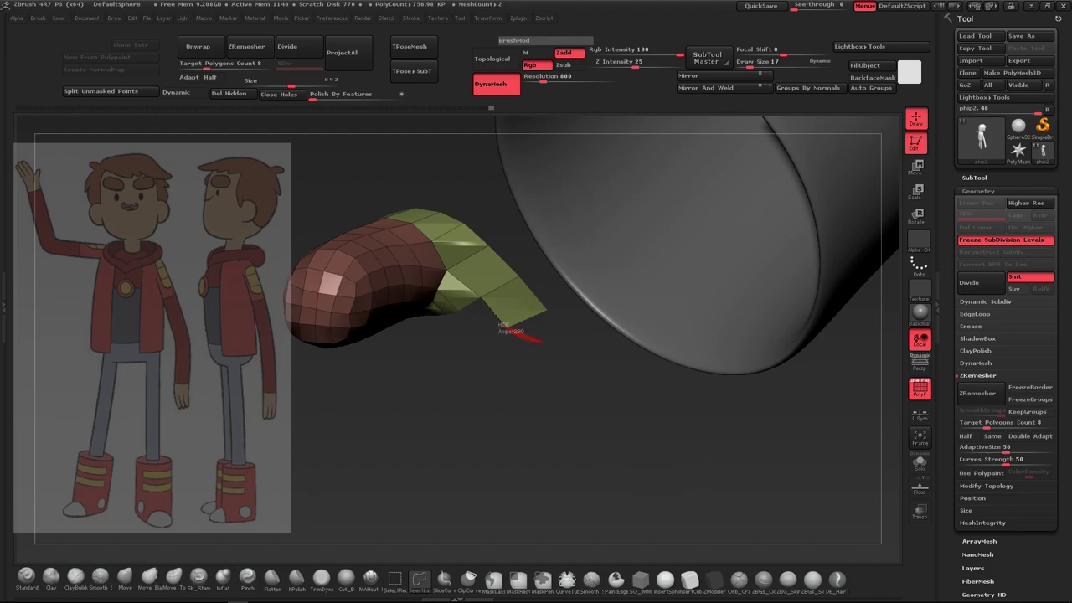
pyautogui.moveTo(494, 428)
pyautogui.mouseDown()
pyautogui.moveTo(741, 304)
pyautogui.moveTo(455, 311)
pyautogui.mouseUp()
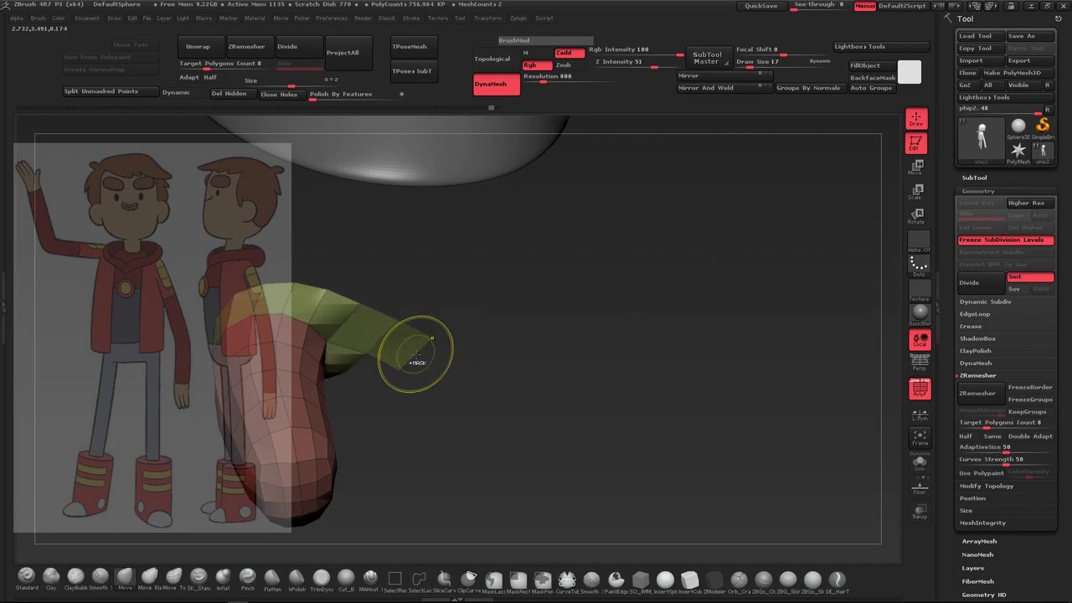
pyautogui.keyDown('ctrl'); pyautogui.keyDown('alt'); pyautogui.keyDown('shift'); pyautogui.click(402, 358); pyautogui.keyUp('shift'); pyautogui.keyUp('alt'); pyautogui.keyUp('ctrl')
pyautogui.keyDown('ctrl'); pyautogui.keyDown('shift'); pyautogui.click(405, 372); pyautogui.keyUp('shift'); pyautogui.keyUp('ctrl')
pyautogui.keyDown('ctrl'); pyautogui.keyDown('shift'); pyautogui.click(430, 360); pyautogui.keyUp('shift'); pyautogui.keyUp('ctrl')
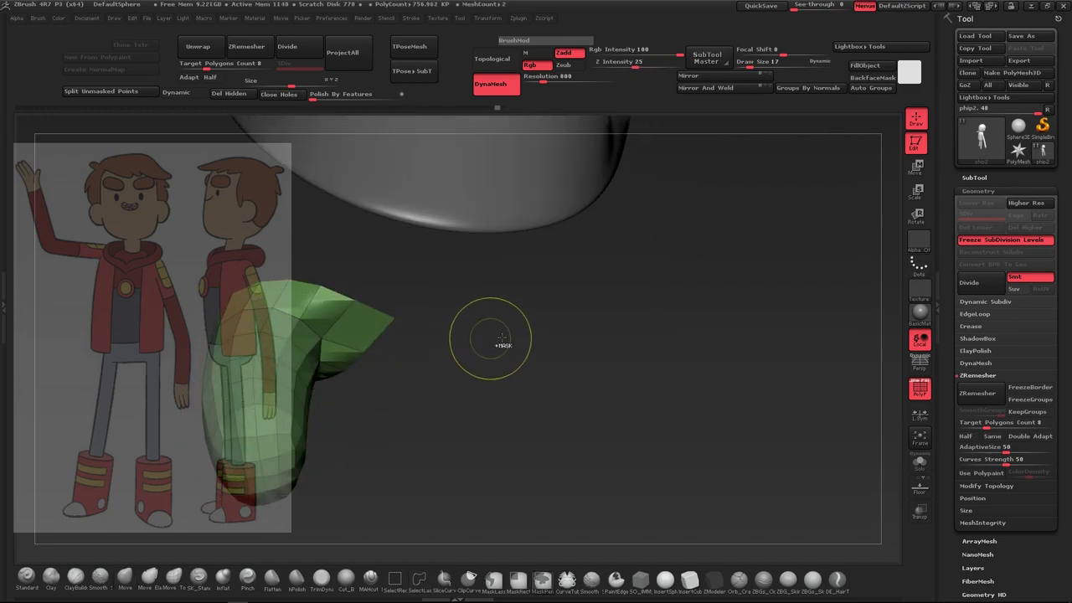
# Slice the outer finger into its own green polygroup and check the olive fingertip
pyautogui.moveTo(491, 355)
pyautogui.mouseDown()
pyautogui.moveTo(613, 295)
pyautogui.moveTo(576, 379)
pyautogui.mouseUp()
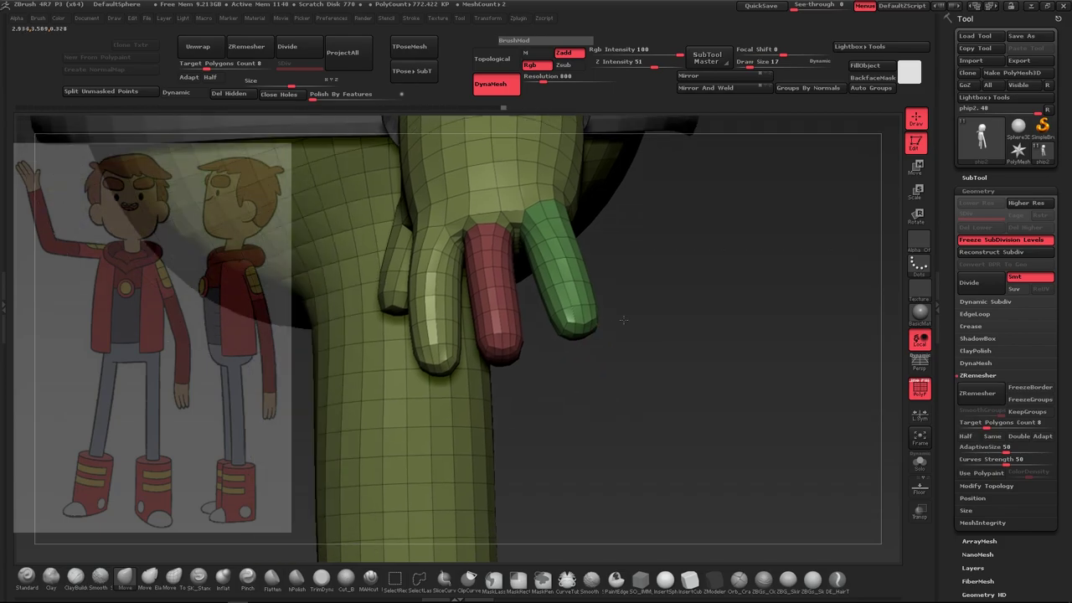
pyautogui.keyDown('ctrl'); pyautogui.keyDown('shift'); pyautogui.moveTo(471, 261); pyautogui.dragTo(502, 351); pyautogui.keyUp('shift'); pyautogui.keyUp('ctrl')
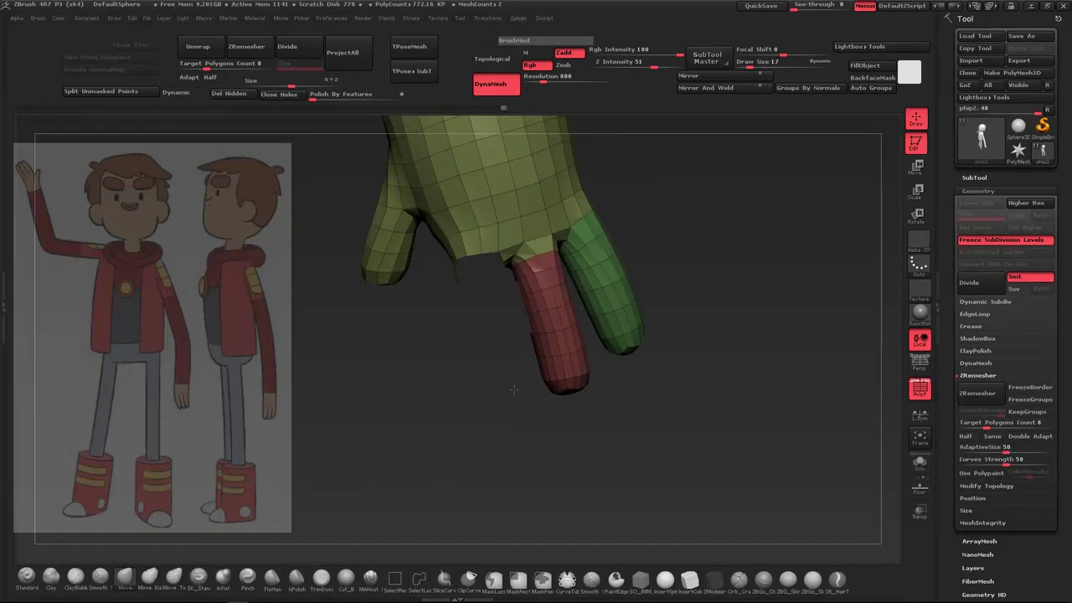
pyautogui.keyDown('ctrl'); pyautogui.keyDown('shift'); pyautogui.click(461, 394); pyautogui.keyUp('shift'); pyautogui.keyUp('ctrl')
pyautogui.keyDown('ctrl'); pyautogui.keyDown('shift'); pyautogui.moveTo(602, 368); pyautogui.dragTo(565, 405); pyautogui.keyUp('shift'); pyautogui.keyUp('ctrl')
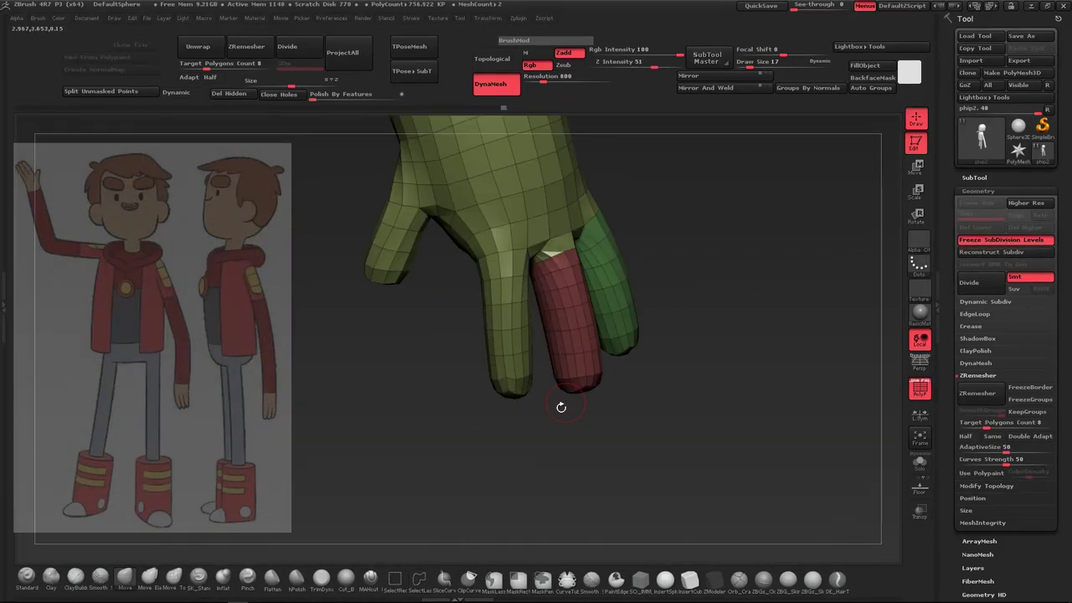
pyautogui.keyDown('ctrl'); pyautogui.keyDown('shift'); pyautogui.click(523, 306); pyautogui.keyUp('shift'); pyautogui.keyUp('ctrl')
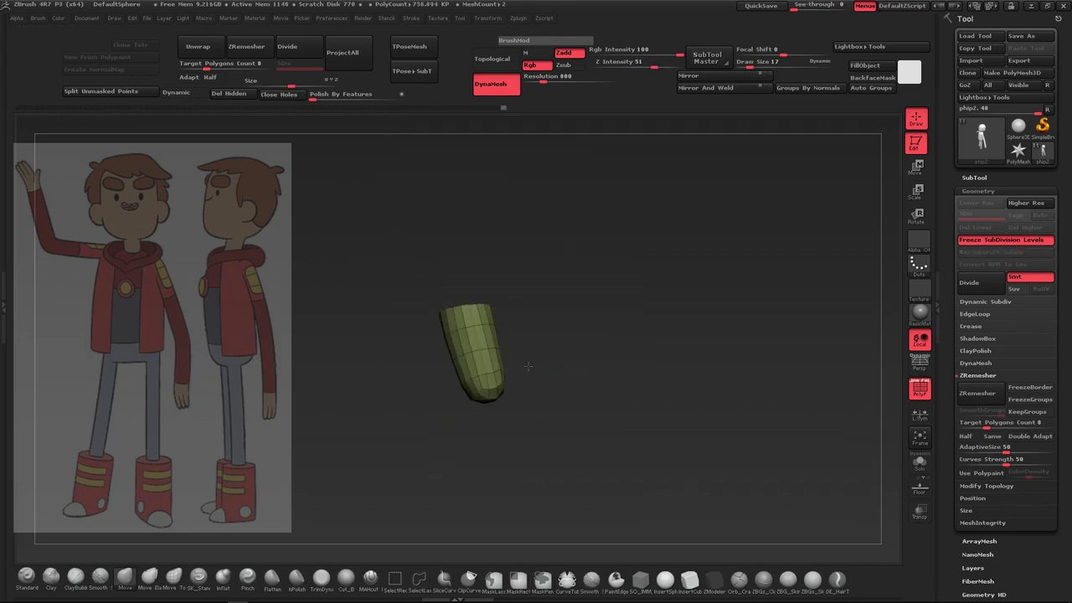
pyautogui.keyDown('ctrl'); pyautogui.keyDown('shift'); pyautogui.click(703, 282); pyautogui.keyUp('shift'); pyautogui.keyUp('ctrl')
# Recheck the fingertip segment's grouping, restore the full arm, and pick the topological Move brush
pyautogui.keyDown('ctrl'); pyautogui.keyDown('shift'); pyautogui.click(531, 419); pyautogui.keyUp('shift'); pyautogui.keyUp('ctrl')
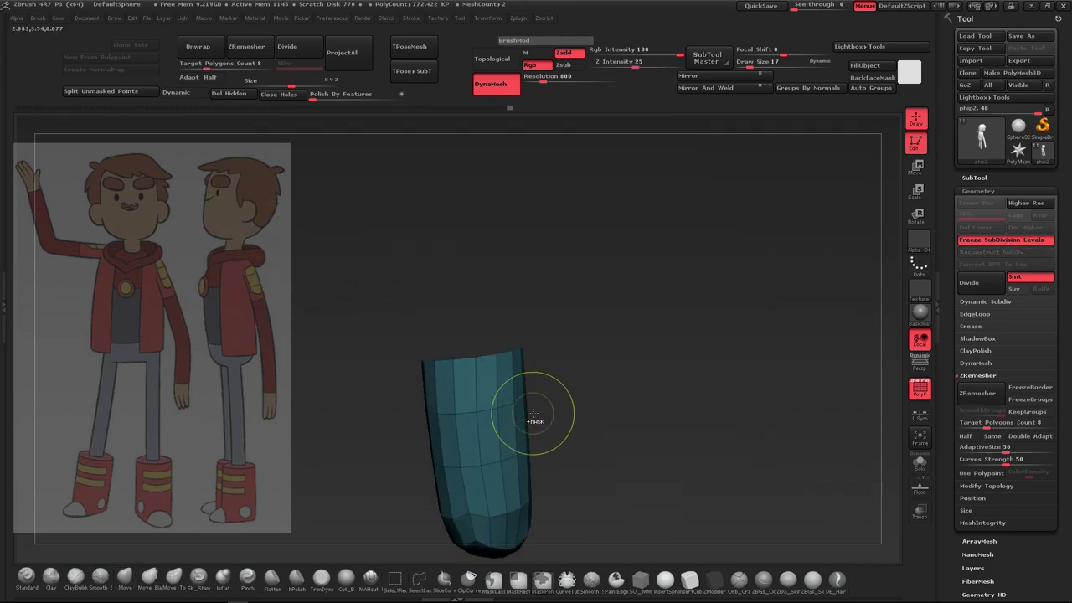
pyautogui.moveTo(503, 331)
pyautogui.keyDown('ctrl'); pyautogui.keyDown('shift'); pyautogui.mouseDown()
pyautogui.moveTo(493, 344)
pyautogui.moveTo(619, 318)
pyautogui.moveTo(638, 361)
pyautogui.mouseUp(); pyautogui.keyUp('shift'); pyautogui.keyUp('ctrl')
pyautogui.keyDown('ctrl'); pyautogui.keyDown('shift'); pyautogui.click(638, 361); pyautogui.keyUp('shift'); pyautogui.keyUp('ctrl')
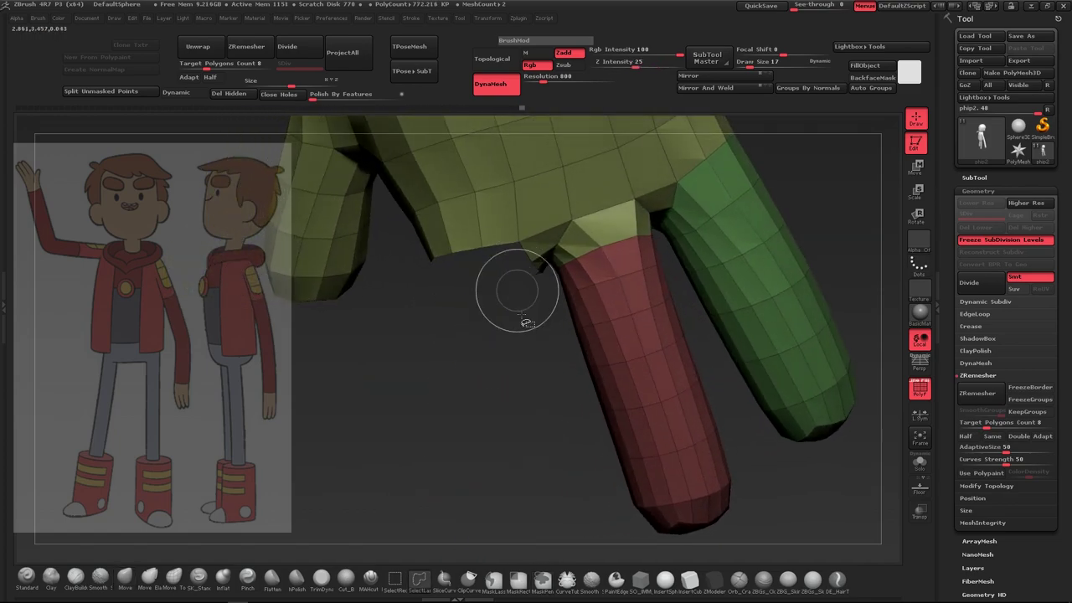
pyautogui.keyDown('ctrl'); pyautogui.keyDown('shift'); pyautogui.click(510, 289); pyautogui.keyUp('shift'); pyautogui.keyUp('ctrl')
pyautogui.moveTo(669, 326)
pyautogui.mouseDown()
pyautogui.moveTo(514, 365)
pyautogui.moveTo(627, 387)
pyautogui.moveTo(687, 367)
pyautogui.moveTo(668, 309)
pyautogui.moveTo(698, 219)
pyautogui.mouseUp()
pyautogui.keyDown('ctrl'); pyautogui.keyDown('shift'); pyautogui.click(627, 388); pyautogui.keyUp('shift'); pyautogui.keyUp('ctrl')
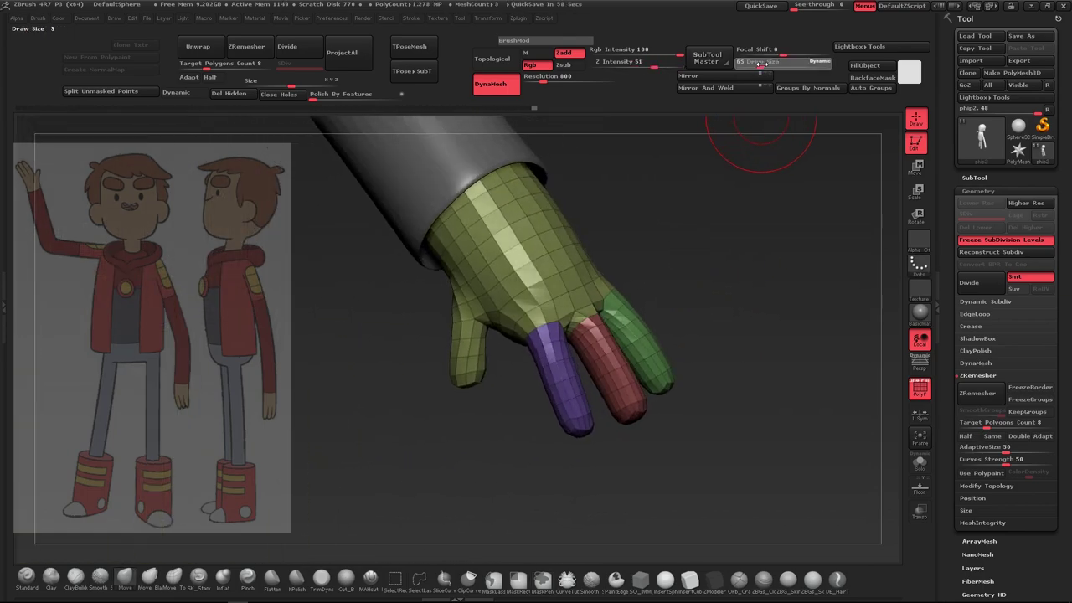
pyautogui.click(173, 577)
pyautogui.moveTo(586, 360)
pyautogui.mouseDown()
pyautogui.moveTo(572, 338)
pyautogui.moveTo(642, 402)
pyautogui.moveTo(697, 312)
pyautogui.mouseUp()
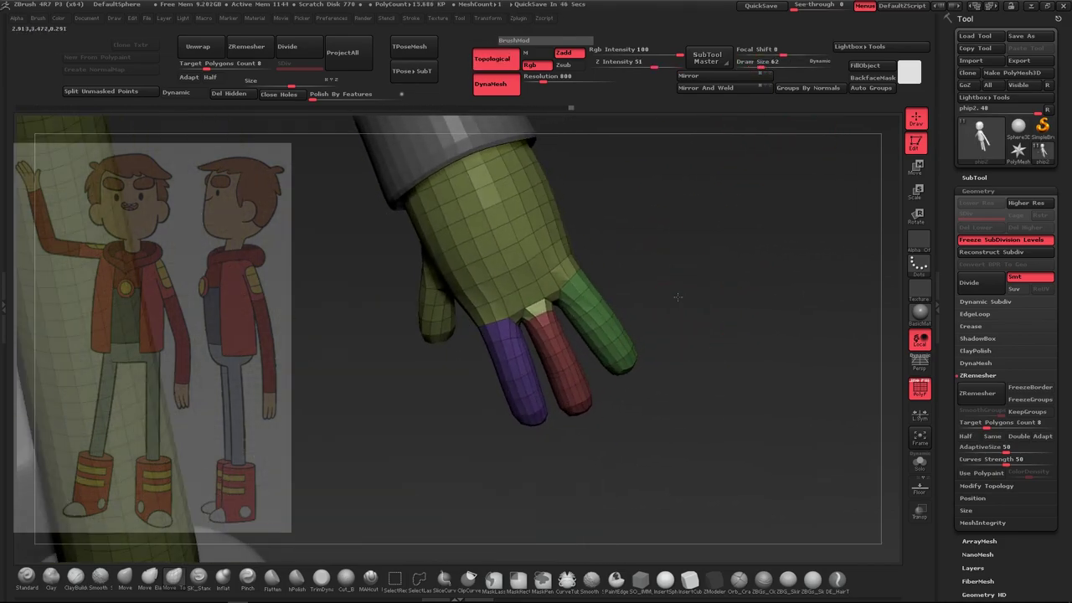
# Mask all but the purple finger, bend it slightly with Transpose rotate, then clear the mask
pyautogui.keyDown('ctrl'); pyautogui.click(697, 312); pyautogui.keyUp('ctrl')
pyautogui.press('r')
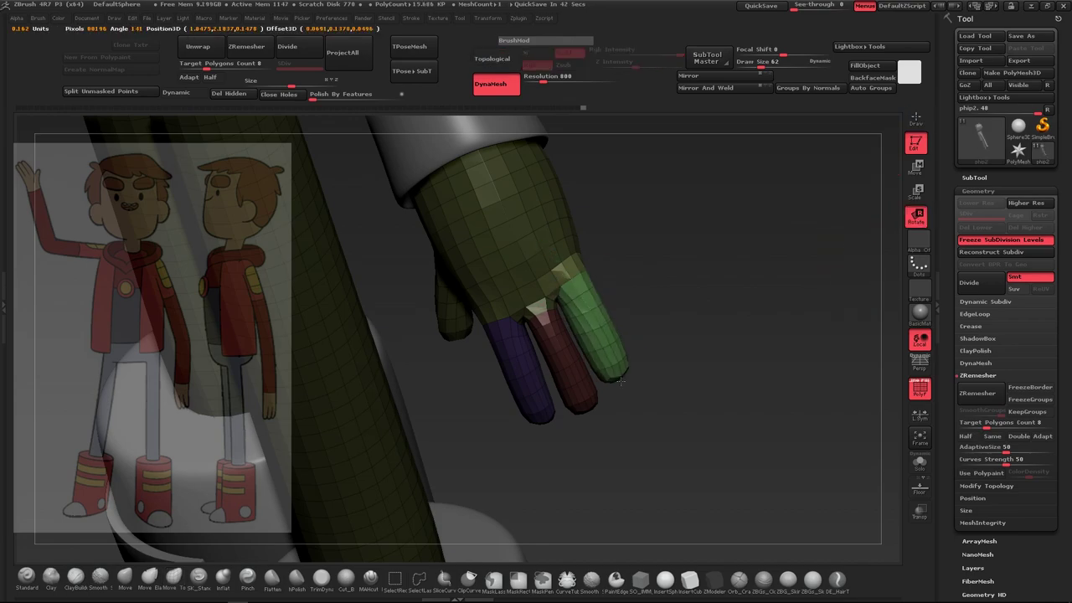
pyautogui.keyDown('ctrl'); pyautogui.click(532, 386); pyautogui.keyUp('ctrl')
pyautogui.moveTo(532, 385); pyautogui.dragTo(441, 431)
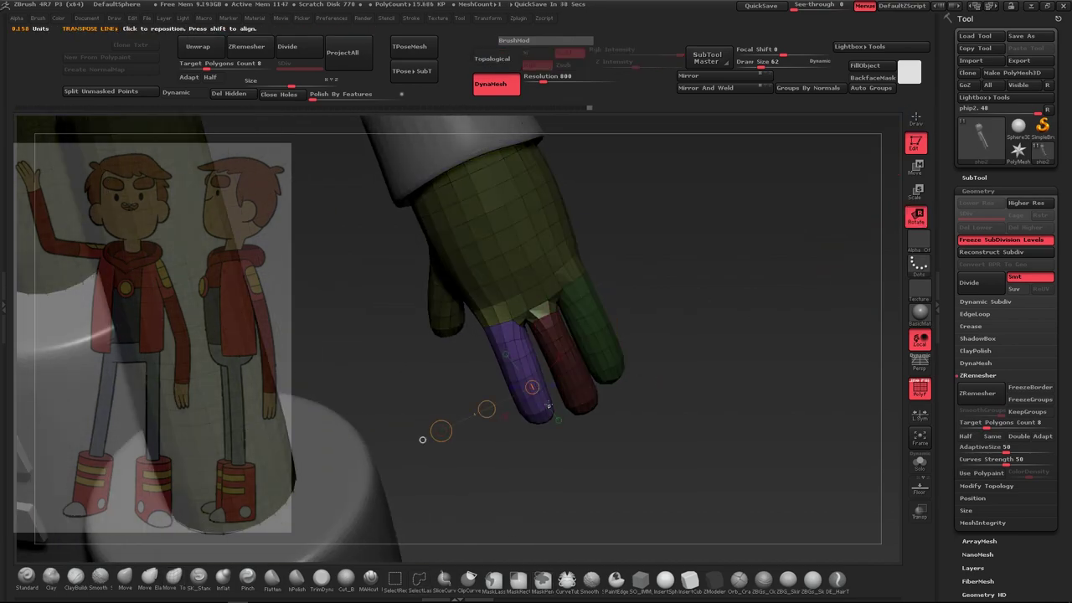
pyautogui.click(555, 416)
pyautogui.press('q')
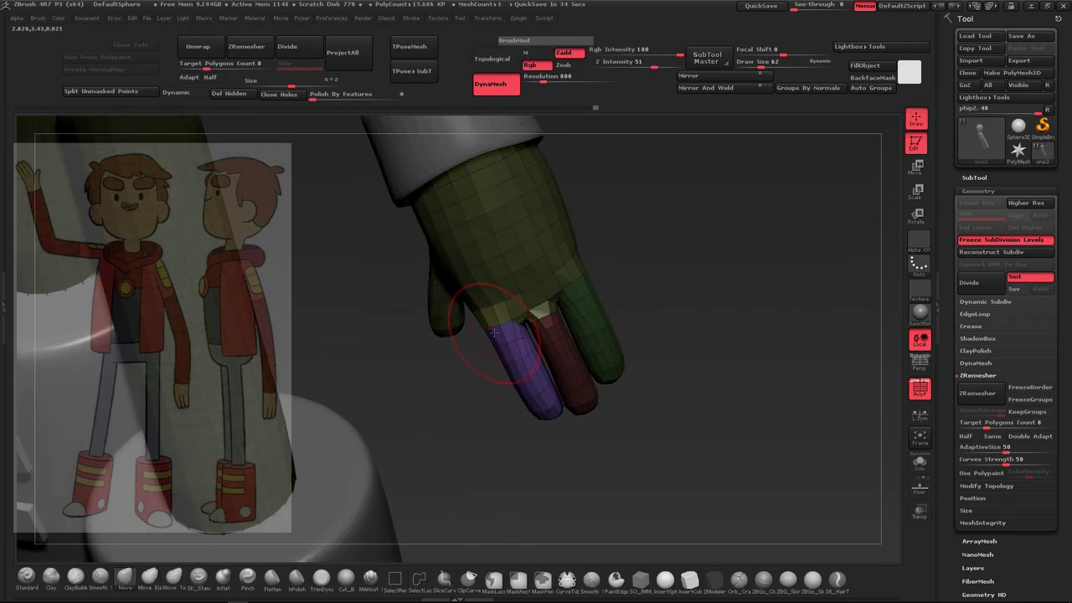
pyautogui.keyDown('ctrl'); pyautogui.click(469, 360); pyautogui.keyUp('ctrl')
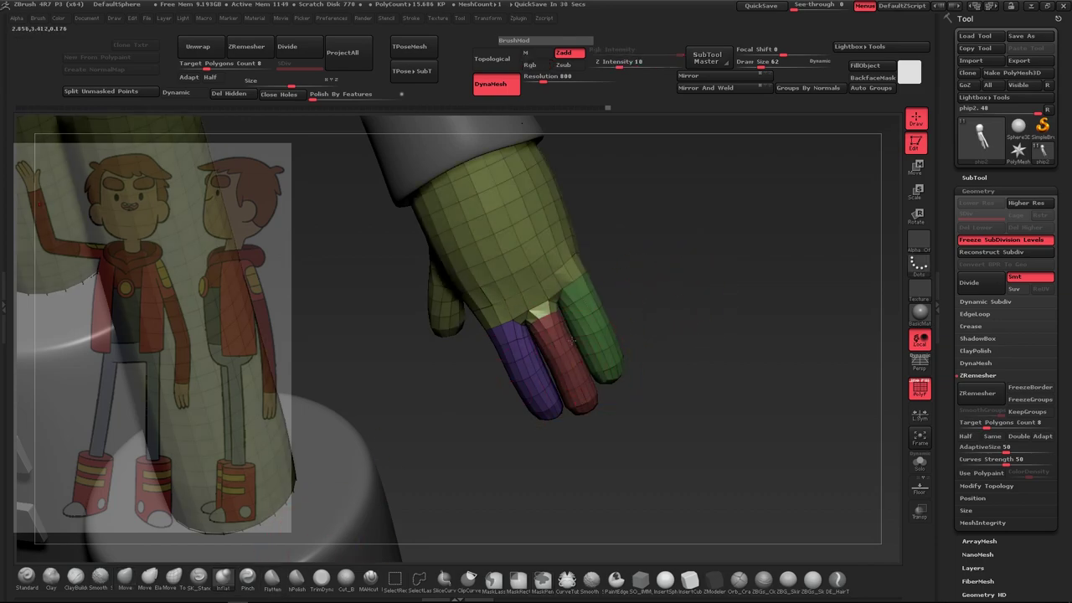
# Select the Move brush, check the hand, zoom out and hide the polygroup colours
pyautogui.moveTo(574, 339); pyautogui.dragTo(636, 316)
pyautogui.press('b')
pyautogui.press('m')
pyautogui.press('v')
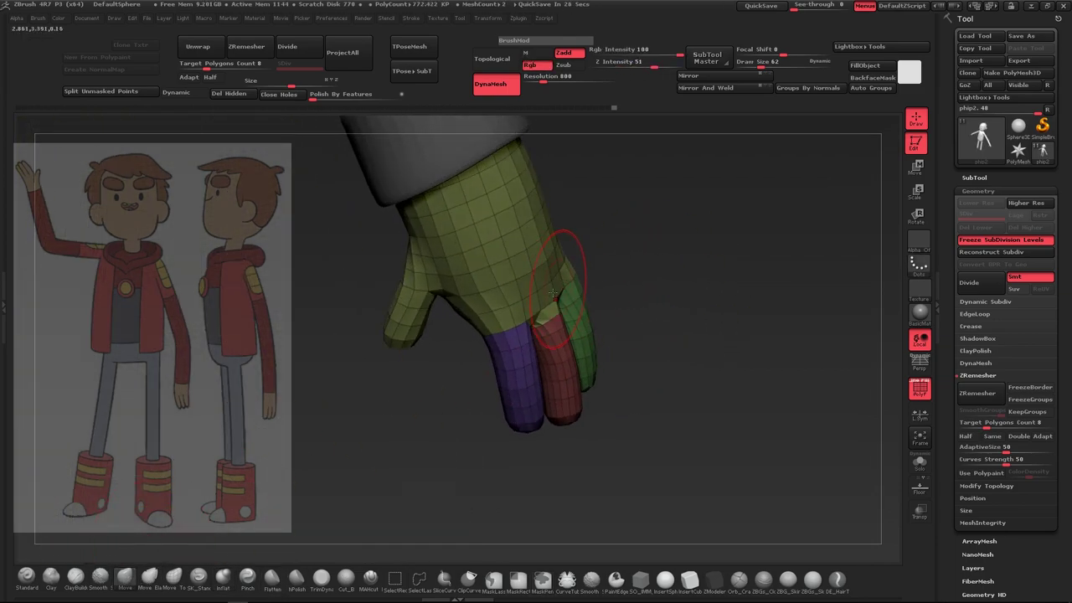
pyautogui.moveTo(553, 293)
pyautogui.mouseDown()
pyautogui.moveTo(490, 323)
pyautogui.moveTo(617, 263)
pyautogui.moveTo(709, 303)
pyautogui.mouseUp()
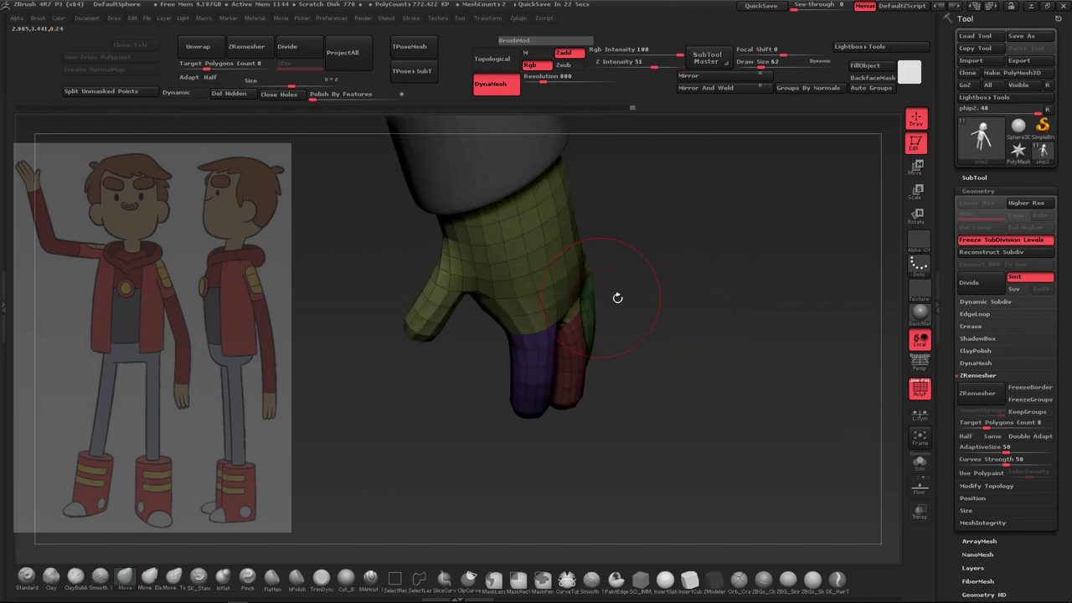
pyautogui.moveTo(617, 298)
pyautogui.mouseDown()
pyautogui.moveTo(665, 244)
pyautogui.moveTo(618, 299)
pyautogui.moveTo(574, 382)
pyautogui.moveTo(708, 277)
pyautogui.moveTo(646, 288)
pyautogui.moveTo(654, 305)
pyautogui.mouseUp()
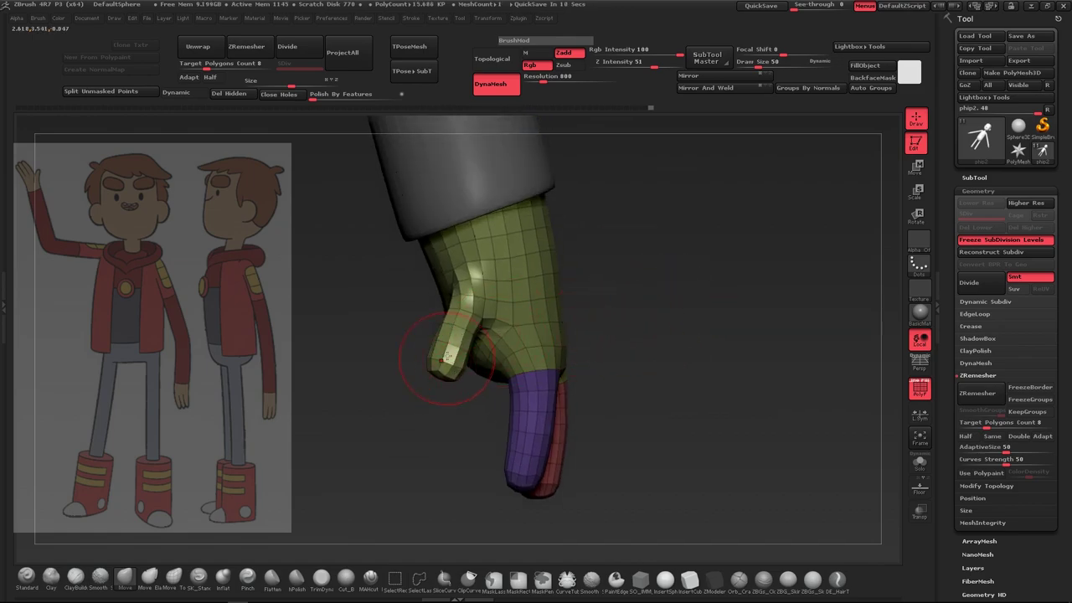
pyautogui.moveTo(447, 356)
pyautogui.mouseDown()
pyautogui.moveTo(443, 310)
pyautogui.moveTo(598, 335)
pyautogui.moveTo(646, 430)
pyautogui.moveTo(586, 377)
pyautogui.mouseUp()
pyautogui.hotkey('shift', 'f')
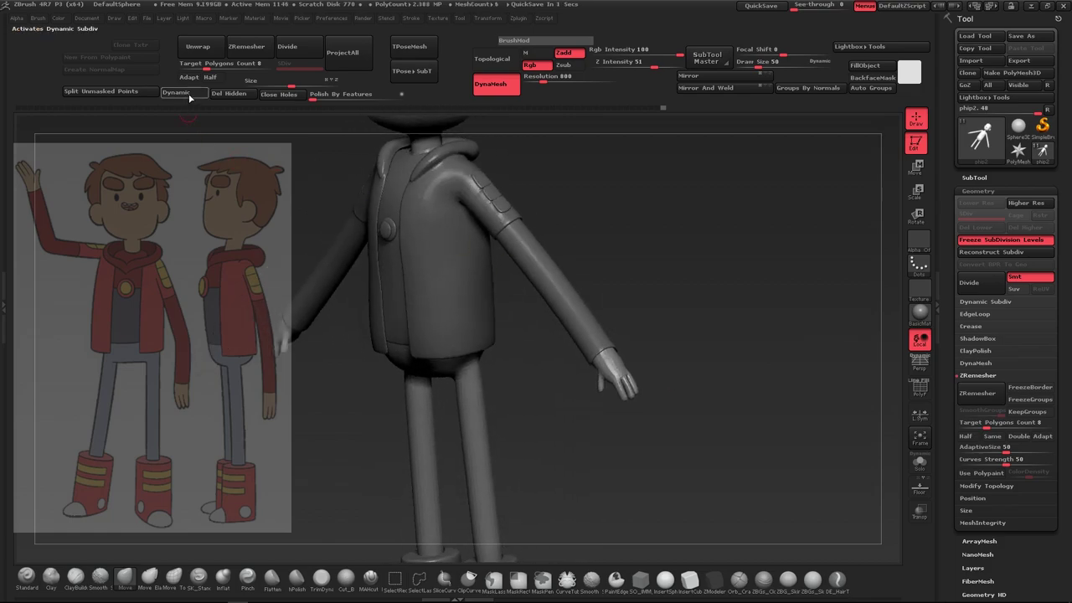
# Preview the character with dynamic subdivision and turn the view to face the hand
pyautogui.click(189, 98)
pyautogui.moveTo(722, 382); pyautogui.dragTo(680, 344)
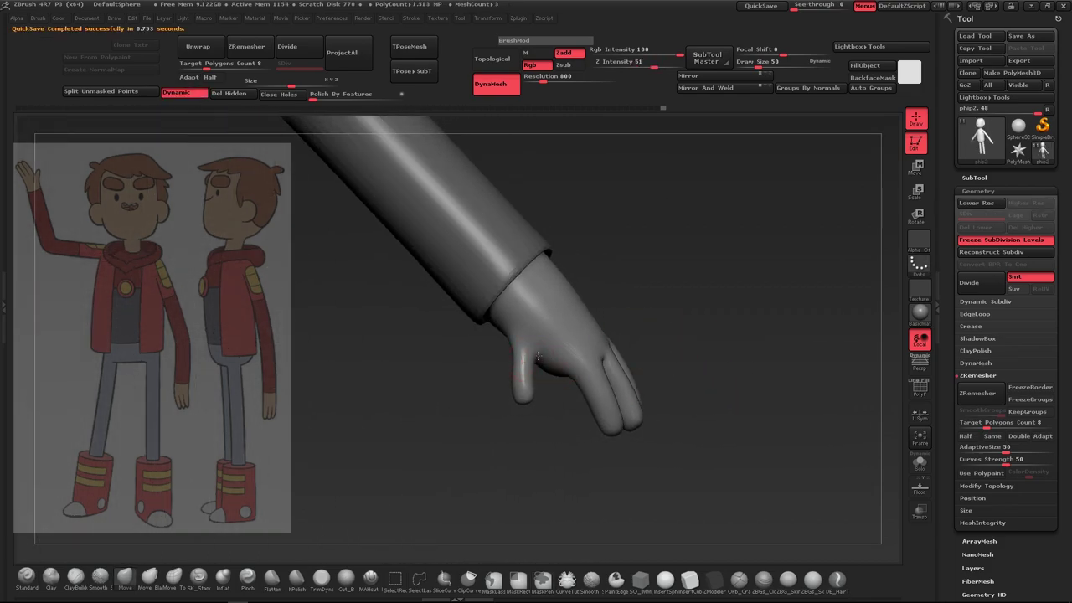
pyautogui.moveTo(538, 357)
pyautogui.mouseDown()
pyautogui.moveTo(672, 364)
pyautogui.moveTo(576, 332)
pyautogui.moveTo(637, 298)
pyautogui.moveTo(698, 356)
pyautogui.mouseUp()
pyautogui.press('f')
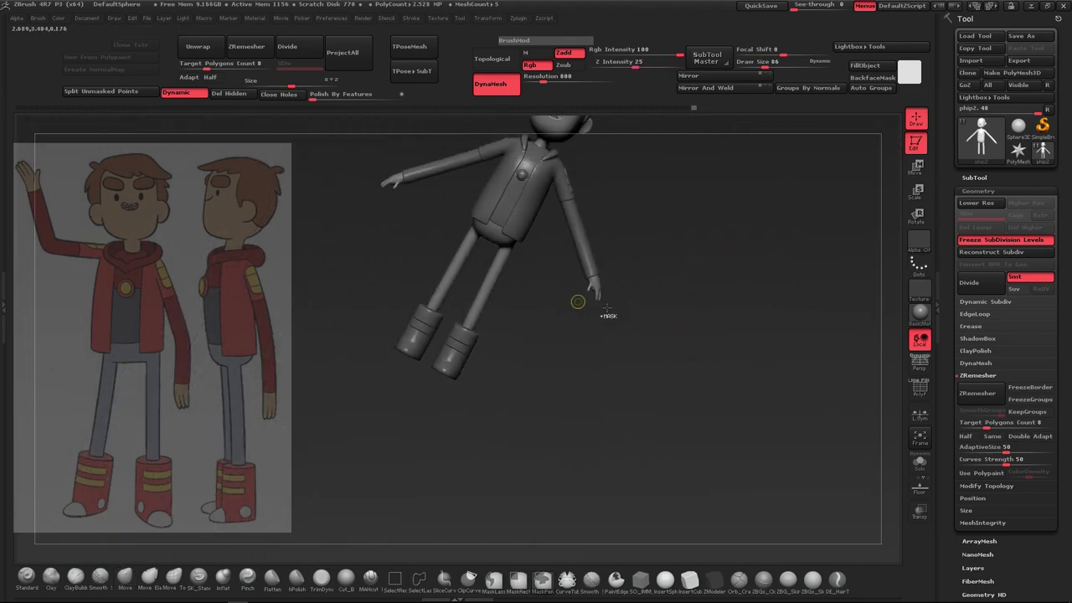
pyautogui.moveTo(576, 302)
pyautogui.keyDown('shift'); pyautogui.mouseDown()
pyautogui.moveTo(641, 431)
pyautogui.moveTo(650, 375)
pyautogui.moveTo(555, 495)
pyautogui.mouseUp(); pyautogui.keyUp('shift')
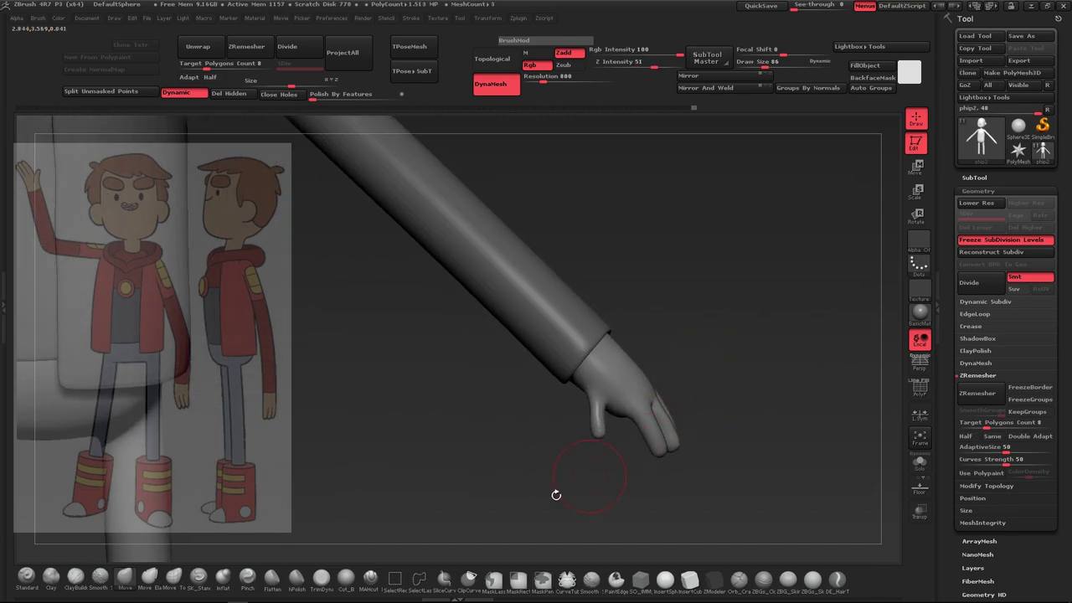
pyautogui.moveTo(598, 423); pyautogui.dragTo(583, 407)
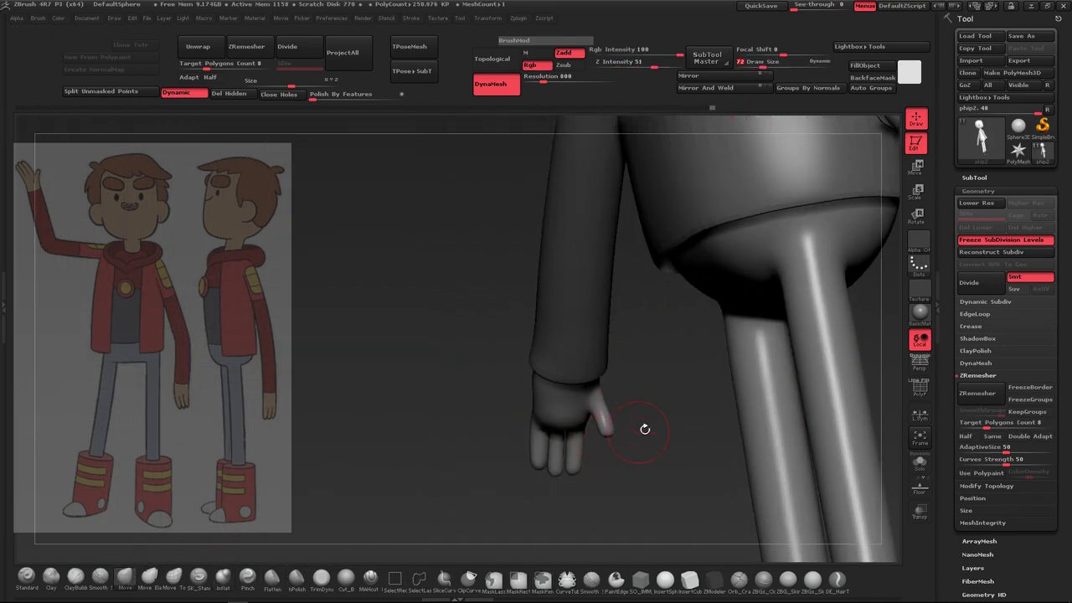
pyautogui.keyDown('shift'); pyautogui.moveTo(645, 429); pyautogui.dragTo(639, 407); pyautogui.keyUp('shift')
# Drop a subdivision level, switch to the Move brush, and apply dynamic subdivision as real levels
pyautogui.click(75, 576)
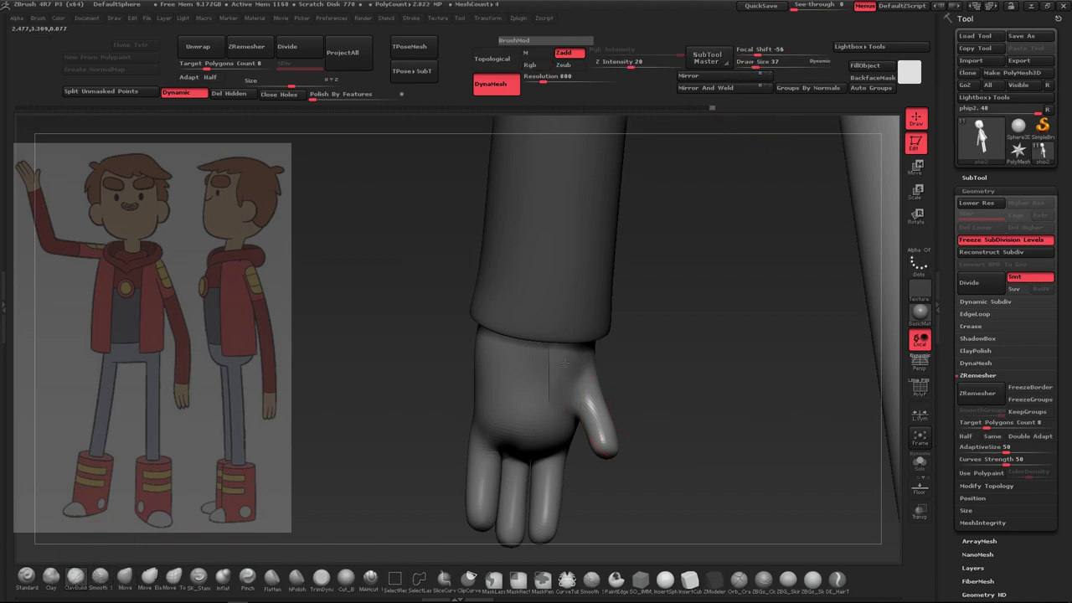
pyautogui.hotkey('shift', 'd')
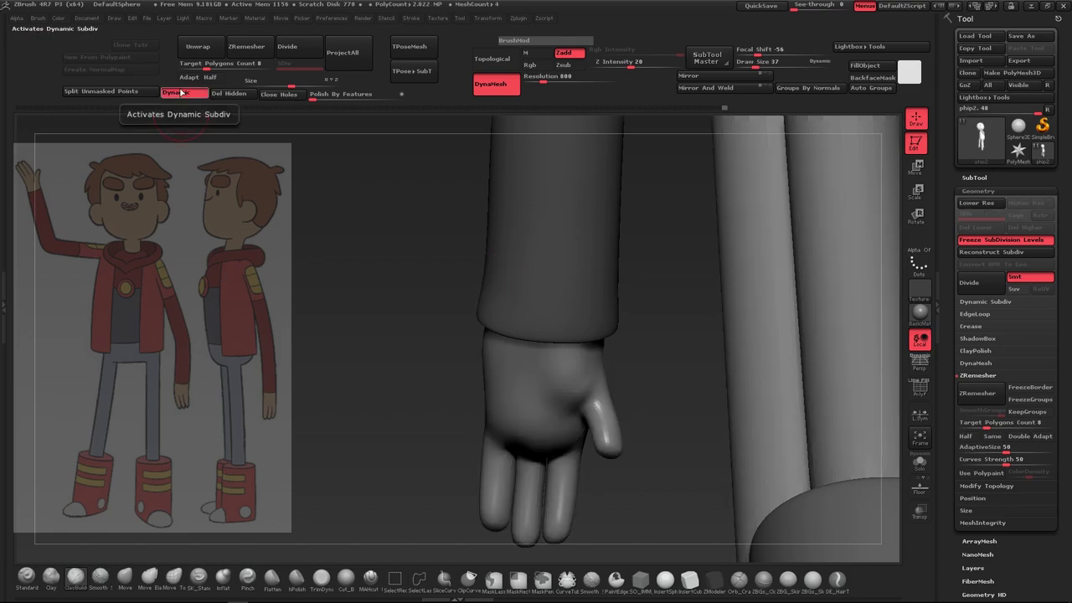
pyautogui.click(126, 576)
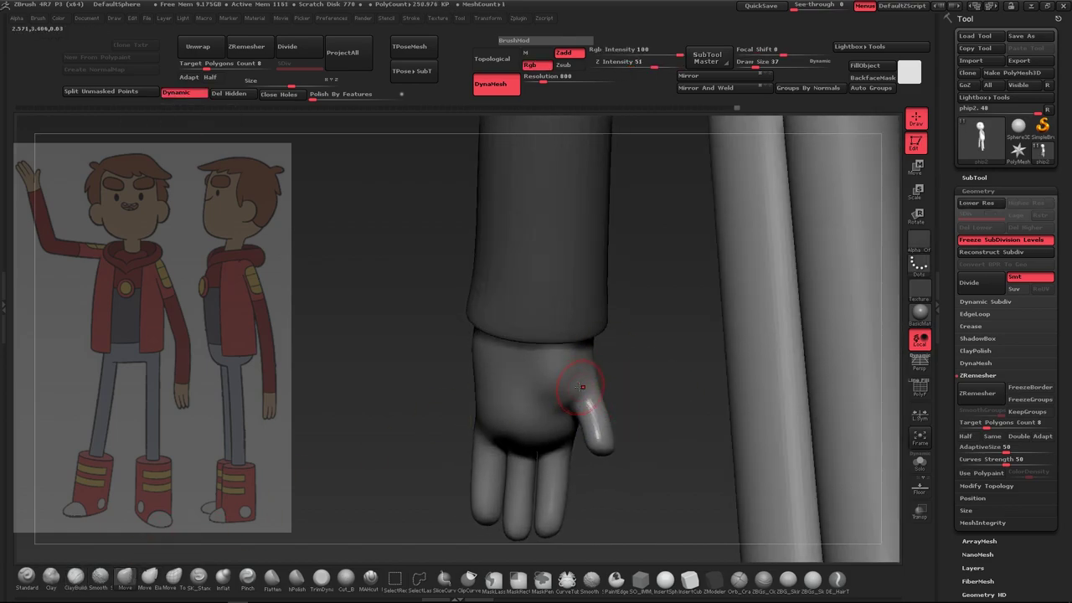
pyautogui.moveTo(627, 371); pyautogui.dragTo(584, 388)
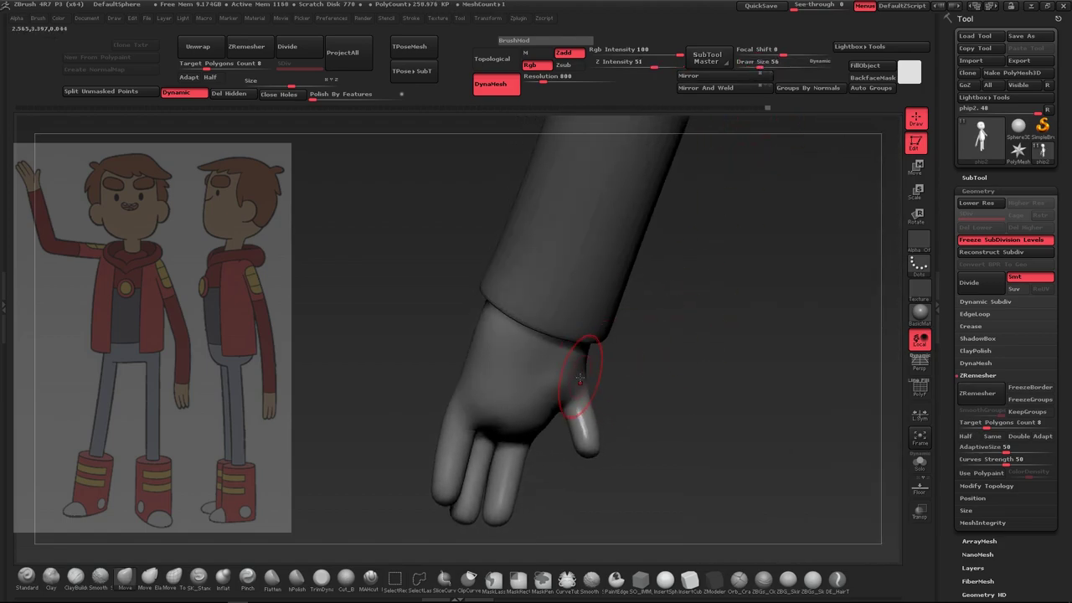
pyautogui.click(194, 93)
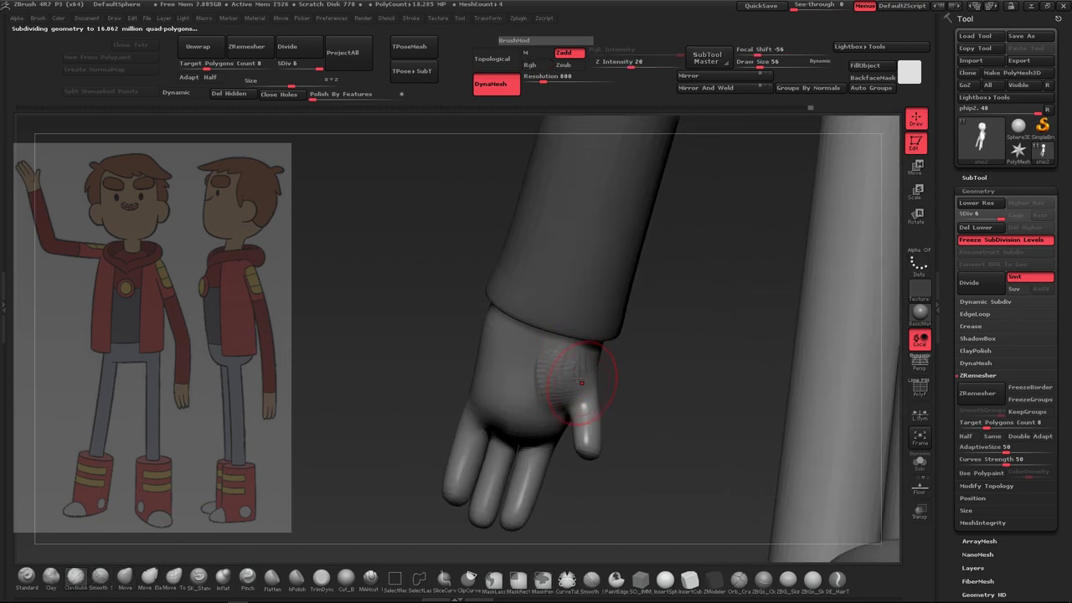
# Step down to SDiv 5, delete higher levels, undo the palm bulge and switch to Smooth
pyautogui.hotkey('shift', 'd')
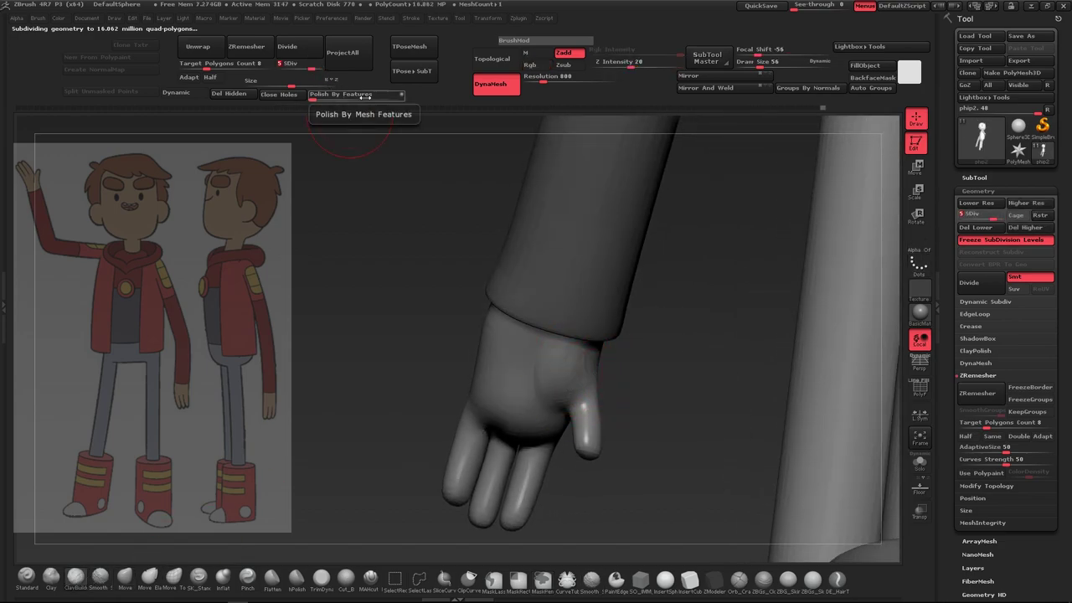
pyautogui.click(1025, 227)
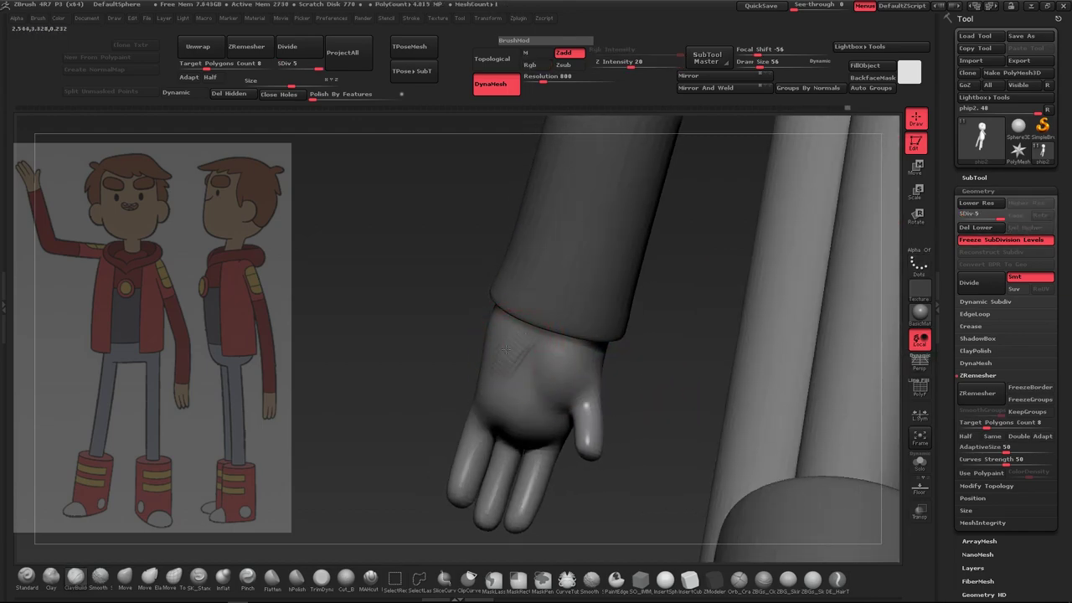
pyautogui.moveTo(509, 352)
pyautogui.mouseDown()
pyautogui.moveTo(566, 352)
pyautogui.moveTo(590, 385)
pyautogui.mouseUp()
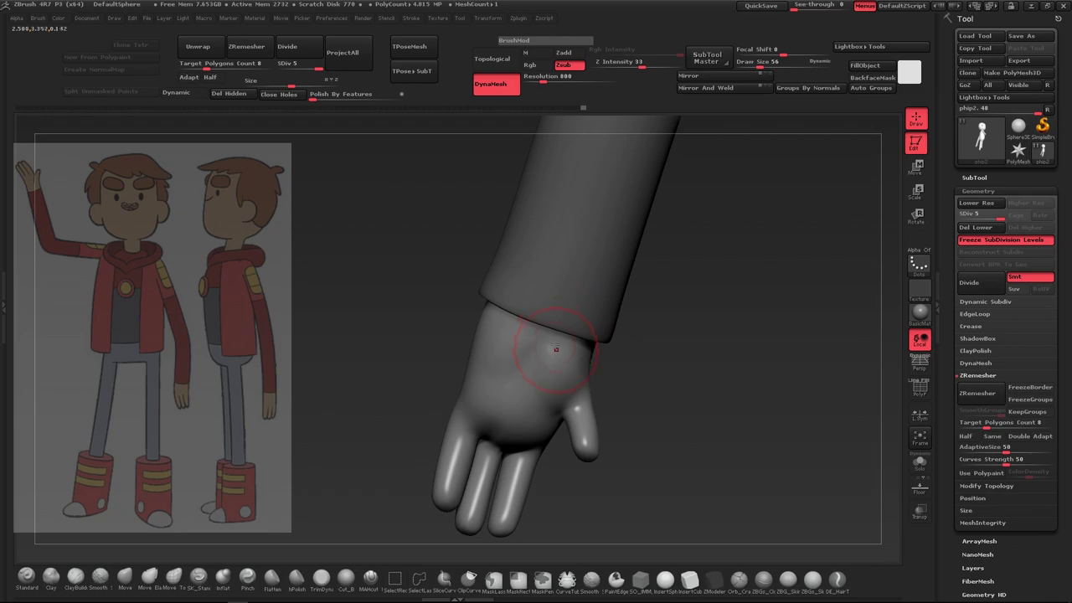
pyautogui.hotkey('ctrl', 'z')
pyautogui.press('shift')
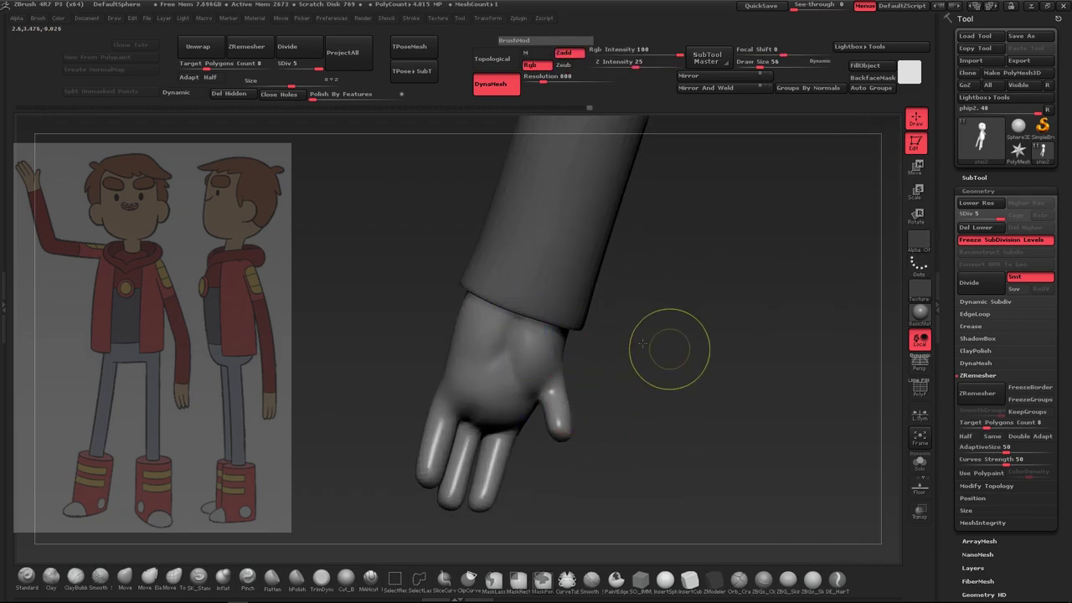
pyautogui.moveTo(641, 343)
pyautogui.mouseDown()
pyautogui.moveTo(608, 455)
pyautogui.moveTo(539, 433)
pyautogui.moveTo(595, 387)
pyautogui.moveTo(603, 432)
pyautogui.moveTo(608, 371)
pyautogui.moveTo(608, 390)
pyautogui.moveTo(729, 371)
pyautogui.moveTo(524, 409)
pyautogui.mouseUp()
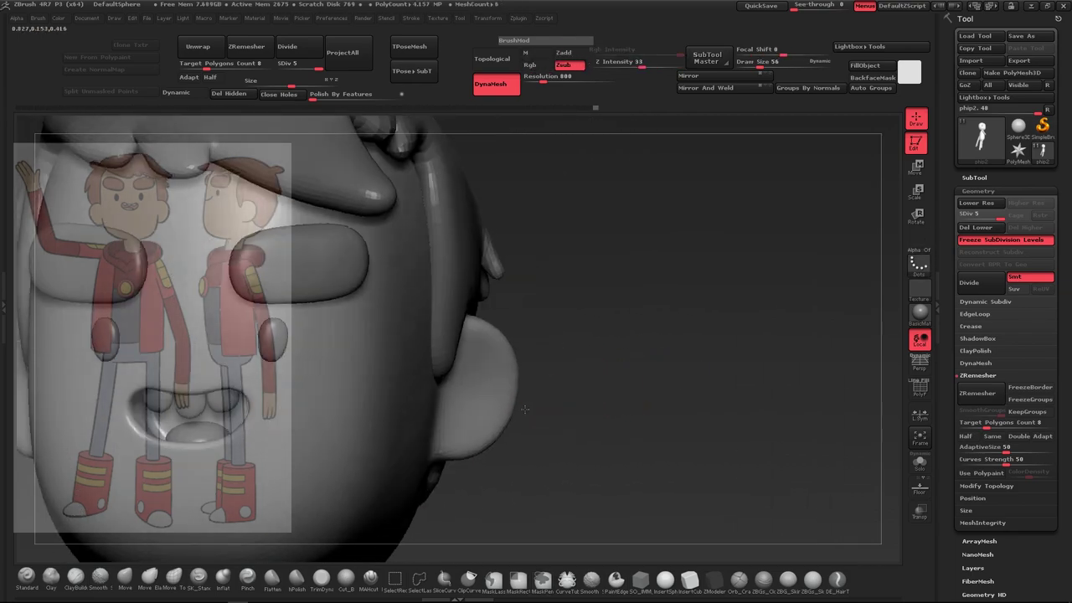
# Refine the ear with ClayBuildup at Draw Size 35 and Smooth, then select the Extract7 hair
pyautogui.click(75, 576)
pyautogui.moveTo(756, 63); pyautogui.dragTo(752, 63)
pyautogui.moveTo(528, 342); pyautogui.dragTo(449, 412)
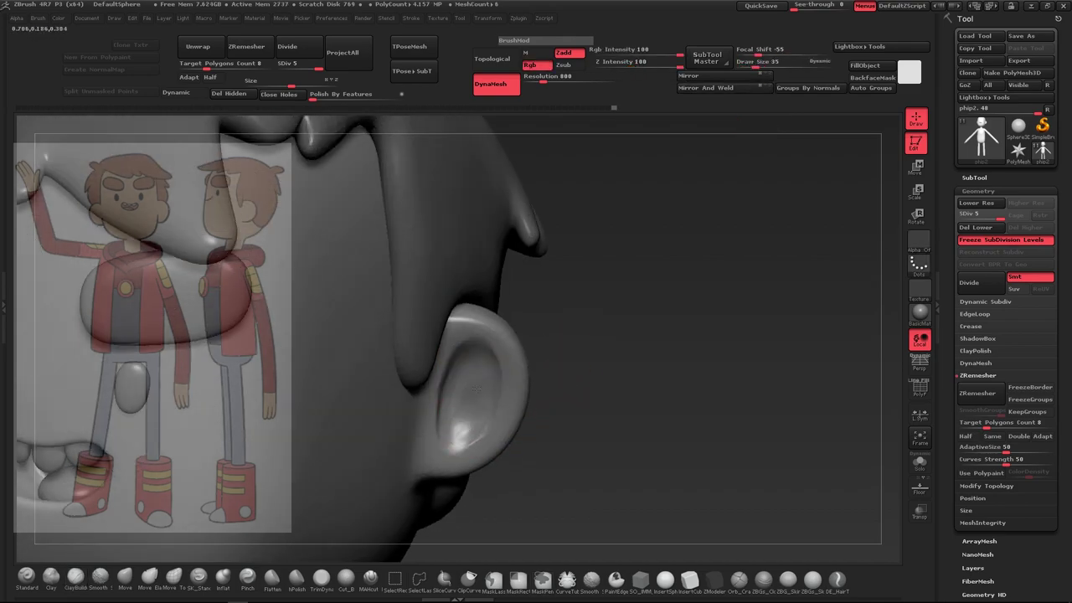
pyautogui.moveTo(595, 368); pyautogui.dragTo(434, 353)
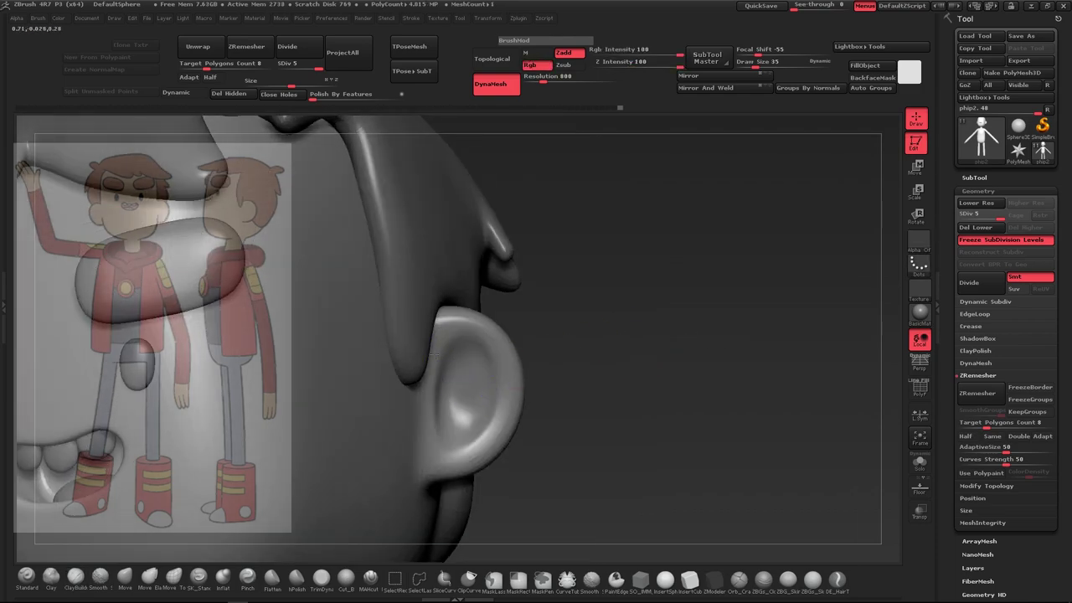
pyautogui.press('b')
pyautogui.press('c')
pyautogui.press('b')
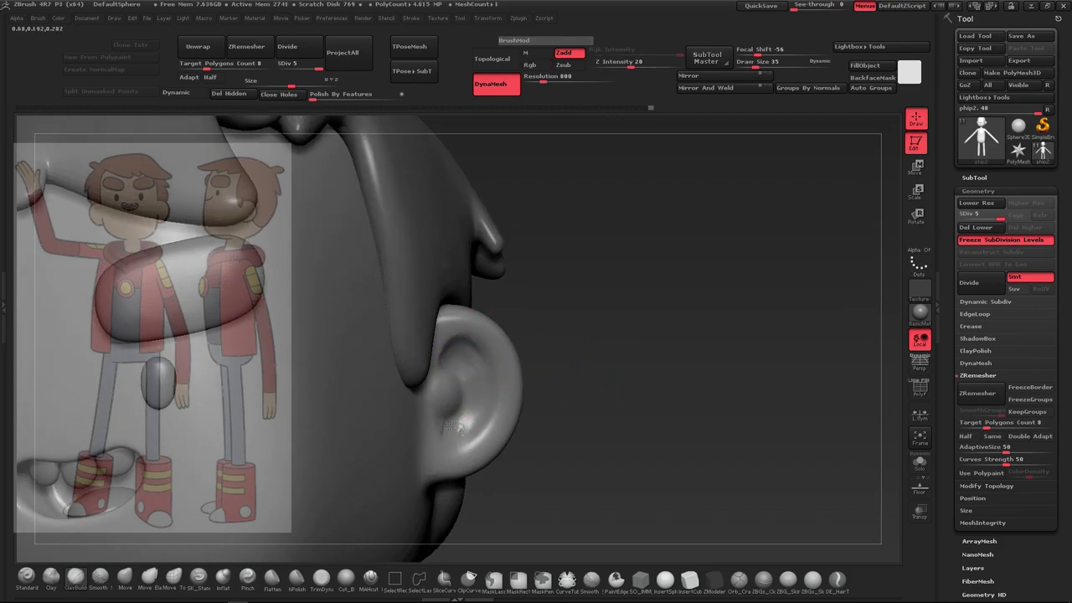
pyautogui.press('shift')
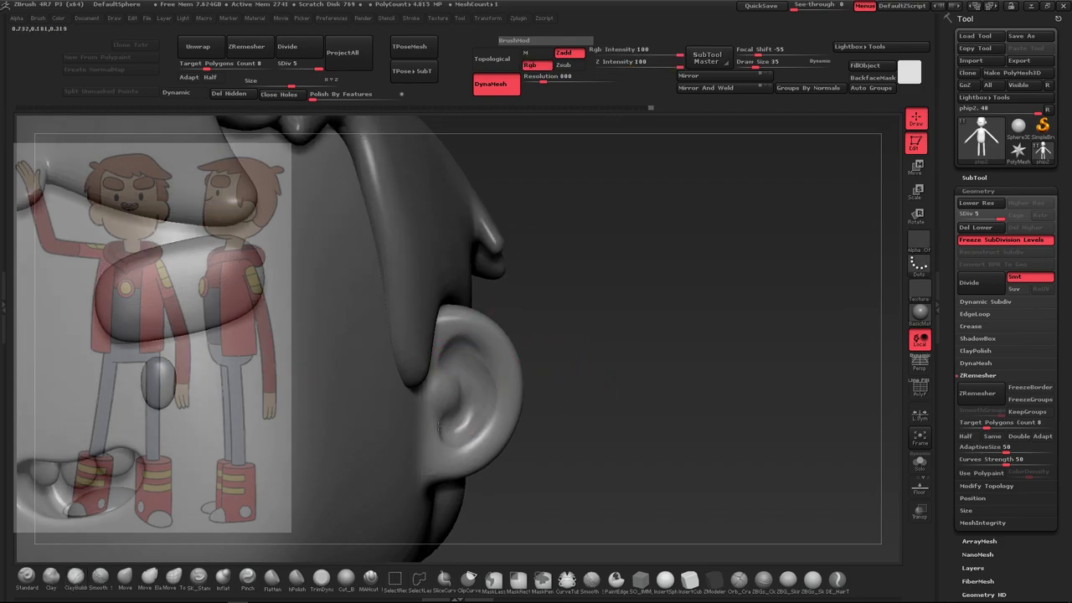
pyautogui.moveTo(593, 359)
pyautogui.keyDown('alt'); pyautogui.mouseDown(button='right')
pyautogui.moveTo(526, 357)
pyautogui.moveTo(633, 378)
pyautogui.moveTo(624, 347)
pyautogui.moveTo(611, 364)
pyautogui.moveTo(605, 356)
pyautogui.mouseUp(button='right'); pyautogui.keyUp('alt')
pyautogui.keyDown('alt'); pyautogui.click(586, 327); pyautogui.keyUp('alt')
# Choose the Move brush and drop the hair to subdivision level 2
pyautogui.click(124, 578)
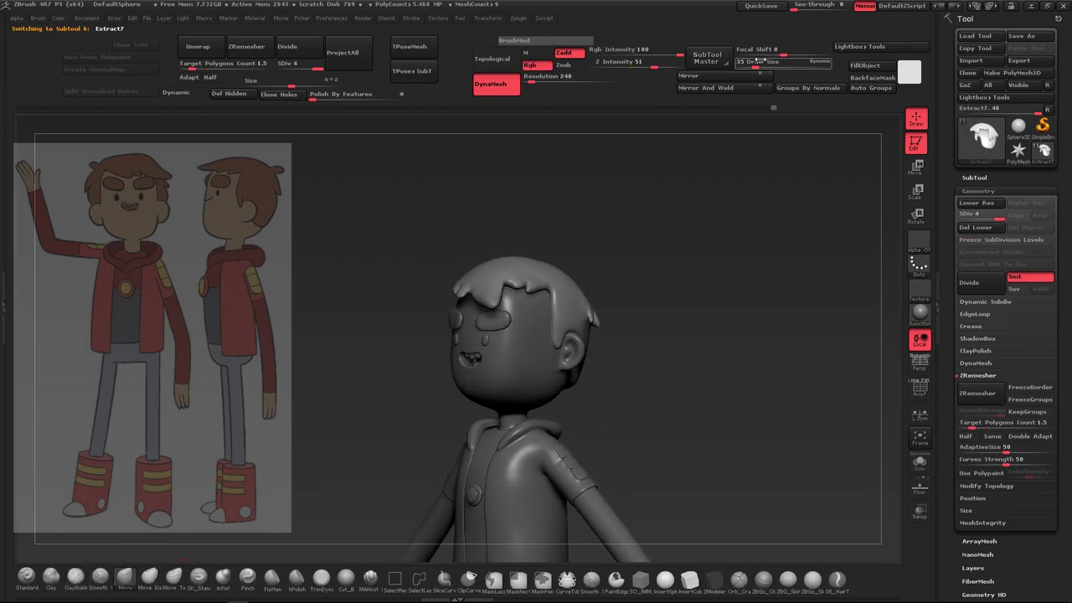
pyautogui.keyDown('alt'); pyautogui.moveTo(675, 365); pyautogui.dragTo(653, 318, button='right'); pyautogui.keyUp('alt')
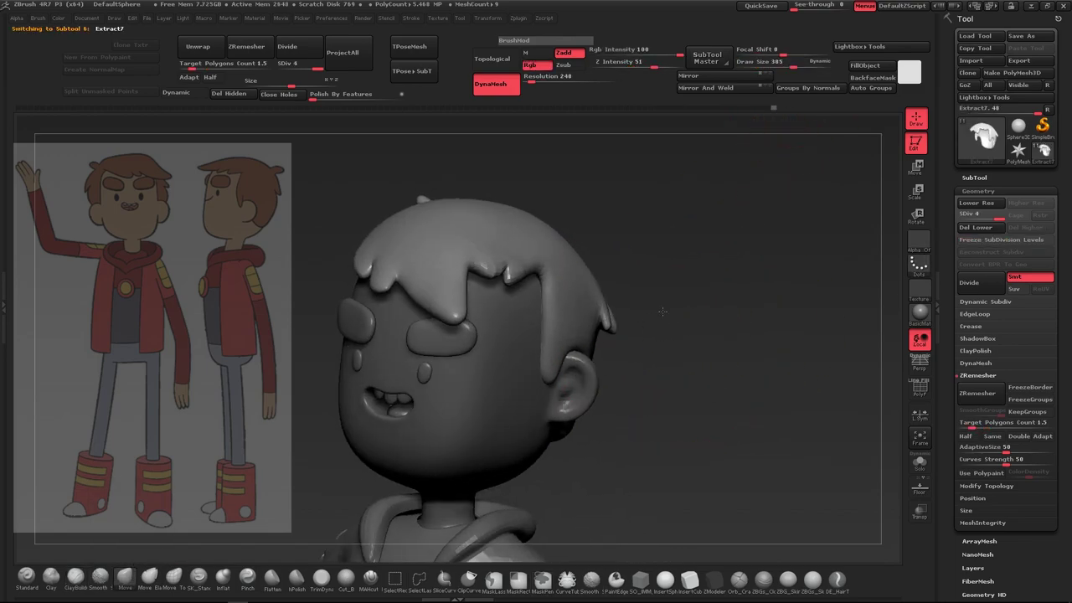
pyautogui.click(174, 577)
pyautogui.click(124, 577)
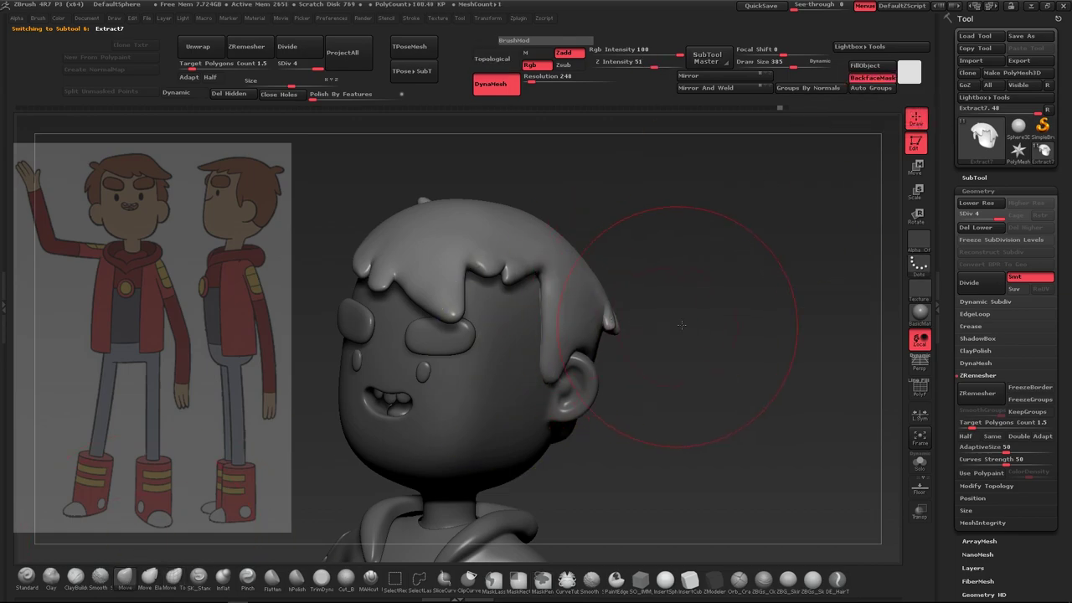
pyautogui.moveTo(681, 325); pyautogui.dragTo(720, 134, button='right')
pyautogui.moveTo(574, 227)
pyautogui.mouseDown(button='right')
pyautogui.moveTo(675, 311)
pyautogui.moveTo(579, 252)
pyautogui.moveTo(652, 265)
pyautogui.mouseUp(button='right')
pyautogui.moveTo(730, 273)
pyautogui.mouseDown(button='right')
pyautogui.moveTo(490, 261)
pyautogui.moveTo(561, 280)
pyautogui.moveTo(536, 276)
pyautogui.moveTo(553, 280)
pyautogui.mouseUp(button='right')
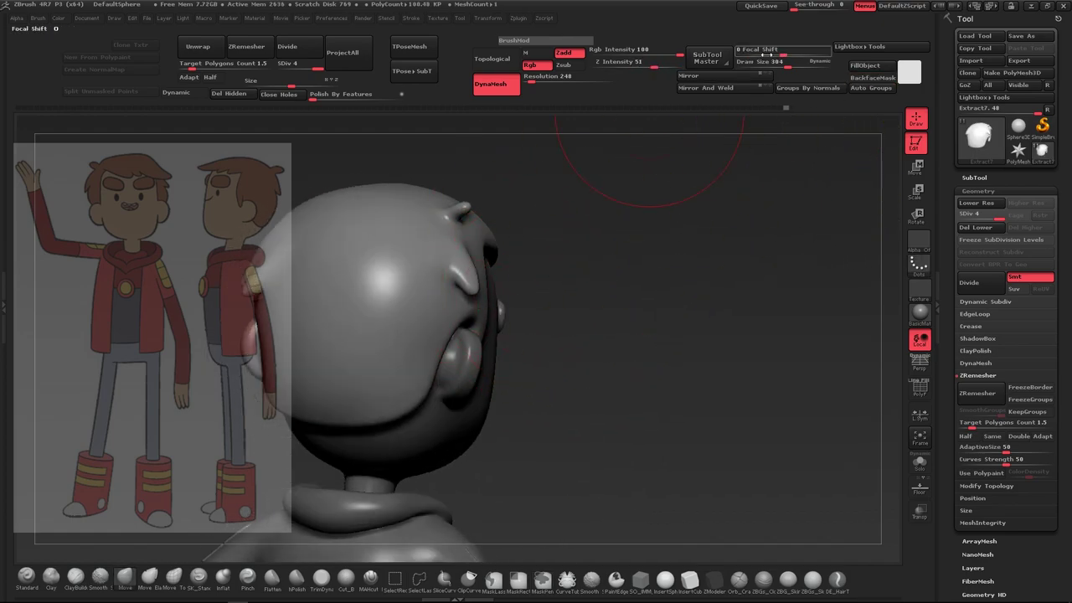
pyautogui.hotkey('shift', 'd')
pyautogui.hotkey('shift', 'd')
# Reshape the hair strands with Move, checking the crown and back of the head
pyautogui.moveTo(486, 326)
pyautogui.mouseDown(button='right')
pyautogui.moveTo(695, 317)
pyautogui.moveTo(483, 293)
pyautogui.mouseUp(button='right')
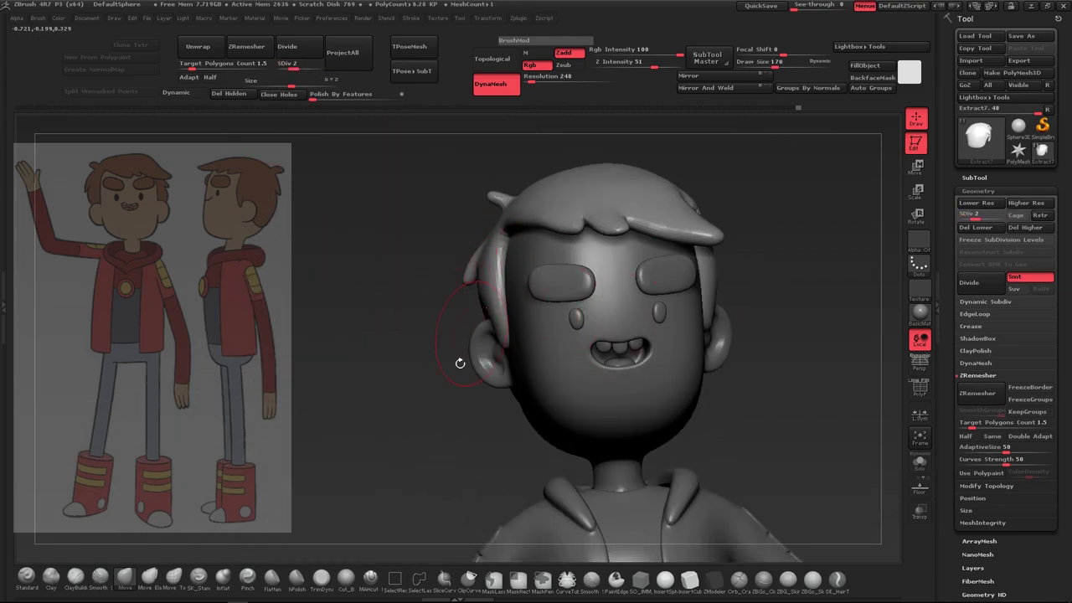
pyautogui.moveTo(459, 362); pyautogui.dragTo(482, 248, button='right')
pyautogui.moveTo(800, 285)
pyautogui.mouseDown()
pyautogui.moveTo(723, 363)
pyautogui.moveTo(712, 421)
pyautogui.moveTo(724, 456)
pyautogui.moveTo(753, 391)
pyautogui.moveTo(530, 393)
pyautogui.mouseUp()
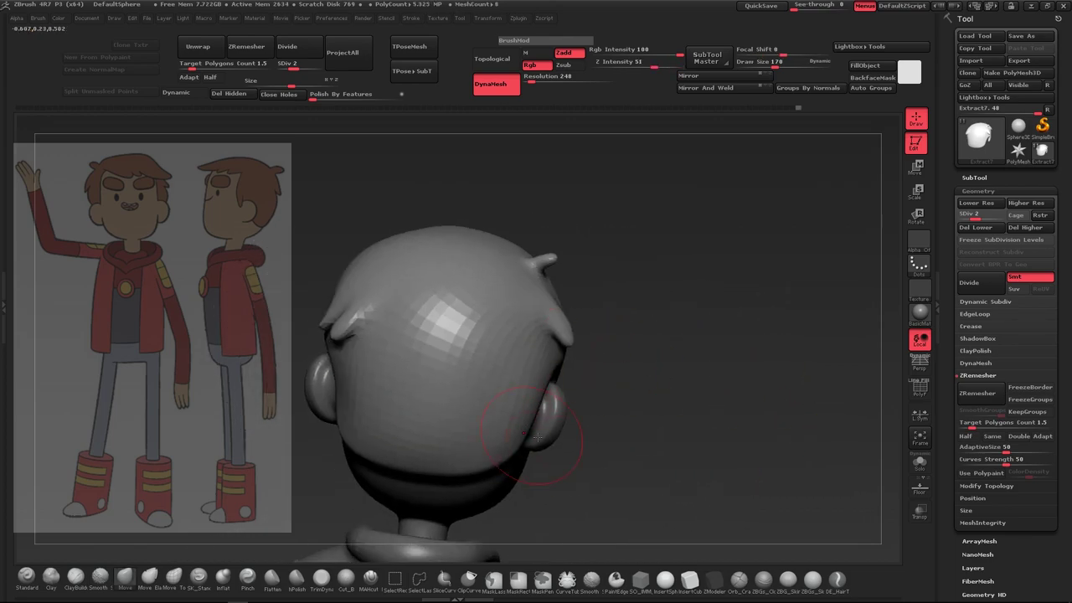
pyautogui.moveTo(536, 436); pyautogui.dragTo(439, 397, button='right')
pyautogui.moveTo(505, 431)
pyautogui.mouseDown(button='right')
pyautogui.moveTo(502, 393)
pyautogui.moveTo(519, 360)
pyautogui.moveTo(636, 368)
pyautogui.moveTo(691, 359)
pyautogui.mouseUp(button='right')
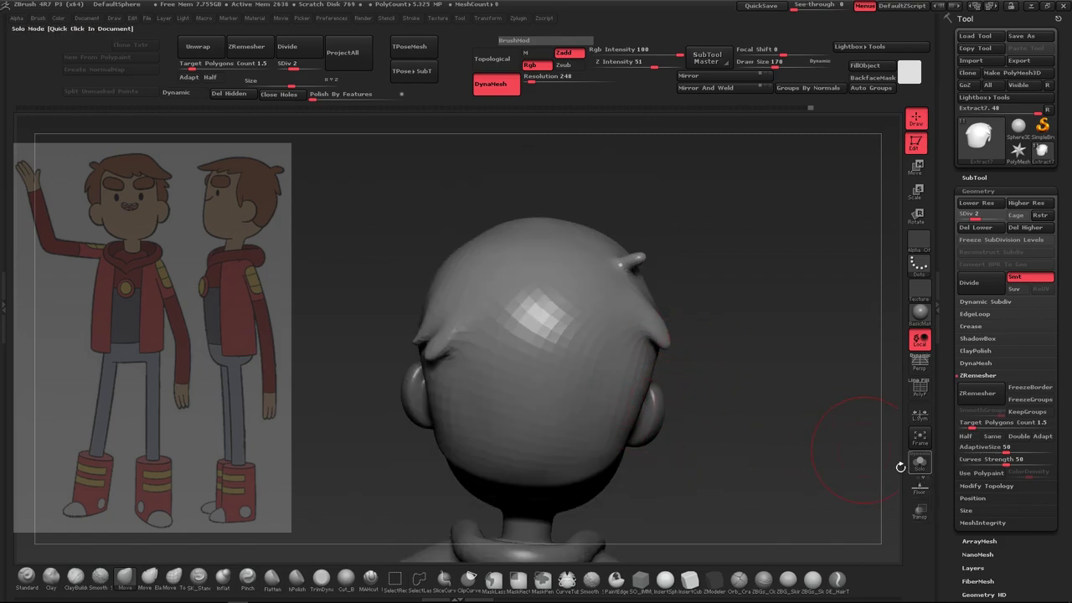
pyautogui.moveTo(900, 467)
pyautogui.mouseDown(button='right')
pyautogui.moveTo(575, 376)
pyautogui.moveTo(548, 457)
pyautogui.moveTo(746, 268)
pyautogui.moveTo(522, 275)
pyautogui.mouseUp(button='right')
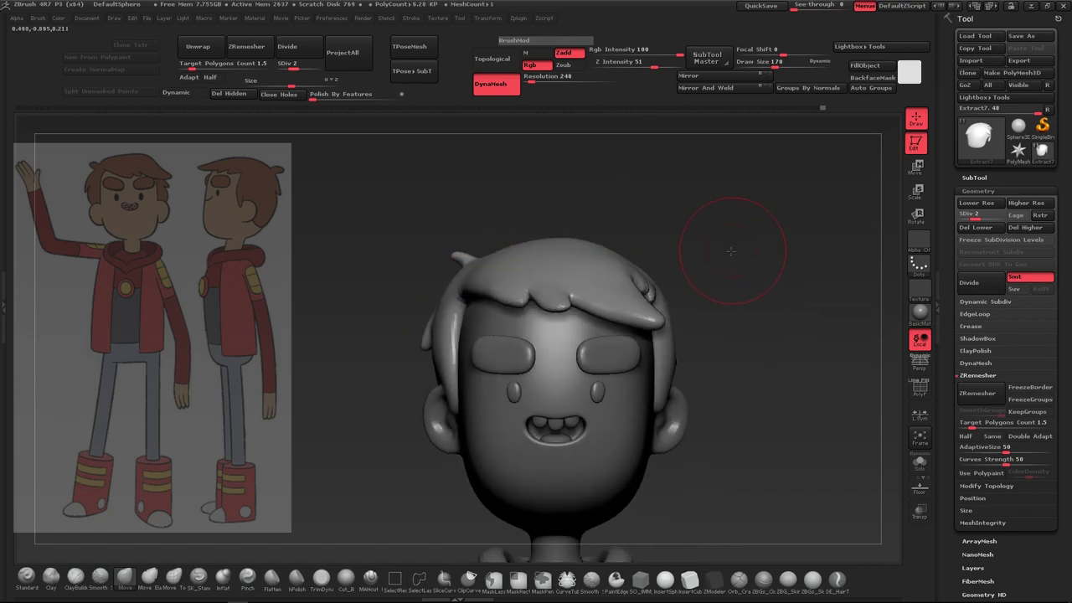
pyautogui.moveTo(730, 251)
pyautogui.mouseDown(button='right')
pyautogui.moveTo(693, 240)
pyautogui.moveTo(692, 299)
pyautogui.moveTo(734, 271)
pyautogui.moveTo(701, 269)
pyautogui.mouseUp(button='right')
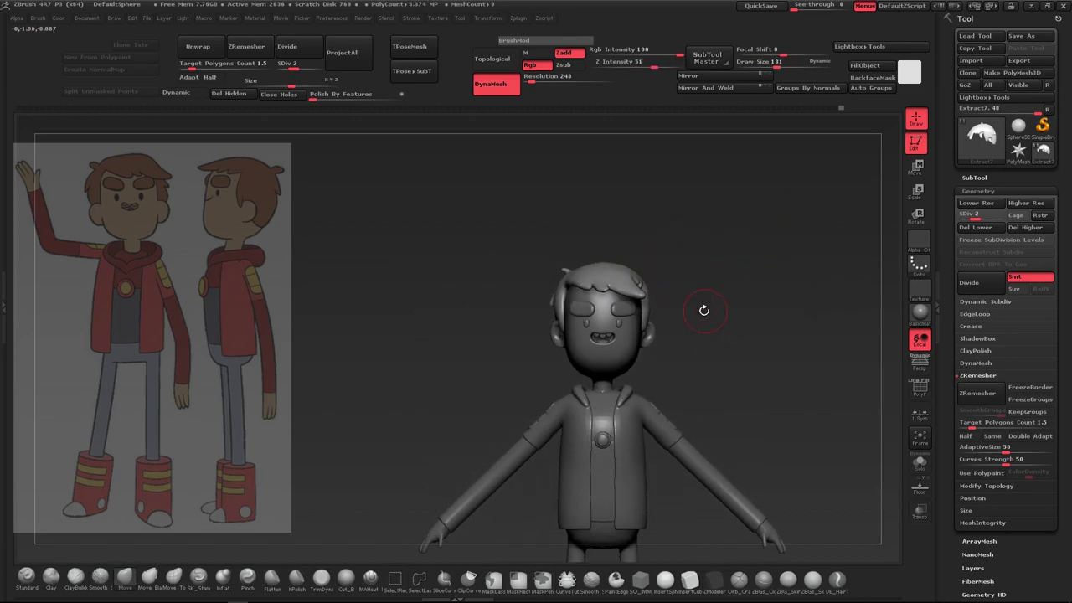
pyautogui.moveTo(704, 310)
pyautogui.keyDown('alt'); pyautogui.mouseDown(button='right')
pyautogui.moveTo(730, 347)
pyautogui.moveTo(636, 432)
pyautogui.mouseUp(button='right'); pyautogui.keyUp('alt')
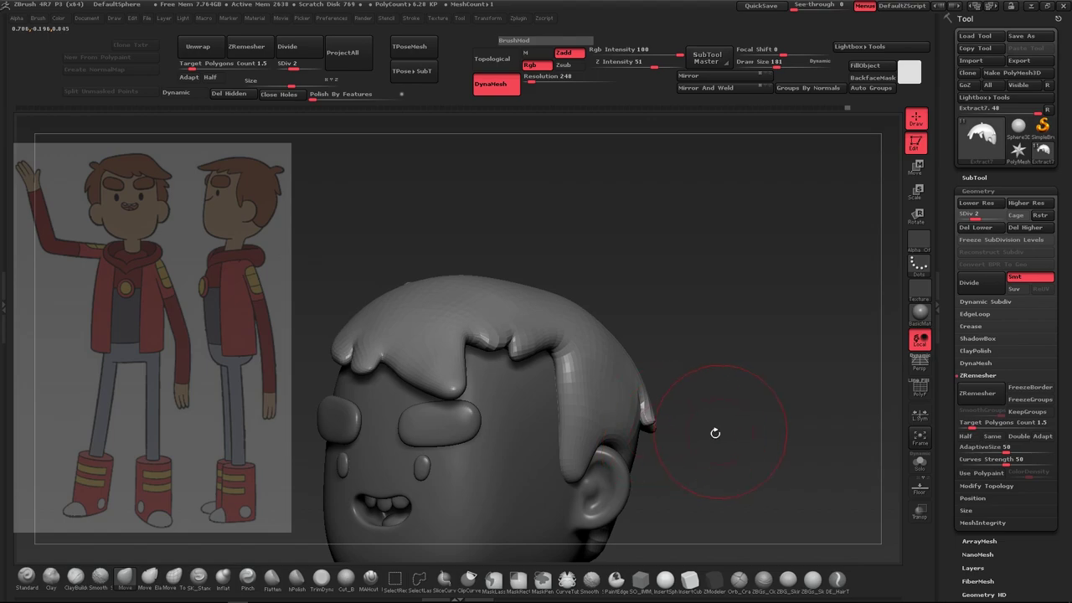
# Shape the hair from front and top views, briefly trying the Inflate brush
pyautogui.moveTo(715, 433)
pyautogui.mouseDown(button='right')
pyautogui.moveTo(618, 431)
pyautogui.moveTo(644, 435)
pyautogui.mouseUp(button='right')
pyautogui.moveTo(603, 505)
pyautogui.mouseDown(button='right')
pyautogui.moveTo(639, 421)
pyautogui.moveTo(574, 385)
pyautogui.moveTo(732, 363)
pyautogui.moveTo(689, 251)
pyautogui.moveTo(631, 286)
pyautogui.moveTo(662, 282)
pyautogui.moveTo(749, 323)
pyautogui.moveTo(851, 301)
pyautogui.mouseUp(button='right')
pyautogui.moveTo(694, 243); pyautogui.dragTo(687, 287, button='right')
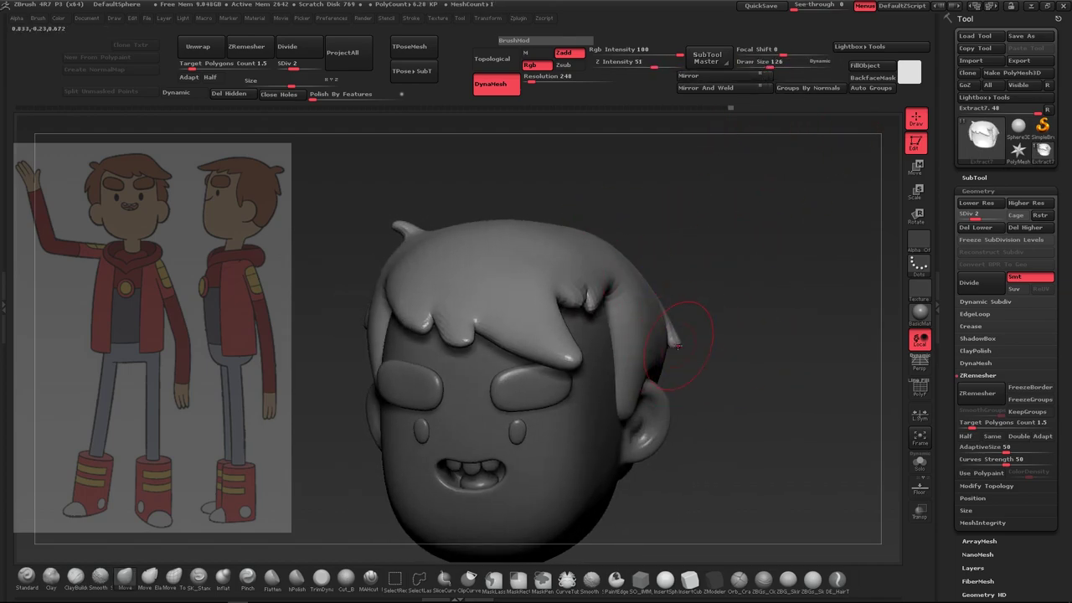
pyautogui.moveTo(674, 339)
pyautogui.mouseDown(button='right')
pyautogui.moveTo(701, 371)
pyautogui.moveTo(745, 347)
pyautogui.moveTo(745, 360)
pyautogui.moveTo(761, 363)
pyautogui.moveTo(715, 355)
pyautogui.moveTo(773, 324)
pyautogui.mouseUp(button='right')
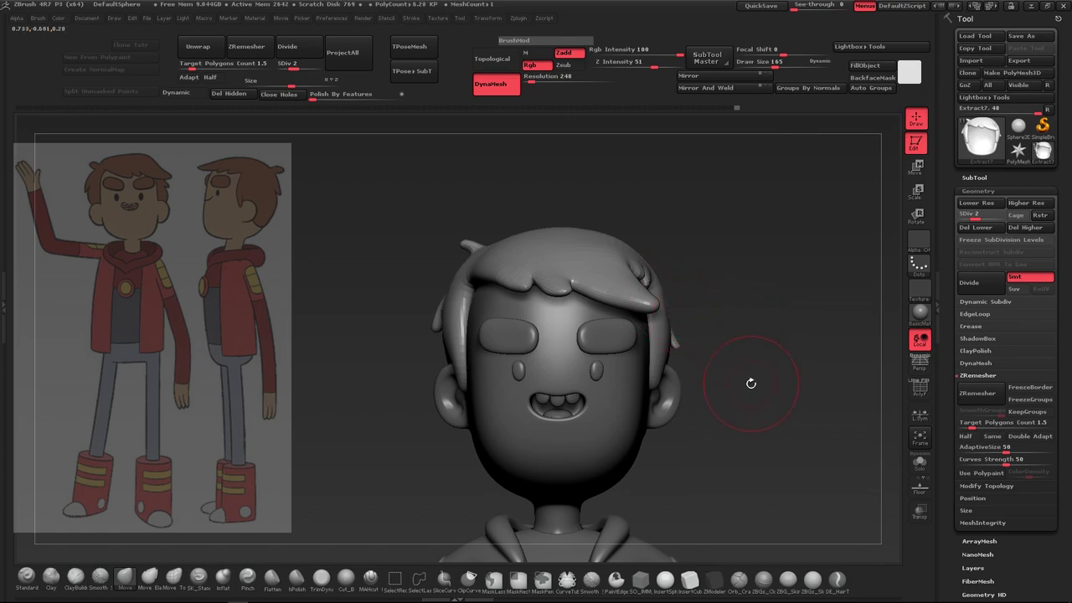
pyautogui.moveTo(748, 395); pyautogui.dragTo(744, 336, button='right')
pyautogui.click(223, 578)
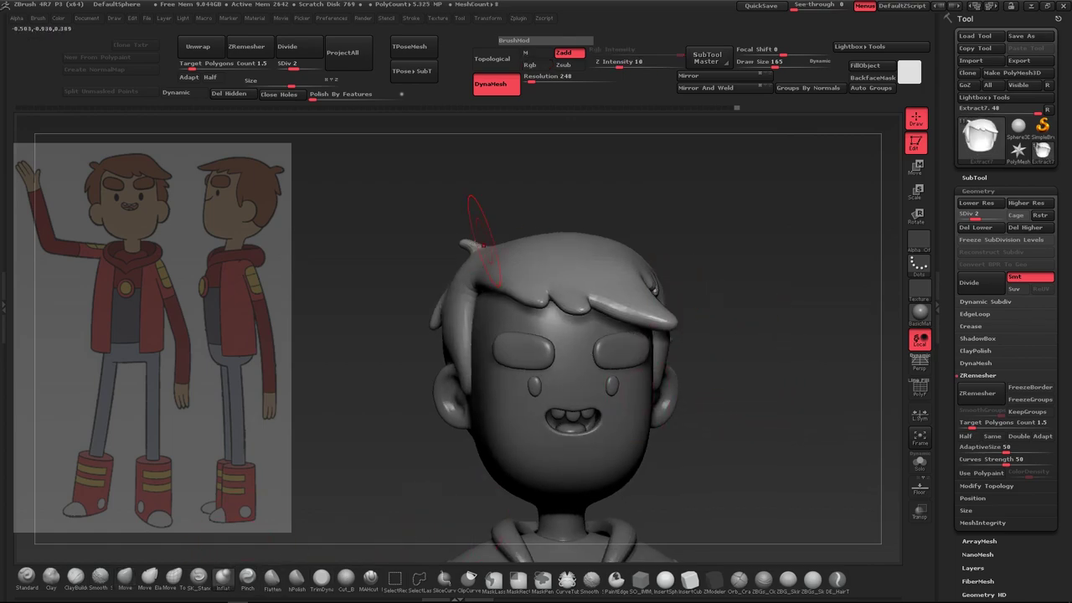
pyautogui.moveTo(729, 311); pyautogui.dragTo(737, 304)
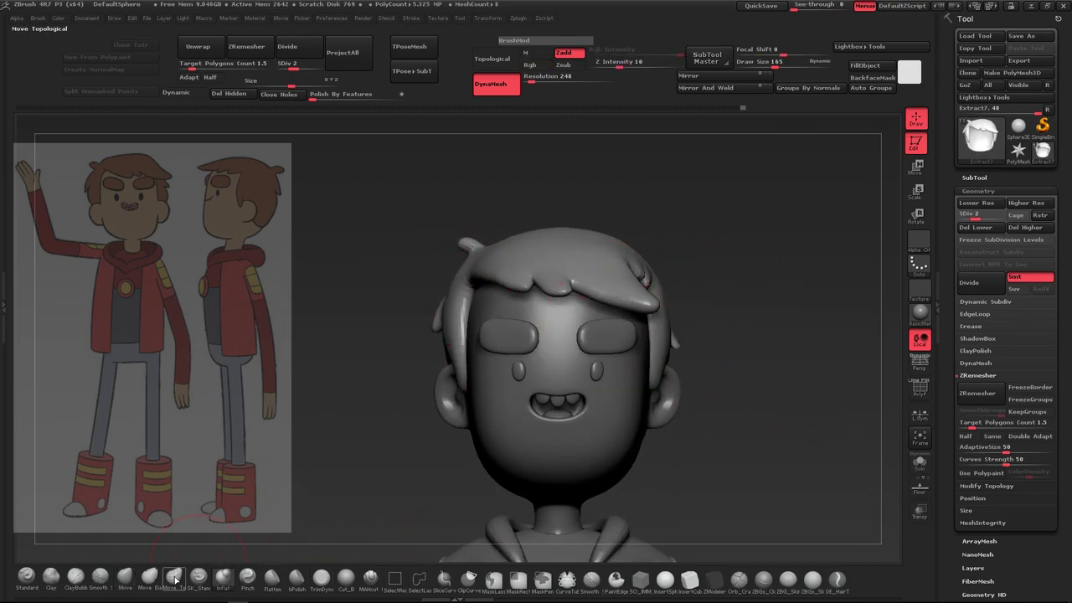
pyautogui.click(124, 576)
# Select the phip2 body subtool, zoom in on the head and shrink the brush
pyautogui.press('f')
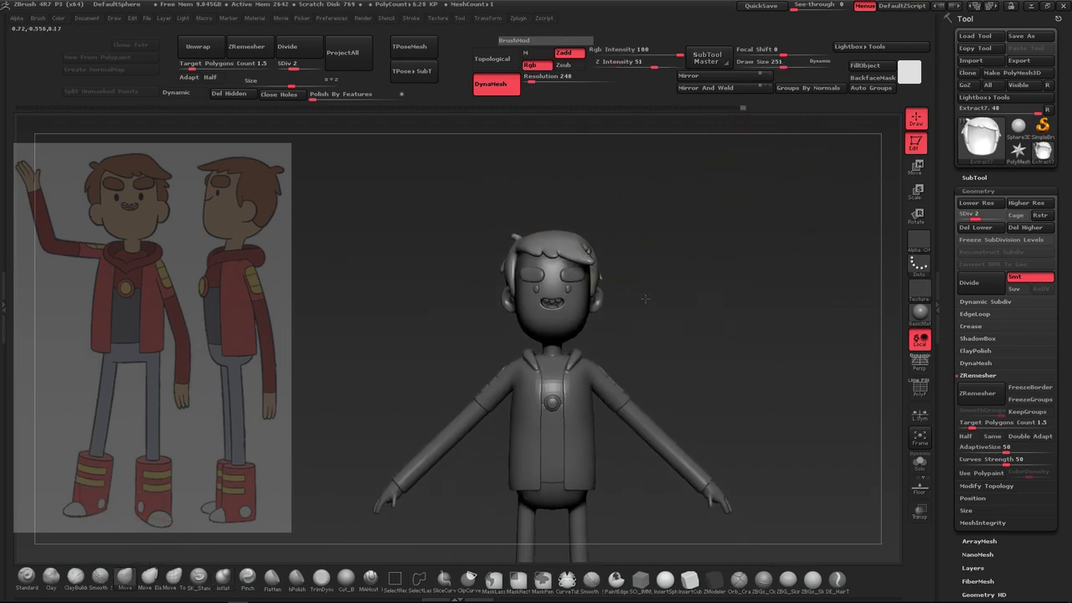
pyautogui.keyDown('alt'); pyautogui.moveTo(563, 251); pyautogui.dragTo(617, 304); pyautogui.keyUp('alt')
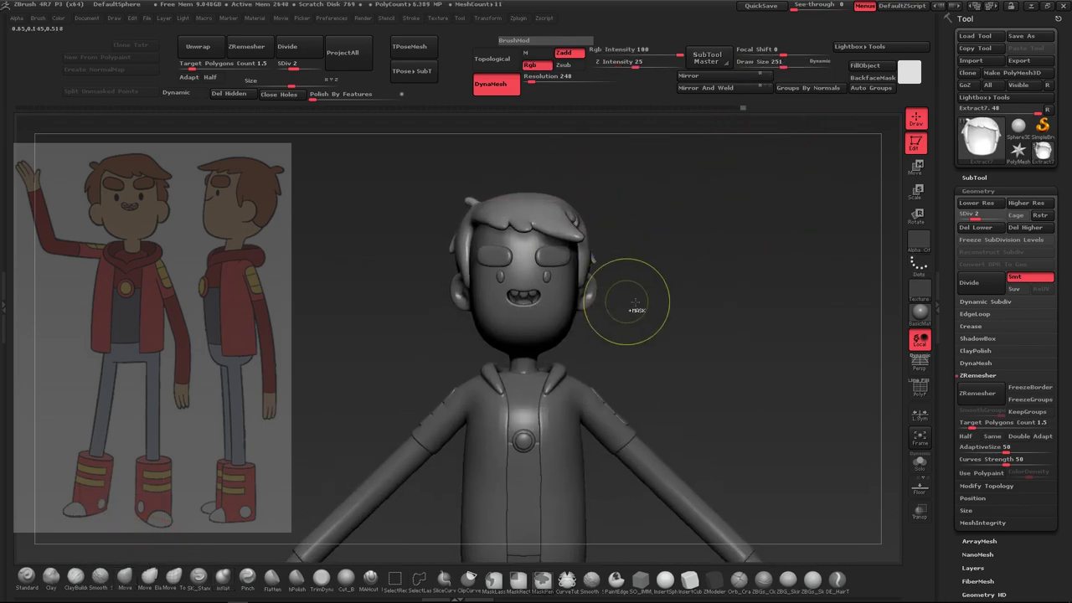
pyautogui.keyDown('alt'); pyautogui.click(617, 304); pyautogui.keyUp('alt')
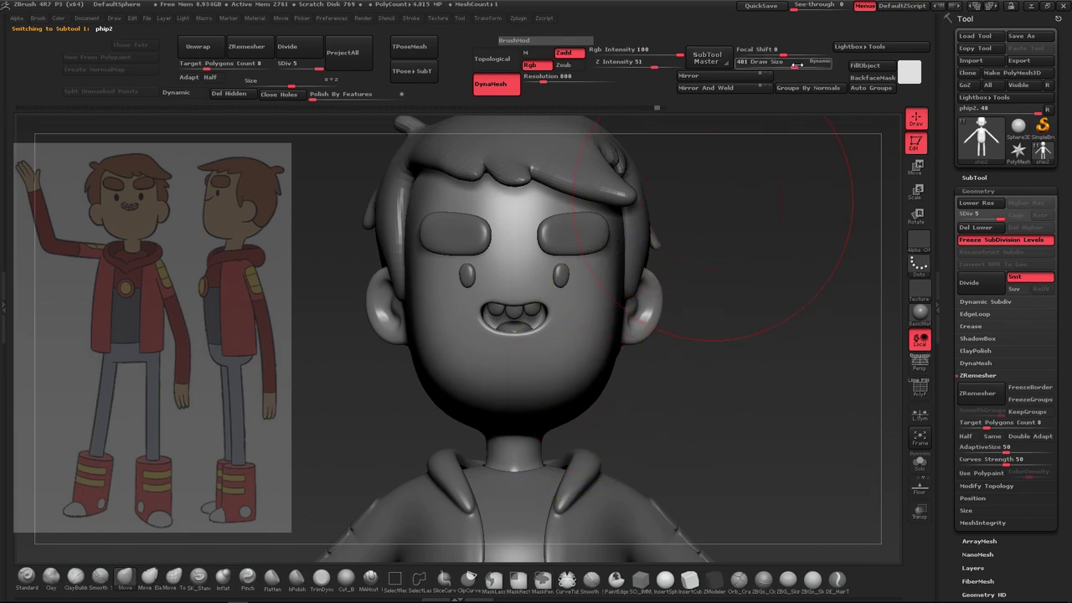
pyautogui.moveTo(793, 61); pyautogui.dragTo(778, 61)
# Mask the lower face, step the subdivision down and back to level 5, and inspect the head
pyautogui.hotkey('shift', 'd')
pyautogui.hotkey('shift', 'd')
pyautogui.hotkey('shift', 'd')
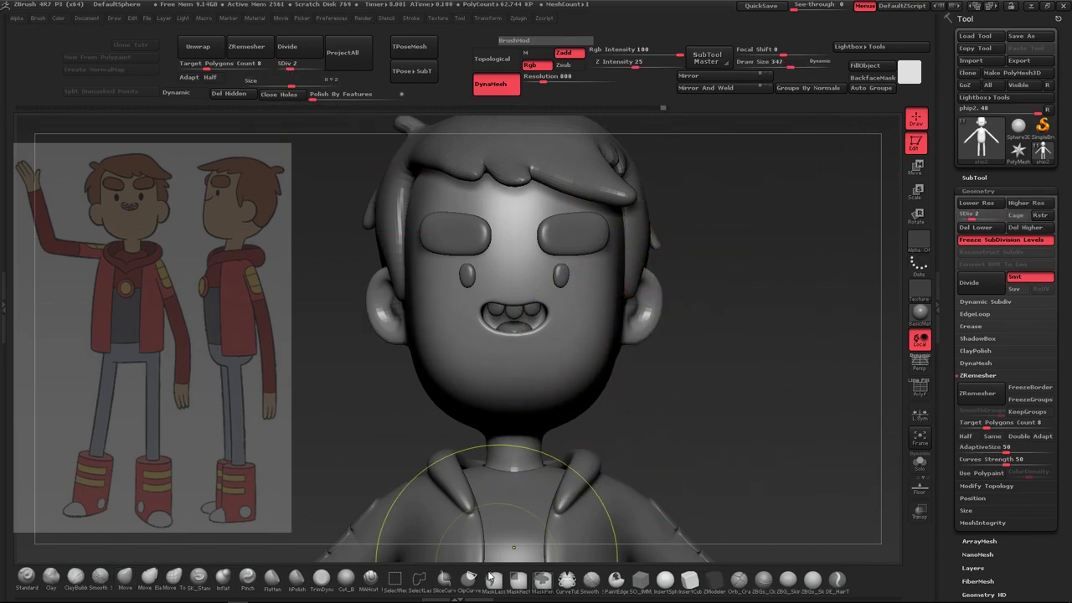
pyautogui.keyDown('ctrl'); pyautogui.moveTo(670, 268); pyautogui.dragTo(411, 347); pyautogui.keyUp('ctrl')
pyautogui.moveTo(286, 64); pyautogui.dragTo(272, 67)
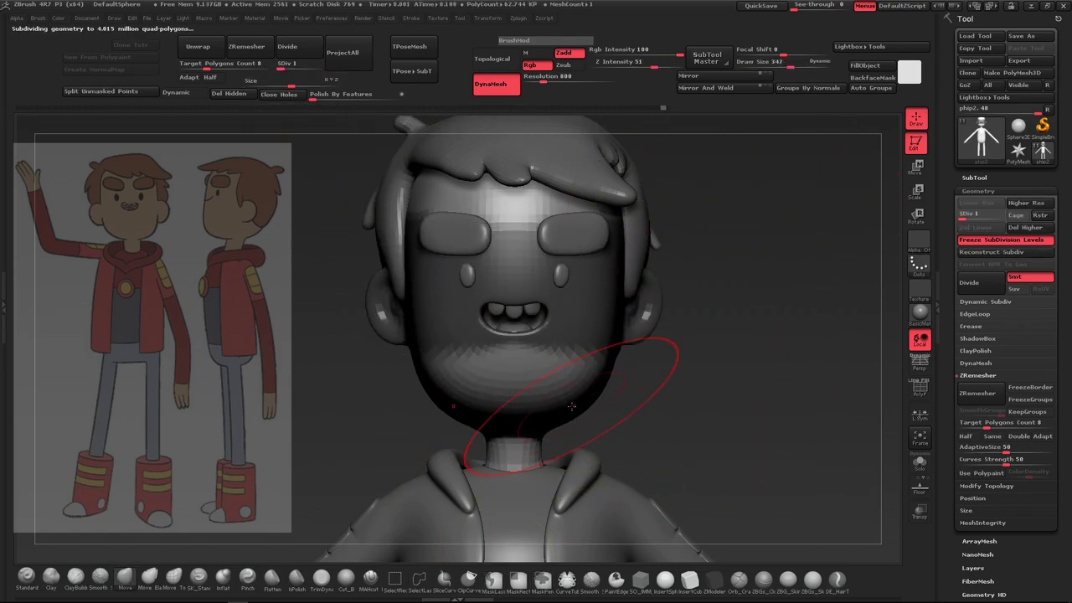
pyautogui.moveTo(660, 413)
pyautogui.mouseDown()
pyautogui.moveTo(681, 406)
pyautogui.moveTo(687, 421)
pyautogui.mouseUp()
pyautogui.moveTo(787, 67); pyautogui.dragTo(775, 67)
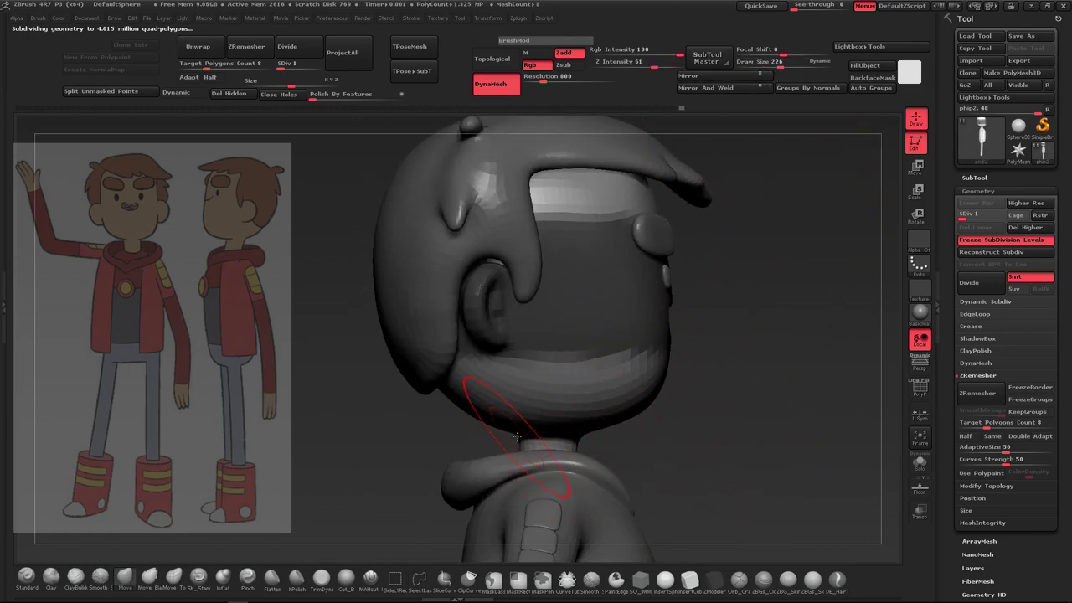
pyautogui.moveTo(684, 430)
pyautogui.mouseDown()
pyautogui.moveTo(713, 376)
pyautogui.moveTo(749, 366)
pyautogui.moveTo(633, 335)
pyautogui.moveTo(544, 382)
pyautogui.moveTo(648, 416)
pyautogui.moveTo(548, 371)
pyautogui.mouseUp()
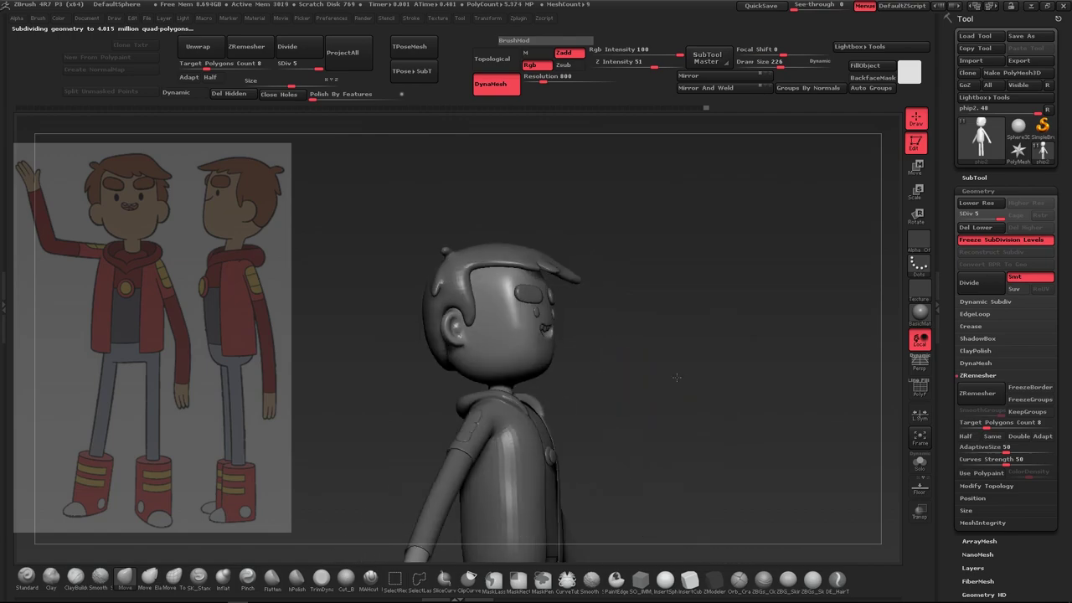
pyautogui.moveTo(646, 385)
pyautogui.mouseDown()
pyautogui.moveTo(736, 405)
pyautogui.moveTo(675, 320)
pyautogui.mouseUp()
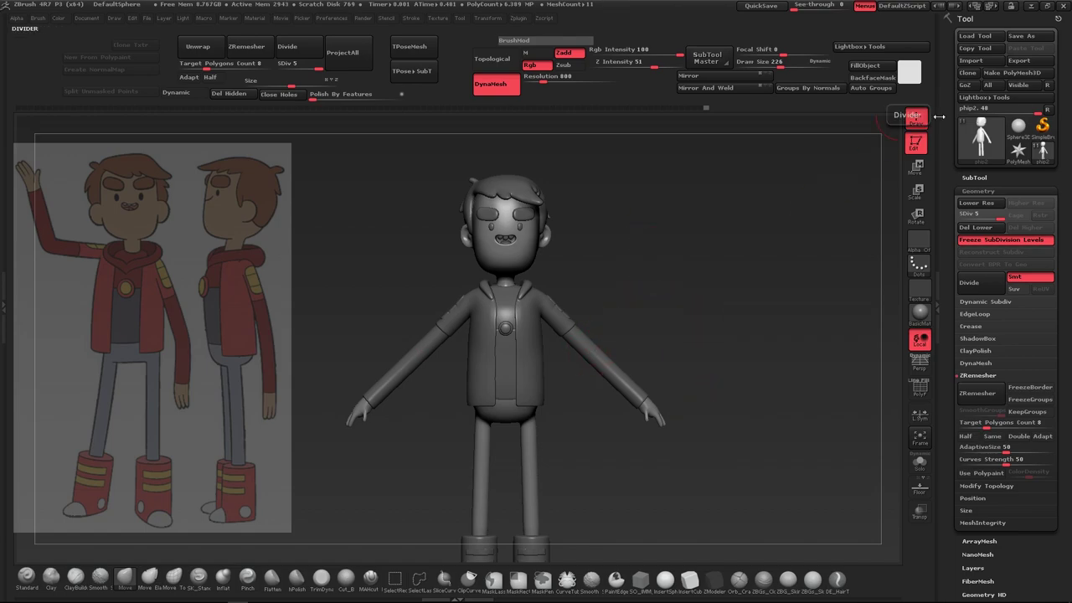
# Apply a lighter display material and select the shirt subtool Extract2
pyautogui.click(919, 312)
pyautogui.click(624, 475)
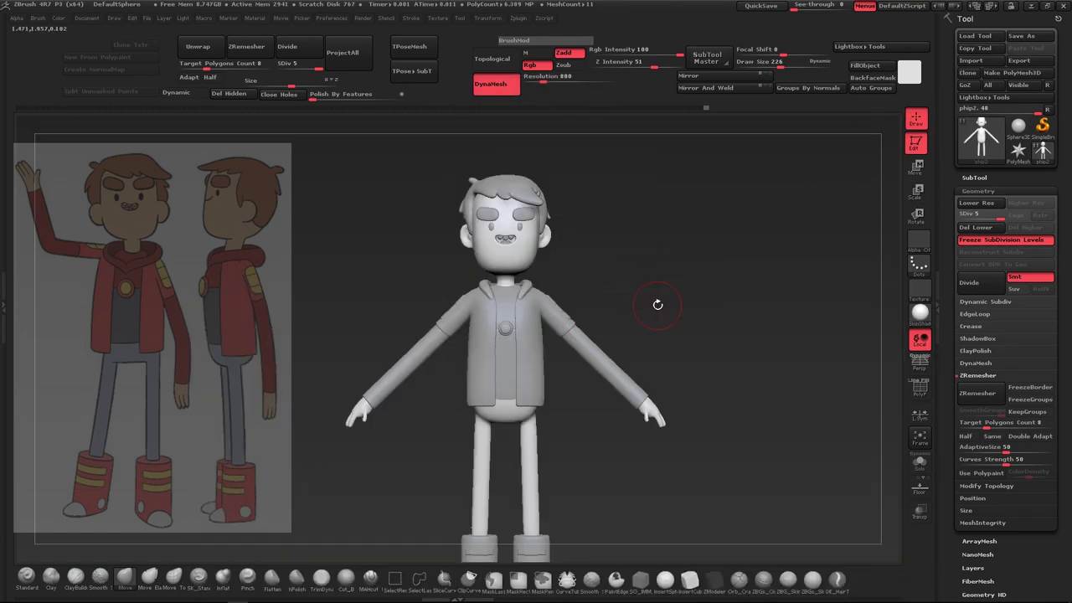
pyautogui.moveTo(658, 305); pyautogui.dragTo(648, 302)
pyautogui.keyDown('alt'); pyautogui.click(583, 339); pyautogui.keyUp('alt')
# Make the reference image fully opaque and switch the model to Flat Color material
pyautogui.click(437, 17)
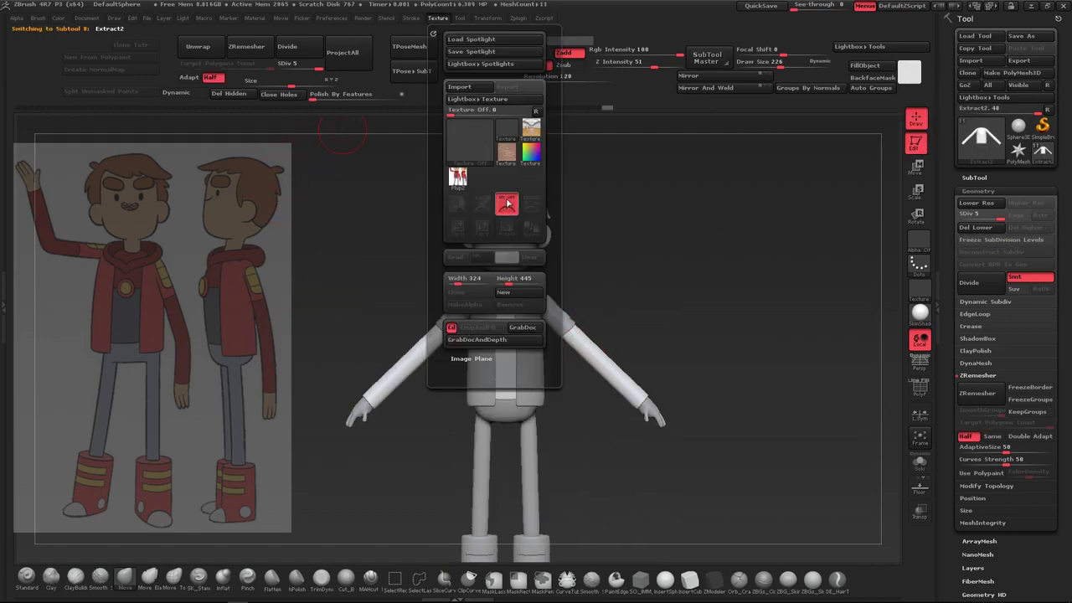
pyautogui.press('z')
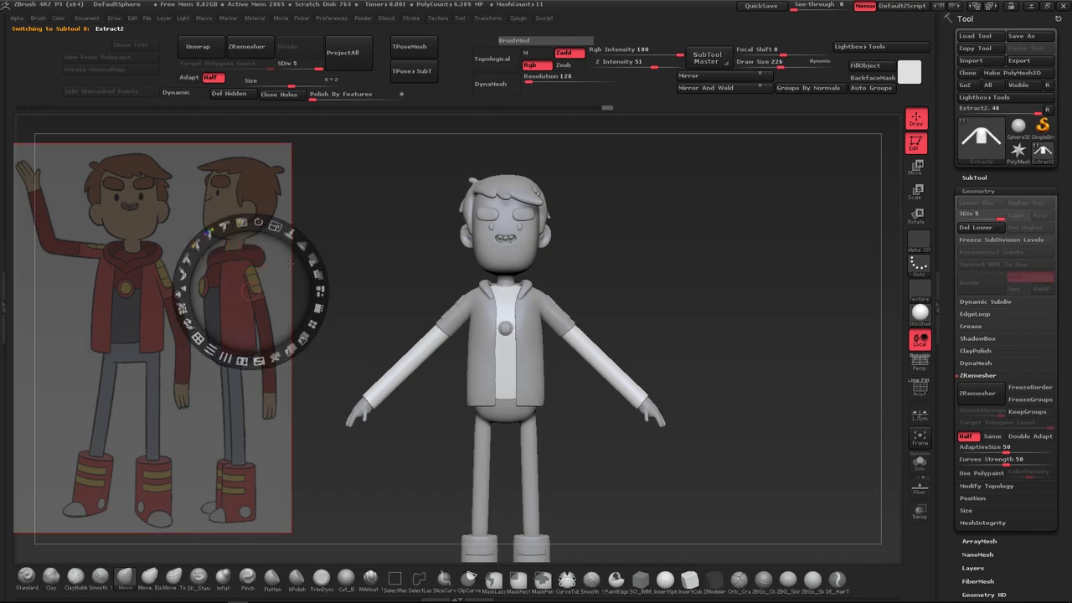
pyautogui.moveTo(276, 251)
pyautogui.mouseDown()
pyautogui.moveTo(287, 234)
pyautogui.moveTo(309, 324)
pyautogui.mouseUp()
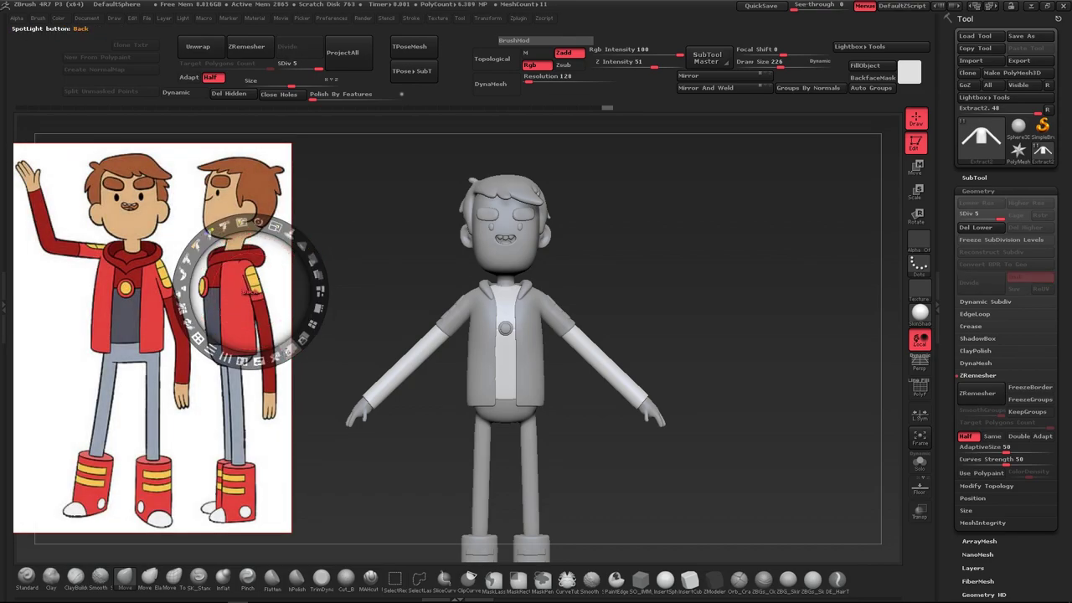
pyautogui.press('z')
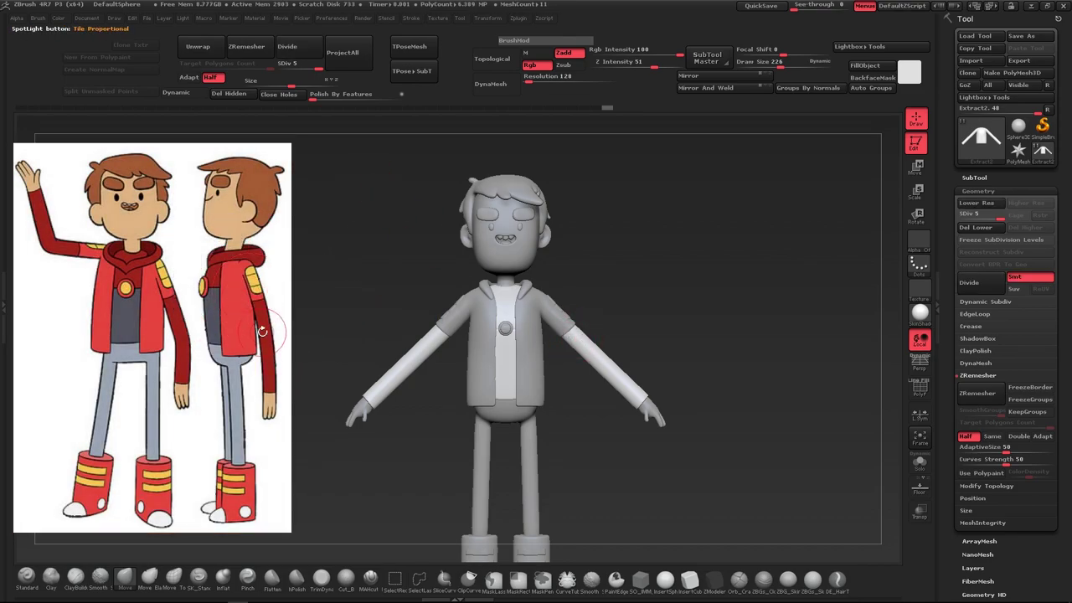
pyautogui.hotkey('ctrl', 'a')
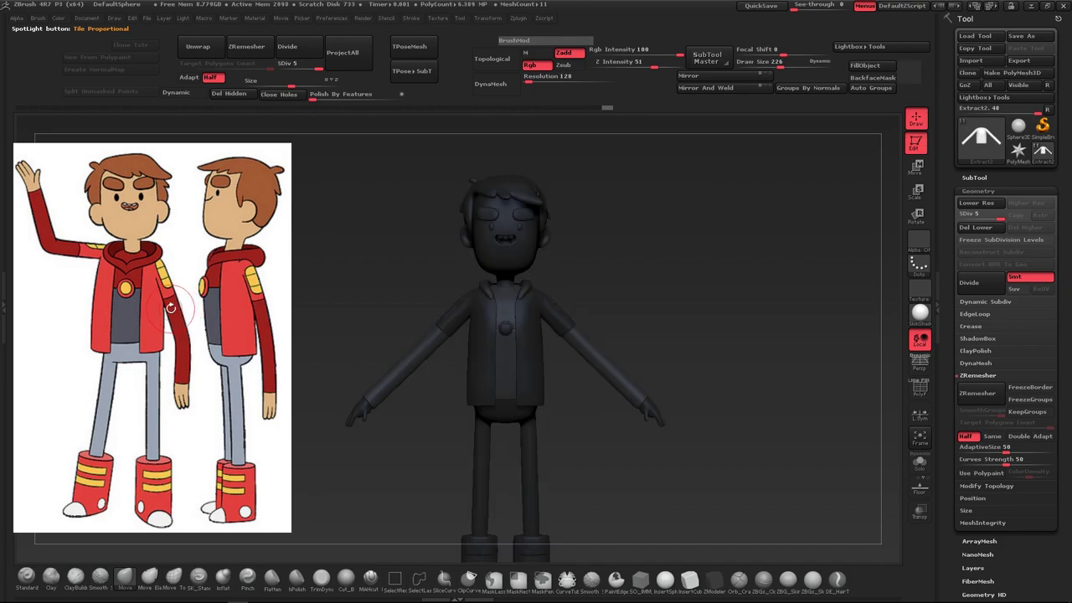
# Pick a bright red in the colour picker and browse the Color palette options
pyautogui.press('c')
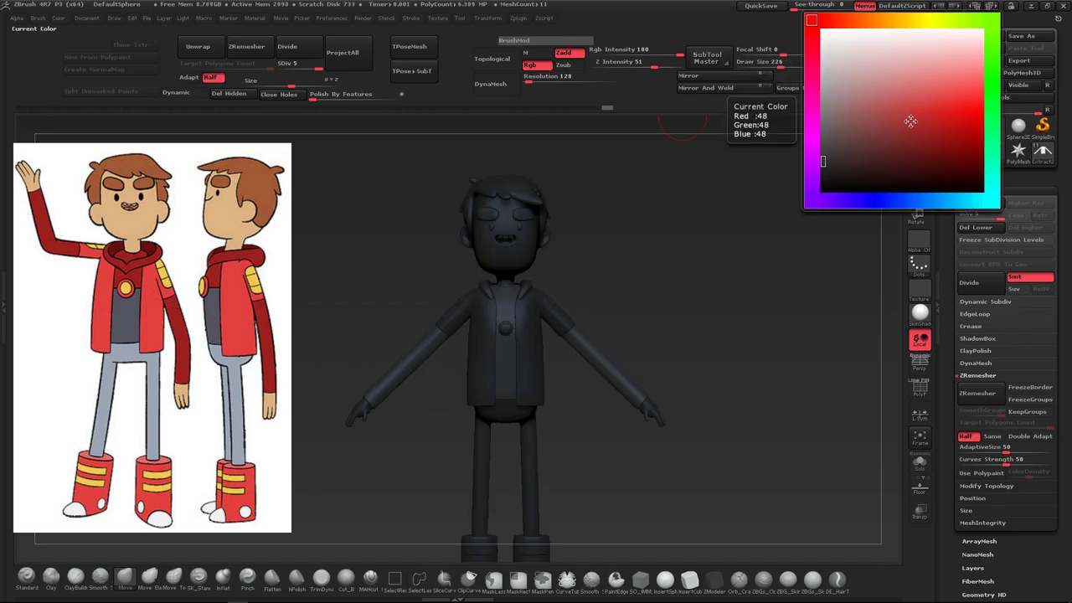
pyautogui.press('c')
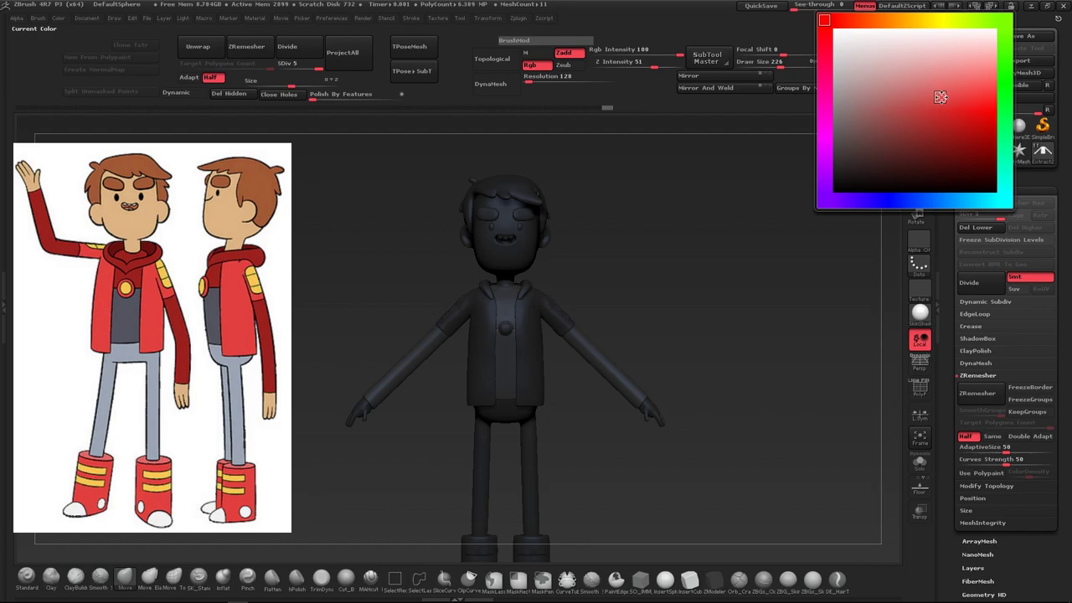
pyautogui.click(944, 98)
pyautogui.click(916, 77)
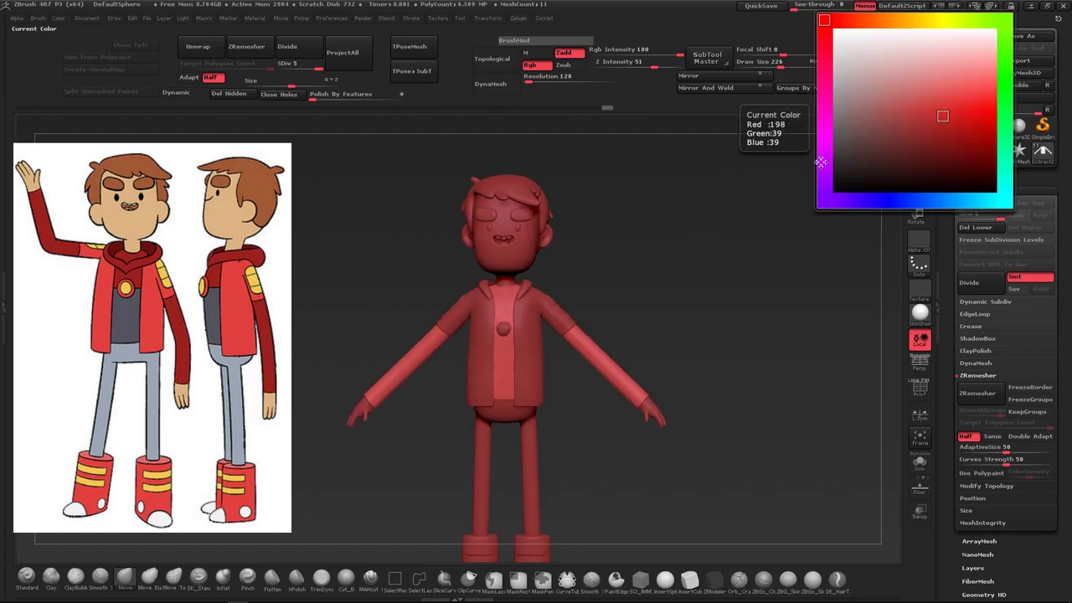
pyautogui.click(937, 113)
pyautogui.click(58, 17)
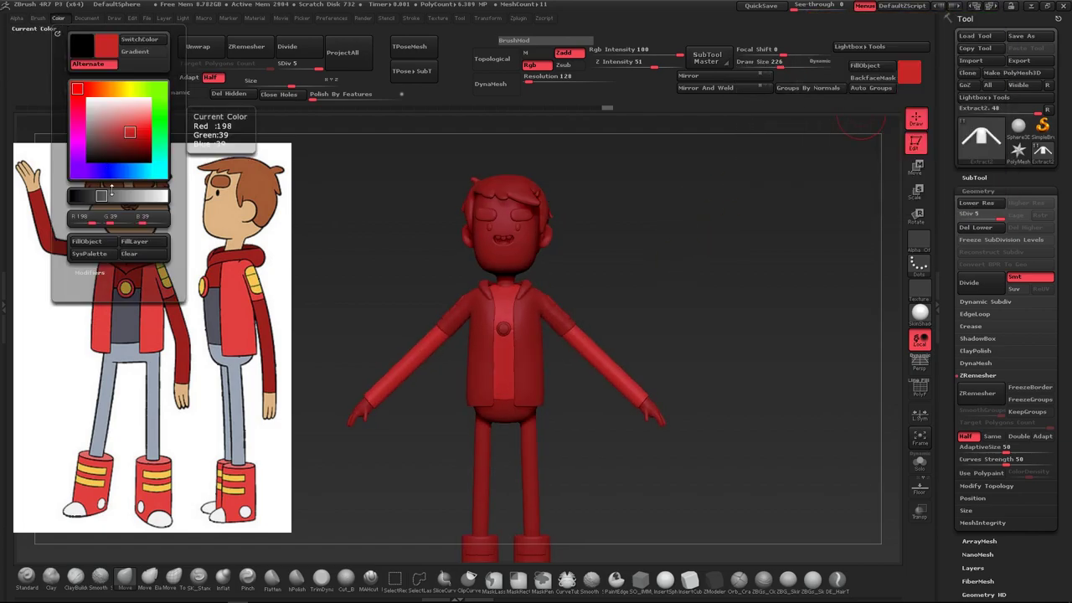
pyautogui.click(89, 272)
pyautogui.click(84, 270)
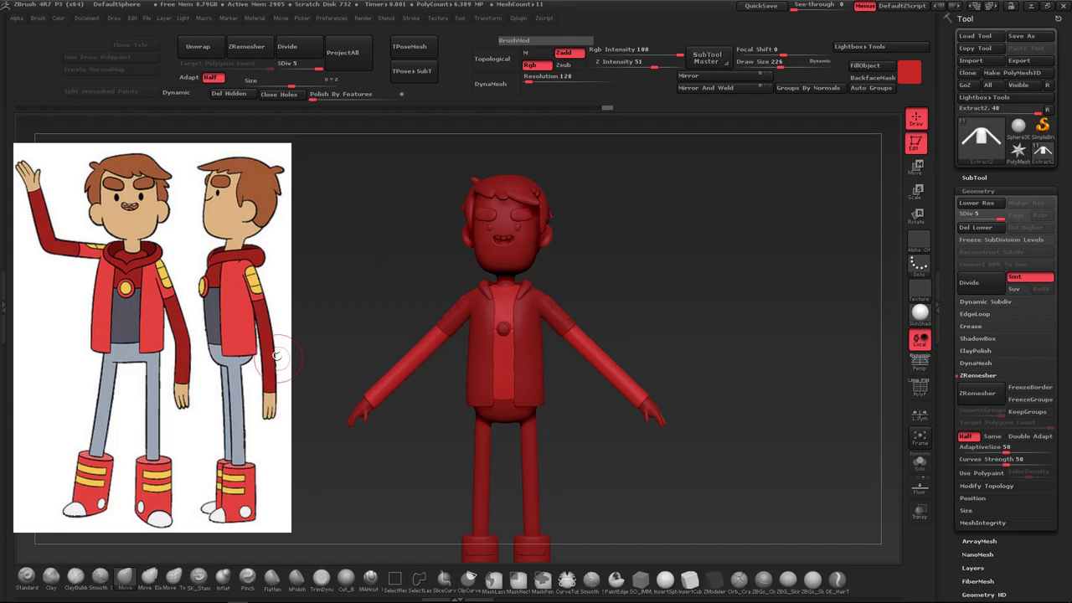
# Settle on a darker red for the shirt Extract2
pyautogui.click(911, 73)
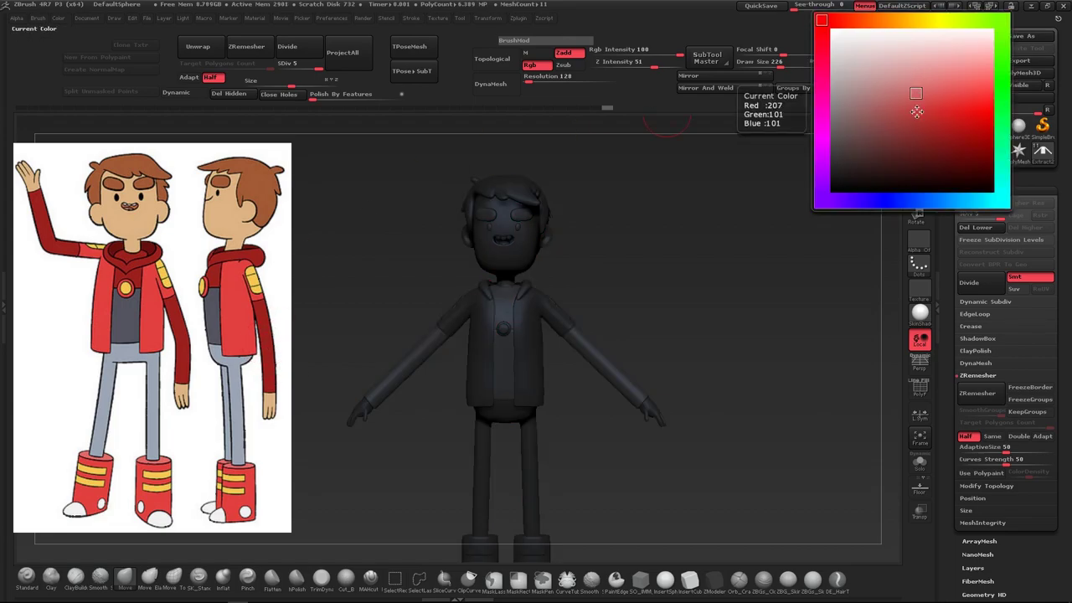
pyautogui.click(933, 119)
pyautogui.click(909, 73)
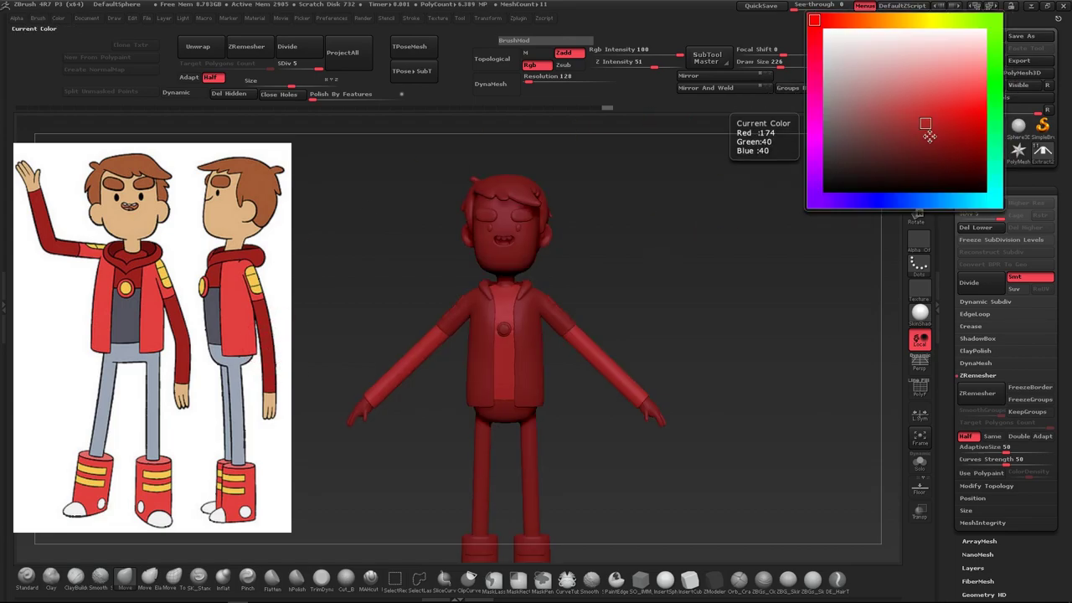
pyautogui.click(928, 132)
pyautogui.click(910, 73)
pyautogui.click(944, 139)
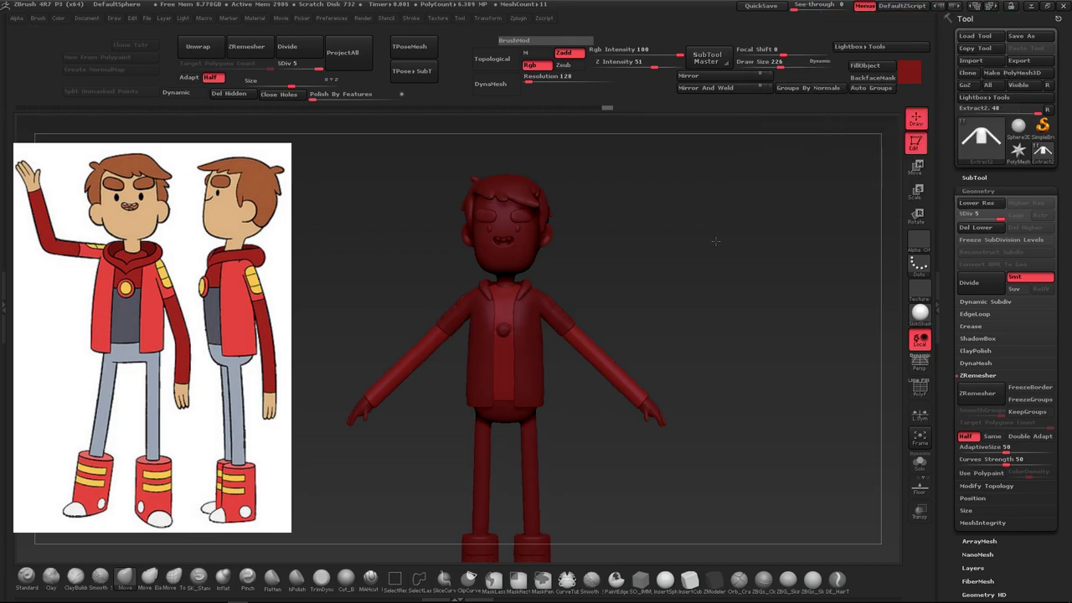
# Select the jacket subtool Extract3 and fill it with a brighter red
pyautogui.click(909, 73)
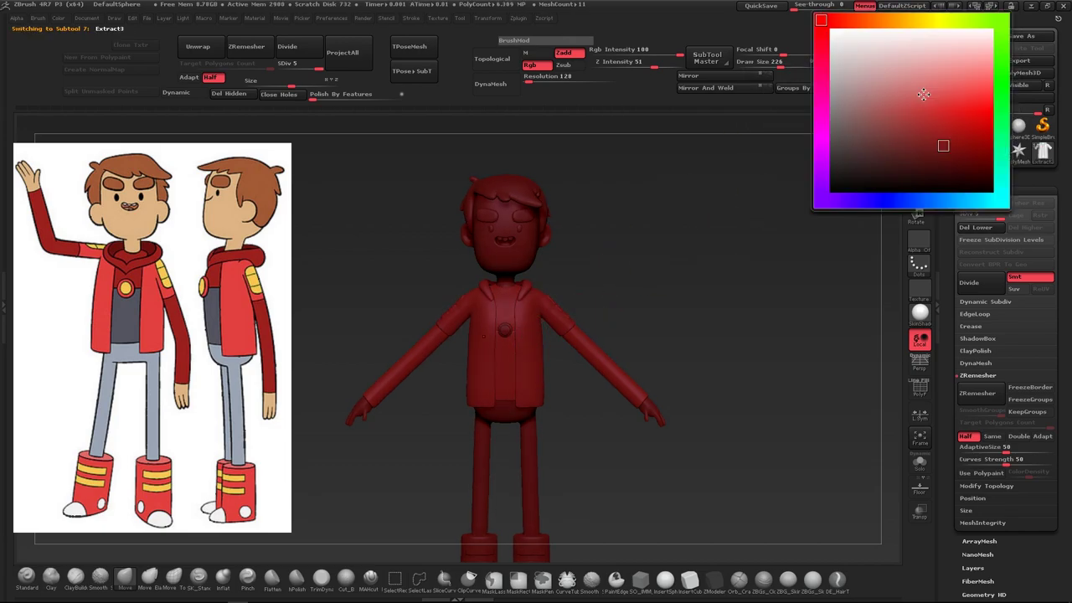
pyautogui.click(988, 51)
pyautogui.click(909, 73)
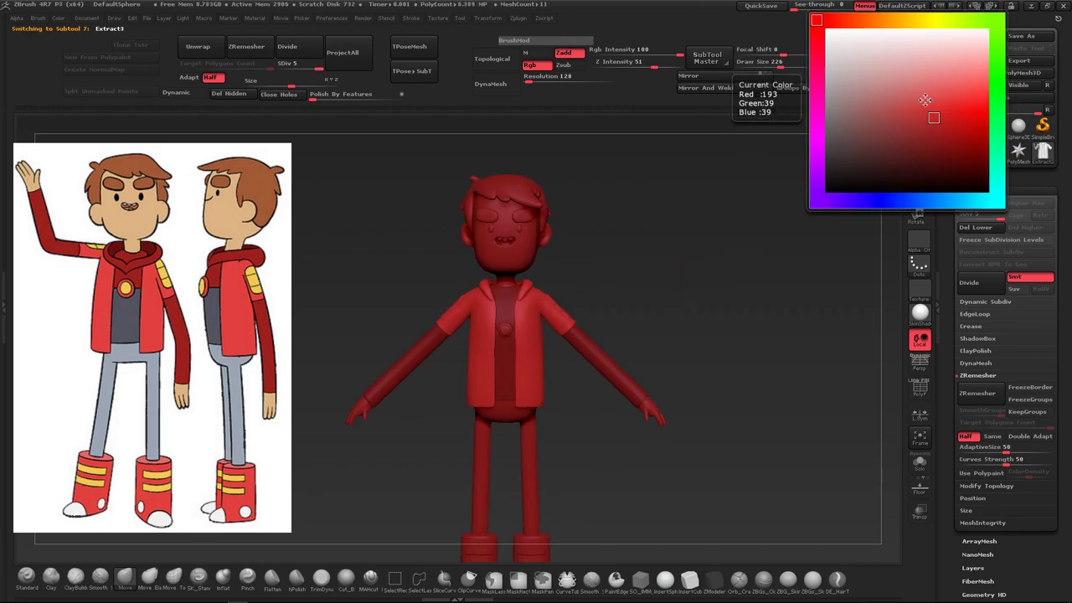
pyautogui.click(948, 94)
pyautogui.click(909, 73)
pyautogui.click(932, 105)
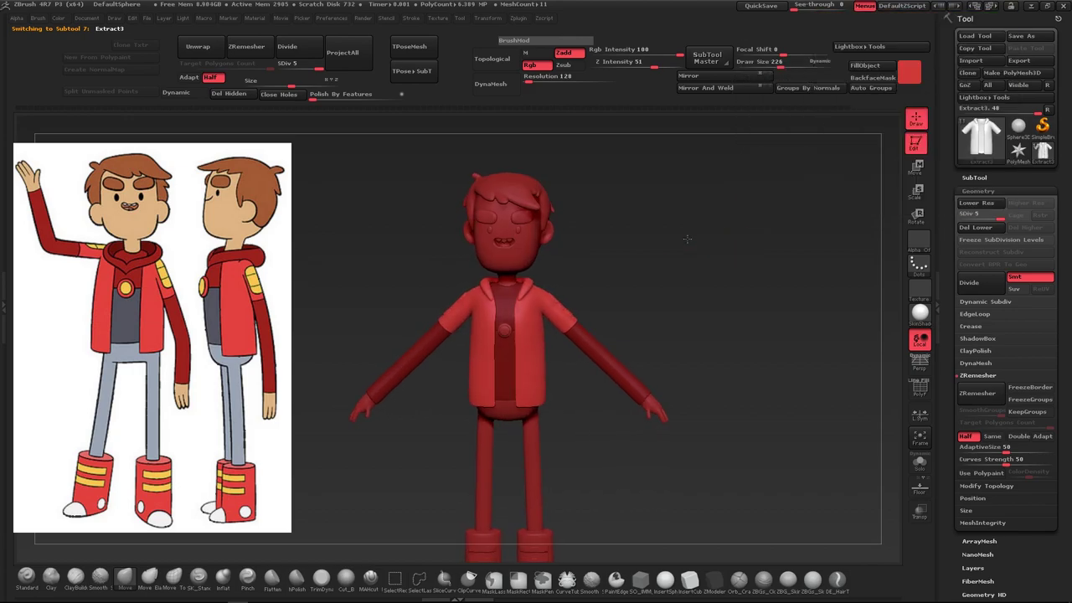
pyautogui.moveTo(909, 73); pyautogui.dragTo(684, 263)
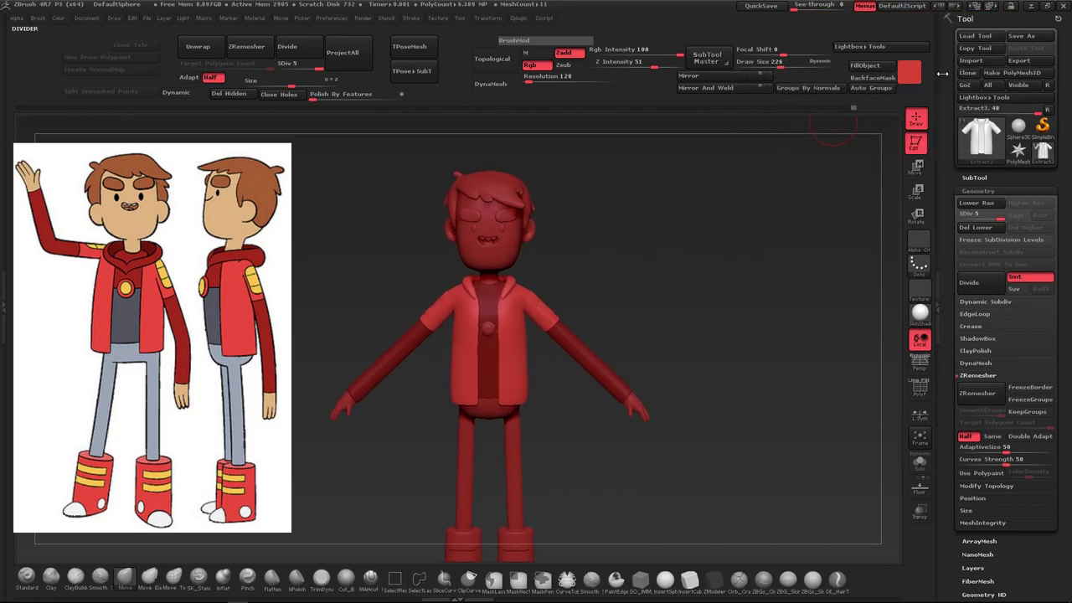
pyautogui.click(865, 65)
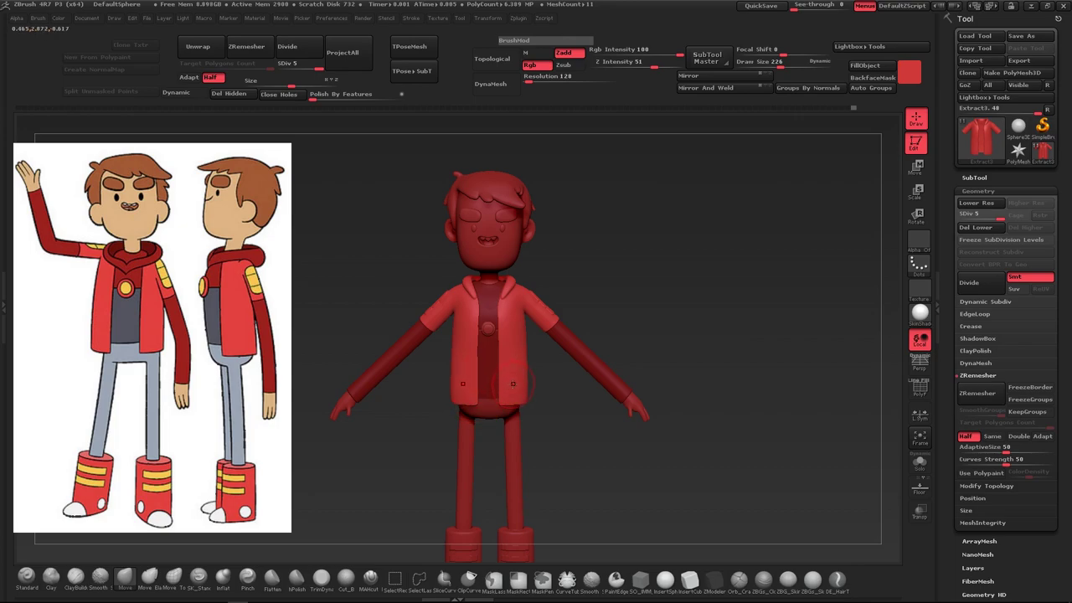
# Select the phip2 body and tune a pale lavender blue-grey colour
pyautogui.keyDown('alt'); pyautogui.click(517, 433); pyautogui.keyUp('alt')
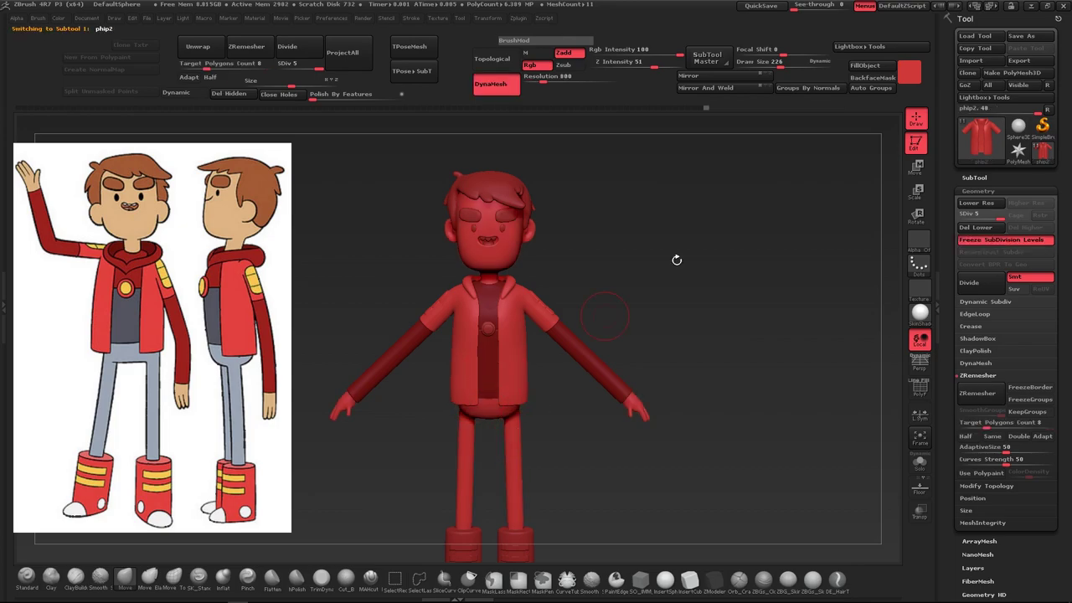
pyautogui.moveTo(910, 73); pyautogui.dragTo(837, 86)
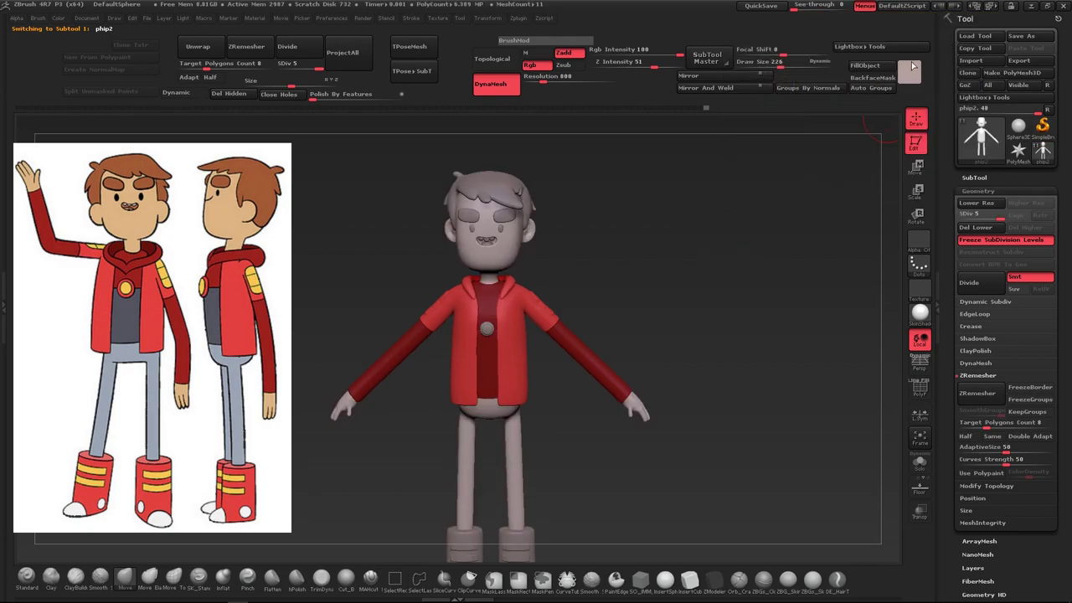
pyautogui.moveTo(910, 73); pyautogui.dragTo(842, 84)
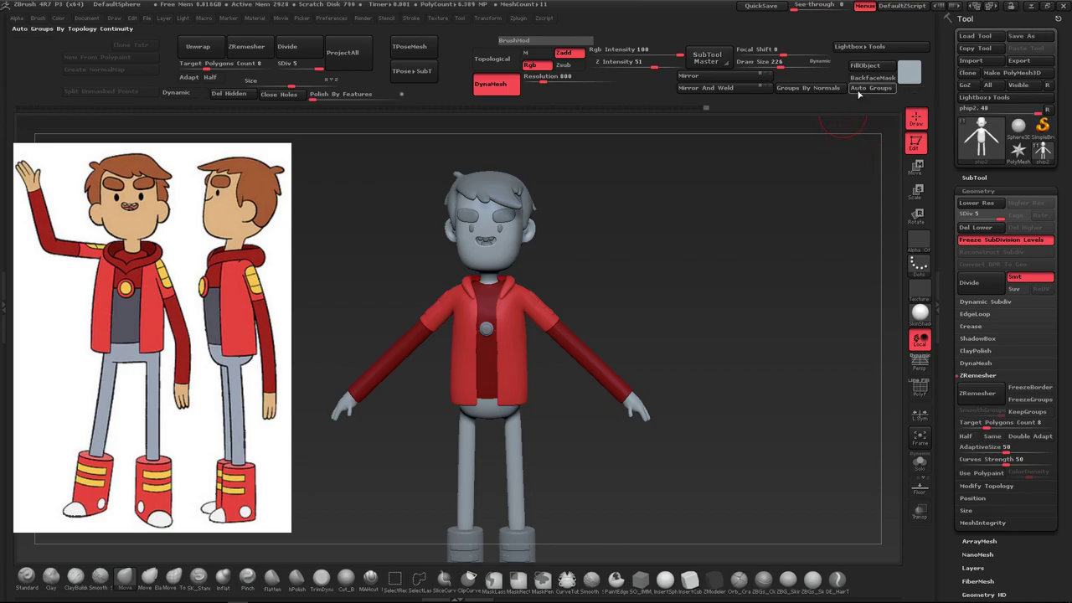
pyautogui.moveTo(909, 73); pyautogui.dragTo(851, 93)
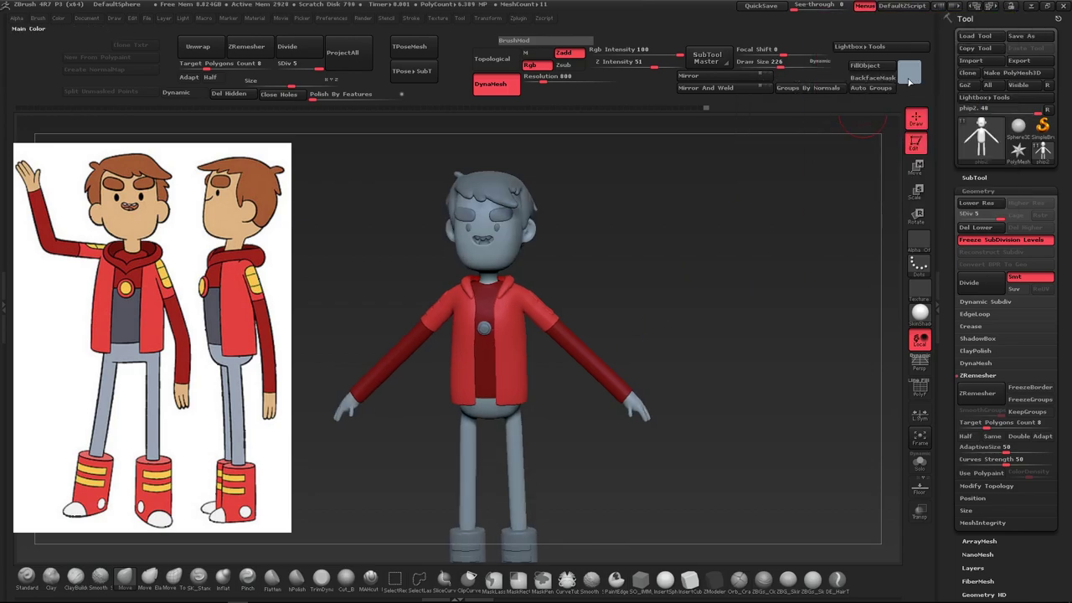
pyautogui.moveTo(909, 72); pyautogui.dragTo(837, 95)
pyautogui.press('f')
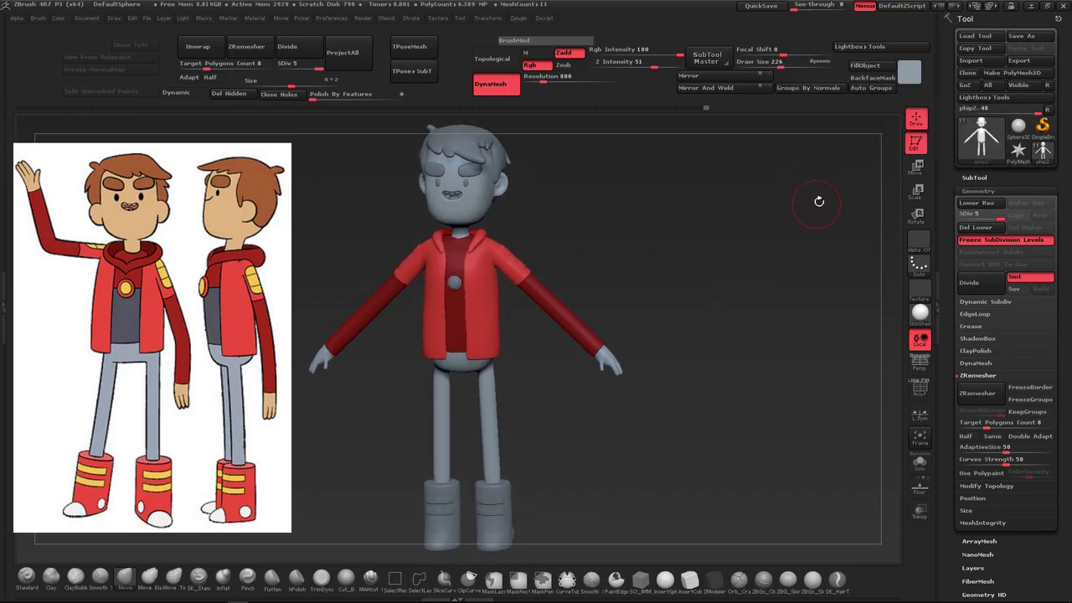
pyautogui.moveTo(906, 77); pyautogui.dragTo(805, 191)
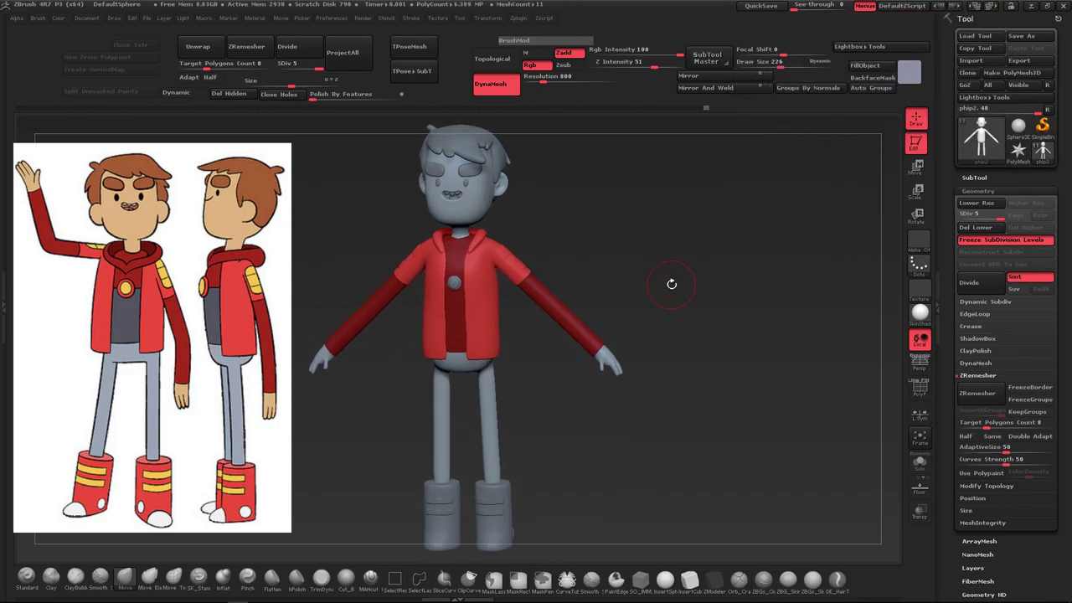
pyautogui.moveTo(672, 278); pyautogui.dragTo(718, 310)
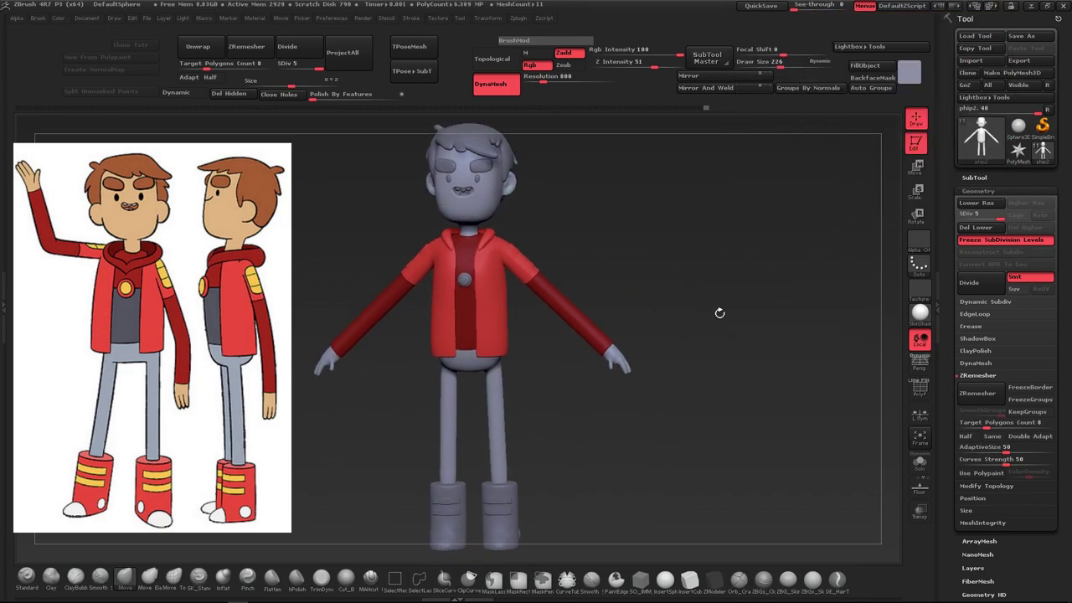
# Select the boots part and fill its stripes with yellow
pyautogui.keyDown('alt'); pyautogui.click(524, 483); pyautogui.keyUp('alt')
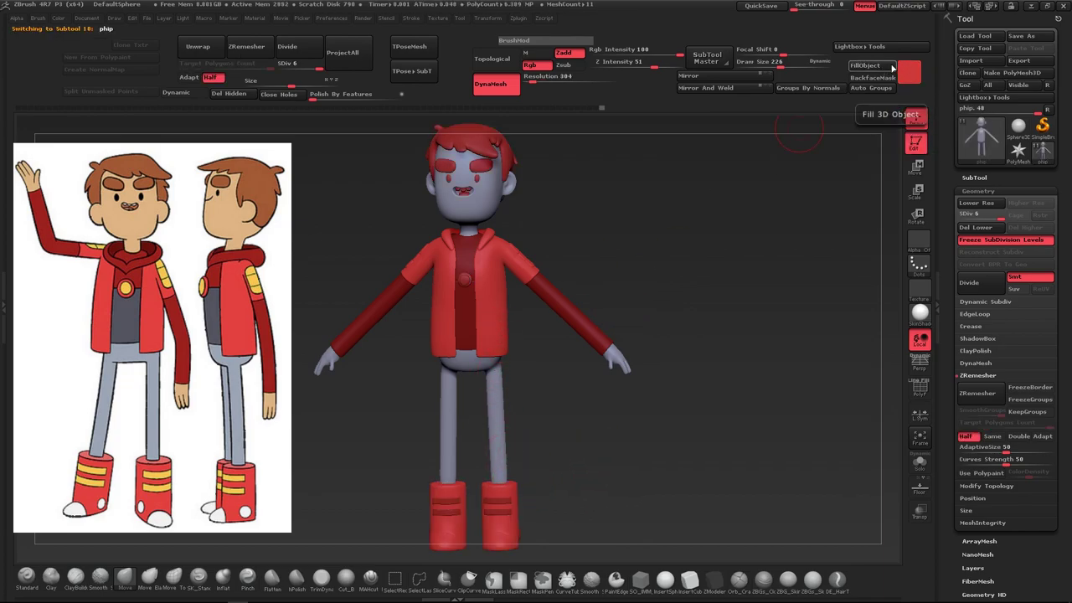
pyautogui.keyDown('alt'); pyautogui.click(500, 483); pyautogui.keyUp('alt')
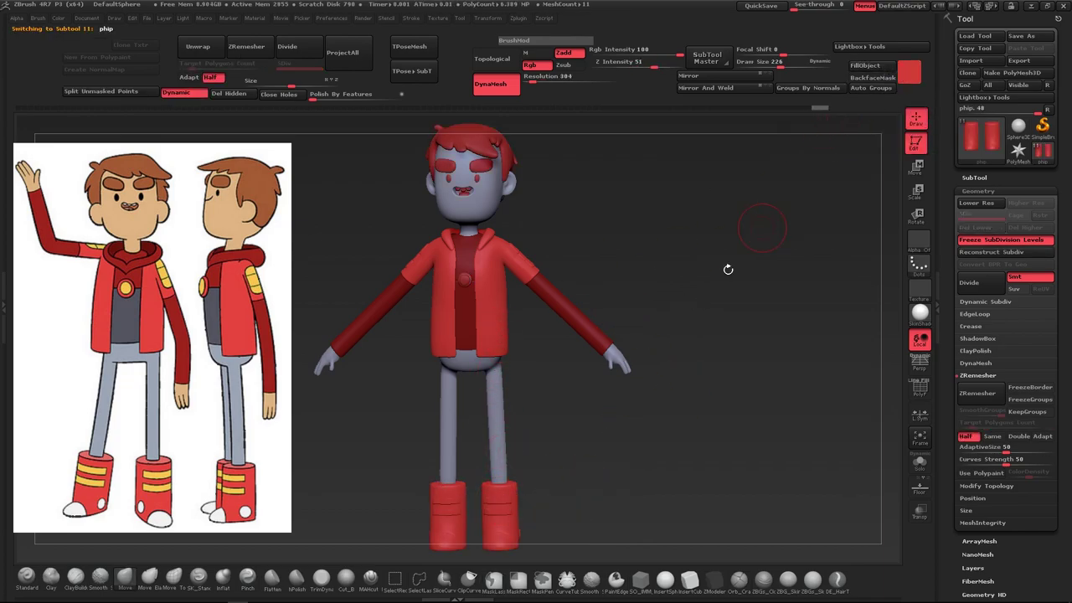
pyautogui.click(904, 80)
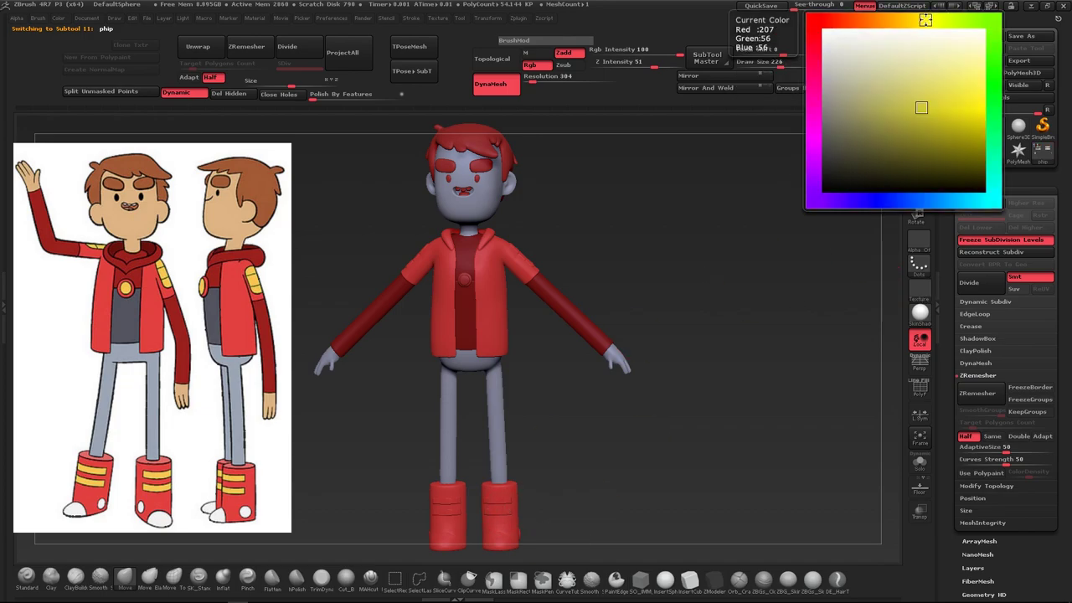
pyautogui.click(918, 105)
pyautogui.click(911, 72)
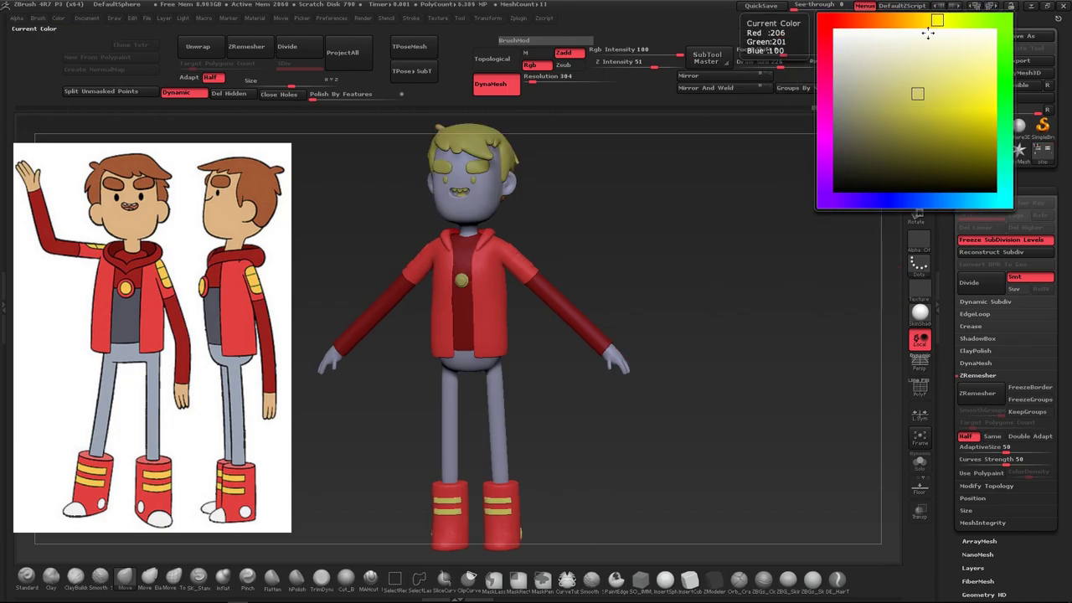
pyautogui.click(940, 93)
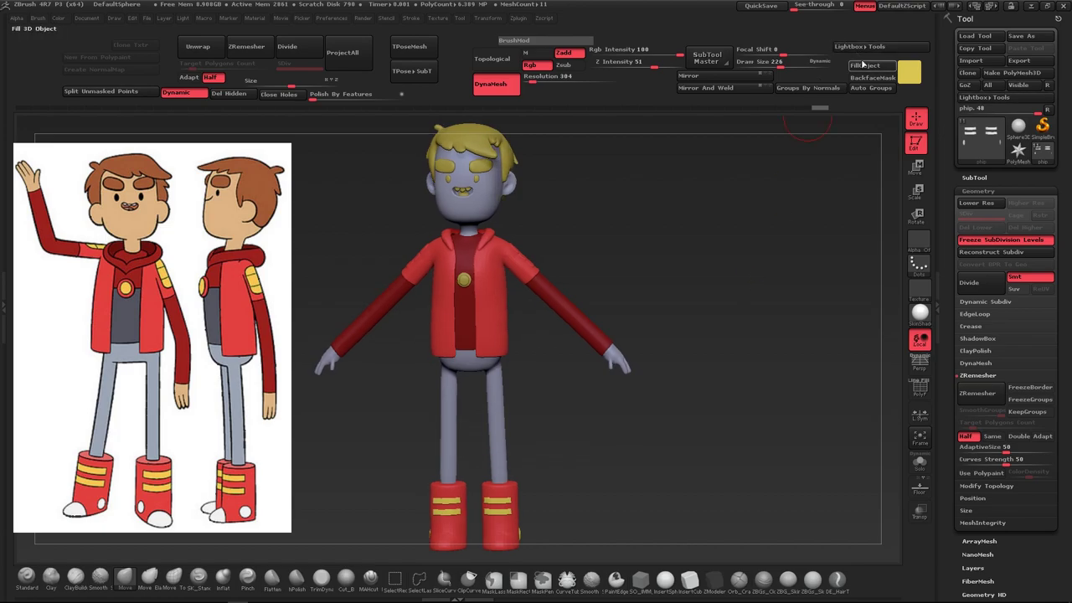
# Choose white as the next paint colour and view the model from above
pyautogui.moveTo(748, 289); pyautogui.dragTo(586, 493)
pyautogui.click(909, 72)
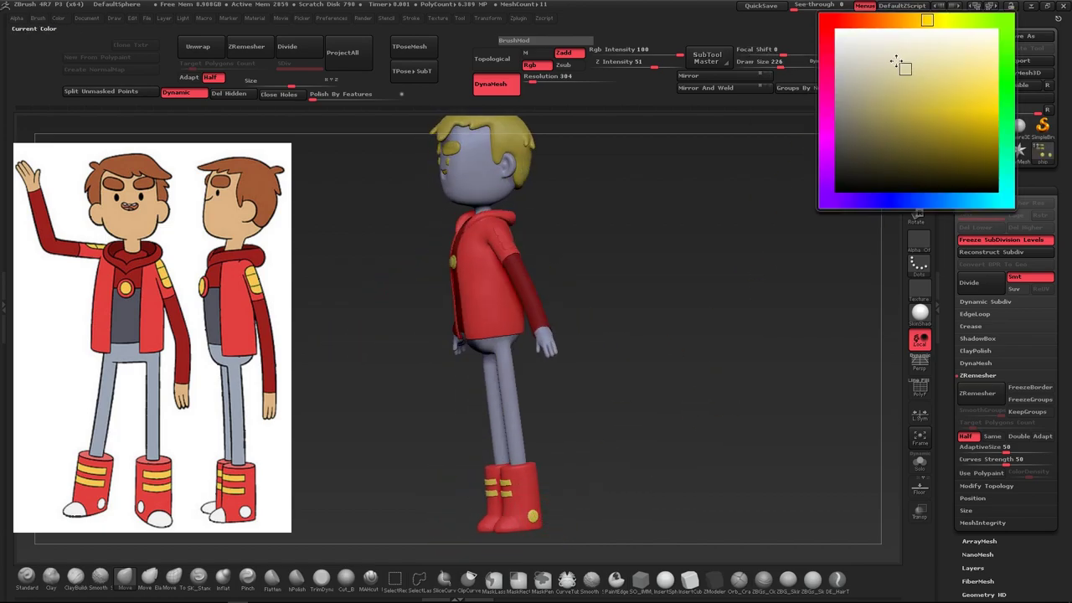
pyautogui.click(899, 62)
pyautogui.moveTo(753, 251); pyautogui.dragTo(733, 287)
pyautogui.moveTo(598, 491)
pyautogui.mouseDown()
pyautogui.moveTo(641, 366)
pyautogui.moveTo(620, 387)
pyautogui.mouseUp()
# Select the hair subtool and give it an orange-brown colour
pyautogui.keyDown('alt'); pyautogui.click(619, 386); pyautogui.keyUp('alt')
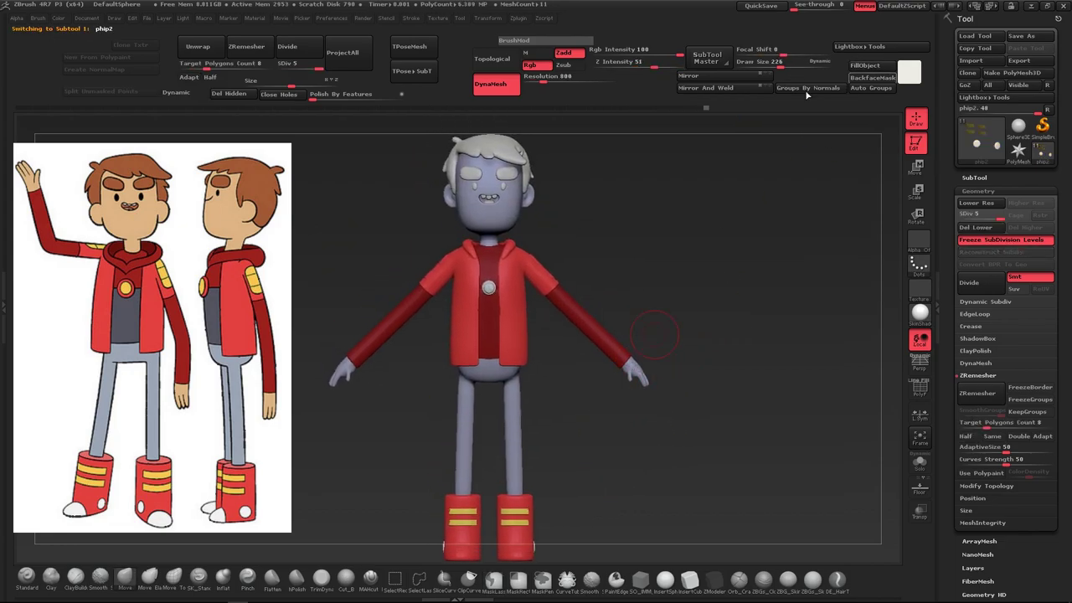
pyautogui.keyDown('alt'); pyautogui.moveTo(686, 210); pyautogui.dragTo(716, 326); pyautogui.keyUp('alt')
pyautogui.click(909, 72)
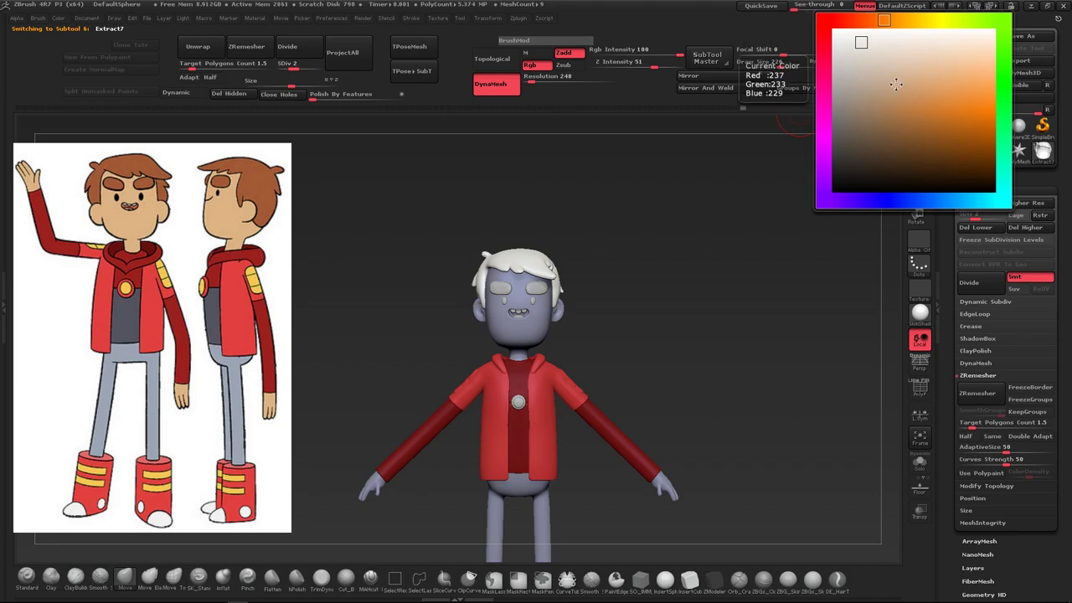
pyautogui.moveTo(884, 17)
pyautogui.mouseDown()
pyautogui.moveTo(899, 100)
pyautogui.moveTo(700, 241)
pyautogui.mouseUp()
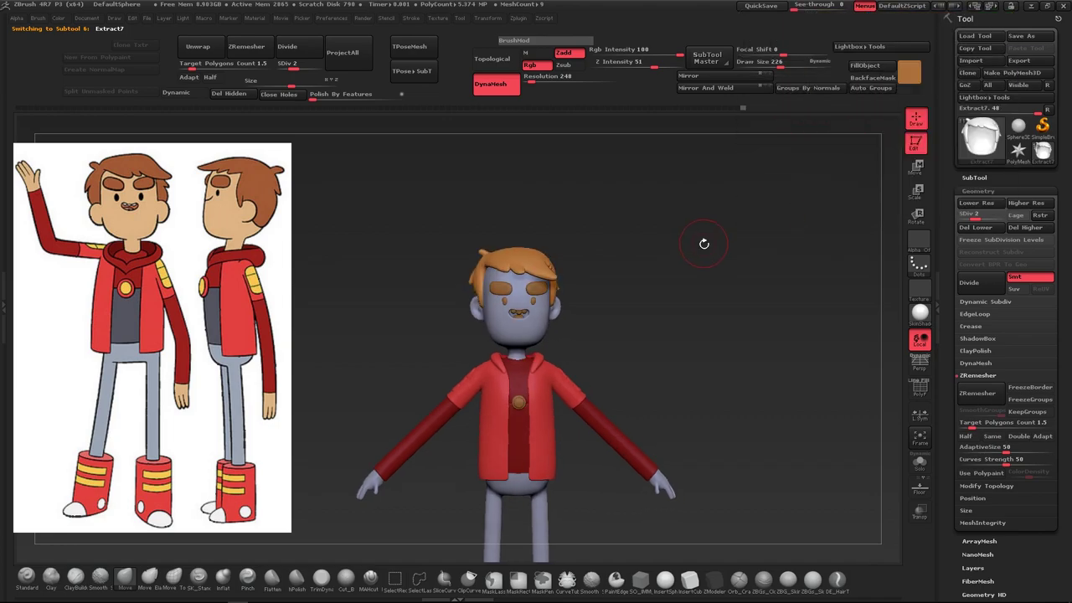
pyautogui.click(910, 72)
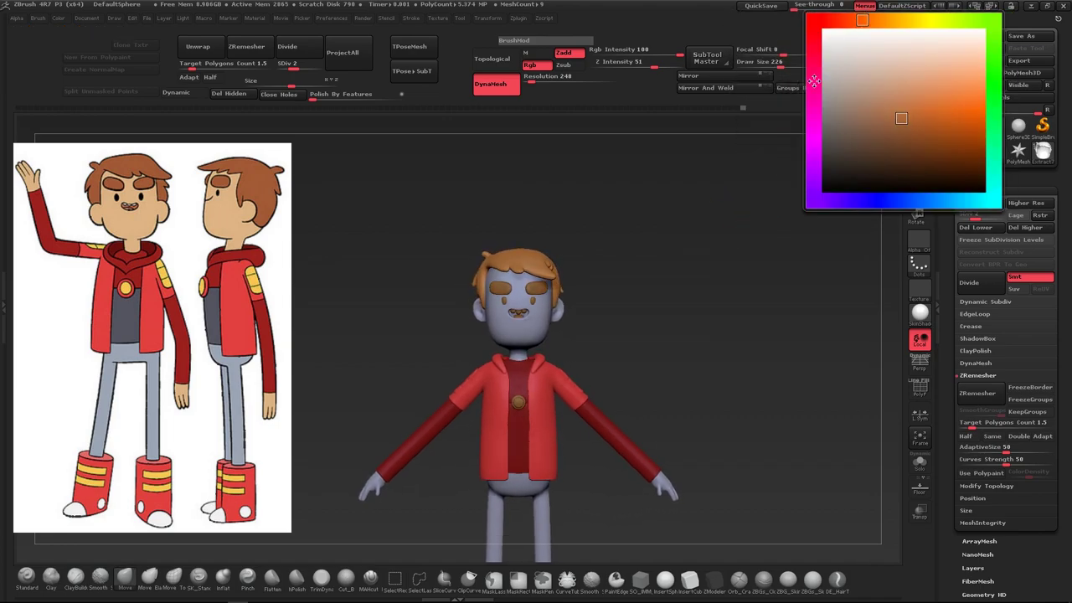
pyautogui.click(906, 126)
pyautogui.click(913, 123)
pyautogui.click(915, 126)
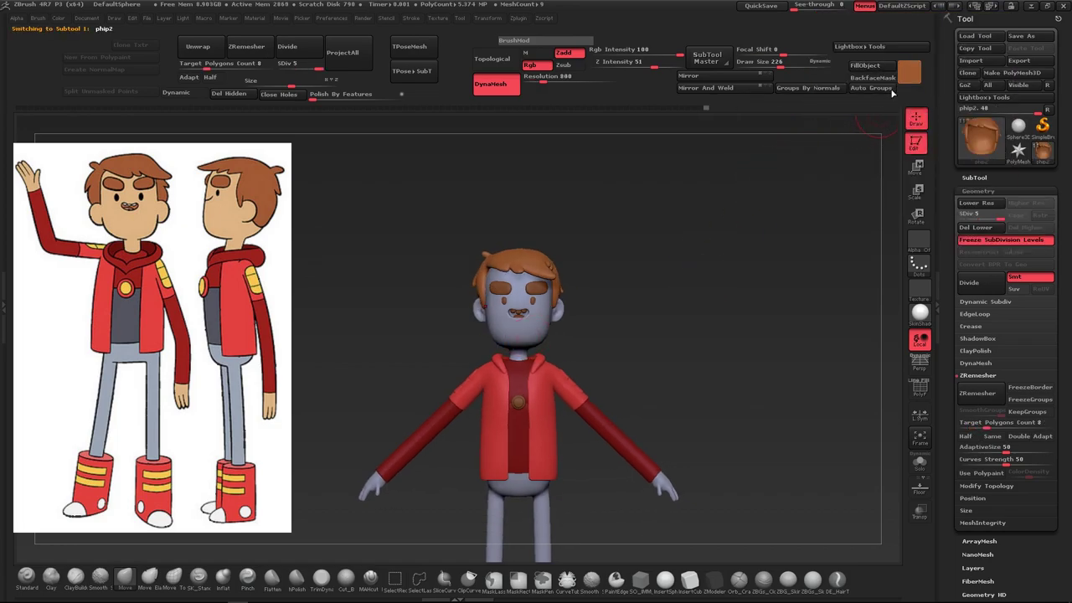
# Fill the eyebrows with the same orange-brown as the hair
pyautogui.click(908, 73)
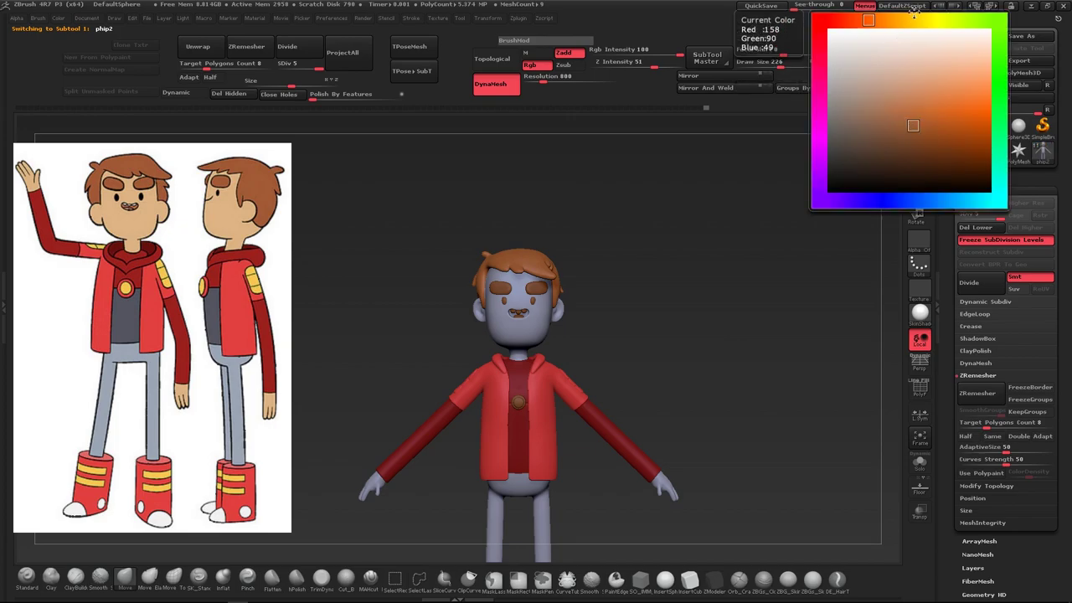
pyautogui.click(918, 76)
pyautogui.keyDown('alt'); pyautogui.click(536, 289); pyautogui.keyUp('alt')
pyautogui.press('c')
pyautogui.hotkey('ctrl', 'f')
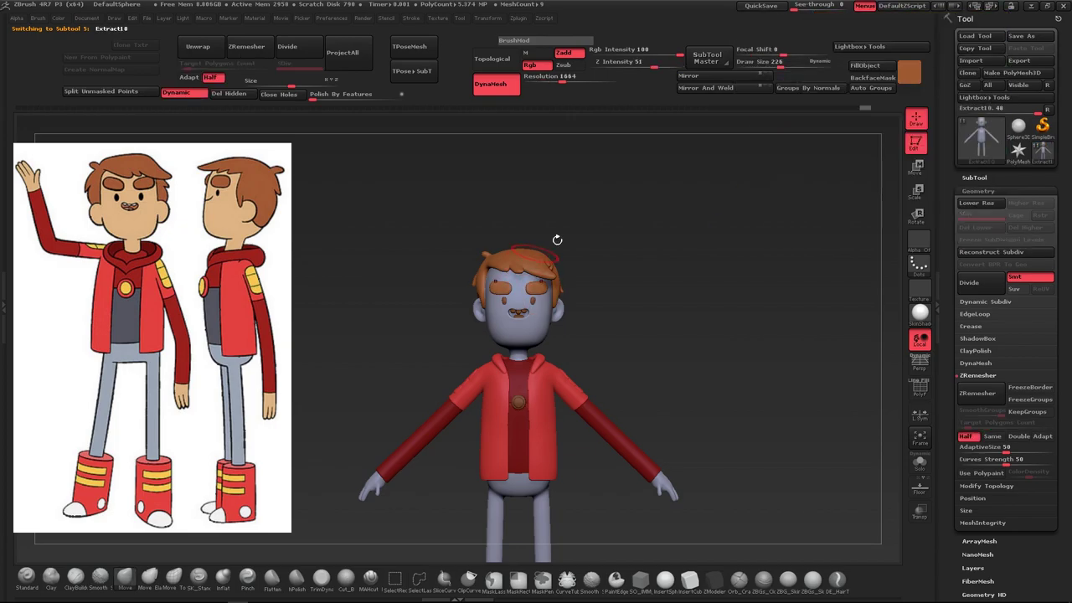
# Fill the body subtool with a peach skin tone
pyautogui.click(975, 177)
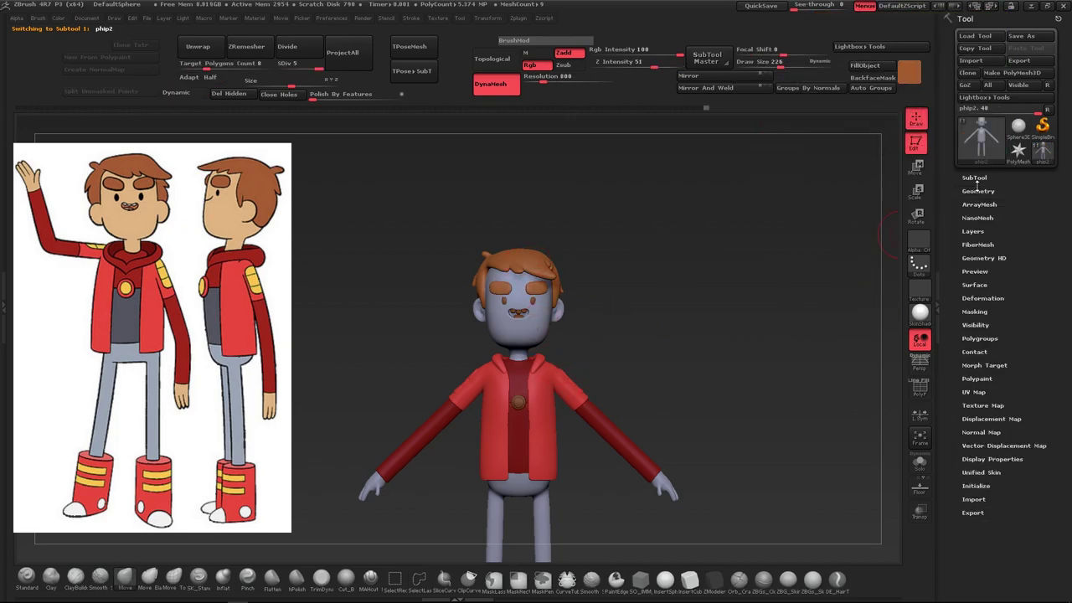
pyautogui.click(908, 73)
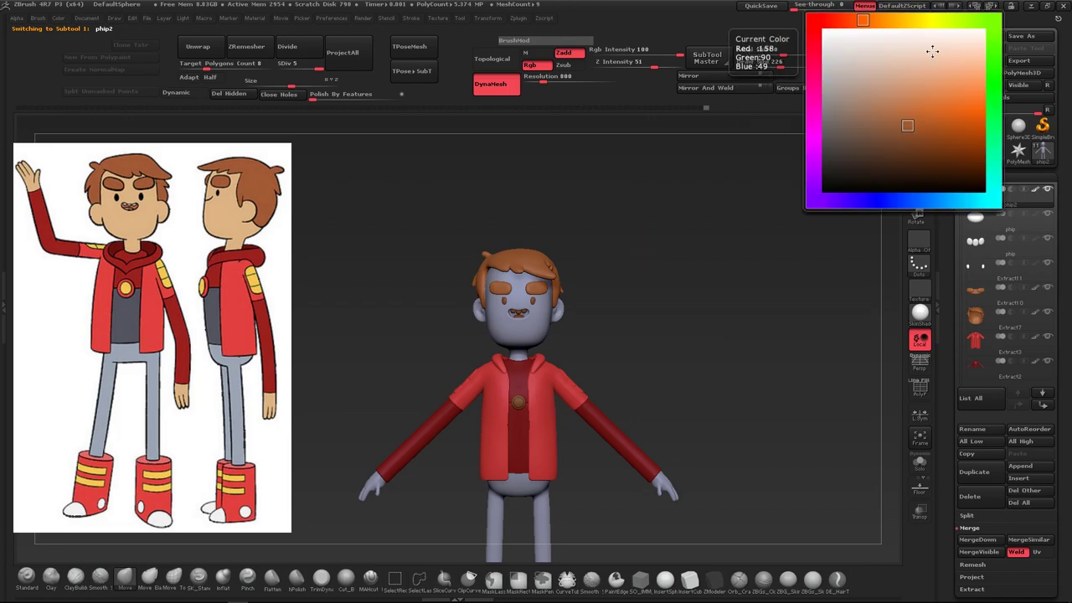
pyautogui.click(931, 48)
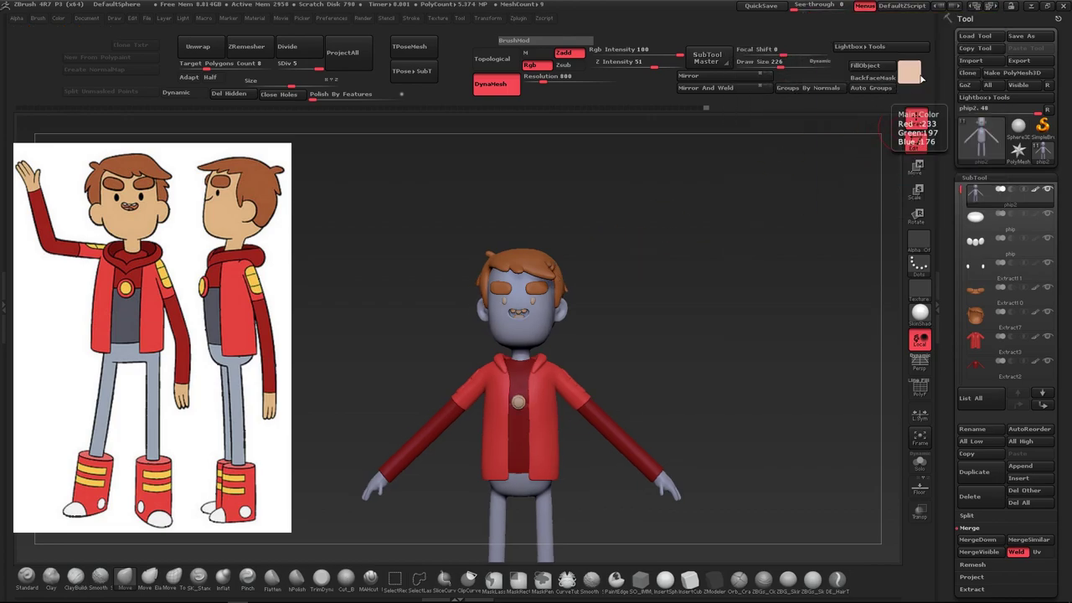
pyautogui.click(908, 73)
pyautogui.hotkey('ctrl', 'f')
# Frame the whole character front-on, shoes included, and mask the legs area
pyautogui.moveTo(681, 320); pyautogui.dragTo(645, 320)
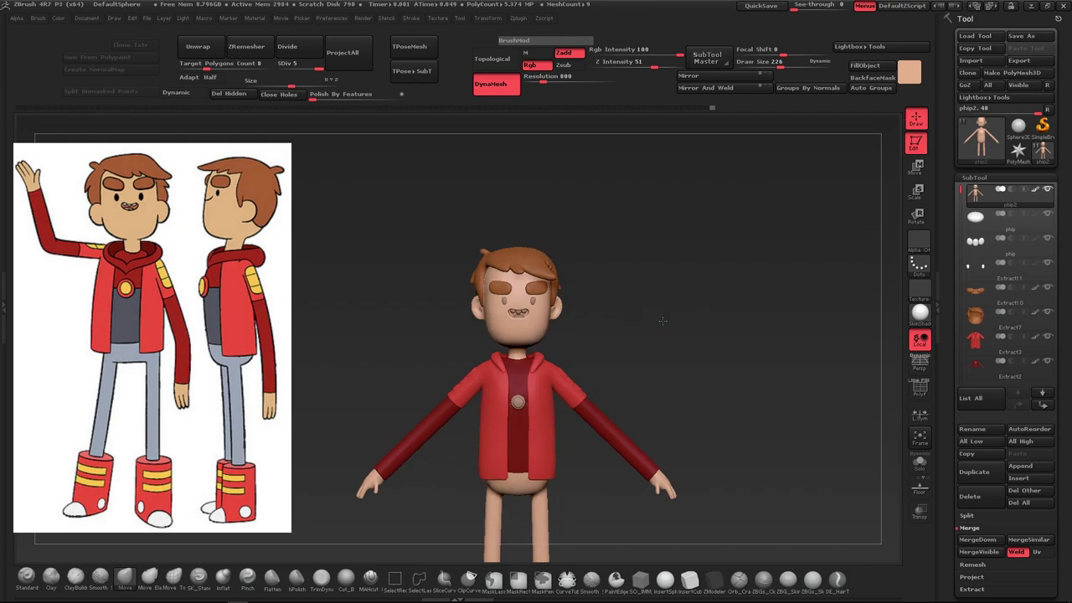
pyautogui.click(908, 73)
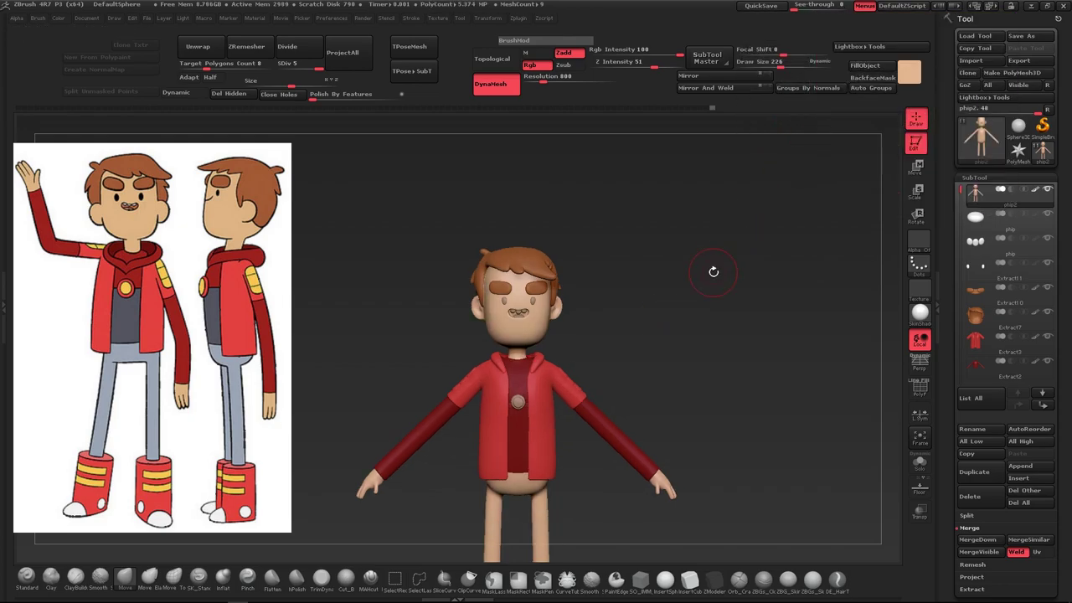
pyautogui.keyDown('shift'); pyautogui.moveTo(837, 114); pyautogui.dragTo(871, 125); pyautogui.keyUp('shift')
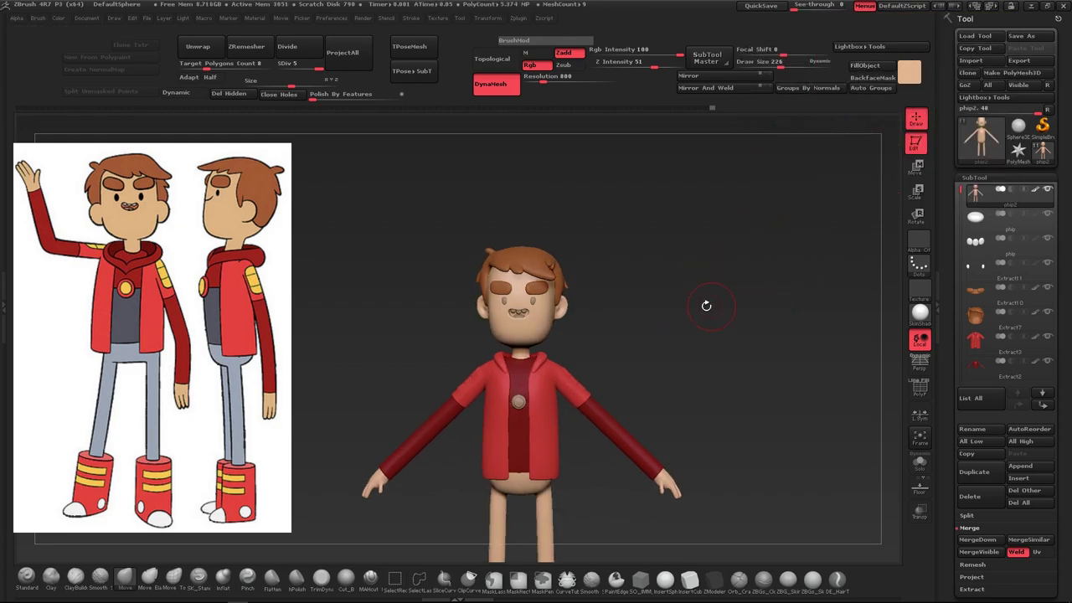
pyautogui.moveTo(706, 305); pyautogui.dragTo(663, 327)
pyautogui.keyDown('alt'); pyautogui.moveTo(593, 407); pyautogui.dragTo(626, 382); pyautogui.keyUp('alt')
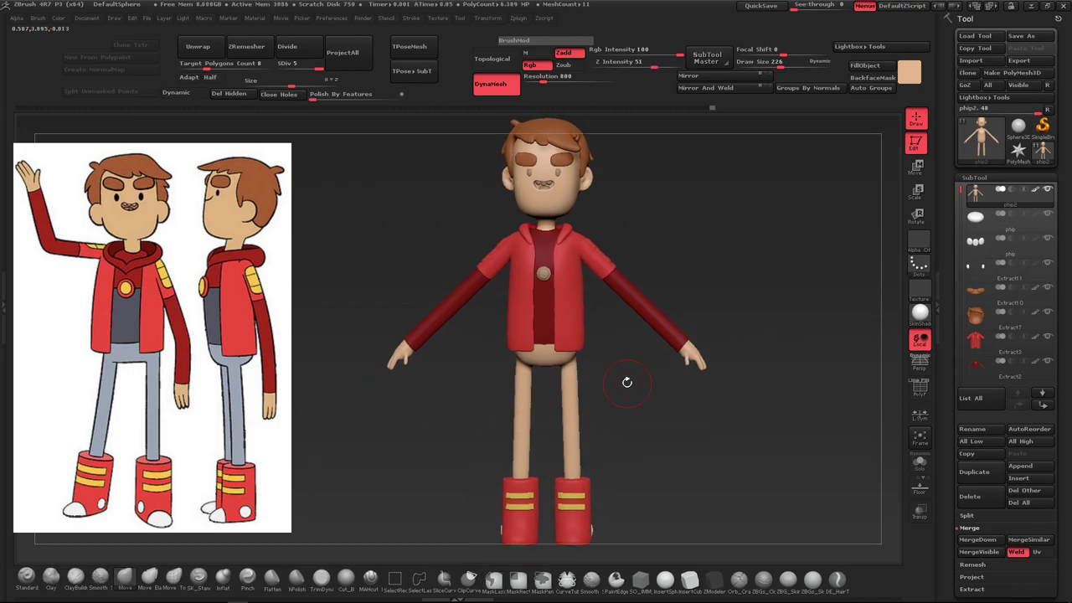
pyautogui.press('b')
pyautogui.press('m')
pyautogui.press('v')
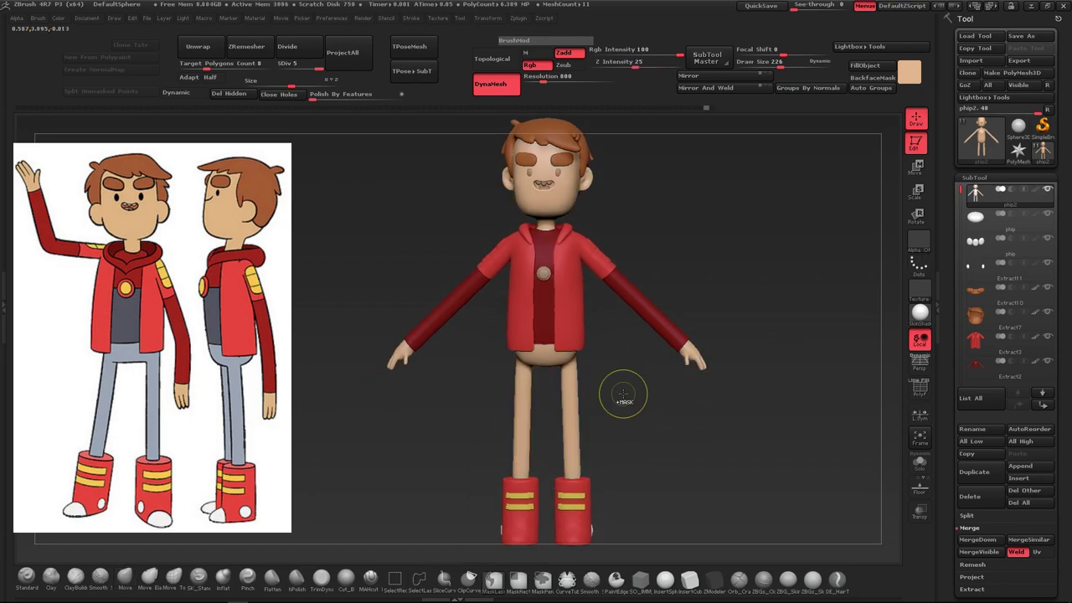
pyautogui.keyDown('ctrl'); pyautogui.click(624, 394); pyautogui.keyUp('ctrl')
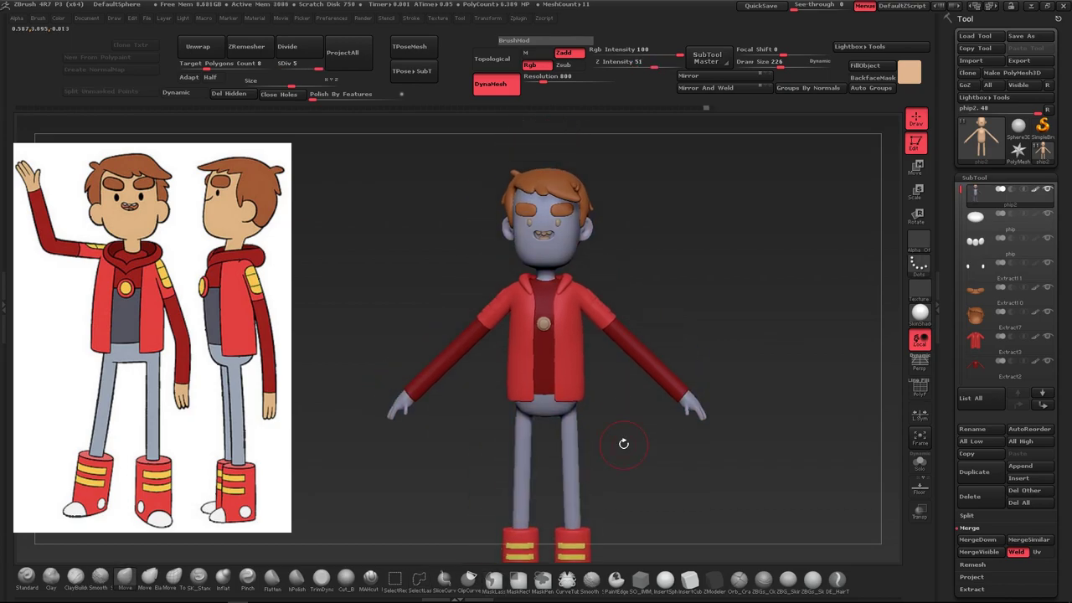
pyautogui.moveTo(690, 179)
pyautogui.keyDown('ctrl'); pyautogui.mouseDown()
pyautogui.moveTo(381, 471)
pyautogui.moveTo(749, 328)
pyautogui.moveTo(709, 328)
pyautogui.mouseUp(); pyautogui.keyUp('ctrl')
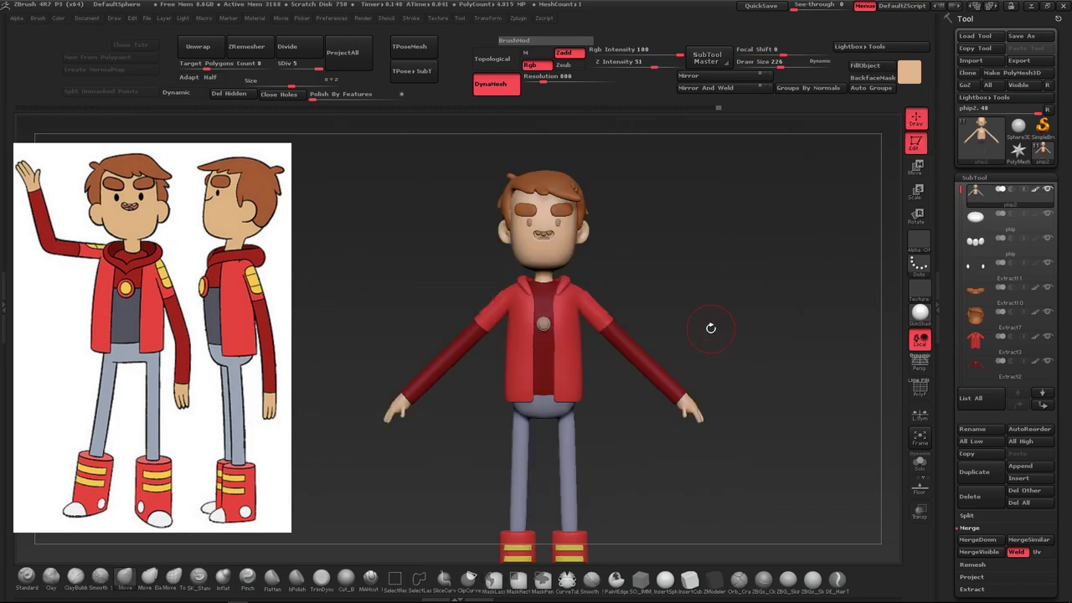
# Select the jacket, show PolyF and split the chest button into polygroups with Auto Groups
pyautogui.scroll(3, 587, 318)
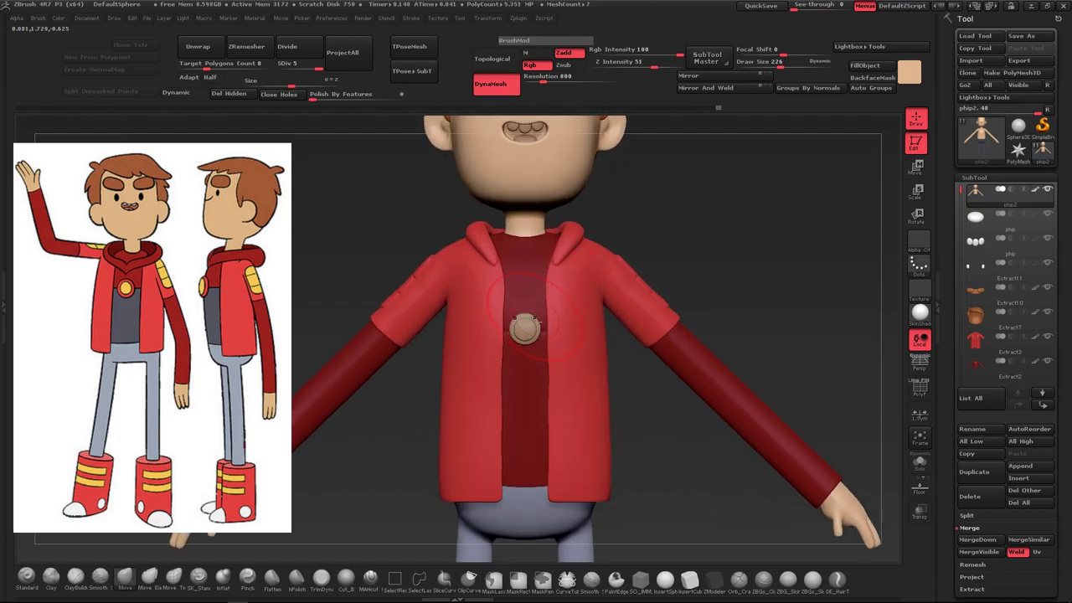
pyautogui.keyDown('alt'); pyautogui.click(591, 315); pyautogui.keyUp('alt')
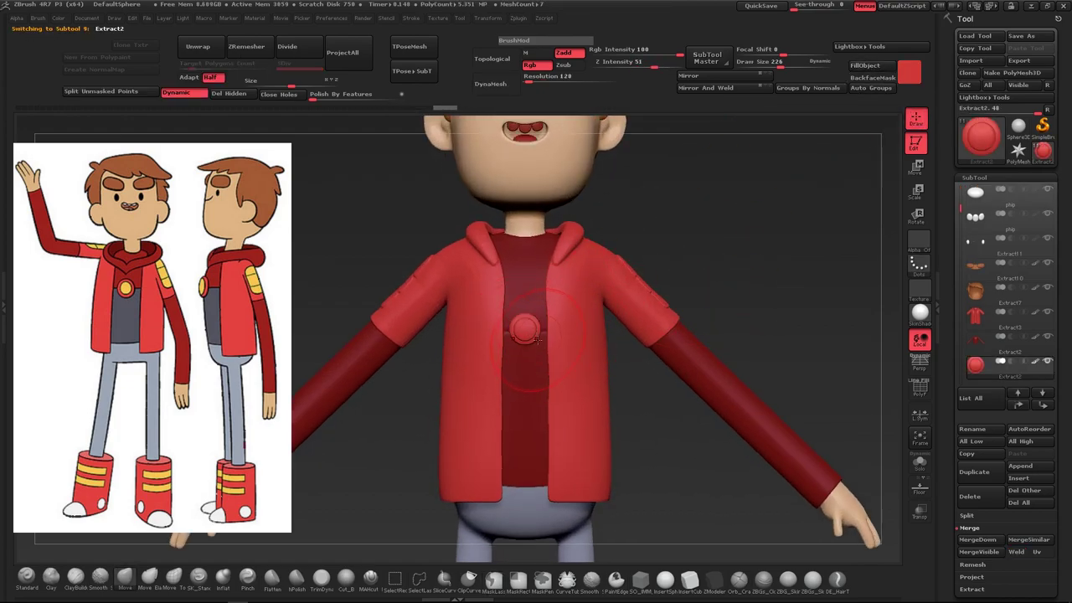
pyautogui.scroll(2, 581, 330)
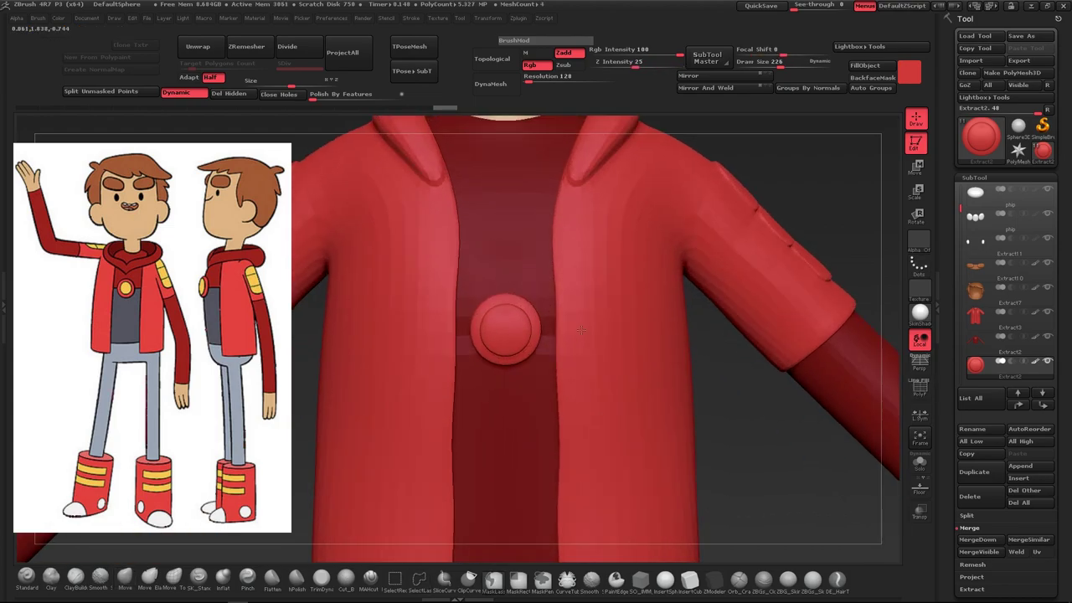
pyautogui.scroll(2, 581, 330)
pyautogui.hotkey('shift', 'f')
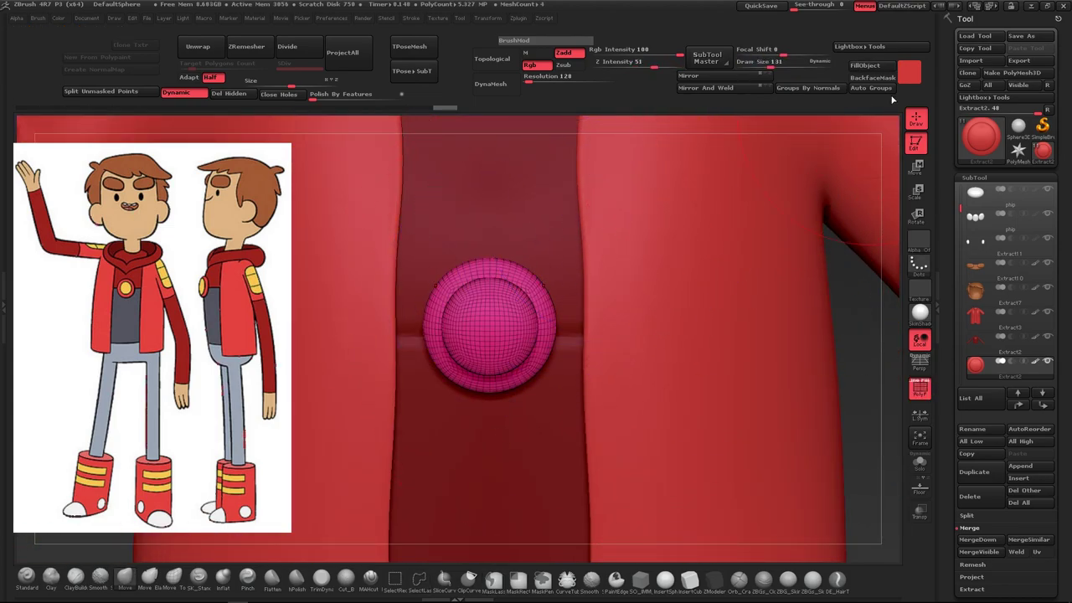
pyautogui.click(871, 88)
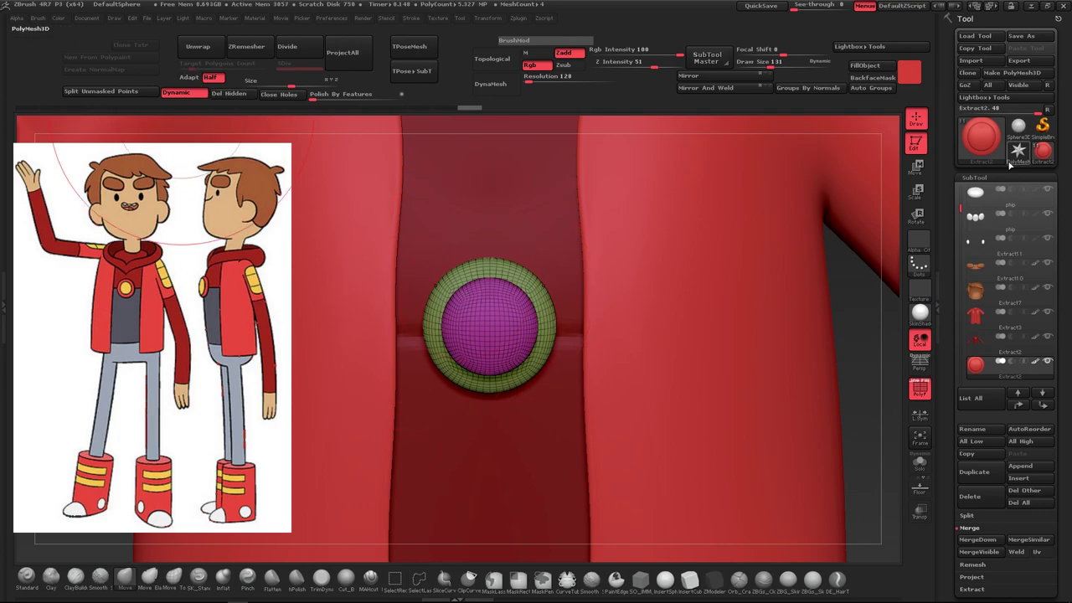
# Isolate the button's outer ring and centre, then zoom back out to the upper body
pyautogui.click(973, 177)
pyautogui.click(974, 178)
pyautogui.hotkey('ctrl', 'shift')
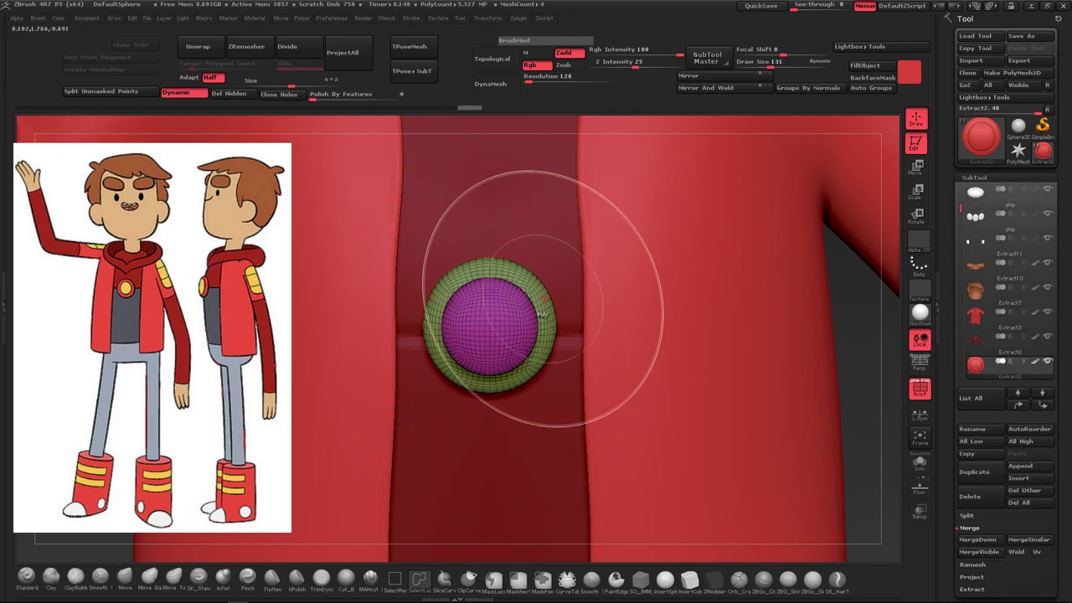
pyautogui.keyDown('ctrl'); pyautogui.keyDown('shift'); pyautogui.click(542, 299); pyautogui.keyUp('shift'); pyautogui.keyUp('ctrl')
pyautogui.keyDown('ctrl'); pyautogui.keyDown('shift'); pyautogui.click(866, 318); pyautogui.keyUp('shift'); pyautogui.keyUp('ctrl')
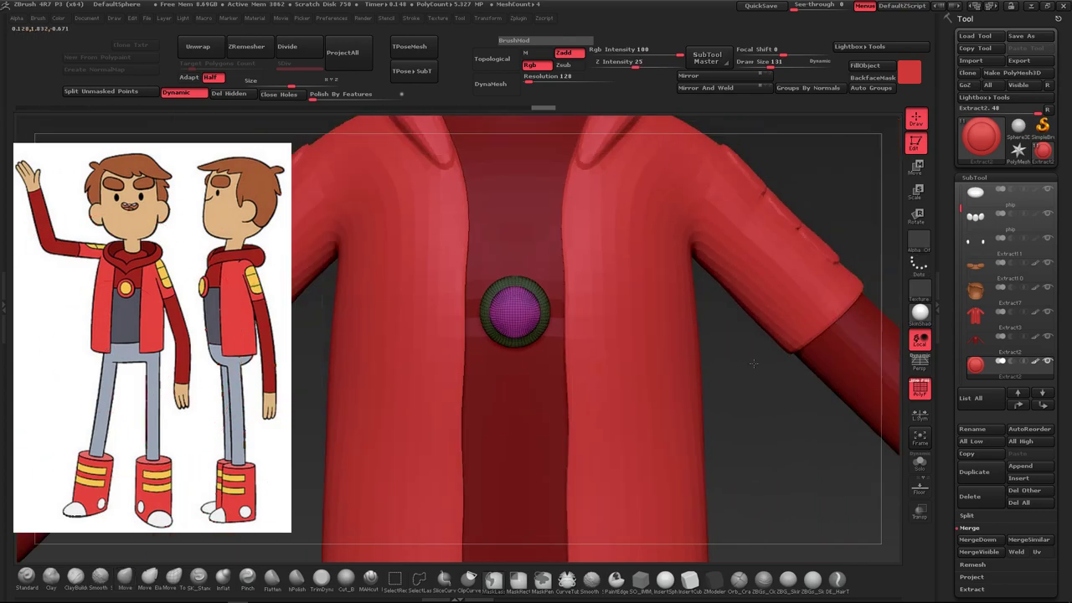
pyautogui.moveTo(887, 251)
pyautogui.keyDown('alt'); pyautogui.mouseDown()
pyautogui.moveTo(649, 462)
pyautogui.moveTo(524, 491)
pyautogui.mouseUp(); pyautogui.keyUp('alt')
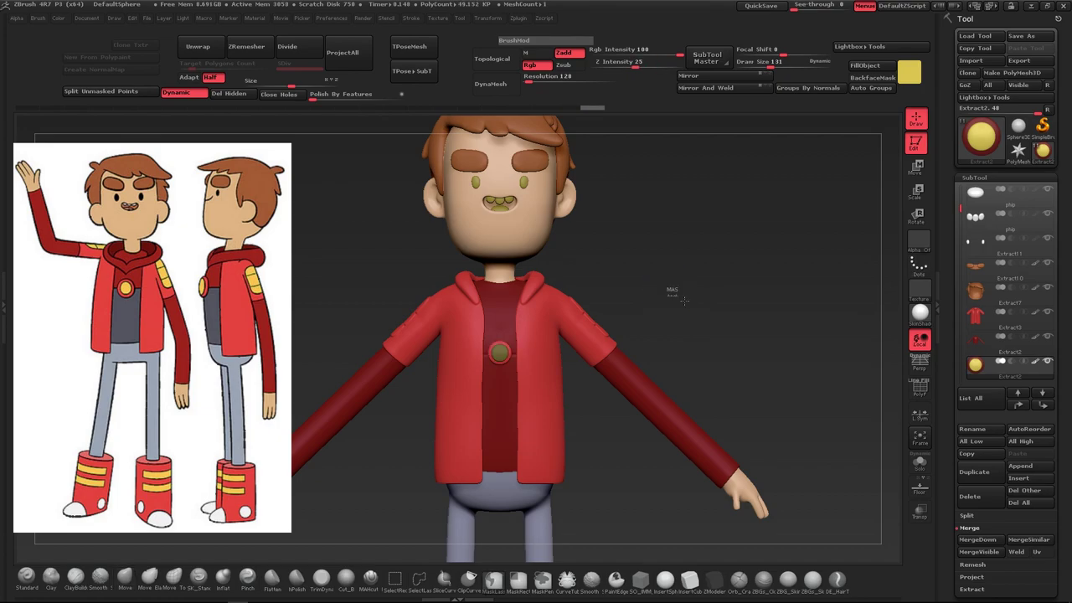
# Solo the Extract2 shirt and mask its lower part
pyautogui.keyDown('alt'); pyautogui.click(500, 408); pyautogui.keyUp('alt')
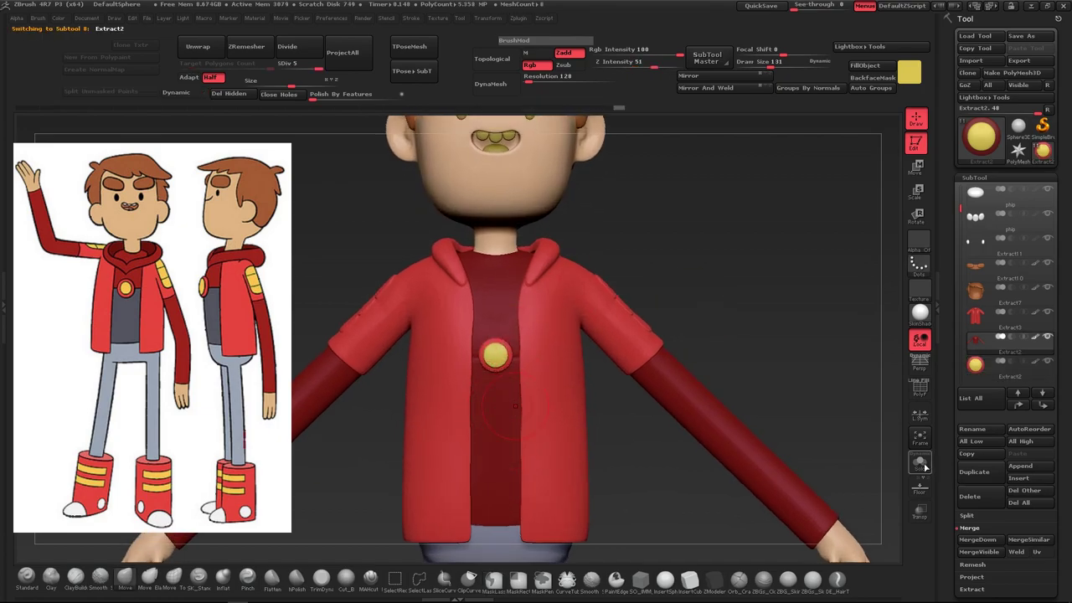
pyautogui.click(919, 462)
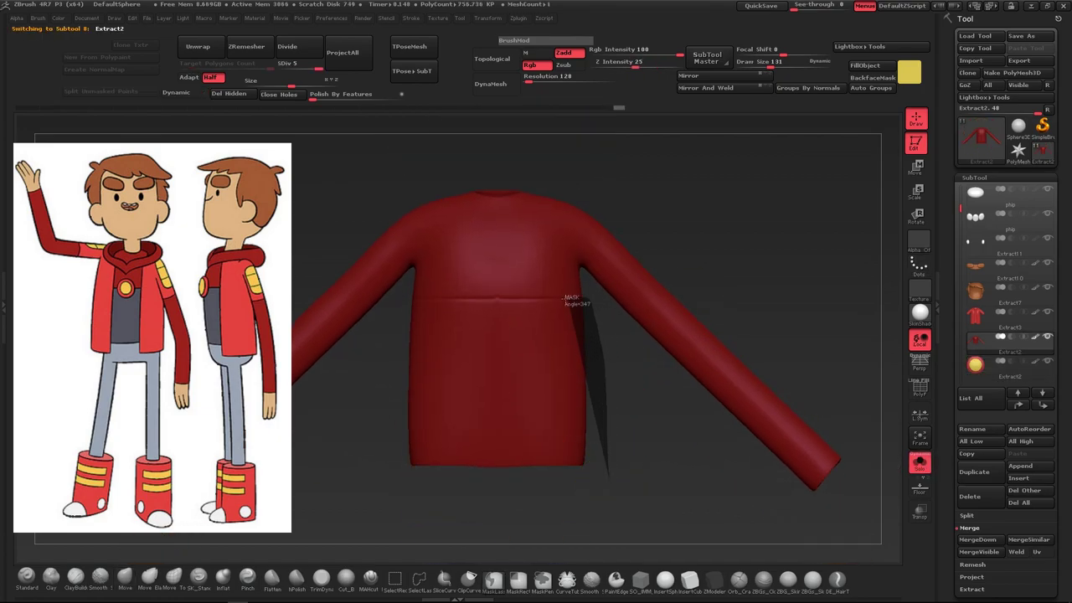
pyautogui.keyDown('ctrl'); pyautogui.moveTo(595, 316); pyautogui.dragTo(410, 298); pyautogui.keyUp('ctrl')
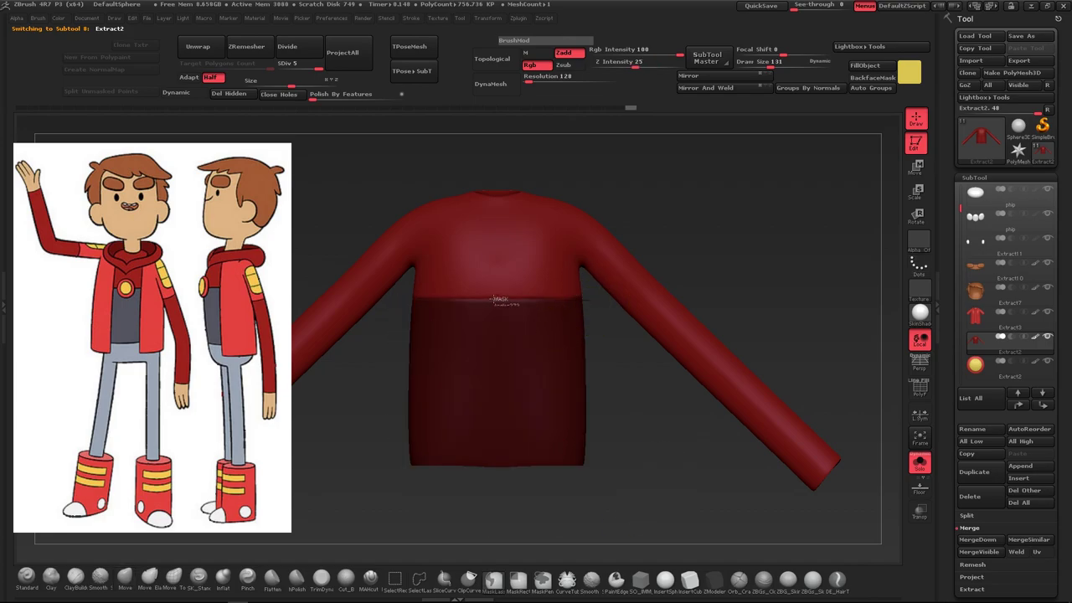
pyautogui.moveTo(642, 479)
pyautogui.mouseDown()
pyautogui.moveTo(717, 390)
pyautogui.moveTo(734, 394)
pyautogui.mouseUp()
pyautogui.click(920, 462)
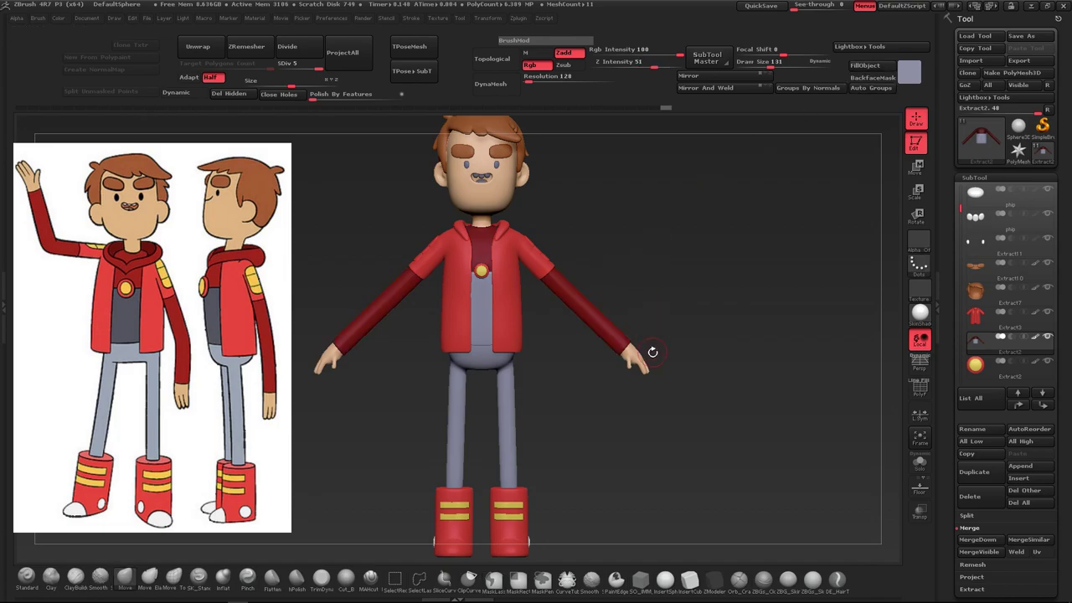
pyautogui.keyDown('alt'); pyautogui.moveTo(613, 276); pyautogui.dragTo(604, 377); pyautogui.keyUp('alt')
pyautogui.keyDown('alt'); pyautogui.moveTo(672, 282); pyautogui.dragTo(732, 288); pyautogui.keyUp('alt')
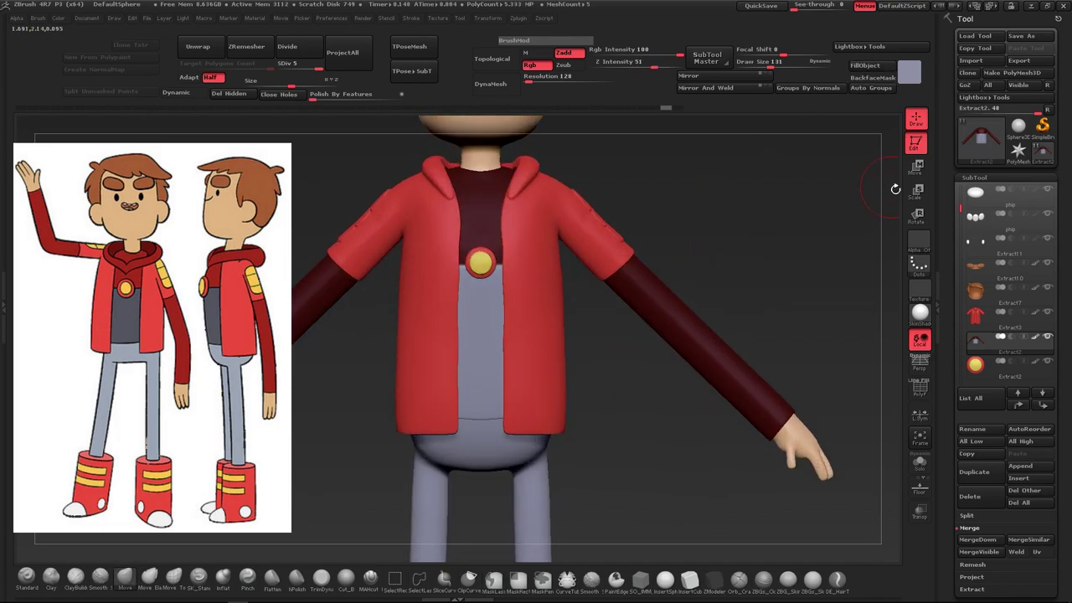
# Fill the shirt with dark slate grey (RGB 89, 90, 105) and clear the mask
pyautogui.click(974, 178)
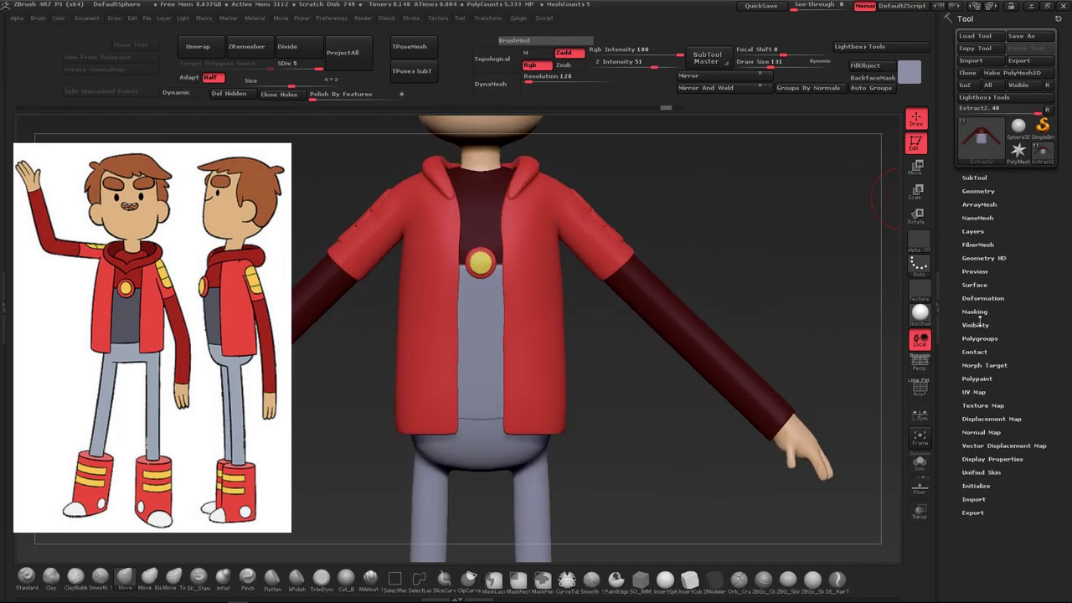
pyautogui.click(976, 313)
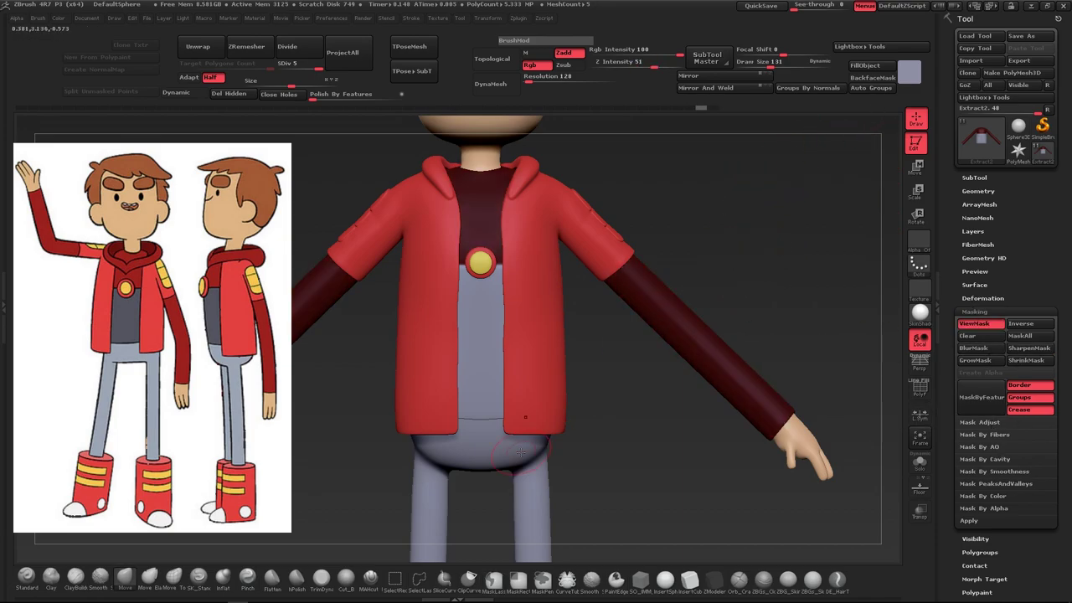
pyautogui.press('c')
pyautogui.press('c')
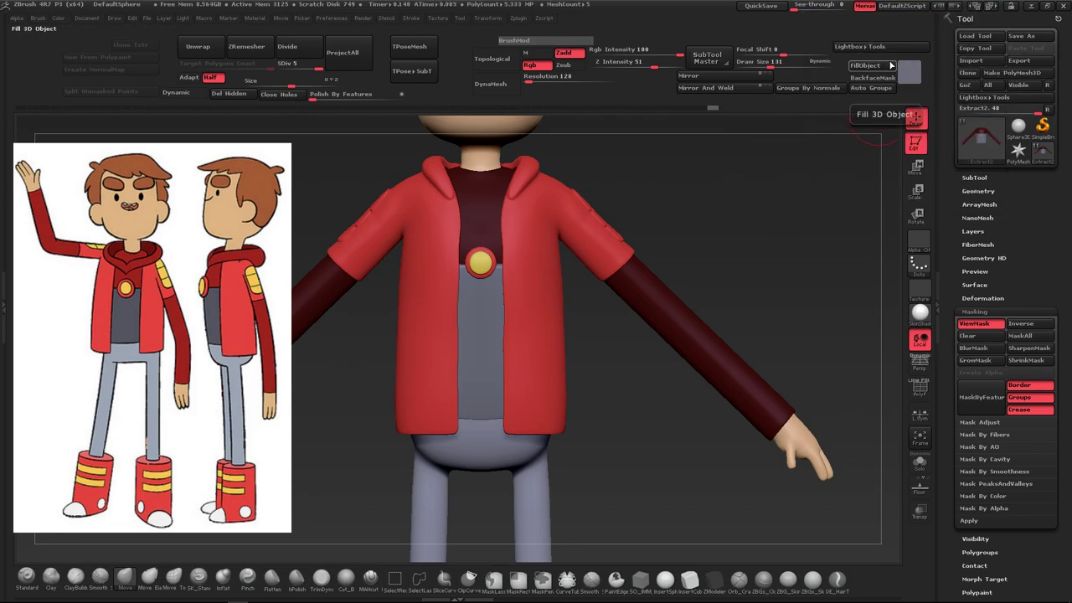
pyautogui.press('c')
pyautogui.press('c')
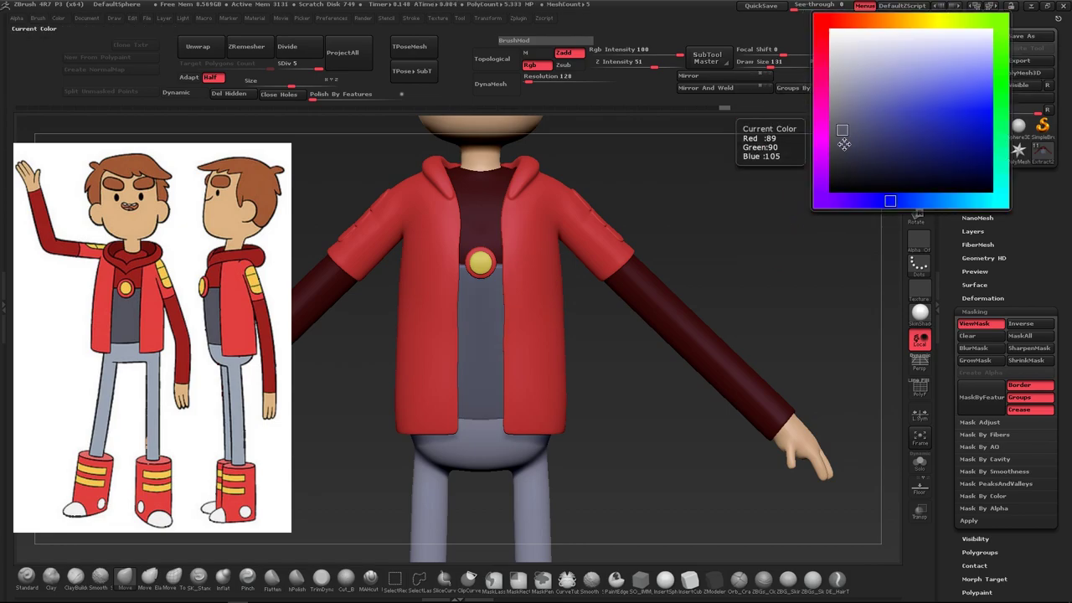
pyautogui.keyDown('ctrl'); pyautogui.moveTo(754, 230); pyautogui.dragTo(738, 249); pyautogui.keyUp('ctrl')
pyautogui.press('f')
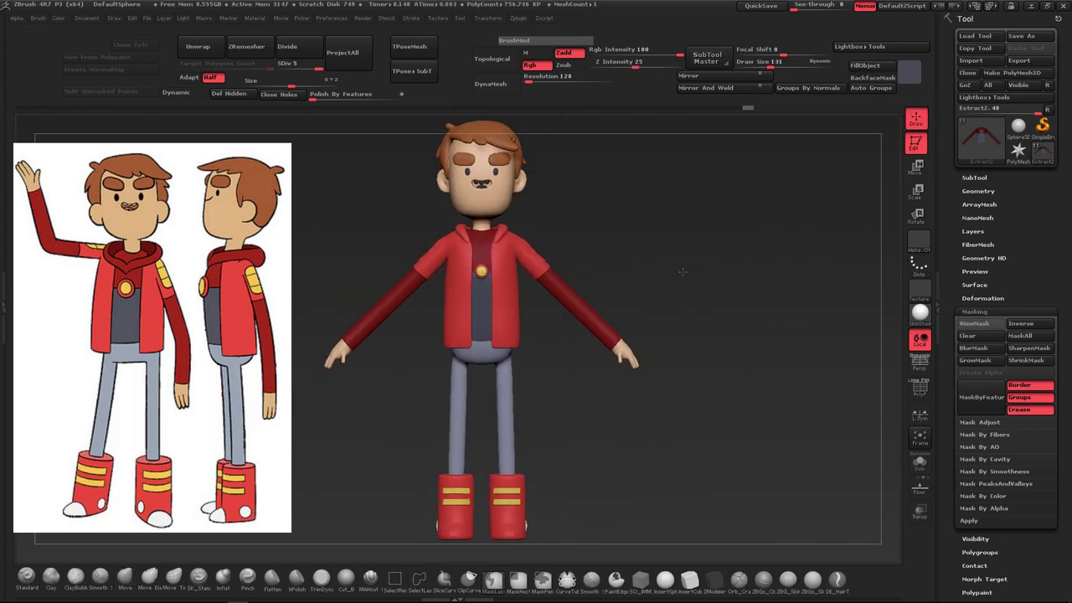
pyautogui.moveTo(555, 205)
pyautogui.mouseDown()
pyautogui.moveTo(742, 311)
pyautogui.moveTo(642, 284)
pyautogui.mouseUp()
pyautogui.keyDown('alt'); pyautogui.click(626, 227); pyautogui.keyUp('alt')
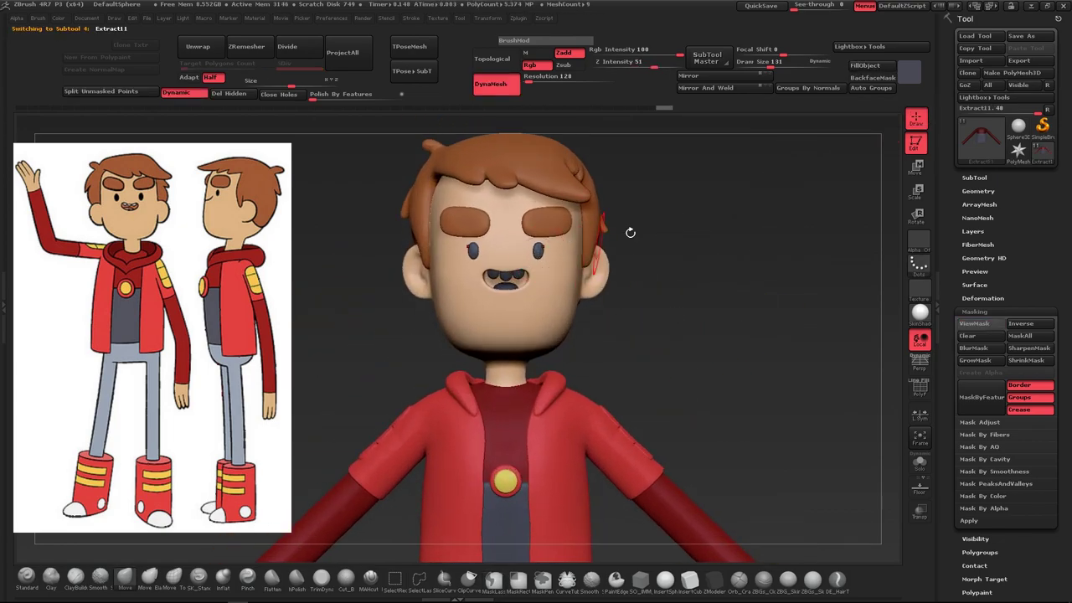
# Colour the teeth subtool near-white
pyautogui.keyDown('alt'); pyautogui.click(514, 287); pyautogui.keyUp('alt')
pyautogui.moveTo(693, 287); pyautogui.dragTo(699, 286)
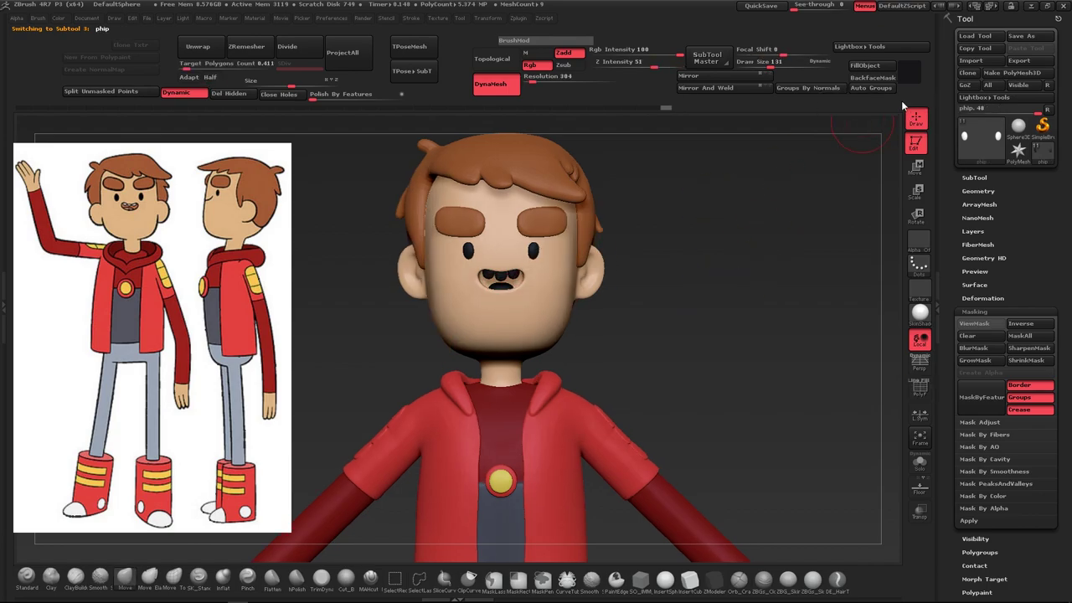
pyautogui.press('c')
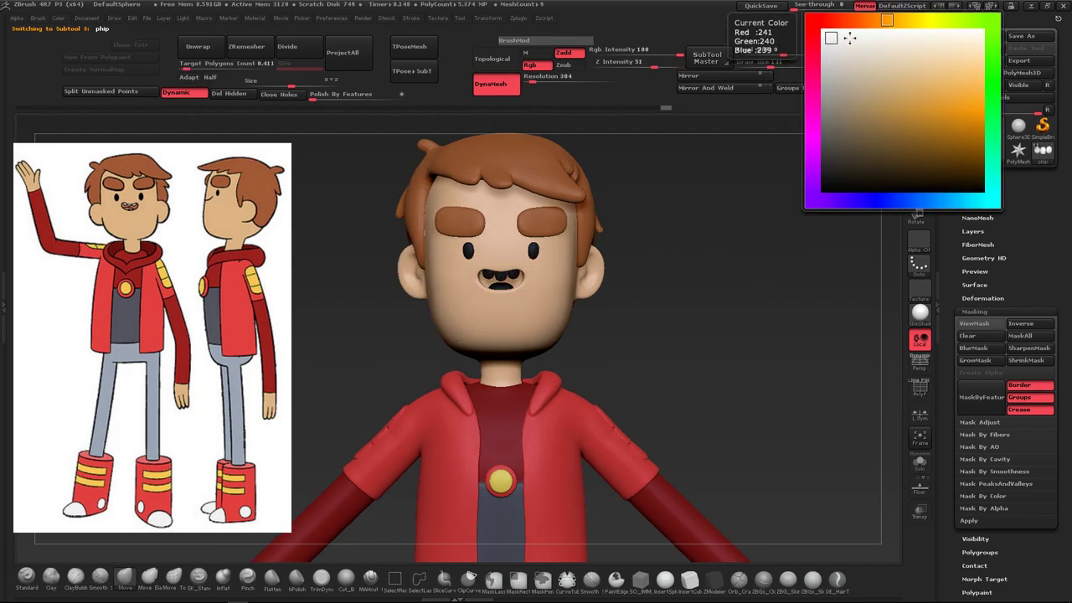
pyautogui.click(849, 38)
pyautogui.keyDown('alt'); pyautogui.click(526, 288); pyautogui.keyUp('alt')
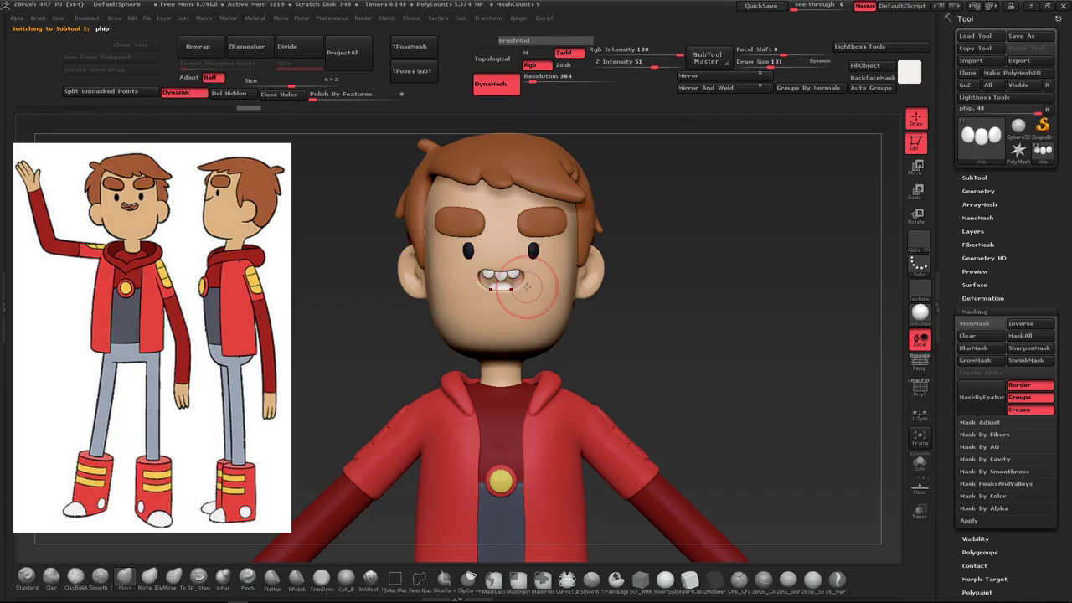
pyautogui.press('c')
pyautogui.moveTo(745, 249); pyautogui.dragTo(720, 252)
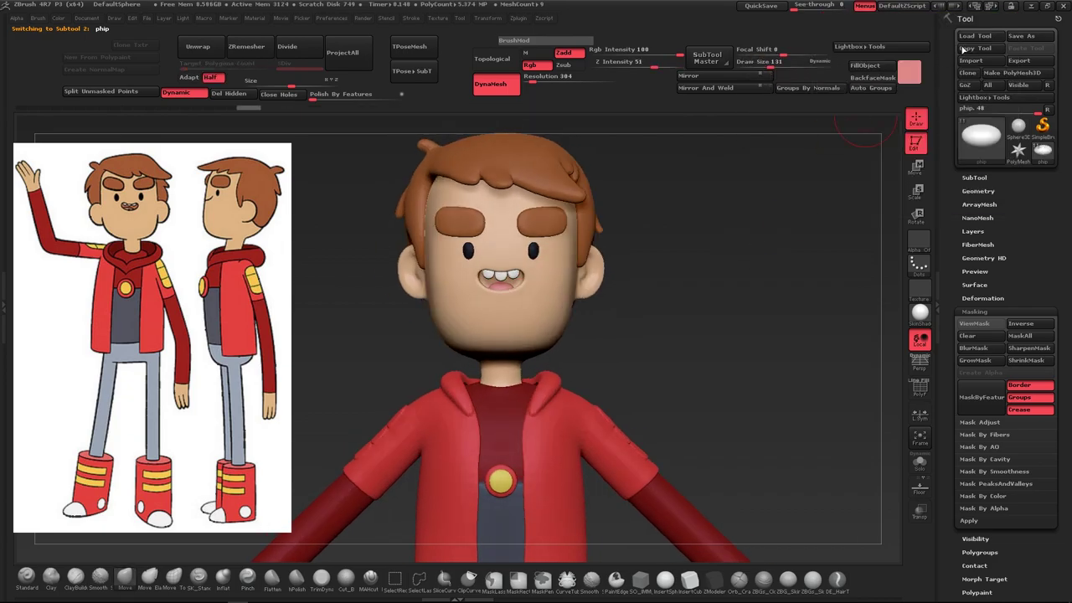
# Solo the phip2 mouth interior and paint it red
pyautogui.click(916, 78)
pyautogui.click(928, 66)
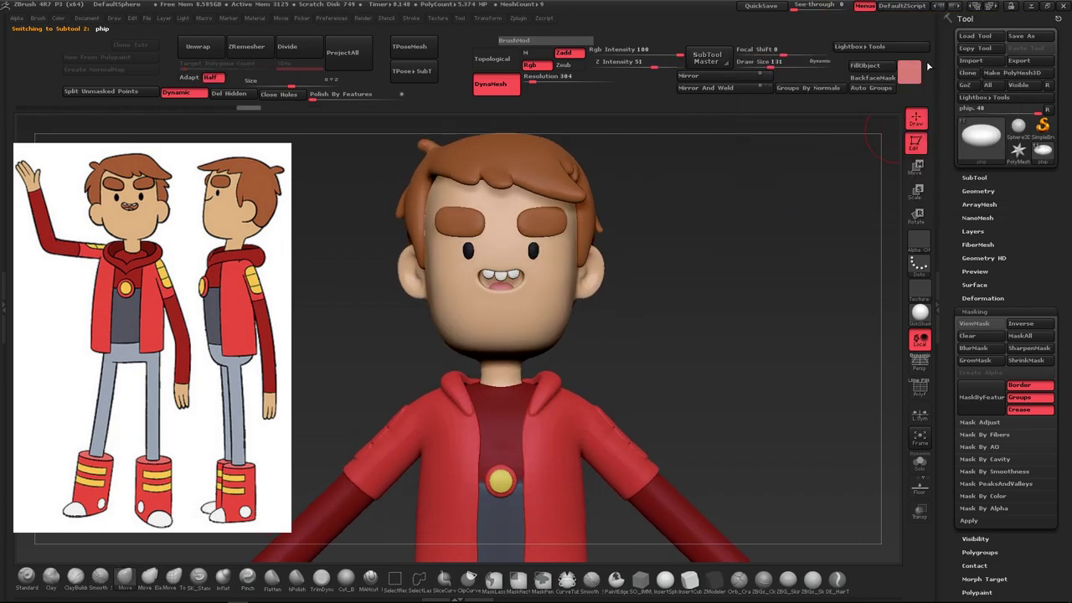
pyautogui.keyDown('alt'); pyautogui.click(540, 299); pyautogui.keyUp('alt')
pyautogui.press('f')
pyautogui.hotkey('shift', 'f')
pyautogui.hotkey('shift', 'f')
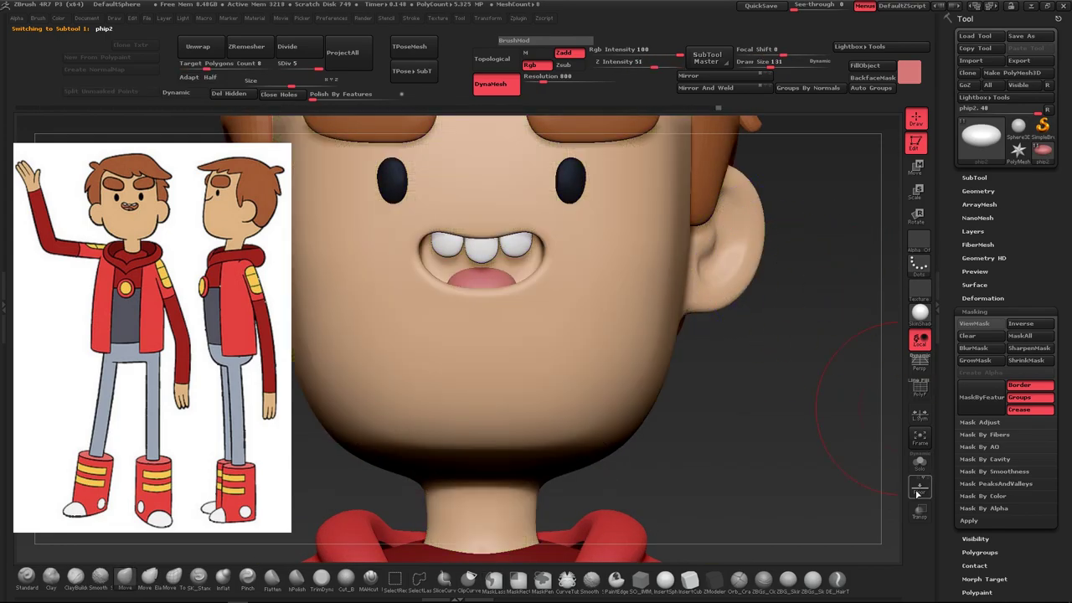
pyautogui.click(919, 461)
pyautogui.click(911, 77)
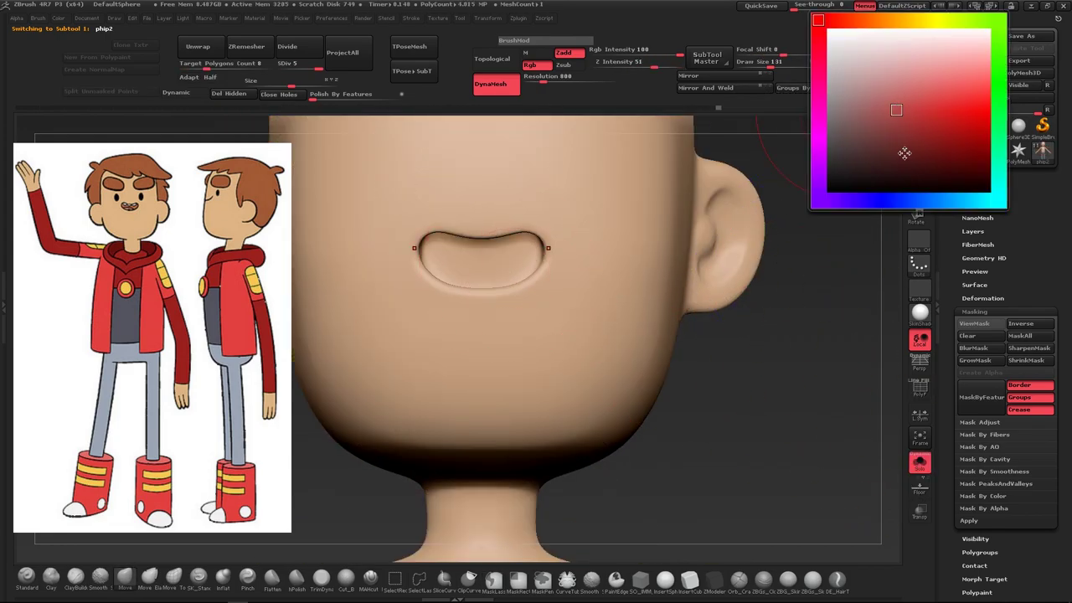
pyautogui.click(904, 152)
pyautogui.moveTo(478, 240); pyautogui.dragTo(488, 260)
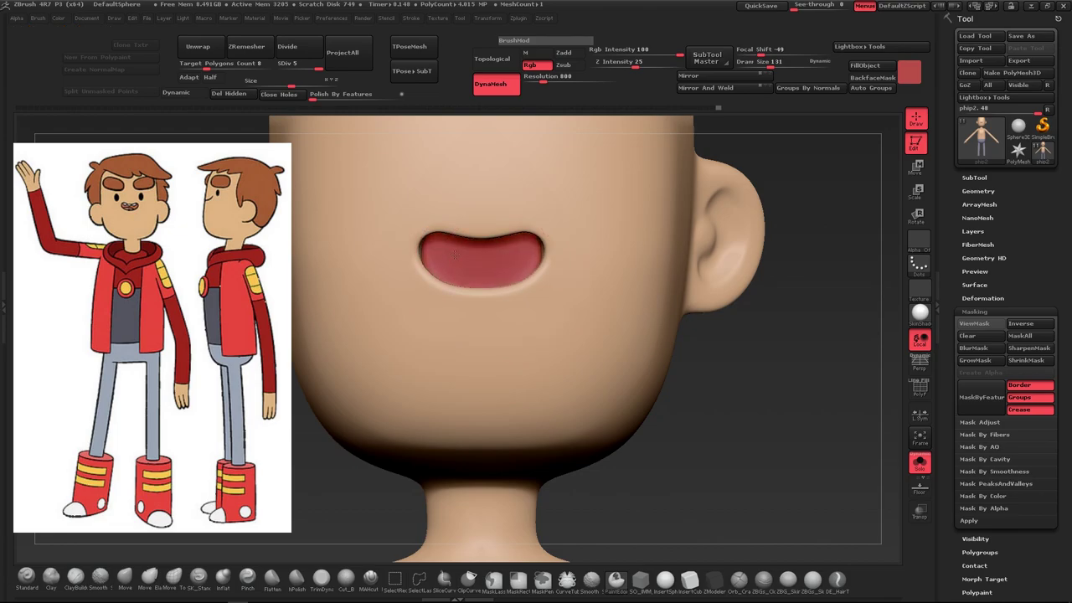
pyautogui.click(919, 462)
# Try a darker red on the mouth, undo it, and return to the full character
pyautogui.press('f')
pyautogui.keyDown('alt'); pyautogui.moveTo(605, 311); pyautogui.dragTo(908, 379); pyautogui.keyUp('alt')
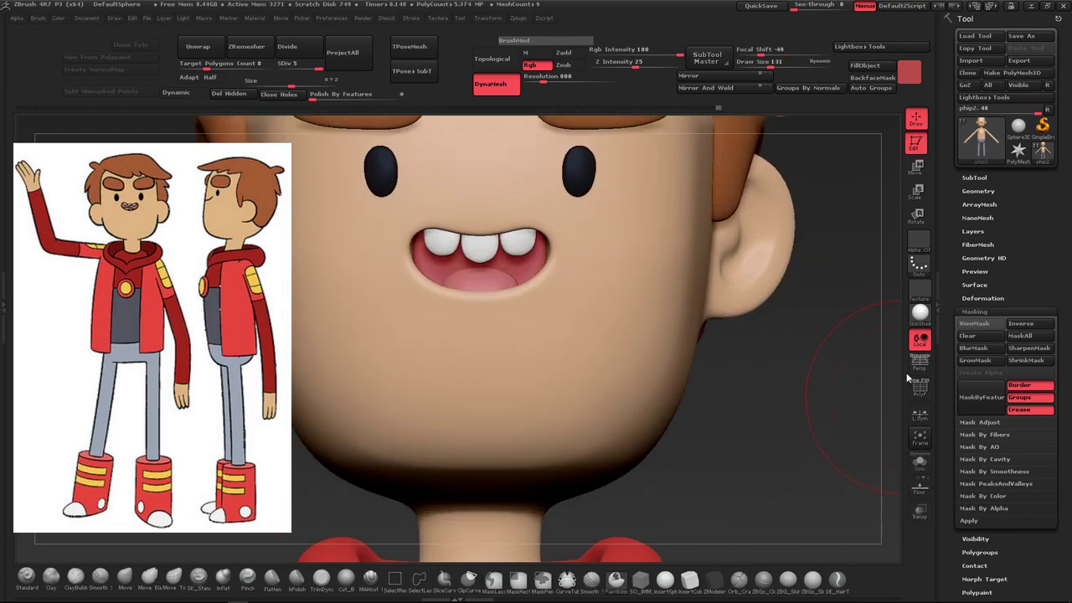
pyautogui.click(911, 72)
pyautogui.click(904, 153)
pyautogui.moveTo(486, 243); pyautogui.dragTo(507, 260)
pyautogui.hotkey('ctrl', 'z')
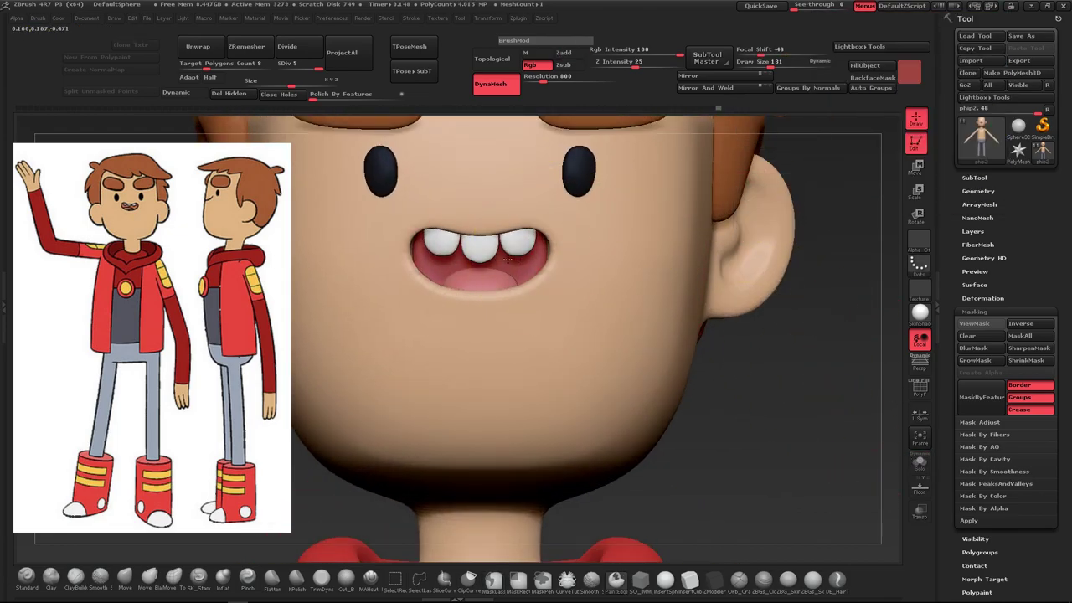
pyautogui.click(919, 461)
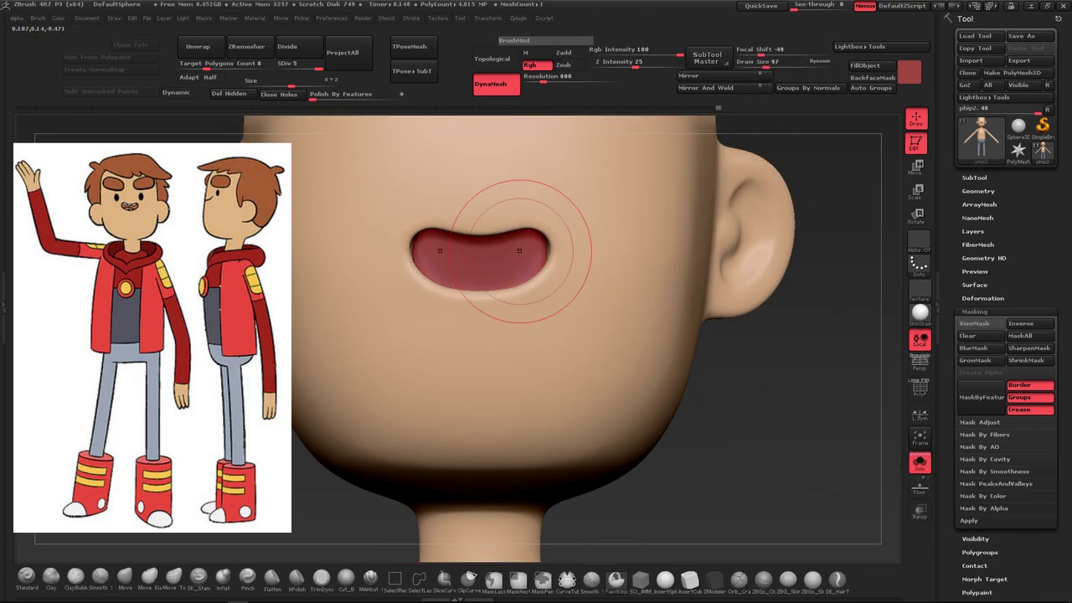
pyautogui.click(919, 461)
# Fill the tongue with pink
pyautogui.moveTo(598, 299); pyautogui.dragTo(741, 251)
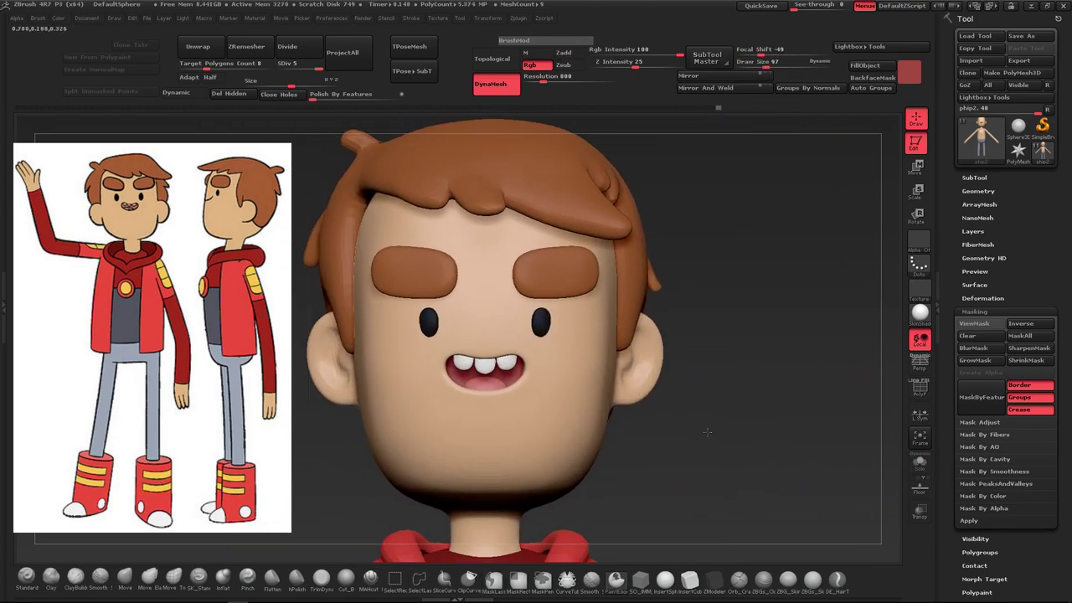
pyautogui.keyDown('alt'); pyautogui.click(492, 389); pyautogui.keyUp('alt')
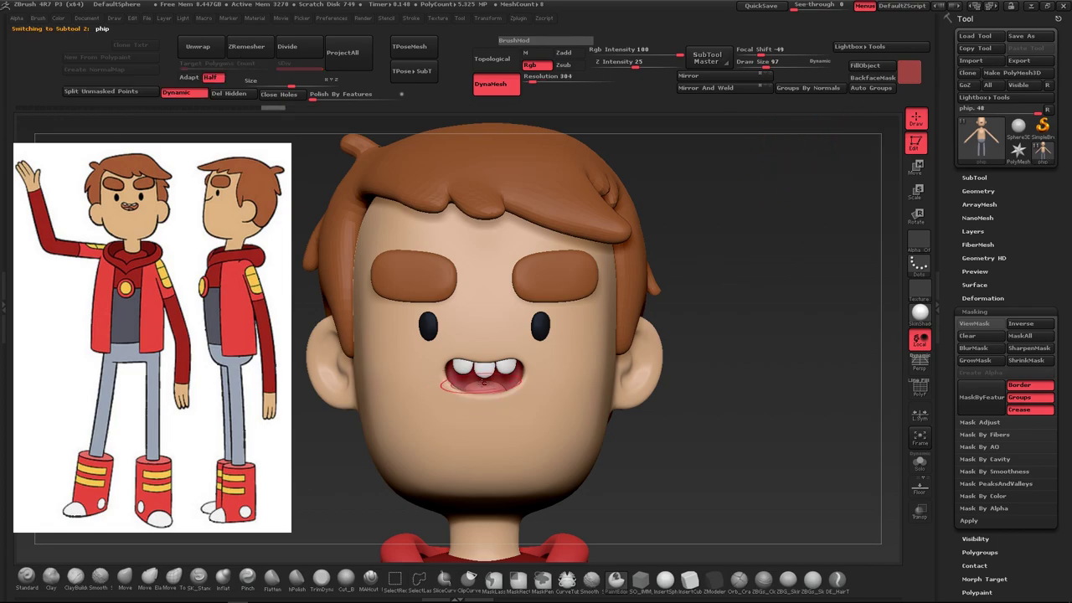
pyautogui.click(909, 72)
pyautogui.click(929, 72)
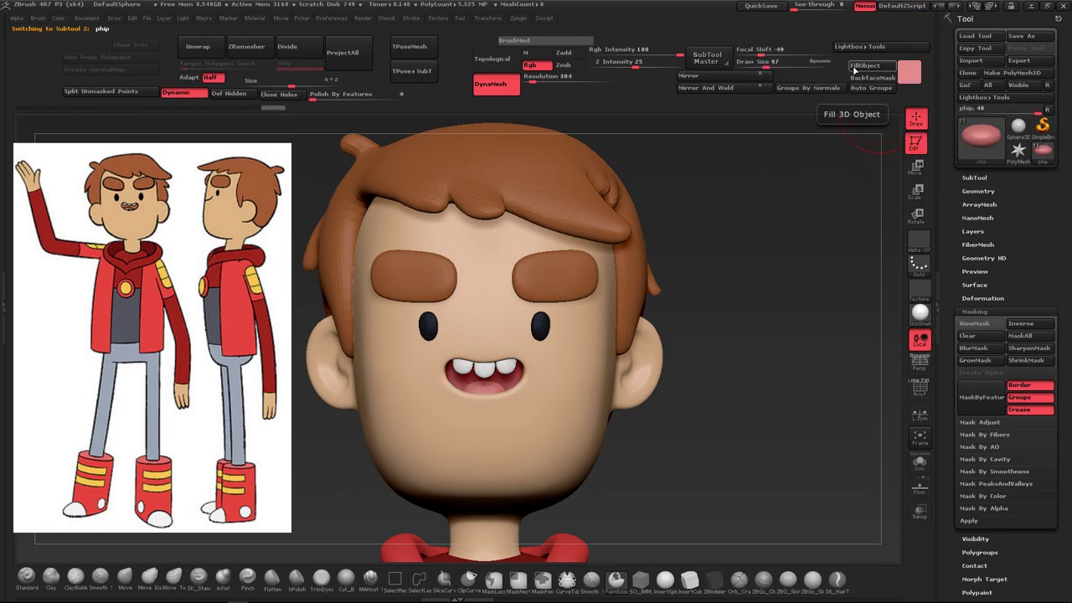
pyautogui.moveTo(727, 365)
pyautogui.mouseDown()
pyautogui.moveTo(619, 389)
pyautogui.moveTo(584, 421)
pyautogui.moveTo(601, 346)
pyautogui.moveTo(628, 346)
pyautogui.moveTo(641, 323)
pyautogui.moveTo(629, 368)
pyautogui.moveTo(627, 346)
pyautogui.moveTo(561, 337)
pyautogui.moveTo(629, 362)
pyautogui.mouseUp()
pyautogui.moveTo(661, 397)
pyautogui.keyDown('alt'); pyautogui.mouseDown()
pyautogui.moveTo(672, 318)
pyautogui.moveTo(610, 282)
pyautogui.moveTo(520, 308)
pyautogui.moveTo(505, 362)
pyautogui.mouseUp(); pyautogui.keyUp('alt')
pyautogui.keyDown('alt'); pyautogui.click(519, 308); pyautogui.keyUp('alt')
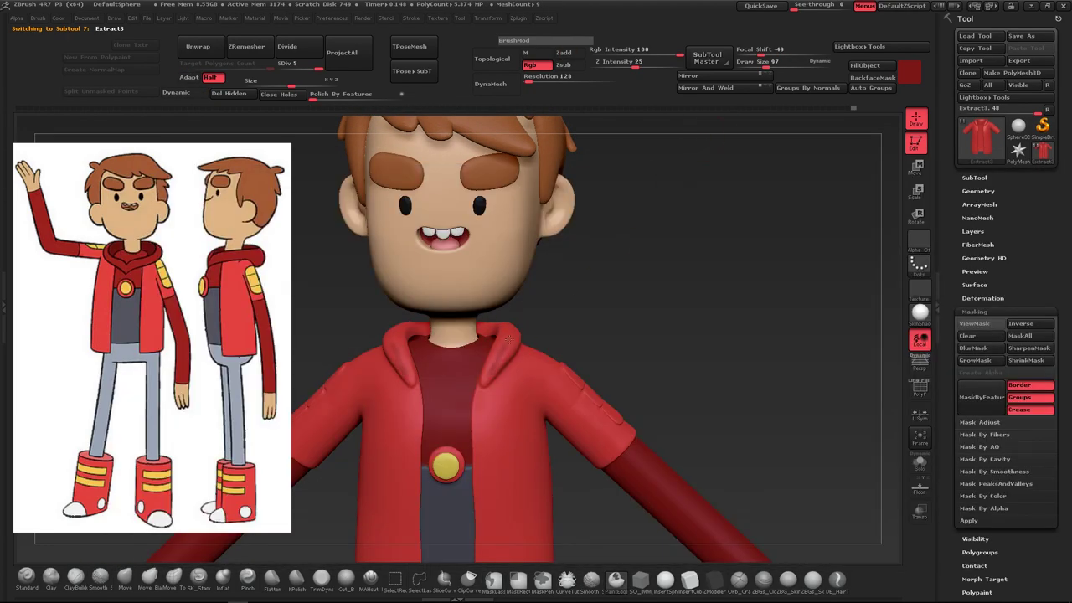
# Zoom in on the Extract3 jacket collar, reduce Draw Size to 62 and turn on PolyF
pyautogui.keyDown('alt'); pyautogui.moveTo(483, 379); pyautogui.dragTo(649, 314); pyautogui.keyUp('alt')
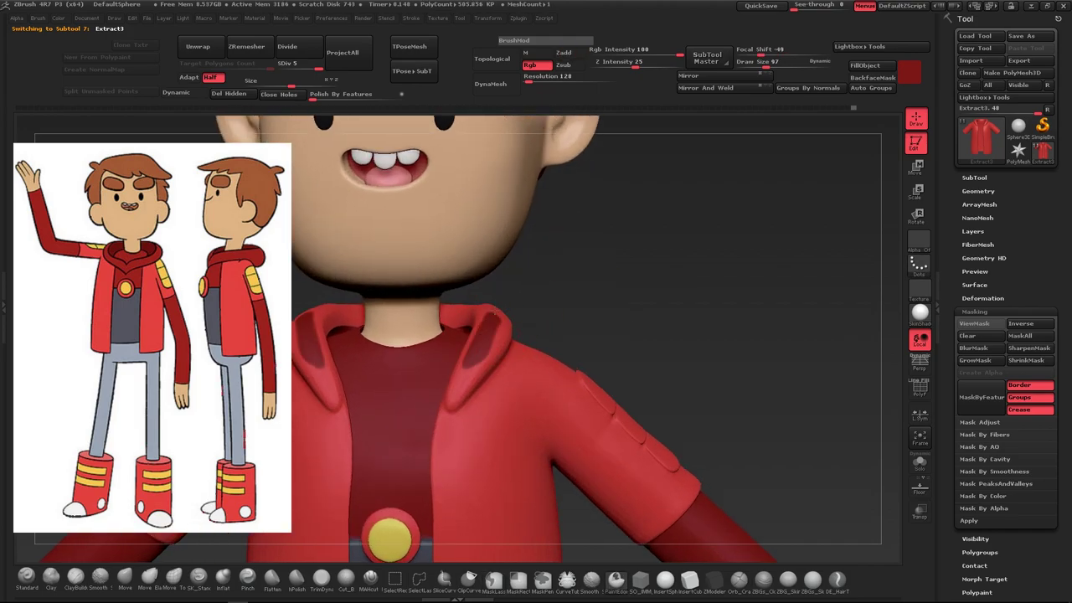
pyautogui.press('b')
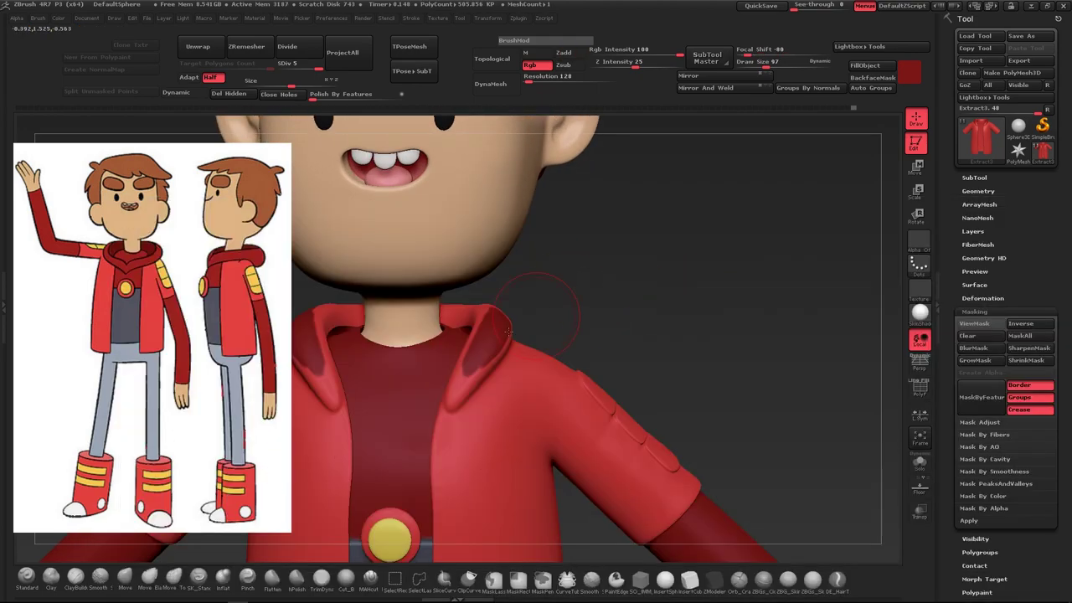
pyautogui.moveTo(766, 67); pyautogui.dragTo(759, 67)
pyautogui.hotkey('shift', 'f')
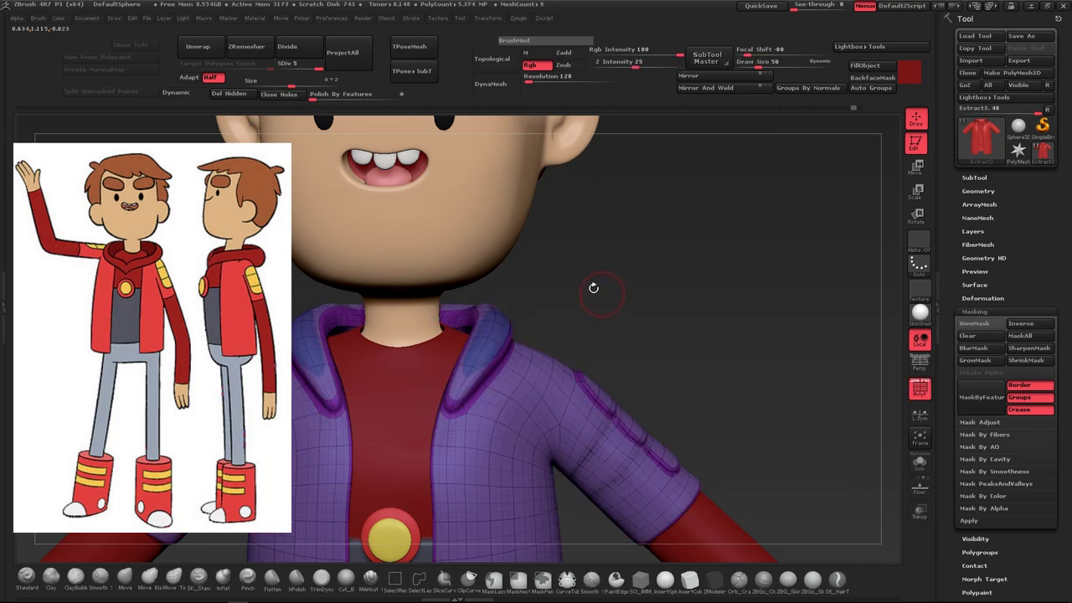
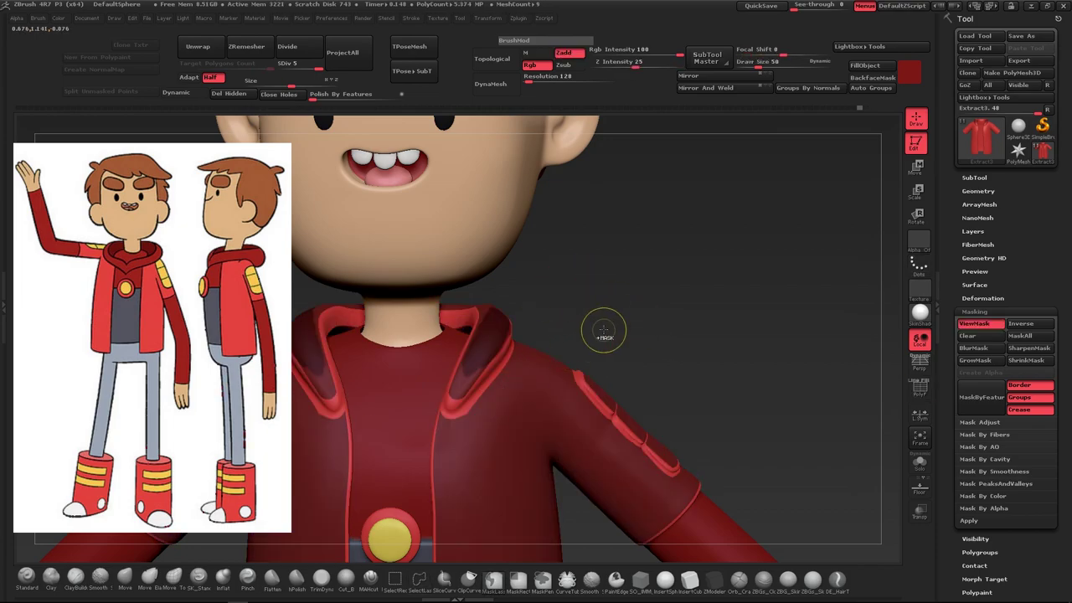
# Clear the jacket mask, then set Draw Size to 35 and adjust Focal Shift
pyautogui.keyDown('ctrl'); pyautogui.moveTo(616, 329); pyautogui.dragTo(617, 327); pyautogui.keyUp('ctrl')
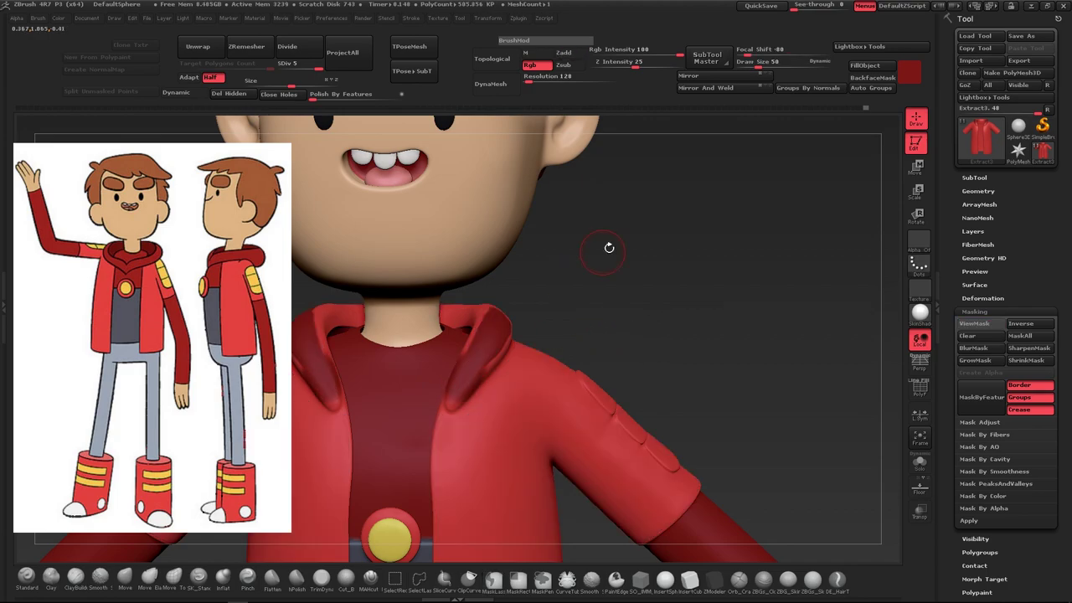
pyautogui.moveTo(606, 249); pyautogui.dragTo(664, 235)
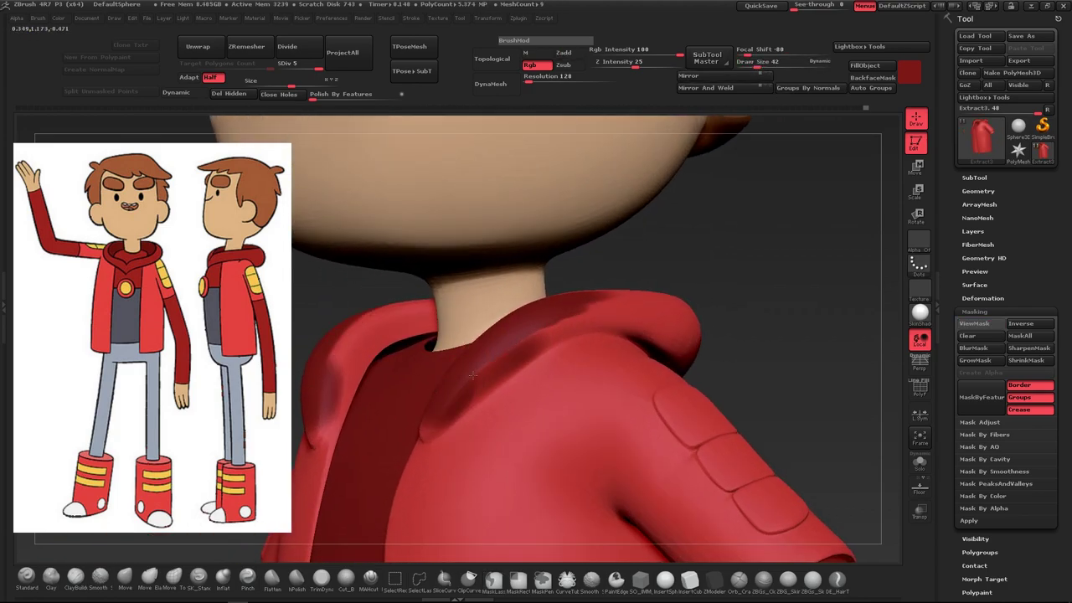
pyautogui.moveTo(749, 61); pyautogui.dragTo(772, 50)
pyautogui.moveTo(755, 66); pyautogui.dragTo(749, 66)
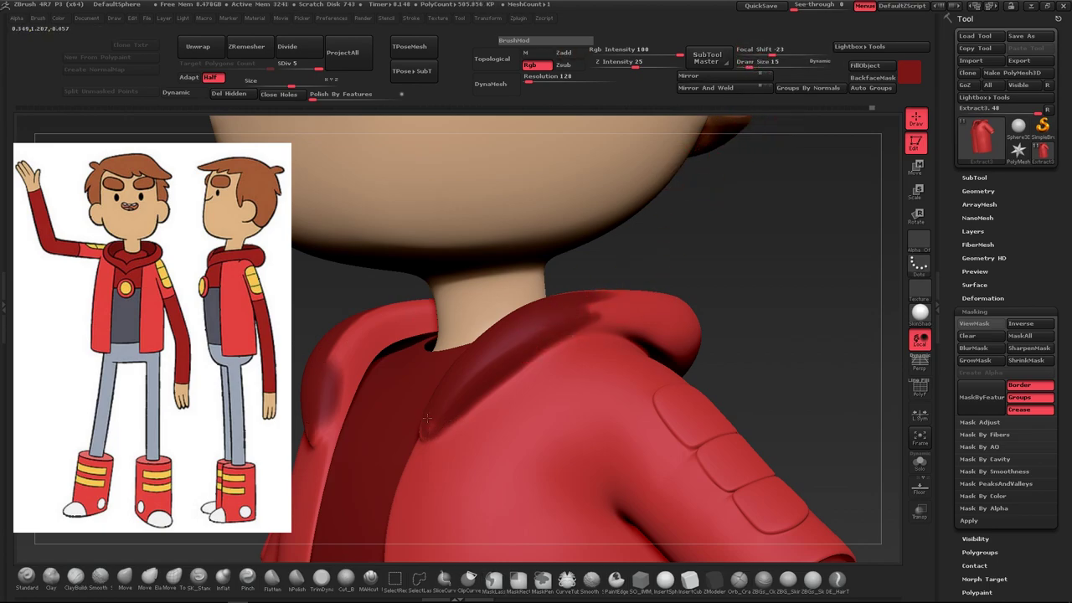
# Sculpt a stroke along the hood collar's edge around the neck
pyautogui.moveTo(466, 393); pyautogui.dragTo(582, 287, button='right')
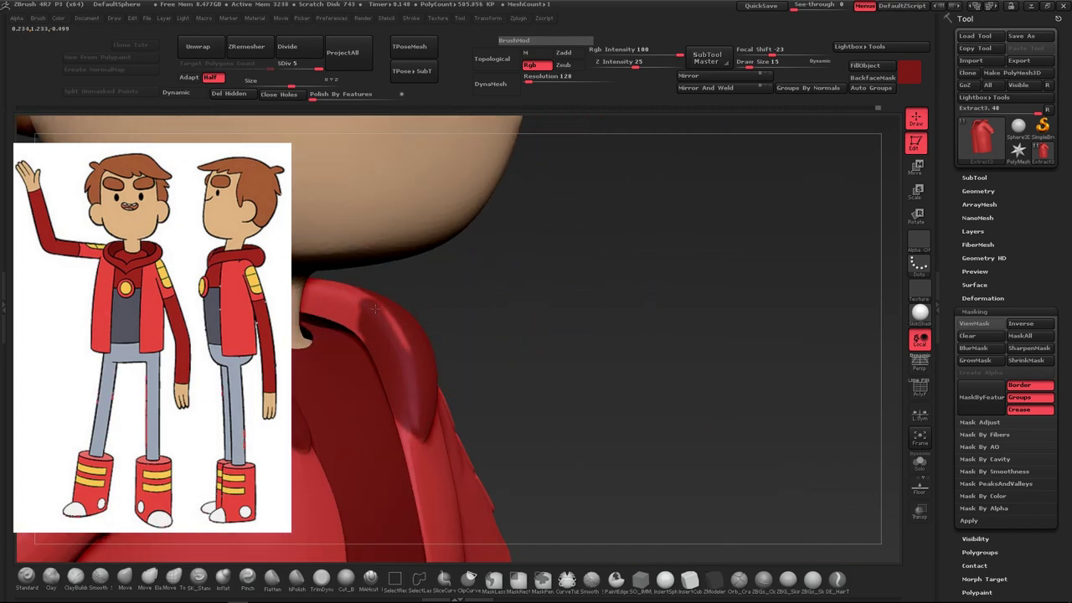
pyautogui.moveTo(376, 308); pyautogui.dragTo(373, 451, button='right')
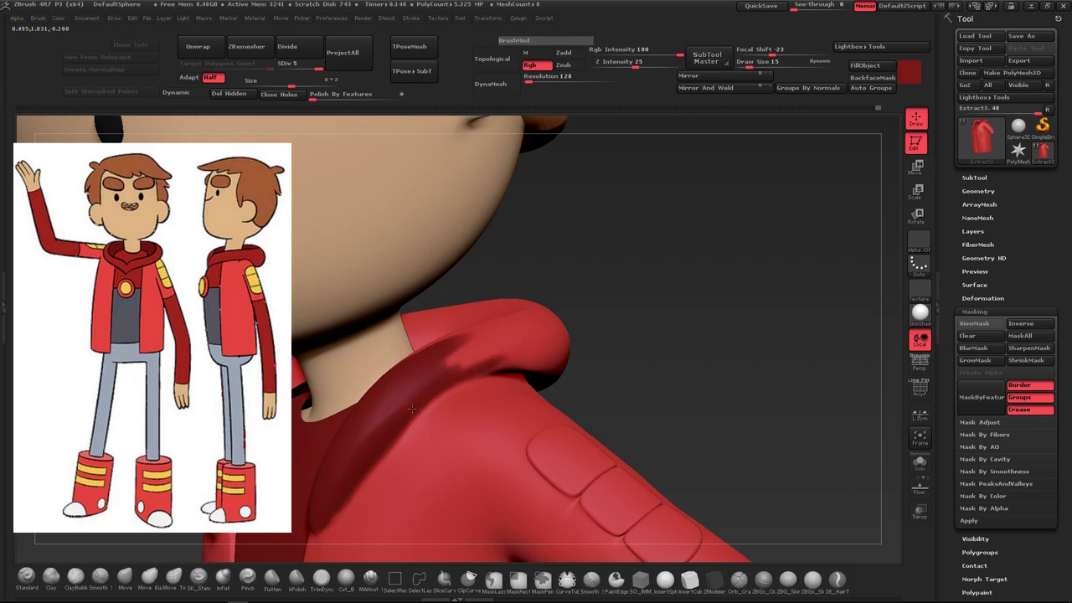
pyautogui.moveTo(452, 366); pyautogui.dragTo(511, 365, button='right')
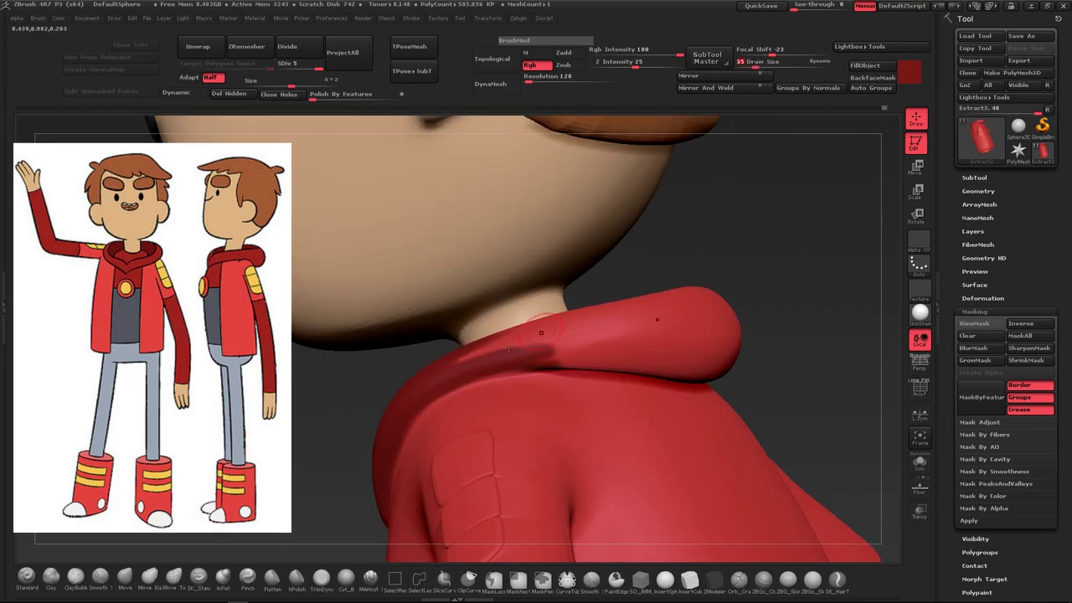
pyautogui.moveTo(541, 332)
pyautogui.keyDown('ctrl'); pyautogui.mouseDown()
pyautogui.moveTo(636, 322)
pyautogui.moveTo(728, 347)
pyautogui.mouseUp(); pyautogui.keyUp('ctrl')
pyautogui.moveTo(728, 347); pyautogui.dragTo(756, 282, button='right')
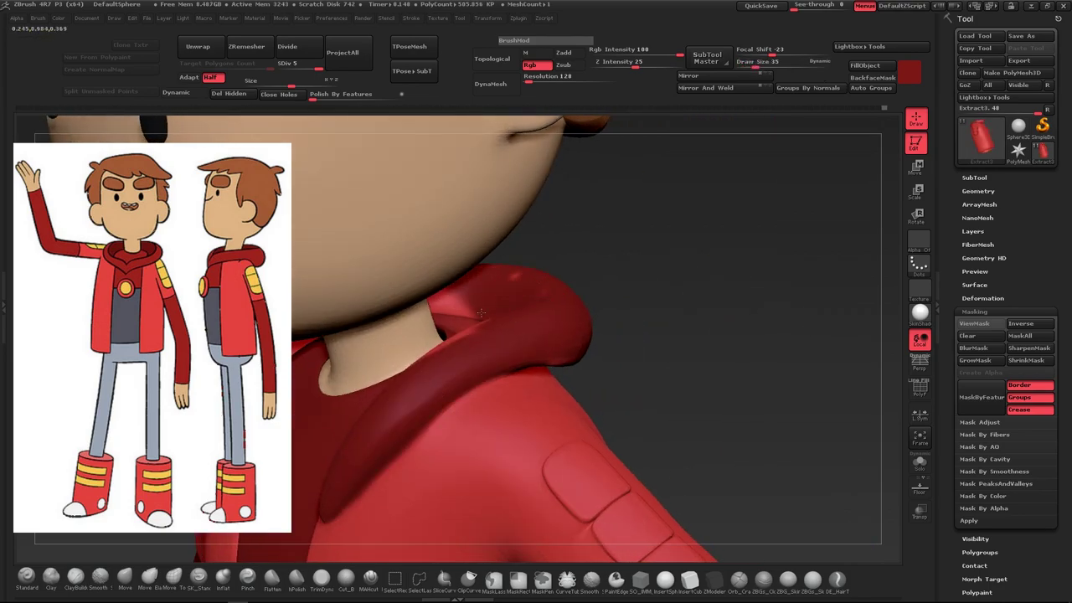
pyautogui.moveTo(481, 313); pyautogui.dragTo(660, 272, button='right')
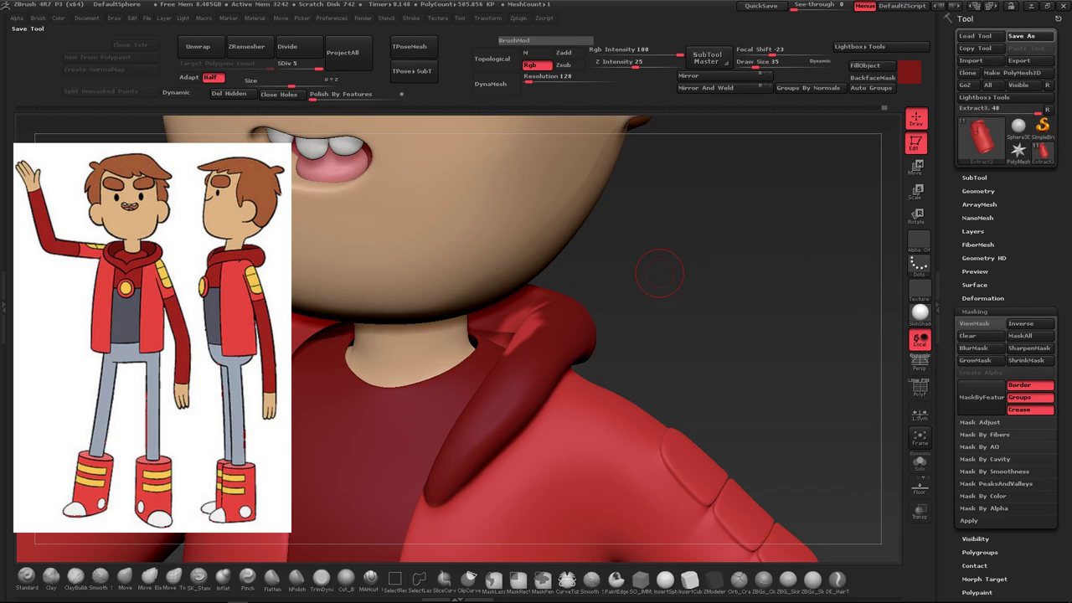
pyautogui.moveTo(653, 318); pyautogui.dragTo(539, 348, button='right')
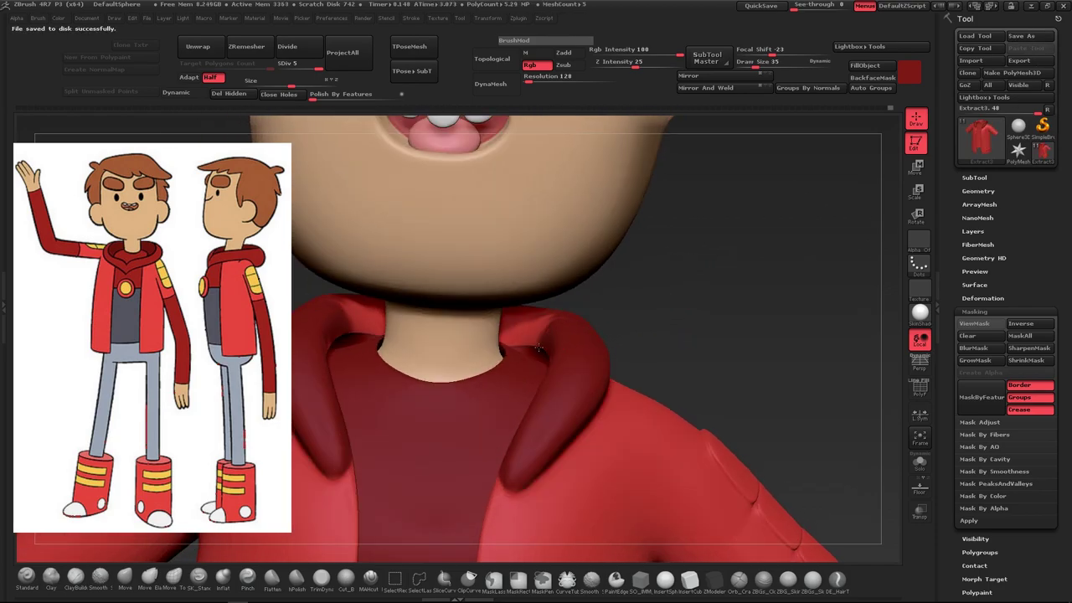
# Toggle Solo on the jacket to inspect the hood, then check the collar, shoulder and sleeve patches
pyautogui.click(919, 462)
pyautogui.moveTo(897, 426); pyautogui.dragTo(343, 271, button='right')
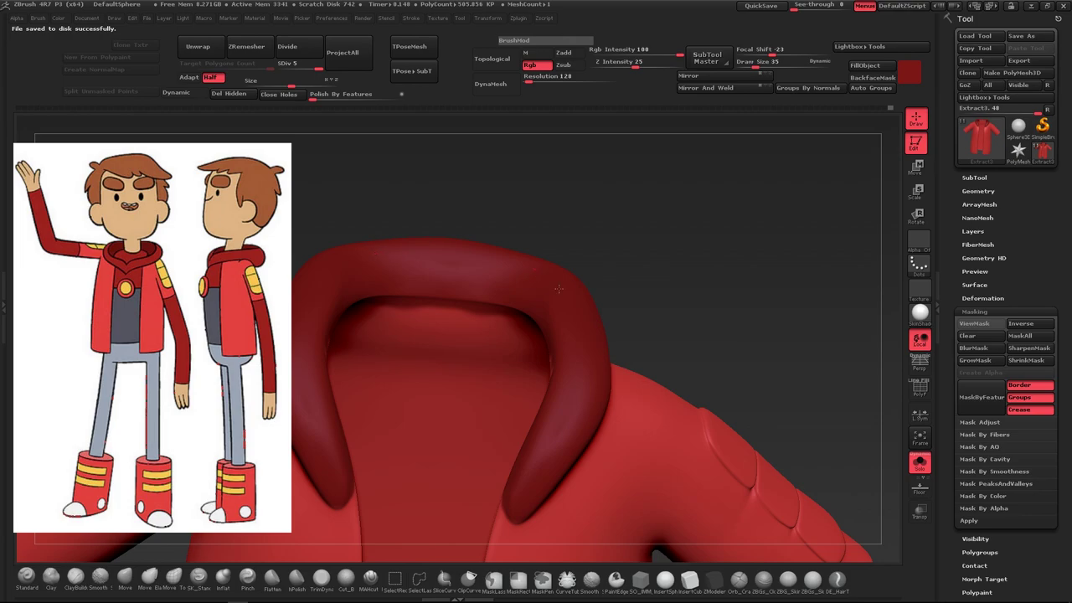
pyautogui.click(919, 461)
pyautogui.moveTo(729, 310); pyautogui.dragTo(347, 327, button='right')
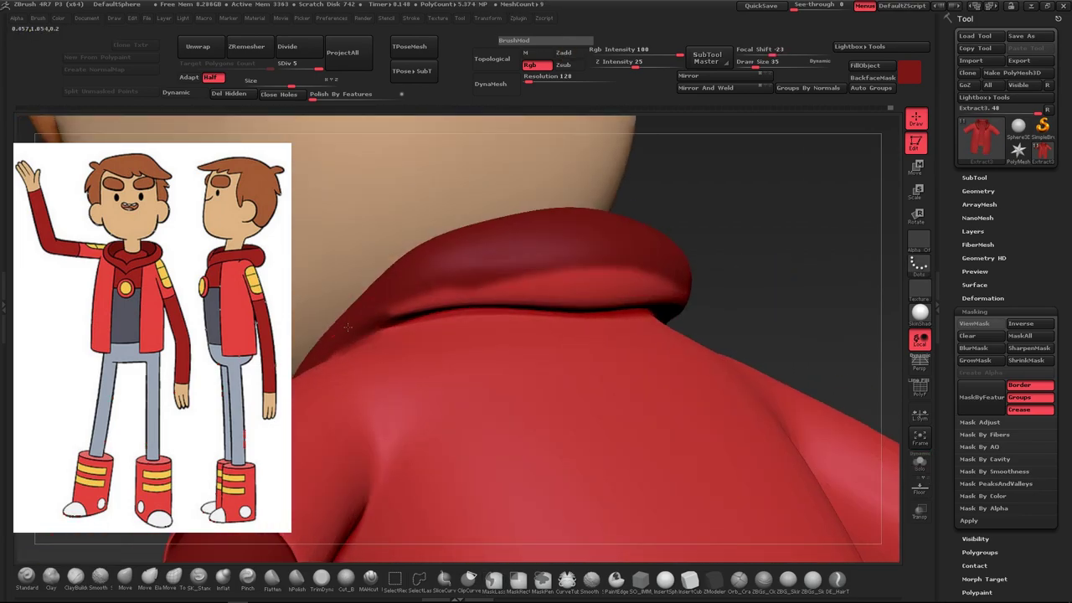
pyautogui.moveTo(756, 292); pyautogui.dragTo(563, 288, button='right')
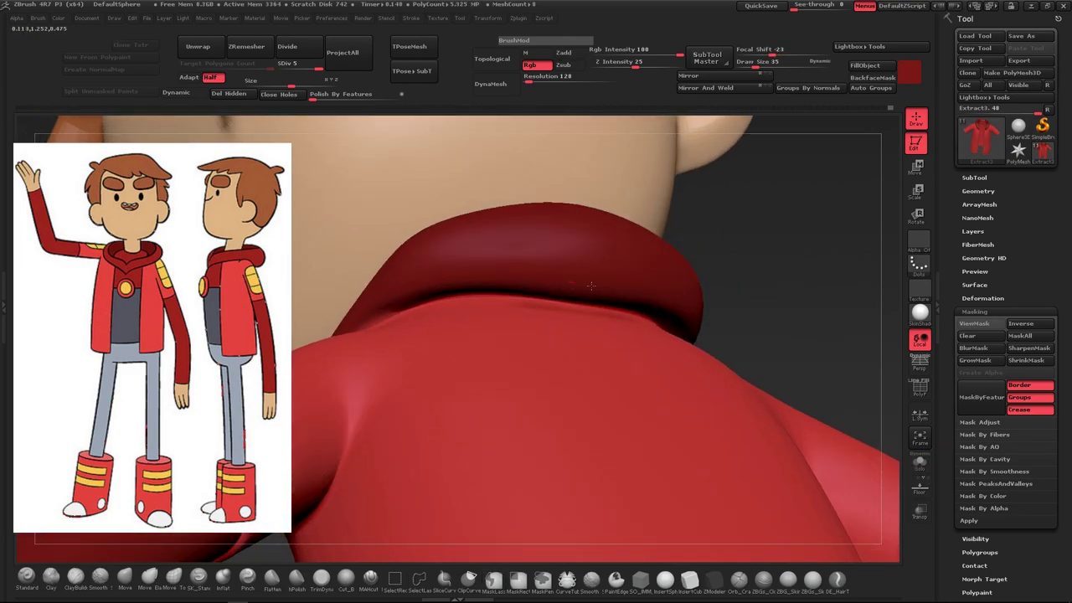
pyautogui.moveTo(733, 321); pyautogui.dragTo(744, 315, button='right')
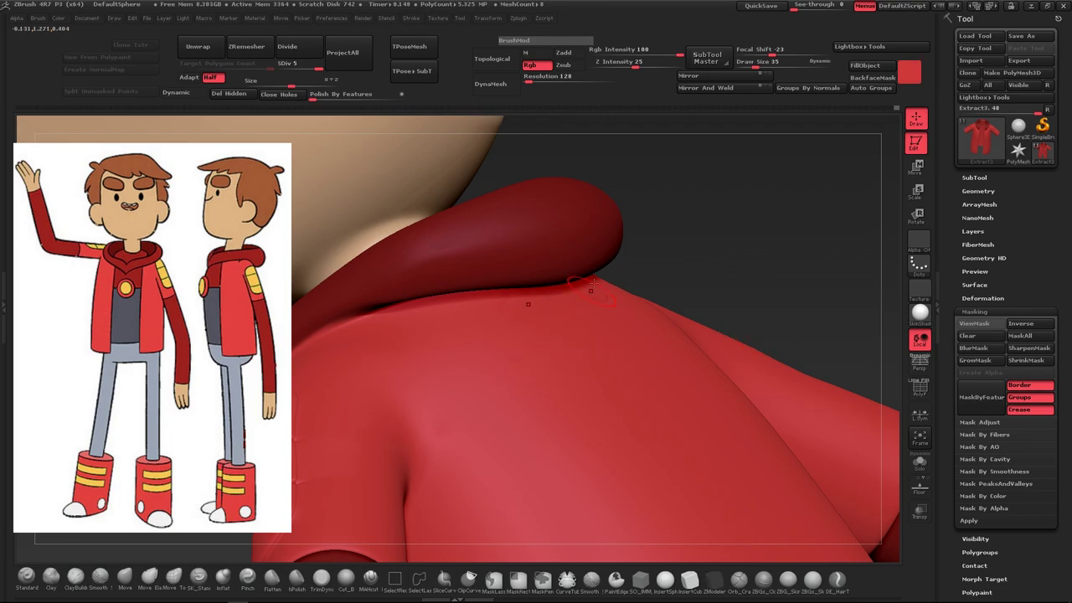
pyautogui.moveTo(591, 285); pyautogui.dragTo(552, 272, button='right')
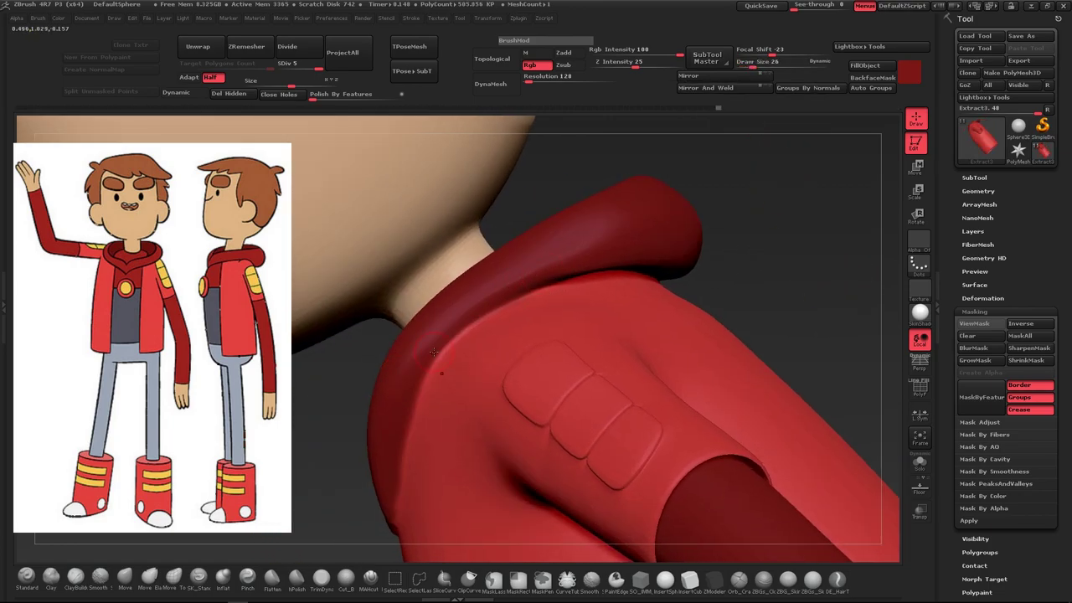
pyautogui.moveTo(433, 353)
pyautogui.mouseDown(button='right')
pyautogui.moveTo(596, 258)
pyautogui.moveTo(414, 243)
pyautogui.mouseUp(button='right')
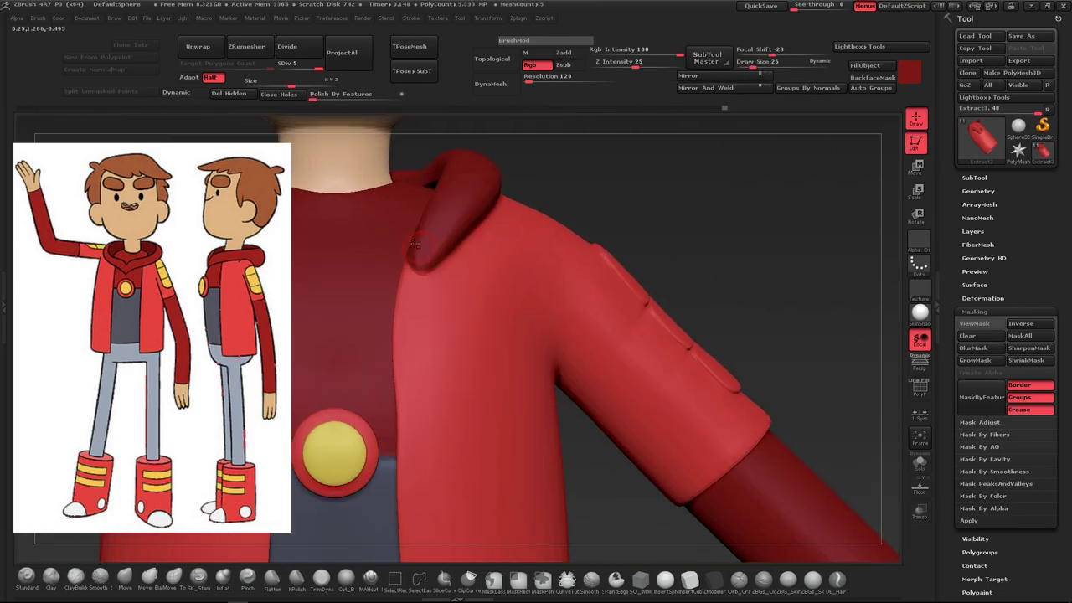
# Select the jacket subtool and frame the whole character with F
pyautogui.keyDown('alt'); pyautogui.click(501, 214); pyautogui.keyUp('alt')
pyautogui.press('f')
pyautogui.moveTo(586, 318)
pyautogui.mouseDown(button='right')
pyautogui.moveTo(642, 349)
pyautogui.moveTo(598, 335)
pyautogui.moveTo(662, 304)
pyautogui.moveTo(624, 330)
pyautogui.mouseUp(button='right')
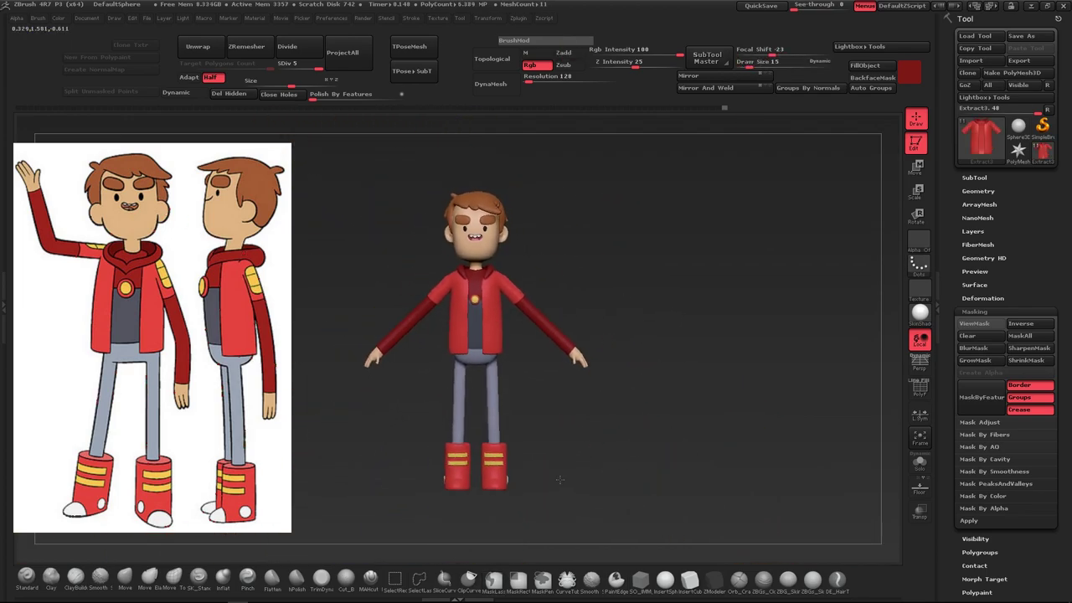
# Select the boots subtool and zoom in until one boot fills the view
pyautogui.moveTo(560, 479)
pyautogui.mouseDown(button='right')
pyautogui.moveTo(536, 419)
pyautogui.moveTo(586, 377)
pyautogui.mouseUp(button='right')
pyautogui.keyDown('alt'); pyautogui.click(502, 456); pyautogui.keyUp('alt')
pyautogui.keyDown('alt'); pyautogui.moveTo(503, 456); pyautogui.dragTo(620, 249, button='right'); pyautogui.keyUp('alt')
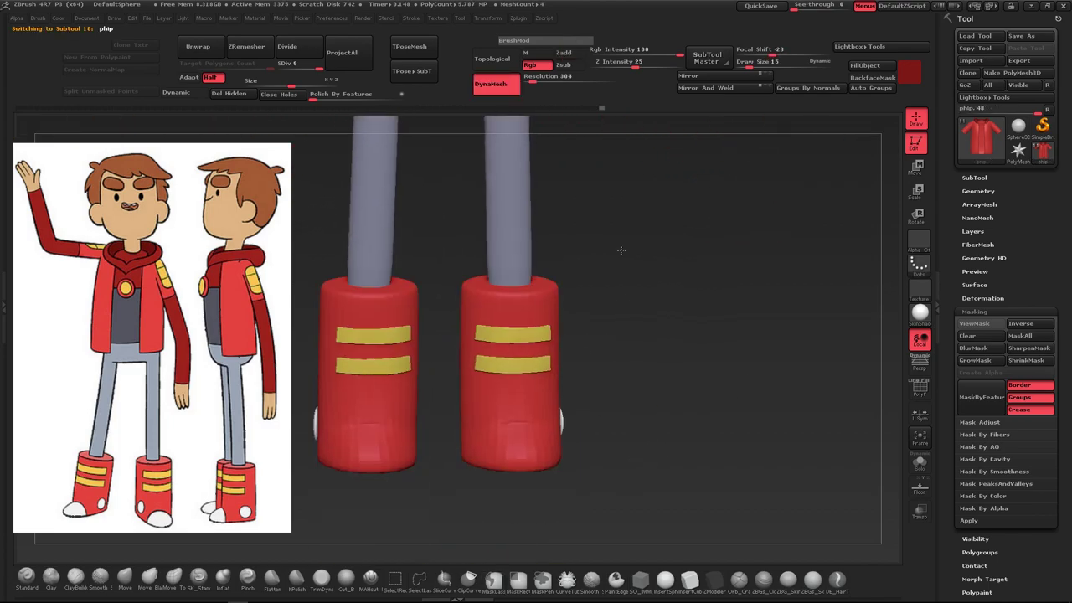
pyautogui.moveTo(594, 324)
pyautogui.mouseDown(button='right')
pyautogui.moveTo(586, 377)
pyautogui.moveTo(550, 416)
pyautogui.moveTo(497, 344)
pyautogui.mouseUp(button='right')
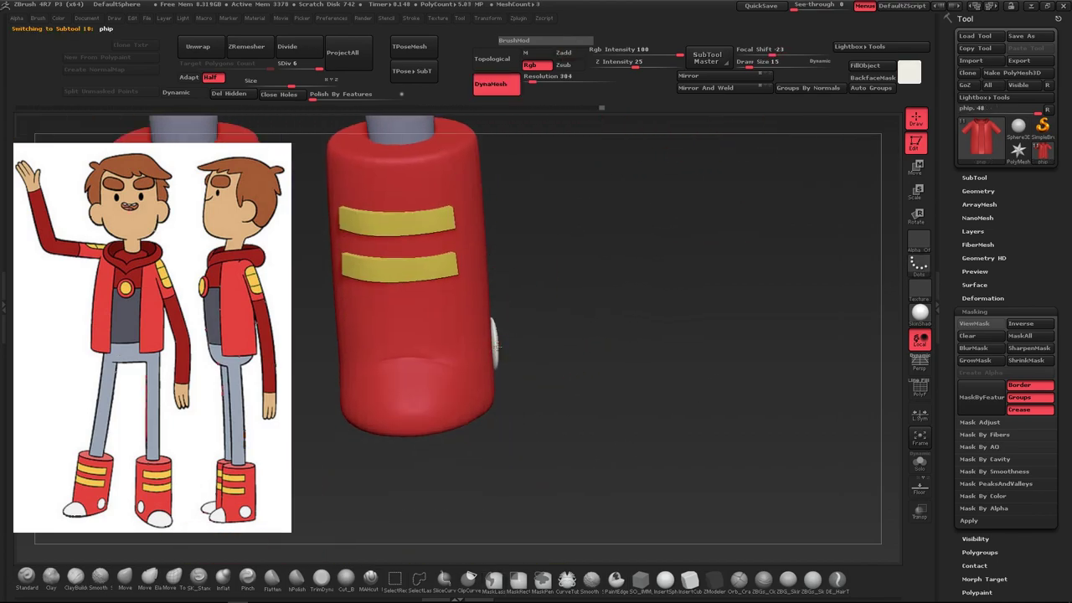
pyautogui.keyDown('alt'); pyautogui.click(497, 345); pyautogui.keyUp('alt')
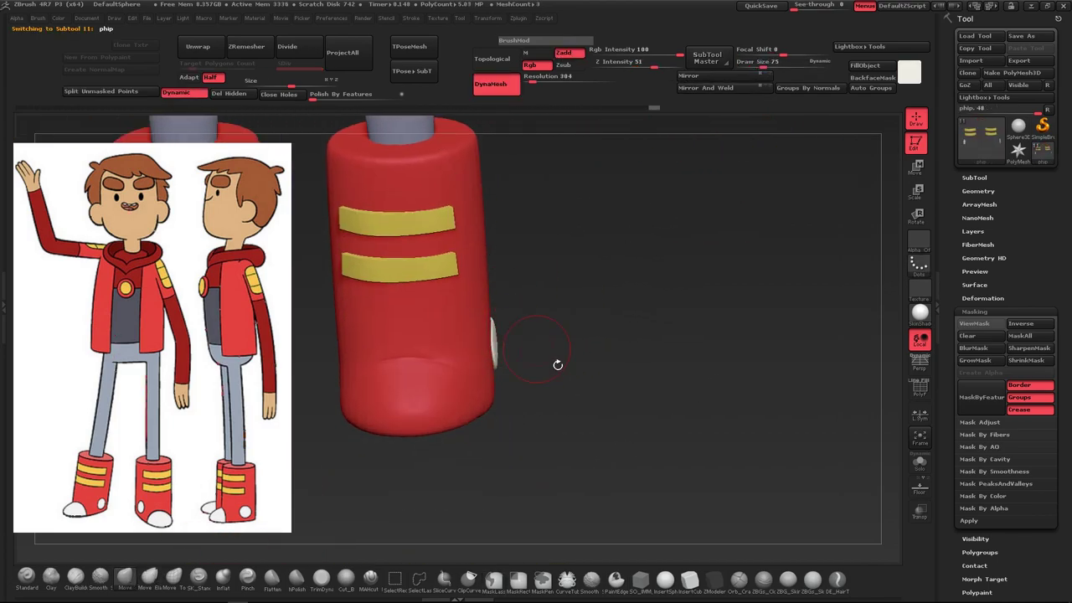
pyautogui.moveTo(558, 365); pyautogui.dragTo(506, 371, button='right')
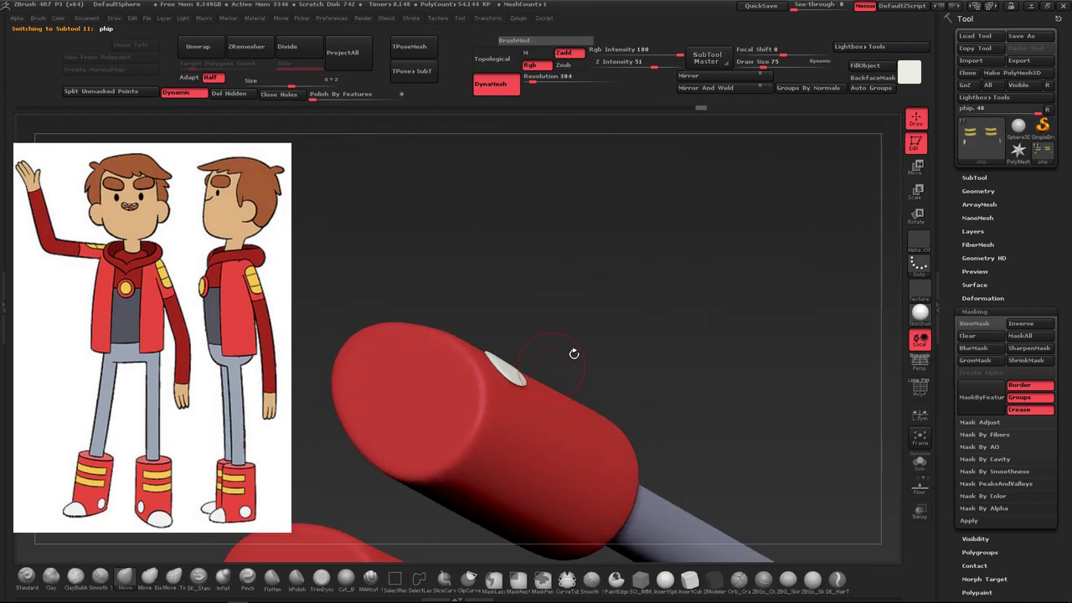
pyautogui.moveTo(573, 354)
pyautogui.mouseDown(button='right')
pyautogui.moveTo(507, 429)
pyautogui.moveTo(587, 419)
pyautogui.mouseUp(button='right')
pyautogui.keyDown('alt'); pyautogui.click(508, 429); pyautogui.keyUp('alt')
# Choose the Paint brush (B, P, A) and dab white onto the boot toe
pyautogui.press('b')
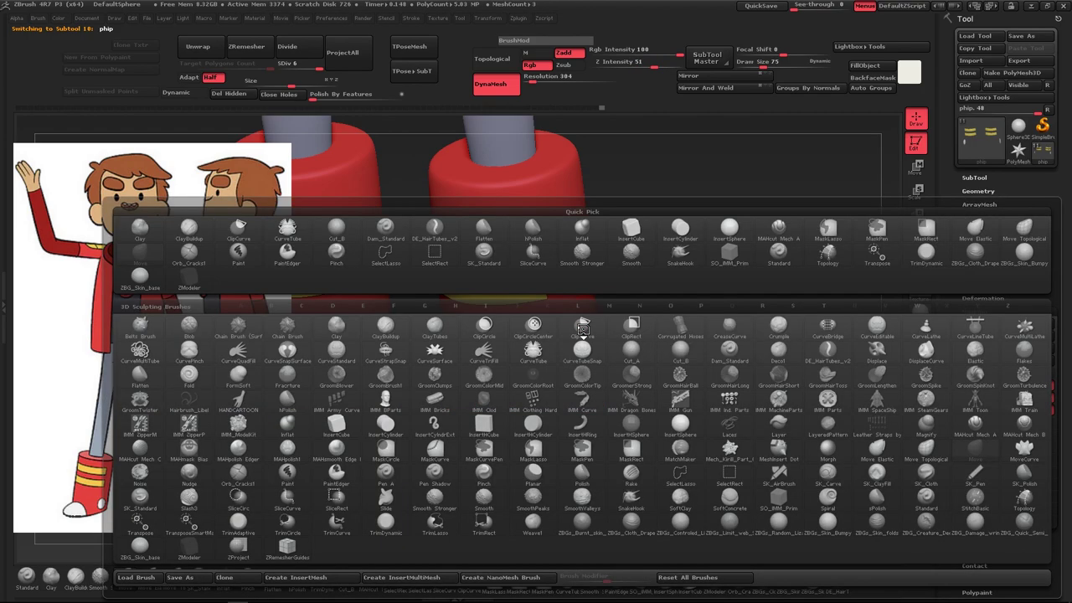
pyautogui.press('p')
pyautogui.press('a')
pyautogui.moveTo(524, 419); pyautogui.dragTo(521, 422)
pyautogui.moveTo(520, 423); pyautogui.dragTo(478, 423, button='right')
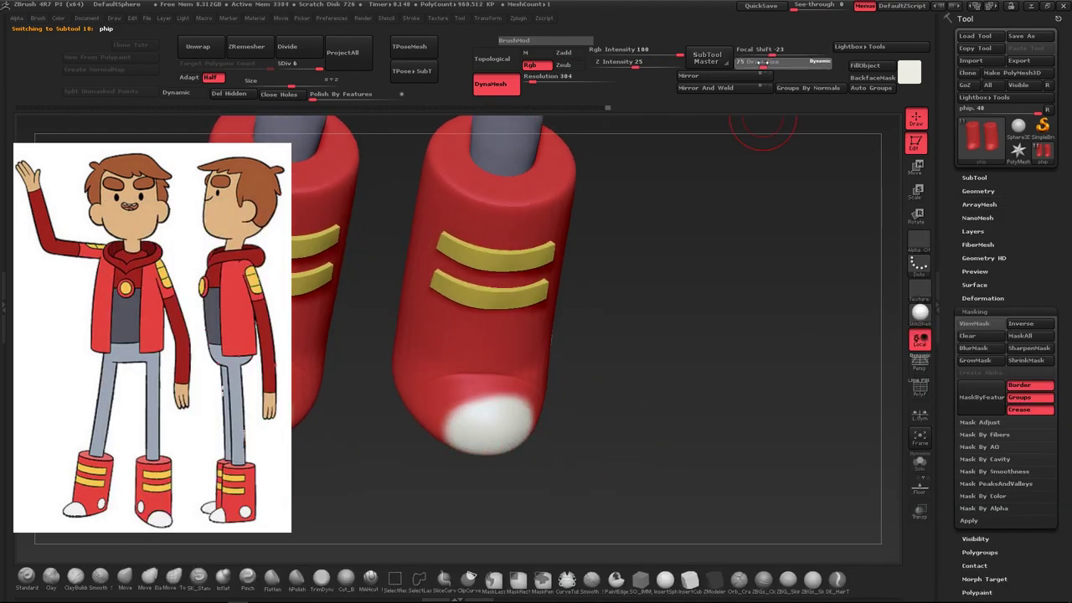
pyautogui.moveTo(548, 447); pyautogui.dragTo(519, 436, button='right')
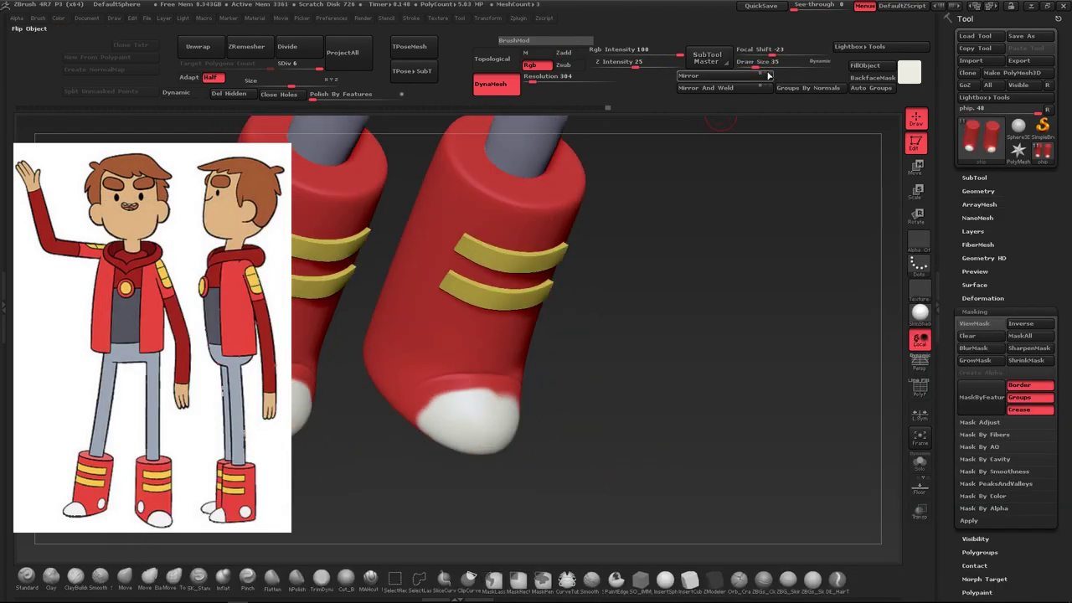
# Set brush size to 15 and paint white further up the boot toe
pyautogui.moveTo(761, 64); pyautogui.dragTo(750, 64)
pyautogui.keyDown('alt'); pyautogui.moveTo(586, 335); pyautogui.dragTo(466, 358, button='right'); pyautogui.keyUp('alt')
pyautogui.moveTo(466, 358); pyautogui.dragTo(435, 372)
pyautogui.moveTo(393, 418); pyautogui.dragTo(421, 403)
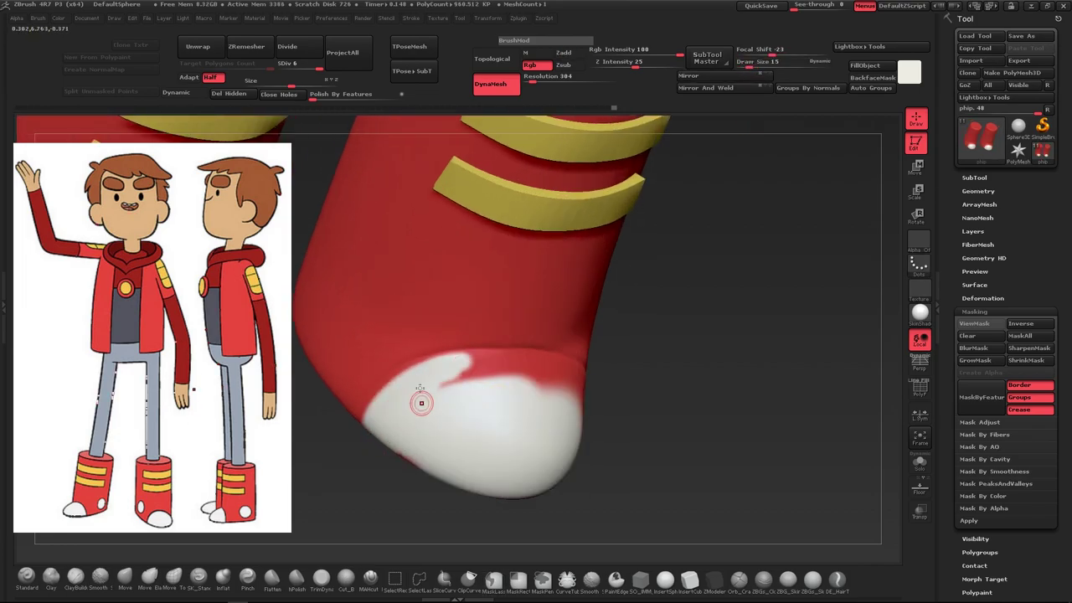
# Set brush size to 11 and cover the red patches on the toe front with white
pyautogui.moveTo(741, 62); pyautogui.dragTo(737, 62)
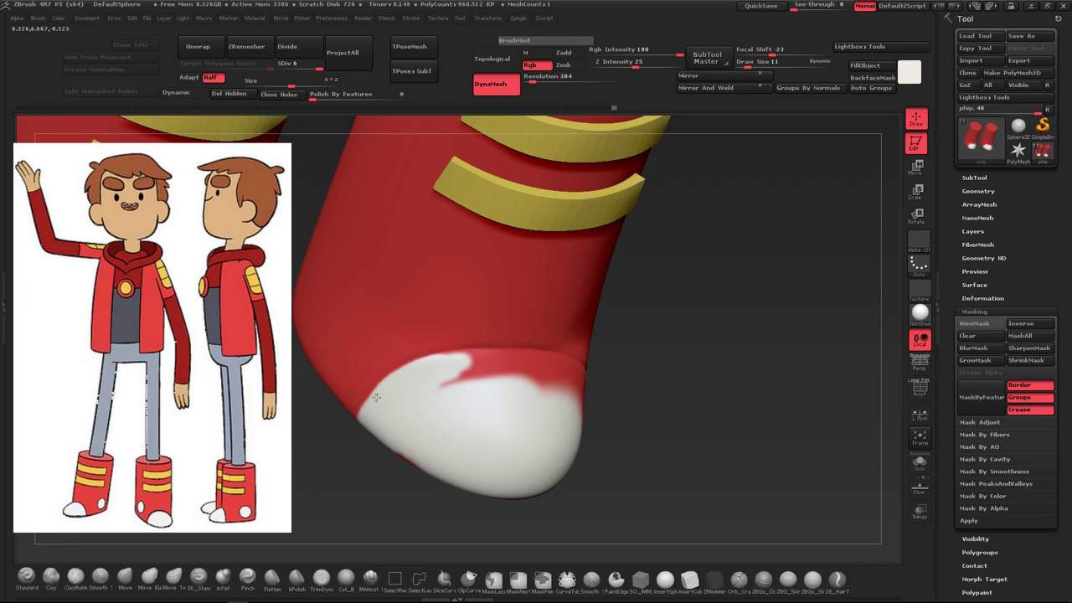
pyautogui.moveTo(376, 397); pyautogui.dragTo(421, 362, button='right')
pyautogui.moveTo(557, 358); pyautogui.dragTo(619, 361)
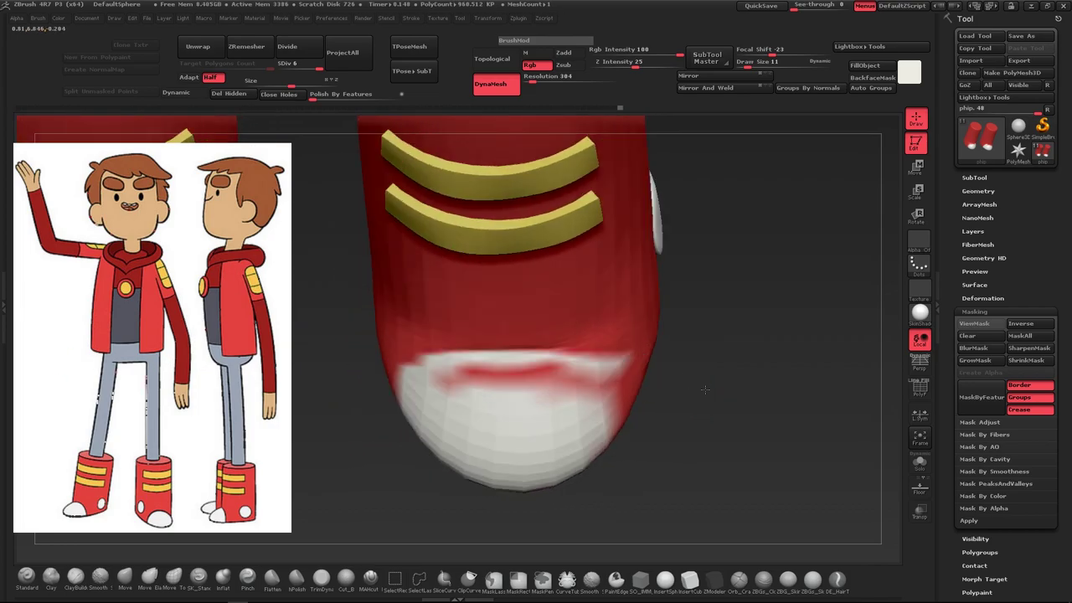
pyautogui.moveTo(545, 360); pyautogui.dragTo(488, 357, button='right')
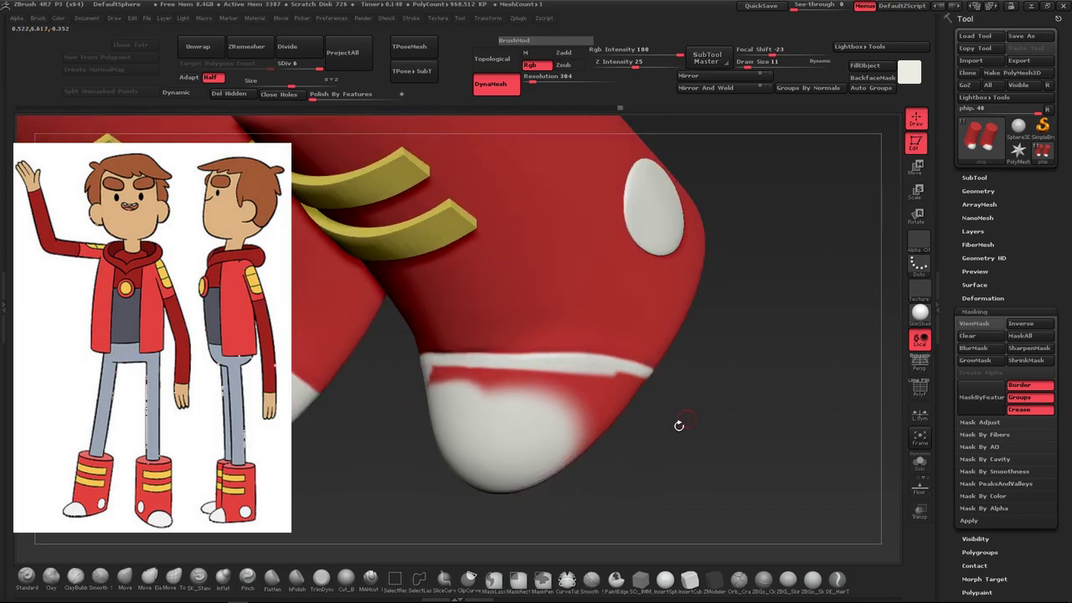
pyautogui.moveTo(677, 425); pyautogui.dragTo(747, 62, button='right')
pyautogui.moveTo(396, 395); pyautogui.dragTo(436, 381)
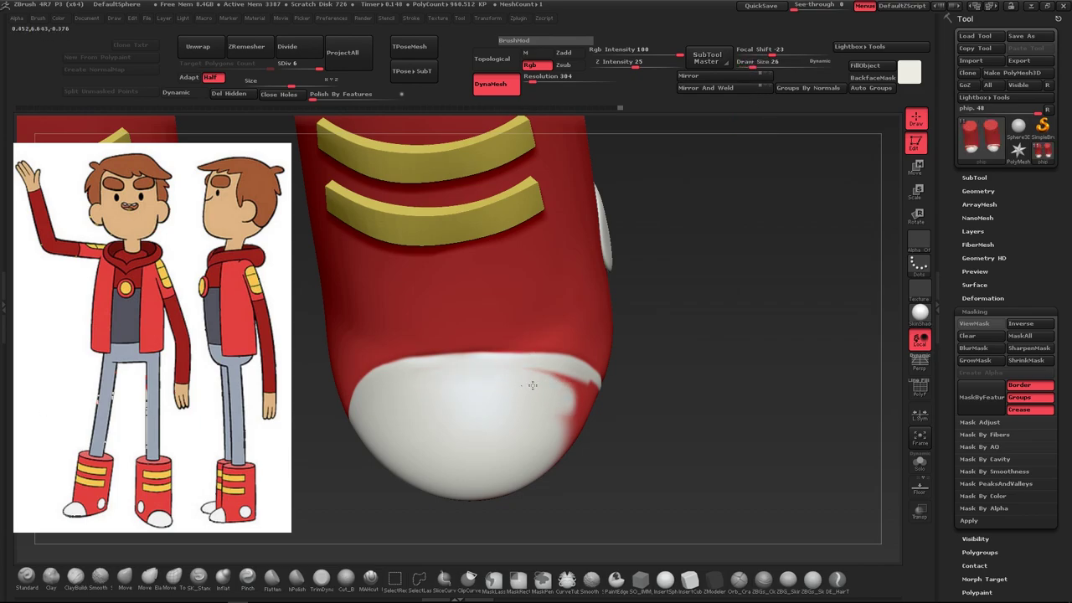
pyautogui.moveTo(533, 385); pyautogui.dragTo(552, 381, button='right')
pyautogui.moveTo(567, 383)
pyautogui.mouseDown()
pyautogui.moveTo(596, 393)
pyautogui.moveTo(603, 412)
pyautogui.moveTo(577, 435)
pyautogui.mouseUp()
# Paint white along the toe's top edge and sides, then reselect the boot in front view
pyautogui.moveTo(577, 435); pyautogui.dragTo(611, 323, button='right')
pyautogui.moveTo(611, 324); pyautogui.dragTo(360, 347)
pyautogui.moveTo(360, 347); pyautogui.dragTo(536, 207, button='right')
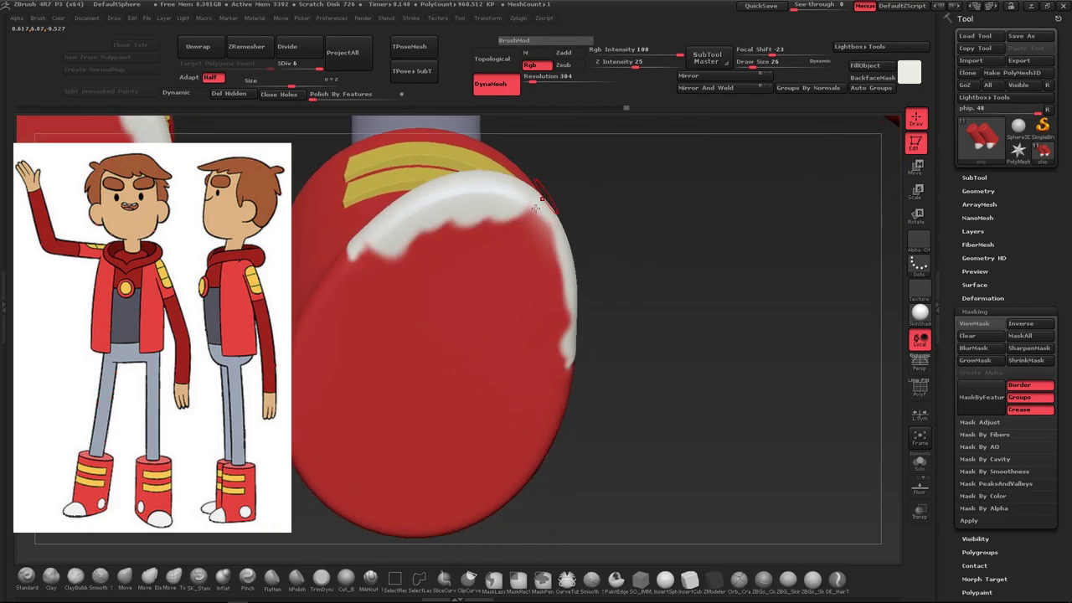
pyautogui.moveTo(540, 201); pyautogui.dragTo(552, 377)
pyautogui.moveTo(553, 377)
pyautogui.mouseDown(button='right')
pyautogui.moveTo(574, 299)
pyautogui.moveTo(550, 370)
pyautogui.moveTo(359, 251)
pyautogui.mouseUp(button='right')
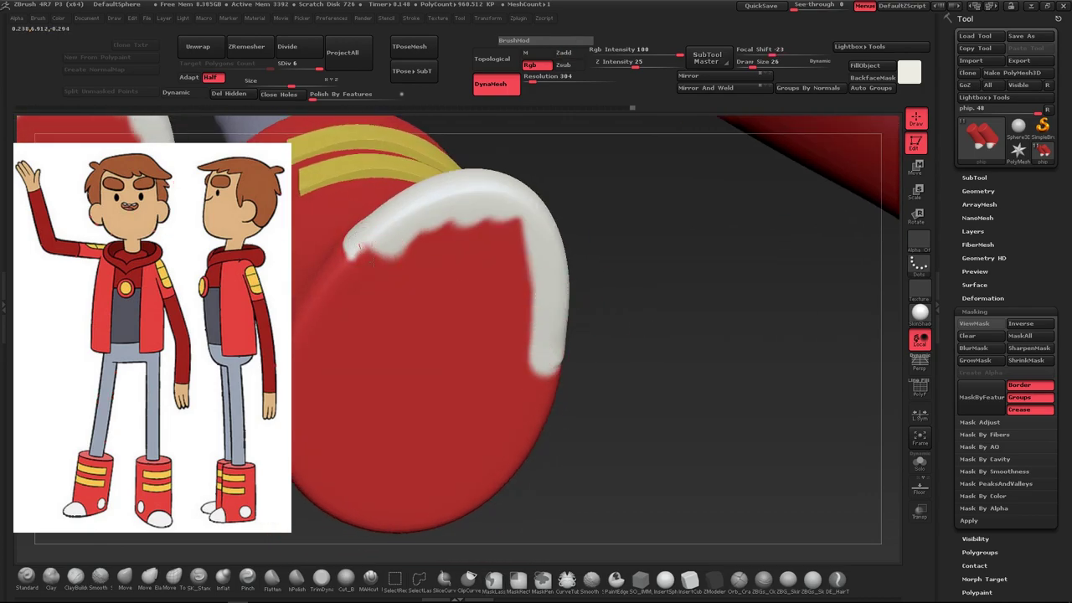
pyautogui.moveTo(374, 262)
pyautogui.mouseDown()
pyautogui.moveTo(468, 268)
pyautogui.moveTo(532, 251)
pyautogui.mouseUp()
pyautogui.moveTo(380, 264); pyautogui.dragTo(361, 251)
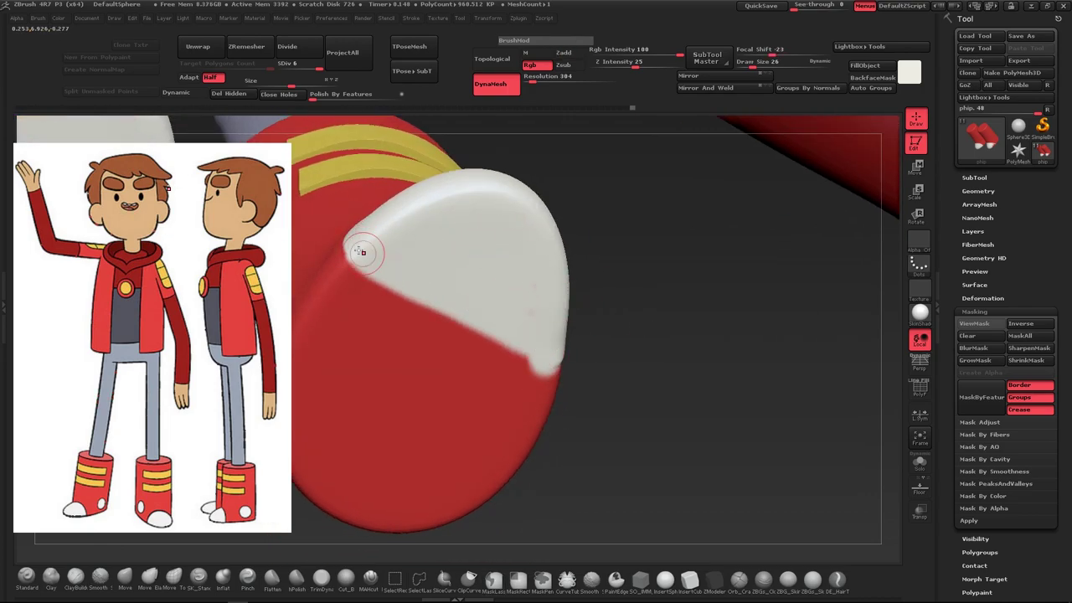
pyautogui.moveTo(535, 362)
pyautogui.mouseDown(button='right')
pyautogui.moveTo(698, 399)
pyautogui.moveTo(600, 371)
pyautogui.moveTo(553, 376)
pyautogui.moveTo(555, 448)
pyautogui.moveTo(535, 375)
pyautogui.moveTo(583, 383)
pyautogui.mouseUp(button='right')
pyautogui.keyDown('alt'); pyautogui.click(536, 375); pyautogui.keyUp('alt')
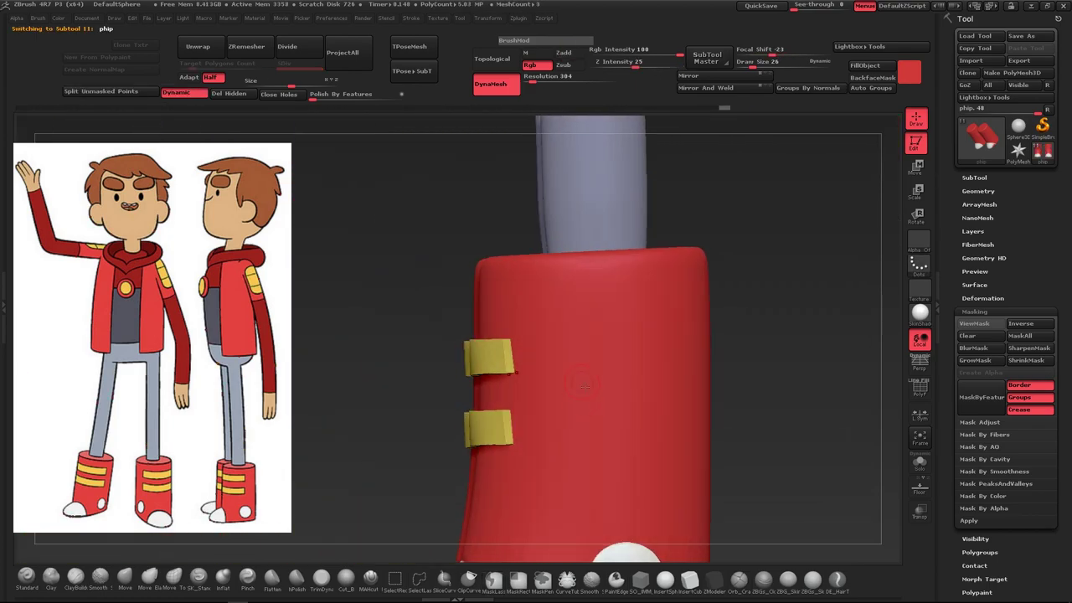
# Undo and redo through the edit history to reach the jacket's arm pad edits
pyautogui.hotkey('ctrl', 'z')
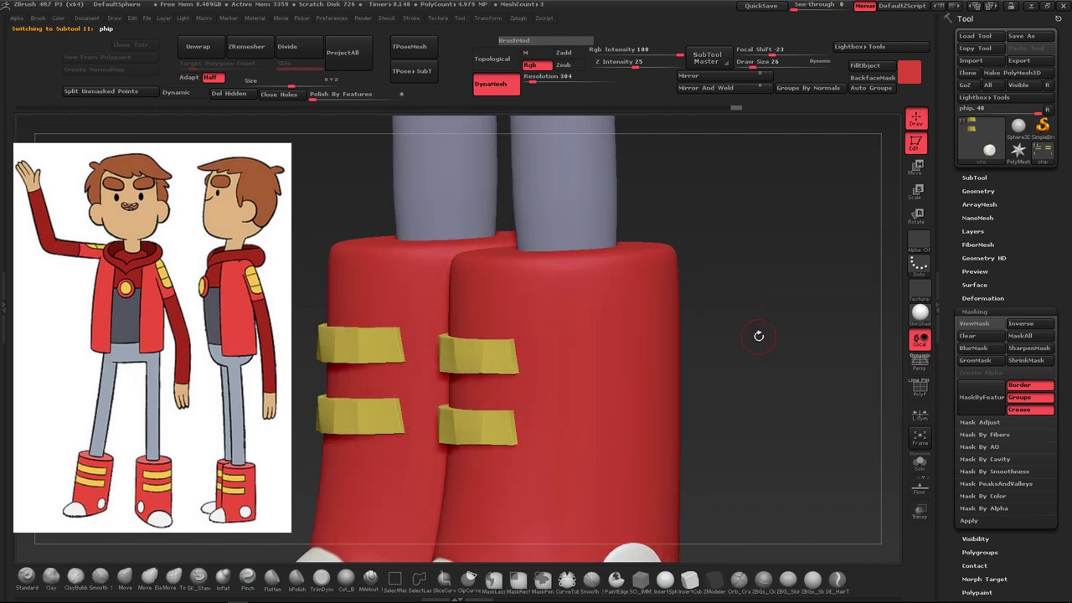
pyautogui.hotkey('ctrl', 'shift', 'z')
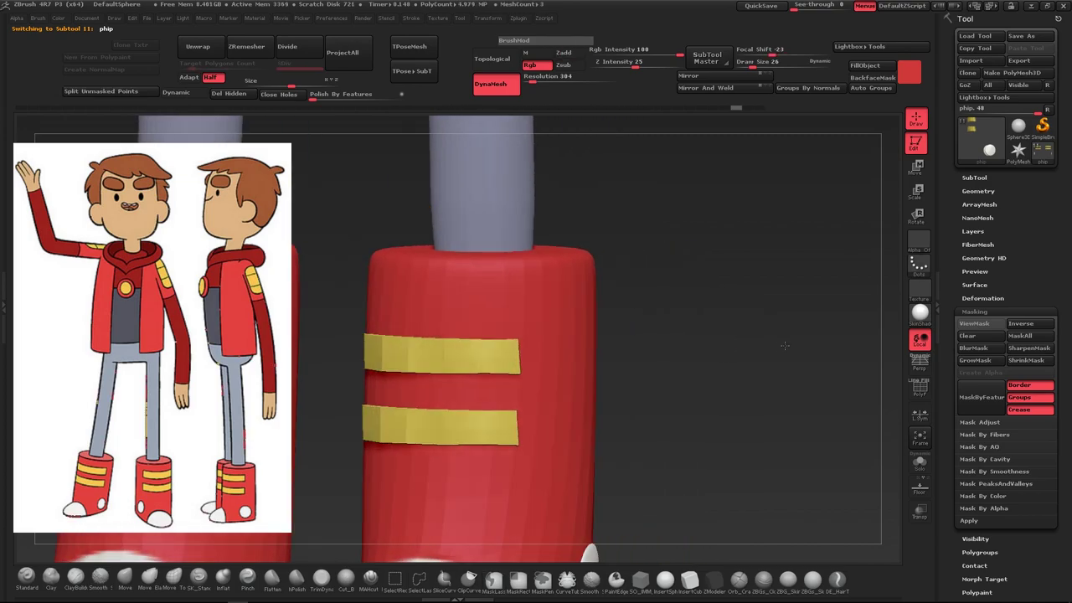
pyautogui.hotkey('ctrl', 'z')
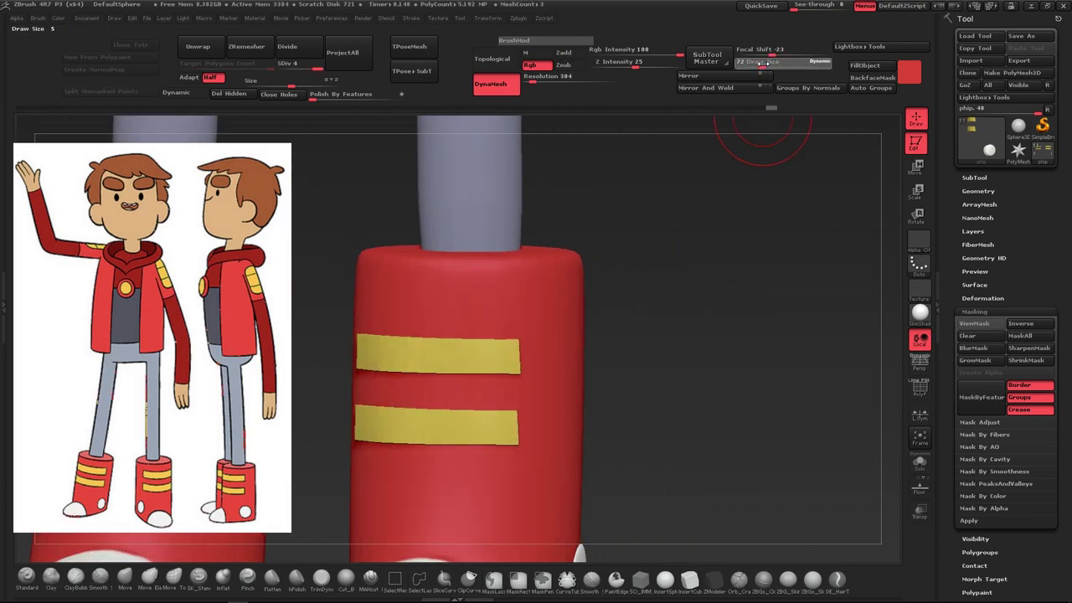
pyautogui.hotkey('ctrl', 'z')
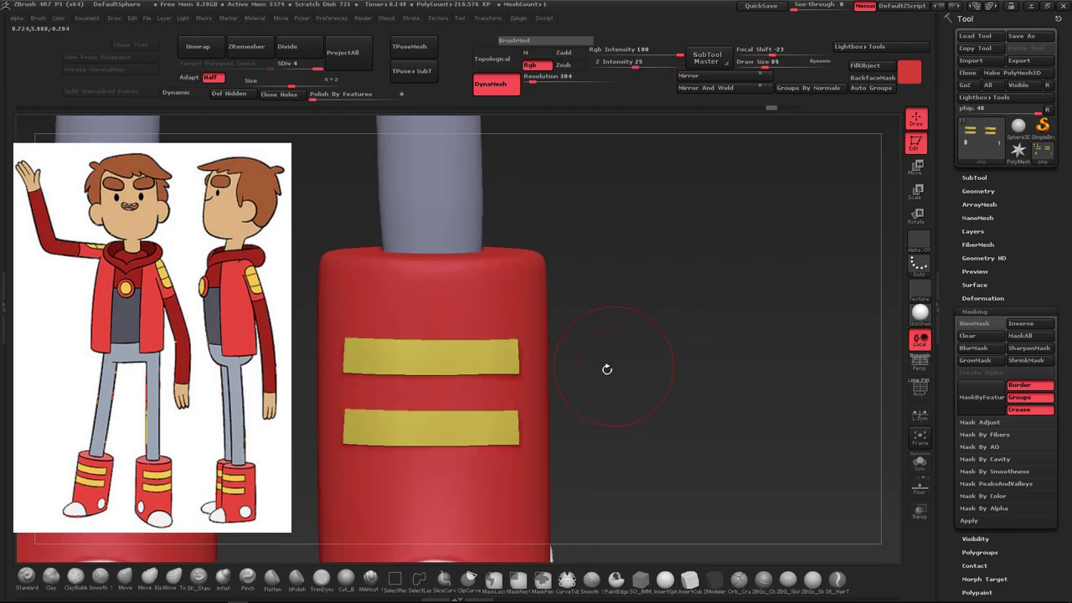
pyautogui.hotkey('ctrl', 'z')
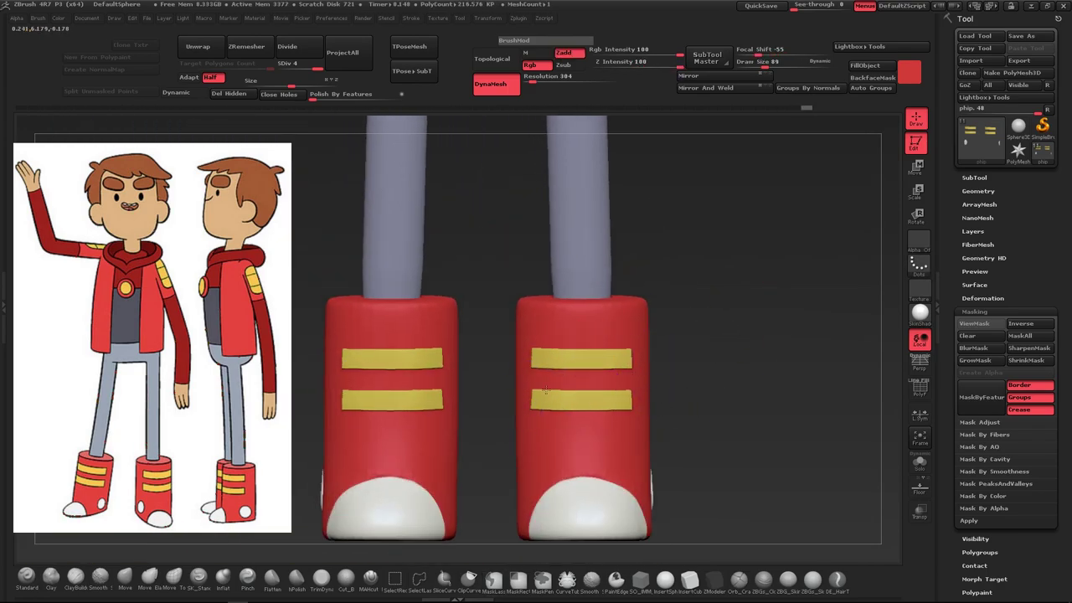
pyautogui.hotkey('ctrl', 'shift', 'z')
pyautogui.hotkey('ctrl', 'shift', 'z')
pyautogui.hotkey('ctrl', 'shift', 'z')
pyautogui.hotkey('ctrl', 'shift', 'z')
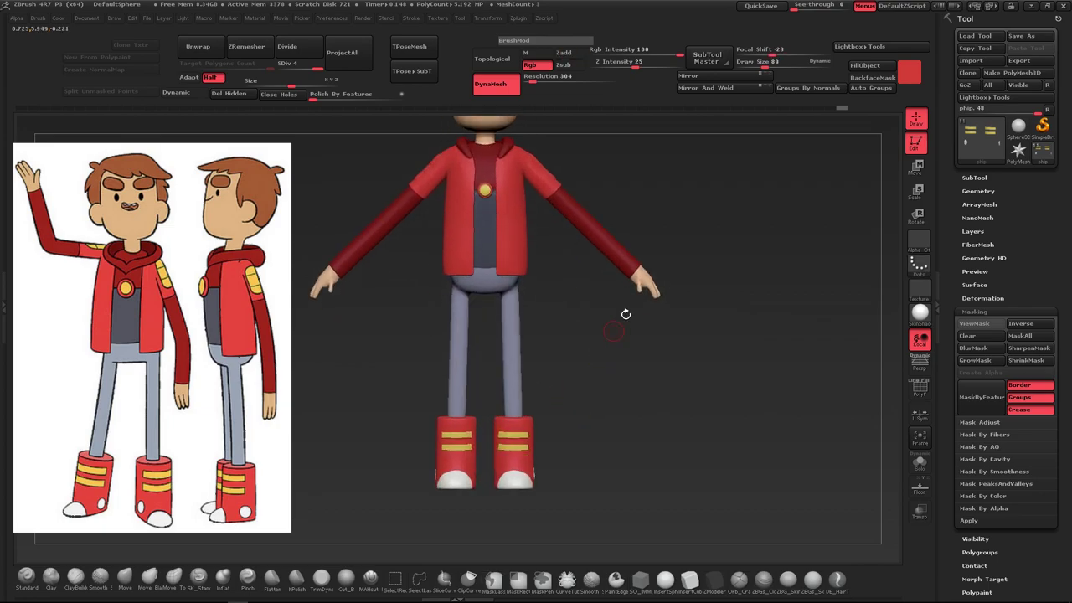
pyautogui.hotkey('ctrl', 'shift', 'z')
pyautogui.hotkey('ctrl', 'shift', 'z')
pyautogui.hotkey('ctrl', 'shift', 'z')
pyautogui.hotkey('ctrl', 'shift', 'z')
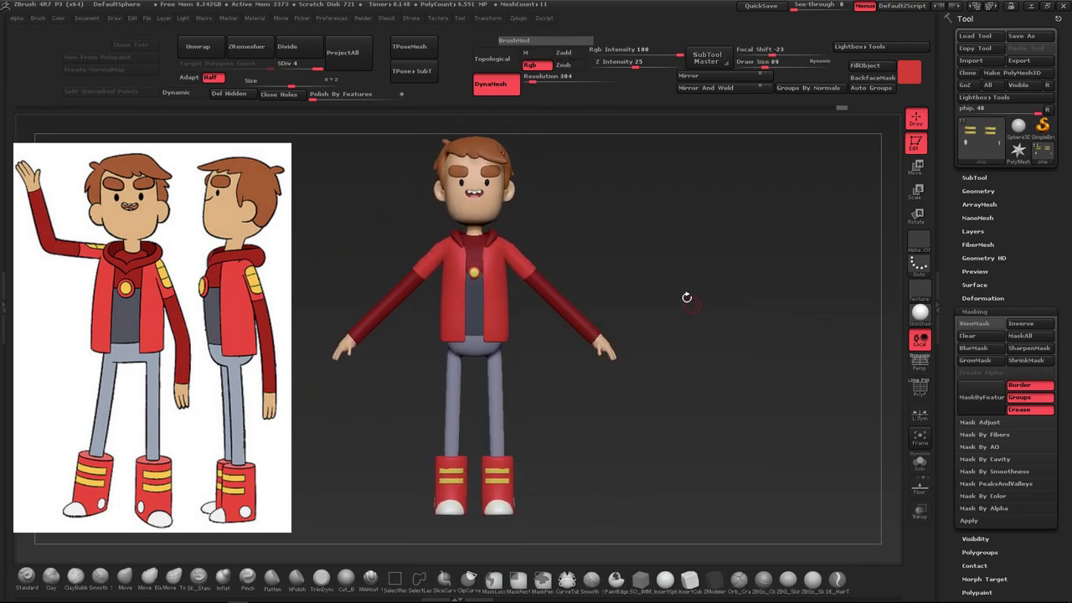
pyautogui.hotkey('ctrl', 'shift', 'z')
pyautogui.hotkey('ctrl', 'shift', 'z')
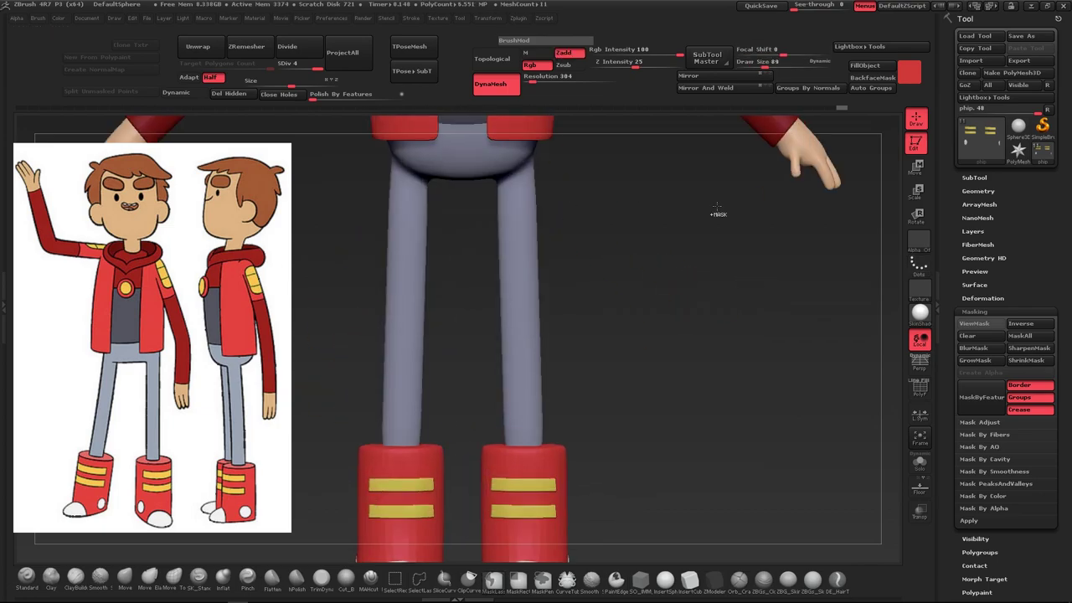
pyautogui.hotkey('ctrl', 'shift', 'z')
pyautogui.hotkey('ctrl', 'shift', 'z')
pyautogui.hotkey('ctrl', 'shift', 'z')
pyautogui.hotkey('ctrl', 'shift', 'z')
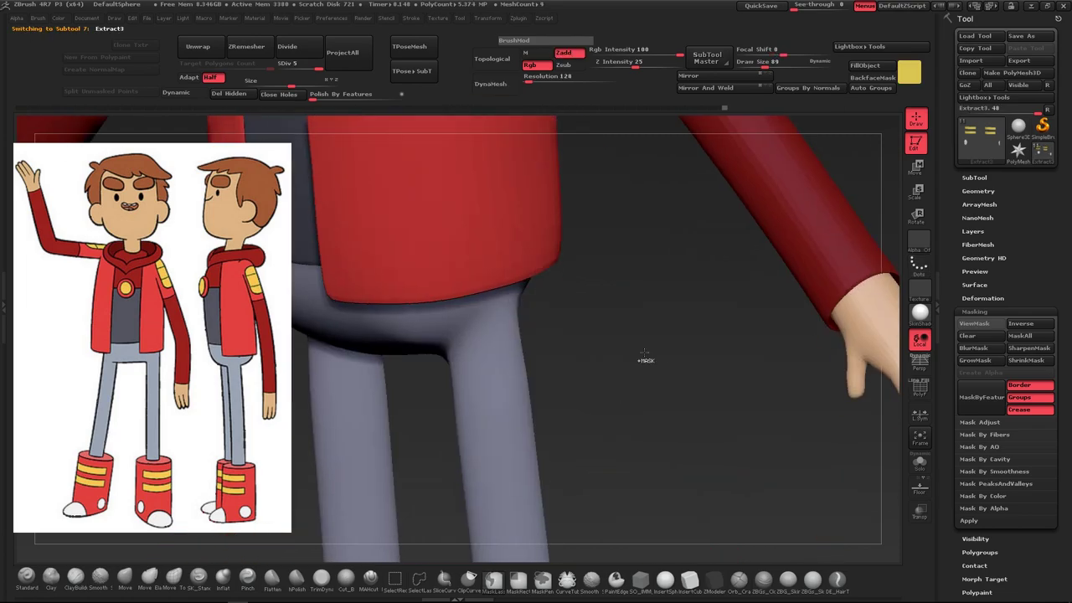
pyautogui.hotkey('ctrl', 'shift', 'z')
pyautogui.hotkey('ctrl', 'shift', 'z')
pyautogui.hotkey('ctrl', 'shift', 'z')
pyautogui.hotkey('ctrl', 'shift', 'z')
pyautogui.hotkey('ctrl', 'shift', 'z')
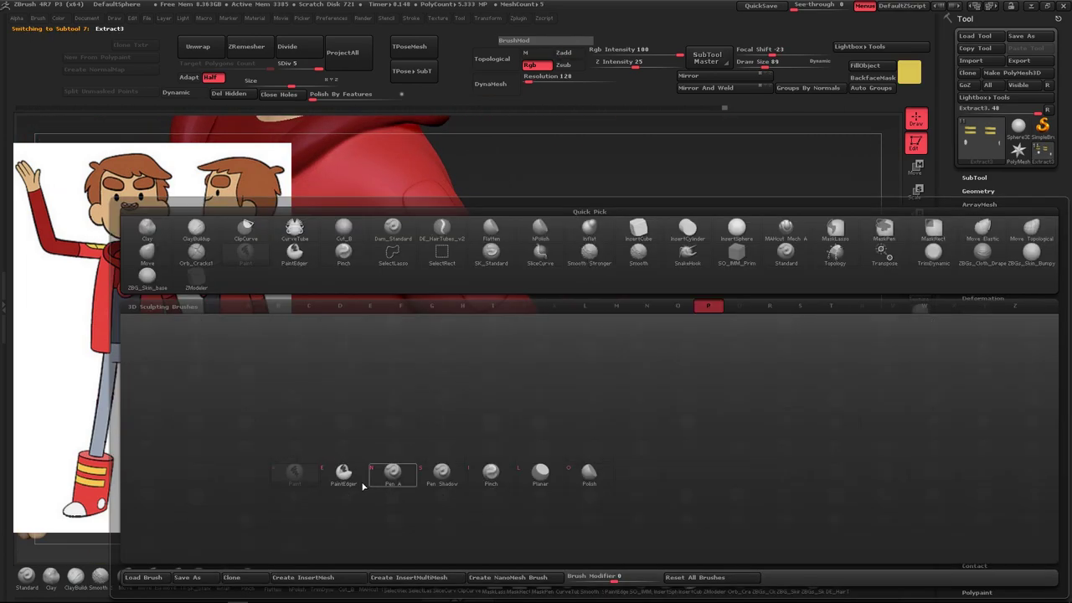
pyautogui.hotkey('ctrl', 'shift', 'z')
pyautogui.hotkey('ctrl', 'shift', 'z')
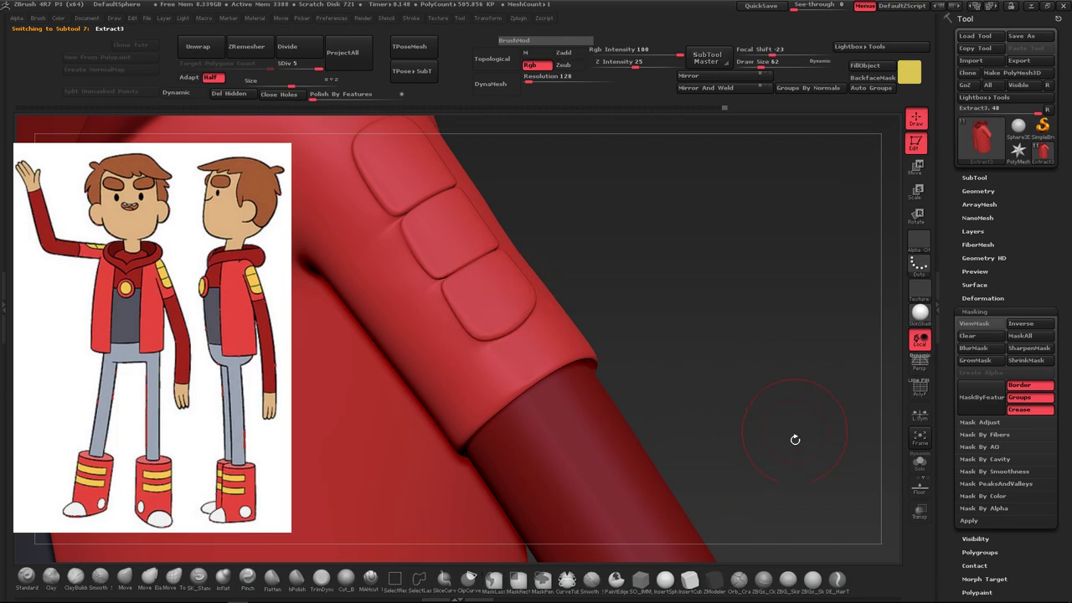
# Paint the middle arm pad yellow and settle the history on the yellow arm pads
pyautogui.hotkey('ctrl', 'shift', 'z')
pyautogui.moveTo(466, 314); pyautogui.dragTo(436, 236)
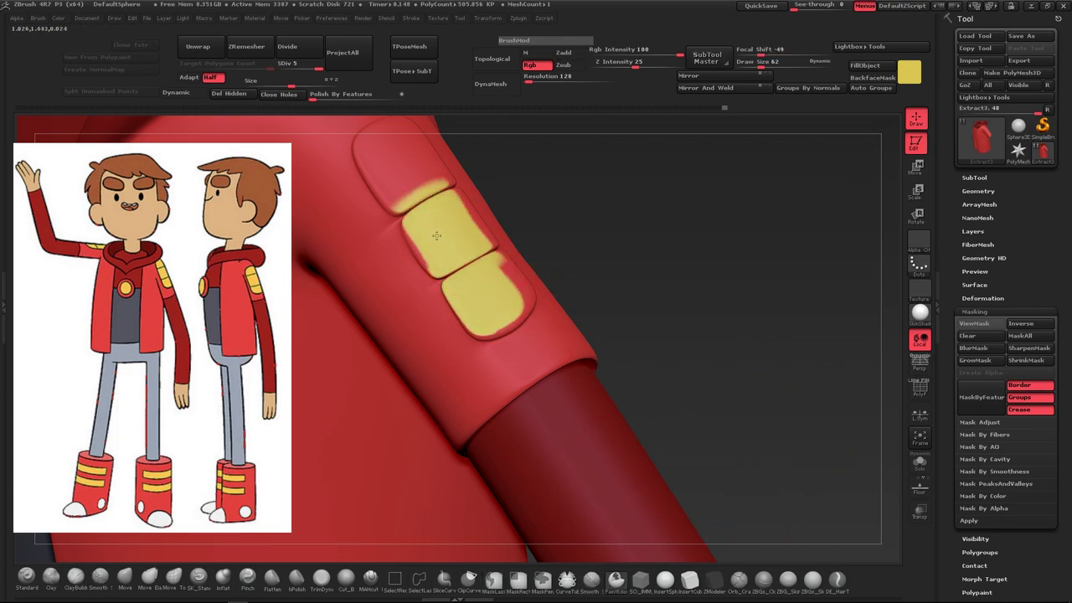
pyautogui.hotkey('ctrl', 'shift', 'z')
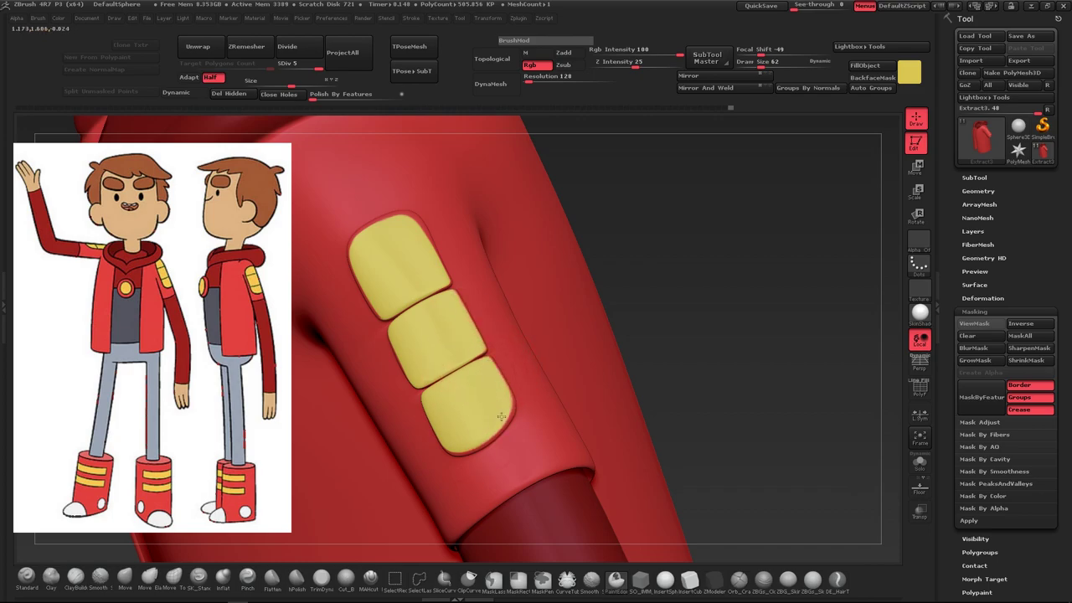
pyautogui.hotkey('ctrl', 'shift', 'z')
pyautogui.hotkey('ctrl', 'z')
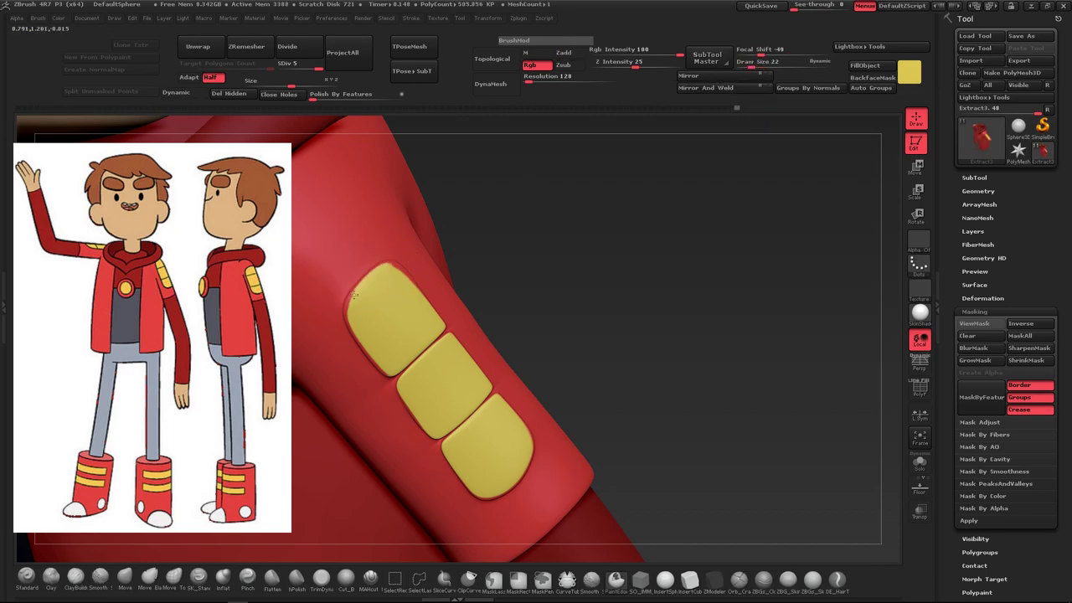
pyautogui.hotkey('ctrl', 'shift', 'z')
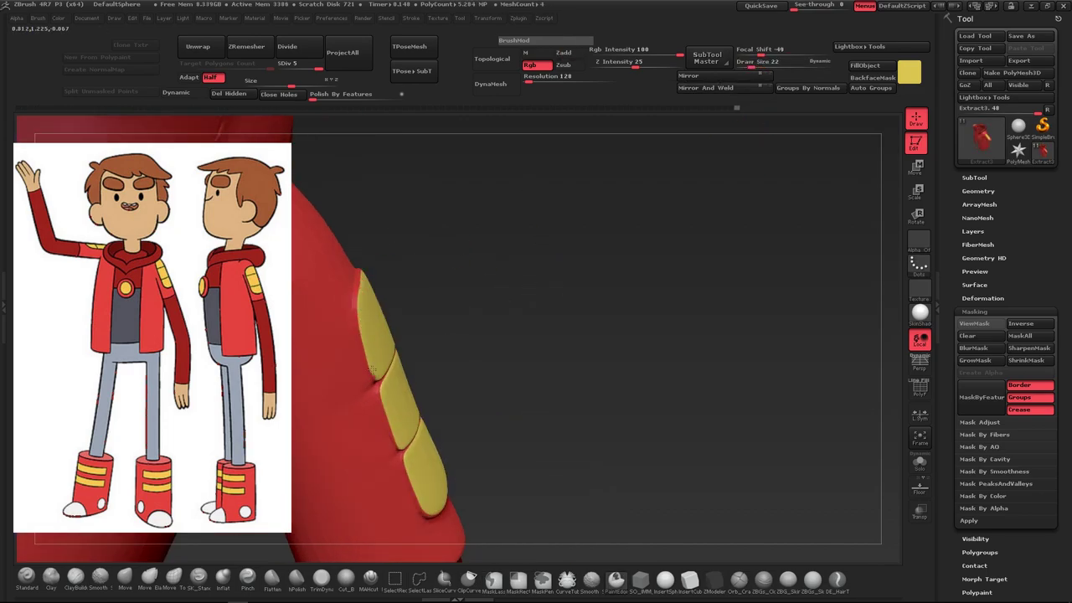
pyautogui.hotkey('ctrl', 'z')
pyautogui.hotkey('ctrl', 'z')
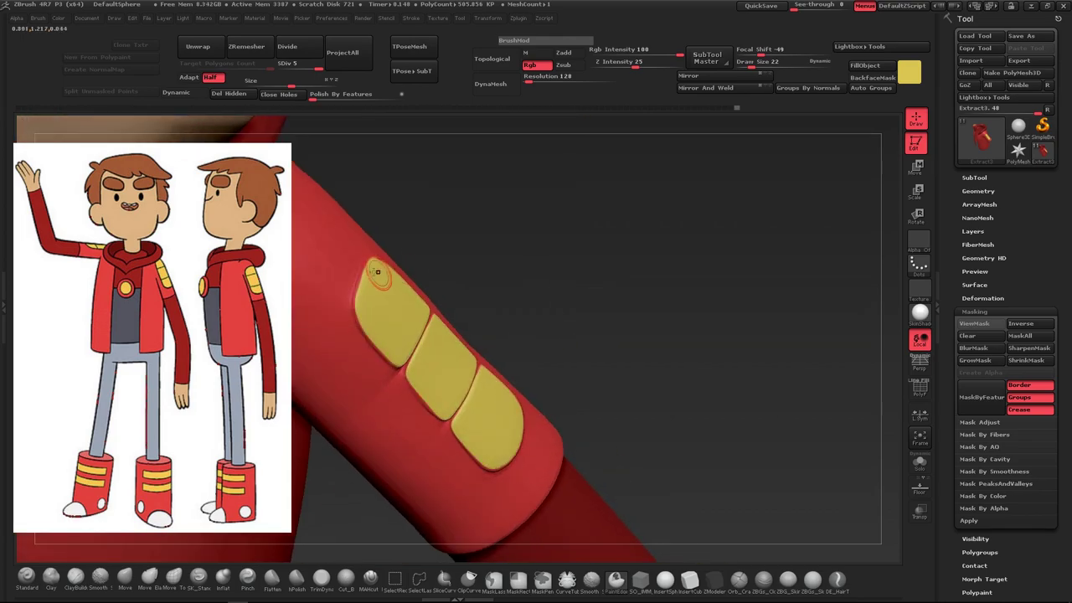
pyautogui.hotkey('ctrl', 'z')
pyautogui.hotkey('ctrl', 'z')
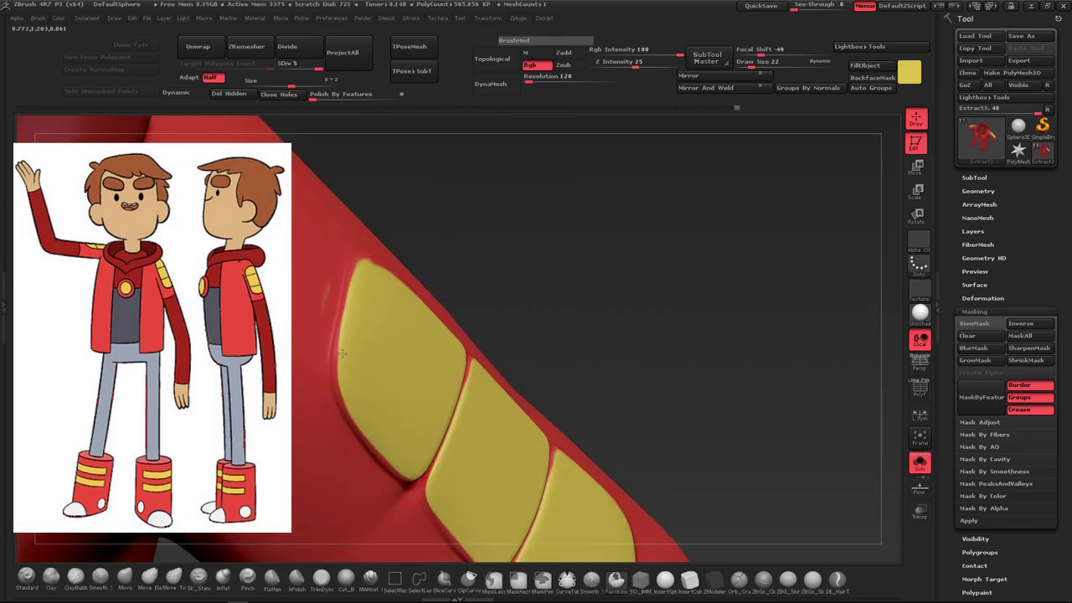
pyautogui.hotkey('ctrl', 'z')
pyautogui.hotkey('ctrl', 'z')
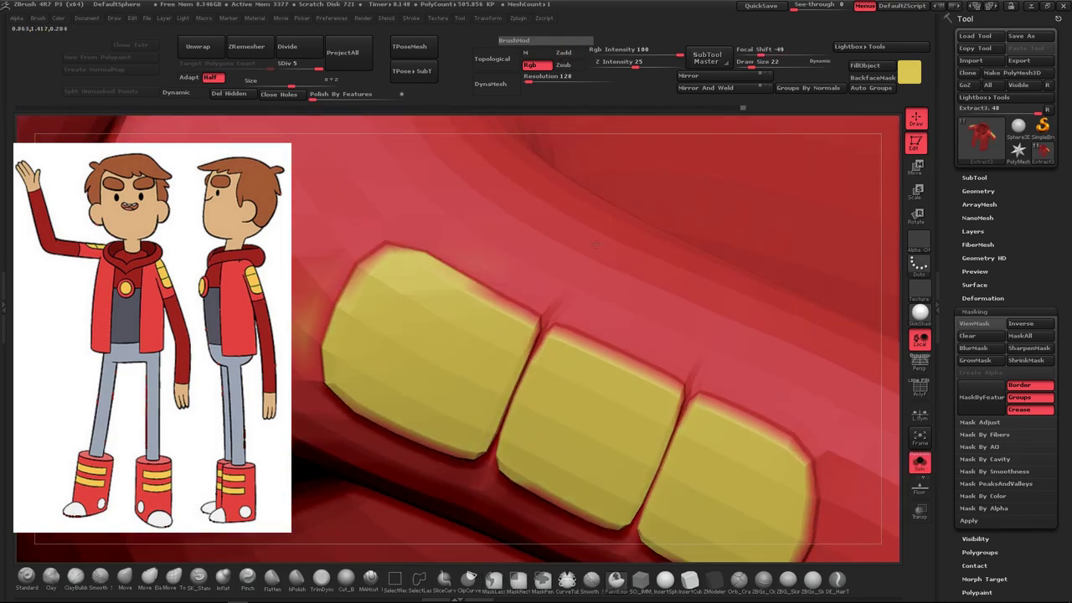
# Touch up the third pad's upper edge and clean yellow smear along the pads' lower edge
pyautogui.keyDown('alt'); pyautogui.moveTo(533, 317); pyautogui.dragTo(442, 317, button='right'); pyautogui.keyUp('alt')
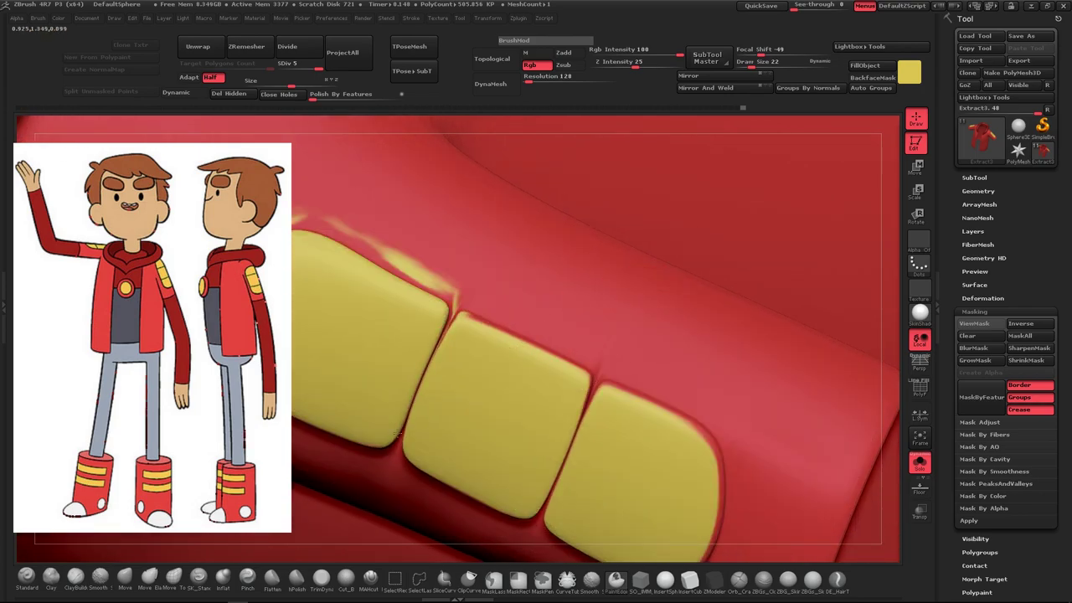
pyautogui.moveTo(398, 433); pyautogui.dragTo(516, 344, button='right')
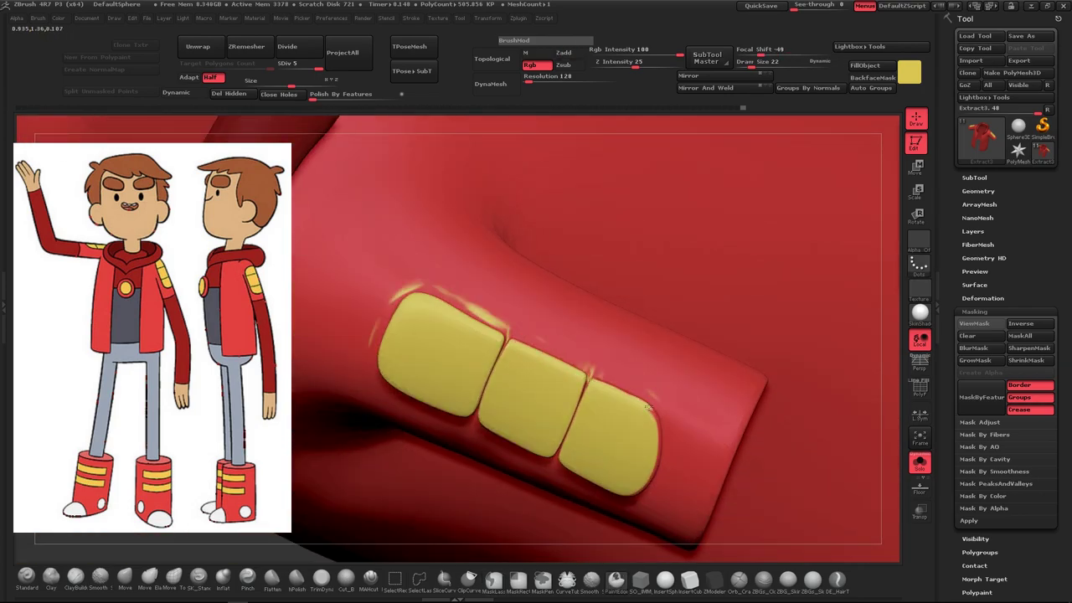
pyautogui.moveTo(647, 407); pyautogui.dragTo(656, 425)
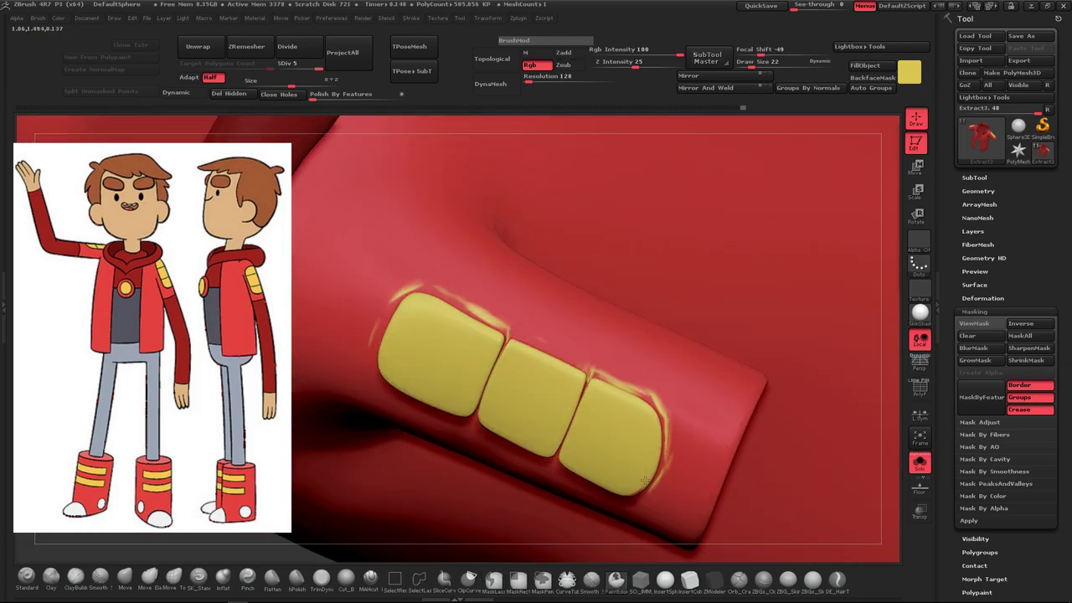
pyautogui.moveTo(645, 481); pyautogui.dragTo(428, 299, button='right')
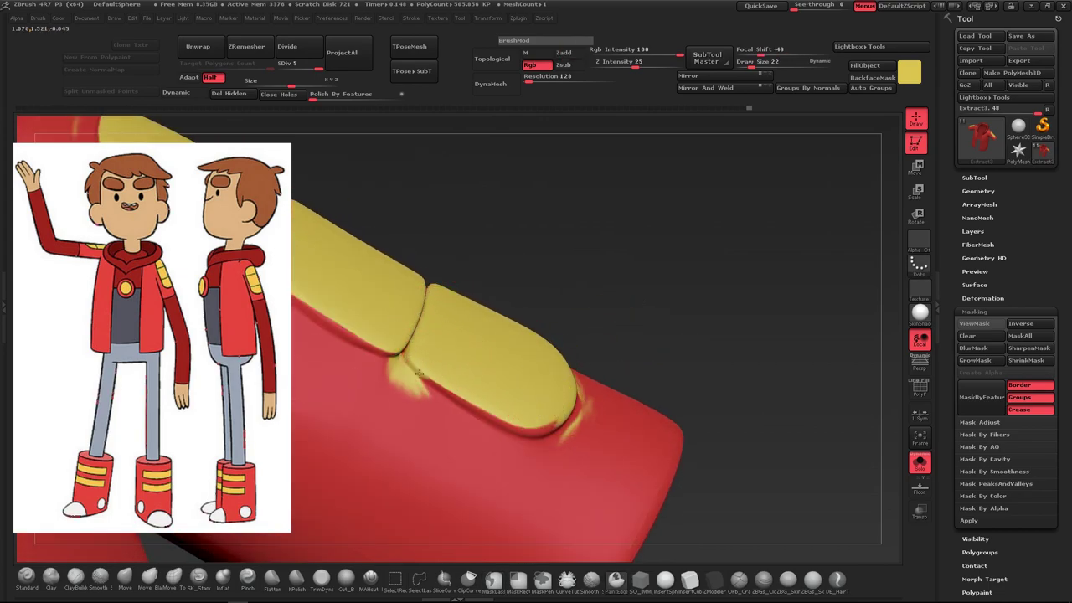
pyautogui.moveTo(418, 373); pyautogui.dragTo(577, 418)
pyautogui.moveTo(577, 418); pyautogui.dragTo(605, 341, button='right')
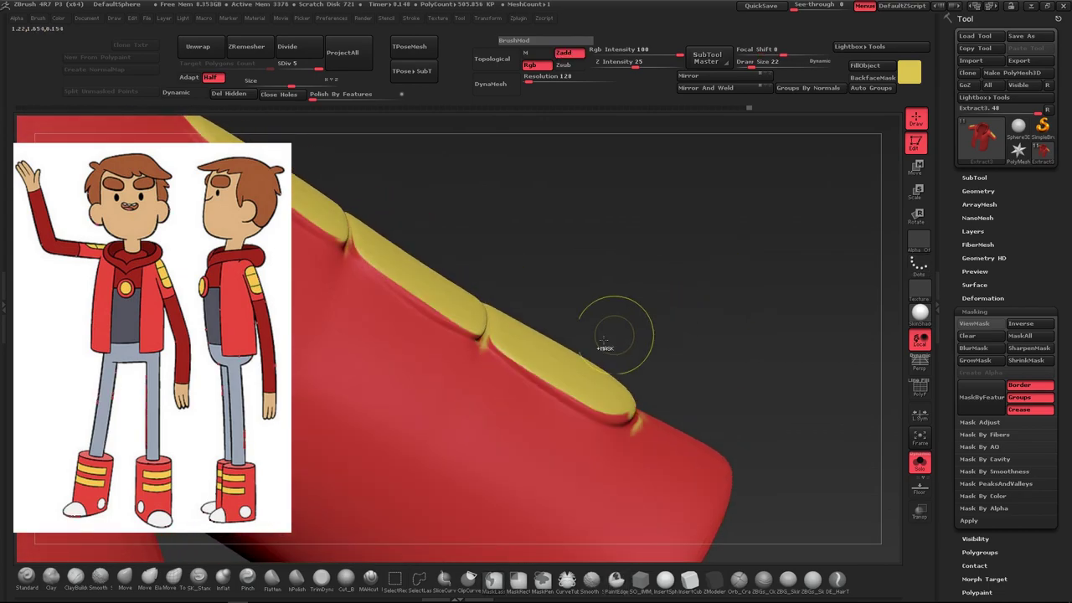
# Turn the sleeve so the pads face forward and toggle PolyF to check their polygroups
pyautogui.moveTo(613, 412); pyautogui.dragTo(402, 321, button='right')
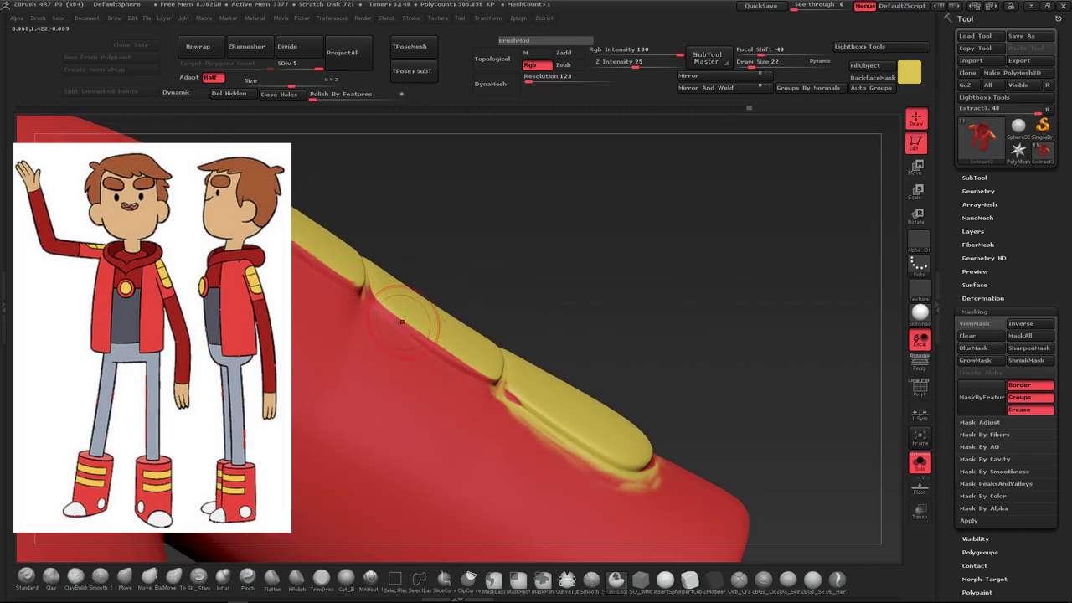
pyautogui.moveTo(460, 360); pyautogui.dragTo(414, 339, button='right')
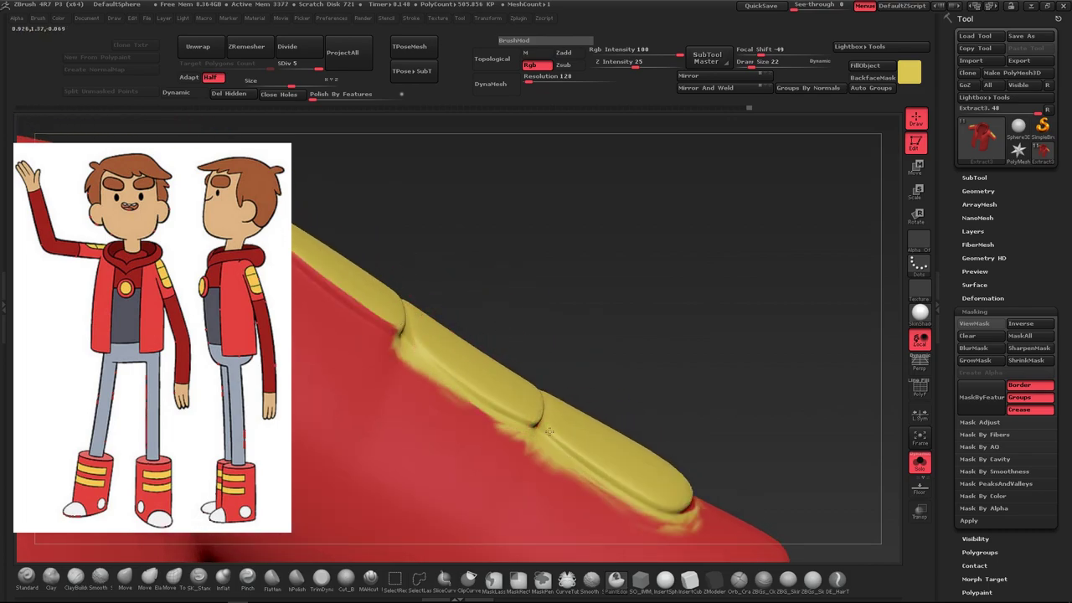
pyautogui.moveTo(548, 433); pyautogui.dragTo(365, 223, button='right')
pyautogui.moveTo(413, 281)
pyautogui.mouseDown(button='right')
pyautogui.moveTo(340, 202)
pyautogui.moveTo(578, 374)
pyautogui.mouseUp(button='right')
pyautogui.moveTo(432, 271); pyautogui.dragTo(457, 282, button='right')
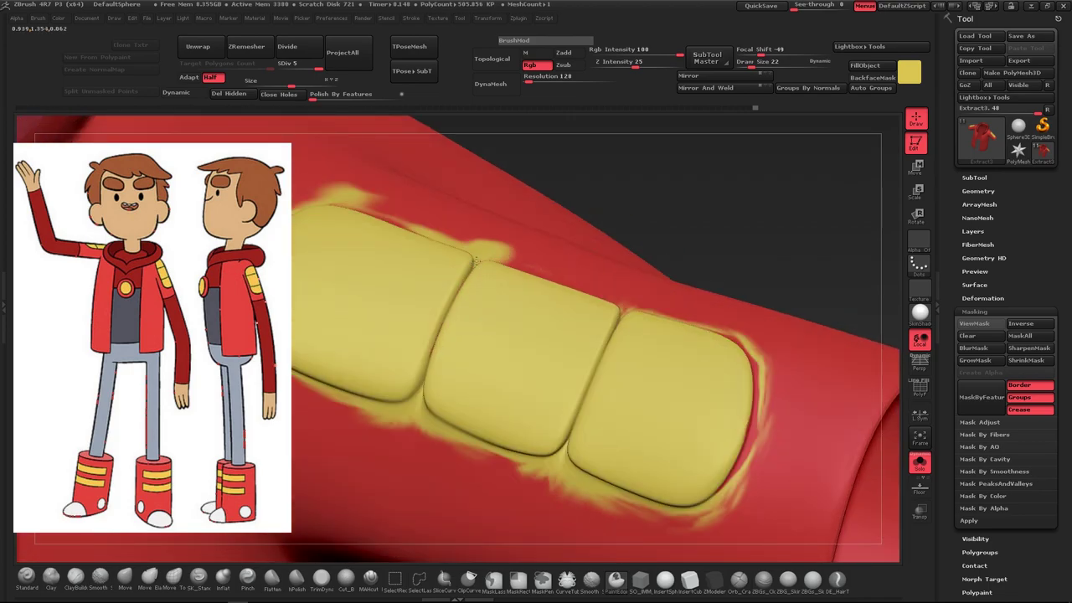
pyautogui.moveTo(634, 324); pyautogui.dragTo(661, 297, button='right')
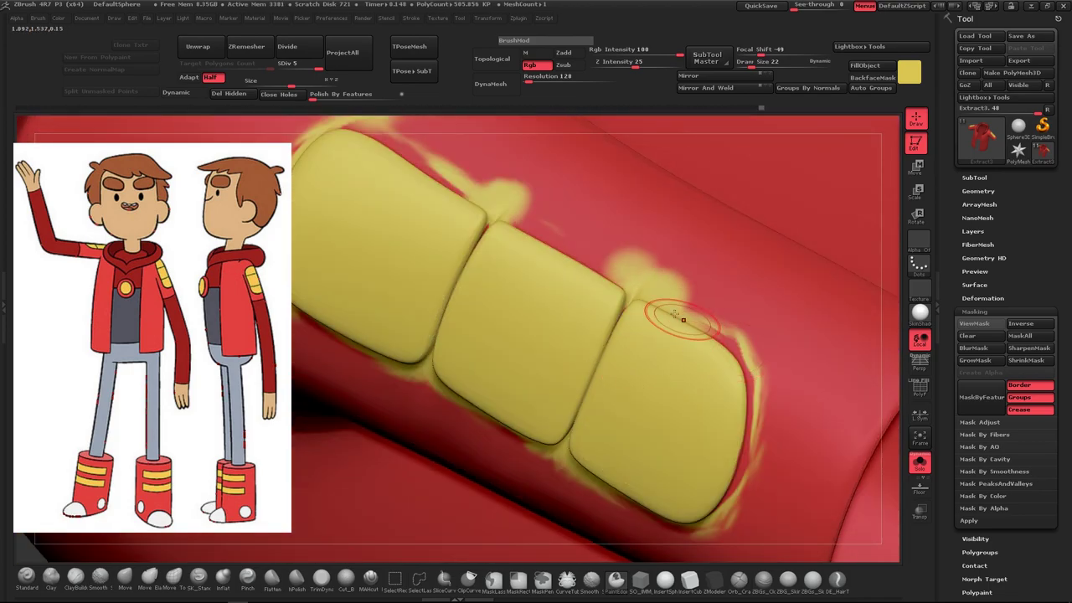
pyautogui.hotkey('shift', 'f')
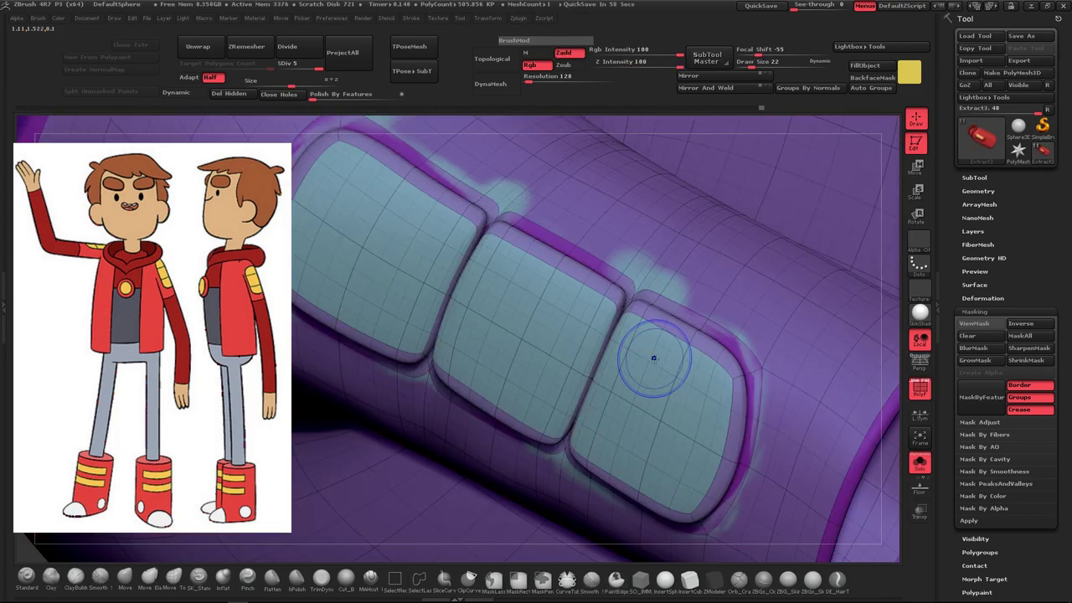
pyautogui.hotkey('shift', 'f')
pyautogui.moveTo(653, 358); pyautogui.dragTo(718, 330, button='right')
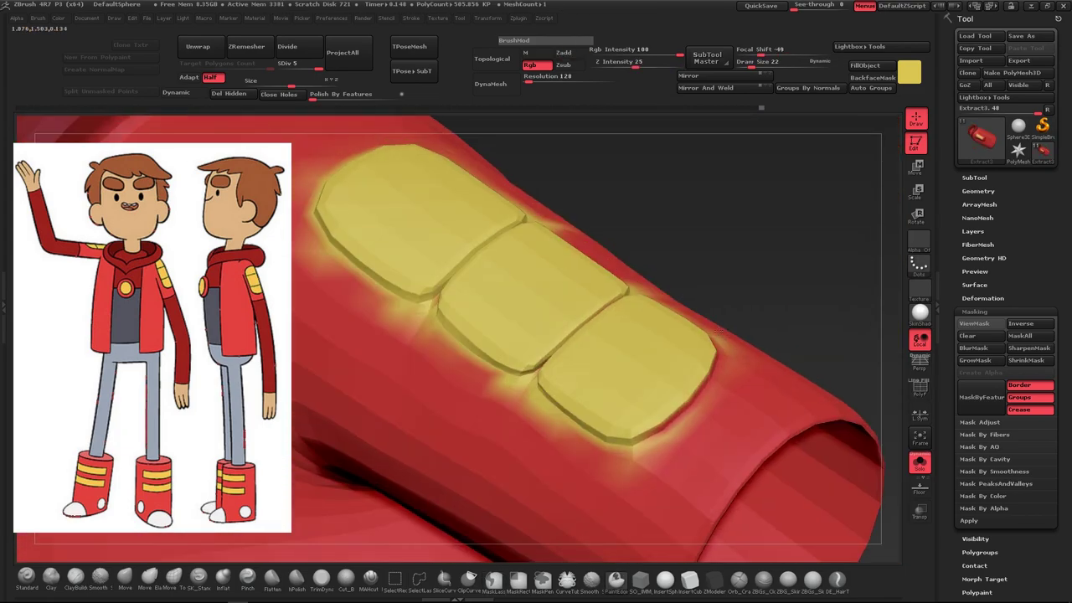
# Enable Dynamic Subdiv, pick a paint brush and set Focal Shift to -70
pyautogui.press('d')
pyautogui.press('b')
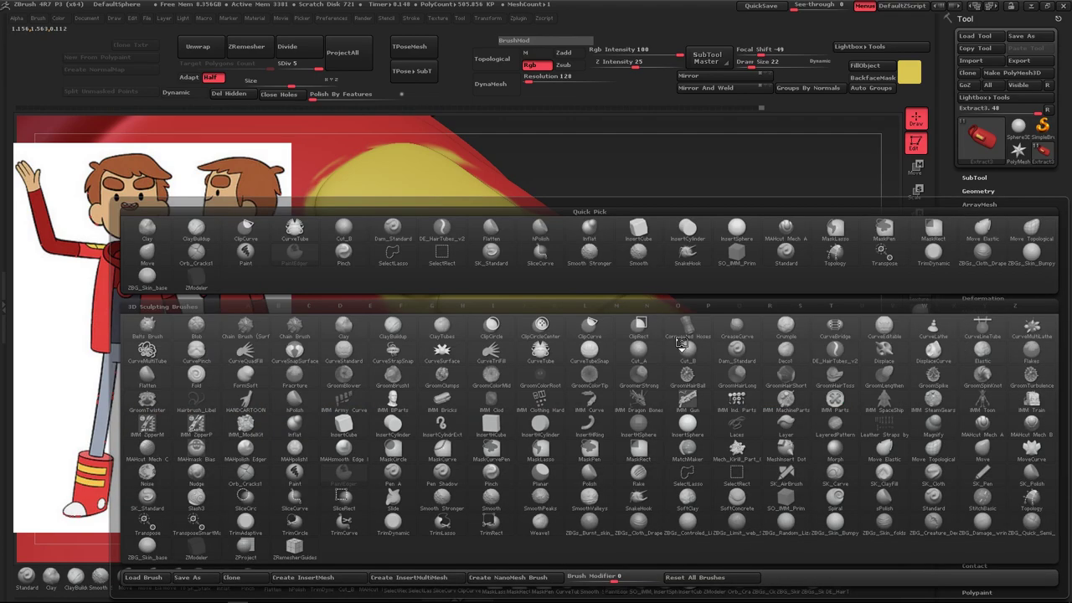
pyautogui.click(519, 331)
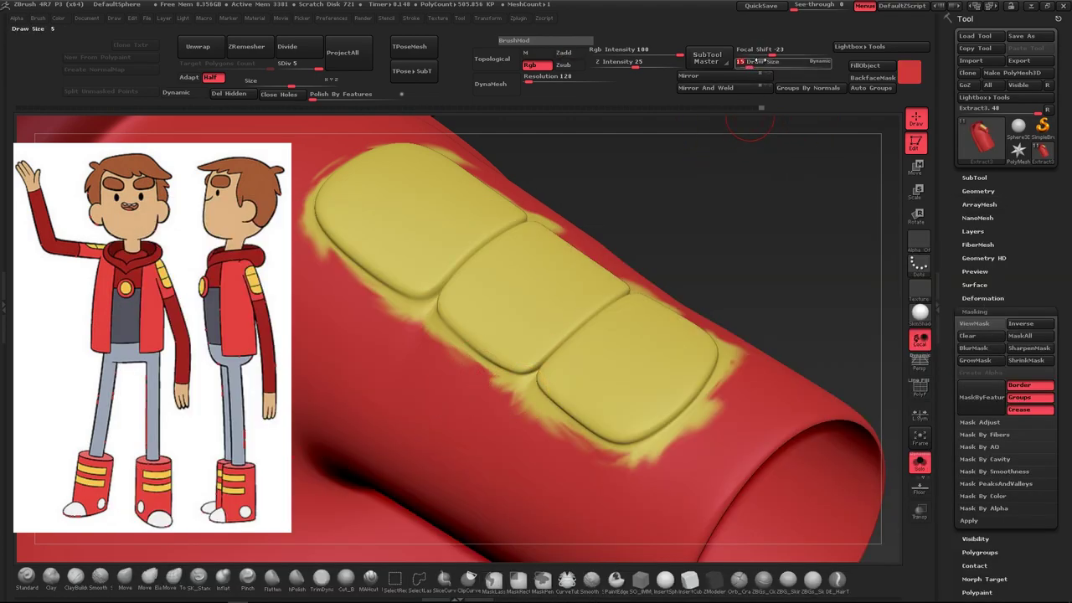
pyautogui.moveTo(770, 55); pyautogui.dragTo(751, 55)
pyautogui.scroll(2, 384, 329)
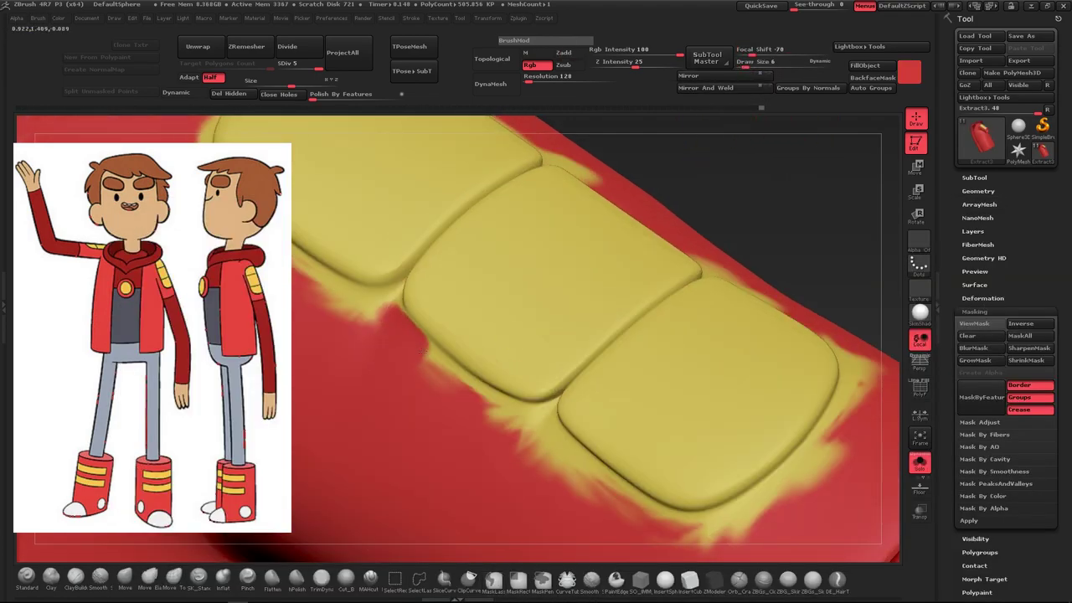
# Paint red over the yellow smears below the sleeve tiles, swapping colours with C
pyautogui.moveTo(782, 216); pyautogui.dragTo(604, 248)
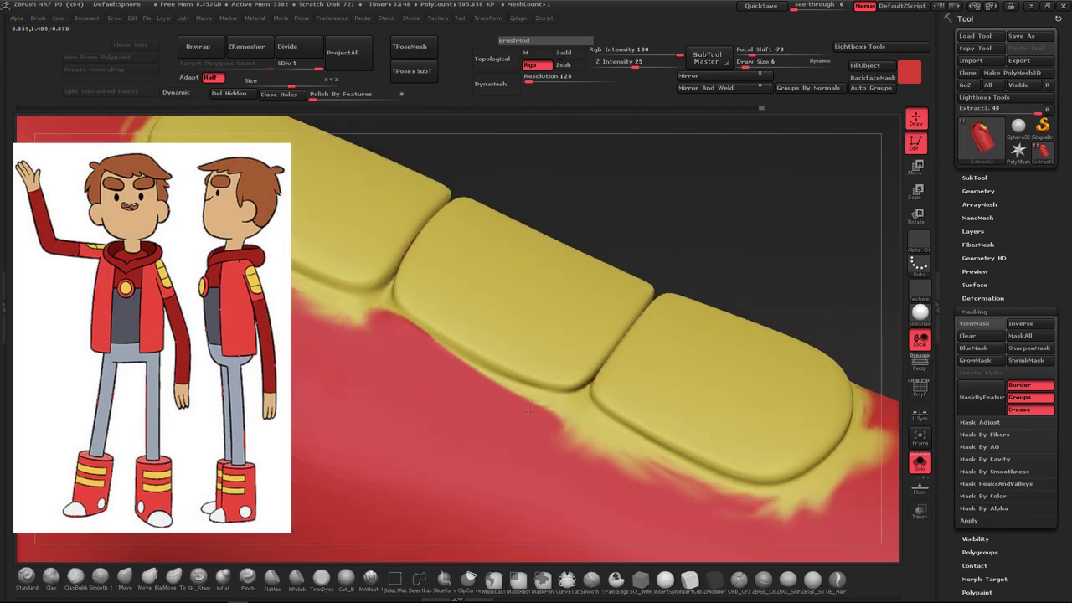
pyautogui.moveTo(495, 223); pyautogui.dragTo(661, 180)
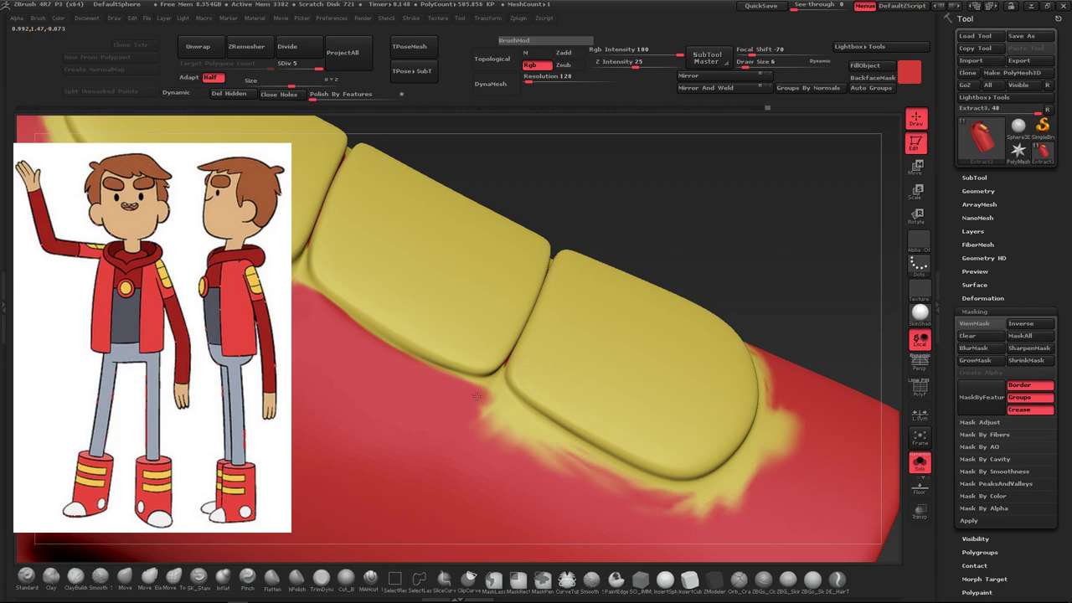
pyautogui.moveTo(475, 395)
pyautogui.mouseDown()
pyautogui.moveTo(510, 431)
pyautogui.moveTo(482, 397)
pyautogui.mouseUp()
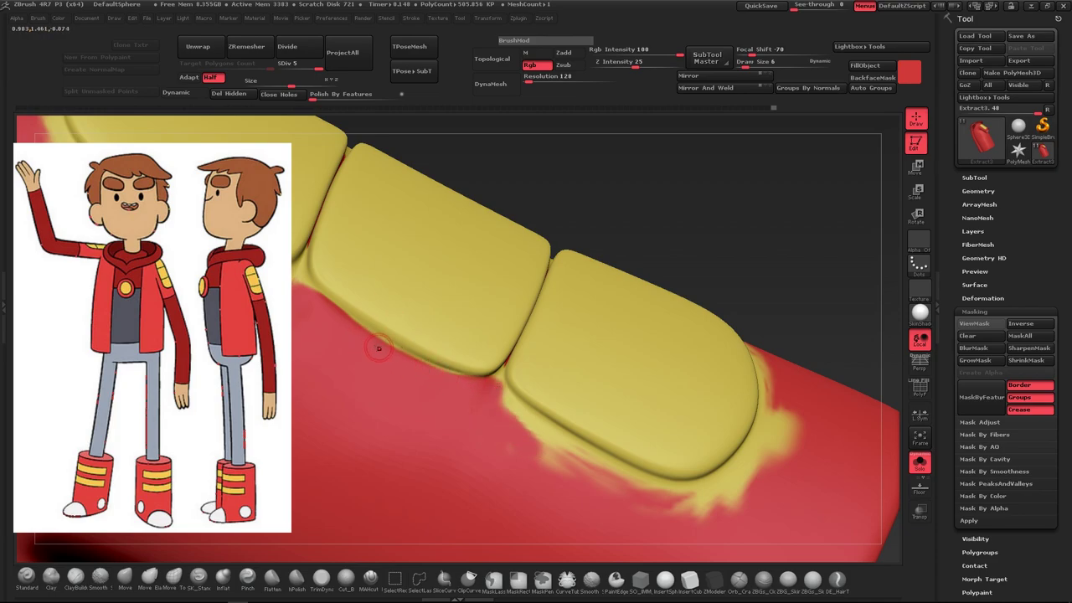
pyautogui.moveTo(503, 397)
pyautogui.mouseDown()
pyautogui.moveTo(520, 431)
pyautogui.moveTo(603, 444)
pyautogui.mouseUp()
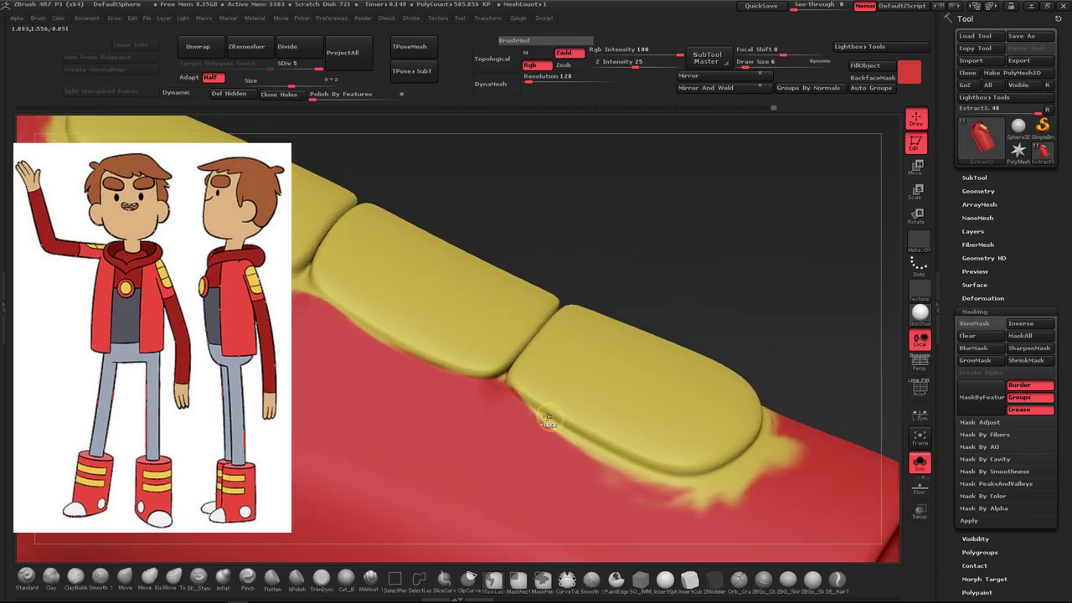
pyautogui.press('c')
pyautogui.press('c')
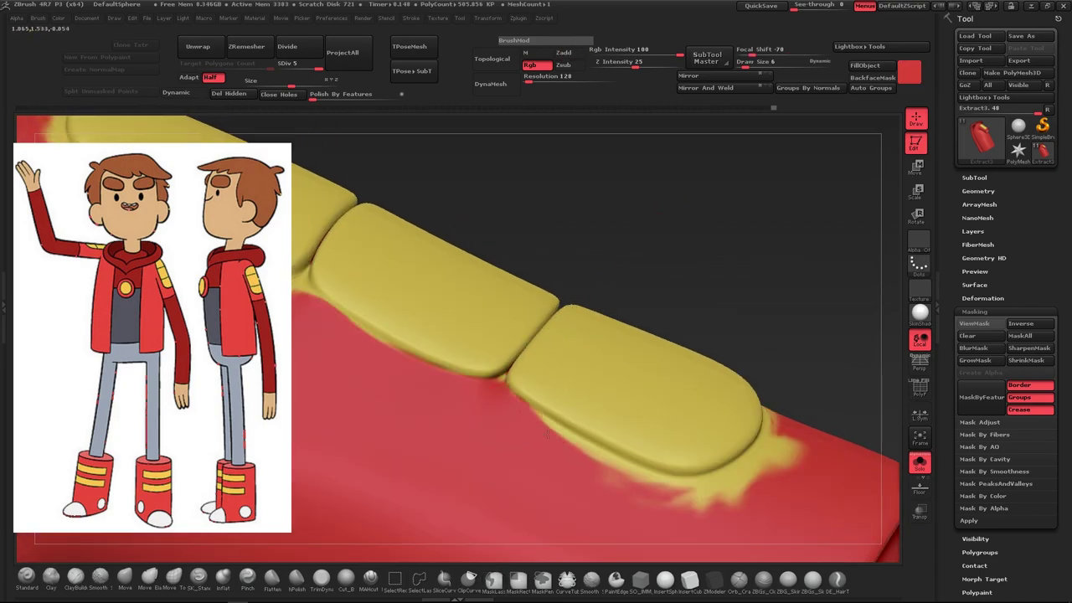
pyautogui.moveTo(549, 433); pyautogui.dragTo(678, 502)
pyautogui.moveTo(729, 289); pyautogui.dragTo(754, 318)
# Paint red over the remaining smears beside and along the tiles, then check the sleeve
pyautogui.moveTo(494, 418); pyautogui.dragTo(653, 368)
pyautogui.moveTo(527, 431); pyautogui.dragTo(586, 423)
pyautogui.moveTo(737, 251)
pyautogui.mouseDown()
pyautogui.moveTo(597, 374)
pyautogui.moveTo(481, 408)
pyautogui.moveTo(622, 307)
pyautogui.moveTo(687, 293)
pyautogui.mouseUp()
pyautogui.moveTo(620, 343)
pyautogui.mouseDown()
pyautogui.moveTo(707, 281)
pyautogui.moveTo(828, 265)
pyautogui.moveTo(495, 260)
pyautogui.moveTo(448, 309)
pyautogui.moveTo(451, 368)
pyautogui.mouseUp()
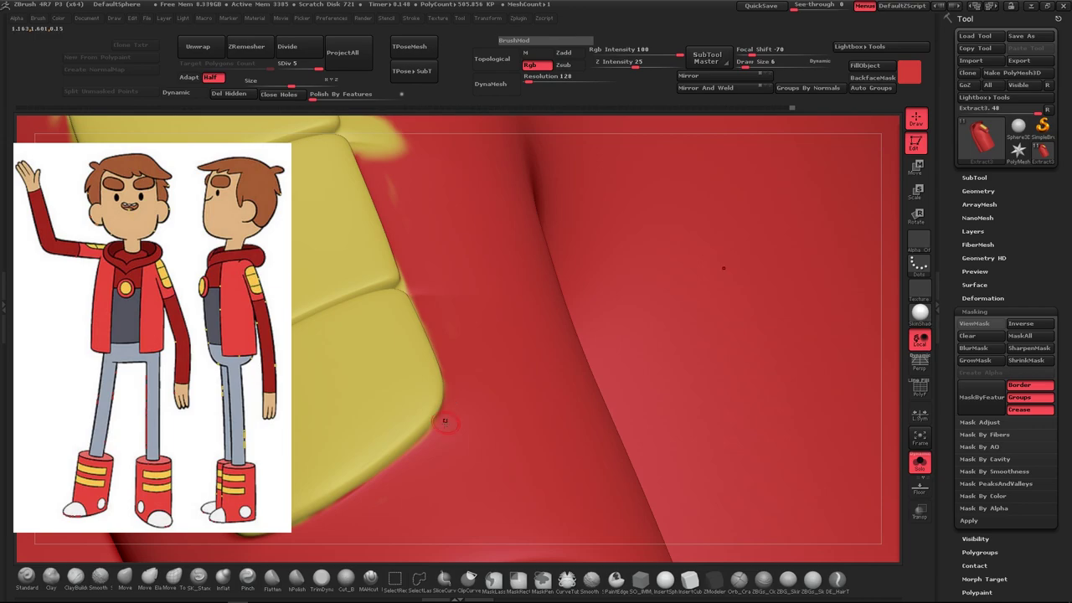
pyautogui.moveTo(445, 421); pyautogui.dragTo(460, 377)
pyautogui.press('c')
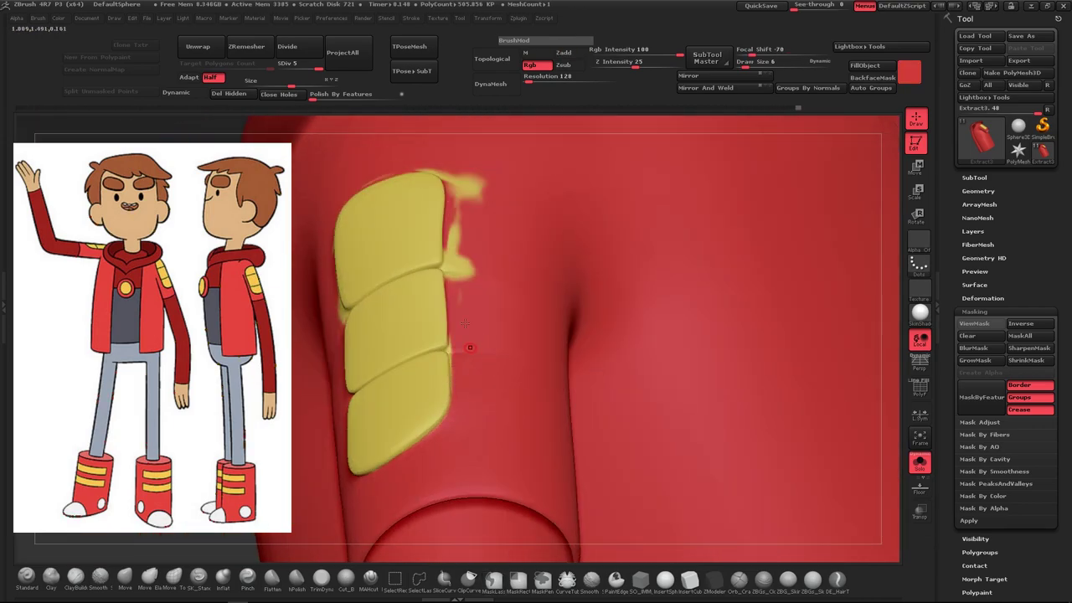
pyautogui.moveTo(451, 278); pyautogui.dragTo(467, 249)
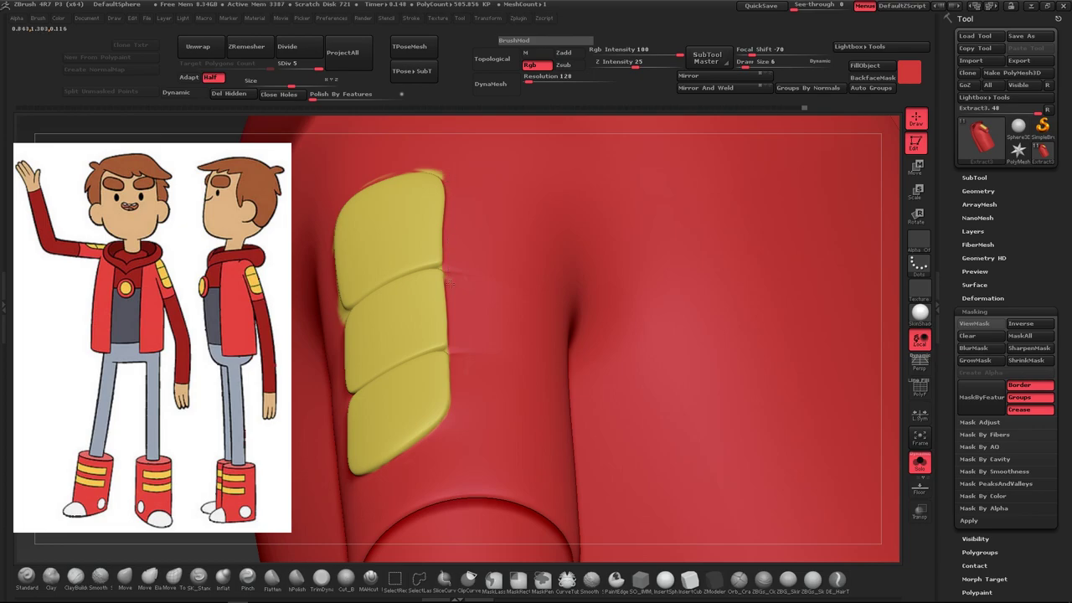
pyautogui.moveTo(449, 282)
pyautogui.mouseDown()
pyautogui.moveTo(718, 378)
pyautogui.moveTo(550, 389)
pyautogui.moveTo(541, 373)
pyautogui.moveTo(477, 354)
pyautogui.mouseUp()
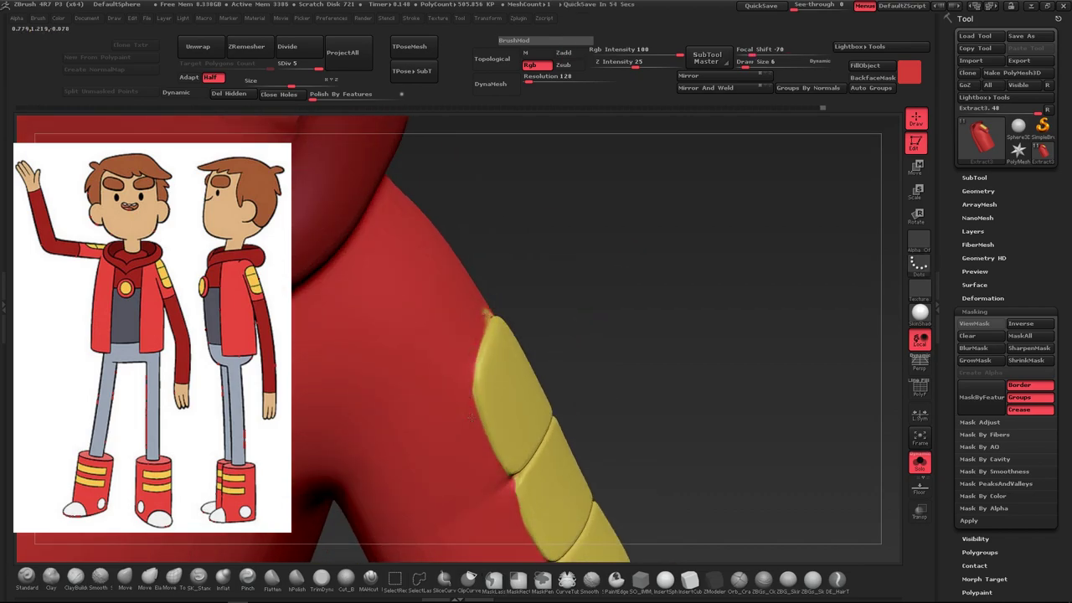
pyautogui.moveTo(471, 418)
pyautogui.mouseDown()
pyautogui.moveTo(491, 308)
pyautogui.moveTo(571, 323)
pyautogui.moveTo(661, 391)
pyautogui.moveTo(779, 374)
pyautogui.mouseUp()
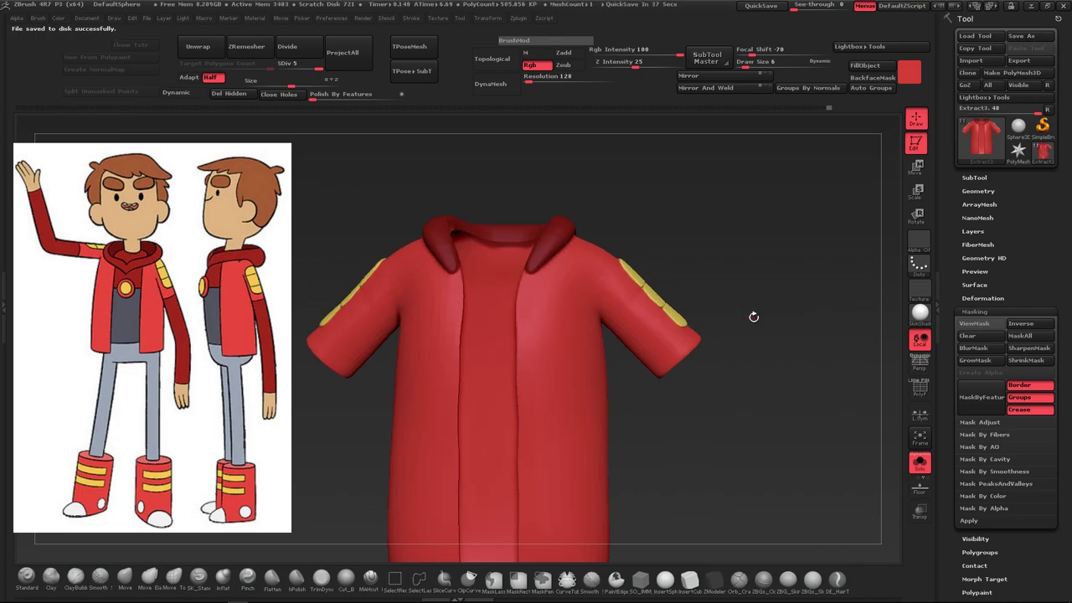
# Zoom out to the full boy and close the Spotlight reference image
pyautogui.moveTo(643, 305)
pyautogui.mouseDown()
pyautogui.moveTo(687, 230)
pyautogui.moveTo(653, 301)
pyautogui.moveTo(663, 315)
pyautogui.moveTo(631, 280)
pyautogui.mouseUp()
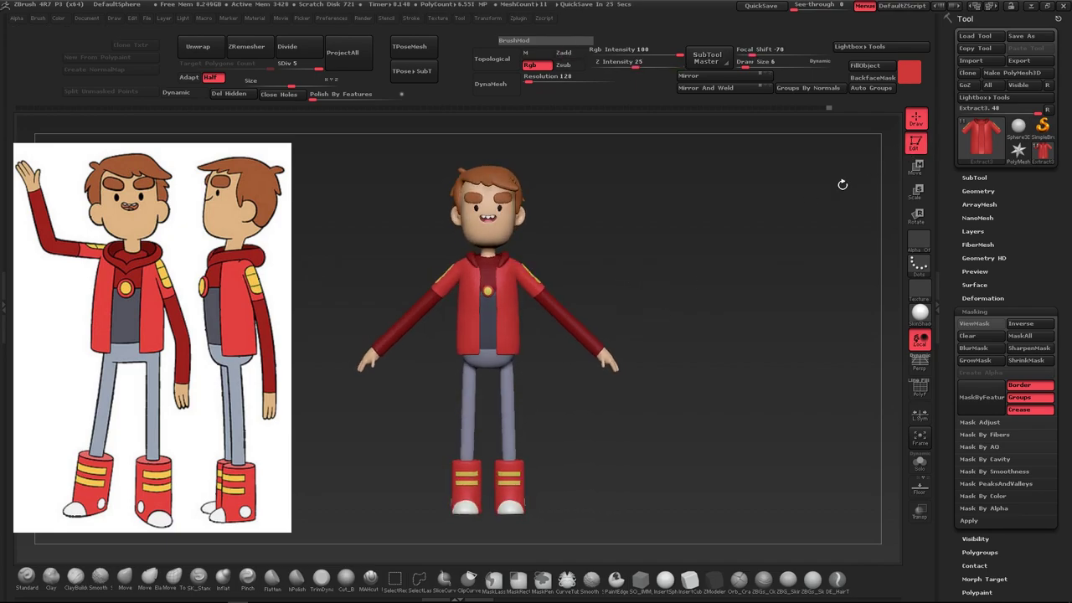
pyautogui.middleClick(249, 288)
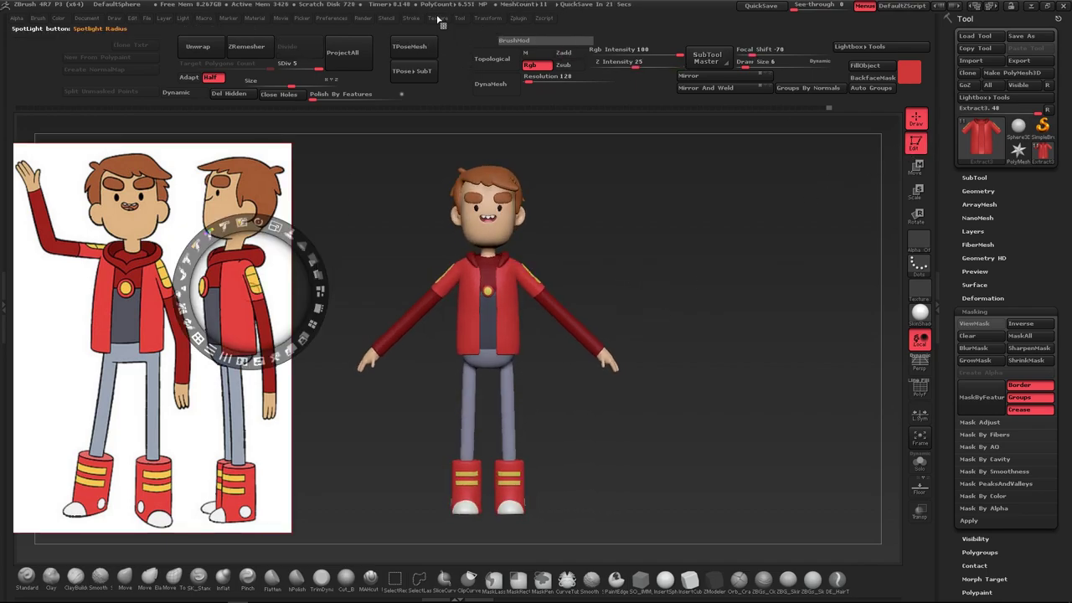
pyautogui.click(438, 18)
pyautogui.click(495, 155)
pyautogui.keyDown('alt'); pyautogui.moveTo(638, 307); pyautogui.dragTo(597, 285); pyautogui.keyUp('alt')
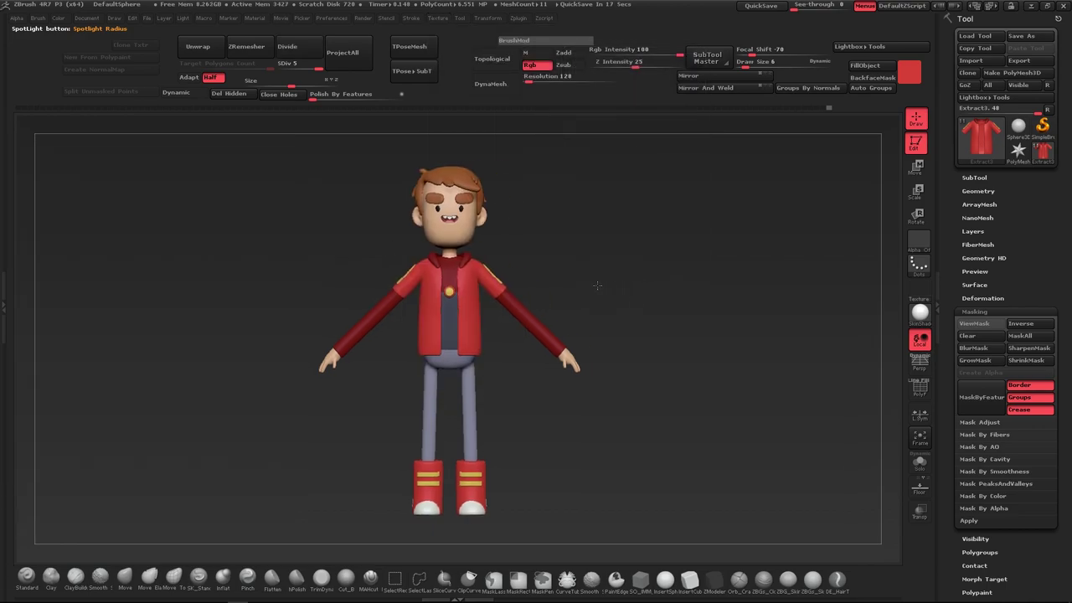
# Open the Zplugin menu to show the plugin list with Transpose Master
pyautogui.click(390, 18)
pyautogui.click(281, 19)
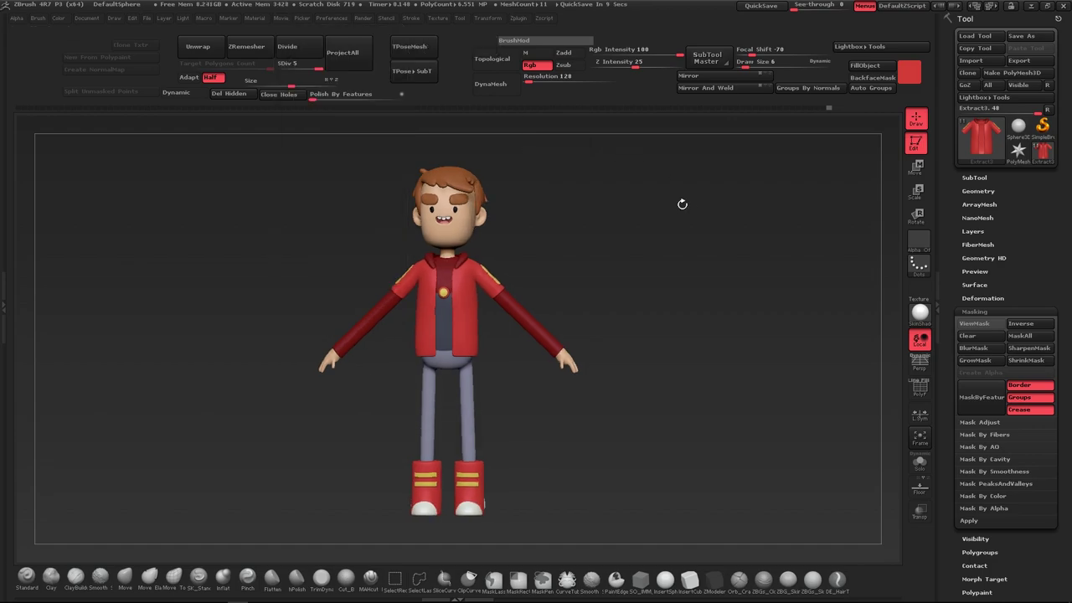
pyautogui.click(483, 18)
pyautogui.click(519, 19)
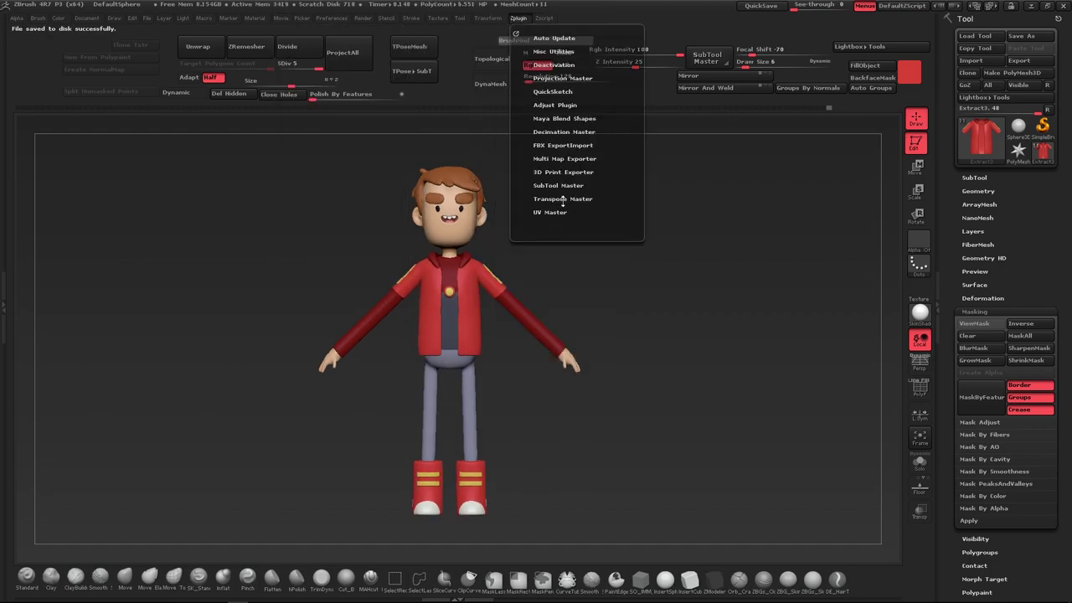
# Merge all subtools into one posable mesh with Transpose Master, then hide the head, hair and clothing
pyautogui.click(563, 200)
pyautogui.click(547, 176)
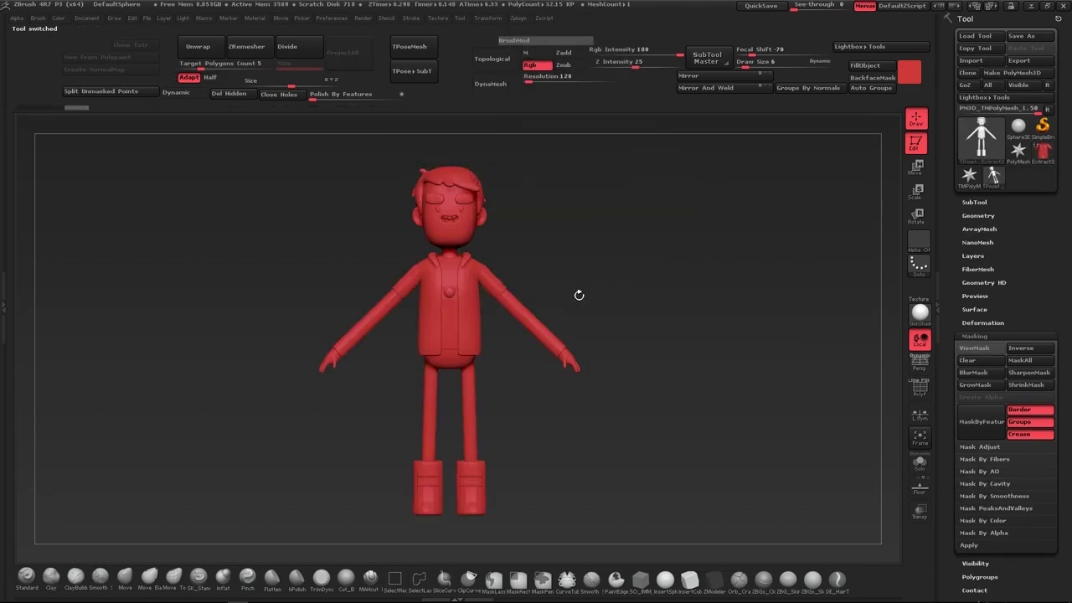
pyautogui.moveTo(576, 294)
pyautogui.keyDown('alt'); pyautogui.mouseDown()
pyautogui.moveTo(634, 307)
pyautogui.moveTo(604, 311)
pyautogui.mouseUp(); pyautogui.keyUp('alt')
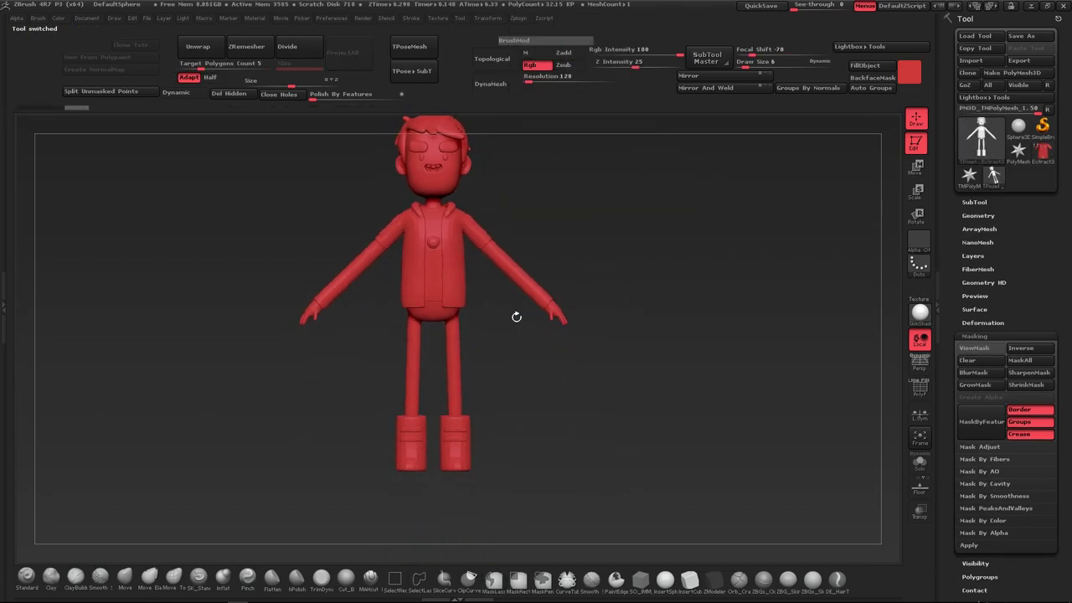
pyautogui.keyDown('ctrl'); pyautogui.keyDown('shift'); pyautogui.click(508, 419); pyautogui.keyUp('shift'); pyautogui.keyUp('ctrl')
pyautogui.keyDown('ctrl'); pyautogui.keyDown('shift'); pyautogui.click(485, 373); pyautogui.keyUp('shift'); pyautogui.keyUp('ctrl')
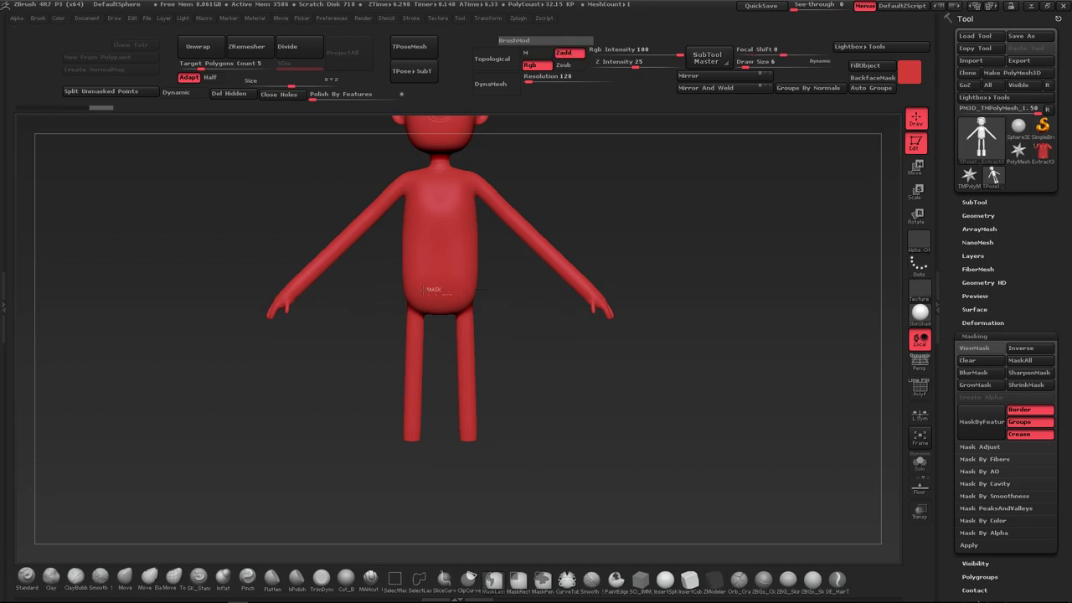
# Mask everything except the left leg and boot, clearing the trial masks first
pyautogui.keyDown('ctrl'); pyautogui.moveTo(434, 289); pyautogui.dragTo(577, 402); pyautogui.keyUp('ctrl')
pyautogui.keyDown('ctrl'); pyautogui.click(490, 312); pyautogui.keyUp('ctrl')
pyautogui.keyDown('ctrl'); pyautogui.moveTo(393, 293); pyautogui.dragTo(557, 363); pyautogui.keyUp('ctrl')
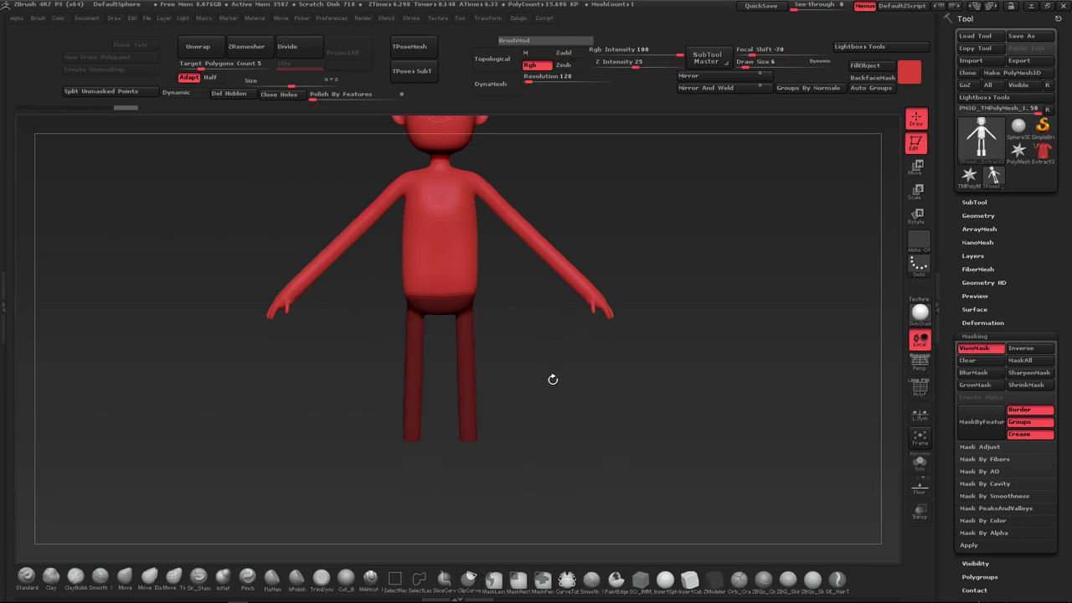
pyautogui.keyDown('ctrl'); pyautogui.click(552, 381); pyautogui.keyUp('ctrl')
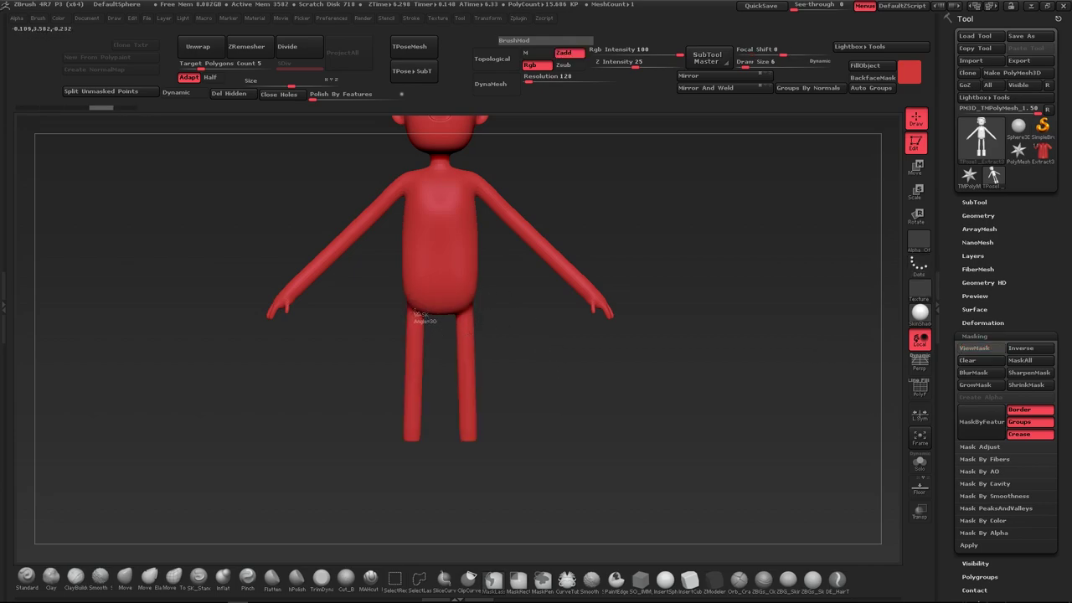
pyautogui.keyDown('ctrl'); pyautogui.keyDown('shift'); pyautogui.click(588, 385); pyautogui.keyUp('shift'); pyautogui.keyUp('ctrl')
pyautogui.keyDown('ctrl'); pyautogui.moveTo(400, 452); pyautogui.dragTo(355, 441); pyautogui.keyUp('ctrl')
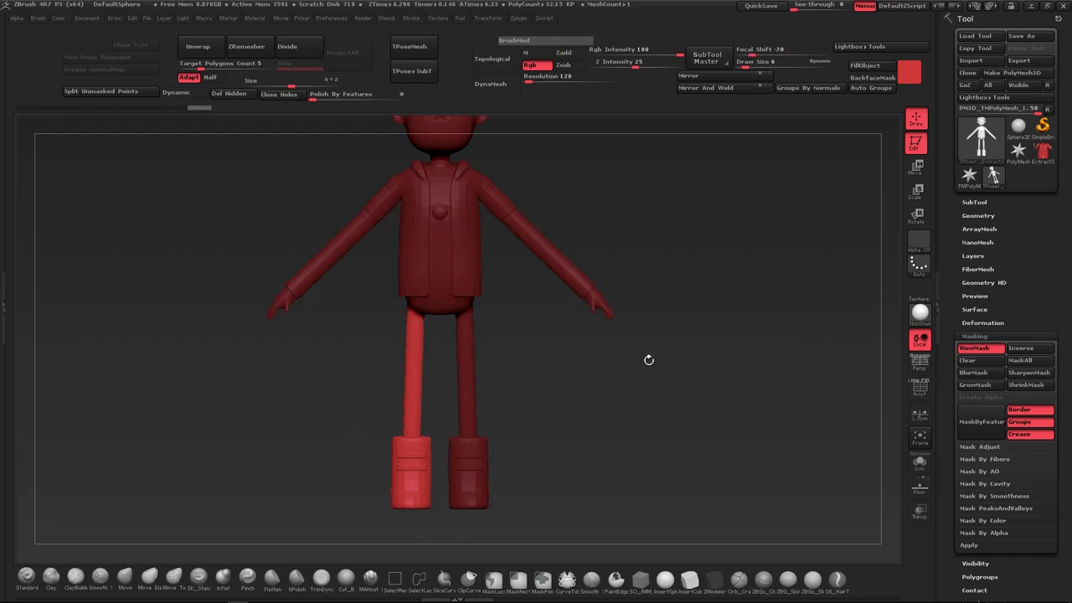
pyautogui.click(915, 216)
# Swing the unmasked left leg outward with a Rotate transpose line, then clear the mask
pyautogui.keyDown('ctrl'); pyautogui.click(405, 493); pyautogui.keyUp('ctrl')
pyautogui.moveTo(405, 493); pyautogui.dragTo(399, 492)
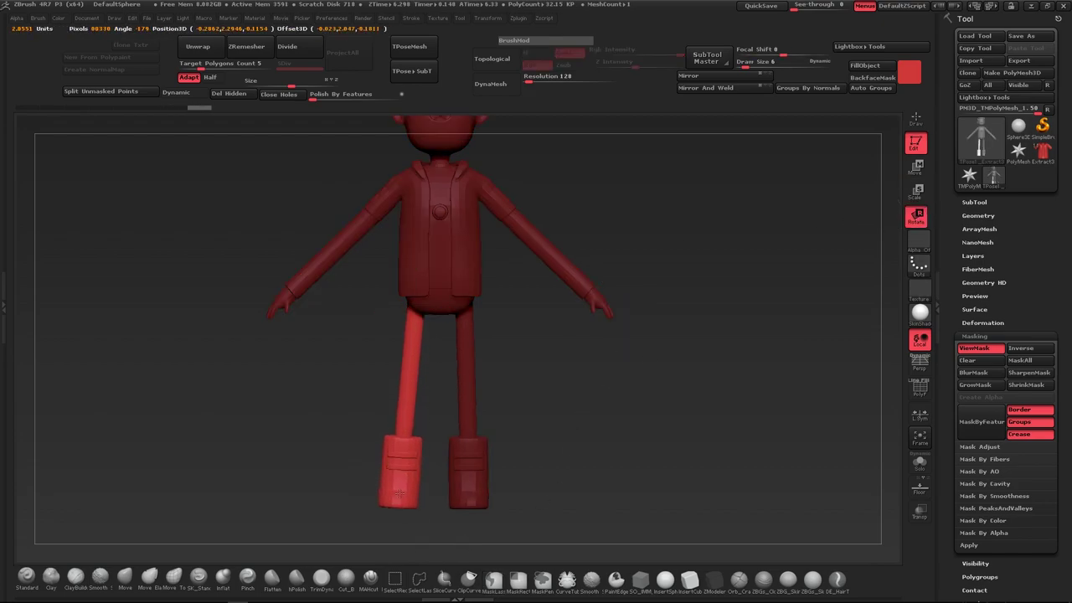
pyautogui.moveTo(414, 311); pyautogui.dragTo(411, 496)
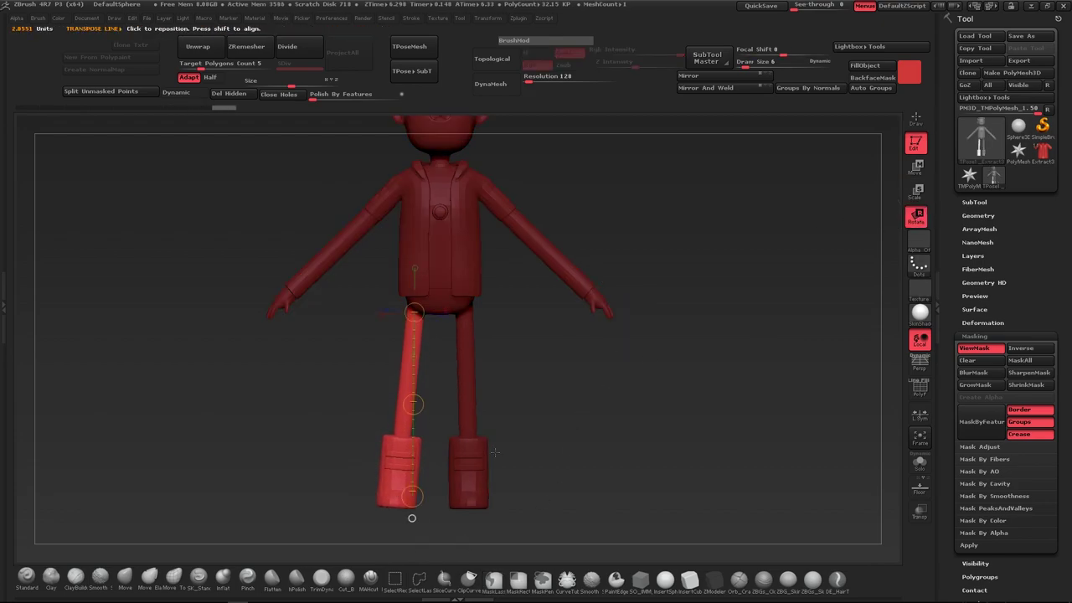
pyautogui.press('q')
pyautogui.moveTo(550, 430)
pyautogui.keyDown('ctrl'); pyautogui.mouseDown()
pyautogui.moveTo(578, 435)
pyautogui.moveTo(405, 476)
pyautogui.mouseUp(); pyautogui.keyUp('ctrl')
# Mask everything except the left boot, isolating the boot parts to do so
pyautogui.keyDown('ctrl'); pyautogui.keyDown('shift'); pyautogui.click(469, 473); pyautogui.keyUp('shift'); pyautogui.keyUp('ctrl')
pyautogui.keyDown('ctrl'); pyautogui.click(530, 419); pyautogui.keyUp('ctrl')
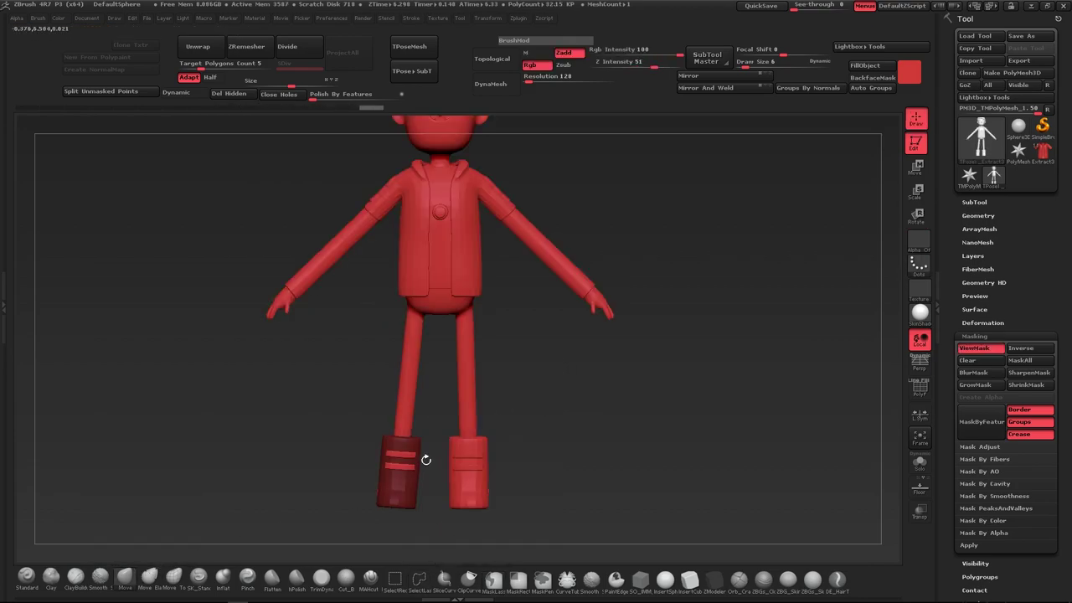
pyautogui.keyDown('ctrl'); pyautogui.keyDown('shift'); pyautogui.click(425, 460); pyautogui.keyUp('shift'); pyautogui.keyUp('ctrl')
pyautogui.keyDown('ctrl'); pyautogui.moveTo(427, 456); pyautogui.dragTo(418, 490); pyautogui.keyUp('ctrl')
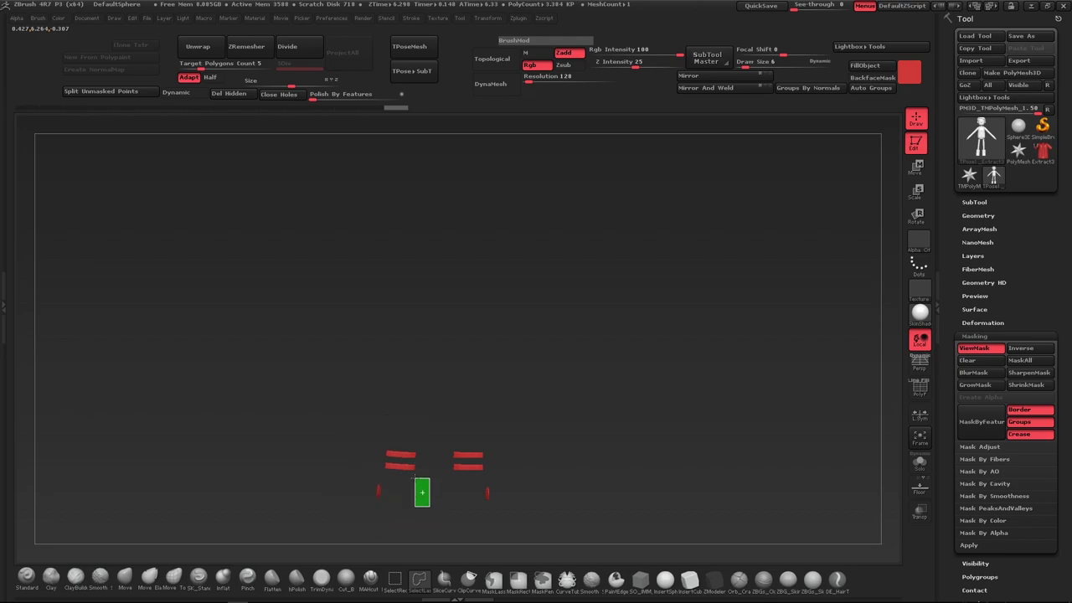
pyautogui.keyDown('ctrl'); pyautogui.keyDown('shift'); pyautogui.click(559, 359); pyautogui.keyUp('shift'); pyautogui.keyUp('ctrl')
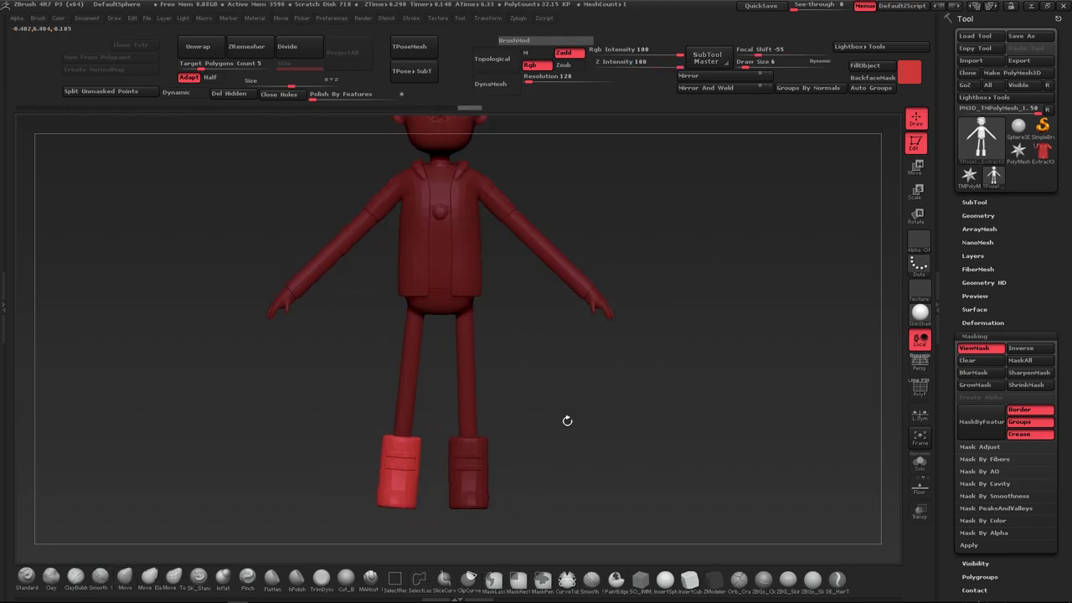
# Tilt the left boot around a pivot at its top with a Rotate transpose line
pyautogui.click(916, 216)
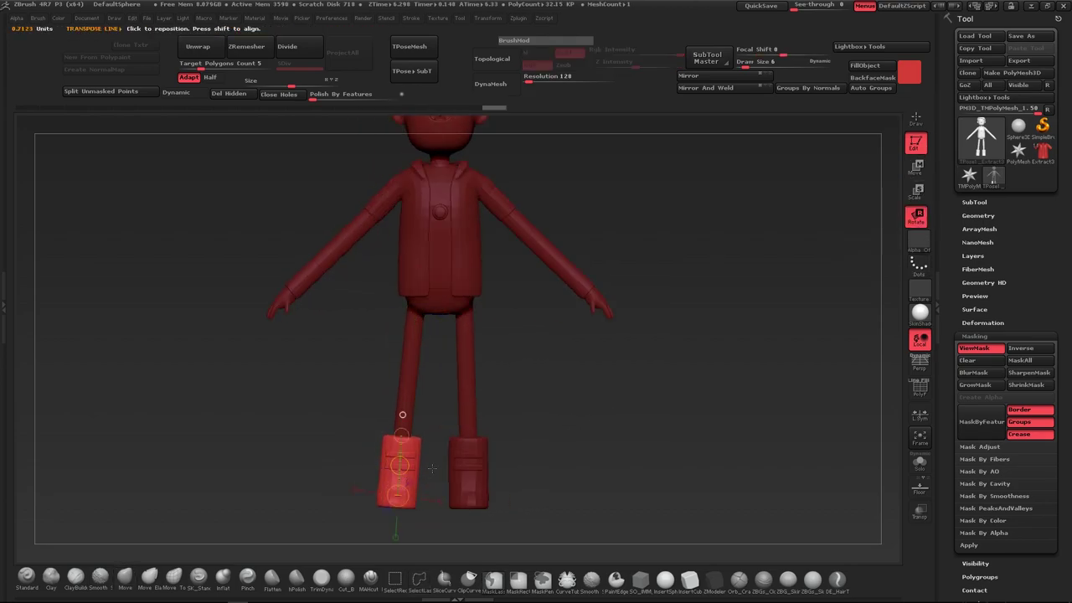
pyautogui.click(403, 411)
pyautogui.moveTo(403, 412); pyautogui.dragTo(404, 433)
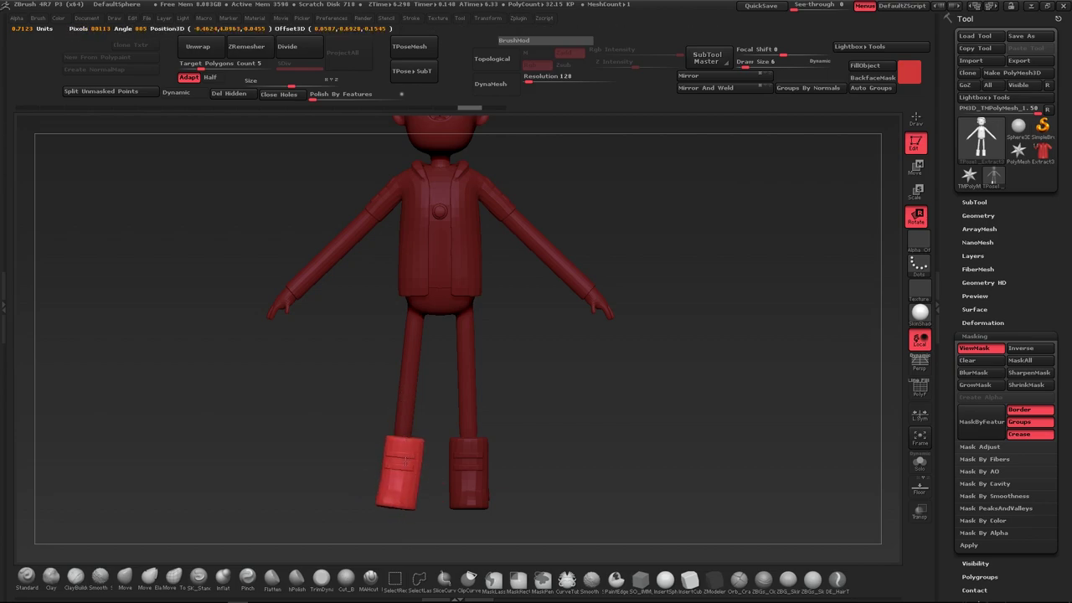
pyautogui.moveTo(403, 484); pyautogui.dragTo(402, 391)
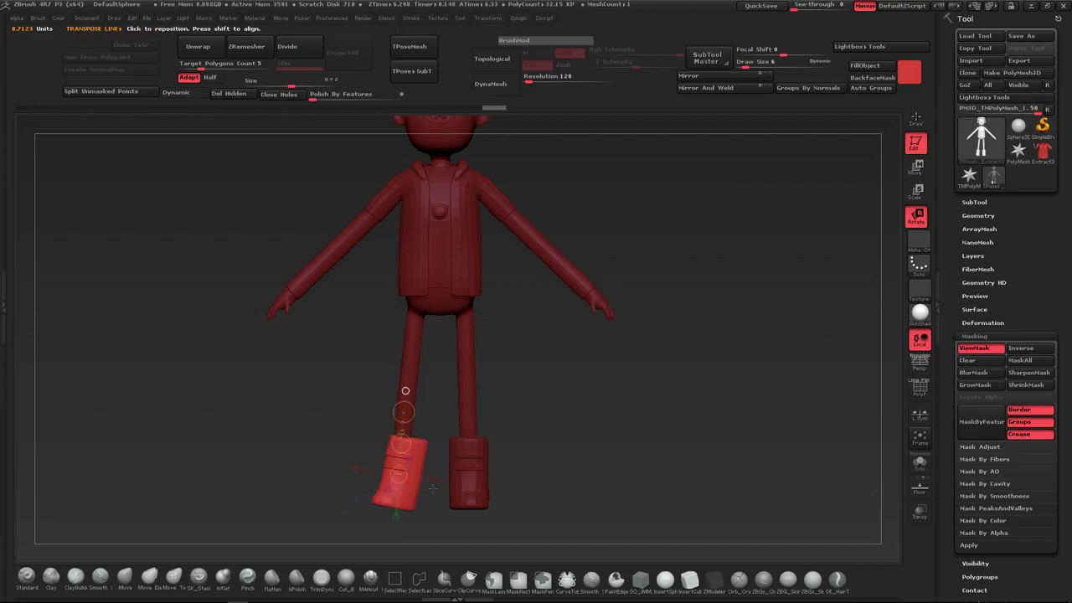
pyautogui.moveTo(412, 500); pyautogui.dragTo(414, 426)
pyautogui.moveTo(486, 484)
pyautogui.mouseDown()
pyautogui.moveTo(542, 484)
pyautogui.moveTo(468, 393)
pyautogui.mouseUp()
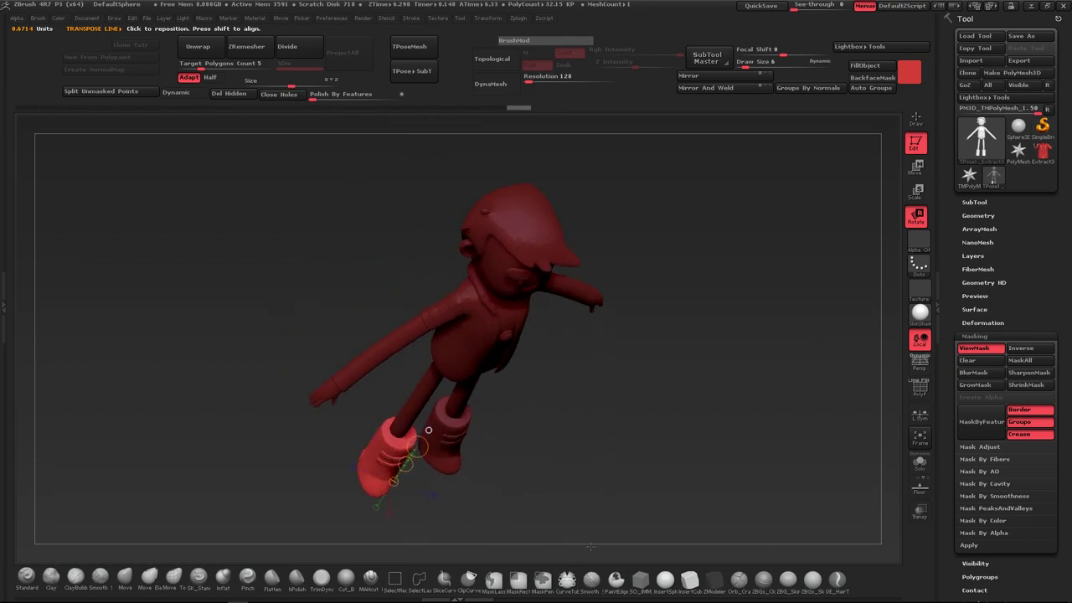
# Reposition the left boot with Move transpose, checking it from side and front views
pyautogui.press('w')
pyautogui.moveTo(428, 533)
pyautogui.keyDown('shift'); pyautogui.mouseDown()
pyautogui.moveTo(407, 450)
pyautogui.moveTo(352, 502)
pyautogui.moveTo(503, 466)
pyautogui.moveTo(536, 445)
pyautogui.moveTo(640, 444)
pyautogui.moveTo(706, 386)
pyautogui.moveTo(552, 450)
pyautogui.mouseUp(); pyautogui.keyUp('shift')
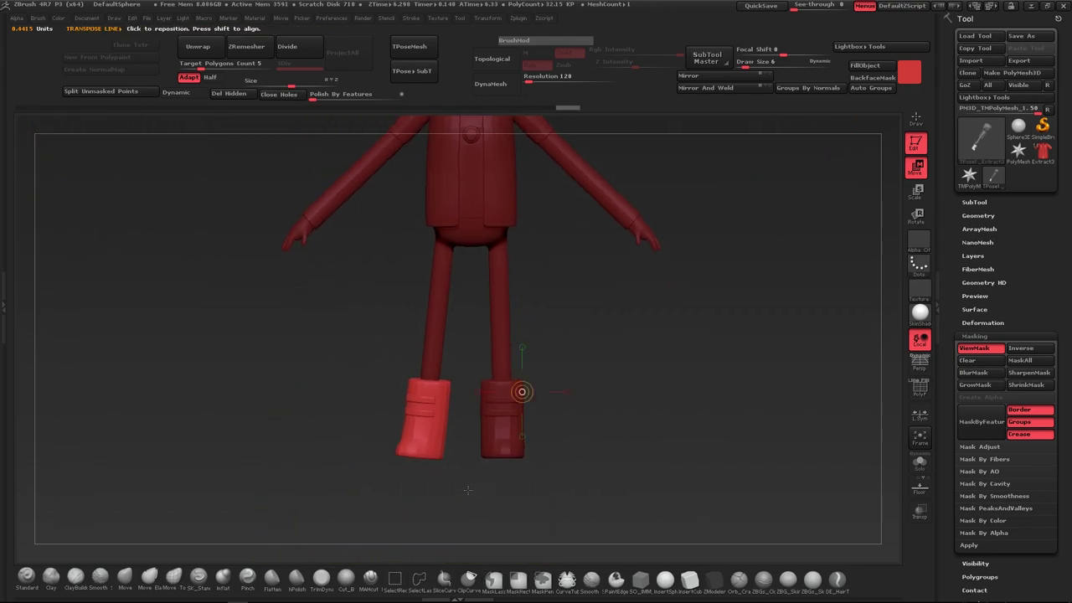
pyautogui.moveTo(467, 490)
pyautogui.mouseDown()
pyautogui.moveTo(377, 486)
pyautogui.moveTo(352, 318)
pyautogui.mouseUp()
pyautogui.moveTo(448, 274); pyautogui.dragTo(443, 442)
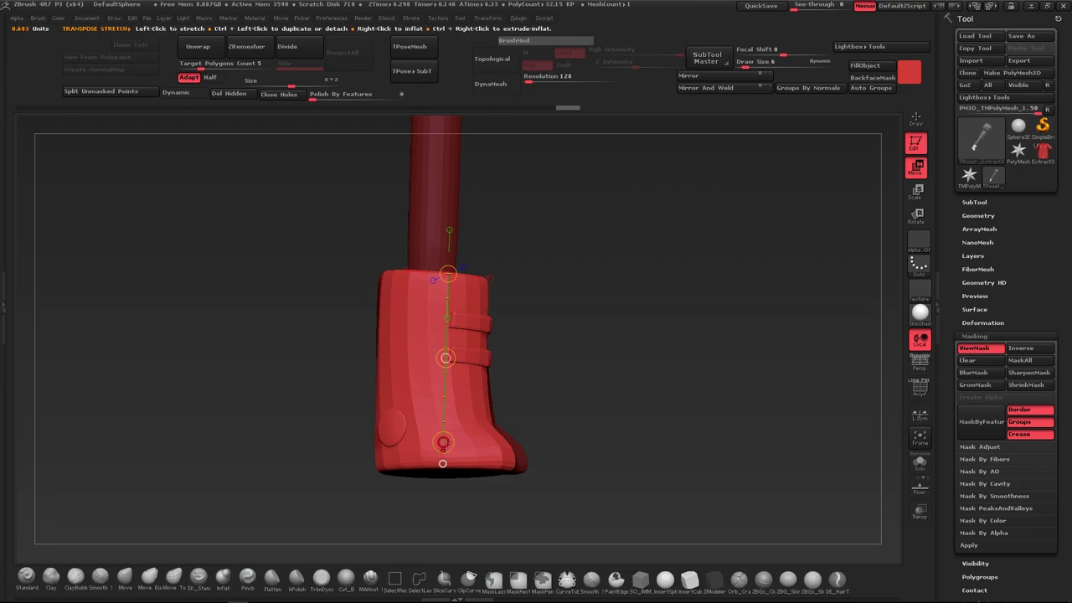
pyautogui.press('r')
pyautogui.moveTo(519, 360)
pyautogui.mouseDown()
pyautogui.moveTo(677, 357)
pyautogui.moveTo(586, 360)
pyautogui.moveTo(586, 402)
pyautogui.moveTo(646, 381)
pyautogui.moveTo(562, 440)
pyautogui.mouseUp()
# Mask everything except the right boot, isolating the boot parts to do so
pyautogui.keyDown('ctrl'); pyautogui.moveTo(608, 403); pyautogui.dragTo(620, 400); pyautogui.keyUp('ctrl')
pyautogui.press('q')
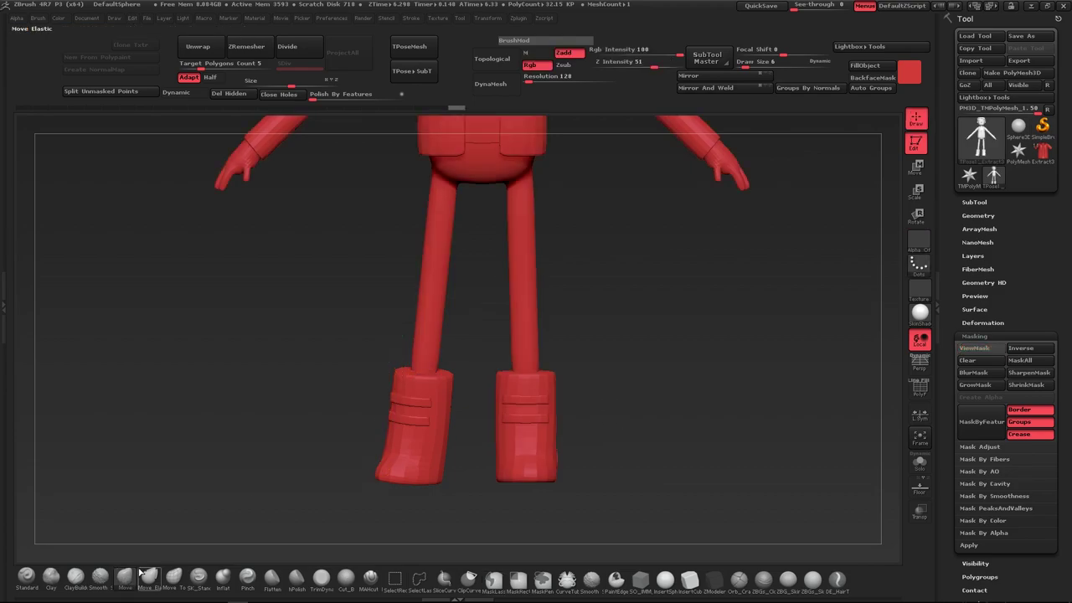
pyautogui.keyDown('ctrl'); pyautogui.keyDown('shift'); pyautogui.click(526, 427); pyautogui.keyUp('shift'); pyautogui.keyUp('ctrl')
pyautogui.keyDown('ctrl'); pyautogui.keyDown('shift'); pyautogui.click(637, 390); pyautogui.keyUp('shift'); pyautogui.keyUp('ctrl')
pyautogui.keyDown('ctrl'); pyautogui.keyDown('shift'); pyautogui.click(550, 407); pyautogui.keyUp('shift'); pyautogui.keyUp('ctrl')
pyautogui.keyDown('ctrl'); pyautogui.keyDown('shift'); pyautogui.click(652, 397); pyautogui.keyUp('shift'); pyautogui.keyUp('ctrl')
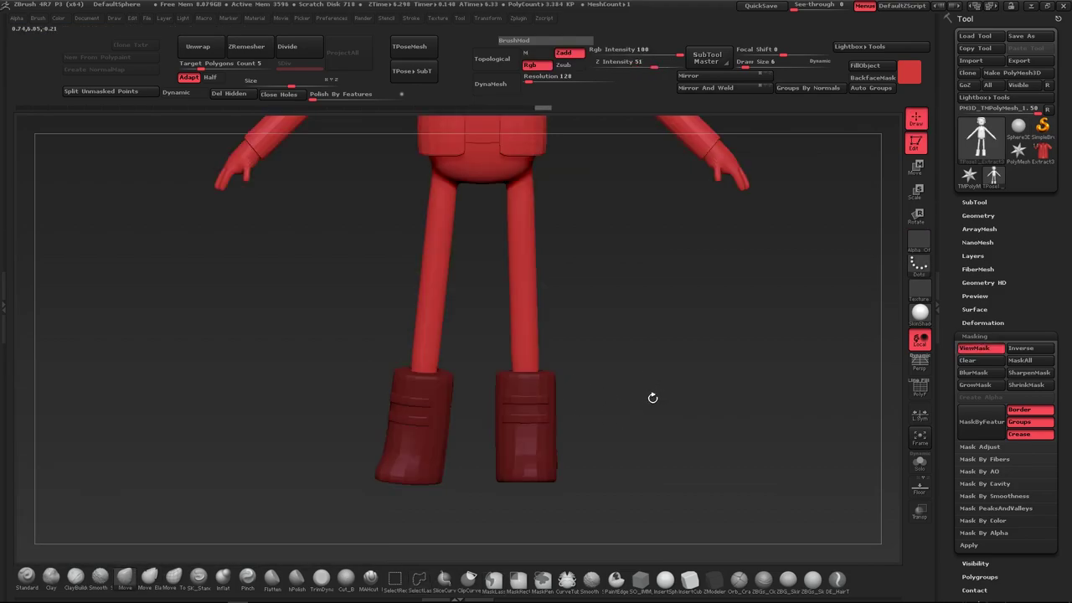
pyautogui.keyDown('ctrl'); pyautogui.click(459, 509); pyautogui.keyUp('ctrl')
pyautogui.keyDown('ctrl'); pyautogui.click(414, 427); pyautogui.keyUp('ctrl')
pyautogui.moveTo(483, 508); pyautogui.dragTo(737, 318)
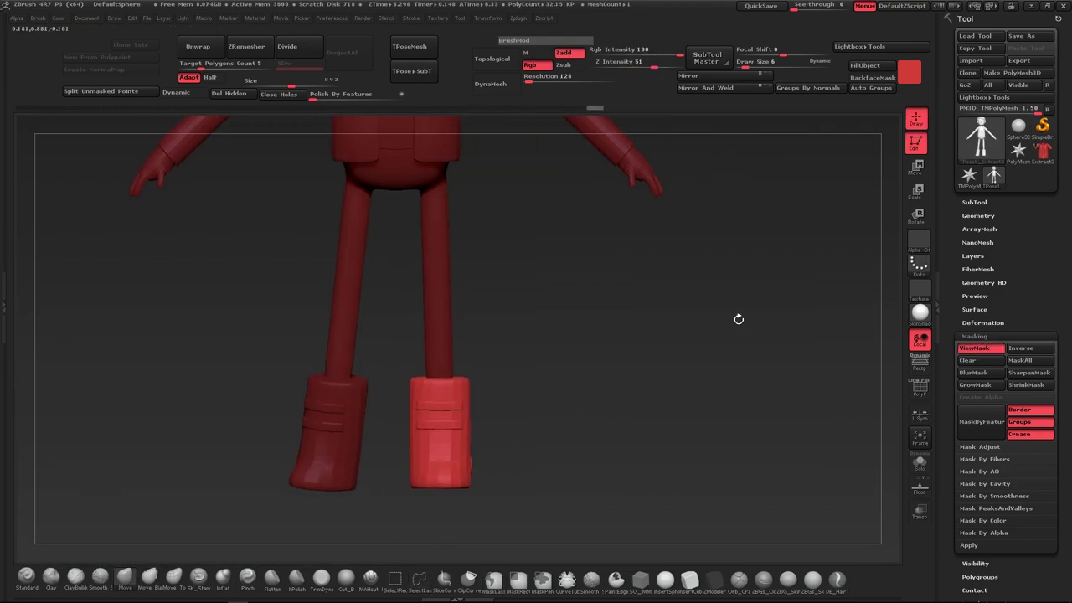
# Tilt the right boot into line with its leg using Rotate transpose lines
pyautogui.press('r')
pyautogui.moveTo(309, 378)
pyautogui.mouseDown()
pyautogui.moveTo(293, 471)
pyautogui.moveTo(478, 491)
pyautogui.mouseUp()
pyautogui.moveTo(490, 383)
pyautogui.mouseDown()
pyautogui.moveTo(490, 288)
pyautogui.moveTo(463, 484)
pyautogui.mouseUp()
pyautogui.moveTo(636, 494); pyautogui.dragTo(485, 495)
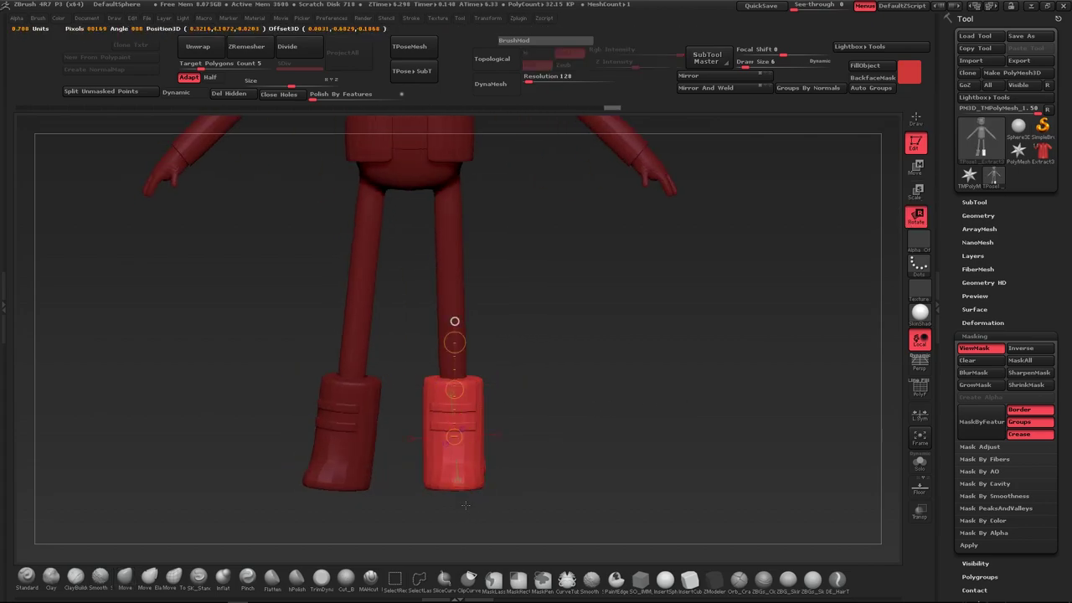
pyautogui.click(458, 380)
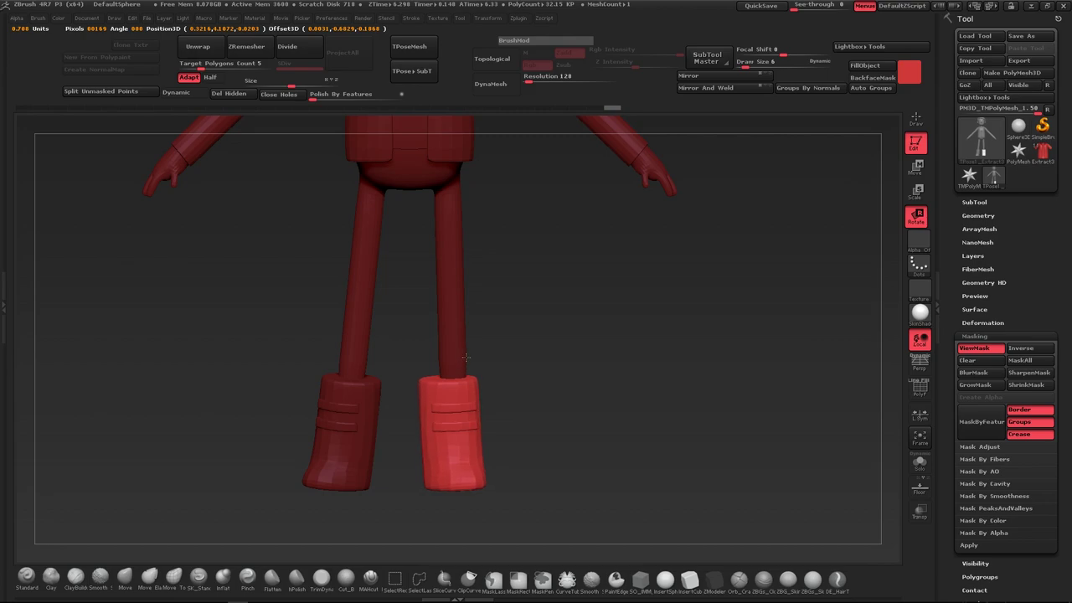
pyautogui.click(466, 358)
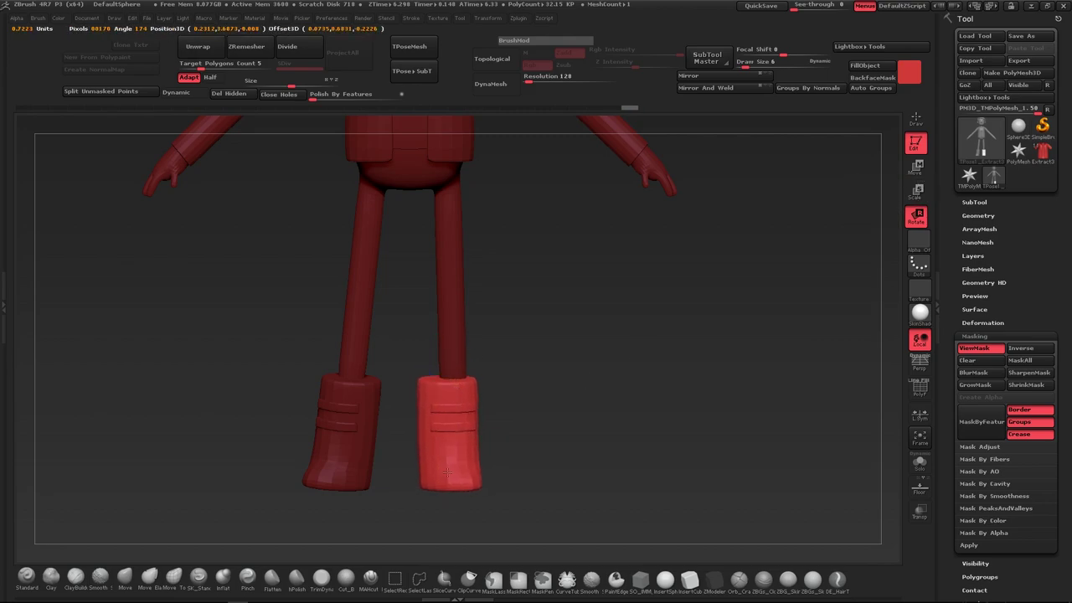
pyautogui.moveTo(514, 419)
pyautogui.mouseDown()
pyautogui.moveTo(628, 418)
pyautogui.moveTo(538, 395)
pyautogui.moveTo(668, 357)
pyautogui.moveTo(571, 451)
pyautogui.mouseUp()
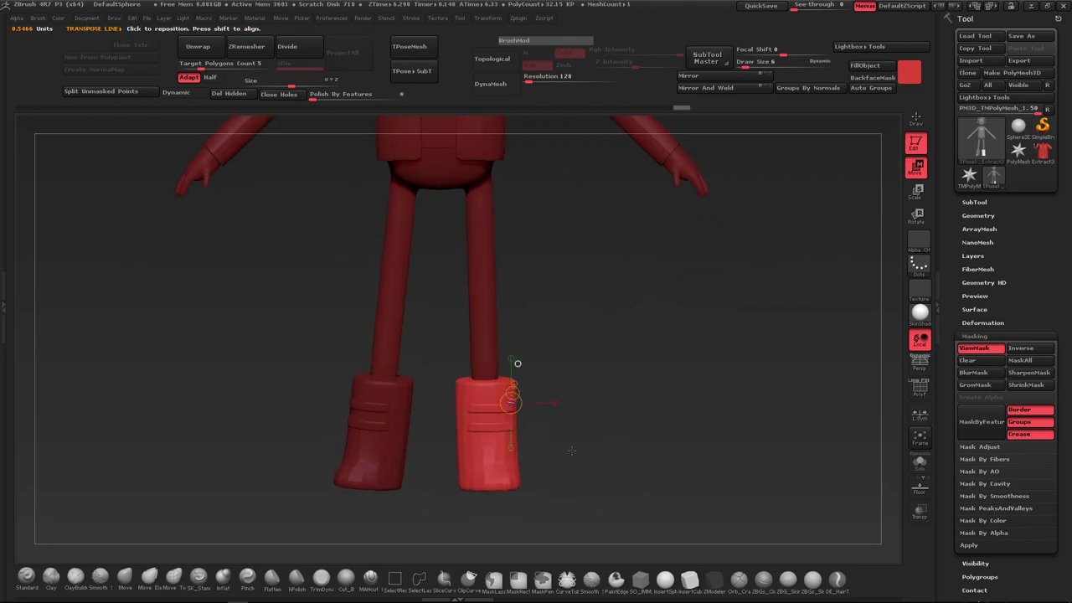
# Lay a vertical rotation axis down the right boot and shift it with Move
pyautogui.click(917, 216)
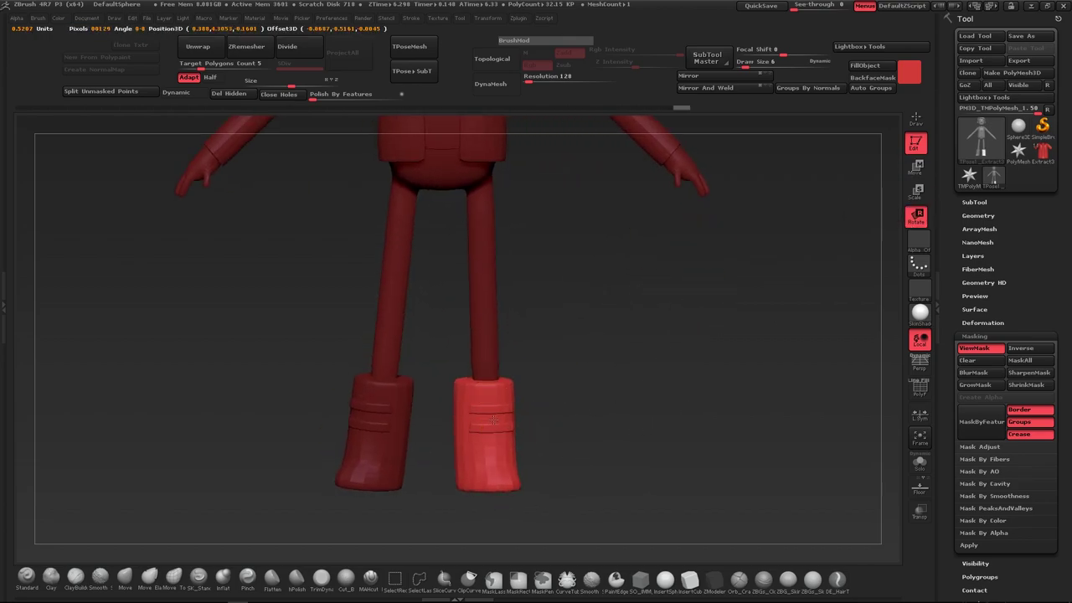
pyautogui.click(500, 389)
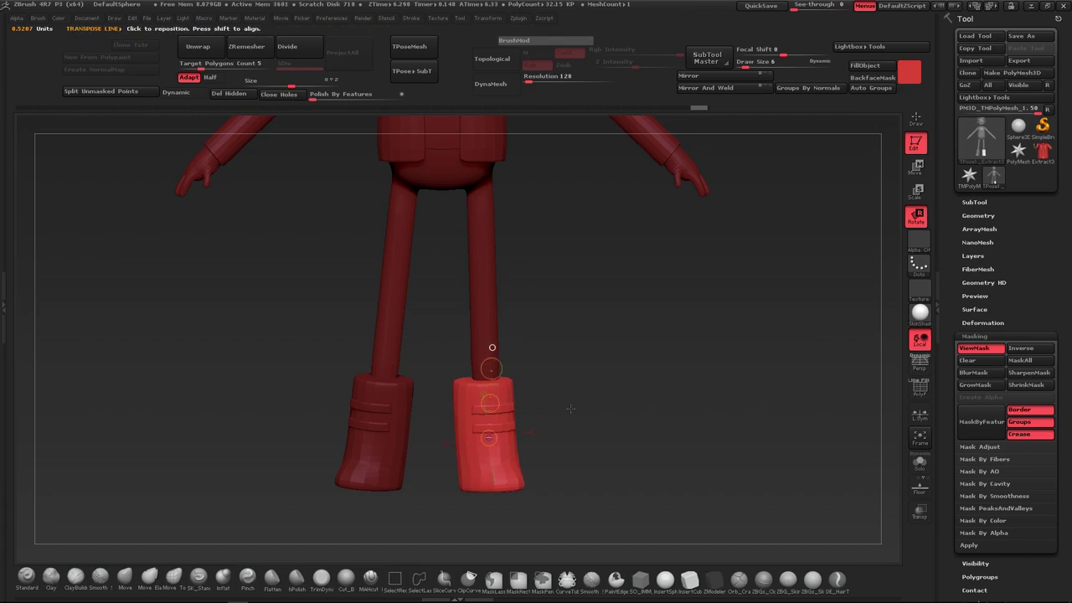
pyautogui.moveTo(493, 367); pyautogui.dragTo(490, 506)
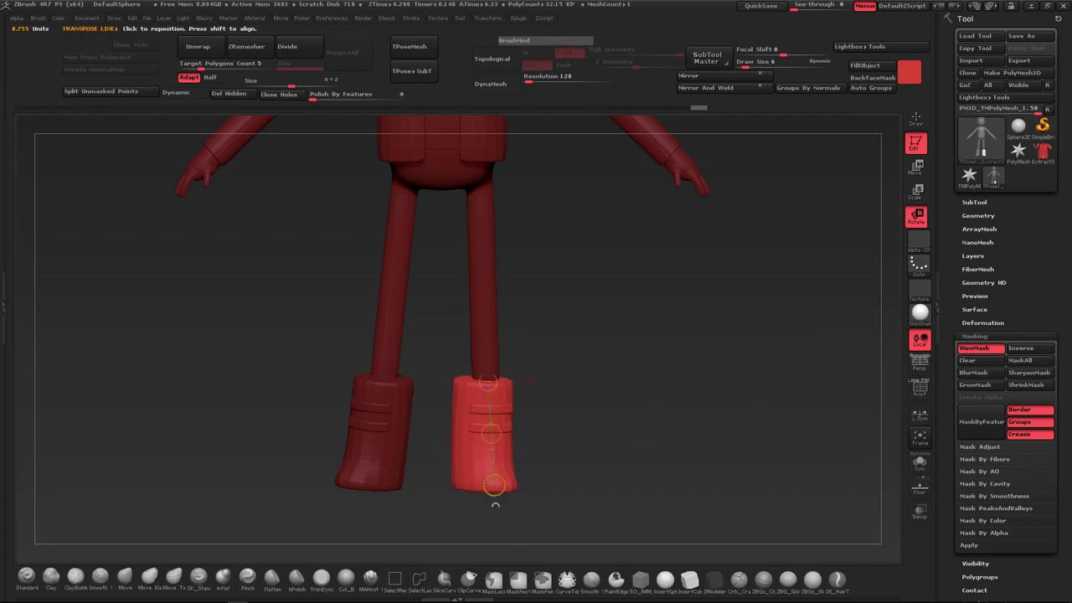
pyautogui.moveTo(586, 352)
pyautogui.mouseDown()
pyautogui.moveTo(691, 339)
pyautogui.moveTo(601, 413)
pyautogui.mouseUp()
pyautogui.press('w')
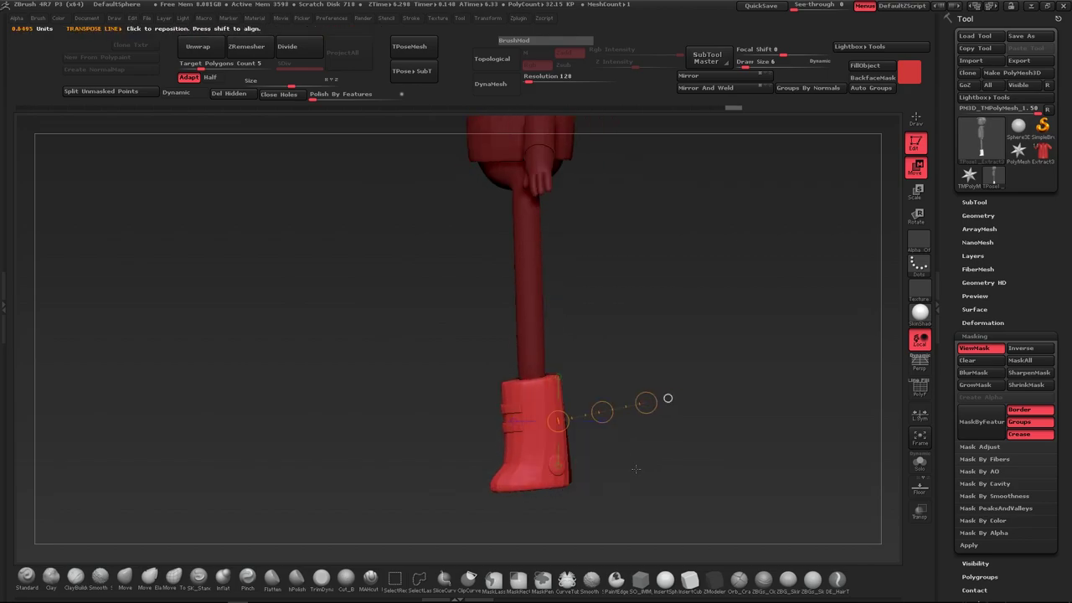
# Set Draw Size to 170 and turn on the Floor grid
pyautogui.press('q')
pyautogui.keyDown('alt'); pyautogui.moveTo(601, 413); pyautogui.dragTo(644, 309); pyautogui.keyUp('alt')
pyautogui.moveTo(758, 64); pyautogui.dragTo(775, 65)
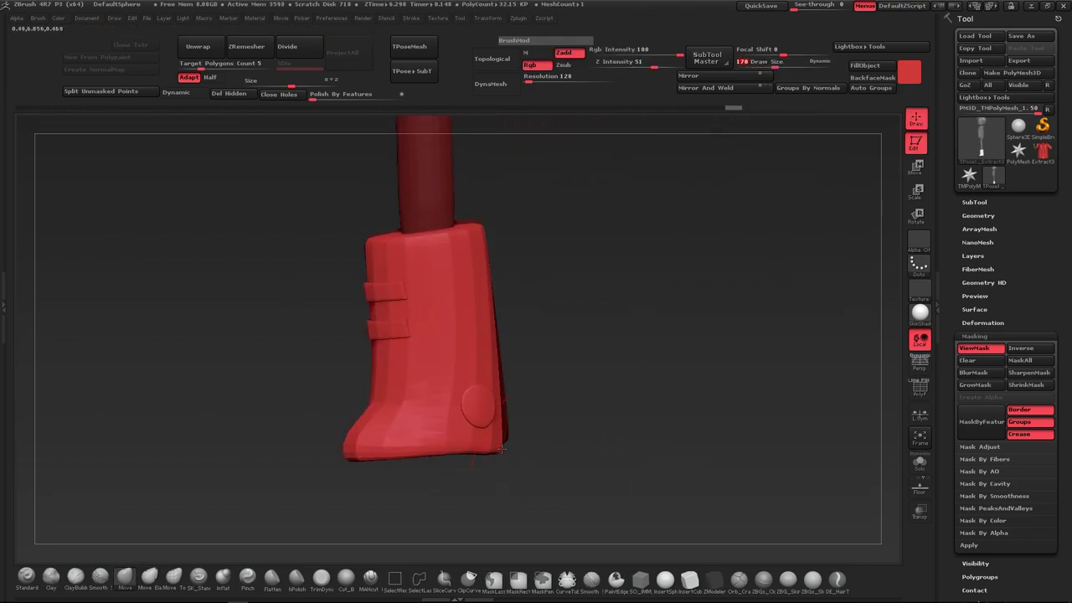
pyautogui.click(921, 488)
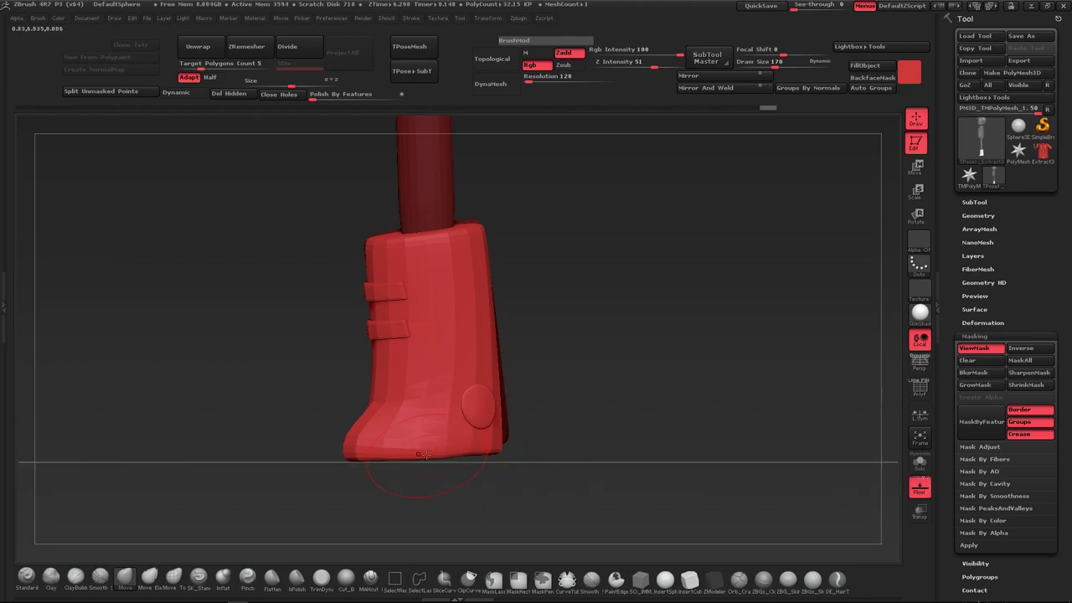
# Frame the character and orbit to inspect both boots close up
pyautogui.moveTo(510, 413)
pyautogui.mouseDown()
pyautogui.moveTo(403, 450)
pyautogui.moveTo(694, 469)
pyautogui.moveTo(706, 421)
pyautogui.moveTo(574, 425)
pyautogui.mouseUp()
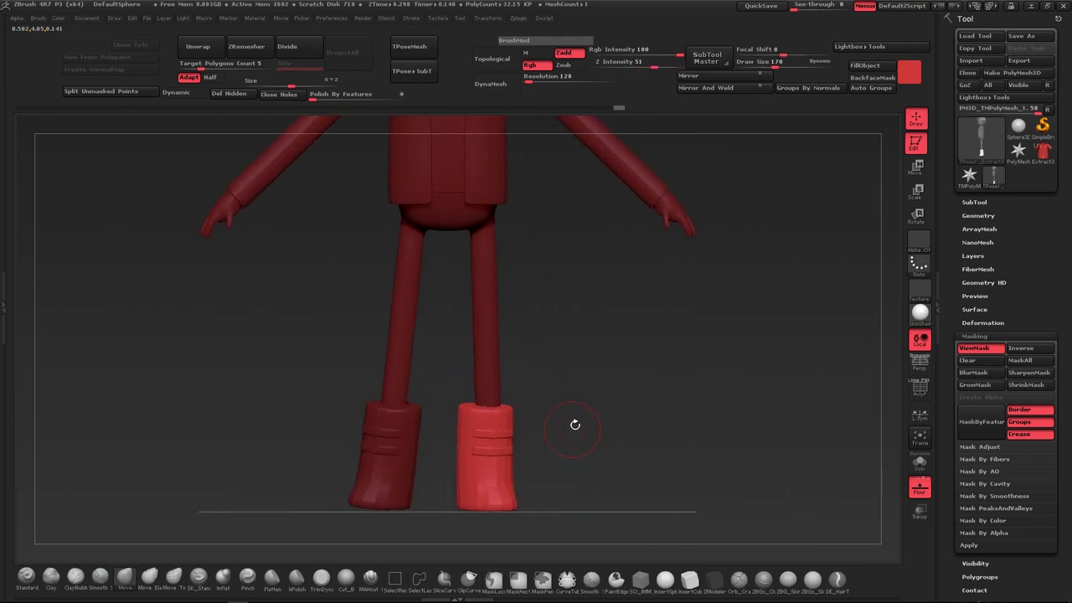
pyautogui.press('f')
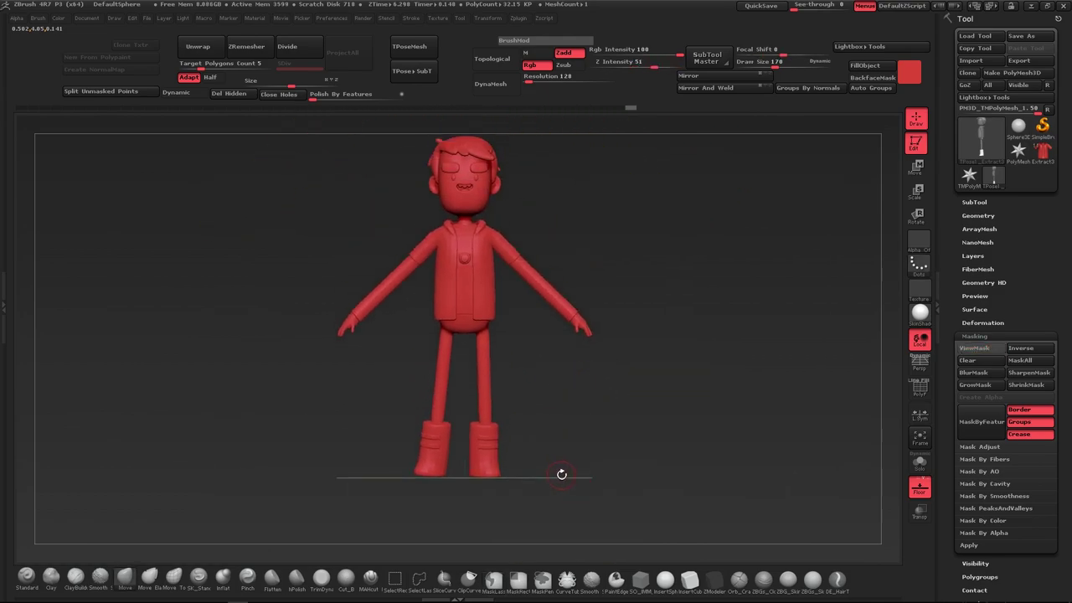
pyautogui.moveTo(561, 473)
pyautogui.mouseDown()
pyautogui.moveTo(510, 421)
pyautogui.moveTo(507, 194)
pyautogui.mouseUp()
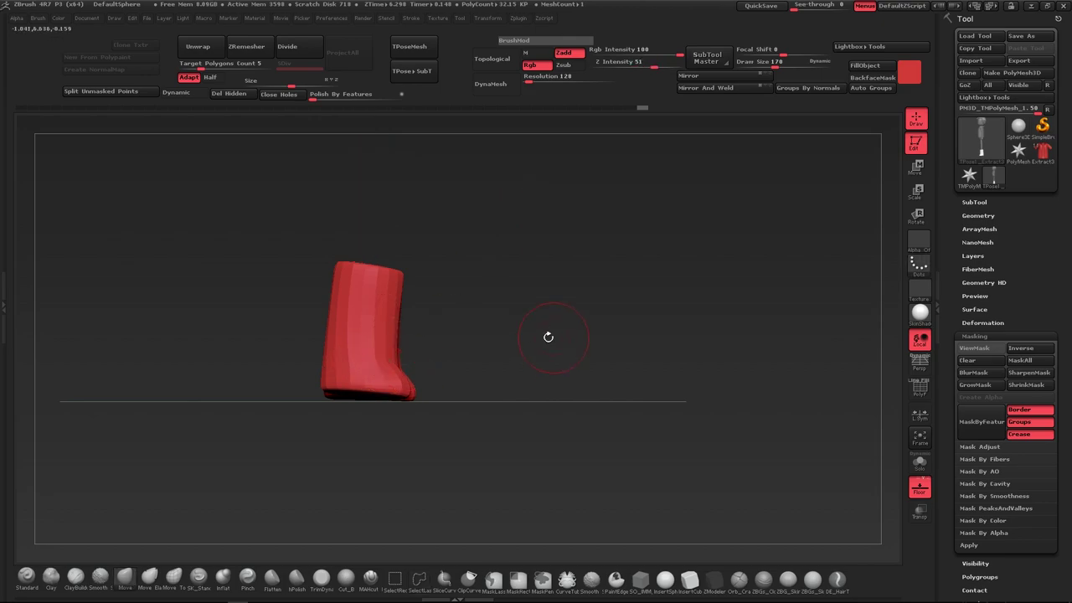
pyautogui.keyDown('ctrl'); pyautogui.click(657, 267); pyautogui.keyUp('ctrl')
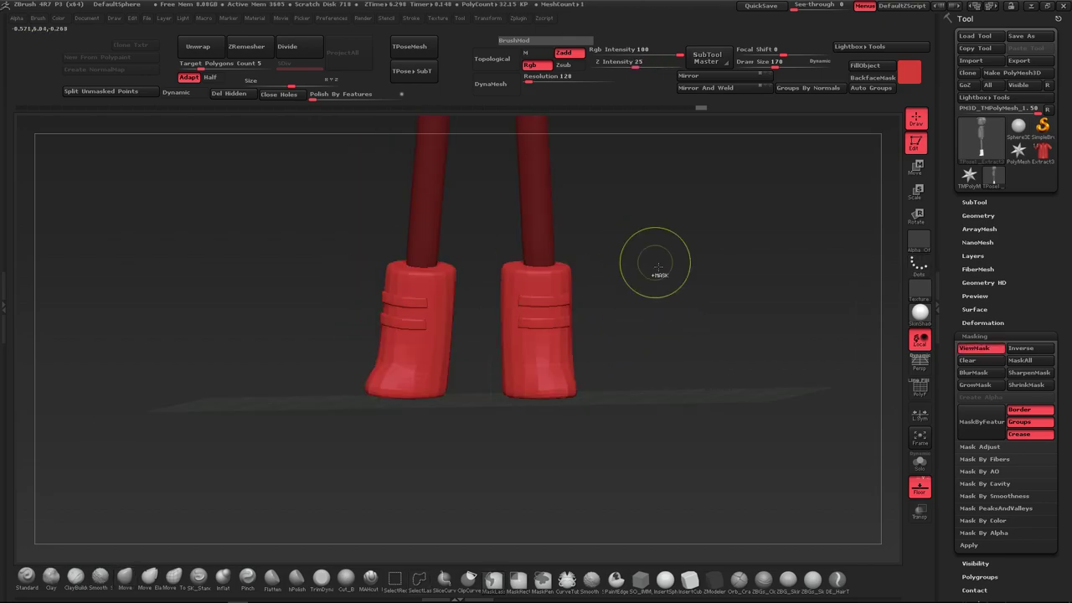
pyautogui.keyDown('ctrl'); pyautogui.keyDown('shift'); pyautogui.moveTo(636, 243); pyautogui.dragTo(521, 469); pyautogui.keyUp('shift'); pyautogui.keyUp('ctrl')
pyautogui.keyDown('ctrl'); pyautogui.keyDown('shift'); pyautogui.click(522, 469); pyautogui.keyUp('shift'); pyautogui.keyUp('ctrl')
# Mask around the boot and realign it with Rotate and Move transpose lines
pyautogui.keyDown('ctrl'); pyautogui.moveTo(502, 209); pyautogui.dragTo(650, 347); pyautogui.keyUp('ctrl')
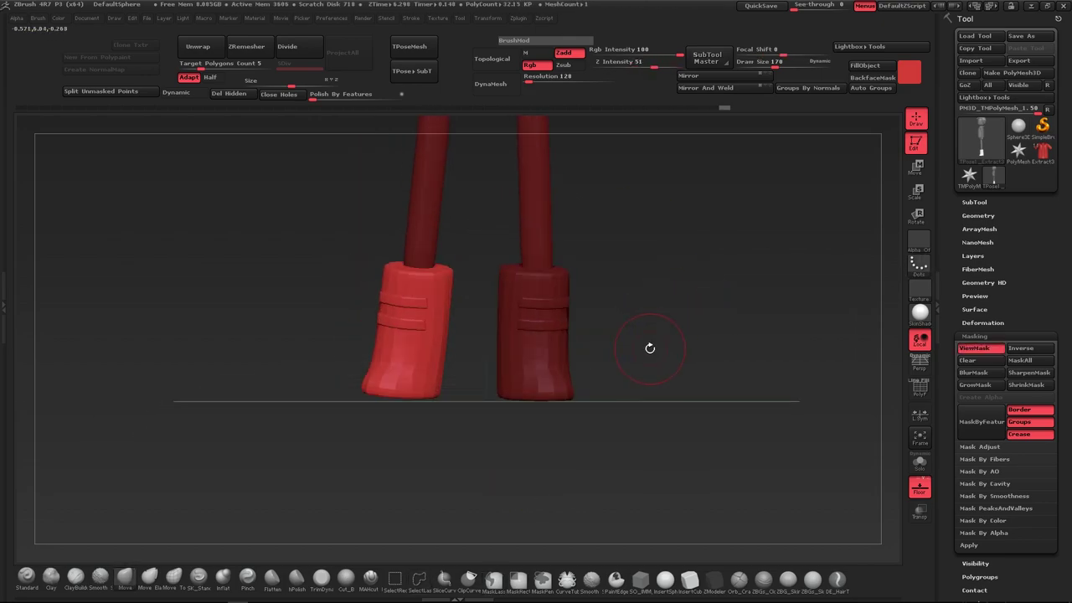
pyautogui.click(921, 216)
pyautogui.click(667, 322)
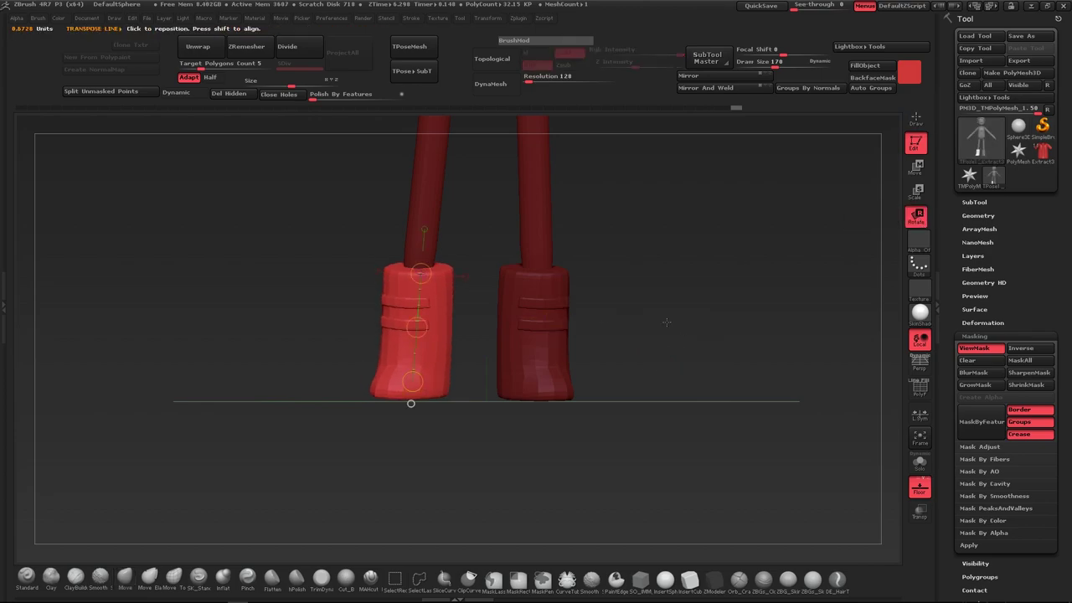
pyautogui.moveTo(659, 324); pyautogui.dragTo(536, 334)
pyautogui.press('w')
pyautogui.moveTo(422, 352); pyautogui.dragTo(422, 209)
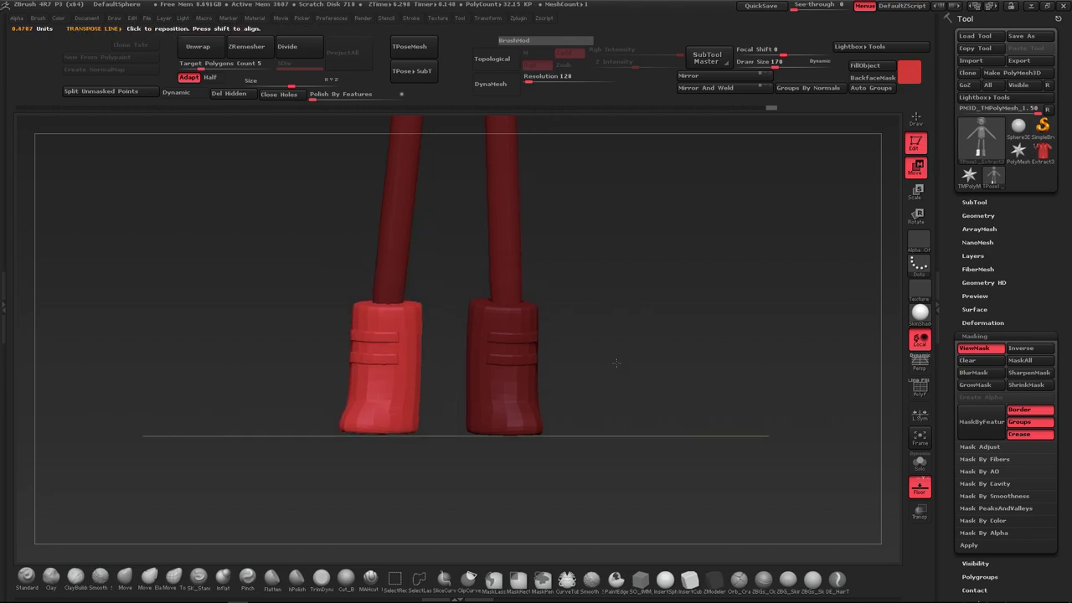
pyautogui.keyDown('alt'); pyautogui.moveTo(641, 306); pyautogui.dragTo(619, 366); pyautogui.keyUp('alt')
pyautogui.moveTo(399, 334); pyautogui.dragTo(418, 318)
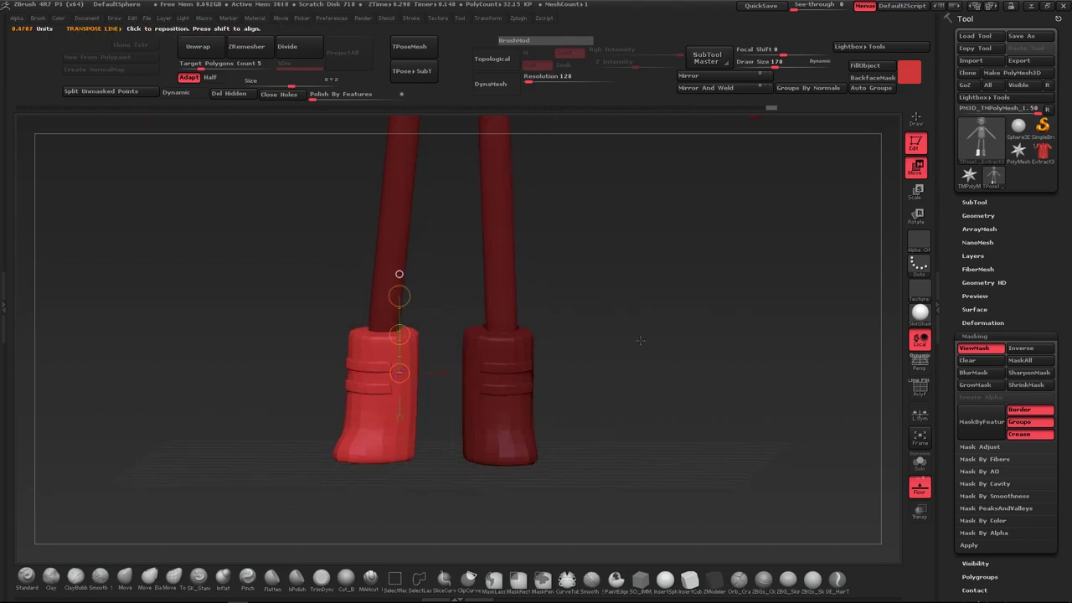
# Undo the stray boot tilt and sideways shift, then frame and zoom in on the character
pyautogui.hotkey('ctrl', 'z')
pyautogui.press('r')
pyautogui.hotkey('ctrl', 'z')
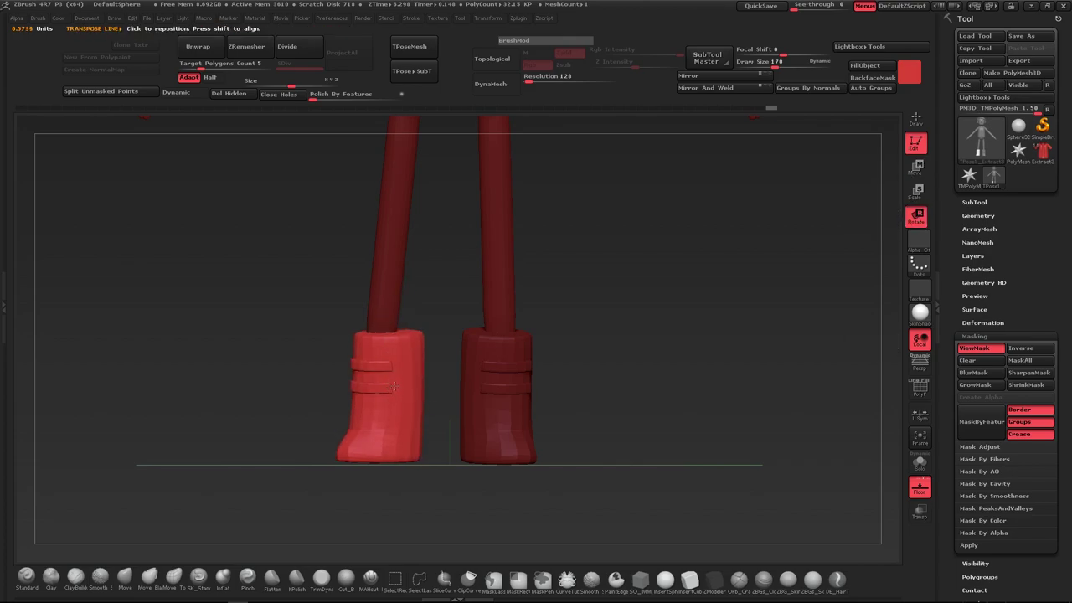
pyautogui.hotkey('ctrl', 'z')
pyautogui.press('w')
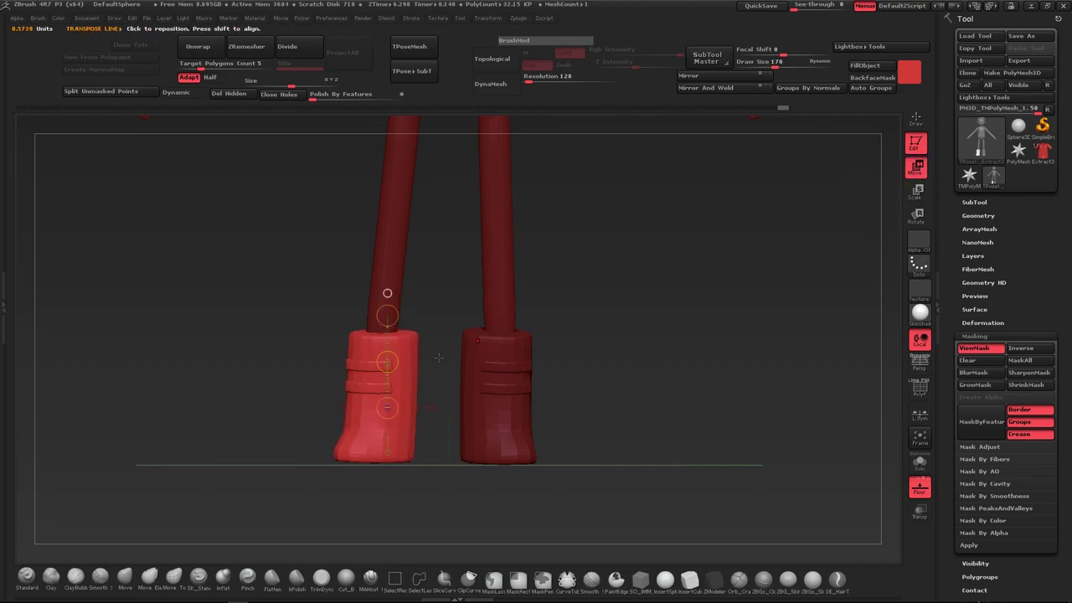
pyautogui.press('f')
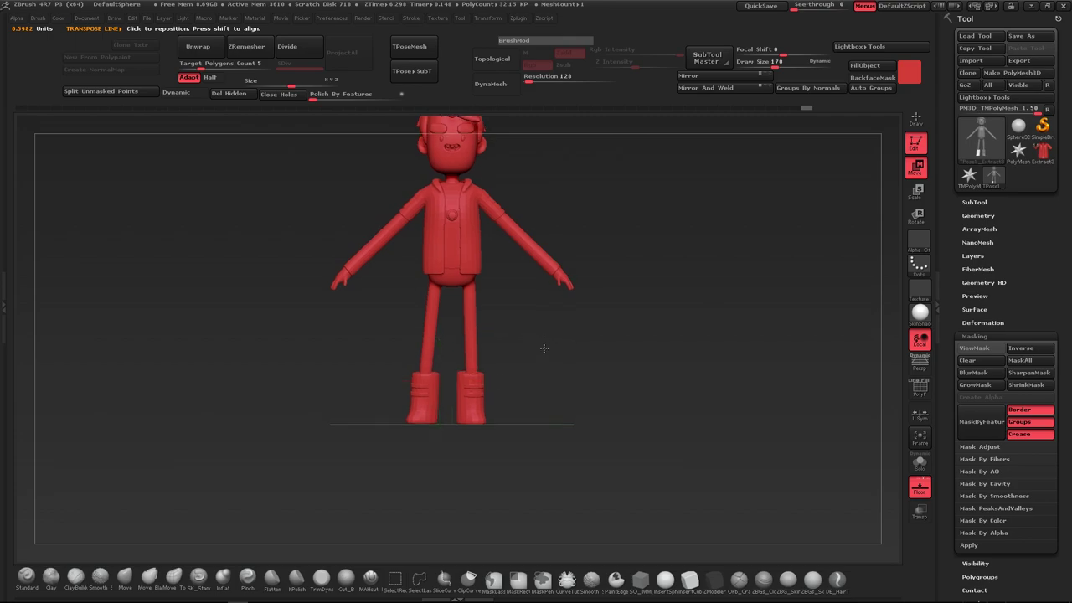
pyautogui.moveTo(549, 380)
pyautogui.keyDown('alt'); pyautogui.mouseDown()
pyautogui.moveTo(574, 332)
pyautogui.moveTo(560, 428)
pyautogui.moveTo(552, 335)
pyautogui.mouseUp(); pyautogui.keyUp('alt')
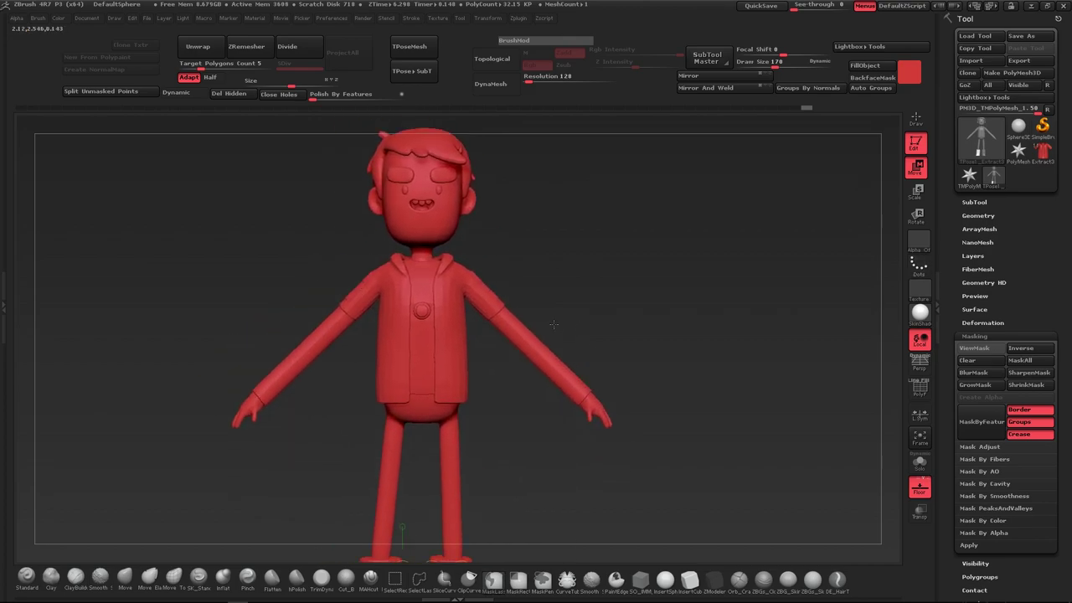
# Mask all but the left arm and rotate it down toward the body
pyautogui.keyDown('ctrl'); pyautogui.moveTo(602, 418); pyautogui.dragTo(535, 343); pyautogui.keyUp('ctrl')
pyautogui.keyDown('ctrl'); pyautogui.click(591, 332); pyautogui.keyUp('ctrl')
pyautogui.press('r')
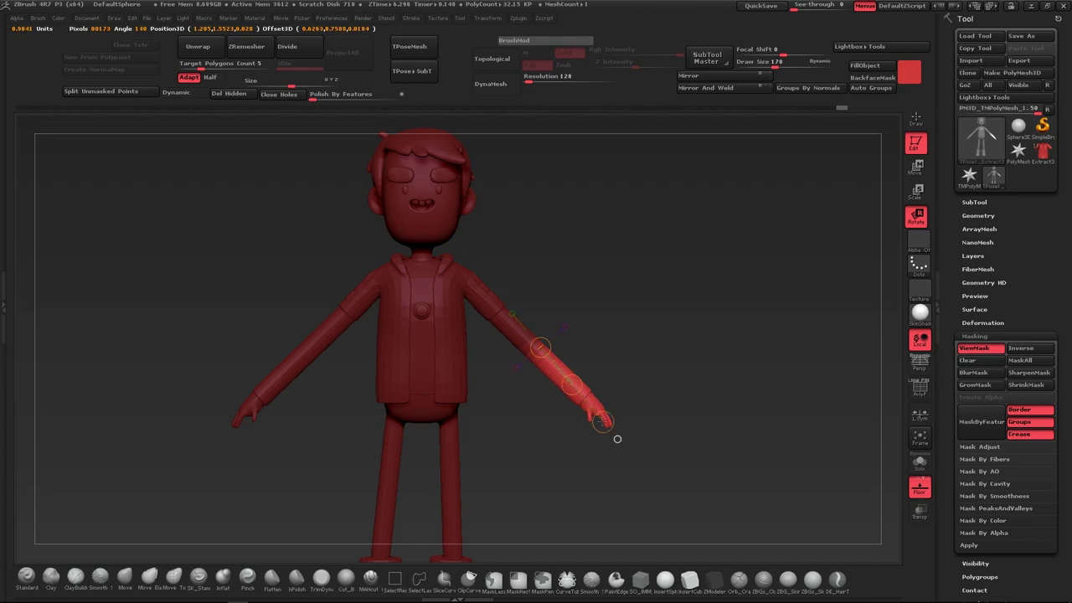
pyautogui.moveTo(591, 440)
pyautogui.mouseDown()
pyautogui.moveTo(572, 461)
pyautogui.moveTo(628, 461)
pyautogui.moveTo(555, 426)
pyautogui.mouseUp()
pyautogui.press('w')
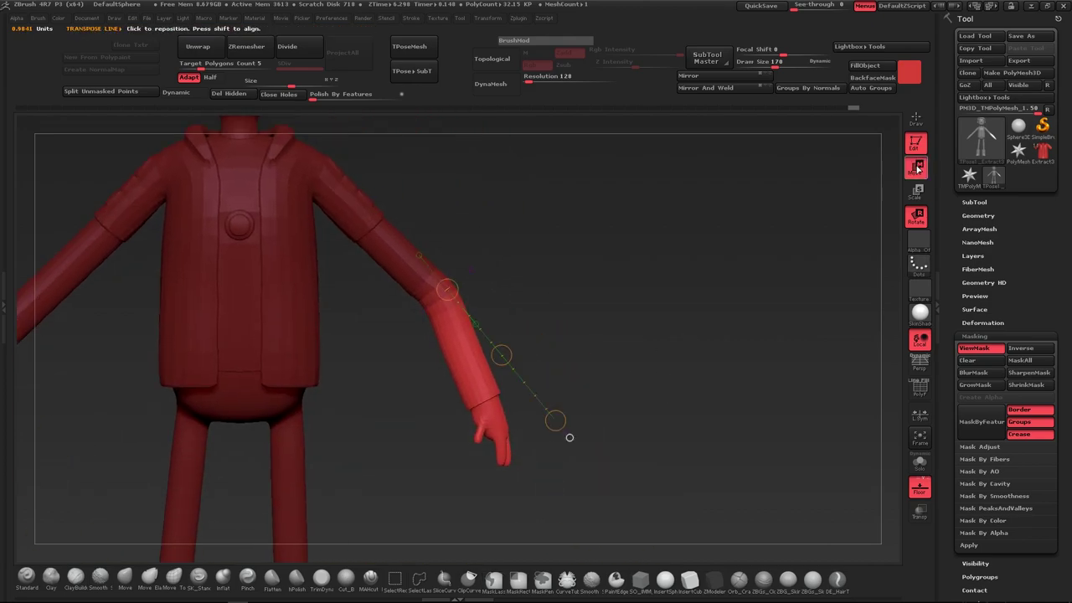
pyautogui.moveTo(443, 287); pyautogui.dragTo(558, 424)
pyautogui.press('q')
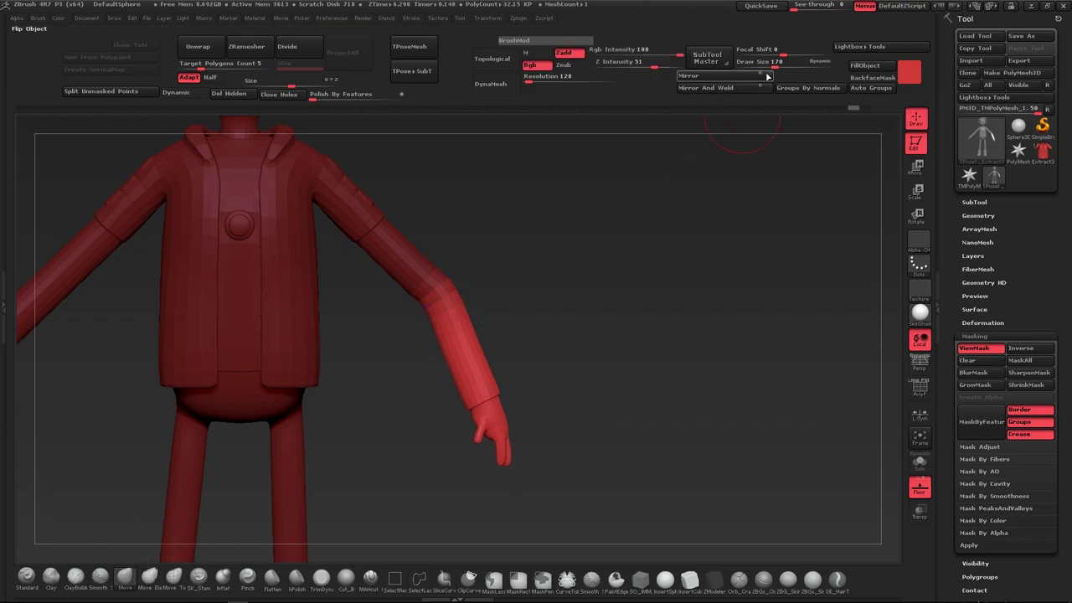
# Re-mask to free the whole arm and rotate it down beside the body
pyautogui.moveTo(524, 292)
pyautogui.keyDown('alt'); pyautogui.mouseDown()
pyautogui.moveTo(491, 382)
pyautogui.moveTo(576, 318)
pyautogui.mouseUp(); pyautogui.keyUp('alt')
pyautogui.moveTo(502, 379)
pyautogui.mouseDown()
pyautogui.moveTo(412, 231)
pyautogui.moveTo(453, 411)
pyautogui.moveTo(402, 243)
pyautogui.mouseUp()
pyautogui.keyDown('ctrl'); pyautogui.click(586, 298); pyautogui.keyUp('ctrl')
pyautogui.press('b')
pyautogui.press('m')
pyautogui.press('v')
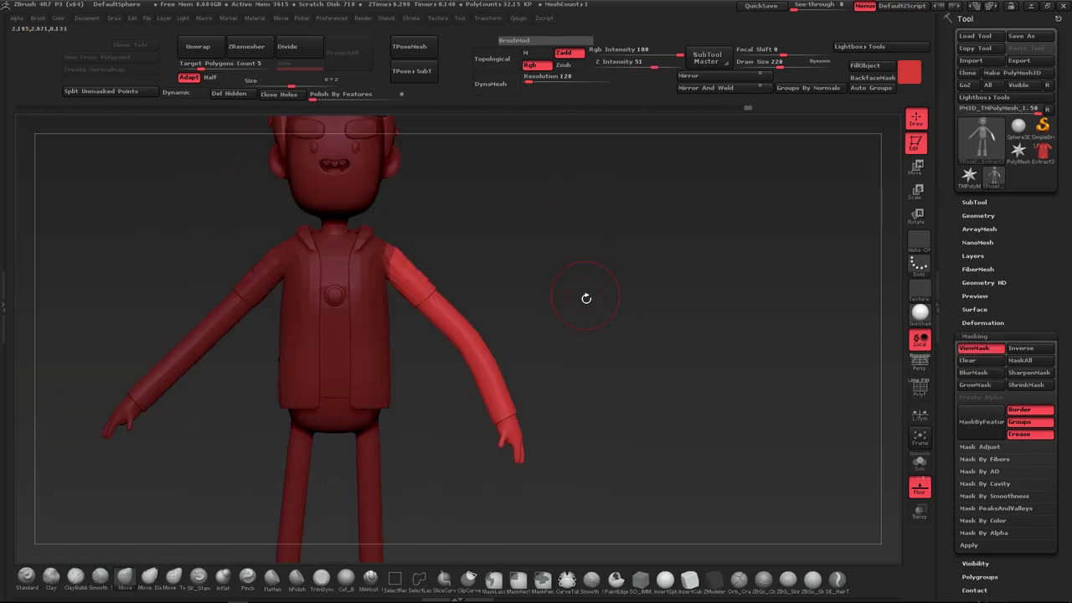
pyautogui.press('r')
pyautogui.moveTo(479, 341)
pyautogui.mouseDown()
pyautogui.moveTo(555, 430)
pyautogui.moveTo(522, 447)
pyautogui.mouseUp()
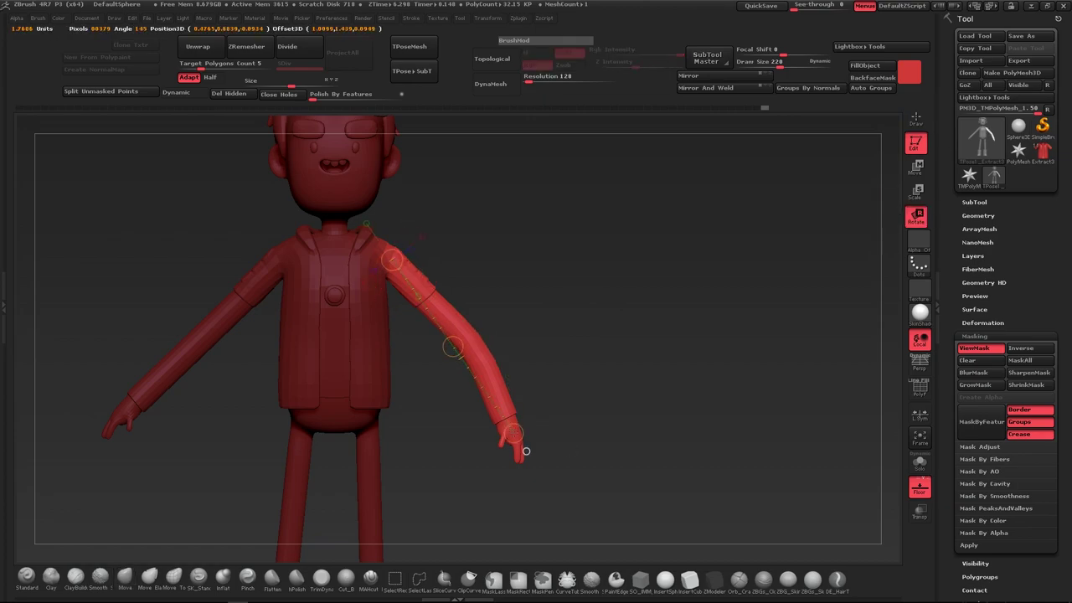
pyautogui.moveTo(414, 354); pyautogui.dragTo(496, 548)
pyautogui.moveTo(509, 401); pyautogui.dragTo(431, 490)
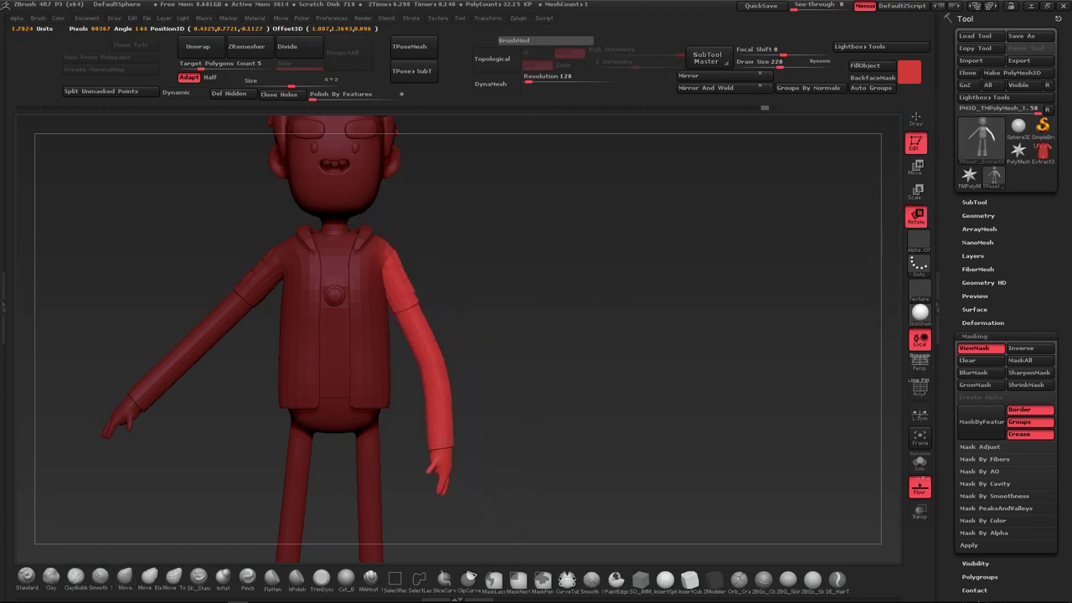
pyautogui.moveTo(510, 411)
pyautogui.mouseDown()
pyautogui.moveTo(466, 305)
pyautogui.moveTo(393, 354)
pyautogui.moveTo(474, 376)
pyautogui.moveTo(385, 401)
pyautogui.moveTo(377, 422)
pyautogui.moveTo(402, 435)
pyautogui.mouseUp()
# Bend the forearm slightly at the elbow and check it from the side
pyautogui.moveTo(407, 309)
pyautogui.mouseDown()
pyautogui.moveTo(404, 435)
pyautogui.moveTo(651, 288)
pyautogui.mouseUp()
pyautogui.moveTo(492, 320)
pyautogui.mouseDown()
pyautogui.moveTo(675, 327)
pyautogui.moveTo(613, 292)
pyautogui.mouseUp()
pyautogui.press('r')
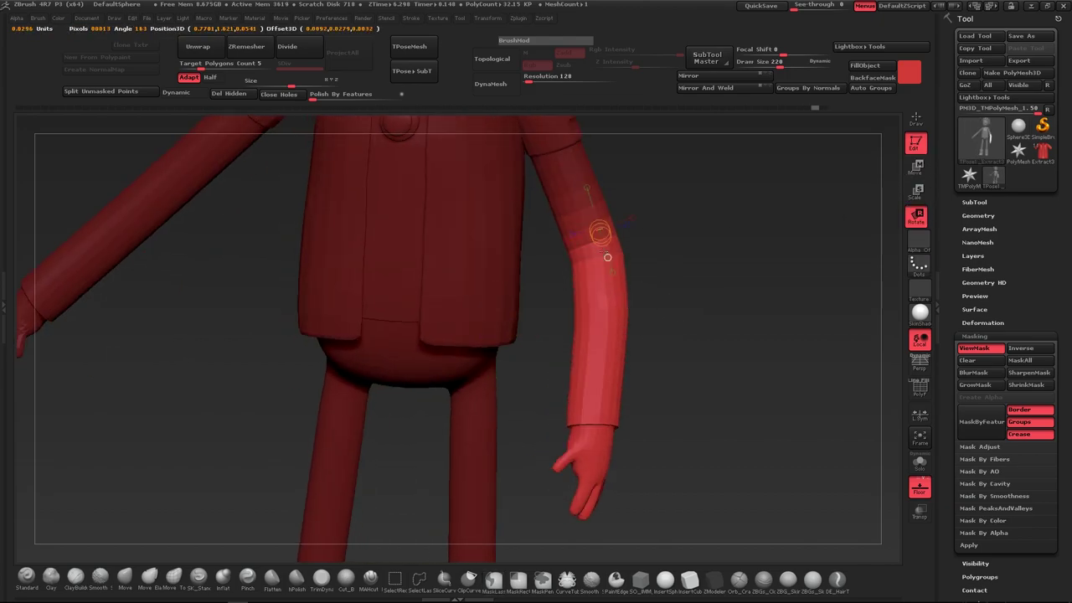
pyautogui.moveTo(598, 235); pyautogui.dragTo(578, 499)
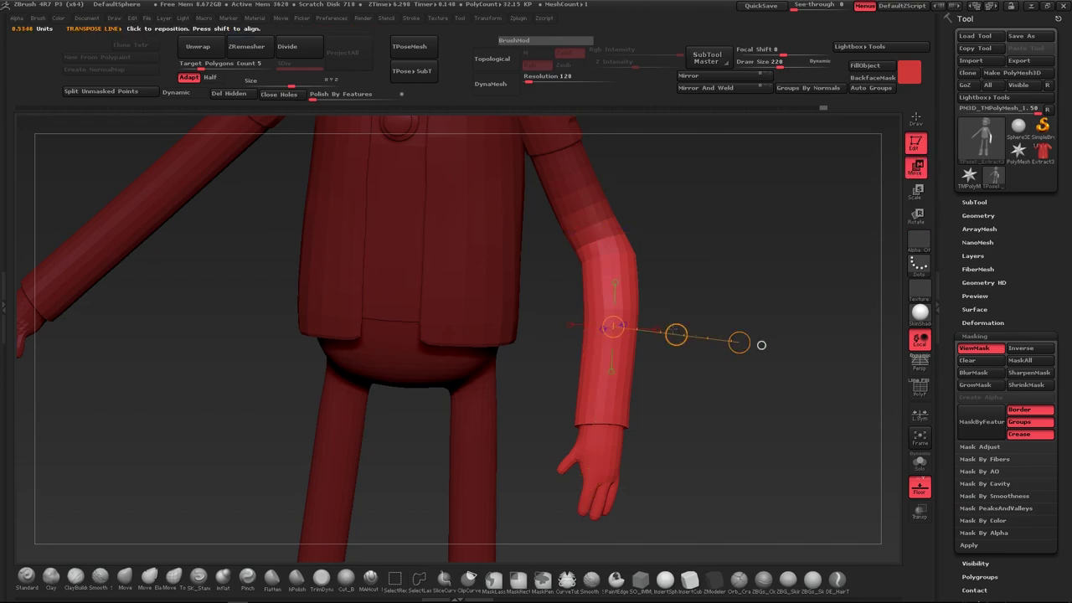
pyautogui.moveTo(761, 344); pyautogui.dragTo(602, 300)
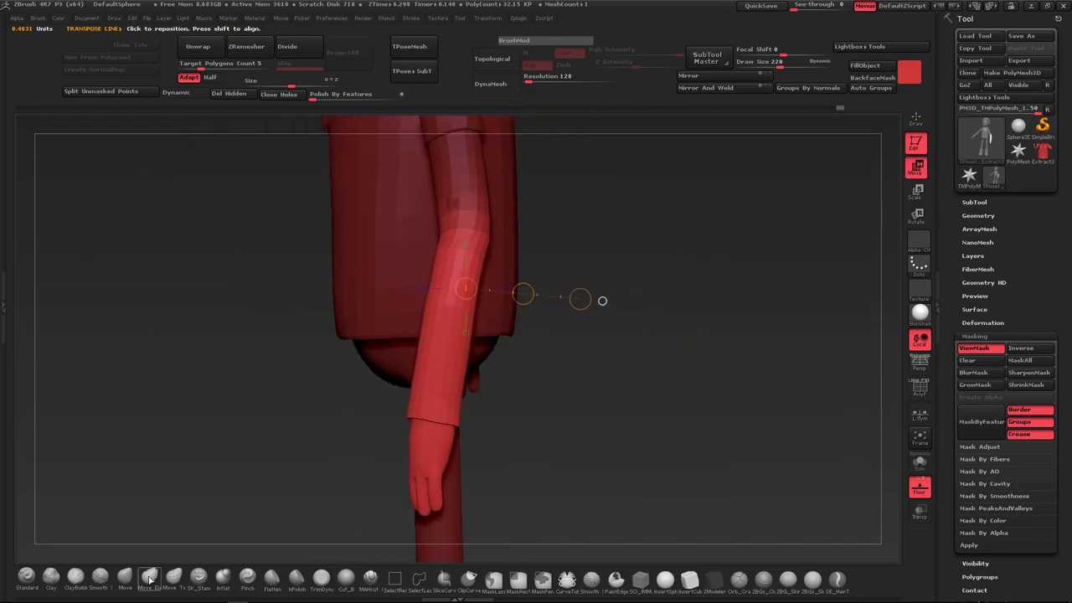
pyautogui.press('q')
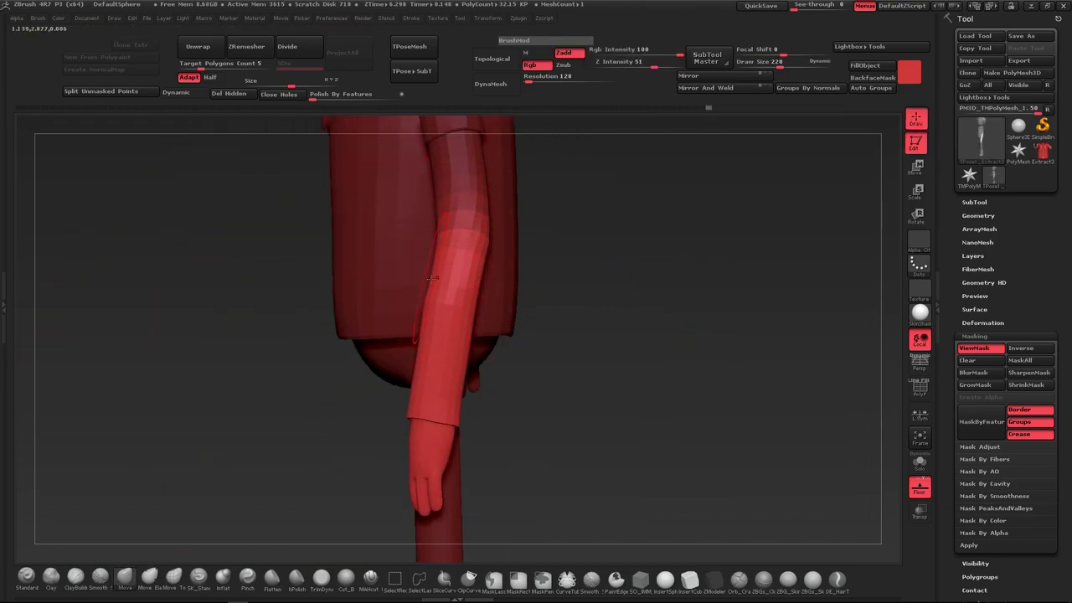
pyautogui.moveTo(448, 307); pyautogui.dragTo(521, 371)
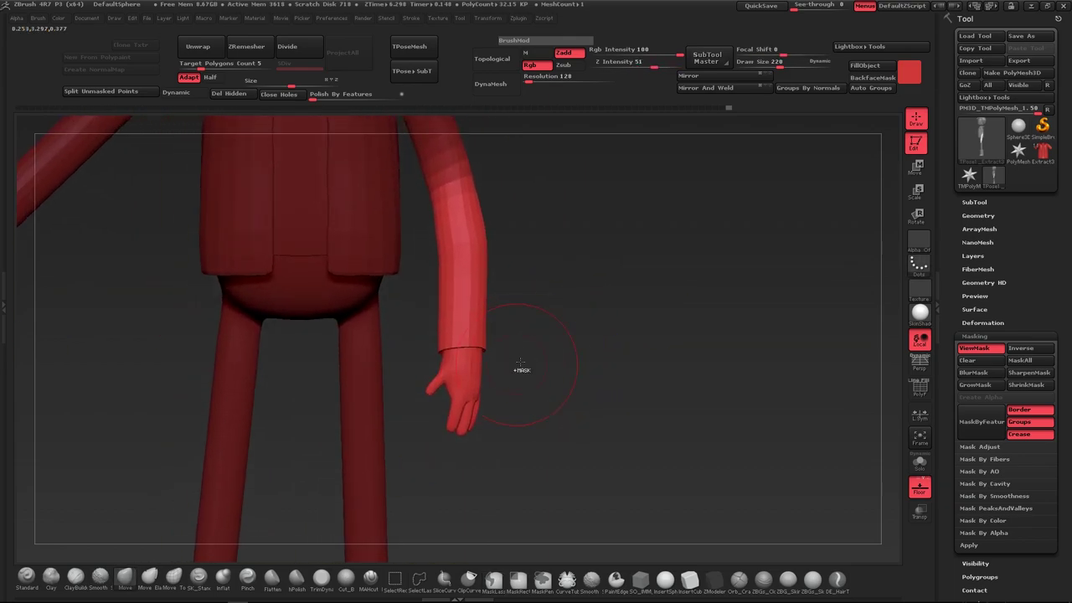
# Mask the body so only the hand and cuff stay free
pyautogui.keyDown('ctrl'); pyautogui.moveTo(418, 358); pyautogui.dragTo(503, 394); pyautogui.keyUp('ctrl')
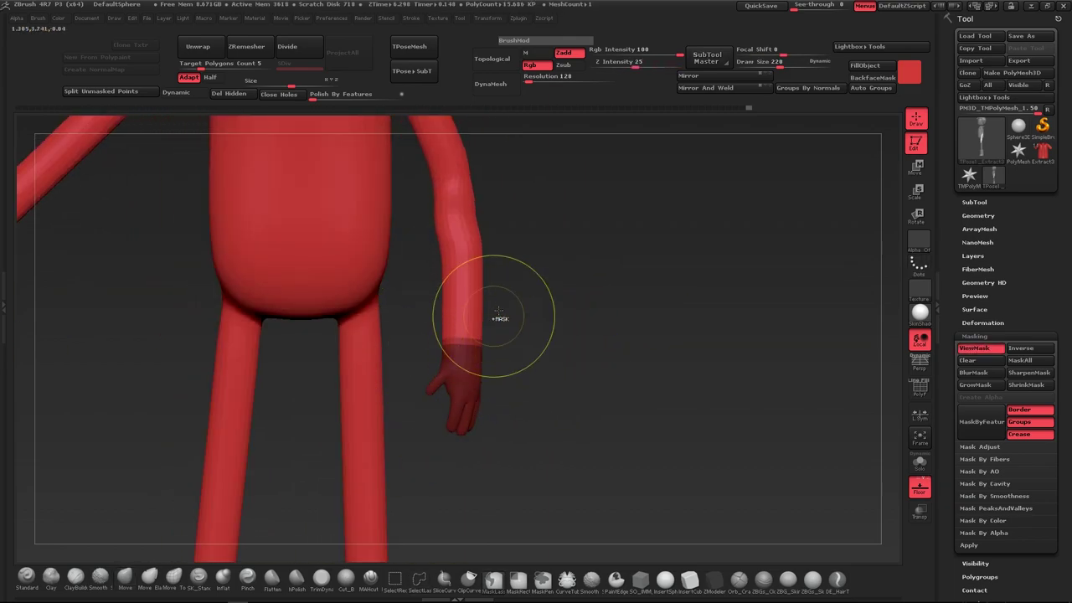
pyautogui.keyDown('ctrl'); pyautogui.click(490, 318); pyautogui.keyUp('ctrl')
pyautogui.click(917, 218)
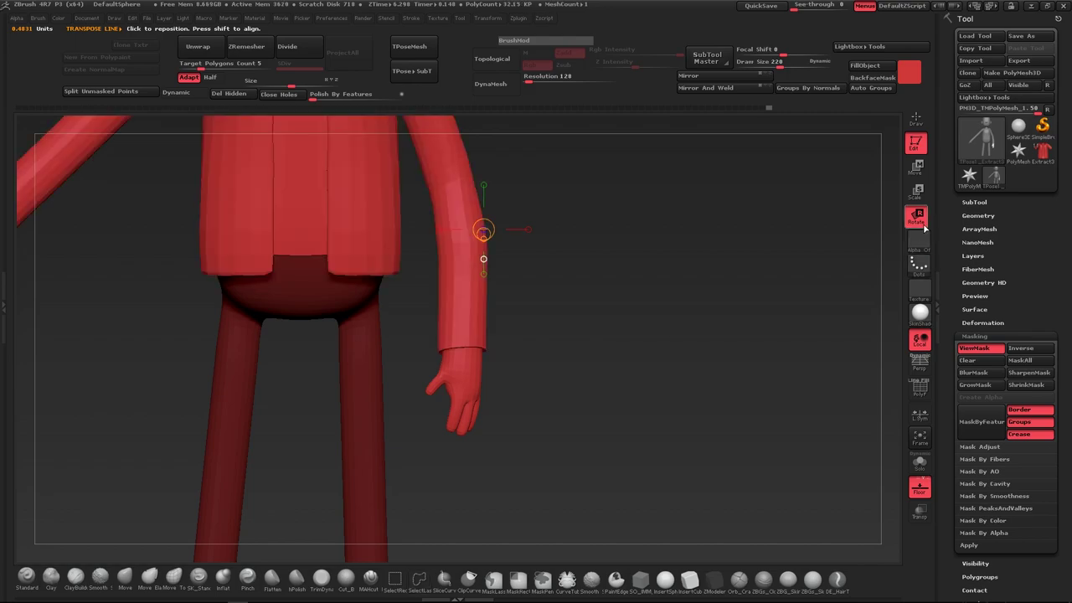
pyautogui.click(915, 119)
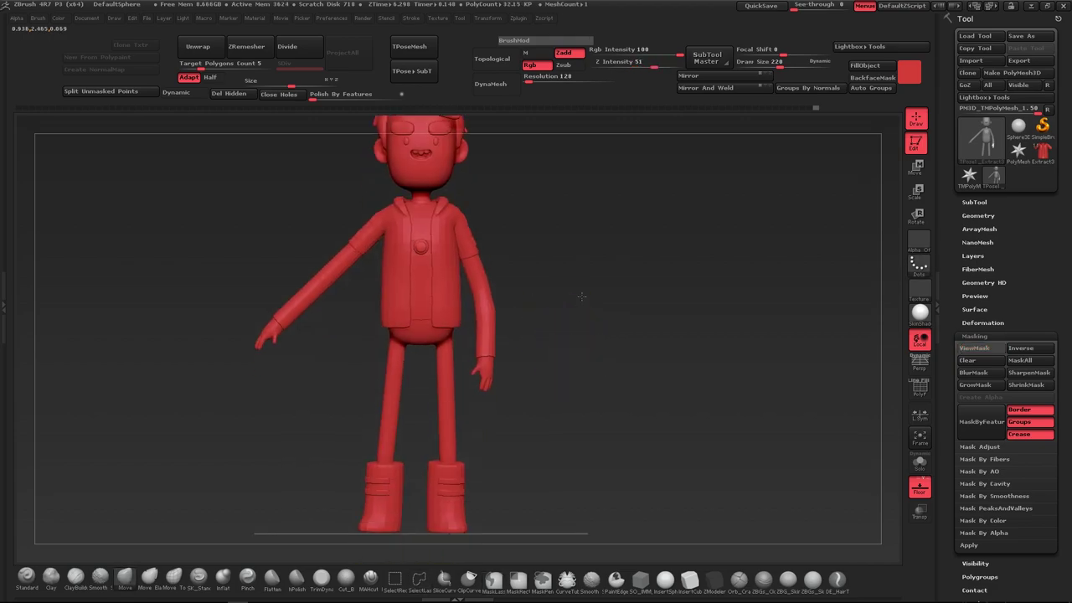
pyautogui.keyDown('ctrl'); pyautogui.moveTo(523, 172); pyautogui.dragTo(476, 389); pyautogui.keyUp('ctrl')
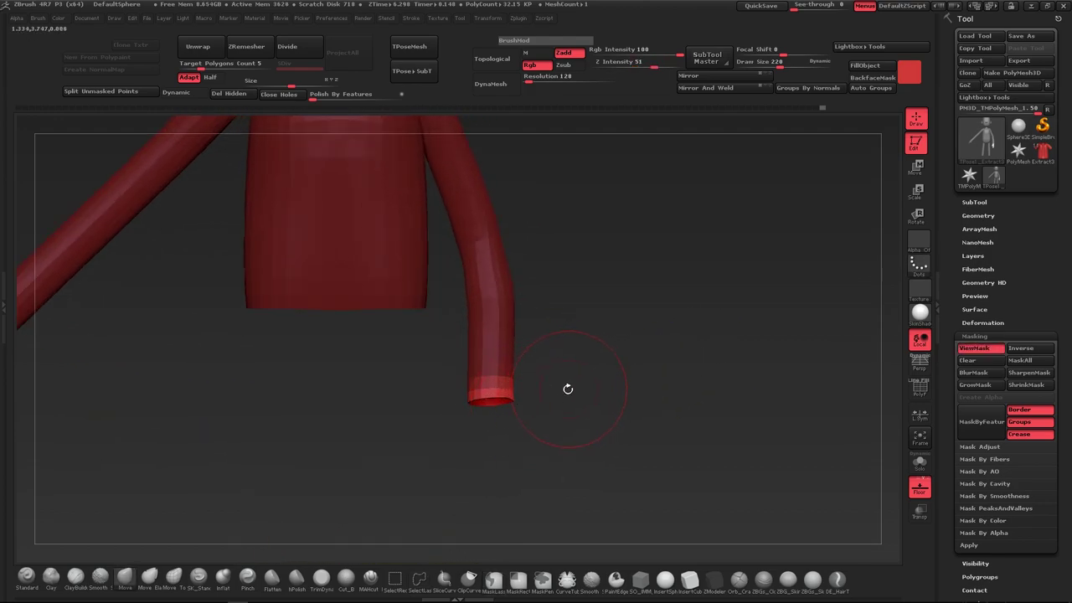
pyautogui.keyDown('ctrl'); pyautogui.keyDown('shift'); pyautogui.click(602, 373); pyautogui.keyUp('shift'); pyautogui.keyUp('ctrl')
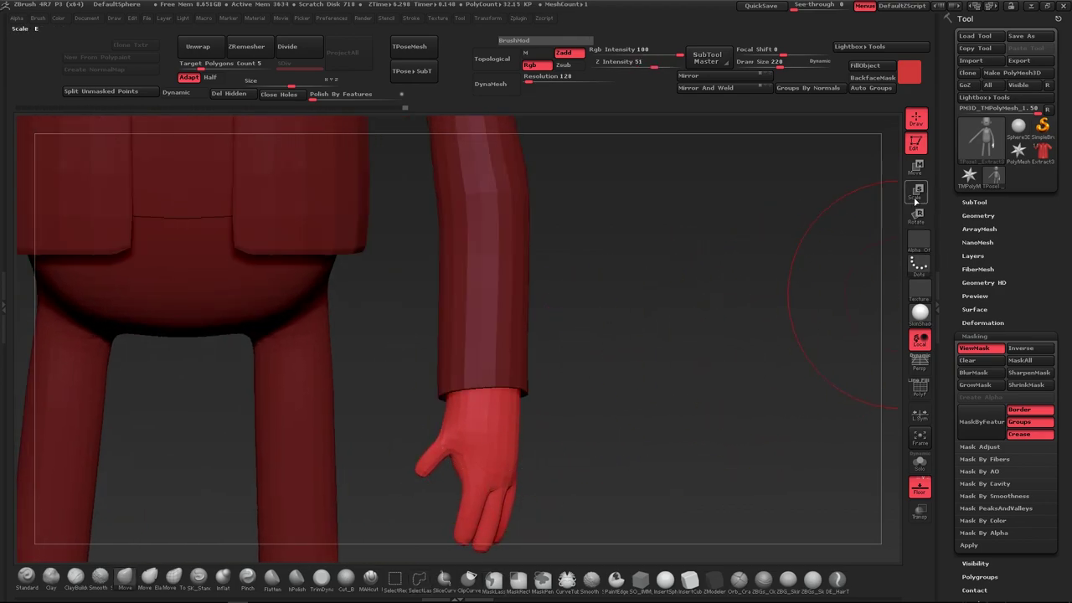
# Turn the hand slightly at the wrist with a Rotate transpose line
pyautogui.press('r')
pyautogui.moveTo(496, 385); pyautogui.dragTo(492, 343)
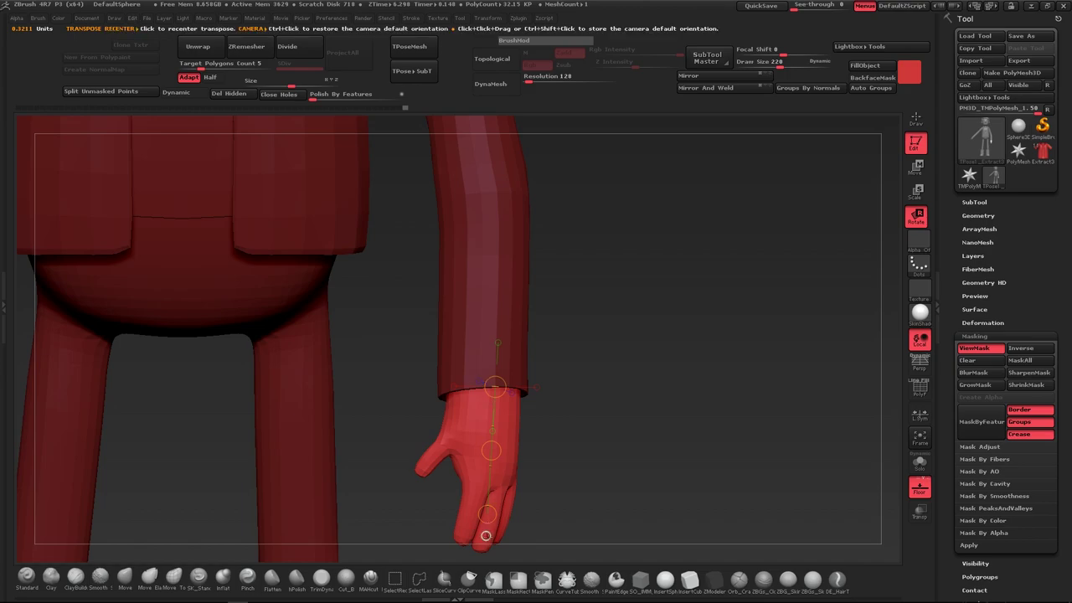
pyautogui.moveTo(487, 473); pyautogui.dragTo(483, 494)
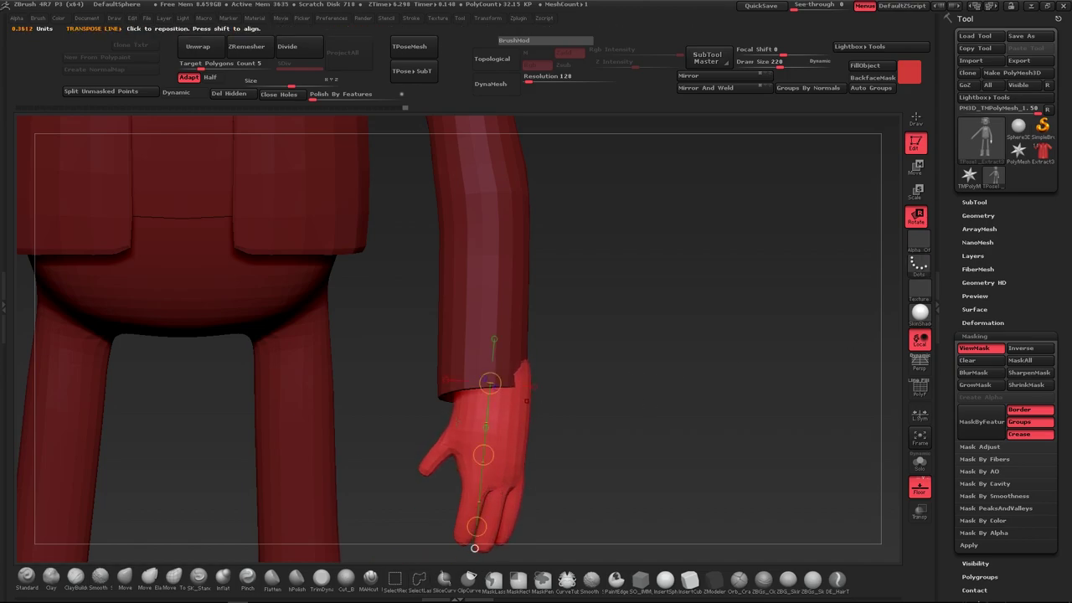
pyautogui.press('q')
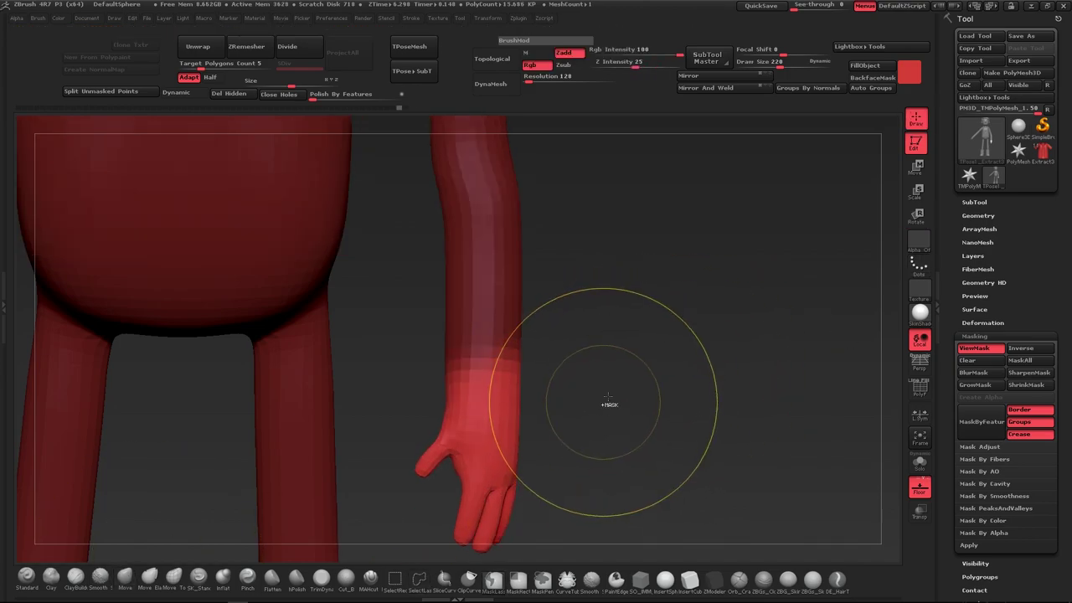
# Swing the hand's fingers inward toward the leg and check it from another angle
pyautogui.press('r')
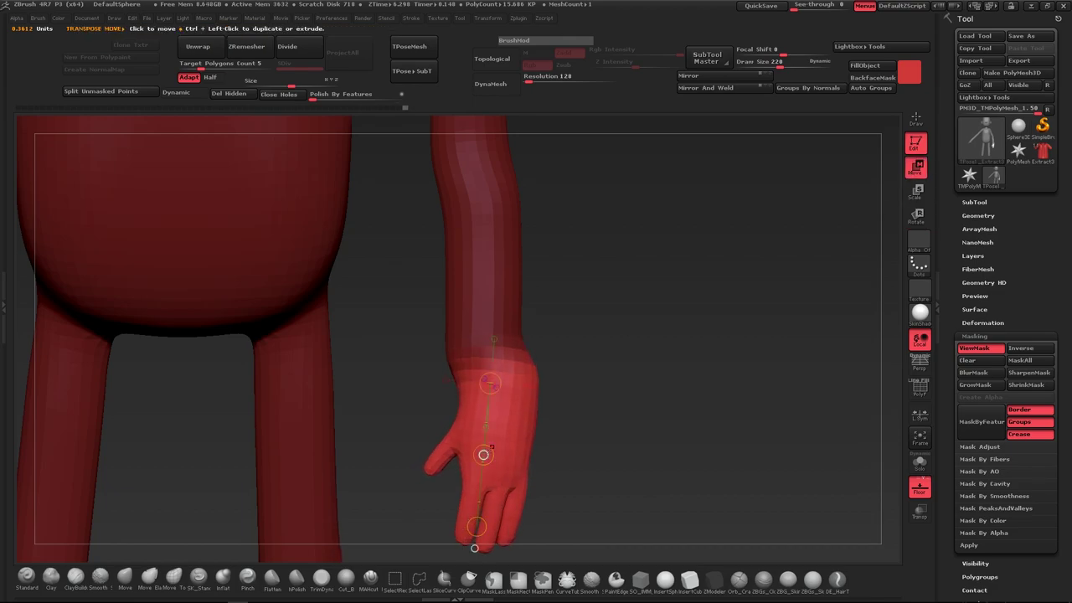
pyautogui.moveTo(483, 454); pyautogui.dragTo(465, 455)
pyautogui.press('q')
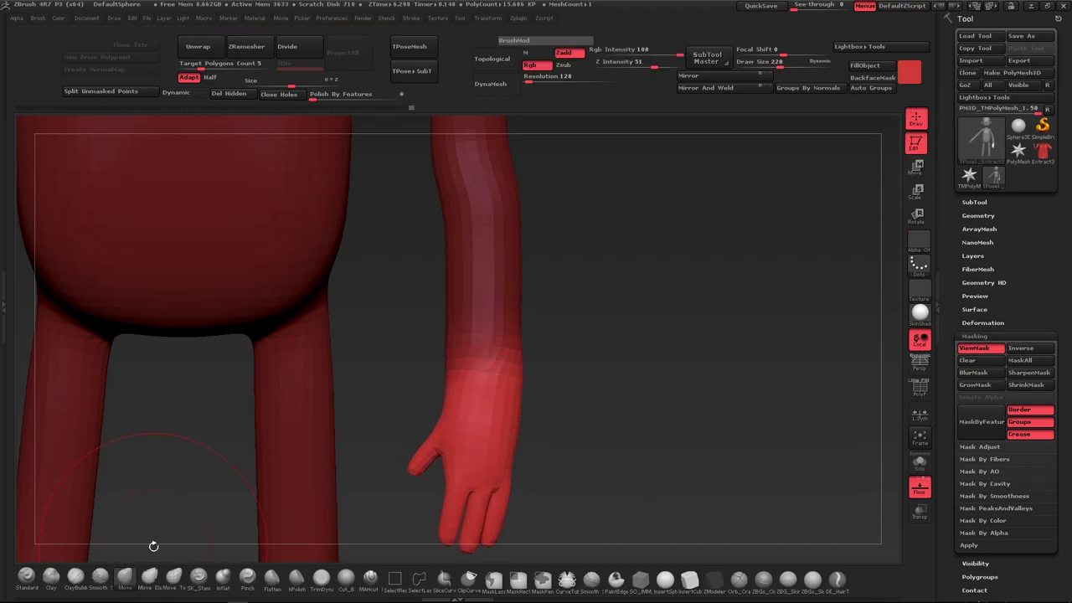
pyautogui.moveTo(503, 362); pyautogui.dragTo(586, 387)
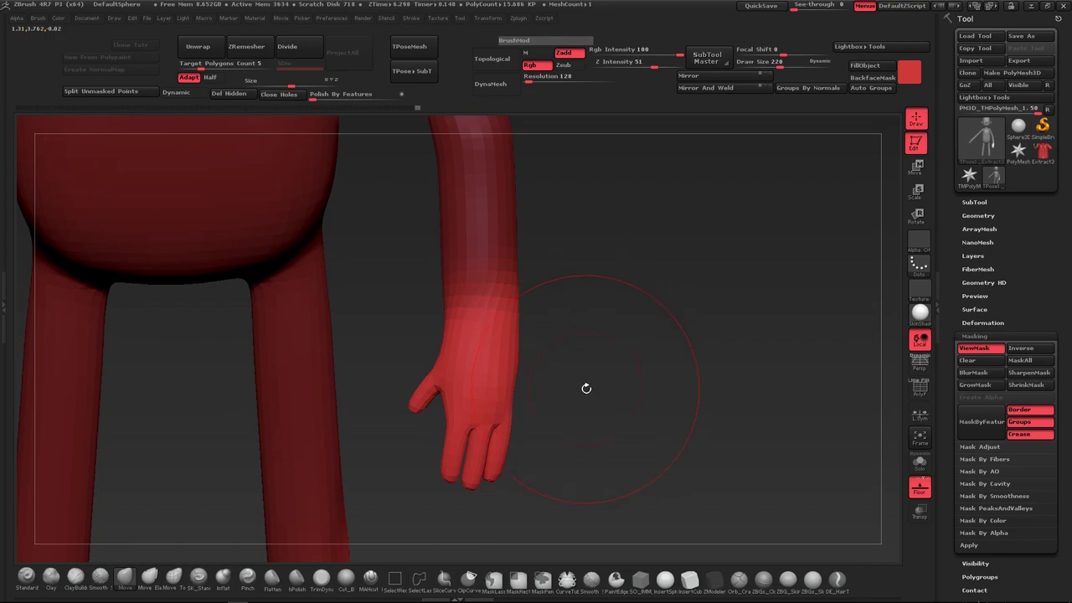
pyautogui.click(918, 215)
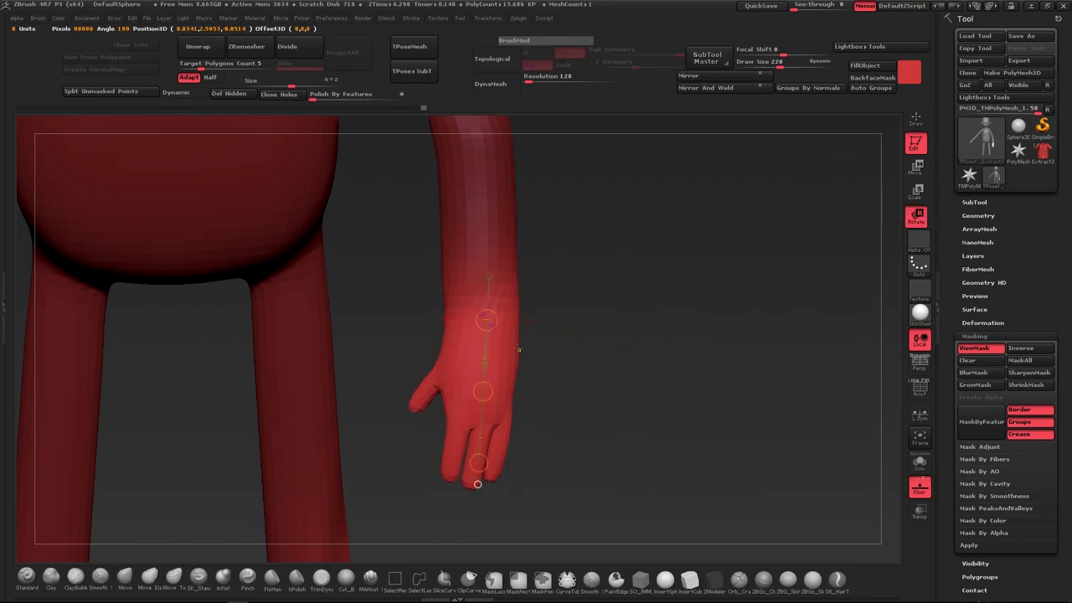
pyautogui.moveTo(478, 418)
pyautogui.keyDown('alt'); pyautogui.mouseDown()
pyautogui.moveTo(438, 330)
pyautogui.moveTo(521, 390)
pyautogui.mouseUp(); pyautogui.keyUp('alt')
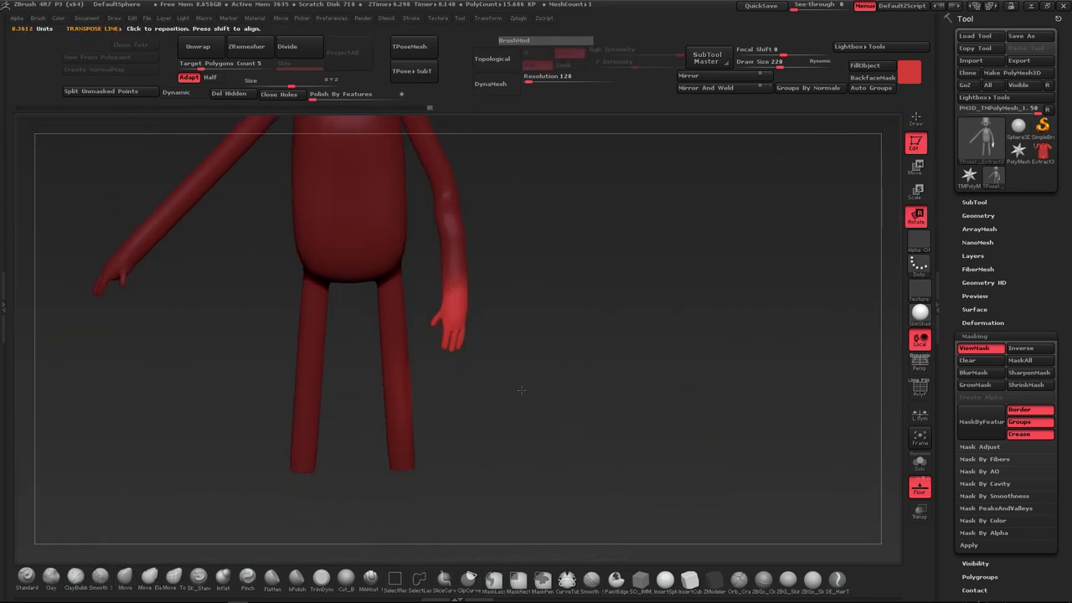
# Undo back through the earlier hand pose adjustments
pyautogui.hotkey('ctrl', 'z')
pyautogui.hotkey('ctrl', 'z')
pyautogui.hotkey('ctrl', 'z')
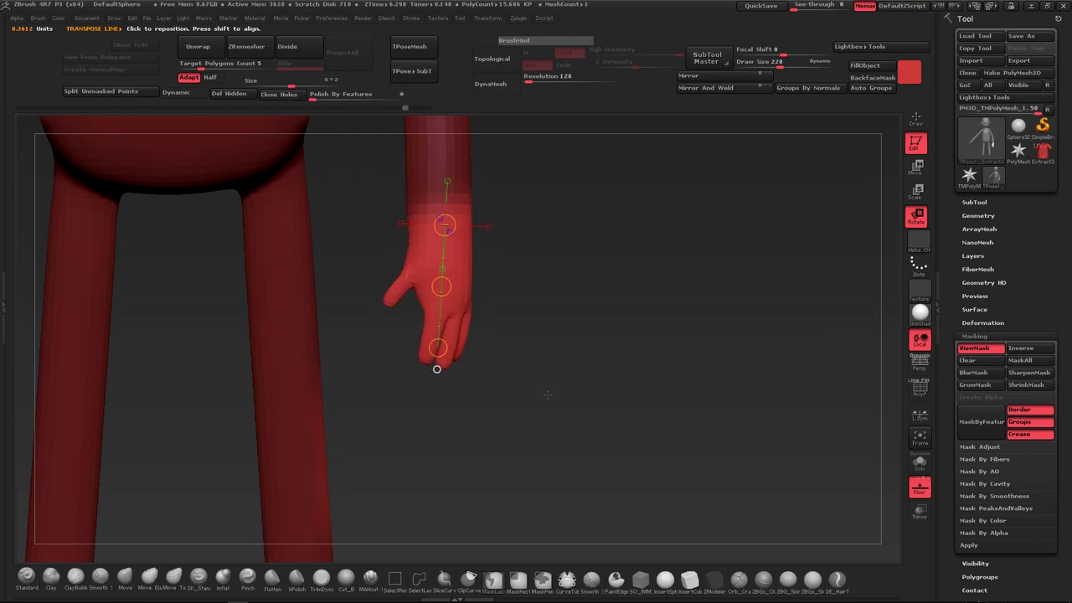
pyautogui.hotkey('ctrl', 'z')
pyautogui.hotkey('ctrl', 'z')
pyautogui.hotkey('ctrl', 'z')
pyautogui.hotkey('ctrl', 'z')
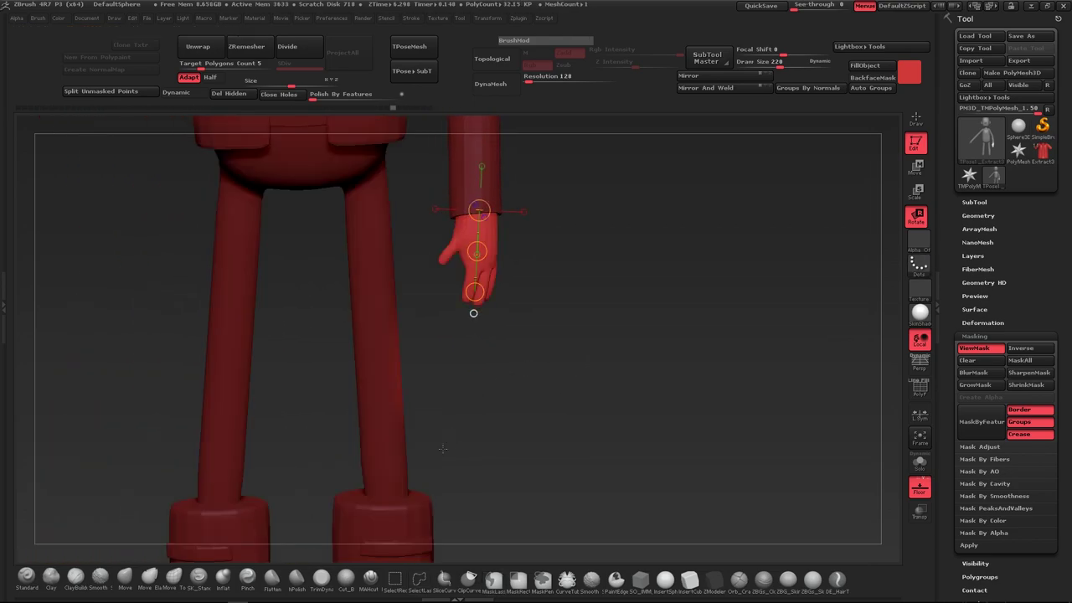
pyautogui.hotkey('ctrl', 'z')
pyautogui.hotkey('ctrl', 'z')
pyautogui.hotkey('ctrl', 'z')
pyautogui.click(916, 167)
pyautogui.hotkey('ctrl', 'z')
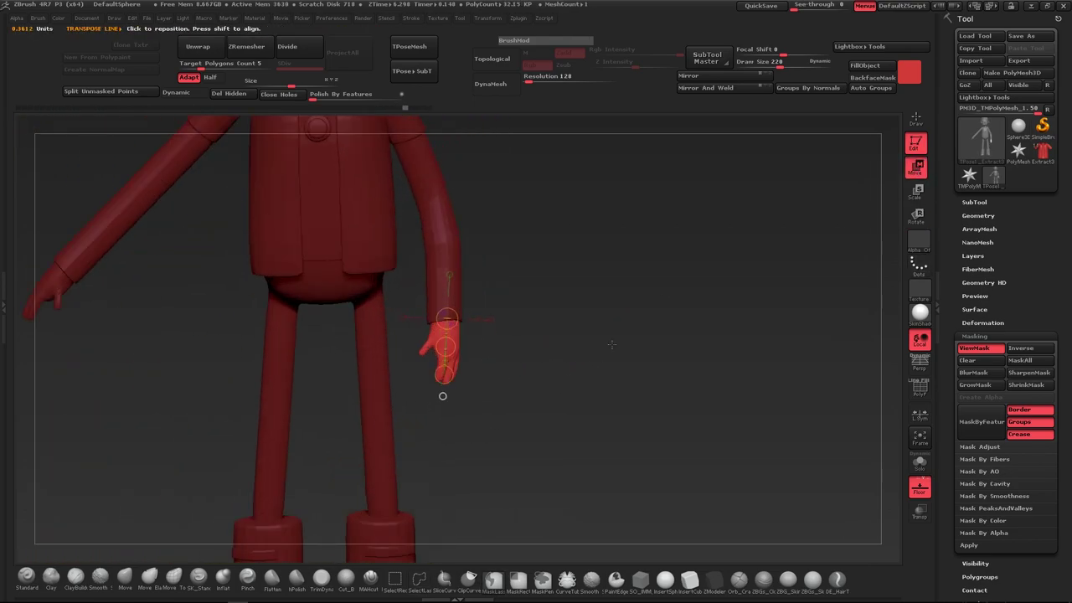
pyautogui.hotkey('ctrl', 'z')
pyautogui.hotkey('ctrl', 'z')
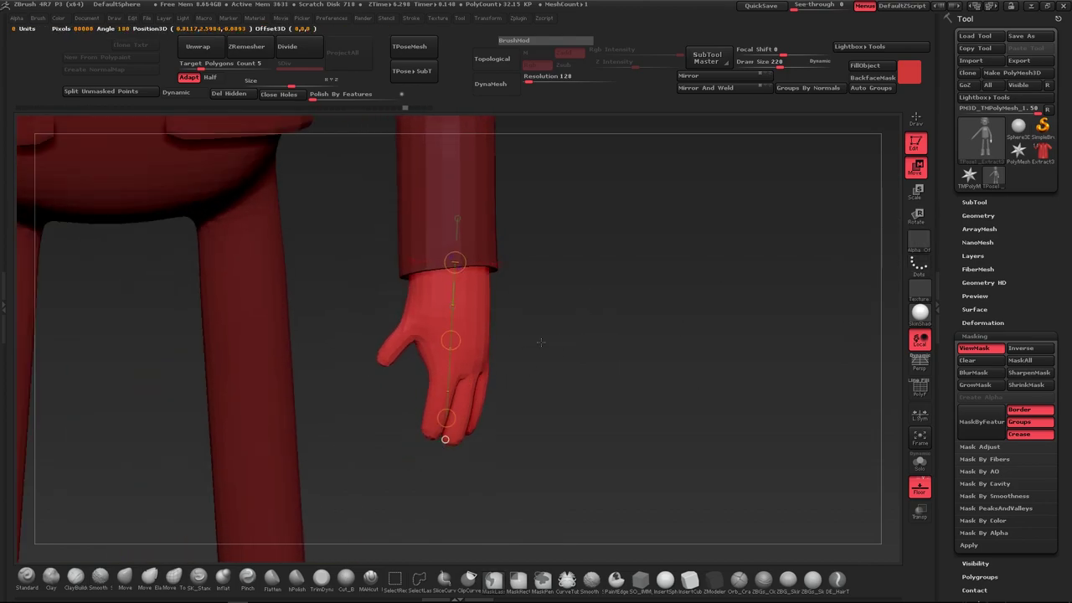
pyautogui.hotkey('ctrl', 'z')
pyautogui.hotkey('ctrl', 'z')
pyautogui.hotkey('ctrl', 'z')
pyautogui.hotkey('ctrl', 'z')
pyautogui.hotkey('ctrl', 'z')
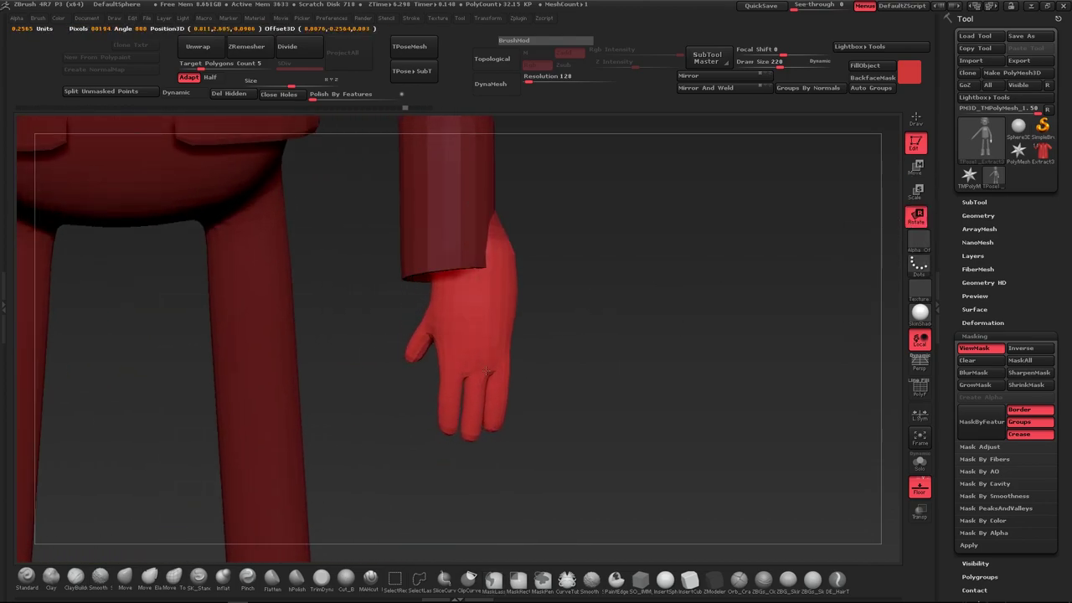
pyautogui.click(916, 168)
pyautogui.hotkey('ctrl', 'z')
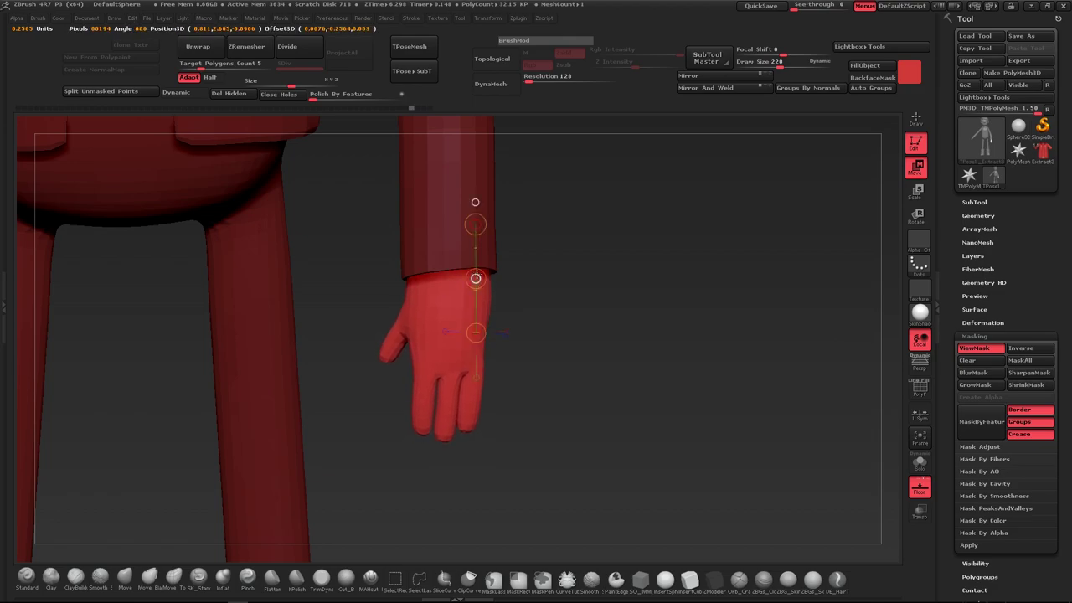
pyautogui.hotkey('ctrl', 'z')
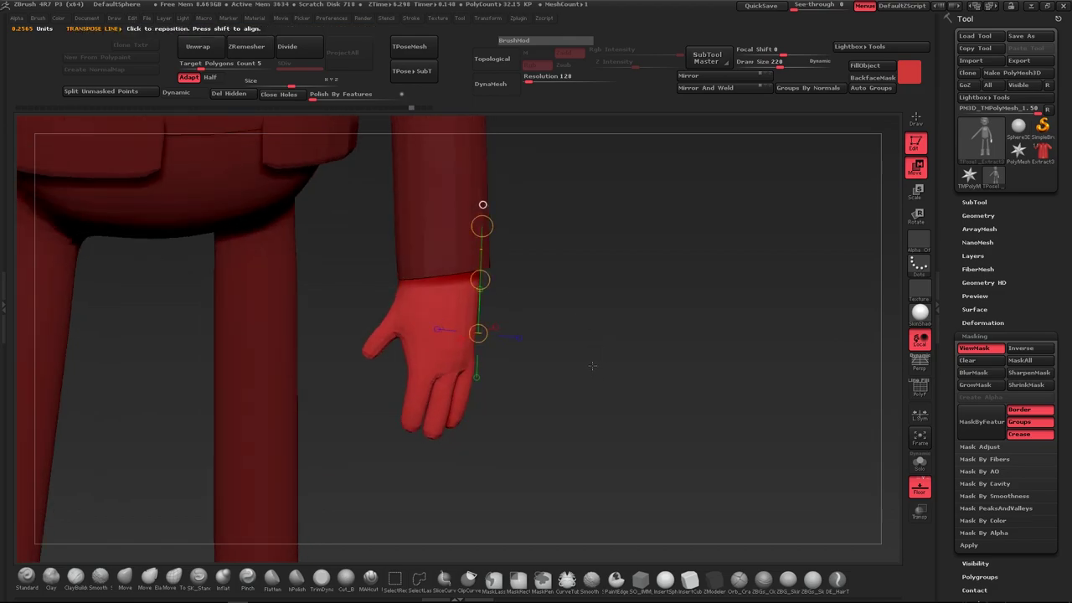
pyautogui.hotkey('ctrl', 'z')
pyautogui.hotkey('ctrl', 'z')
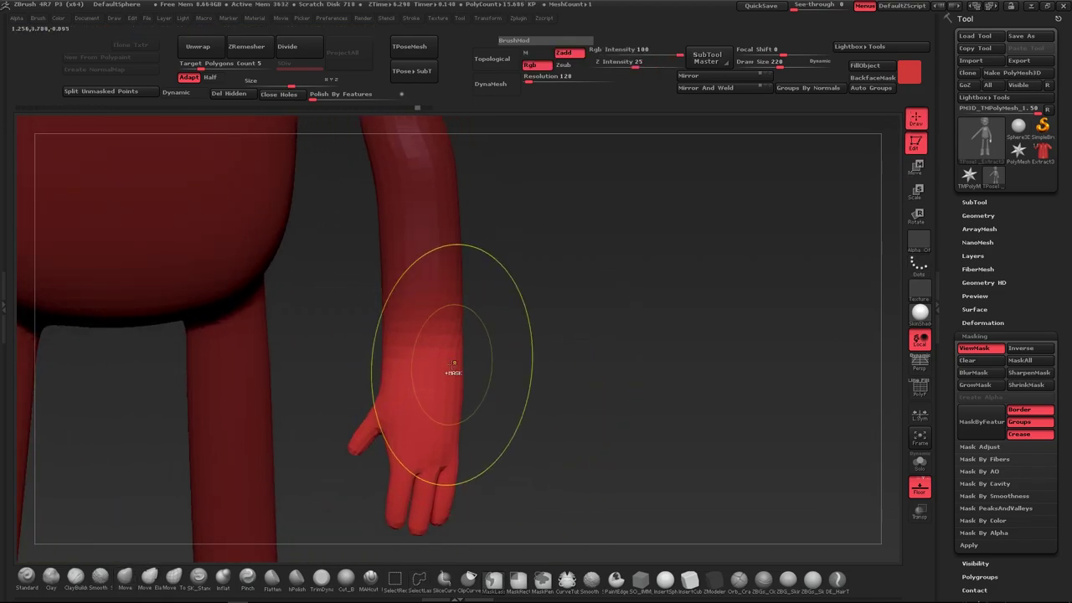
# Bend the hand further at the wrist so the thumb turns toward the leg
pyautogui.press('r')
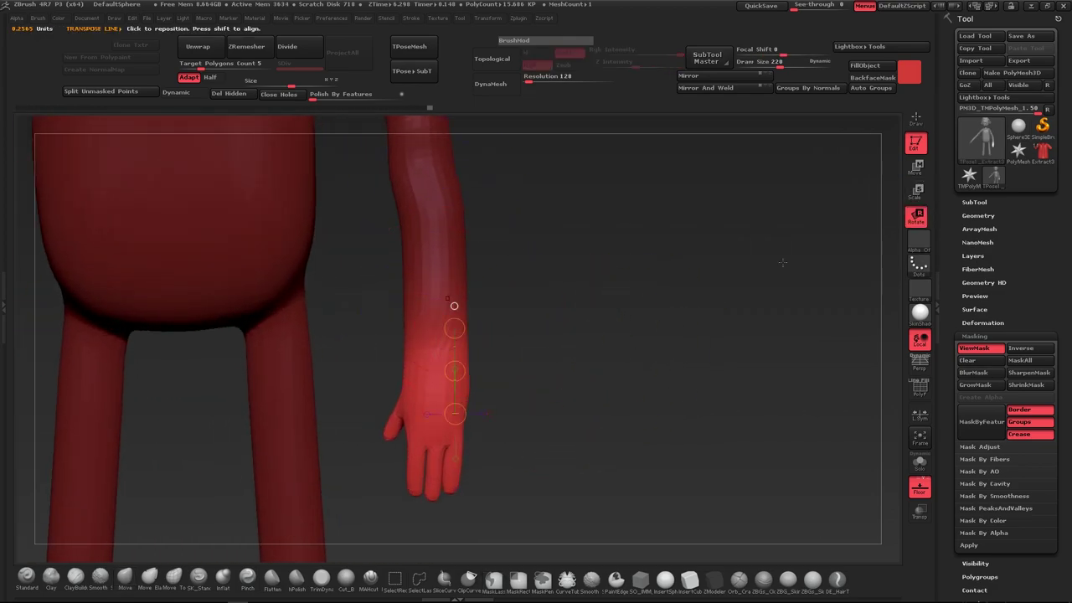
pyautogui.moveTo(439, 479); pyautogui.dragTo(433, 401)
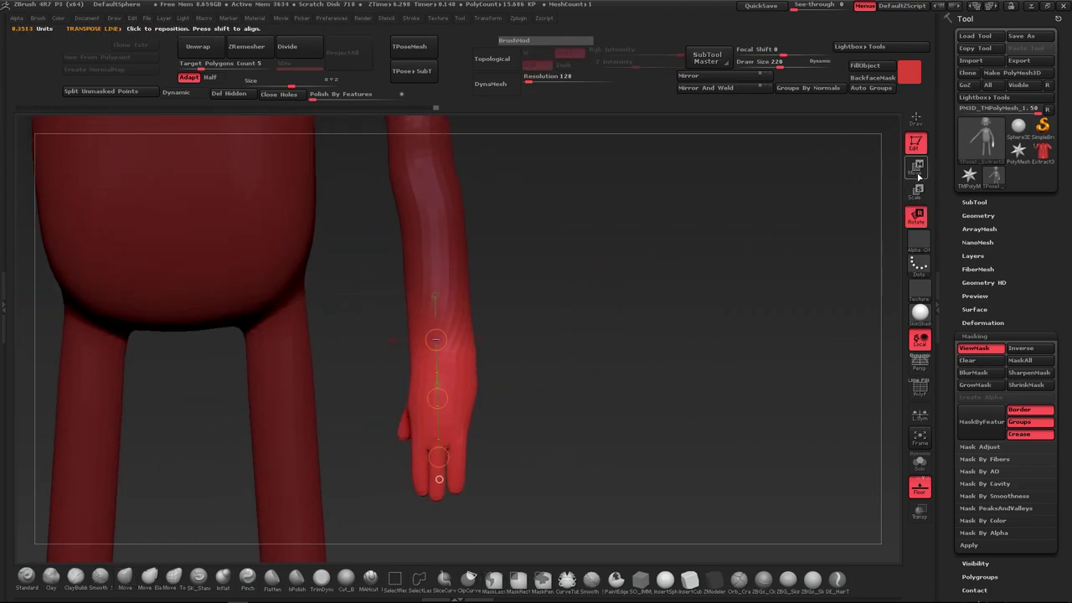
pyautogui.press('w')
pyautogui.click(123, 576)
# Set Draw Size to 122, then switch to a masking brush with topological masking at size 70
pyautogui.keyDown('ctrl'); pyautogui.click(577, 360); pyautogui.keyUp('ctrl')
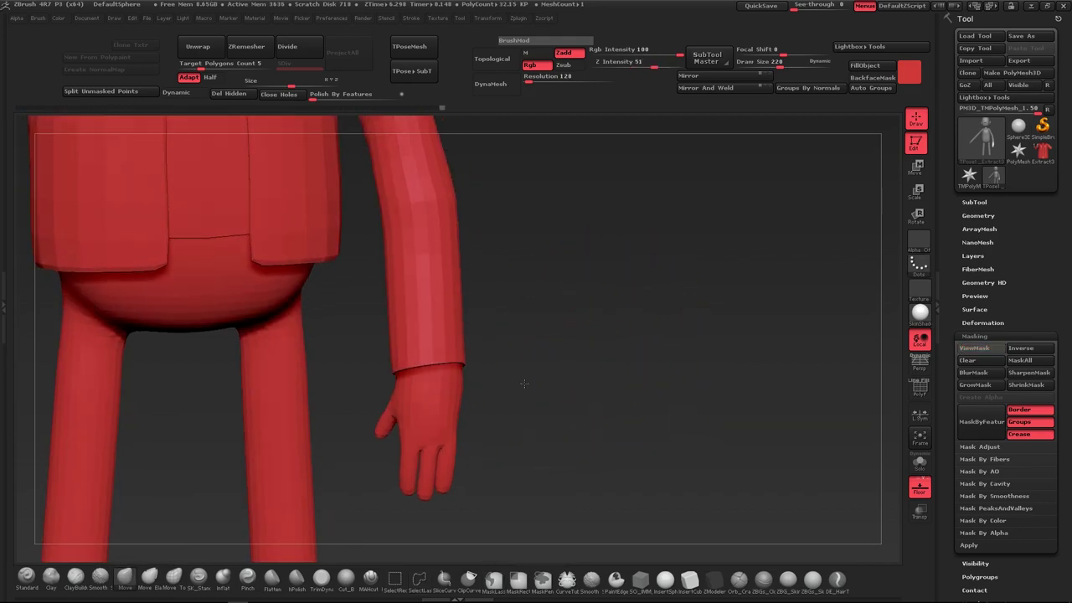
pyautogui.click(769, 65)
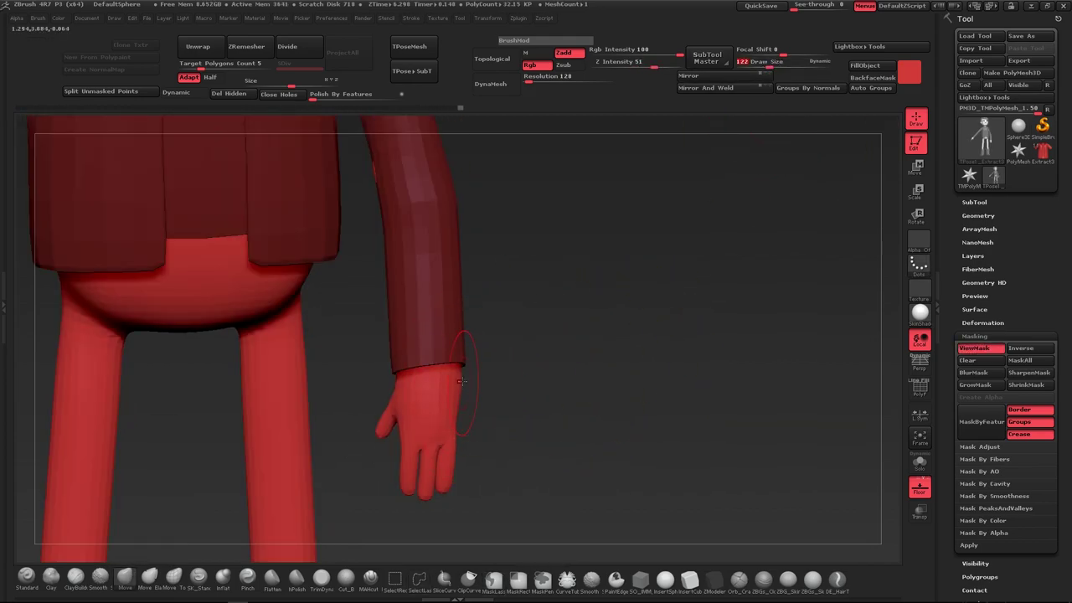
pyautogui.moveTo(469, 414); pyautogui.dragTo(473, 483)
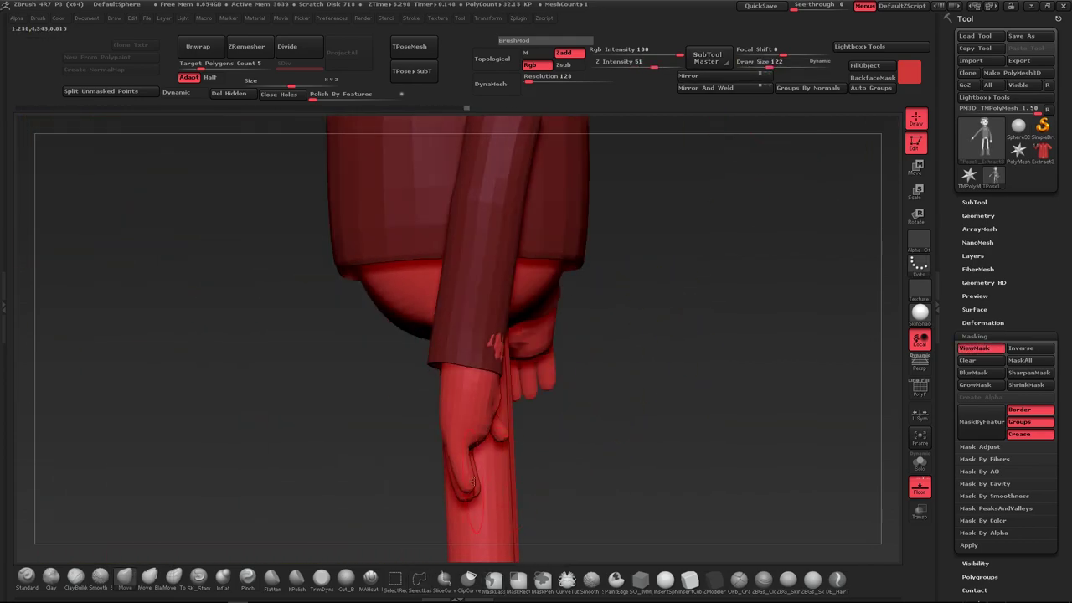
pyautogui.moveTo(498, 345)
pyautogui.mouseDown()
pyautogui.moveTo(417, 393)
pyautogui.moveTo(431, 381)
pyautogui.mouseUp()
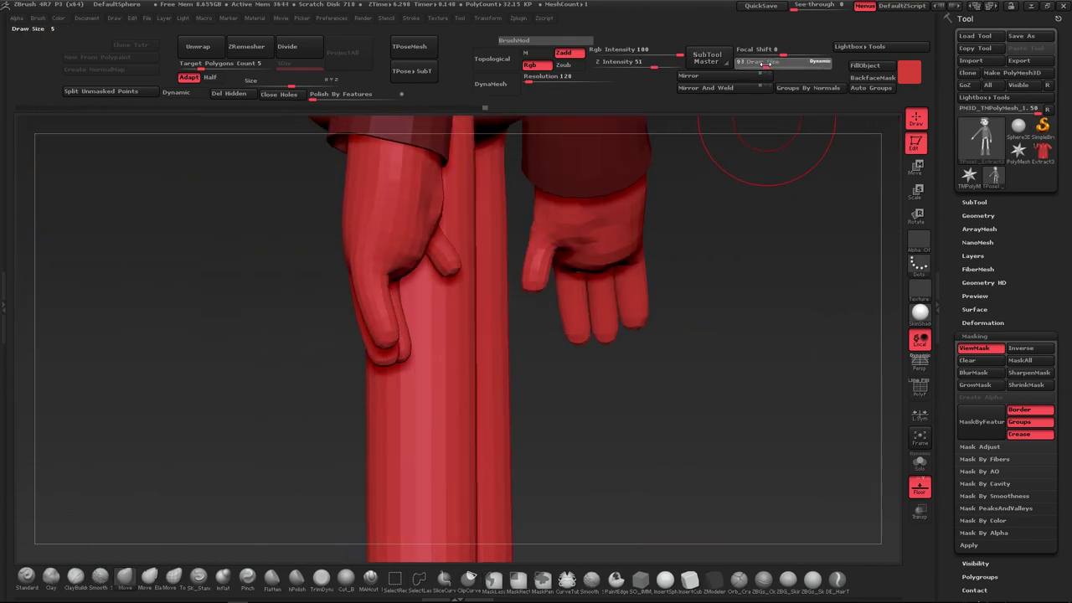
pyautogui.press('b')
pyautogui.press('m')
pyautogui.press('t')
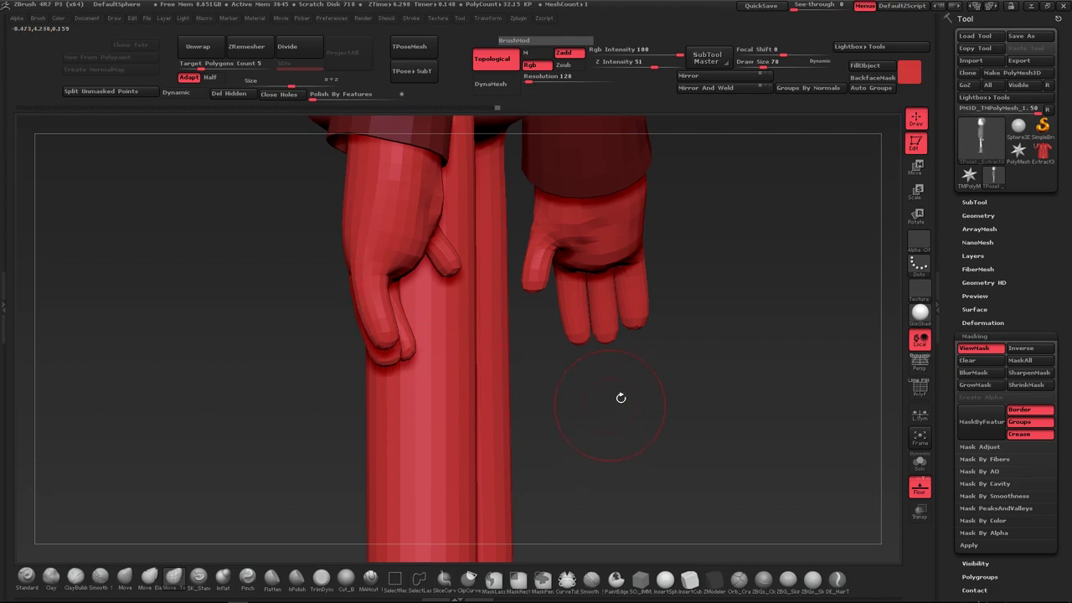
# Mask the lowered hand so only the thumb stays unmasked
pyautogui.moveTo(682, 376)
pyautogui.mouseDown()
pyautogui.moveTo(717, 359)
pyautogui.moveTo(599, 433)
pyautogui.mouseUp()
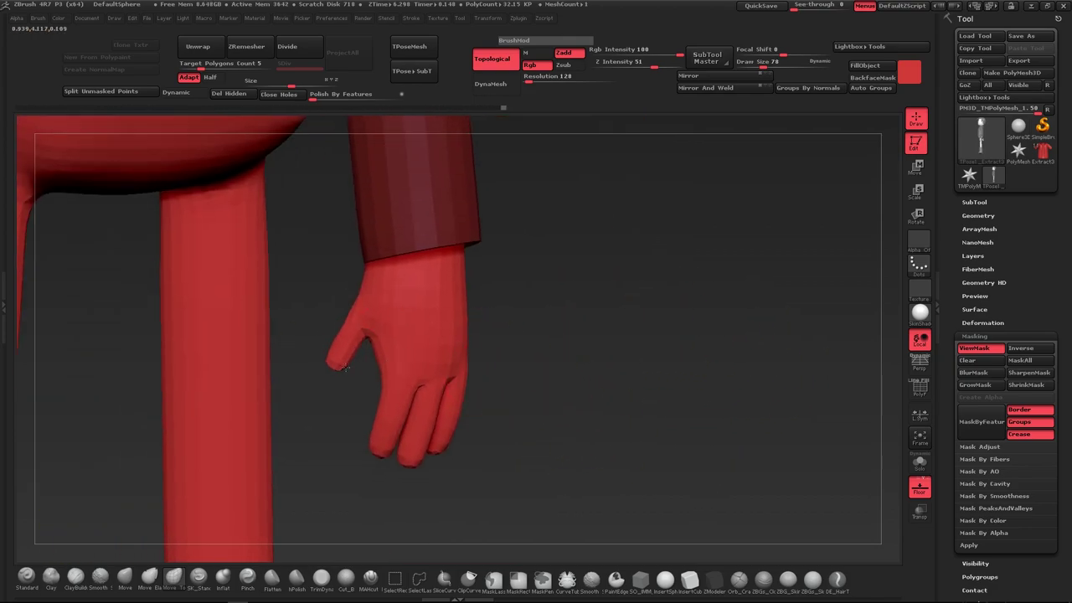
pyautogui.moveTo(347, 369); pyautogui.dragTo(438, 346)
pyautogui.keyDown('ctrl'); pyautogui.click(507, 324); pyautogui.keyUp('ctrl')
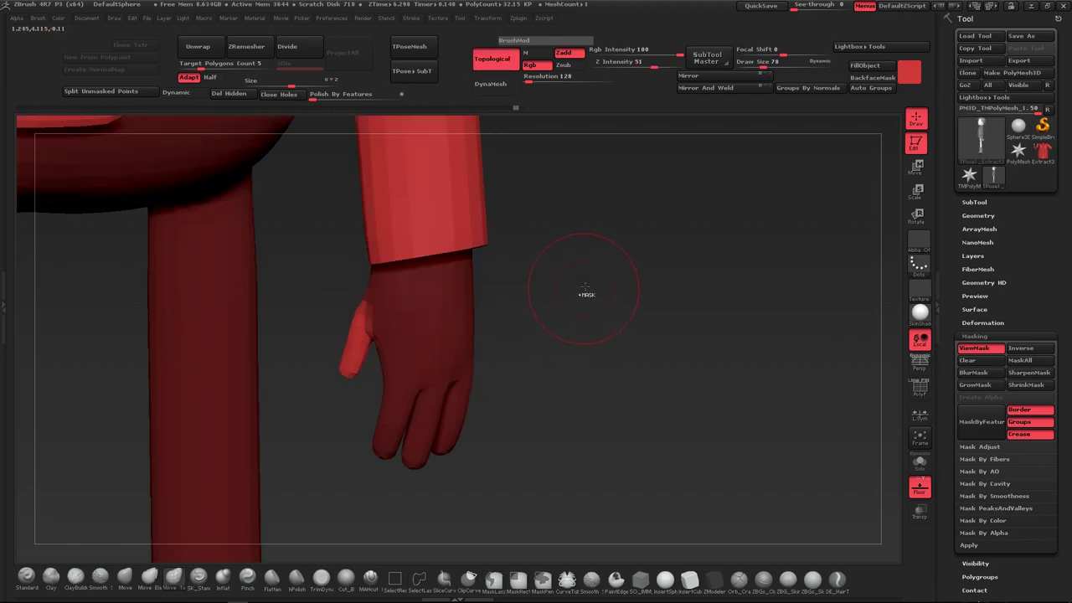
pyautogui.keyDown('ctrl'); pyautogui.click(584, 289); pyautogui.keyUp('ctrl')
pyautogui.keyDown('ctrl'); pyautogui.click(556, 303); pyautogui.keyUp('ctrl')
# Rotate the thumb with Transpose so it tucks in toward the fingers
pyautogui.click(915, 216)
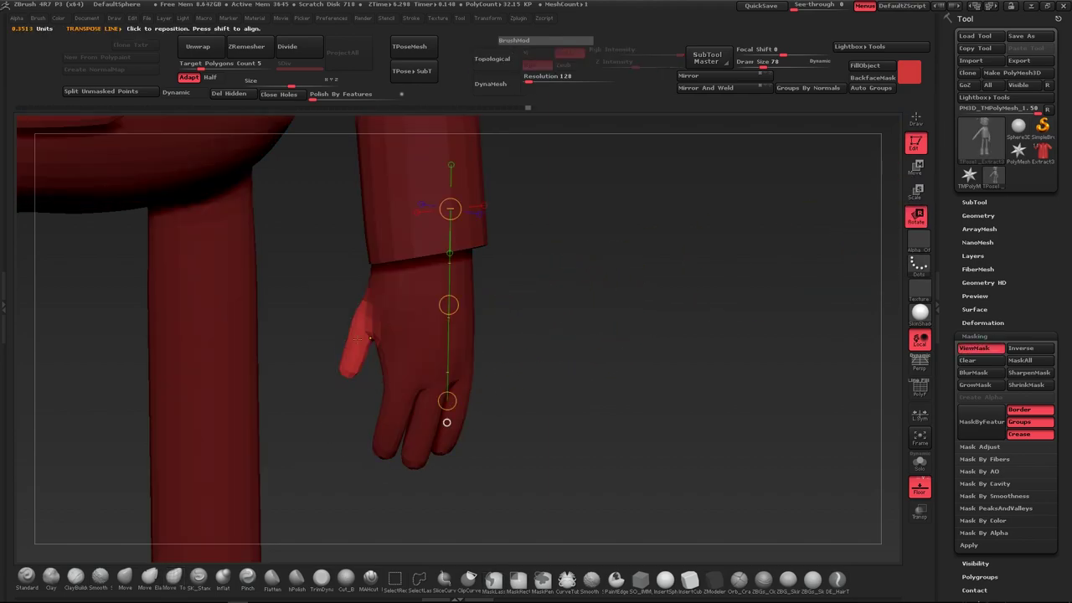
pyautogui.moveTo(370, 275); pyautogui.dragTo(356, 372)
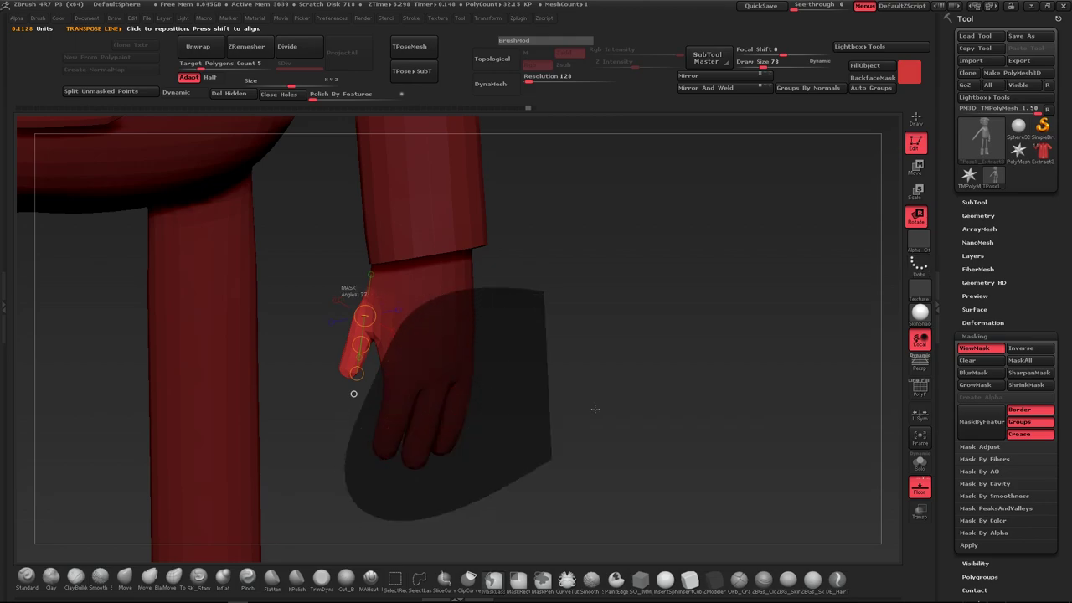
pyautogui.moveTo(426, 357)
pyautogui.keyDown('ctrl'); pyautogui.mouseDown()
pyautogui.moveTo(551, 353)
pyautogui.moveTo(352, 339)
pyautogui.mouseUp(); pyautogui.keyUp('ctrl')
pyautogui.press('q')
pyautogui.moveTo(351, 380)
pyautogui.mouseDown()
pyautogui.moveTo(430, 410)
pyautogui.moveTo(586, 409)
pyautogui.moveTo(396, 384)
pyautogui.moveTo(397, 418)
pyautogui.mouseUp()
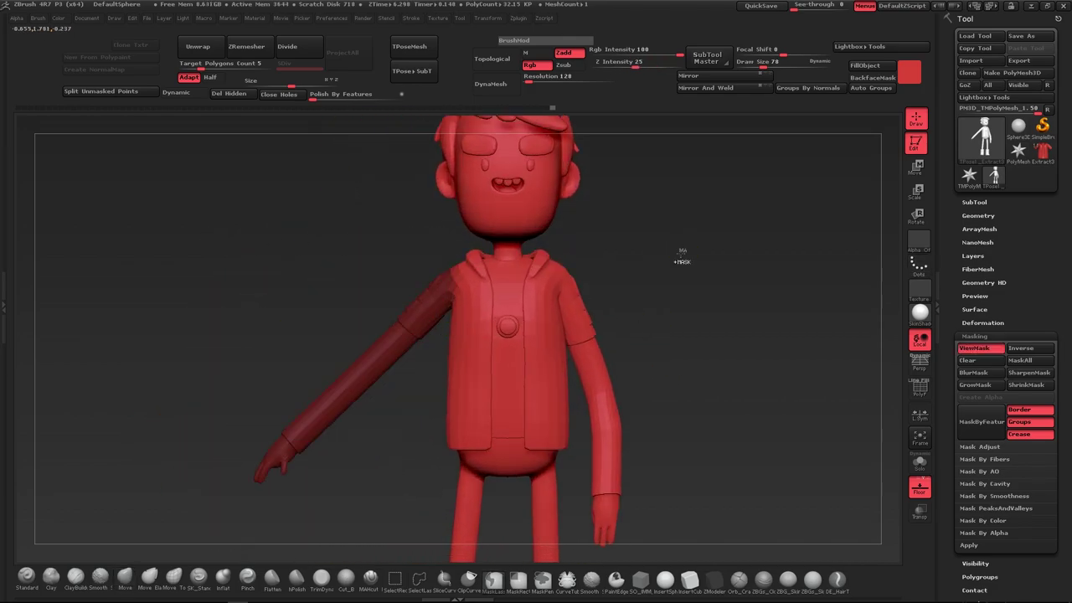
# Mask all but the left arm and rotate it up to stick straight out horizontally
pyautogui.keyDown('ctrl'); pyautogui.click(679, 249); pyautogui.keyUp('ctrl')
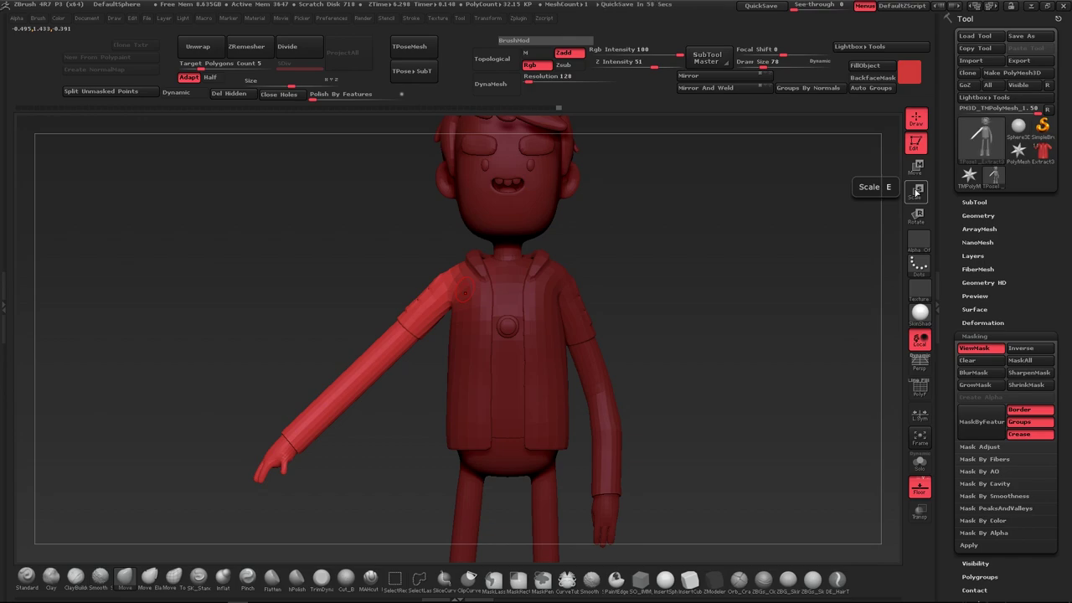
pyautogui.click(918, 217)
pyautogui.moveTo(279, 447)
pyautogui.mouseDown()
pyautogui.moveTo(201, 333)
pyautogui.moveTo(366, 448)
pyautogui.moveTo(627, 311)
pyautogui.moveTo(614, 350)
pyautogui.mouseUp()
pyautogui.press('q')
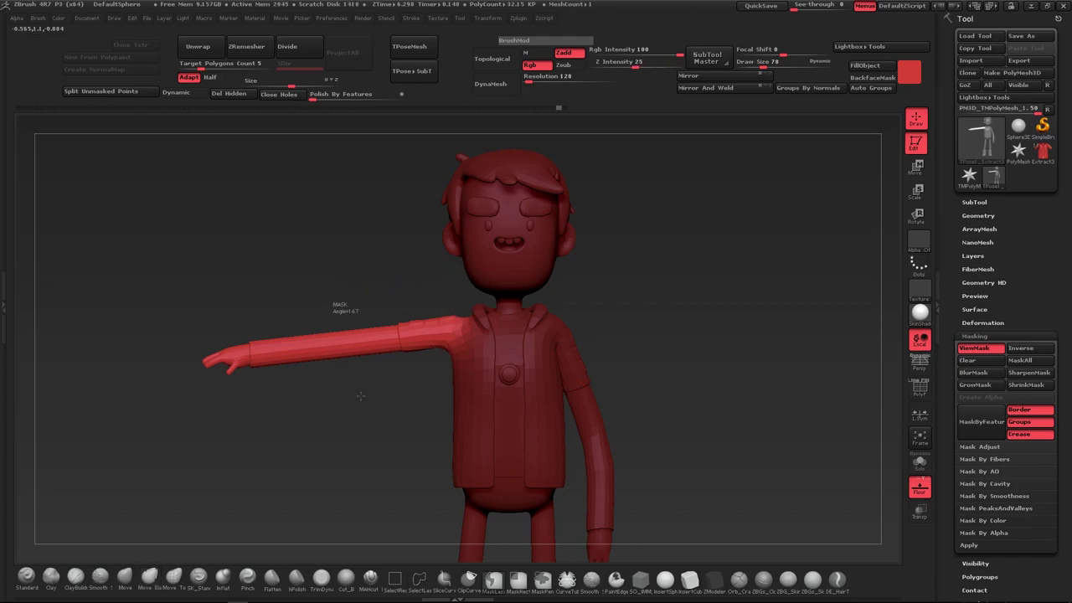
# Mask the upper arm and shoulder, then test and undo several rotation lines along the forearm
pyautogui.keyDown('ctrl'); pyautogui.moveTo(360, 395); pyautogui.dragTo(333, 404); pyautogui.keyUp('ctrl')
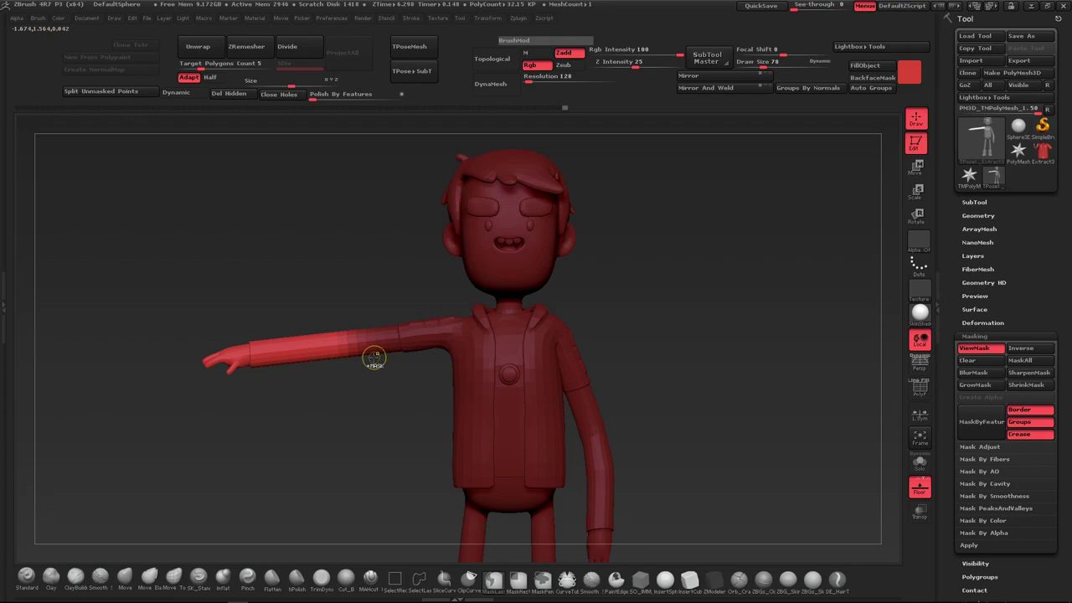
pyautogui.moveTo(325, 333)
pyautogui.keyDown('ctrl'); pyautogui.mouseDown()
pyautogui.moveTo(339, 356)
pyautogui.moveTo(226, 360)
pyautogui.moveTo(263, 227)
pyautogui.moveTo(299, 215)
pyautogui.mouseUp(); pyautogui.keyUp('ctrl')
pyautogui.press('r')
pyautogui.hotkey('ctrl', 'z')
pyautogui.moveTo(343, 335)
pyautogui.mouseDown()
pyautogui.moveTo(340, 301)
pyautogui.moveTo(318, 295)
pyautogui.moveTo(235, 342)
pyautogui.mouseUp()
pyautogui.hotkey('ctrl', 'z')
pyautogui.moveTo(394, 268)
pyautogui.mouseDown()
pyautogui.moveTo(459, 316)
pyautogui.moveTo(442, 383)
pyautogui.mouseUp()
pyautogui.moveTo(381, 342); pyautogui.dragTo(239, 357)
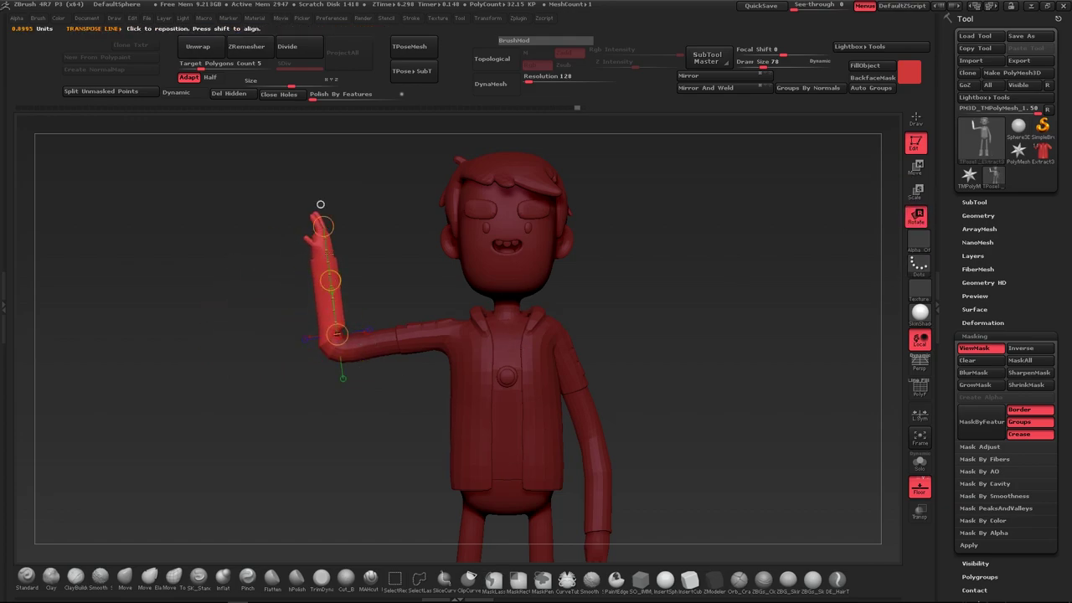
pyautogui.hotkey('ctrl', 'z')
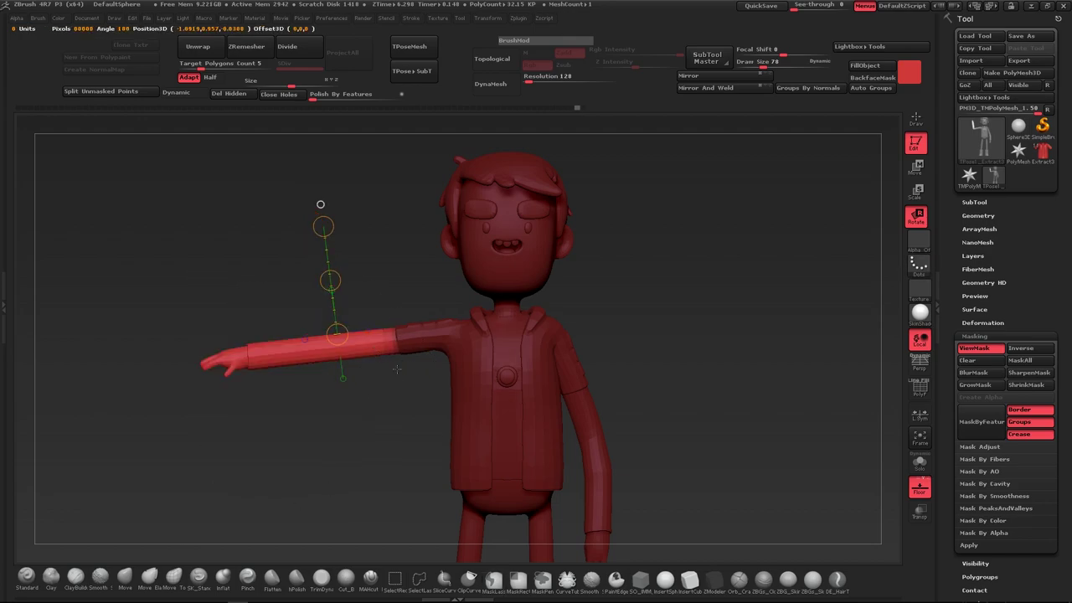
pyautogui.moveTo(244, 340); pyautogui.dragTo(386, 339)
pyautogui.moveTo(687, 251); pyautogui.dragTo(602, 377)
pyautogui.moveTo(339, 346)
pyautogui.mouseDown()
pyautogui.moveTo(303, 383)
pyautogui.moveTo(226, 368)
pyautogui.mouseUp()
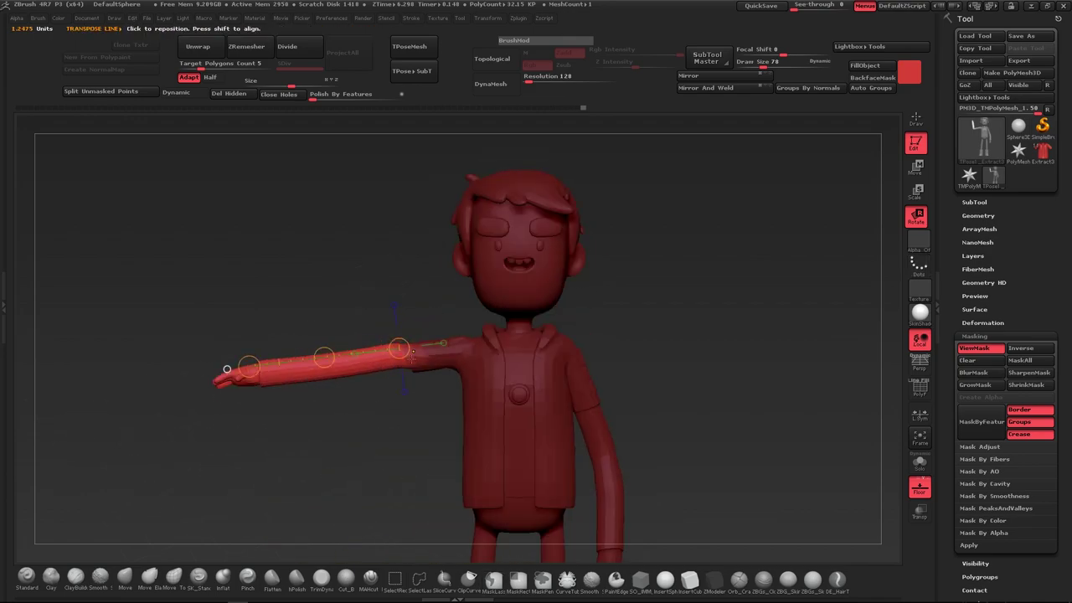
pyautogui.click(326, 361)
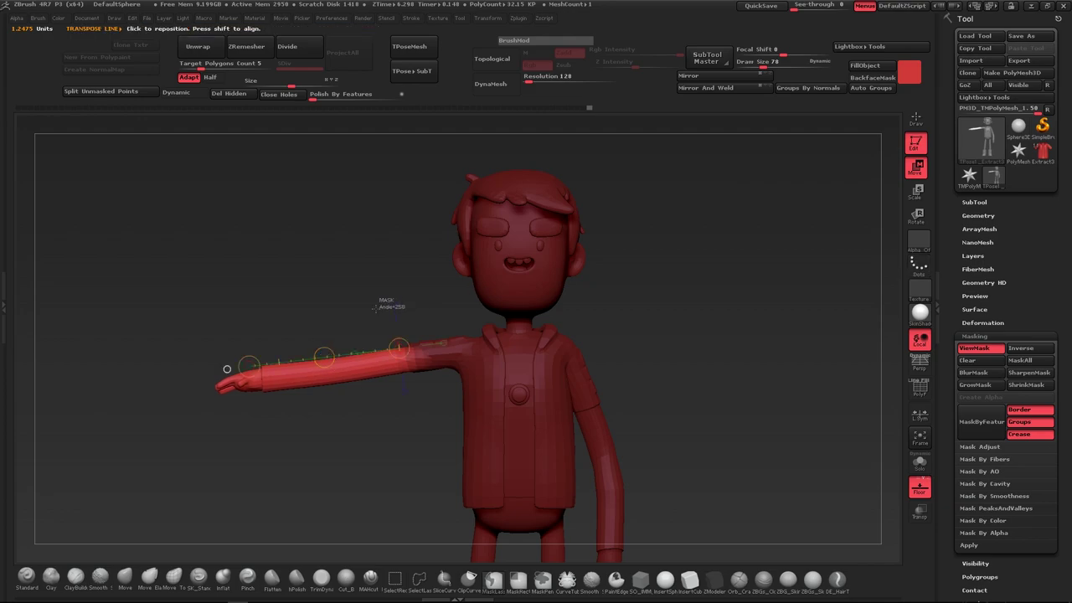
# Refine the upper-arm mask and rotate the forearm up at the elbow into a wave
pyautogui.keyDown('ctrl'); pyautogui.moveTo(381, 305); pyautogui.dragTo(382, 315); pyautogui.keyUp('ctrl')
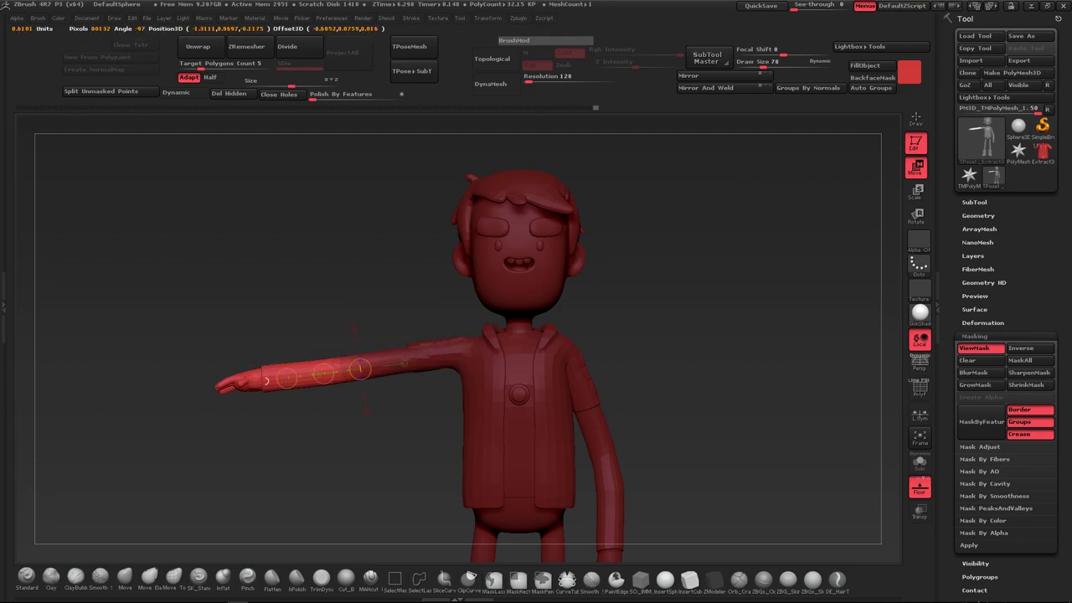
pyautogui.moveTo(246, 378); pyautogui.dragTo(312, 295)
pyautogui.press('r')
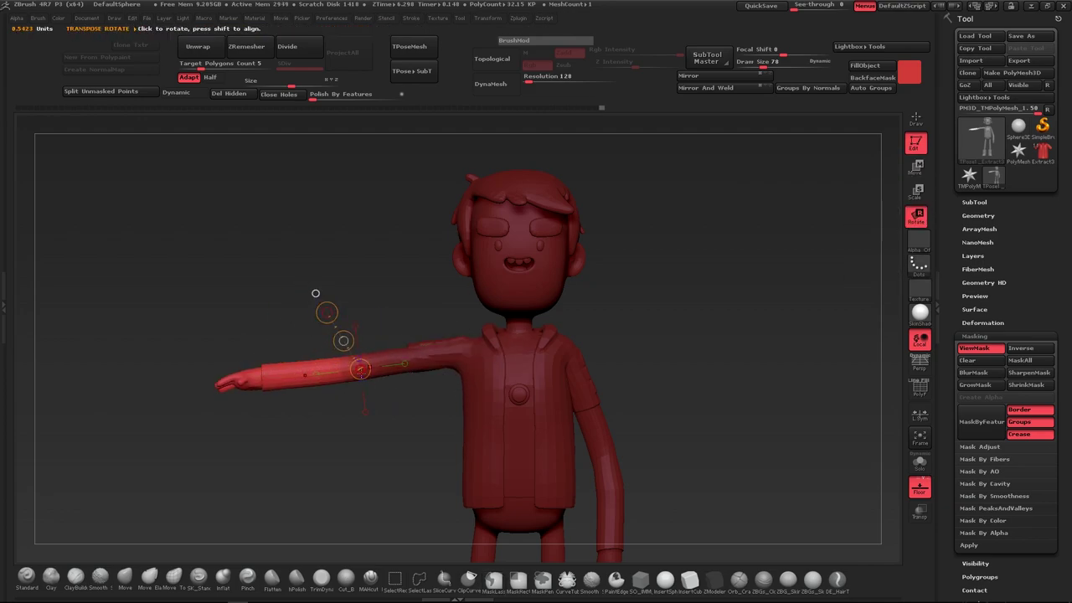
pyautogui.moveTo(339, 340)
pyautogui.mouseDown()
pyautogui.moveTo(263, 377)
pyautogui.moveTo(335, 312)
pyautogui.moveTo(331, 256)
pyautogui.mouseUp()
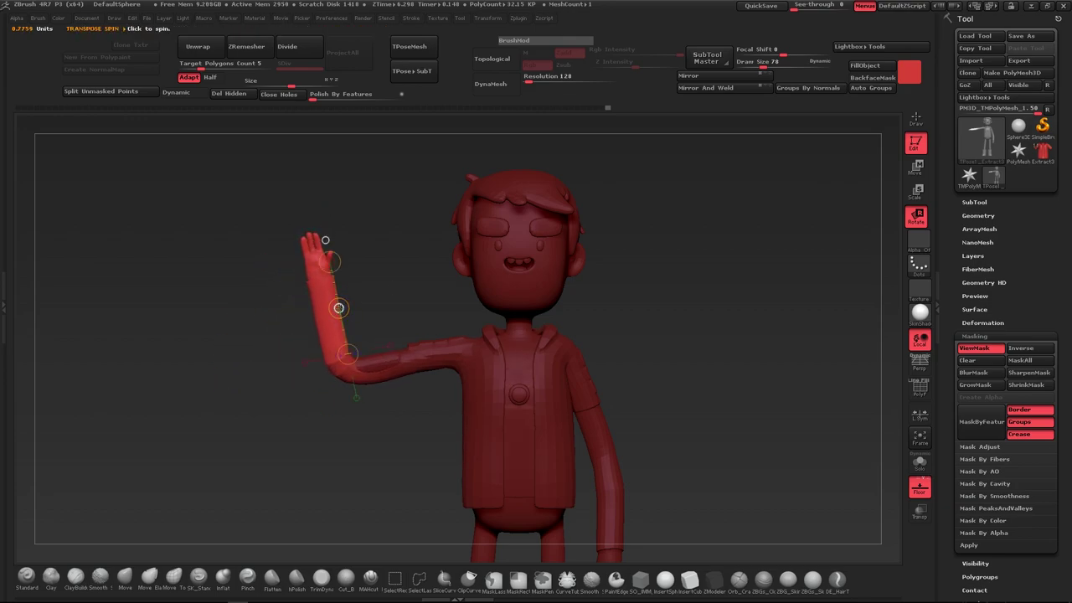
pyautogui.scroll(3, 343, 318)
pyautogui.press('q')
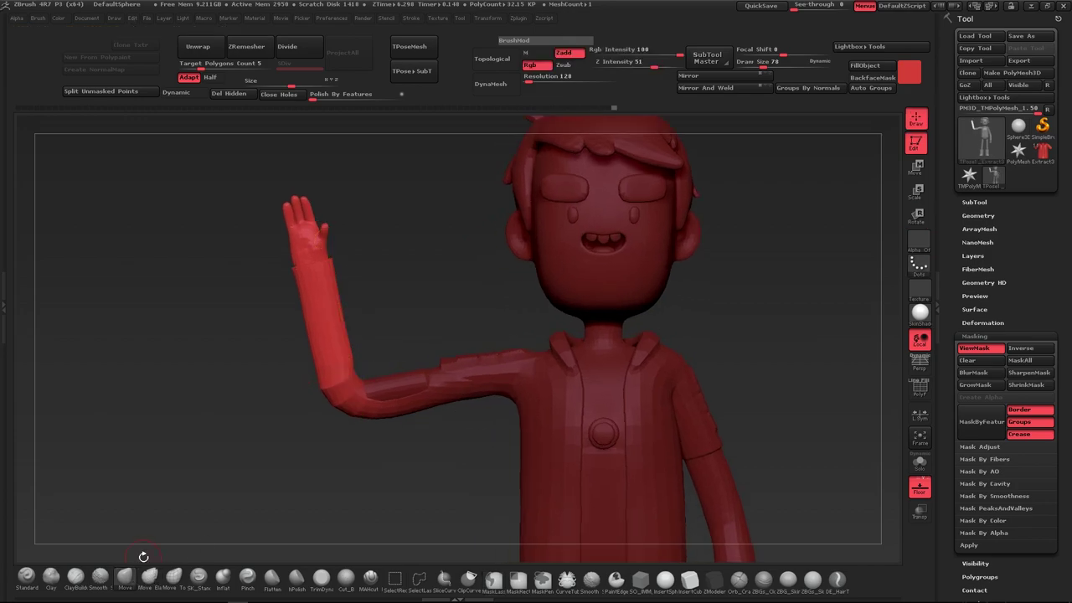
# Mask the bent forearm and toggle Solo and the mask display to check the jacket
pyautogui.press('ctrl')
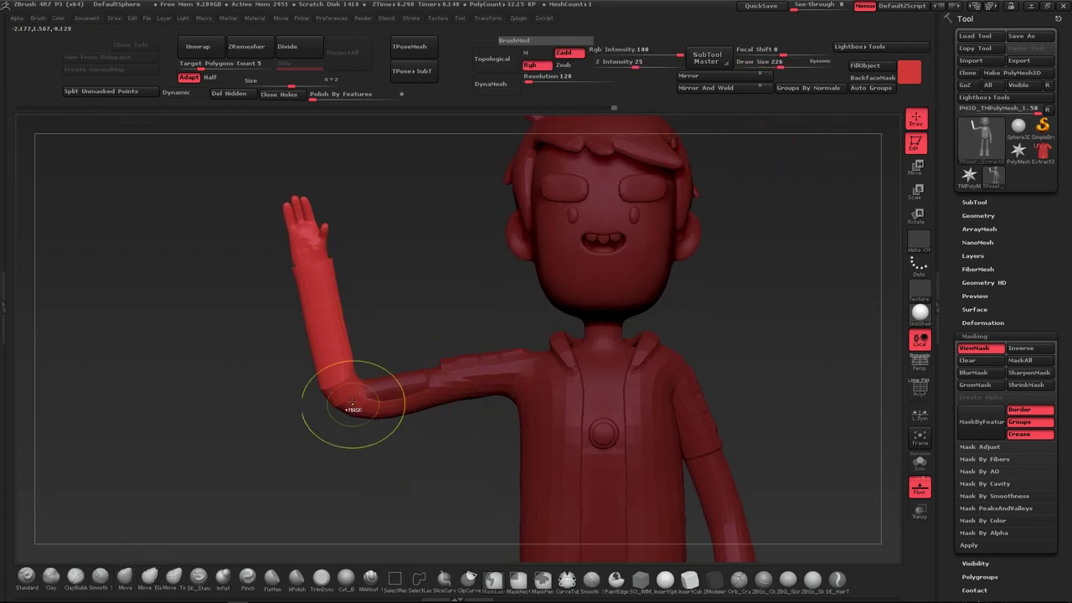
pyautogui.moveTo(483, 331); pyautogui.dragTo(486, 513)
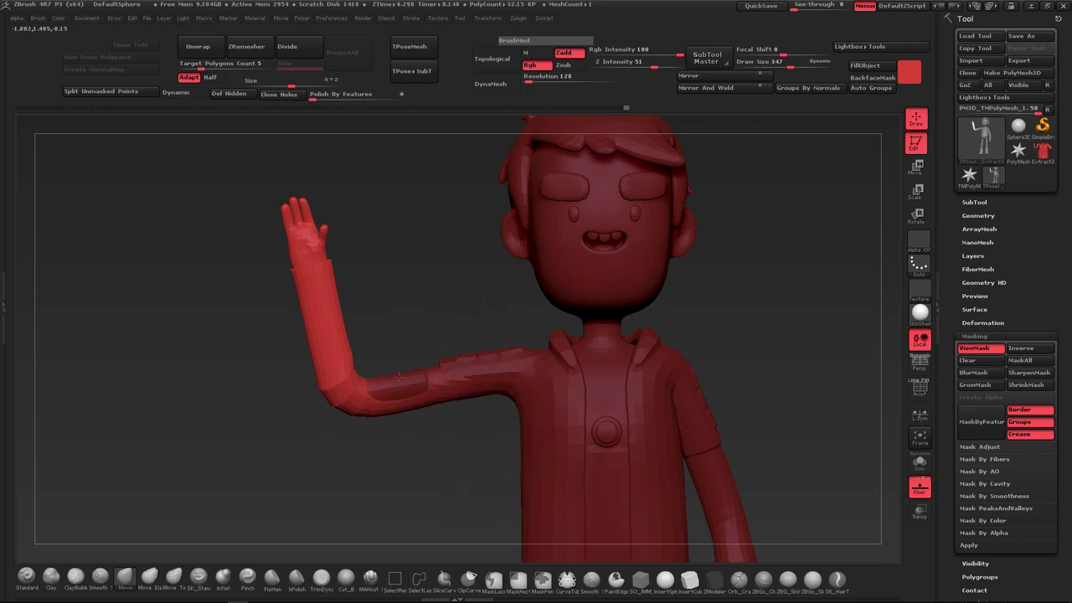
pyautogui.moveTo(434, 401)
pyautogui.mouseDown()
pyautogui.moveTo(541, 349)
pyautogui.moveTo(412, 386)
pyautogui.mouseUp()
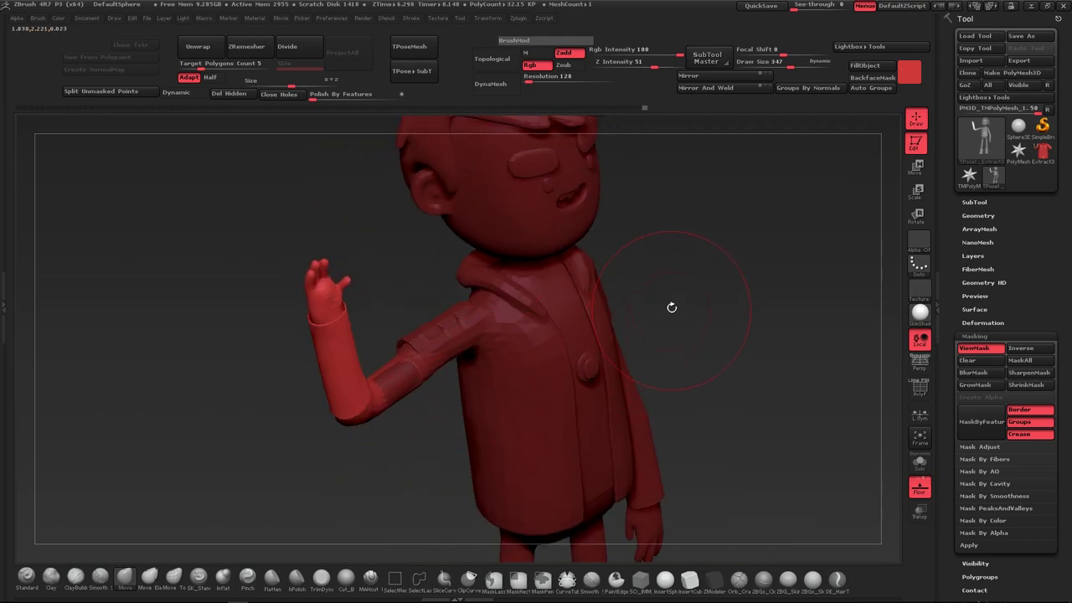
pyautogui.moveTo(671, 307); pyautogui.dragTo(406, 382)
pyautogui.keyDown('ctrl'); pyautogui.moveTo(438, 460); pyautogui.dragTo(484, 428); pyautogui.keyUp('ctrl')
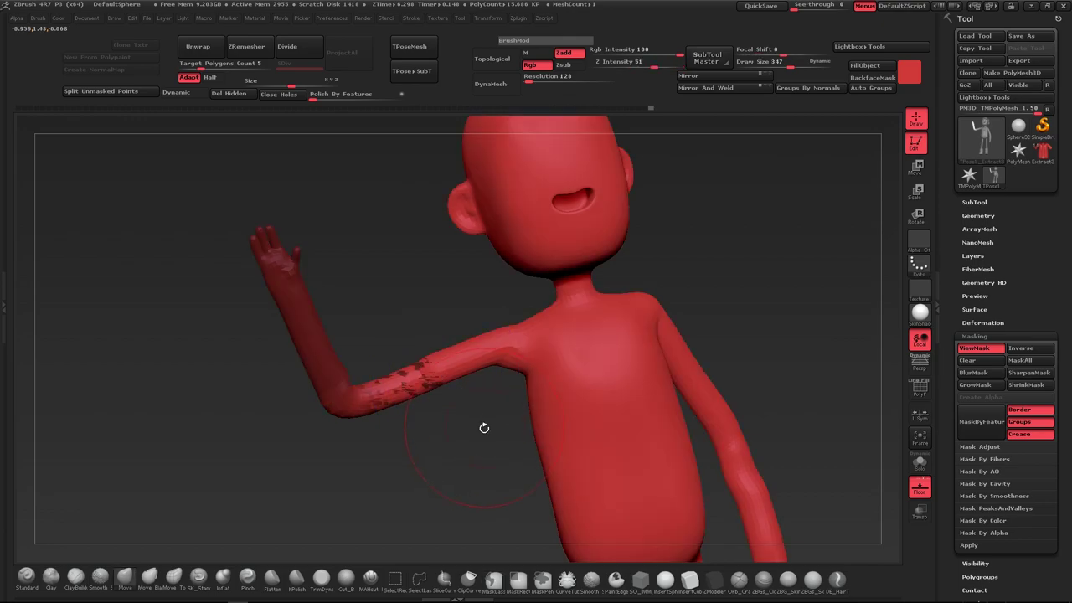
pyautogui.keyDown('ctrl'); pyautogui.keyDown('shift'); pyautogui.click(712, 299); pyautogui.keyUp('shift'); pyautogui.keyUp('ctrl')
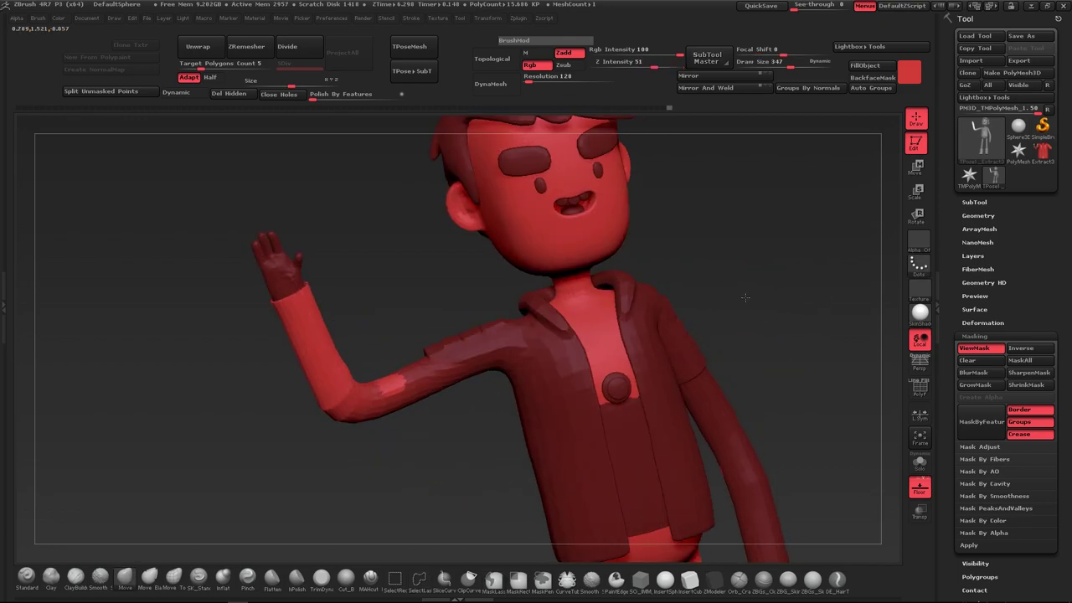
pyautogui.hotkey('ctrl', 'h')
pyautogui.keyDown('shift'); pyautogui.moveTo(424, 433); pyautogui.dragTo(400, 445); pyautogui.keyUp('shift')
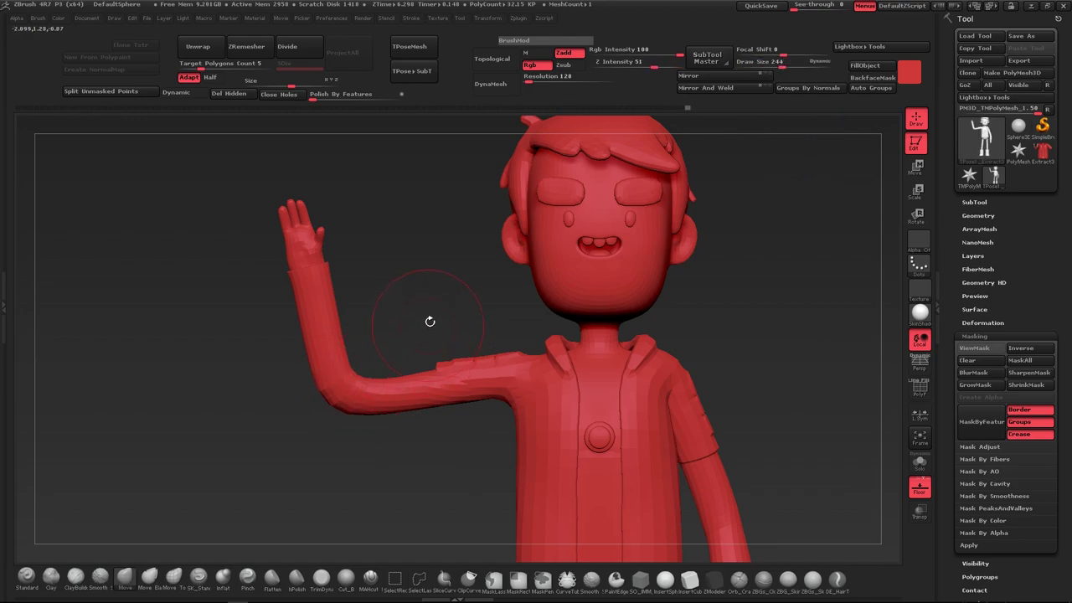
pyautogui.moveTo(428, 327)
pyautogui.mouseDown()
pyautogui.moveTo(419, 394)
pyautogui.moveTo(418, 371)
pyautogui.mouseUp()
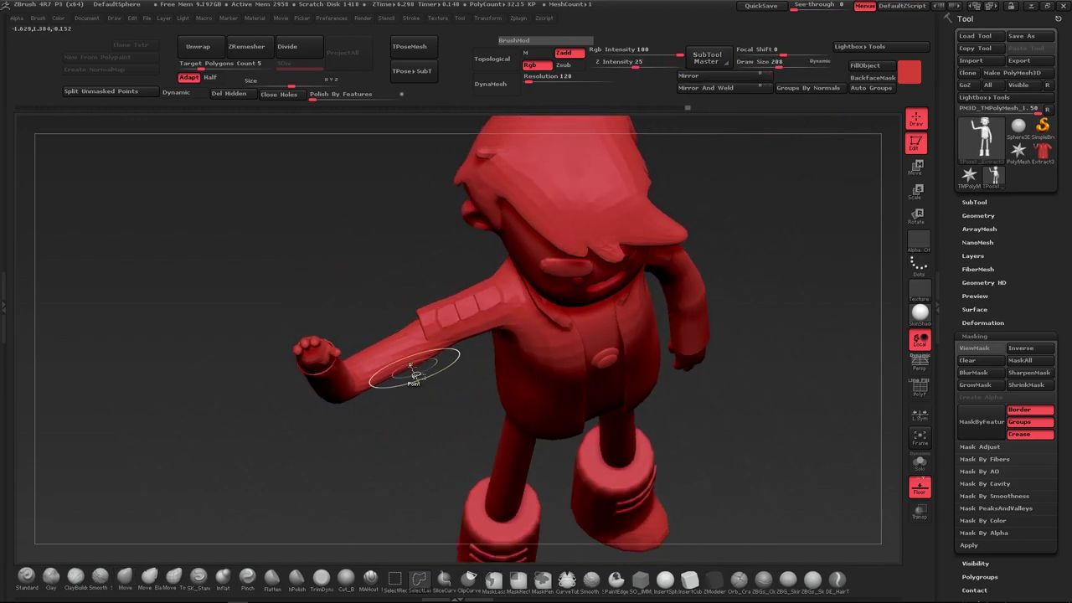
pyautogui.keyDown('ctrl'); pyautogui.keyDown('shift'); pyautogui.click(466, 426); pyautogui.keyUp('shift'); pyautogui.keyUp('ctrl')
pyautogui.keyDown('ctrl'); pyautogui.keyDown('shift'); pyautogui.click(456, 418); pyautogui.keyUp('shift'); pyautogui.keyUp('ctrl')
pyautogui.hotkey('ctrl', 'h')
pyautogui.moveTo(456, 419); pyautogui.dragTo(470, 418)
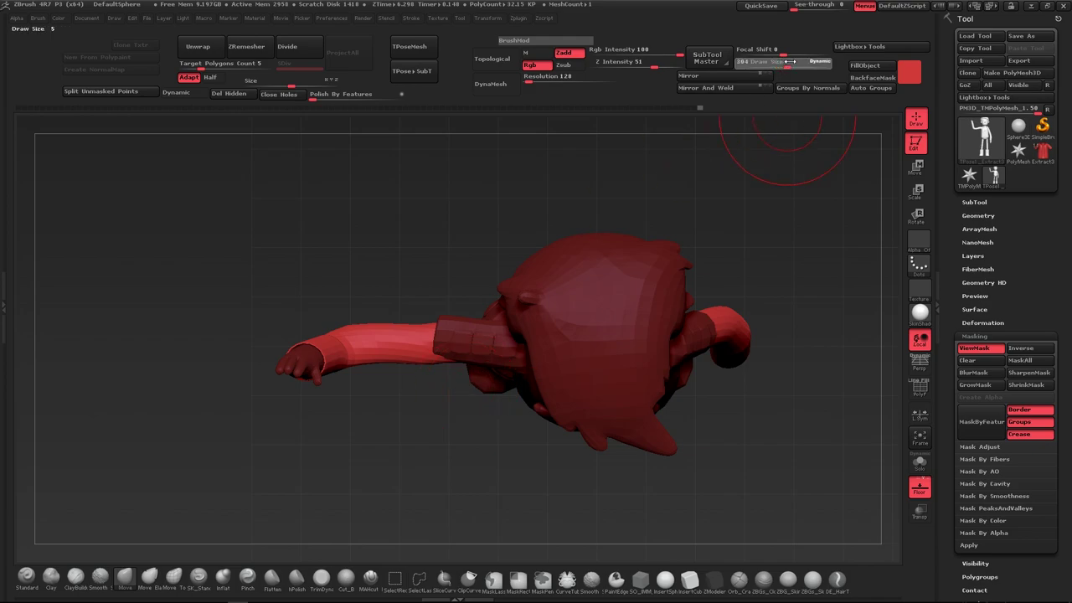
# Enlarge the brush, clear the mask, and briefly hide the clothing to inspect the bare body
pyautogui.moveTo(789, 61); pyautogui.dragTo(796, 61)
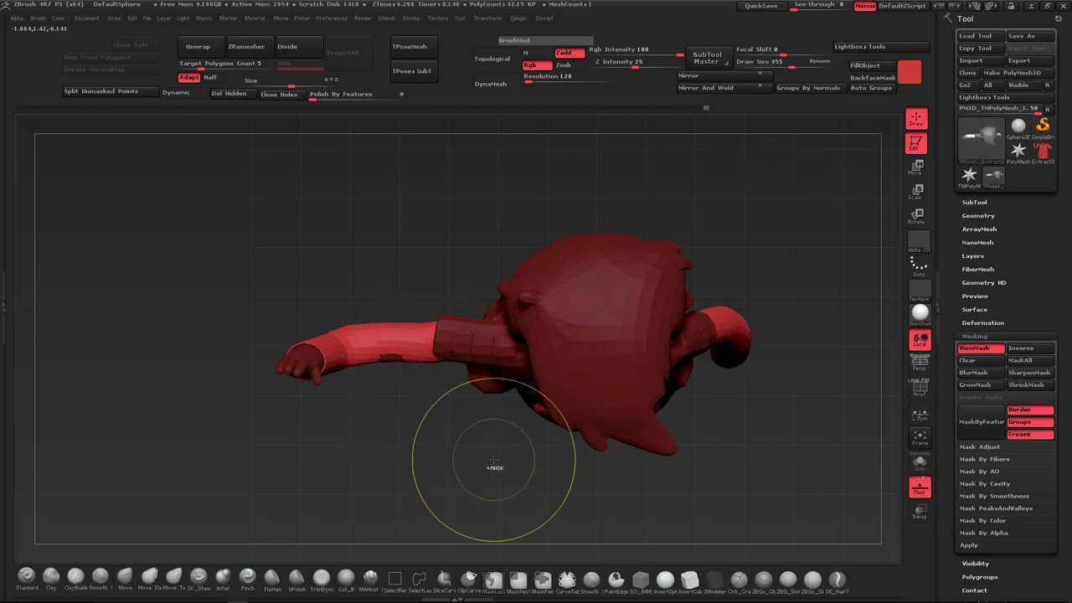
pyautogui.moveTo(491, 467); pyautogui.dragTo(491, 360)
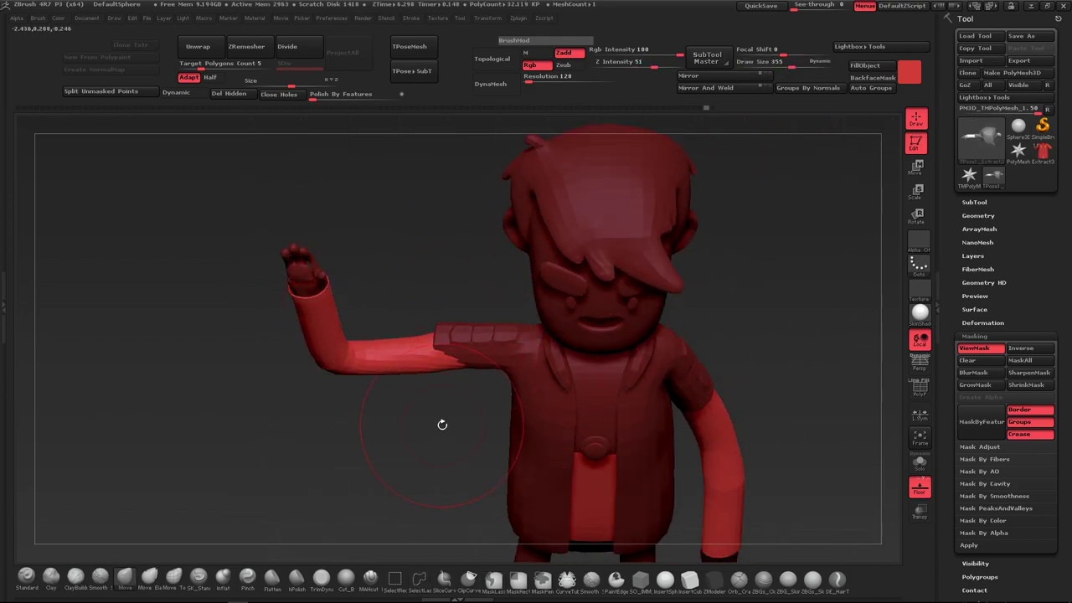
pyautogui.moveTo(507, 421); pyautogui.dragTo(508, 445)
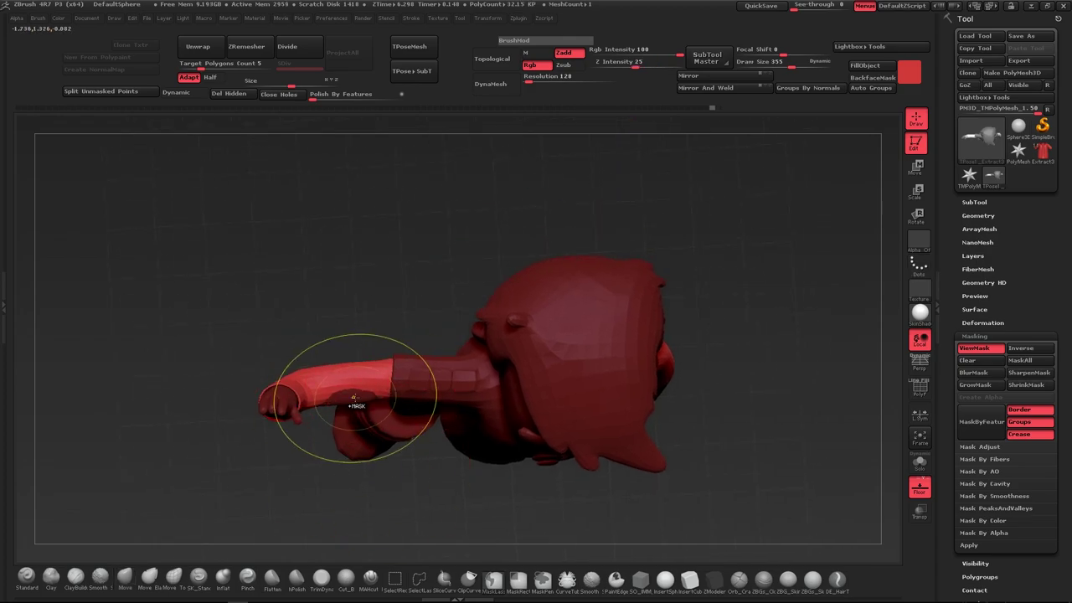
pyautogui.moveTo(358, 394)
pyautogui.mouseDown()
pyautogui.moveTo(434, 321)
pyautogui.moveTo(431, 360)
pyautogui.mouseUp()
pyautogui.moveTo(413, 331)
pyautogui.mouseDown()
pyautogui.moveTo(355, 402)
pyautogui.moveTo(485, 309)
pyautogui.mouseUp()
pyautogui.keyDown('ctrl'); pyautogui.keyDown('shift'); pyautogui.click(363, 378); pyautogui.keyUp('shift'); pyautogui.keyUp('ctrl')
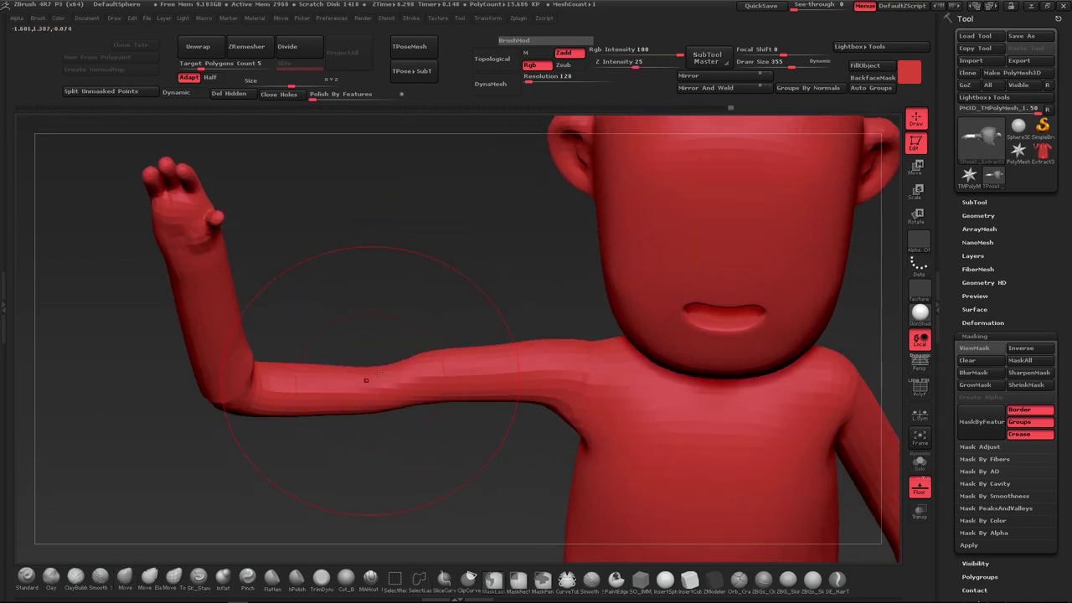
pyautogui.moveTo(363, 378); pyautogui.dragTo(388, 336)
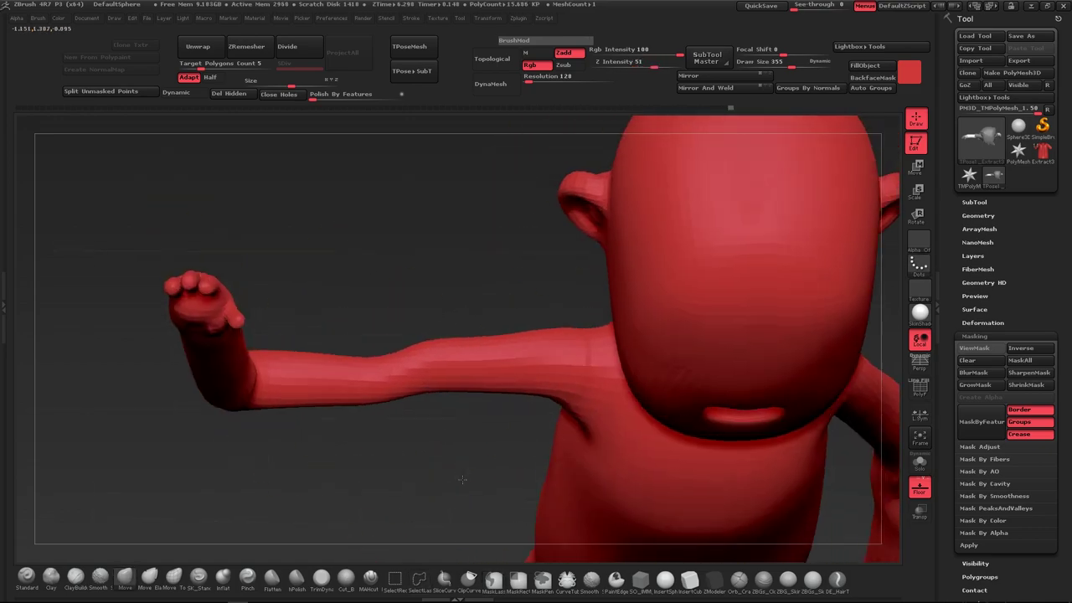
pyautogui.keyDown('ctrl'); pyautogui.keyDown('shift'); pyautogui.click(490, 299); pyautogui.keyUp('shift'); pyautogui.keyUp('ctrl')
pyautogui.moveTo(436, 428)
pyautogui.mouseDown()
pyautogui.moveTo(438, 282)
pyautogui.moveTo(597, 298)
pyautogui.moveTo(610, 318)
pyautogui.moveTo(503, 352)
pyautogui.moveTo(588, 342)
pyautogui.mouseUp()
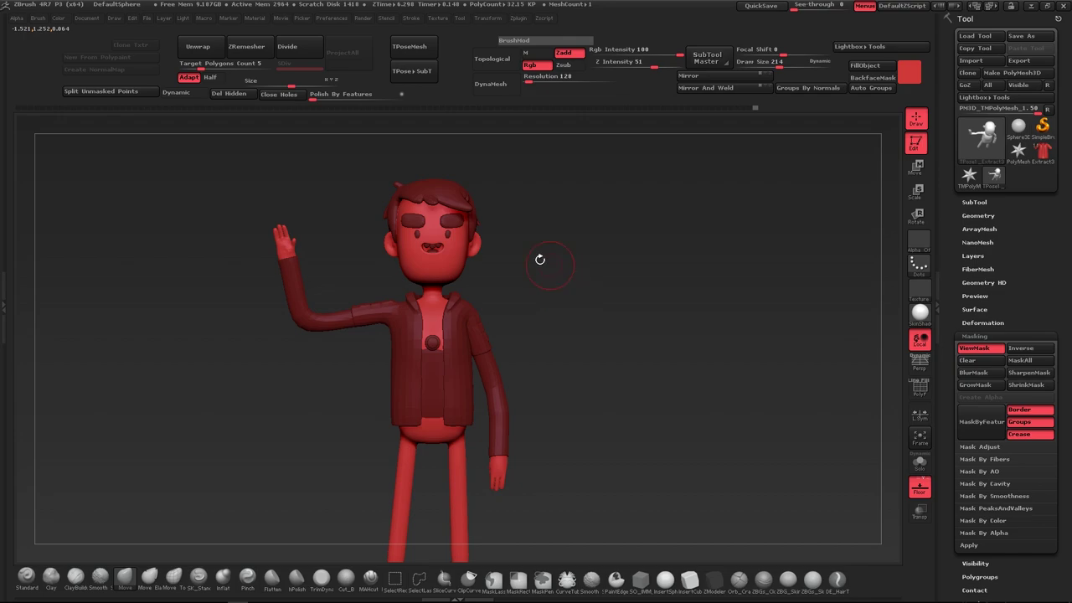
# Enable topological masking and shrink the brush, inspecting the raised hand up close
pyautogui.moveTo(539, 260)
pyautogui.keyDown('alt'); pyautogui.mouseDown()
pyautogui.moveTo(360, 438)
pyautogui.moveTo(309, 312)
pyautogui.mouseUp(); pyautogui.keyUp('alt')
pyautogui.click(494, 59)
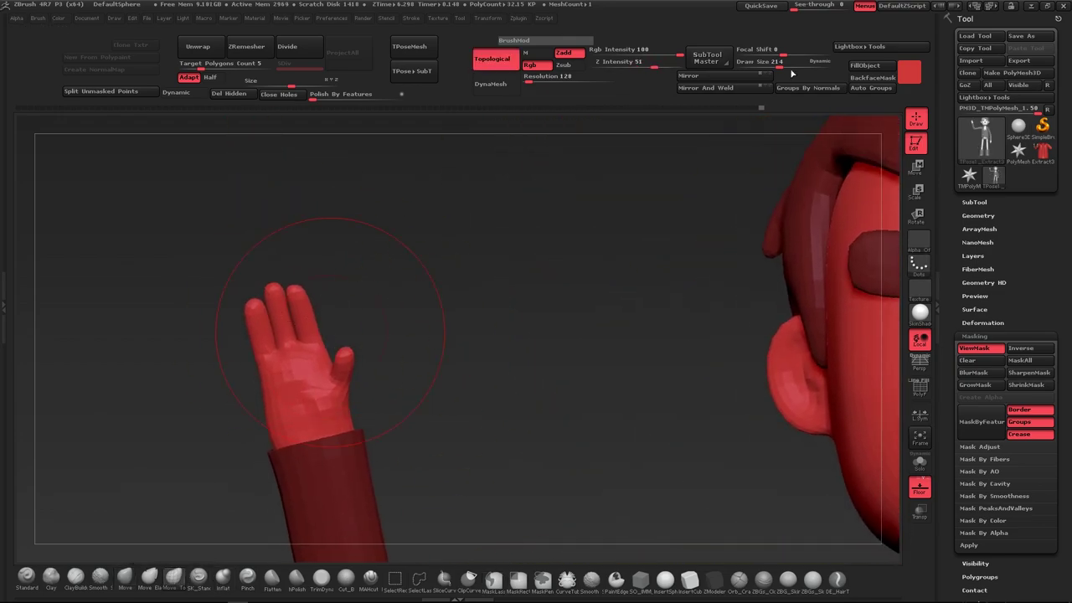
pyautogui.moveTo(782, 62); pyautogui.dragTo(770, 65)
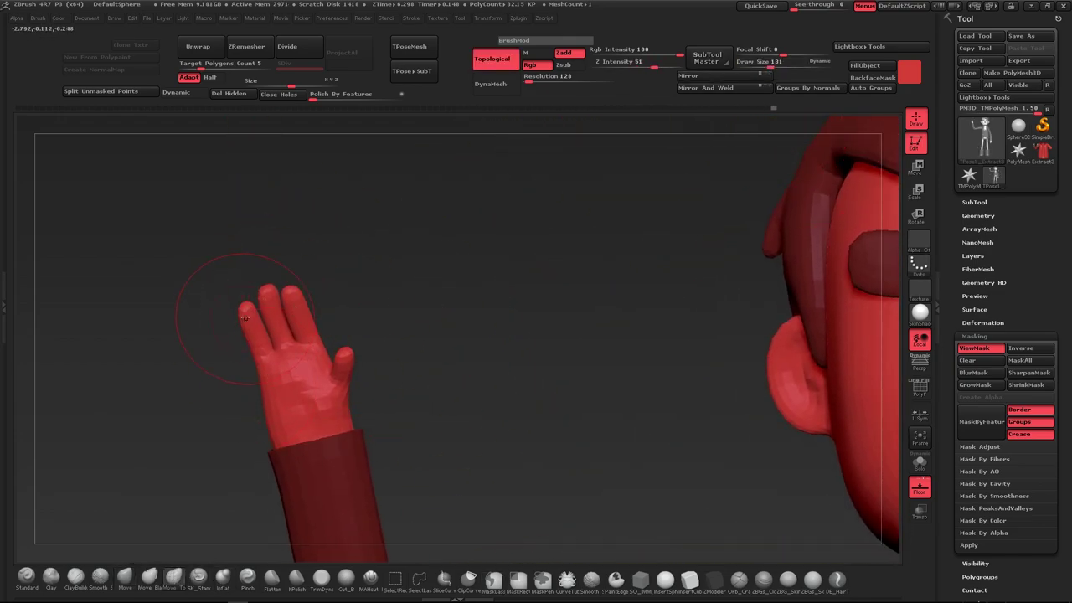
pyautogui.moveTo(245, 317)
pyautogui.mouseDown()
pyautogui.moveTo(382, 290)
pyautogui.moveTo(287, 229)
pyautogui.moveTo(188, 329)
pyautogui.mouseUp()
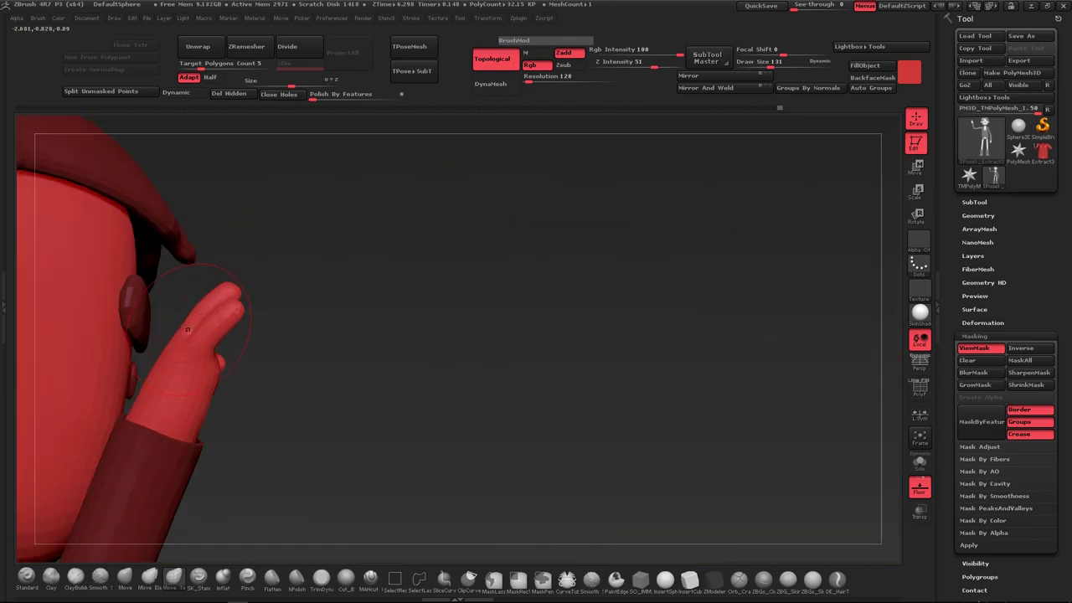
pyautogui.moveTo(240, 291)
pyautogui.mouseDown()
pyautogui.moveTo(271, 210)
pyautogui.moveTo(310, 301)
pyautogui.moveTo(377, 331)
pyautogui.moveTo(389, 377)
pyautogui.moveTo(419, 351)
pyautogui.mouseUp()
pyautogui.moveTo(353, 402)
pyautogui.mouseDown()
pyautogui.moveTo(491, 328)
pyautogui.moveTo(581, 376)
pyautogui.moveTo(577, 364)
pyautogui.moveTo(608, 356)
pyautogui.moveTo(586, 393)
pyautogui.mouseUp()
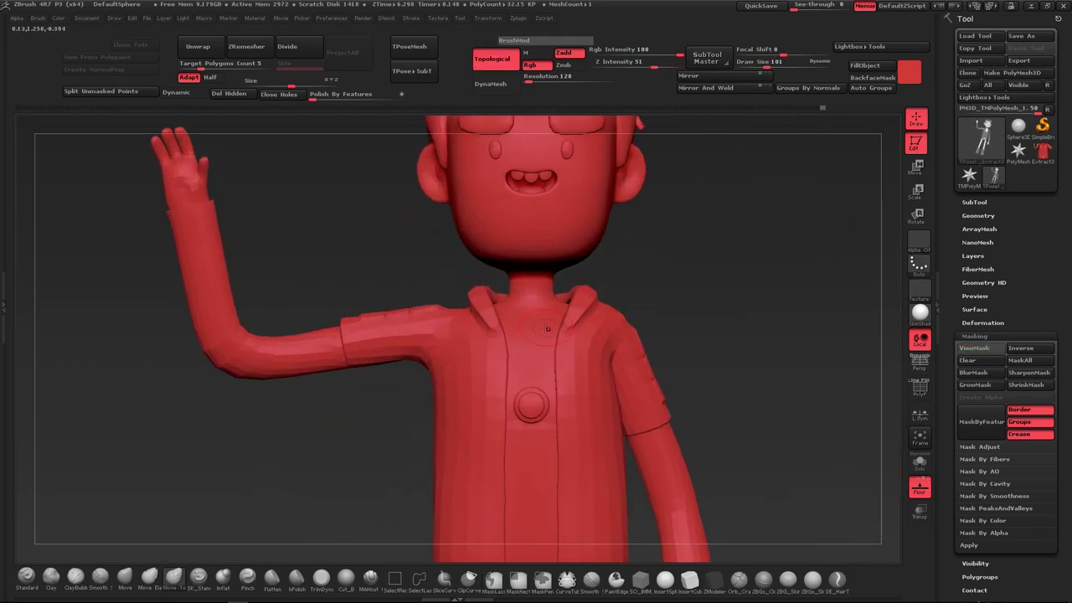
# Solo the shirt to check it, then toggle the mask display while inspecting the torso and raised arm
pyautogui.keyDown('ctrl'); pyautogui.keyDown('shift'); pyautogui.click(391, 427); pyautogui.keyUp('shift'); pyautogui.keyUp('ctrl')
pyautogui.keyDown('ctrl'); pyautogui.keyDown('shift'); pyautogui.click(382, 412); pyautogui.keyUp('shift'); pyautogui.keyUp('ctrl')
pyautogui.moveTo(393, 402)
pyautogui.mouseDown()
pyautogui.moveTo(489, 313)
pyautogui.moveTo(225, 314)
pyautogui.mouseUp()
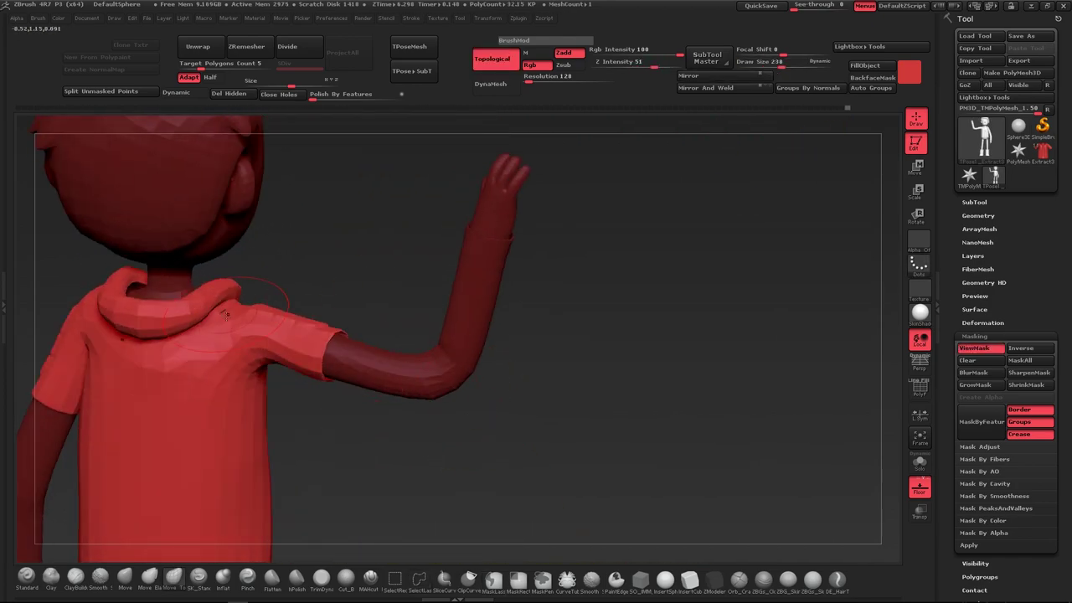
pyautogui.moveTo(231, 317)
pyautogui.mouseDown()
pyautogui.moveTo(360, 376)
pyautogui.moveTo(354, 344)
pyautogui.moveTo(527, 363)
pyautogui.moveTo(431, 435)
pyautogui.moveTo(481, 393)
pyautogui.moveTo(514, 323)
pyautogui.moveTo(581, 363)
pyautogui.mouseUp()
pyautogui.hotkey('ctrl', 'h')
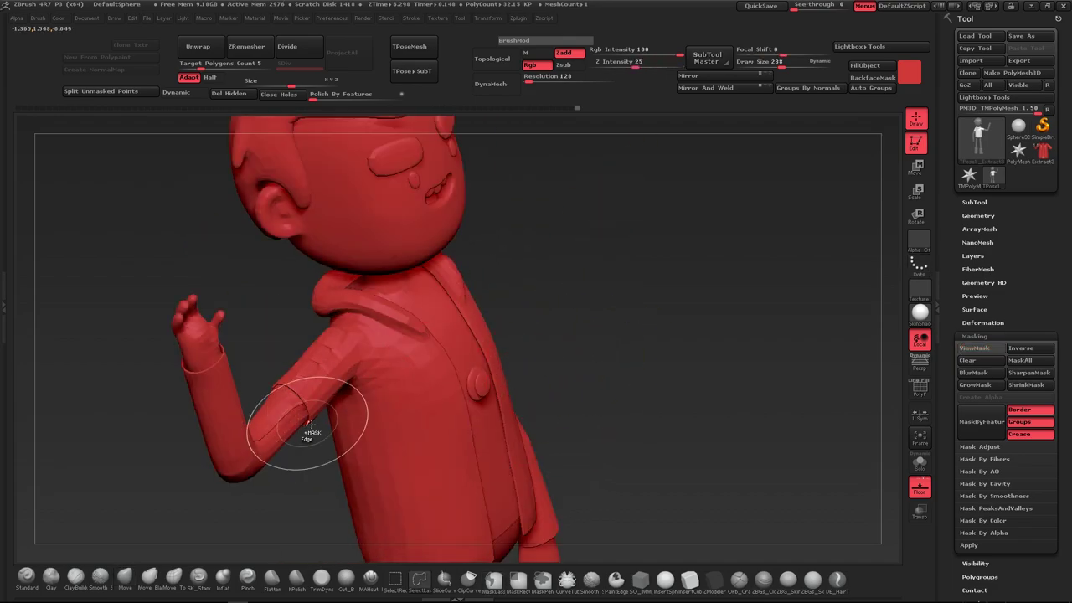
pyautogui.hotkey('ctrl', 'h')
pyautogui.moveTo(564, 295)
pyautogui.mouseDown()
pyautogui.moveTo(567, 383)
pyautogui.moveTo(574, 262)
pyautogui.mouseUp()
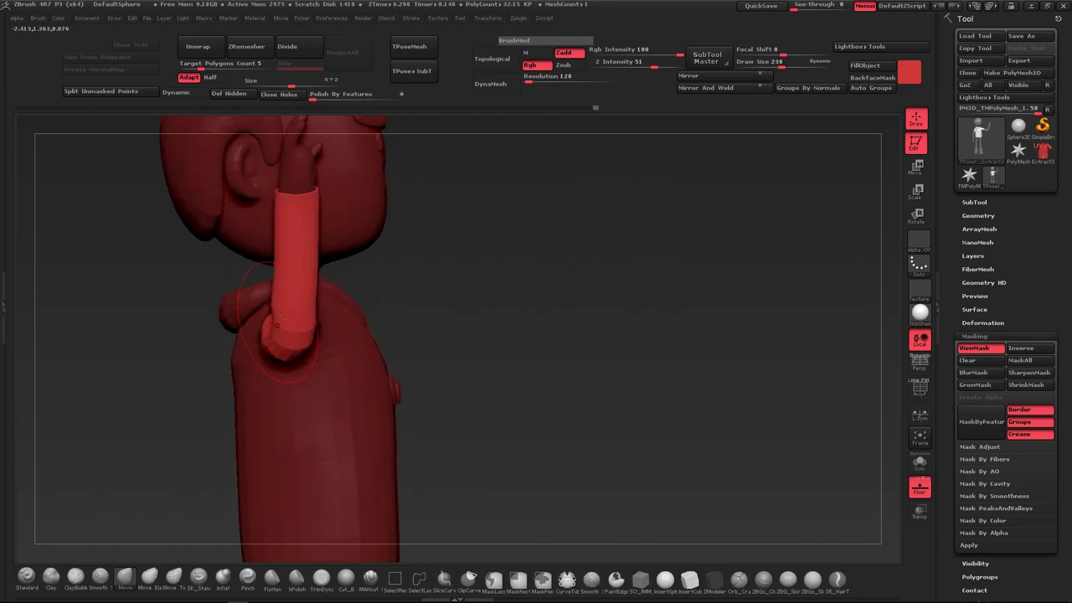
pyautogui.moveTo(455, 302)
pyautogui.mouseDown()
pyautogui.moveTo(483, 306)
pyautogui.moveTo(375, 331)
pyautogui.moveTo(533, 273)
pyautogui.moveTo(382, 329)
pyautogui.moveTo(558, 206)
pyautogui.mouseUp()
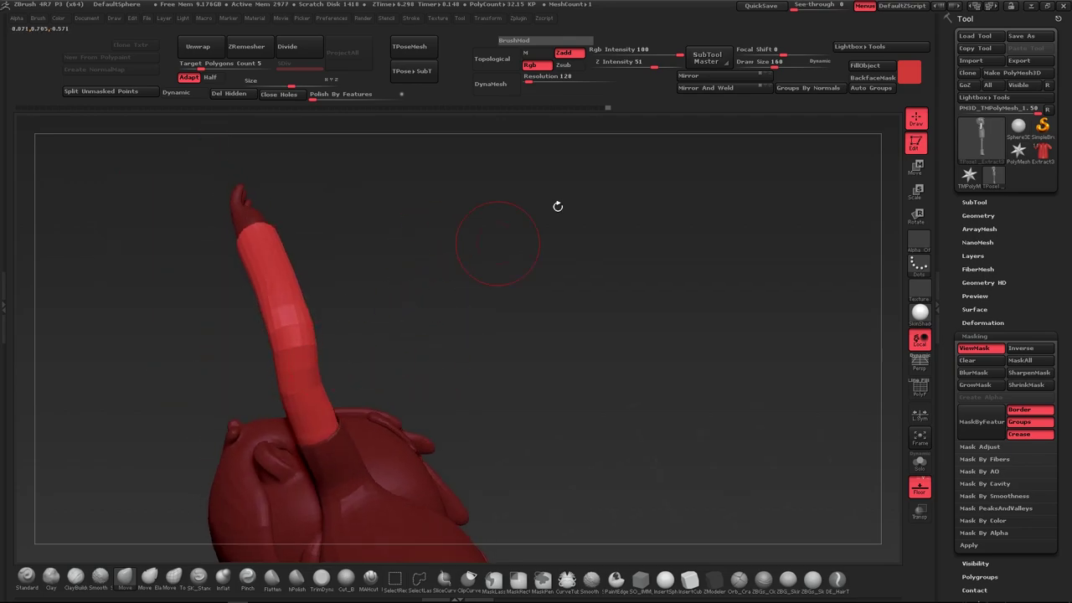
pyautogui.press(']')
pyautogui.press(']')
pyautogui.press(']')
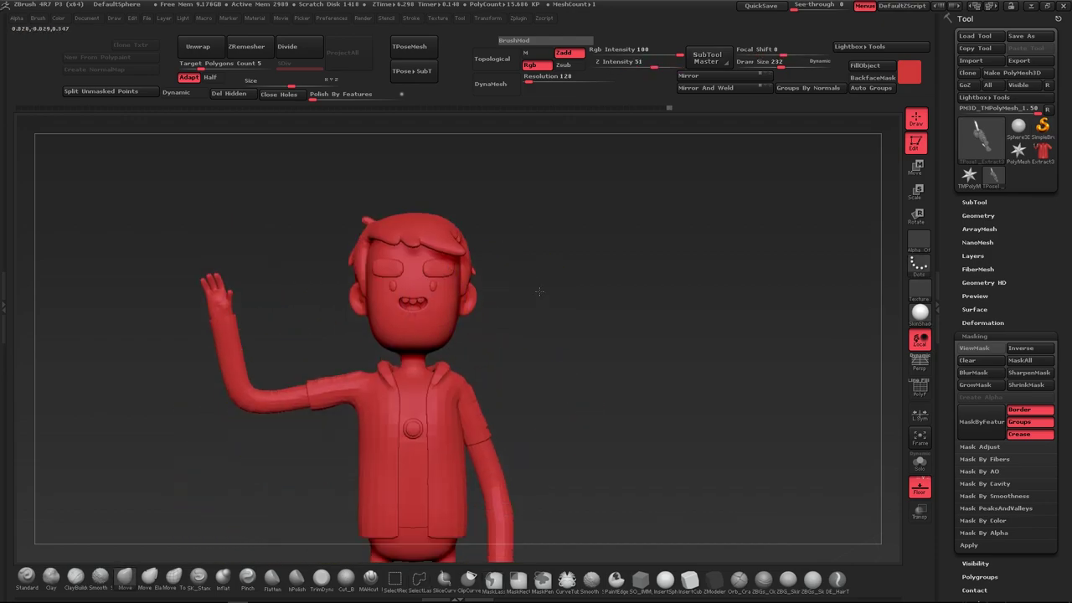
# Lasso-mask the figure from the side and draw a rotate action line up the neck through the head
pyautogui.moveTo(539, 292)
pyautogui.keyDown('alt'); pyautogui.mouseDown()
pyautogui.moveTo(555, 367)
pyautogui.moveTo(569, 372)
pyautogui.mouseUp(); pyautogui.keyUp('alt')
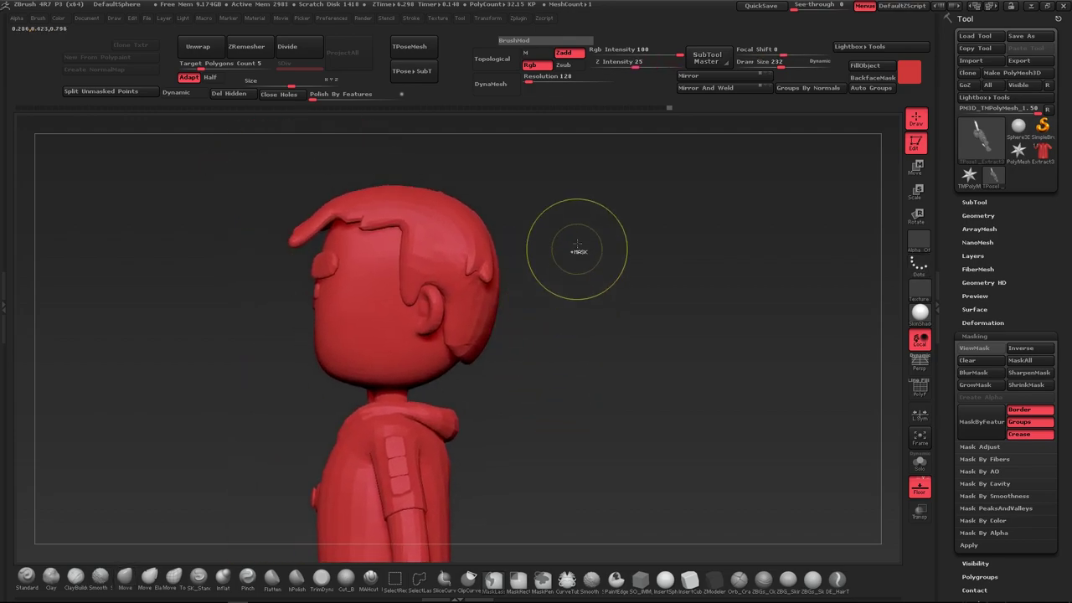
pyautogui.keyDown('ctrl'); pyautogui.moveTo(574, 247); pyautogui.dragTo(539, 371); pyautogui.keyUp('ctrl')
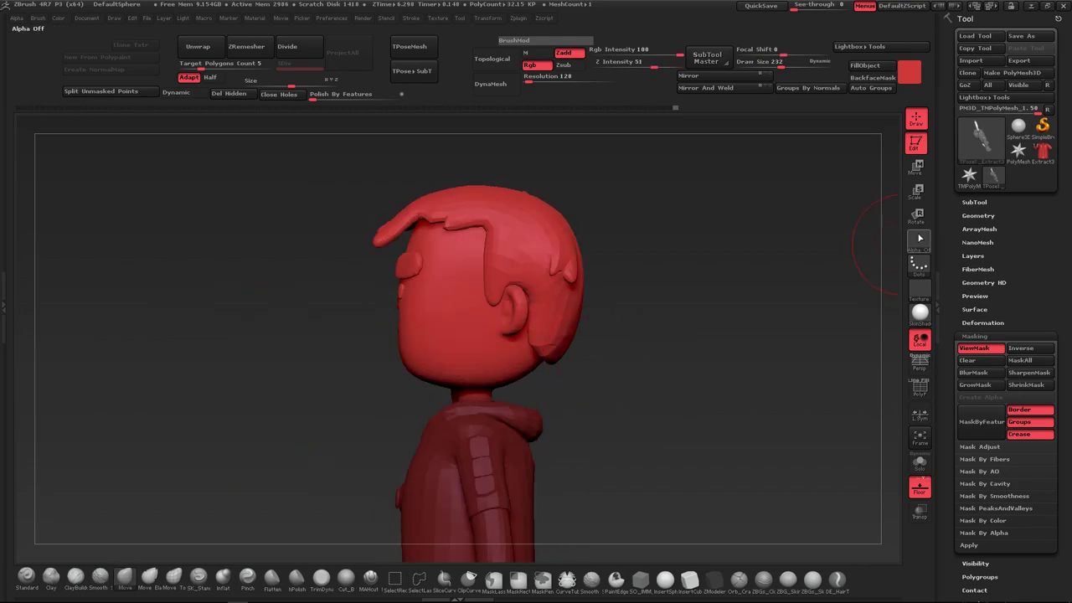
pyautogui.press('r')
pyautogui.moveTo(455, 438)
pyautogui.mouseDown()
pyautogui.moveTo(454, 292)
pyautogui.moveTo(502, 201)
pyautogui.mouseUp()
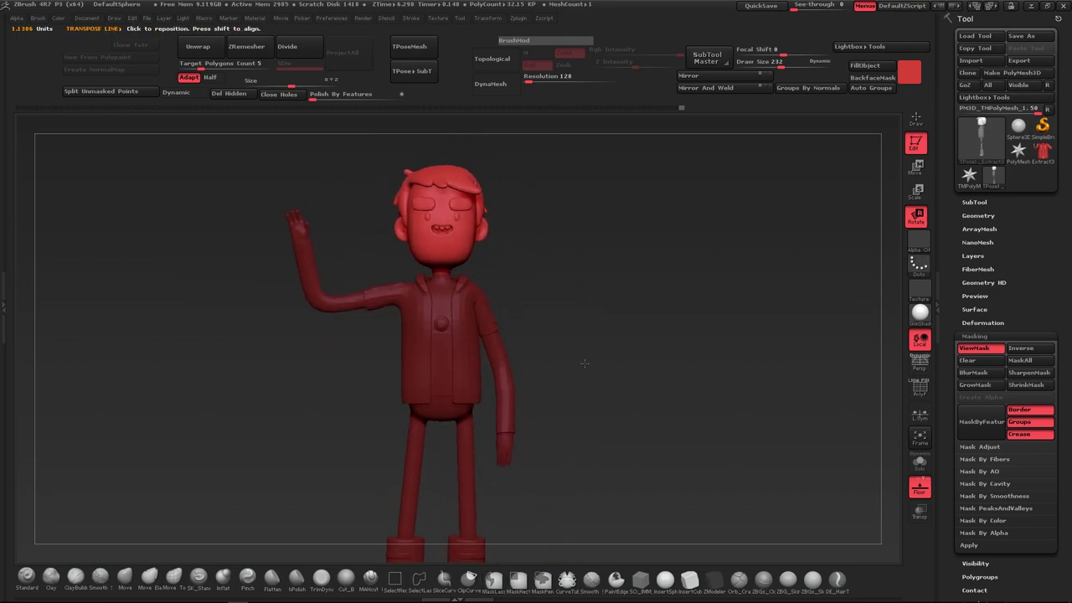
# Mask the body leaving the right leg free and lay an action line down that leg
pyautogui.hotkey('ctrl', 'h')
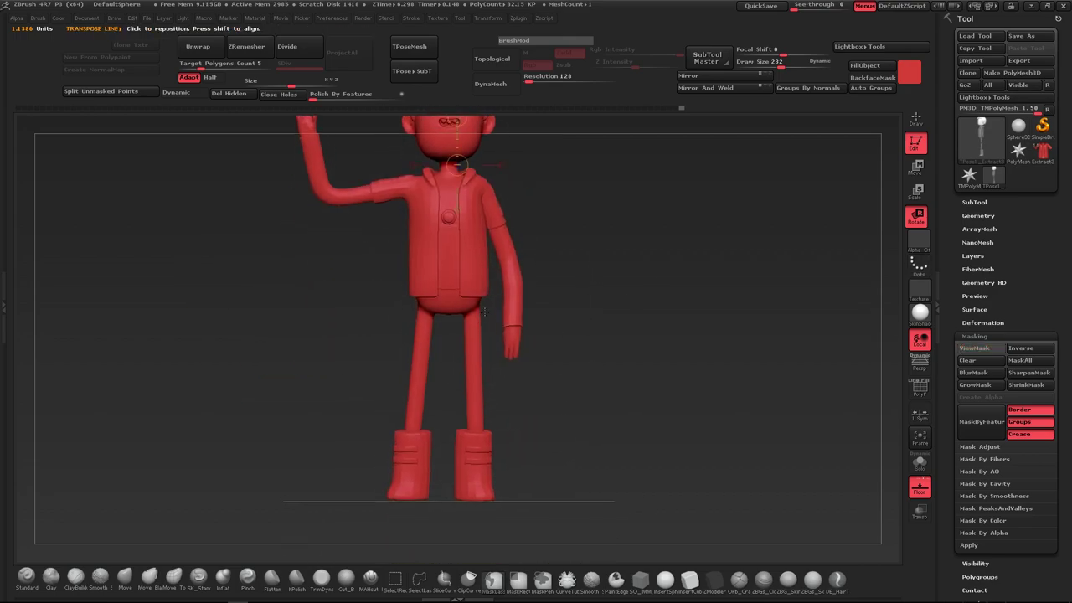
pyautogui.keyDown('ctrl'); pyautogui.moveTo(453, 421); pyautogui.dragTo(474, 407); pyautogui.keyUp('ctrl')
pyautogui.hotkey('ctrl', 'h')
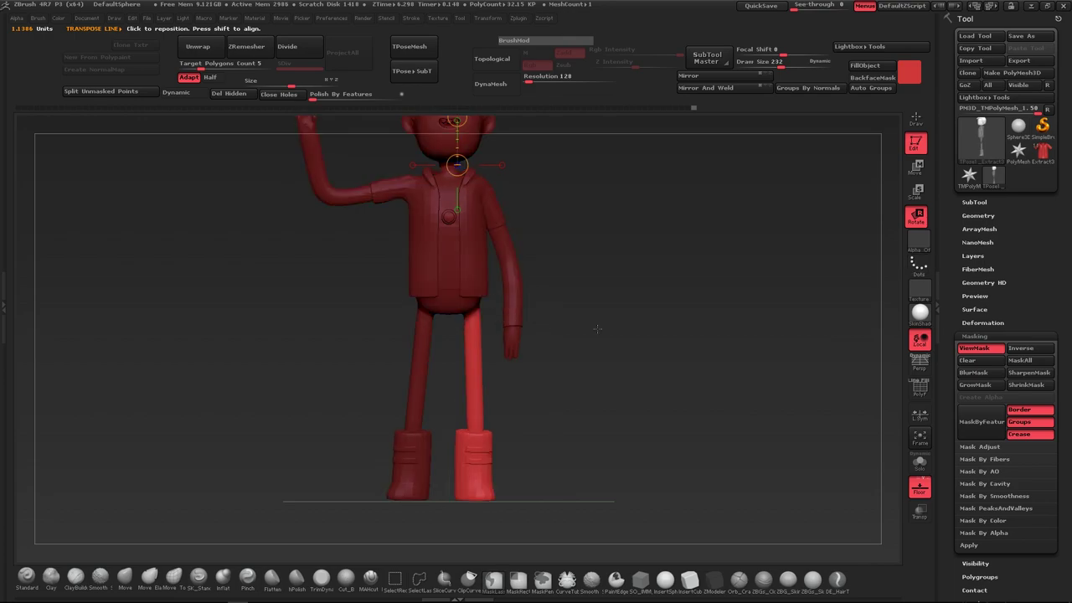
pyautogui.moveTo(479, 318); pyautogui.dragTo(471, 483)
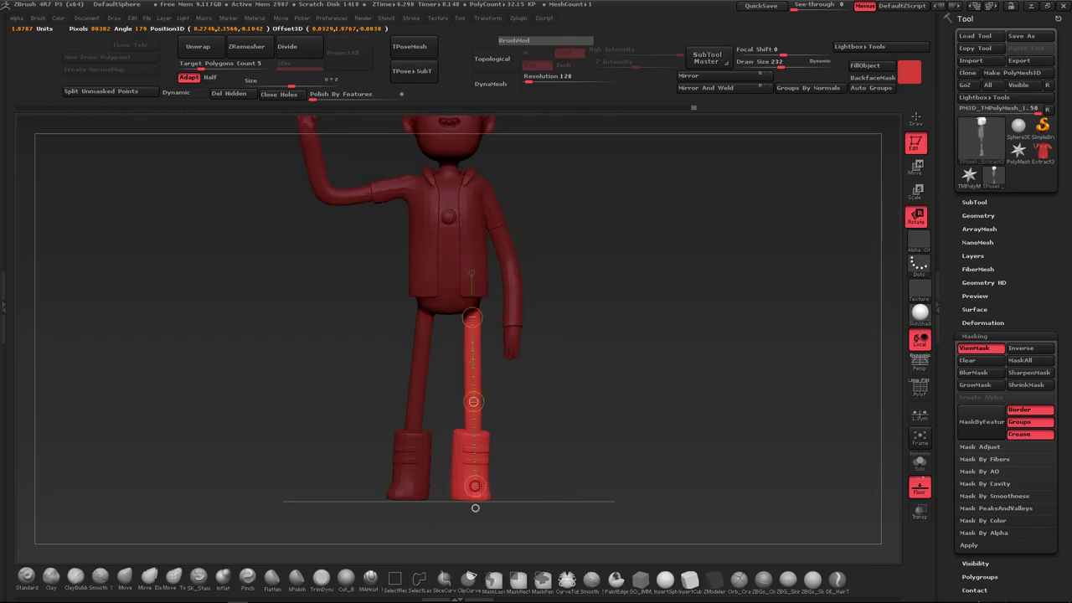
pyautogui.keyDown('ctrl'); pyautogui.click(540, 414); pyautogui.keyUp('ctrl')
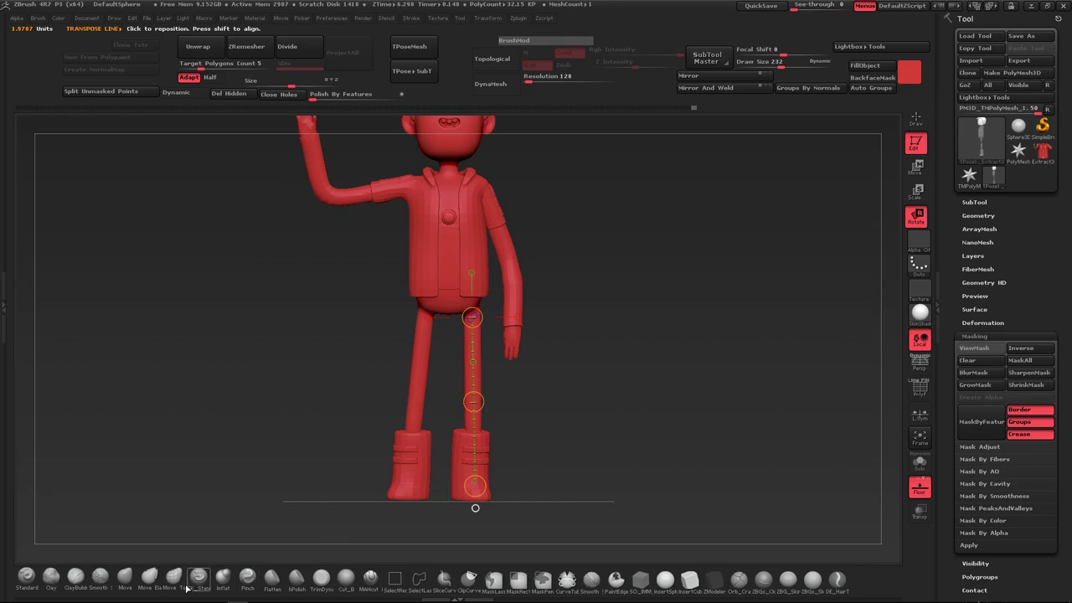
# Mask everything but the right boot and rotate it along the leg with Transpose
pyautogui.press('q')
pyautogui.keyDown('ctrl'); pyautogui.keyDown('shift'); pyautogui.click(478, 443); pyautogui.keyUp('shift'); pyautogui.keyUp('ctrl')
pyautogui.keyDown('ctrl'); pyautogui.keyDown('shift'); pyautogui.click(558, 416); pyautogui.keyUp('shift'); pyautogui.keyUp('ctrl')
pyautogui.keyDown('ctrl'); pyautogui.keyDown('shift'); pyautogui.click(485, 452); pyautogui.keyUp('shift'); pyautogui.keyUp('ctrl')
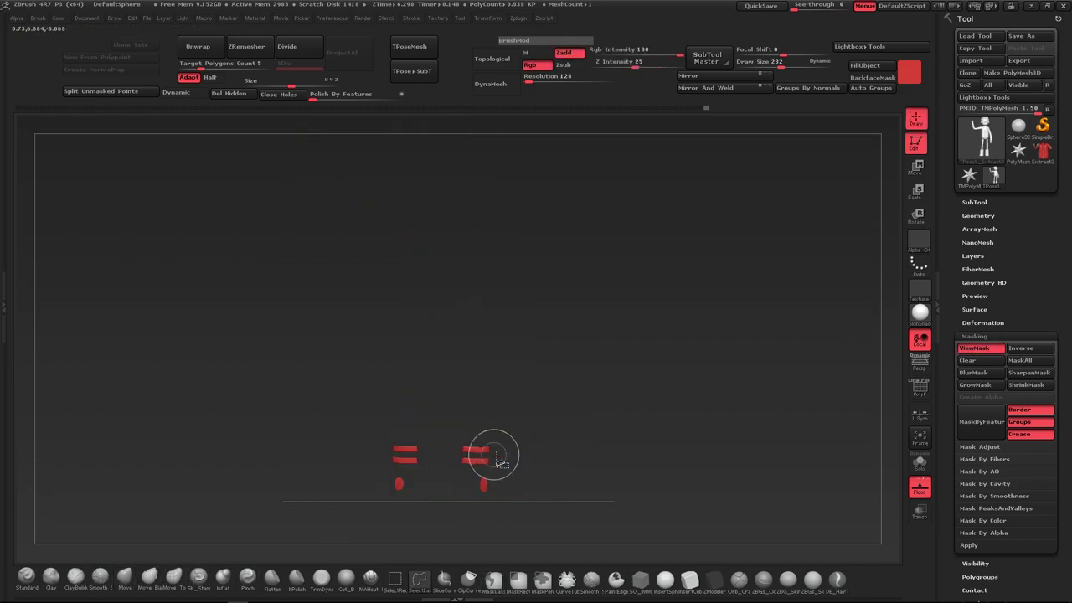
pyautogui.keyDown('ctrl'); pyautogui.keyDown('shift'); pyautogui.click(515, 469); pyautogui.keyUp('shift'); pyautogui.keyUp('ctrl')
pyautogui.keyDown('ctrl'); pyautogui.keyDown('alt'); pyautogui.moveTo(458, 546); pyautogui.dragTo(444, 510); pyautogui.keyUp('alt'); pyautogui.keyUp('ctrl')
pyautogui.keyDown('ctrl'); pyautogui.click(583, 433); pyautogui.keyUp('ctrl')
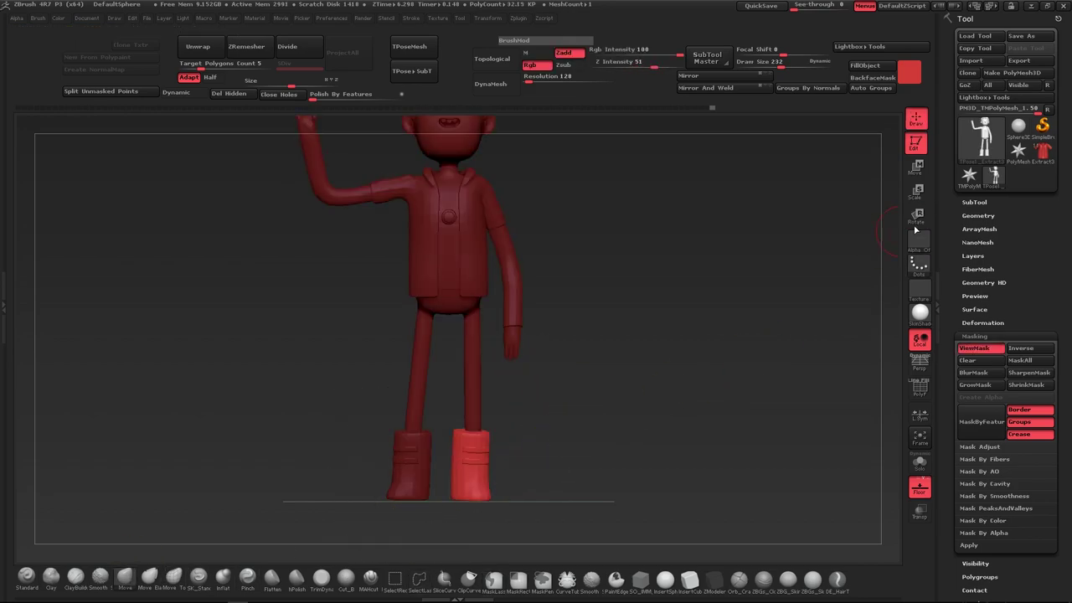
pyautogui.press('r')
pyautogui.moveTo(480, 434); pyautogui.dragTo(490, 495)
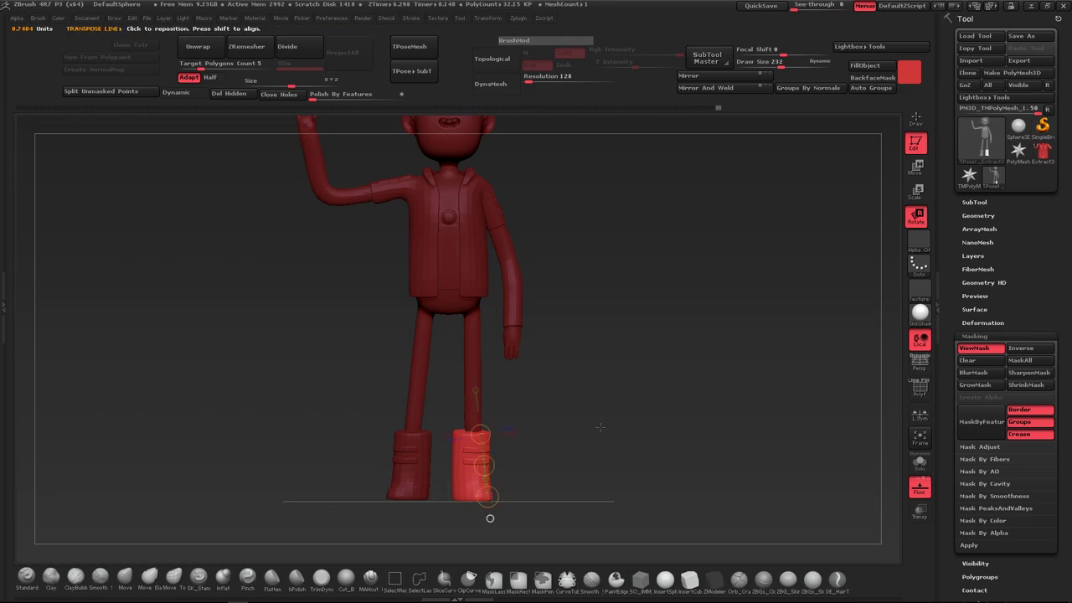
pyautogui.hotkey('ctrl', 'h')
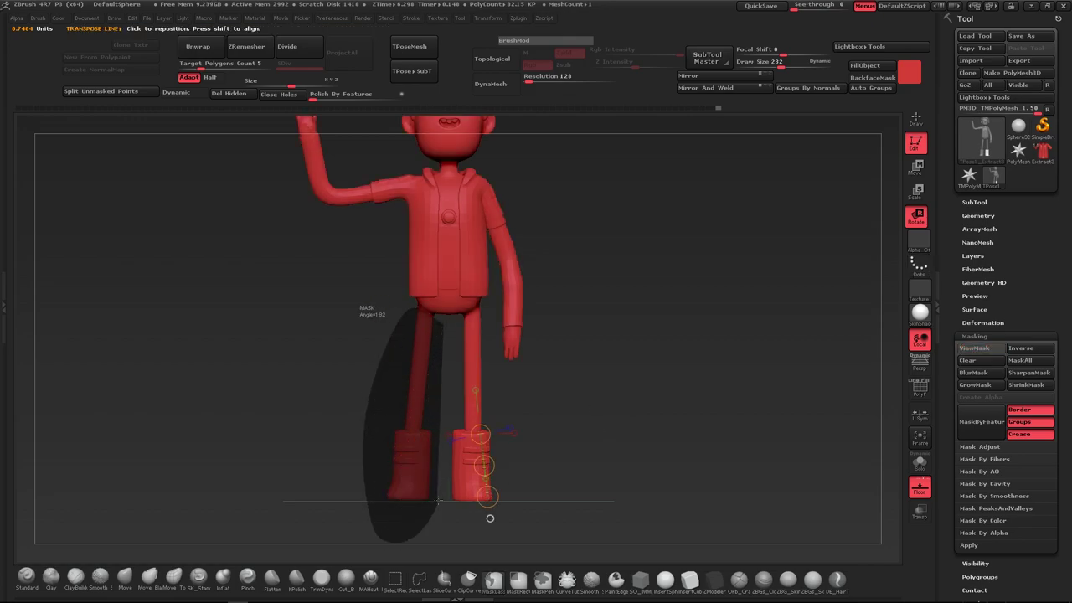
pyautogui.keyDown('ctrl'); pyautogui.keyDown('alt'); pyautogui.moveTo(433, 318); pyautogui.dragTo(361, 315); pyautogui.keyUp('alt'); pyautogui.keyUp('ctrl')
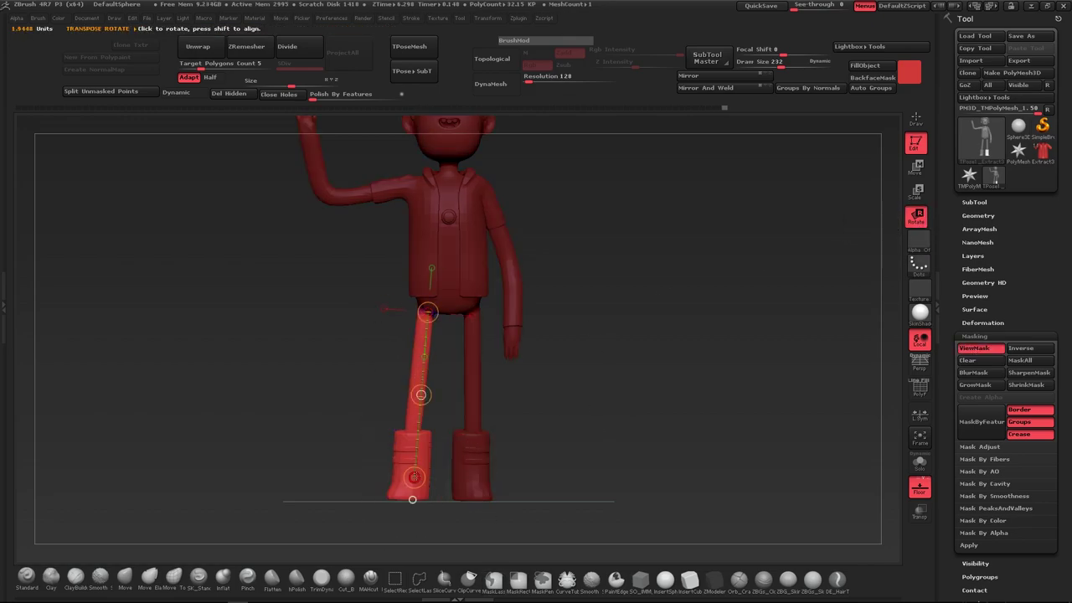
pyautogui.press('q')
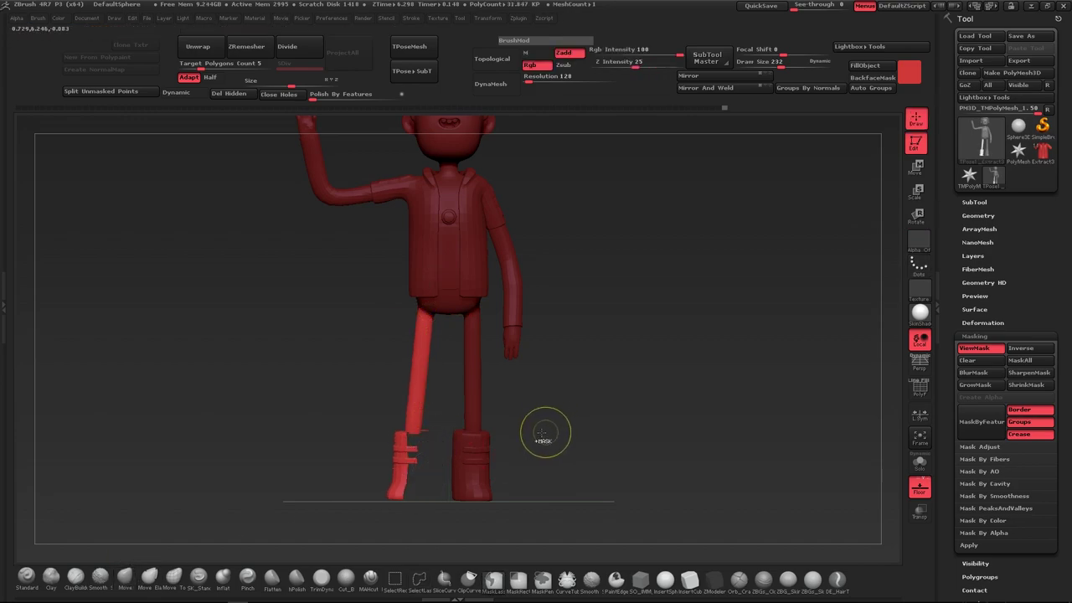
# Switch repeatedly between the isolated boots and the full figure to compare their fit
pyautogui.keyDown('ctrl'); pyautogui.keyDown('shift'); pyautogui.click(540, 432); pyautogui.keyUp('shift'); pyautogui.keyUp('ctrl')
pyautogui.keyDown('ctrl'); pyautogui.keyDown('shift'); pyautogui.click(552, 434); pyautogui.keyUp('shift'); pyautogui.keyUp('ctrl')
pyautogui.keyDown('ctrl'); pyautogui.keyDown('shift'); pyautogui.click(556, 435); pyautogui.keyUp('shift'); pyautogui.keyUp('ctrl')
pyautogui.keyDown('ctrl'); pyautogui.keyDown('shift'); pyautogui.click(555, 436); pyautogui.keyUp('shift'); pyautogui.keyUp('ctrl')
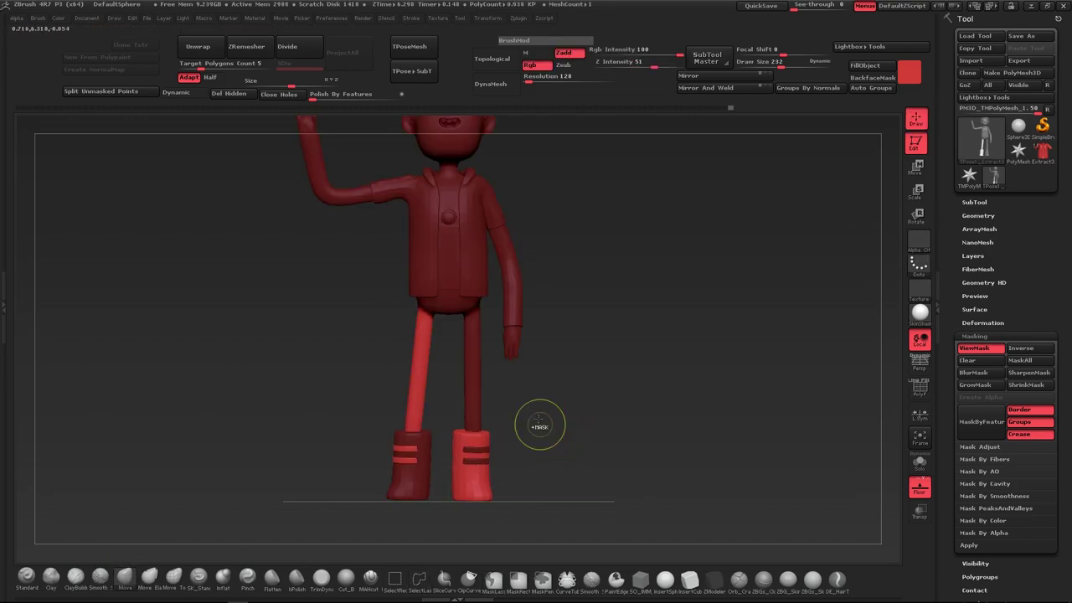
pyautogui.keyDown('ctrl'); pyautogui.keyDown('shift'); pyautogui.click(410, 451); pyautogui.keyUp('shift'); pyautogui.keyUp('ctrl')
pyautogui.keyDown('ctrl'); pyautogui.keyDown('shift'); pyautogui.click(531, 430); pyautogui.keyUp('shift'); pyautogui.keyUp('ctrl')
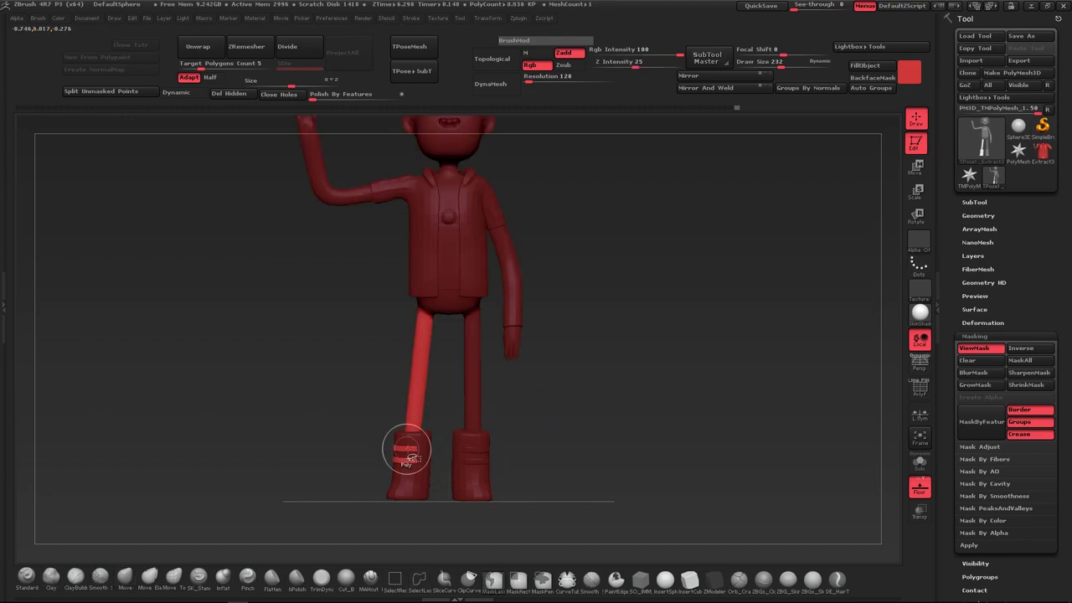
pyautogui.keyDown('ctrl'); pyautogui.keyDown('shift'); pyautogui.click(402, 445); pyautogui.keyUp('shift'); pyautogui.keyUp('ctrl')
pyautogui.keyDown('ctrl'); pyautogui.keyDown('shift'); pyautogui.click(539, 414); pyautogui.keyUp('shift'); pyautogui.keyUp('ctrl')
pyautogui.keyDown('ctrl'); pyautogui.keyDown('shift'); pyautogui.click(410, 450); pyautogui.keyUp('shift'); pyautogui.keyUp('ctrl')
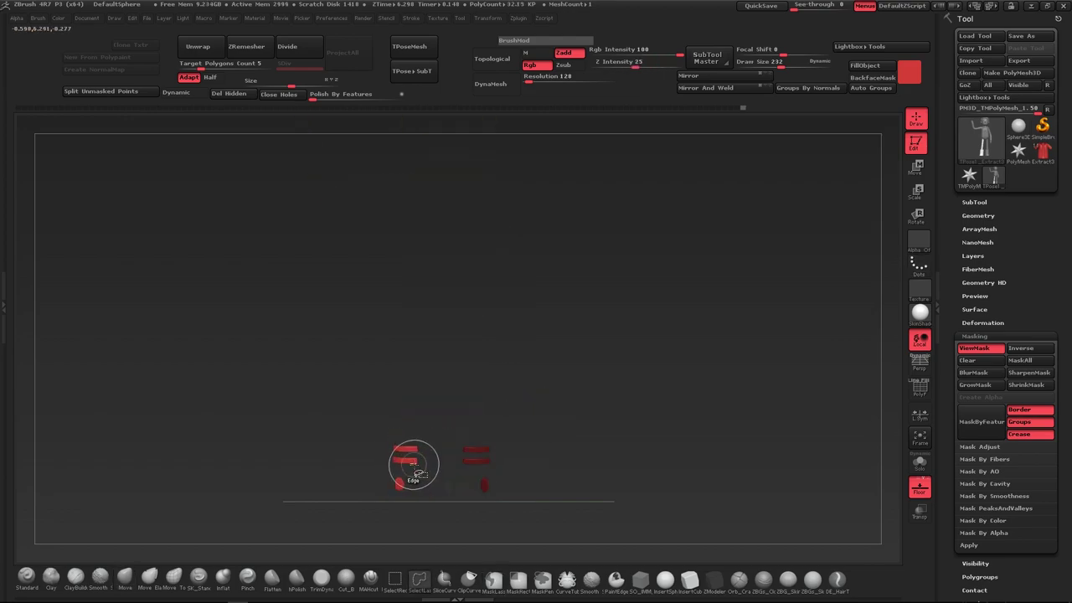
pyautogui.keyDown('ctrl'); pyautogui.keyDown('shift'); pyautogui.click(407, 456); pyautogui.keyUp('shift'); pyautogui.keyUp('ctrl')
pyautogui.keyDown('ctrl'); pyautogui.keyDown('shift'); pyautogui.click(570, 400); pyautogui.keyUp('shift'); pyautogui.keyUp('ctrl')
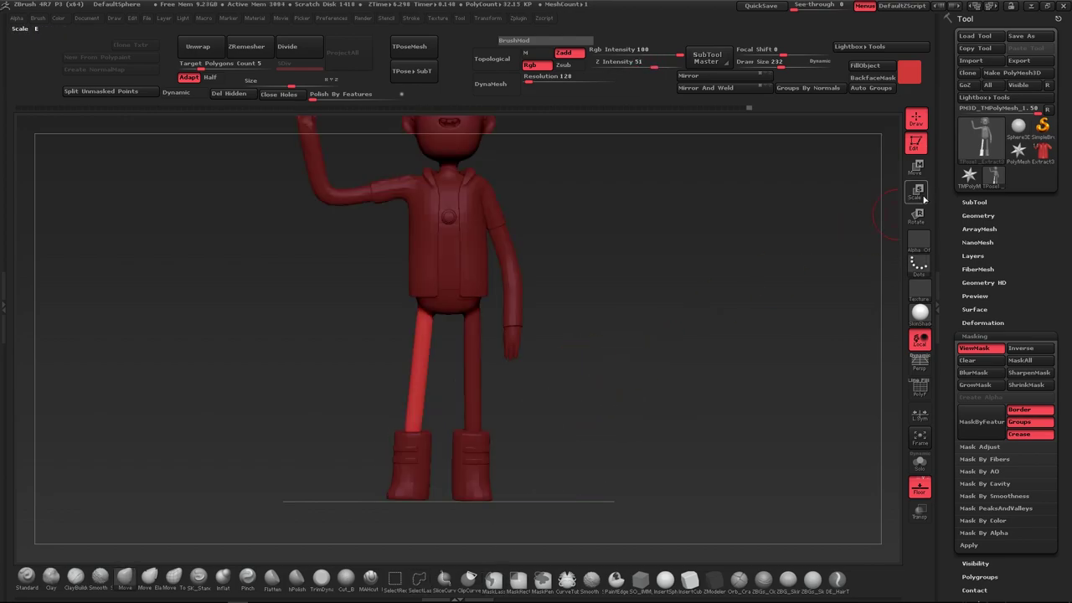
# Rotate the unmasked left leg along a rotation line drawn down it
pyautogui.press('r')
pyautogui.moveTo(421, 306); pyautogui.dragTo(414, 478)
pyautogui.hotkey('ctrl', 'h')
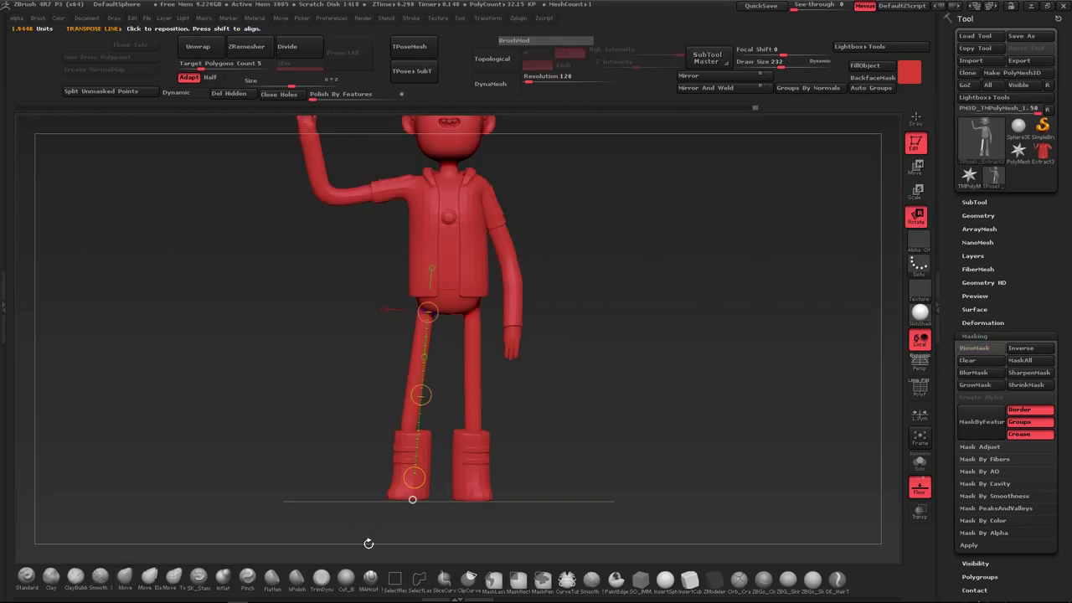
pyautogui.moveTo(371, 543); pyautogui.dragTo(154, 549)
pyautogui.press('q')
# Mask all but the left boot and move it slightly left to sit on the leg
pyautogui.keyDown('ctrl'); pyautogui.keyDown('shift'); pyautogui.click(414, 452); pyautogui.keyUp('shift'); pyautogui.keyUp('ctrl')
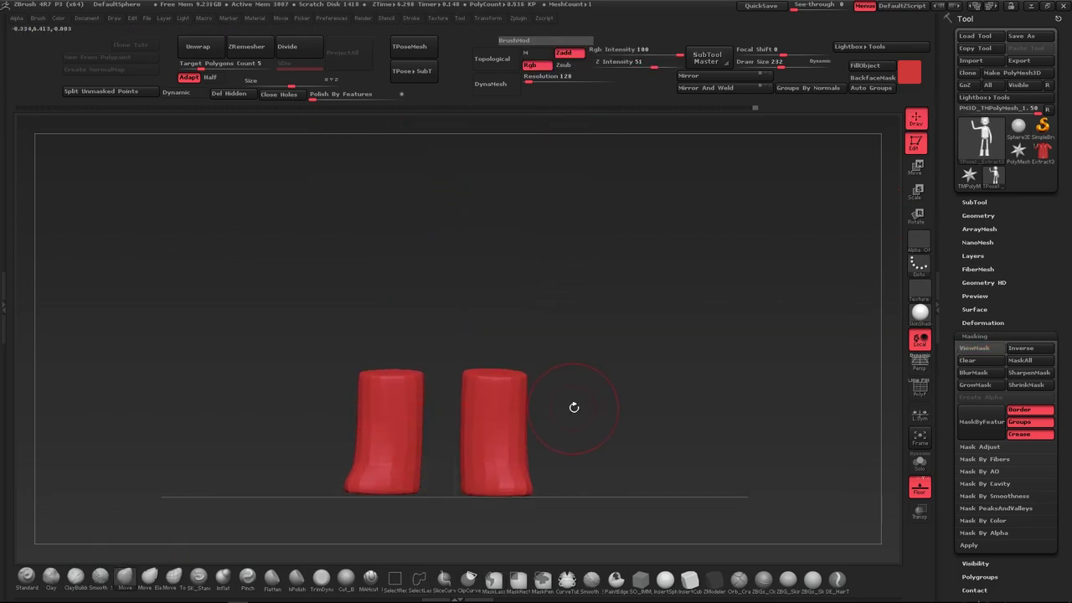
pyautogui.keyDown('ctrl'); pyautogui.click(430, 517); pyautogui.keyUp('ctrl')
pyautogui.keyDown('ctrl'); pyautogui.keyDown('shift'); pyautogui.click(589, 352); pyautogui.keyUp('shift'); pyautogui.keyUp('ctrl')
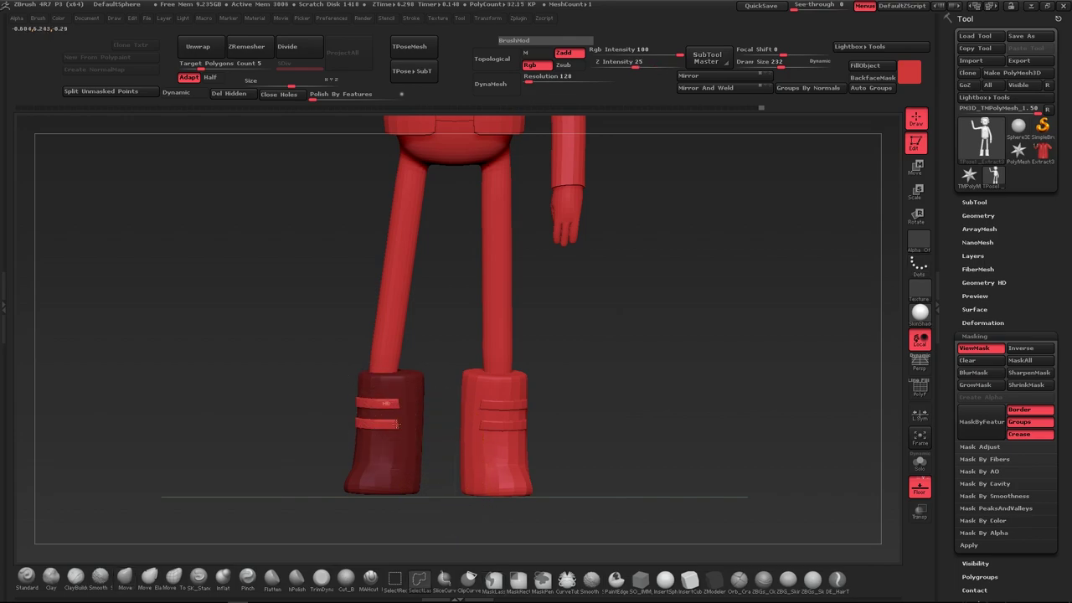
pyautogui.keyDown('ctrl'); pyautogui.click(869, 233); pyautogui.keyUp('ctrl')
pyautogui.click(915, 166)
pyautogui.moveTo(412, 411); pyautogui.dragTo(545, 412)
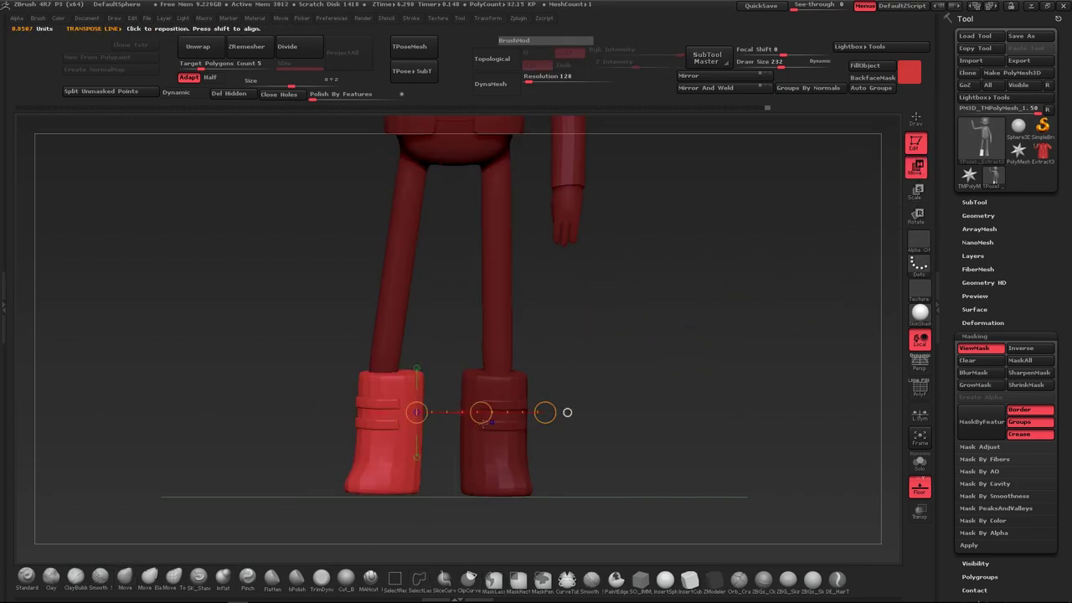
pyautogui.moveTo(478, 411); pyautogui.dragTo(473, 412)
pyautogui.click(123, 578)
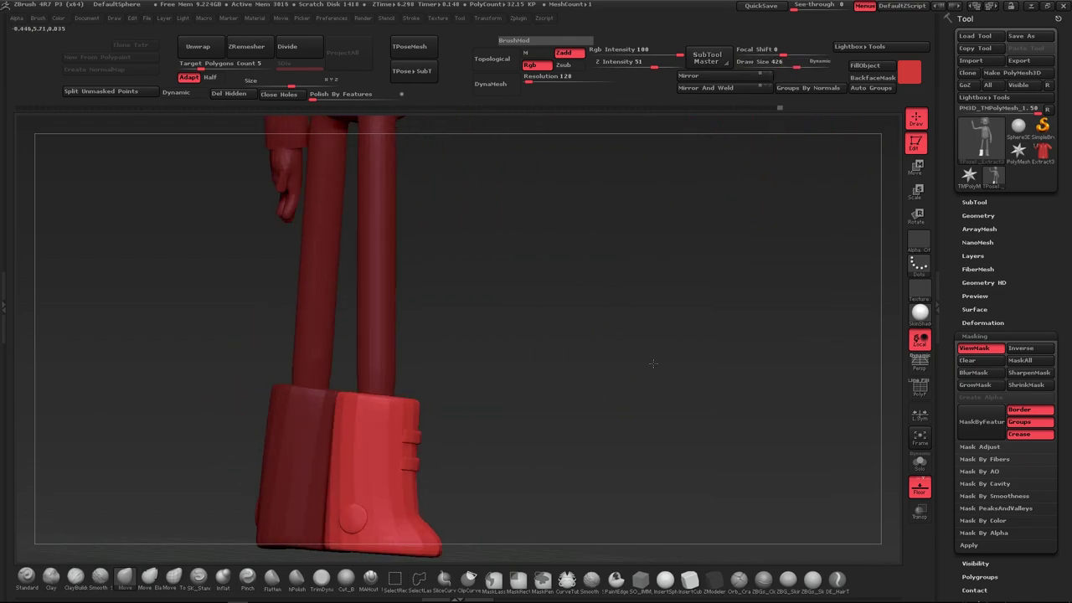
# Set the brush size to 290, unhide the boot parts, and orbit to check the legs
pyautogui.moveTo(394, 368); pyautogui.dragTo(251, 360)
pyautogui.moveTo(797, 63); pyautogui.dragTo(779, 64)
pyautogui.moveTo(402, 360)
pyautogui.mouseDown()
pyautogui.moveTo(425, 356)
pyautogui.moveTo(407, 382)
pyautogui.moveTo(545, 370)
pyautogui.moveTo(579, 387)
pyautogui.moveTo(521, 449)
pyautogui.moveTo(429, 389)
pyautogui.mouseUp()
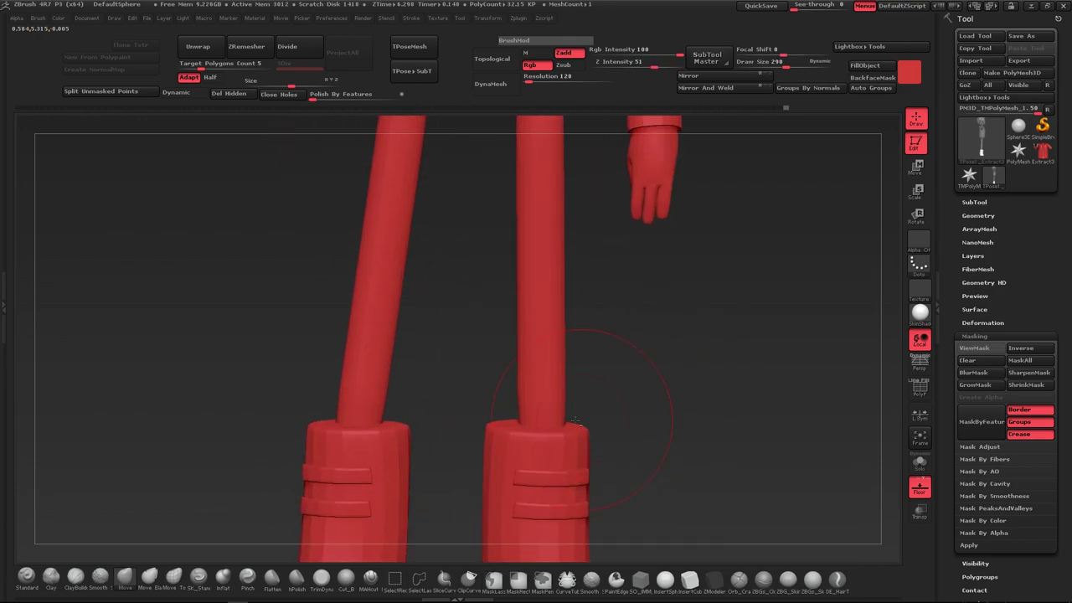
pyautogui.keyDown('ctrl'); pyautogui.keyDown('shift'); pyautogui.click(661, 355); pyautogui.keyUp('shift'); pyautogui.keyUp('ctrl')
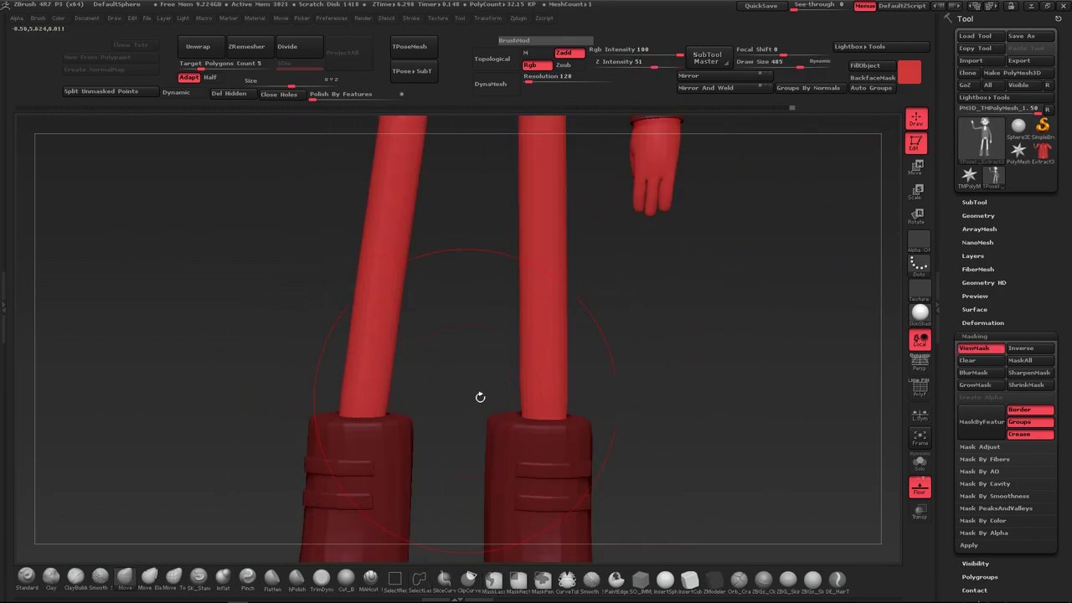
pyautogui.moveTo(481, 397)
pyautogui.mouseDown()
pyautogui.moveTo(546, 452)
pyautogui.moveTo(435, 371)
pyautogui.moveTo(555, 383)
pyautogui.moveTo(538, 393)
pyautogui.moveTo(439, 360)
pyautogui.mouseUp()
pyautogui.moveTo(533, 400); pyautogui.dragTo(628, 307)
pyautogui.moveTo(574, 333)
pyautogui.mouseDown()
pyautogui.moveTo(597, 392)
pyautogui.moveTo(503, 369)
pyautogui.mouseUp()
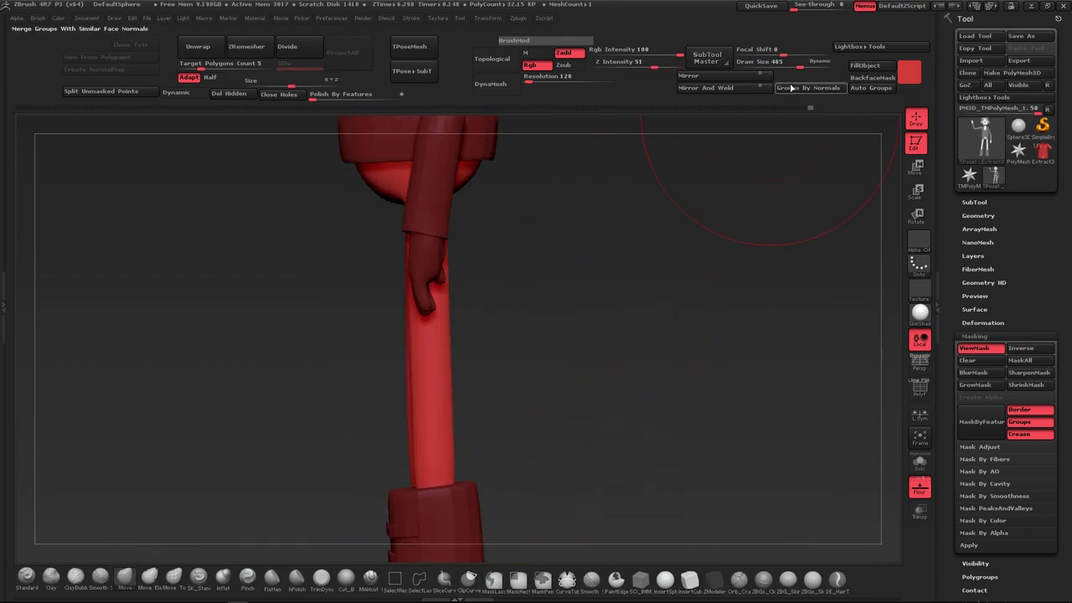
pyautogui.moveTo(416, 416)
pyautogui.mouseDown()
pyautogui.moveTo(486, 323)
pyautogui.moveTo(569, 370)
pyautogui.moveTo(531, 397)
pyautogui.moveTo(547, 354)
pyautogui.moveTo(511, 330)
pyautogui.moveTo(645, 310)
pyautogui.moveTo(608, 299)
pyautogui.mouseUp()
# Run Zplugin > Transpose Master > TPose>SubT to apply the waving pose to all subtools
pyautogui.click(517, 17)
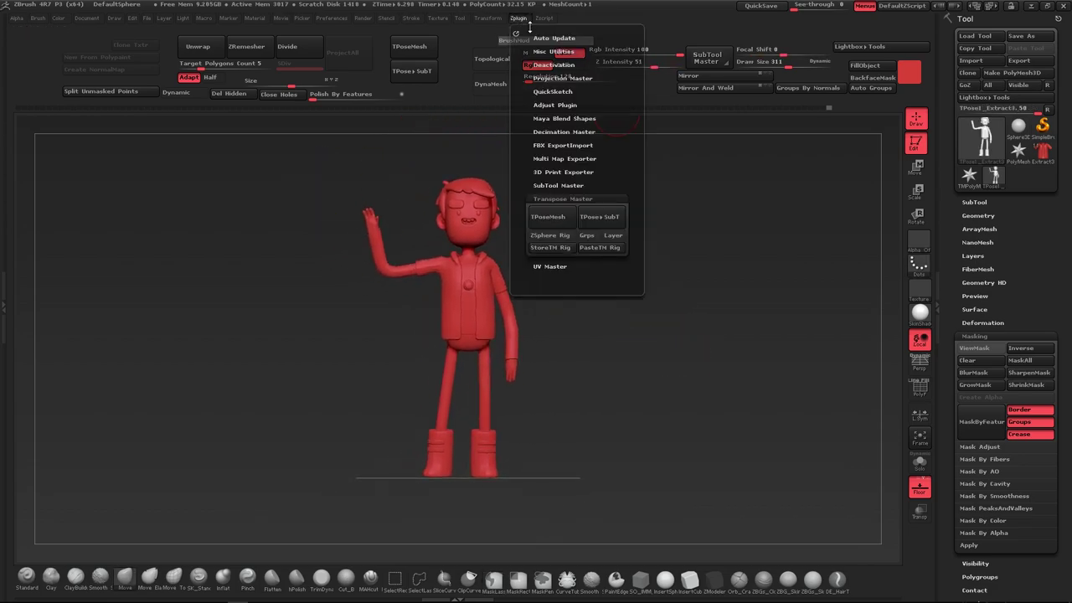
pyautogui.click(603, 216)
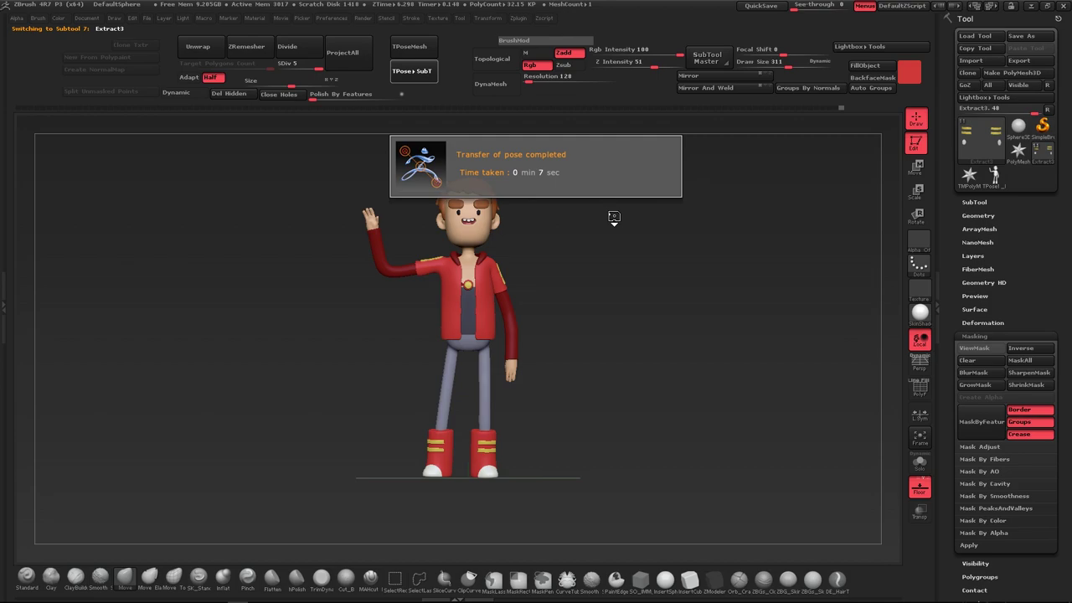
# Solo the jacket subtool and inspect it from several angles, lowering Draw Size to 340, then 244
pyautogui.click(919, 461)
pyautogui.moveTo(631, 307); pyautogui.dragTo(736, 140)
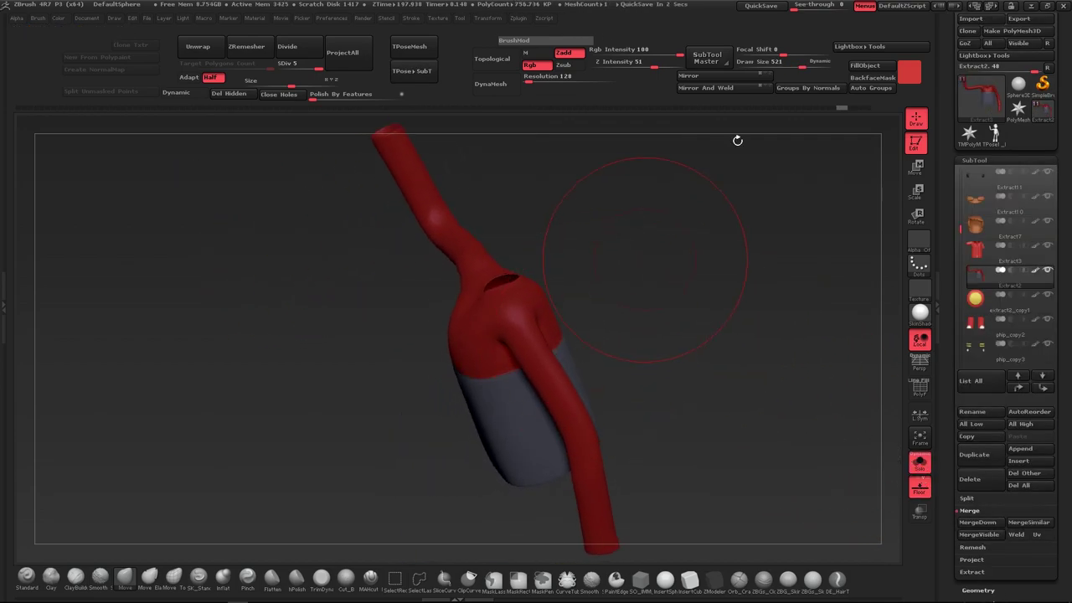
pyautogui.moveTo(802, 64); pyautogui.dragTo(783, 63)
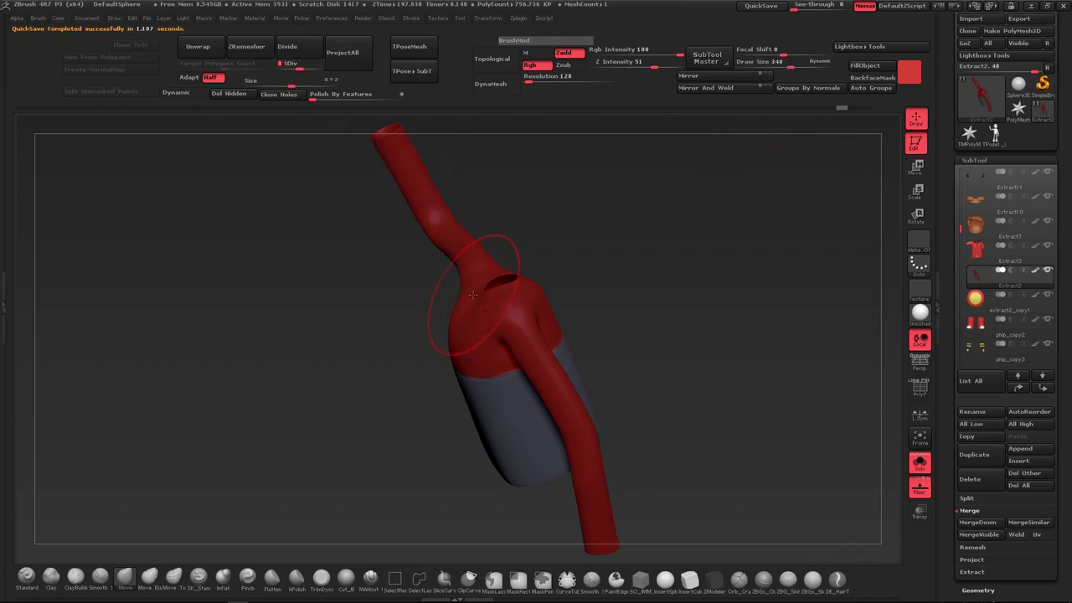
pyautogui.moveTo(586, 285); pyautogui.dragTo(658, 278)
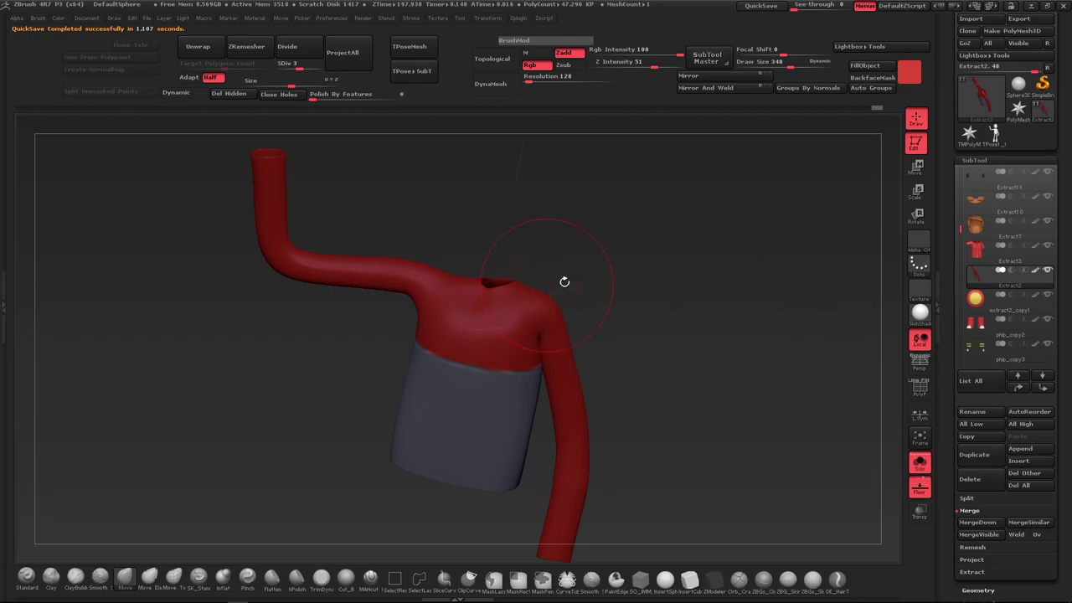
pyautogui.moveTo(564, 282); pyautogui.dragTo(494, 317)
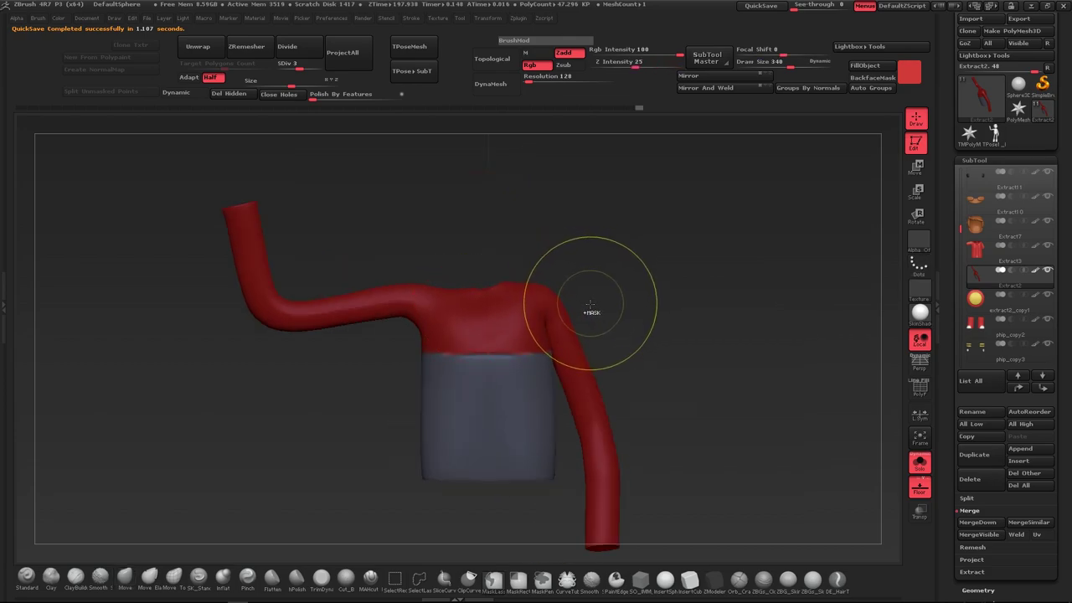
pyautogui.moveTo(739, 341); pyautogui.dragTo(614, 281)
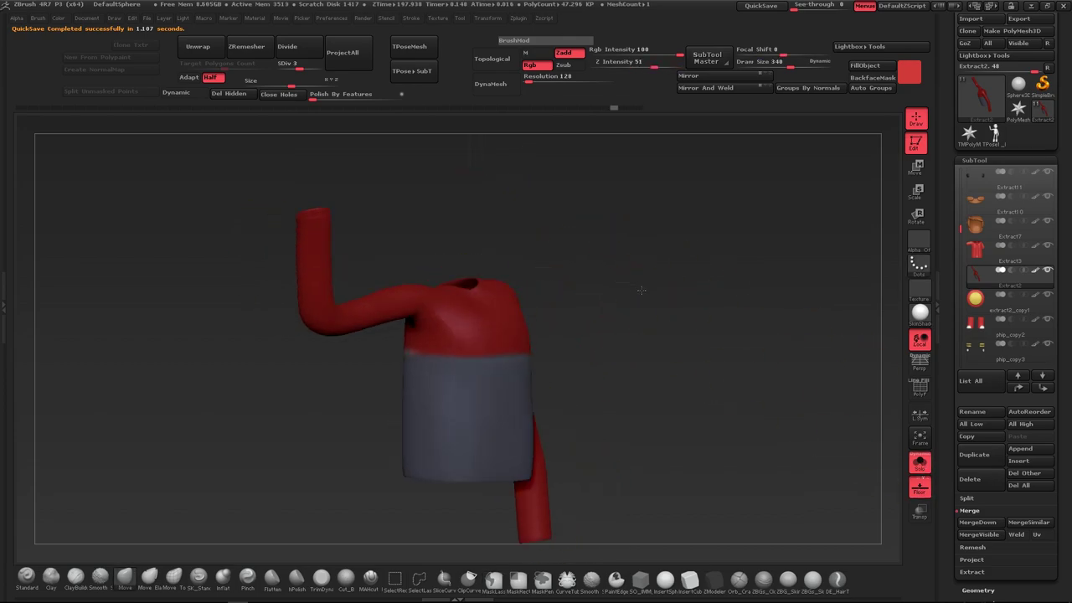
pyautogui.moveTo(788, 65); pyautogui.dragTo(648, 124)
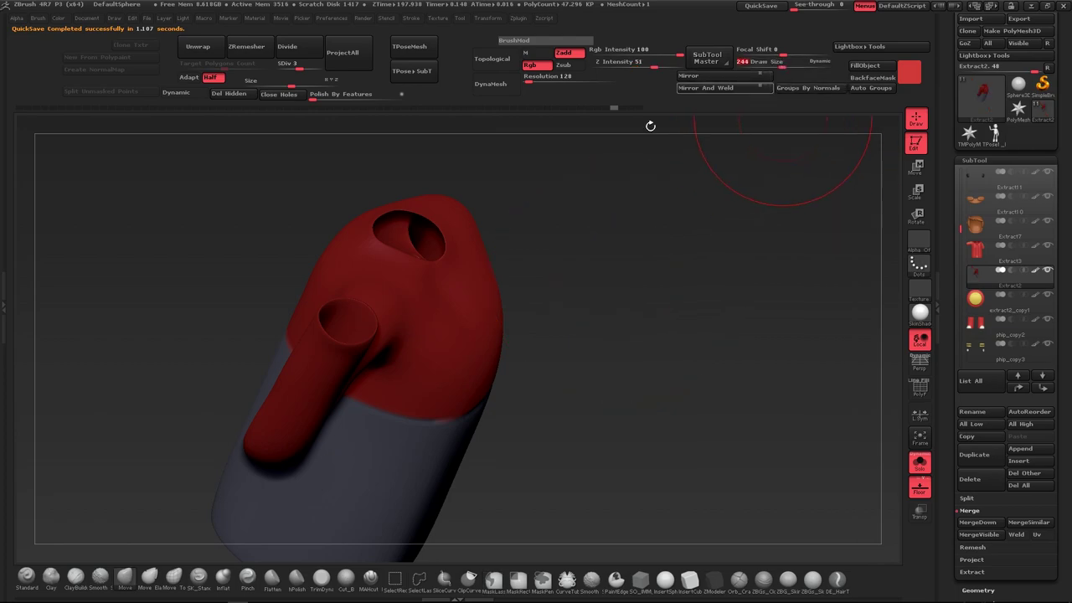
pyautogui.click(919, 462)
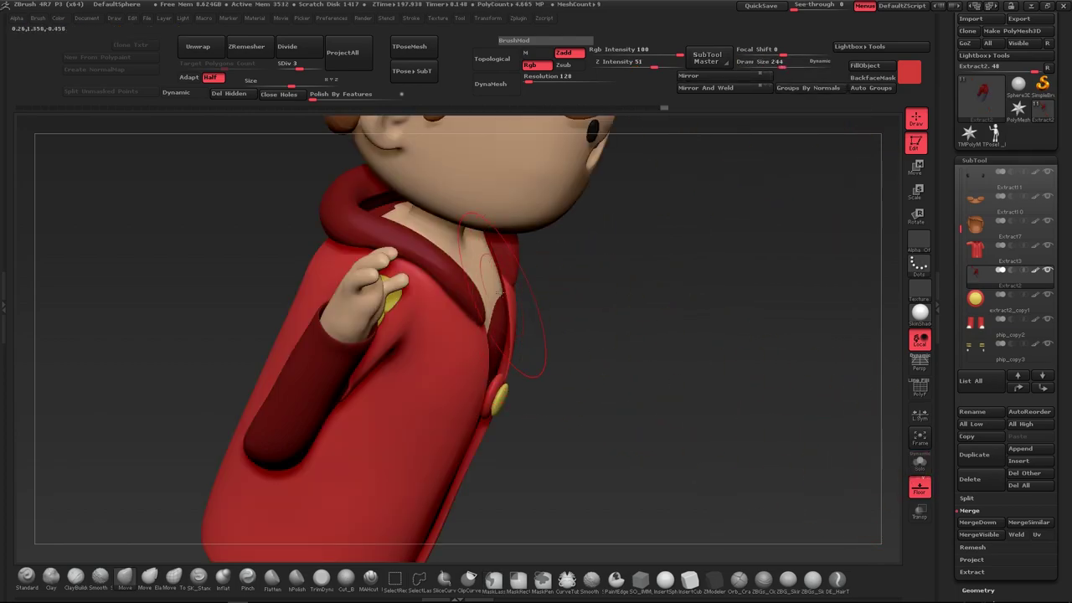
# Isolate the undershirt to examine its neck opening and sleeve, shrinking Draw Size to 140
pyautogui.moveTo(597, 291); pyautogui.dragTo(841, 356)
pyautogui.click(919, 462)
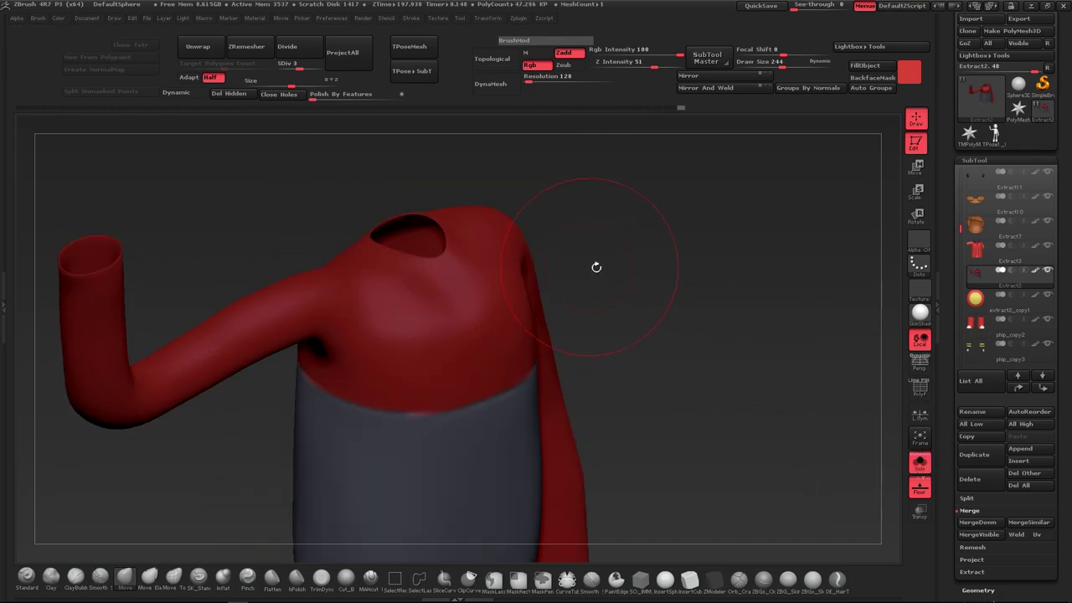
pyautogui.moveTo(595, 265); pyautogui.dragTo(469, 241)
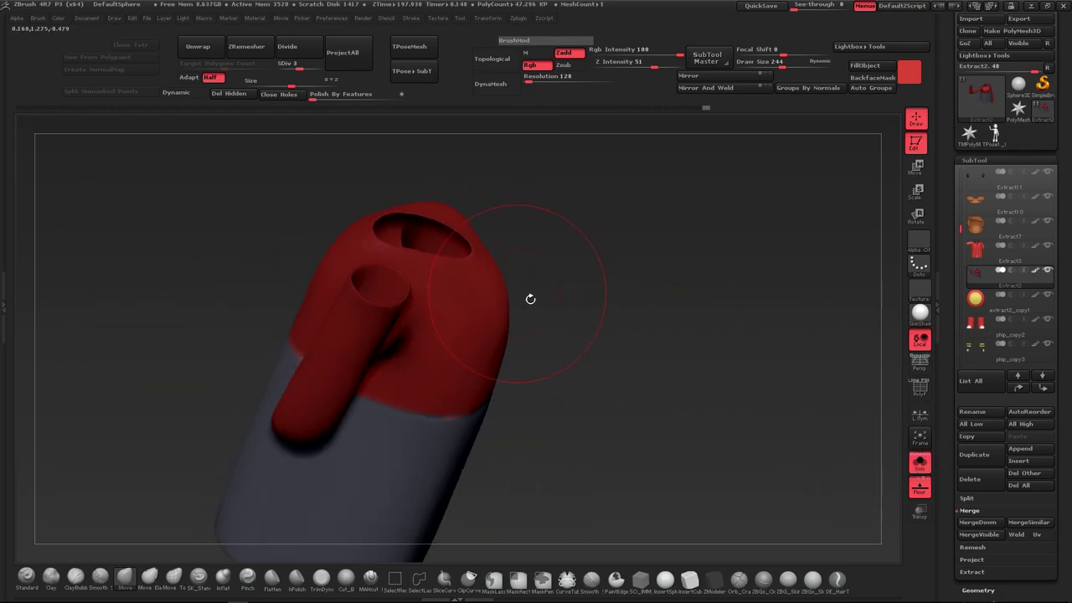
pyautogui.click(919, 463)
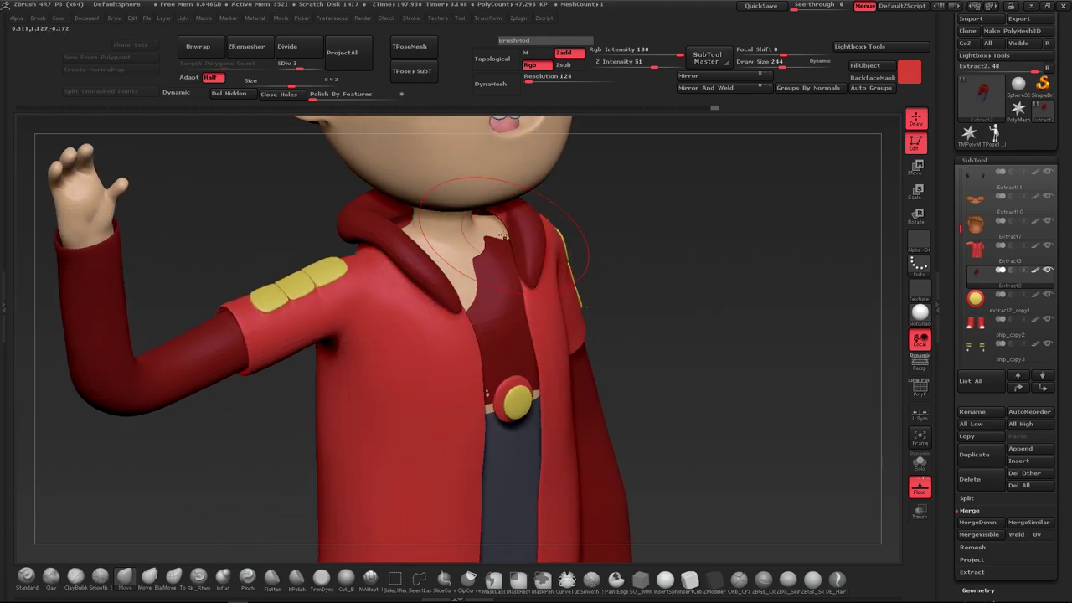
pyautogui.click(919, 463)
pyautogui.moveTo(667, 275); pyautogui.dragTo(498, 223)
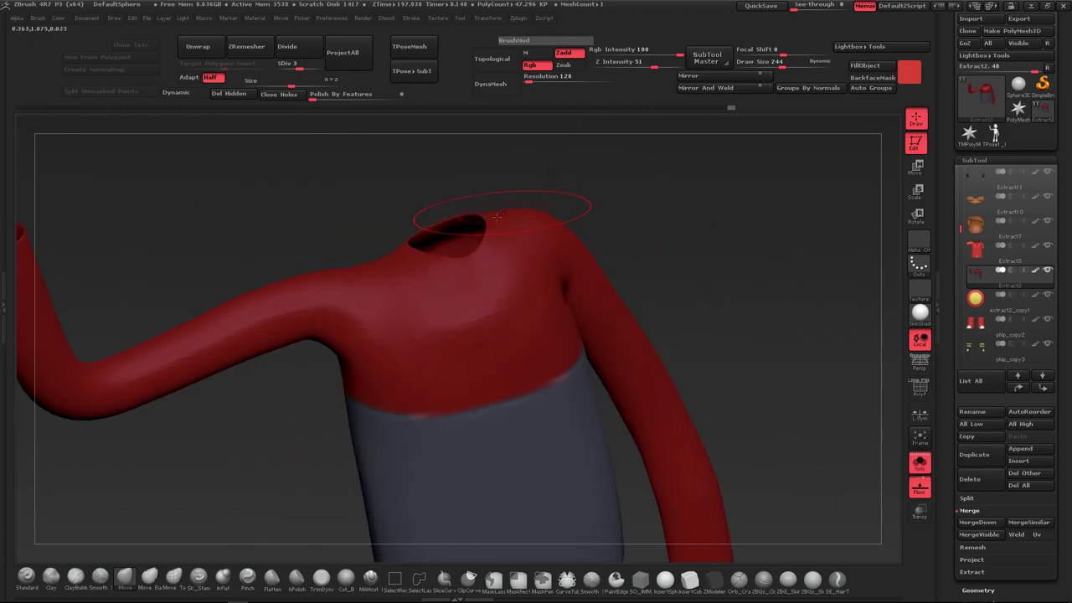
pyautogui.moveTo(545, 260); pyautogui.dragTo(469, 275)
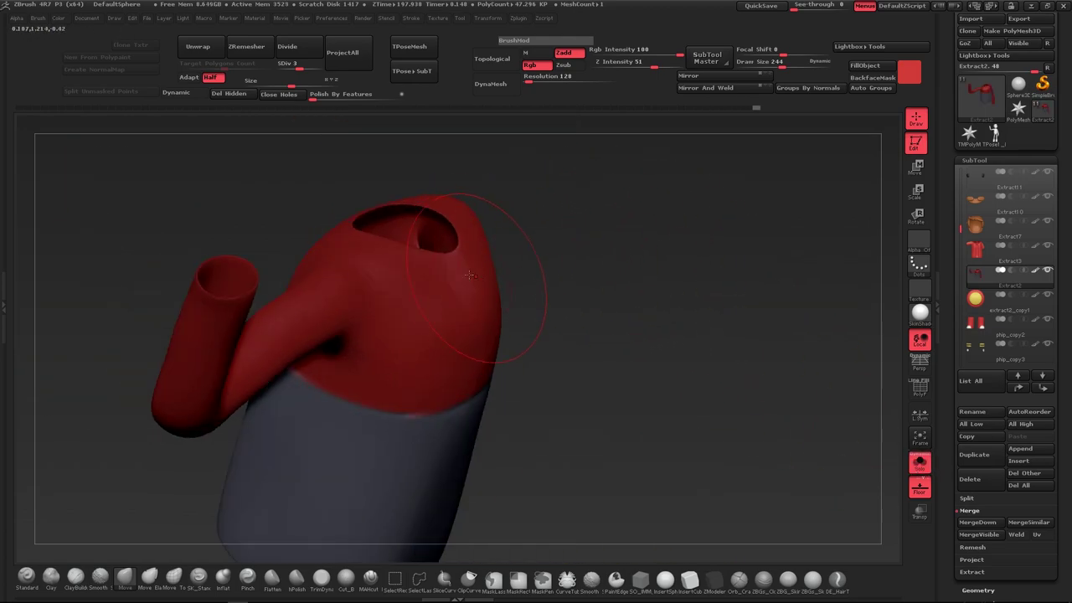
pyautogui.moveTo(603, 295); pyautogui.dragTo(448, 278)
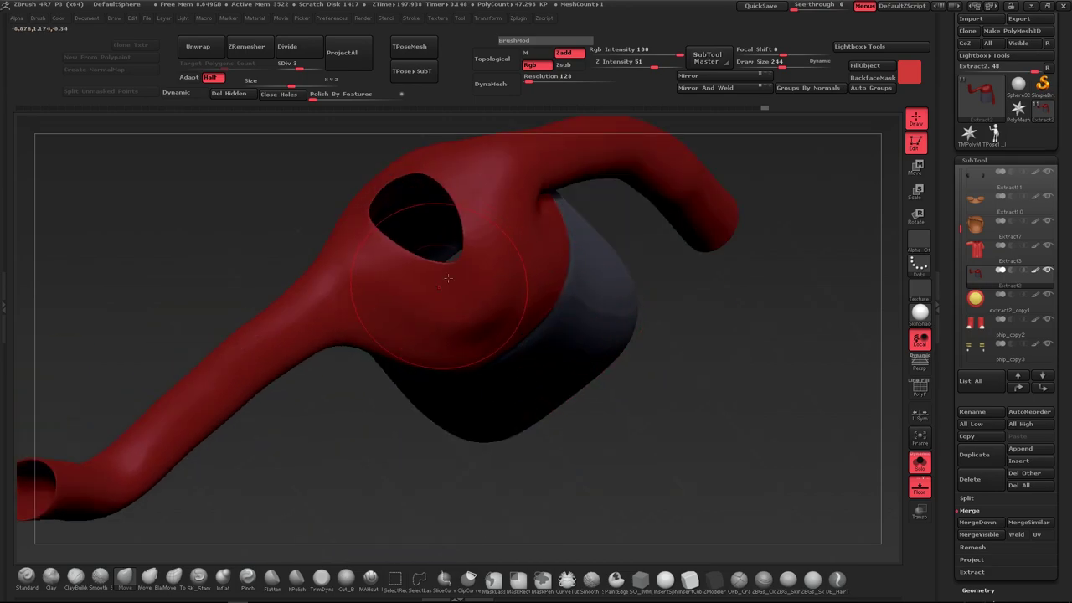
pyautogui.moveTo(778, 62); pyautogui.dragTo(771, 62)
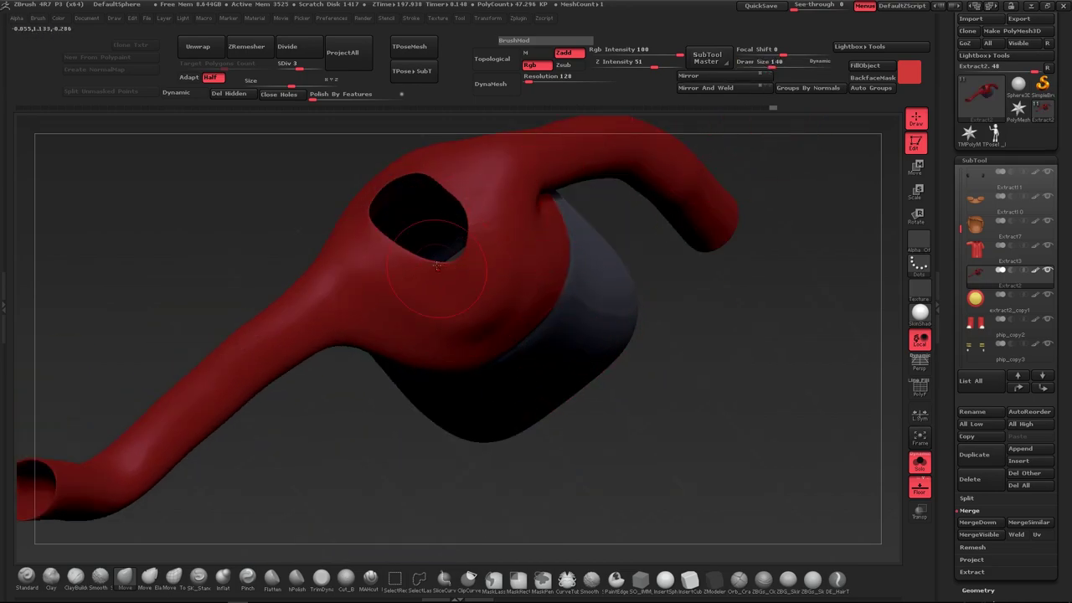
# Turn Solo off and check the shirt neckline on the full character from front, sides and shoulder
pyautogui.click(919, 462)
pyautogui.moveTo(736, 306); pyautogui.dragTo(606, 309)
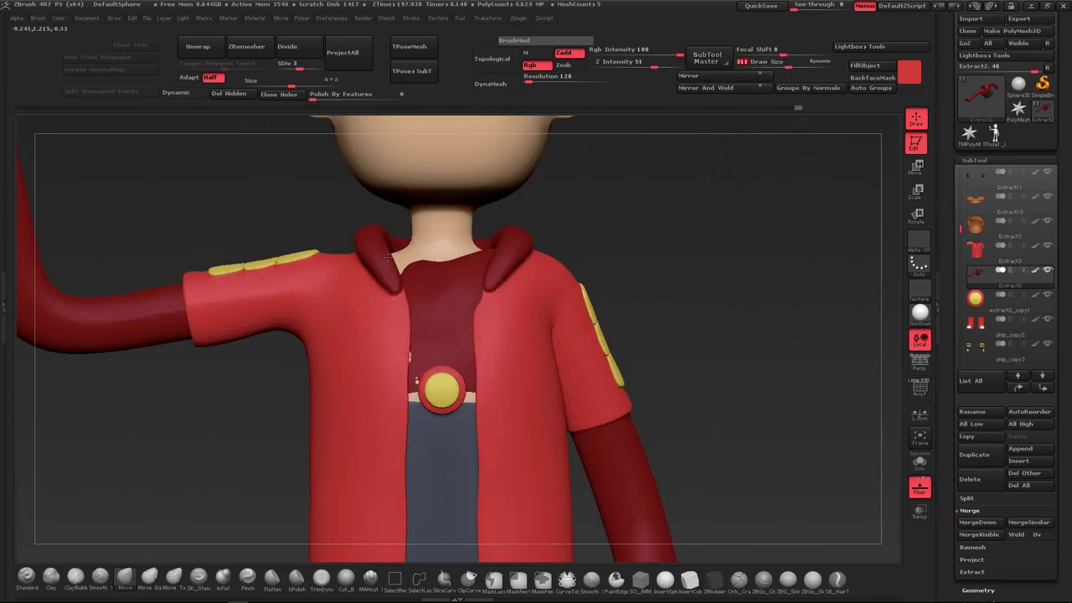
pyautogui.moveTo(603, 243); pyautogui.dragTo(375, 239)
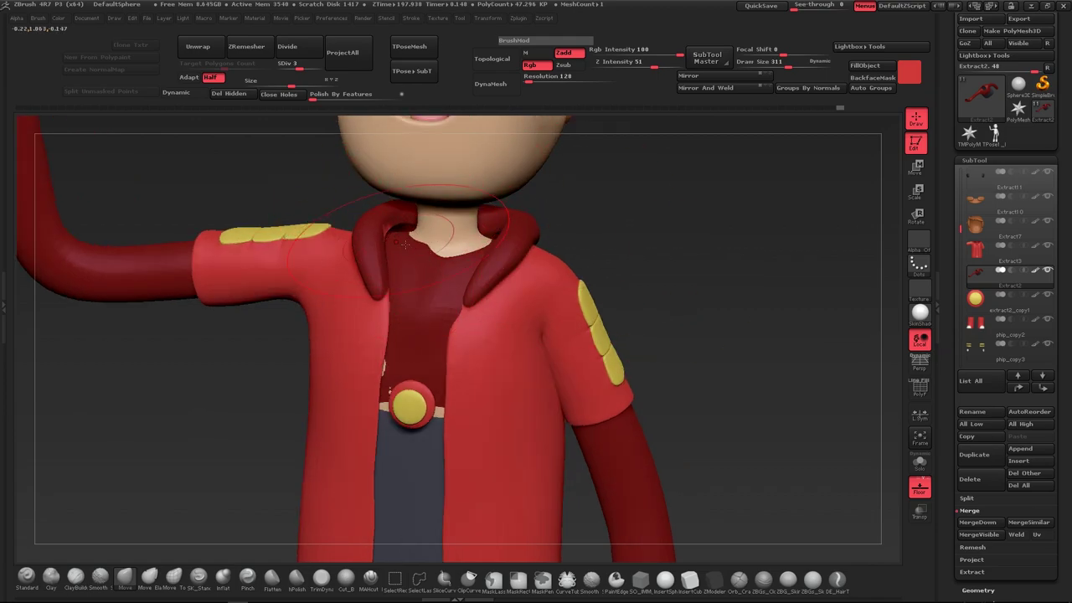
pyautogui.moveTo(455, 260); pyautogui.dragTo(397, 259)
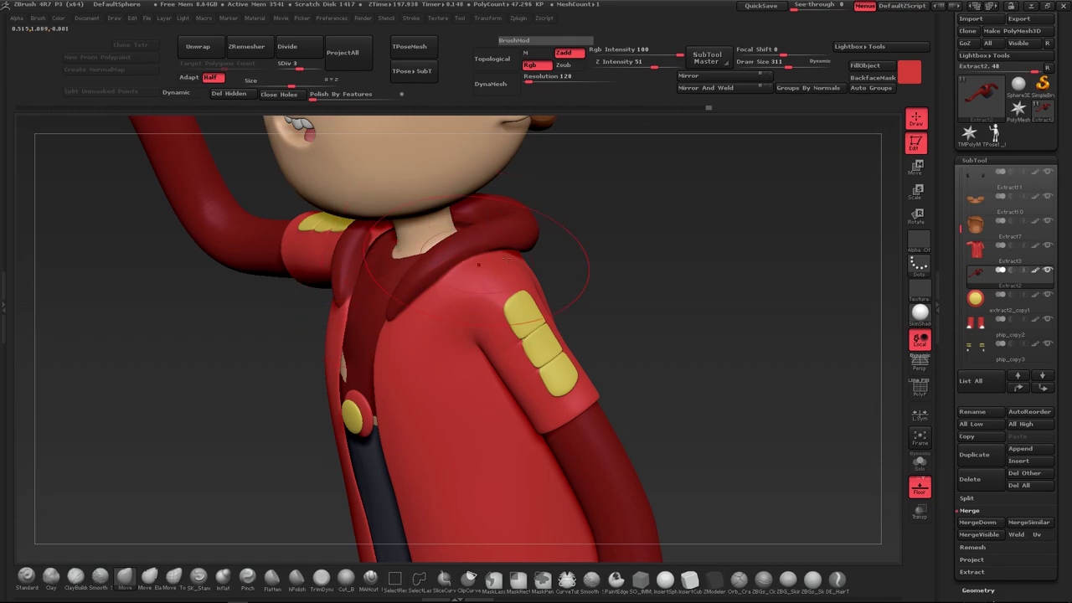
pyautogui.moveTo(478, 265); pyautogui.dragTo(478, 231)
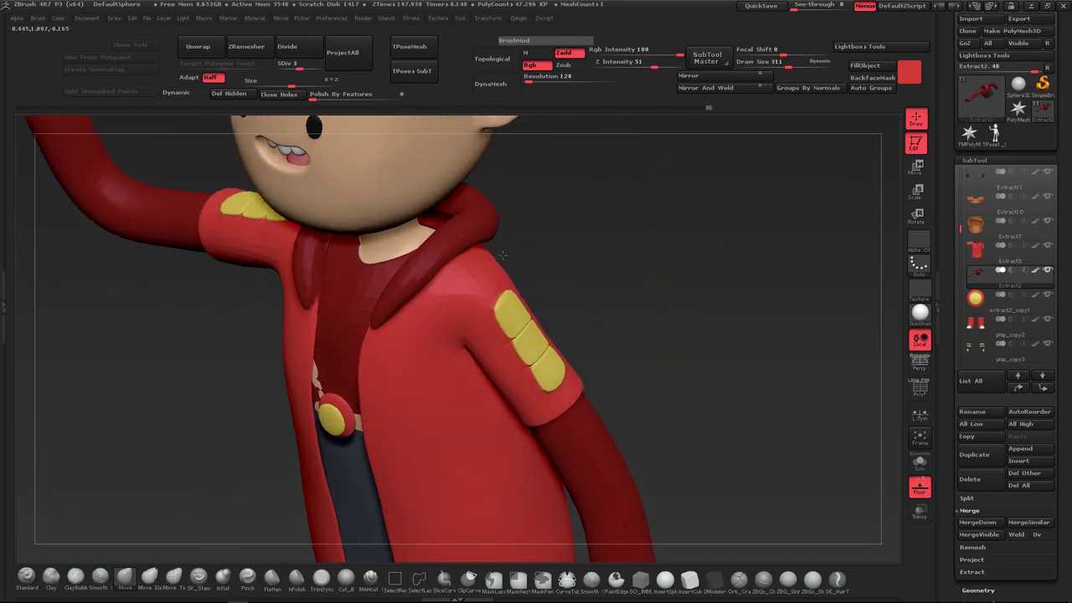
pyautogui.moveTo(472, 254); pyautogui.dragTo(515, 243)
# With Transp on and Draw Size at 140, tuck the undershirt under the jacket, then restore opacity
pyautogui.click(919, 511)
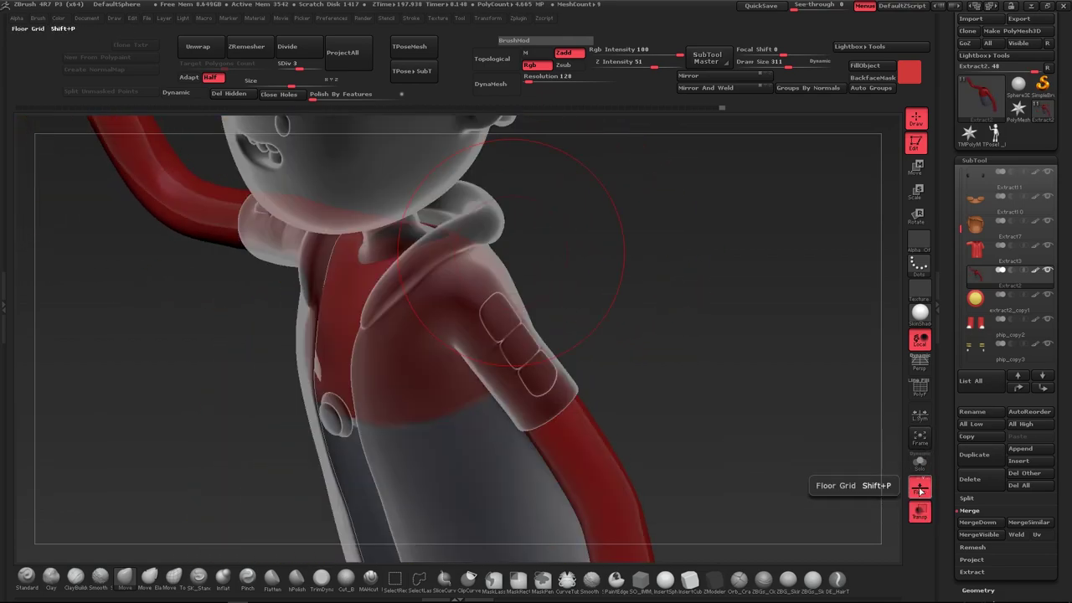
pyautogui.moveTo(737, 352); pyautogui.dragTo(633, 211)
pyautogui.moveTo(790, 63); pyautogui.dragTo(782, 64)
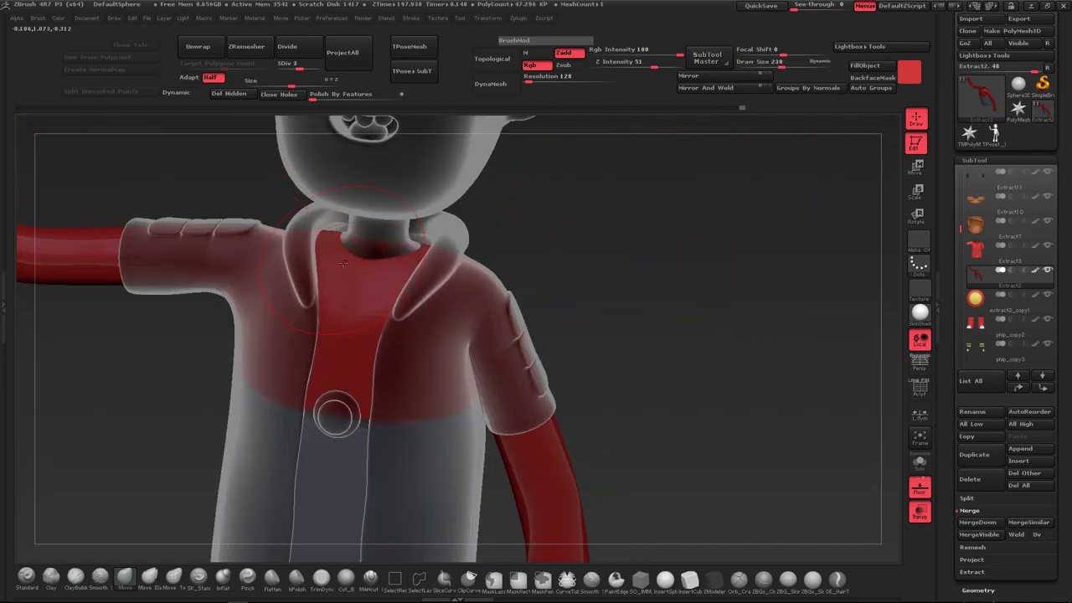
pyautogui.moveTo(581, 238)
pyautogui.mouseDown()
pyautogui.moveTo(442, 235)
pyautogui.moveTo(436, 212)
pyautogui.moveTo(658, 168)
pyautogui.moveTo(505, 273)
pyautogui.mouseUp()
pyautogui.moveTo(783, 61); pyautogui.dragTo(768, 61)
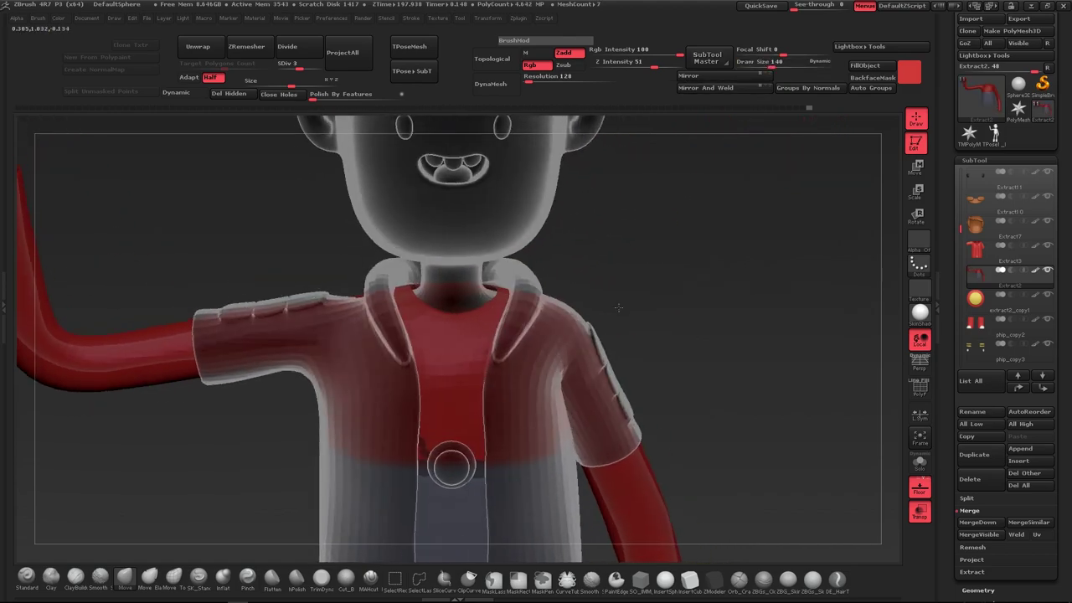
pyautogui.moveTo(460, 316)
pyautogui.mouseDown()
pyautogui.moveTo(649, 268)
pyautogui.moveTo(376, 306)
pyautogui.mouseUp()
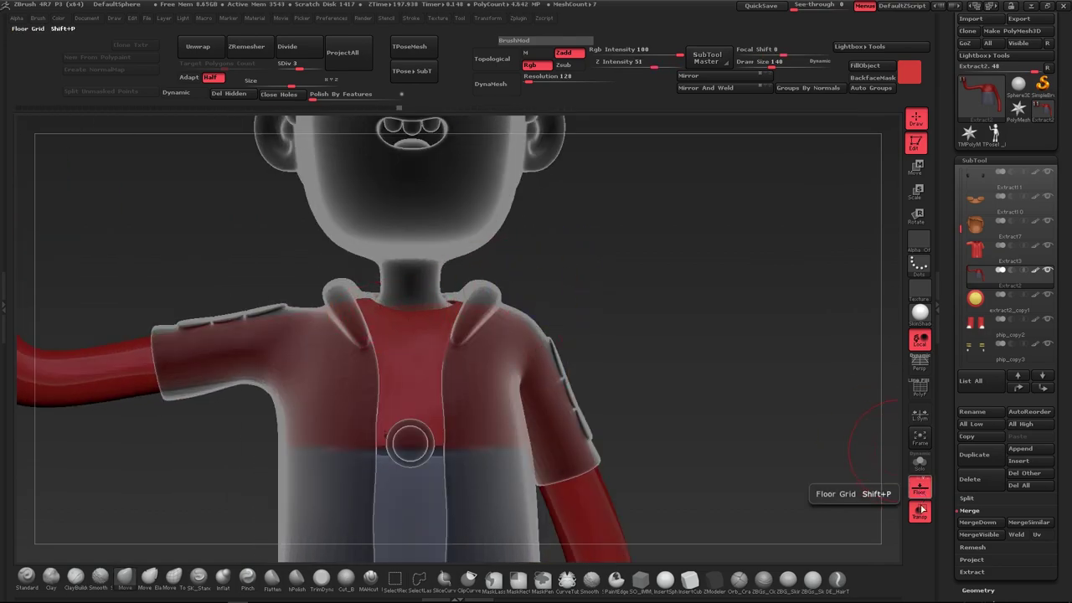
pyautogui.click(919, 510)
pyautogui.moveTo(629, 299); pyautogui.dragTo(452, 310)
pyautogui.moveTo(636, 293)
pyautogui.mouseDown()
pyautogui.moveTo(578, 282)
pyautogui.moveTo(440, 351)
pyautogui.moveTo(602, 274)
pyautogui.moveTo(607, 287)
pyautogui.moveTo(491, 240)
pyautogui.mouseUp()
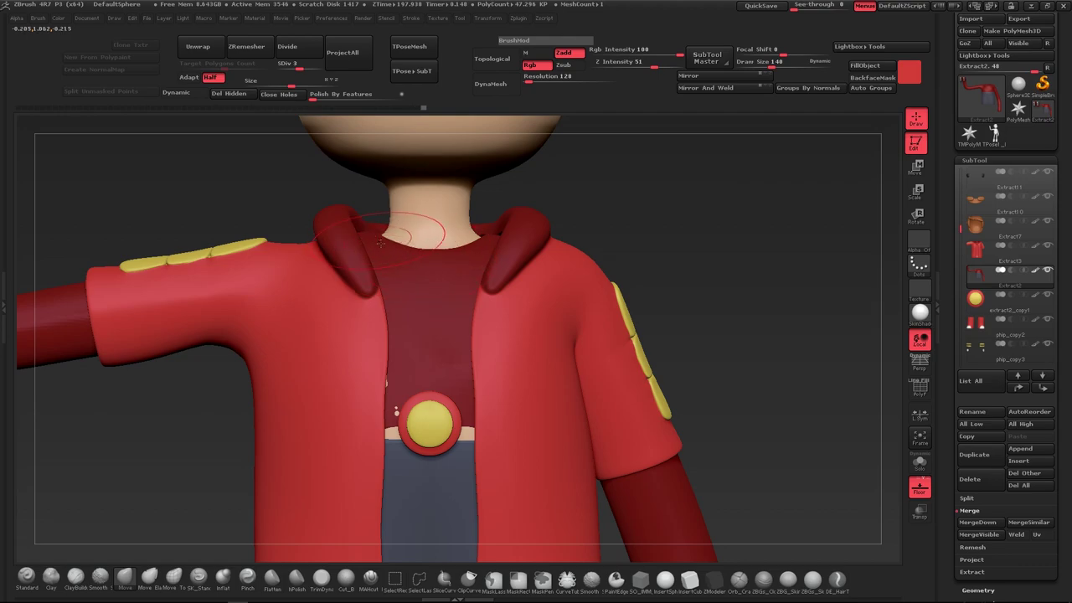
# Adjust brush falloff, raise Draw Size to 270, and push the left sleeve over the exposed skin
pyautogui.press('shift')
pyautogui.moveTo(653, 335); pyautogui.dragTo(742, 252)
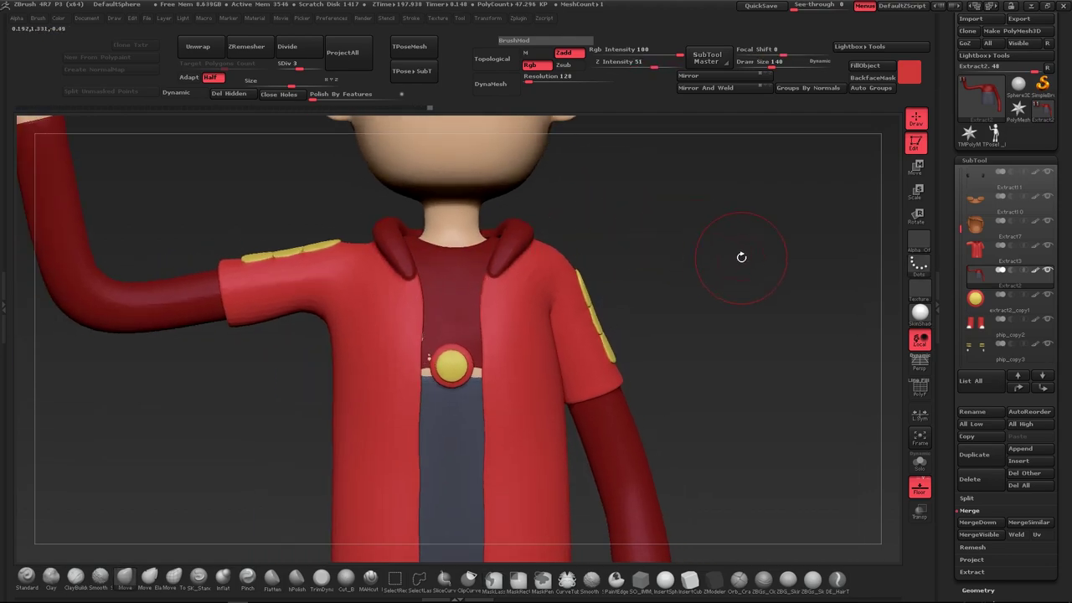
pyautogui.press('f')
pyautogui.moveTo(761, 314)
pyautogui.keyDown('alt'); pyautogui.mouseDown()
pyautogui.moveTo(714, 291)
pyautogui.moveTo(803, 109)
pyautogui.mouseUp(); pyautogui.keyUp('alt')
pyautogui.press('s')
pyautogui.moveTo(762, 201); pyautogui.dragTo(795, 201)
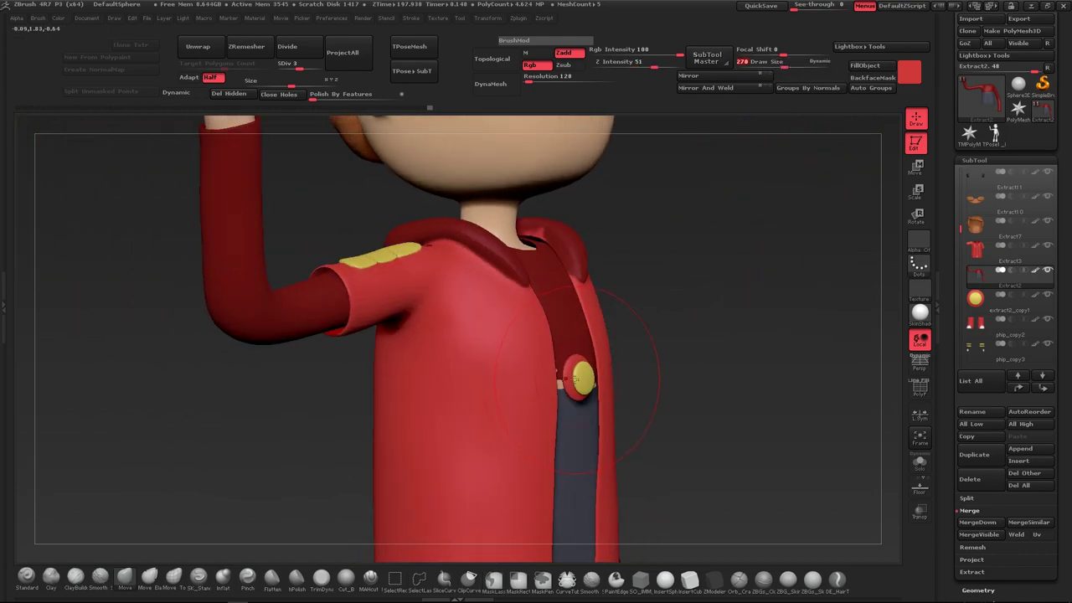
pyautogui.moveTo(701, 380)
pyautogui.mouseDown()
pyautogui.moveTo(753, 334)
pyautogui.moveTo(578, 385)
pyautogui.moveTo(563, 323)
pyautogui.moveTo(620, 376)
pyautogui.mouseUp()
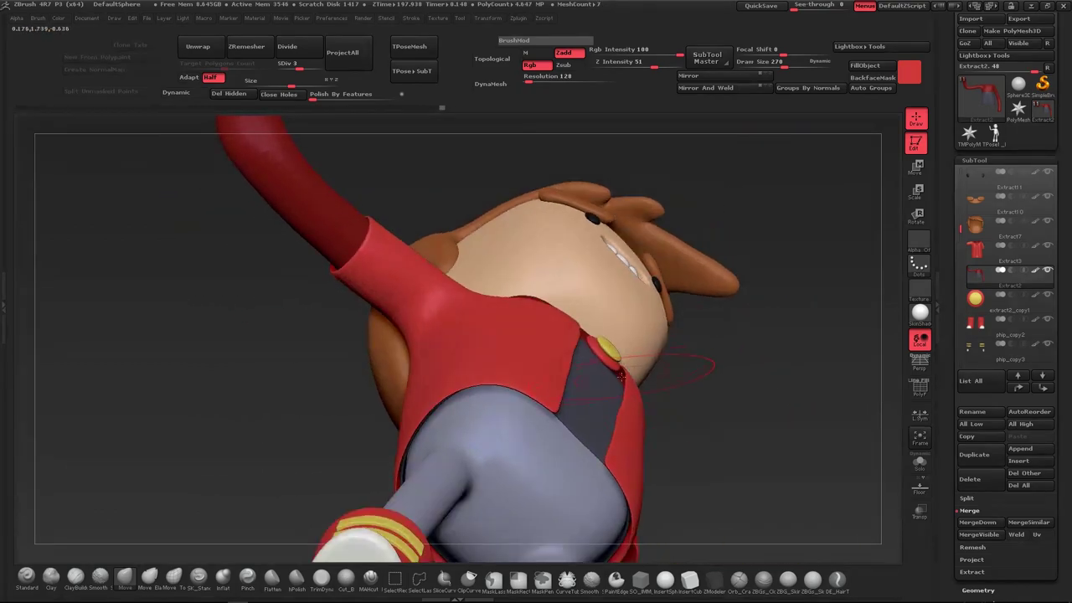
pyautogui.moveTo(727, 352)
pyautogui.mouseDown()
pyautogui.moveTo(741, 397)
pyautogui.moveTo(658, 366)
pyautogui.moveTo(675, 376)
pyautogui.moveTo(634, 337)
pyautogui.mouseUp()
pyautogui.keyDown('alt'); pyautogui.click(545, 320); pyautogui.keyUp('alt')
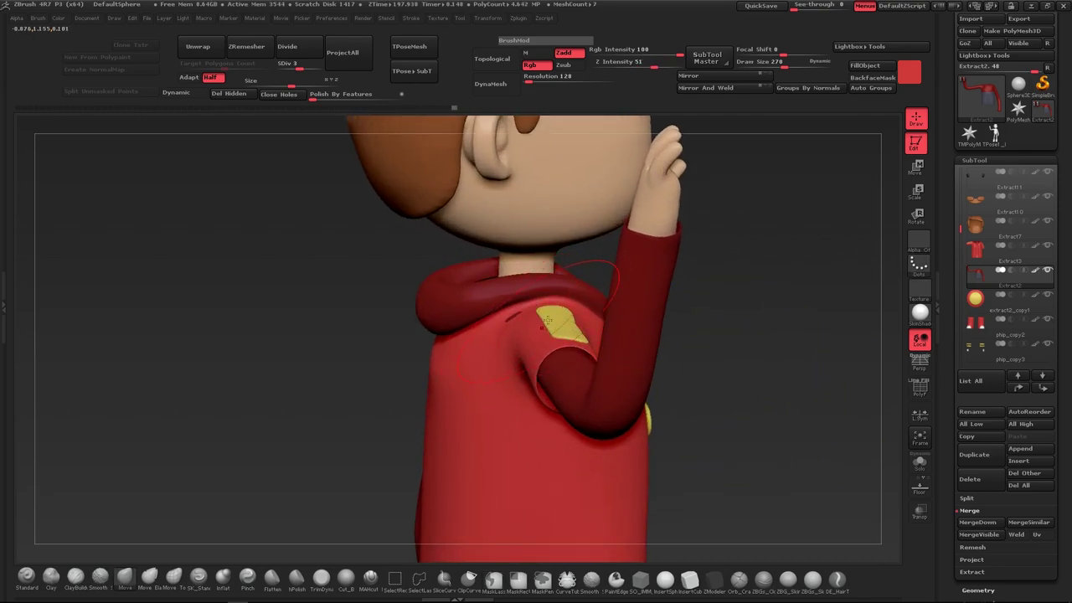
pyautogui.moveTo(521, 324)
pyautogui.mouseDown()
pyautogui.moveTo(698, 359)
pyautogui.moveTo(647, 372)
pyautogui.moveTo(733, 366)
pyautogui.moveTo(701, 386)
pyautogui.mouseUp()
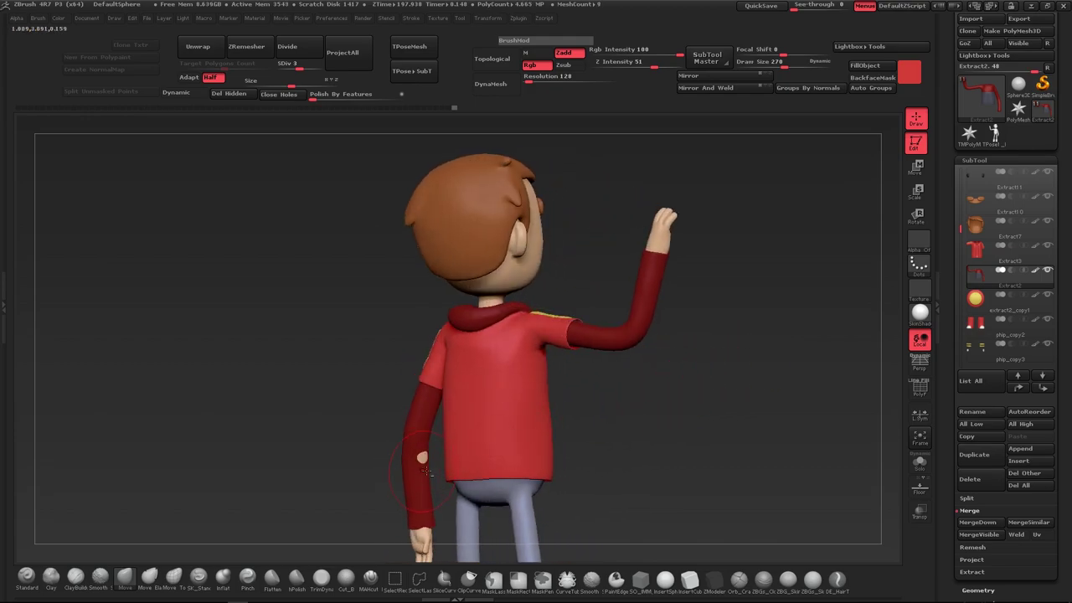
pyautogui.moveTo(426, 475); pyautogui.dragTo(423, 460)
pyautogui.moveTo(677, 401)
pyautogui.mouseDown()
pyautogui.moveTo(629, 371)
pyautogui.moveTo(536, 341)
pyautogui.moveTo(544, 313)
pyautogui.moveTo(578, 310)
pyautogui.moveTo(583, 295)
pyautogui.moveTo(560, 307)
pyautogui.mouseUp()
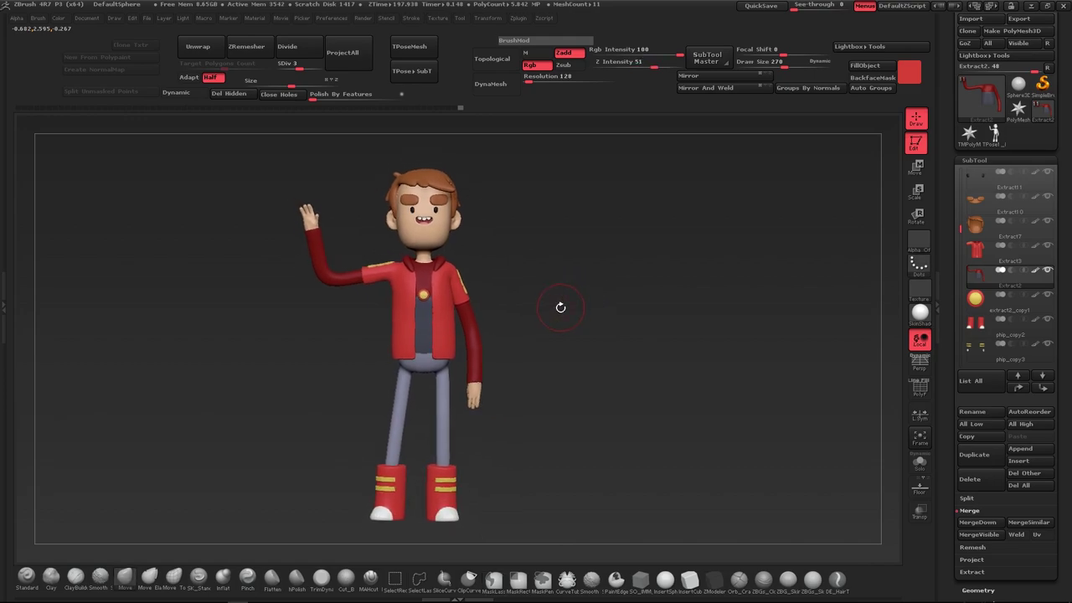
# Make the phip2pose body the current subtool, save with Ctrl+S, and frame the whole character
pyautogui.moveTo(503, 442)
pyautogui.mouseDown()
pyautogui.moveTo(503, 411)
pyautogui.moveTo(440, 450)
pyautogui.moveTo(435, 346)
pyautogui.mouseUp()
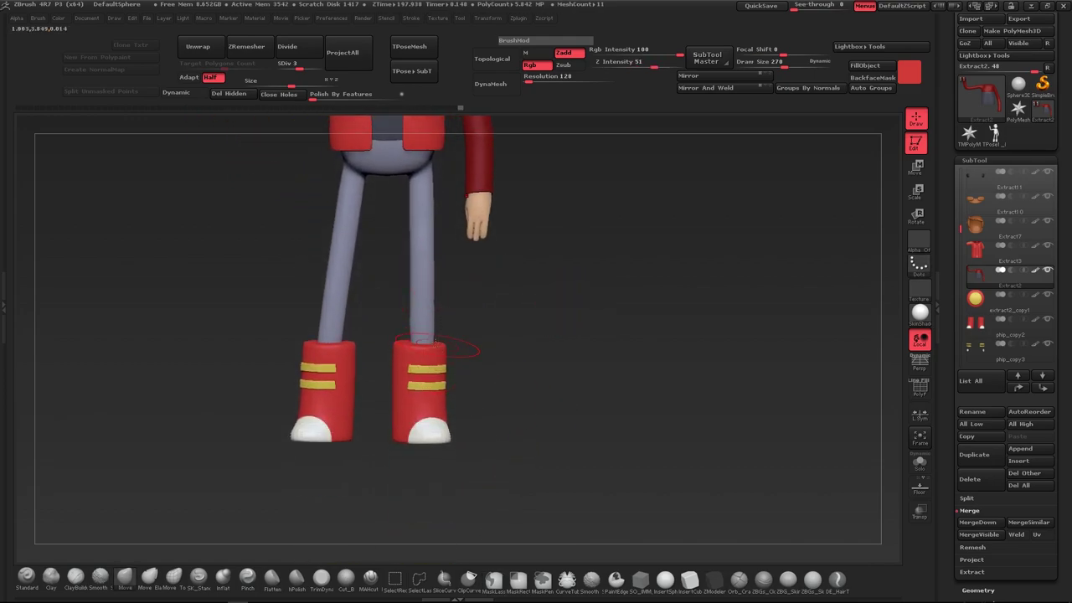
pyautogui.keyDown('alt'); pyautogui.click(435, 348); pyautogui.keyUp('alt')
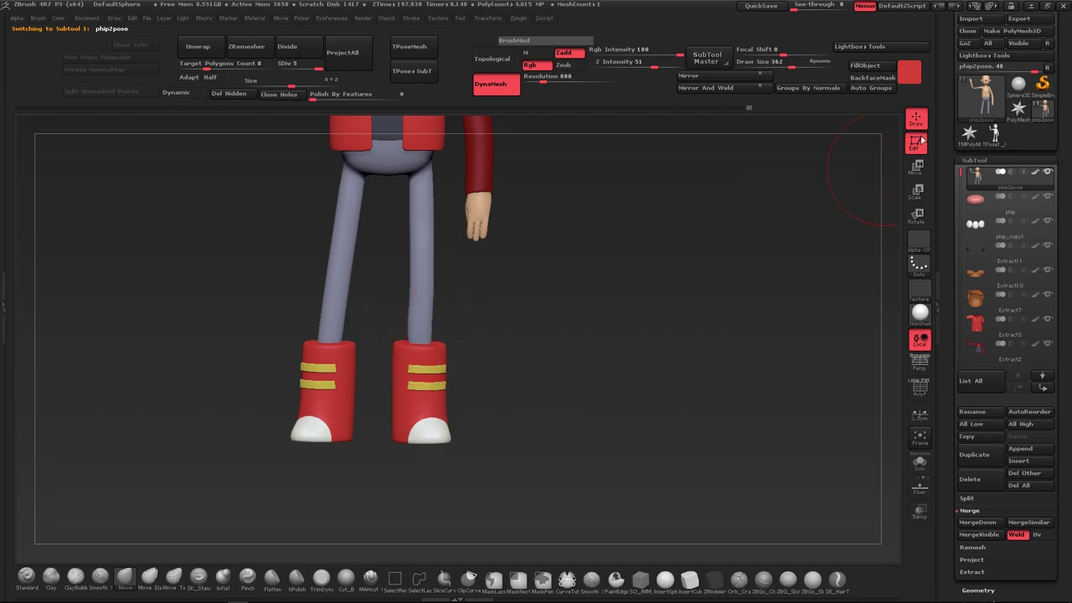
pyautogui.scroll(2, 1060, 32)
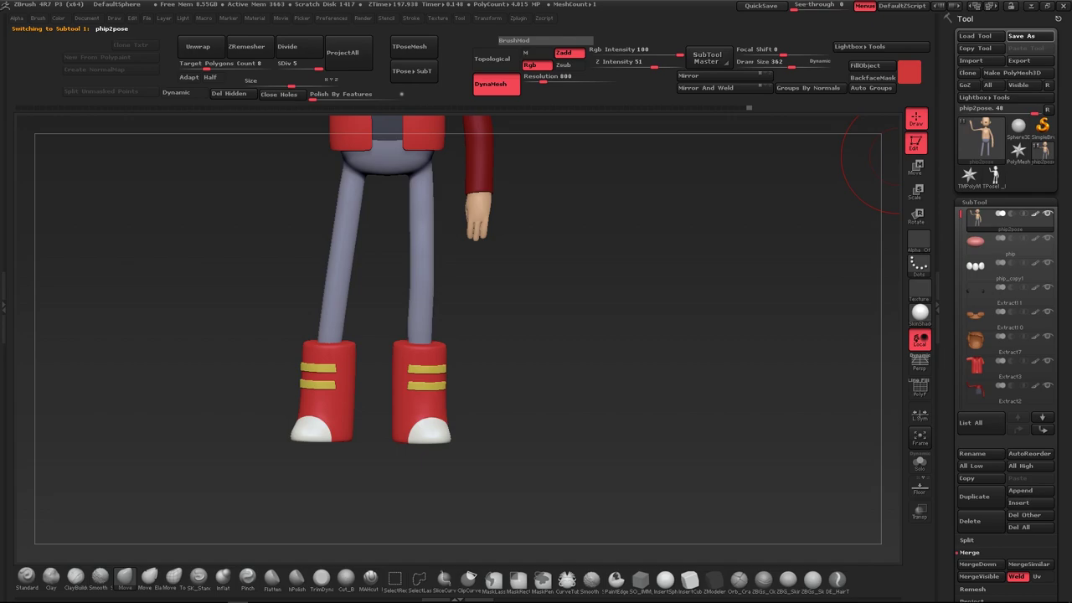
pyautogui.hotkey('ctrl', 's')
pyautogui.keyDown('alt'); pyautogui.moveTo(590, 268); pyautogui.dragTo(594, 427); pyautogui.keyUp('alt')
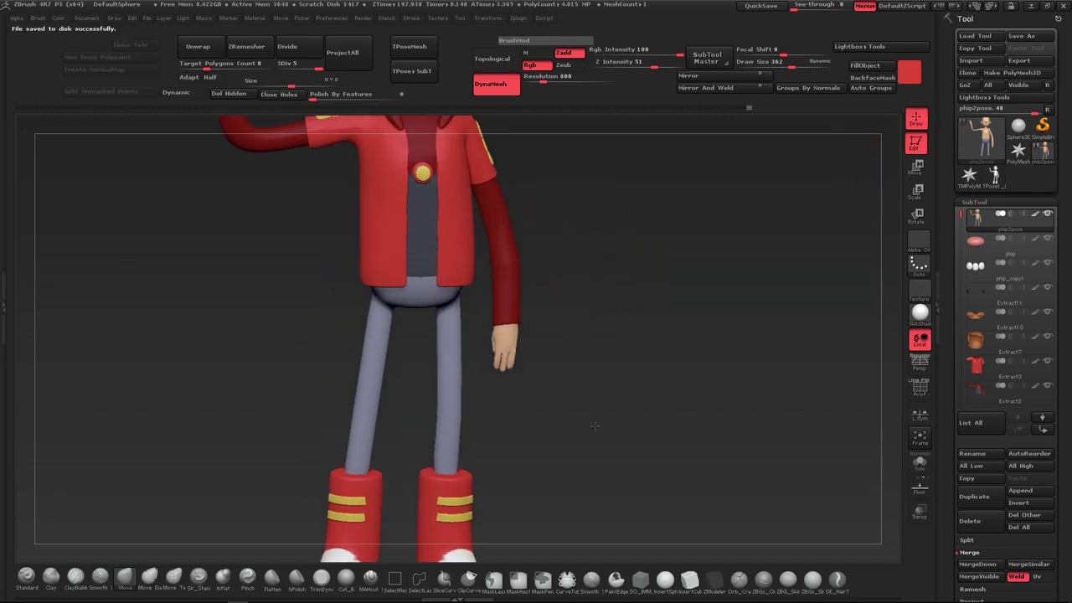
pyautogui.press('f')
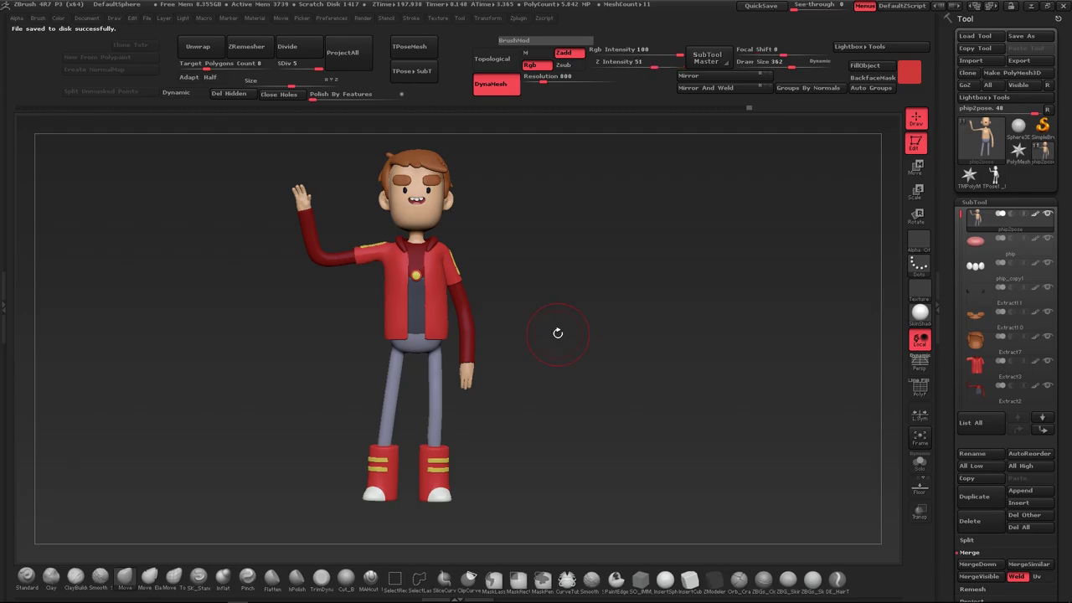